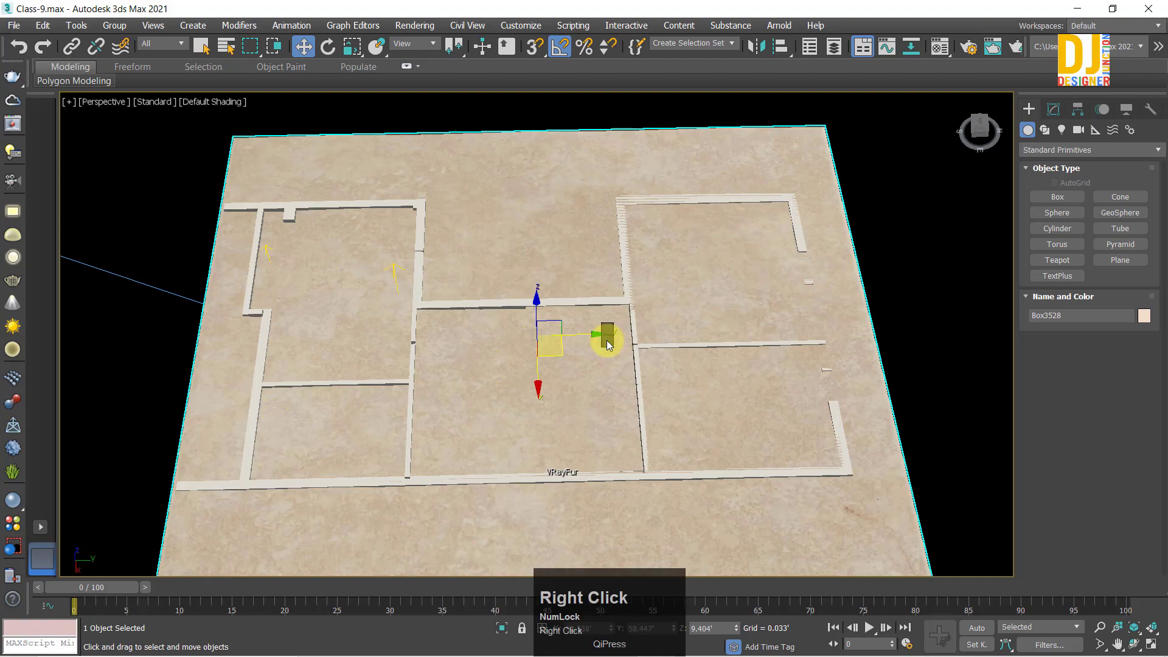
Step: Hide the large slab covering the apartment so the rooms are exposed from above
{"action": "right_click", "coordinate": [607, 343]}
{"action": "left_click", "coordinate": [641, 282]}
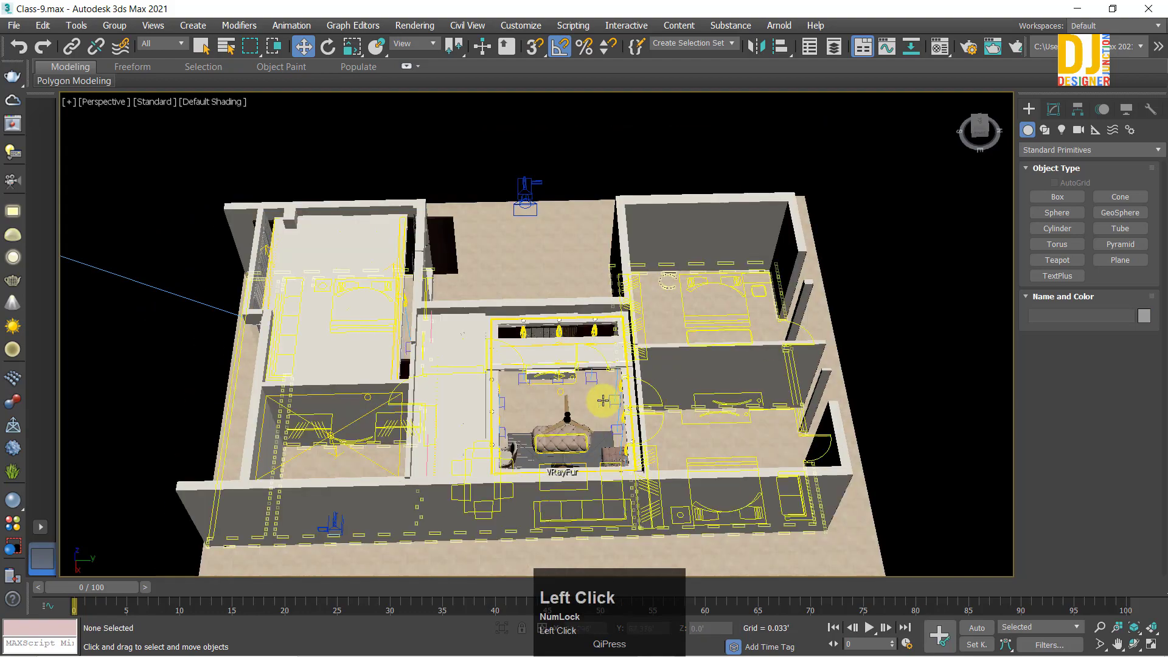
{"action": "key", "text": "z"}
{"action": "scroll", "coordinate": [577, 367], "scroll_direction": "up", "scroll_amount": 5}
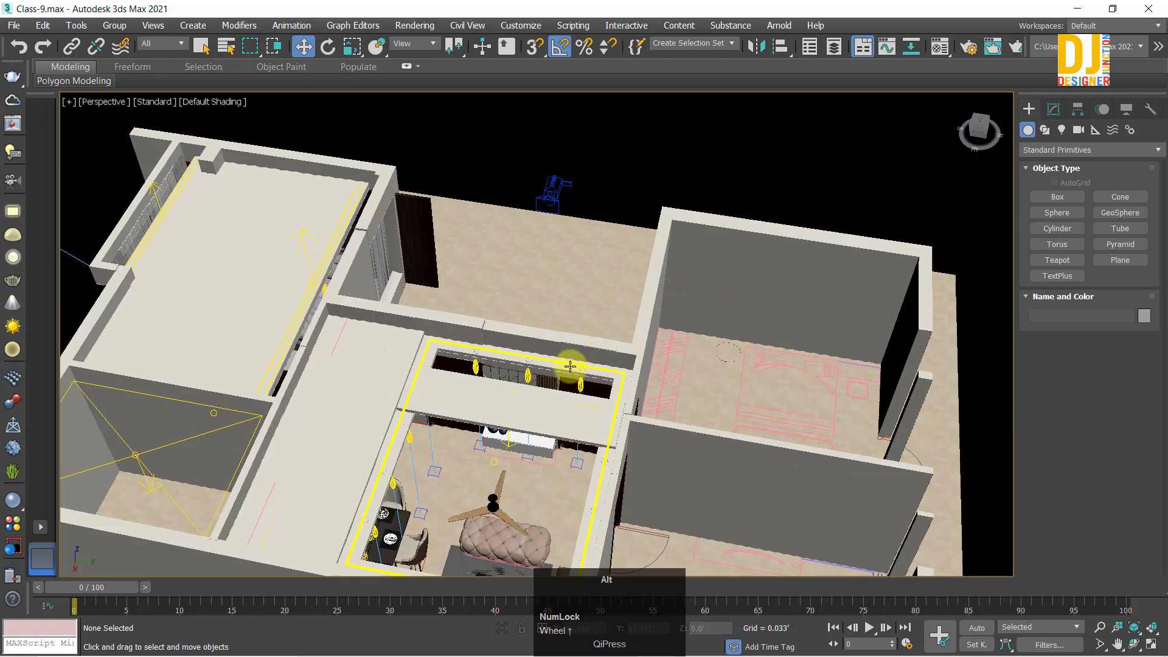
Step: Hide the ceiling over the furnished bedroom in the perspective view
{"action": "middle_click_drag", "start_coordinate": [571, 368], "coordinate": [599, 416], "text": "alt"}
{"action": "key", "text": "alt+w"}
{"action": "key", "text": "alt+w"}
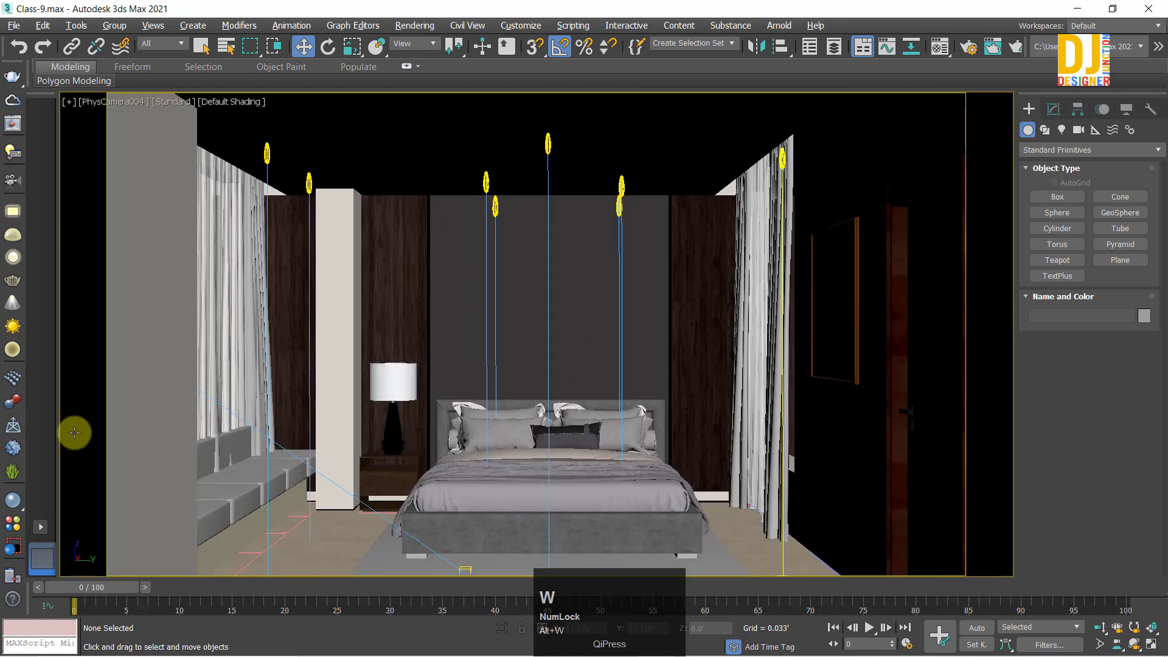
{"action": "key", "text": "alt+w"}
{"action": "key", "text": "alt+w"}
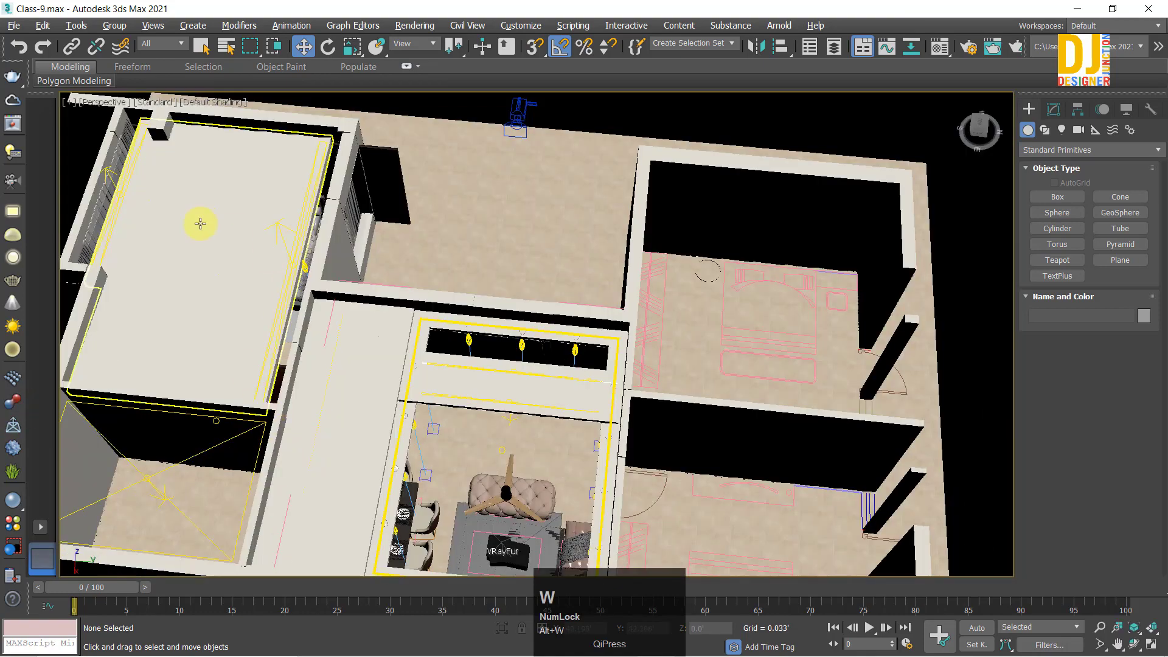
{"action": "right_click", "coordinate": [200, 224]}
{"action": "left_click", "coordinate": [242, 279]}
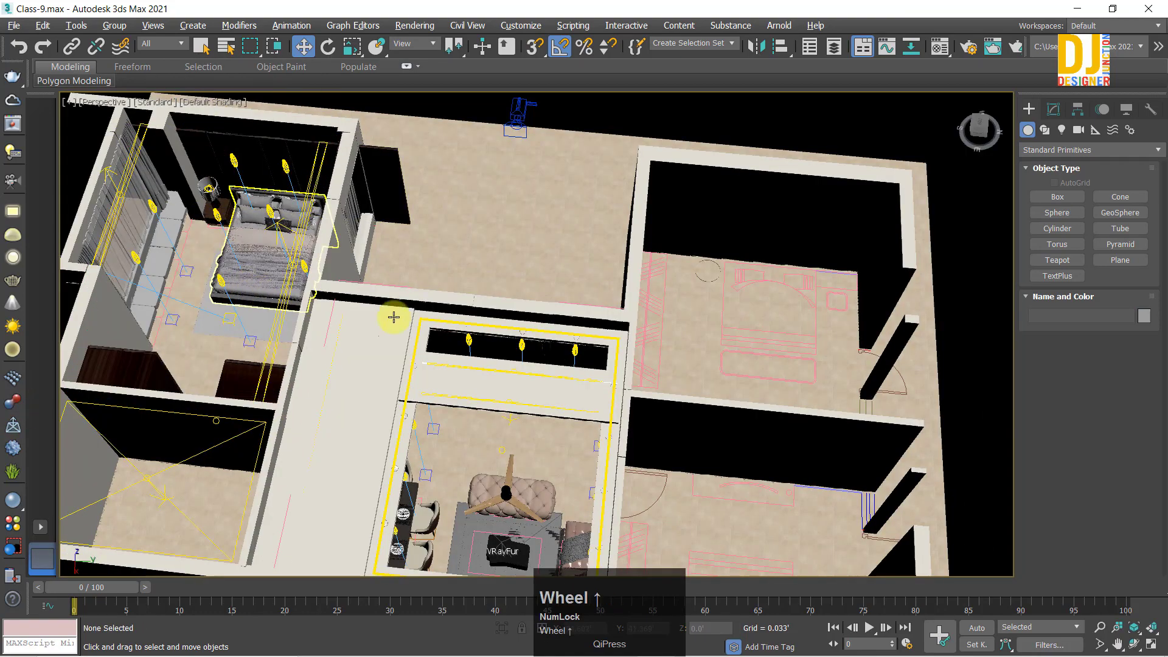
Step: Examine the furnished bedroom's bed, bedside lamp, window seat and lights from several angles
{"action": "scroll", "coordinate": [394, 317], "scroll_direction": "up", "scroll_amount": 3}
{"action": "middle_click_drag", "start_coordinate": [394, 317], "coordinate": [522, 349]}
{"action": "middle_click_drag", "start_coordinate": [443, 343], "coordinate": [742, 341], "text": "alt"}
{"action": "middle_click_drag", "start_coordinate": [560, 341], "coordinate": [534, 377]}
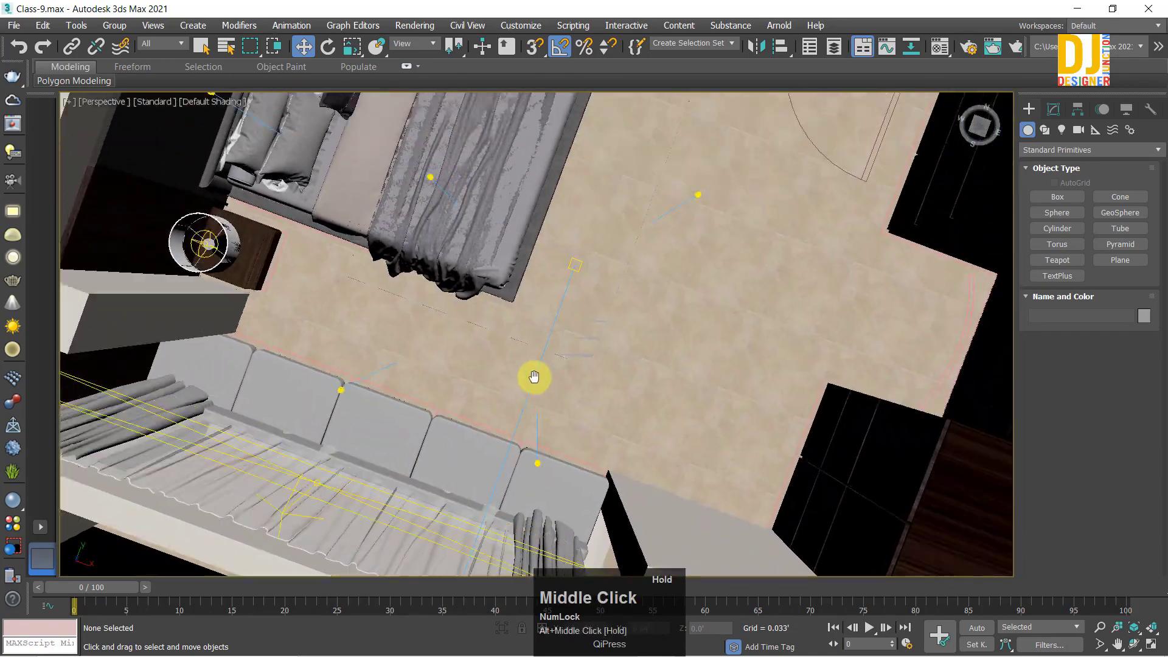
{"action": "scroll", "coordinate": [534, 377], "scroll_direction": "down", "scroll_amount": 4}
{"action": "middle_click_drag", "start_coordinate": [491, 326], "coordinate": [534, 234], "text": "alt"}
{"action": "scroll", "coordinate": [610, 286], "scroll_direction": "up", "scroll_amount": 4}
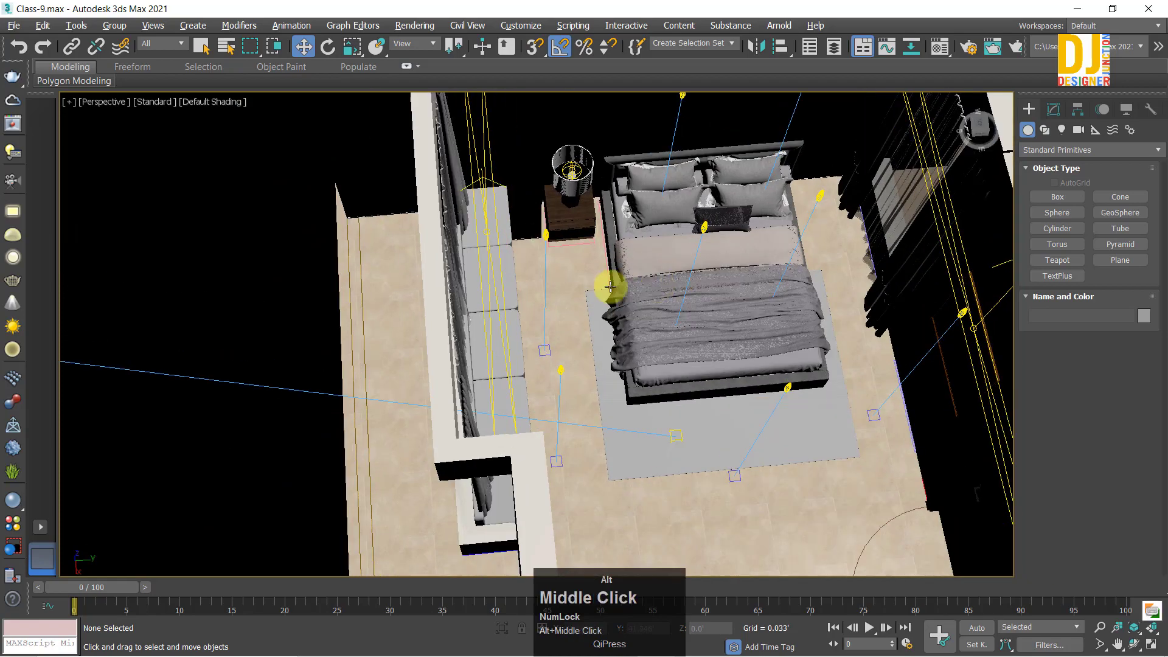
{"action": "middle_click_drag", "start_coordinate": [610, 286], "coordinate": [495, 248], "text": "alt"}
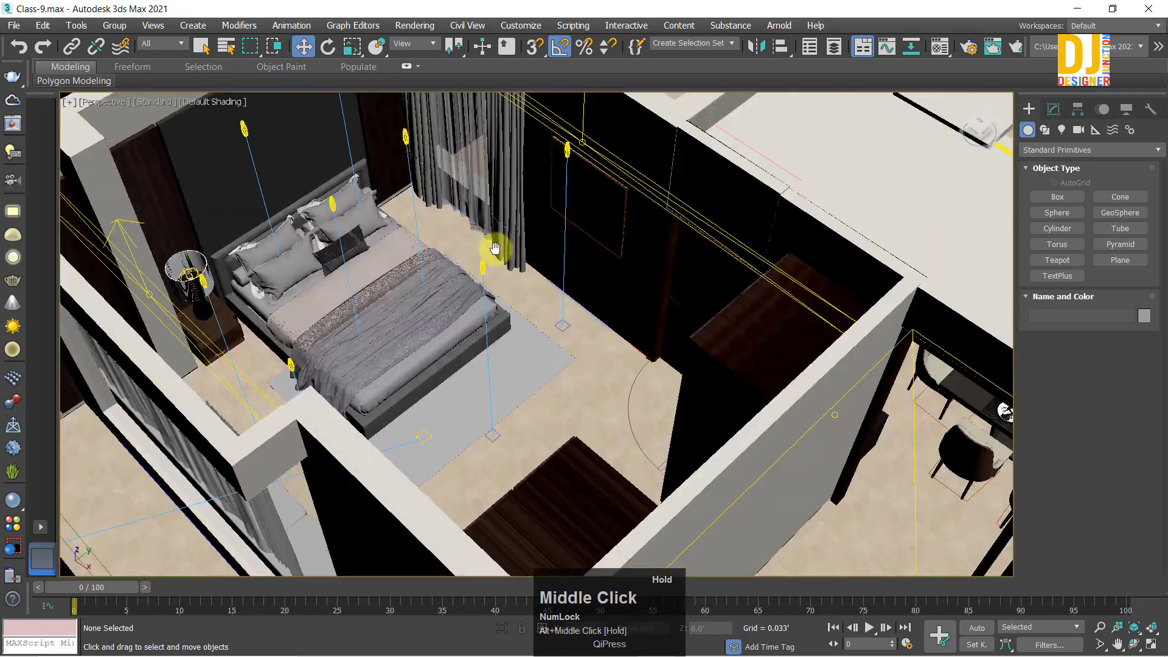
Step: Undo the hiding of the bedroom ceiling and clear the selection
{"action": "right_click", "coordinate": [639, 248]}
{"action": "key", "text": "ctrl+z"}
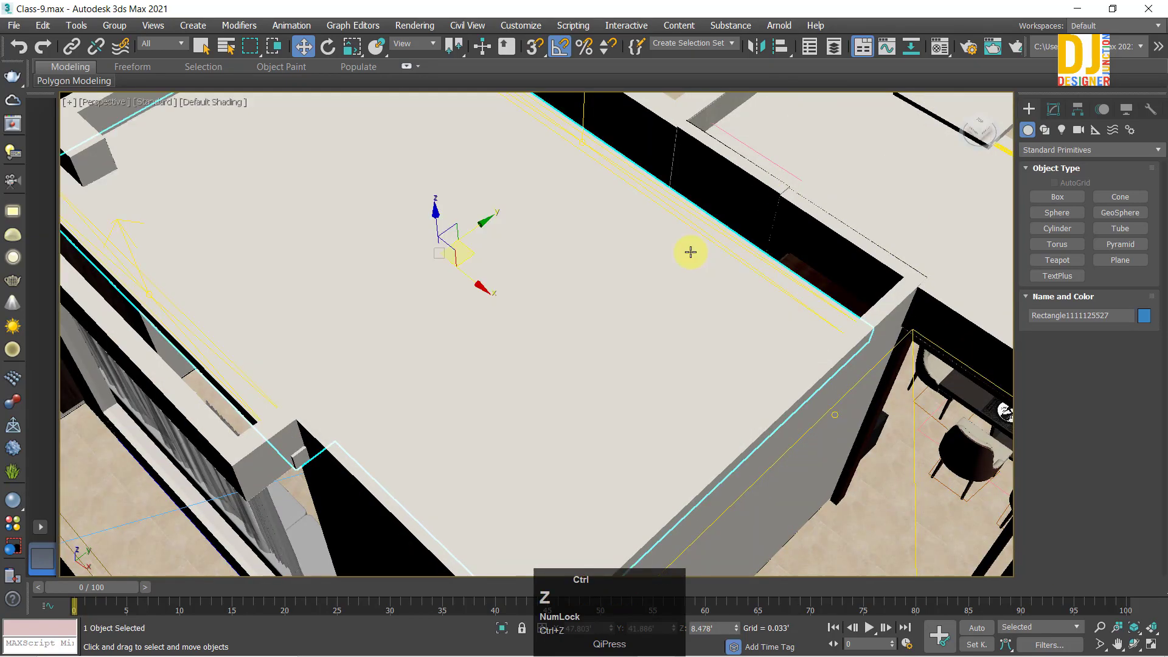
{"action": "scroll", "coordinate": [611, 330], "scroll_direction": "down", "scroll_amount": 4}
{"action": "middle_click_drag", "start_coordinate": [611, 329], "coordinate": [483, 226], "text": "alt"}
{"action": "left_click", "coordinate": [428, 149]}
Step: Examine the ceiling edges along the bedroom curtains and compare them with the bedroom camera view
{"action": "scroll", "coordinate": [457, 281], "scroll_direction": "up", "scroll_amount": 4}
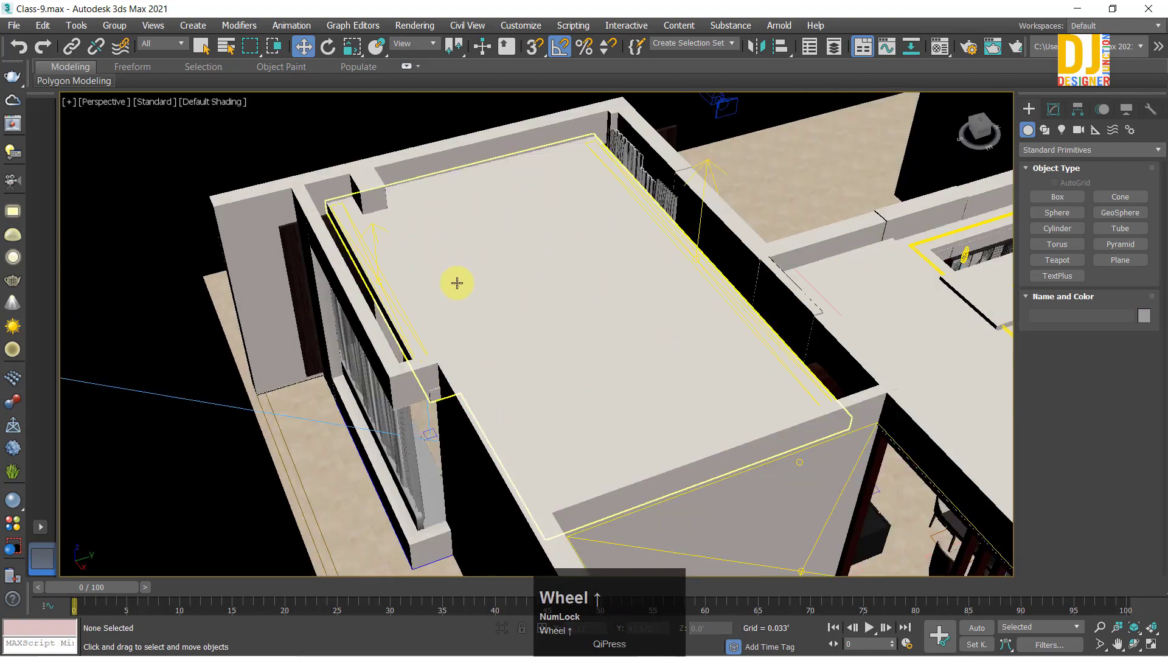
{"action": "mouse_move", "coordinate": [456, 282]}
{"action": "middle_mouse_down", "text": "alt"}
{"action": "mouse_move", "coordinate": [430, 263]}
{"action": "mouse_move", "coordinate": [444, 301]}
{"action": "middle_mouse_up", "text": "alt"}
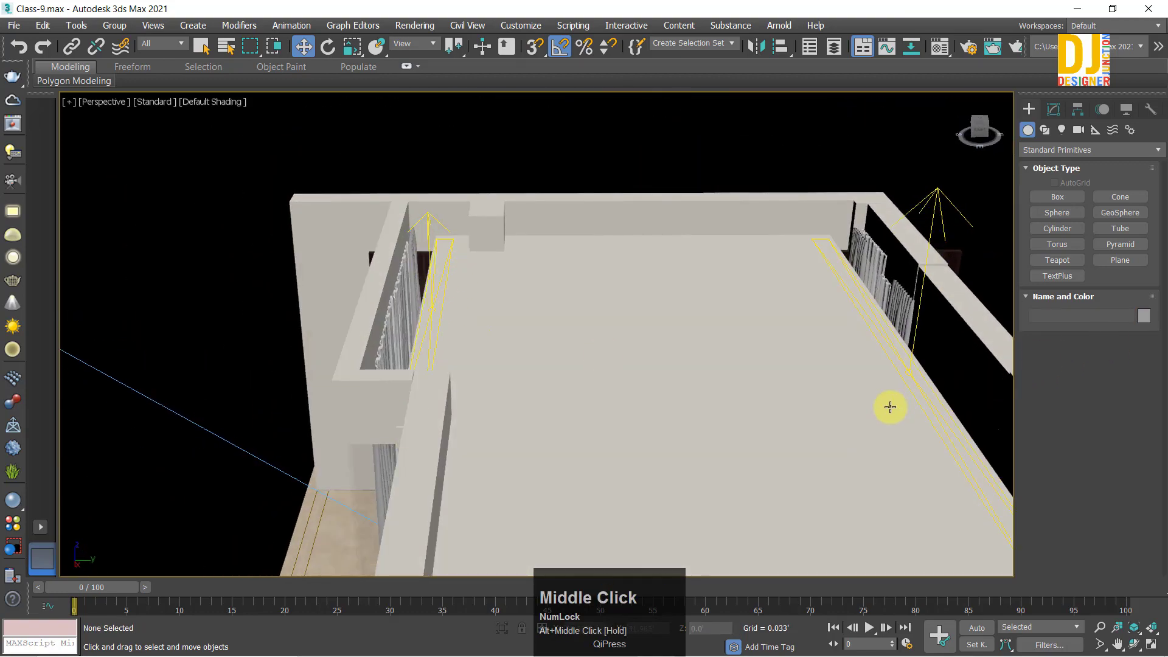
{"action": "middle_click_drag", "start_coordinate": [890, 407], "coordinate": [674, 366], "text": "alt"}
{"action": "middle_click_drag", "start_coordinate": [677, 173], "coordinate": [568, 261], "text": "alt"}
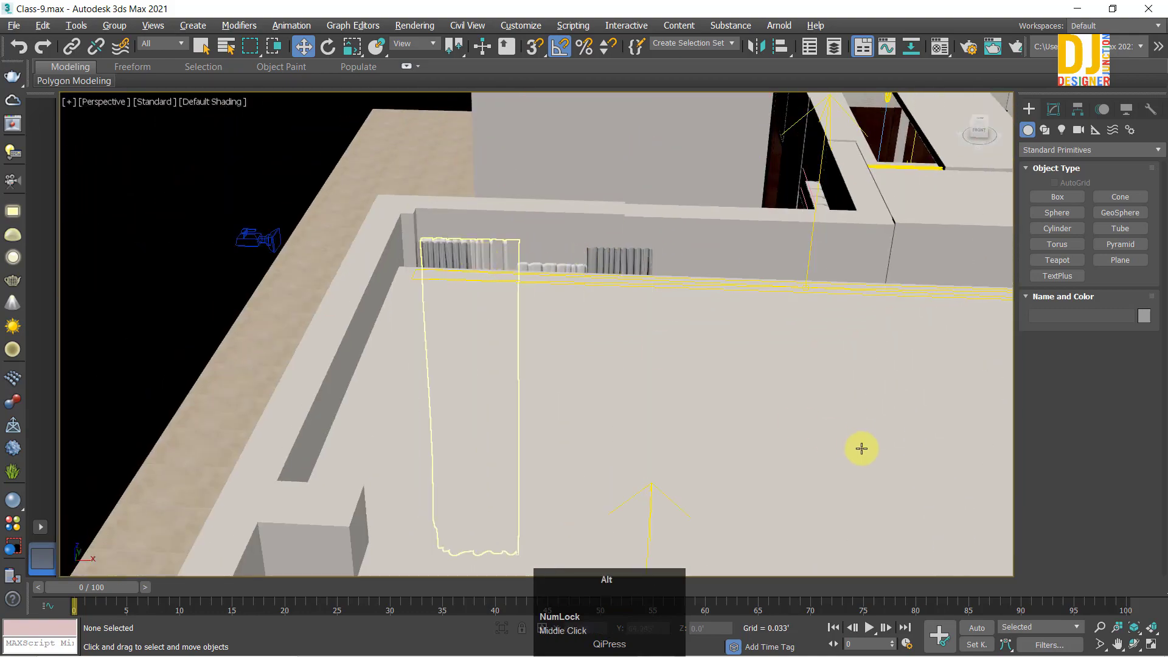
{"action": "key", "text": "alt+w"}
{"action": "key", "text": "alt+w"}
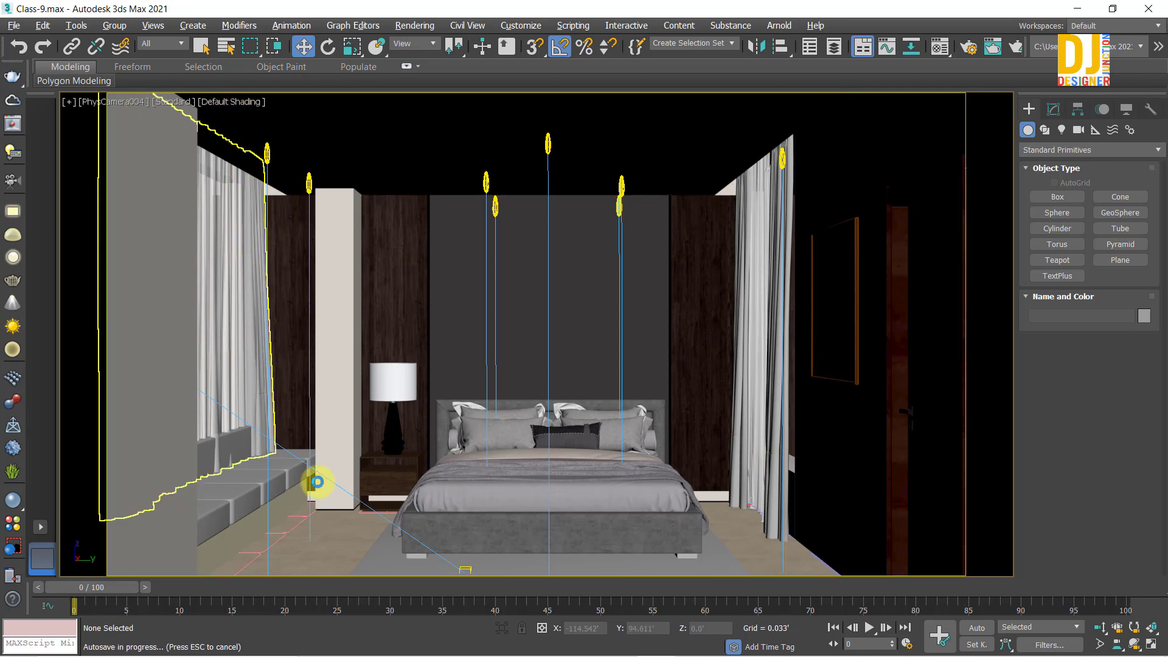
{"action": "key", "text": "alt+w"}
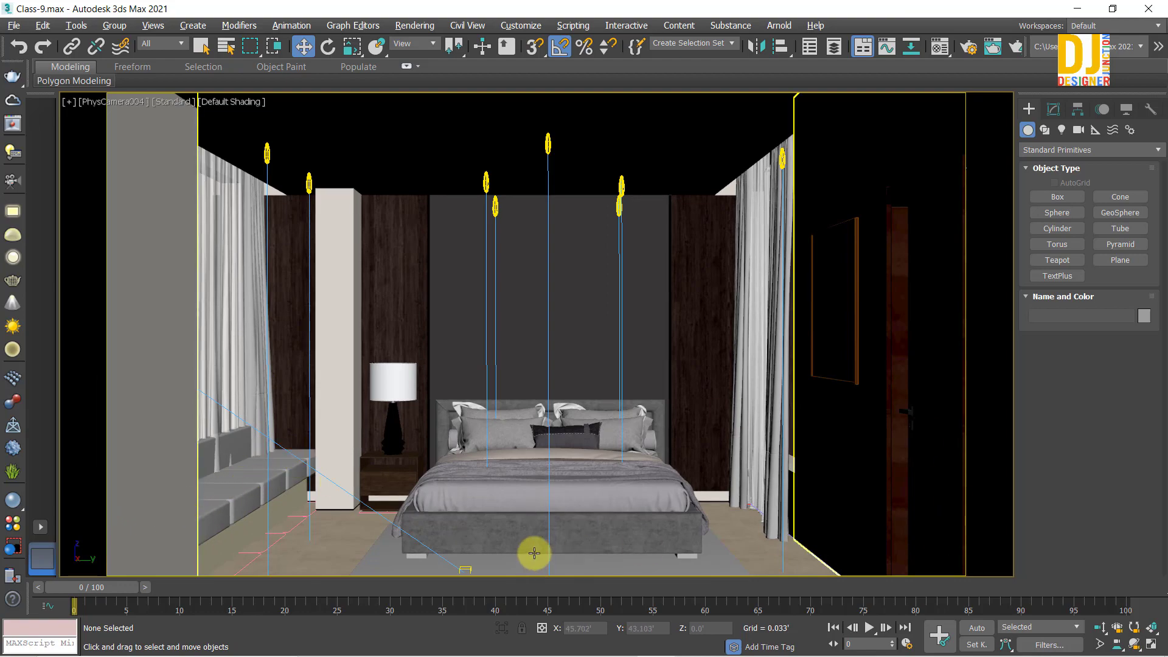
{"action": "key", "text": "alt+w"}
{"action": "middle_click", "coordinate": [306, 466]}
{"action": "key", "text": "alt+w"}
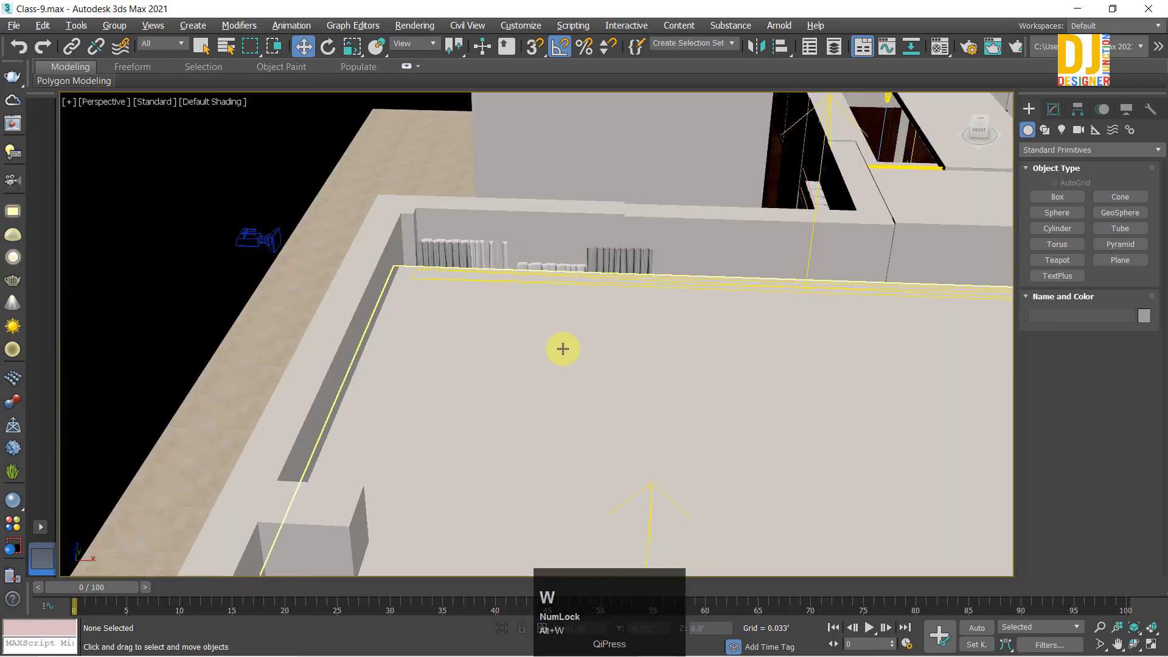
Step: Select the ceiling over the furnished bedroom and hide it
{"action": "scroll", "coordinate": [542, 343], "scroll_direction": "down", "scroll_amount": 5}
{"action": "middle_click_drag", "start_coordinate": [564, 365], "coordinate": [536, 422], "text": "alt"}
{"action": "left_click", "coordinate": [507, 390]}
{"action": "right_click", "coordinate": [506, 391]}
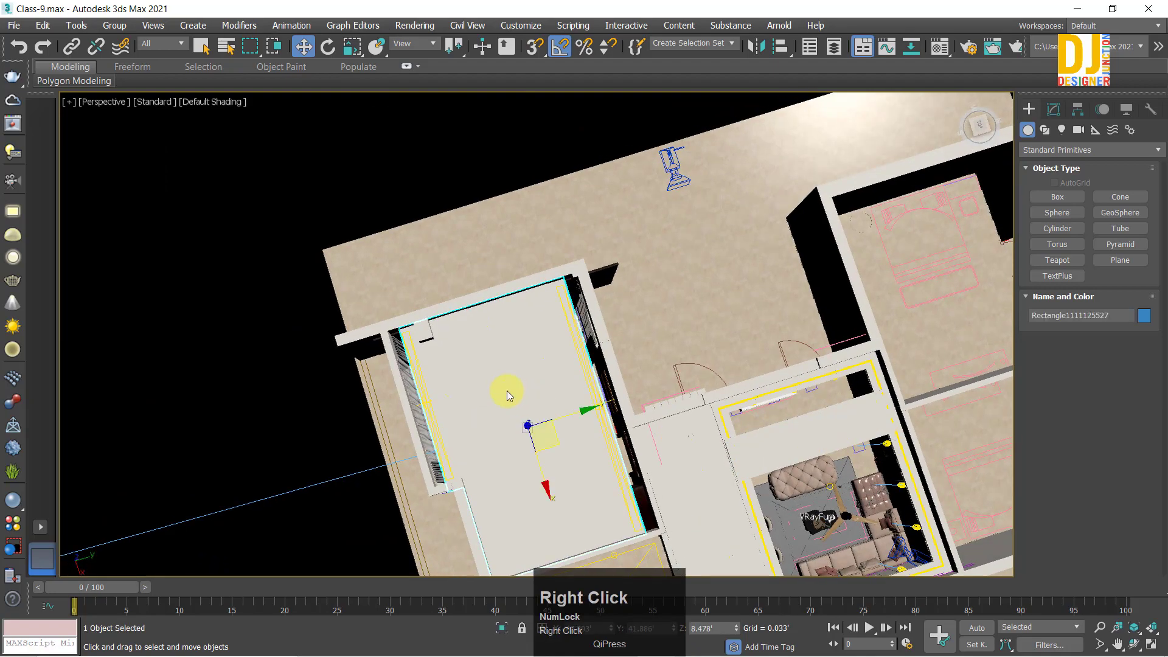
{"action": "left_click", "coordinate": [514, 328]}
Step: Examine the bedroom's window curtains and the cushioned window seat up close and in context
{"action": "scroll", "coordinate": [459, 315], "scroll_direction": "up", "scroll_amount": 5}
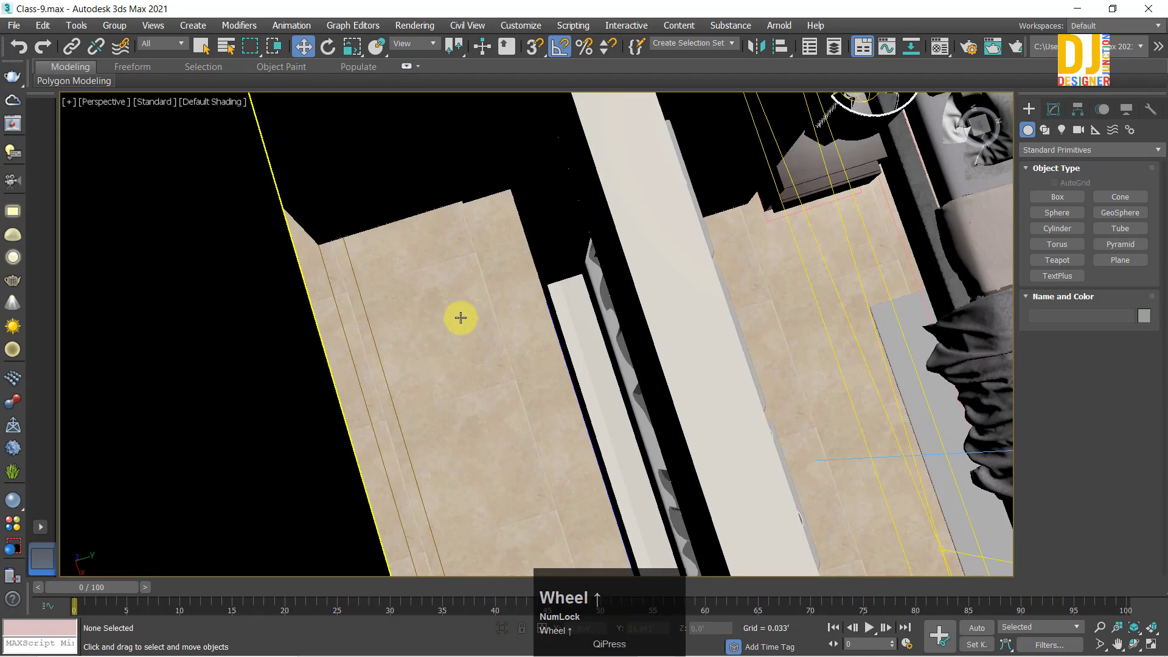
{"action": "middle_click_drag", "start_coordinate": [458, 316], "coordinate": [738, 148], "text": "alt"}
{"action": "scroll", "coordinate": [667, 204], "scroll_direction": "down", "scroll_amount": 2}
{"action": "middle_click_drag", "start_coordinate": [667, 204], "coordinate": [417, 253], "text": "alt"}
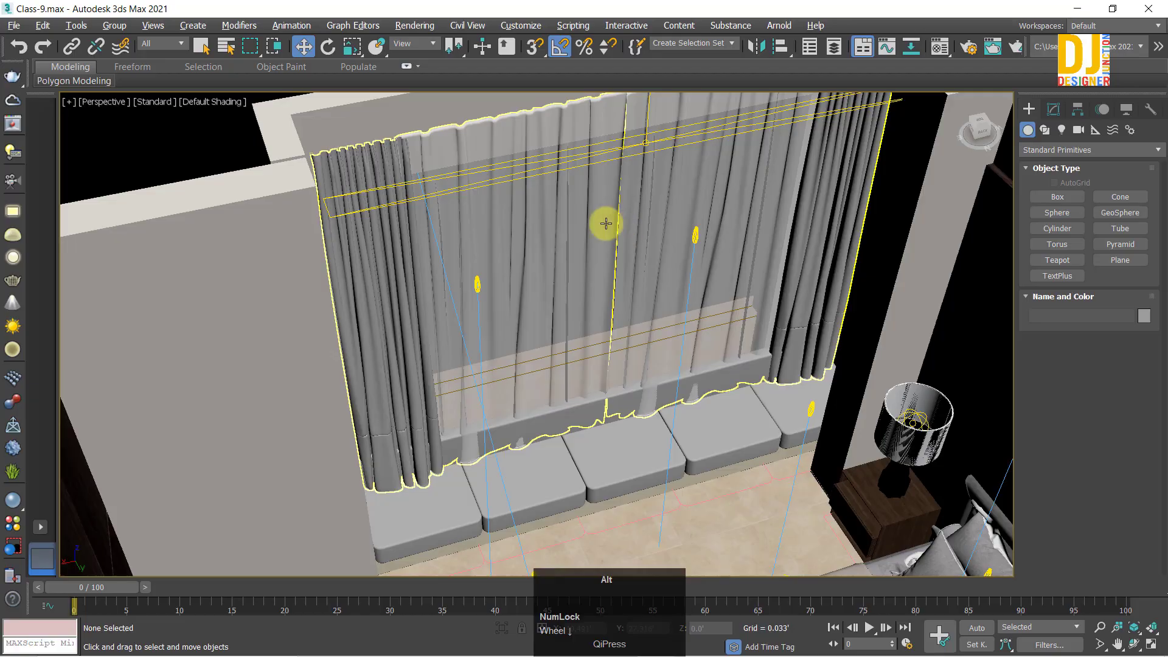
{"action": "middle_click_drag", "start_coordinate": [605, 225], "coordinate": [865, 357], "text": "alt"}
{"action": "scroll", "coordinate": [301, 179], "scroll_direction": "down", "scroll_amount": 5}
{"action": "scroll", "coordinate": [579, 247], "scroll_direction": "up", "scroll_amount": 5}
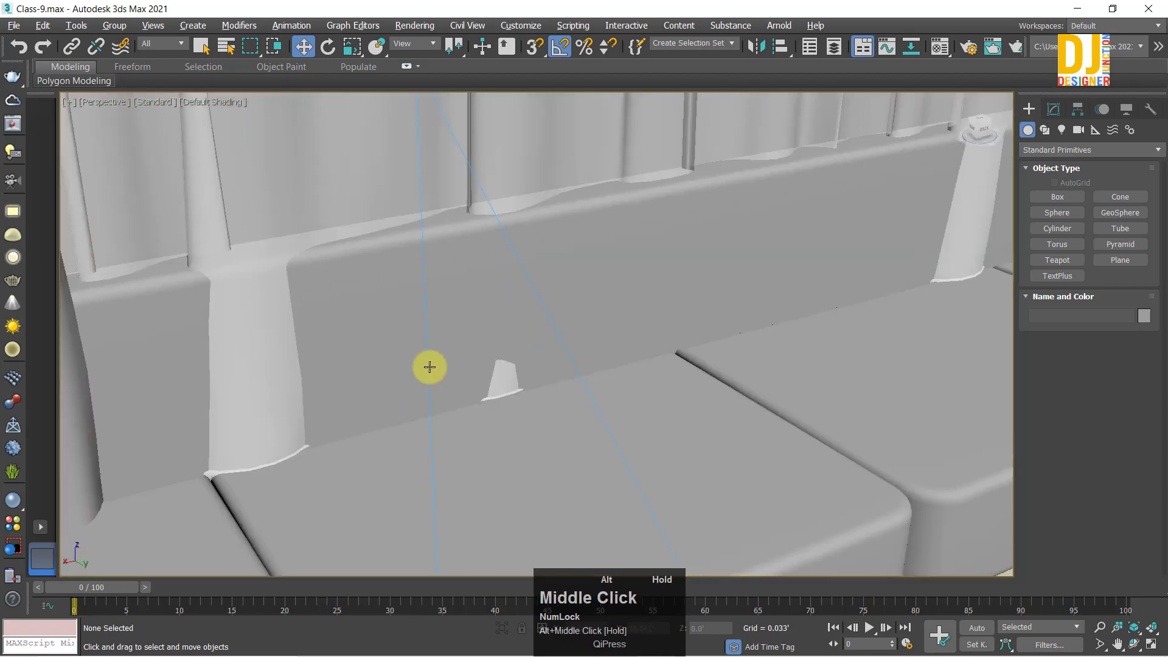
{"action": "scroll", "coordinate": [437, 389], "scroll_direction": "down", "scroll_amount": 5}
{"action": "middle_click_drag", "start_coordinate": [381, 501], "coordinate": [606, 366], "text": "alt"}
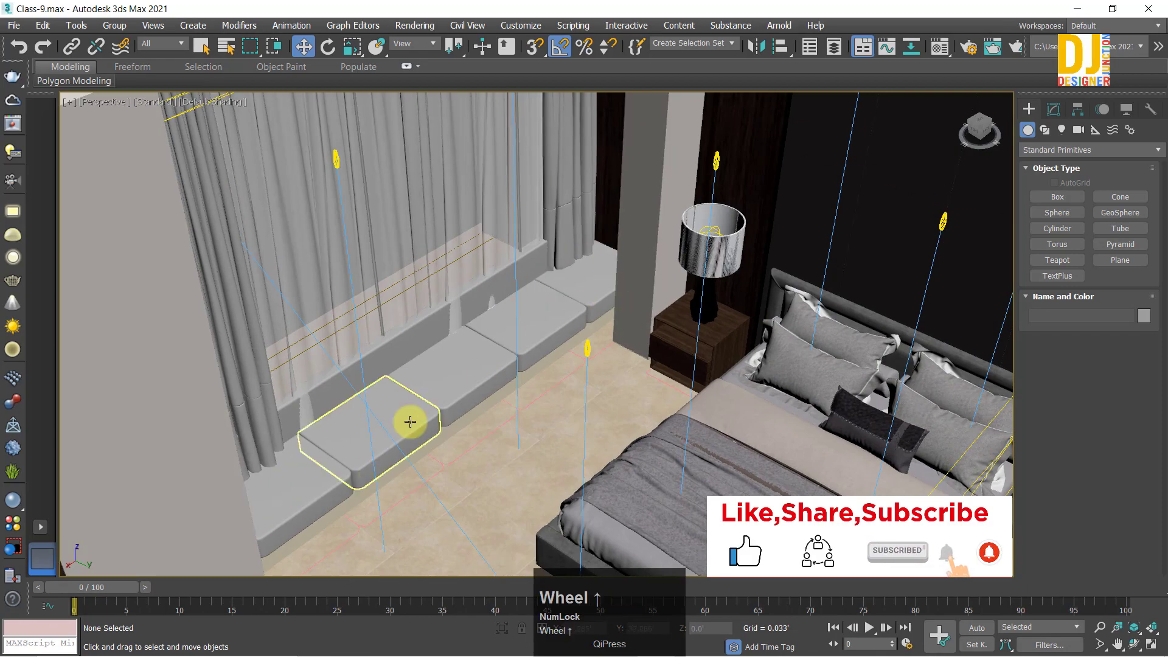
{"action": "middle_click_drag", "start_coordinate": [410, 422], "coordinate": [522, 326], "text": "alt"}
{"action": "scroll", "coordinate": [657, 313], "scroll_direction": "down", "scroll_amount": 4}
{"action": "mouse_move", "coordinate": [657, 313]}
{"action": "middle_mouse_down", "text": "alt"}
{"action": "mouse_move", "coordinate": [722, 328]}
{"action": "mouse_move", "coordinate": [790, 305]}
{"action": "mouse_move", "coordinate": [663, 321]}
{"action": "mouse_move", "coordinate": [741, 347]}
{"action": "middle_mouse_up", "text": "alt"}
{"action": "scroll", "coordinate": [706, 301], "scroll_direction": "down", "scroll_amount": 3}
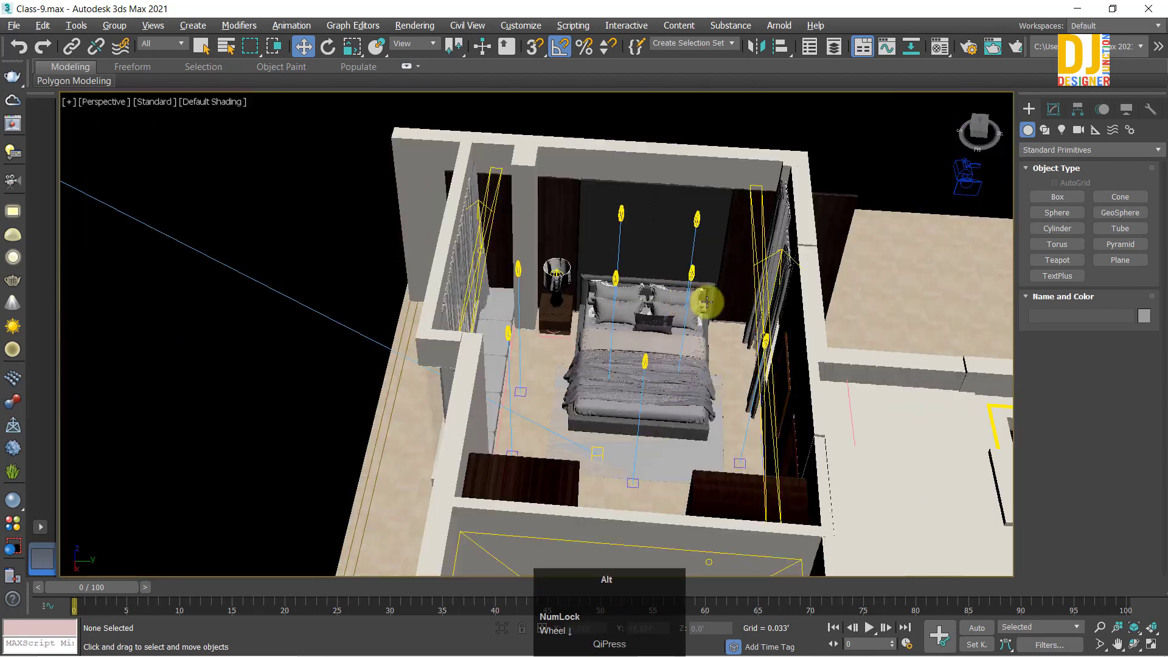
Step: Examine the furnished bedroom's layout in the perspective and top views
{"action": "middle_click_drag", "start_coordinate": [706, 302], "coordinate": [502, 293], "text": "alt"}
{"action": "scroll", "coordinate": [465, 272], "scroll_direction": "up", "scroll_amount": 4}
{"action": "key", "text": "alt+w"}
{"action": "key", "text": "alt+w"}
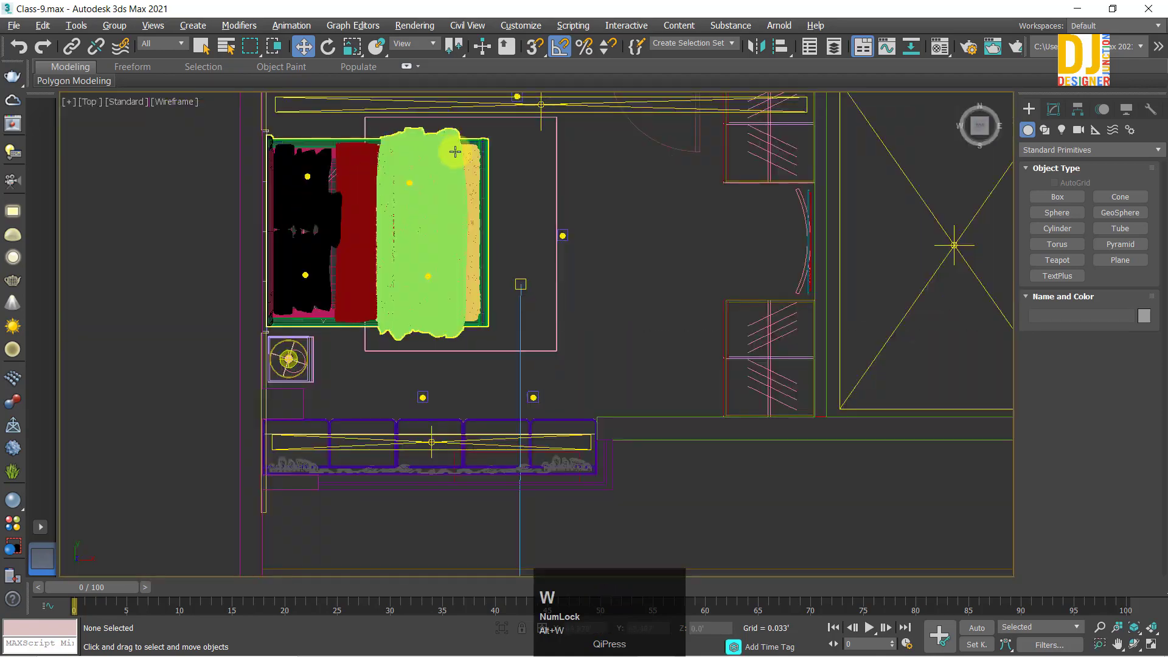
{"action": "middle_click_drag", "start_coordinate": [446, 141], "coordinate": [622, 293]}
{"action": "middle_click_drag", "start_coordinate": [783, 382], "coordinate": [600, 366]}
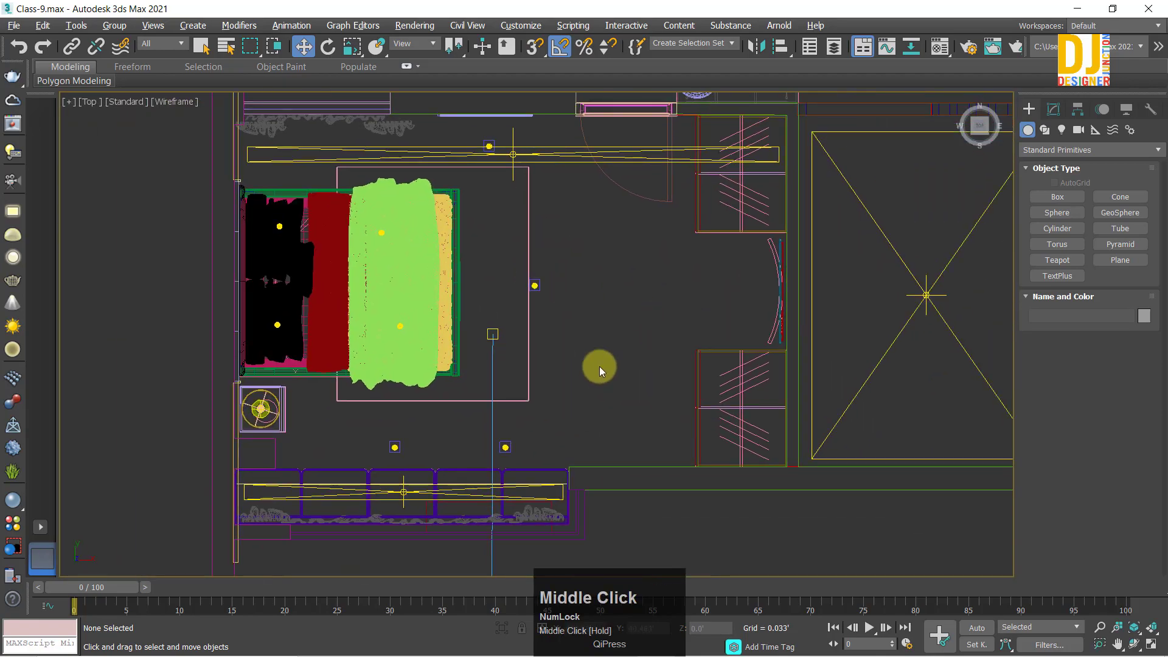
{"action": "key", "text": "alt+w"}
{"action": "key", "text": "alt+w"}
{"action": "key", "text": "alt+w"}
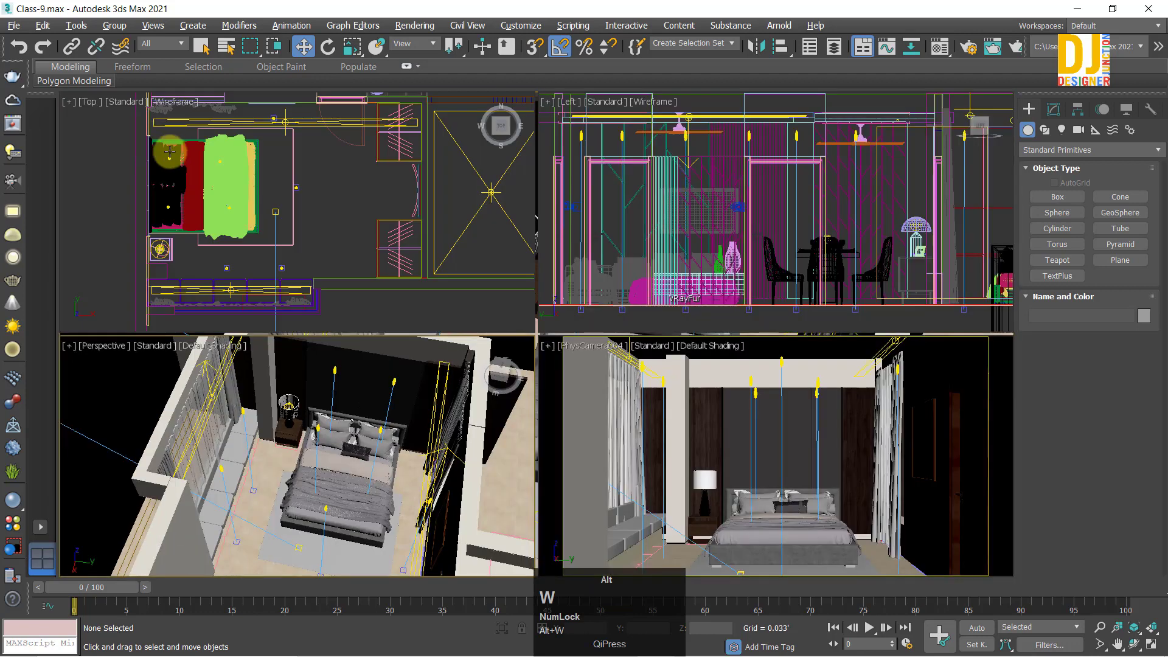
{"action": "key", "text": "alt+w"}
{"action": "middle_click_drag", "start_coordinate": [584, 300], "coordinate": [566, 330]}
{"action": "right_click", "coordinate": [600, 305]}
{"action": "left_click", "coordinate": [615, 350]}
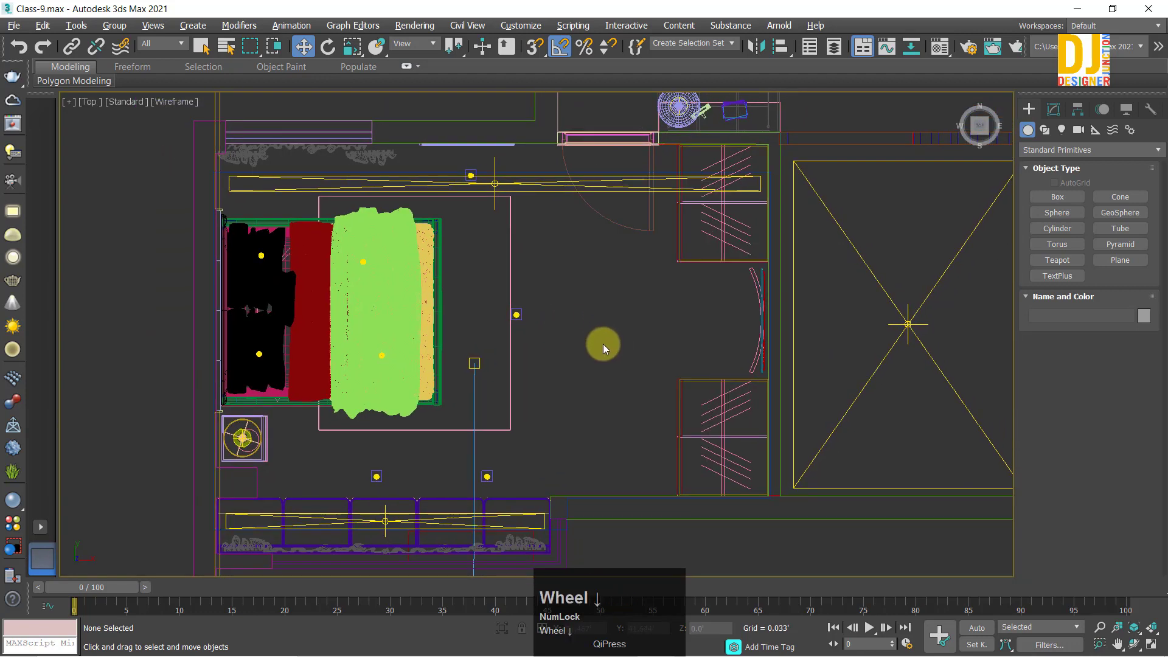
Step: Review the apartment's floor plan in the top view, comparing the two unfurnished bedrooms with the furnished one
{"action": "scroll", "coordinate": [602, 345], "scroll_direction": "down", "scroll_amount": 5}
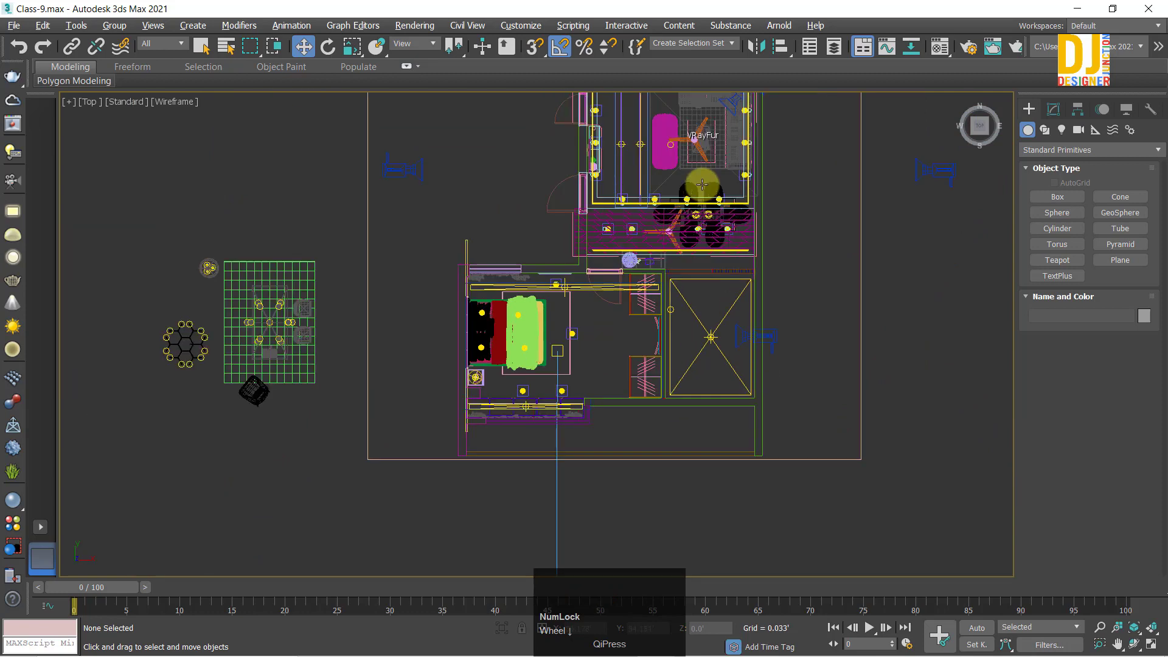
{"action": "middle_click_drag", "start_coordinate": [693, 512], "coordinate": [688, 559]}
{"action": "middle_click_drag", "start_coordinate": [687, 334], "coordinate": [727, 479]}
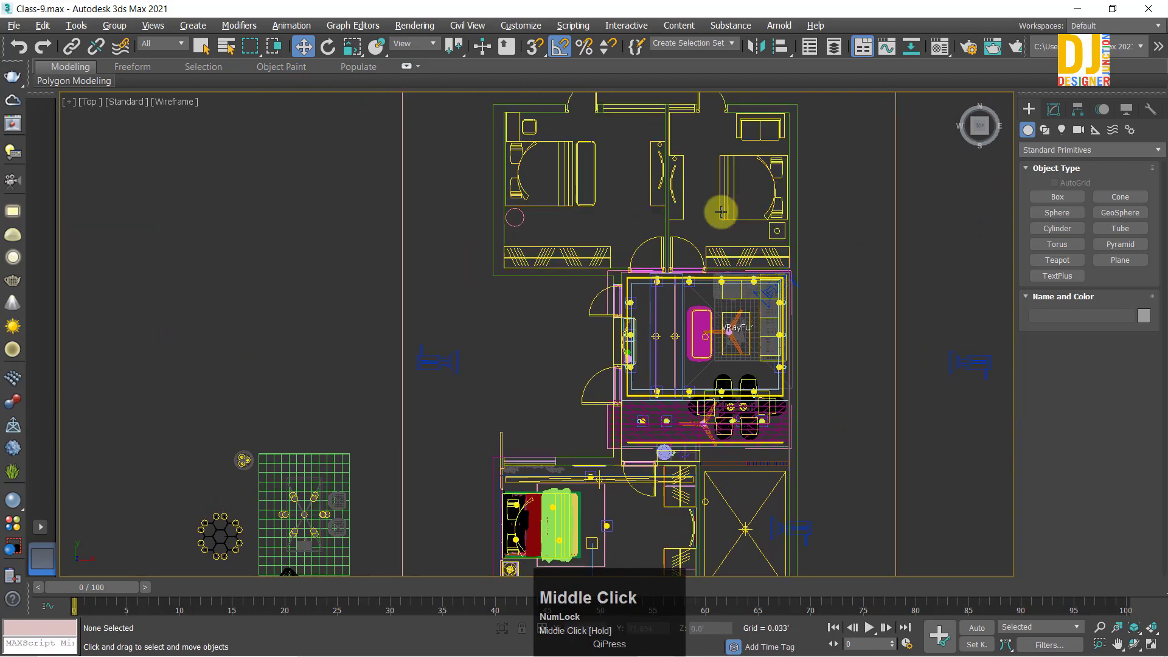
{"action": "key", "text": "z"}
{"action": "scroll", "coordinate": [584, 136], "scroll_direction": "up", "scroll_amount": 5}
{"action": "middle_click", "coordinate": [556, 199]}
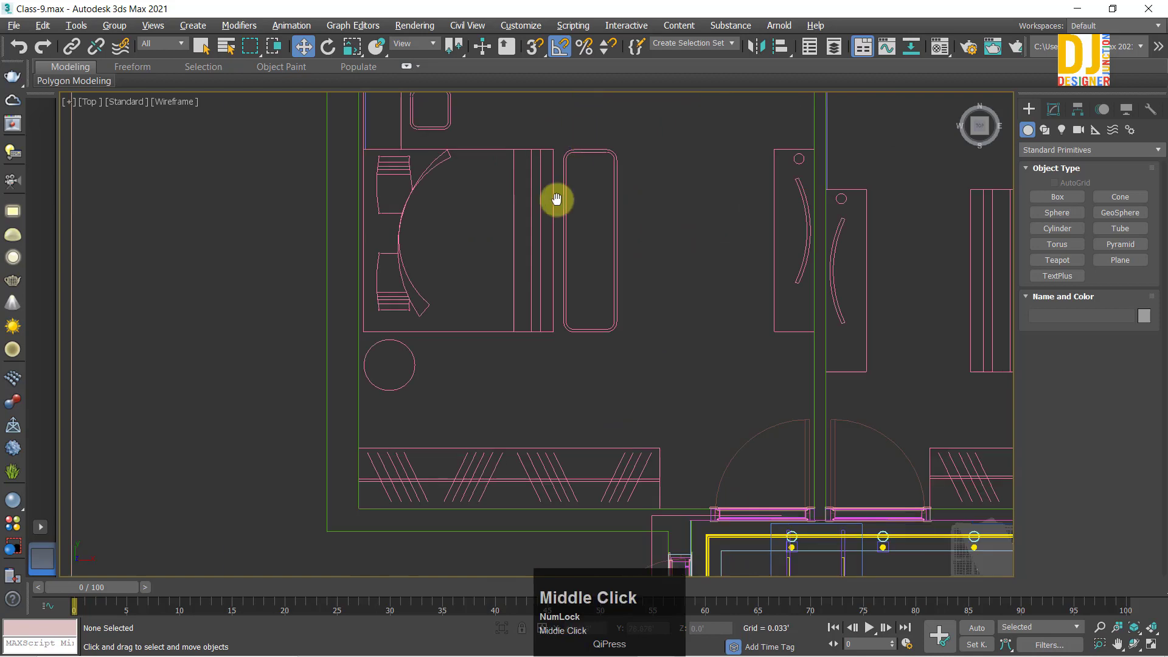
{"action": "middle_click_drag", "start_coordinate": [557, 199], "coordinate": [467, 296]}
{"action": "scroll", "coordinate": [456, 386], "scroll_direction": "down", "scroll_amount": 2}
{"action": "middle_click_drag", "start_coordinate": [457, 386], "coordinate": [464, 190]}
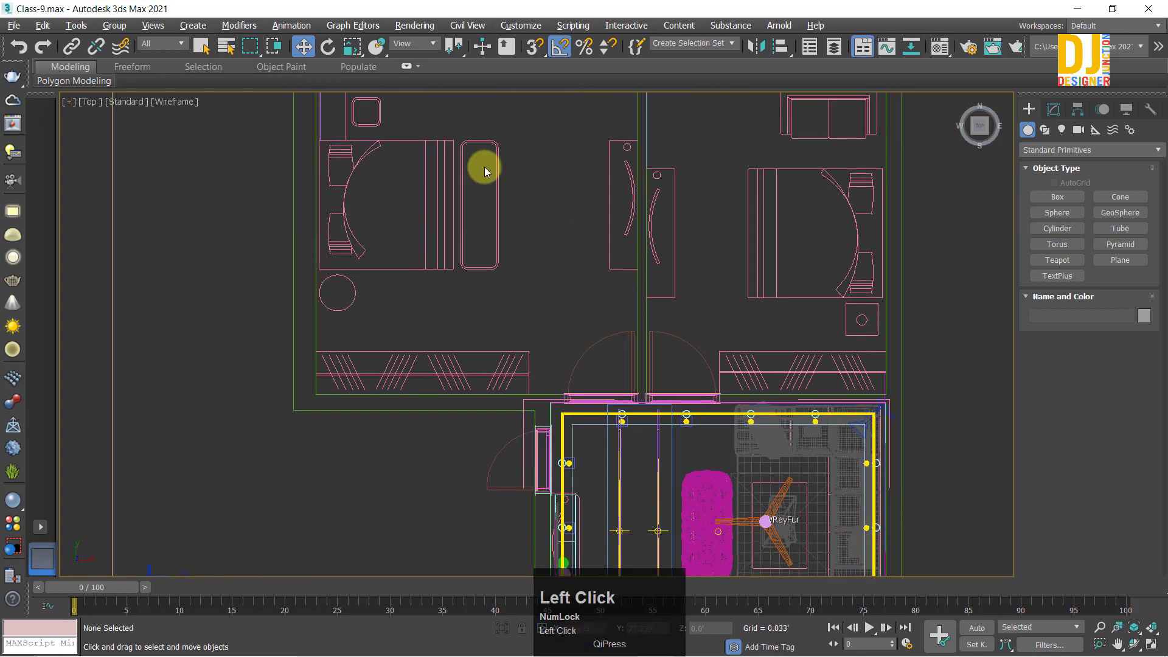
{"action": "middle_click_drag", "start_coordinate": [344, 104], "coordinate": [432, 162]}
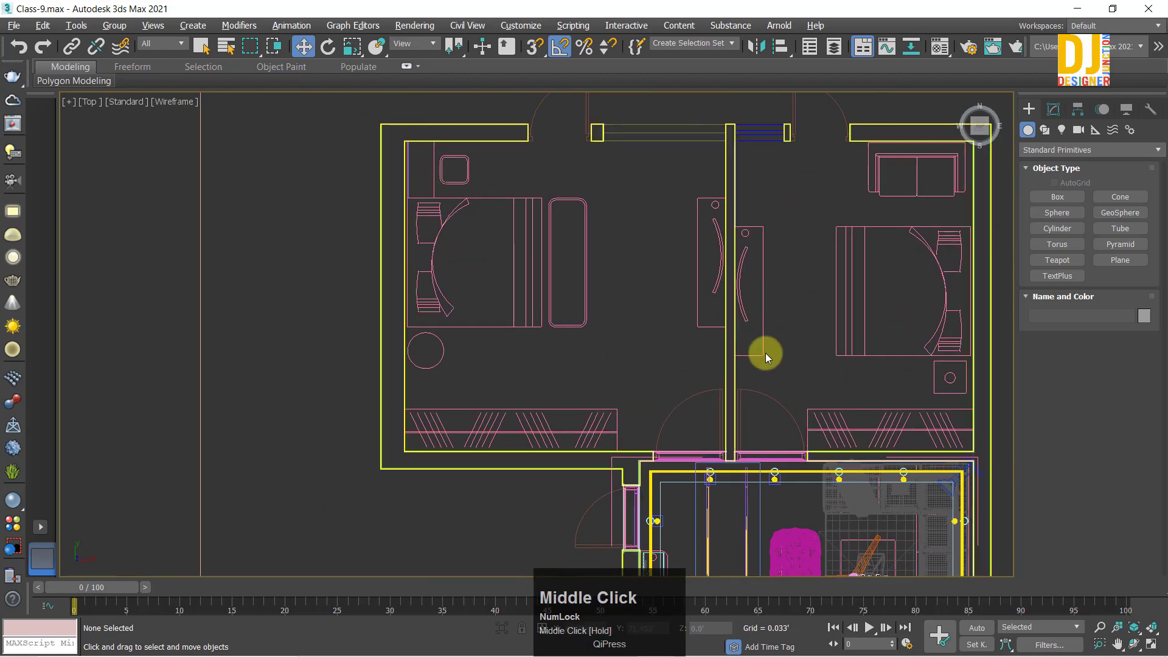
{"action": "scroll", "coordinate": [605, 376], "scroll_direction": "down", "scroll_amount": 5}
{"action": "middle_click_drag", "start_coordinate": [601, 398], "coordinate": [553, 119]}
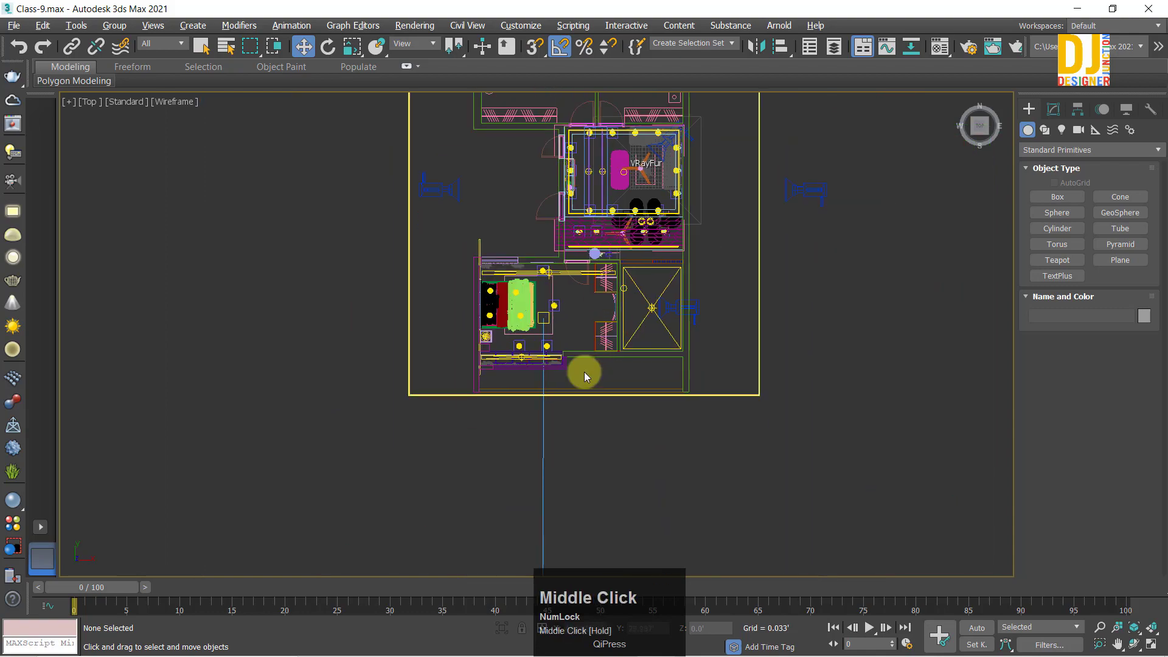
{"action": "scroll", "coordinate": [584, 371], "scroll_direction": "up", "scroll_amount": 5}
{"action": "middle_click_drag", "start_coordinate": [479, 164], "coordinate": [502, 329]}
{"action": "scroll", "coordinate": [605, 349], "scroll_direction": "up", "scroll_amount": 2}
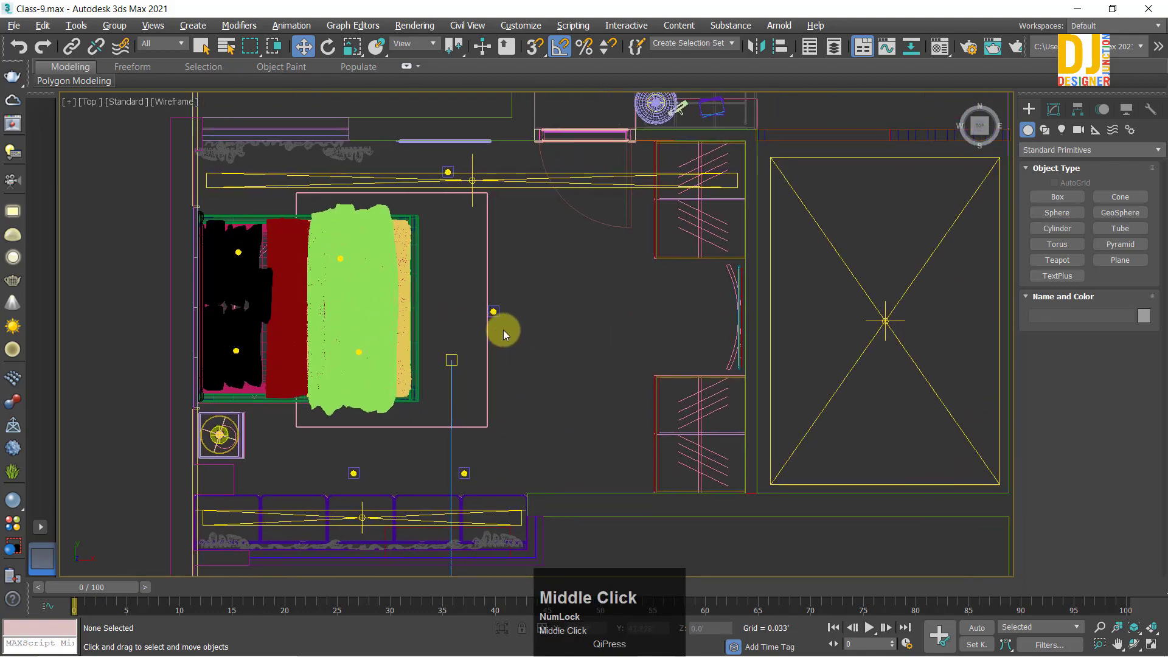
Step: Show the furnished bedroom's floor and wardrobes in perspective, and open the Material Editor beside them
{"action": "key", "text": "alt+w"}
{"action": "key", "text": "alt+w"}
{"action": "middle_click_drag", "start_coordinate": [634, 310], "coordinate": [529, 322], "text": "alt"}
{"action": "scroll", "coordinate": [412, 305], "scroll_direction": "up", "scroll_amount": 5}
{"action": "middle_click_drag", "start_coordinate": [405, 305], "coordinate": [521, 266], "text": "alt"}
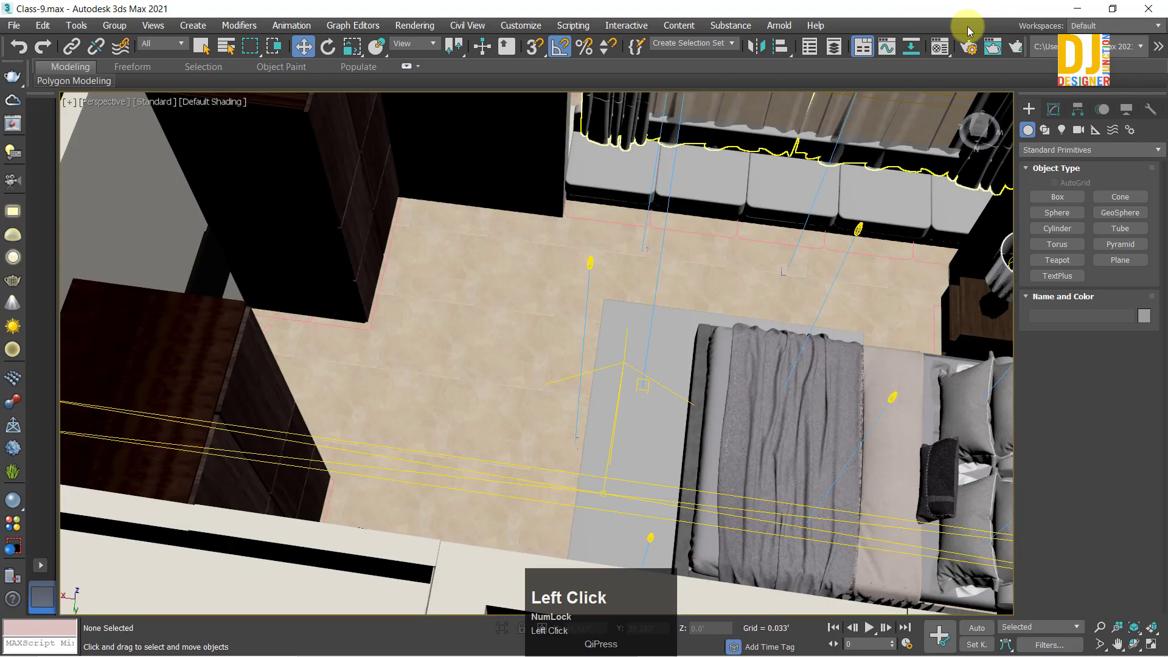
{"action": "left_click", "coordinate": [939, 47]}
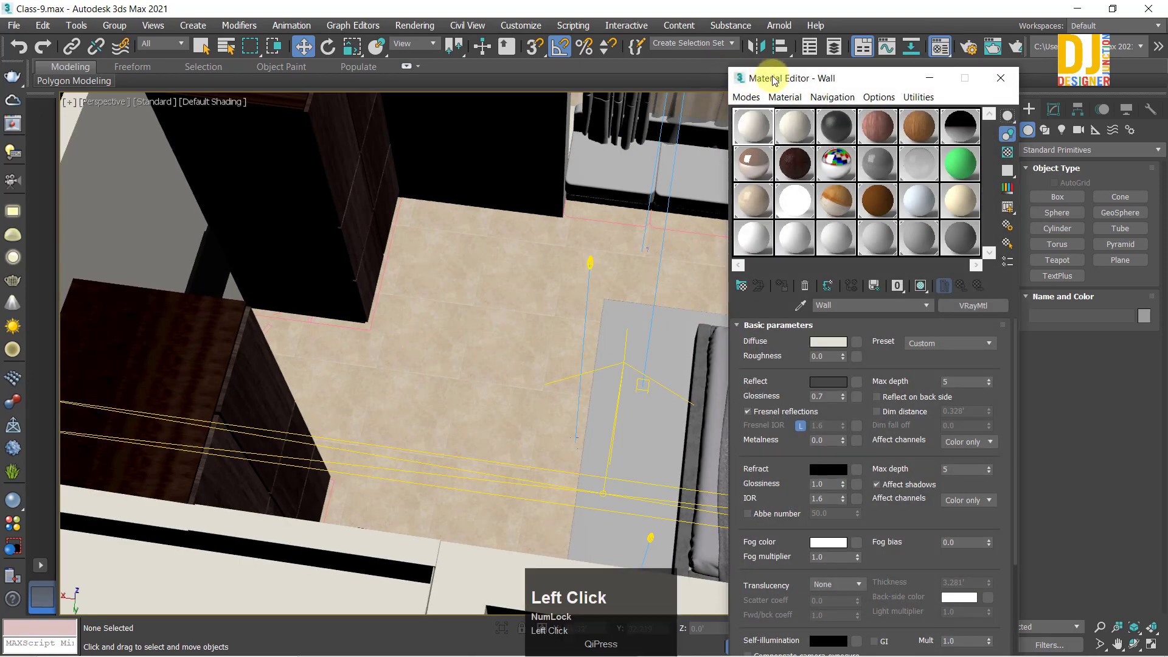
{"action": "left_click_drag", "start_coordinate": [774, 81], "coordinate": [864, 47]}
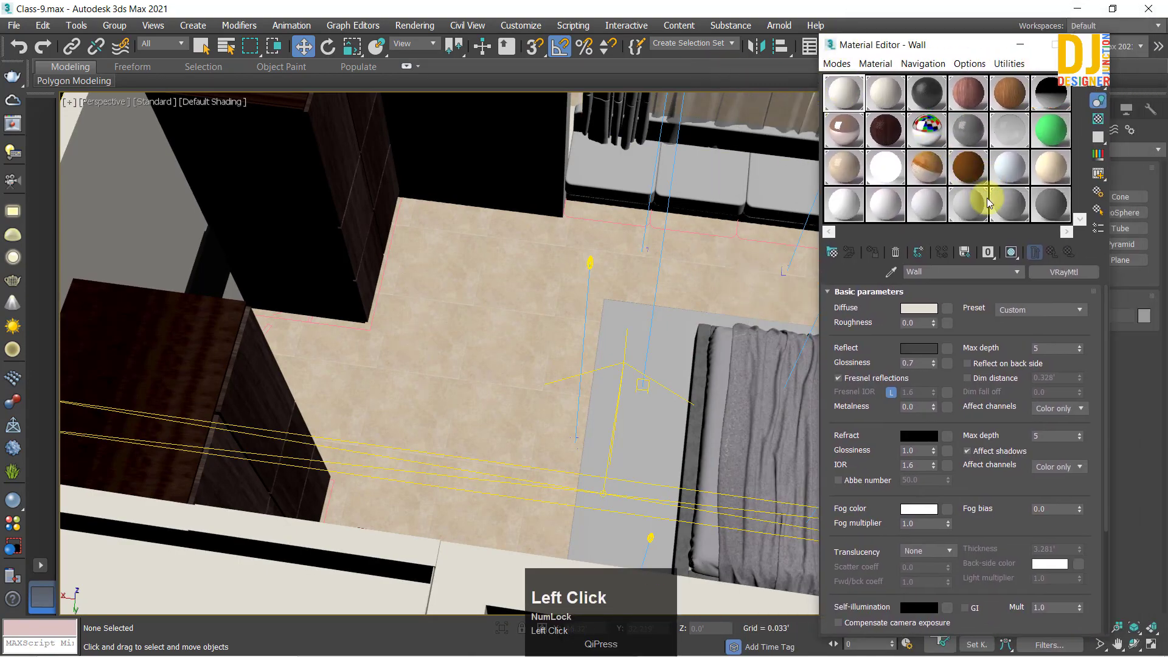
Step: Make Material #17 the active material and frame the window seat cushions up close in the perspective view
{"action": "left_click", "coordinate": [1015, 174]}
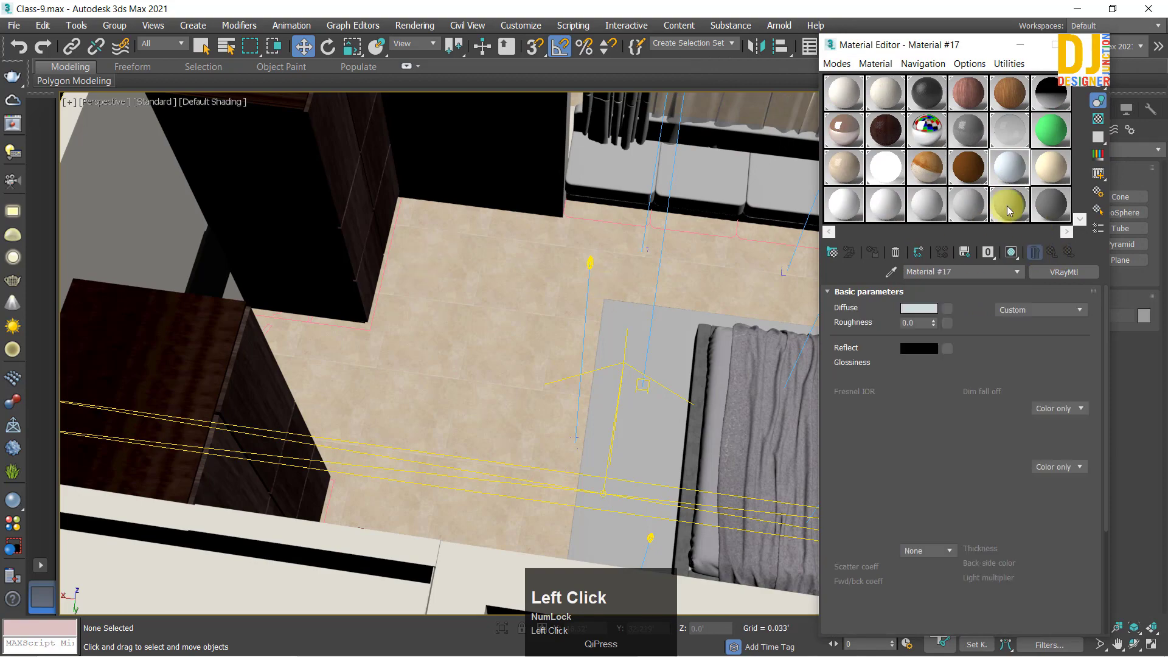
{"action": "middle_click_drag", "start_coordinate": [610, 195], "coordinate": [344, 353]}
{"action": "scroll", "coordinate": [359, 356], "scroll_direction": "down", "scroll_amount": 3}
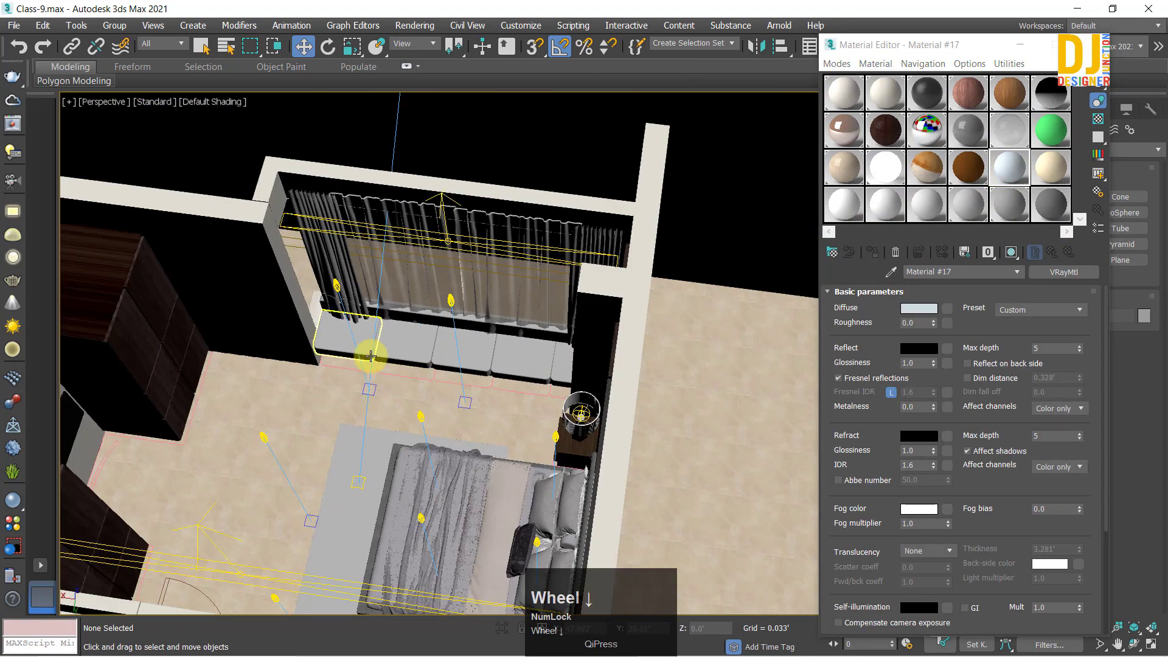
{"action": "scroll", "coordinate": [372, 355], "scroll_direction": "up", "scroll_amount": 6}
{"action": "middle_click_drag", "start_coordinate": [437, 320], "coordinate": [487, 274], "text": "alt"}
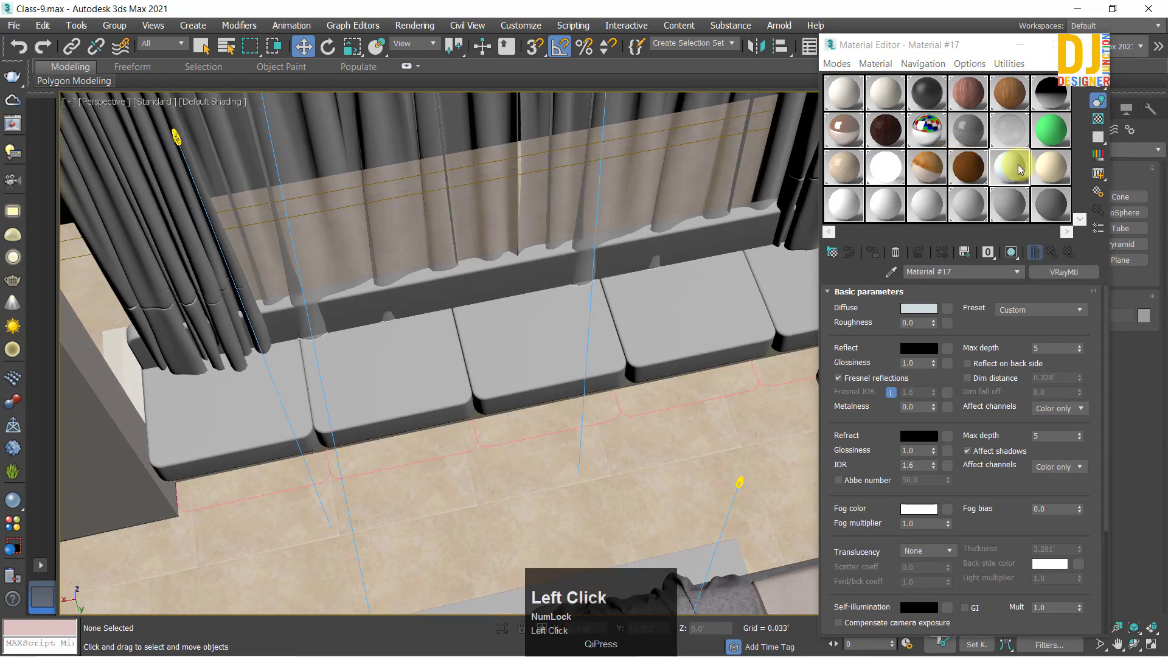
{"action": "left_click", "coordinate": [950, 273]}
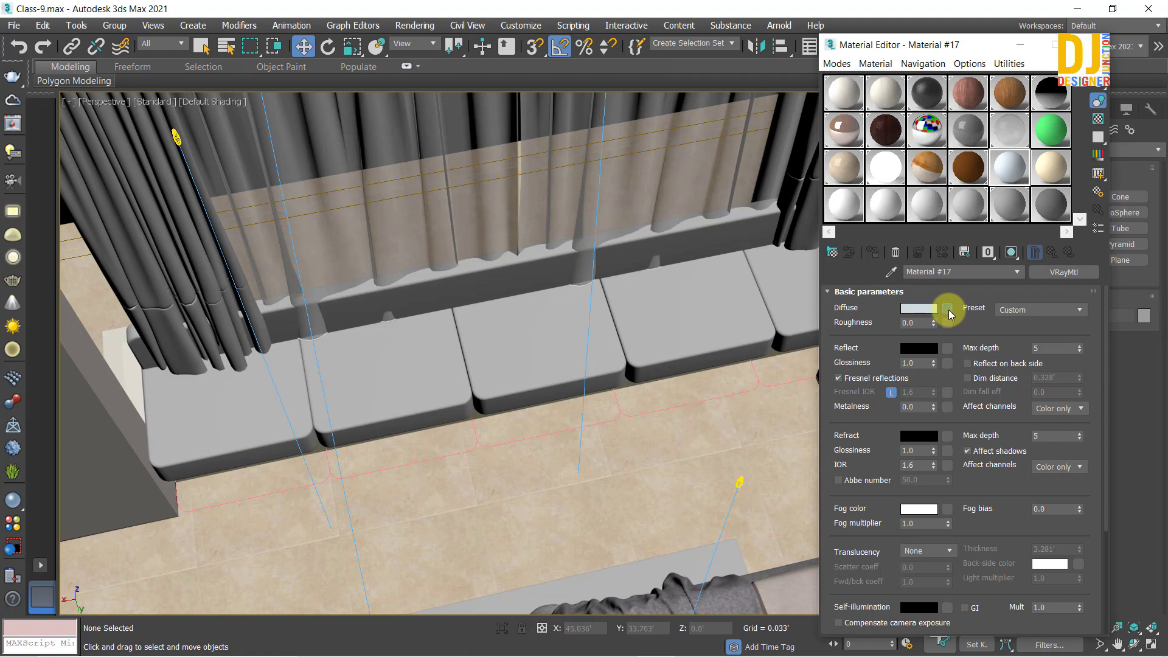
Step: Start a Bitmap map for the material's Diffuse channel and browse the Texture folder in an enlarged file dialog
{"action": "left_click", "coordinate": [920, 312]}
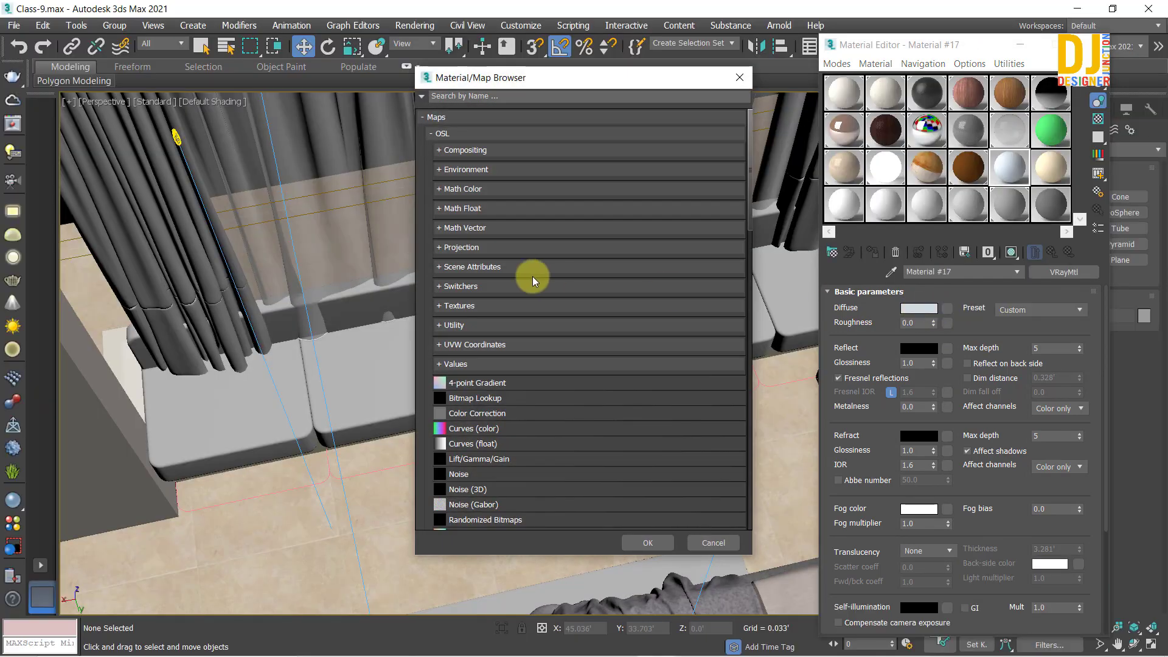
{"action": "scroll", "coordinate": [555, 391], "scroll_direction": "down", "scroll_amount": 5}
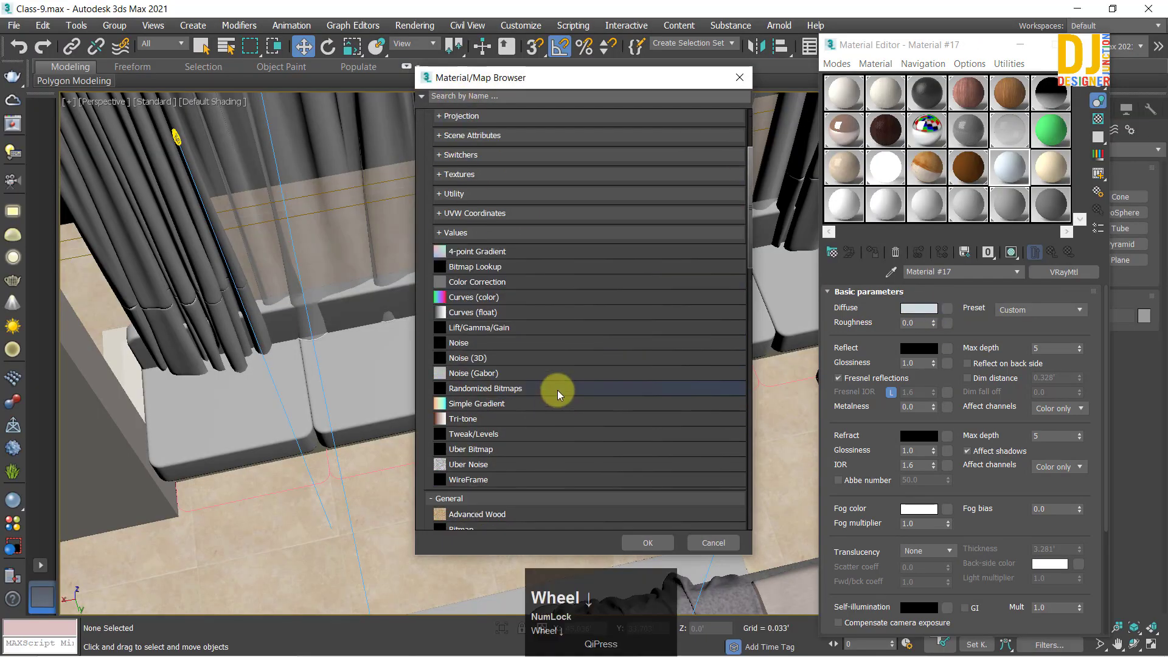
{"action": "double_click", "coordinate": [462, 398]}
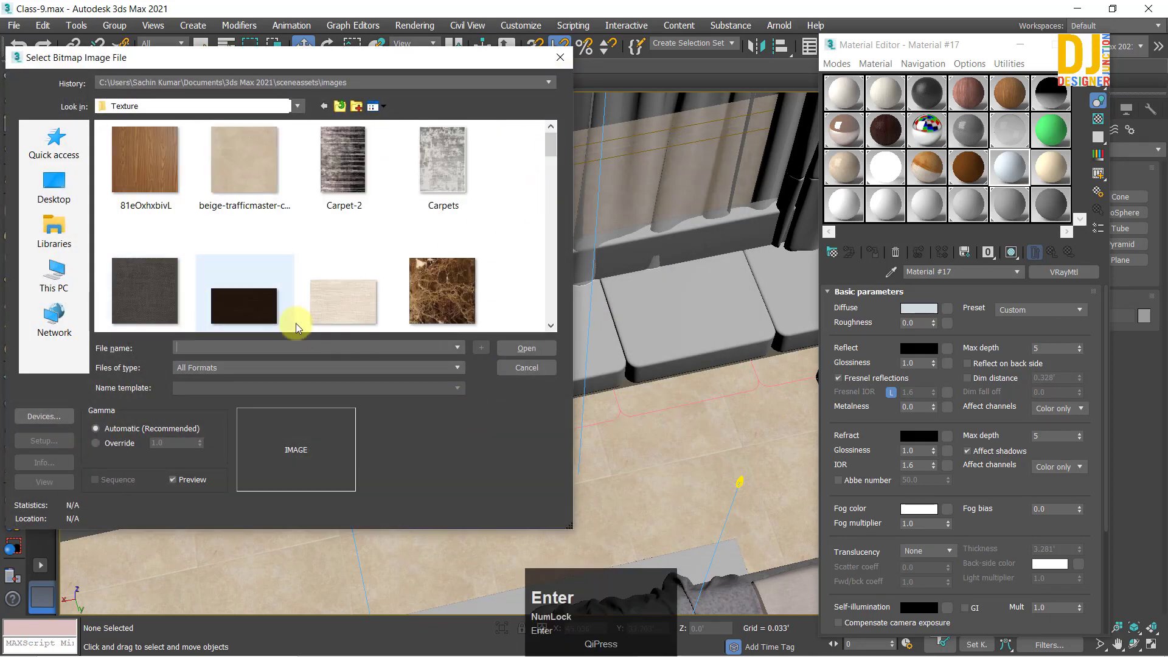
{"action": "left_click", "coordinate": [128, 156]}
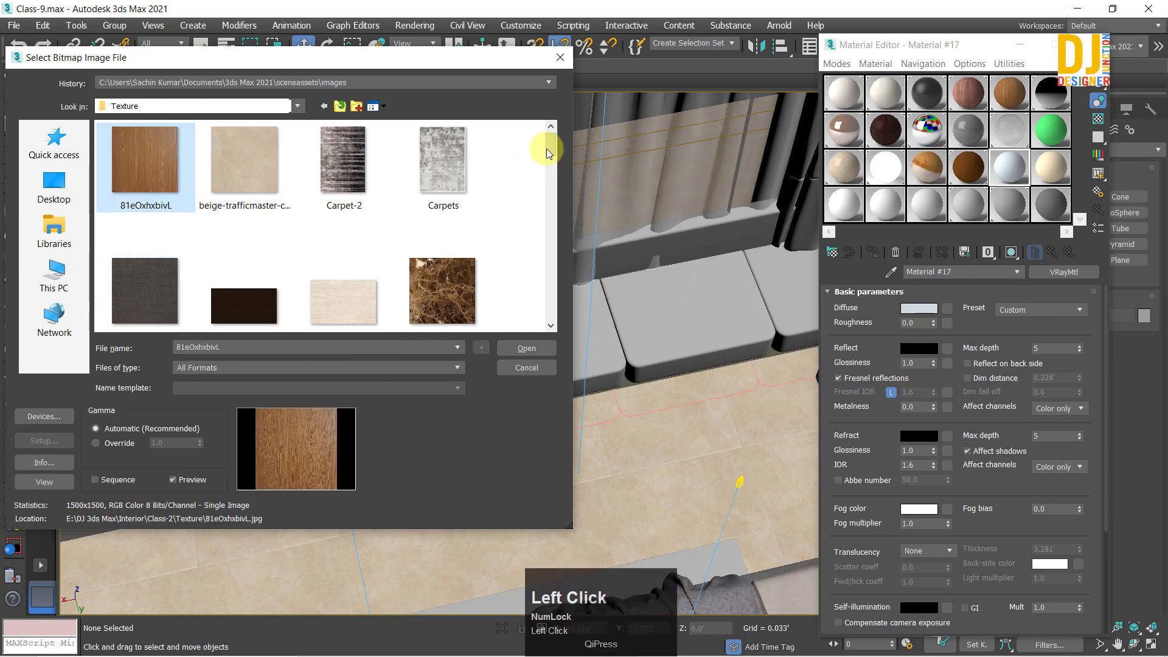
{"action": "left_click_drag", "start_coordinate": [551, 148], "coordinate": [587, 305]}
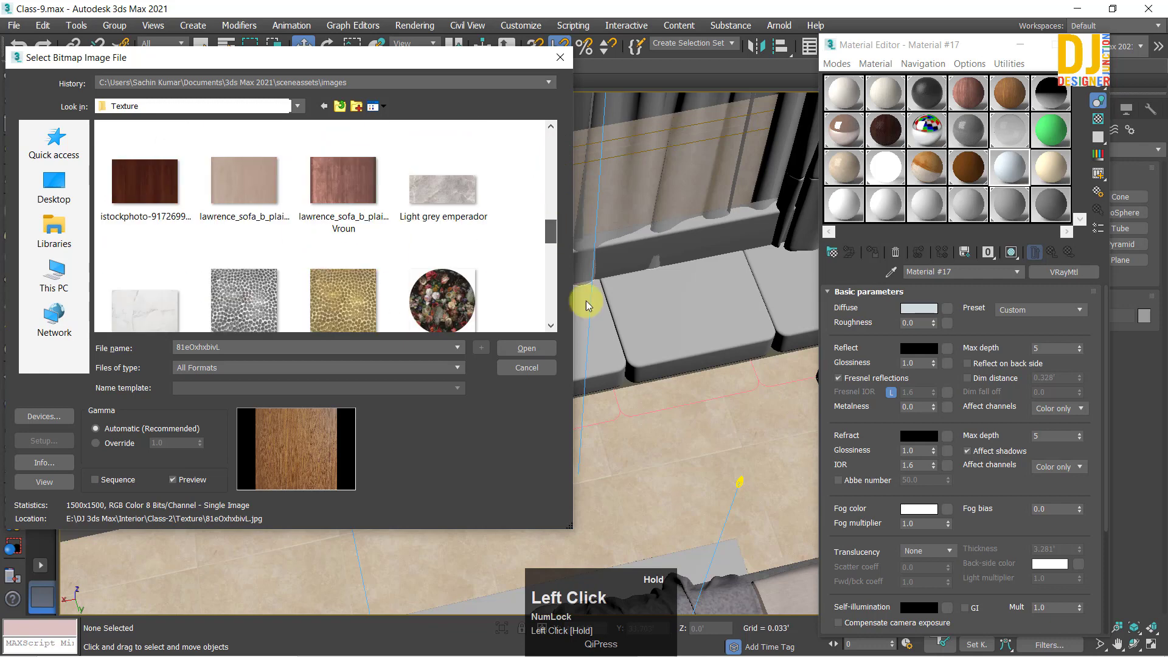
{"action": "left_click_drag", "start_coordinate": [572, 530], "coordinate": [779, 566]}
{"action": "mouse_move", "coordinate": [757, 307]}
{"action": "left_mouse_down"}
{"action": "mouse_move", "coordinate": [760, 332]}
{"action": "mouse_move", "coordinate": [756, 300]}
{"action": "mouse_move", "coordinate": [733, 292]}
{"action": "mouse_move", "coordinate": [744, 155]}
{"action": "left_mouse_up"}
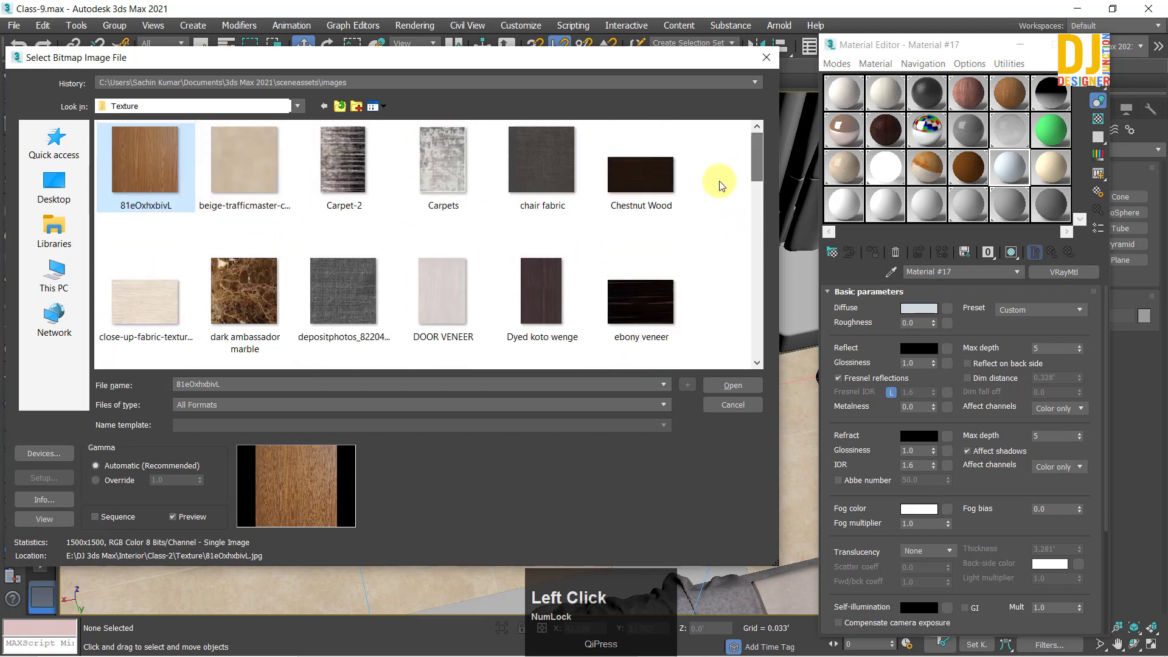
Step: Compare the dark fabric images and load depositphotos_82204544-stock-photo-dark-gray-fabric-texture-as.jpg as the diffuse bitmap
{"action": "left_click", "coordinate": [365, 298]}
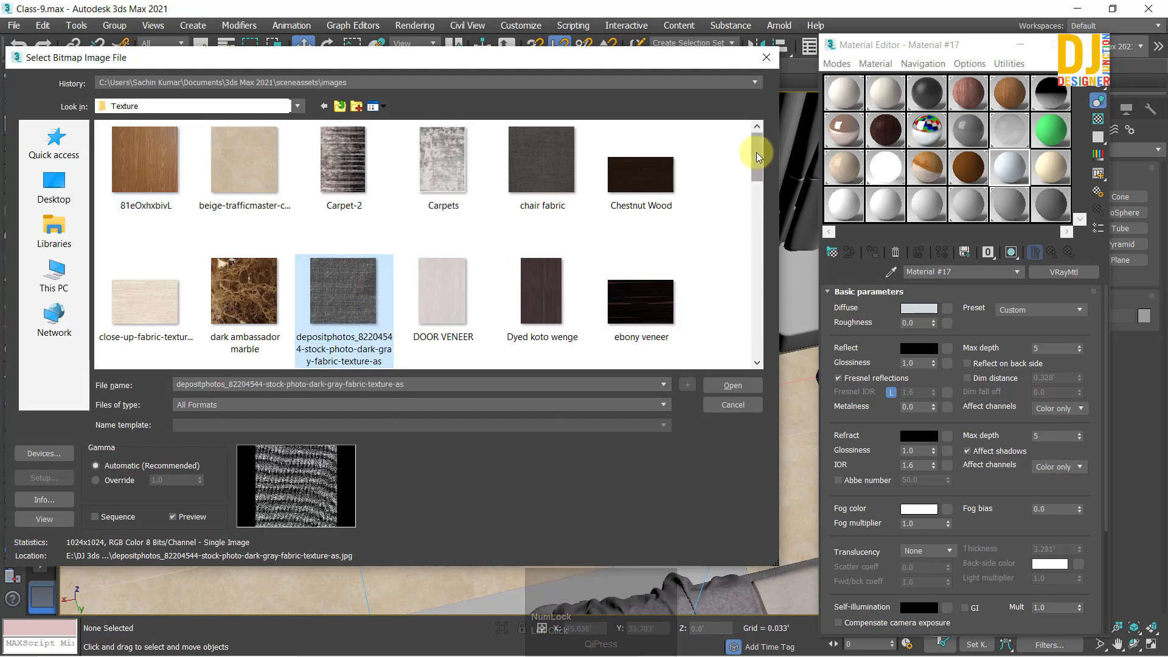
{"action": "left_click_drag", "start_coordinate": [759, 147], "coordinate": [760, 145]}
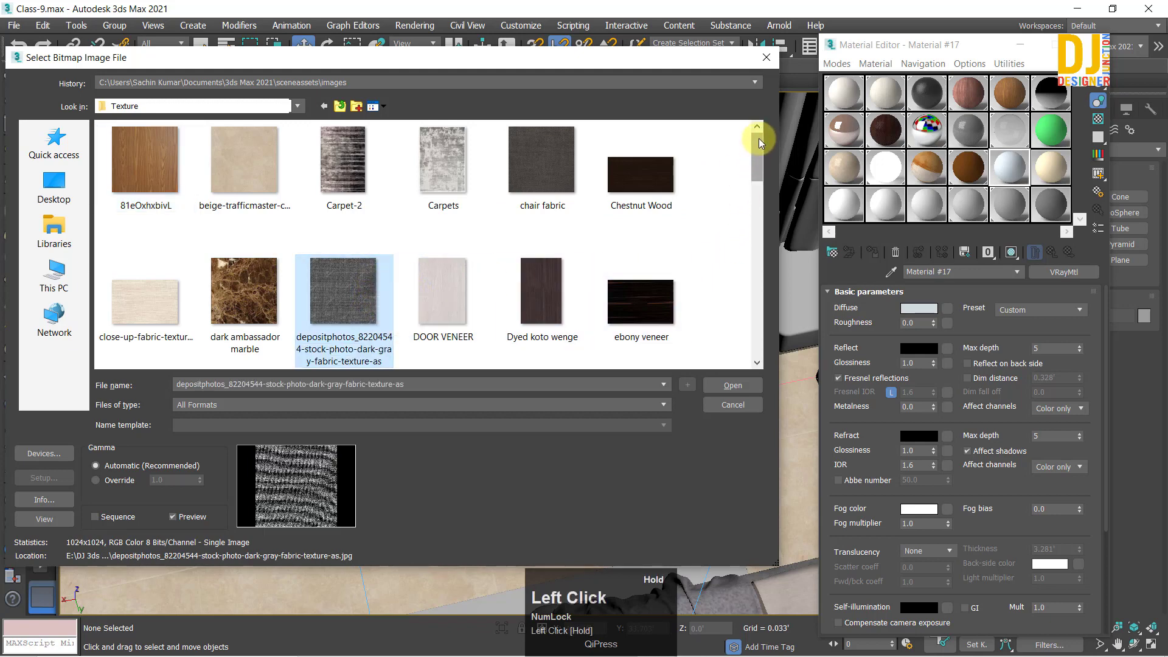
{"action": "left_click", "coordinate": [557, 169]}
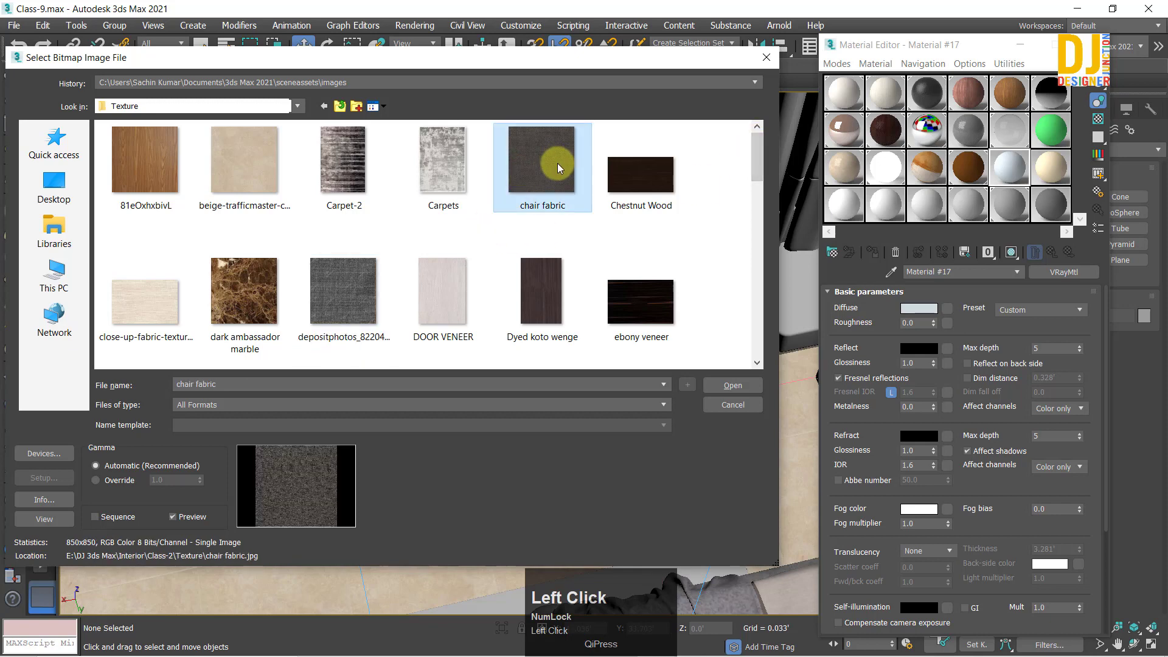
{"action": "double_click", "coordinate": [346, 275]}
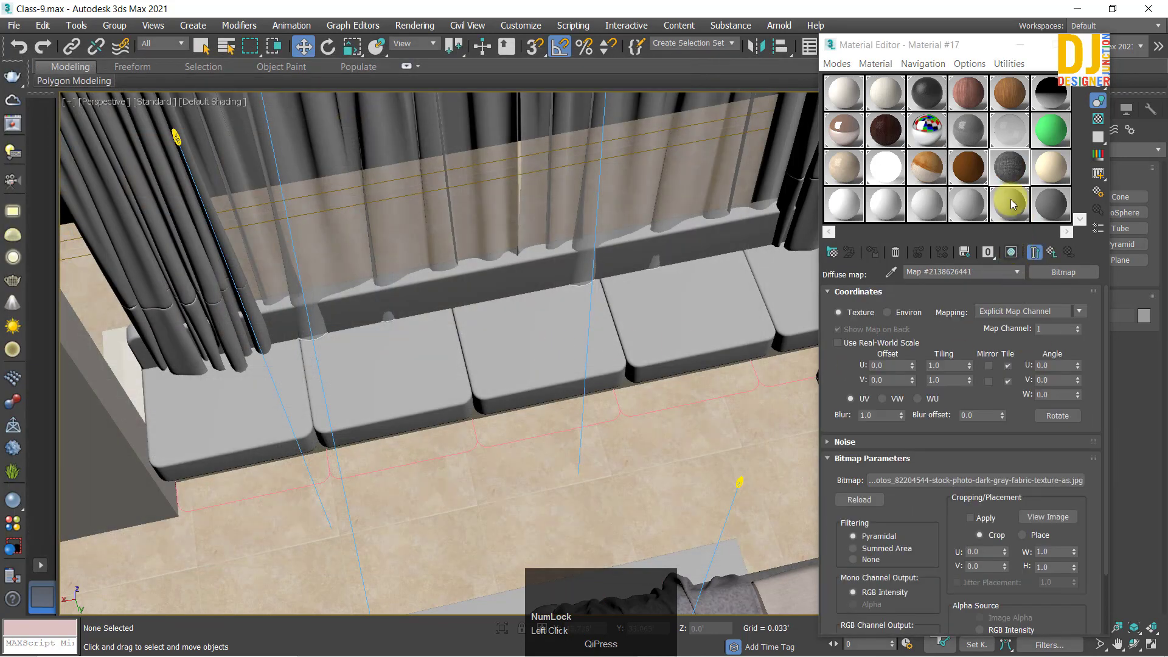
Step: Apply the dark gray fabric material to two middle cushions of the window seat and turn on its shaded viewport display
{"action": "left_click", "coordinate": [535, 352]}
{"action": "scroll", "coordinate": [702, 282], "scroll_direction": "up", "scroll_amount": 3}
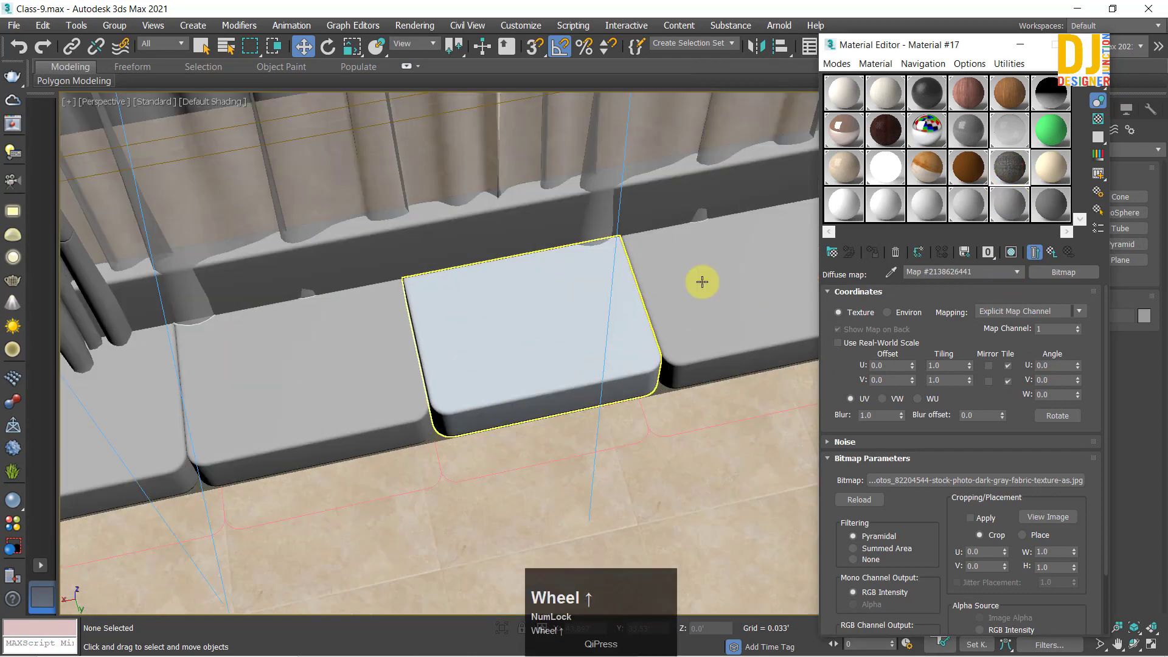
{"action": "left_click_drag", "start_coordinate": [1013, 168], "coordinate": [365, 360]}
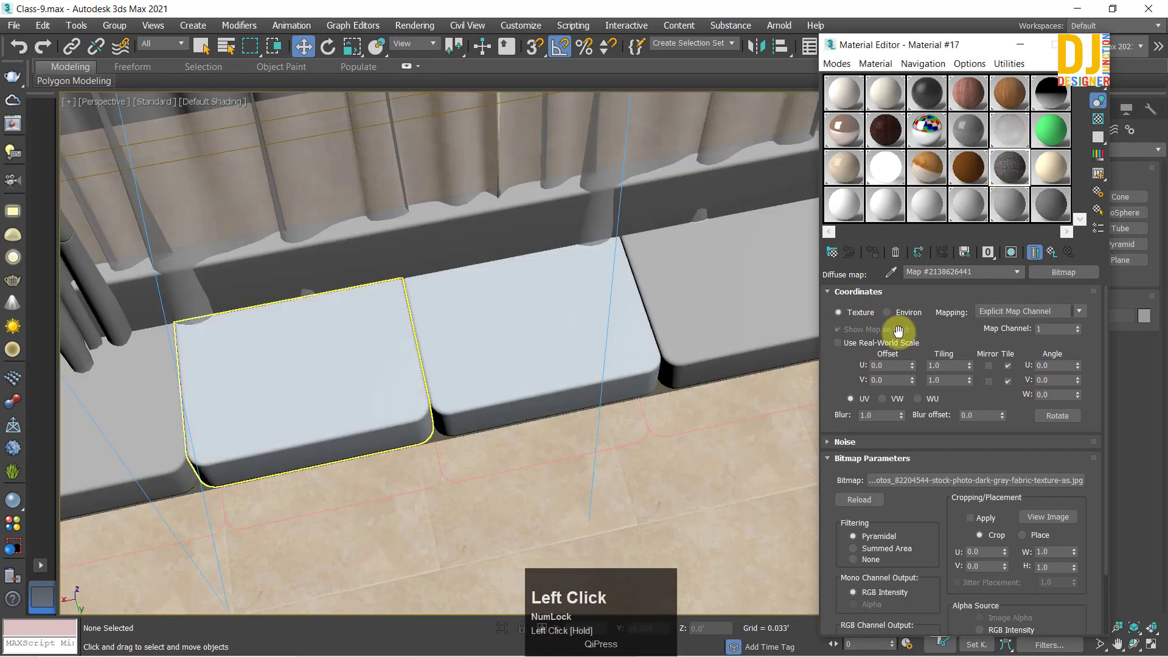
{"action": "left_click", "coordinate": [1022, 253]}
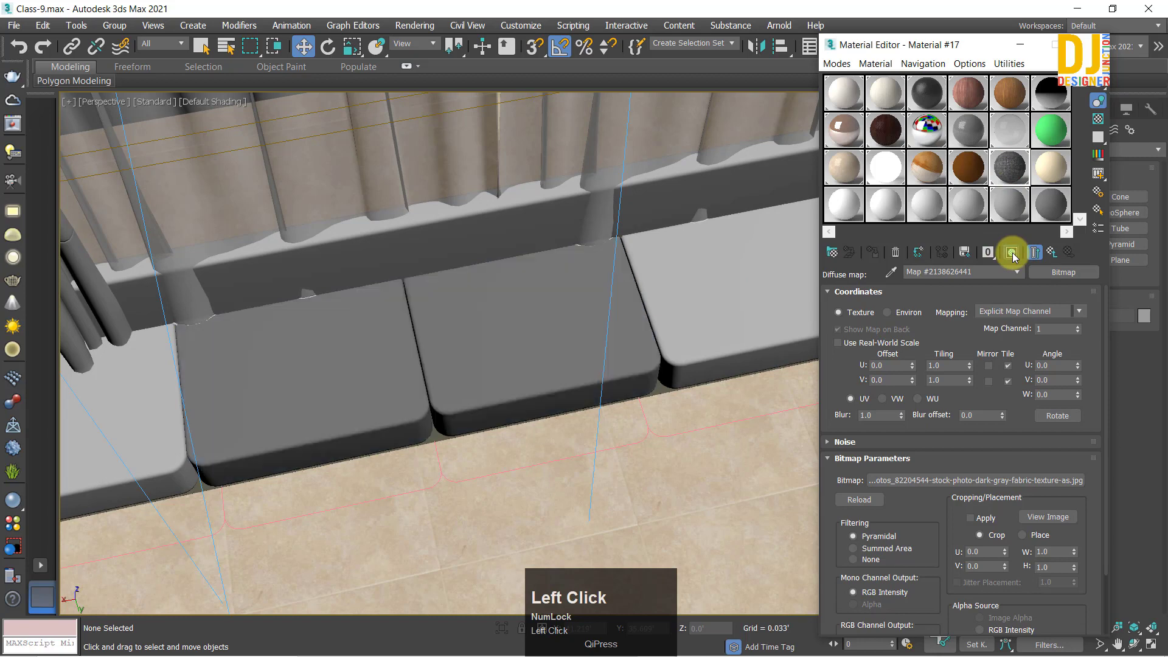
{"action": "left_click", "coordinate": [1013, 254]}
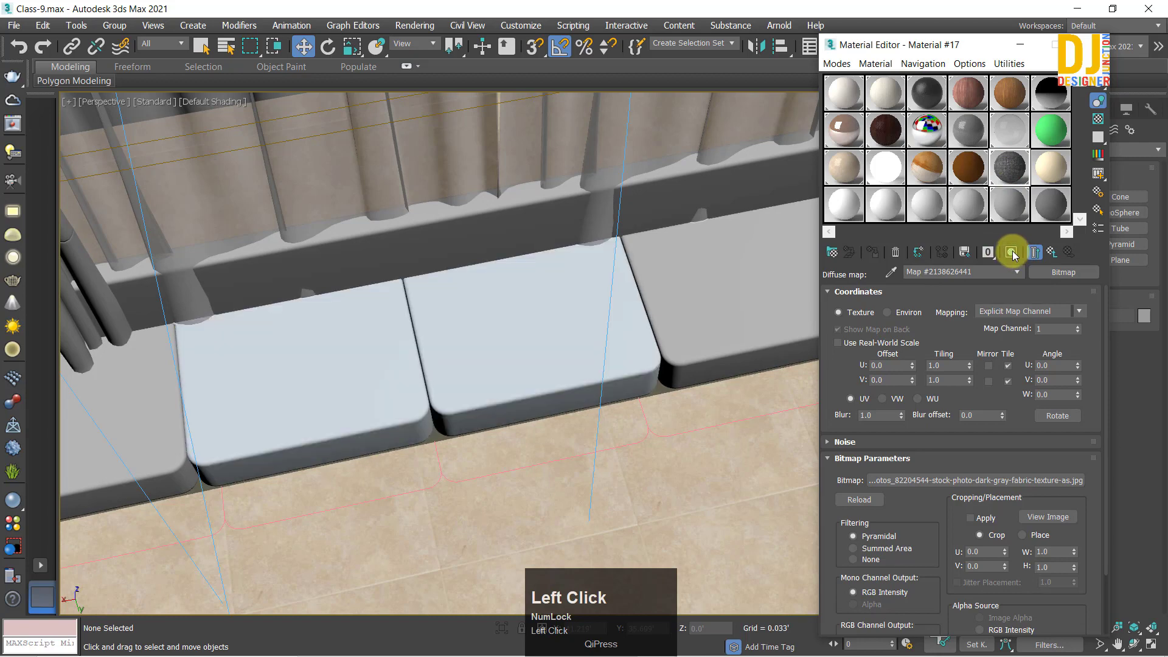
{"action": "left_click", "coordinate": [1012, 254]}
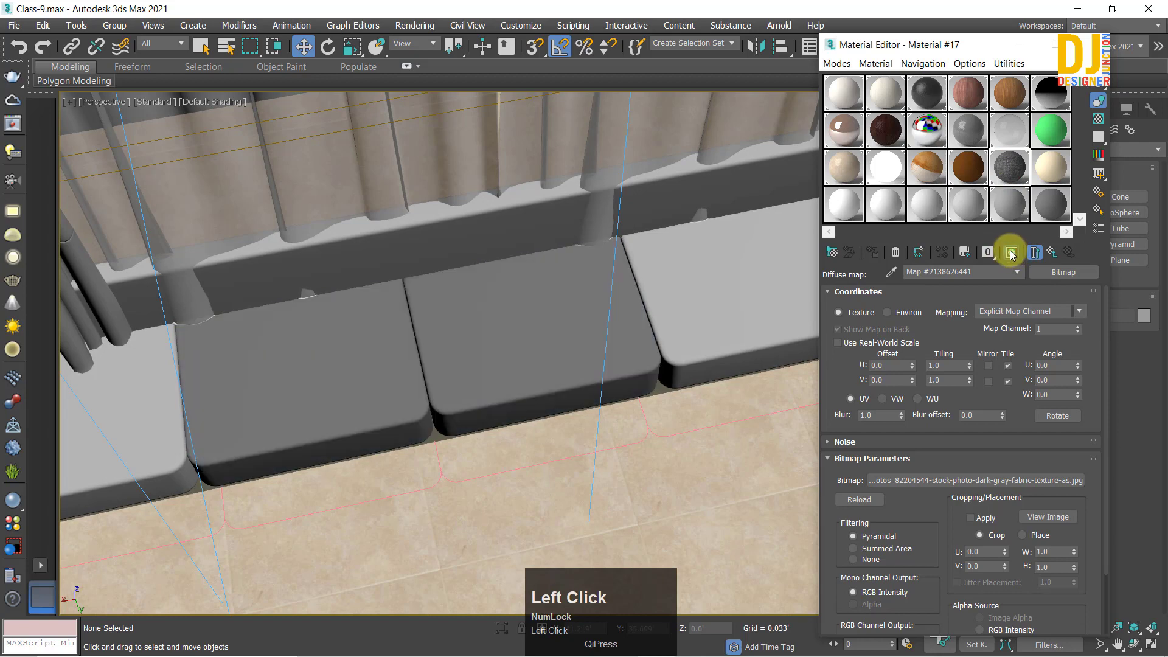
Step: Apply the dark gray fabric material to the remaining cushions along the window seat
{"action": "scroll", "coordinate": [225, 404], "scroll_direction": "down", "scroll_amount": 3}
{"action": "middle_click_drag", "start_coordinate": [225, 404], "coordinate": [752, 316]}
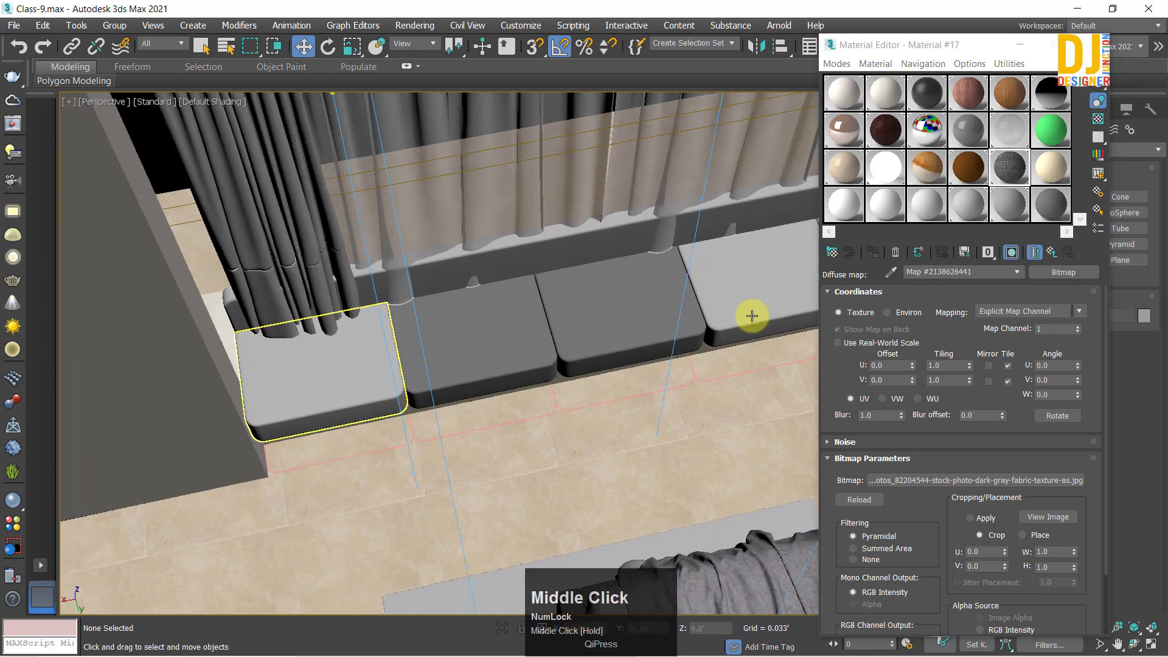
{"action": "left_click_drag", "start_coordinate": [875, 229], "coordinate": [342, 389]}
{"action": "left_click", "coordinate": [738, 289]}
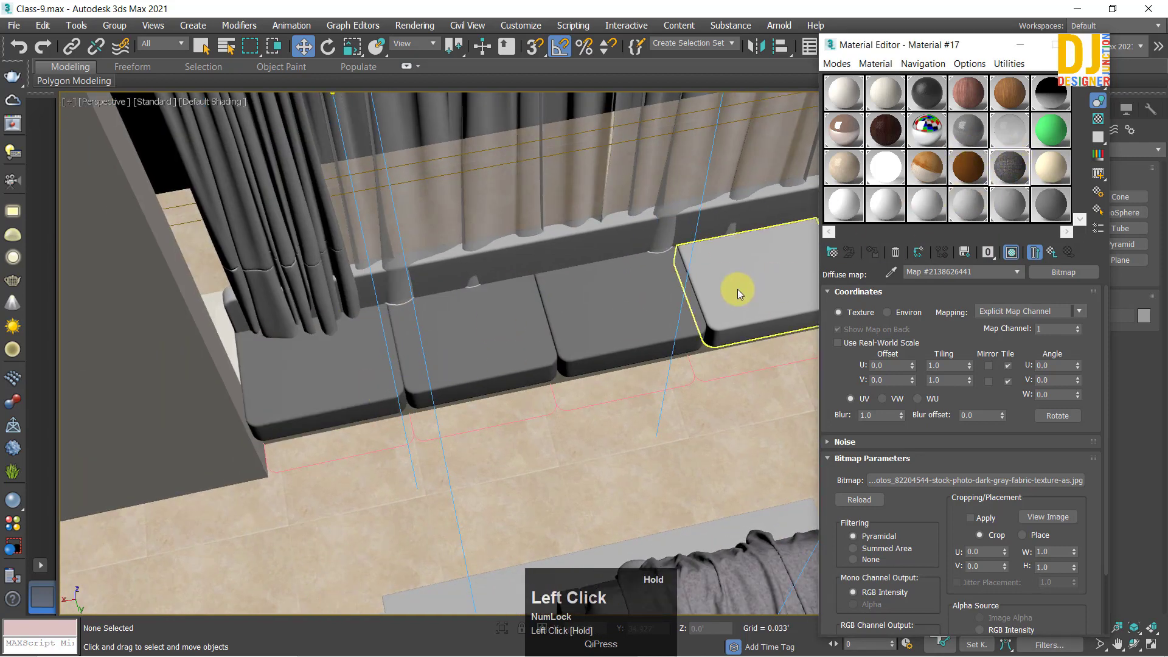
{"action": "middle_click_drag", "start_coordinate": [738, 290], "coordinate": [511, 272]}
{"action": "left_click", "coordinate": [411, 249]}
{"action": "scroll", "coordinate": [430, 273], "scroll_direction": "down", "scroll_amount": 6}
{"action": "scroll", "coordinate": [536, 305], "scroll_direction": "up", "scroll_amount": 7}
{"action": "left_click_drag", "start_coordinate": [1021, 169], "coordinate": [626, 307]}
{"action": "left_click_drag", "start_coordinate": [1011, 164], "coordinate": [442, 301]}
Step: Try the dark gray fabric on the seat base below the cushions, and undo the change
{"action": "middle_click_drag", "start_coordinate": [426, 323], "coordinate": [676, 236]}
{"action": "middle_click_drag", "start_coordinate": [530, 323], "coordinate": [548, 285], "text": "alt"}
{"action": "left_click", "coordinate": [910, 222]}
{"action": "left_click_drag", "start_coordinate": [550, 346], "coordinate": [579, 365]}
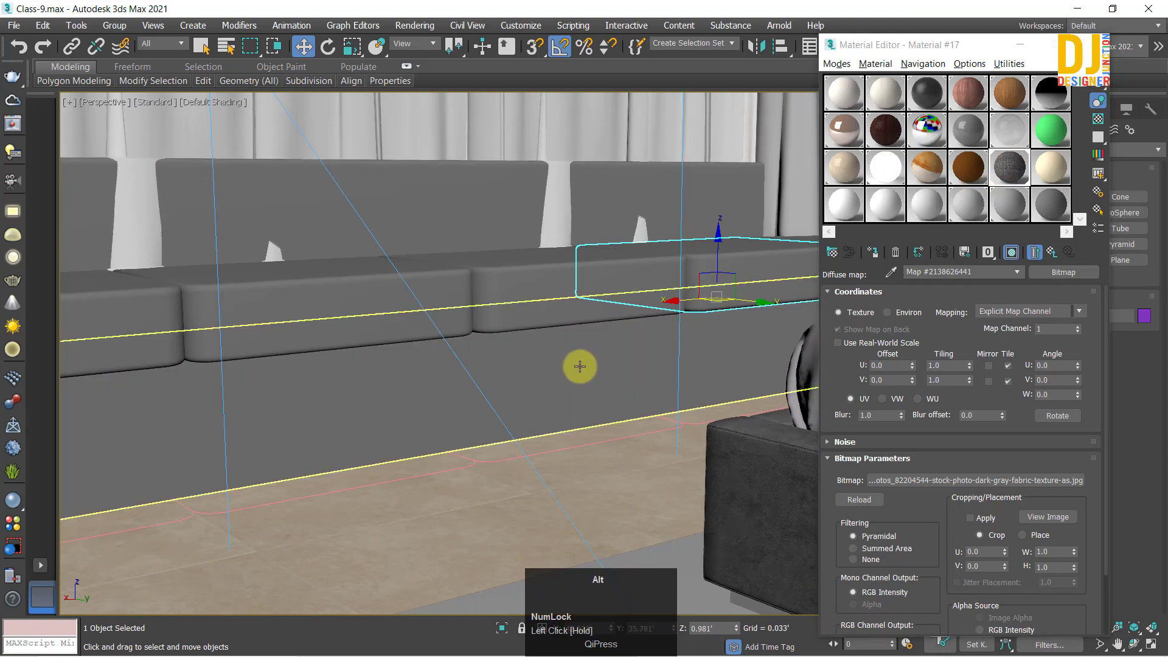
{"action": "middle_click_drag", "start_coordinate": [578, 365], "coordinate": [787, 410], "text": "alt"}
{"action": "scroll", "coordinate": [637, 413], "scroll_direction": "up", "scroll_amount": 3}
{"action": "key", "text": "ctrl+z"}
Step: Apply the Wall material to the seat base below the cushions, return to Material #17 and close the Material Editor
{"action": "middle_click_drag", "start_coordinate": [550, 335], "coordinate": [412, 372], "text": "alt"}
{"action": "left_click", "coordinate": [838, 89]}
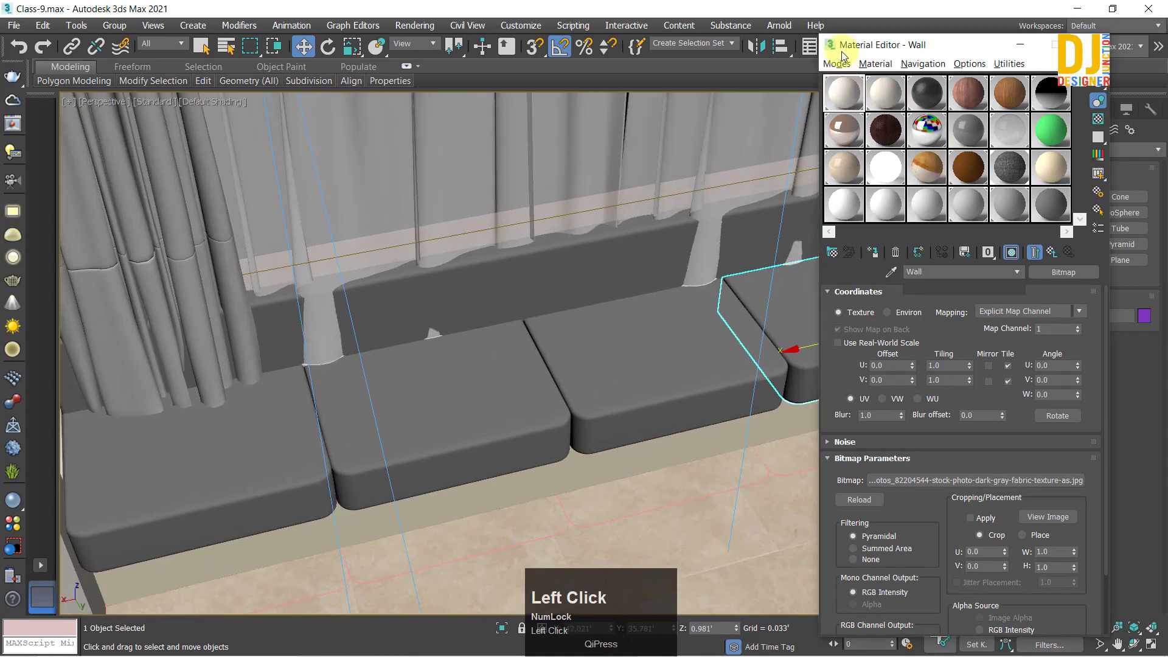
{"action": "left_click_drag", "start_coordinate": [846, 44], "coordinate": [779, 59]}
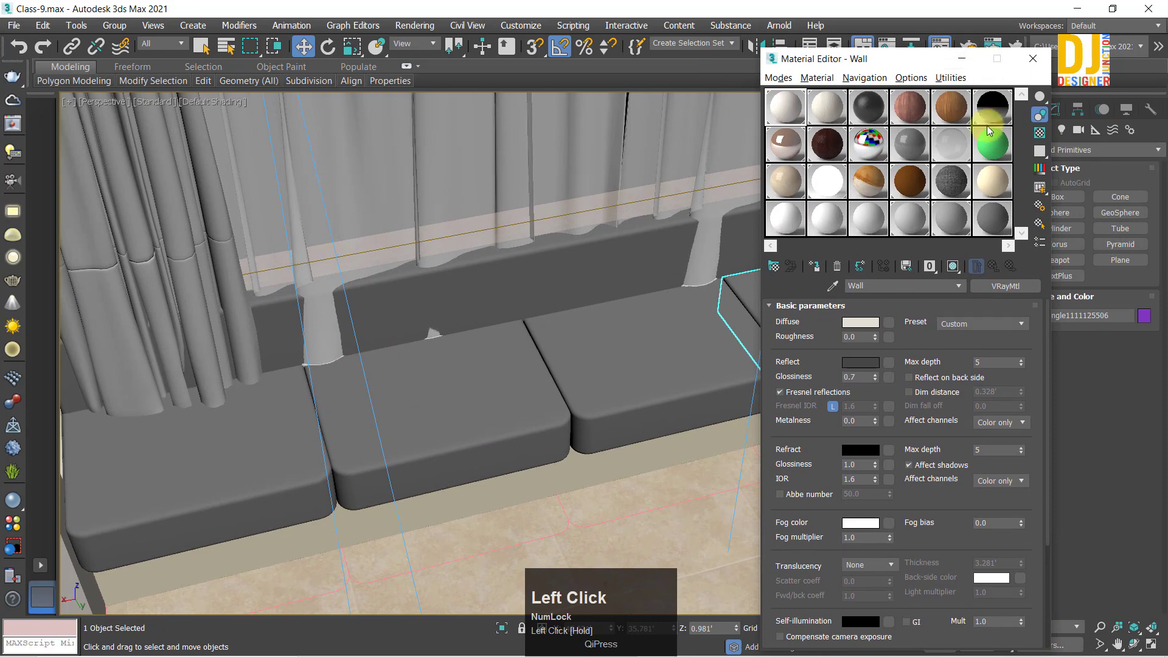
{"action": "left_click", "coordinate": [954, 181]}
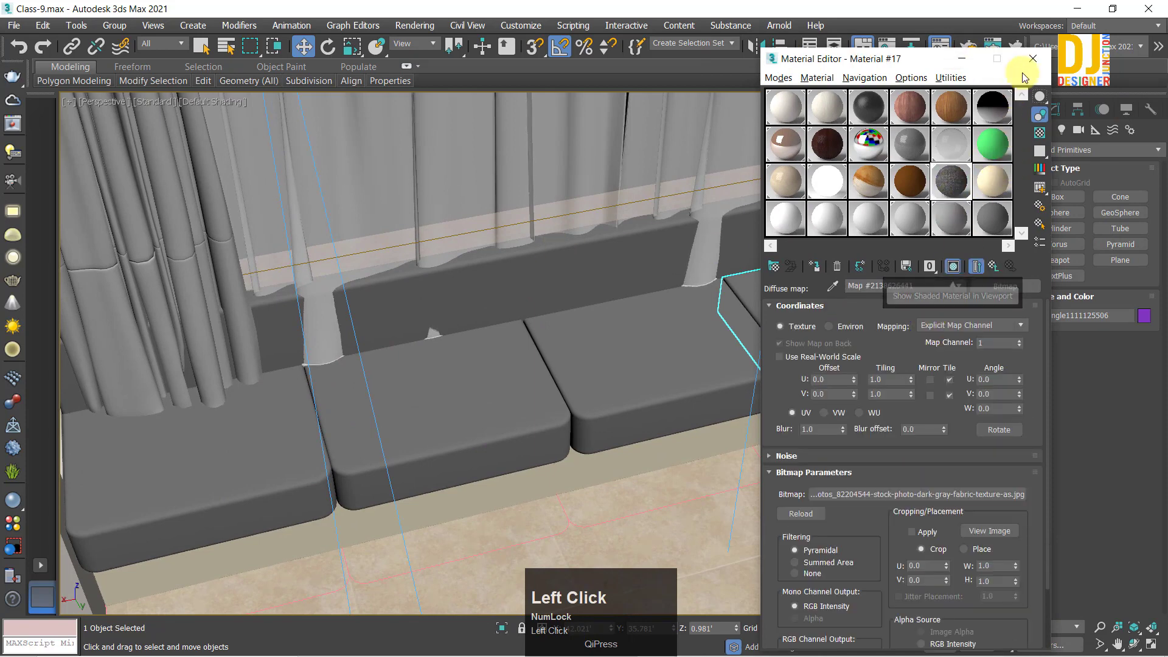
{"action": "left_click", "coordinate": [1034, 59]}
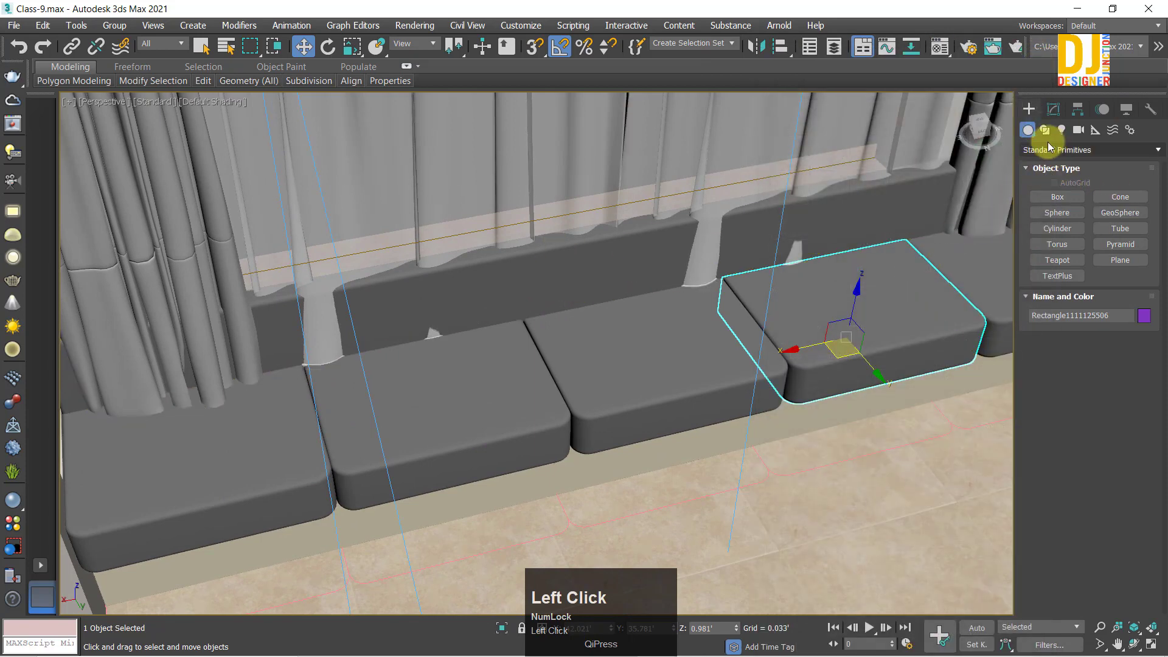
Step: Add a UVW Map modifier to the selected window seat cushion
{"action": "left_click", "coordinate": [1053, 108]}
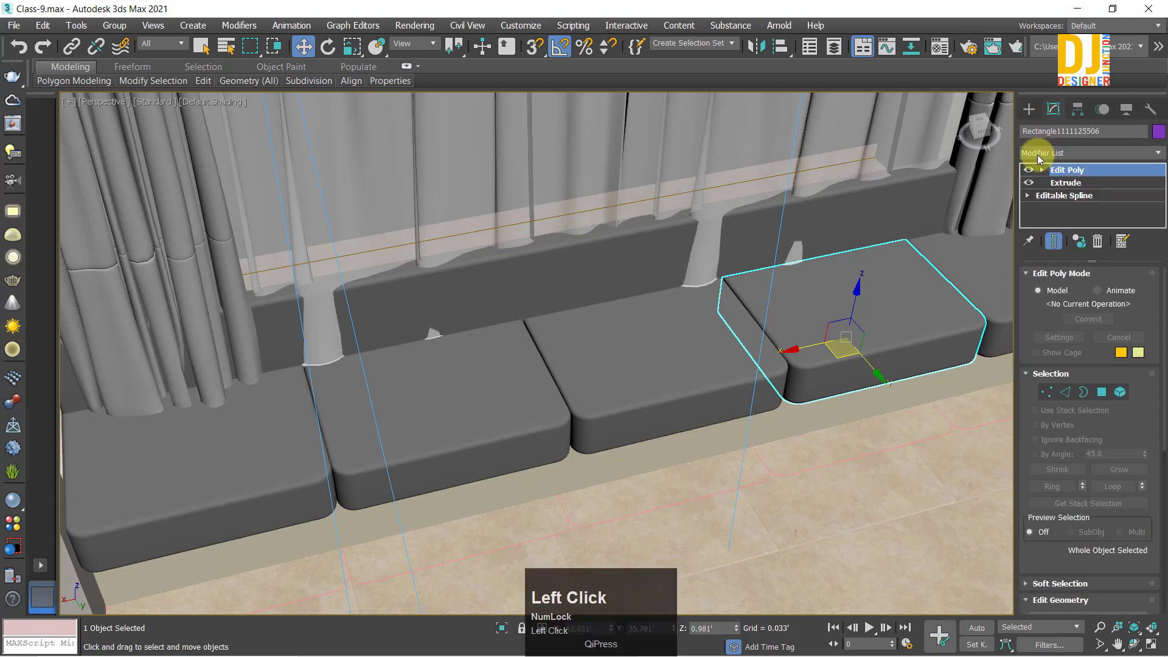
{"action": "left_click", "coordinate": [1028, 148]}
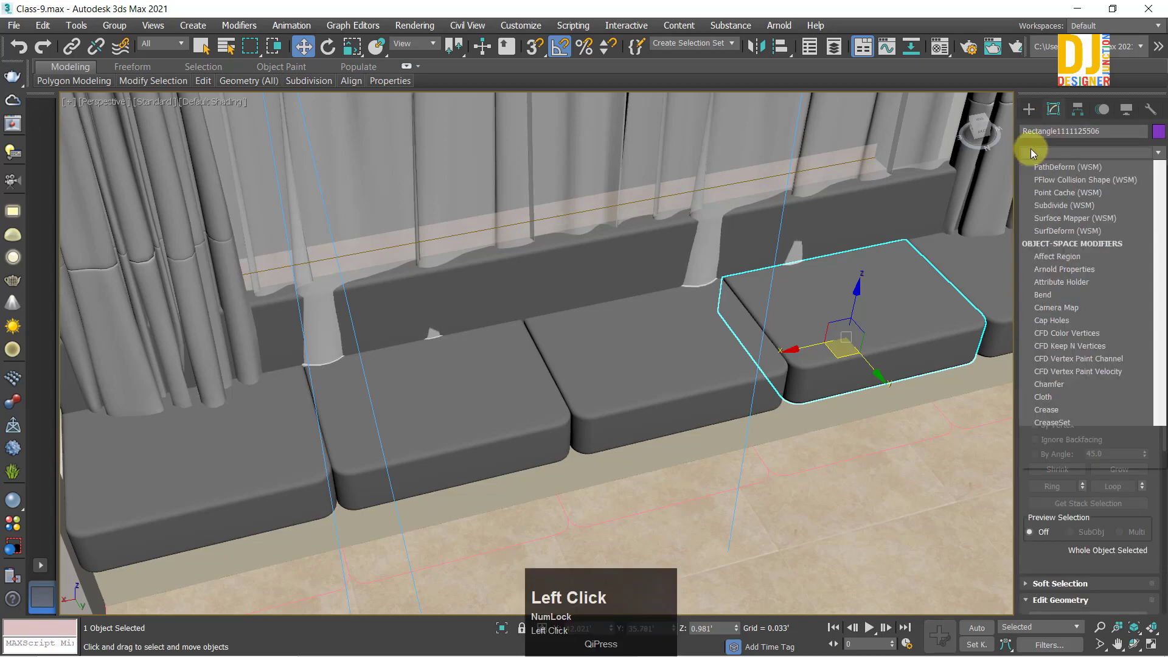
{"action": "key", "text": "u"}
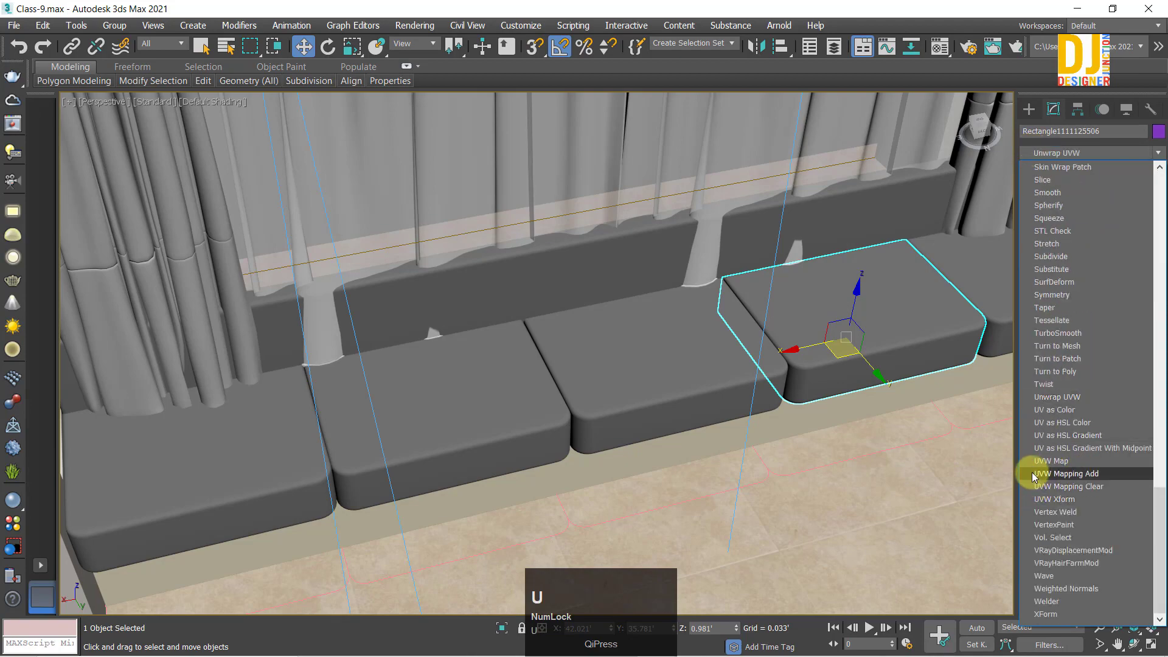
{"action": "left_click", "coordinate": [1050, 460]}
Step: Check the fabric texture on the cushions' tops and sides, and set the UVW Map mapping to Box
{"action": "middle_click_drag", "start_coordinate": [840, 316], "coordinate": [584, 360]}
{"action": "middle_click_drag", "start_coordinate": [584, 360], "coordinate": [755, 365]}
{"action": "scroll", "coordinate": [717, 359], "scroll_direction": "up", "scroll_amount": 3}
{"action": "middle_click_drag", "start_coordinate": [754, 366], "coordinate": [554, 367]}
{"action": "scroll", "coordinate": [657, 373], "scroll_direction": "down", "scroll_amount": 3}
{"action": "middle_click_drag", "start_coordinate": [657, 373], "coordinate": [834, 399], "text": "alt"}
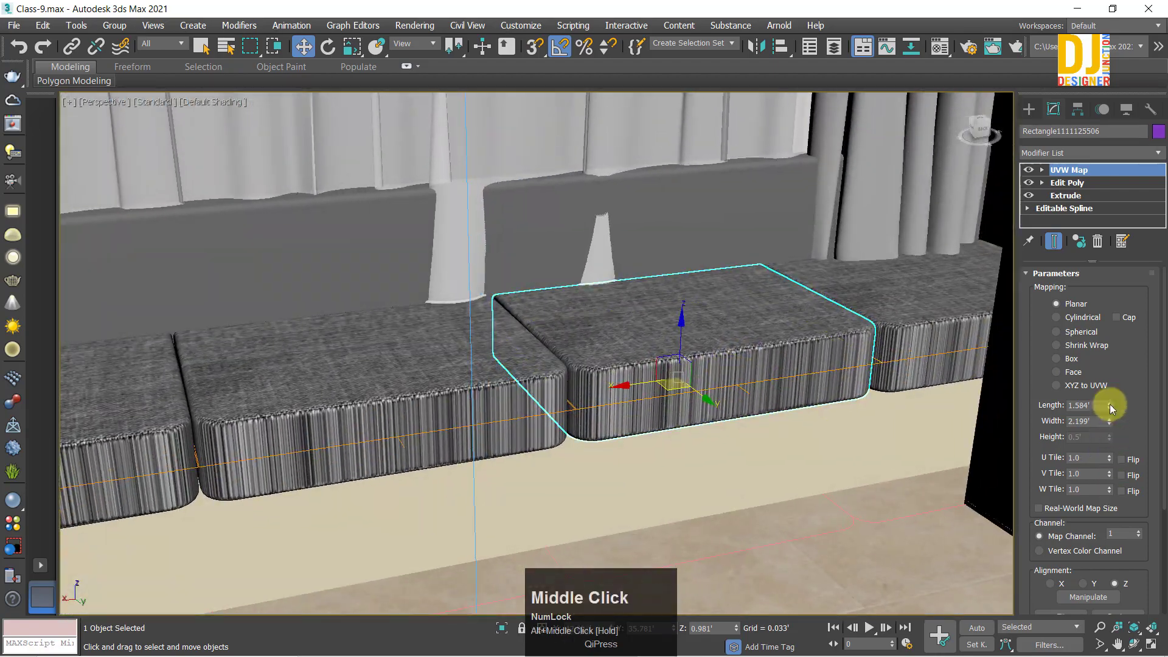
{"action": "left_click", "coordinate": [1071, 361]}
{"action": "scroll", "coordinate": [741, 394], "scroll_direction": "up", "scroll_amount": 5}
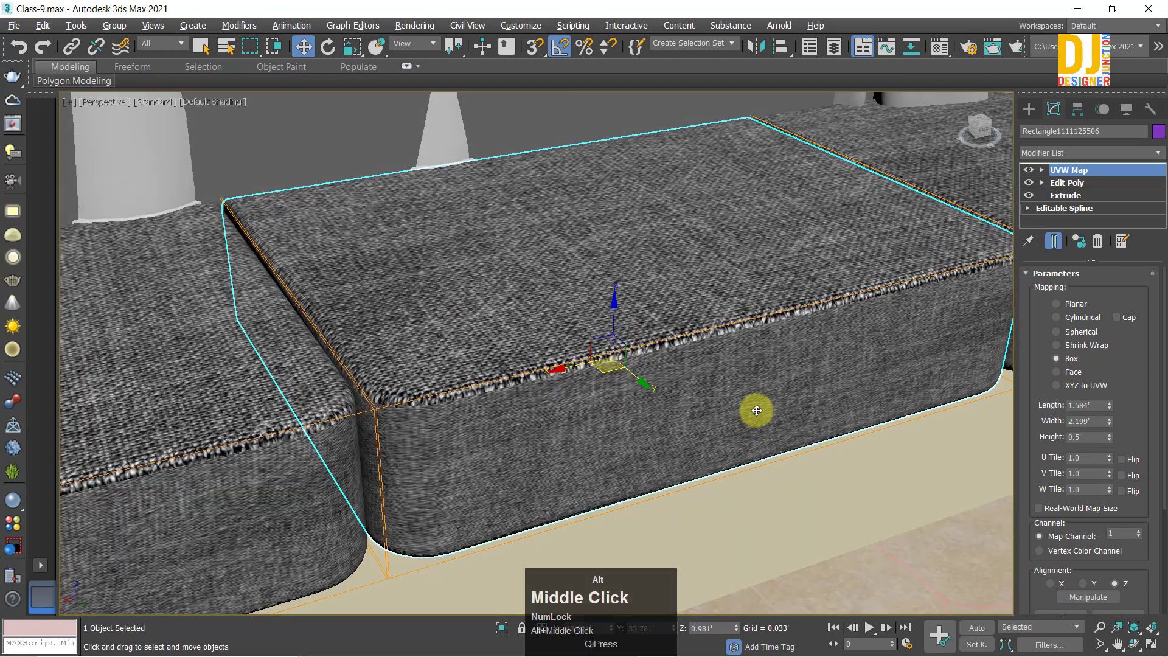
{"action": "middle_click_drag", "start_coordinate": [756, 410], "coordinate": [698, 410], "text": "alt"}
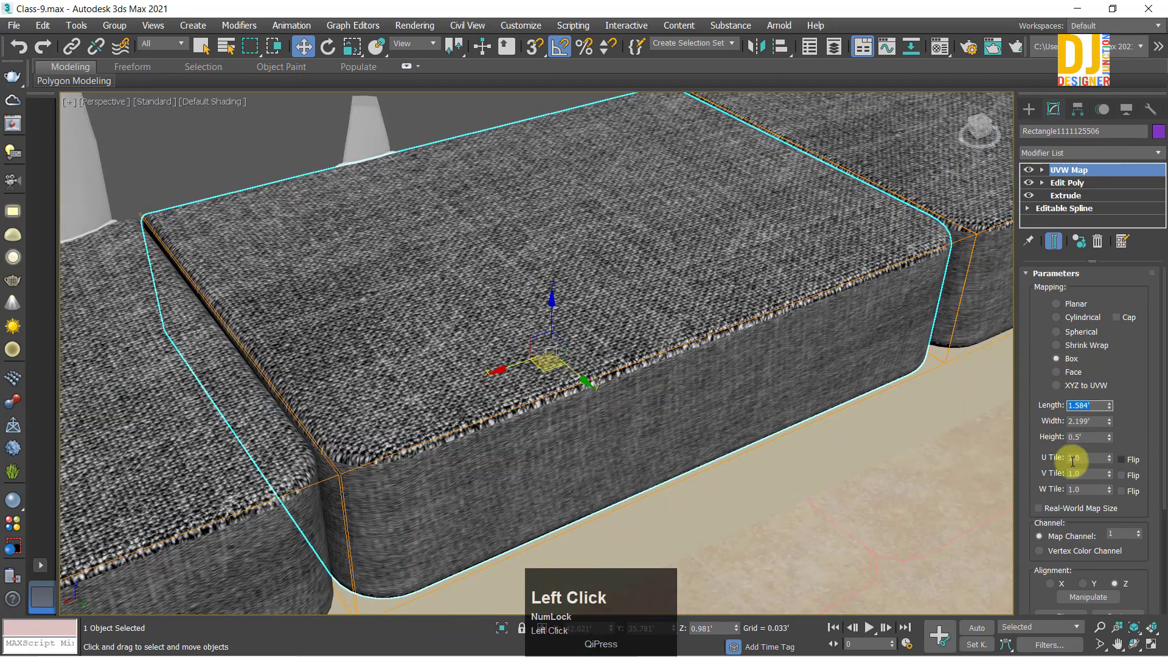
Step: Set the box mapping's length, width and height to 1.0' each
{"action": "key", "text": "Return"}
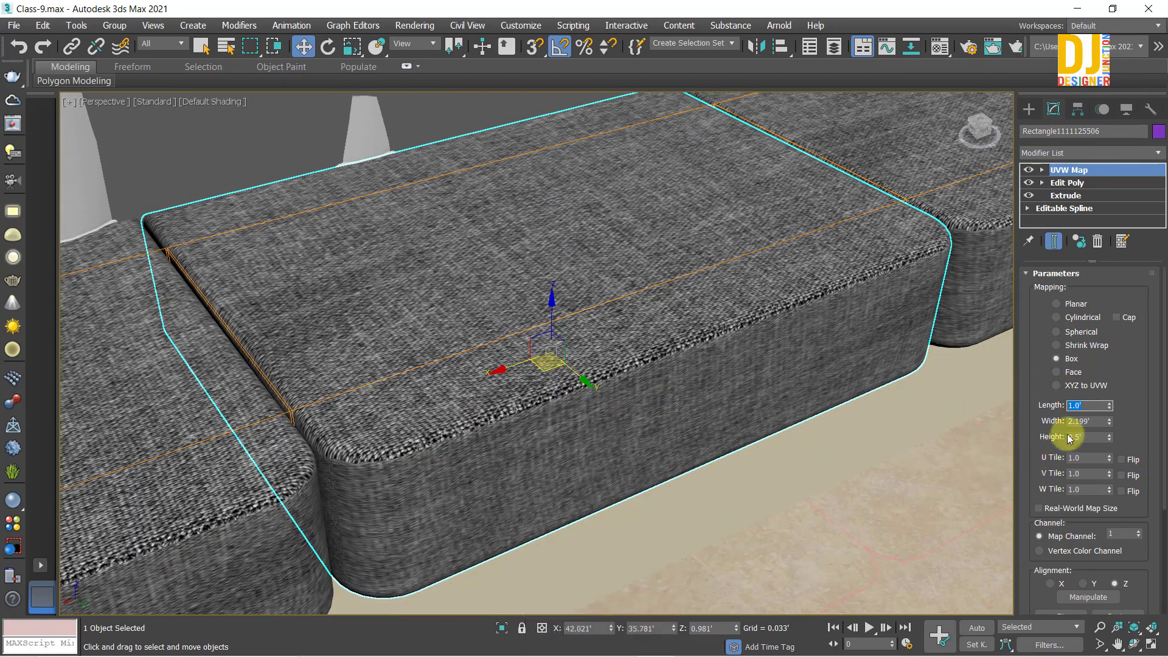
{"action": "left_click", "coordinate": [1098, 420]}
{"action": "type", "text": "1"}
{"action": "key", "text": "Return"}
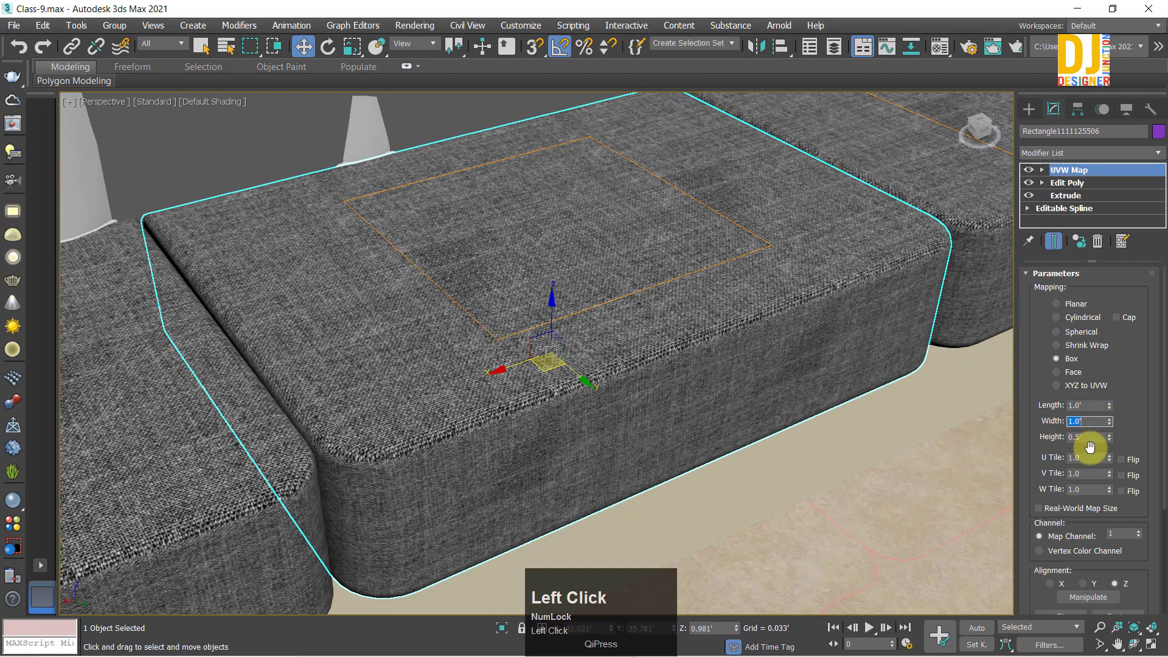
{"action": "type", "text": "1"}
{"action": "key", "text": "Return"}
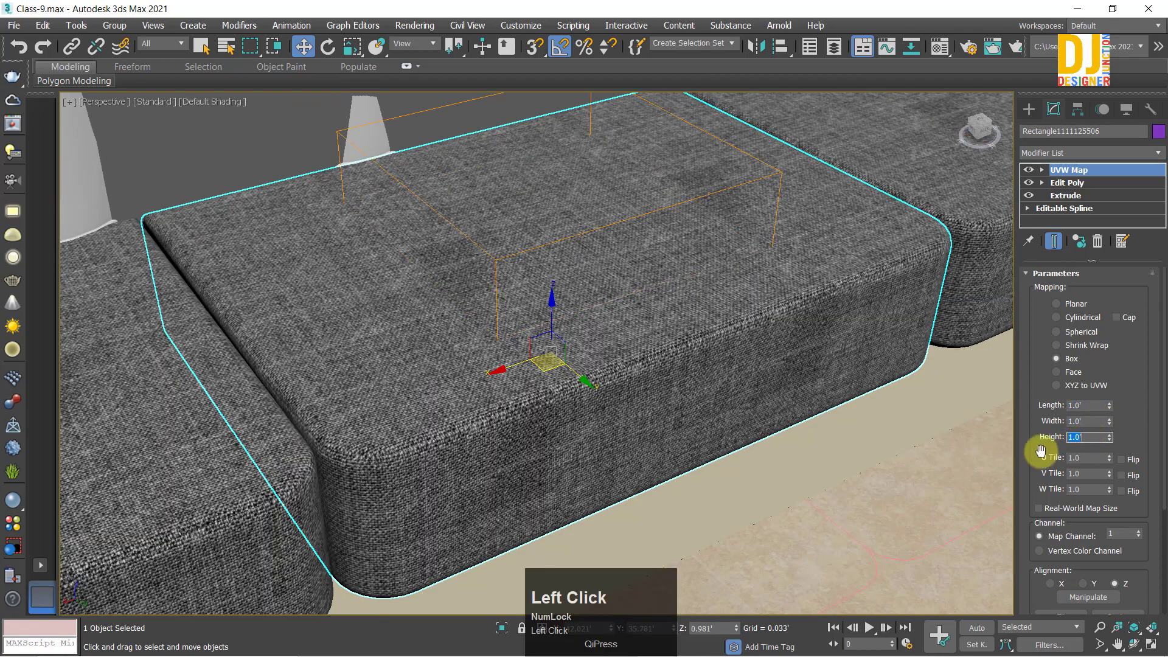
Step: Copy the UVW Map modifier from the selected seat cushion onto the long backrest behind the cushions
{"action": "middle_click_drag", "start_coordinate": [727, 391], "coordinate": [605, 413], "text": "alt"}
{"action": "scroll", "coordinate": [680, 343], "scroll_direction": "down", "scroll_amount": 1}
{"action": "scroll", "coordinate": [720, 365], "scroll_direction": "down", "scroll_amount": 5}
{"action": "middle_click_drag", "start_coordinate": [720, 365], "coordinate": [603, 332], "text": "alt"}
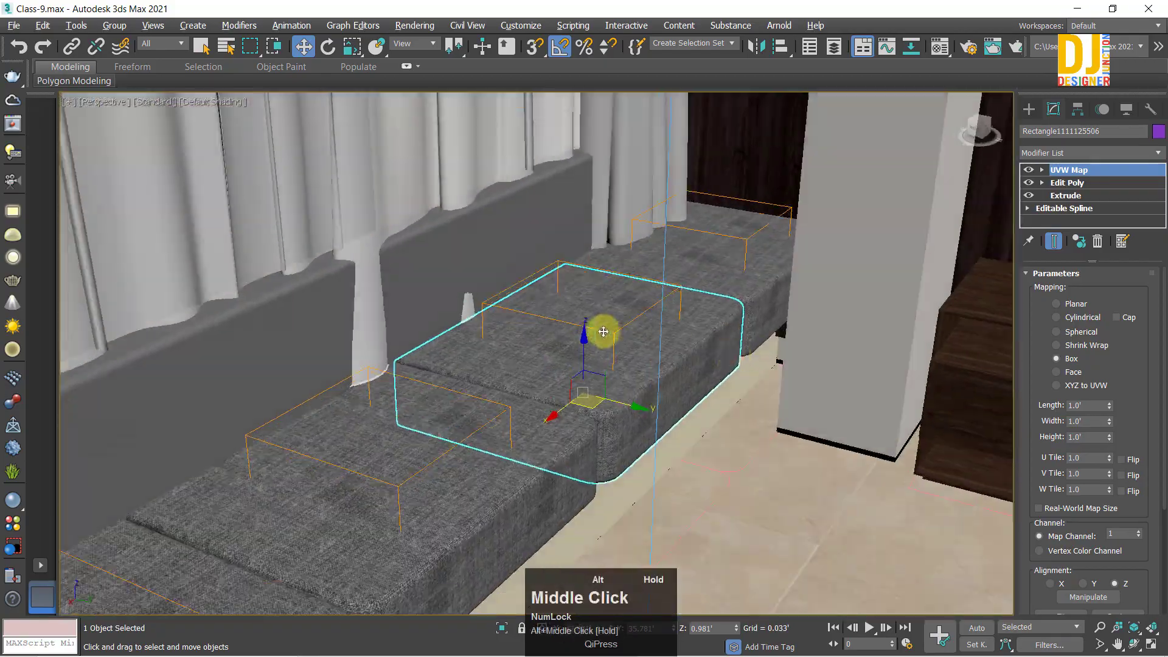
{"action": "left_click_drag", "start_coordinate": [414, 297], "coordinate": [232, 358]}
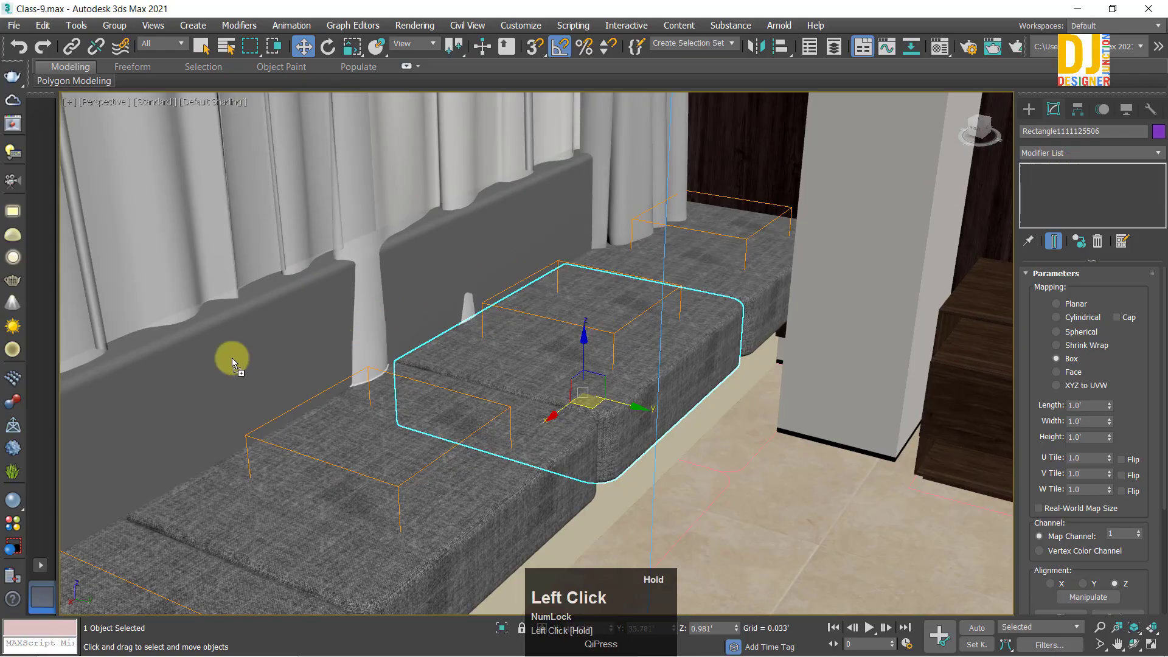
{"action": "middle_click_drag", "start_coordinate": [422, 368], "coordinate": [750, 357], "text": "alt"}
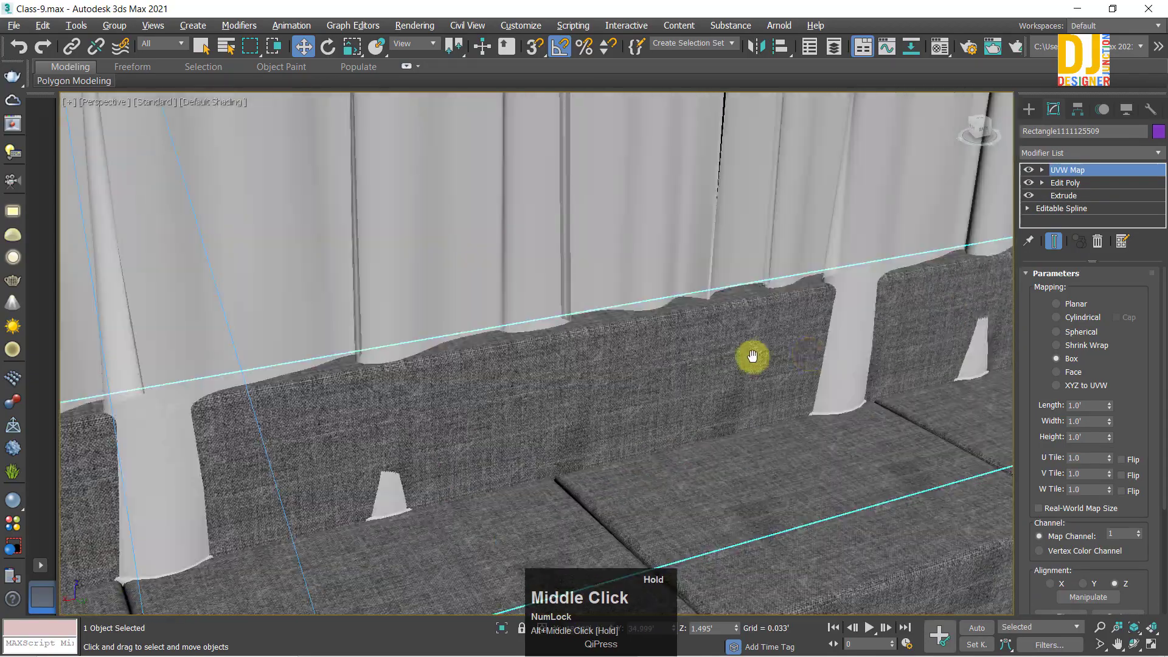
Step: Replace Material #17's diffuse bitmap with the chair fabric image from the Texture folder
{"action": "scroll", "coordinate": [631, 385], "scroll_direction": "up", "scroll_amount": 5}
{"action": "middle_click_drag", "start_coordinate": [659, 420], "coordinate": [539, 339], "text": "alt"}
{"action": "scroll", "coordinate": [618, 362], "scroll_direction": "down", "scroll_amount": 5}
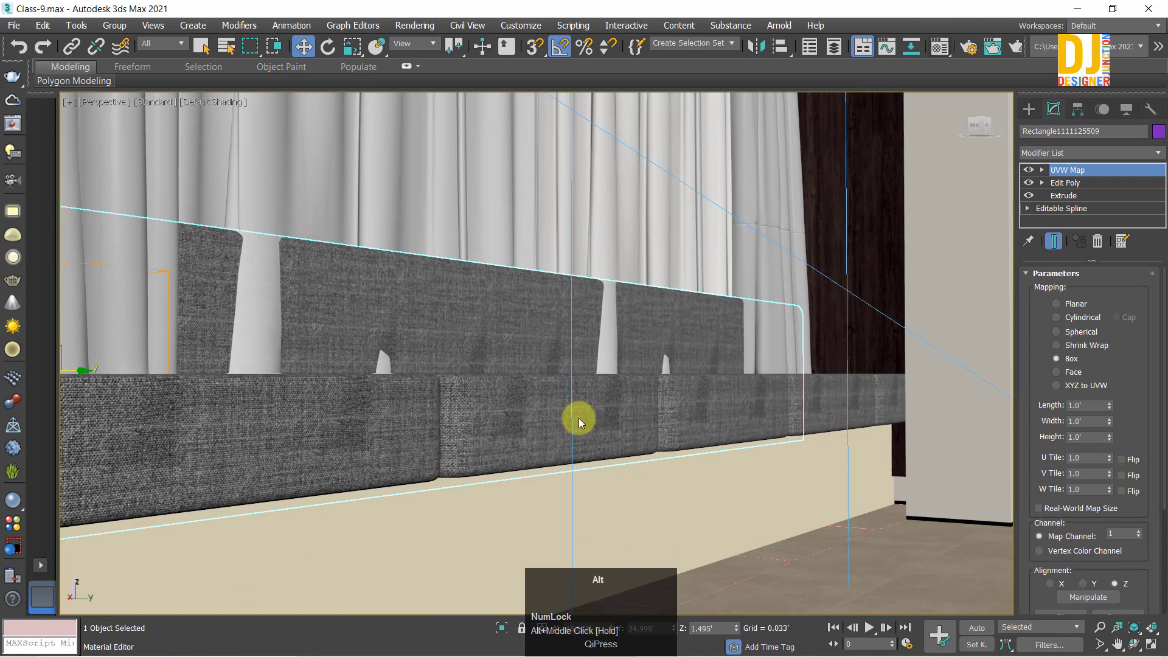
{"action": "middle_click_drag", "start_coordinate": [578, 418], "coordinate": [601, 389], "text": "alt"}
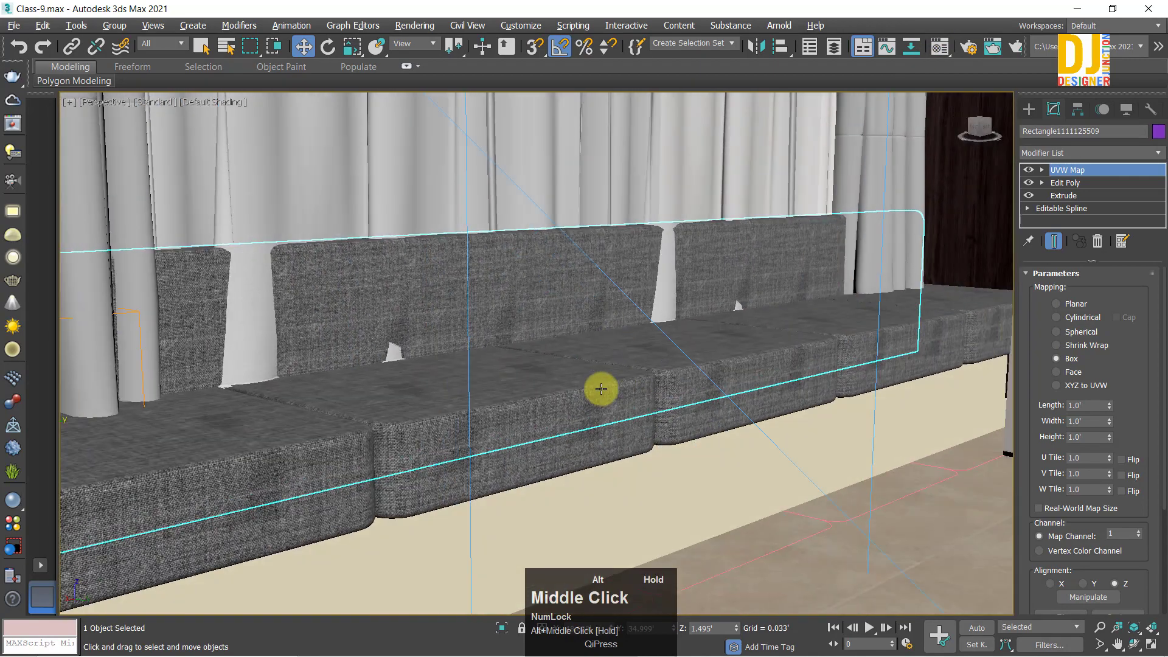
{"action": "left_click", "coordinate": [941, 49]}
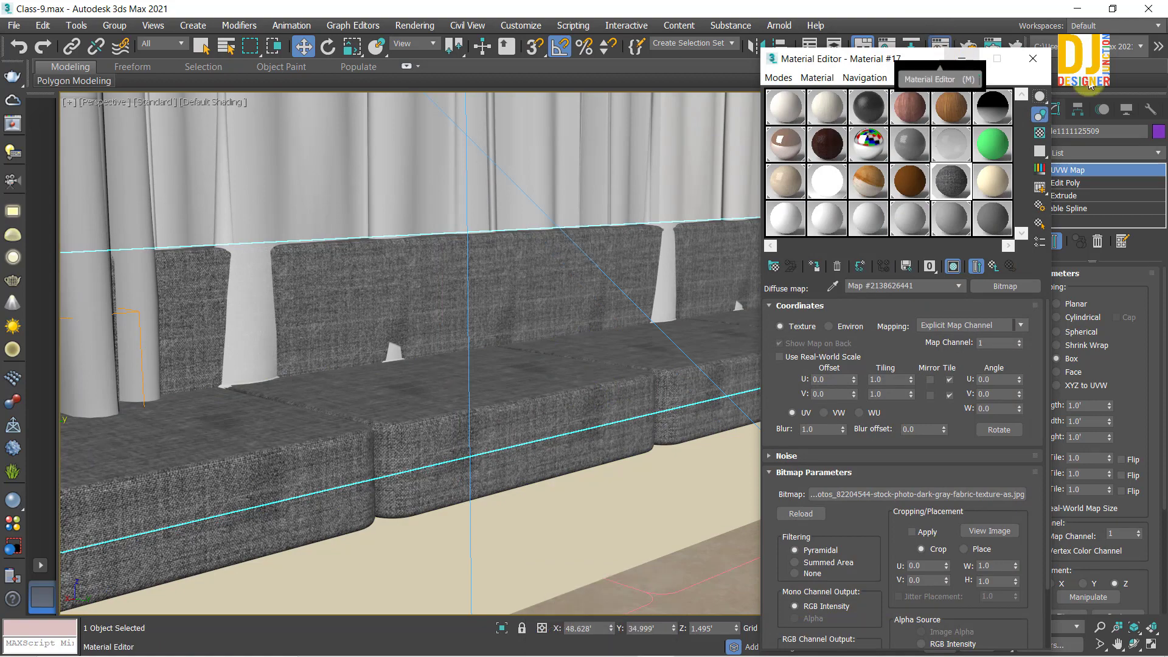
{"action": "left_click", "coordinate": [946, 398]}
{"action": "left_click", "coordinate": [854, 495]}
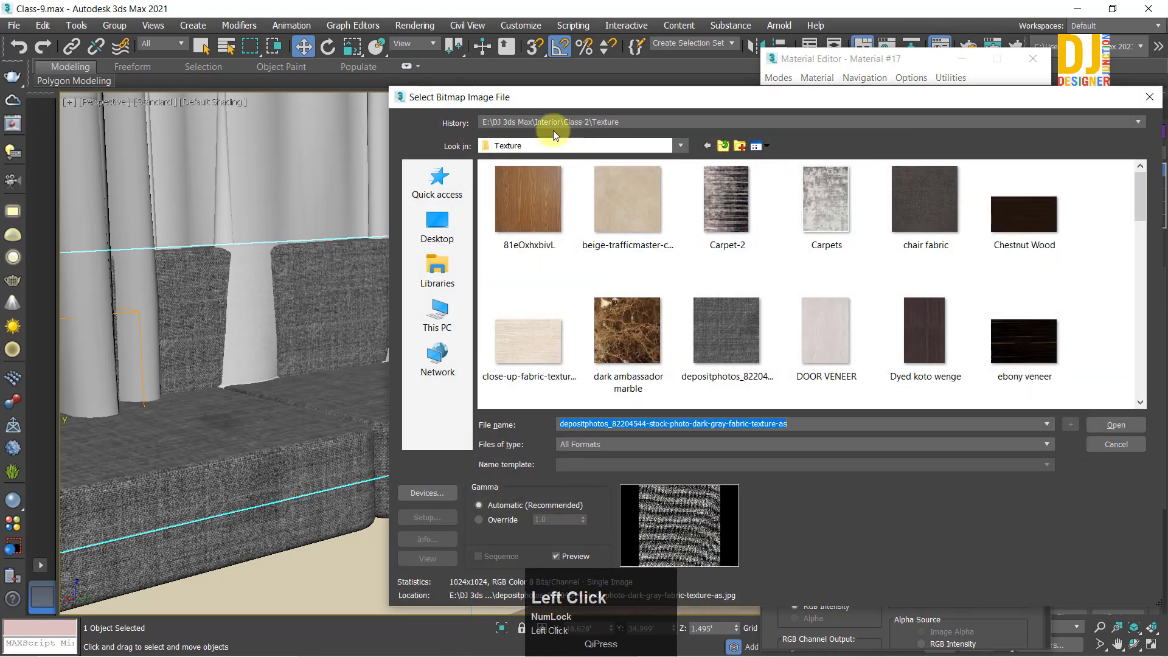
{"action": "left_click_drag", "start_coordinate": [542, 97], "coordinate": [507, 54]}
{"action": "left_click_drag", "start_coordinate": [1104, 160], "coordinate": [974, 251]}
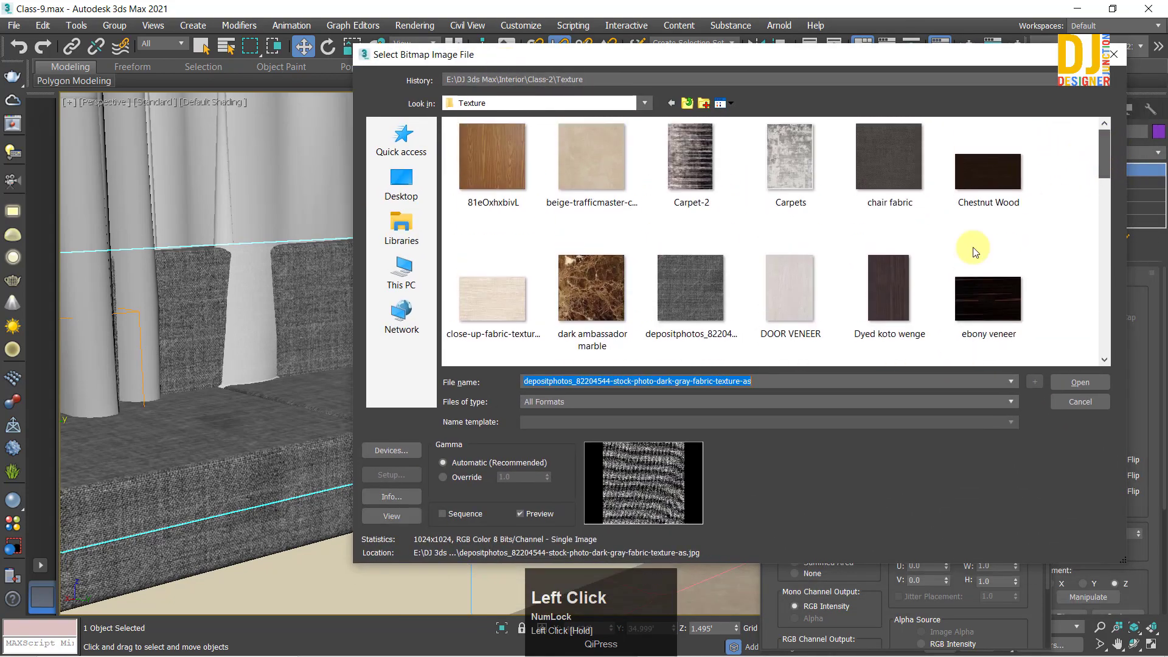
{"action": "double_click", "coordinate": [902, 167]}
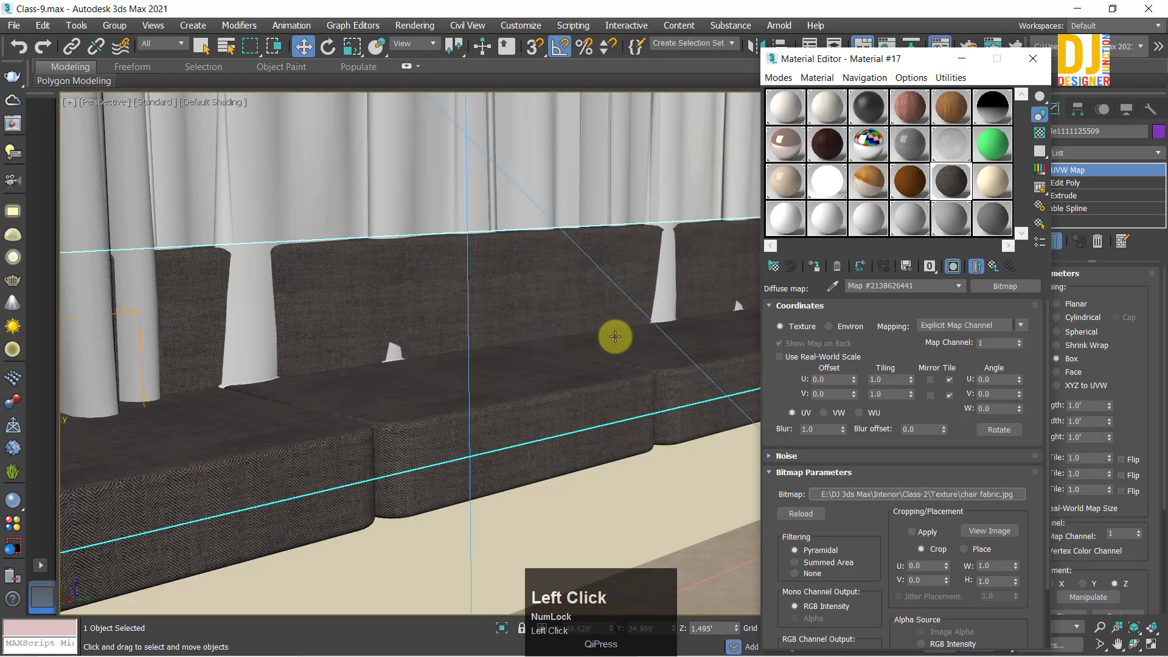
Step: Examine the chair fabric pattern on the cushions and in the full bitmap image, and glance through the Texture folder
{"action": "scroll", "coordinate": [596, 353], "scroll_direction": "up", "scroll_amount": 3}
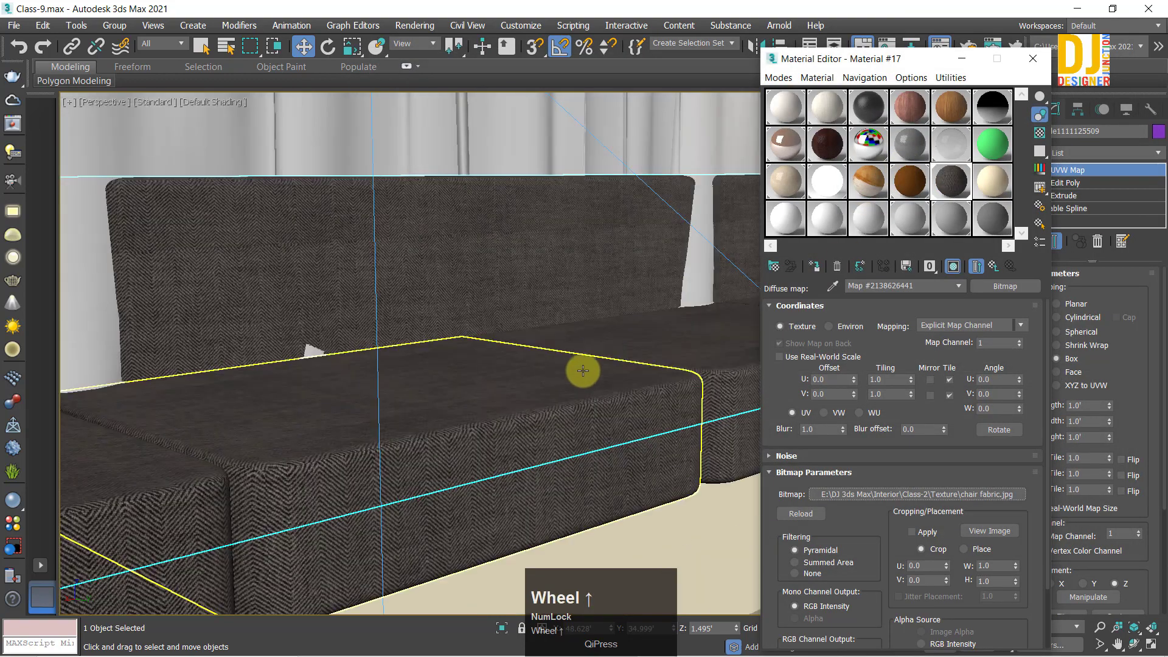
{"action": "left_click", "coordinate": [977, 531]}
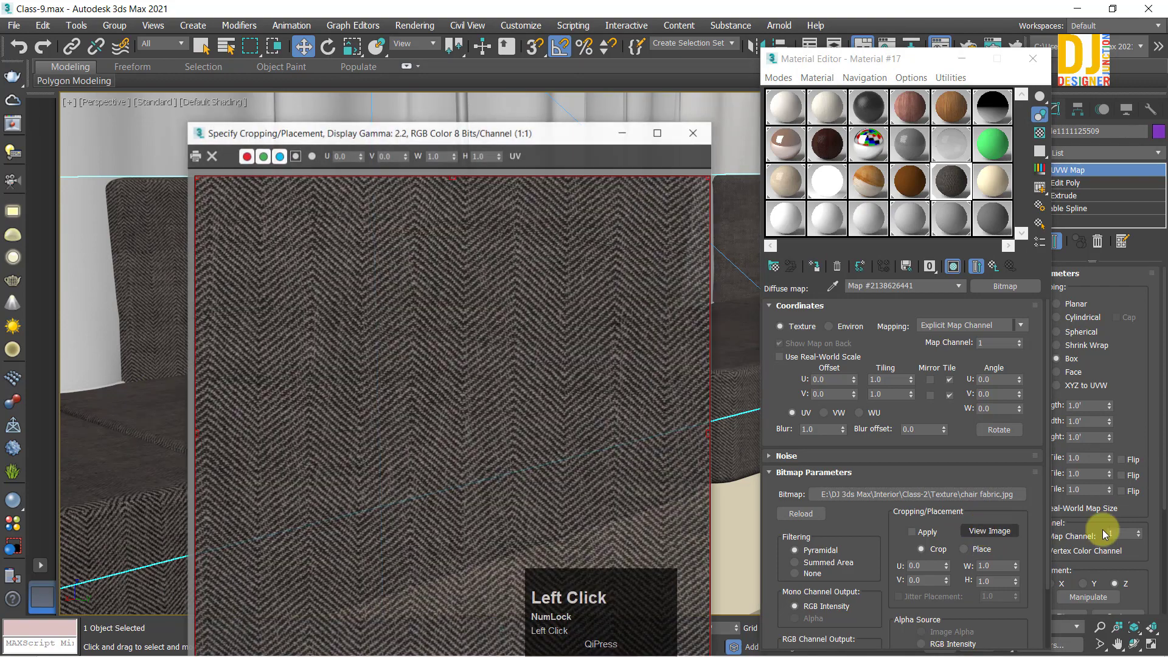
{"action": "left_click_drag", "start_coordinate": [415, 141], "coordinate": [667, 50]}
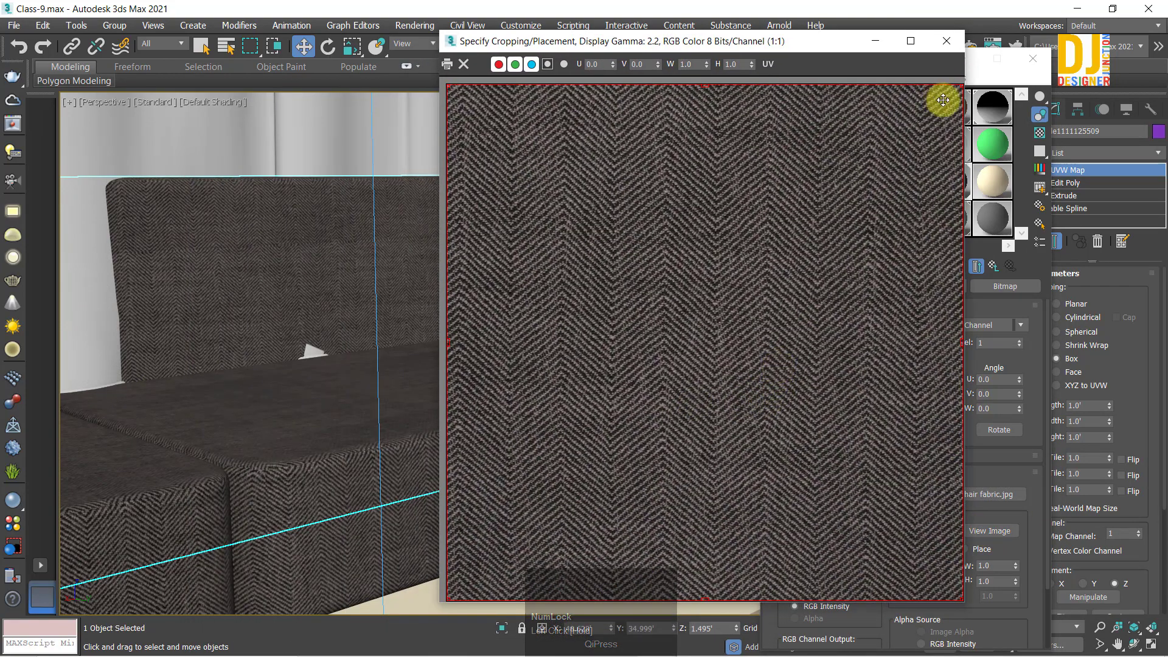
{"action": "left_click", "coordinate": [946, 40]}
{"action": "left_click", "coordinate": [447, 502]}
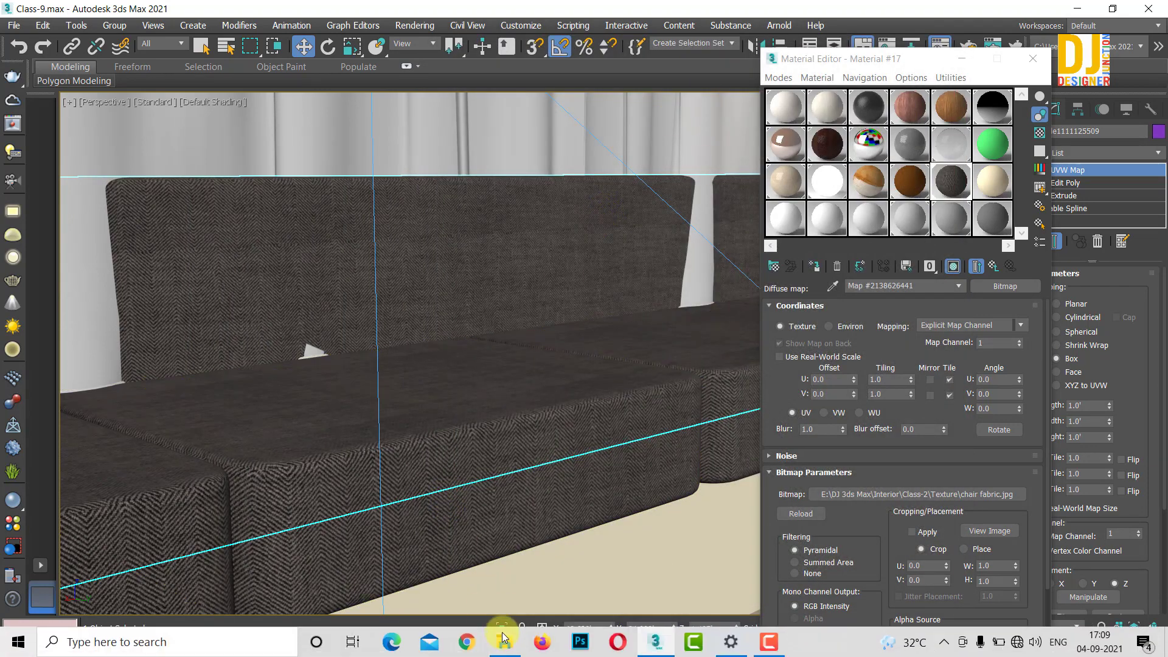
{"action": "left_click", "coordinate": [496, 634]}
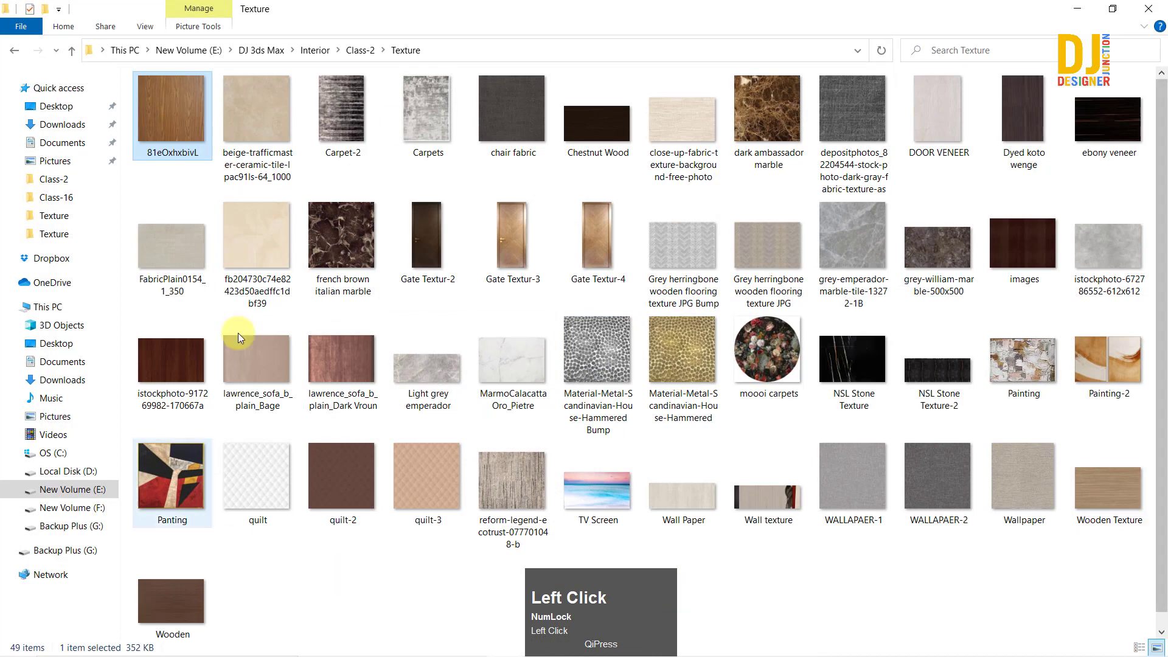
{"action": "left_click", "coordinate": [1075, 8]}
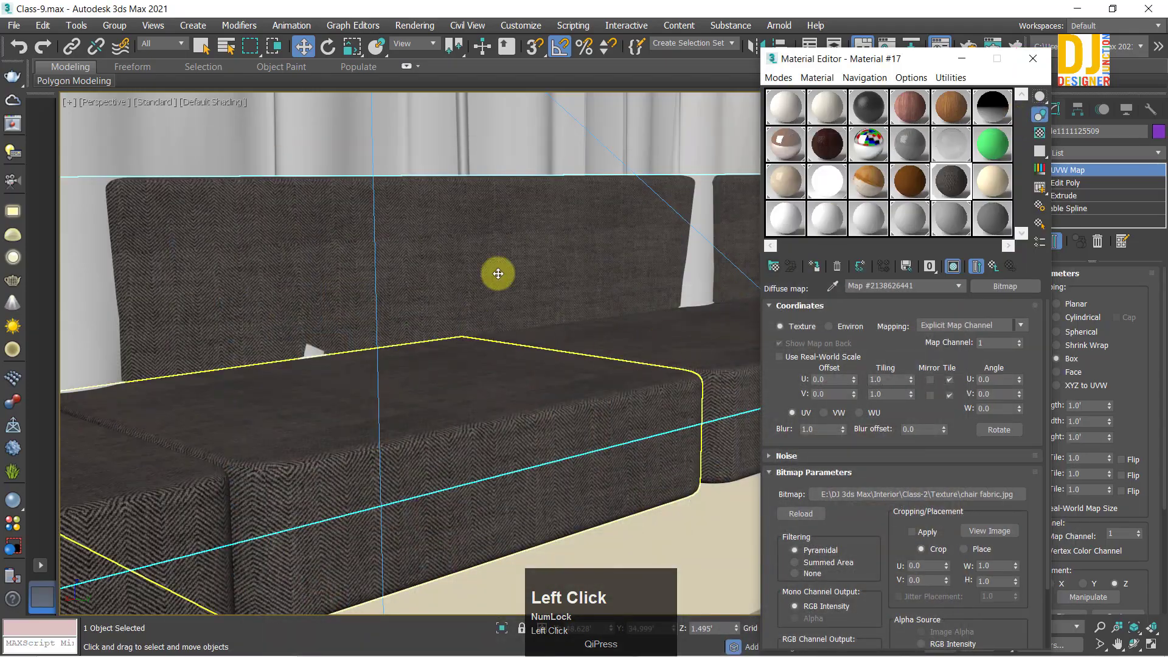
Step: Look over the window seat, the curtains and the painting wall from inside and above the bedroom
{"action": "middle_click_drag", "start_coordinate": [495, 272], "coordinate": [686, 305], "text": "alt"}
{"action": "scroll", "coordinate": [522, 265], "scroll_direction": "down", "scroll_amount": 5}
{"action": "scroll", "coordinate": [380, 283], "scroll_direction": "up", "scroll_amount": 5}
{"action": "middle_click_drag", "start_coordinate": [380, 282], "coordinate": [569, 208], "text": "alt"}
{"action": "scroll", "coordinate": [438, 352], "scroll_direction": "down", "scroll_amount": 3}
{"action": "scroll", "coordinate": [439, 351], "scroll_direction": "down", "scroll_amount": 4}
{"action": "scroll", "coordinate": [397, 336], "scroll_direction": "up", "scroll_amount": 4}
{"action": "scroll", "coordinate": [398, 336], "scroll_direction": "up", "scroll_amount": 3}
{"action": "middle_click_drag", "start_coordinate": [398, 336], "coordinate": [480, 363], "text": "alt"}
{"action": "scroll", "coordinate": [487, 367], "scroll_direction": "up", "scroll_amount": 1}
{"action": "scroll", "coordinate": [256, 354], "scroll_direction": "up", "scroll_amount": 2}
{"action": "scroll", "coordinate": [313, 346], "scroll_direction": "down", "scroll_amount": 6}
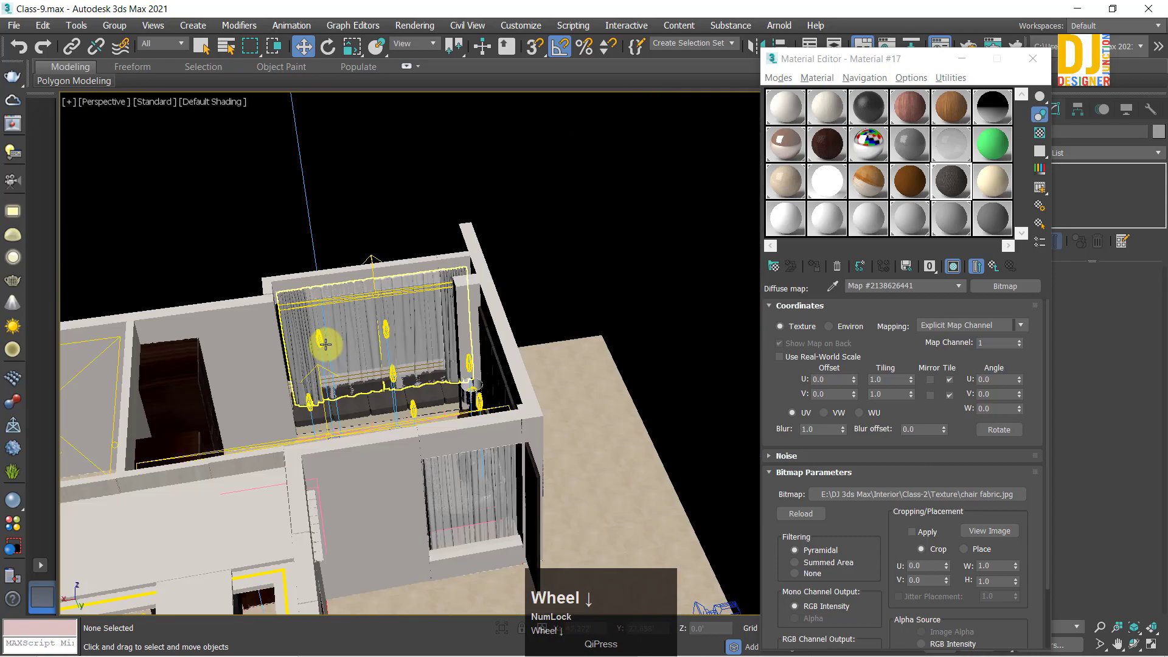
{"action": "middle_click_drag", "start_coordinate": [313, 346], "coordinate": [416, 411], "text": "alt"}
{"action": "scroll", "coordinate": [206, 394], "scroll_direction": "up", "scroll_amount": 3}
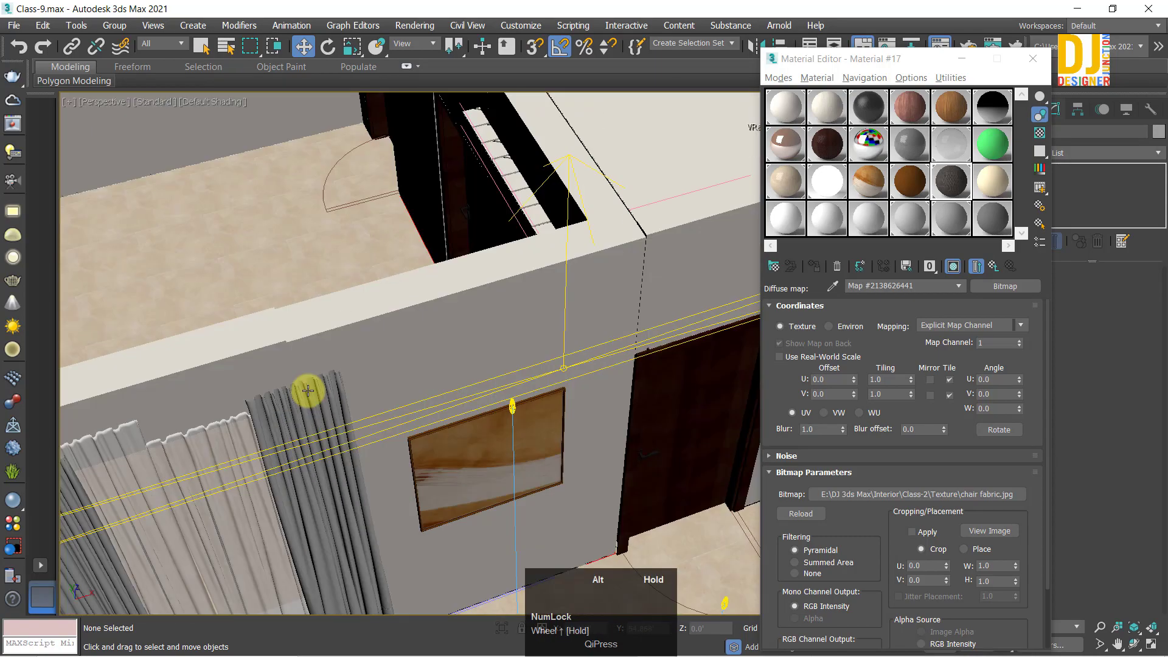
{"action": "middle_click_drag", "start_coordinate": [308, 391], "coordinate": [251, 388], "text": "alt"}
{"action": "middle_click_drag", "start_coordinate": [251, 388], "coordinate": [320, 224]}
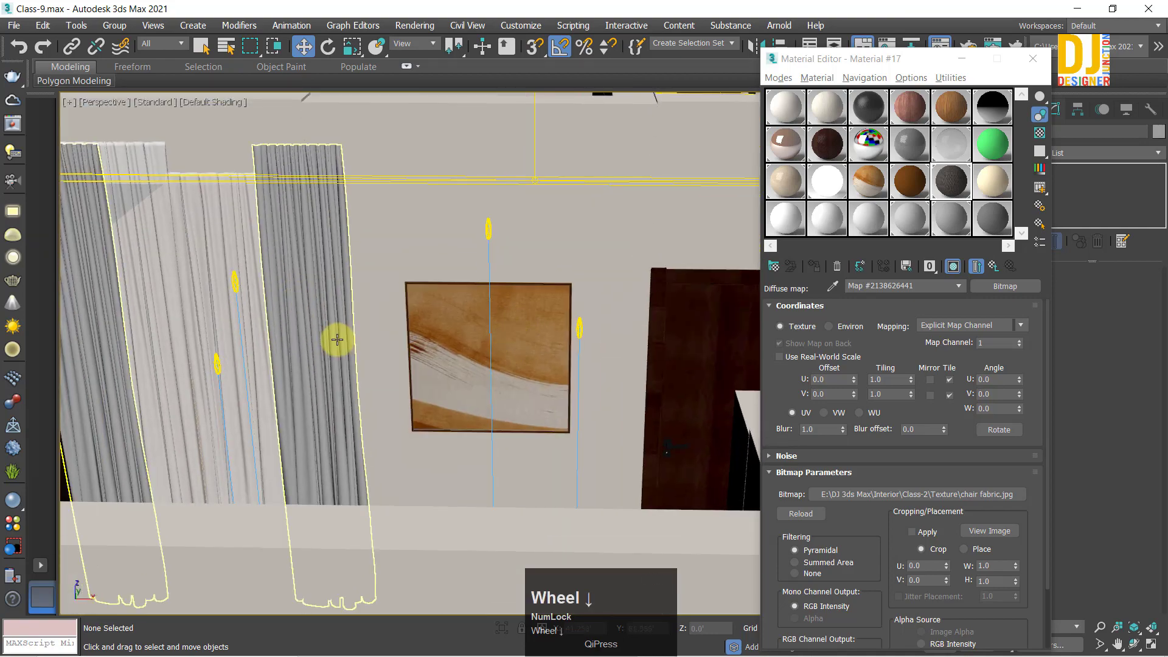
{"action": "scroll", "coordinate": [337, 340], "scroll_direction": "down", "scroll_amount": 3}
{"action": "mouse_move", "coordinate": [438, 313]}
{"action": "middle_mouse_down", "text": "alt"}
{"action": "mouse_move", "coordinate": [556, 292]}
{"action": "mouse_move", "coordinate": [587, 312]}
{"action": "mouse_move", "coordinate": [458, 311]}
{"action": "middle_mouse_up", "text": "alt"}
{"action": "scroll", "coordinate": [474, 310], "scroll_direction": "down", "scroll_amount": 5}
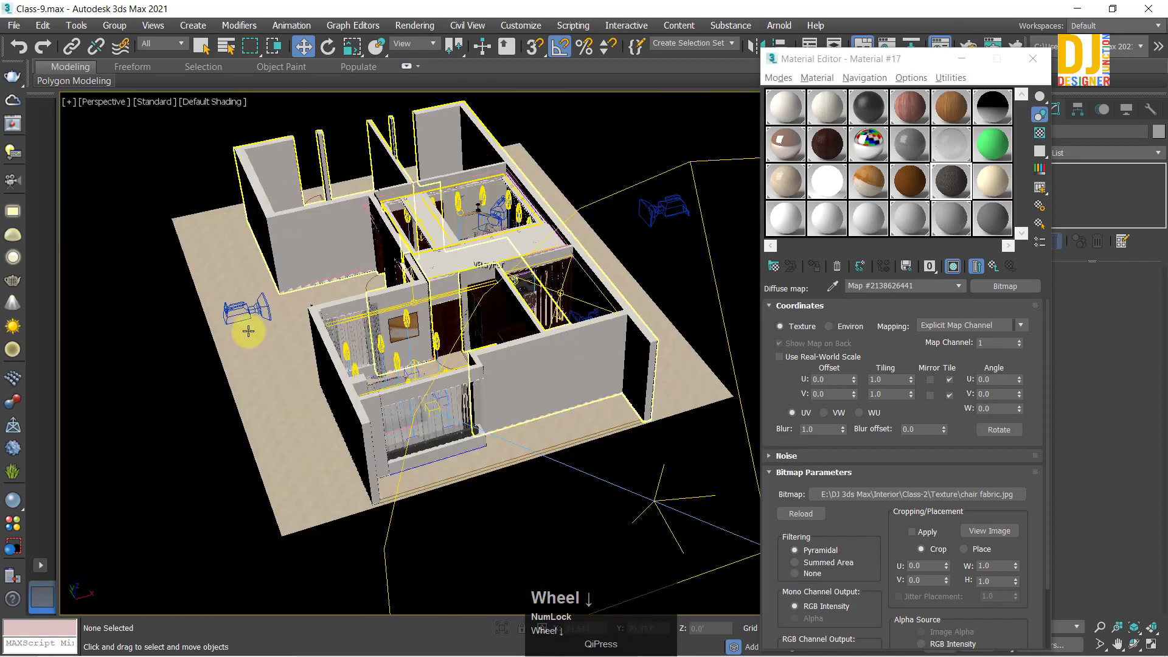
Step: Inspect the wardrobes and the curtained window seat for surfaces that still lack a texture
{"action": "scroll", "coordinate": [596, 270], "scroll_direction": "up", "scroll_amount": 5}
{"action": "middle_click_drag", "start_coordinate": [589, 276], "coordinate": [389, 215], "text": "alt"}
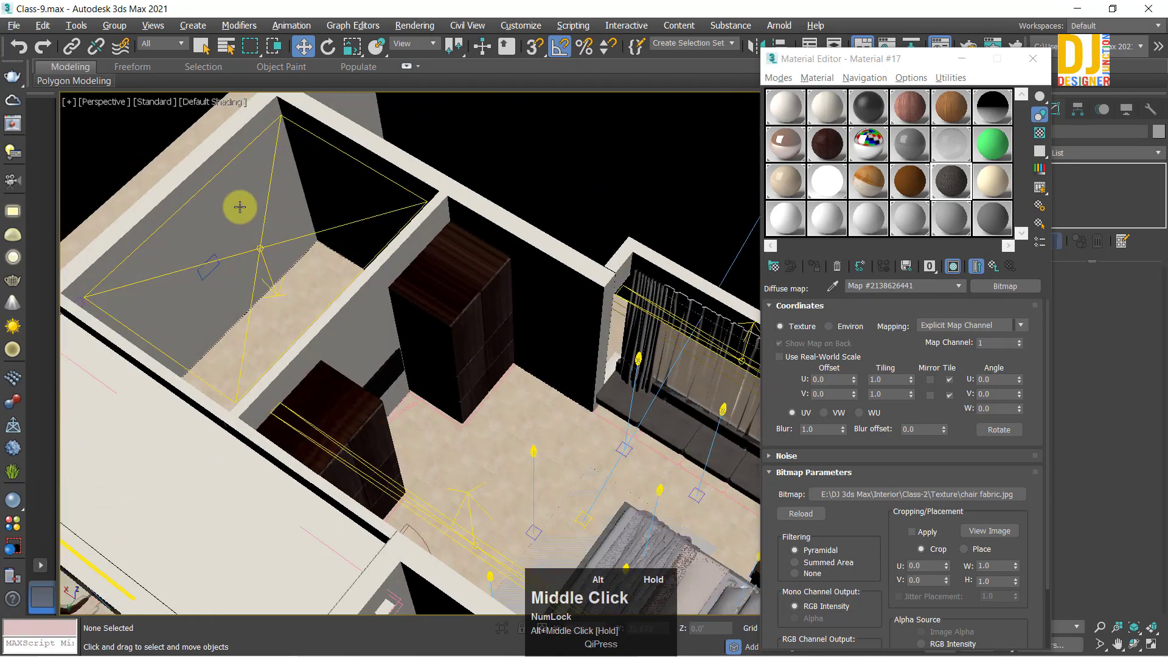
{"action": "middle_click_drag", "start_coordinate": [239, 207], "coordinate": [323, 215], "text": "alt"}
{"action": "middle_click_drag", "start_coordinate": [274, 249], "coordinate": [407, 327], "text": "alt"}
{"action": "scroll", "coordinate": [499, 332], "scroll_direction": "up", "scroll_amount": 3}
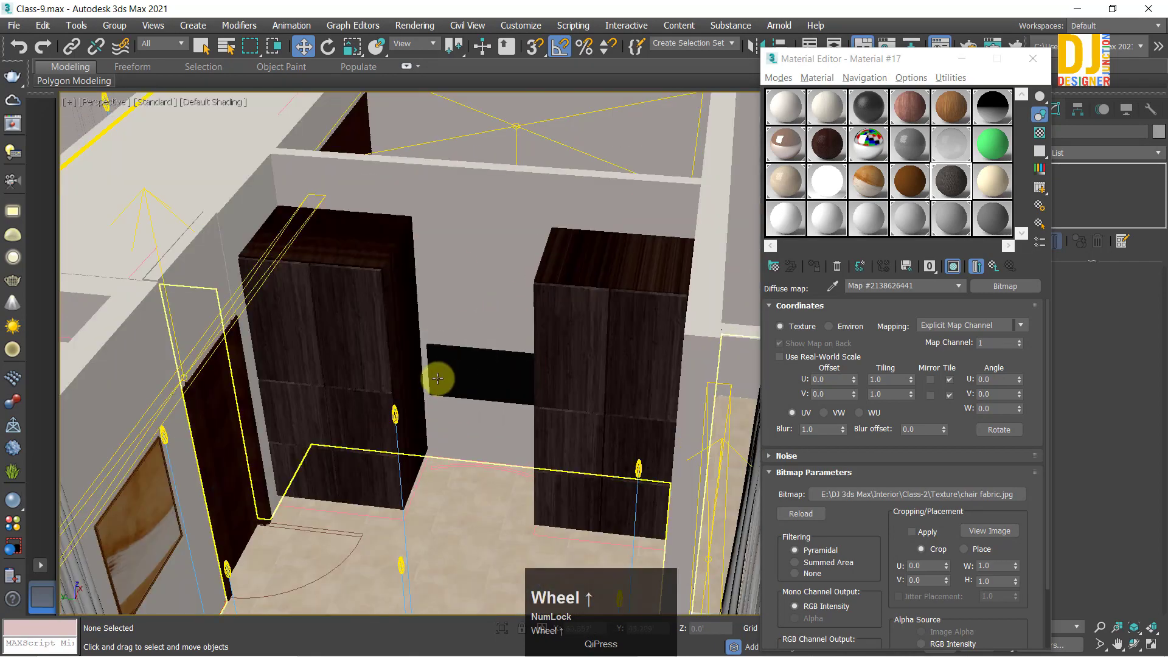
{"action": "middle_click_drag", "start_coordinate": [508, 376], "coordinate": [324, 352], "text": "alt"}
{"action": "scroll", "coordinate": [460, 329], "scroll_direction": "down", "scroll_amount": 5}
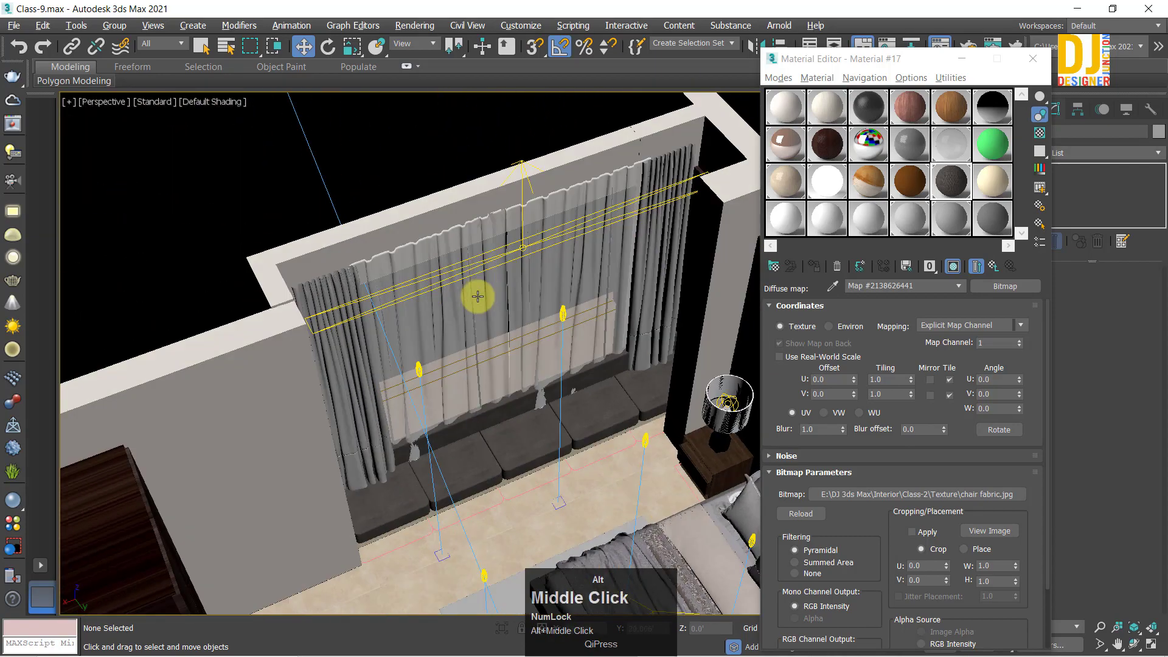
Step: Inspect the dark wood wall panels beside the bed and the plain rug at the foot of the bed
{"action": "middle_click_drag", "start_coordinate": [566, 385], "coordinate": [479, 437], "text": "alt"}
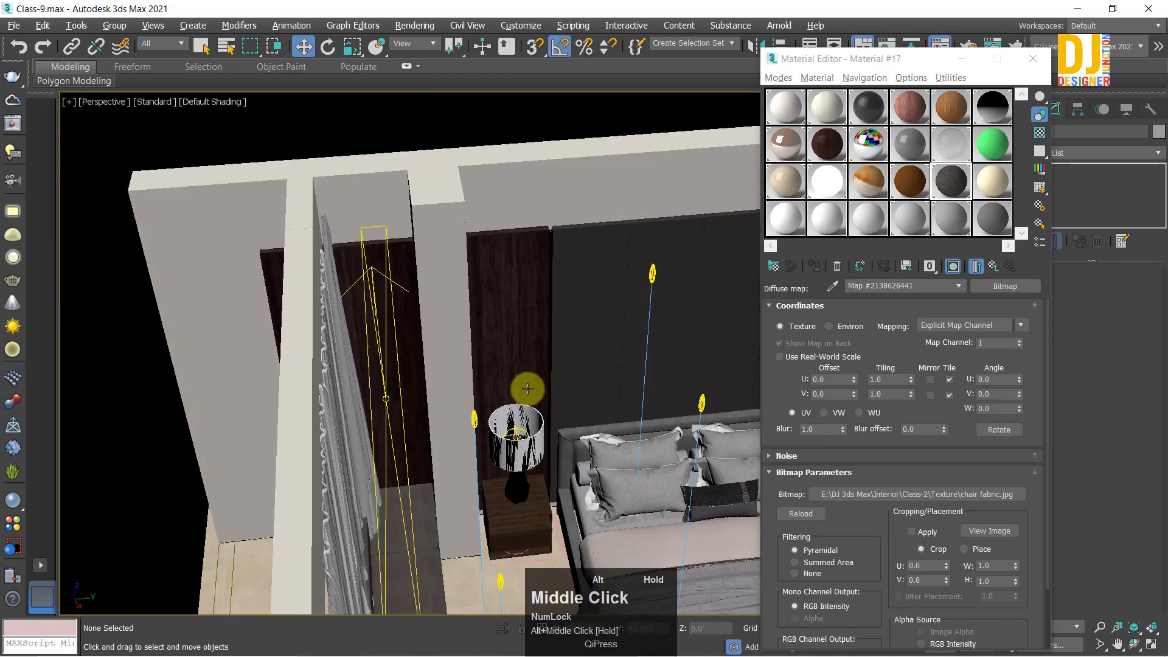
{"action": "scroll", "coordinate": [477, 282], "scroll_direction": "up", "scroll_amount": 5}
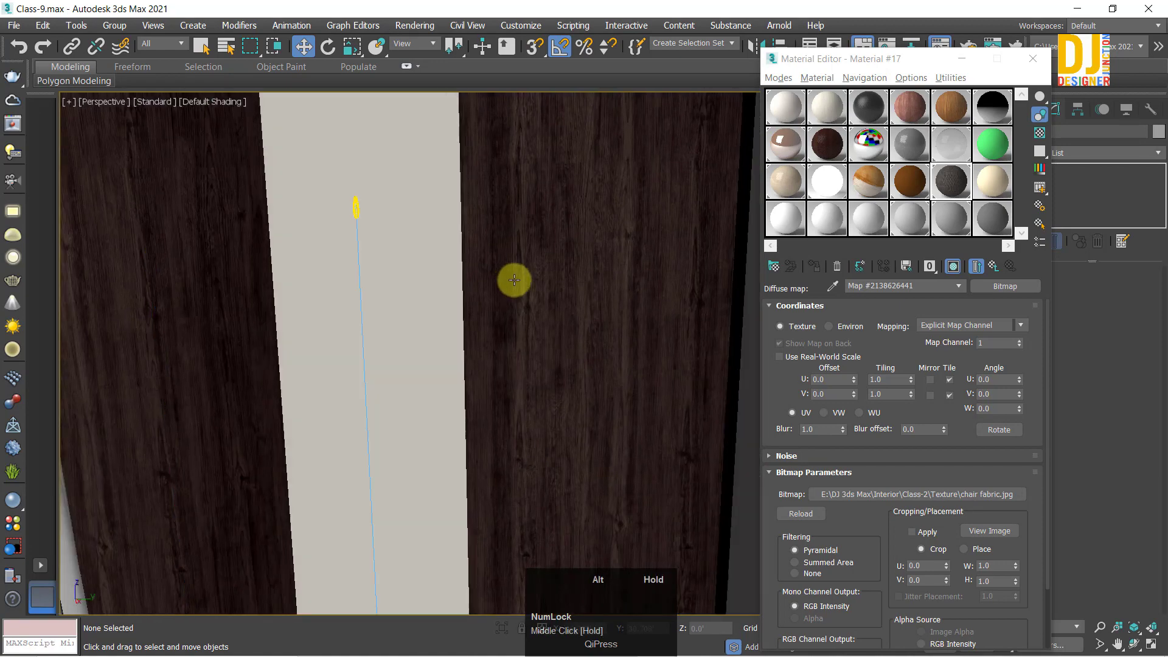
{"action": "middle_click_drag", "start_coordinate": [509, 303], "coordinate": [203, 230], "text": "alt"}
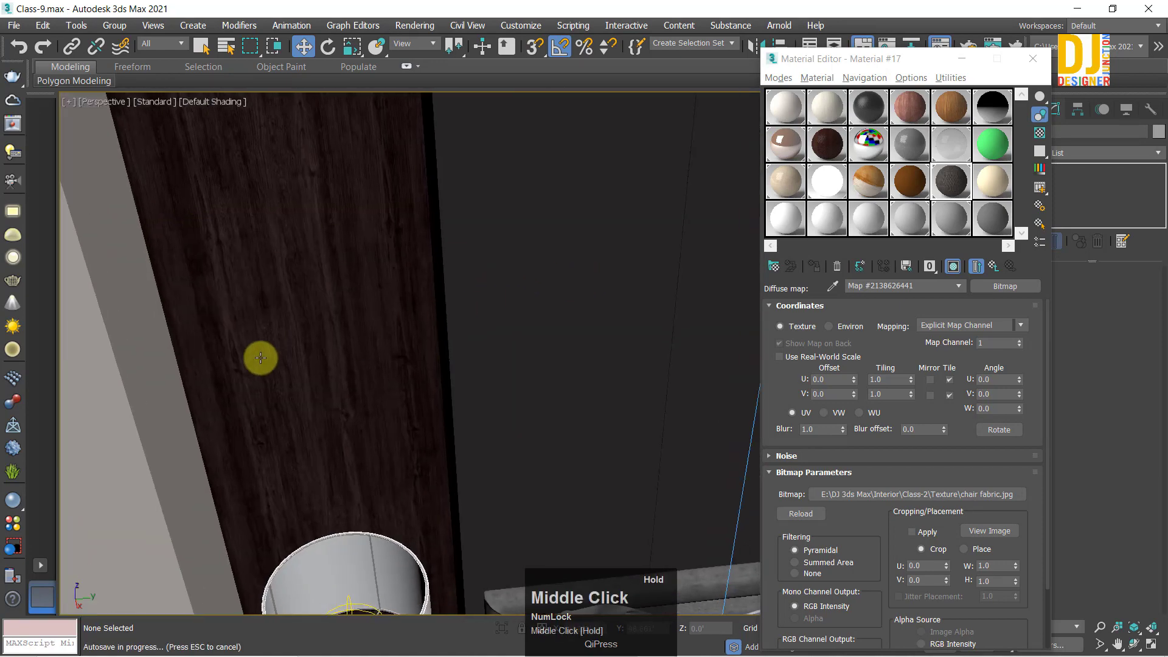
{"action": "scroll", "coordinate": [490, 331], "scroll_direction": "down", "scroll_amount": 5}
{"action": "middle_click_drag", "start_coordinate": [418, 178], "coordinate": [488, 357], "text": "alt"}
{"action": "middle_click_drag", "start_coordinate": [378, 385], "coordinate": [520, 175]}
{"action": "scroll", "coordinate": [545, 438], "scroll_direction": "up", "scroll_amount": 5}
{"action": "middle_click_drag", "start_coordinate": [545, 438], "coordinate": [356, 296]}
{"action": "scroll", "coordinate": [396, 314], "scroll_direction": "down", "scroll_amount": 3}
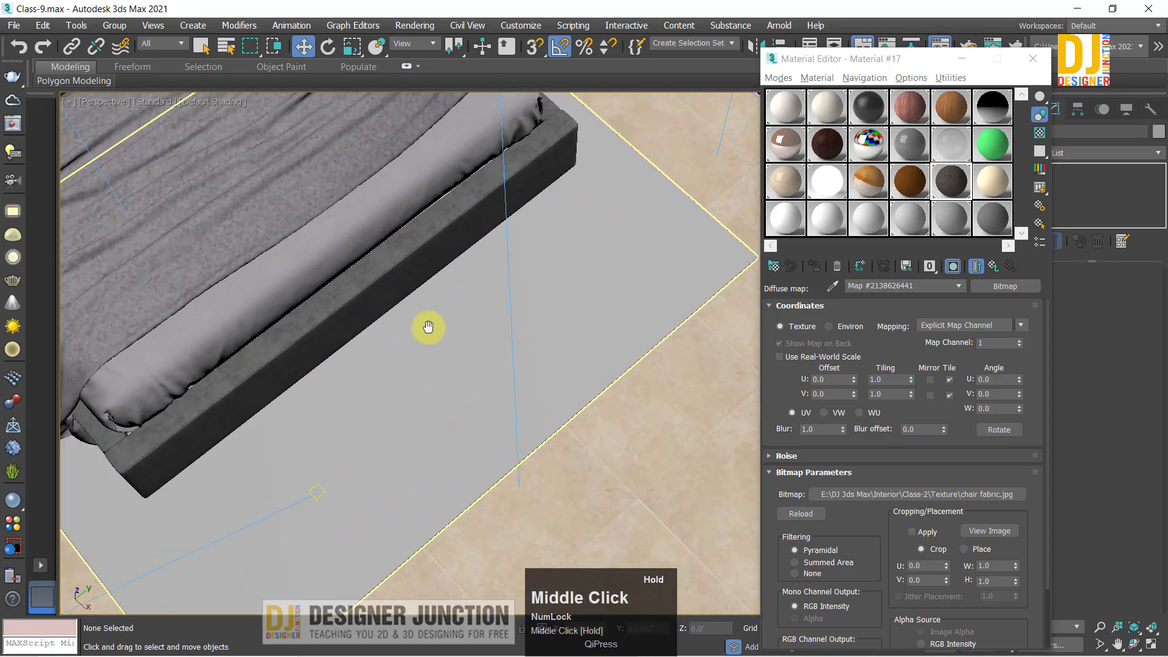
Step: Make the cream Material #18 the active sample and close the Material Editor
{"action": "middle_click_drag", "start_coordinate": [425, 326], "coordinate": [471, 347], "text": "alt"}
{"action": "scroll", "coordinate": [433, 336], "scroll_direction": "up", "scroll_amount": 3}
{"action": "left_click", "coordinate": [842, 64]}
{"action": "left_click_drag", "start_coordinate": [843, 68], "coordinate": [773, 51]}
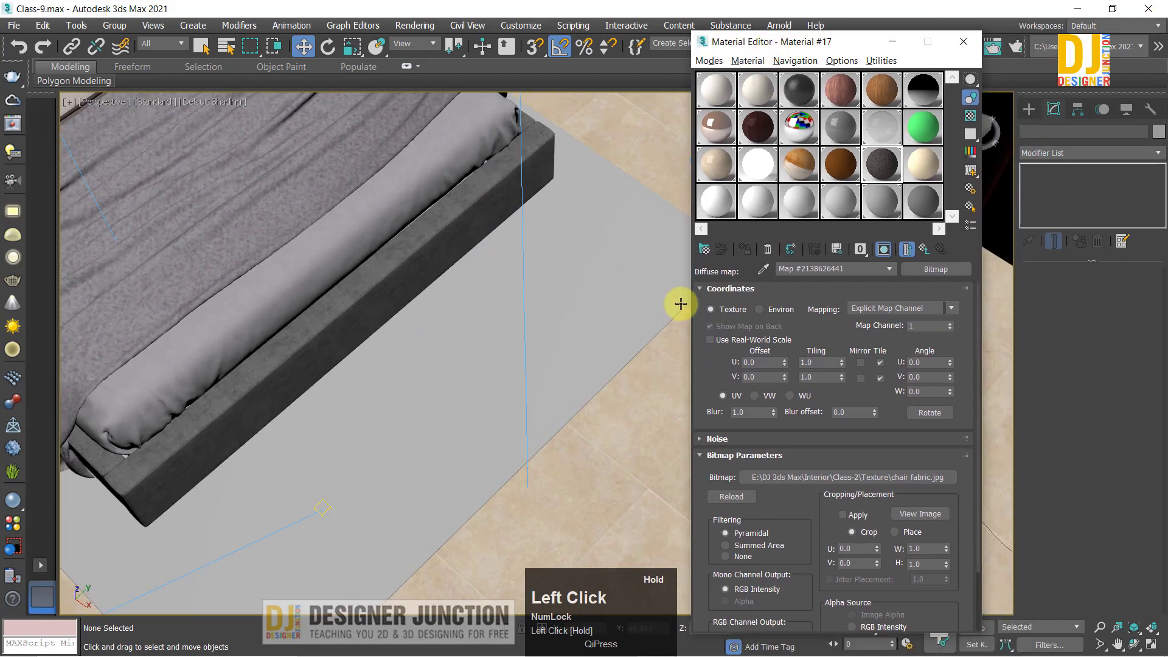
{"action": "left_click", "coordinate": [923, 161]}
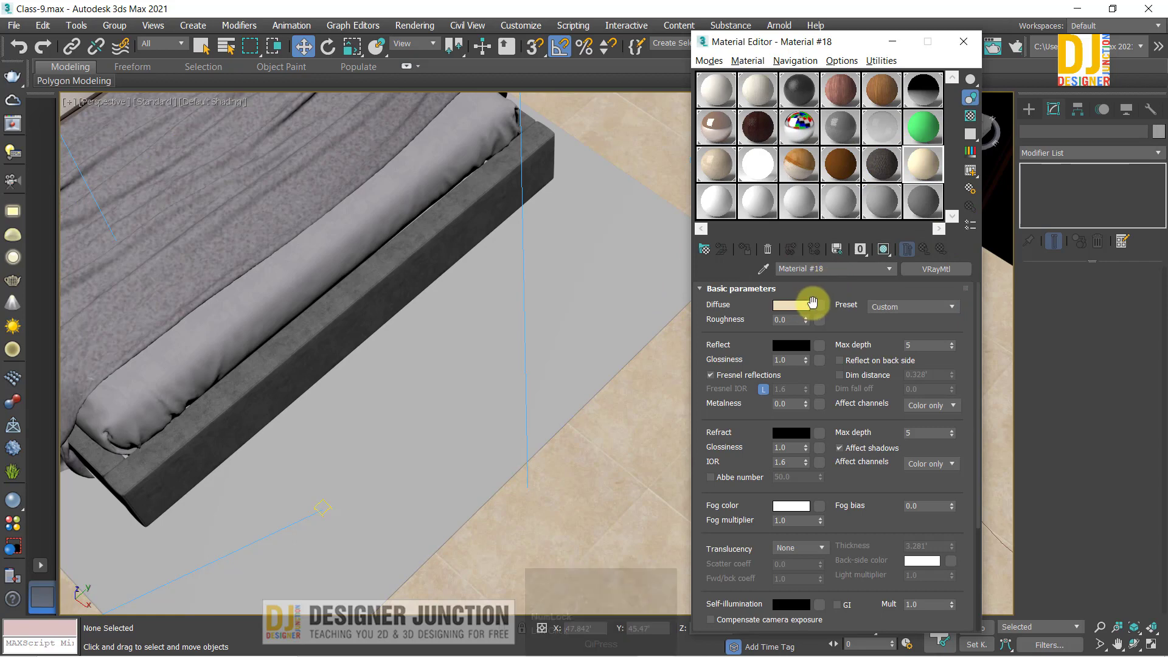
{"action": "left_click", "coordinate": [969, 47]}
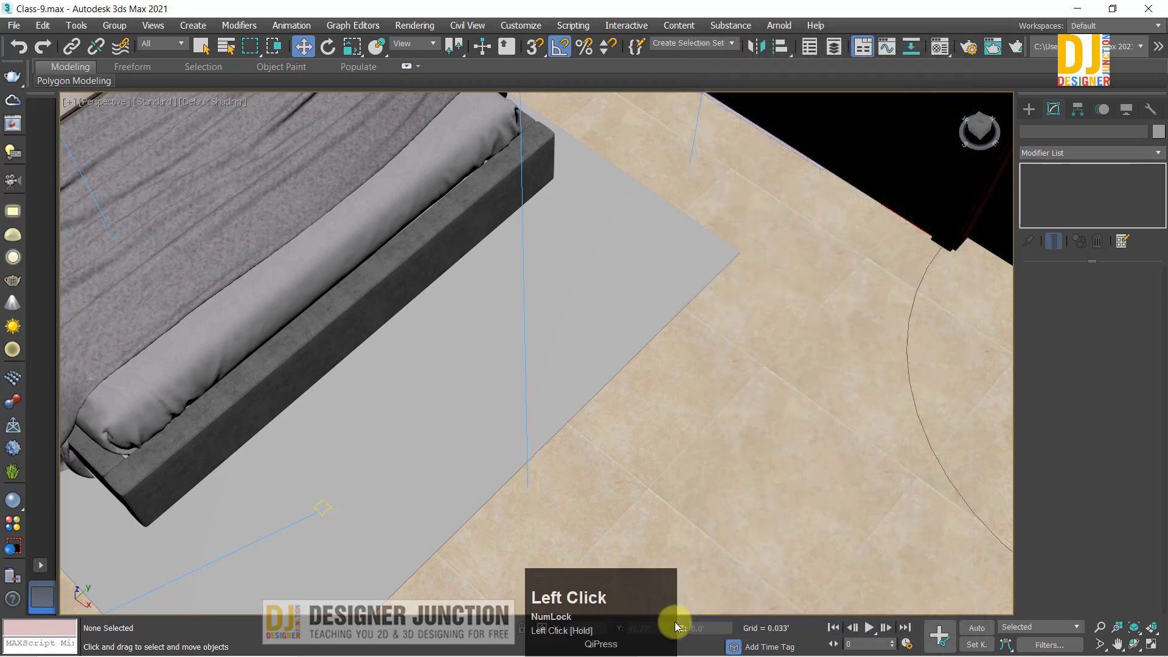
Step: Switch to File Explorer and look through the Class-2 Texture folder's images, including the carpet textures
{"action": "mouse_move", "coordinate": [572, 652]}
{"action": "left_click", "coordinate": [501, 644]}
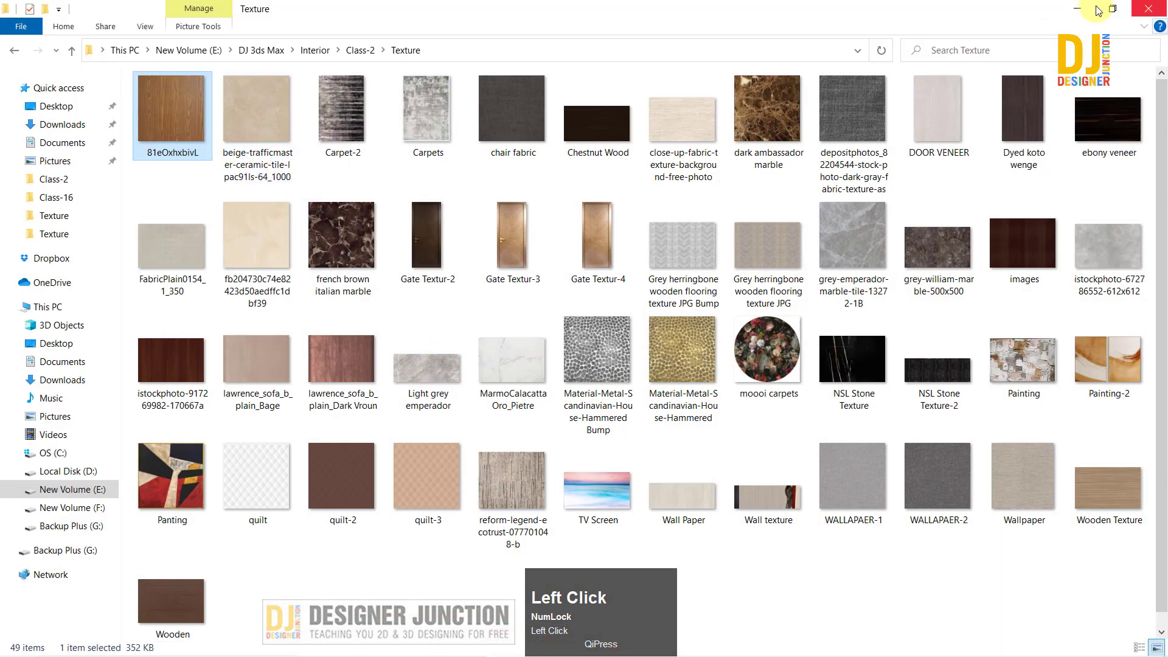
{"action": "left_click", "coordinate": [1077, 8]}
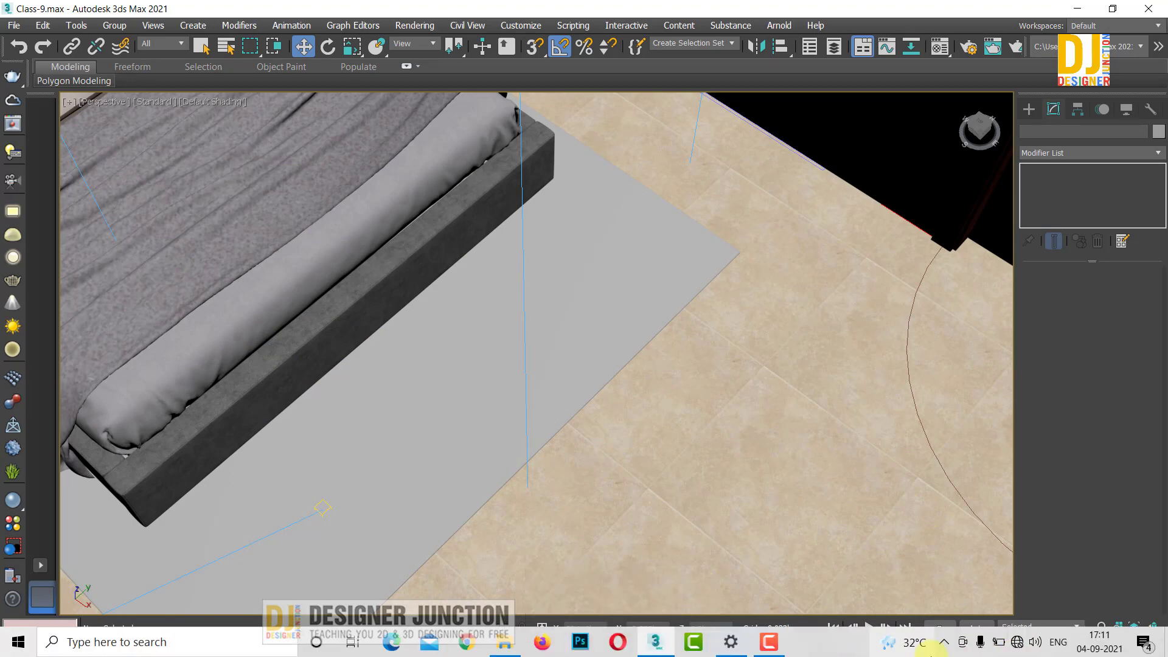
{"action": "mouse_move", "coordinate": [919, 644]}
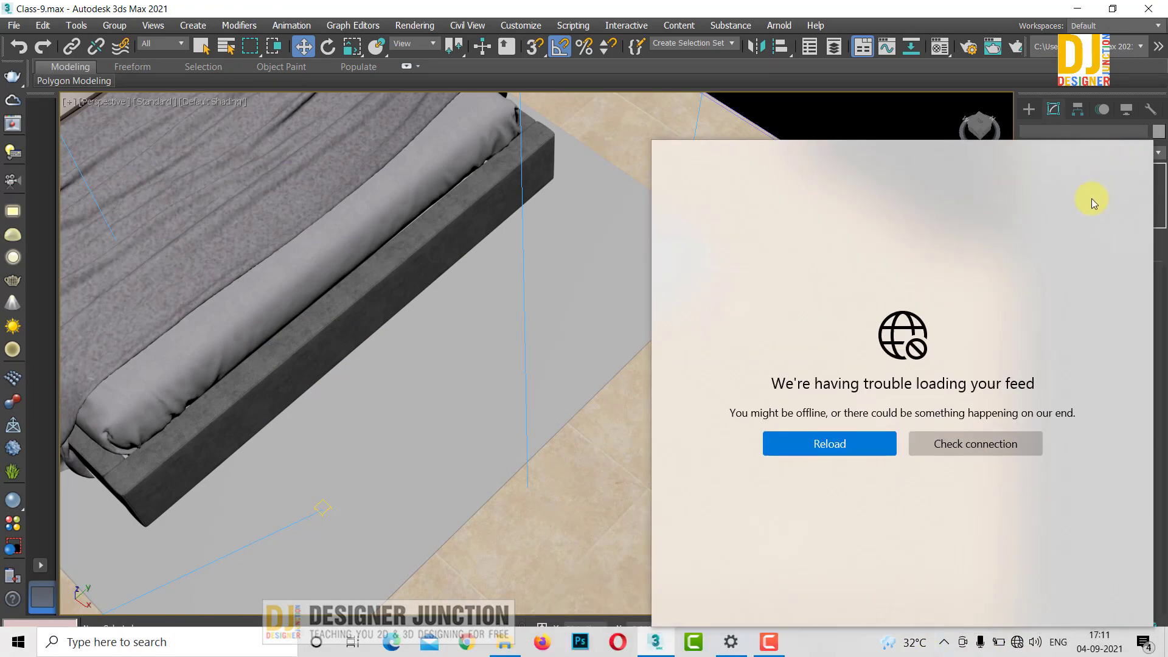
{"action": "left_click", "coordinate": [1104, 166]}
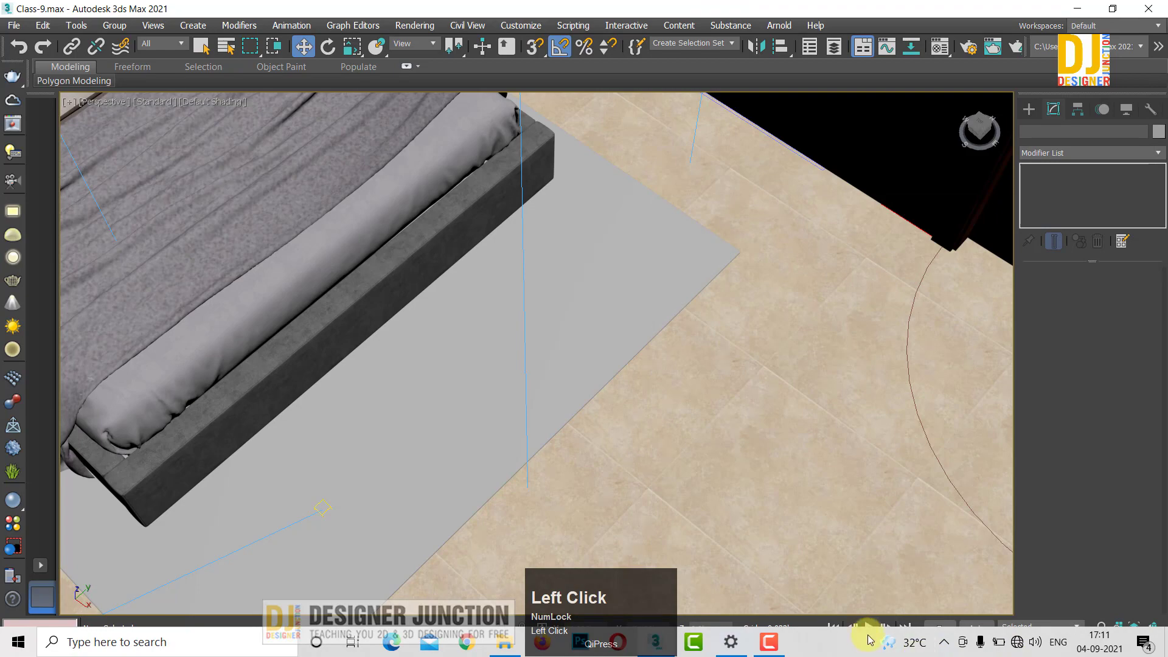
{"action": "left_click", "coordinate": [505, 646]}
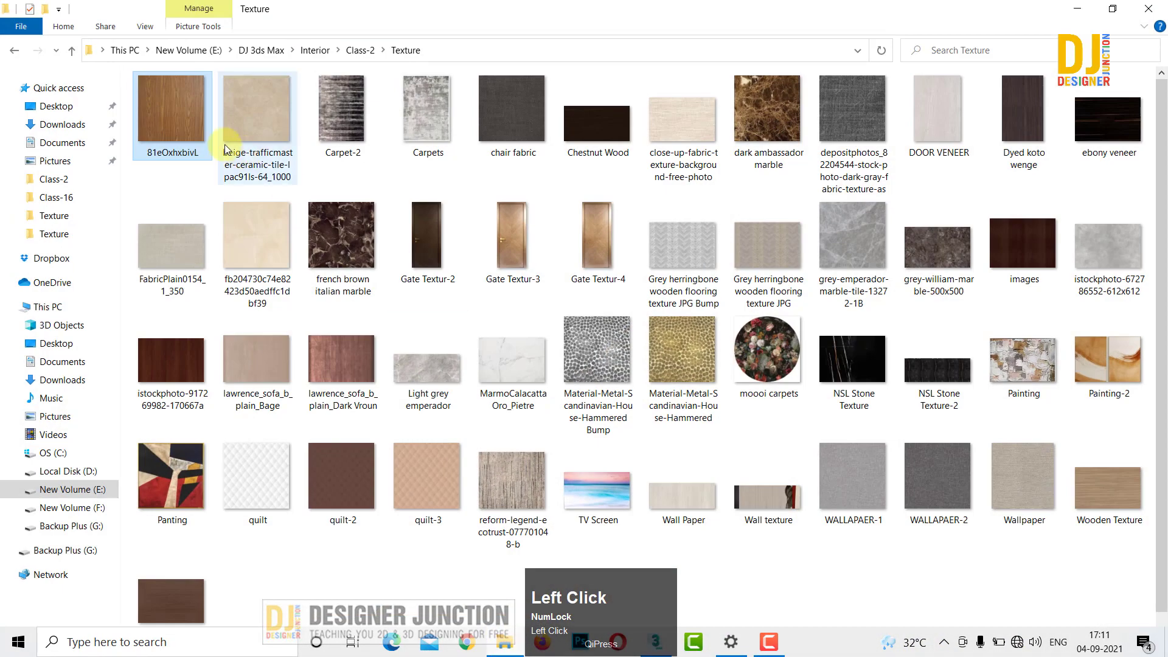
{"action": "scroll", "coordinate": [815, 534], "scroll_direction": "down", "scroll_amount": 1}
{"action": "left_click", "coordinate": [795, 586]}
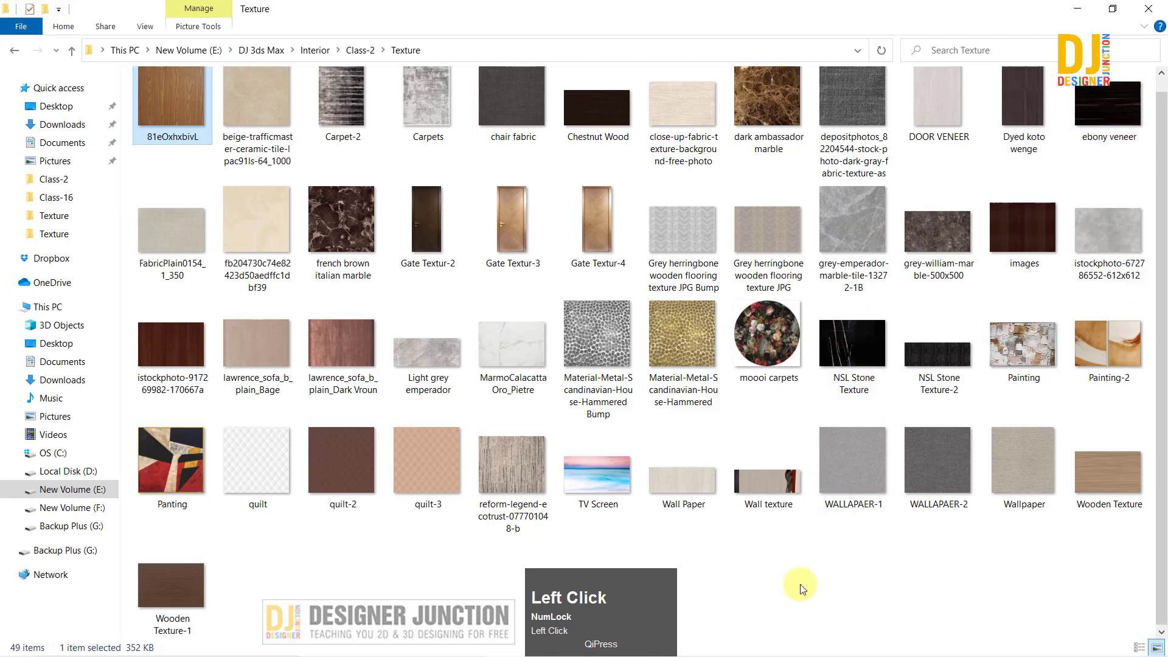
Step: View the reform-legend-ecotrust, Carpet-2 and Carpets images at full size to compare them for the rug
{"action": "scroll", "coordinate": [700, 554], "scroll_direction": "up", "scroll_amount": 1}
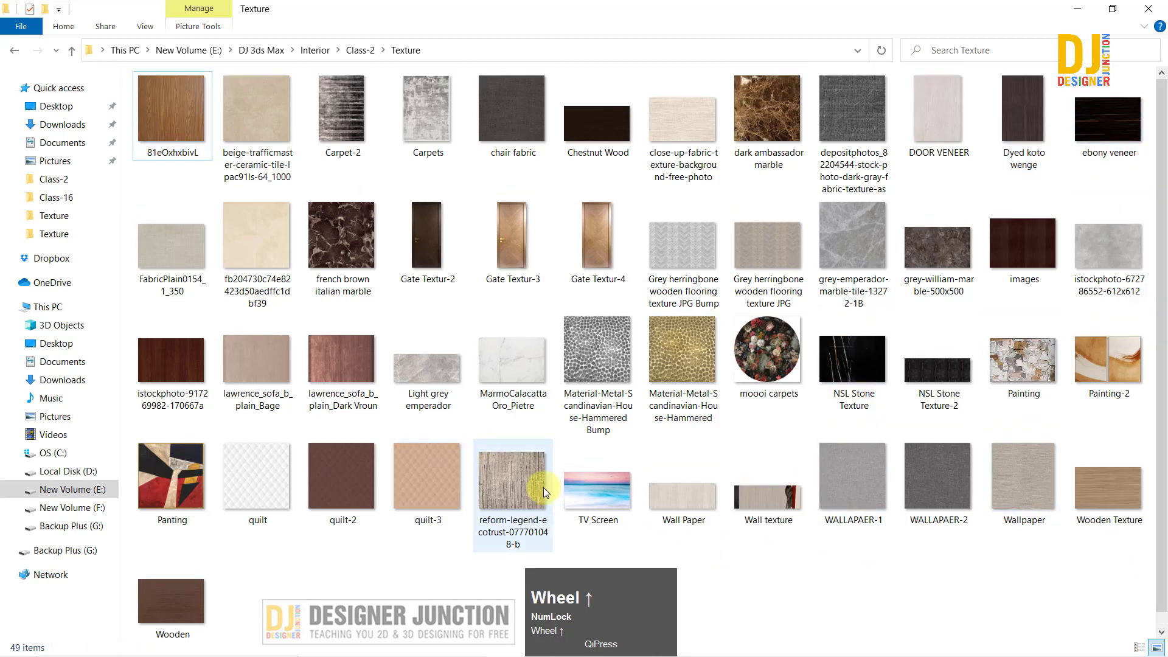
{"action": "left_click", "coordinate": [506, 486]}
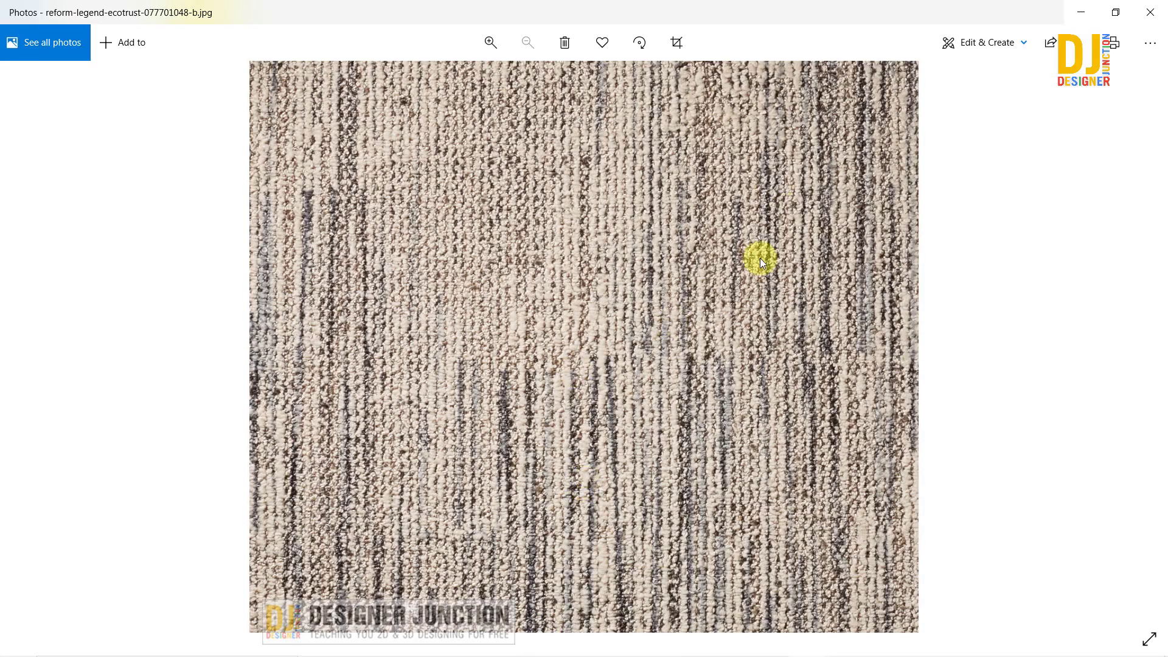
{"action": "left_click", "coordinate": [1164, 7]}
{"action": "scroll", "coordinate": [55, 225], "scroll_direction": "up", "scroll_amount": 1}
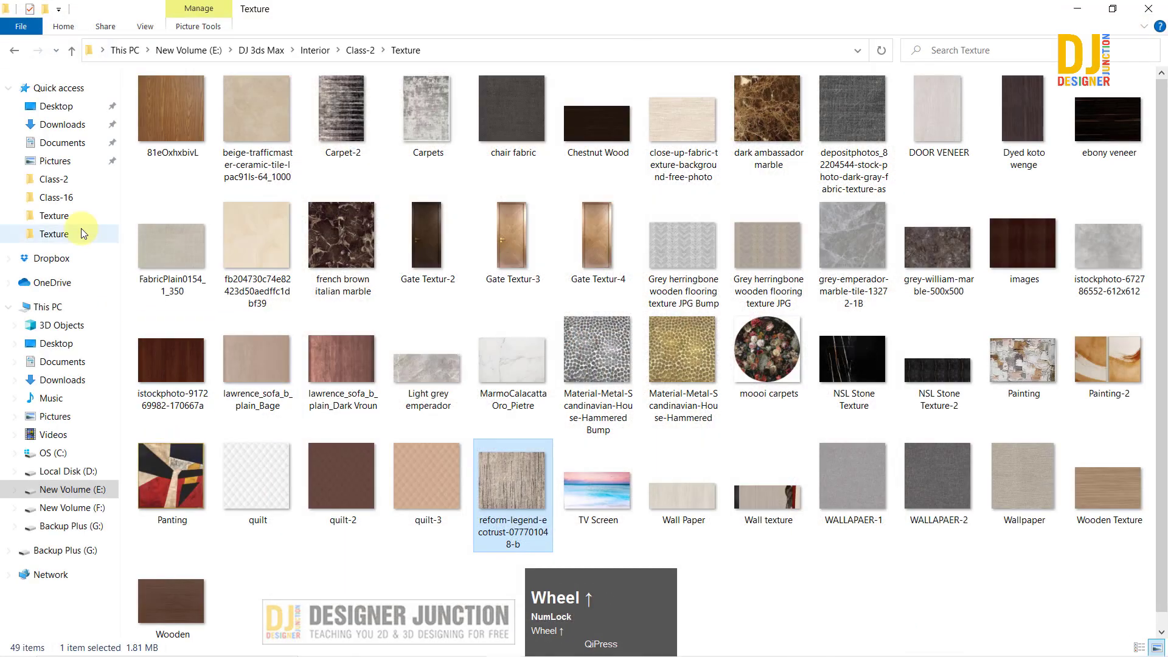
{"action": "double_click", "coordinate": [351, 112]}
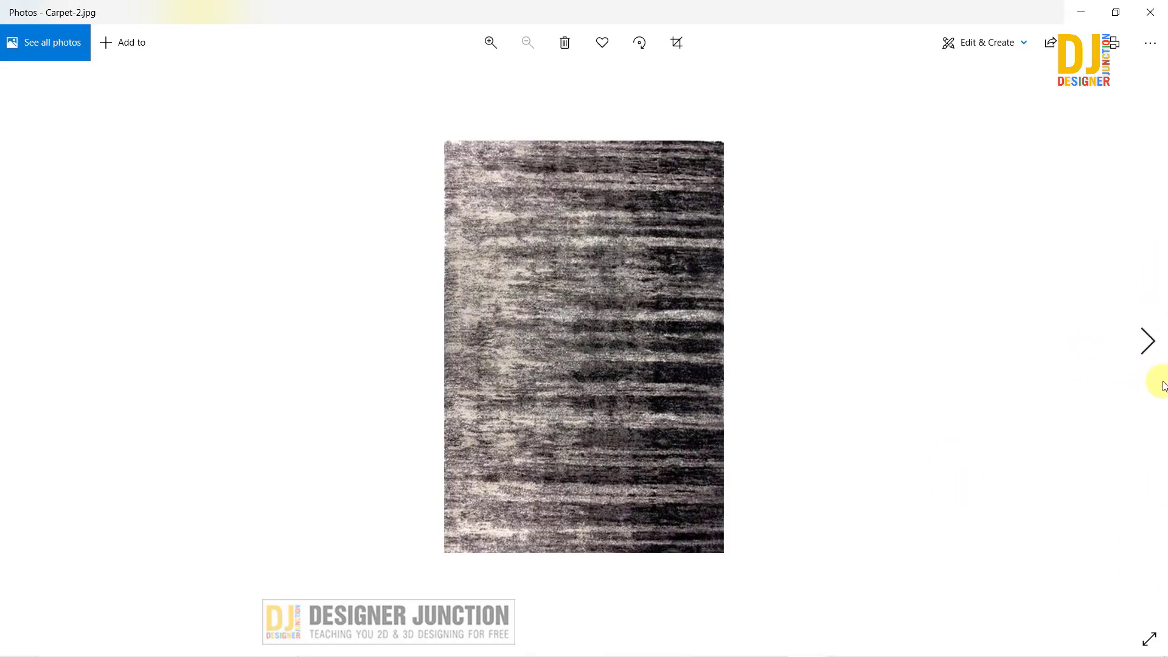
{"action": "left_click", "coordinate": [1149, 344]}
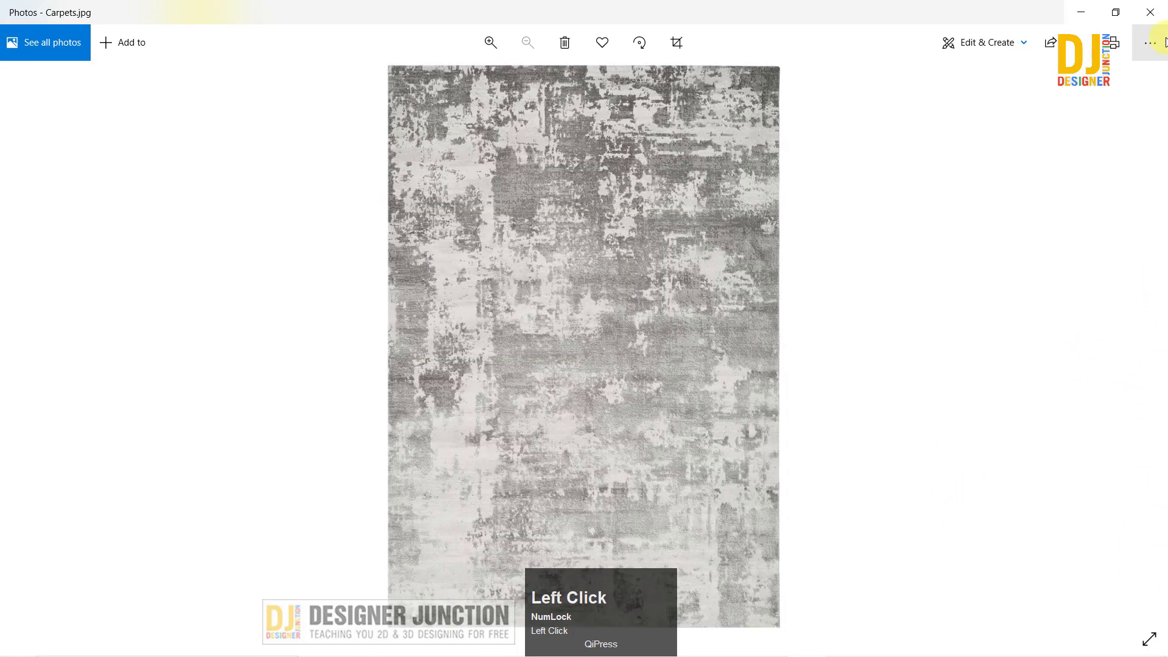
{"action": "left_click", "coordinate": [1151, 7]}
{"action": "left_click", "coordinate": [174, 100]}
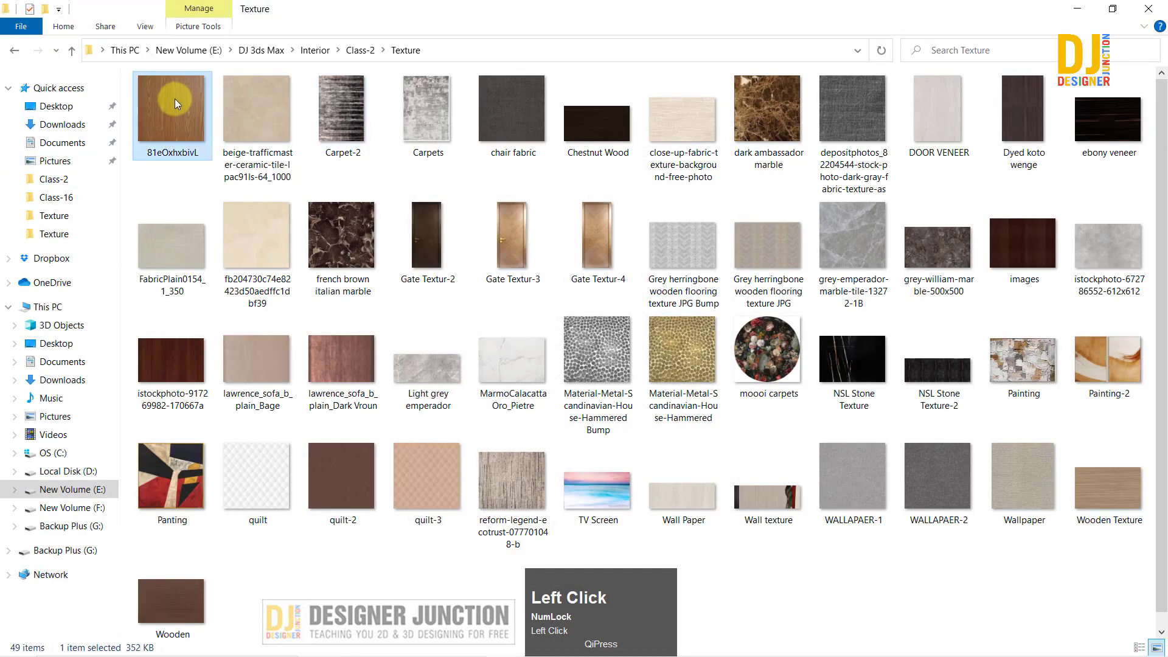
Step: Apply the Carpets image from the Texture folder to the rug in 3ds Max and isolate the rug
{"action": "left_click_drag", "start_coordinate": [430, 109], "coordinate": [531, 328]}
{"action": "middle_click_drag", "start_coordinate": [531, 328], "coordinate": [636, 290], "text": "alt"}
{"action": "left_click", "coordinate": [640, 287]}
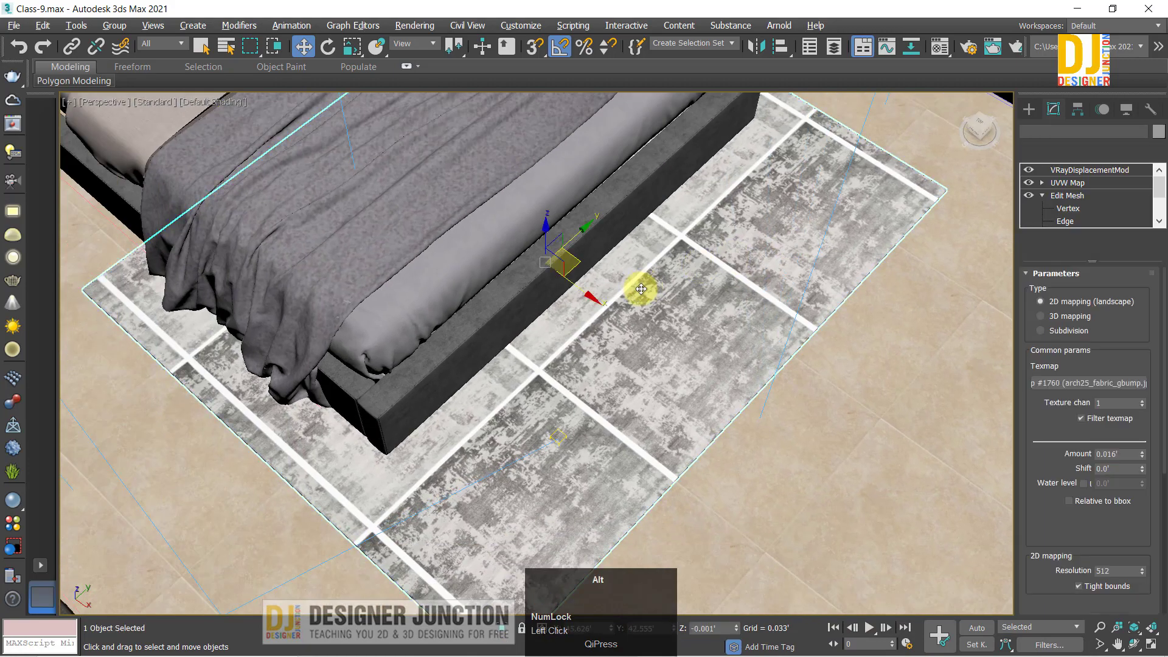
{"action": "key", "text": "alt+q"}
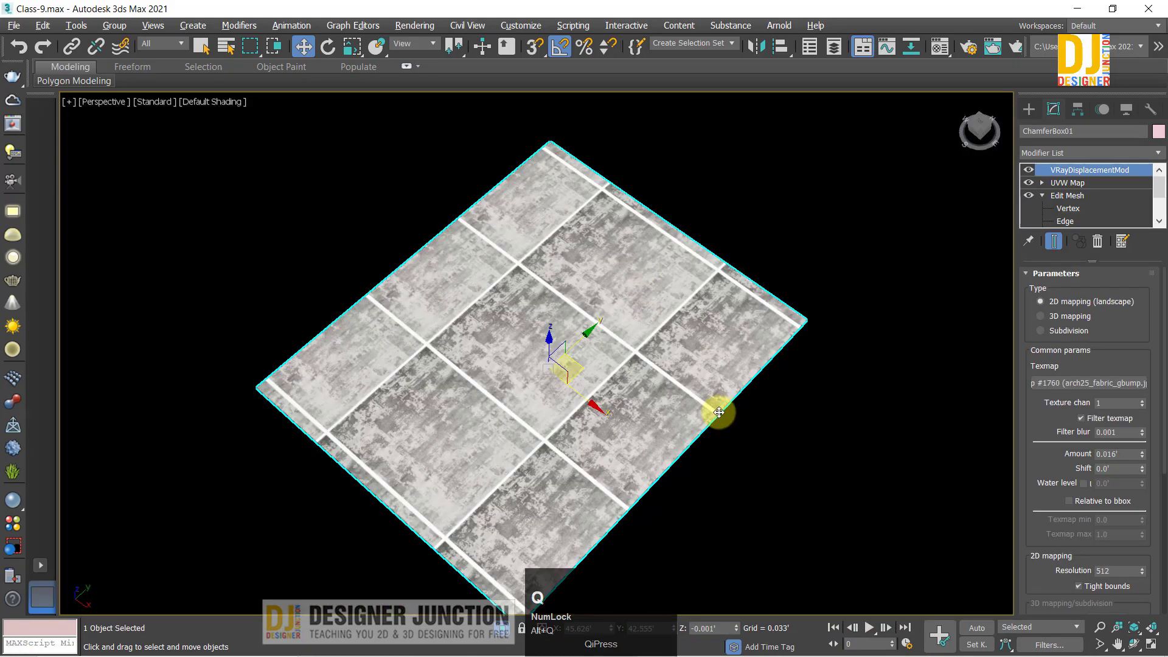
Step: Examine from several angles how the carpet texture tiles across the isolated rug
{"action": "middle_click_drag", "start_coordinate": [719, 412], "coordinate": [702, 316], "text": "alt"}
{"action": "left_click", "coordinate": [787, 287]}
{"action": "left_click", "coordinate": [545, 361]}
{"action": "middle_click_drag", "start_coordinate": [545, 360], "coordinate": [563, 402], "text": "alt"}
{"action": "scroll", "coordinate": [646, 448], "scroll_direction": "up", "scroll_amount": 4}
{"action": "middle_click_drag", "start_coordinate": [646, 448], "coordinate": [801, 448], "text": "alt"}
{"action": "left_click", "coordinate": [802, 446]}
{"action": "key", "text": "z"}
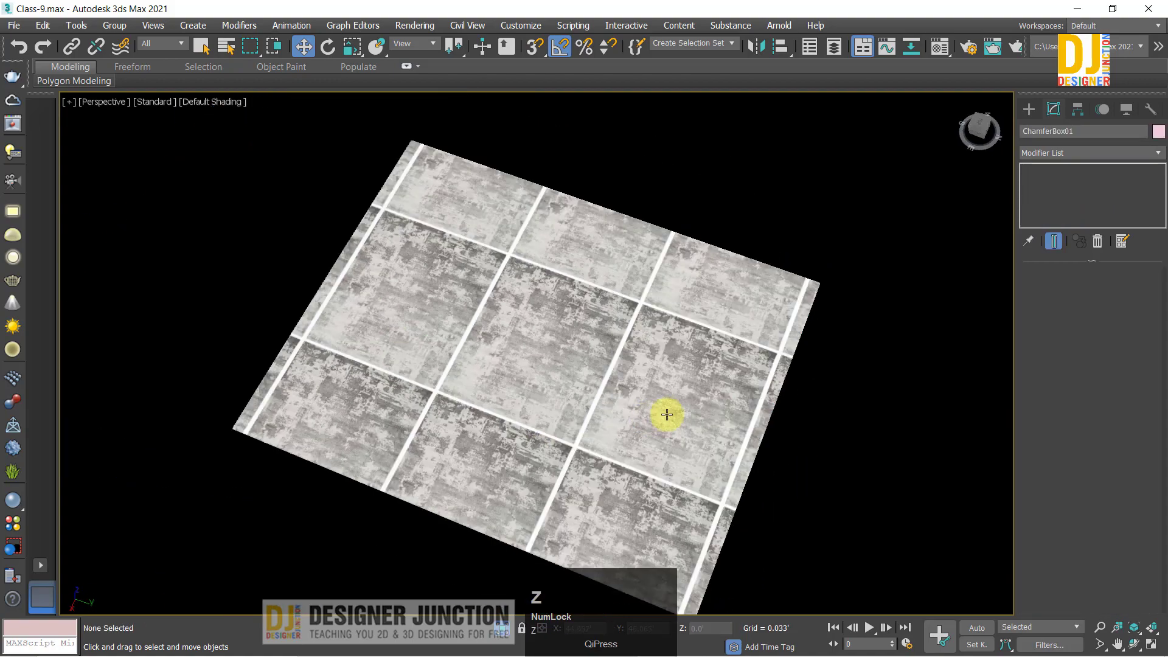
{"action": "middle_click_drag", "start_coordinate": [665, 412], "coordinate": [754, 359], "text": "alt"}
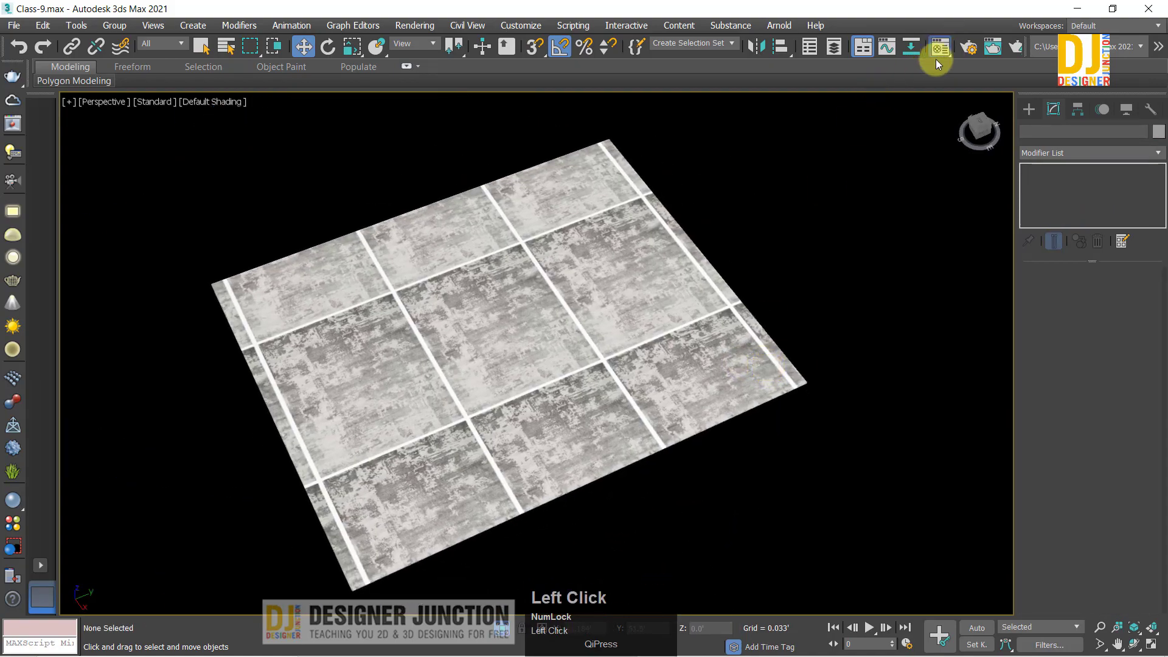
Step: Open the Material Editor and delete the UVW Map modifier from the rug's modifier stack
{"action": "key", "text": "m"}
{"action": "left_click", "coordinate": [508, 329]}
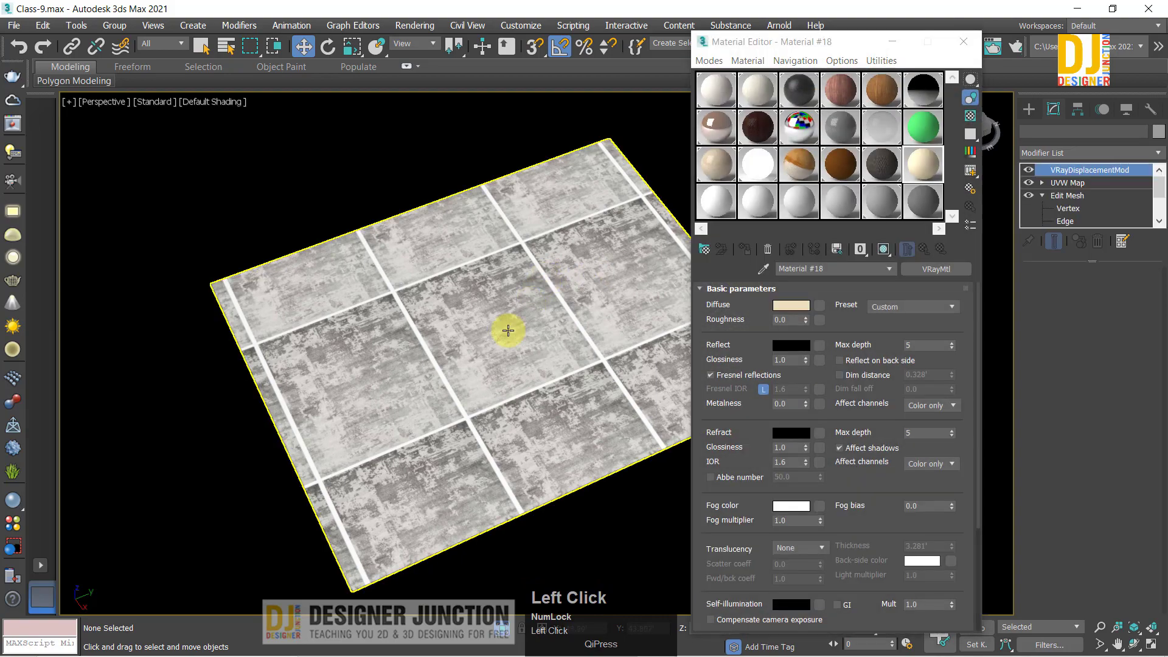
{"action": "middle_click_drag", "start_coordinate": [491, 303], "coordinate": [1129, 177], "text": "alt"}
{"action": "left_click", "coordinate": [1074, 183]}
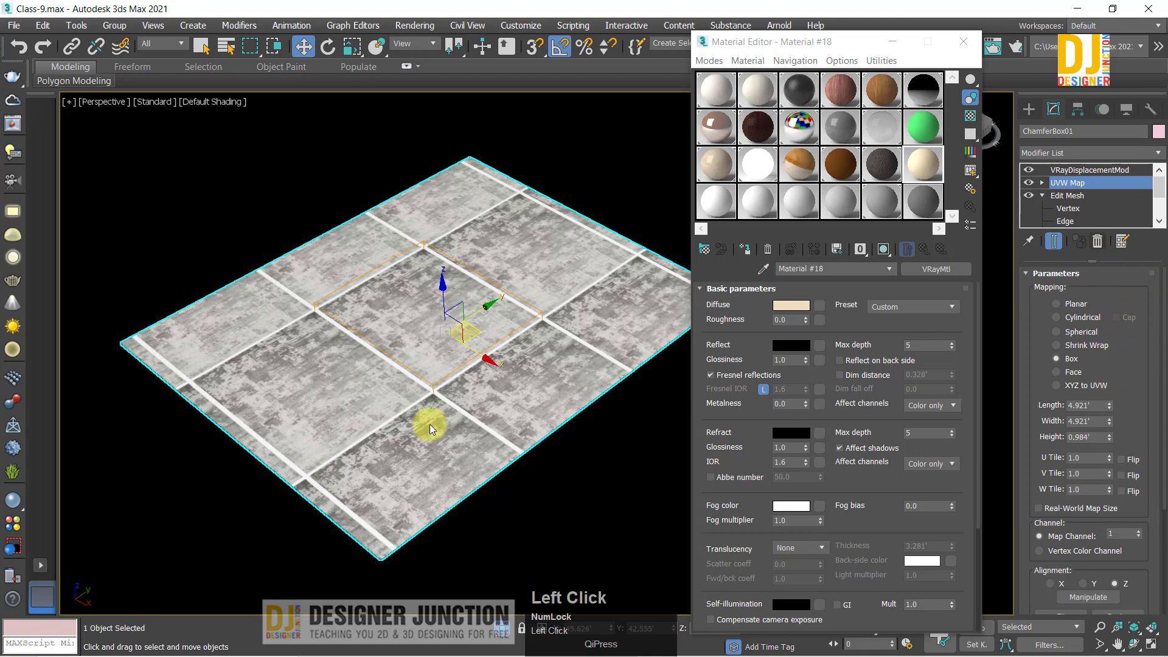
{"action": "left_click", "coordinate": [1097, 242]}
{"action": "left_click", "coordinate": [582, 167]}
{"action": "middle_click_drag", "start_coordinate": [582, 167], "coordinate": [718, 263], "text": "alt"}
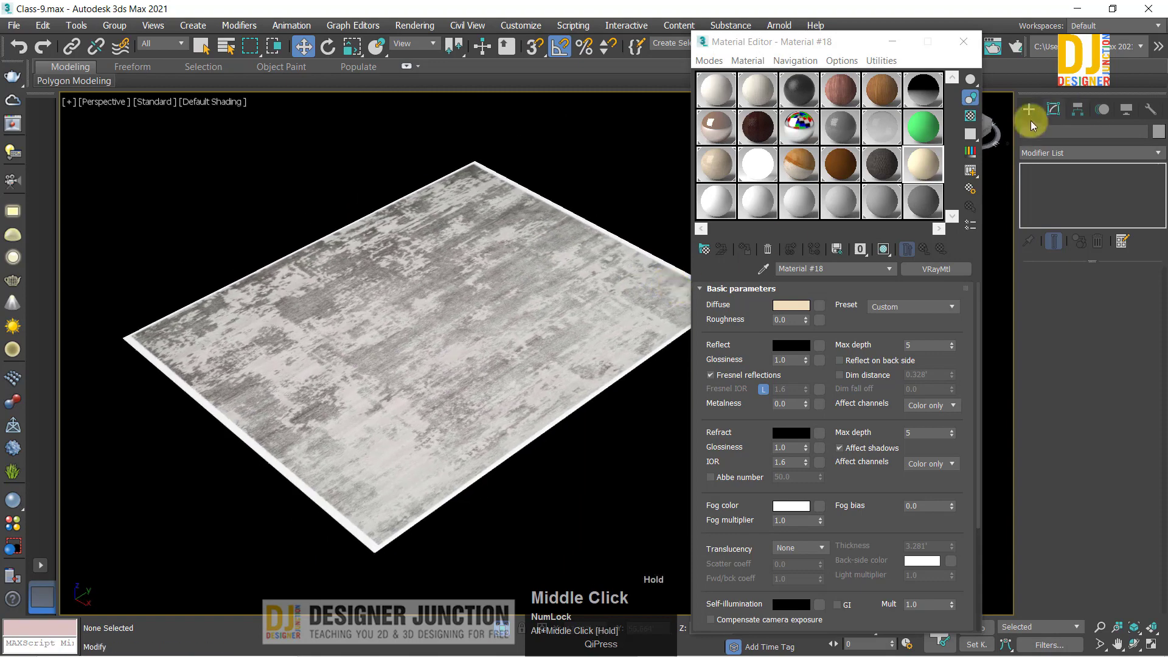
Step: Pick the rug's carpet material into the active sample slot that holds the cream Material #18
{"action": "left_click", "coordinate": [760, 288]}
{"action": "left_click", "coordinate": [763, 268]}
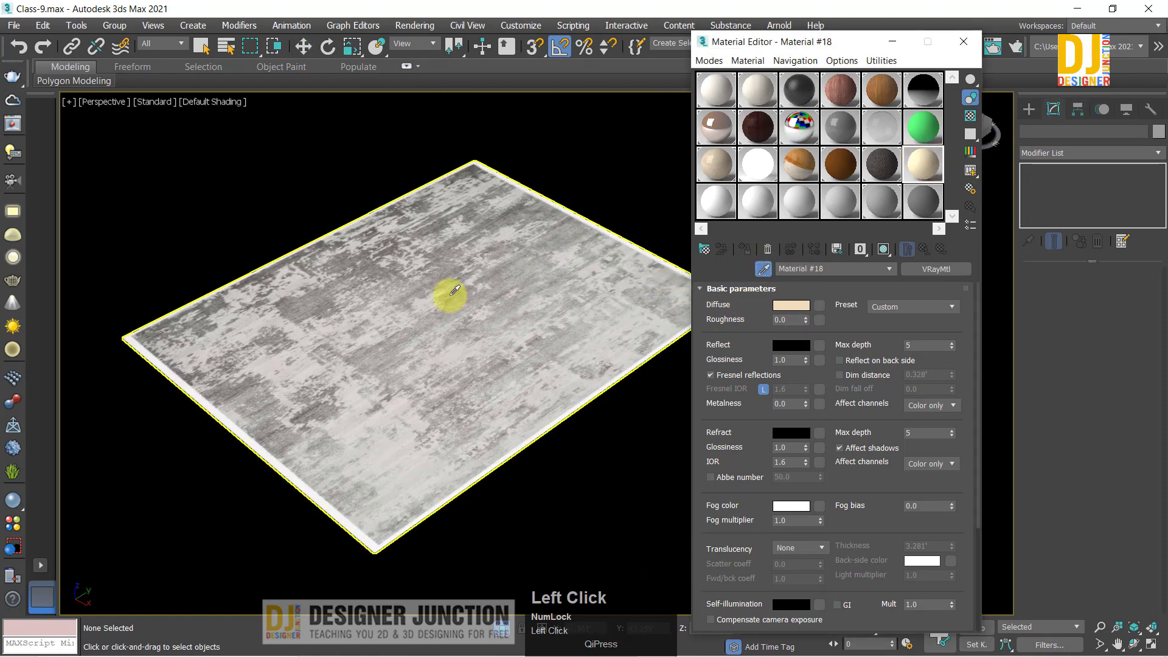
{"action": "left_click", "coordinate": [454, 290]}
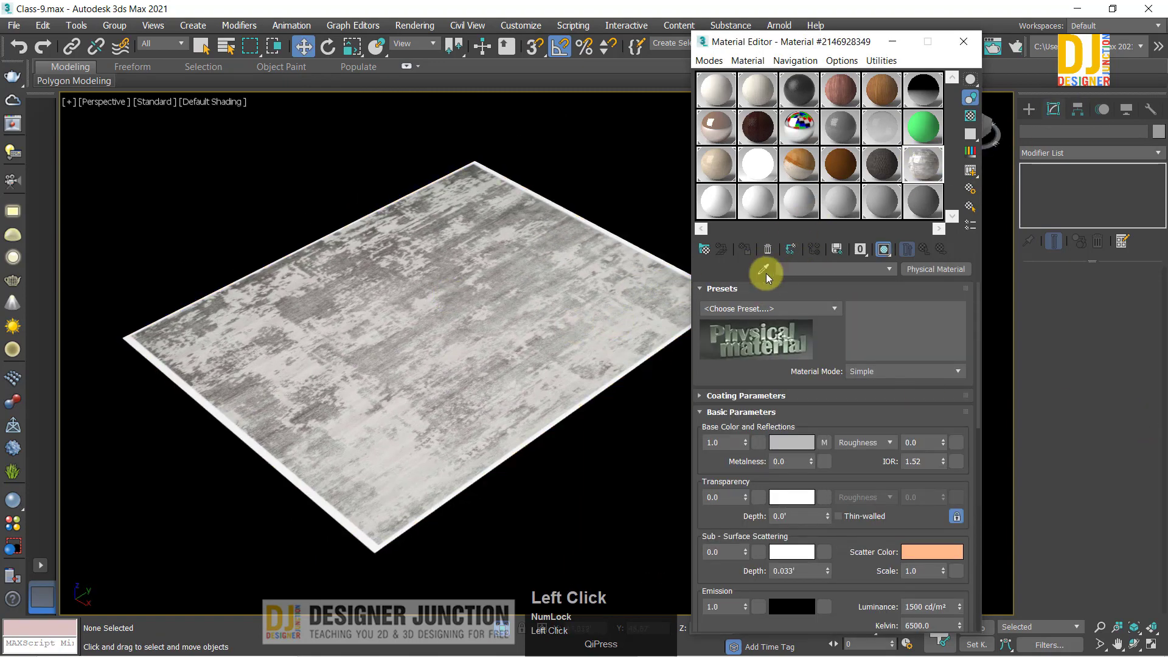
{"action": "left_click", "coordinate": [765, 269]}
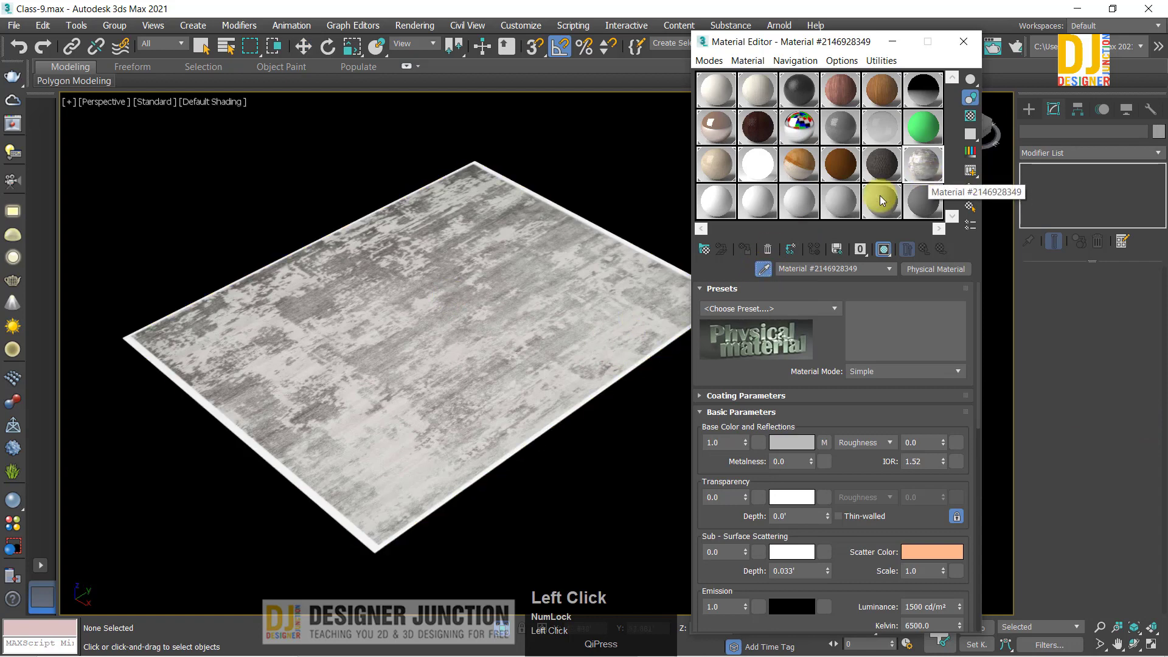
{"action": "left_click", "coordinate": [437, 300]}
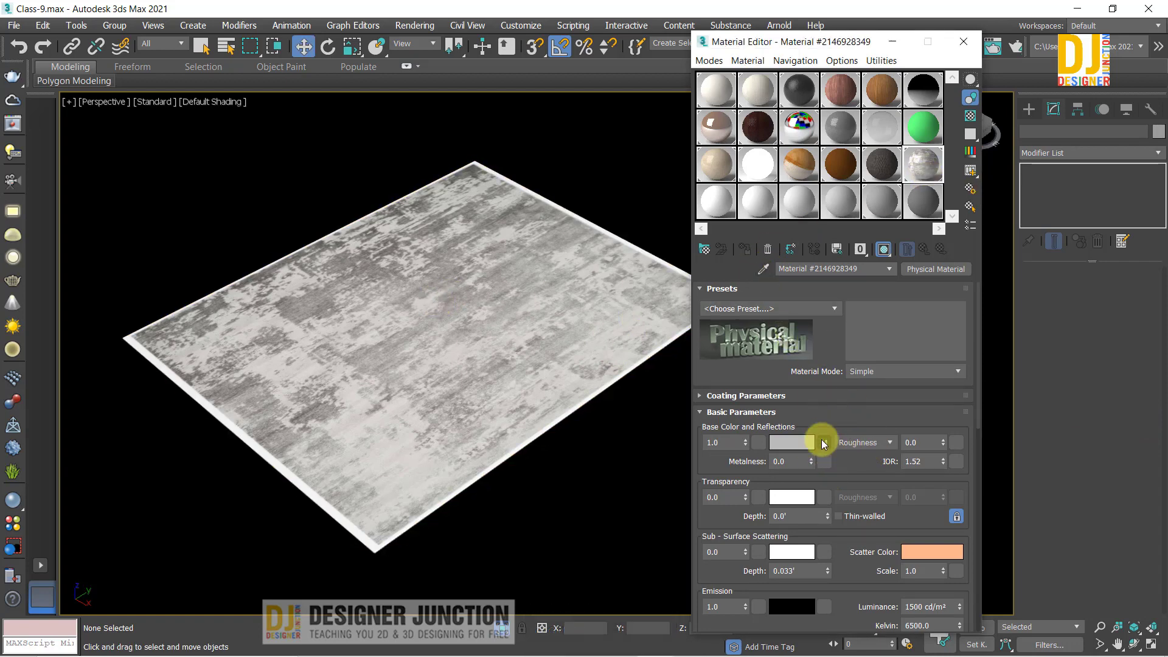
Step: Cut the base color map, convert the rug's Physical Material to VRayMtl, and paste the map as a copy into Diffuse
{"action": "right_click", "coordinate": [824, 443]}
{"action": "left_click", "coordinate": [851, 453]}
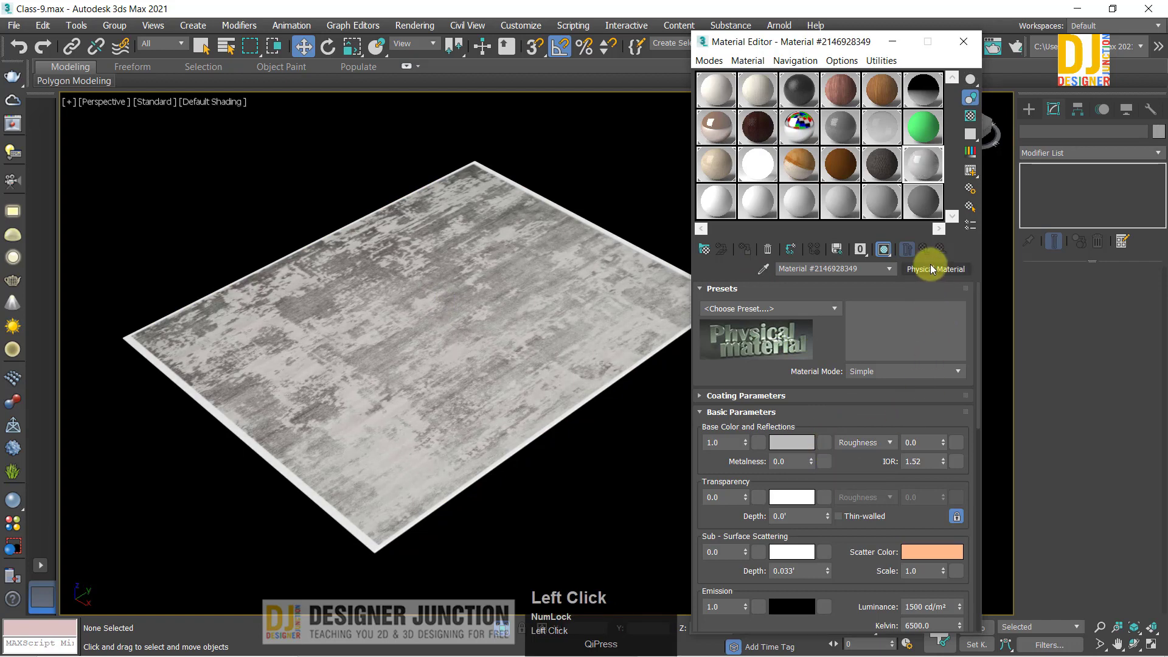
{"action": "left_click", "coordinate": [954, 269]}
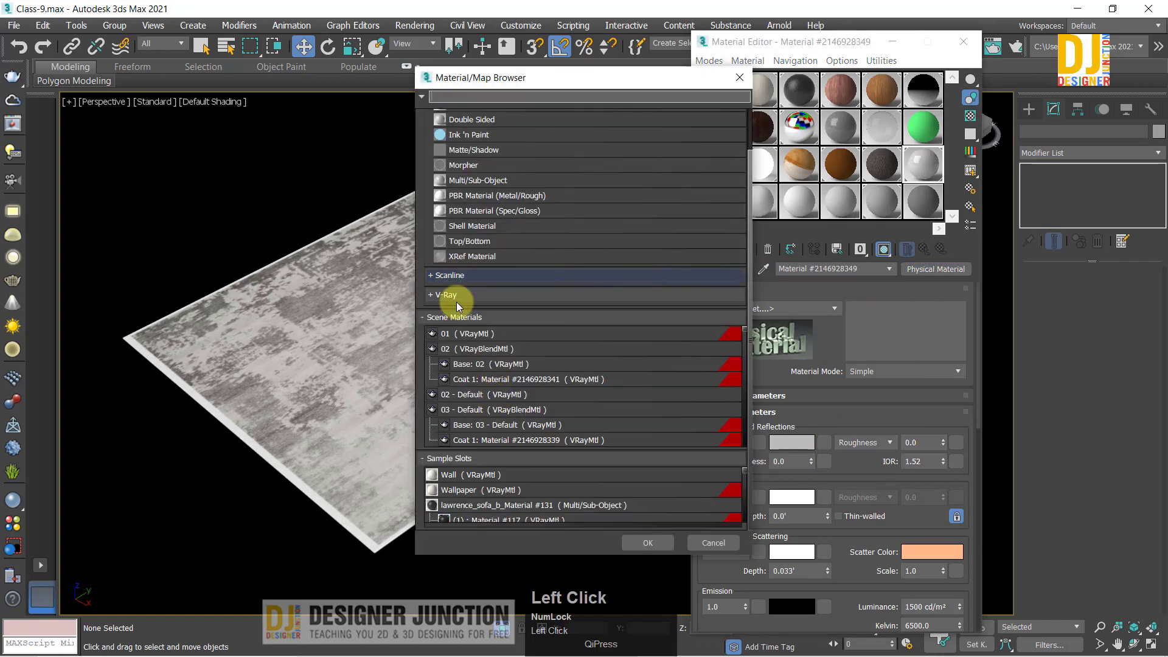
{"action": "left_click", "coordinate": [451, 295]}
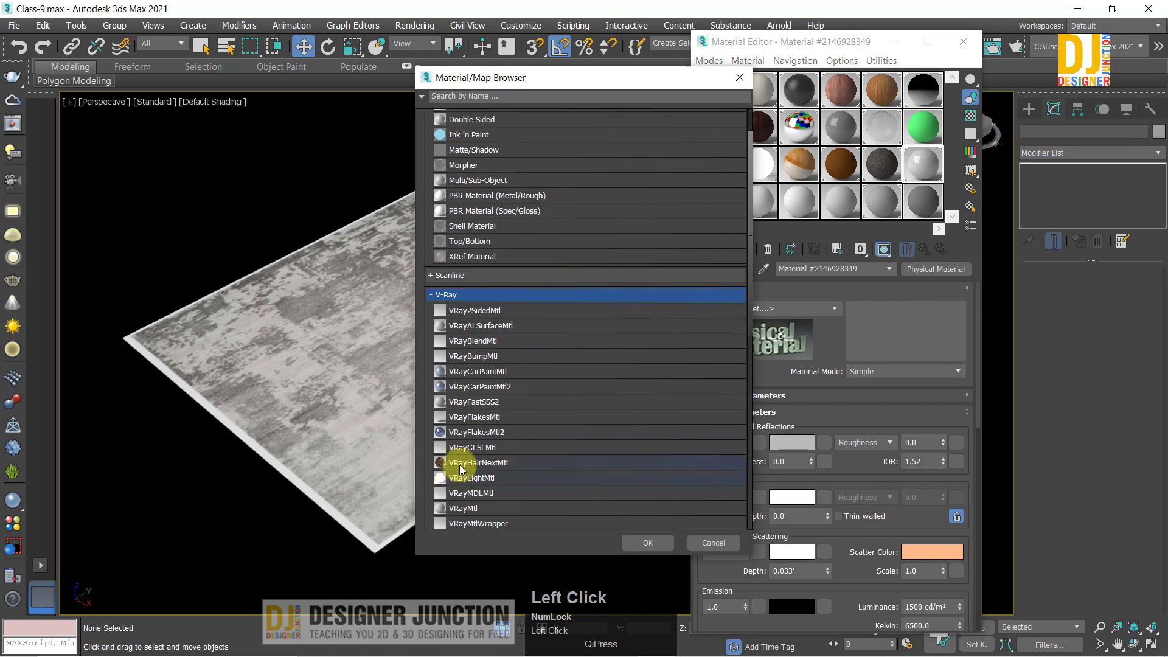
{"action": "double_click", "coordinate": [463, 507]}
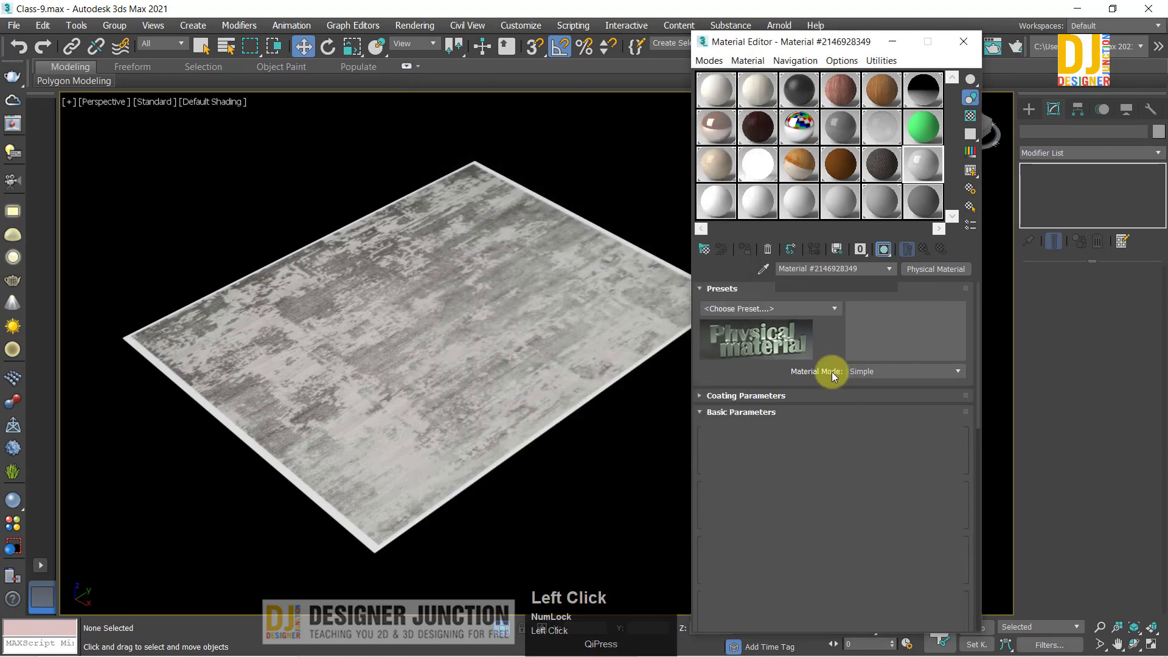
{"action": "right_click", "coordinate": [820, 306]}
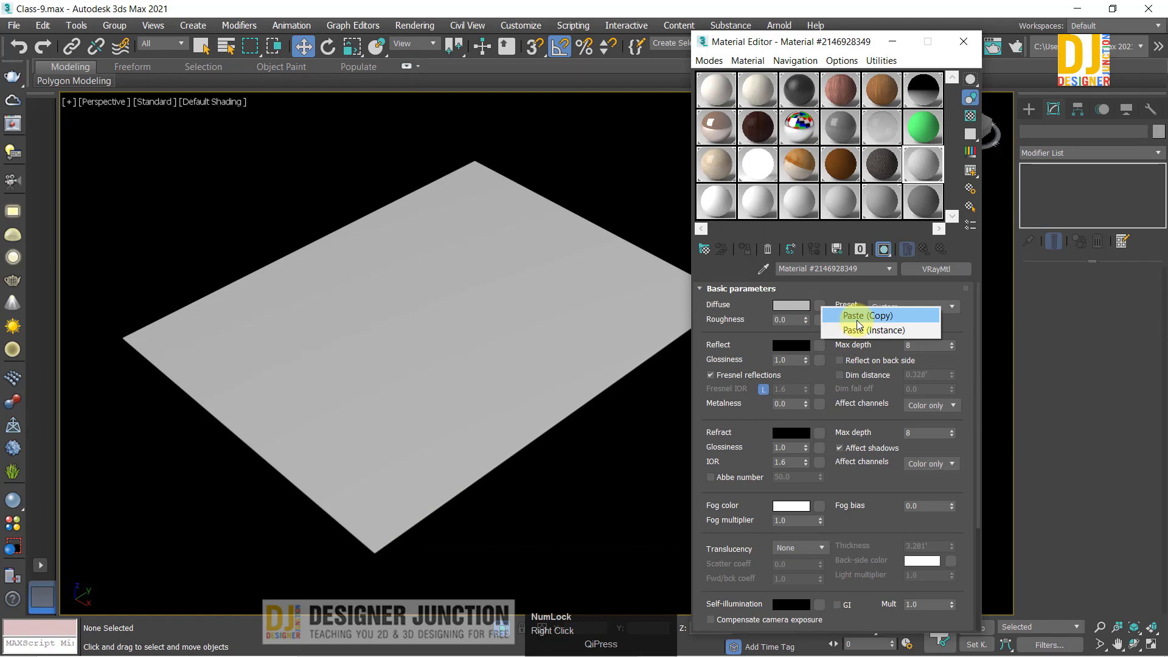
{"action": "left_click", "coordinate": [860, 318]}
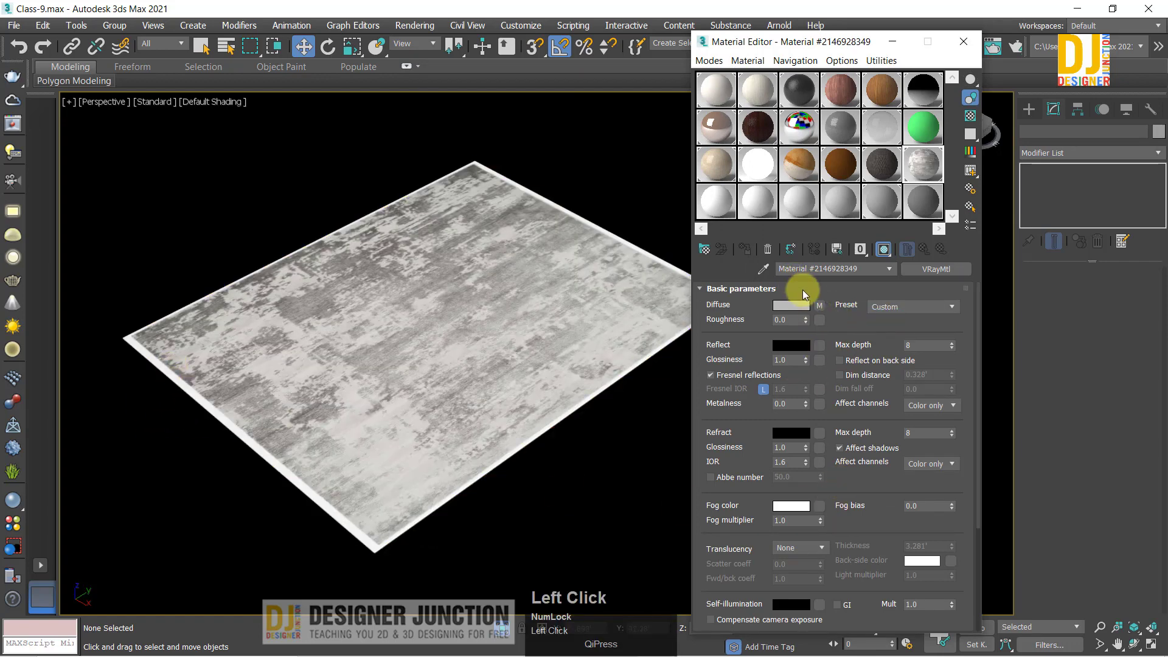
Step: Open the bitmap settings of the rug material's Diffuse map
{"action": "left_click", "coordinate": [820, 305]}
{"action": "middle_click", "coordinate": [466, 321], "text": "alt"}
{"action": "mouse_move", "coordinate": [466, 321]}
{"action": "middle_mouse_down", "text": "alt"}
{"action": "mouse_move", "coordinate": [456, 368]}
{"action": "mouse_move", "coordinate": [477, 316]}
{"action": "middle_mouse_up", "text": "alt"}
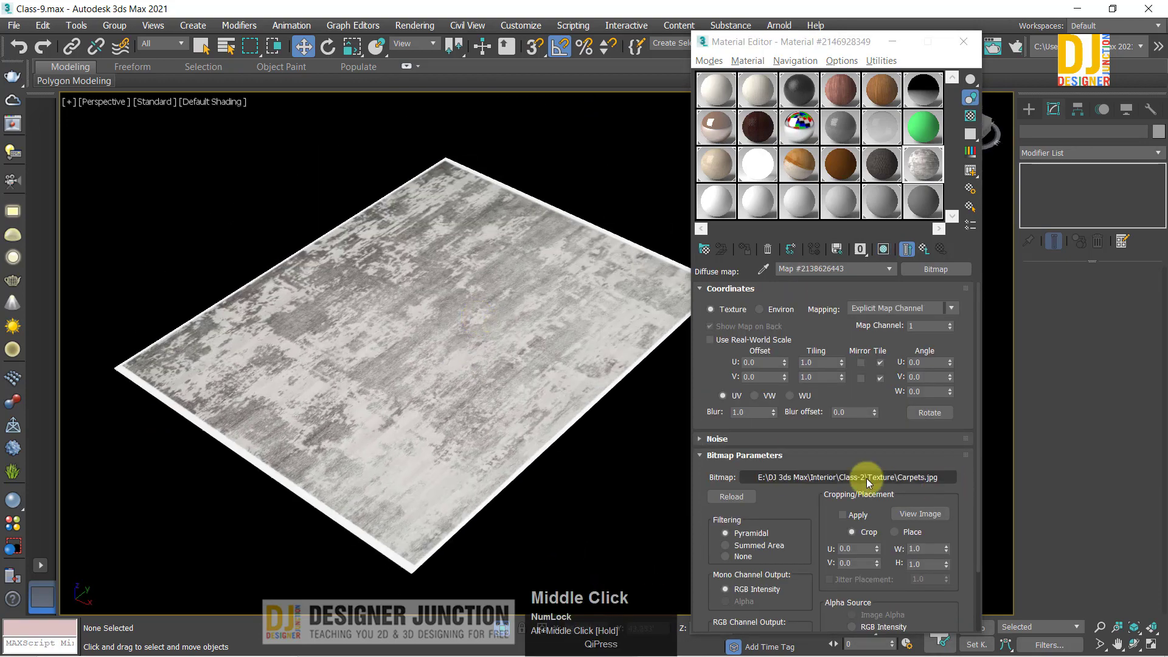
Step: Try Carpet-2 as the rug's diffuse bitmap and undo the image swap
{"action": "left_click", "coordinate": [809, 479]}
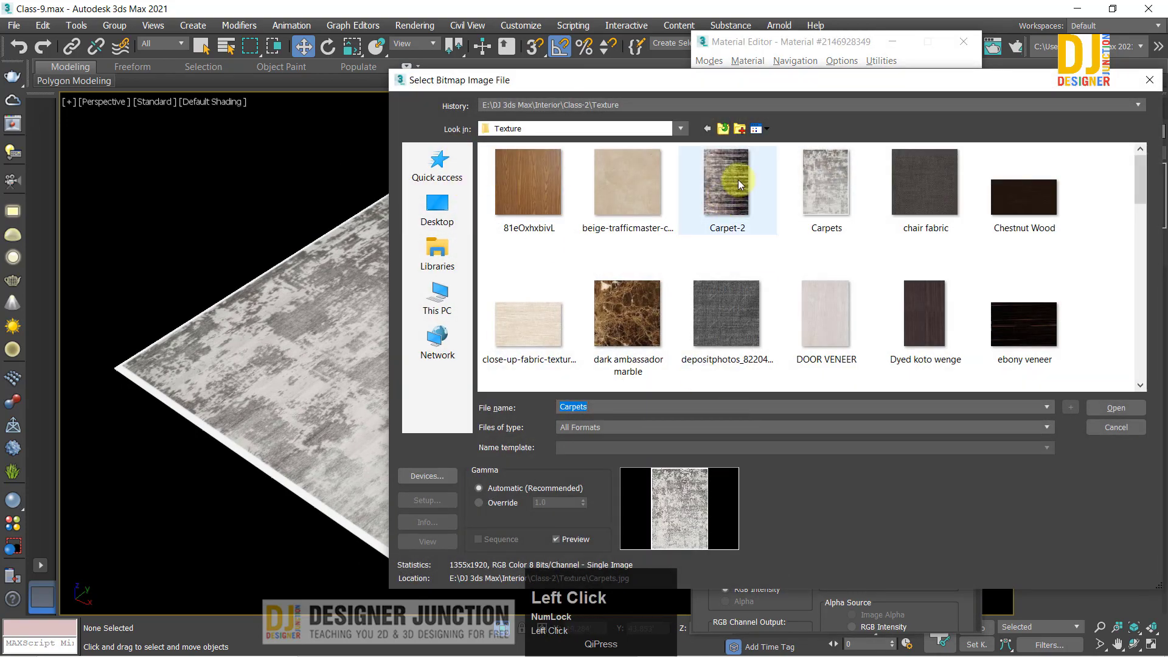
{"action": "double_click", "coordinate": [739, 180]}
{"action": "mouse_move", "coordinate": [590, 248]}
{"action": "middle_mouse_down", "text": "alt"}
{"action": "mouse_move", "coordinate": [558, 345]}
{"action": "mouse_move", "coordinate": [551, 252]}
{"action": "mouse_move", "coordinate": [577, 267]}
{"action": "middle_mouse_up", "text": "alt"}
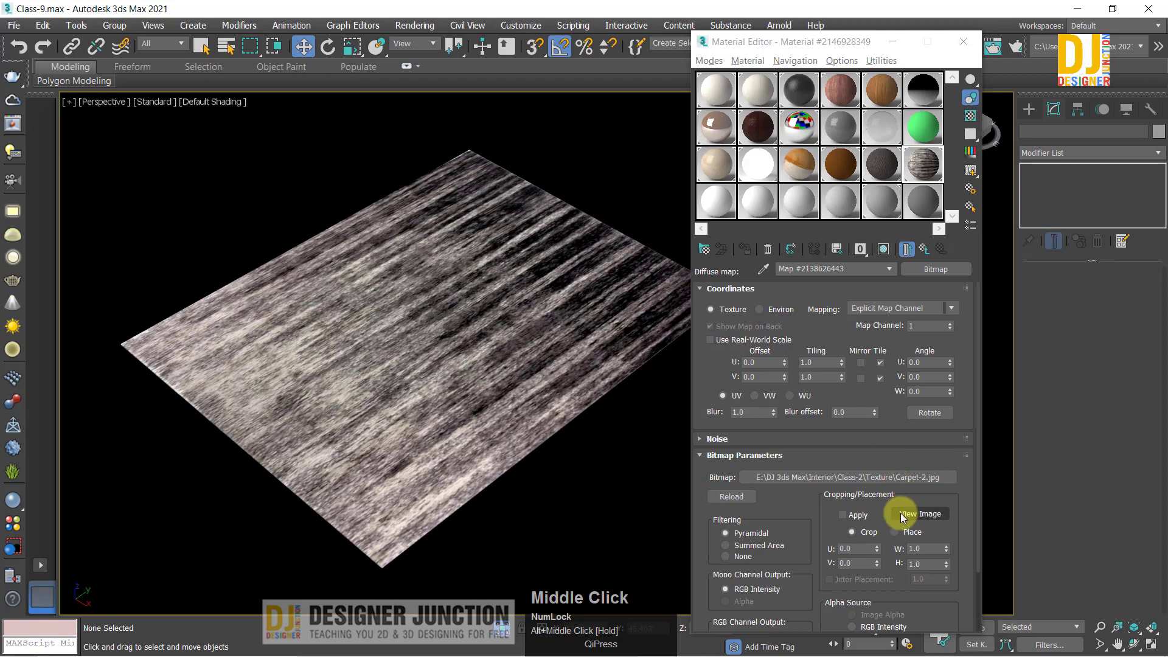
{"action": "key", "text": "ctrl+z"}
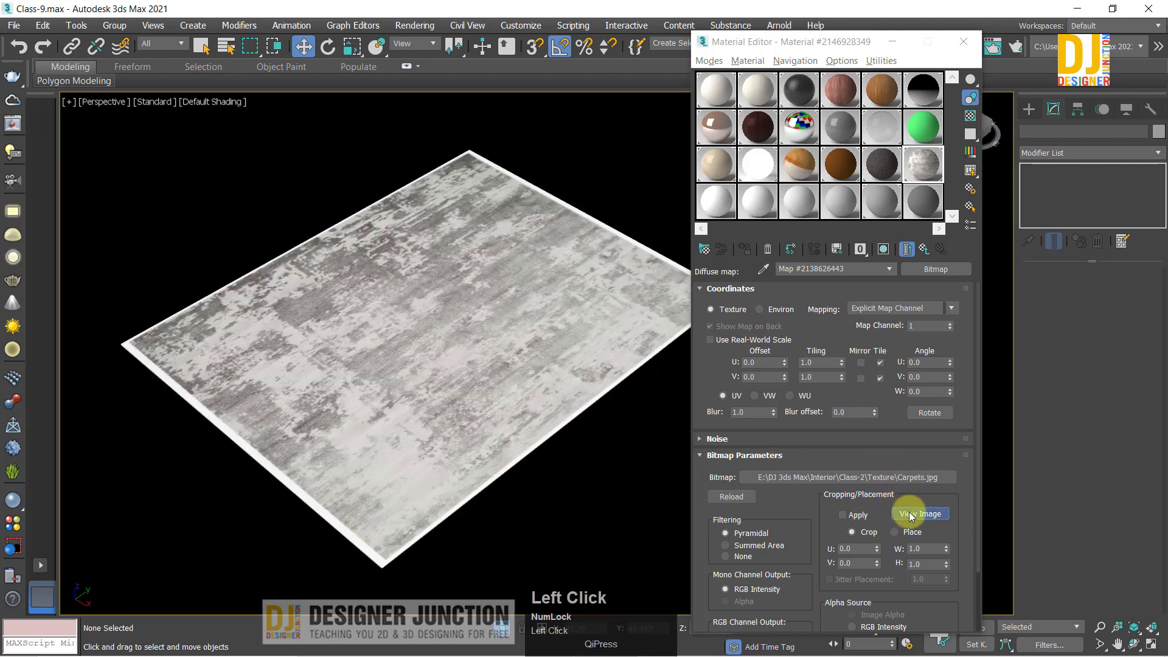
Step: Crop the white border off the Carpets bitmap with U 0.018, V 0.01, W 0.962 and H 0.978, and apply the crop
{"action": "left_click", "coordinate": [911, 515]}
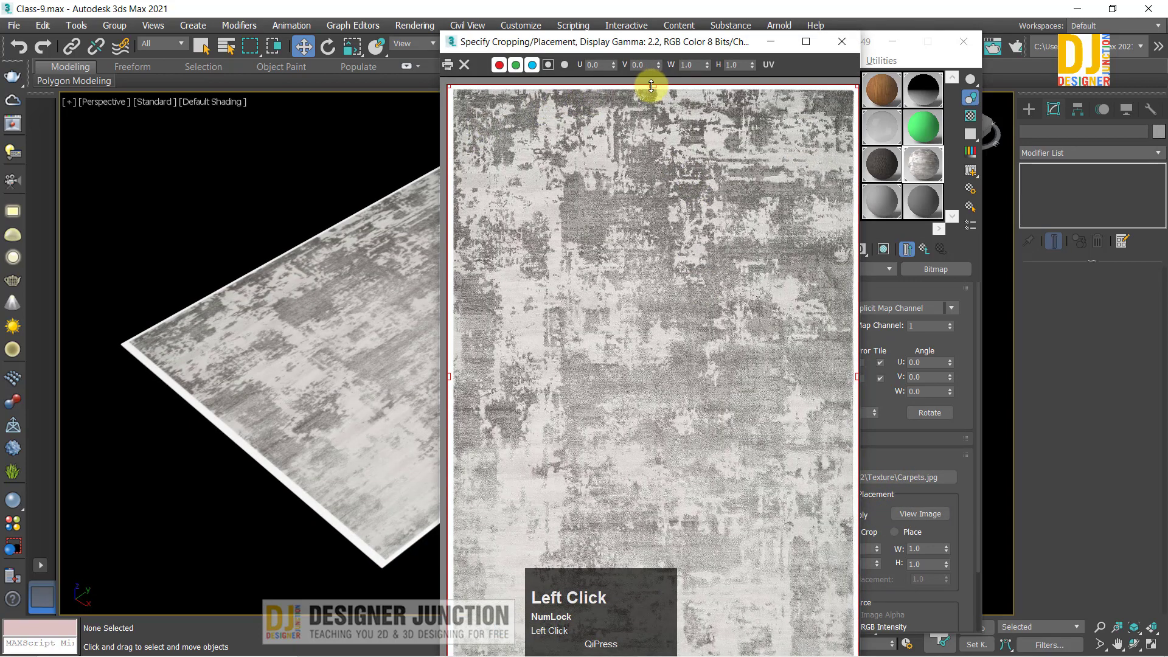
{"action": "left_click_drag", "start_coordinate": [639, 52], "coordinate": [706, 22]}
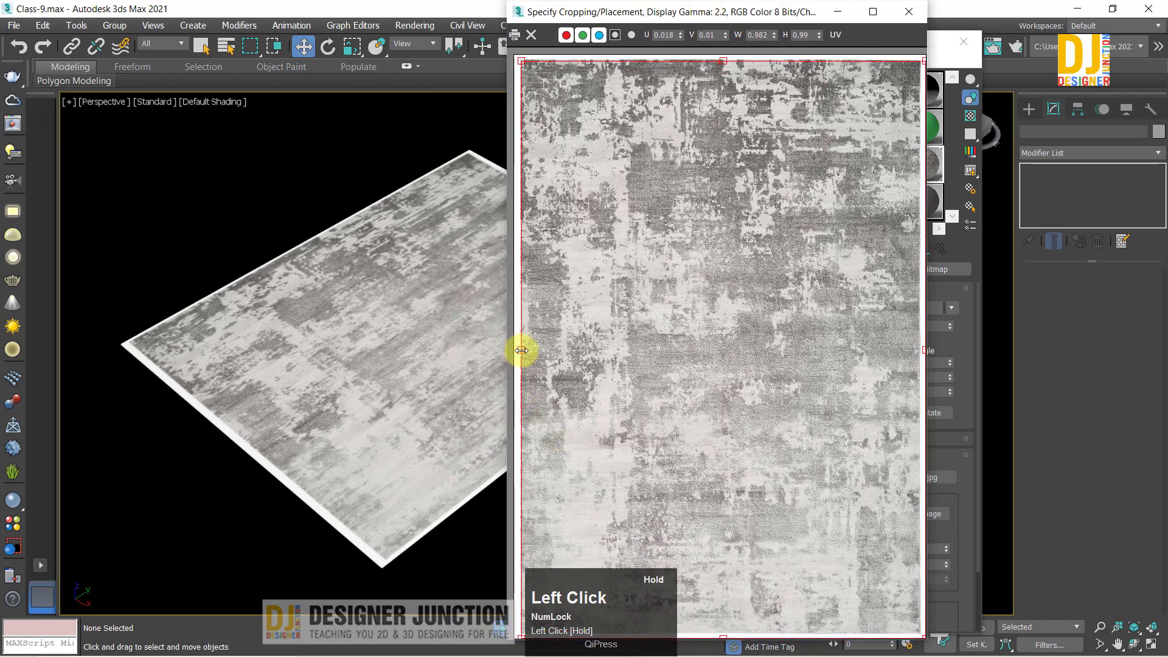
{"action": "left_click_drag", "start_coordinate": [923, 350], "coordinate": [916, 351]}
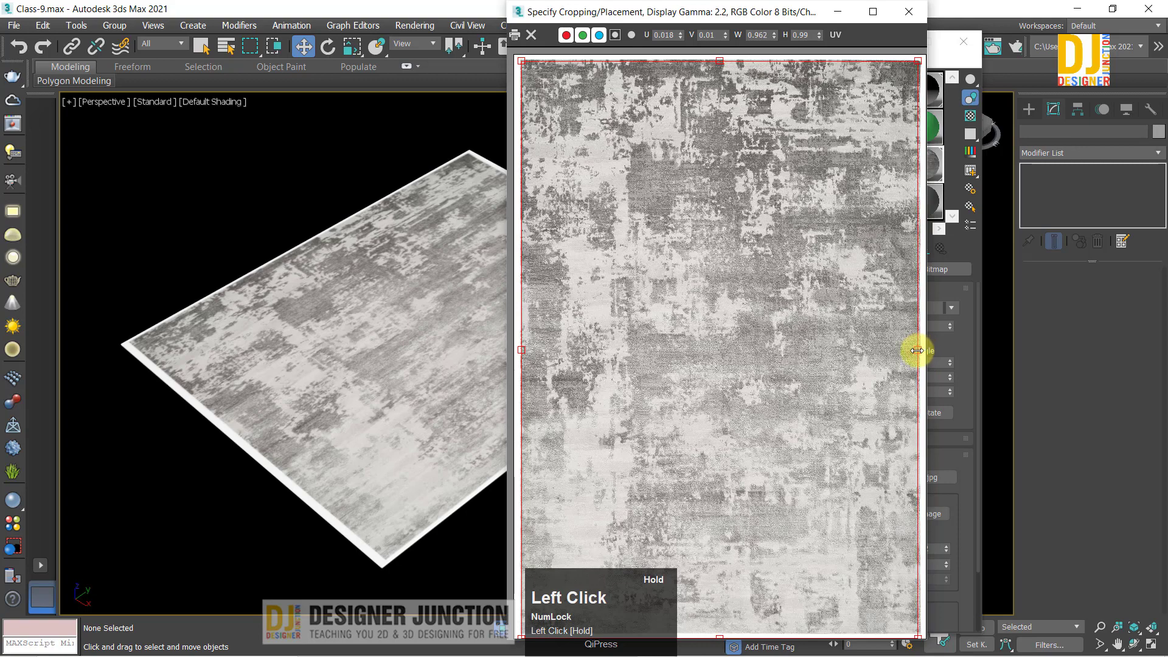
{"action": "double_click", "coordinate": [692, 17]}
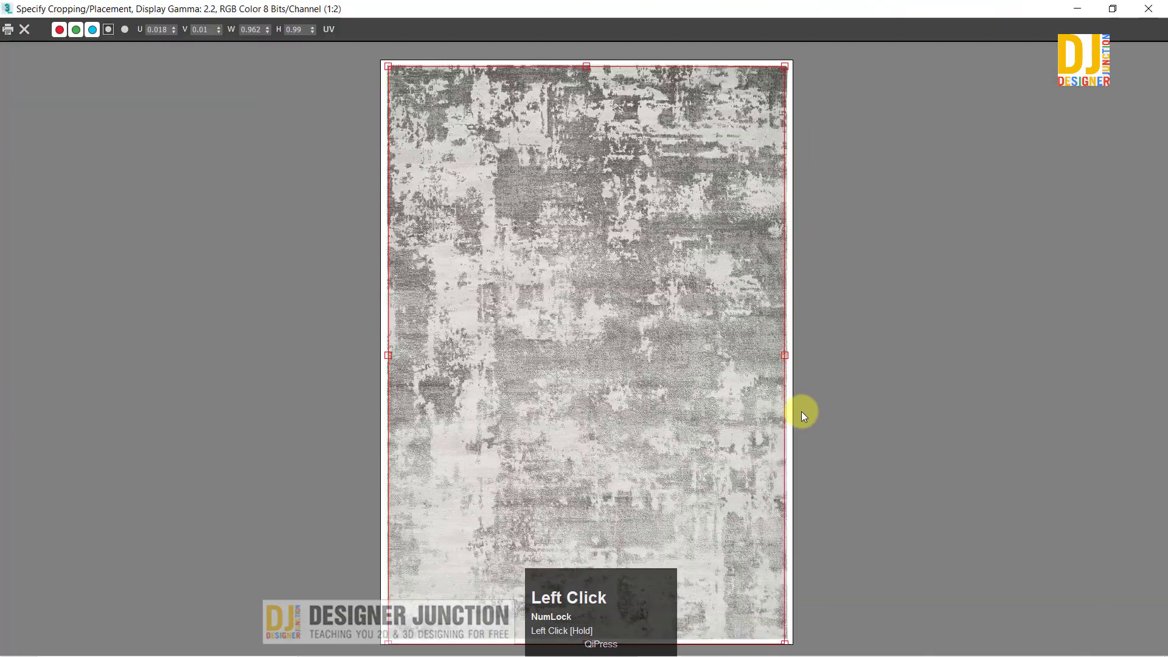
{"action": "left_click", "coordinate": [1114, 8]}
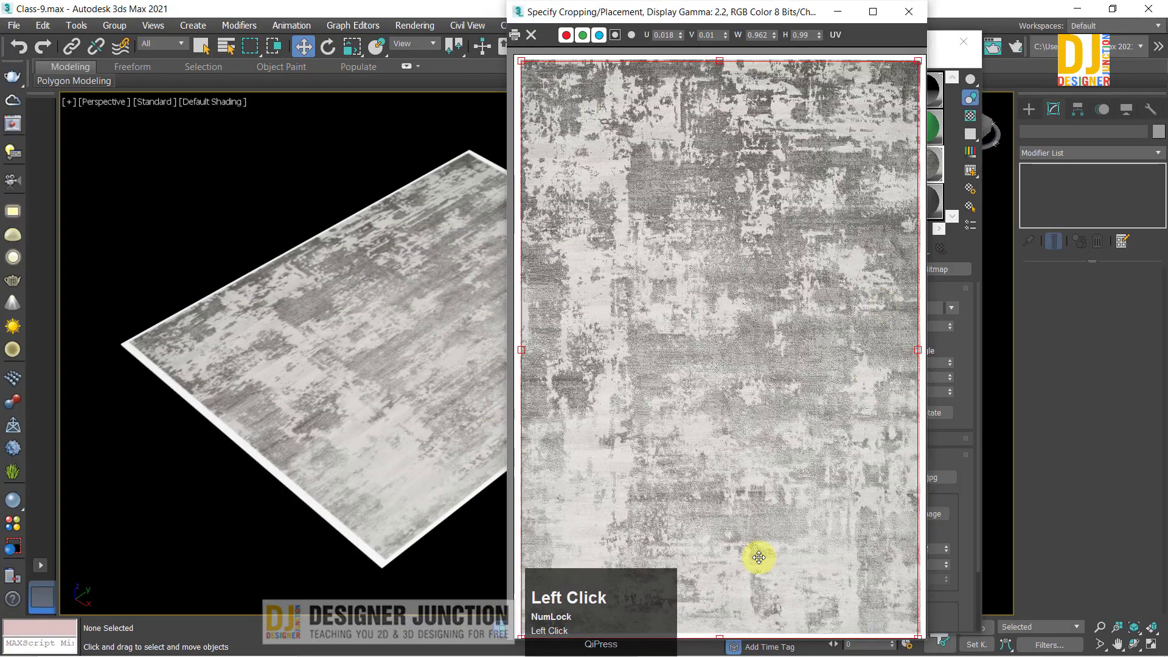
{"action": "mouse_move", "coordinate": [722, 640]}
{"action": "left_mouse_down"}
{"action": "mouse_move", "coordinate": [737, 629]}
{"action": "mouse_move", "coordinate": [735, 643]}
{"action": "mouse_move", "coordinate": [725, 638]}
{"action": "left_mouse_up"}
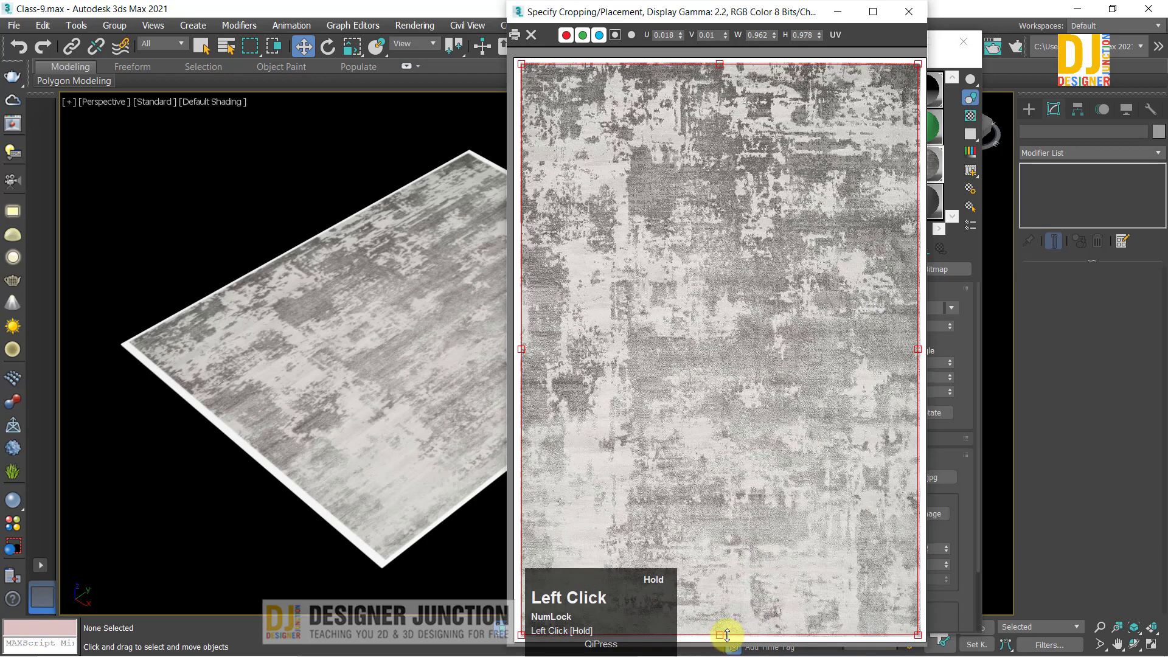
{"action": "left_click", "coordinate": [908, 12]}
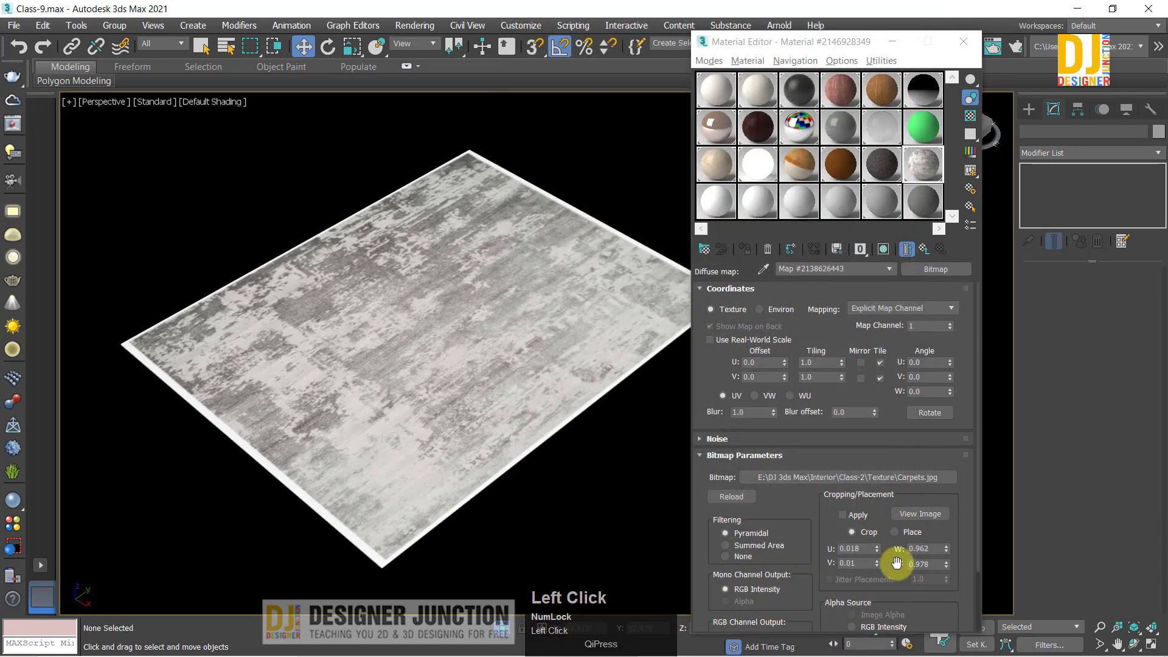
{"action": "left_click", "coordinate": [860, 519]}
{"action": "middle_click_drag", "start_coordinate": [553, 399], "coordinate": [505, 289], "text": "alt"}
{"action": "scroll", "coordinate": [493, 295], "scroll_direction": "up", "scroll_amount": 2, "text": "alt"}
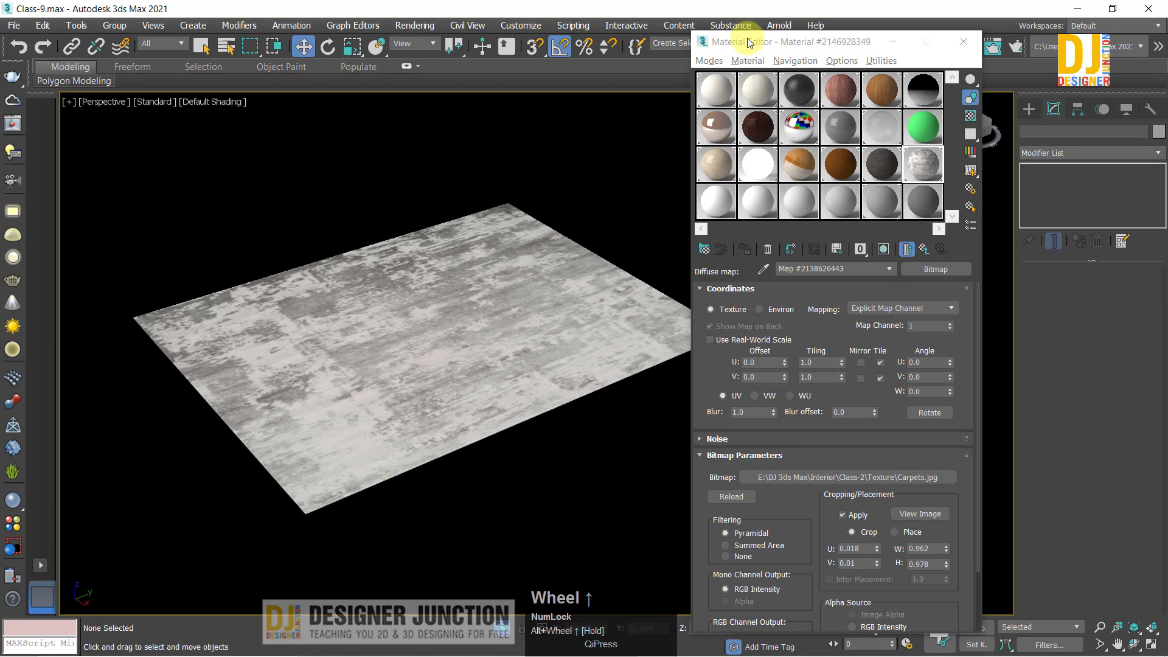
Step: Activate the Wall material slot, close the Material Editor and end the rug's isolation to bring back the whole bedroom
{"action": "left_click", "coordinate": [718, 90]}
{"action": "left_click", "coordinate": [963, 41]}
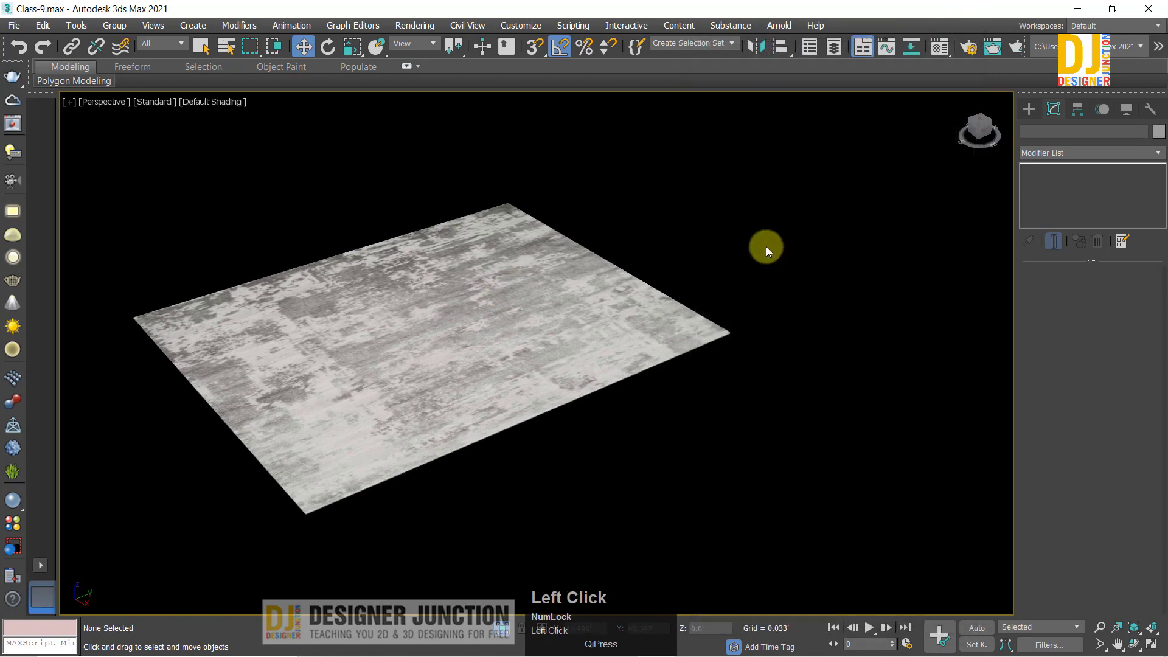
{"action": "middle_click_drag", "start_coordinate": [766, 250], "coordinate": [664, 477], "text": "alt"}
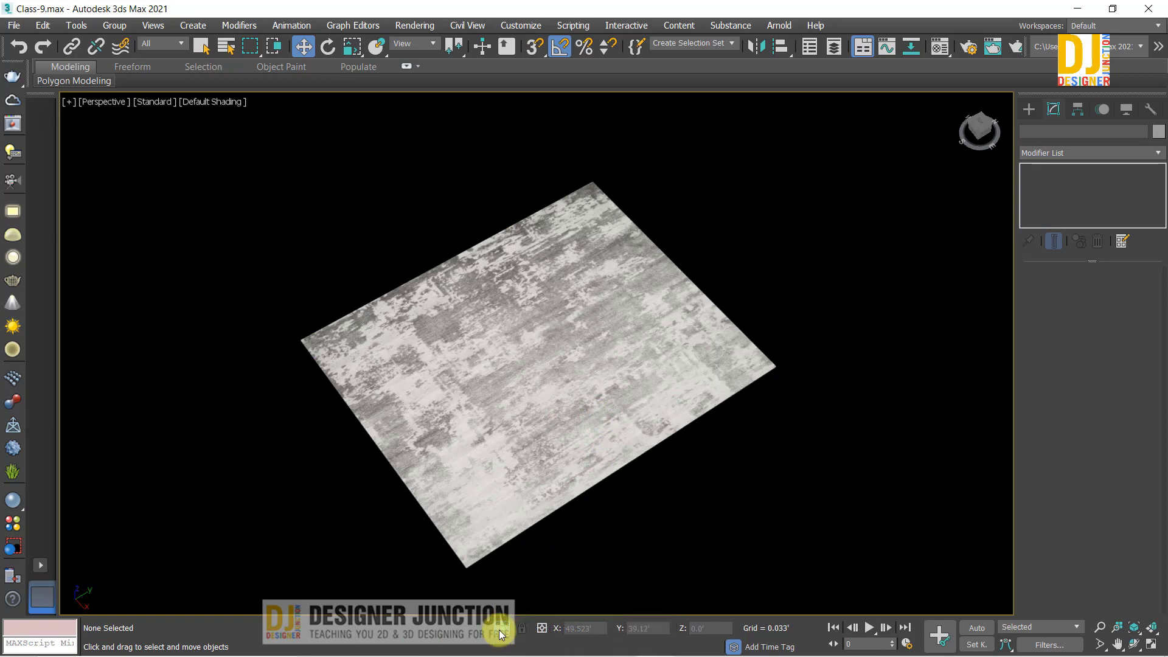
{"action": "left_click", "coordinate": [500, 633]}
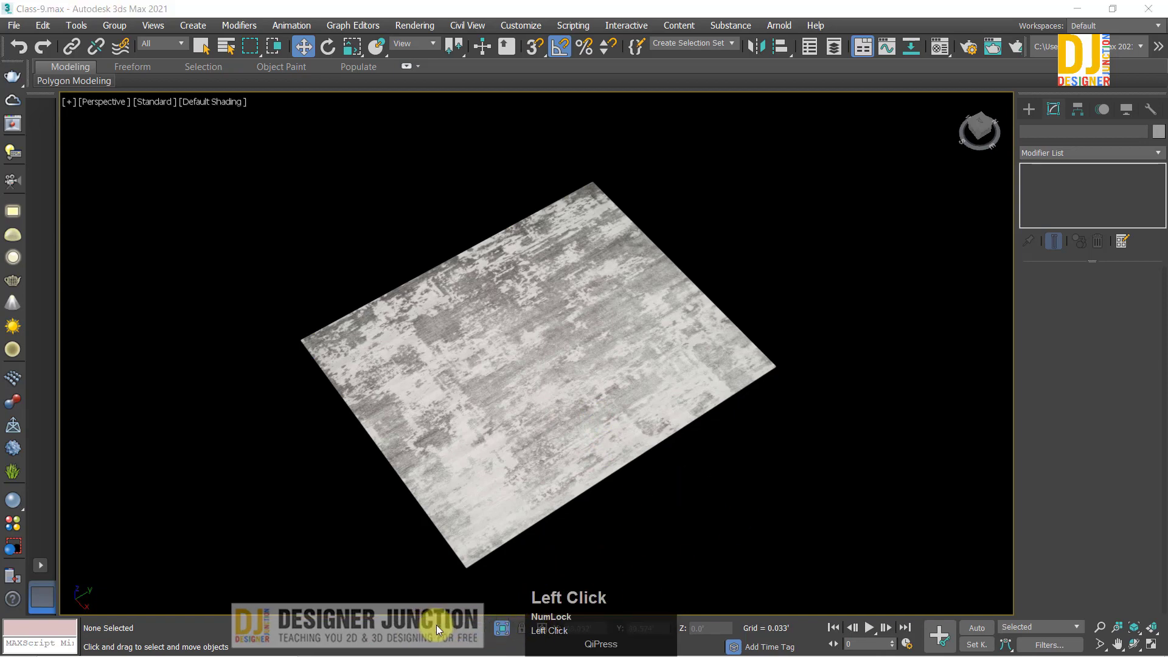
{"action": "left_click", "coordinate": [505, 630]}
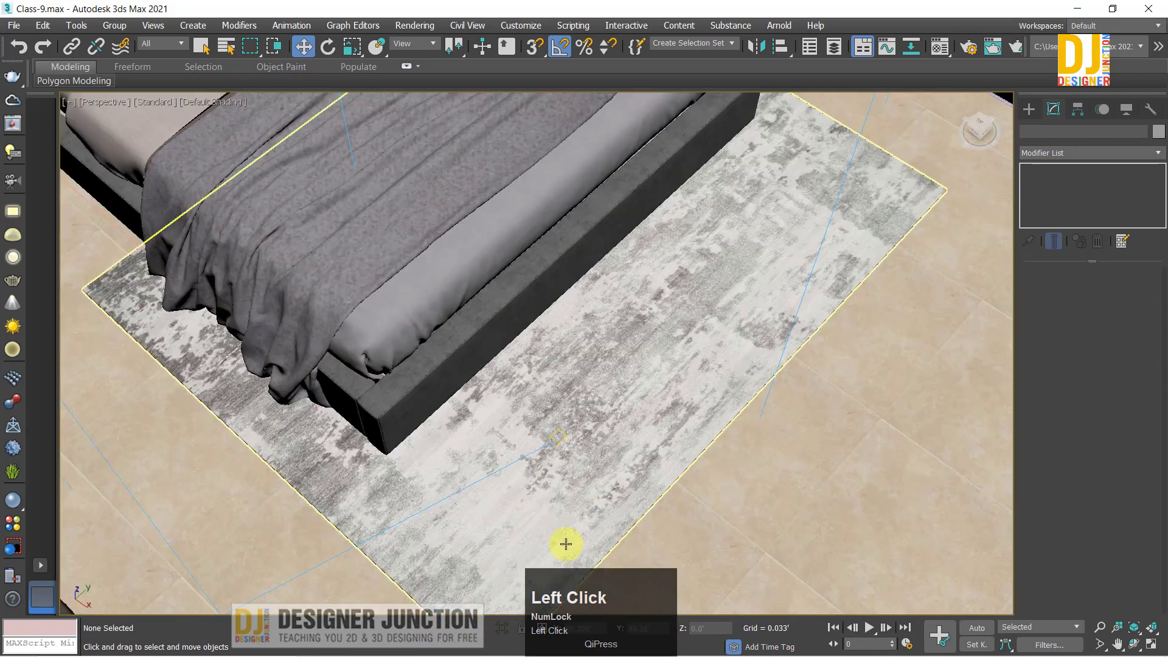
{"action": "left_click_drag", "start_coordinate": [458, 622], "coordinate": [464, 625]}
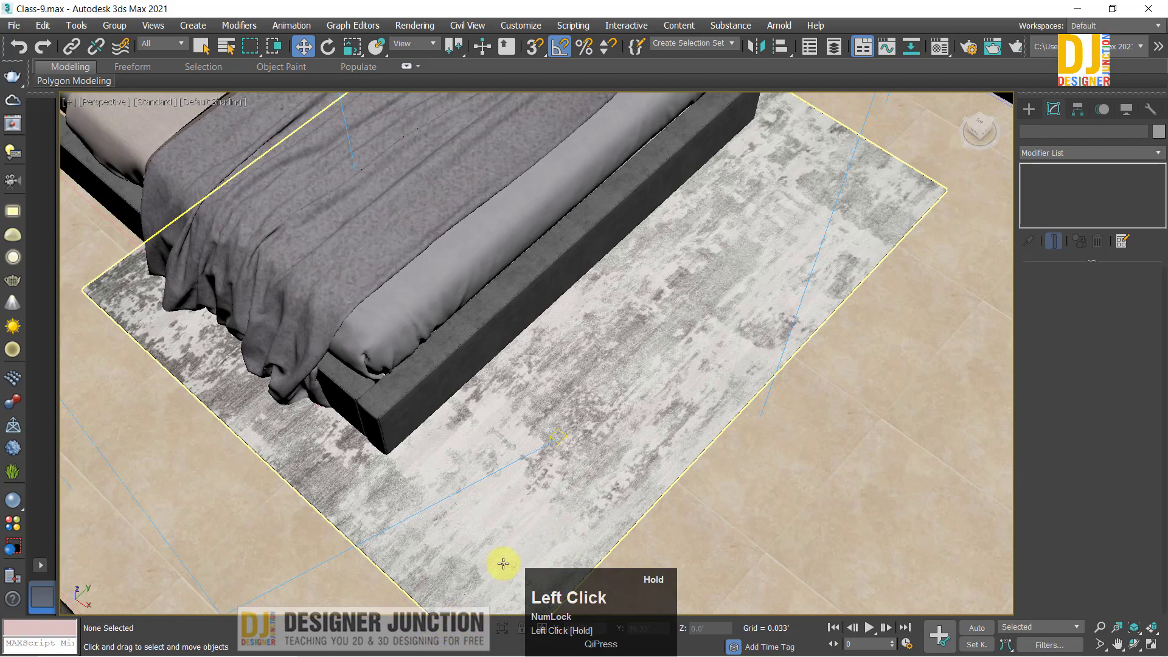
Step: Examine the textured rug beside the bed, the door and the wardrobe, and the window seat from several angles
{"action": "mouse_move", "coordinate": [594, 437]}
{"action": "middle_mouse_down", "text": "alt"}
{"action": "mouse_move", "coordinate": [626, 419]}
{"action": "mouse_move", "coordinate": [578, 433]}
{"action": "middle_mouse_up", "text": "alt"}
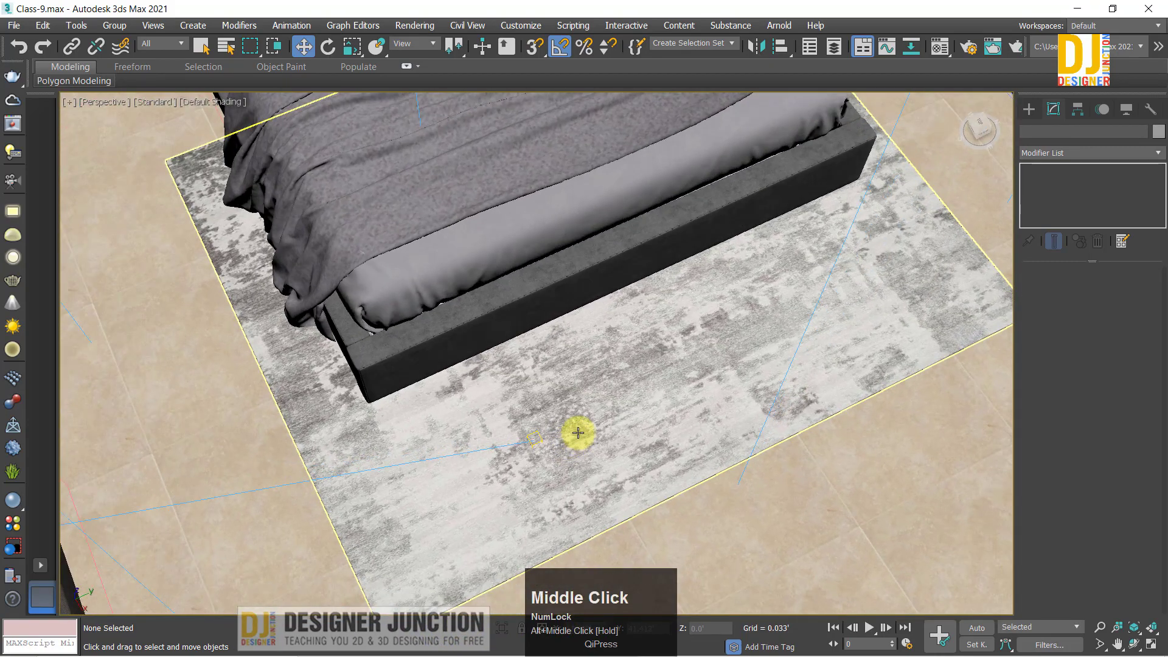
{"action": "middle_click_drag", "start_coordinate": [603, 362], "coordinate": [615, 389], "text": "alt"}
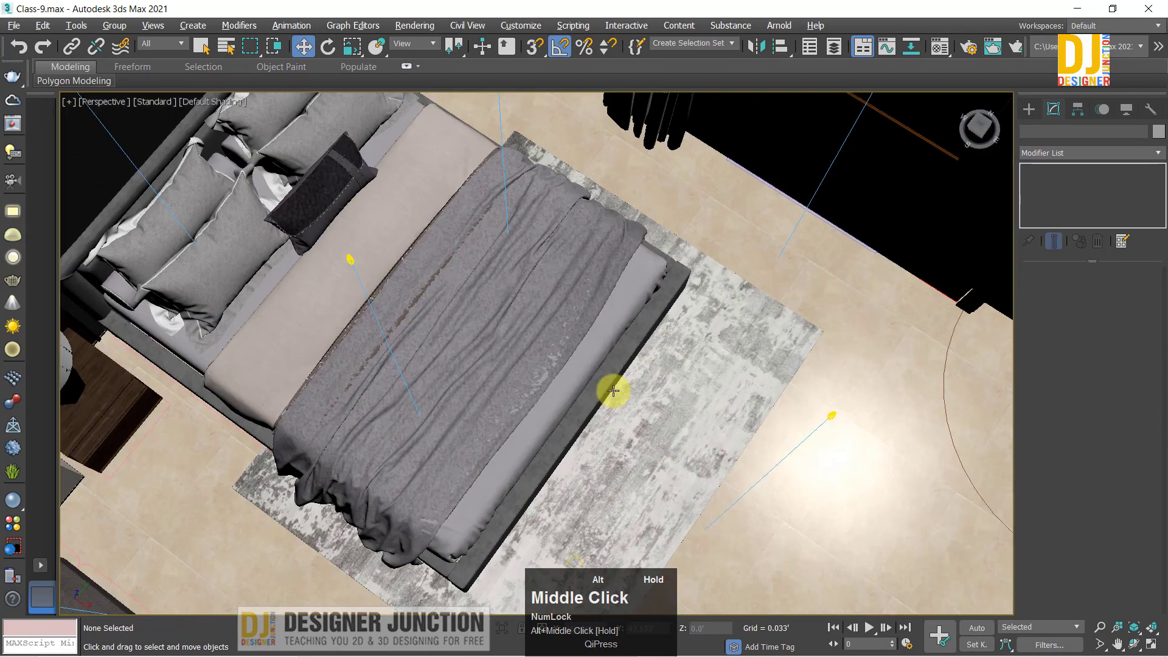
{"action": "scroll", "coordinate": [587, 336], "scroll_direction": "up", "scroll_amount": 3}
{"action": "middle_click_drag", "start_coordinate": [587, 336], "coordinate": [520, 320], "text": "alt"}
{"action": "scroll", "coordinate": [499, 339], "scroll_direction": "up", "scroll_amount": 3}
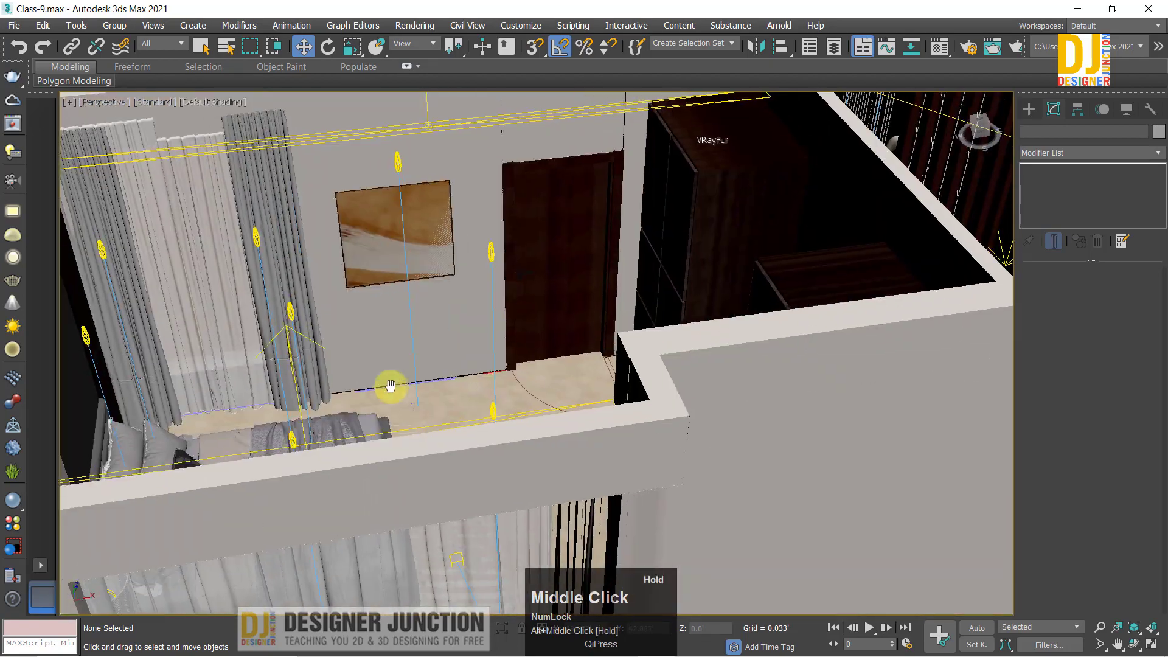
{"action": "mouse_move", "coordinate": [391, 385]}
{"action": "middle_mouse_down", "text": "alt"}
{"action": "mouse_move", "coordinate": [410, 300]}
{"action": "mouse_move", "coordinate": [644, 140]}
{"action": "mouse_move", "coordinate": [741, 152]}
{"action": "middle_mouse_up", "text": "alt"}
{"action": "scroll", "coordinate": [656, 155], "scroll_direction": "up", "scroll_amount": 4}
{"action": "middle_click_drag", "start_coordinate": [265, 182], "coordinate": [176, 188]}
{"action": "scroll", "coordinate": [511, 258], "scroll_direction": "down", "scroll_amount": 4}
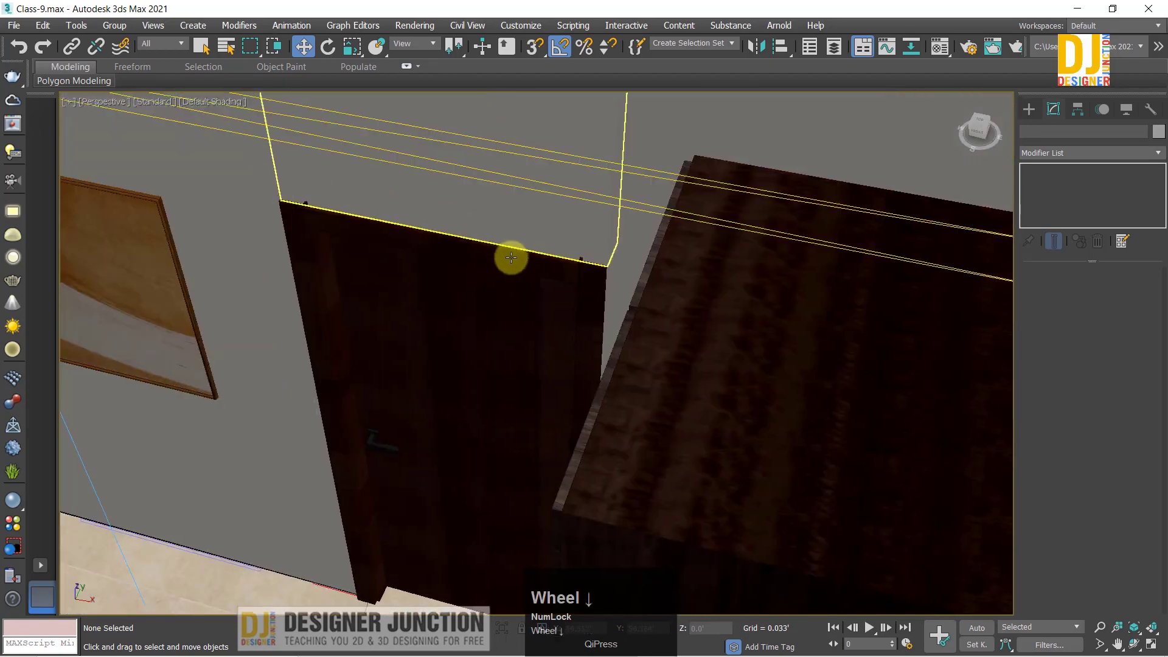
{"action": "mouse_move", "coordinate": [517, 258]}
{"action": "middle_mouse_down", "text": "alt"}
{"action": "mouse_move", "coordinate": [616, 261]}
{"action": "mouse_move", "coordinate": [498, 318]}
{"action": "mouse_move", "coordinate": [508, 327]}
{"action": "middle_mouse_up", "text": "alt"}
{"action": "middle_click_drag", "start_coordinate": [672, 350], "coordinate": [426, 390]}
{"action": "scroll", "coordinate": [505, 311], "scroll_direction": "down", "scroll_amount": 6}
{"action": "middle_click_drag", "start_coordinate": [426, 389], "coordinate": [860, 260]}
{"action": "scroll", "coordinate": [753, 383], "scroll_direction": "up", "scroll_amount": 5}
{"action": "scroll", "coordinate": [574, 334], "scroll_direction": "up", "scroll_amount": 5}
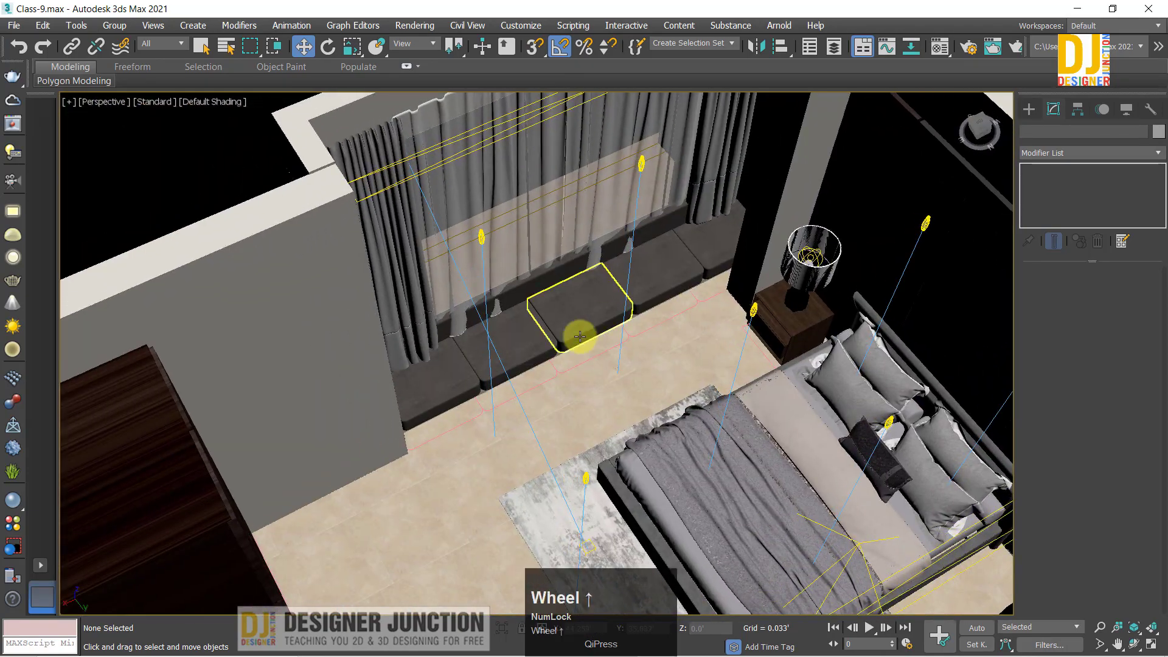
Step: Focus on the window curtains, open the Material Editor and activate the unused Material #19 VRayMtl slot
{"action": "middle_click_drag", "start_coordinate": [553, 313], "coordinate": [347, 320], "text": "alt"}
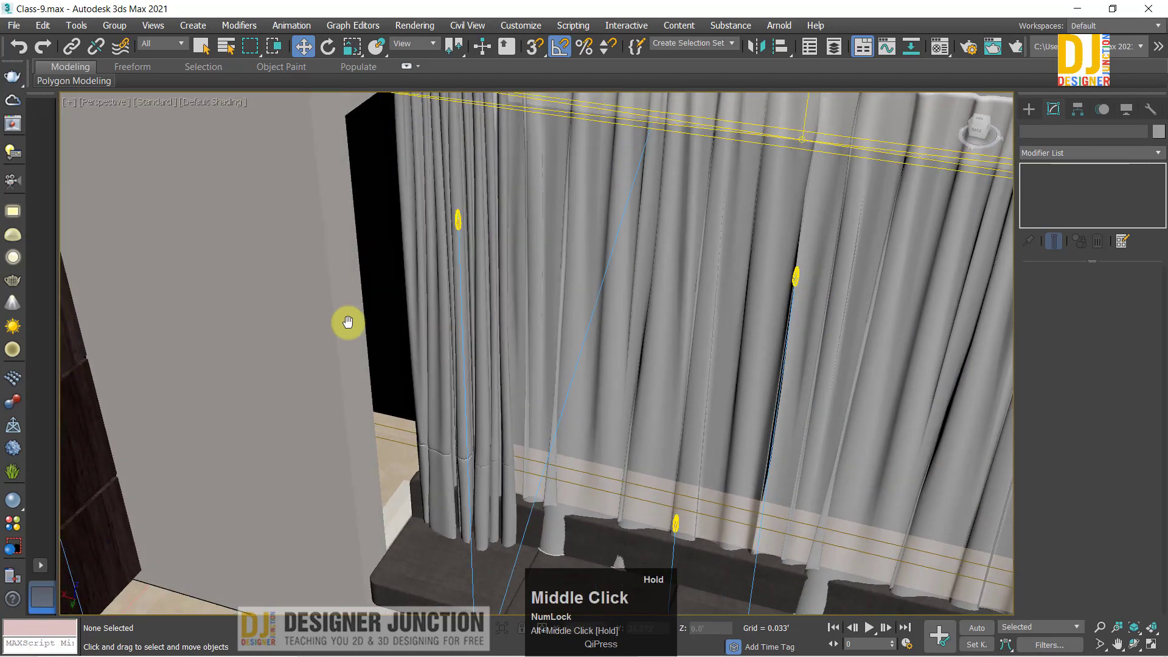
{"action": "scroll", "coordinate": [511, 337], "scroll_direction": "down", "scroll_amount": 4}
{"action": "middle_click_drag", "start_coordinate": [512, 336], "coordinate": [340, 311], "text": "alt"}
{"action": "scroll", "coordinate": [522, 323], "scroll_direction": "up", "scroll_amount": 3}
{"action": "scroll", "coordinate": [542, 323], "scroll_direction": "down", "scroll_amount": 4}
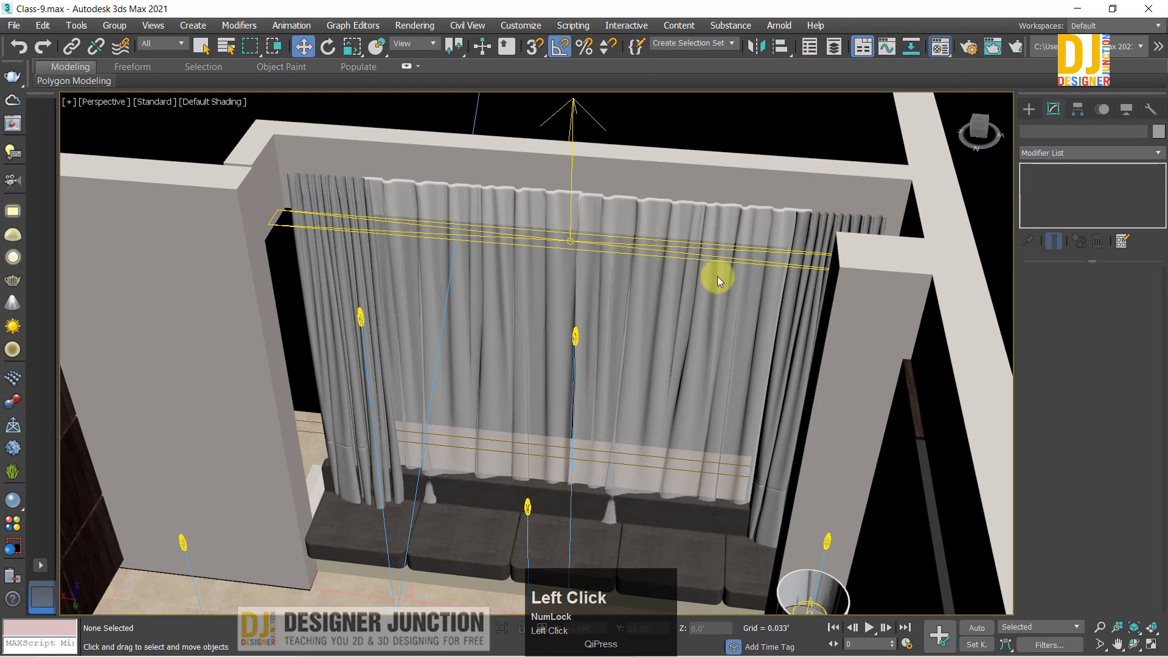
{"action": "key", "text": "m"}
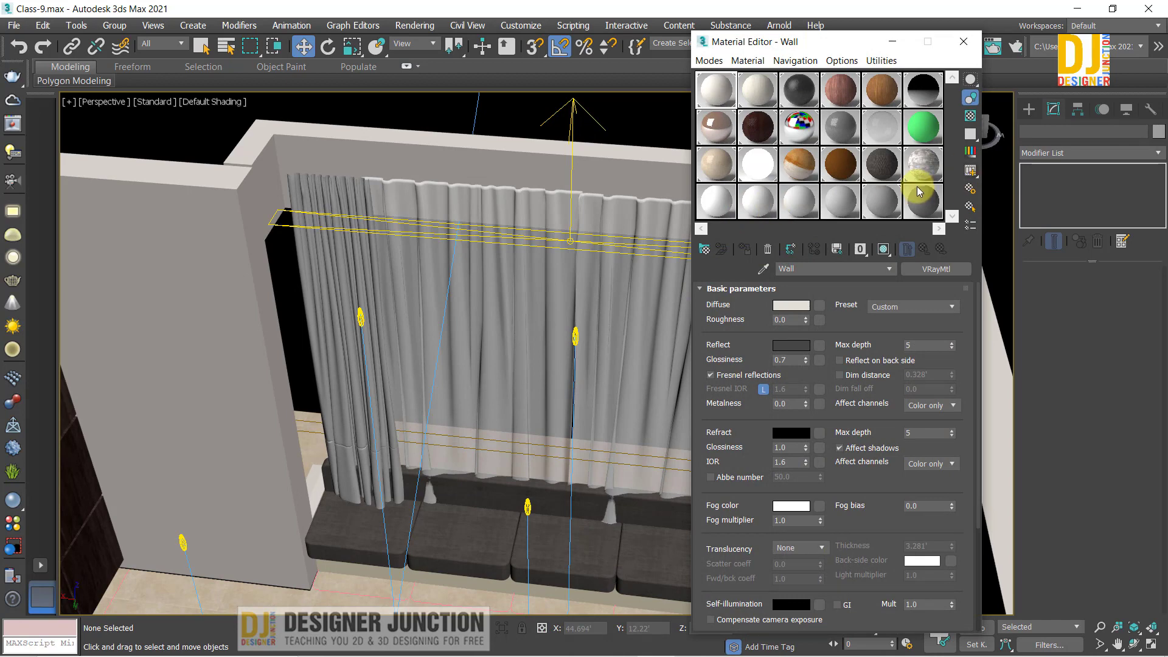
{"action": "middle_click_drag", "start_coordinate": [428, 268], "coordinate": [446, 272], "text": "alt"}
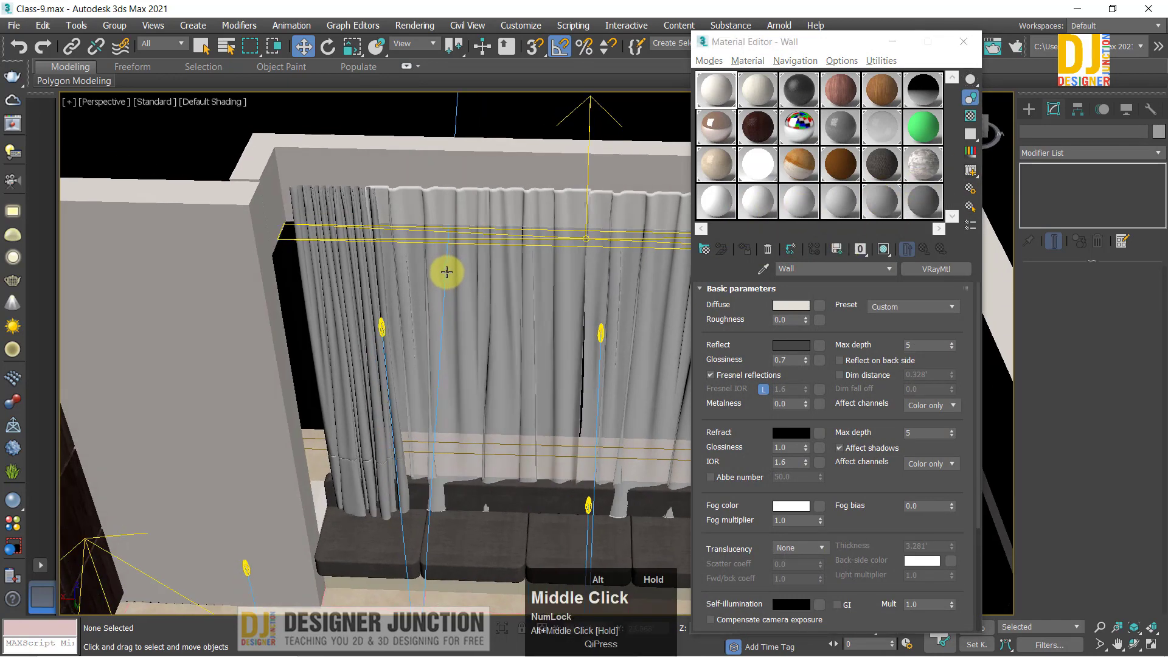
{"action": "left_click", "coordinate": [757, 210]}
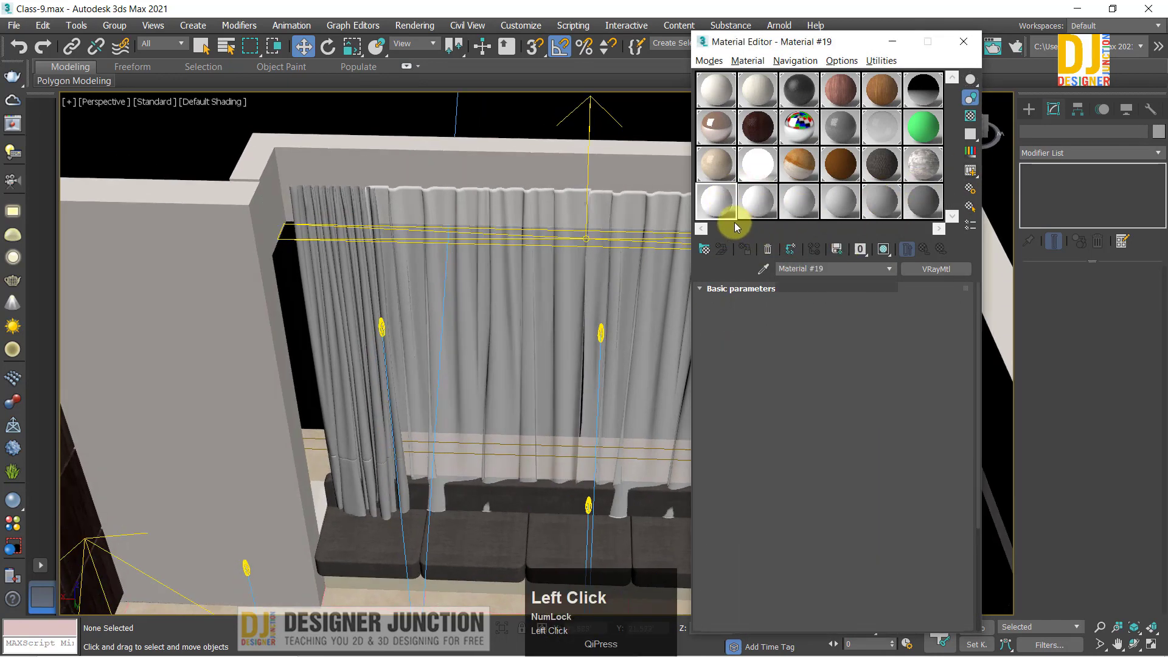
{"action": "left_click", "coordinate": [790, 353]}
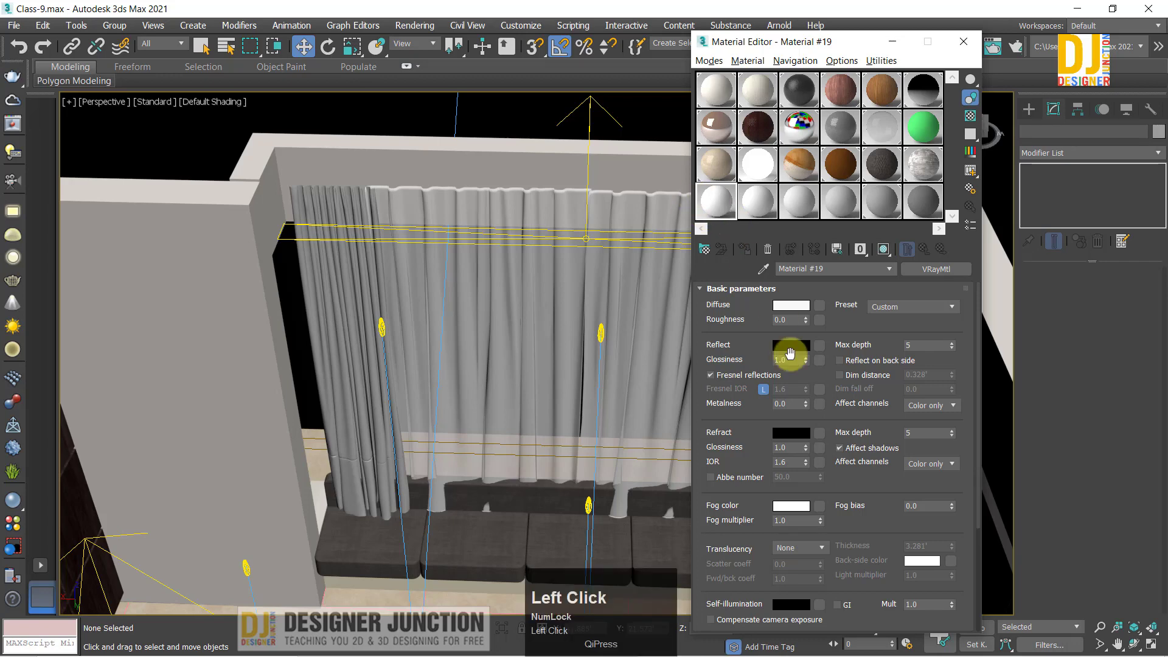
Step: Switch to the Texture folder in File Explorer and preview the dark gray fabric image for the curtains
{"action": "mouse_move", "coordinate": [580, 649]}
{"action": "left_click", "coordinate": [502, 648]}
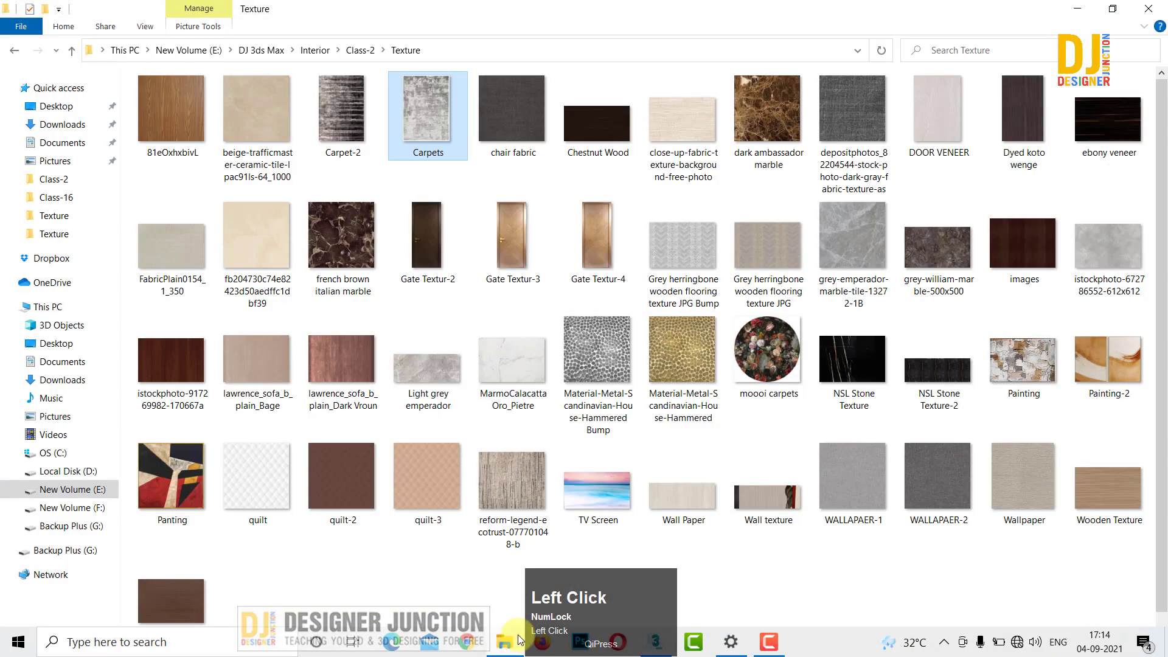
{"action": "left_click", "coordinate": [859, 601]}
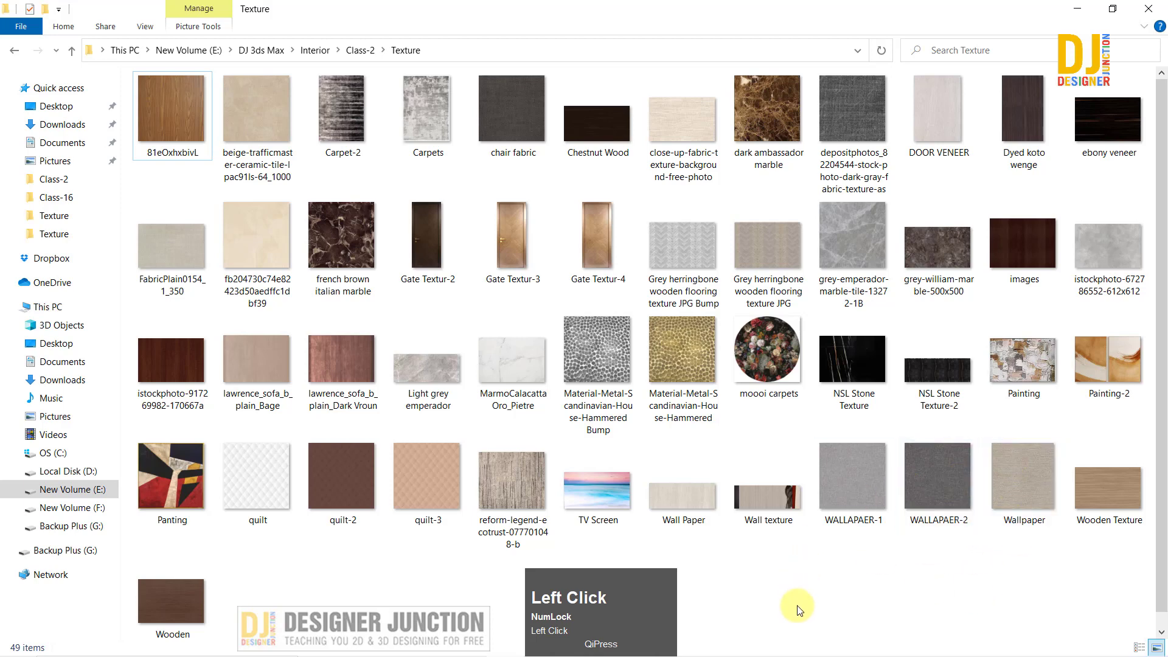
{"action": "left_click", "coordinate": [934, 107]}
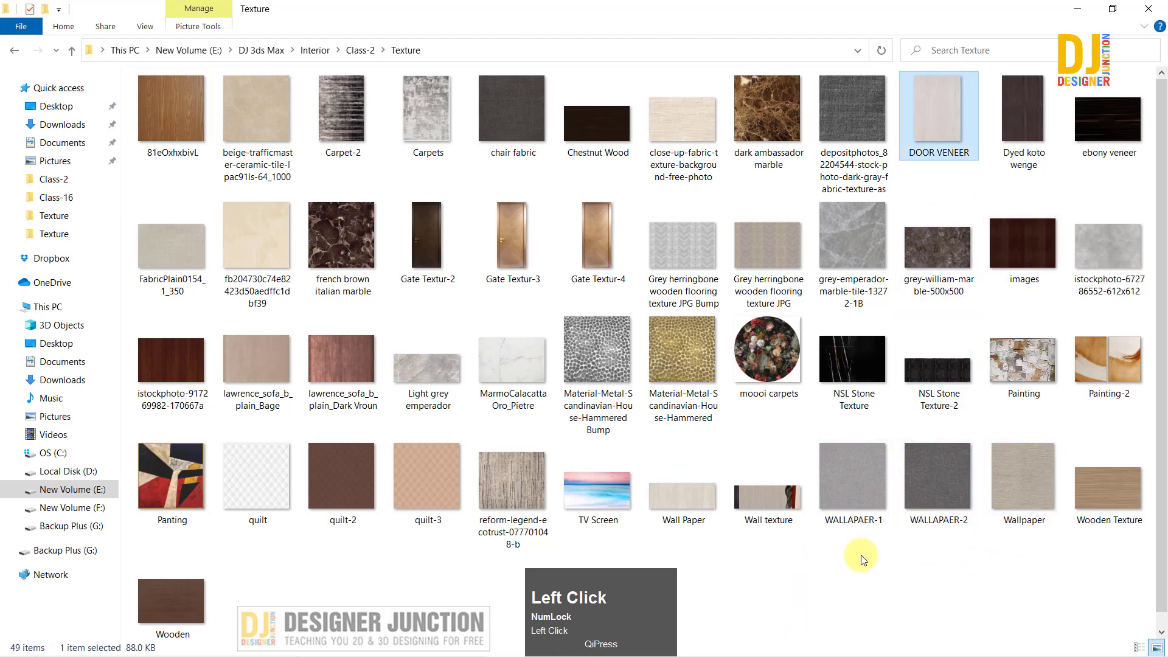
{"action": "left_click", "coordinate": [1011, 95]}
{"action": "left_click", "coordinate": [838, 104]}
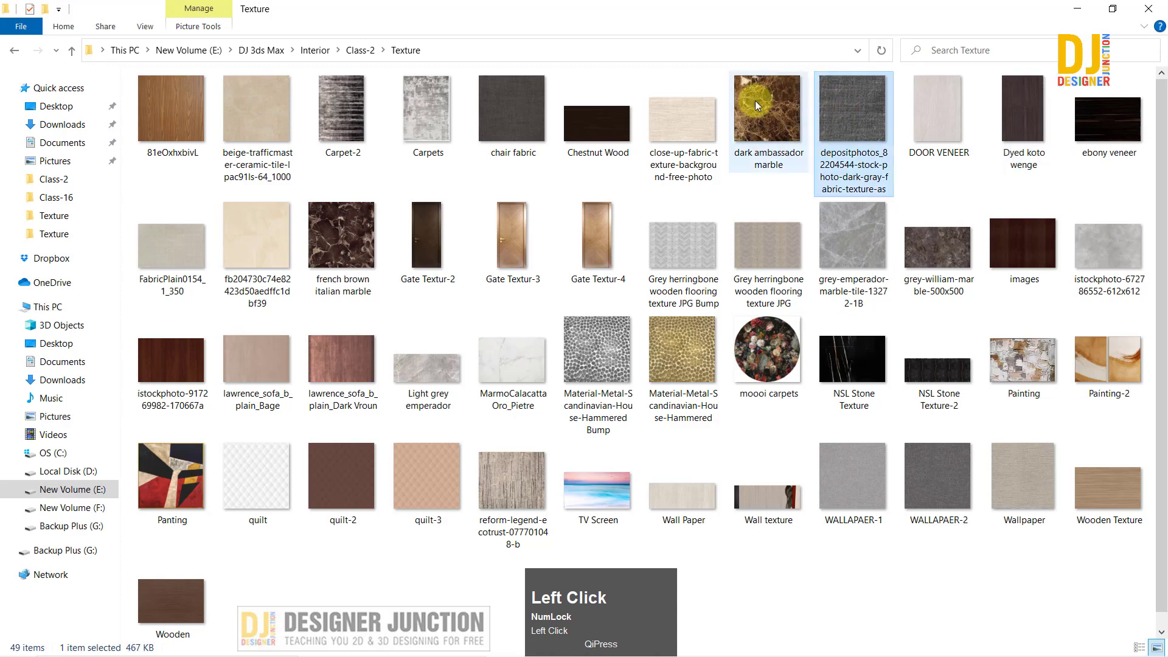
{"action": "double_click", "coordinate": [856, 112]}
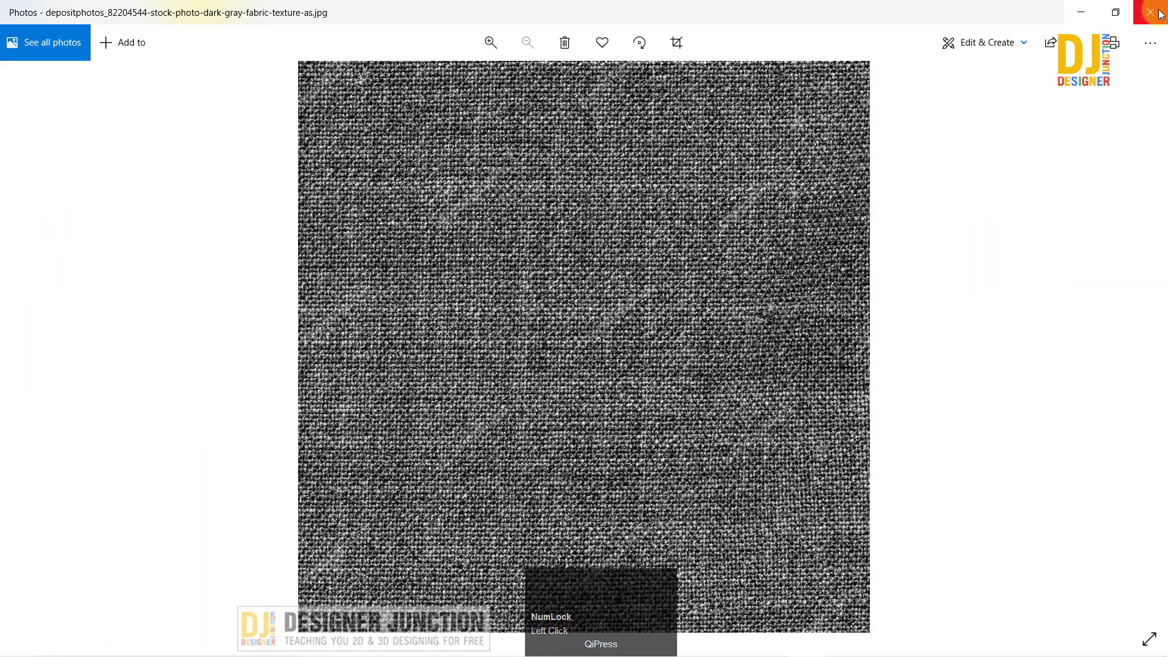
{"action": "left_click", "coordinate": [1150, 12]}
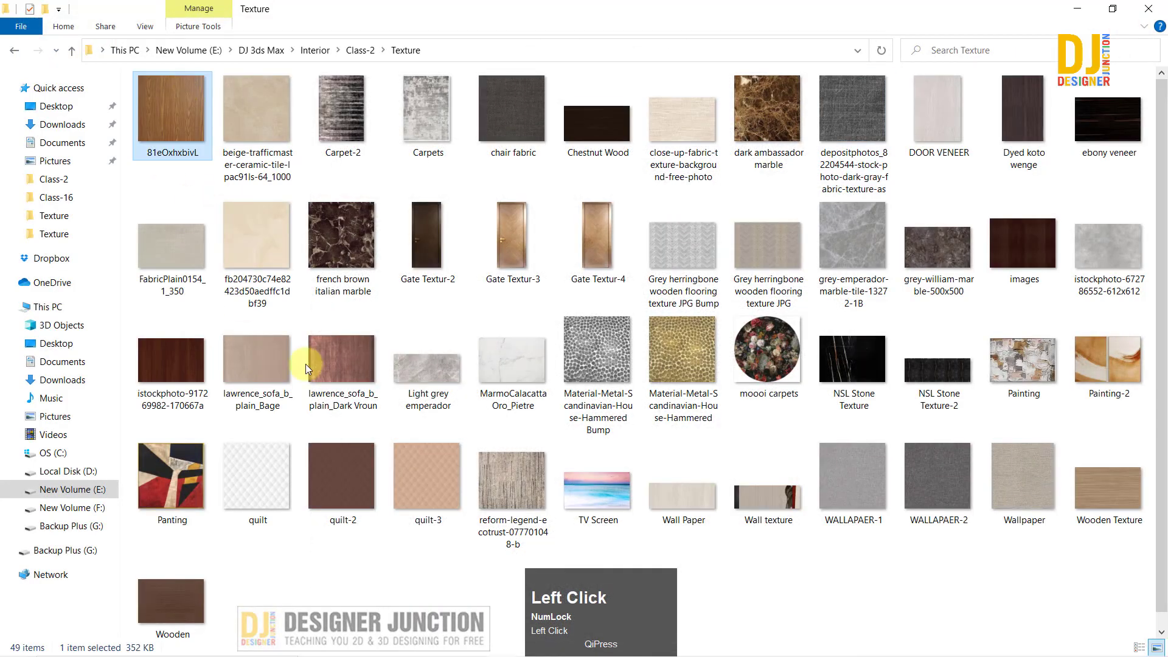
{"action": "left_click", "coordinate": [794, 550]}
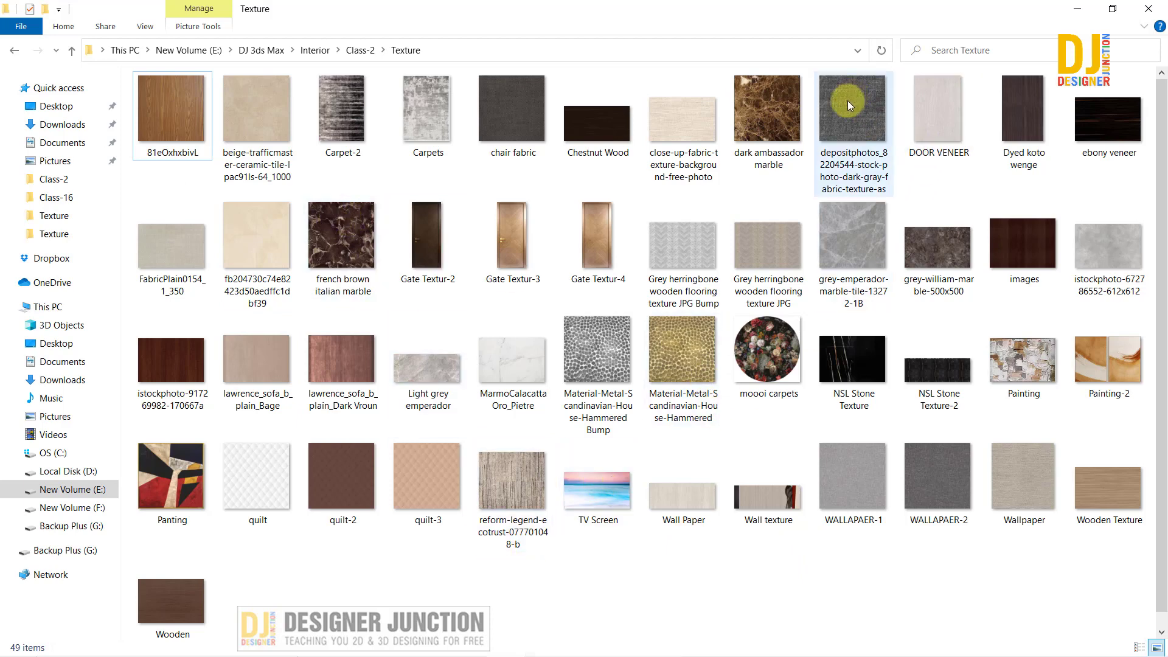
Step: Apply the depositphotos dark gray fabric texture image directly to the gray side curtain and check its weave
{"action": "left_click_drag", "start_coordinate": [850, 105], "coordinate": [337, 293]}
{"action": "scroll", "coordinate": [337, 293], "scroll_direction": "up", "scroll_amount": 5}
{"action": "middle_click_drag", "start_coordinate": [334, 294], "coordinate": [331, 341]}
{"action": "scroll", "coordinate": [372, 282], "scroll_direction": "down", "scroll_amount": 5}
{"action": "scroll", "coordinate": [339, 338], "scroll_direction": "down", "scroll_amount": 4}
{"action": "middle_click_drag", "start_coordinate": [376, 261], "coordinate": [386, 235], "text": "alt"}
{"action": "scroll", "coordinate": [396, 336], "scroll_direction": "up", "scroll_amount": 3}
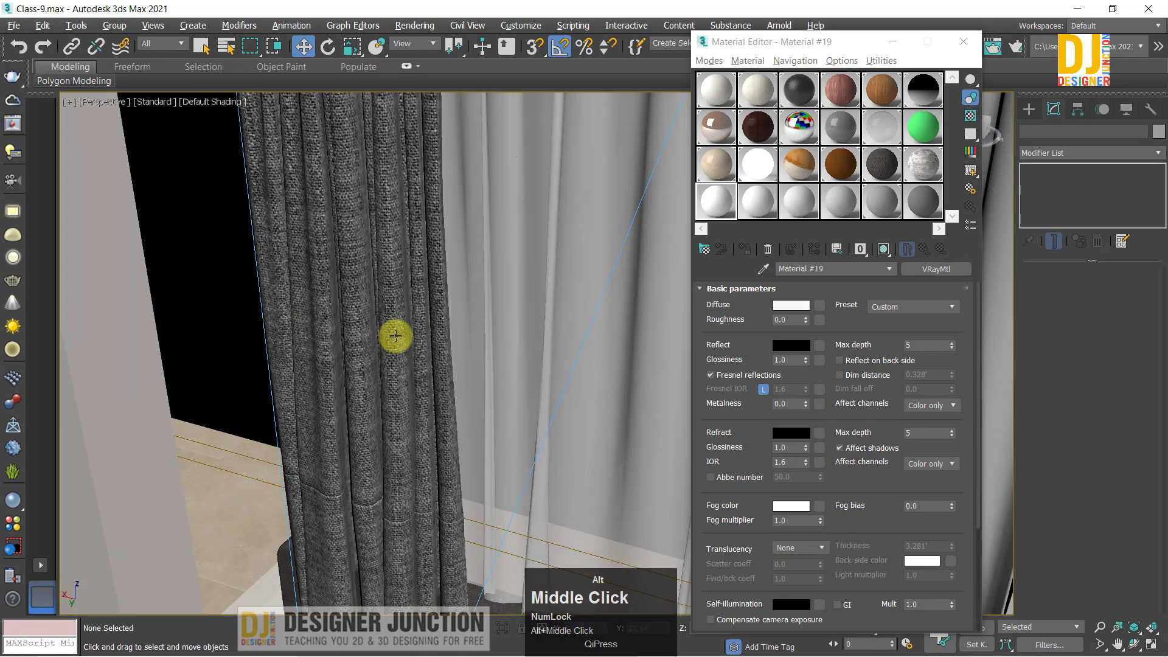
{"action": "middle_click_drag", "start_coordinate": [395, 336], "coordinate": [517, 373], "text": "alt"}
{"action": "scroll", "coordinate": [461, 354], "scroll_direction": "up", "scroll_amount": 3}
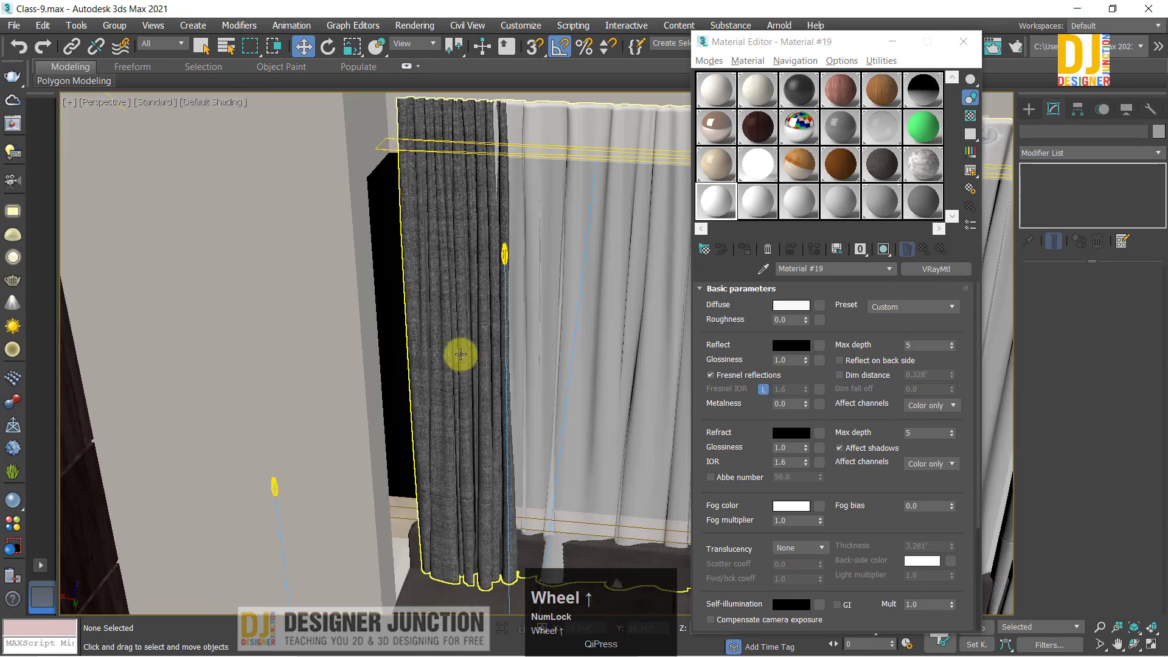
Step: Pick the side curtain's Physical Material into the active slot and cut its base color map
{"action": "scroll", "coordinate": [460, 354], "scroll_direction": "up", "scroll_amount": 2}
{"action": "left_click", "coordinate": [763, 269]}
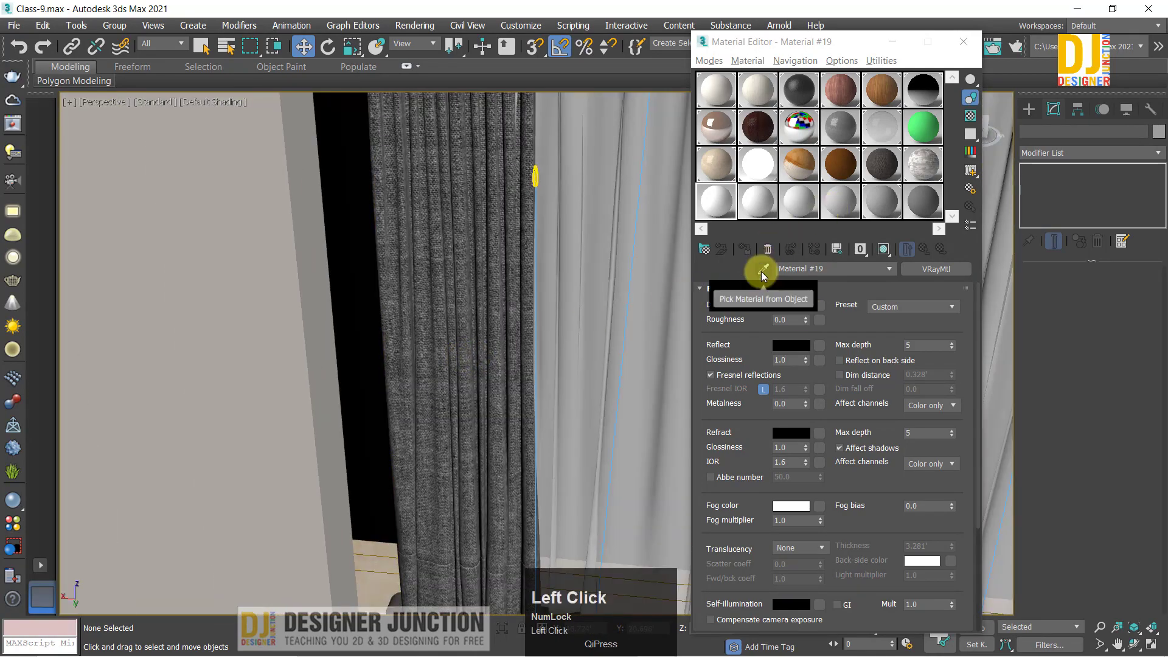
{"action": "left_click", "coordinate": [430, 279]}
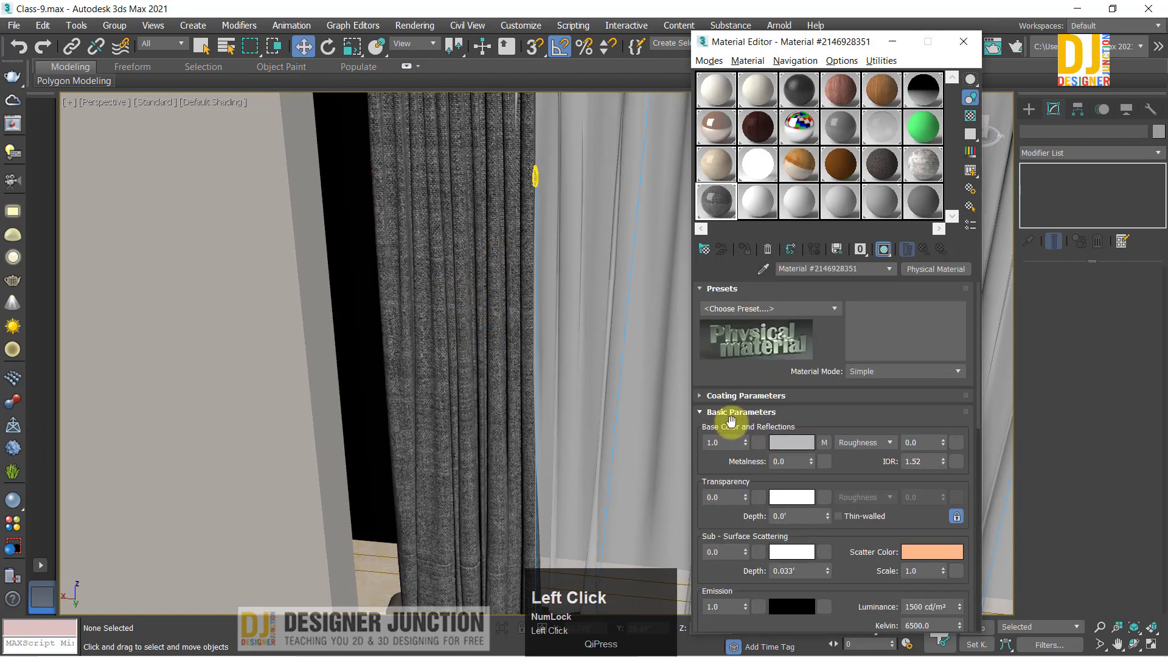
{"action": "right_click", "coordinate": [827, 441]}
{"action": "left_click", "coordinate": [864, 446]}
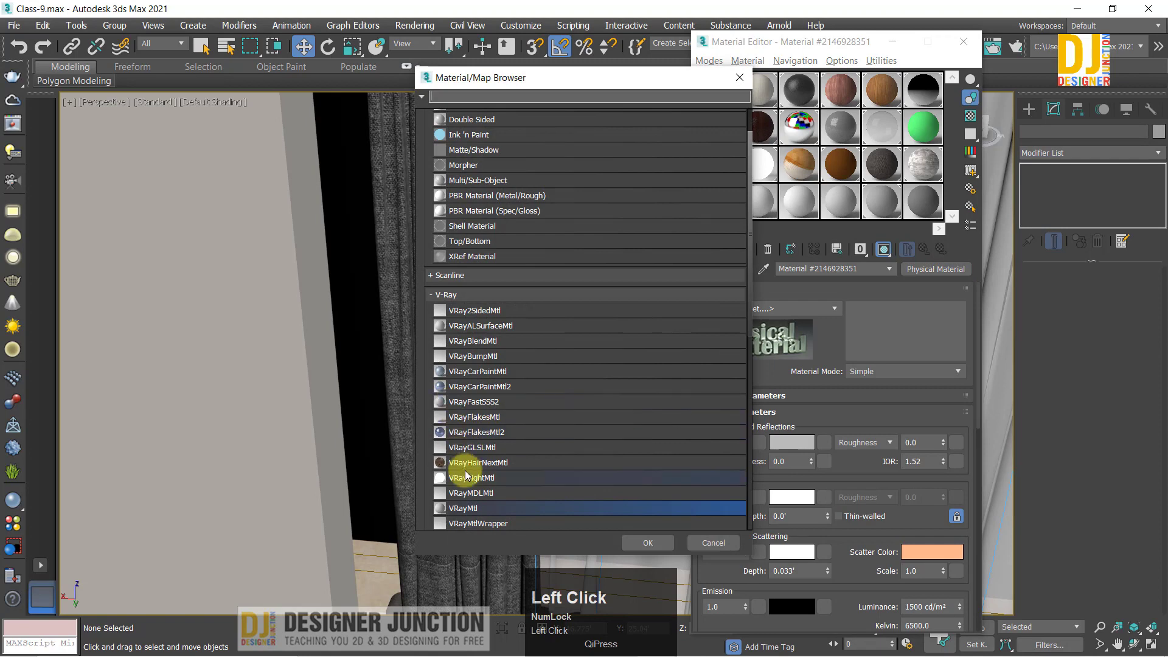
Step: Convert the curtain's Physical Material to VRayMtl and paste the cut fabric map as a copy into Diffuse
{"action": "scroll", "coordinate": [467, 476], "scroll_direction": "down", "scroll_amount": 2}
{"action": "double_click", "coordinate": [466, 435]}
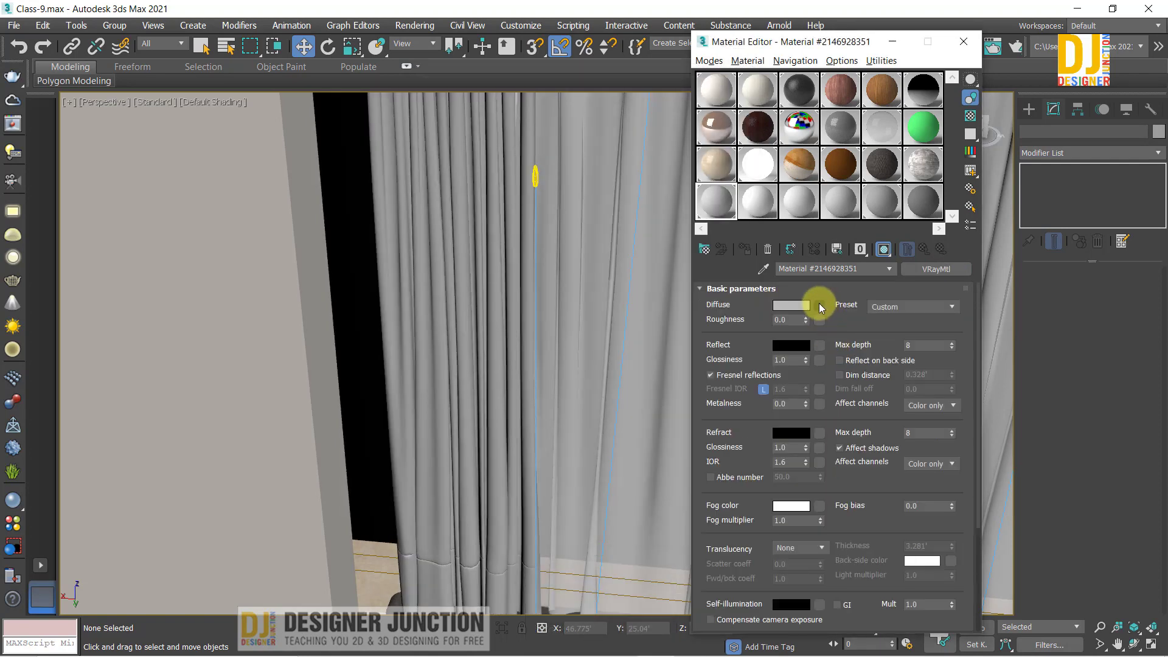
{"action": "right_click", "coordinate": [820, 305]}
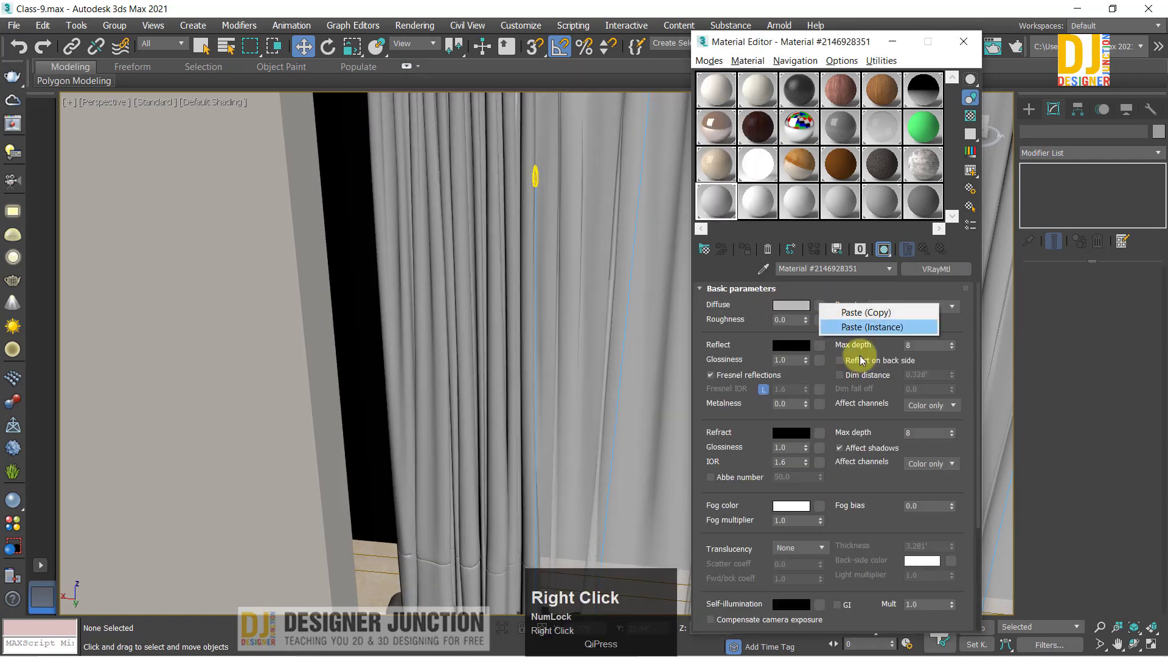
{"action": "left_click", "coordinate": [890, 314]}
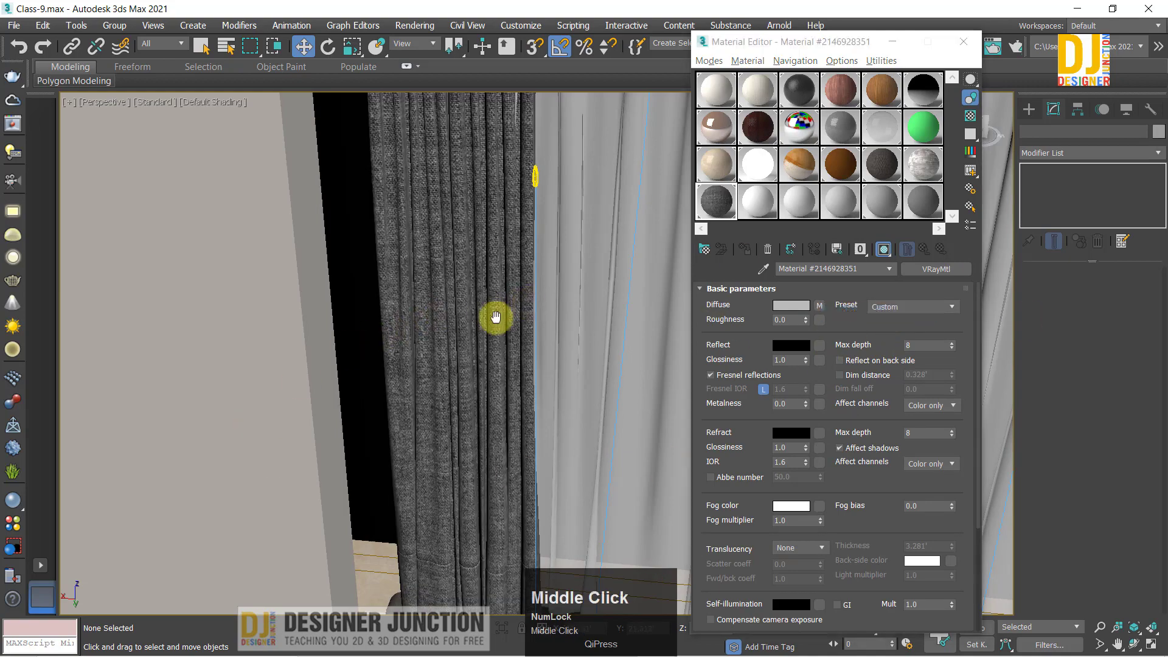
Step: Examine the fabric texture on both side curtains and how they fit with the rest of the bedroom
{"action": "middle_click_drag", "start_coordinate": [496, 317], "coordinate": [358, 413]}
{"action": "scroll", "coordinate": [349, 402], "scroll_direction": "down", "scroll_amount": 3}
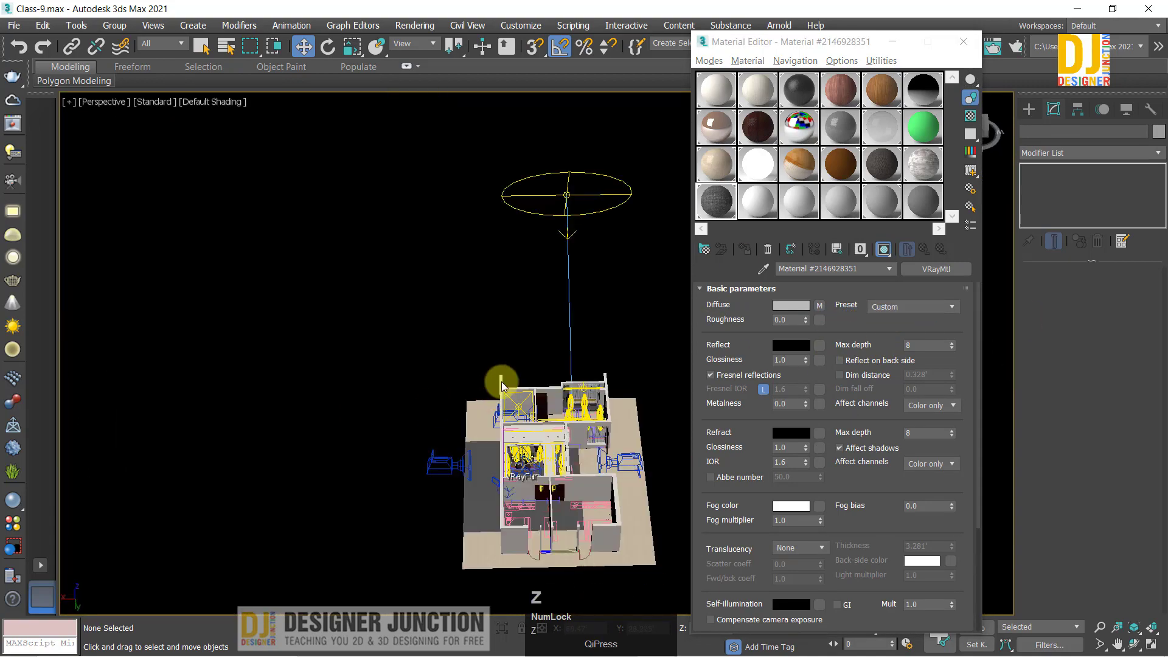
{"action": "scroll", "coordinate": [522, 438], "scroll_direction": "up", "scroll_amount": 5}
{"action": "middle_click_drag", "start_coordinate": [522, 438], "coordinate": [253, 472]}
{"action": "scroll", "coordinate": [319, 386], "scroll_direction": "up", "scroll_amount": 5}
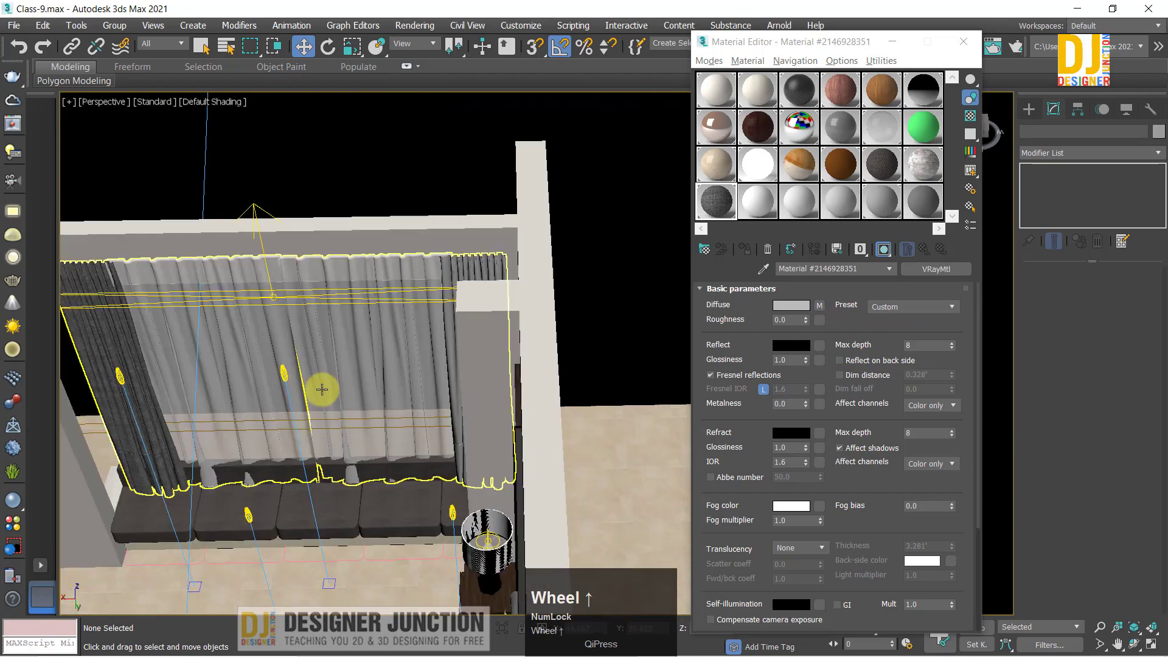
{"action": "middle_click_drag", "start_coordinate": [337, 404], "coordinate": [649, 194]}
{"action": "scroll", "coordinate": [396, 347], "scroll_direction": "down", "scroll_amount": 6}
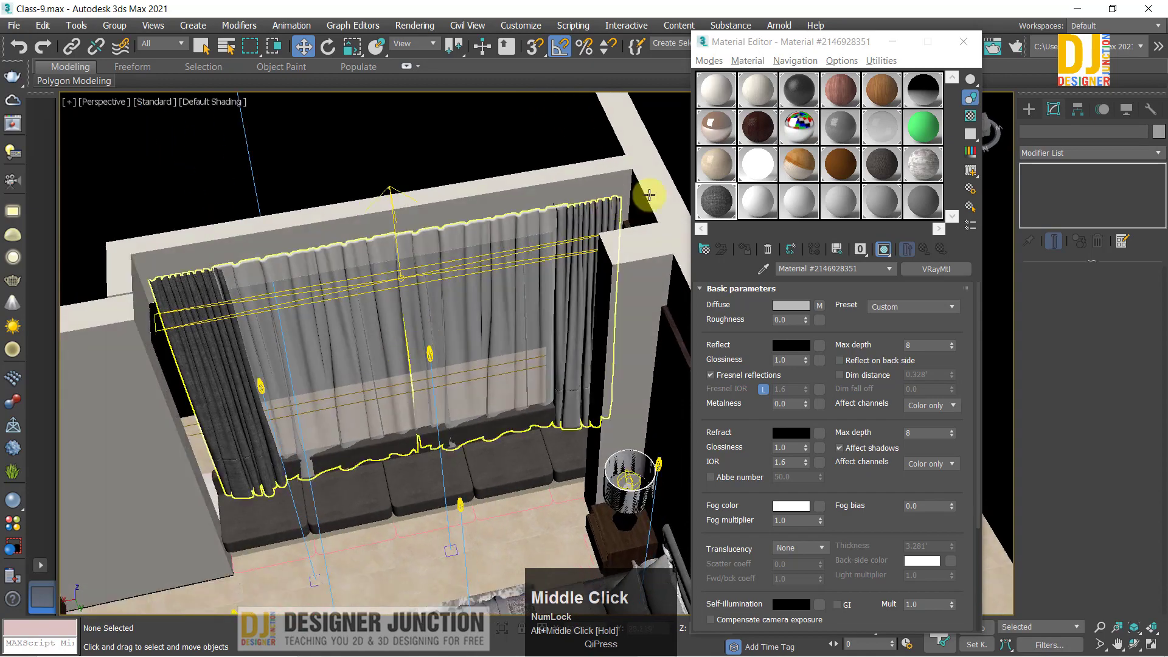
{"action": "left_click_drag", "start_coordinate": [715, 201], "coordinate": [592, 223]}
{"action": "scroll", "coordinate": [582, 266], "scroll_direction": "down", "scroll_amount": 8}
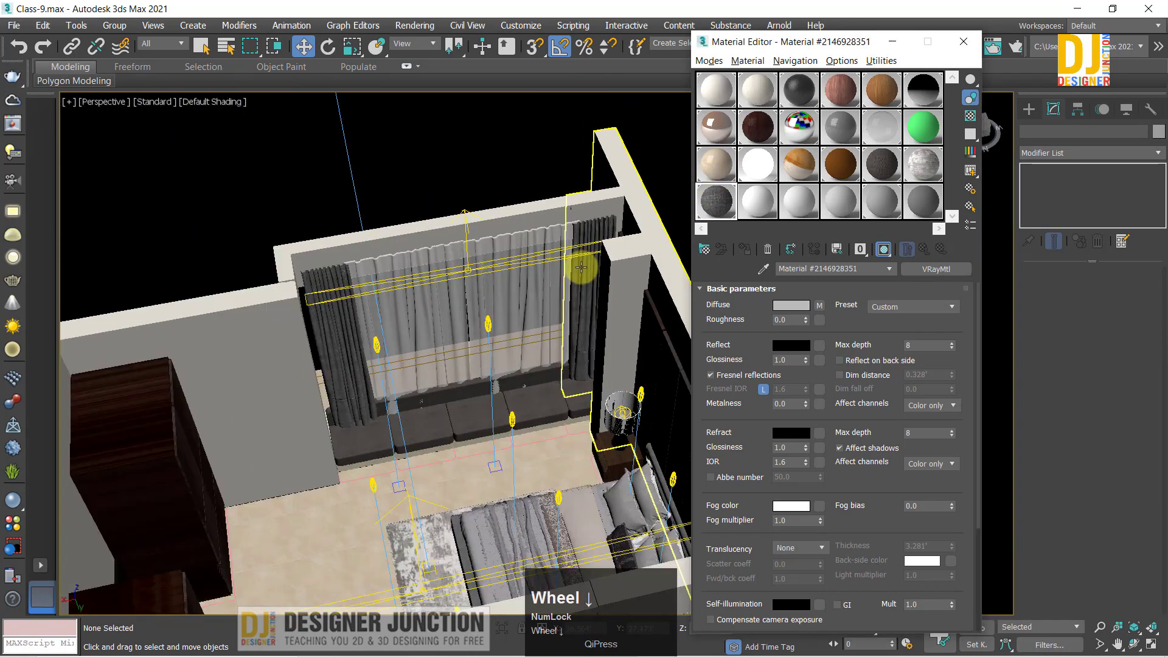
Step: Assign the dark gray fabric material to the side curtains of the narrow window near the wall painting
{"action": "middle_click_drag", "start_coordinate": [581, 266], "coordinate": [534, 247], "text": "alt"}
{"action": "scroll", "coordinate": [449, 292], "scroll_direction": "up", "scroll_amount": 5}
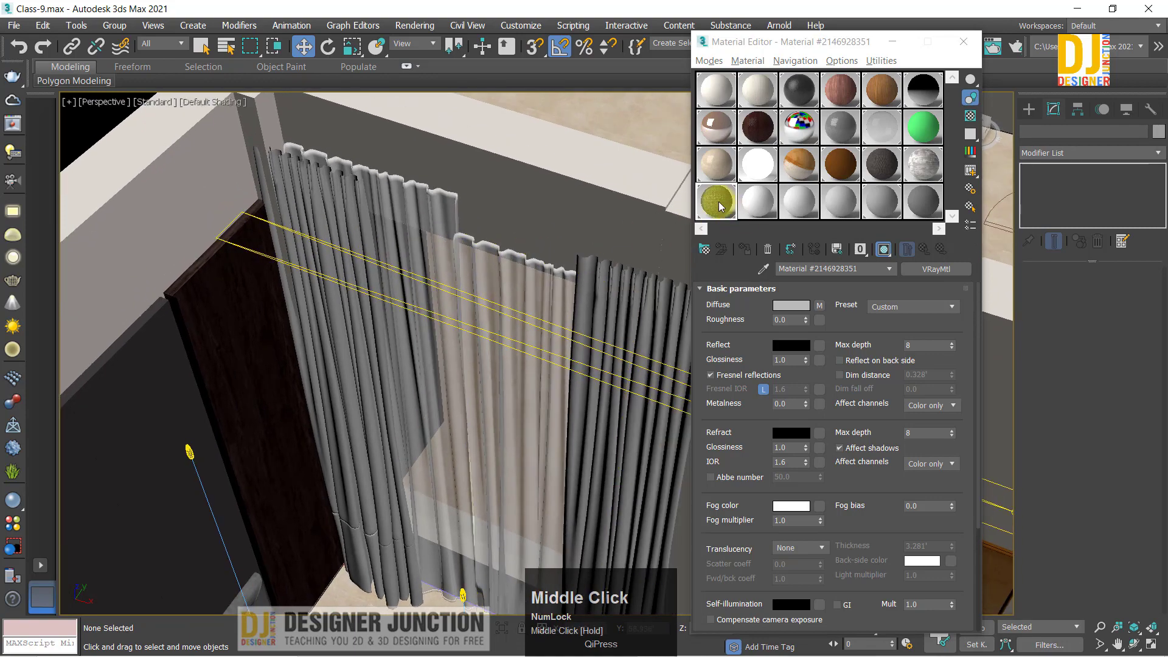
{"action": "left_click_drag", "start_coordinate": [718, 202], "coordinate": [619, 290]}
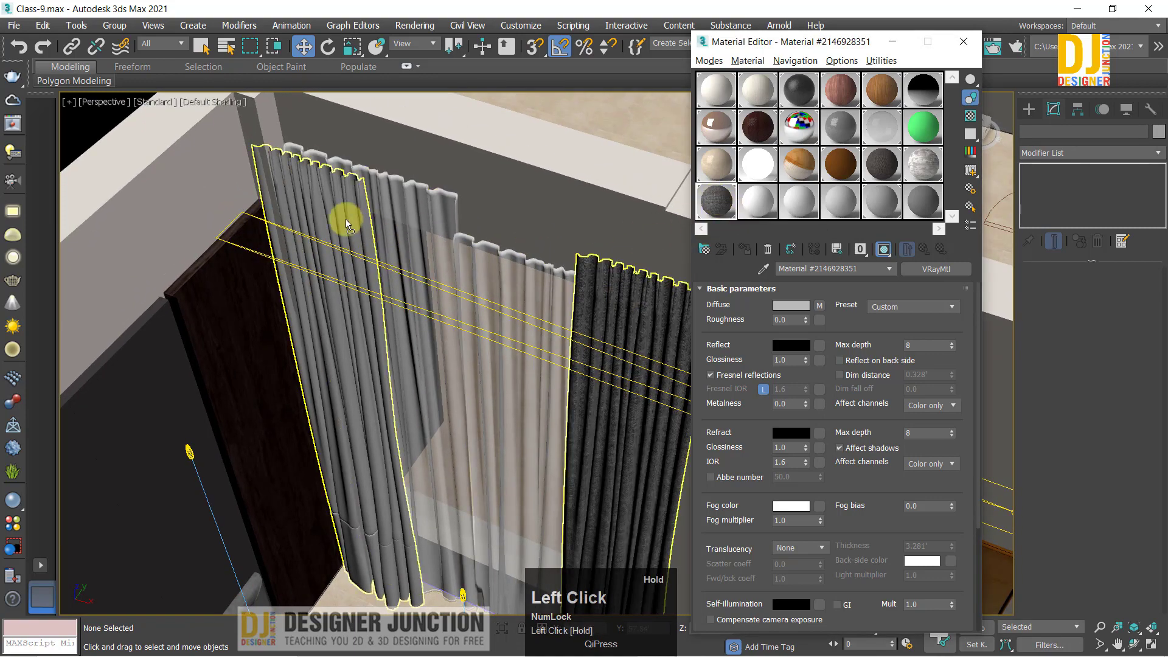
Step: Delete the narrow window's sheer curtain panel nearest the wall painting
{"action": "middle_click_drag", "start_coordinate": [383, 281], "coordinate": [479, 238], "text": "alt"}
{"action": "left_click", "coordinate": [399, 247]}
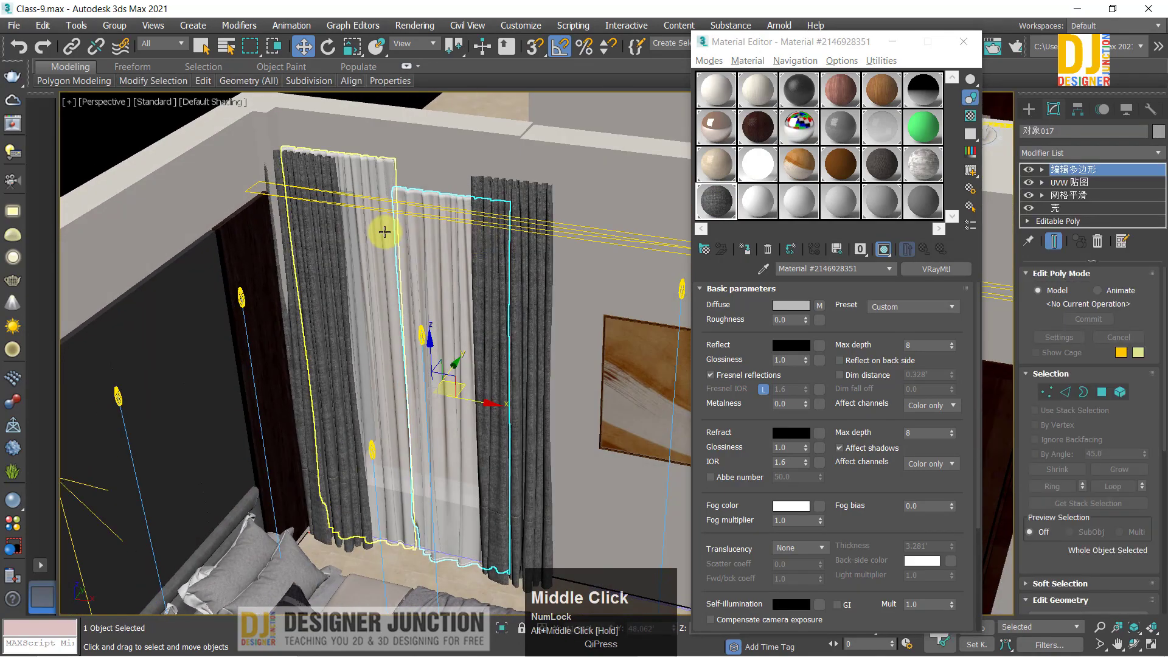
{"action": "left_click", "coordinate": [439, 311]}
{"action": "left_click", "coordinate": [447, 316]}
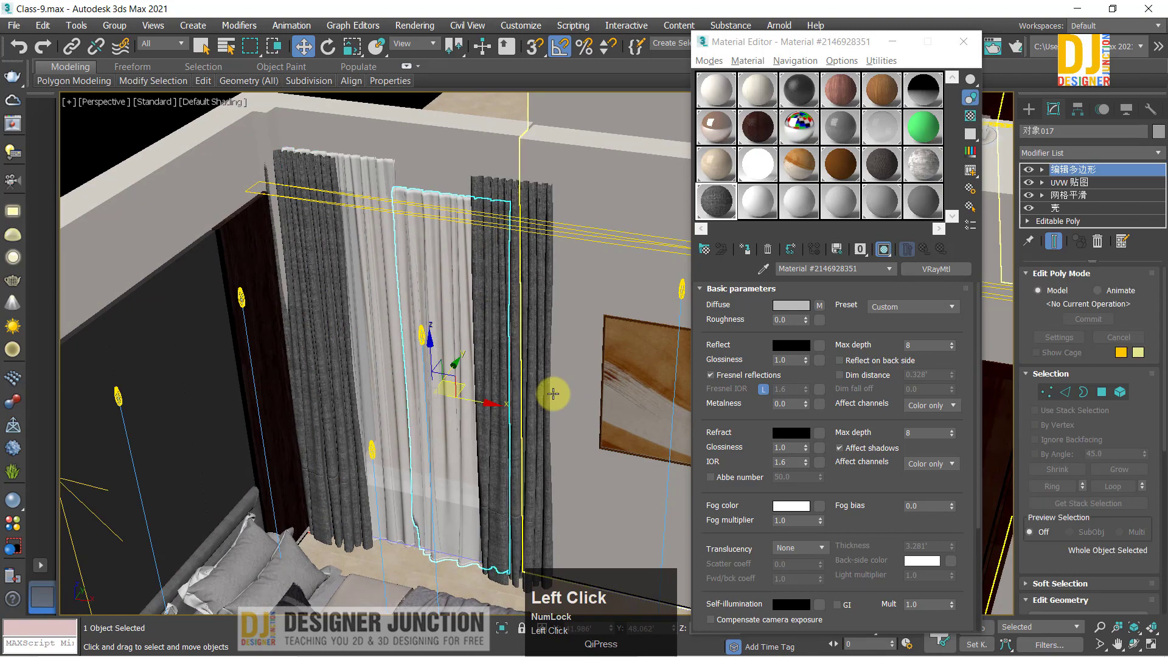
{"action": "key", "text": "Delete"}
Step: Clone the remaining sheer panel once as an instance beside itself and adjust the clone's position between the dark side curtains
{"action": "left_click", "coordinate": [377, 304]}
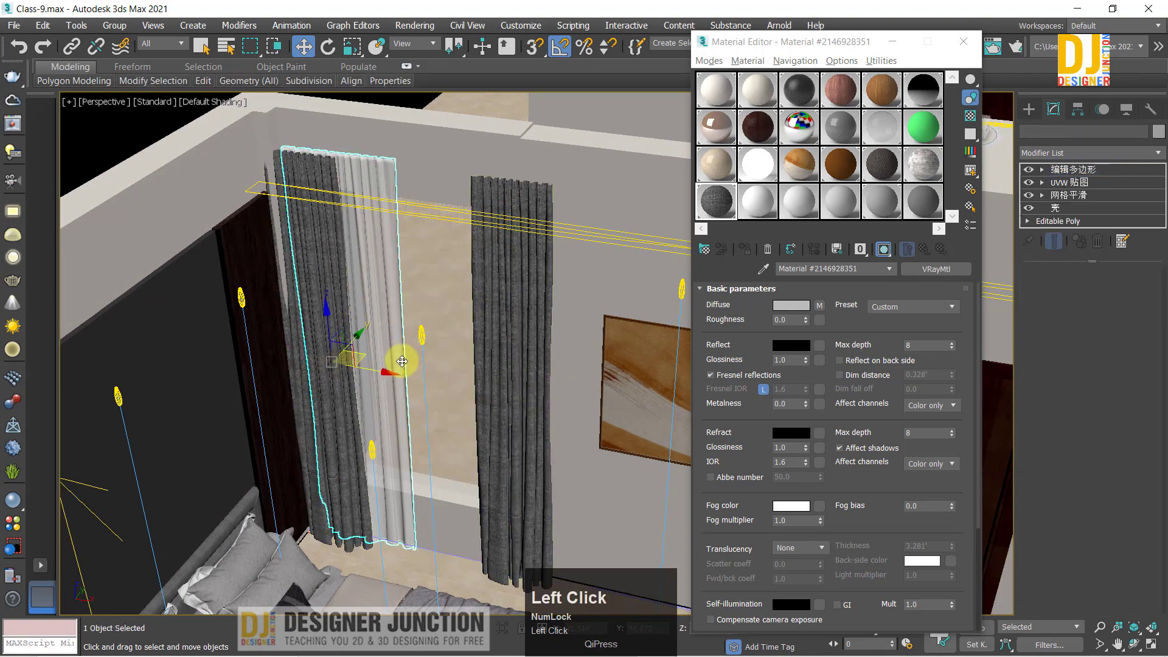
{"action": "mouse_move", "coordinate": [453, 384]}
{"action": "left_mouse_down", "text": "shift"}
{"action": "mouse_move", "coordinate": [505, 388]}
{"action": "mouse_move", "coordinate": [484, 387]}
{"action": "left_mouse_up", "text": "shift"}
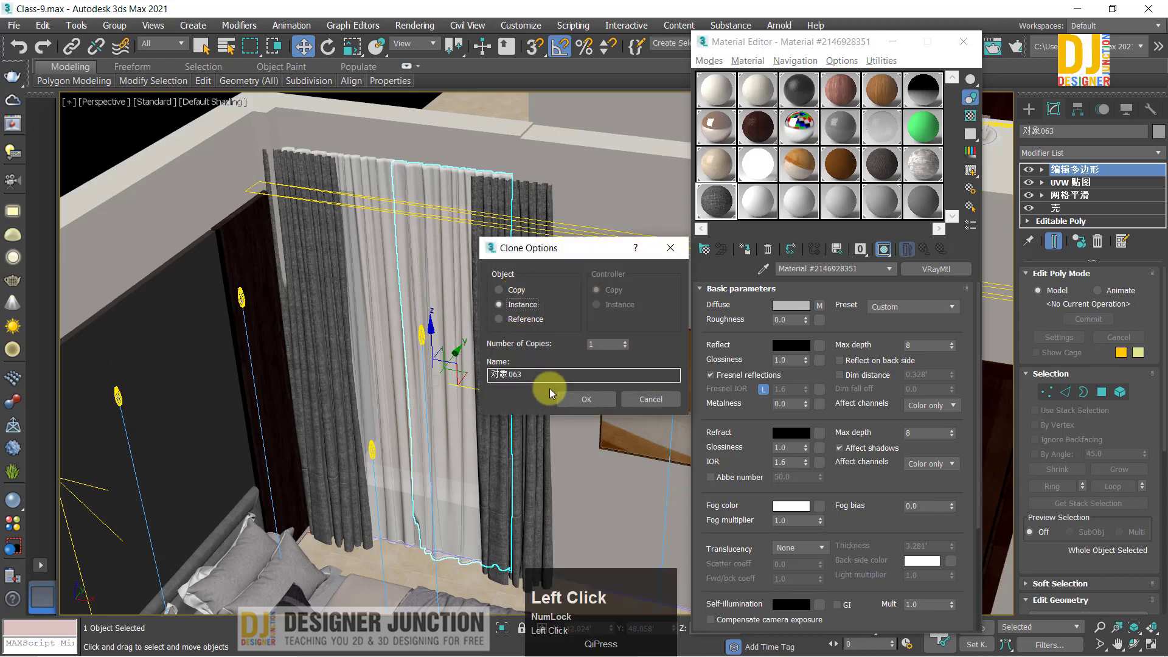
{"action": "left_click", "coordinate": [563, 399]}
{"action": "key", "text": "alt+w"}
{"action": "key", "text": "alt+w"}
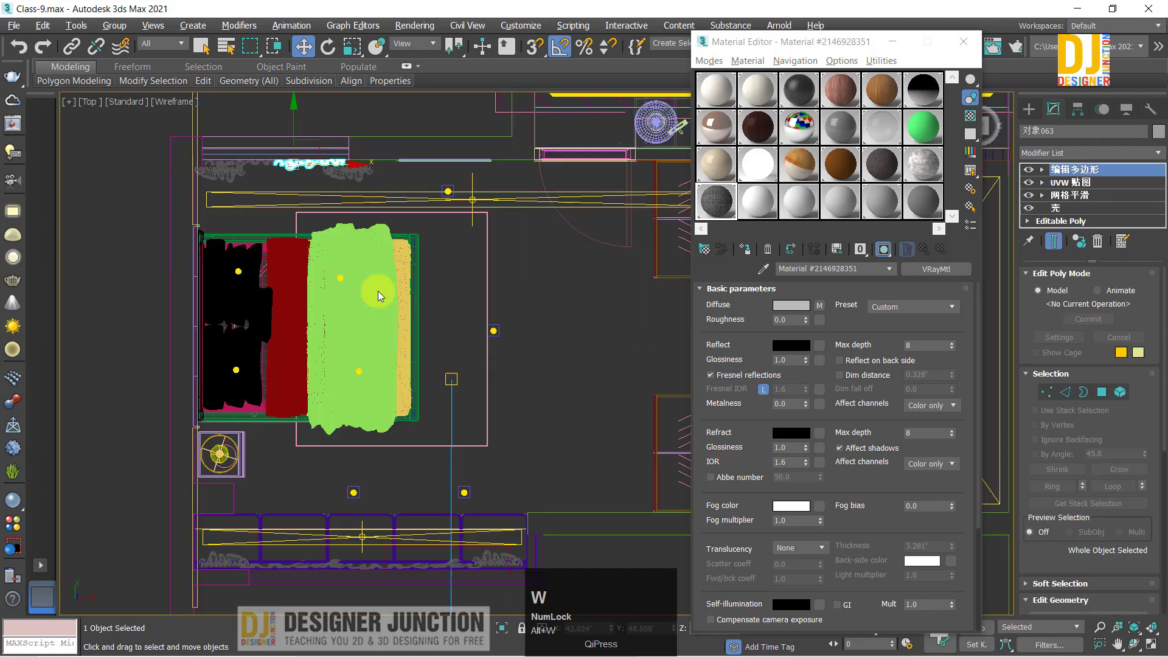
{"action": "key", "text": "z"}
{"action": "scroll", "coordinate": [480, 301], "scroll_direction": "down", "scroll_amount": 2}
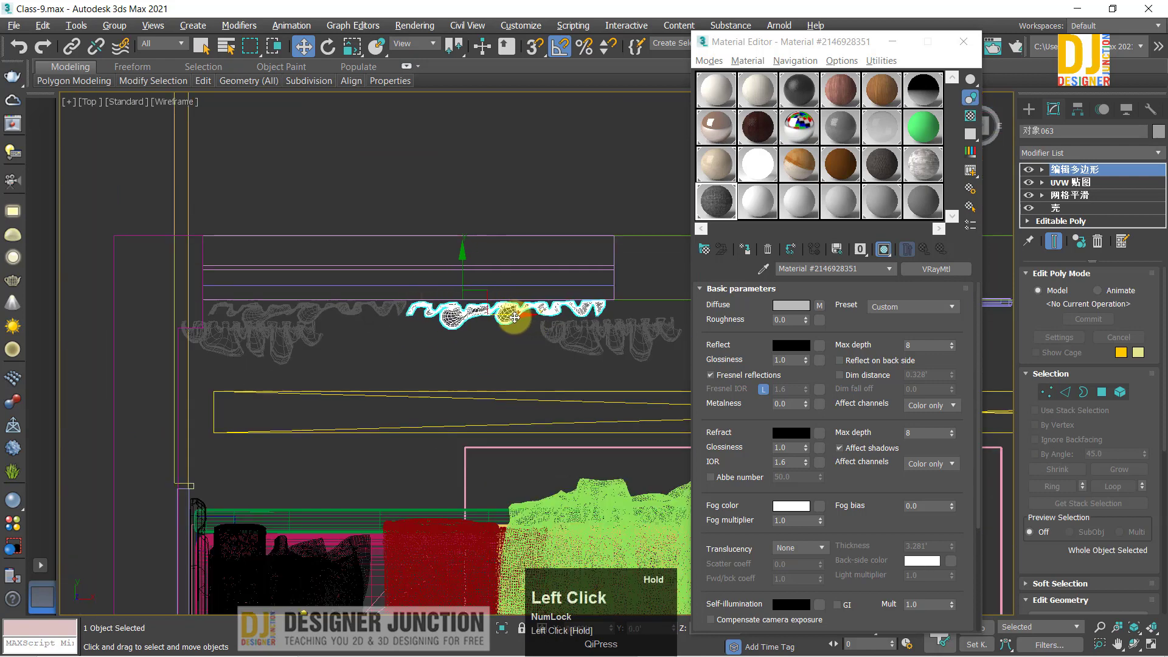
{"action": "left_click", "coordinate": [490, 146]}
{"action": "key", "text": "alt+w"}
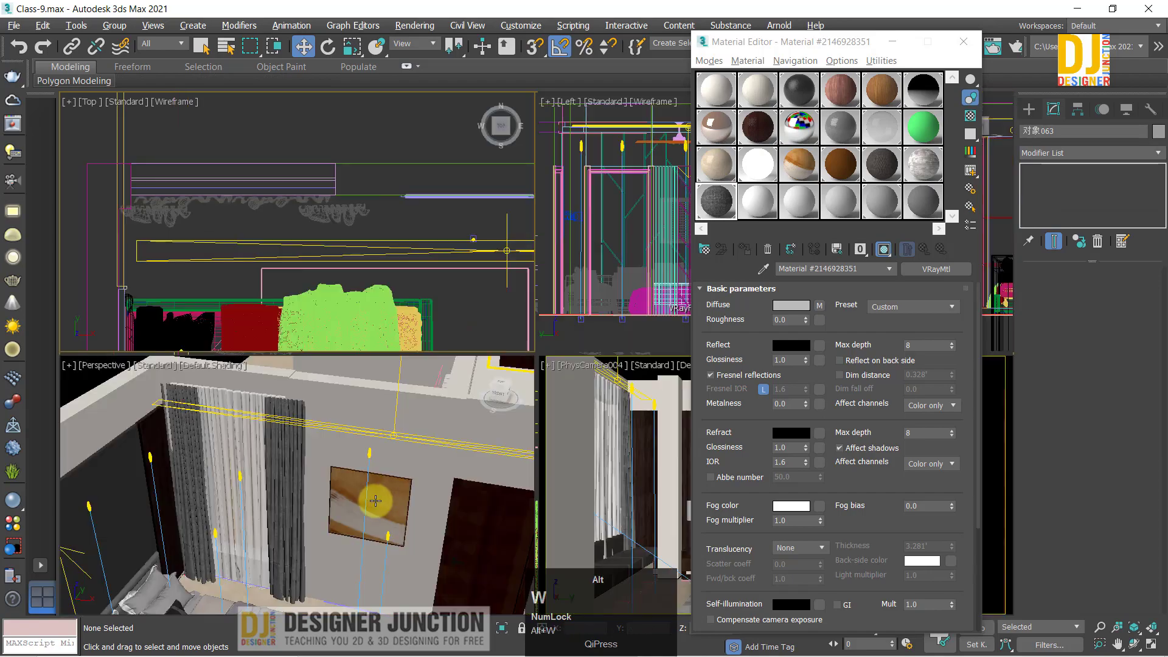
Step: Select the large curtain group behind the sofa and close the Material Editor
{"action": "middle_click", "coordinate": [395, 466]}
{"action": "key", "text": "alt+w"}
{"action": "middle_click_drag", "start_coordinate": [555, 367], "coordinate": [242, 328], "text": "alt"}
{"action": "left_click", "coordinate": [203, 312]}
{"action": "key", "text": "z"}
{"action": "middle_click_drag", "start_coordinate": [395, 349], "coordinate": [325, 341], "text": "alt"}
{"action": "left_click", "coordinate": [726, 86]}
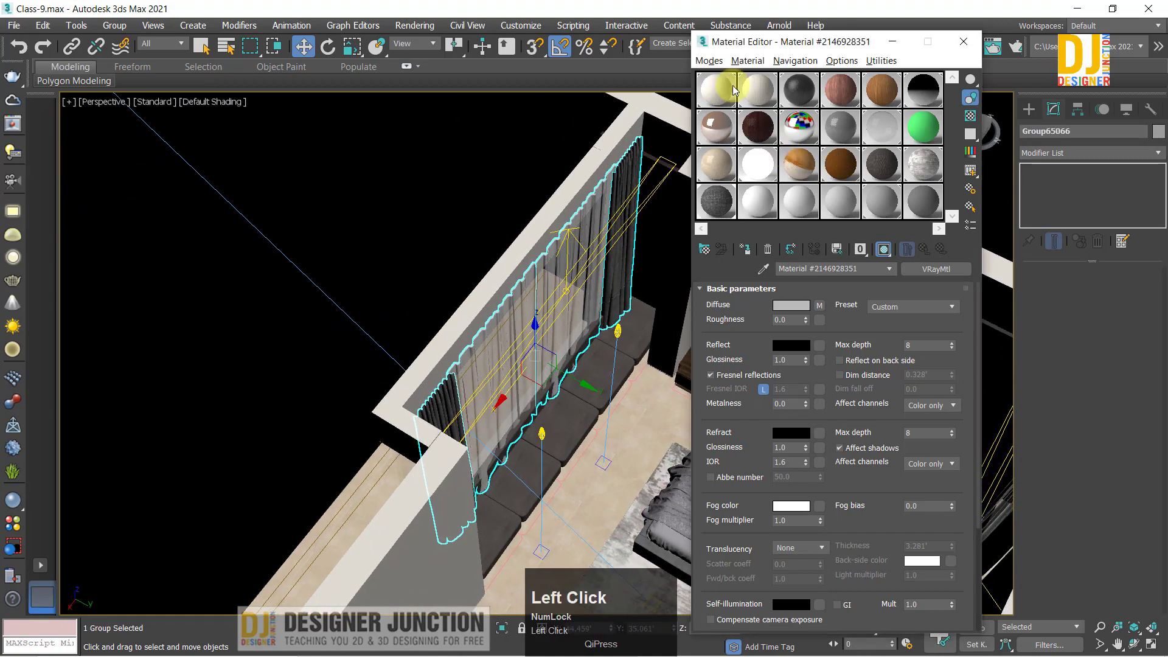
{"action": "left_click", "coordinate": [963, 42]}
Step: Move the large curtain group along Y toward the window, behind the sofa's backrest
{"action": "middle_click_drag", "start_coordinate": [645, 331], "coordinate": [603, 325], "text": "alt"}
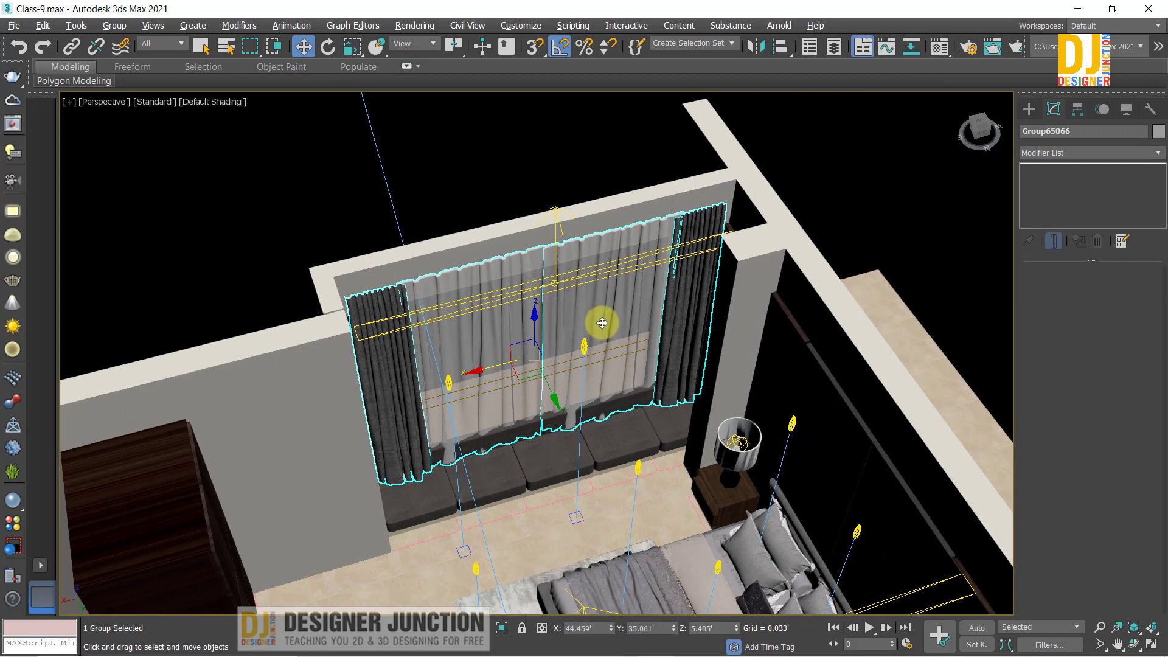
{"action": "scroll", "coordinate": [587, 347], "scroll_direction": "up", "scroll_amount": 3}
{"action": "middle_click_drag", "start_coordinate": [574, 341], "coordinate": [476, 415], "text": "alt"}
{"action": "left_click", "coordinate": [430, 456]}
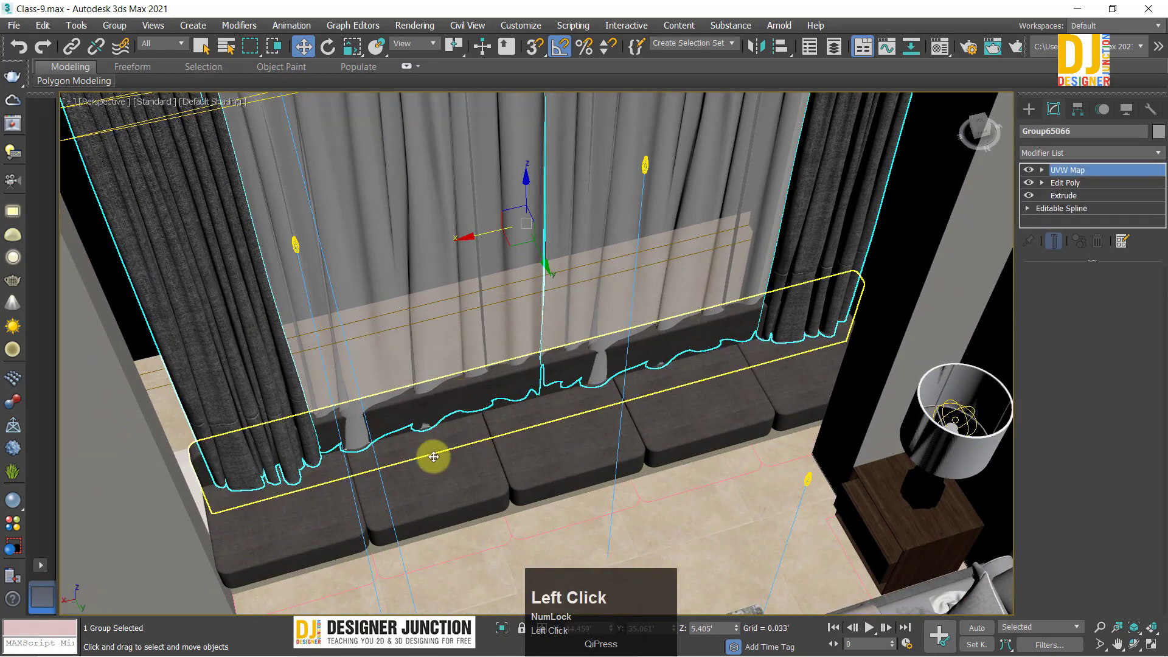
{"action": "left_click", "coordinate": [268, 365]}
{"action": "middle_click_drag", "start_coordinate": [358, 365], "coordinate": [561, 260], "text": "alt"}
{"action": "mouse_move", "coordinate": [556, 248]}
{"action": "left_mouse_down"}
{"action": "mouse_move", "coordinate": [526, 240]}
{"action": "mouse_move", "coordinate": [536, 246]}
{"action": "left_mouse_up"}
{"action": "key", "text": "alt+w"}
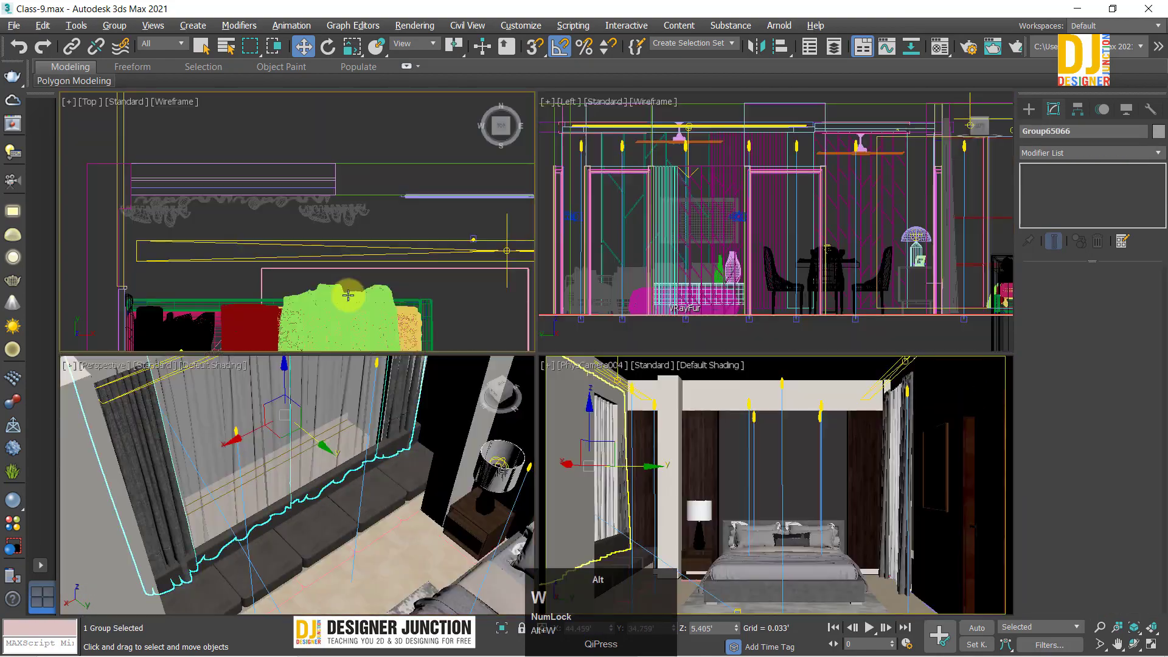
{"action": "key", "text": "alt+w"}
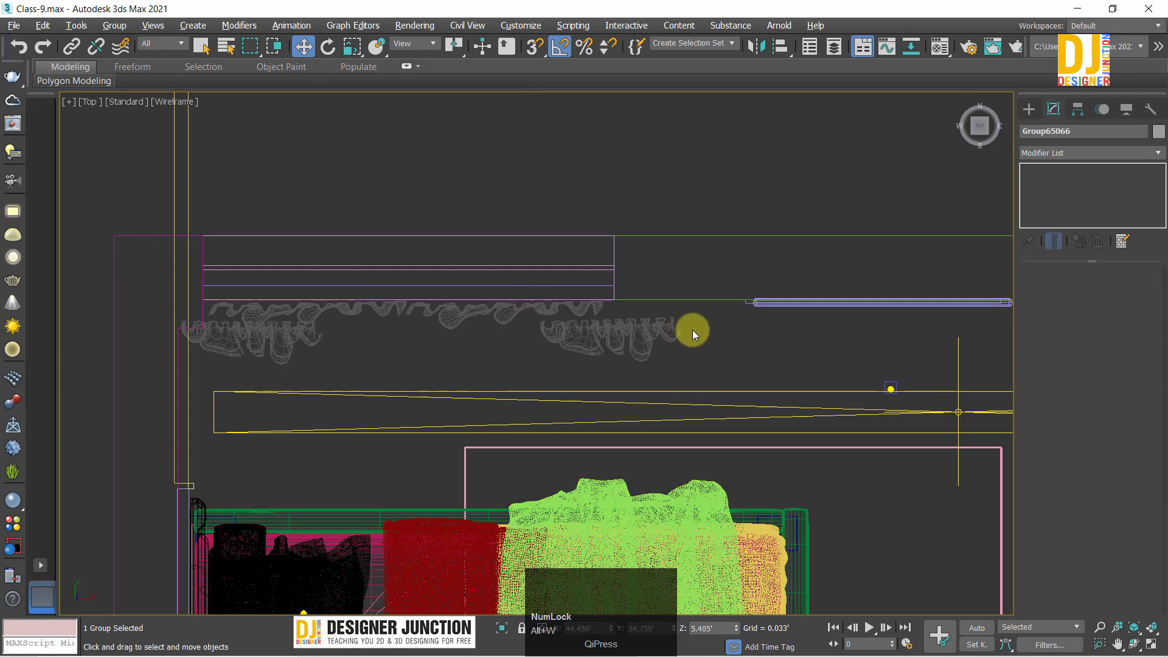
{"action": "key", "text": "z"}
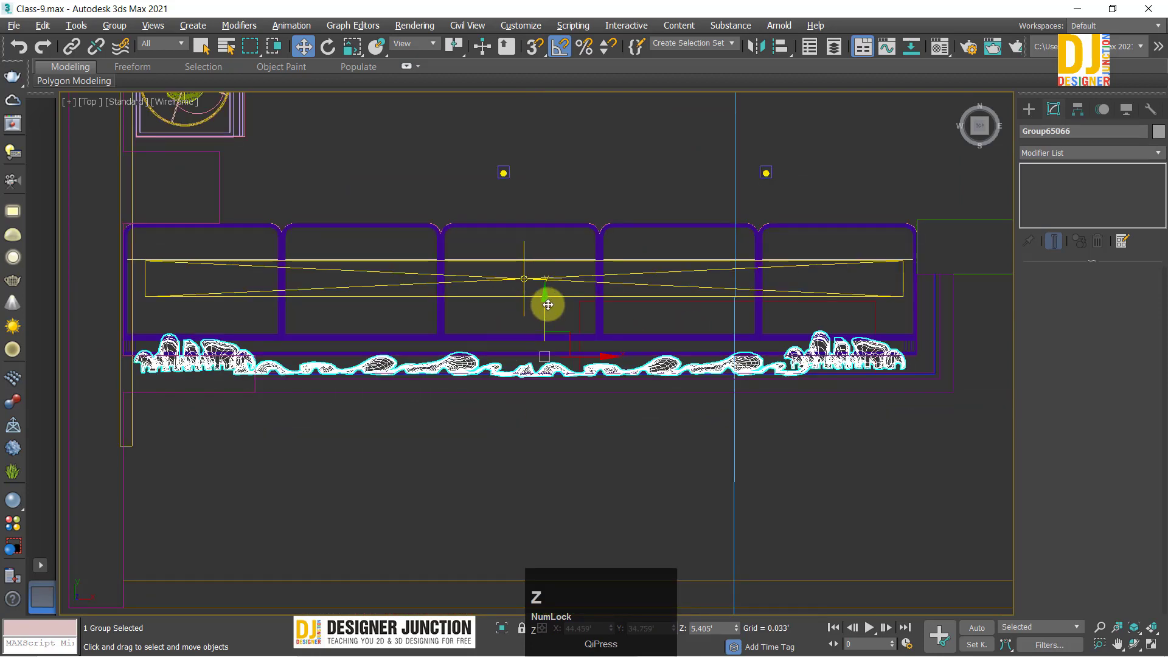
{"action": "left_click_drag", "start_coordinate": [548, 305], "coordinate": [281, 358]}
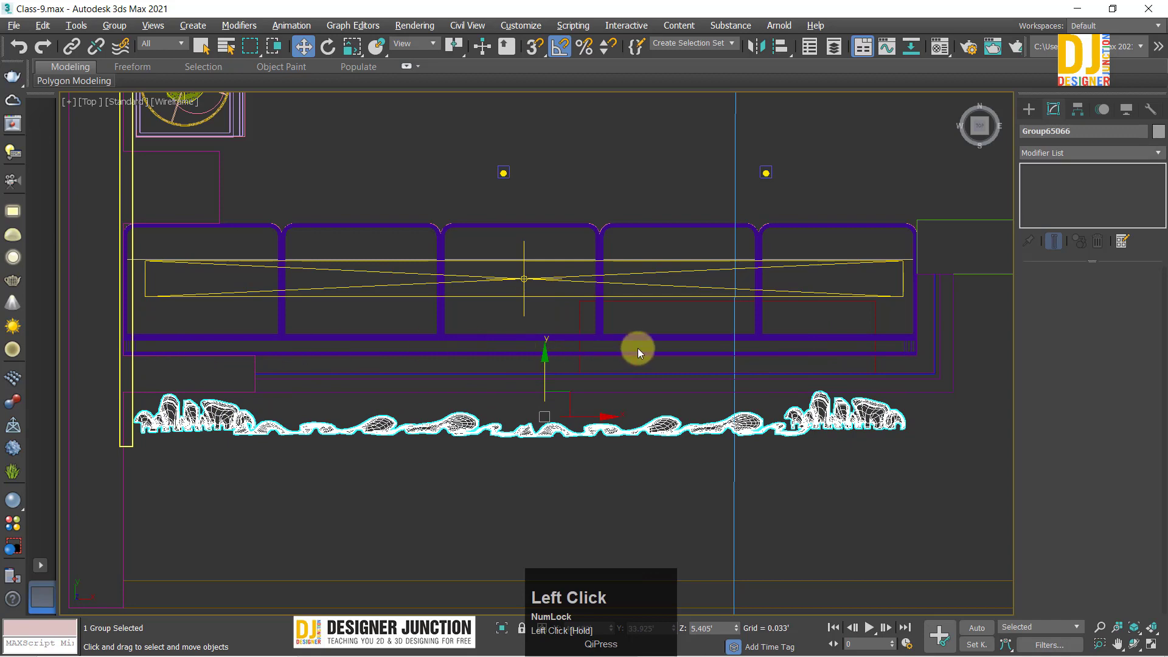
{"action": "left_click_drag", "start_coordinate": [548, 371], "coordinate": [539, 306]}
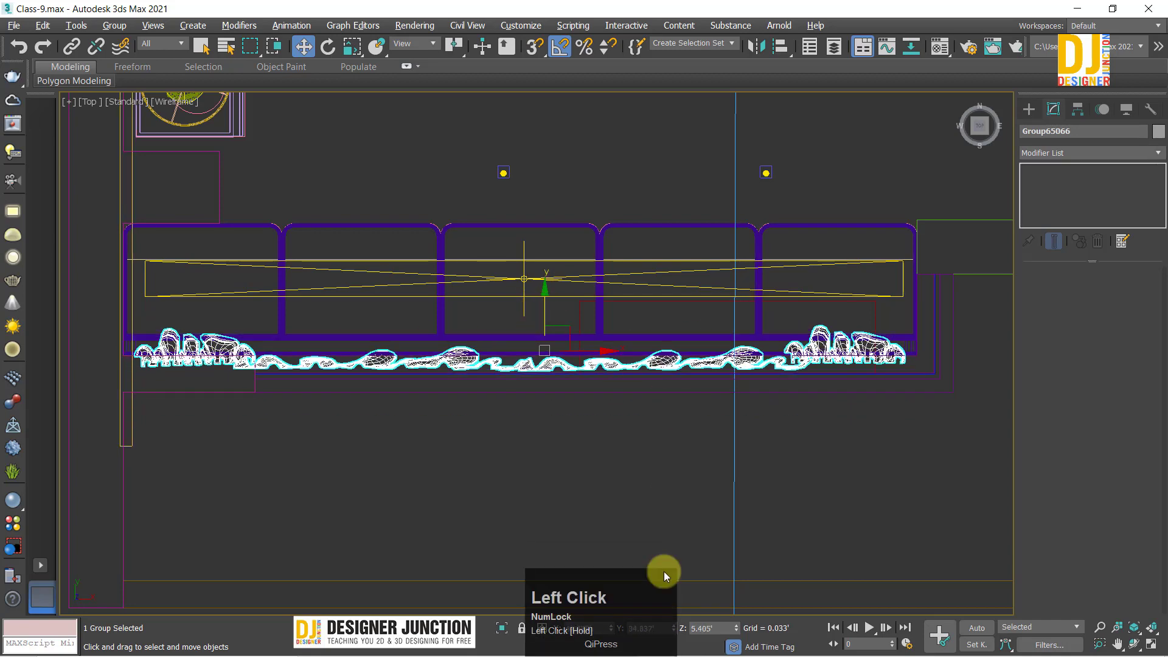
Step: Check the large curtain's position against the sofa, and open its group to make the parts individually editable
{"action": "key", "text": "alt+w"}
{"action": "key", "text": "alt+w"}
{"action": "middle_click_drag", "start_coordinate": [550, 396], "coordinate": [519, 378], "text": "alt"}
{"action": "key", "text": "alt+w"}
{"action": "key", "text": "alt+w"}
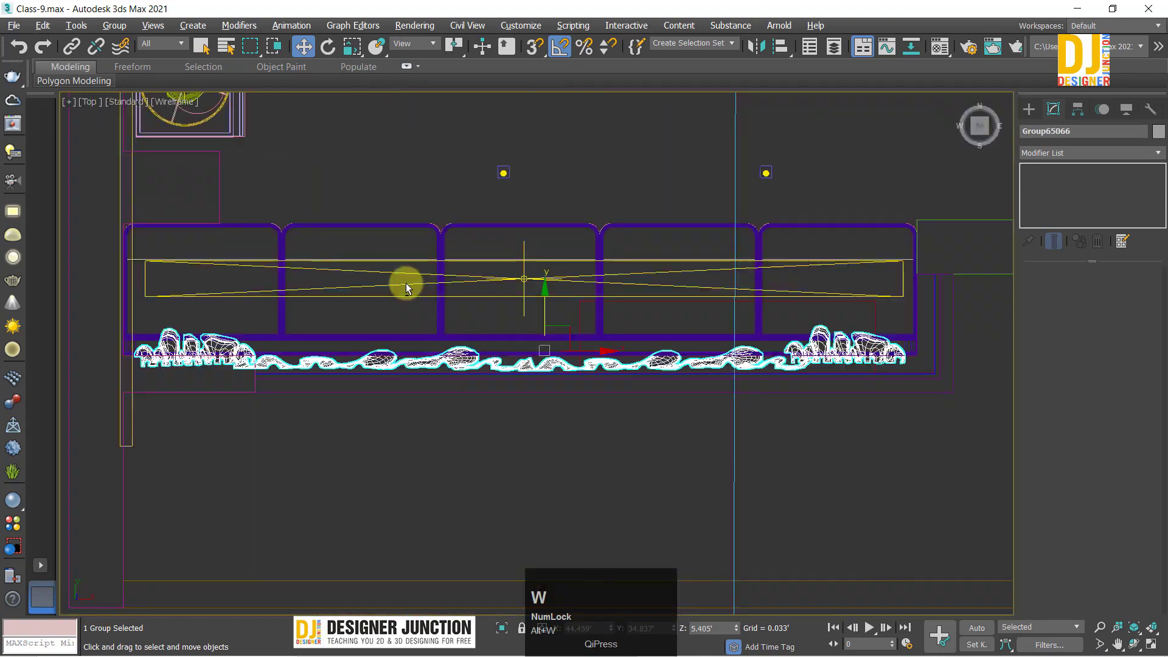
{"action": "left_click", "coordinate": [341, 465]}
{"action": "left_click", "coordinate": [215, 348]}
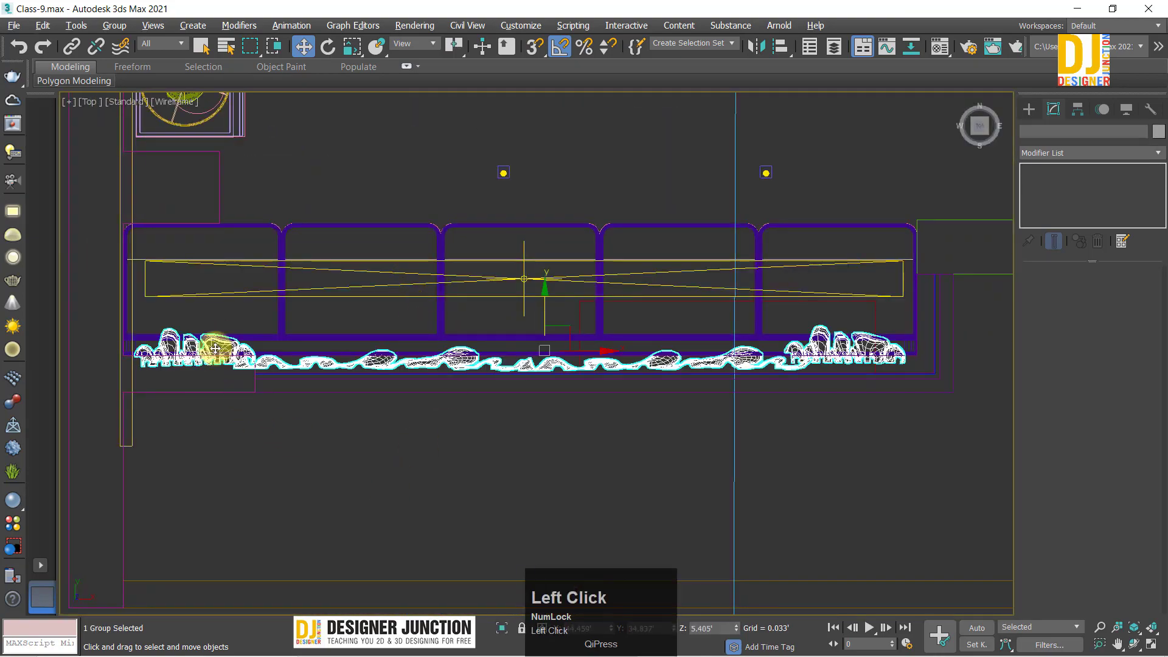
{"action": "left_click", "coordinate": [115, 25]}
{"action": "left_click", "coordinate": [145, 85]}
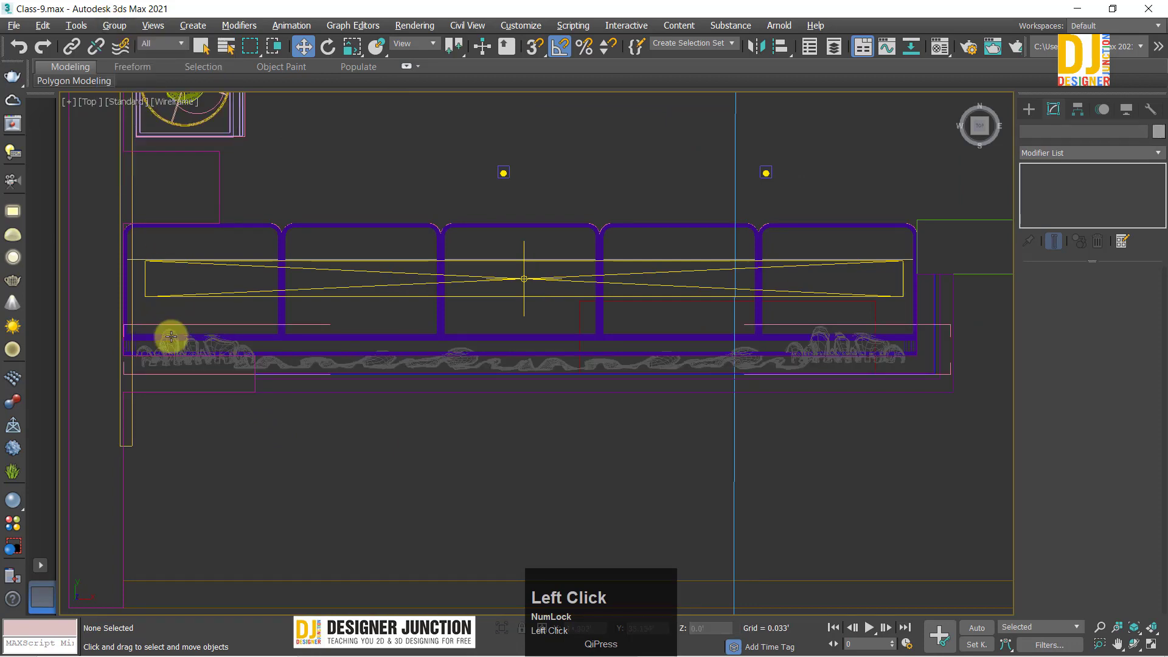
Step: Scale the pair of dark side curtains down along Y to make them shallower
{"action": "left_click", "coordinate": [172, 340]}
{"action": "scroll", "coordinate": [177, 346], "scroll_direction": "up", "scroll_amount": 4}
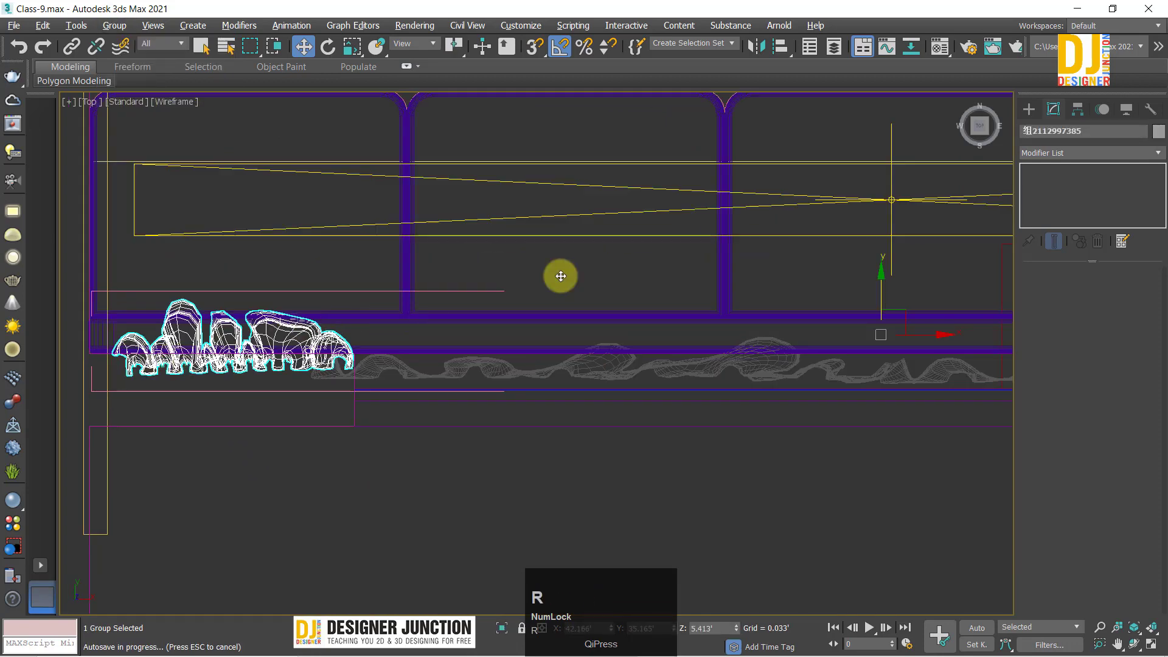
{"action": "scroll", "coordinate": [577, 293], "scroll_direction": "down", "scroll_amount": 2}
{"action": "middle_click_drag", "start_coordinate": [577, 294], "coordinate": [404, 296]}
{"action": "key", "text": "r"}
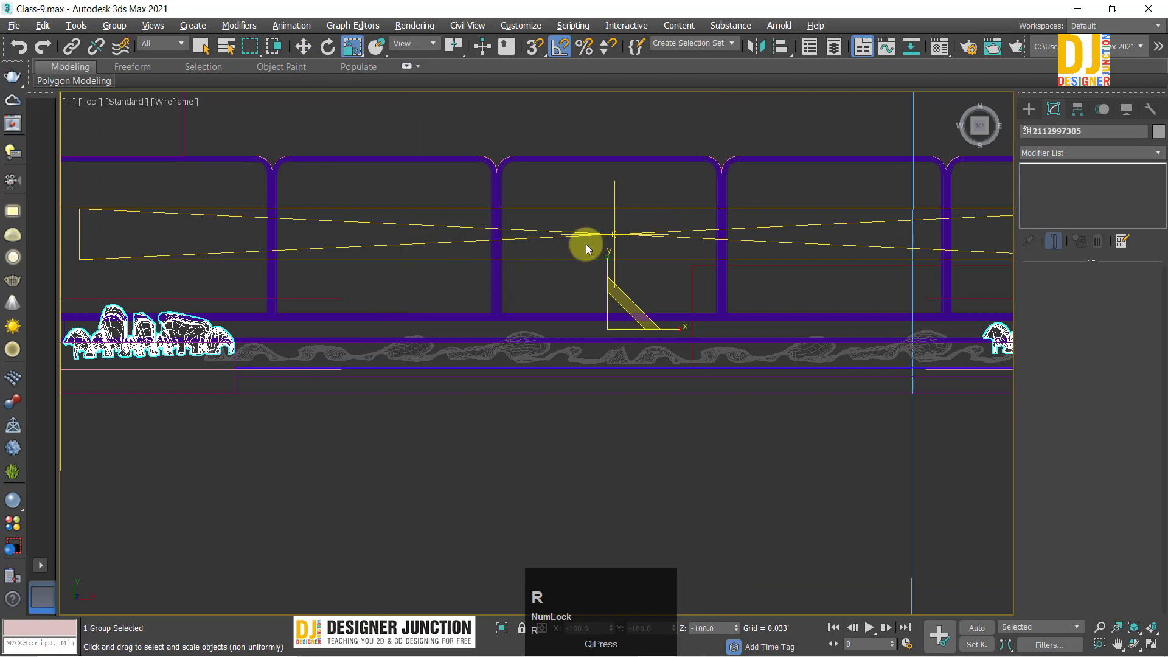
{"action": "left_click_drag", "start_coordinate": [606, 264], "coordinate": [604, 286]}
{"action": "scroll", "coordinate": [543, 448], "scroll_direction": "down", "scroll_amount": 3}
{"action": "left_click", "coordinate": [543, 447]}
Step: Move the pair of dark side curtains along Y toward the sofa, in front of the window wall
{"action": "key", "text": "alt+w"}
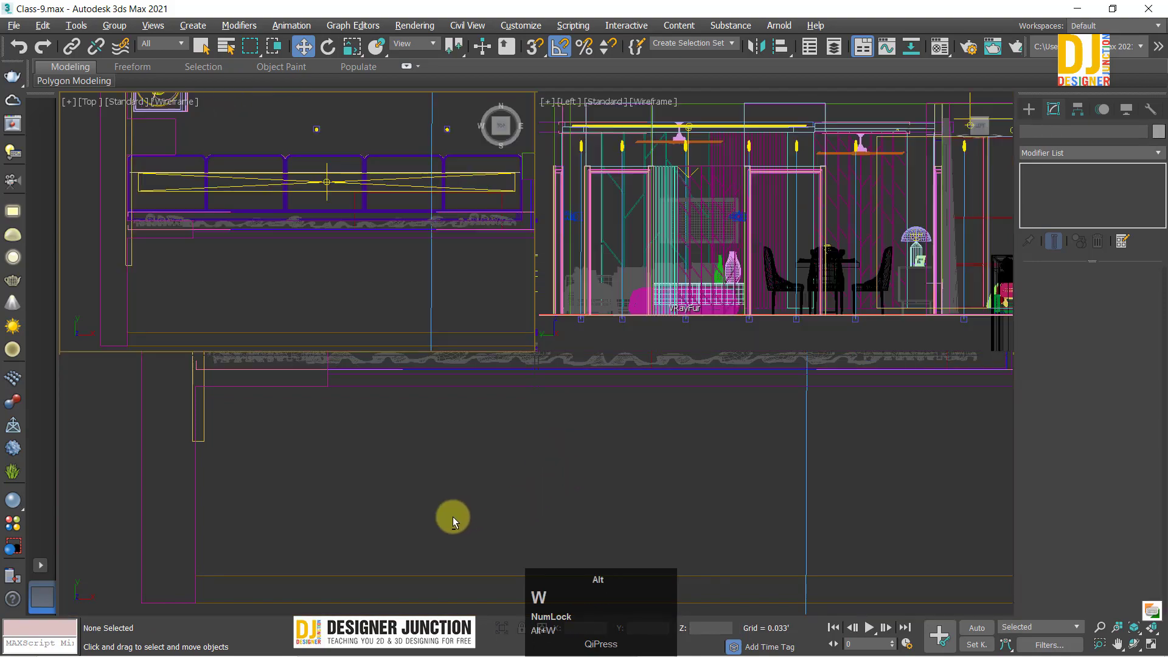
{"action": "key", "text": "alt+w"}
{"action": "mouse_move", "coordinate": [469, 464]}
{"action": "middle_mouse_down", "text": "alt"}
{"action": "mouse_move", "coordinate": [495, 454]}
{"action": "mouse_move", "coordinate": [458, 523]}
{"action": "mouse_move", "coordinate": [660, 315]}
{"action": "mouse_move", "coordinate": [660, 339]}
{"action": "middle_mouse_up", "text": "alt"}
{"action": "left_click", "coordinate": [297, 399], "text": "ctrl"}
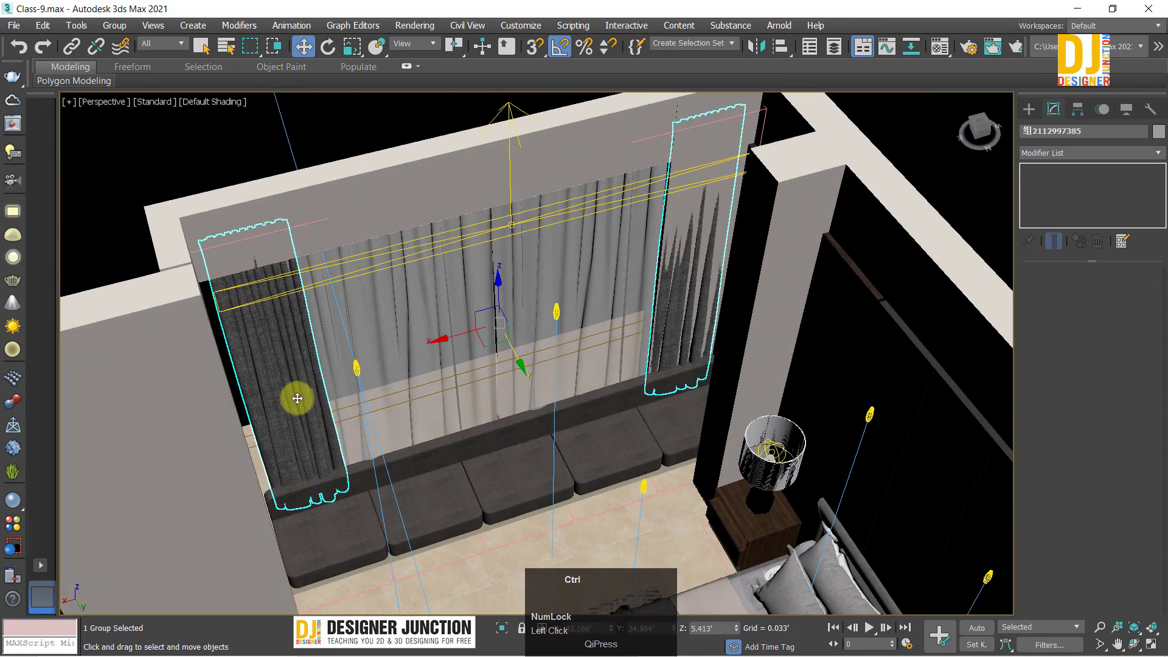
{"action": "middle_click_drag", "start_coordinate": [545, 339], "coordinate": [584, 333], "text": "alt"}
{"action": "key", "text": "alt+w"}
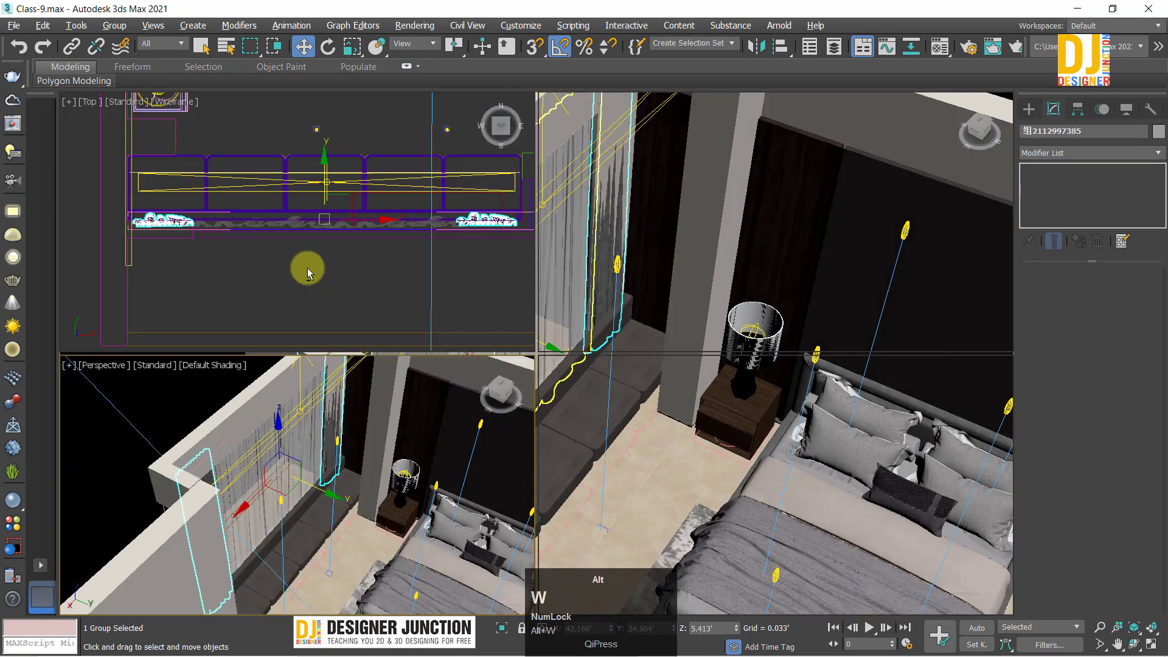
{"action": "key", "text": "alt+w"}
{"action": "middle_click_drag", "start_coordinate": [637, 275], "coordinate": [418, 345]}
{"action": "scroll", "coordinate": [594, 316], "scroll_direction": "up", "scroll_amount": 3}
{"action": "mouse_move", "coordinate": [294, 344]}
{"action": "left_mouse_down"}
{"action": "mouse_move", "coordinate": [287, 305]}
{"action": "mouse_move", "coordinate": [281, 326]}
{"action": "left_mouse_up"}
{"action": "key", "text": "alt+w"}
{"action": "right_click", "coordinate": [425, 475]}
{"action": "key", "text": "alt+w"}
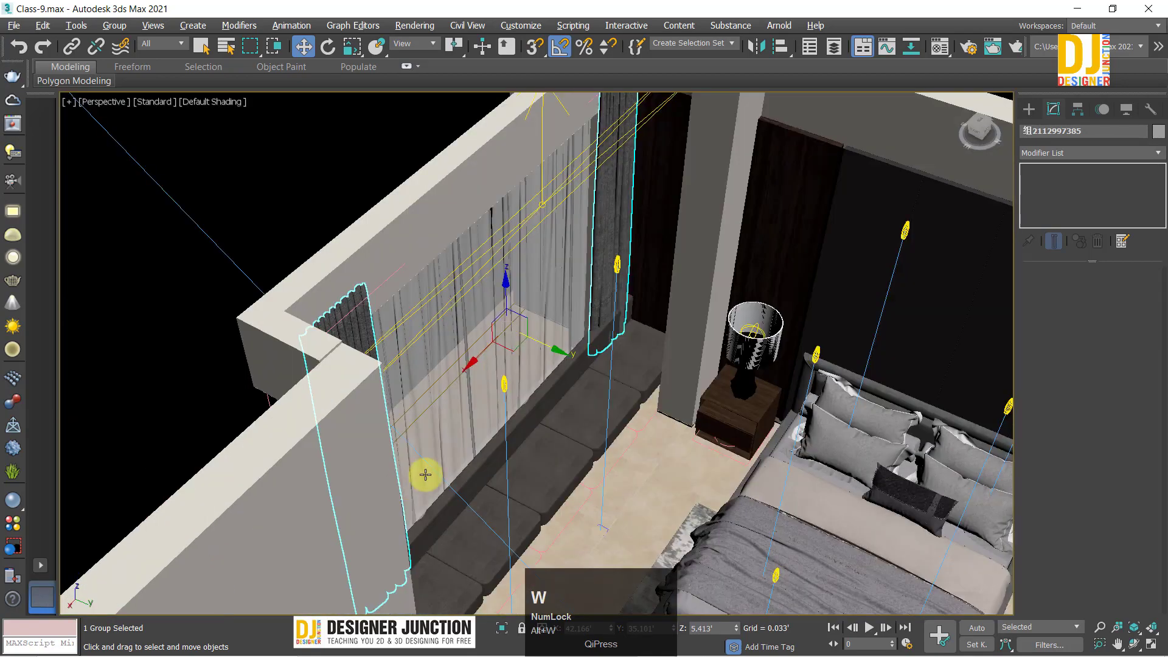
Step: Examine the hems of the dark side curtains where they meet the sofa's backrest
{"action": "middle_click_drag", "start_coordinate": [706, 372], "coordinate": [638, 355], "text": "alt"}
{"action": "scroll", "coordinate": [454, 229], "scroll_direction": "up", "scroll_amount": 1}
{"action": "scroll", "coordinate": [455, 229], "scroll_direction": "up", "scroll_amount": 2}
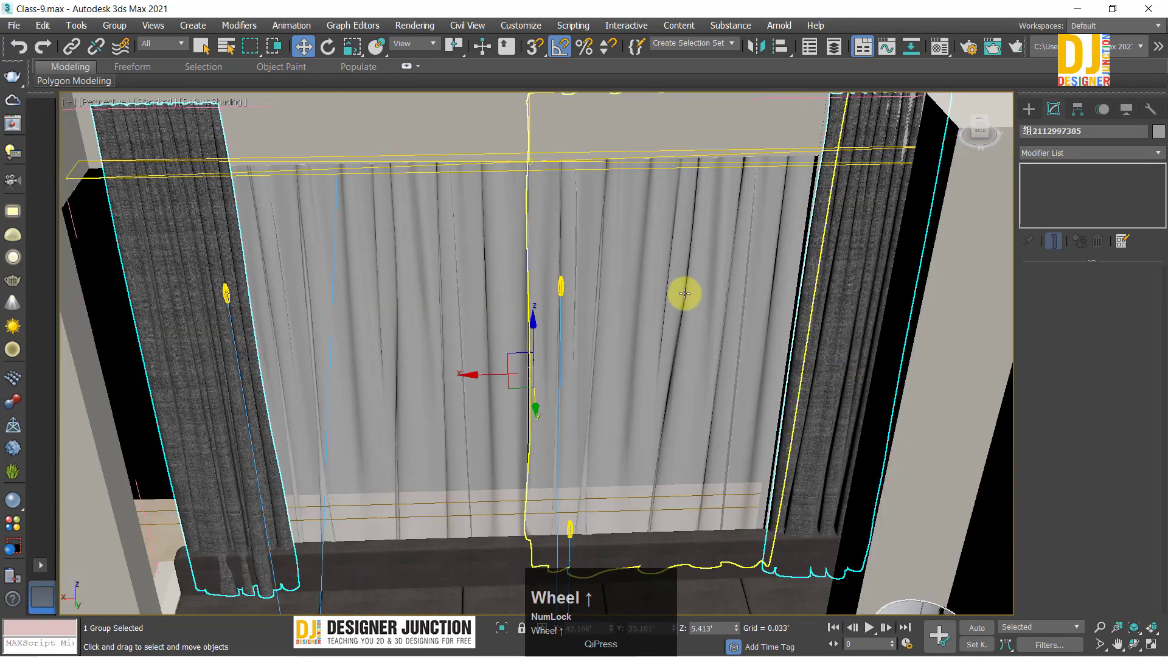
{"action": "middle_click_drag", "start_coordinate": [683, 292], "coordinate": [661, 318], "text": "alt"}
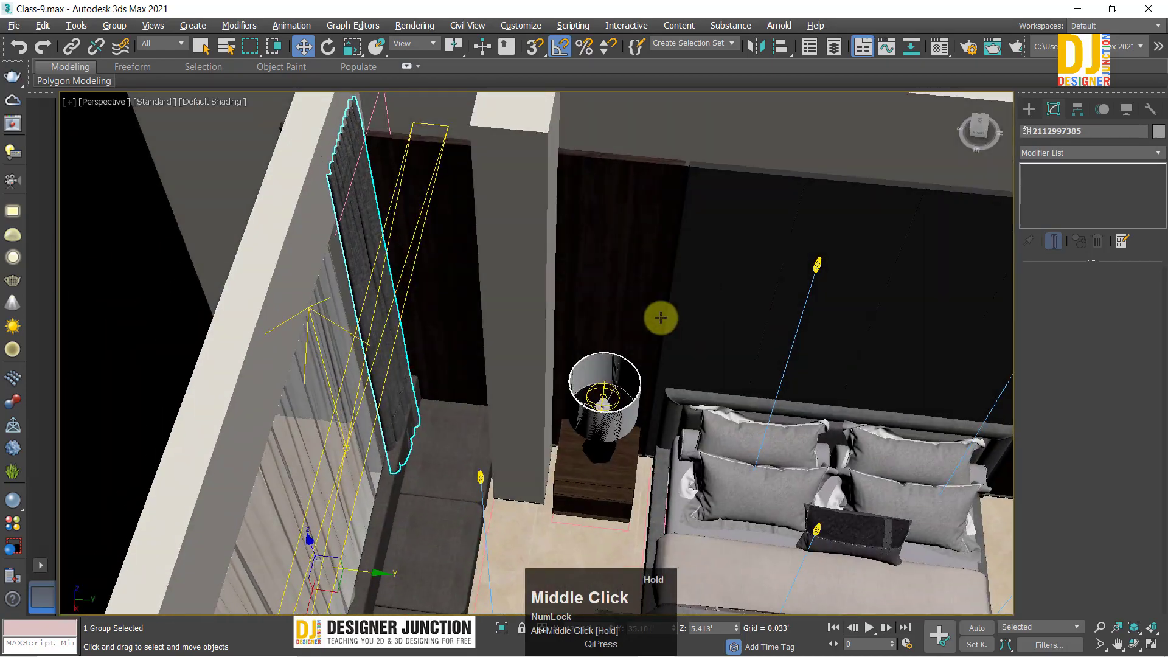
{"action": "scroll", "coordinate": [355, 487], "scroll_direction": "up", "scroll_amount": 6}
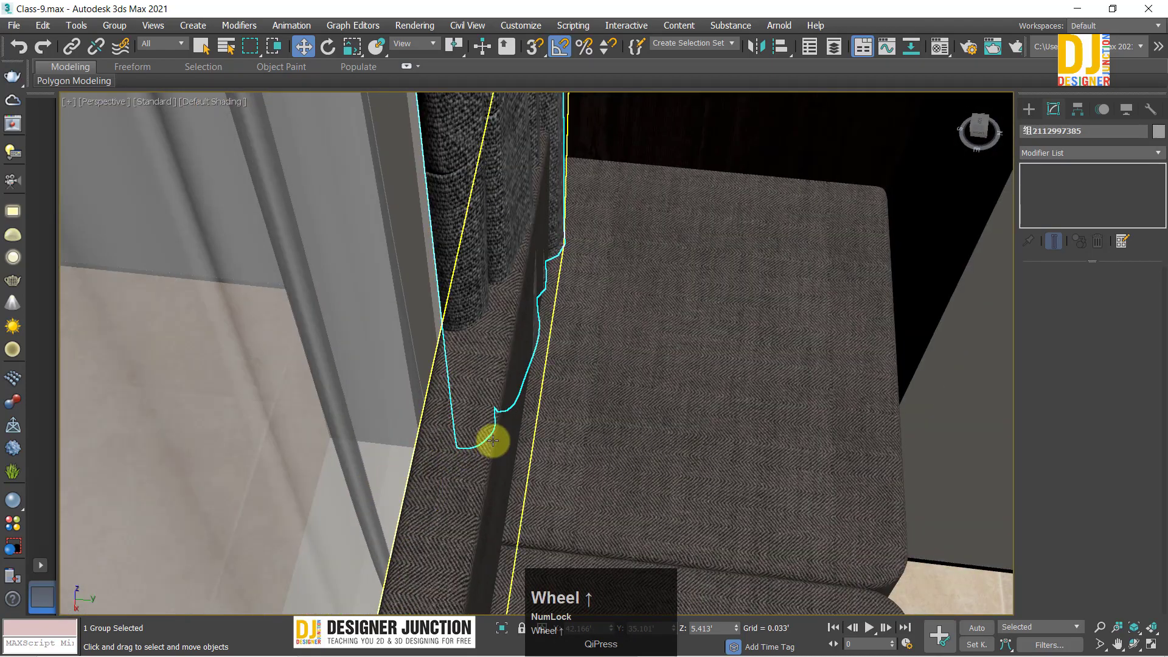
{"action": "scroll", "coordinate": [490, 481], "scroll_direction": "down", "scroll_amount": 5}
{"action": "middle_click_drag", "start_coordinate": [477, 488], "coordinate": [426, 404], "text": "alt"}
{"action": "scroll", "coordinate": [426, 404], "scroll_direction": "down", "scroll_amount": 3}
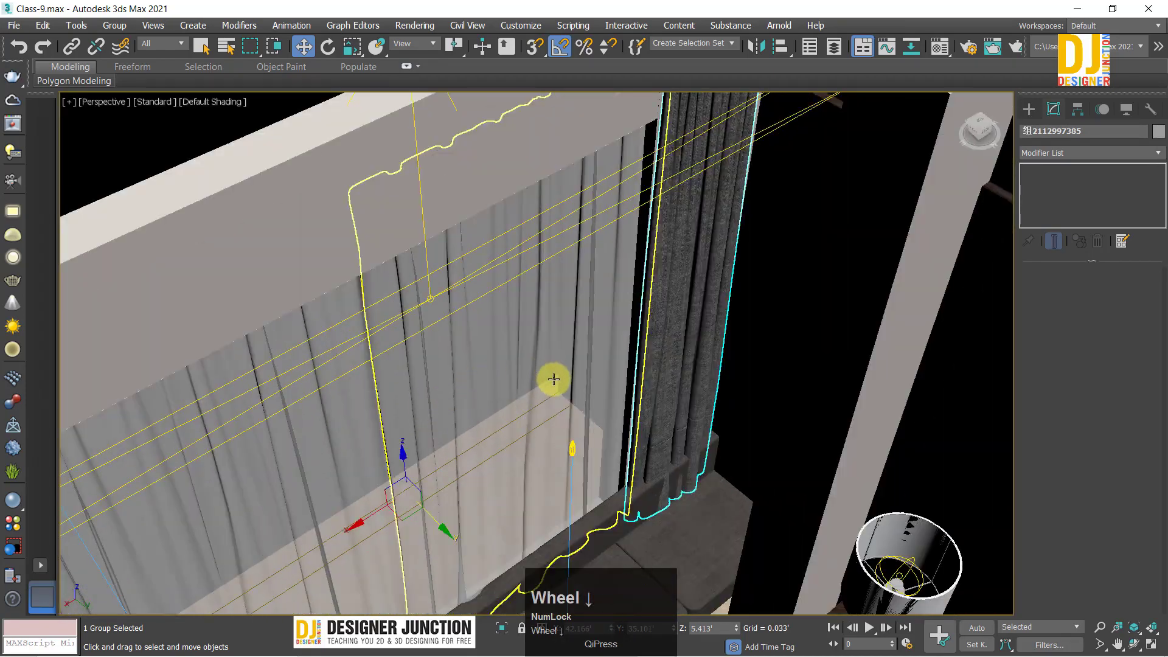
{"action": "scroll", "coordinate": [554, 379], "scroll_direction": "down", "scroll_amount": 5}
Step: Move the sofa's long backrest along Y toward the room to clear the side curtains
{"action": "left_click", "coordinate": [531, 539]}
{"action": "key", "text": "alt+w"}
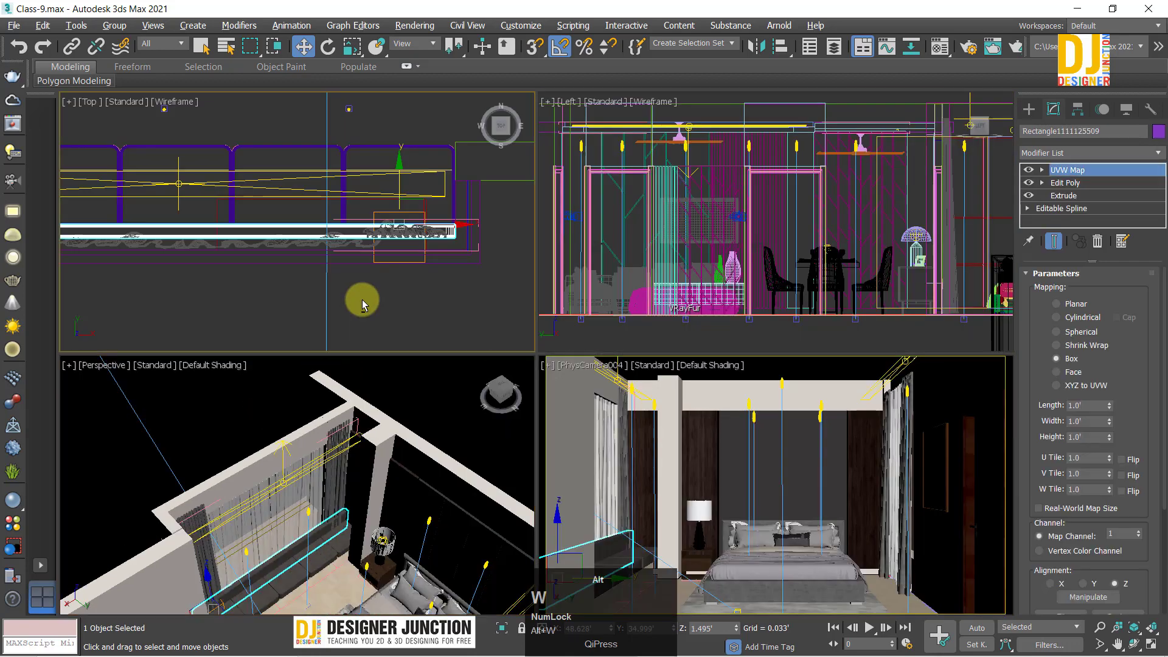
{"action": "key", "text": "alt+w"}
{"action": "mouse_move", "coordinate": [737, 321]}
{"action": "left_mouse_down"}
{"action": "mouse_move", "coordinate": [741, 262]}
{"action": "mouse_move", "coordinate": [734, 300]}
{"action": "left_mouse_up"}
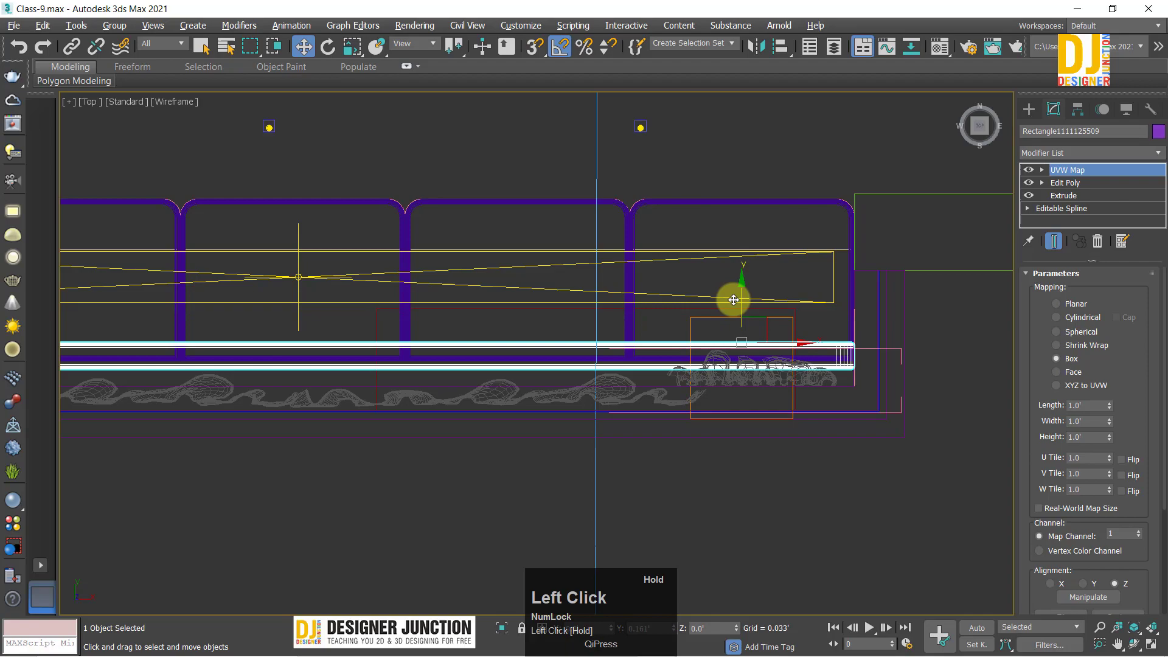
{"action": "left_click", "coordinate": [923, 478]}
{"action": "scroll", "coordinate": [736, 491], "scroll_direction": "down", "scroll_amount": 4}
Step: Move the pair of sheer curtains along Y toward the sofa, closer in line with the dark side curtains
{"action": "key", "text": "alt+w"}
{"action": "key", "text": "alt+w"}
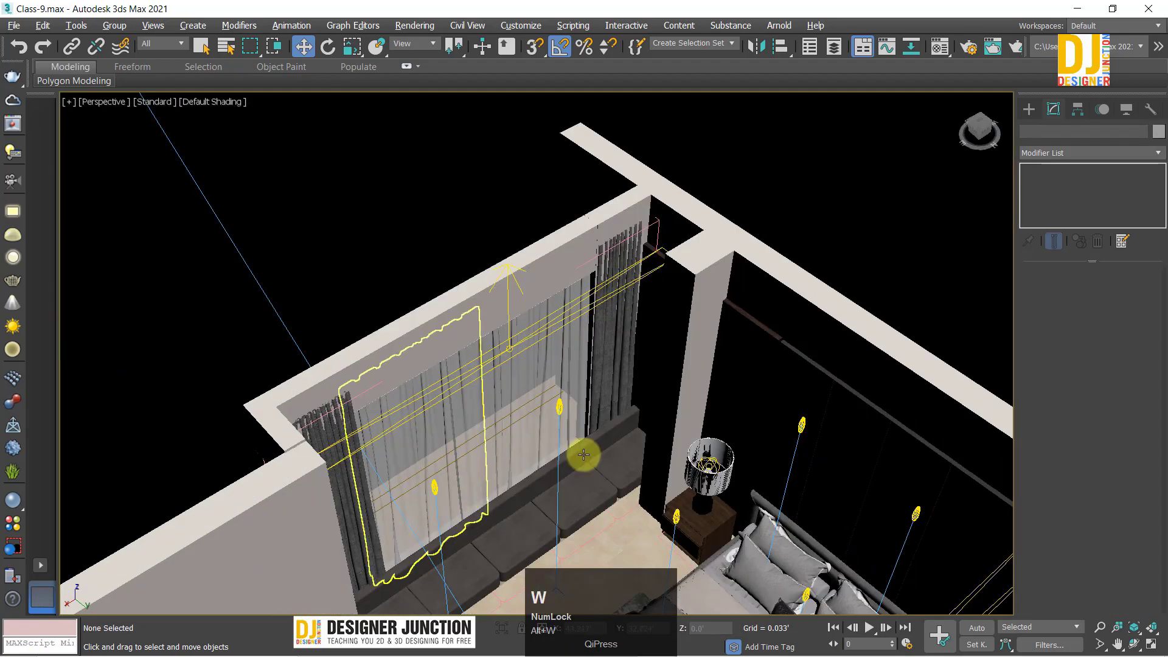
{"action": "middle_click_drag", "start_coordinate": [583, 454], "coordinate": [542, 444], "text": "alt"}
{"action": "scroll", "coordinate": [579, 372], "scroll_direction": "up", "scroll_amount": 3}
{"action": "middle_click_drag", "start_coordinate": [579, 372], "coordinate": [527, 443], "text": "alt"}
{"action": "scroll", "coordinate": [523, 432], "scroll_direction": "down", "scroll_amount": 4}
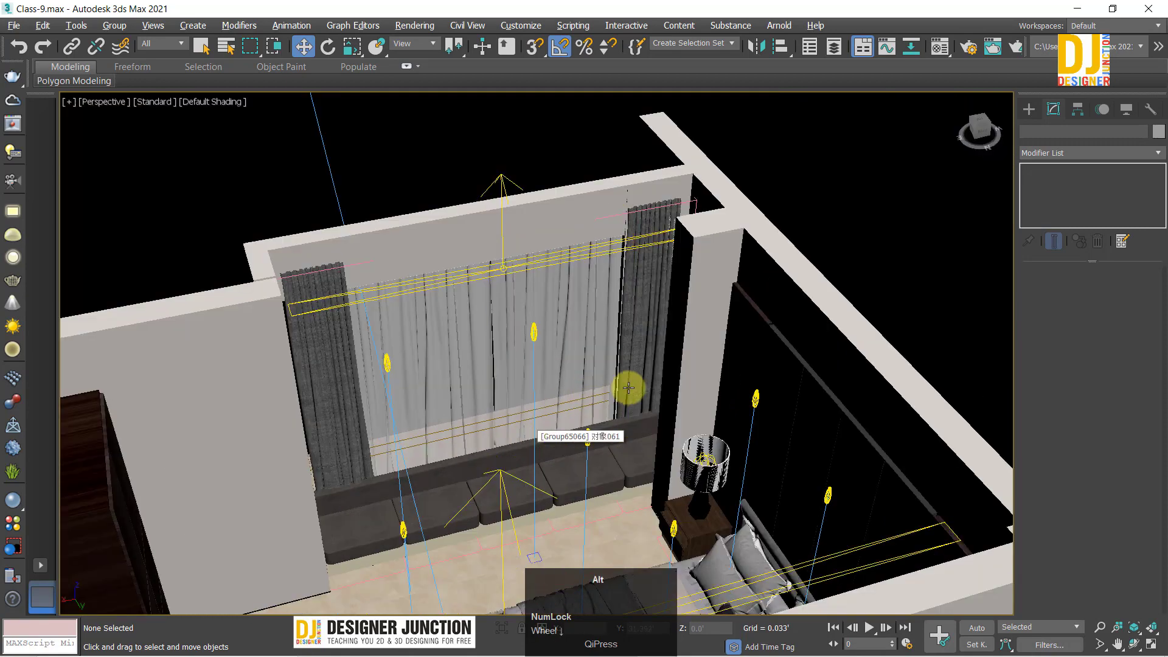
{"action": "middle_click_drag", "start_coordinate": [629, 388], "coordinate": [654, 374], "text": "alt"}
{"action": "left_click", "coordinate": [509, 372]}
{"action": "left_click", "coordinate": [451, 350], "text": "ctrl"}
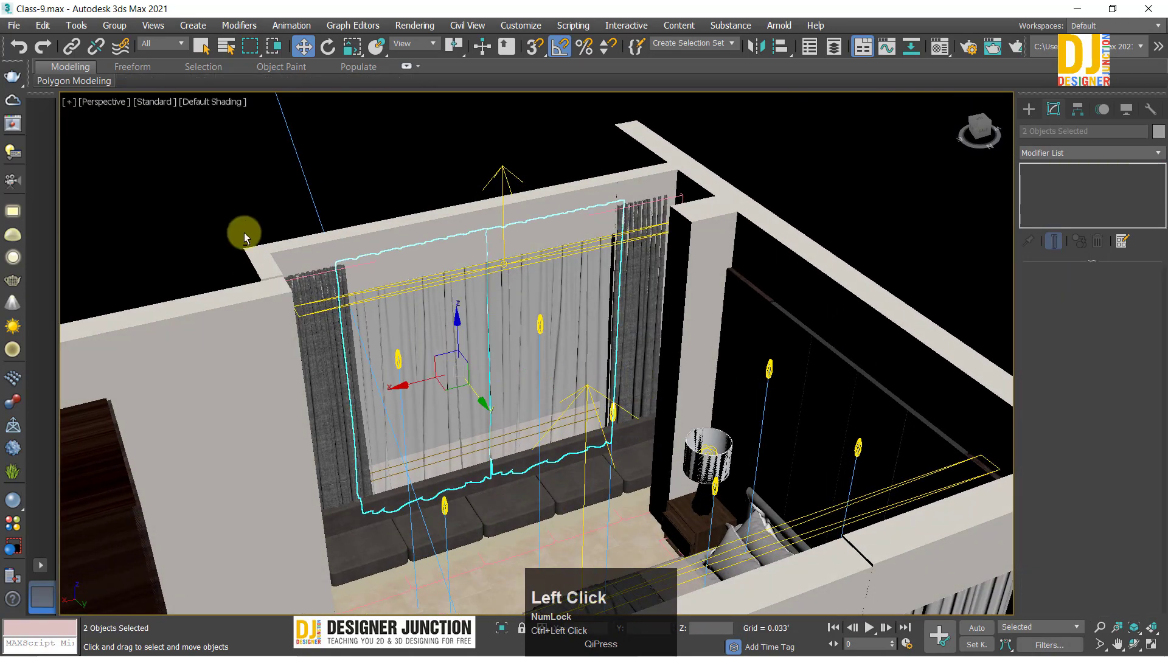
{"action": "key", "text": "alt+w"}
{"action": "key", "text": "alt+w"}
{"action": "scroll", "coordinate": [582, 420], "scroll_direction": "up", "scroll_amount": 3}
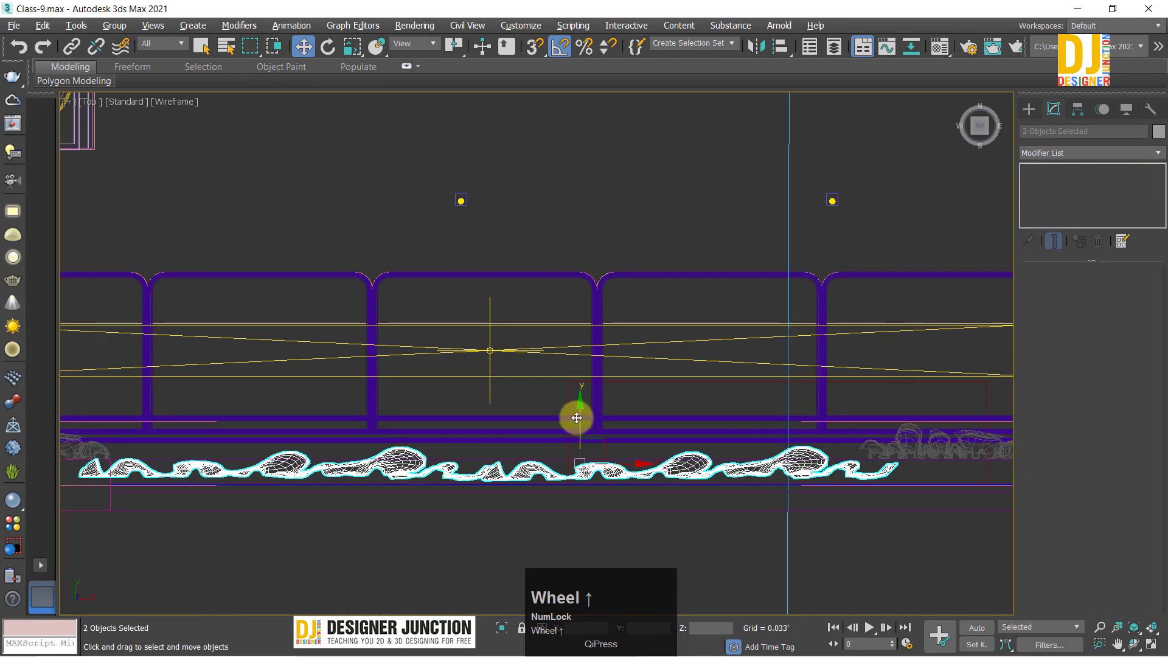
{"action": "left_click", "coordinate": [583, 399]}
{"action": "scroll", "coordinate": [586, 395], "scroll_direction": "down", "scroll_amount": 4}
{"action": "left_click", "coordinate": [472, 296]}
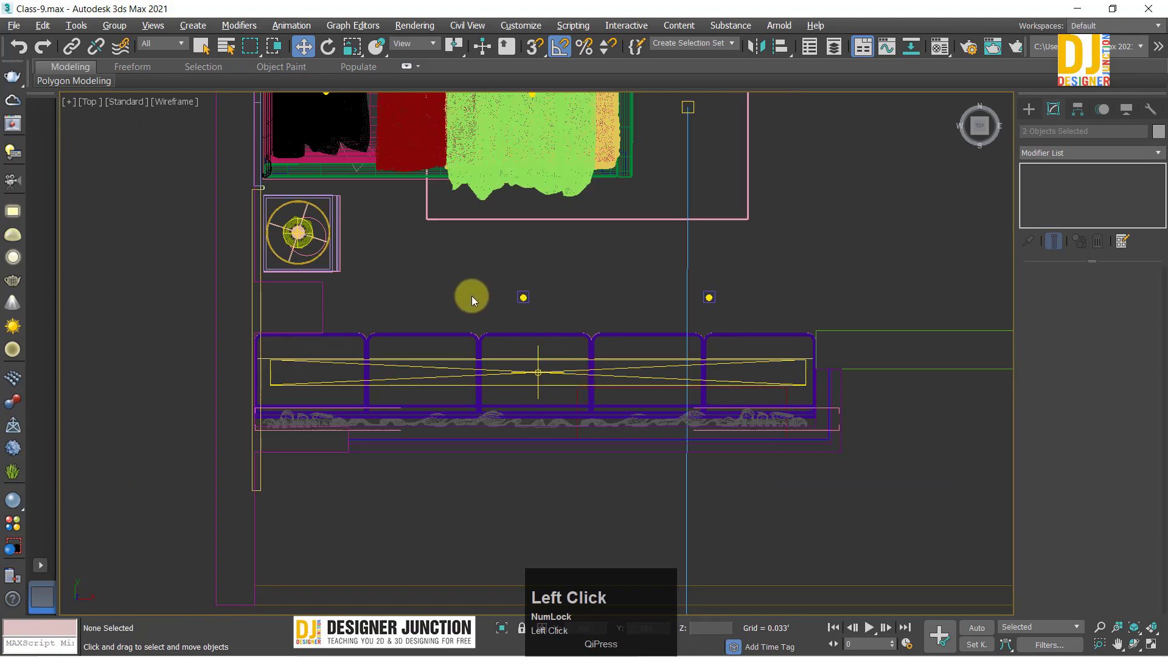
Step: Nudge the pair of dark side curtains slightly along Y toward the sofa, in front of the sheer curtains
{"action": "key", "text": "alt+w"}
{"action": "key", "text": "alt+w"}
{"action": "middle_click_drag", "start_coordinate": [608, 421], "coordinate": [620, 328], "text": "alt"}
{"action": "scroll", "coordinate": [609, 248], "scroll_direction": "up", "scroll_amount": 4}
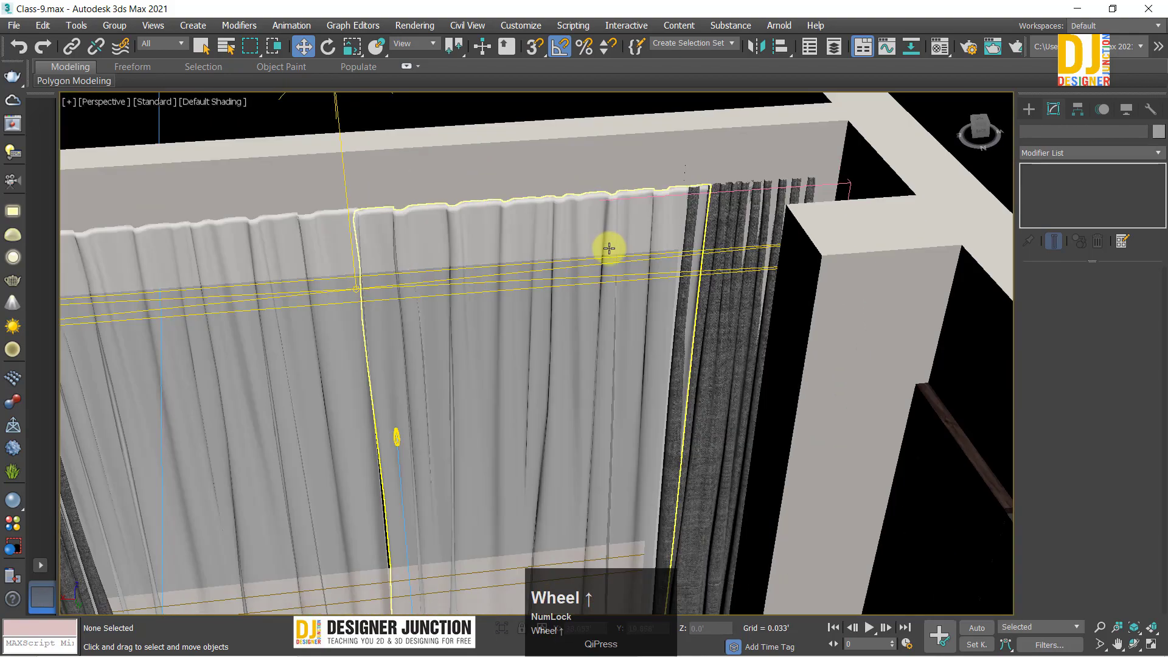
{"action": "middle_click_drag", "start_coordinate": [532, 438], "coordinate": [375, 377], "text": "alt"}
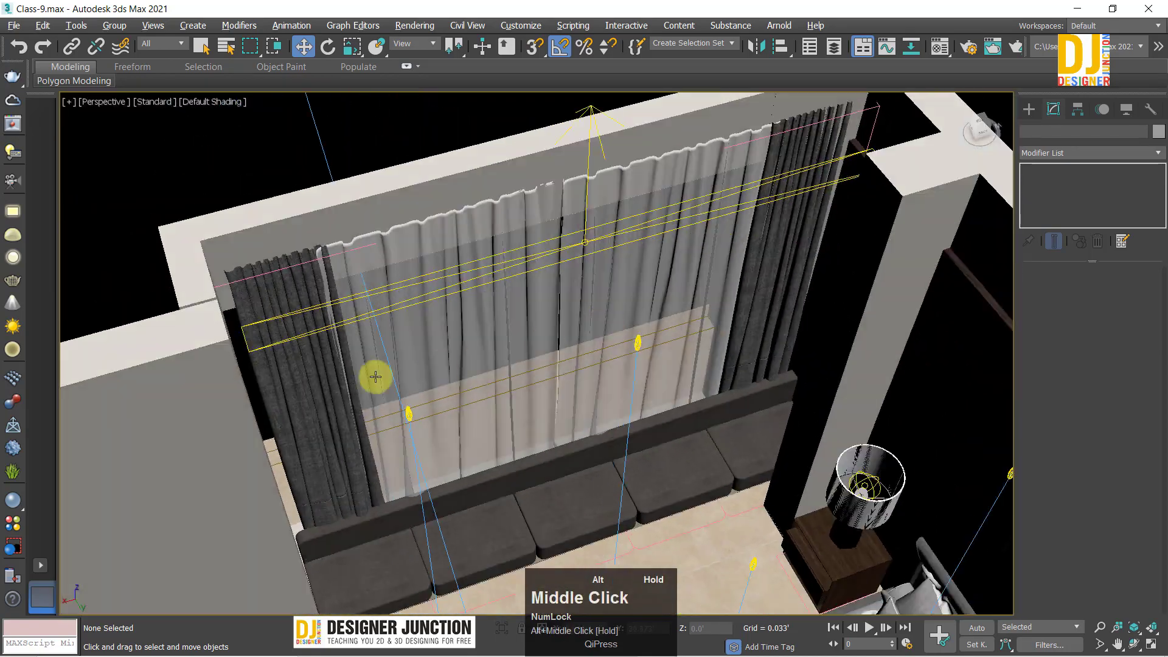
{"action": "left_click", "coordinate": [295, 378]}
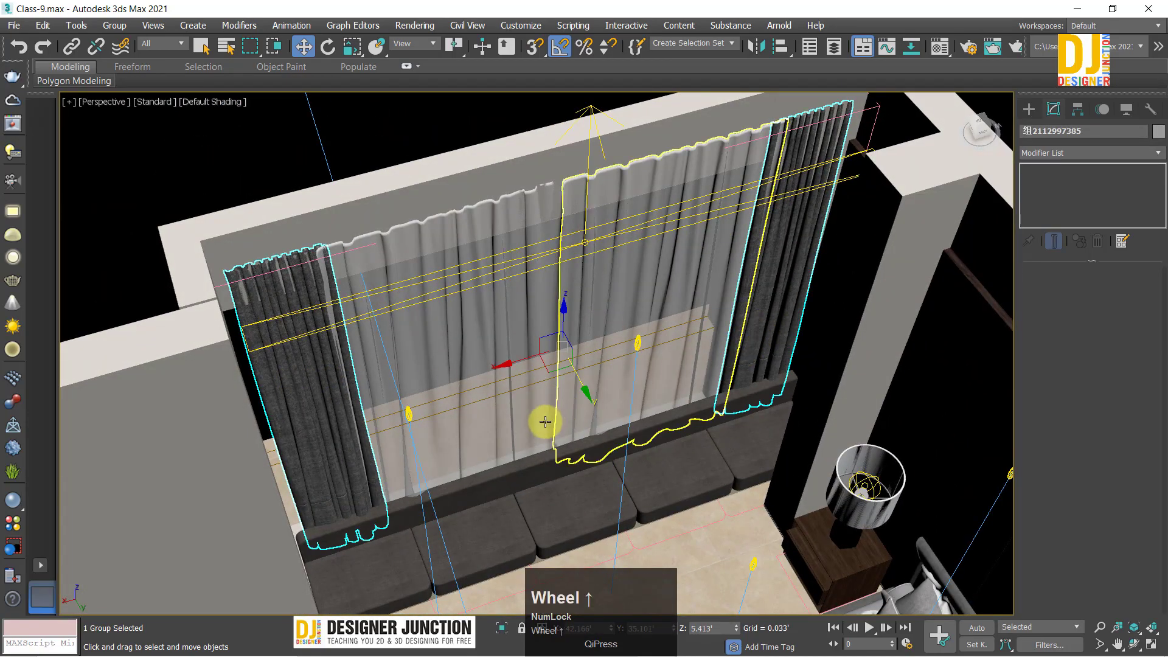
{"action": "scroll", "coordinate": [546, 422], "scroll_direction": "up", "scroll_amount": 3}
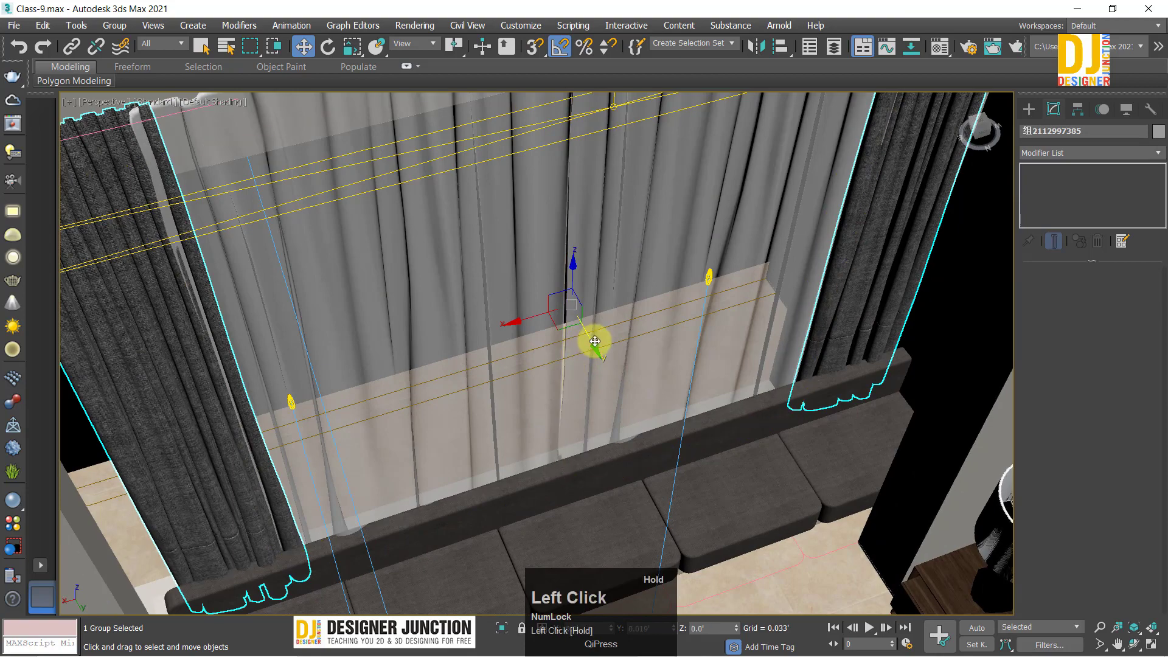
{"action": "left_click_drag", "start_coordinate": [595, 341], "coordinate": [597, 342]}
{"action": "scroll", "coordinate": [585, 350], "scroll_direction": "down", "scroll_amount": 5}
{"action": "left_click", "coordinate": [912, 240]}
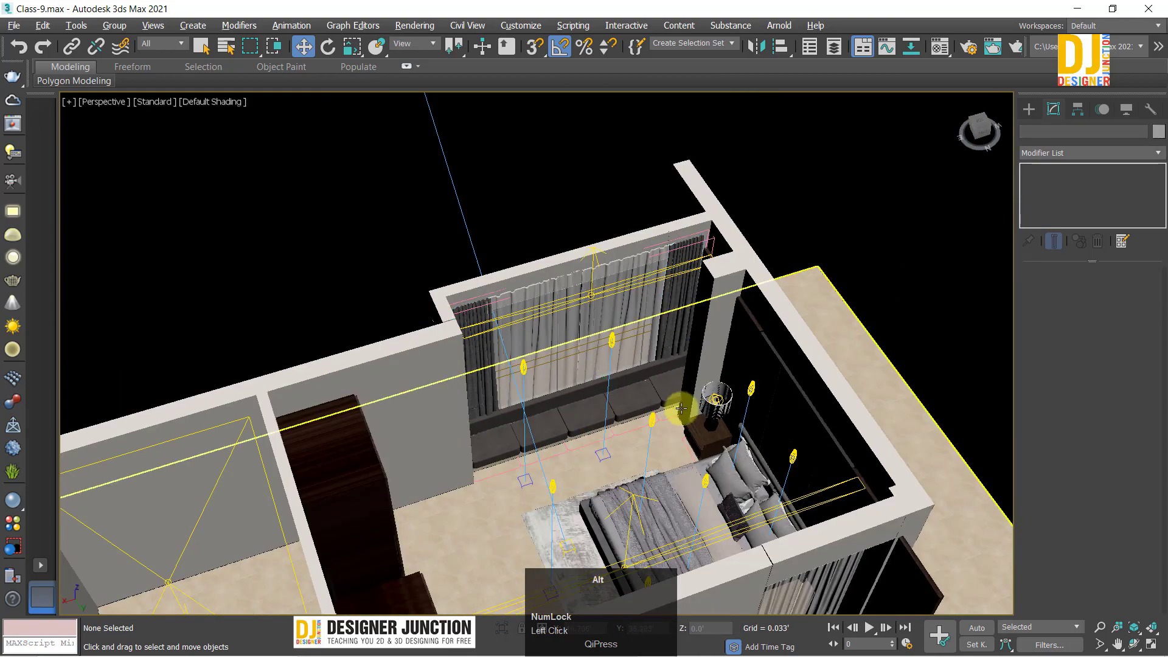
Step: Close the opened curtain group at the sofa window
{"action": "left_click", "coordinate": [568, 336]}
{"action": "key", "text": "1"}
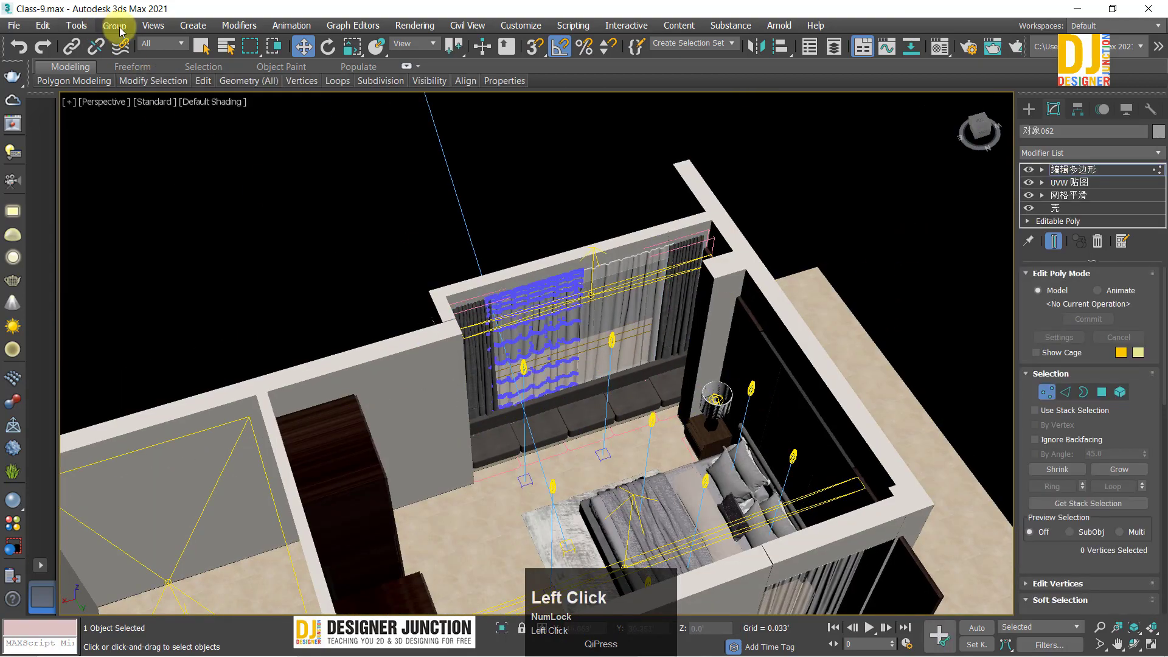
{"action": "left_click", "coordinate": [116, 26]}
{"action": "left_click", "coordinate": [337, 206]}
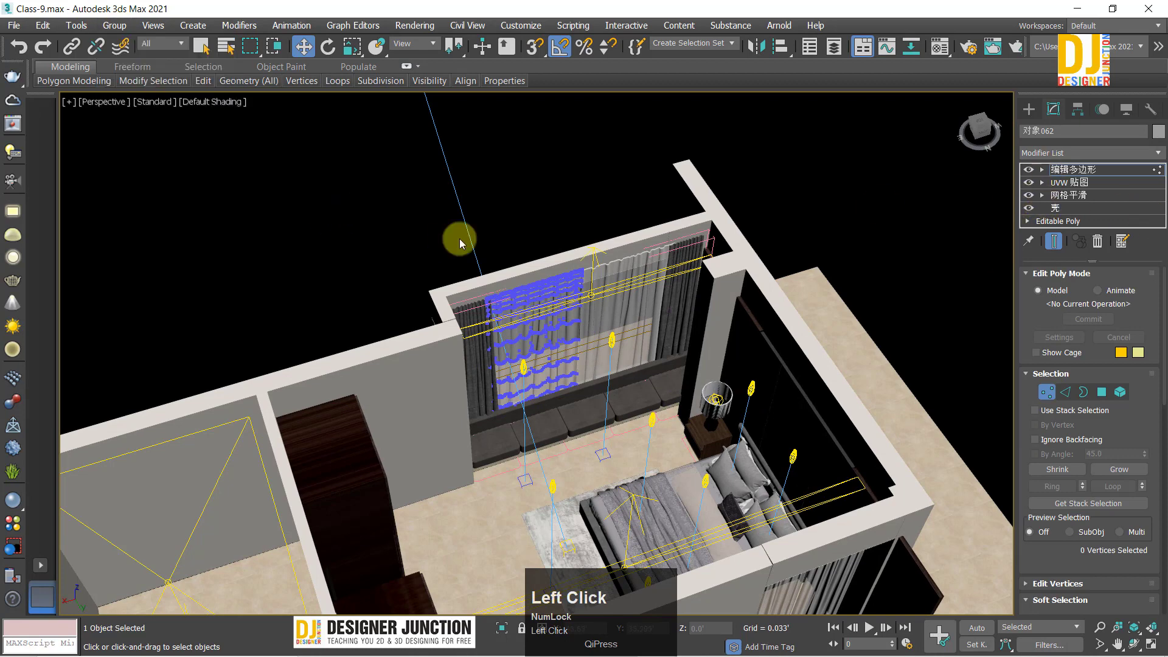
{"action": "left_click", "coordinate": [1057, 173]}
{"action": "left_click", "coordinate": [484, 317]}
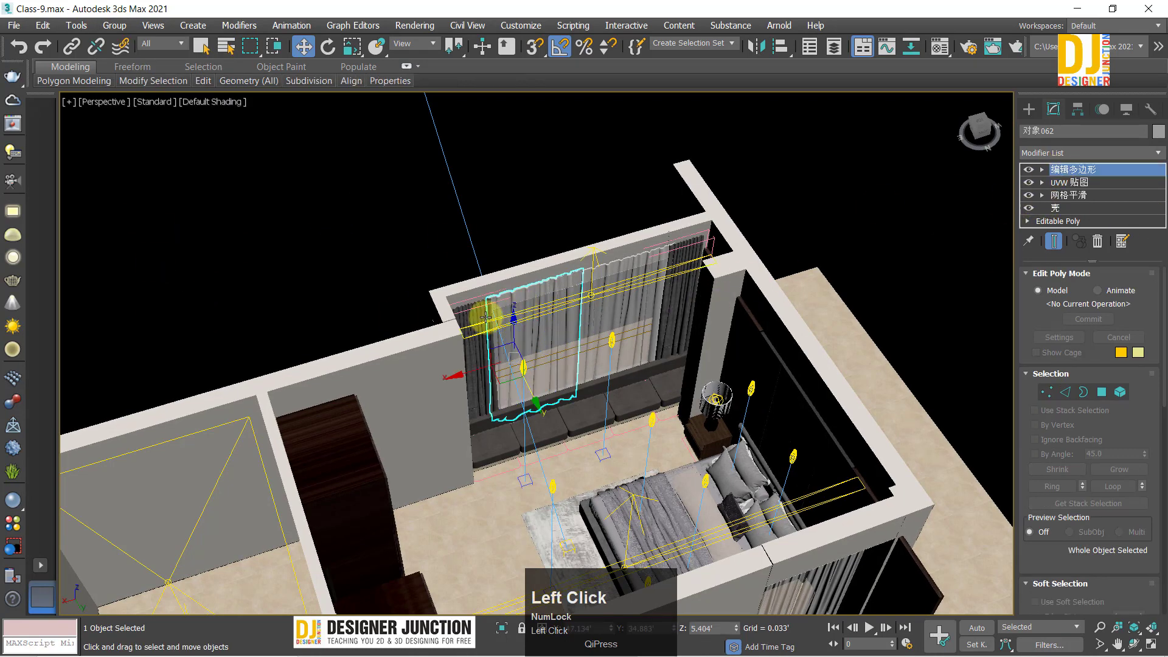
{"action": "left_click", "coordinate": [470, 307]}
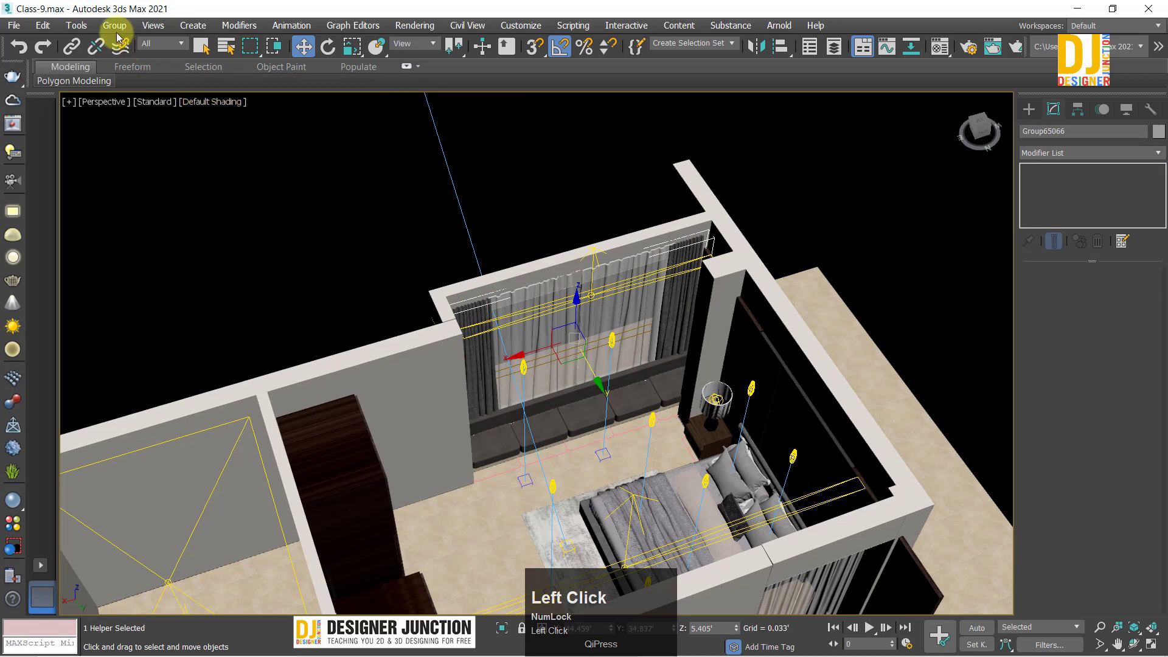
{"action": "left_click", "coordinate": [77, 24]}
{"action": "mouse_move", "coordinate": [114, 25]}
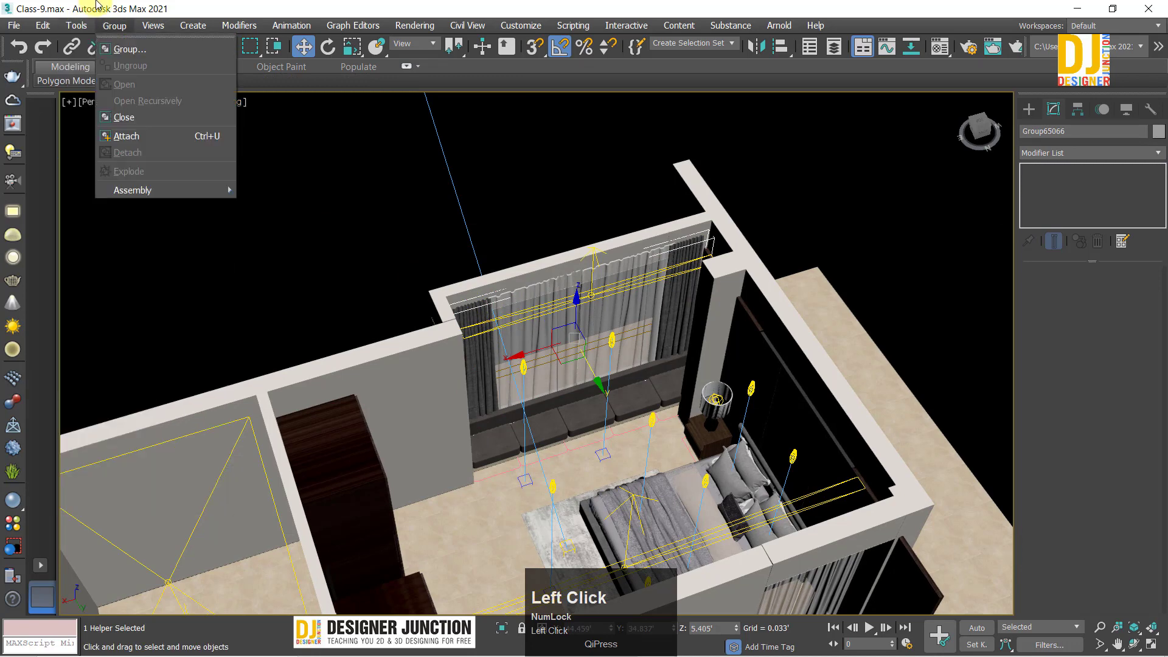
{"action": "left_click", "coordinate": [124, 117]}
{"action": "left_click", "coordinate": [768, 438]}
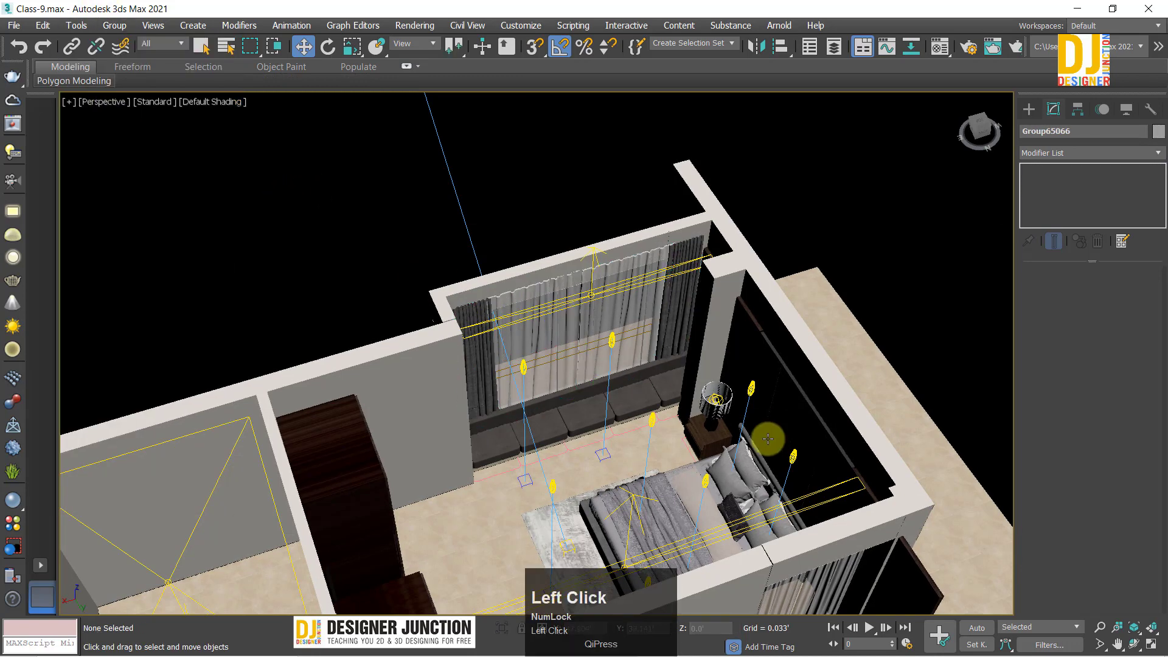
Step: Hide all lights in the scene by category
{"action": "middle_click_drag", "start_coordinate": [780, 405], "coordinate": [627, 399], "text": "alt"}
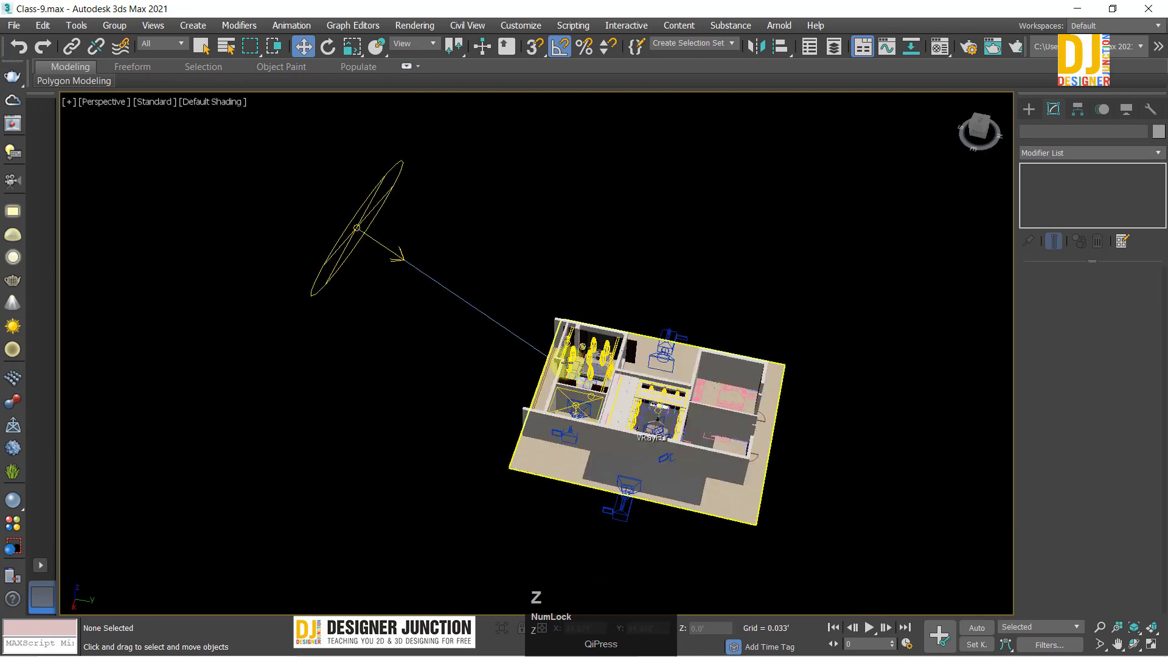
{"action": "scroll", "coordinate": [621, 396], "scroll_direction": "up", "scroll_amount": 3}
{"action": "scroll", "coordinate": [658, 250], "scroll_direction": "up", "scroll_amount": 3}
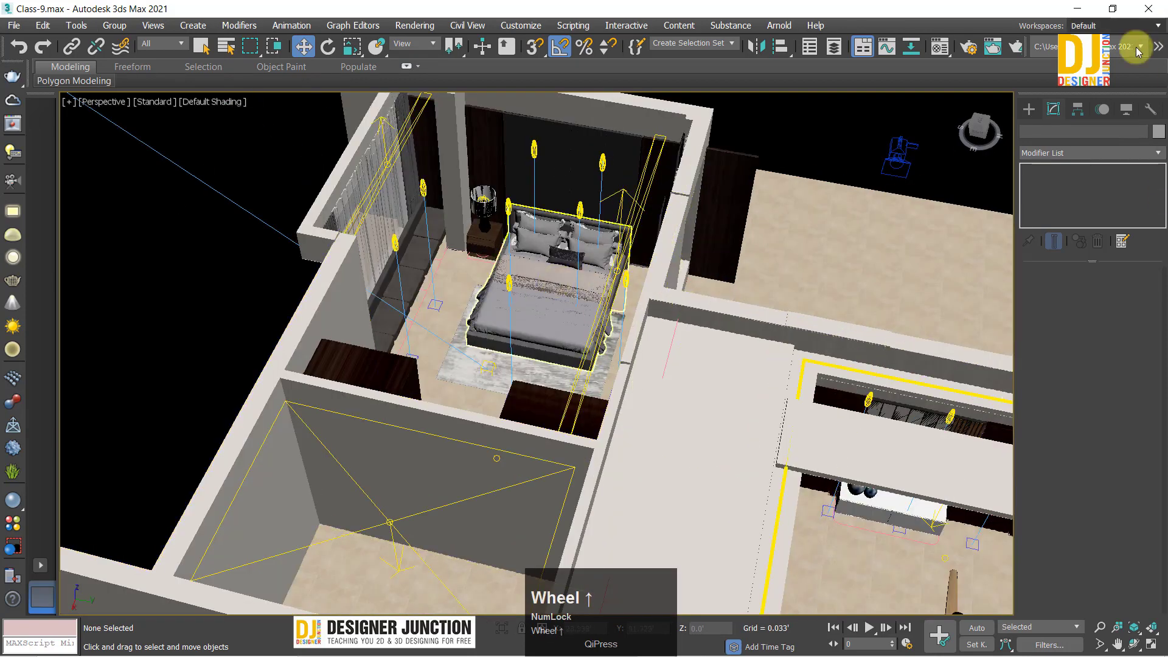
{"action": "left_click", "coordinate": [1126, 110]}
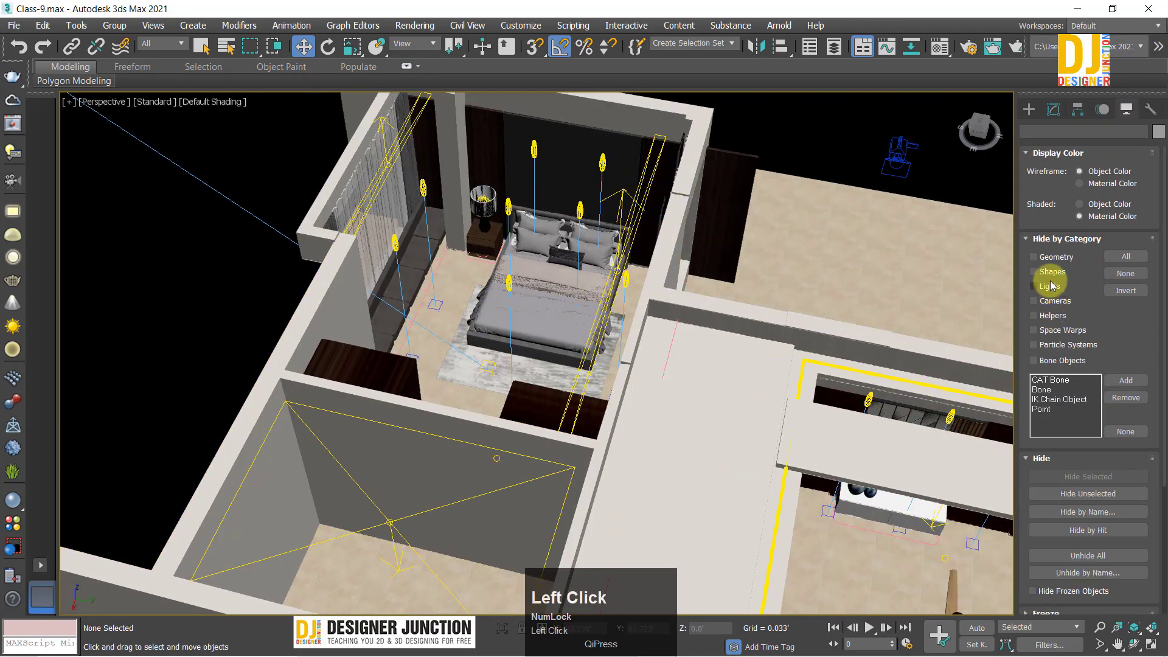
{"action": "left_click", "coordinate": [1046, 292]}
{"action": "scroll", "coordinate": [639, 271], "scroll_direction": "up", "scroll_amount": 4}
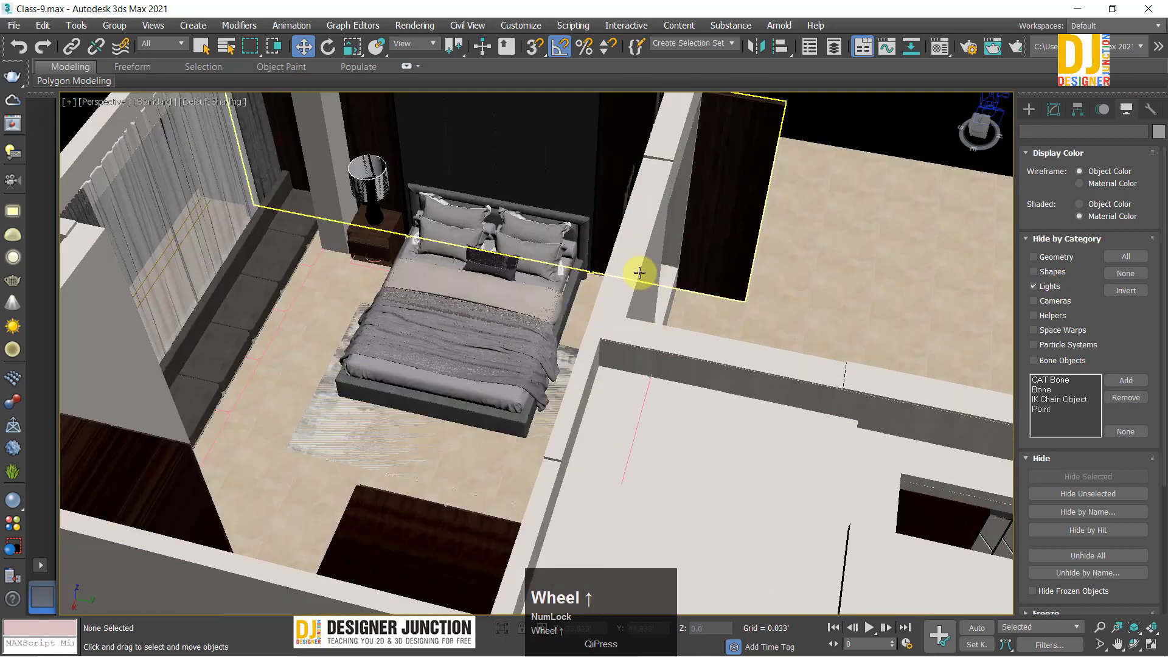
Step: Examine the textured bed and the furniture around it from several angles
{"action": "left_click", "coordinate": [441, 315]}
{"action": "key", "text": "z"}
{"action": "middle_click_drag", "start_coordinate": [441, 314], "coordinate": [407, 386], "text": "alt"}
{"action": "scroll", "coordinate": [409, 376], "scroll_direction": "down", "scroll_amount": 3}
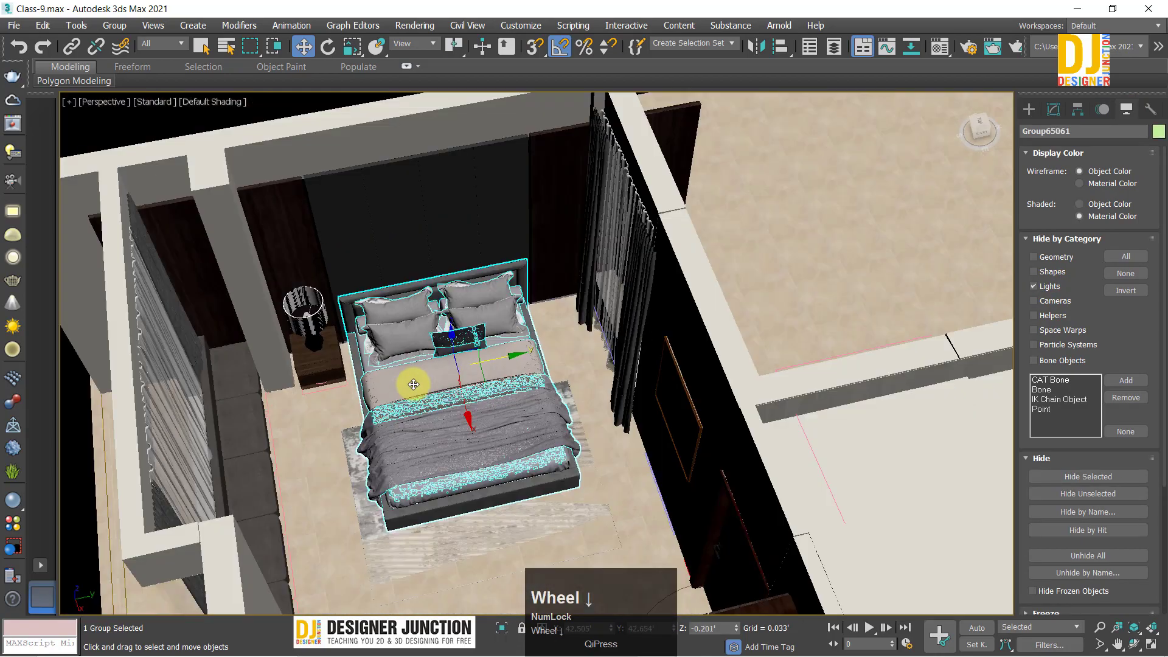
{"action": "scroll", "coordinate": [561, 195], "scroll_direction": "down", "scroll_amount": 2}
{"action": "left_click", "coordinate": [543, 126]}
{"action": "scroll", "coordinate": [399, 425], "scroll_direction": "up", "scroll_amount": 4}
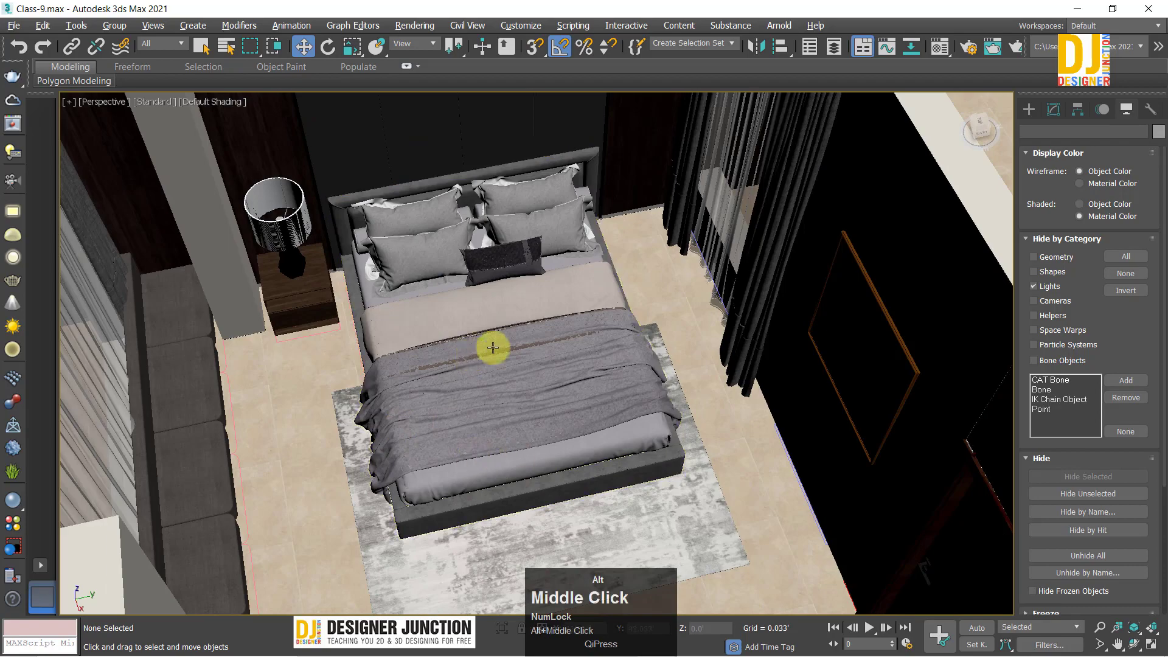
{"action": "middle_click_drag", "start_coordinate": [495, 347], "coordinate": [454, 306], "text": "alt"}
{"action": "left_click", "coordinate": [448, 209]}
{"action": "middle_click_drag", "start_coordinate": [449, 208], "coordinate": [525, 144], "text": "alt"}
Step: Isolate the table lamp and its nightstand from the PhysCamera004 view and show them in the Left view
{"action": "key", "text": "alt+w"}
{"action": "left_click", "coordinate": [816, 461]}
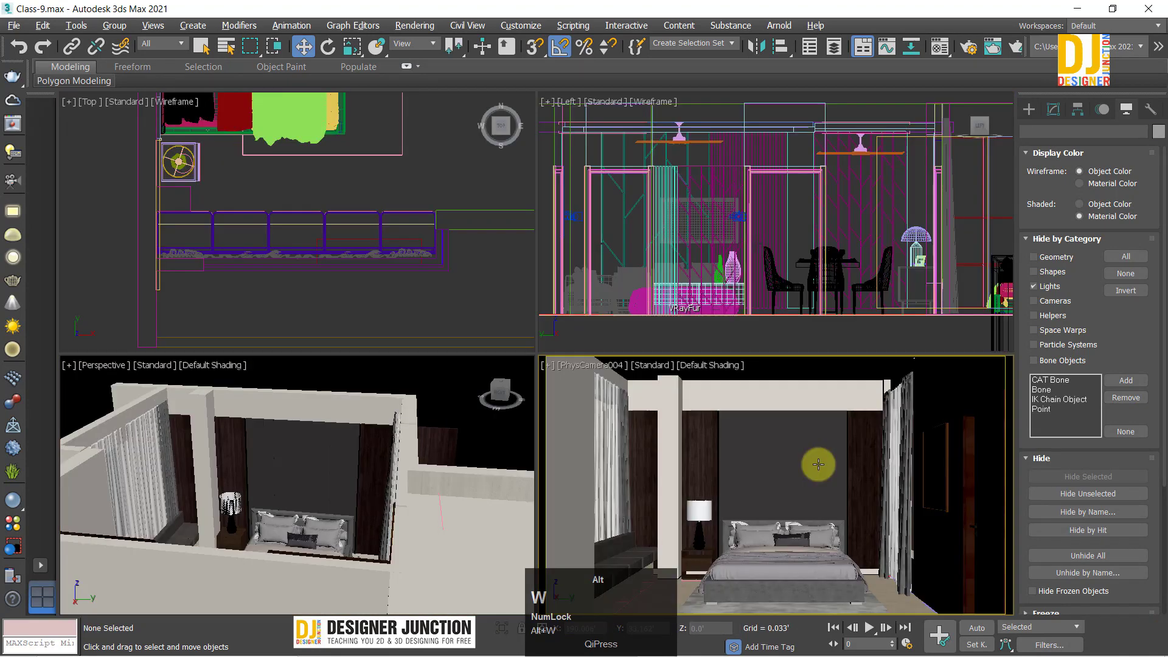
{"action": "key", "text": "alt+w"}
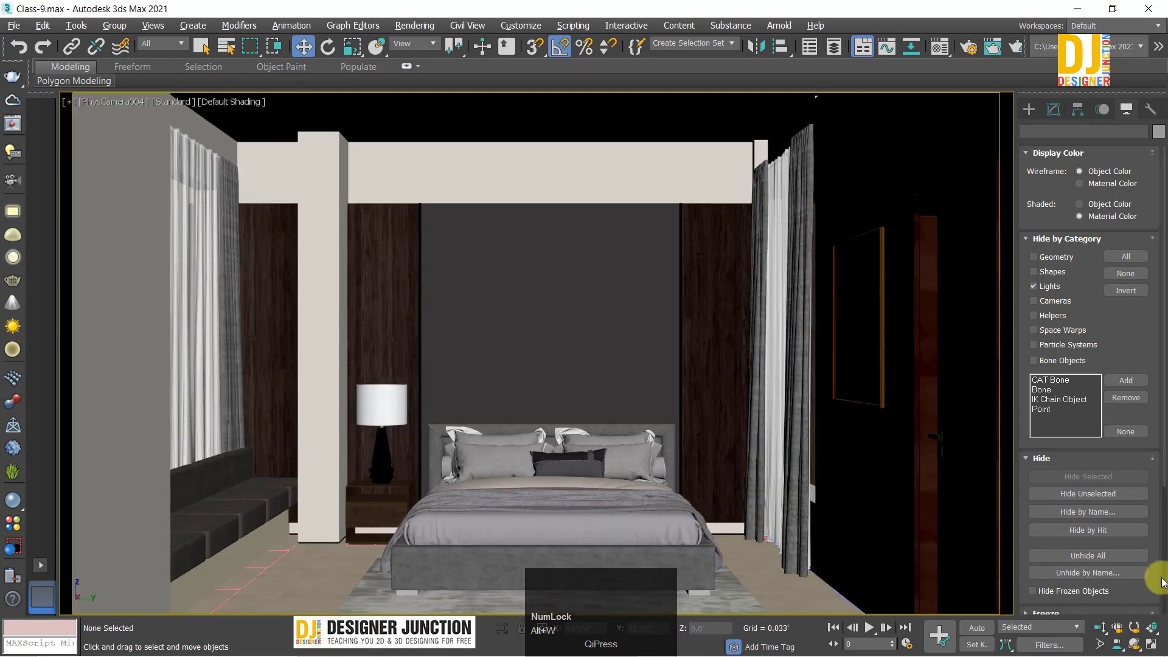
{"action": "left_click", "coordinate": [383, 403]}
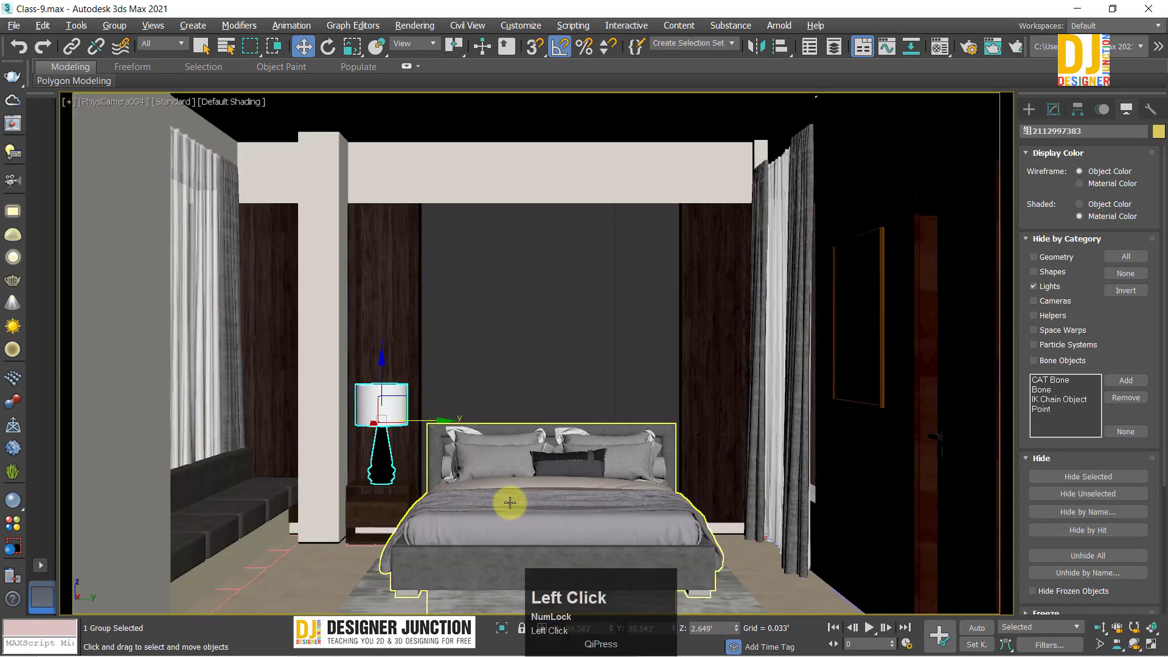
{"action": "left_click", "coordinate": [373, 505], "text": "ctrl"}
{"action": "key", "text": "alt+q"}
{"action": "key", "text": "alt+w"}
{"action": "key", "text": "alt+w"}
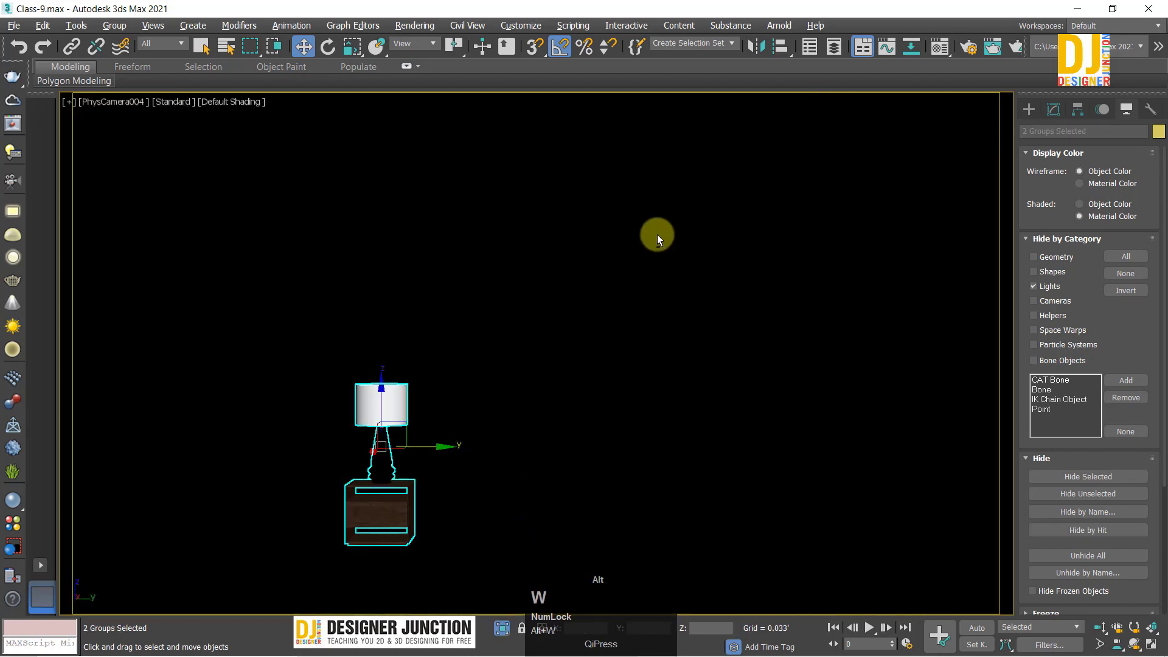
{"action": "left_click", "coordinate": [754, 345]}
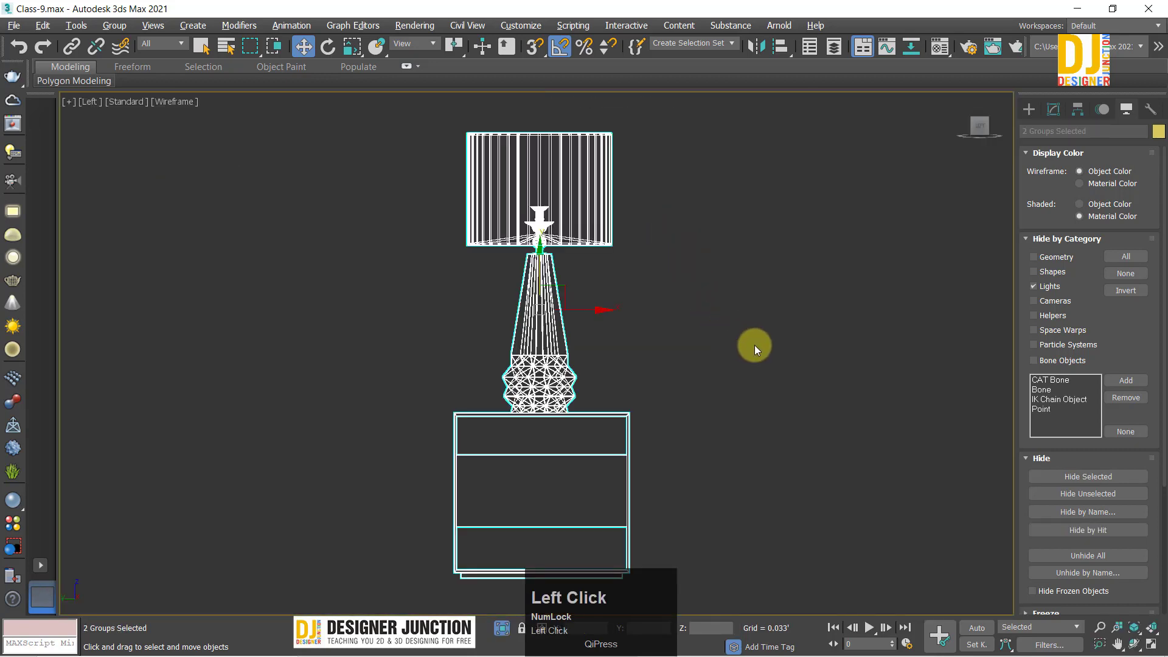
Step: Draw a rectangle about 2.44' long and 4.29' wide around the lamp in the Left view
{"action": "left_click", "coordinate": [1030, 108]}
{"action": "left_click", "coordinate": [1044, 129]}
{"action": "left_click", "coordinate": [1118, 224]}
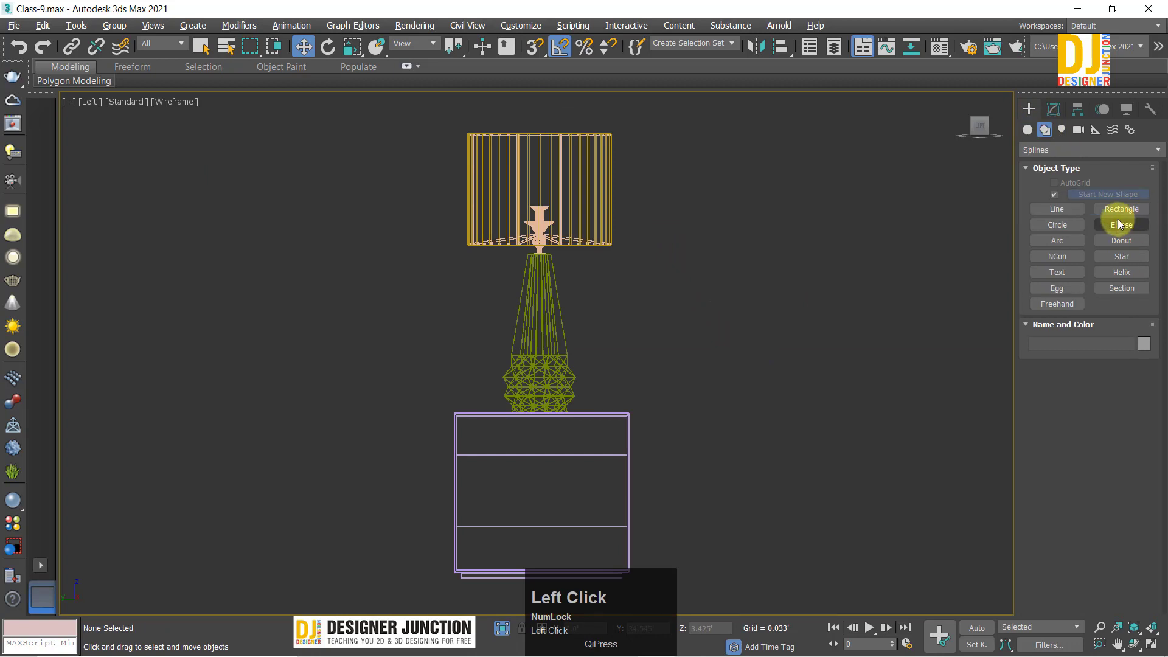
{"action": "left_click", "coordinate": [1107, 209]}
{"action": "left_click_drag", "start_coordinate": [330, 135], "coordinate": [804, 427]}
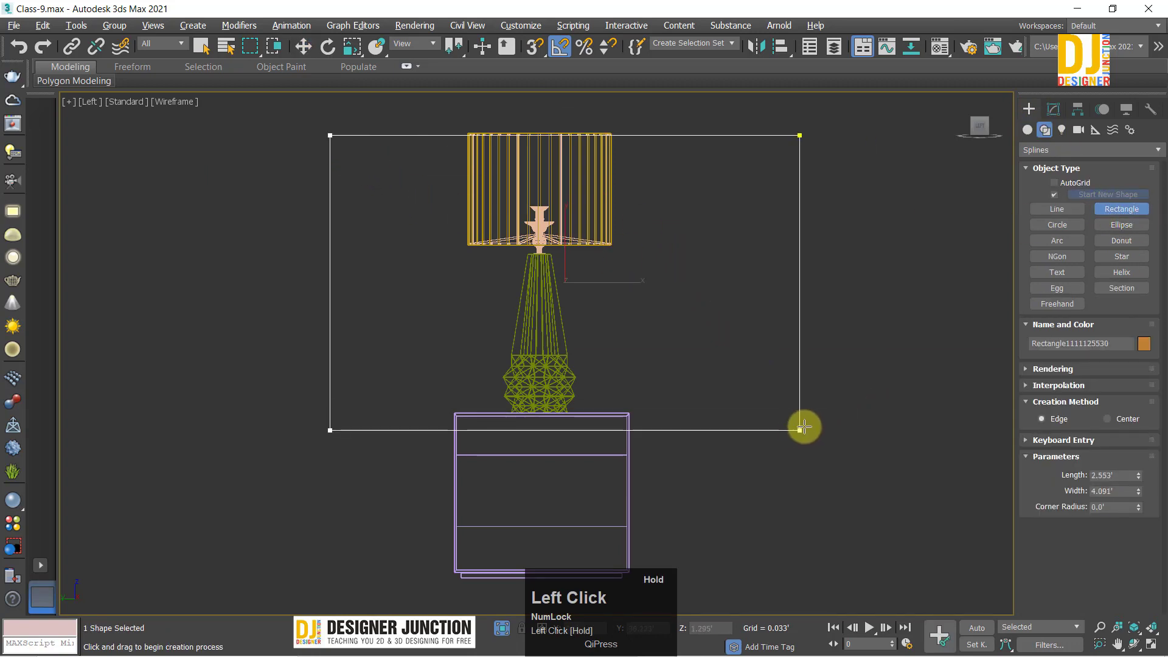
{"action": "right_click", "coordinate": [819, 404]}
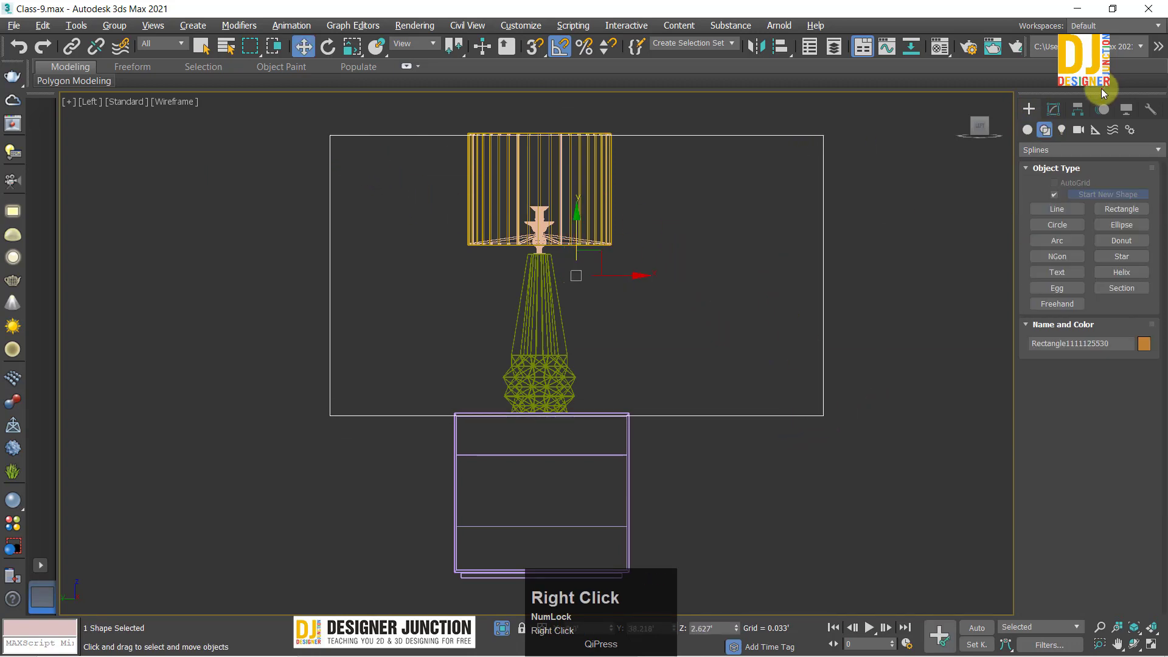
Step: Set the reference rectangle's length to 1.5' and move it down so its lower edge rests on the nightstand's top
{"action": "left_click", "coordinate": [1054, 108]}
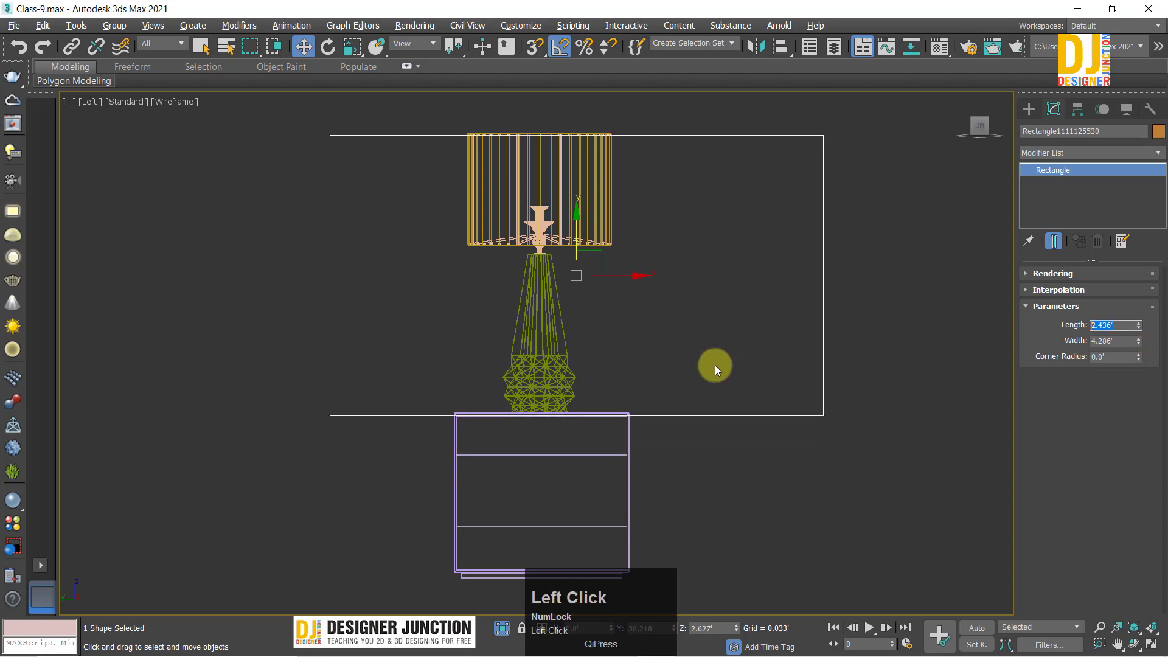
{"action": "type", "text": "2.5"}
{"action": "key", "text": "Return"}
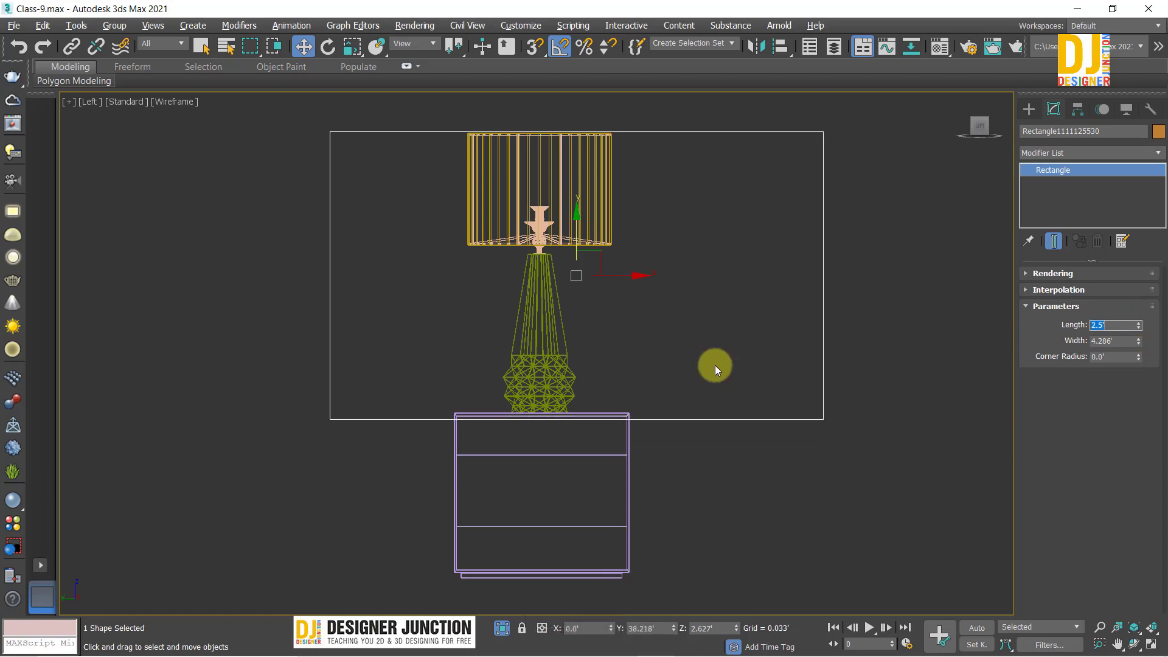
{"action": "type", "text": "1.5"}
{"action": "key", "text": "Return"}
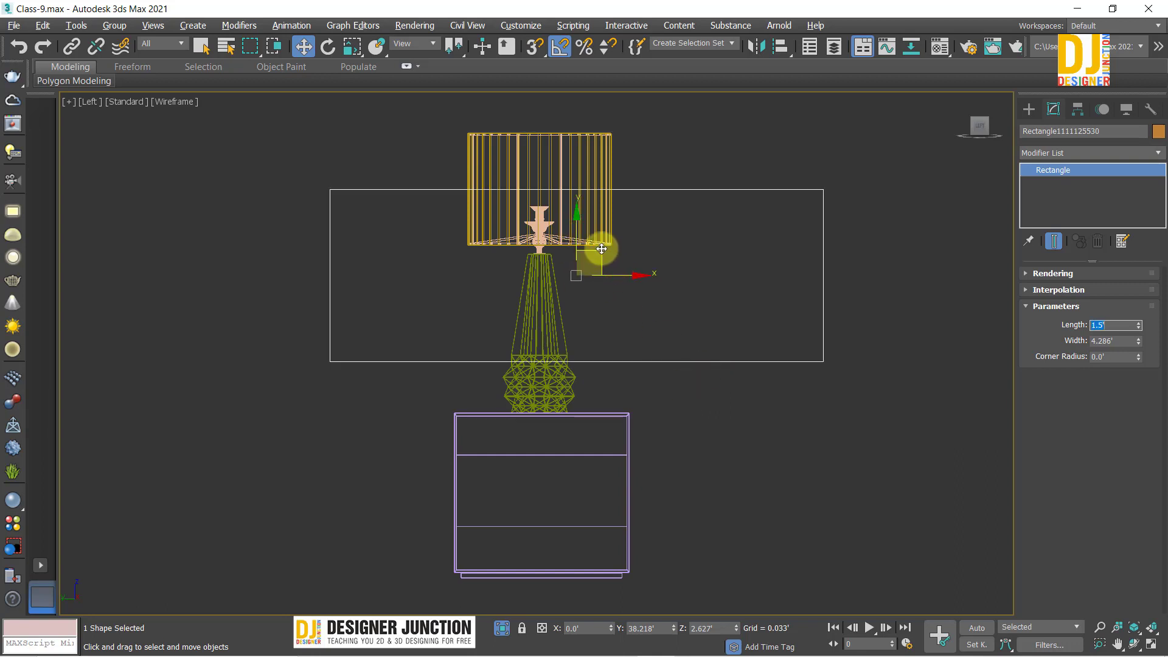
{"action": "left_click_drag", "start_coordinate": [601, 249], "coordinate": [592, 303]}
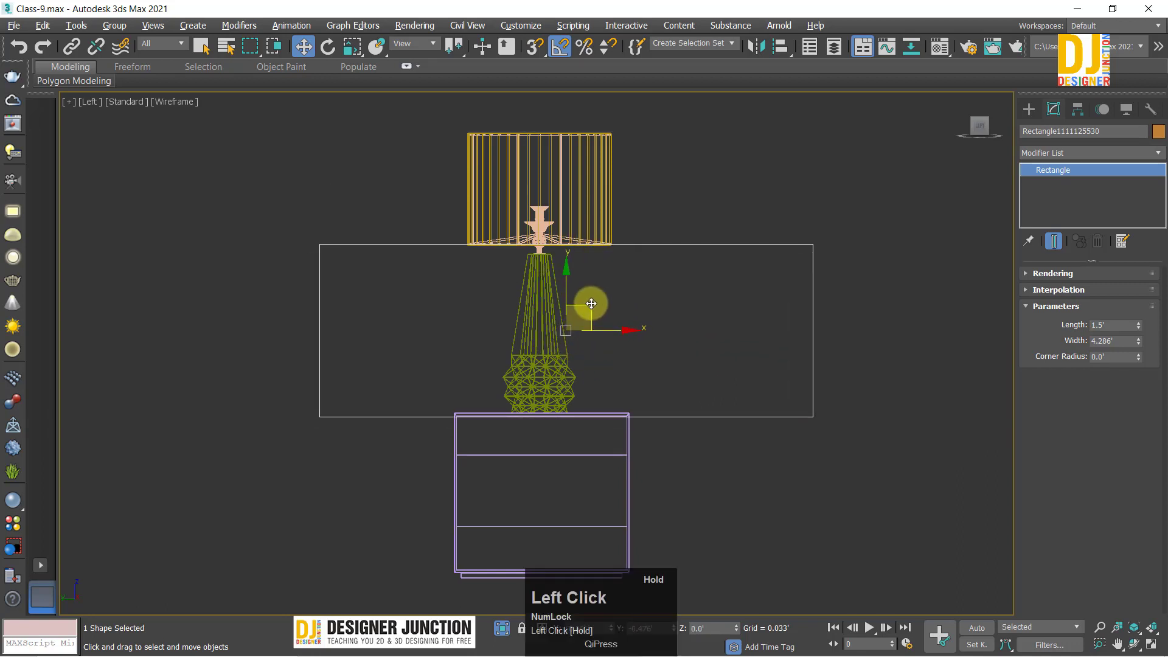
{"action": "left_click", "coordinate": [1118, 326]}
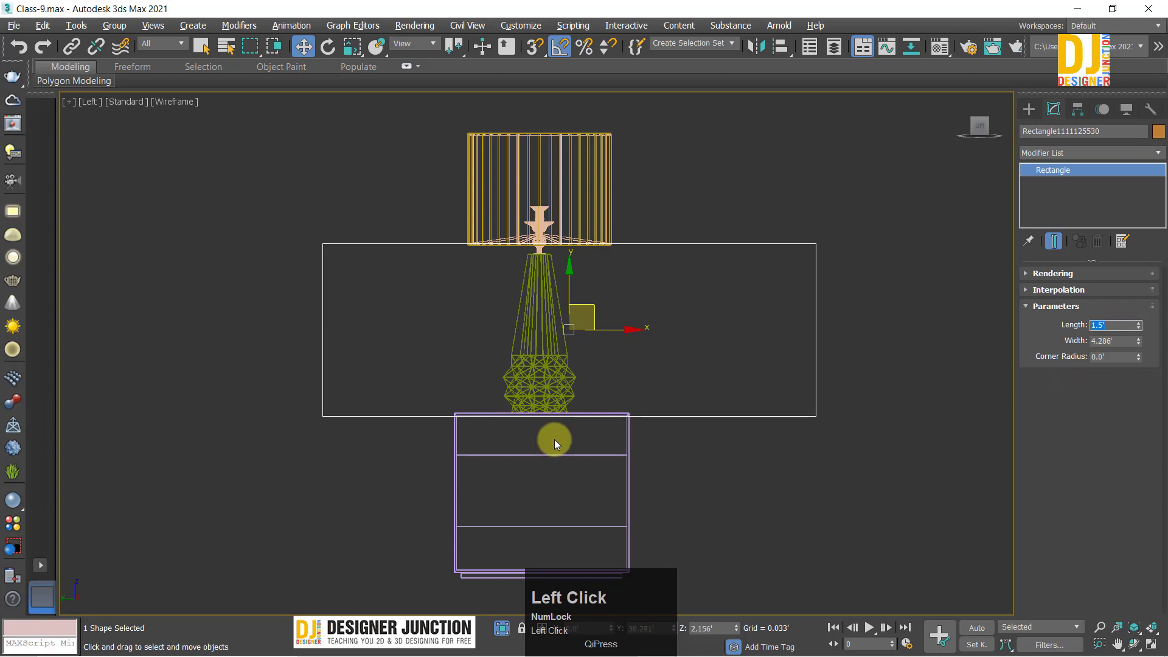
Step: Scale the table lamp down to match the 1.5' rectangle's height and seat its base on the nightstand's top
{"action": "left_click", "coordinate": [577, 328]}
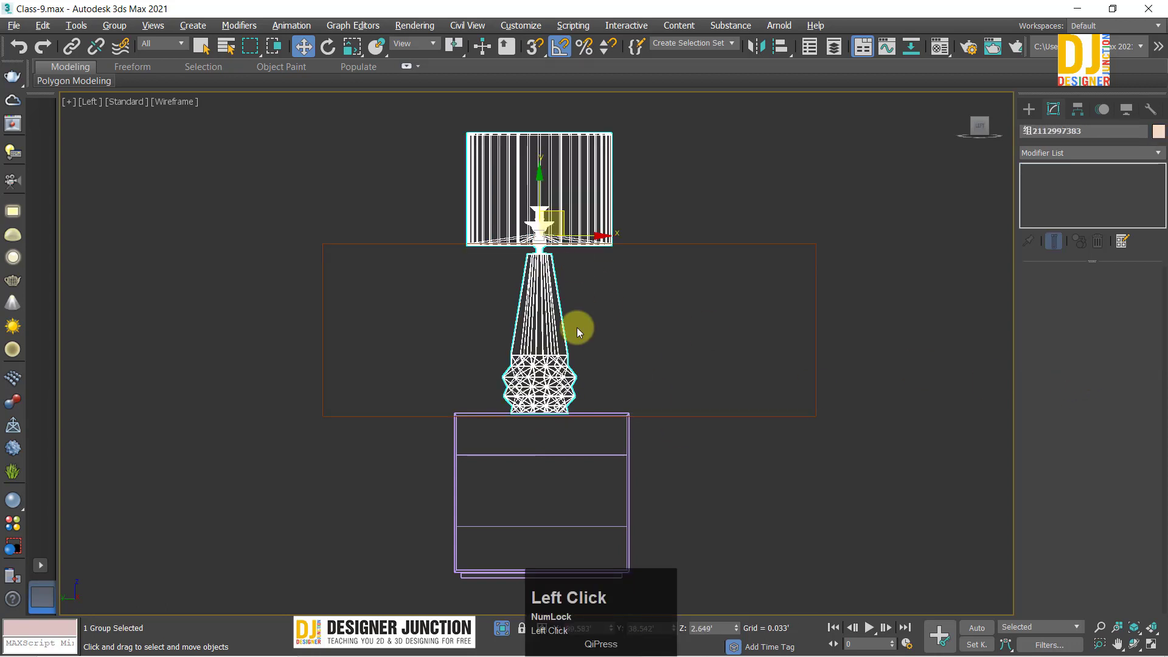
{"action": "key", "text": "r"}
{"action": "left_click_drag", "start_coordinate": [548, 222], "coordinate": [554, 289]}
{"action": "key", "text": "w"}
{"action": "key", "text": "r"}
{"action": "key", "text": "w"}
{"action": "scroll", "coordinate": [560, 303], "scroll_direction": "up", "scroll_amount": 3}
{"action": "key", "text": "r"}
{"action": "key", "text": "w"}
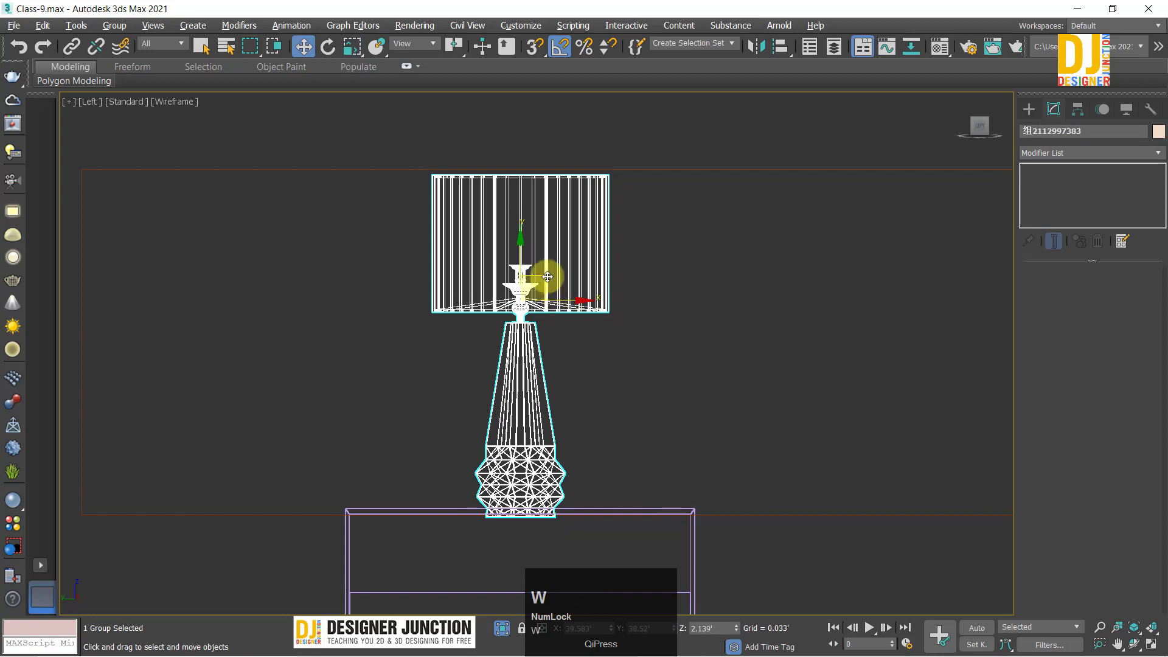
{"action": "left_click_drag", "start_coordinate": [516, 250], "coordinate": [522, 244]}
{"action": "scroll", "coordinate": [548, 255], "scroll_direction": "down", "scroll_amount": 5}
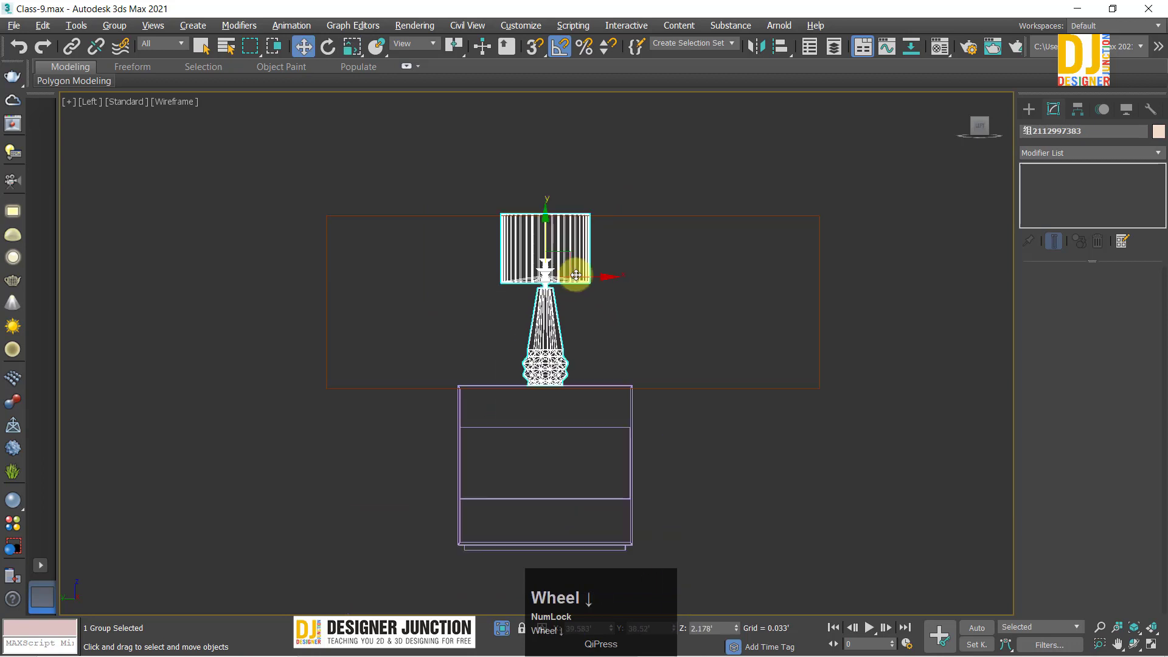
Step: Delete the reference rectangle around the table lamp
{"action": "left_click", "coordinate": [831, 387]}
{"action": "left_click_drag", "start_coordinate": [714, 318], "coordinate": [713, 317]}
{"action": "key", "text": "Delete"}
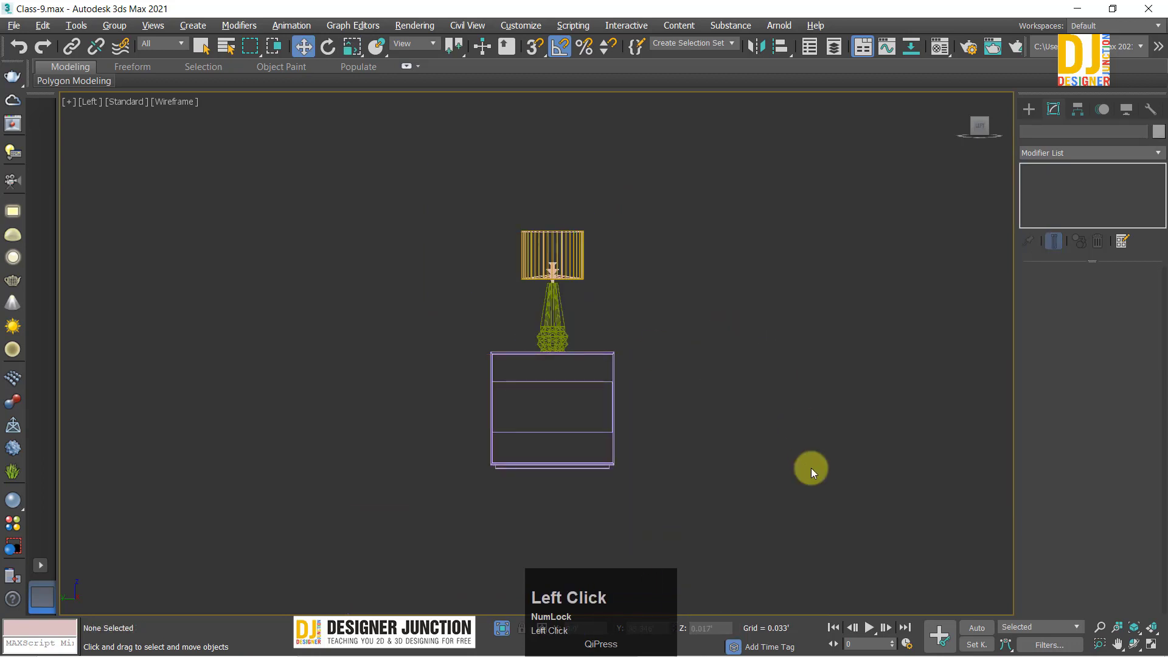
Step: Frame the nightstand and lamp in the Top view, end the isolation and show the whole bedroom through PhysCamera004
{"action": "key", "text": "alt+w"}
{"action": "key", "text": "alt+w"}
{"action": "key", "text": "alt+w"}
{"action": "left_click", "coordinate": [174, 187]}
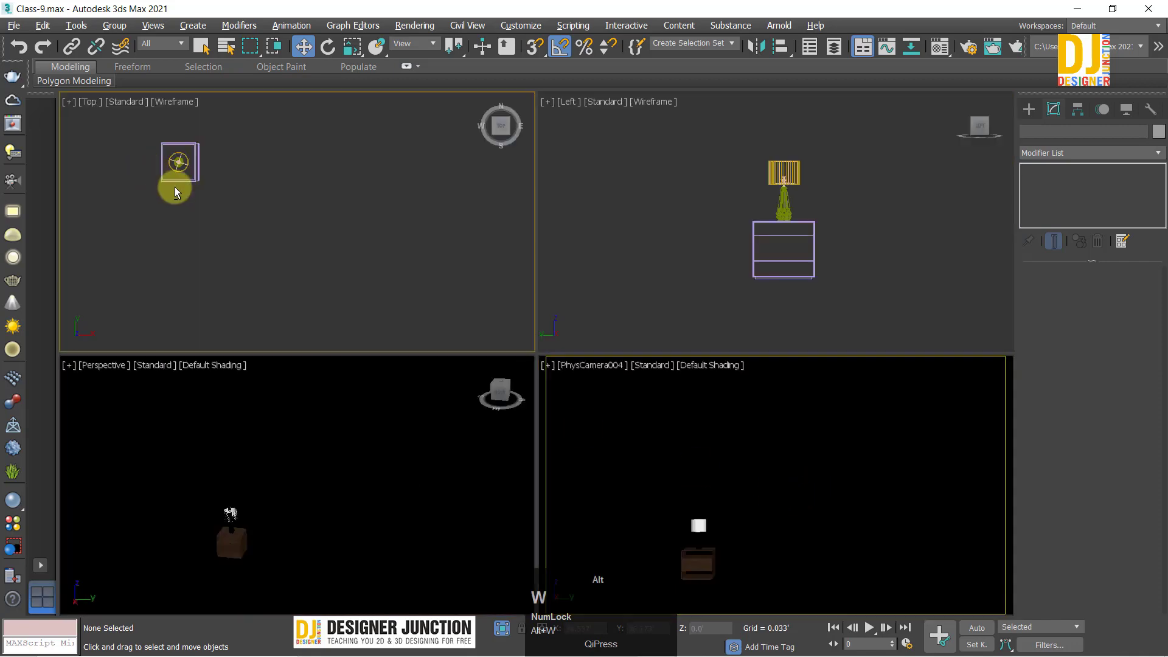
{"action": "key", "text": "alt+w"}
{"action": "key", "text": "z"}
{"action": "key", "text": "alt+w"}
{"action": "left_click", "coordinate": [747, 581]}
{"action": "key", "text": "alt+w"}
{"action": "key", "text": "alt+w"}
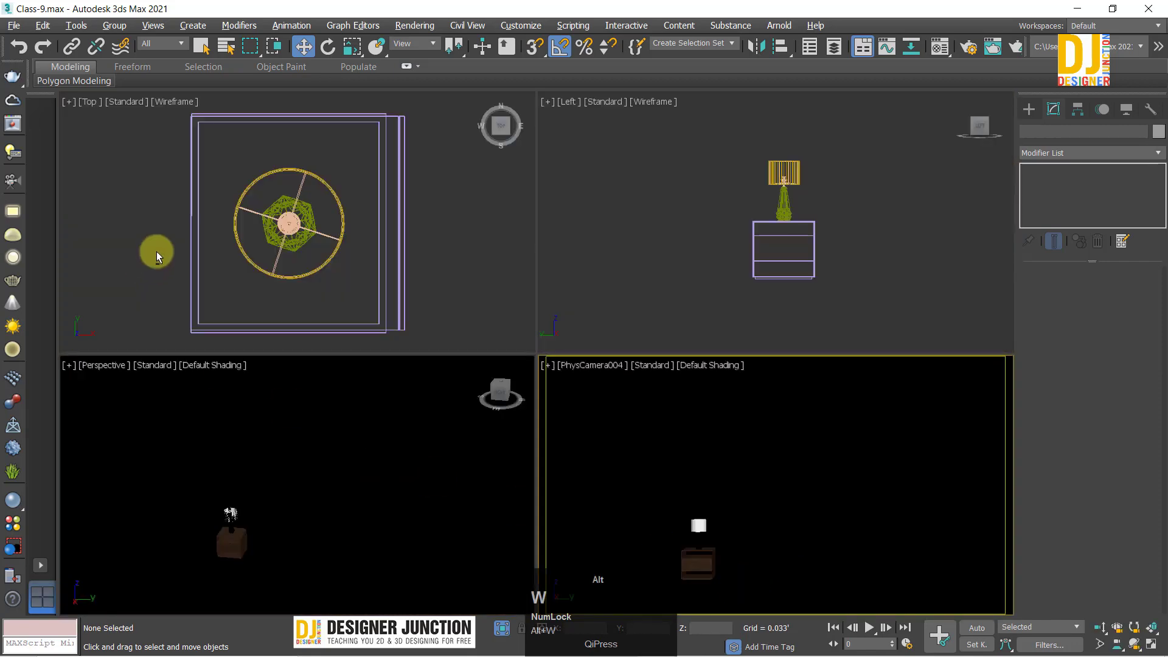
{"action": "left_click", "coordinate": [156, 252]}
{"action": "key", "text": "alt+w"}
{"action": "key", "text": "alt+w"}
{"action": "left_click", "coordinate": [743, 530]}
{"action": "key", "text": "alt+w"}
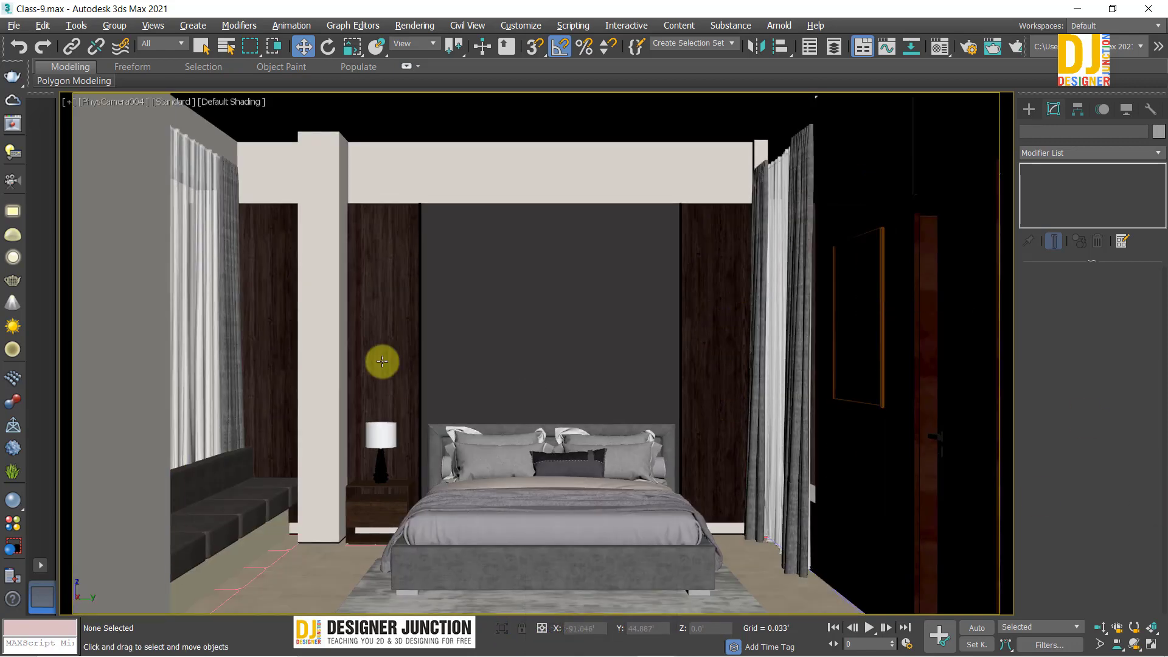
{"action": "key", "text": "alt+w"}
{"action": "key", "text": "alt+w"}
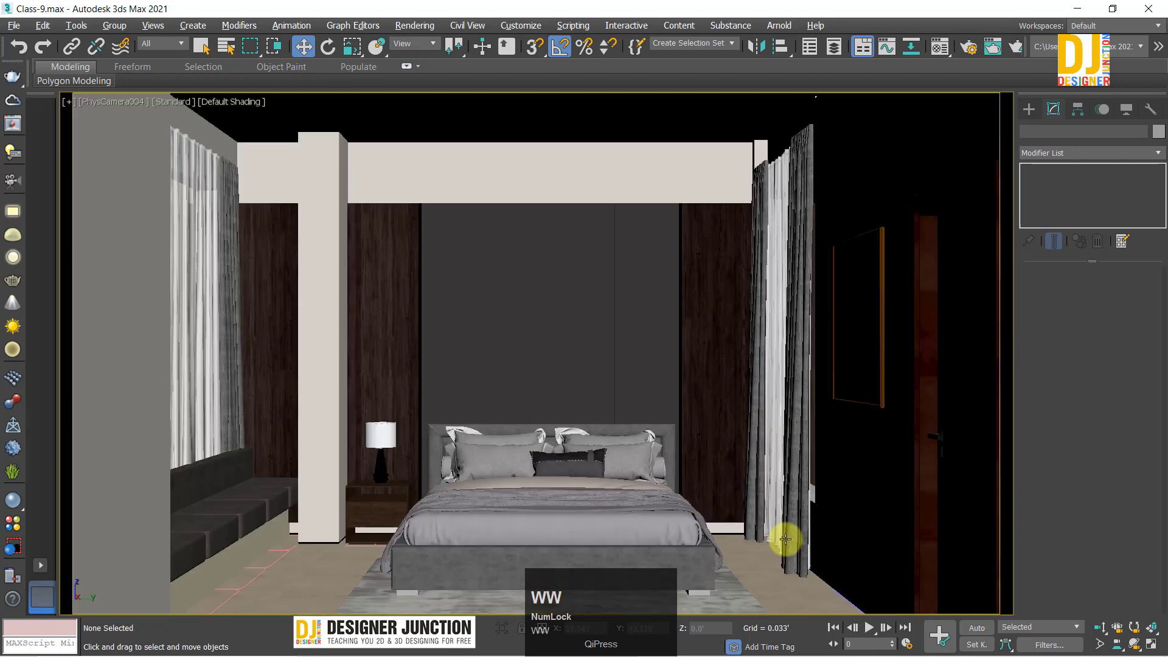
{"action": "key", "text": "alt+w"}
{"action": "key", "text": "alt+w"}
{"action": "key", "text": "alt+w"}
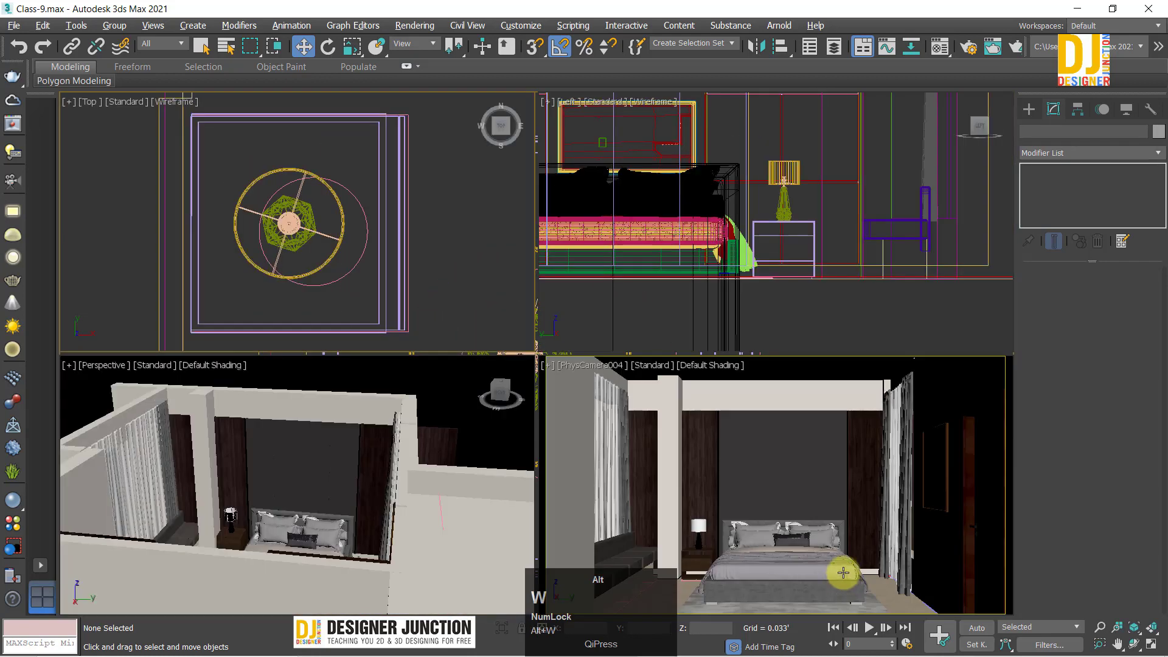
{"action": "key", "text": "alt+w"}
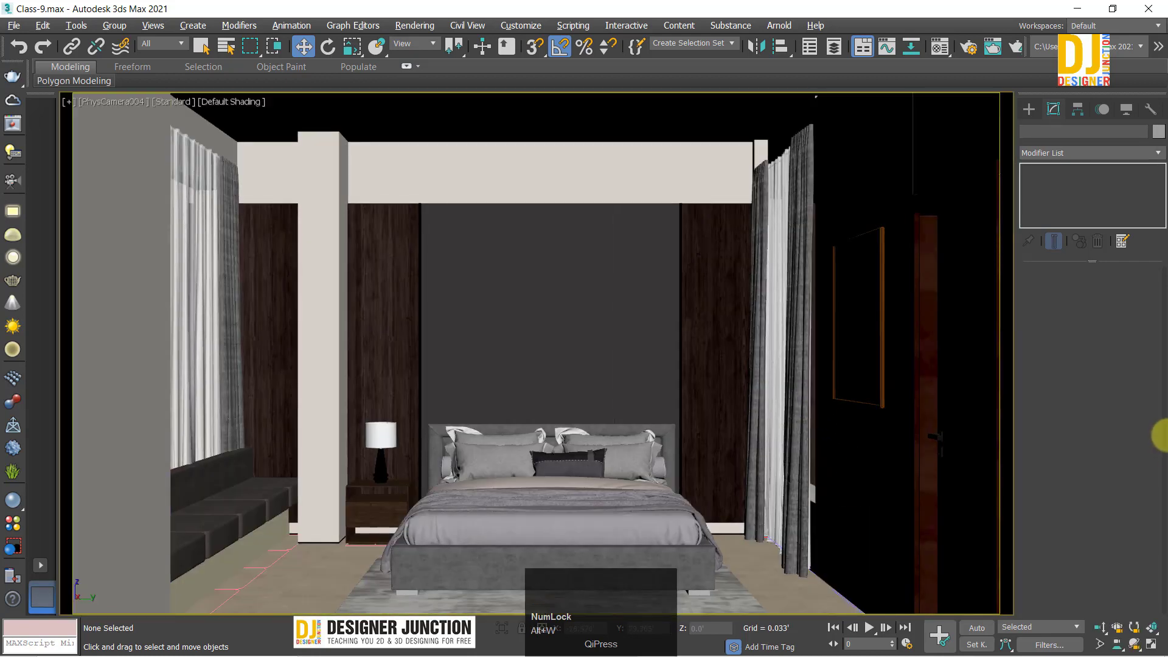
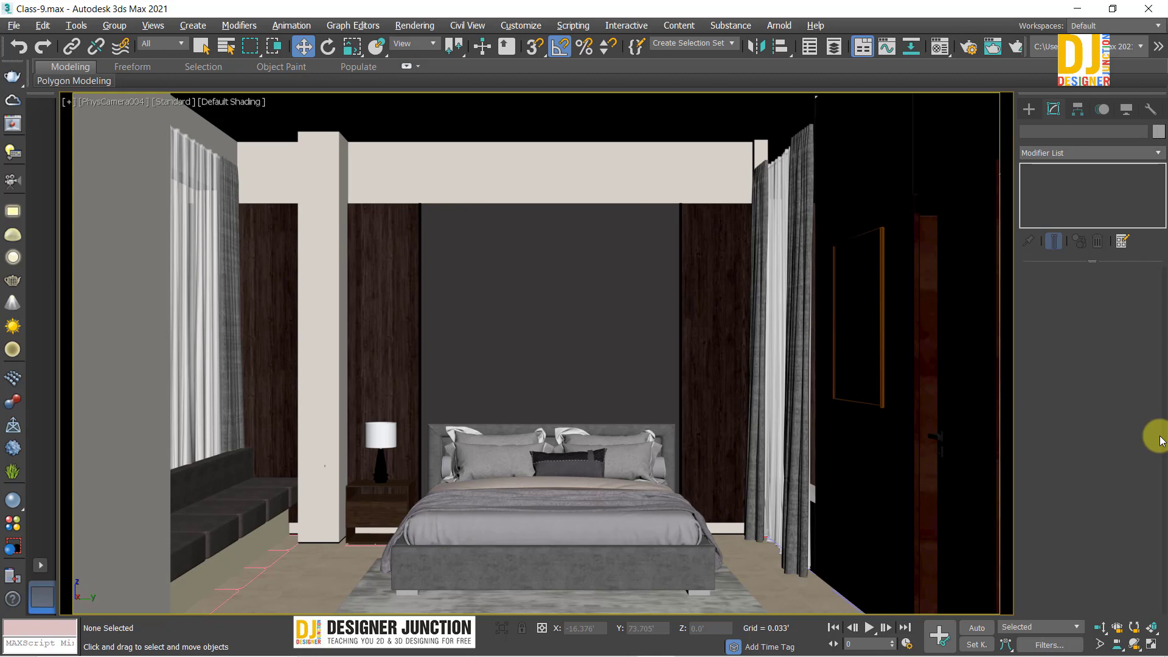
Step: Isolate the table lamp, its nightstand and the bed from the rest of the bedroom
{"action": "left_click", "coordinate": [386, 430]}
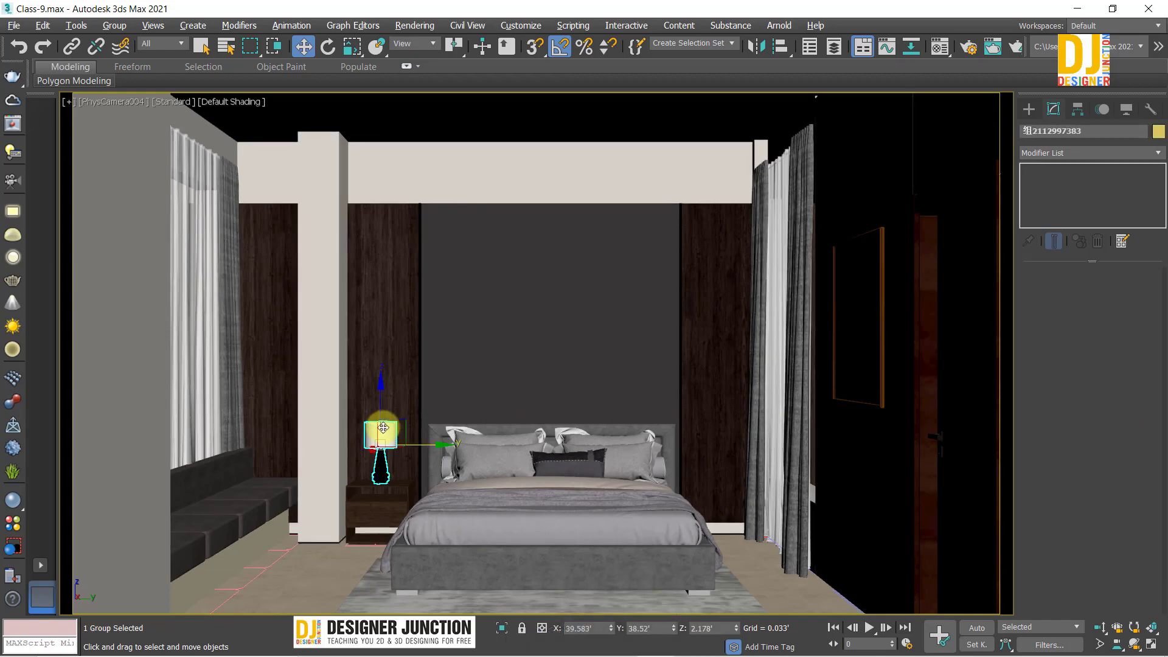
{"action": "key", "text": "alt+w"}
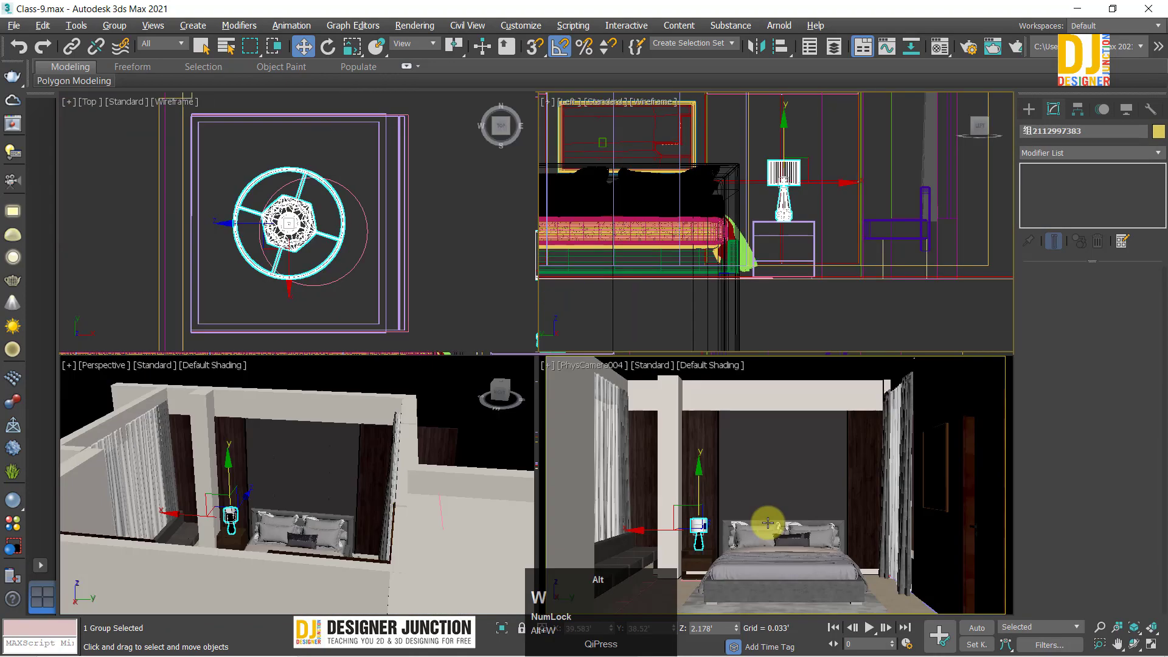
{"action": "key", "text": "alt+w"}
{"action": "left_click", "coordinate": [383, 505], "text": "ctrl"}
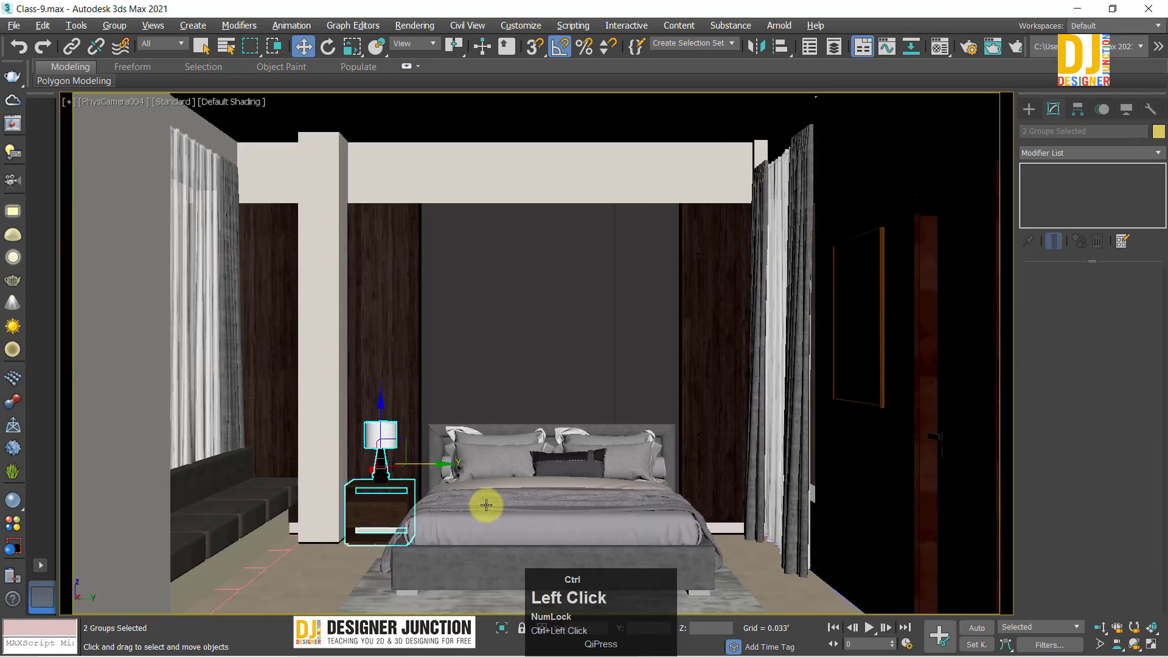
{"action": "left_click", "coordinate": [486, 505], "text": "ctrl"}
{"action": "key", "text": "alt+q"}
{"action": "key", "text": "alt+w"}
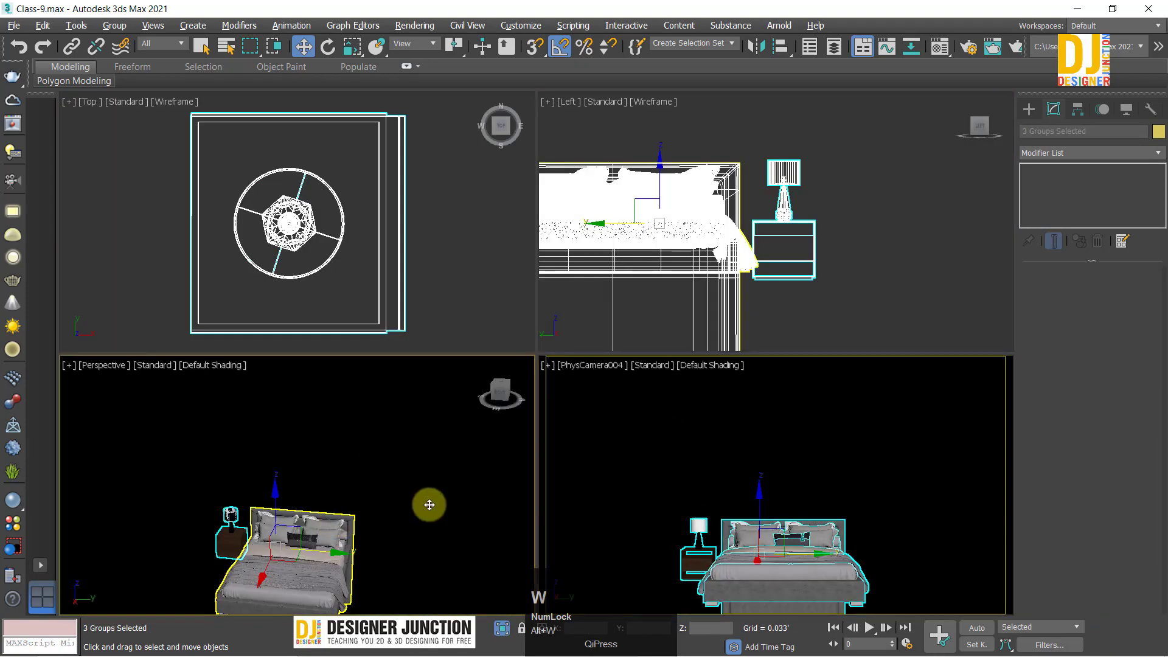
Step: Frame the isolated bed, nightstand and lamp in the Perspective view and in the Left view
{"action": "key", "text": "alt+w"}
{"action": "key", "text": "z"}
{"action": "middle_click_drag", "start_coordinate": [586, 425], "coordinate": [769, 378], "text": "alt"}
{"action": "key", "text": "alt+w"}
{"action": "middle_click", "coordinate": [829, 293]}
{"action": "key", "text": "alt+w"}
{"action": "key", "text": "z"}
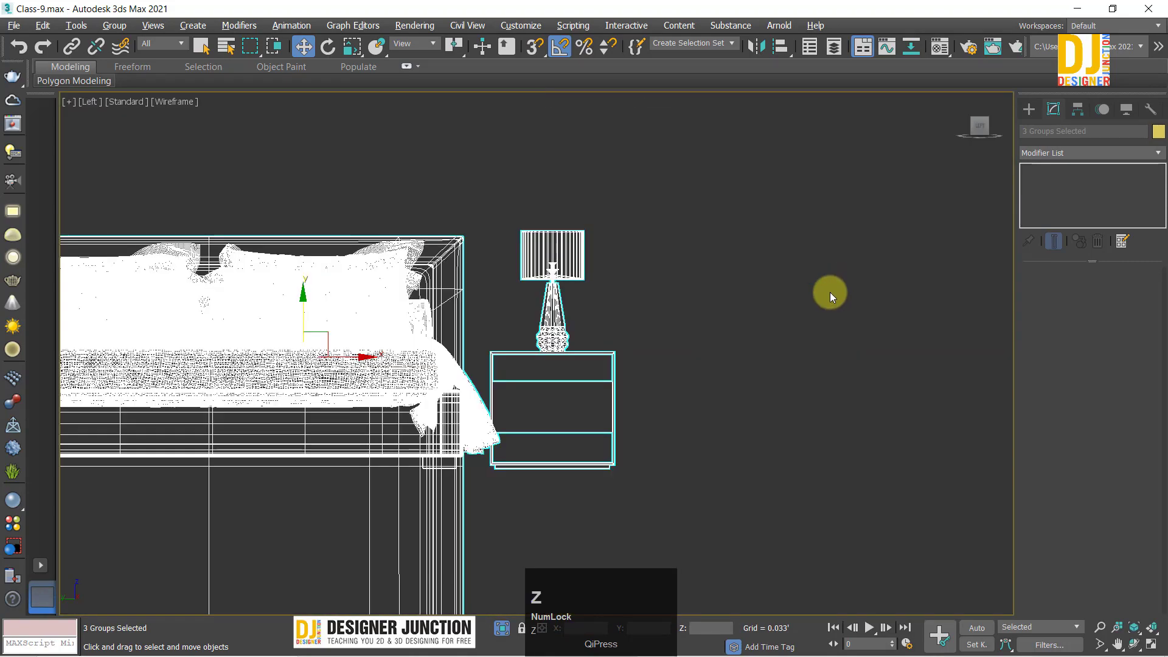
{"action": "scroll", "coordinate": [791, 353], "scroll_direction": "down", "scroll_amount": 3}
{"action": "key", "text": "alt+w"}
Step: Examine the nightstand's and lamp's heights against the bed in the Left view, undoing any accidental change to the nightstand
{"action": "left_click", "coordinate": [845, 264]}
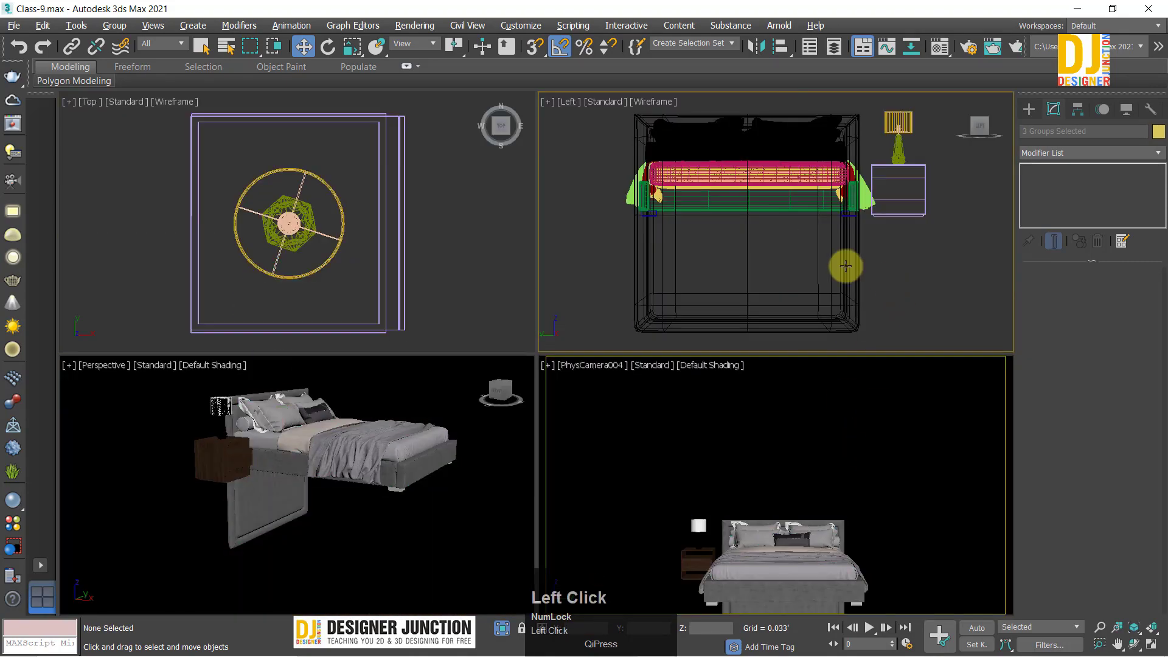
{"action": "left_click", "coordinate": [893, 181]}
{"action": "key", "text": "alt+w"}
{"action": "scroll", "coordinate": [845, 274], "scroll_direction": "up", "scroll_amount": 4}
{"action": "middle_click_drag", "start_coordinate": [912, 275], "coordinate": [823, 343]}
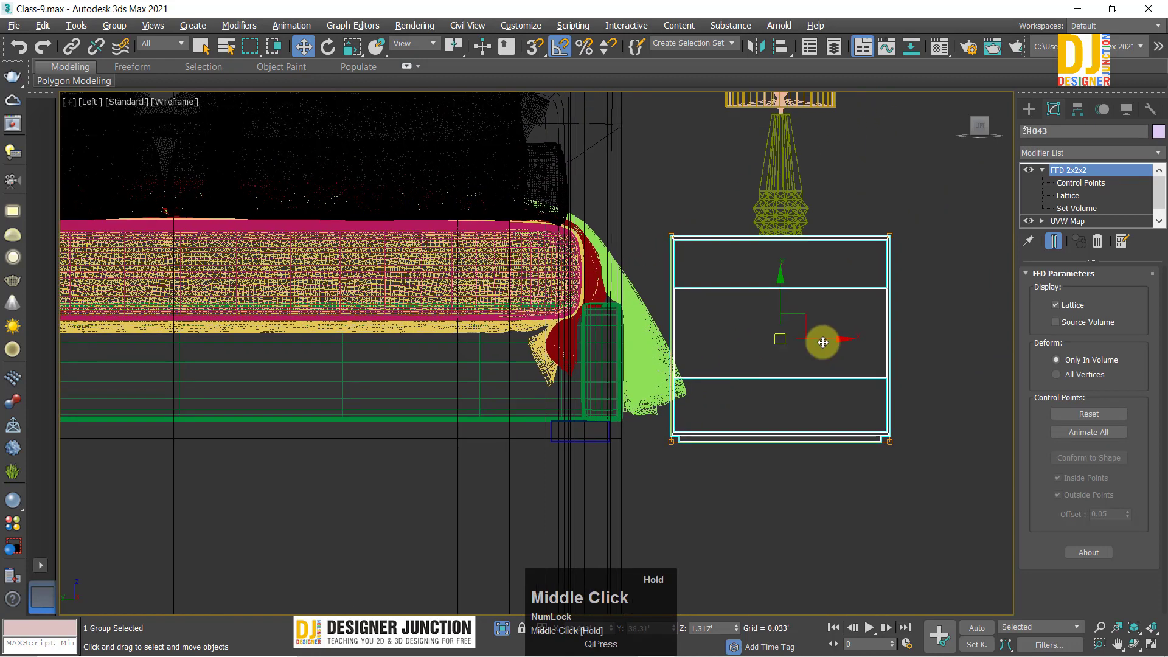
{"action": "left_click_drag", "start_coordinate": [741, 343], "coordinate": [484, 216]}
{"action": "key", "text": "ctrl+z"}
{"action": "middle_click_drag", "start_coordinate": [691, 324], "coordinate": [555, 412]}
{"action": "left_click", "coordinate": [665, 222]}
{"action": "middle_click_drag", "start_coordinate": [645, 241], "coordinate": [645, 241]}
{"action": "scroll", "coordinate": [654, 261], "scroll_direction": "down", "scroll_amount": 2}
{"action": "left_click", "coordinate": [664, 283]}
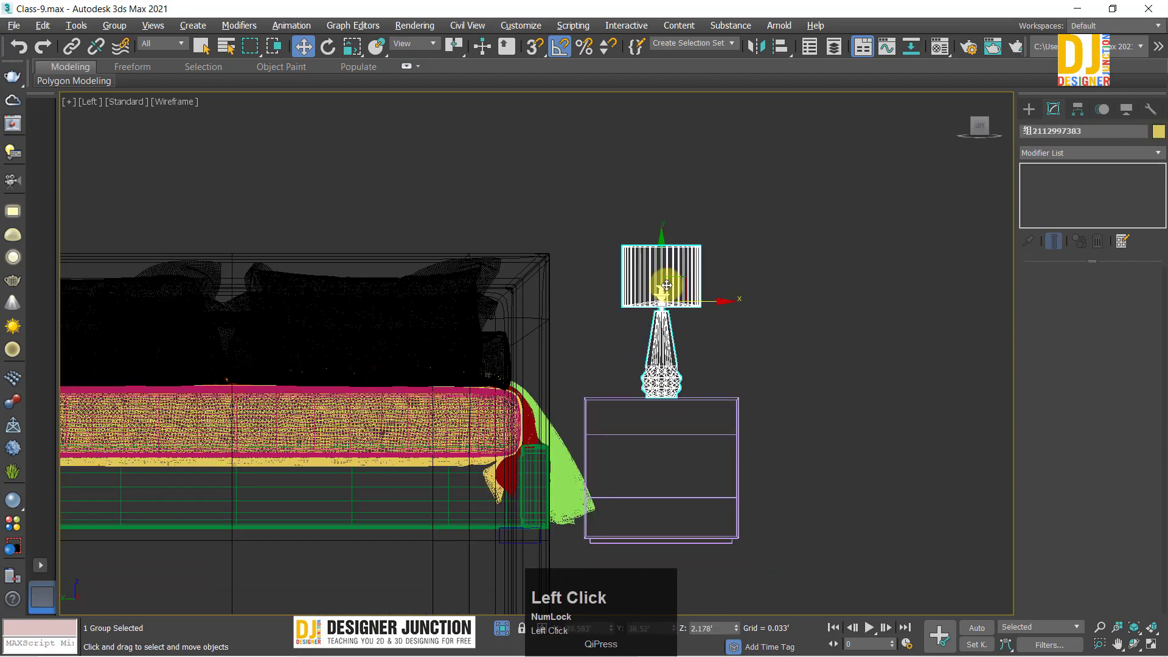
{"action": "left_click", "coordinate": [812, 367]}
{"action": "middle_click_drag", "start_coordinate": [740, 418], "coordinate": [741, 412]}
{"action": "left_click_drag", "start_coordinate": [862, 280], "coordinate": [861, 280]}
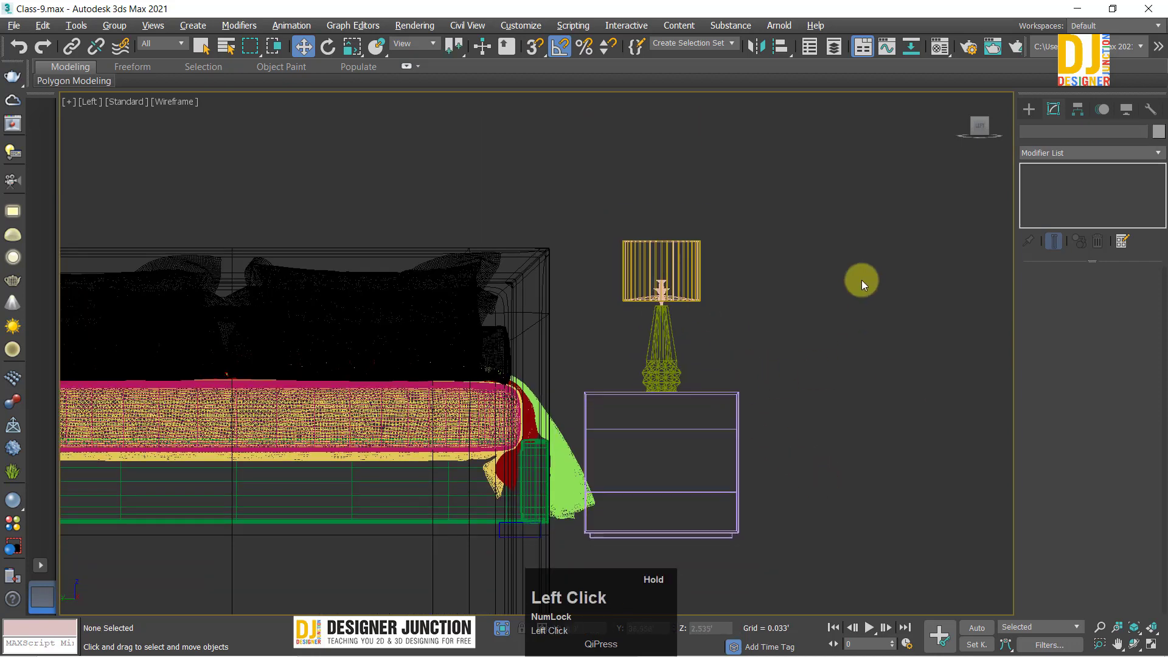
Step: Draw a reference rectangle about 1.65' long and 3.31' wide around the nightstand in the Left view
{"action": "left_click", "coordinate": [1029, 109]}
{"action": "left_click", "coordinate": [1045, 129]}
{"action": "left_click", "coordinate": [1111, 207]}
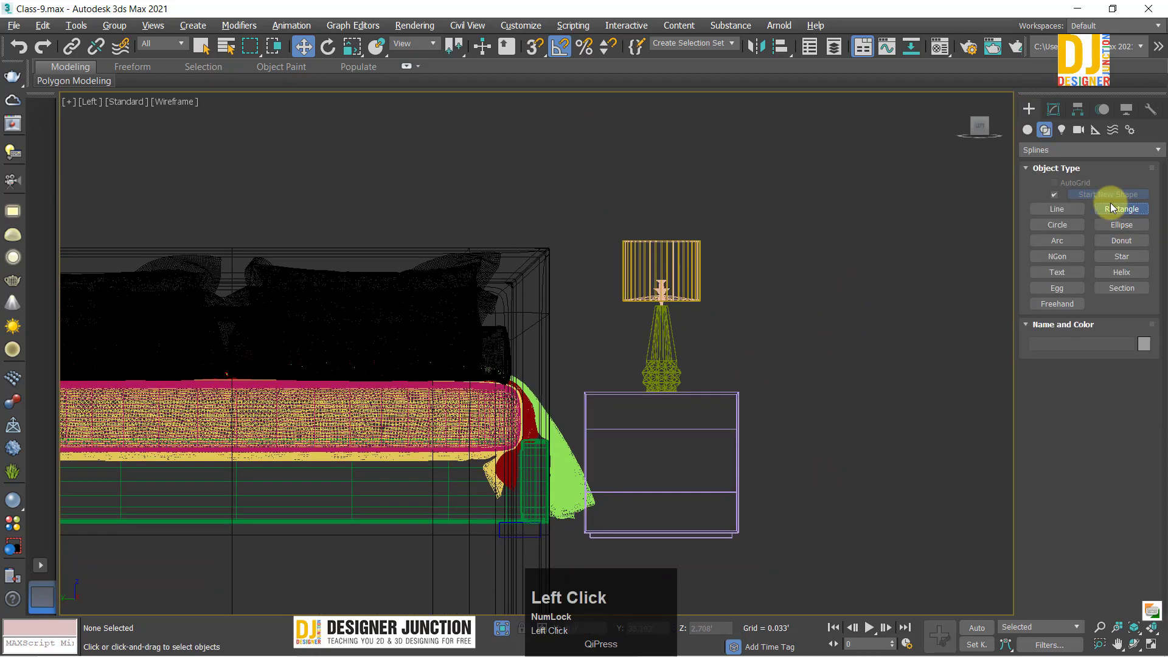
{"action": "middle_click", "coordinate": [711, 317]}
{"action": "middle_click_drag", "start_coordinate": [711, 317], "coordinate": [691, 190]}
{"action": "scroll", "coordinate": [480, 301], "scroll_direction": "down", "scroll_amount": 2}
{"action": "scroll", "coordinate": [466, 278], "scroll_direction": "up", "scroll_amount": 4}
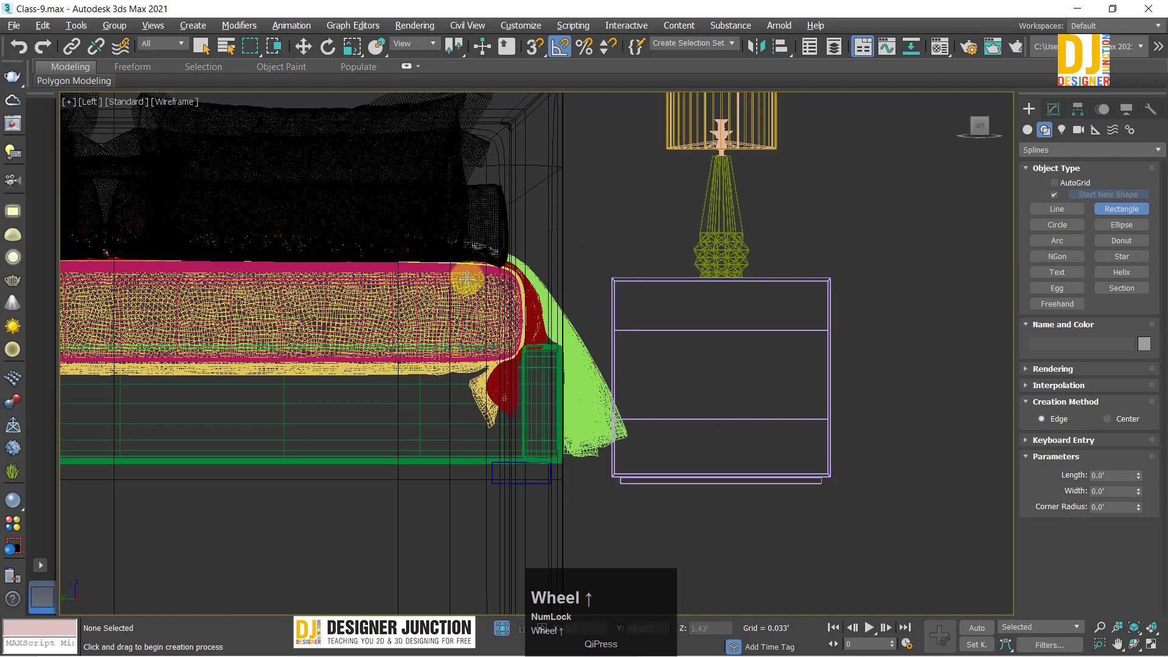
{"action": "left_click_drag", "start_coordinate": [426, 247], "coordinate": [903, 485]}
{"action": "right_click", "coordinate": [939, 196]}
Step: Set the new rectangle's length to 1.5' and align its lower edge with the nightstand's base
{"action": "left_click", "coordinate": [1053, 109]}
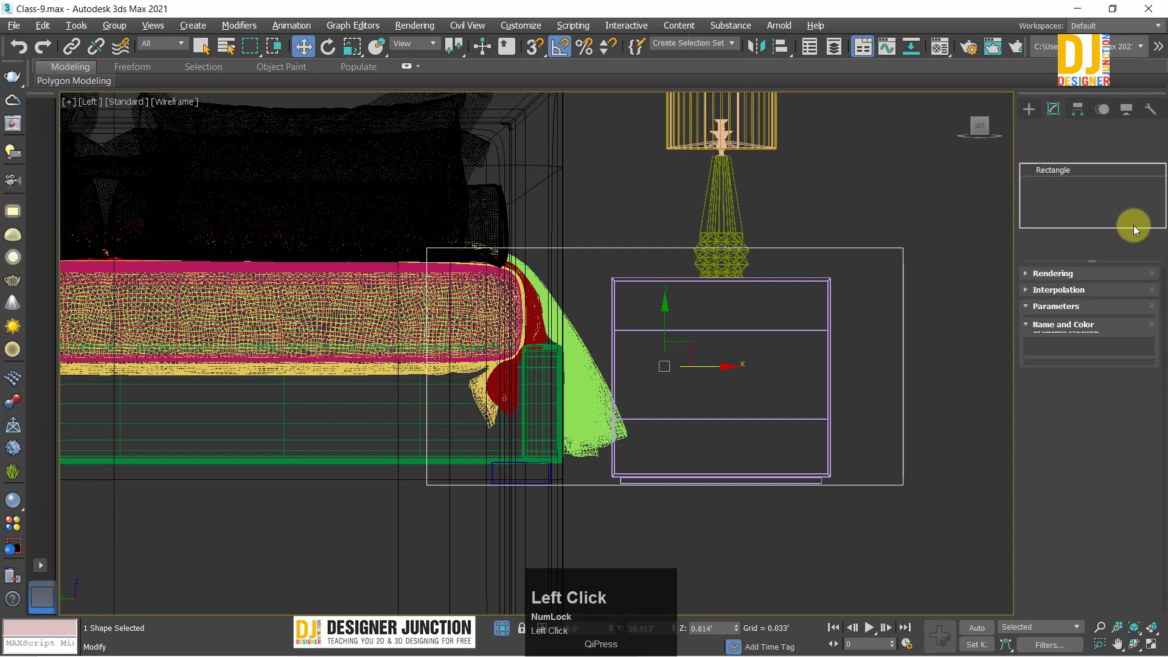
{"action": "left_click_drag", "start_coordinate": [1138, 327], "coordinate": [1130, 325]}
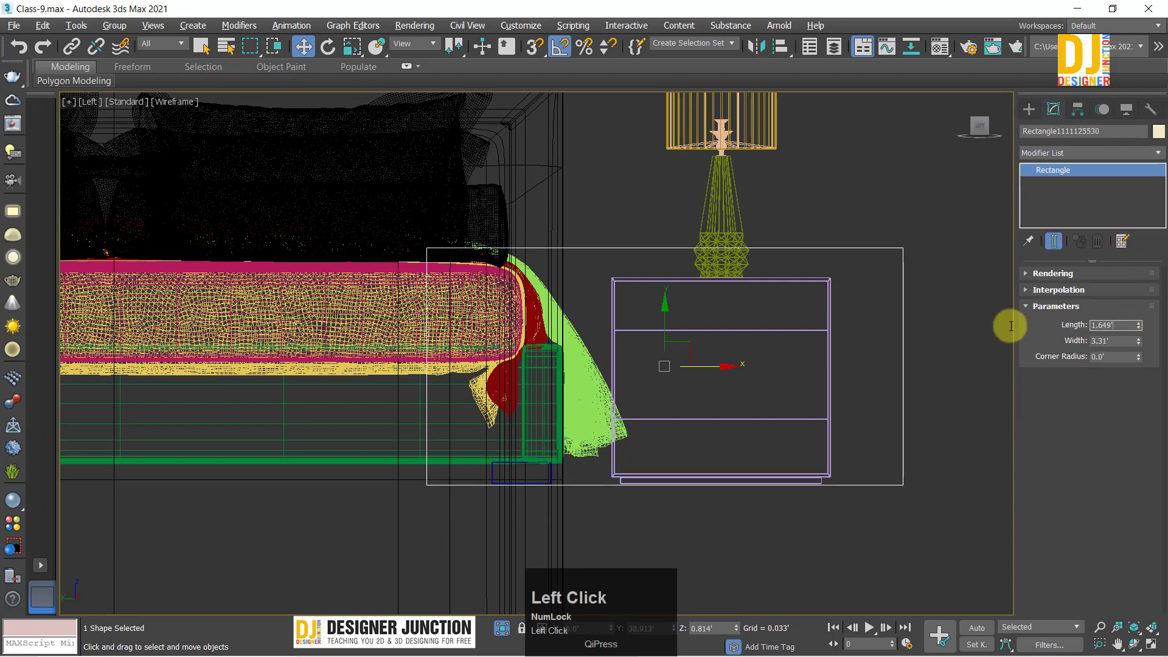
{"action": "type", "text": "1.5"}
{"action": "key", "text": "Return"}
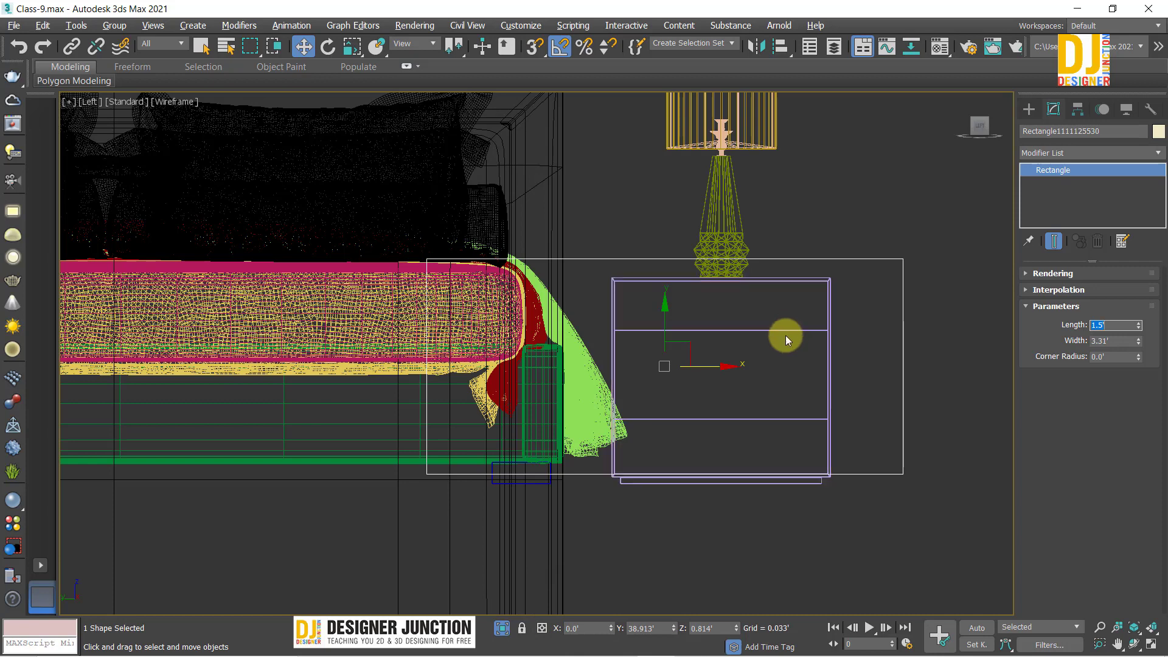
{"action": "left_click_drag", "start_coordinate": [688, 342], "coordinate": [677, 352]}
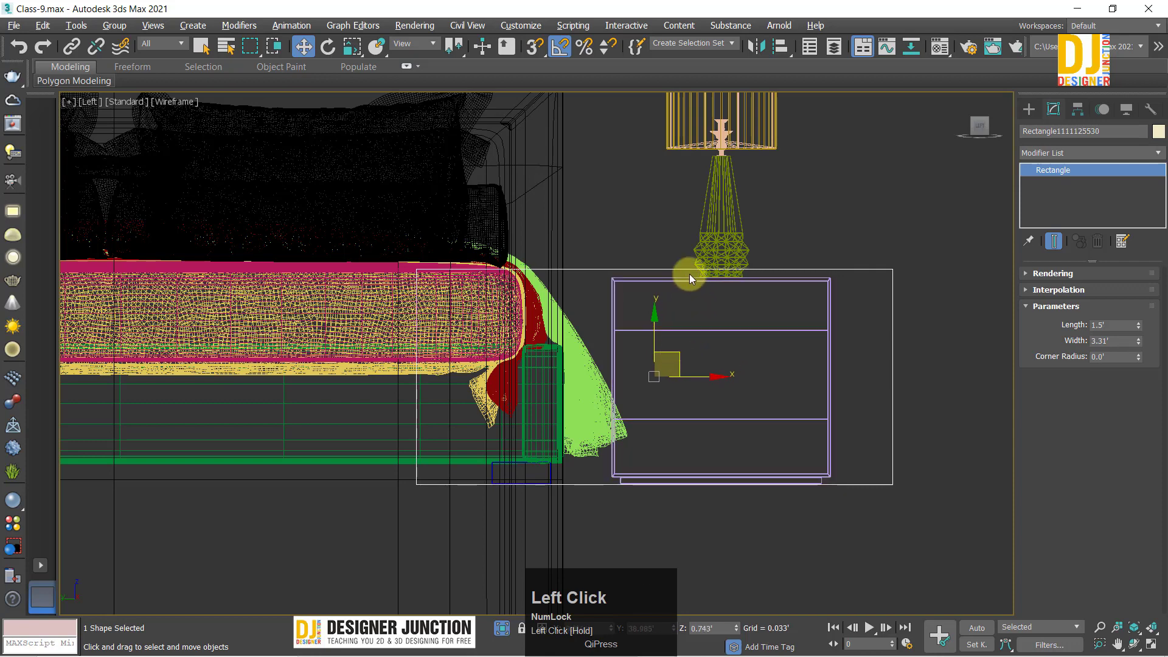
Step: Move the 1.5' rectangle up onto the nightstand's top to compare it with the table lamp's height
{"action": "left_click", "coordinate": [919, 518]}
{"action": "left_click", "coordinate": [752, 348]}
{"action": "scroll", "coordinate": [752, 348], "scroll_direction": "up", "scroll_amount": 3}
{"action": "scroll", "coordinate": [623, 437], "scroll_direction": "down", "scroll_amount": 2}
{"action": "left_click_drag", "start_coordinate": [618, 426], "coordinate": [663, 219]}
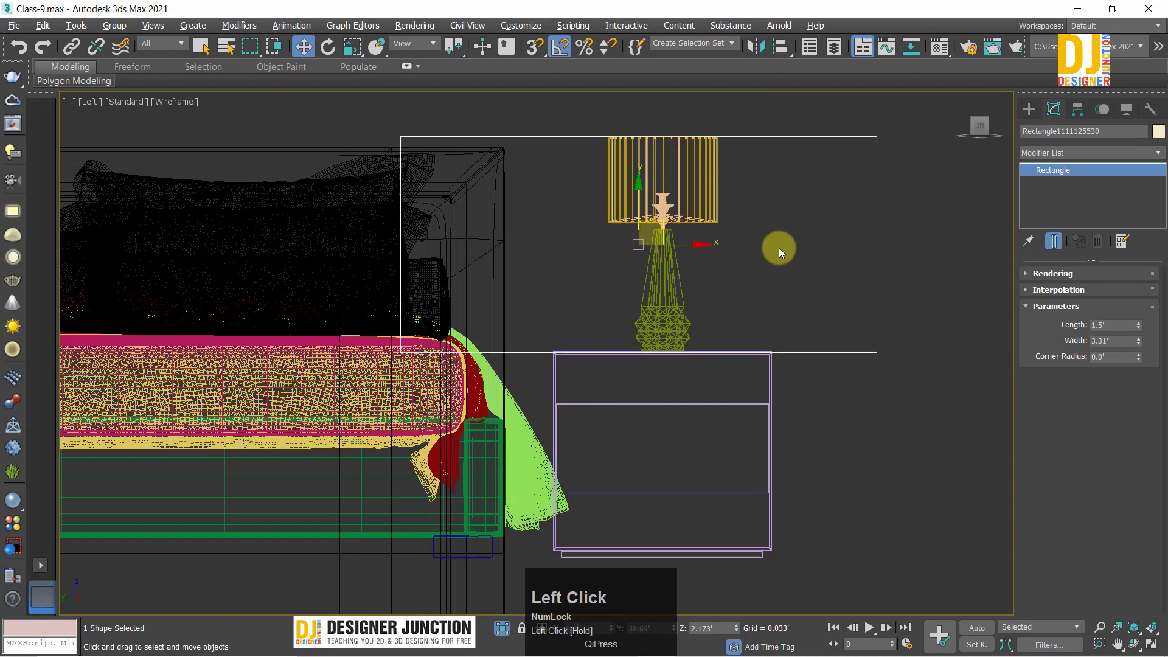
Step: Delete the reference rectangle and end the isolation, showing the full bedroom in the PhysCamera004 view
{"action": "left_click_drag", "start_coordinate": [965, 392], "coordinate": [847, 324]}
{"action": "key", "text": "Delete"}
{"action": "key", "text": "alt+w"}
{"action": "key", "text": "alt+w"}
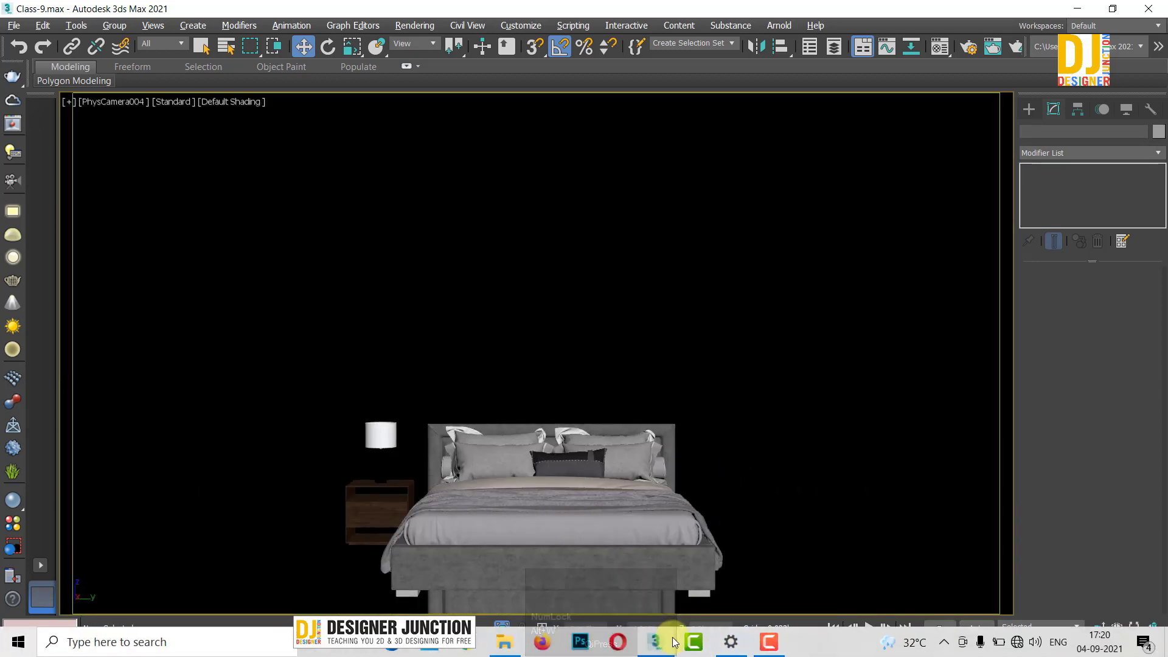
{"action": "right_click", "coordinate": [758, 403]}
{"action": "left_click", "coordinate": [636, 343]}
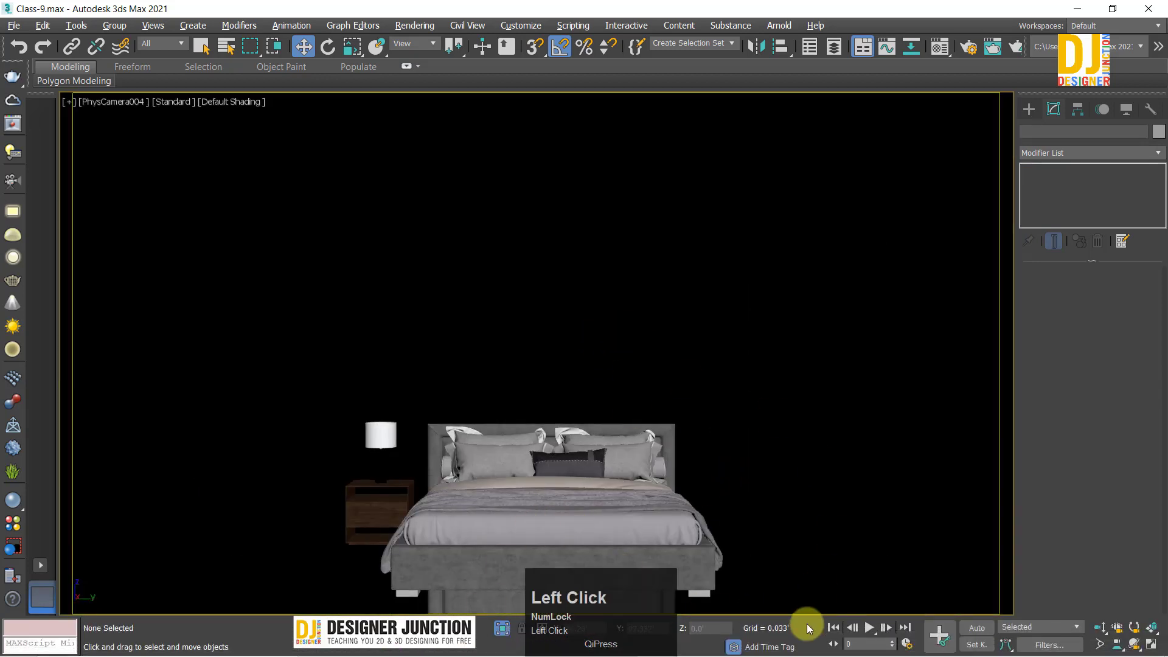
{"action": "left_click", "coordinate": [502, 630]}
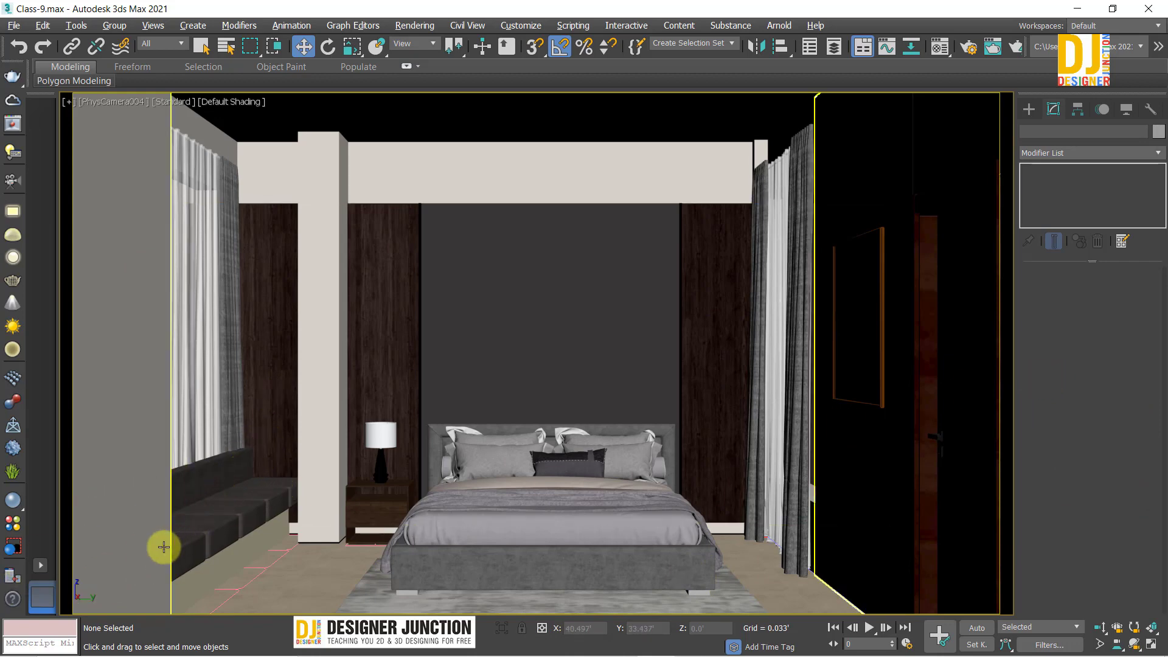
Step: Select a window-seat cushion in the Perspective view and set its UVW Map length to 1.5'
{"action": "key", "text": "alt+w"}
{"action": "middle_click", "coordinate": [297, 553]}
{"action": "key", "text": "alt+w"}
{"action": "key", "text": "z"}
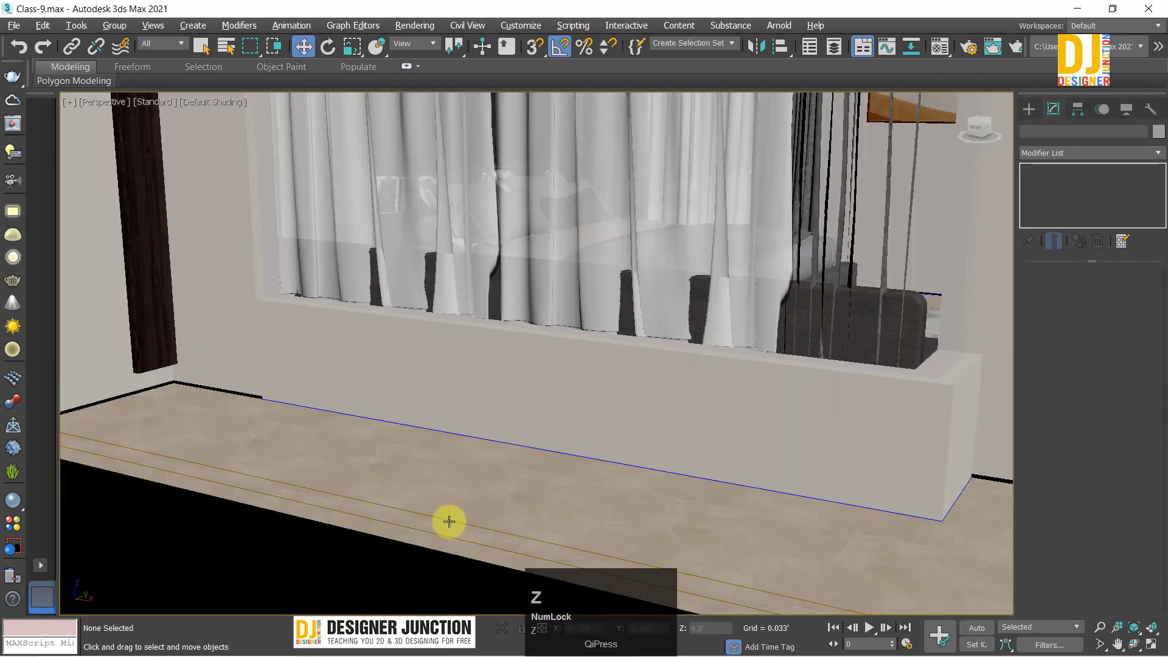
{"action": "scroll", "coordinate": [365, 326], "scroll_direction": "up", "scroll_amount": 5}
{"action": "middle_click_drag", "start_coordinate": [365, 327], "coordinate": [730, 261], "text": "alt"}
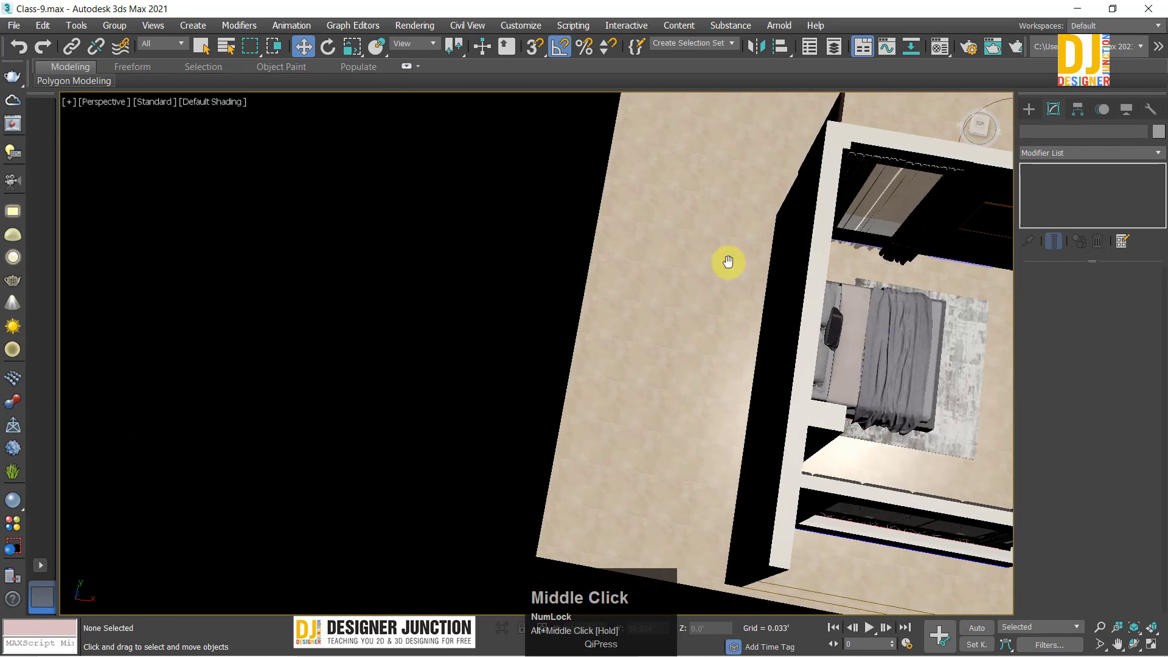
{"action": "scroll", "coordinate": [833, 385], "scroll_direction": "up", "scroll_amount": 2, "text": "alt"}
{"action": "middle_click_drag", "start_coordinate": [833, 384], "coordinate": [479, 298], "text": "alt"}
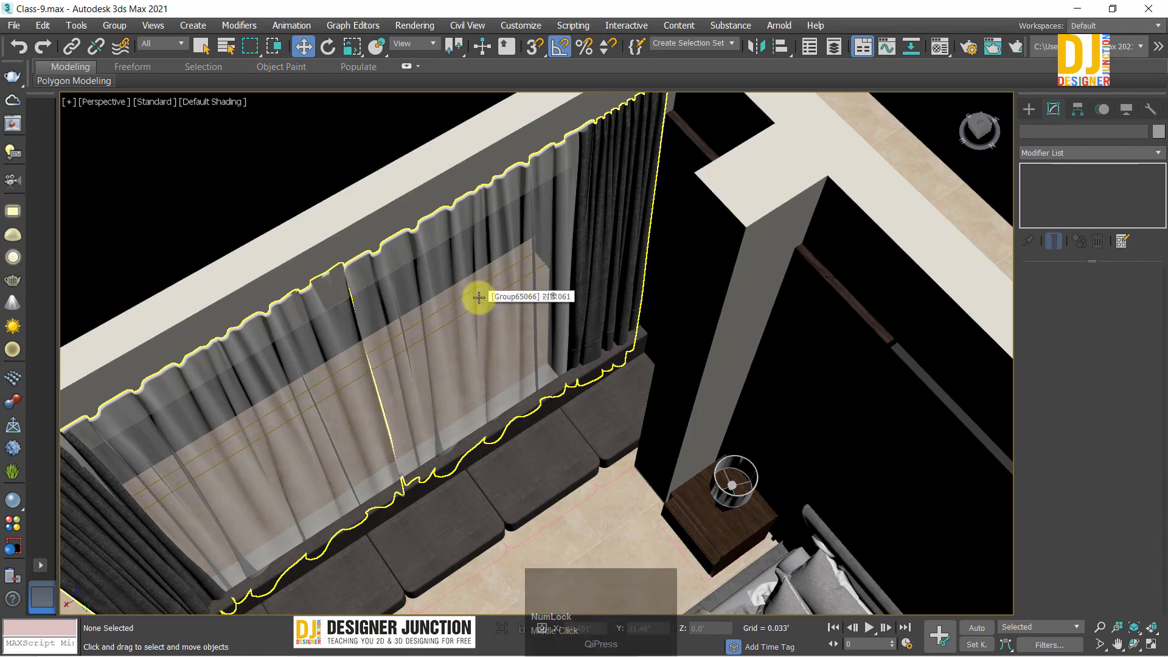
{"action": "middle_click_drag", "start_coordinate": [533, 325], "coordinate": [798, 393], "text": "alt"}
{"action": "scroll", "coordinate": [767, 357], "scroll_direction": "up", "scroll_amount": 4}
{"action": "scroll", "coordinate": [680, 426], "scroll_direction": "up", "scroll_amount": 6}
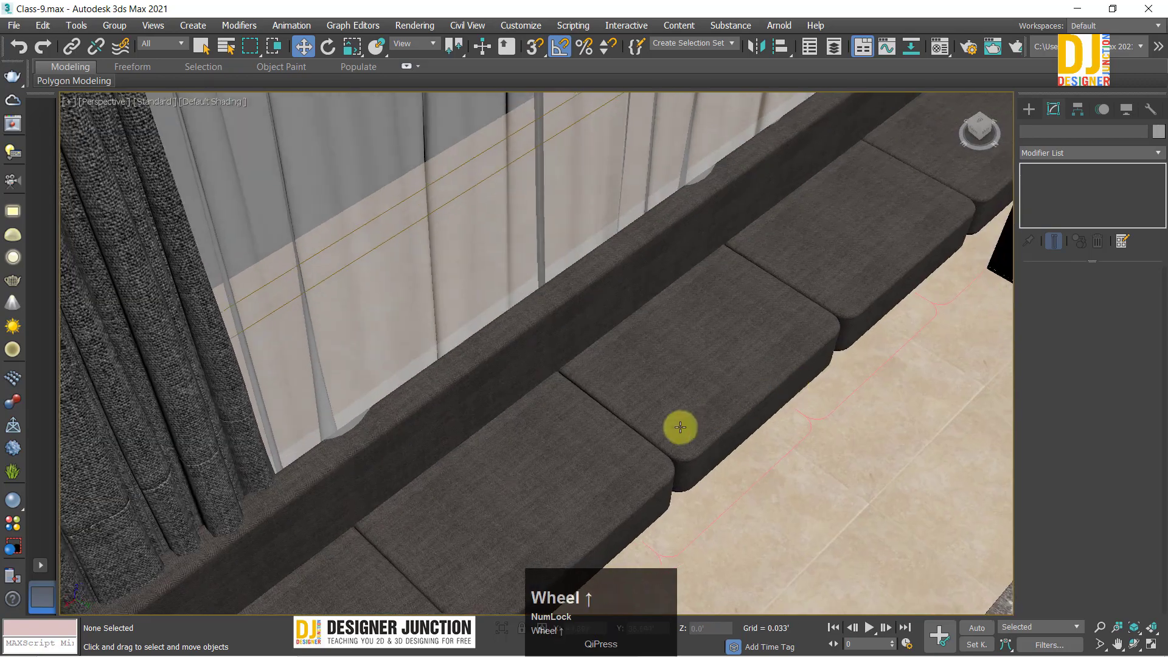
{"action": "scroll", "coordinate": [669, 419], "scroll_direction": "down", "scroll_amount": 2}
{"action": "left_click", "coordinate": [634, 360]}
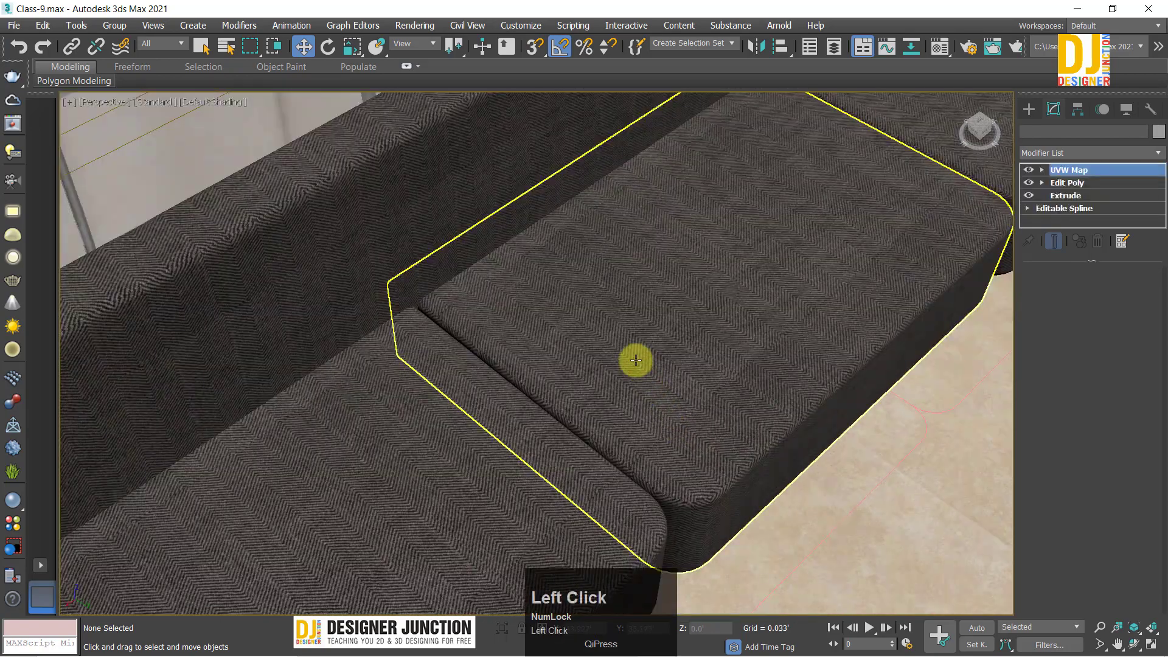
{"action": "scroll", "coordinate": [634, 360], "scroll_direction": "down", "scroll_amount": 2}
{"action": "left_click", "coordinate": [1094, 404]}
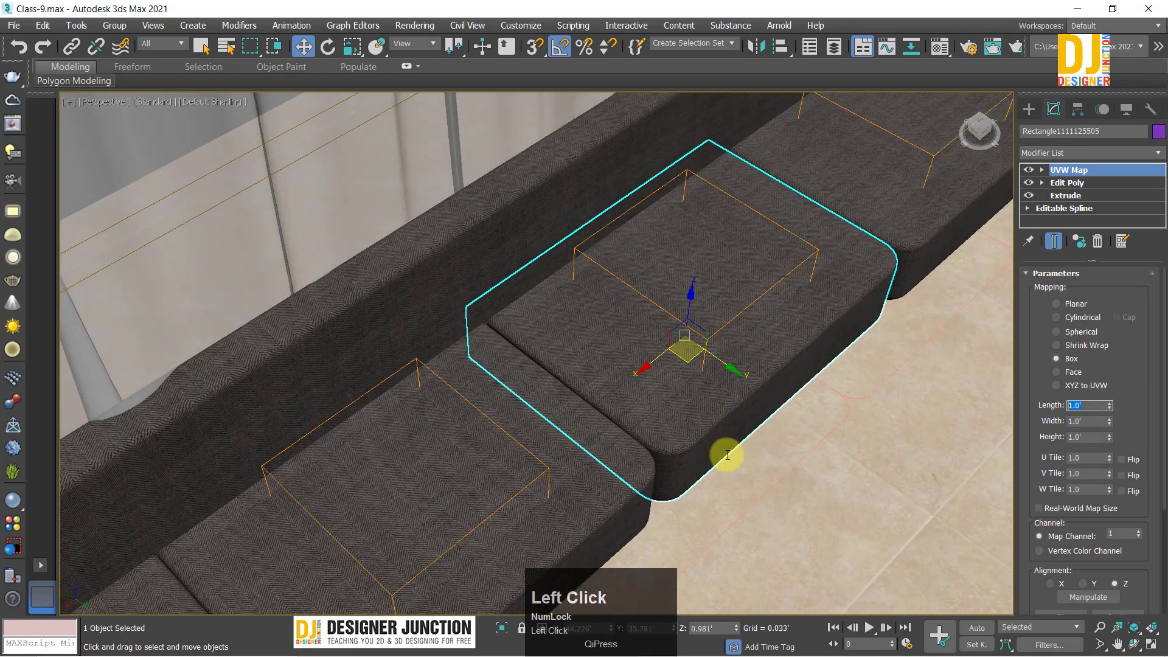
{"action": "type", "text": "1.5"}
{"action": "key", "text": "Return"}
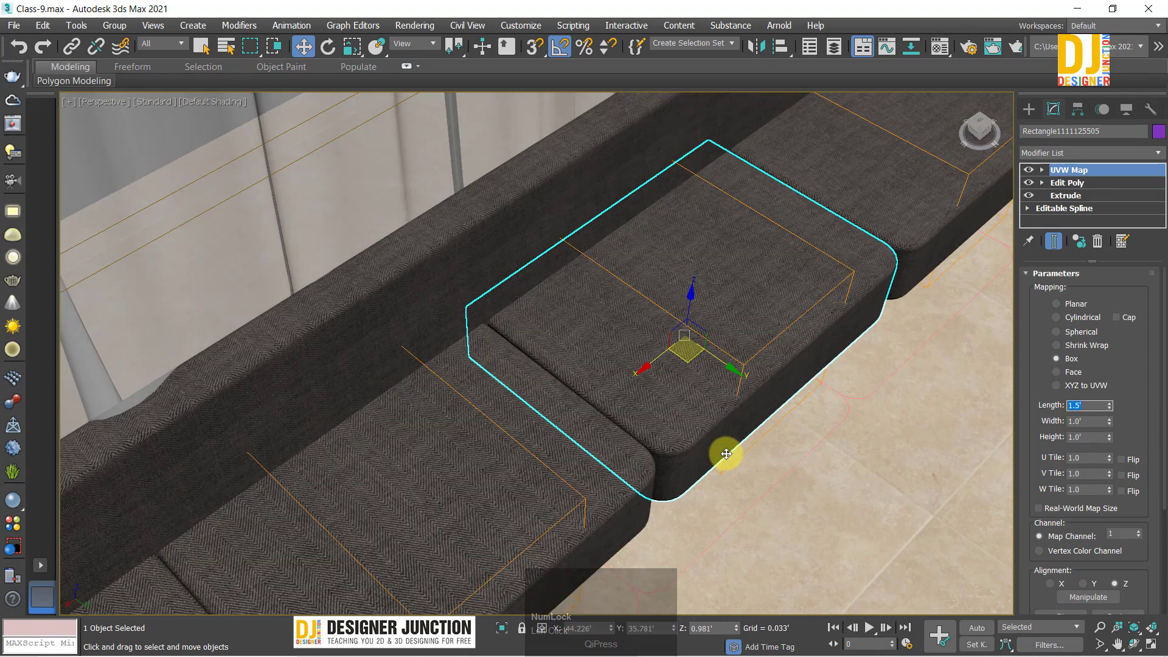
Step: Set the cushion's UVW Map width and height to 1.5' each
{"action": "left_click", "coordinate": [1088, 420]}
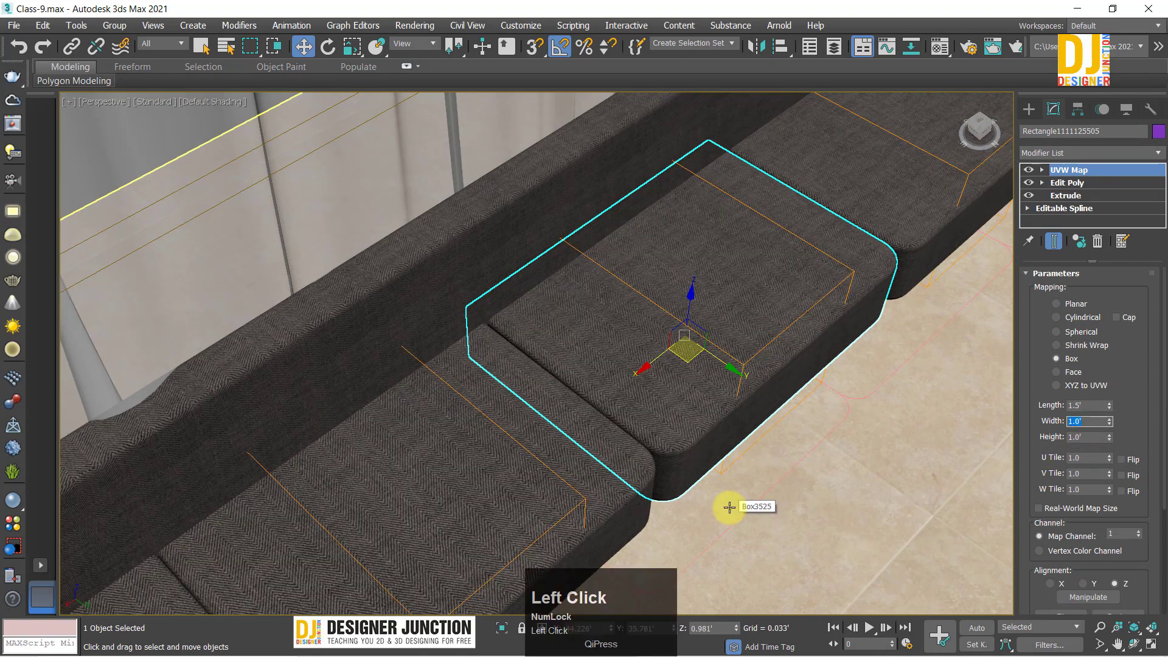
{"action": "type", "text": "1.5"}
{"action": "key", "text": "Return"}
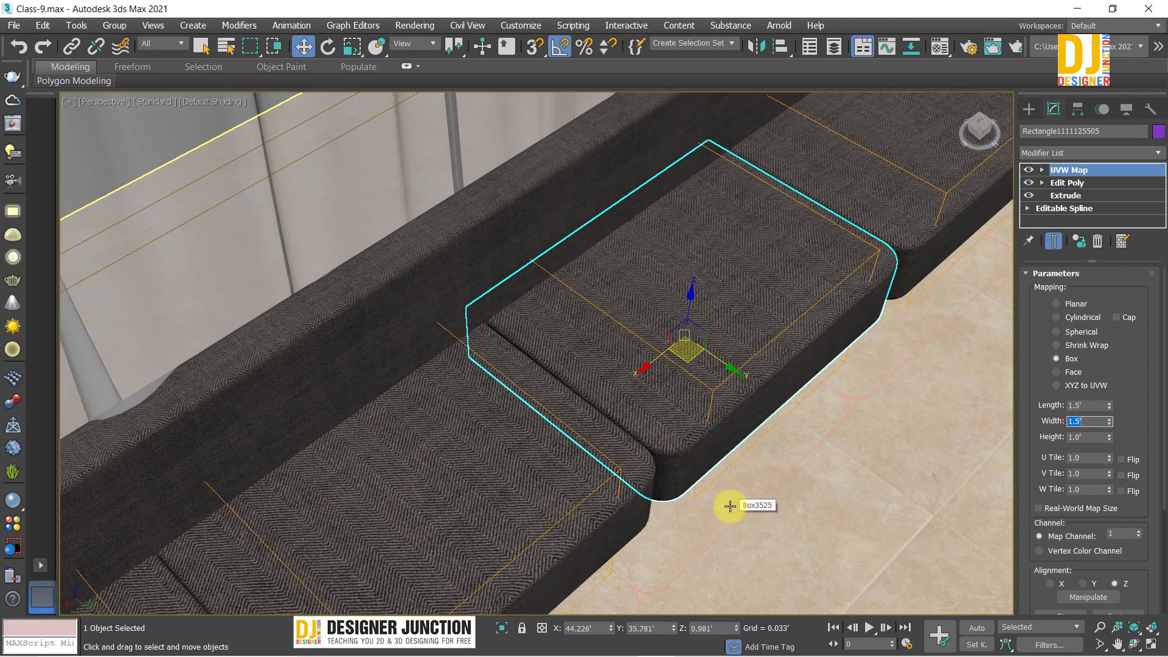
{"action": "left_click", "coordinate": [1088, 437]}
{"action": "type", "text": "1.5"}
{"action": "key", "text": "Return"}
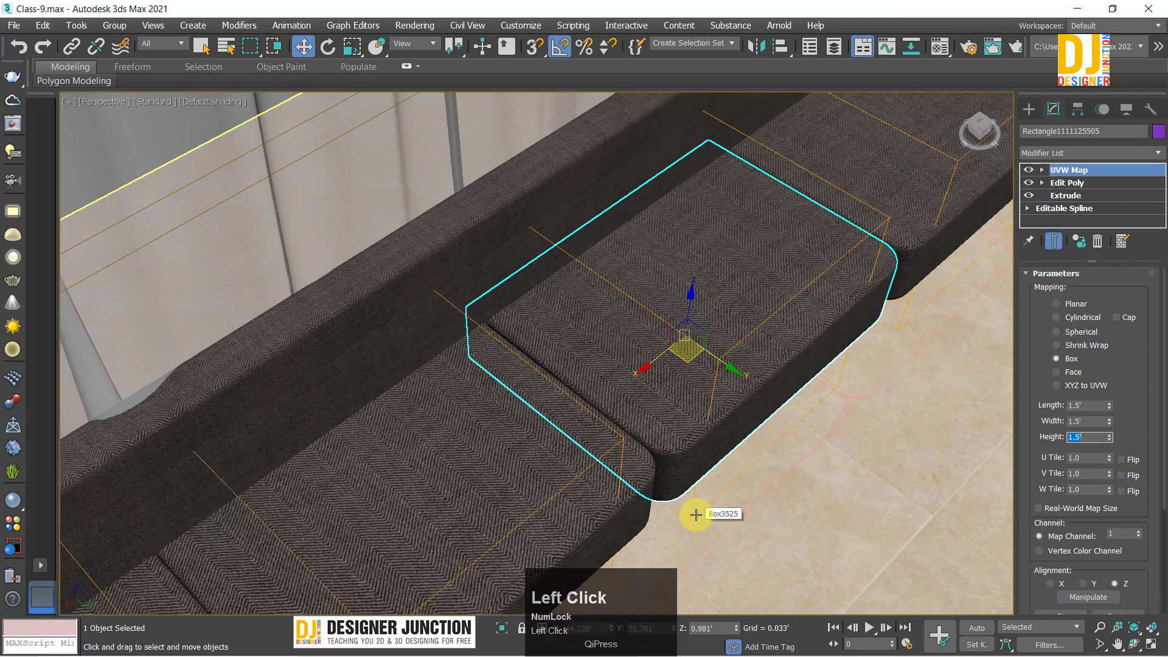
Step: Remove the UVW Map from the window seat's backrest and copy the cushion's UVW Map modifier onto it
{"action": "middle_click_drag", "start_coordinate": [535, 412], "coordinate": [572, 156], "text": "alt"}
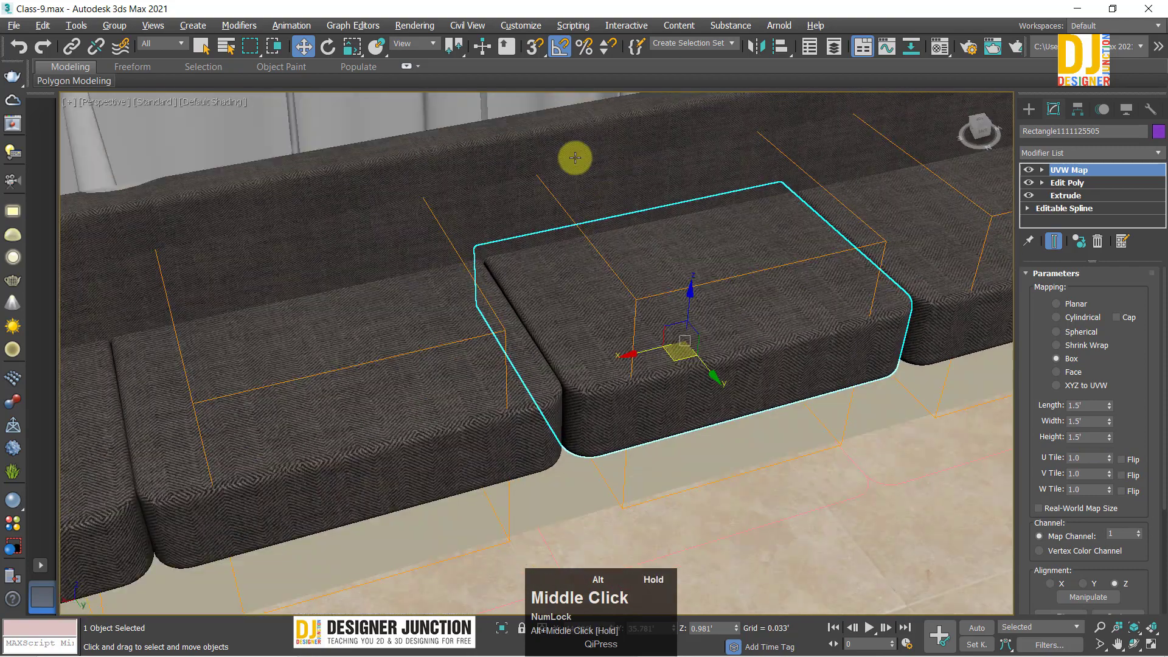
{"action": "left_click", "coordinate": [645, 181]}
{"action": "left_click", "coordinate": [1096, 243]}
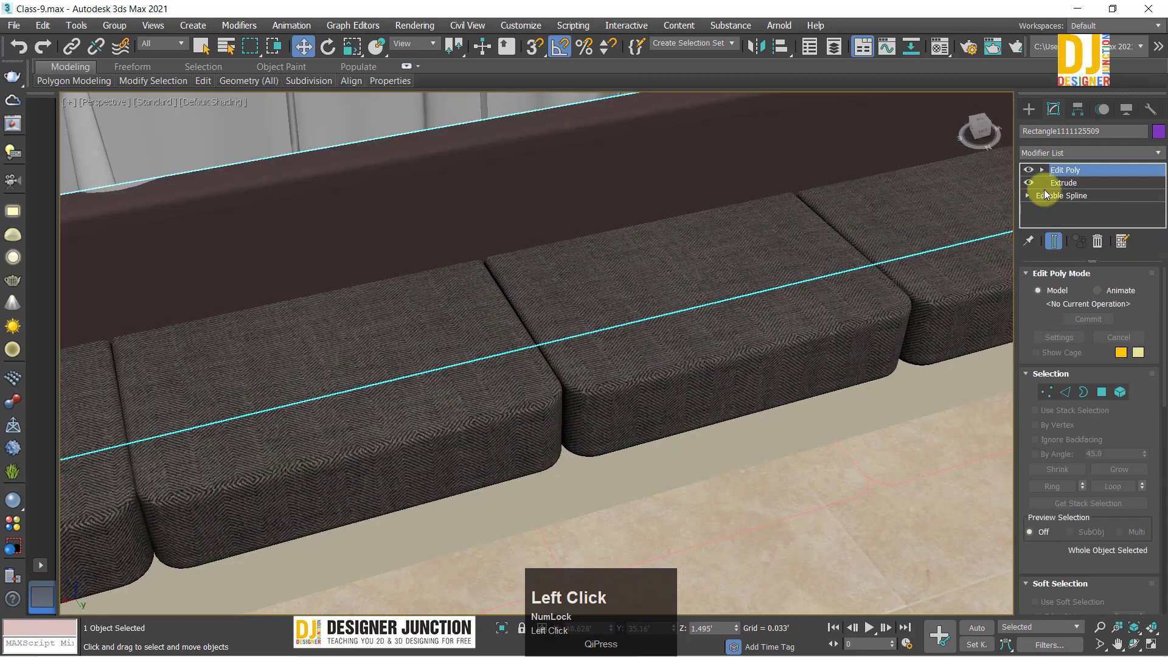
{"action": "left_click", "coordinate": [757, 323]}
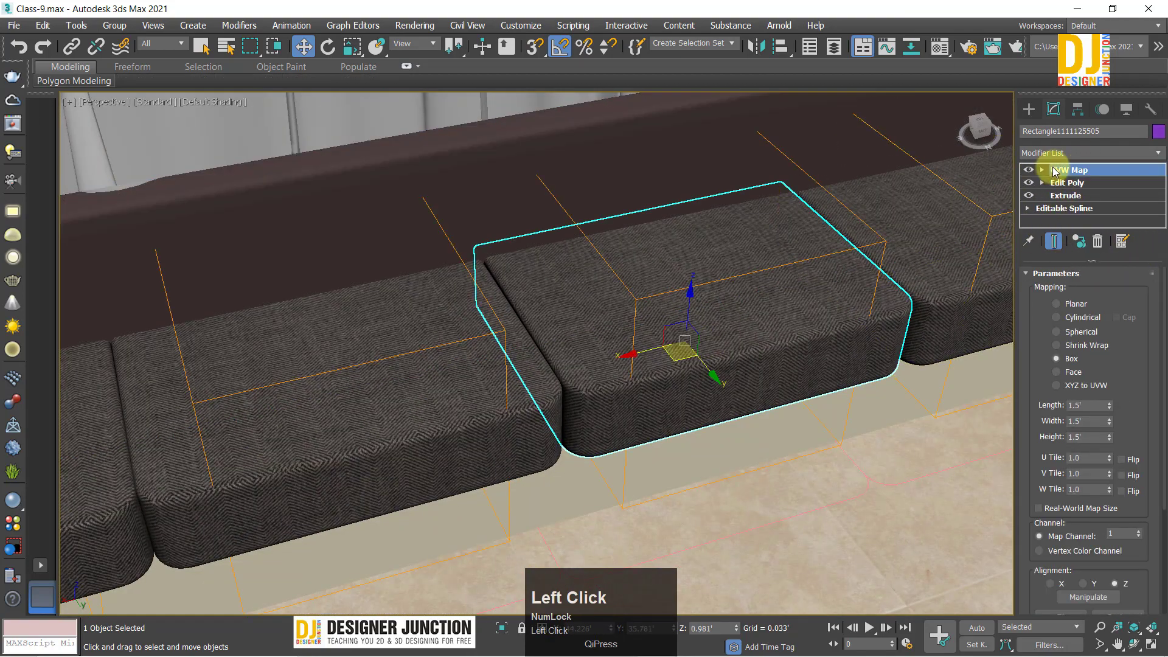
{"action": "left_click_drag", "start_coordinate": [683, 177], "coordinate": [545, 176]}
Step: Examine the fabric mapping on the window seat's backrest and cushions and the curtains behind it from several angles
{"action": "middle_click_drag", "start_coordinate": [672, 236], "coordinate": [451, 338], "text": "alt"}
{"action": "scroll", "coordinate": [451, 338], "scroll_direction": "down", "scroll_amount": 5}
{"action": "middle_click_drag", "start_coordinate": [563, 318], "coordinate": [830, 235], "text": "alt"}
{"action": "left_click", "coordinate": [830, 235]}
{"action": "middle_click_drag", "start_coordinate": [139, 404], "coordinate": [341, 268]}
{"action": "scroll", "coordinate": [448, 334], "scroll_direction": "up", "scroll_amount": 5}
{"action": "middle_click_drag", "start_coordinate": [341, 268], "coordinate": [603, 364]}
{"action": "scroll", "coordinate": [496, 347], "scroll_direction": "down", "scroll_amount": 5}
{"action": "scroll", "coordinate": [373, 247], "scroll_direction": "up", "scroll_amount": 3}
{"action": "middle_click_drag", "start_coordinate": [373, 247], "coordinate": [527, 203], "text": "alt"}
{"action": "scroll", "coordinate": [375, 258], "scroll_direction": "down", "scroll_amount": 5}
Step: Open the window's curtain group and select the nested group of dark side drapes
{"action": "left_click", "coordinate": [366, 198]}
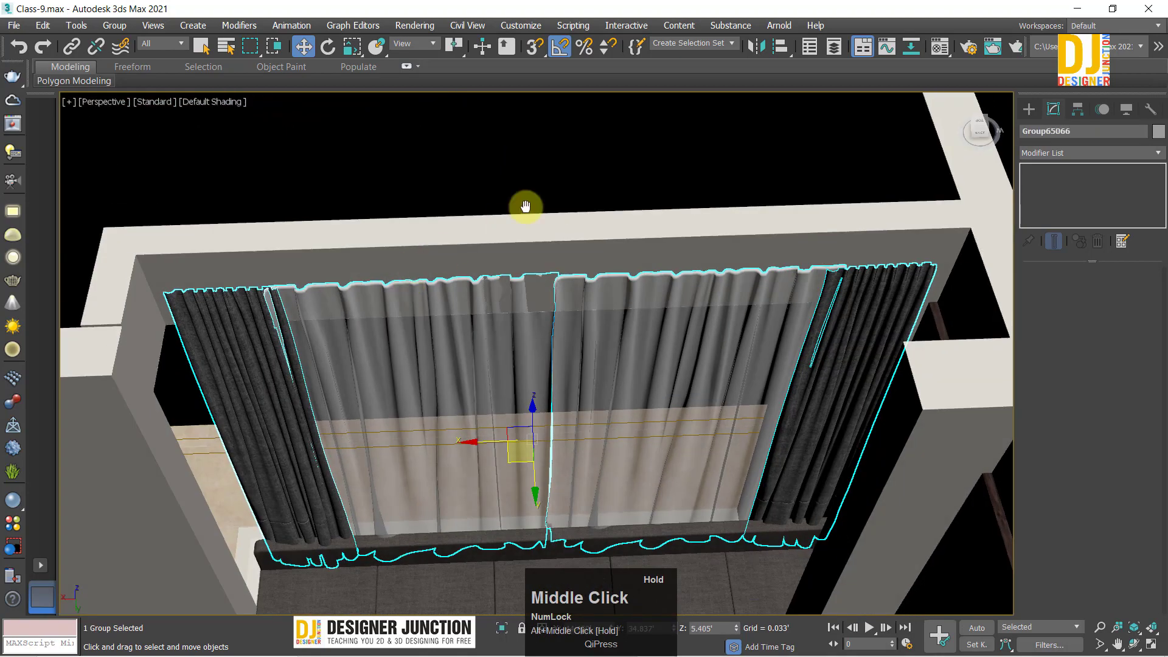
{"action": "scroll", "coordinate": [399, 410], "scroll_direction": "up", "scroll_amount": 4}
{"action": "middle_click_drag", "start_coordinate": [370, 436], "coordinate": [132, 83]}
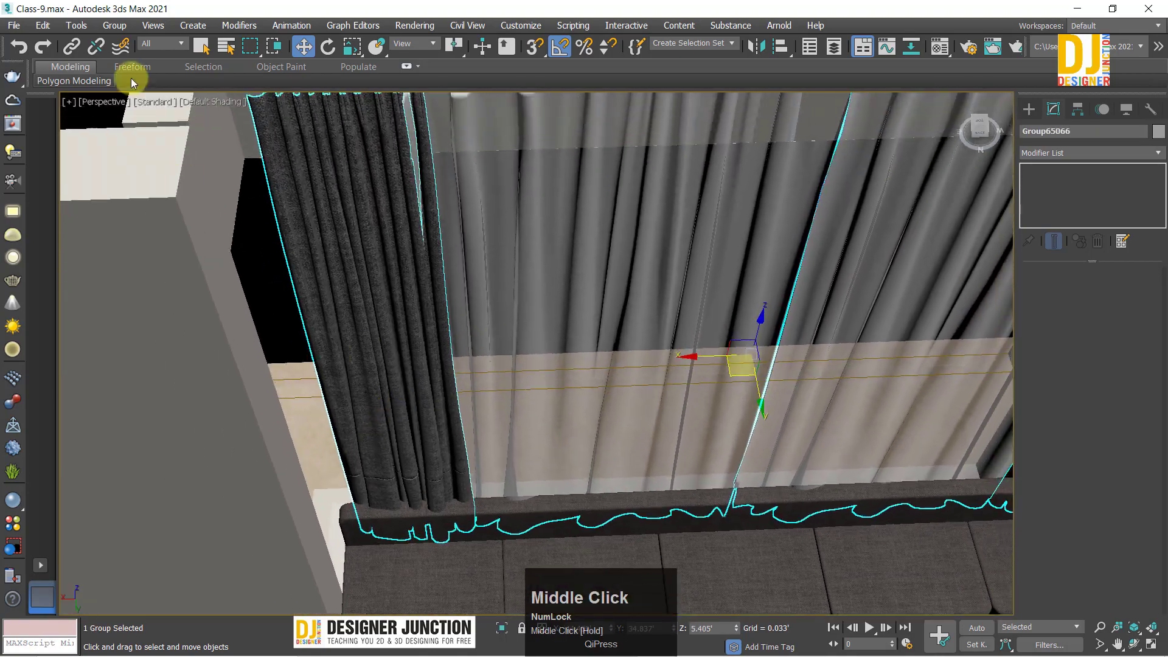
{"action": "left_click", "coordinate": [115, 27]}
{"action": "left_click", "coordinate": [214, 160]}
{"action": "left_click", "coordinate": [305, 229]}
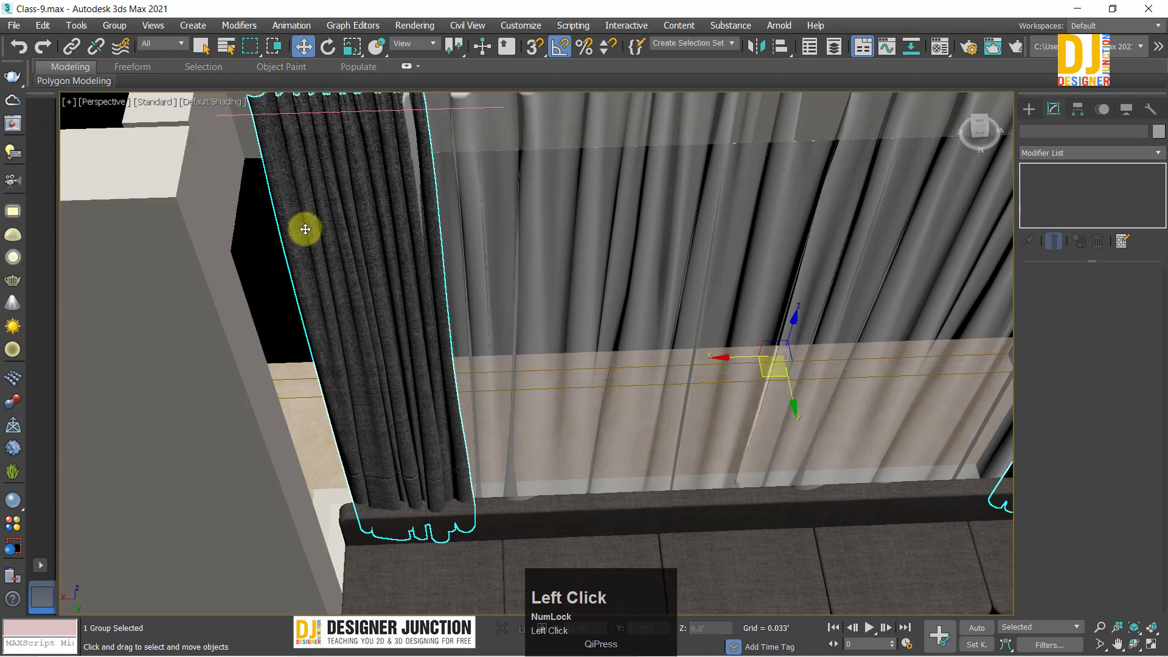
Step: Clone the dark side-drape group once in the Top view, placing the clone between the window seat and the bed
{"action": "key", "text": "alt+w"}
{"action": "key", "text": "alt+w"}
{"action": "key", "text": "z"}
{"action": "scroll", "coordinate": [539, 290], "scroll_direction": "down", "scroll_amount": 2}
{"action": "scroll", "coordinate": [636, 319], "scroll_direction": "up", "scroll_amount": 4}
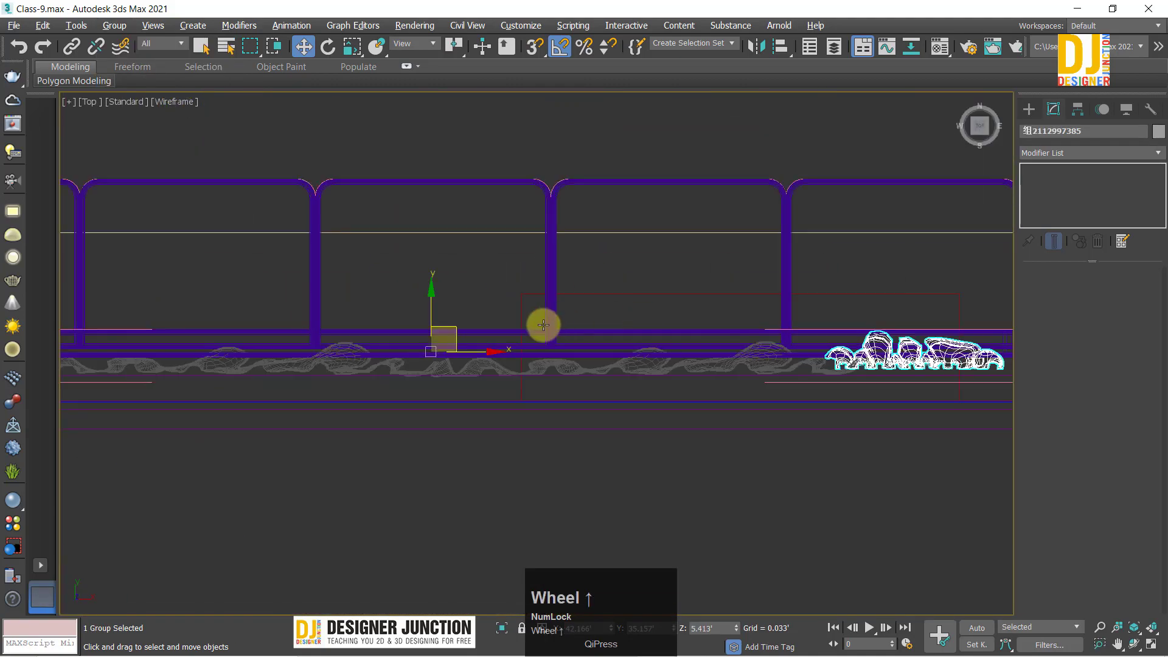
{"action": "left_click_drag", "start_coordinate": [455, 330], "coordinate": [449, 244]}
{"action": "key", "text": "ctrl+z"}
{"action": "scroll", "coordinate": [559, 273], "scroll_direction": "down", "scroll_amount": 3}
{"action": "middle_click_drag", "start_coordinate": [517, 286], "coordinate": [427, 368]}
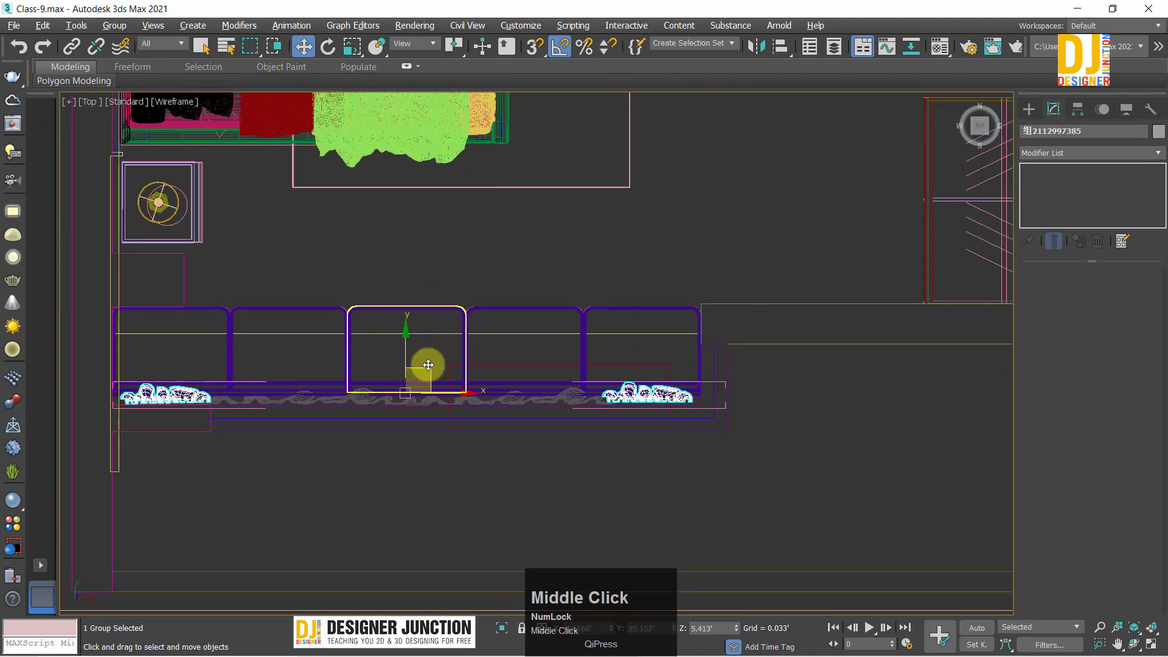
{"action": "left_click_drag", "start_coordinate": [408, 357], "coordinate": [422, 220], "text": "shift"}
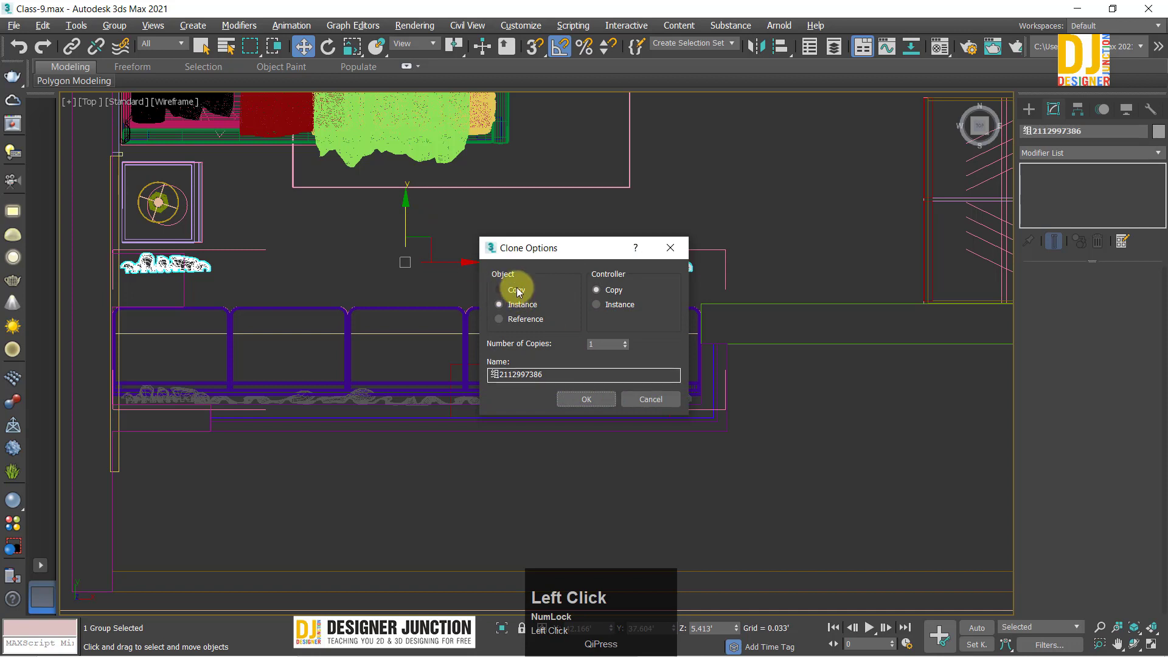
{"action": "left_click", "coordinate": [569, 404]}
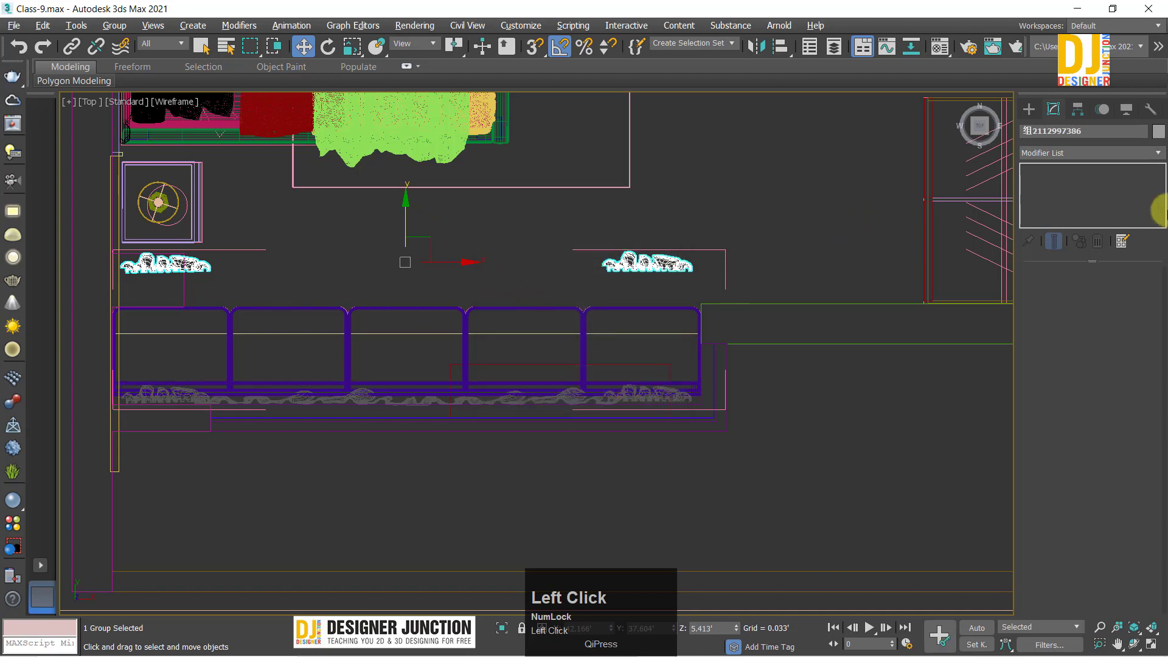
Step: Open the cloned drape group and delete its left drape and the leftover group helpers, keeping the right drape
{"action": "left_click", "coordinate": [114, 29]}
{"action": "left_click", "coordinate": [138, 84]}
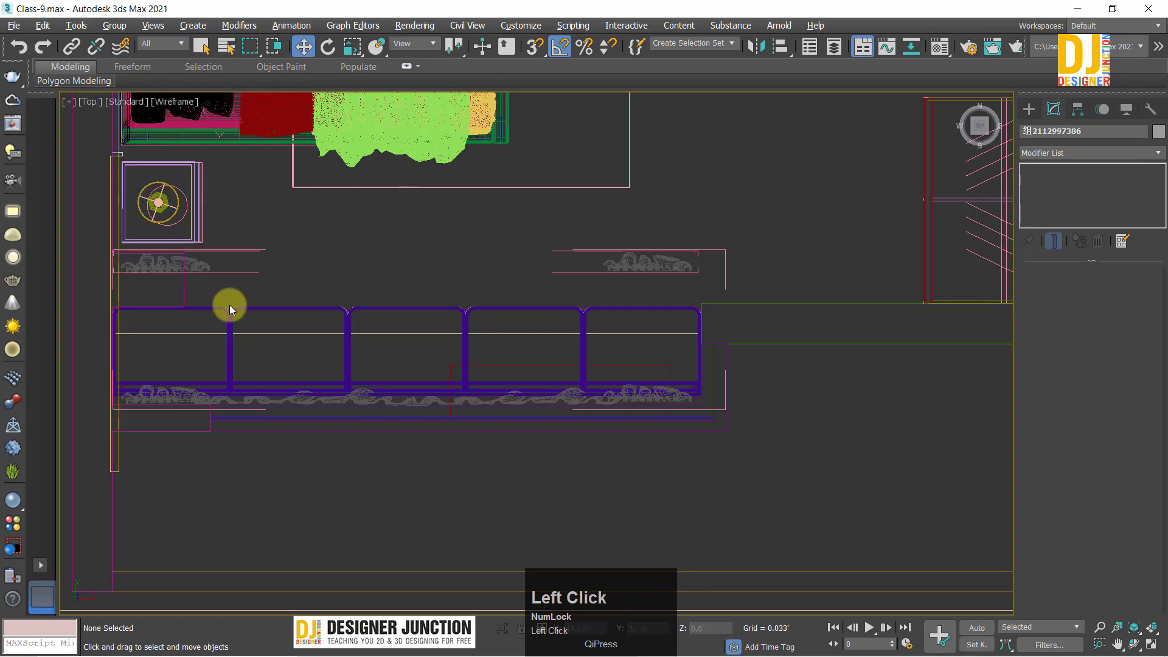
{"action": "left_click", "coordinate": [193, 262]}
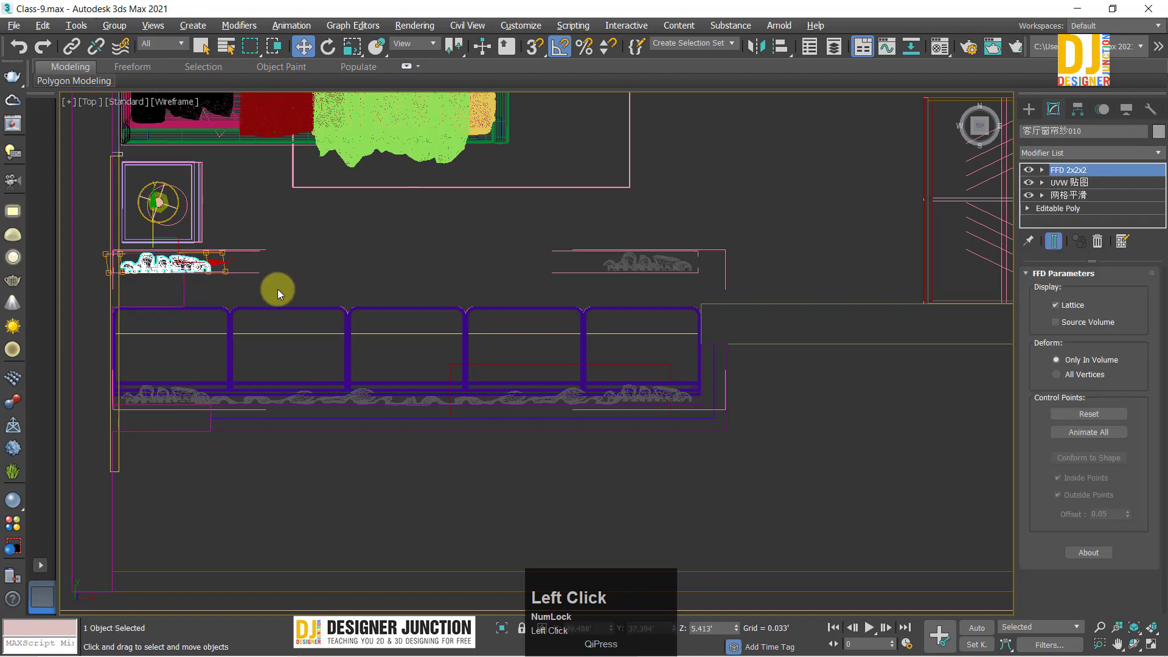
{"action": "left_click", "coordinate": [549, 276]}
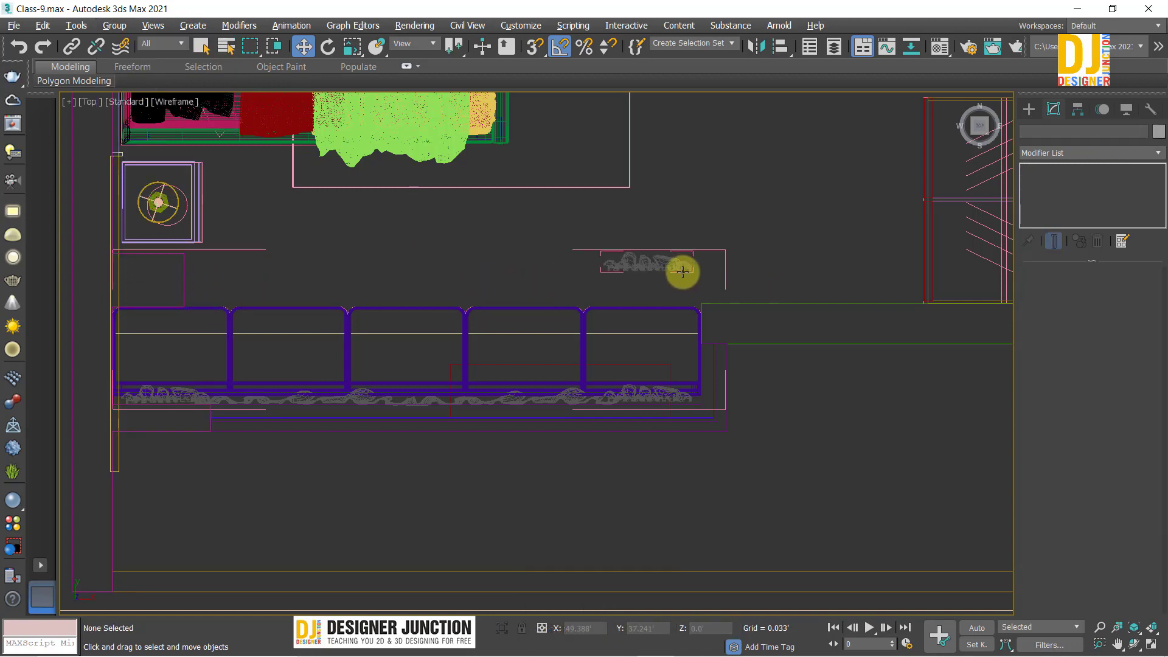
{"action": "left_click", "coordinate": [684, 281]}
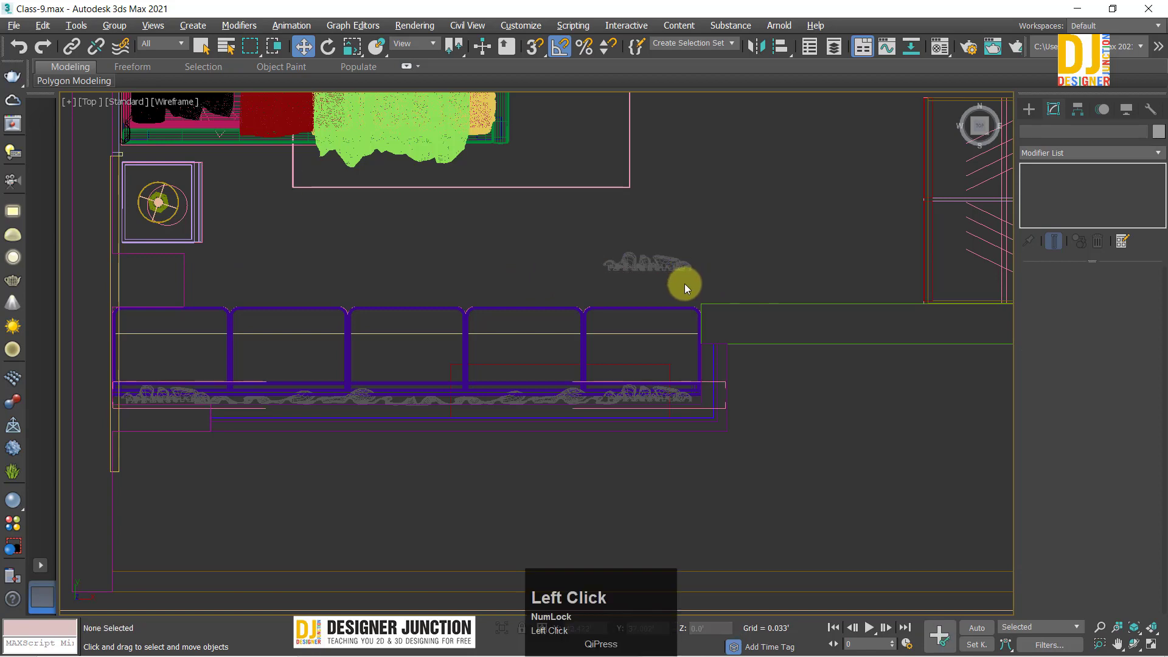
Step: Rotate the remaining drape copy a quarter turn and place it along the window recess's right side in the Top view
{"action": "left_click", "coordinate": [654, 267]}
{"action": "left_click_drag", "start_coordinate": [657, 237], "coordinate": [672, 367]}
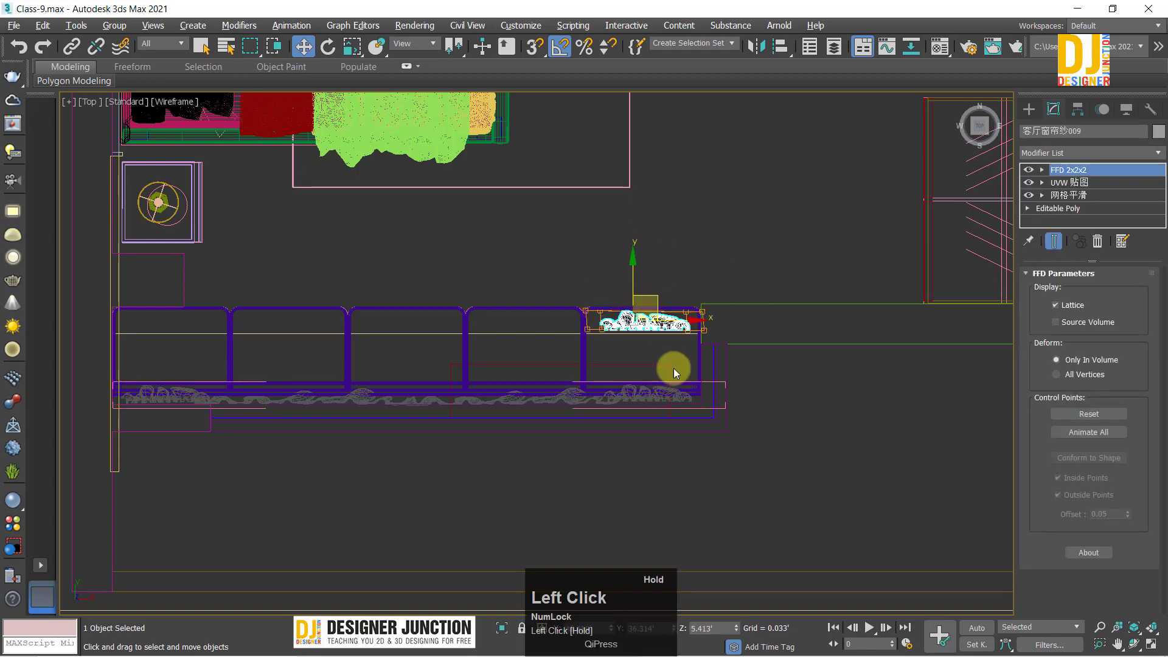
{"action": "scroll", "coordinate": [672, 367], "scroll_direction": "up", "scroll_amount": 3}
{"action": "key", "text": "e"}
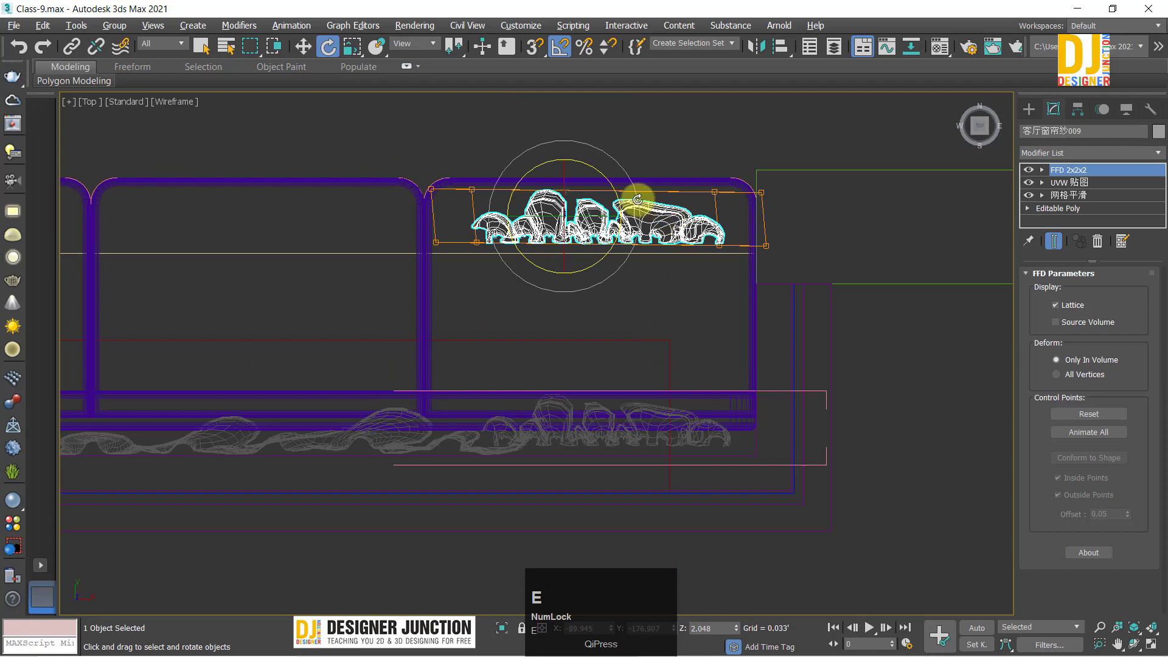
{"action": "left_click_drag", "start_coordinate": [638, 199], "coordinate": [780, 364]}
{"action": "key", "text": "w"}
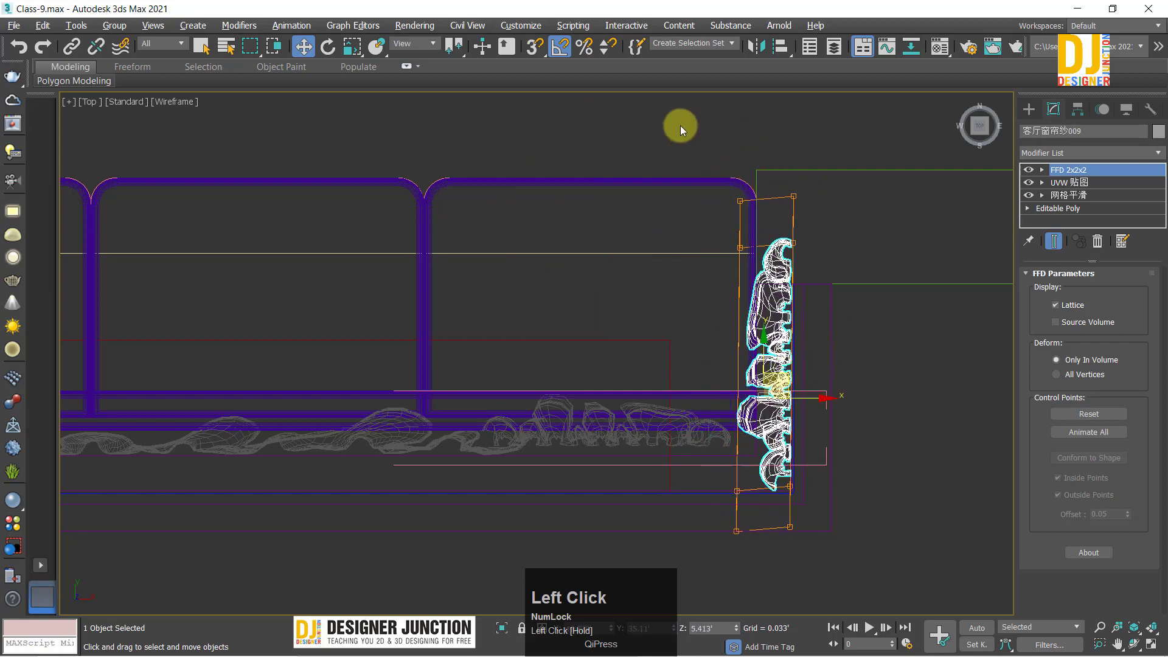
Step: Shorten the rotated drape slightly by moving the FFD 2x2x2 control points at its room-side end inward
{"action": "left_click_drag", "start_coordinate": [683, 129], "coordinate": [836, 248]}
{"action": "key", "text": "ctrl+z"}
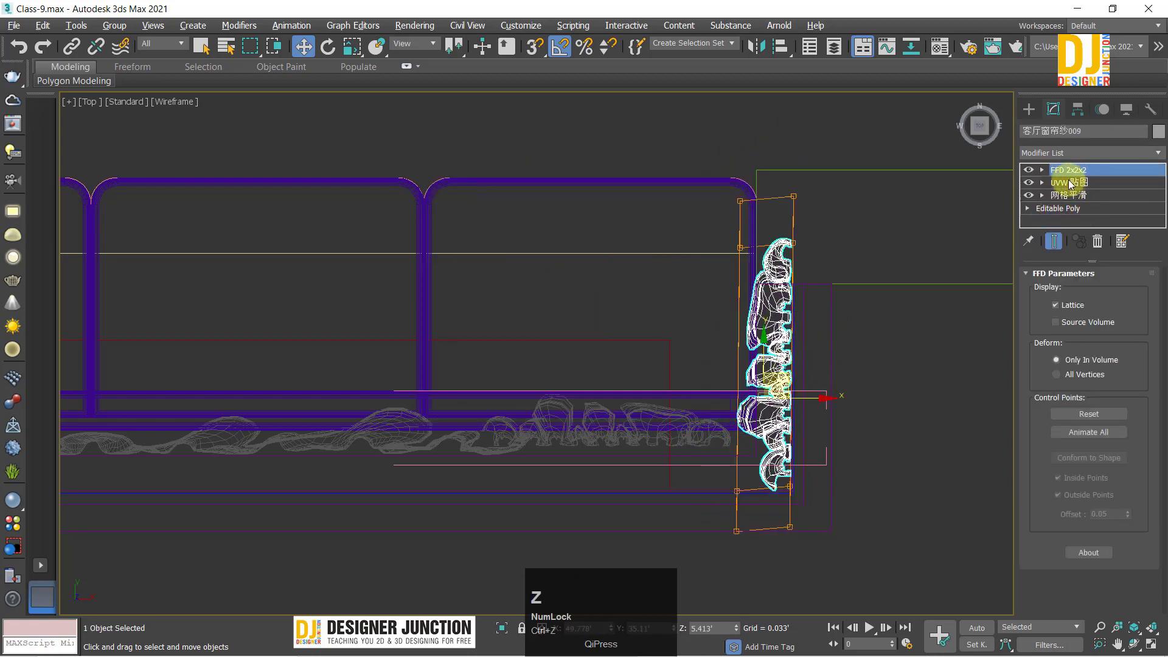
{"action": "left_click", "coordinate": [1042, 170]}
{"action": "left_click", "coordinate": [1081, 183]}
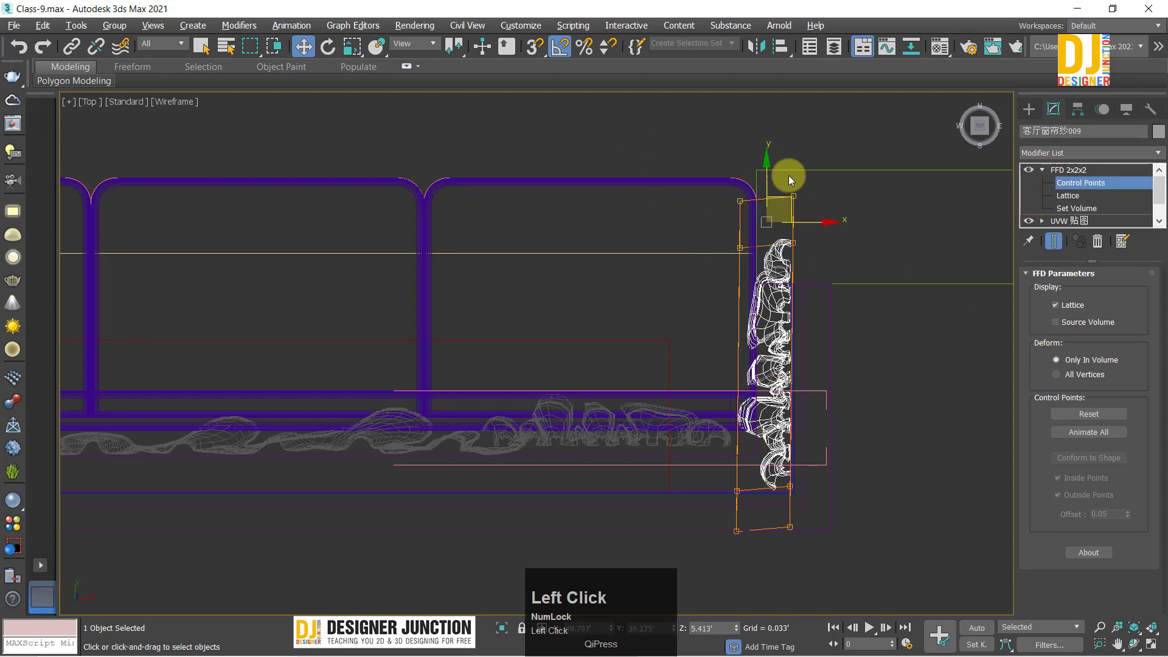
{"action": "left_click_drag", "start_coordinate": [771, 185], "coordinate": [771, 218]}
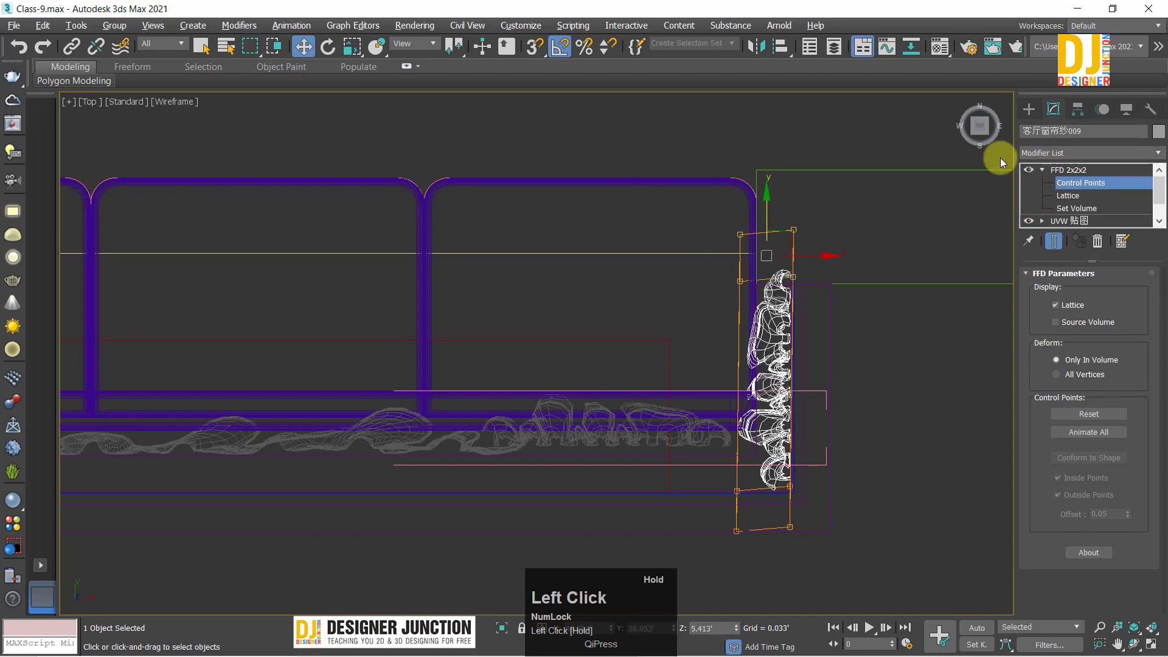
{"action": "left_click", "coordinate": [1068, 175]}
Step: Fine-tune the rotated drape's sideways position against the recess's side wall using the Perspective and Top views
{"action": "key", "text": "alt+w"}
{"action": "middle_click", "coordinate": [490, 487]}
{"action": "key", "text": "alt+w"}
{"action": "middle_click_drag", "start_coordinate": [537, 433], "coordinate": [542, 408], "text": "alt"}
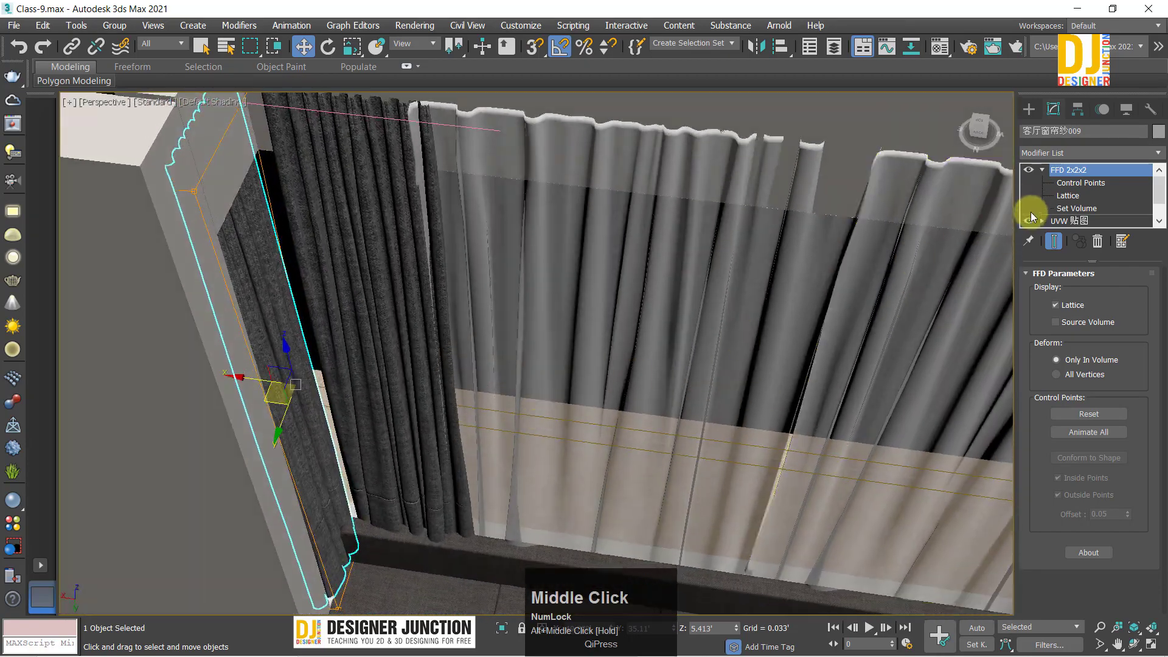
{"action": "left_click", "coordinate": [1042, 170]}
{"action": "left_click_drag", "start_coordinate": [247, 379], "coordinate": [268, 385]}
{"action": "key", "text": "alt+w"}
{"action": "middle_click", "coordinate": [426, 310]}
{"action": "key", "text": "alt+w"}
{"action": "key", "text": "z"}
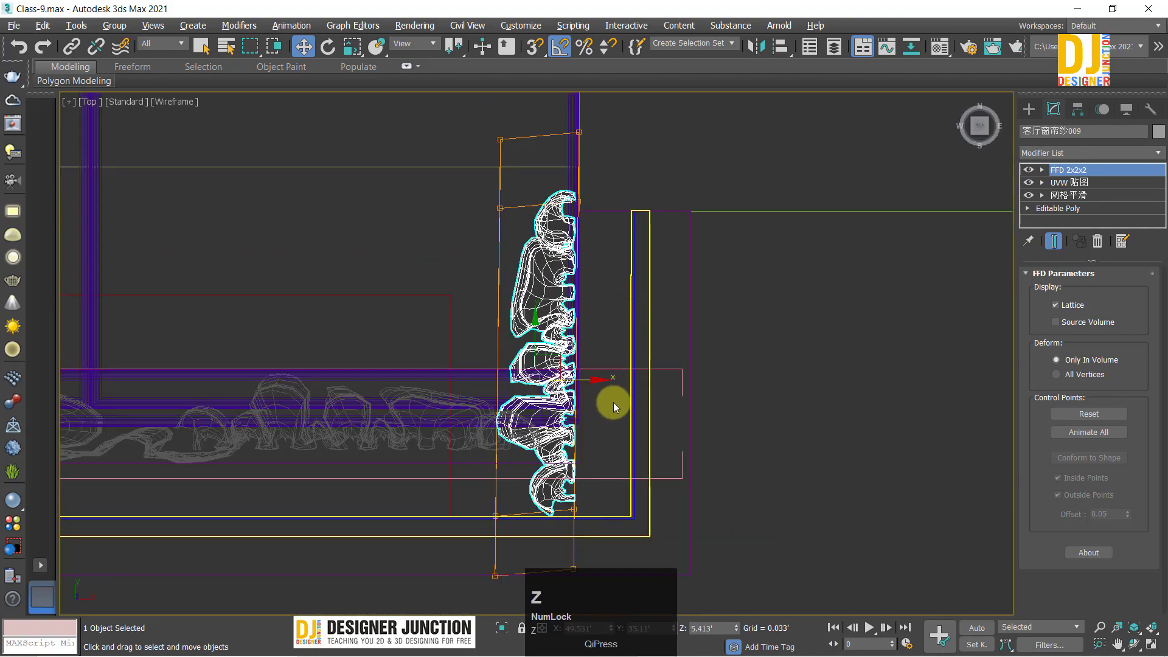
{"action": "mouse_move", "coordinate": [587, 381]}
{"action": "left_mouse_down"}
{"action": "mouse_move", "coordinate": [425, 381]}
{"action": "mouse_move", "coordinate": [588, 402]}
{"action": "left_mouse_up"}
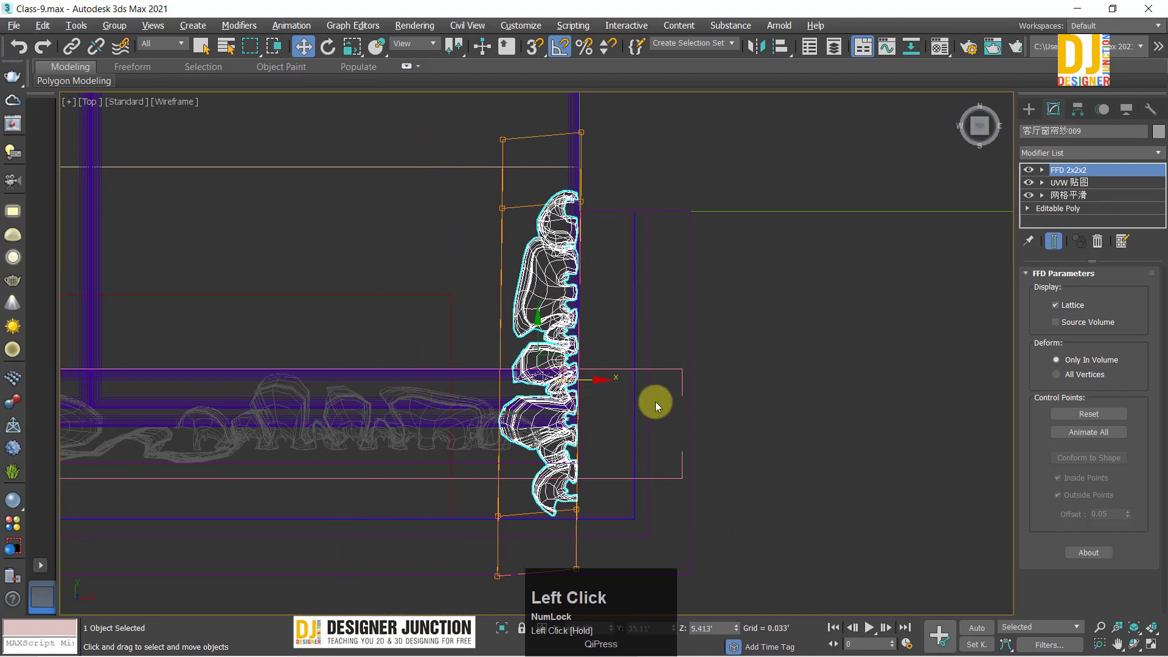
Step: Deselect the side drape, close the open curtain group via its sheer curtain in the Perspective view, and clear the selection
{"action": "left_click", "coordinate": [626, 464]}
{"action": "key", "text": "alt+w"}
{"action": "middle_click", "coordinate": [626, 464]}
{"action": "key", "text": "alt+w"}
{"action": "mouse_move", "coordinate": [482, 390]}
{"action": "middle_mouse_down", "text": "alt"}
{"action": "mouse_move", "coordinate": [352, 347]}
{"action": "mouse_move", "coordinate": [391, 385]}
{"action": "mouse_move", "coordinate": [430, 383]}
{"action": "mouse_move", "coordinate": [431, 456]}
{"action": "mouse_move", "coordinate": [446, 417]}
{"action": "mouse_move", "coordinate": [411, 420]}
{"action": "middle_mouse_up", "text": "alt"}
{"action": "scroll", "coordinate": [446, 418], "scroll_direction": "down", "scroll_amount": 5}
{"action": "scroll", "coordinate": [413, 420], "scroll_direction": "up", "scroll_amount": 3}
{"action": "middle_click_drag", "start_coordinate": [484, 396], "coordinate": [443, 339], "text": "alt"}
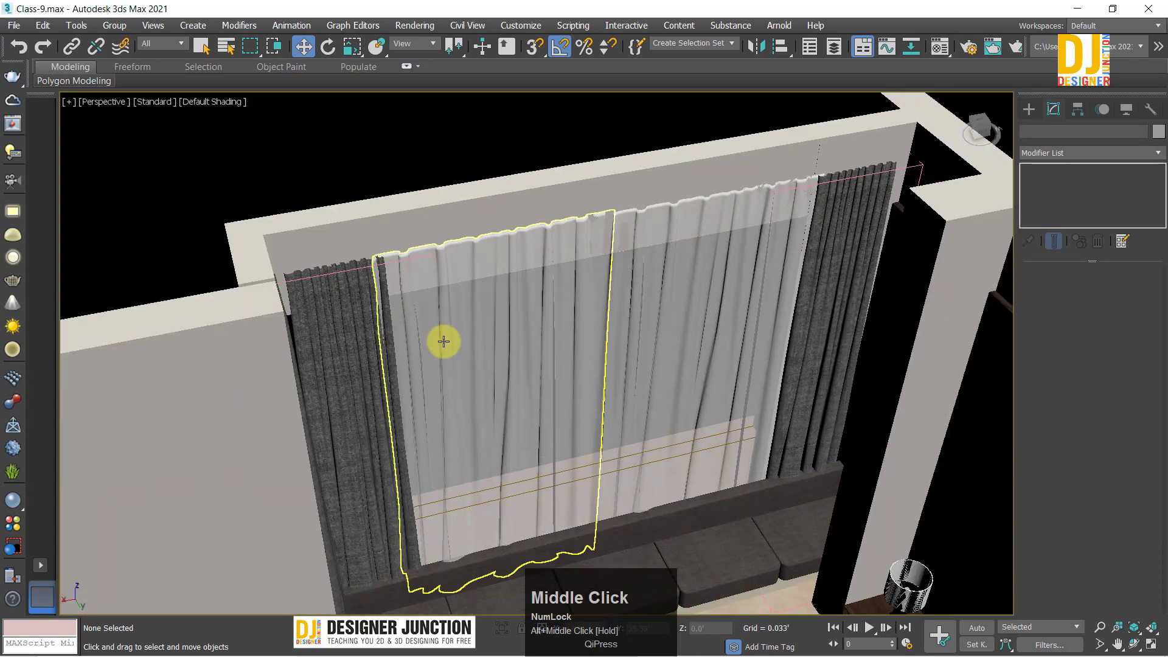
{"action": "scroll", "coordinate": [448, 318], "scroll_direction": "down", "scroll_amount": 2}
{"action": "left_click", "coordinate": [448, 318]}
{"action": "left_click", "coordinate": [116, 26]}
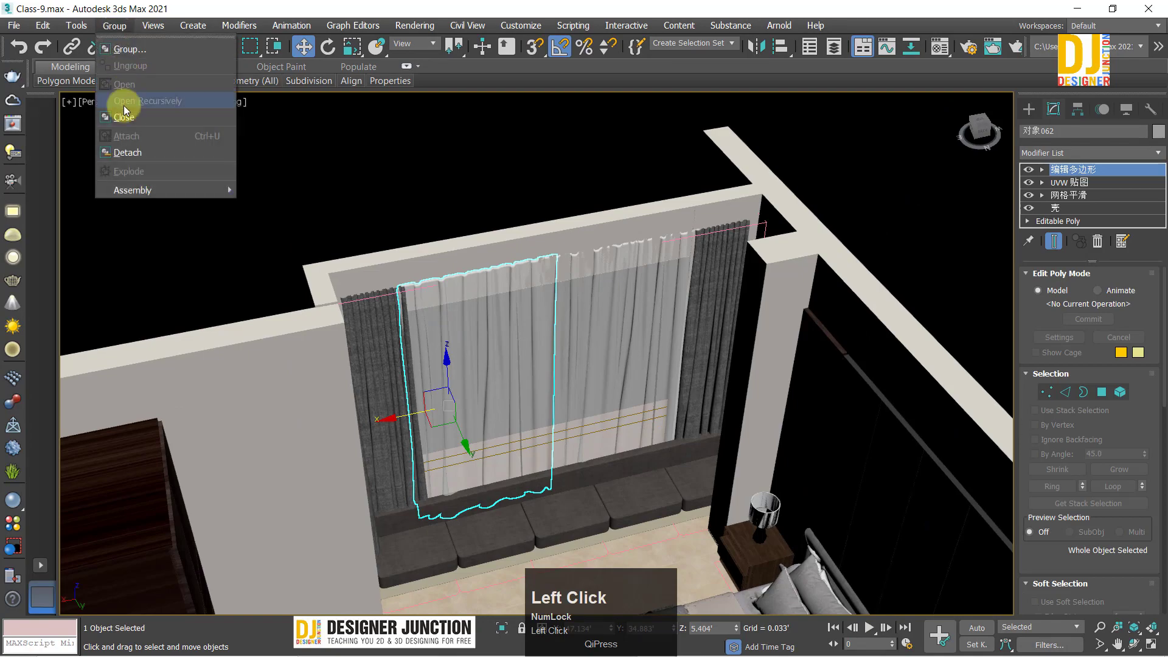
{"action": "left_click", "coordinate": [122, 114]}
{"action": "left_click", "coordinate": [479, 183]}
Step: Inspect the bedroom from several angles, examining the window recess drapes, window seat, bed and opposite curtains
{"action": "scroll", "coordinate": [644, 357], "scroll_direction": "down", "scroll_amount": 4}
{"action": "middle_click_drag", "start_coordinate": [676, 370], "coordinate": [530, 389], "text": "alt"}
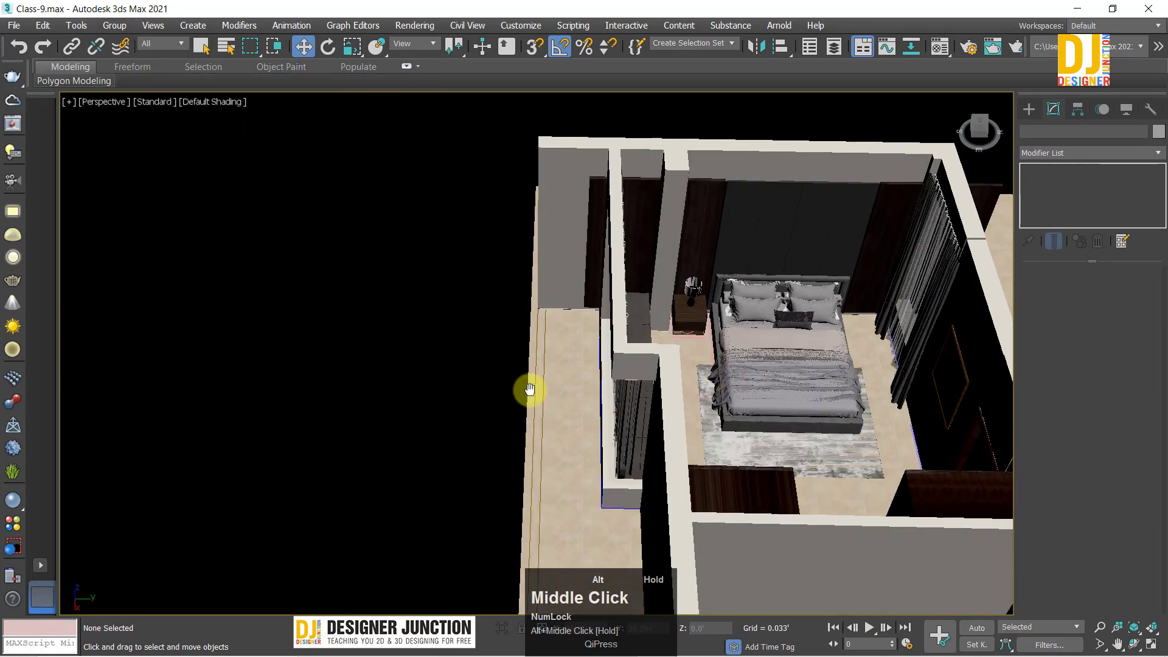
{"action": "scroll", "coordinate": [483, 308], "scroll_direction": "up", "scroll_amount": 4}
{"action": "middle_click_drag", "start_coordinate": [483, 308], "coordinate": [365, 222], "text": "alt"}
{"action": "scroll", "coordinate": [429, 292], "scroll_direction": "down", "scroll_amount": 4}
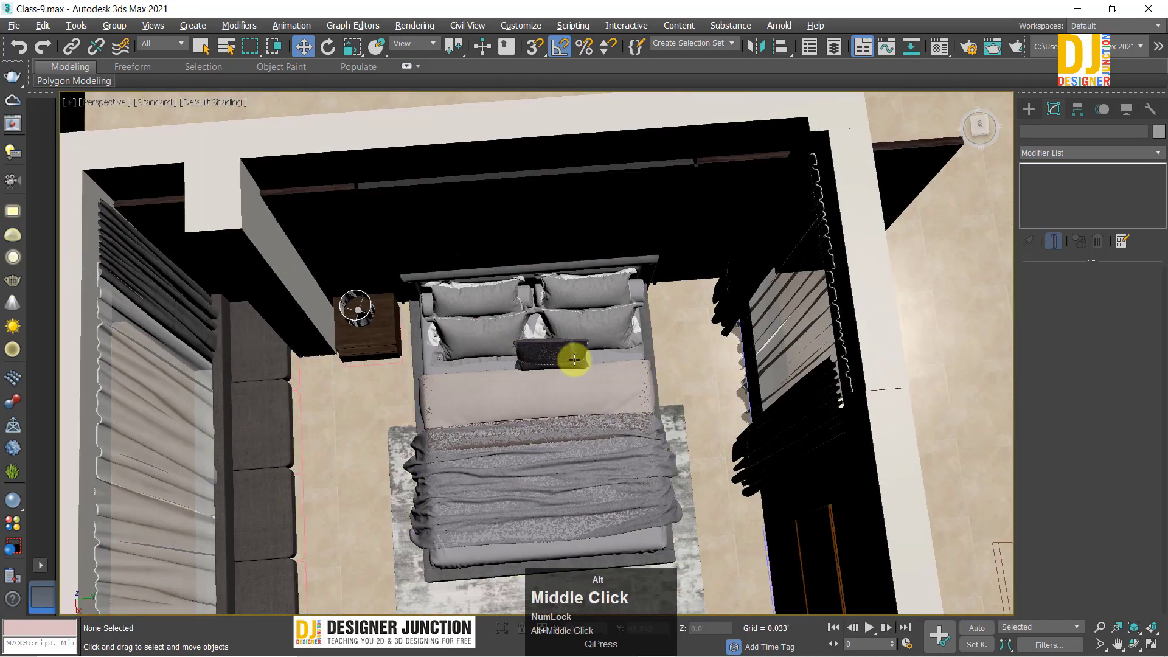
{"action": "middle_click_drag", "start_coordinate": [575, 359], "coordinate": [589, 359], "text": "alt"}
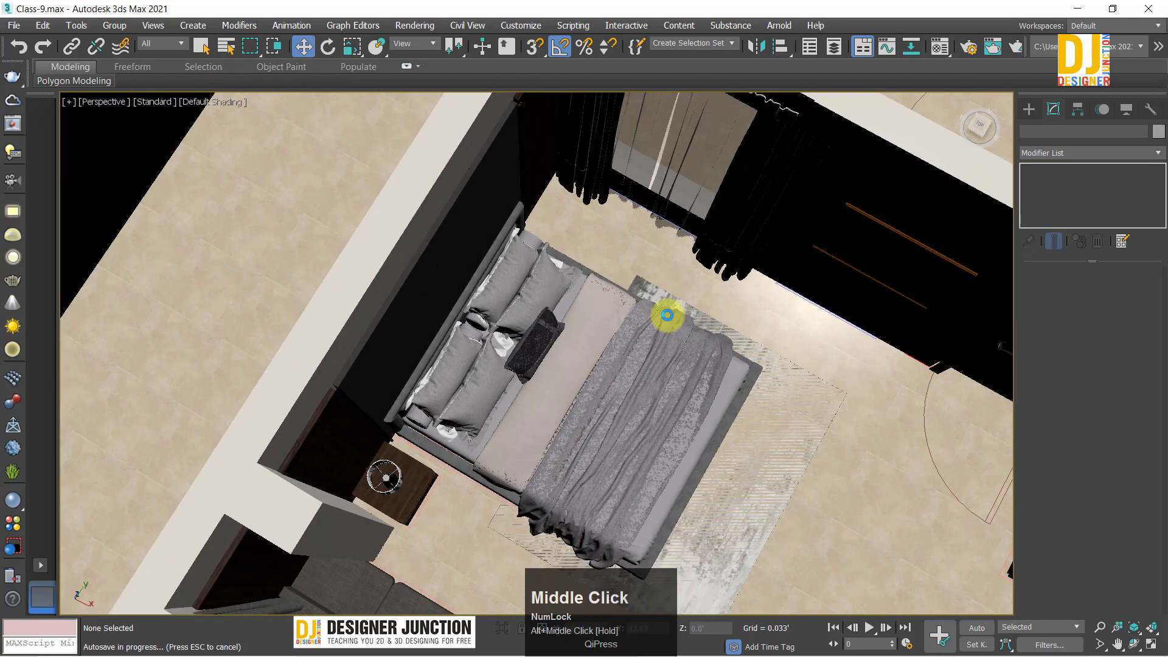
{"action": "middle_click_drag", "start_coordinate": [668, 314], "coordinate": [521, 255], "text": "alt"}
{"action": "scroll", "coordinate": [607, 309], "scroll_direction": "down", "scroll_amount": 3}
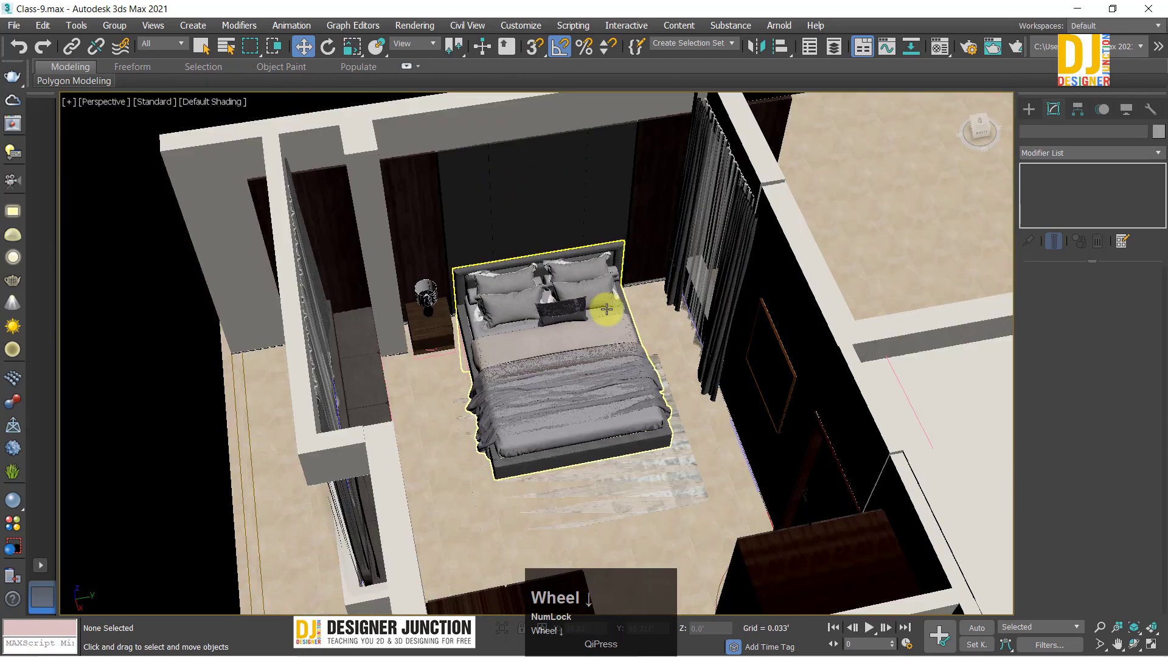
{"action": "middle_click_drag", "start_coordinate": [606, 309], "coordinate": [492, 299], "text": "alt"}
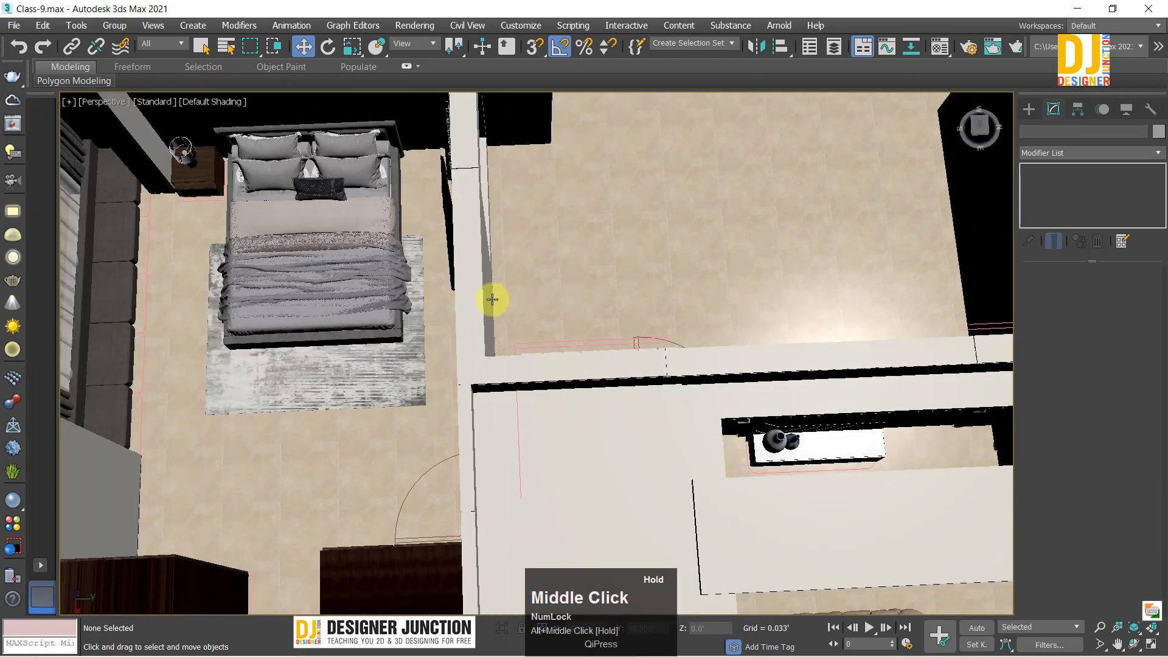
Step: Review the whole apartment layout from above, then examine the furnished bedroom around the bed and wardrobes
{"action": "scroll", "coordinate": [492, 299], "scroll_direction": "down", "scroll_amount": 5}
{"action": "middle_click_drag", "start_coordinate": [582, 365], "coordinate": [970, 483], "text": "alt"}
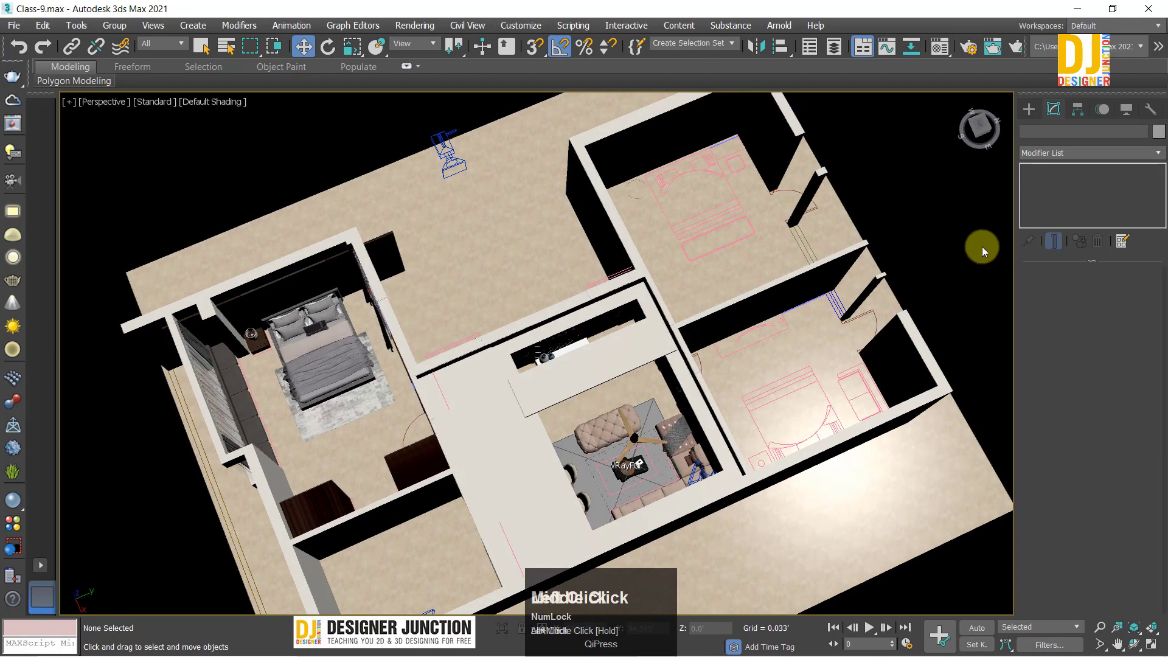
{"action": "scroll", "coordinate": [688, 227], "scroll_direction": "up", "scroll_amount": 5}
{"action": "middle_click_drag", "start_coordinate": [847, 240], "coordinate": [642, 329], "text": "alt"}
{"action": "scroll", "coordinate": [677, 261], "scroll_direction": "down", "scroll_amount": 2}
{"action": "scroll", "coordinate": [678, 261], "scroll_direction": "down", "scroll_amount": 5}
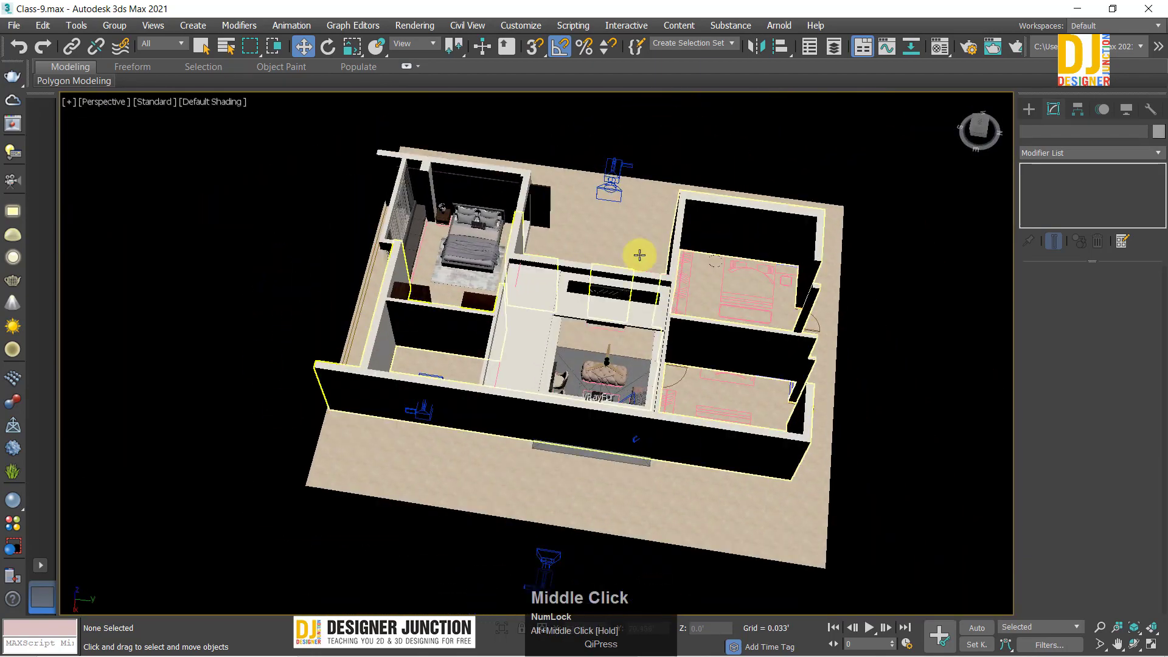
{"action": "middle_click_drag", "start_coordinate": [639, 255], "coordinate": [488, 268], "text": "alt"}
{"action": "scroll", "coordinate": [384, 302], "scroll_direction": "up", "scroll_amount": 5}
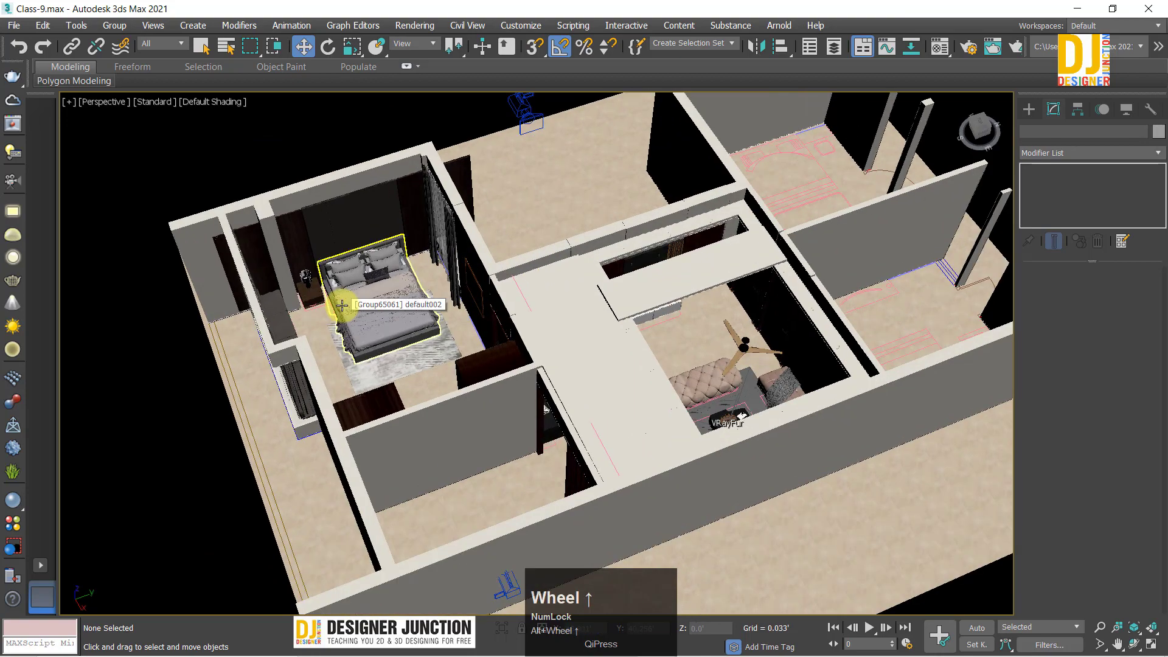
{"action": "scroll", "coordinate": [409, 330], "scroll_direction": "up", "scroll_amount": 3}
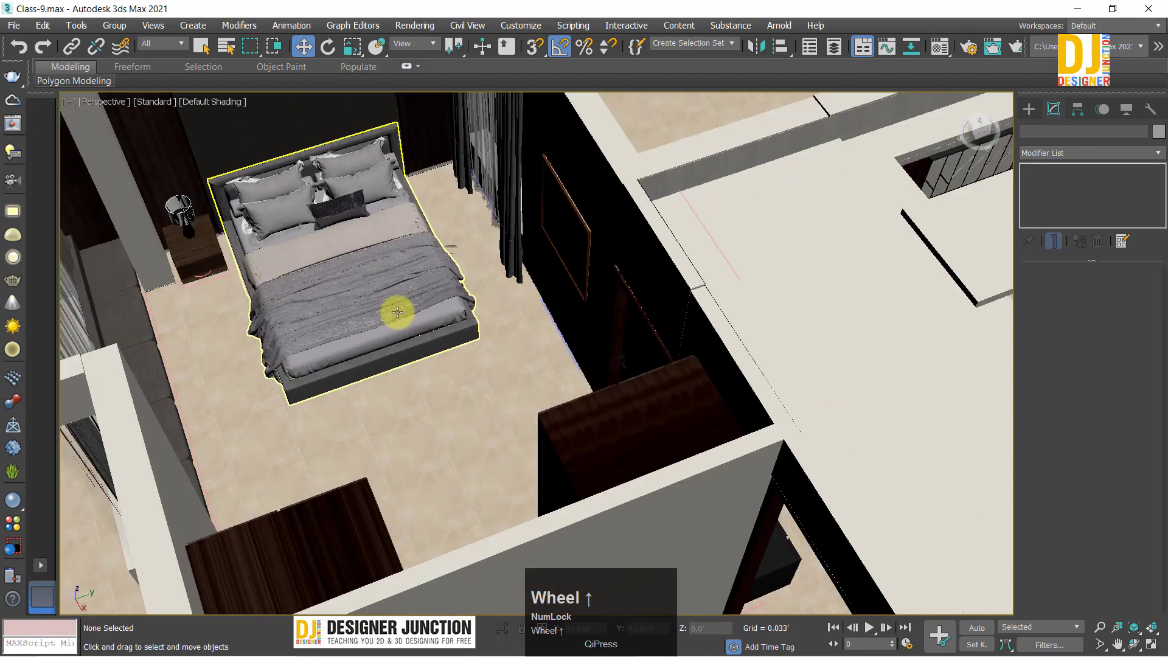
Step: Examine the apartment's furnished and empty rooms from above, then the furnished bedroom around the bed and rug
{"action": "scroll", "coordinate": [391, 308], "scroll_direction": "down", "scroll_amount": 3}
{"action": "middle_click_drag", "start_coordinate": [391, 308], "coordinate": [239, 303], "text": "alt"}
{"action": "scroll", "coordinate": [459, 355], "scroll_direction": "up", "scroll_amount": 2}
{"action": "scroll", "coordinate": [239, 303], "scroll_direction": "down", "scroll_amount": 5}
{"action": "middle_click_drag", "start_coordinate": [367, 329], "coordinate": [523, 492], "text": "alt"}
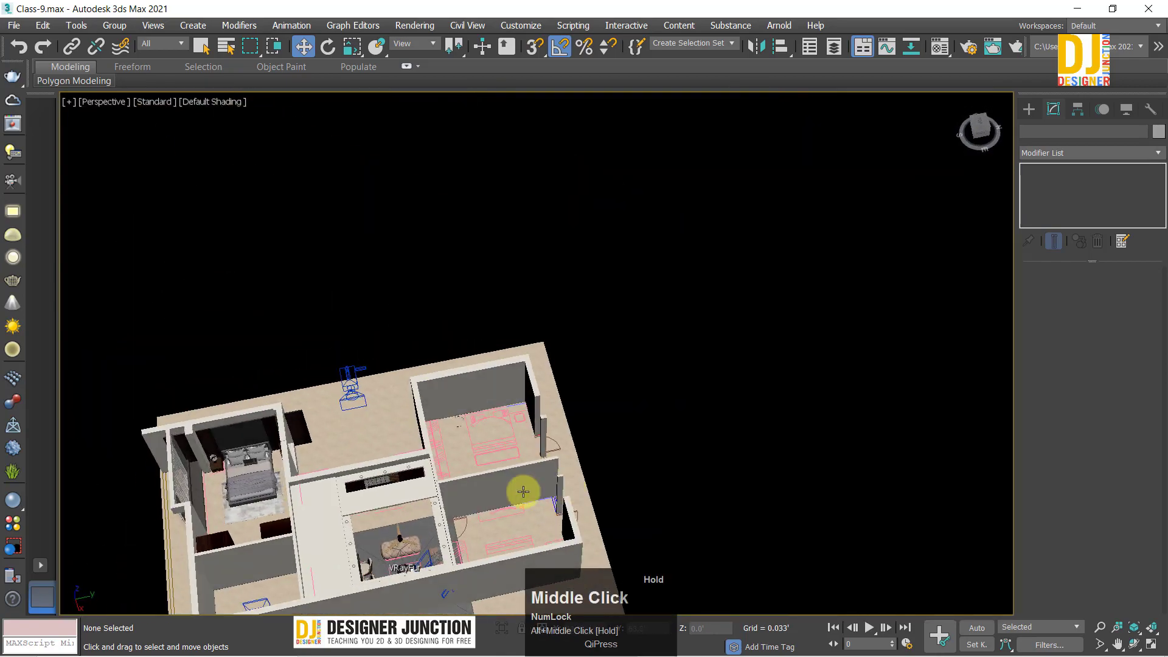
{"action": "scroll", "coordinate": [526, 301], "scroll_direction": "up", "scroll_amount": 4}
{"action": "middle_click_drag", "start_coordinate": [540, 310], "coordinate": [522, 438]}
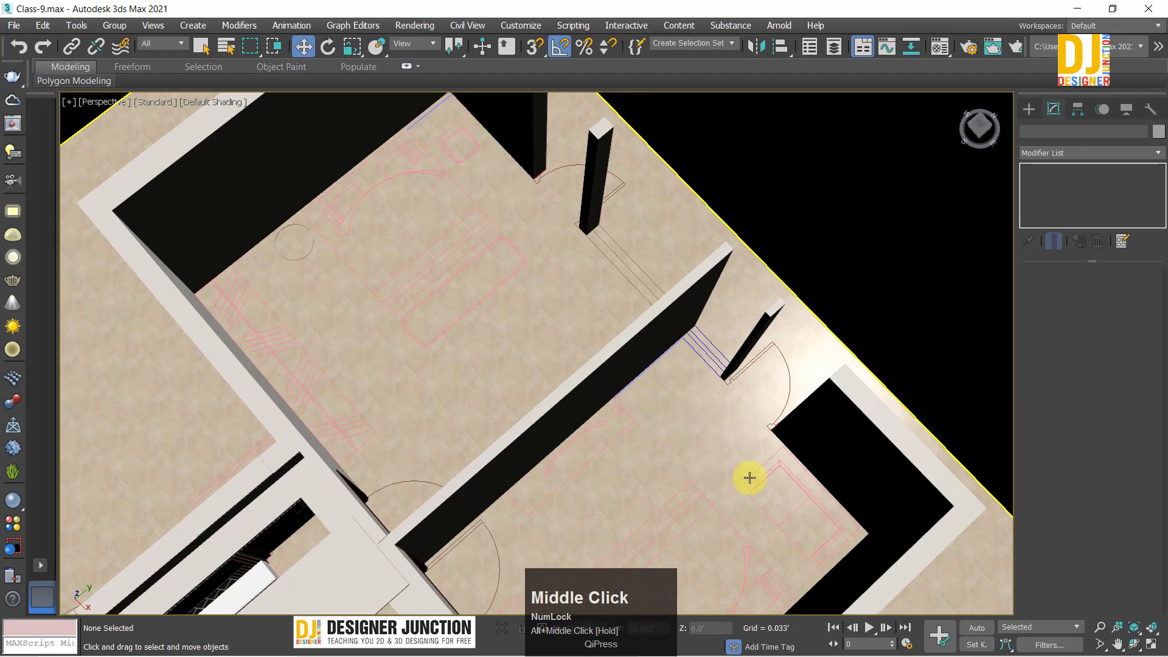
{"action": "scroll", "coordinate": [749, 478], "scroll_direction": "down", "scroll_amount": 4}
{"action": "scroll", "coordinate": [612, 430], "scroll_direction": "up", "scroll_amount": 5}
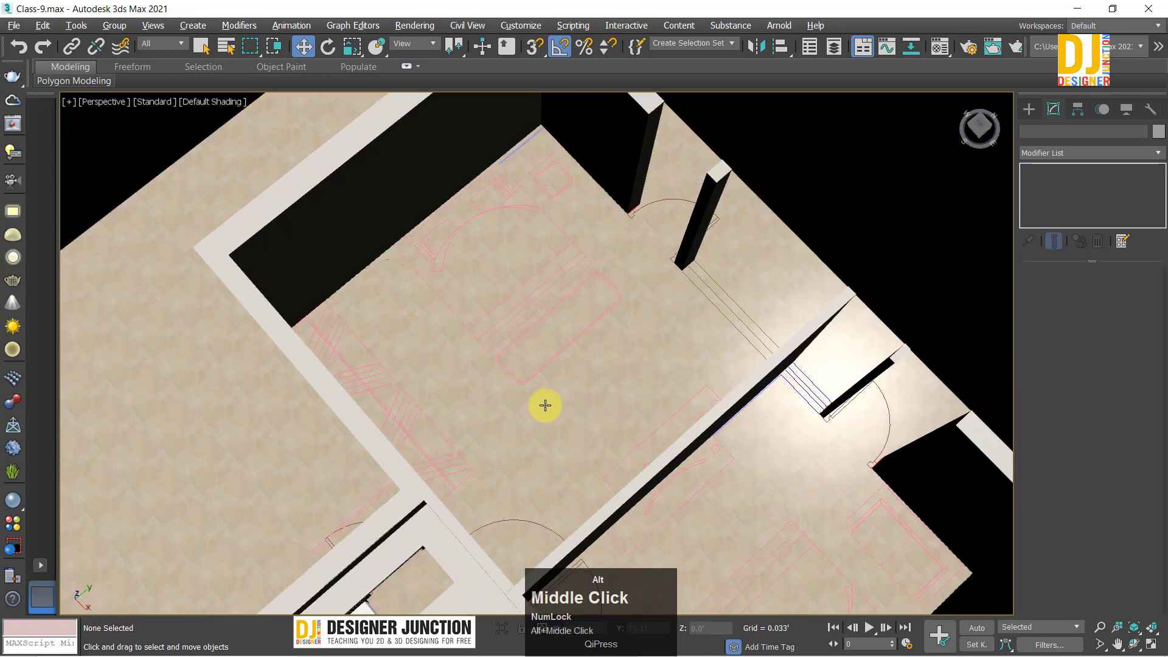
{"action": "middle_click_drag", "start_coordinate": [545, 405], "coordinate": [688, 365], "text": "alt"}
{"action": "middle_click_drag", "start_coordinate": [688, 365], "coordinate": [973, 496]}
{"action": "scroll", "coordinate": [305, 315], "scroll_direction": "down", "scroll_amount": 2}
{"action": "middle_click_drag", "start_coordinate": [305, 316], "coordinate": [678, 402], "text": "alt"}
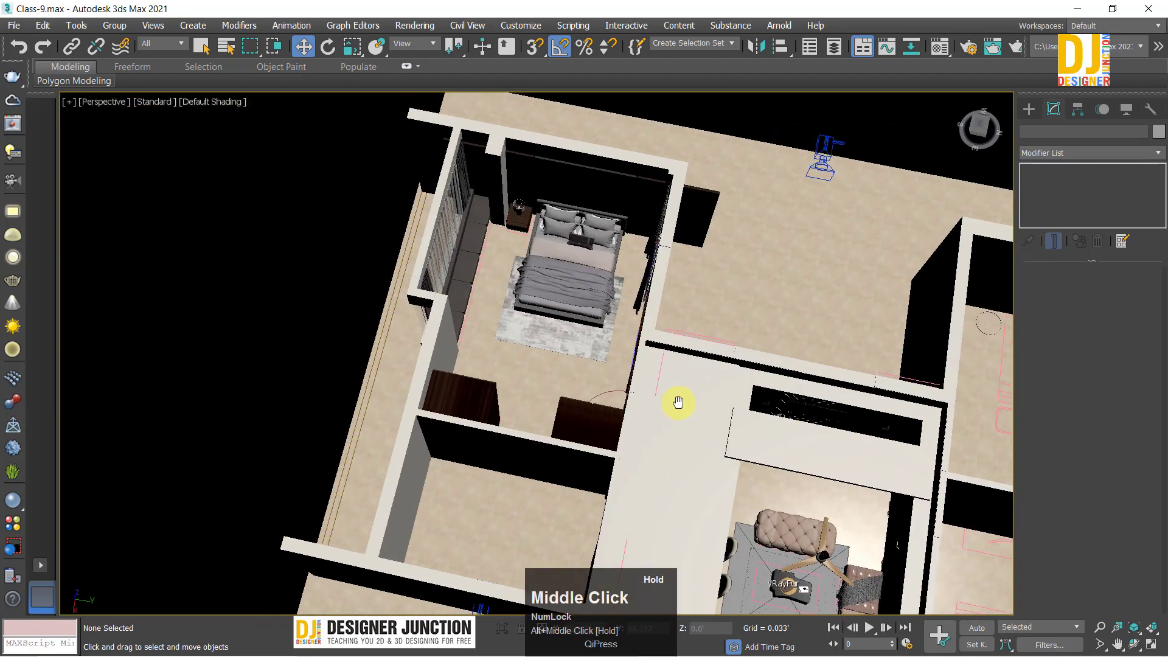
{"action": "scroll", "coordinate": [572, 362], "scroll_direction": "up", "scroll_amount": 2}
{"action": "middle_click_drag", "start_coordinate": [571, 362], "coordinate": [472, 431], "text": "alt"}
{"action": "scroll", "coordinate": [360, 295], "scroll_direction": "up", "scroll_amount": 4}
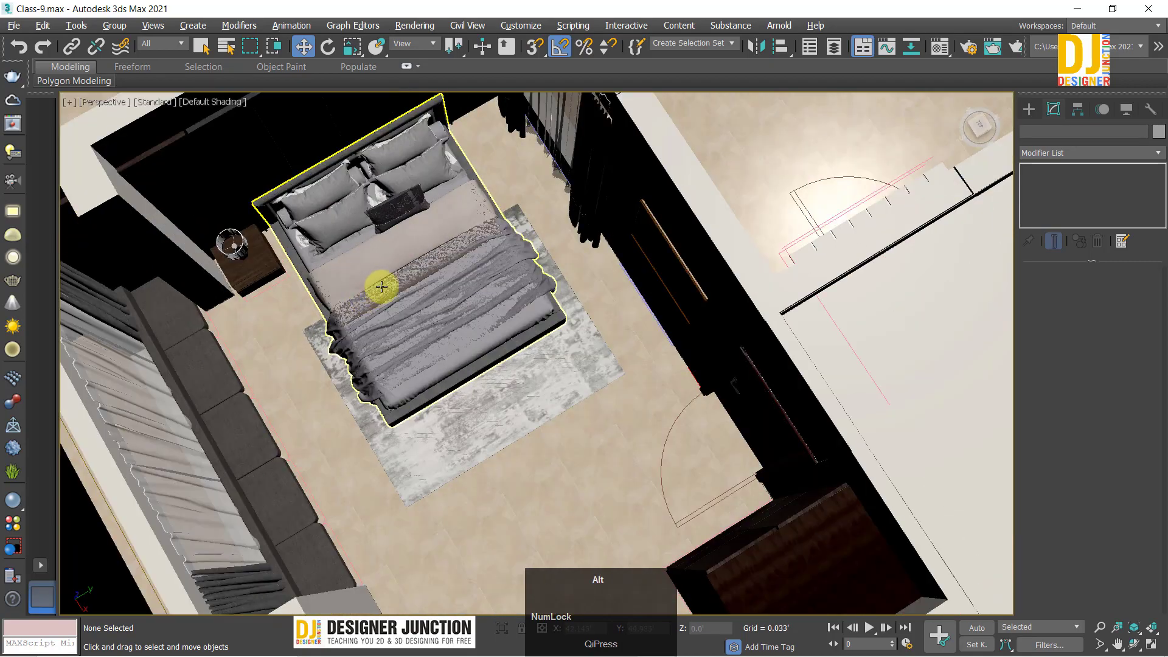
{"action": "middle_click_drag", "start_coordinate": [382, 286], "coordinate": [587, 267], "text": "alt"}
{"action": "right_click", "coordinate": [587, 257]}
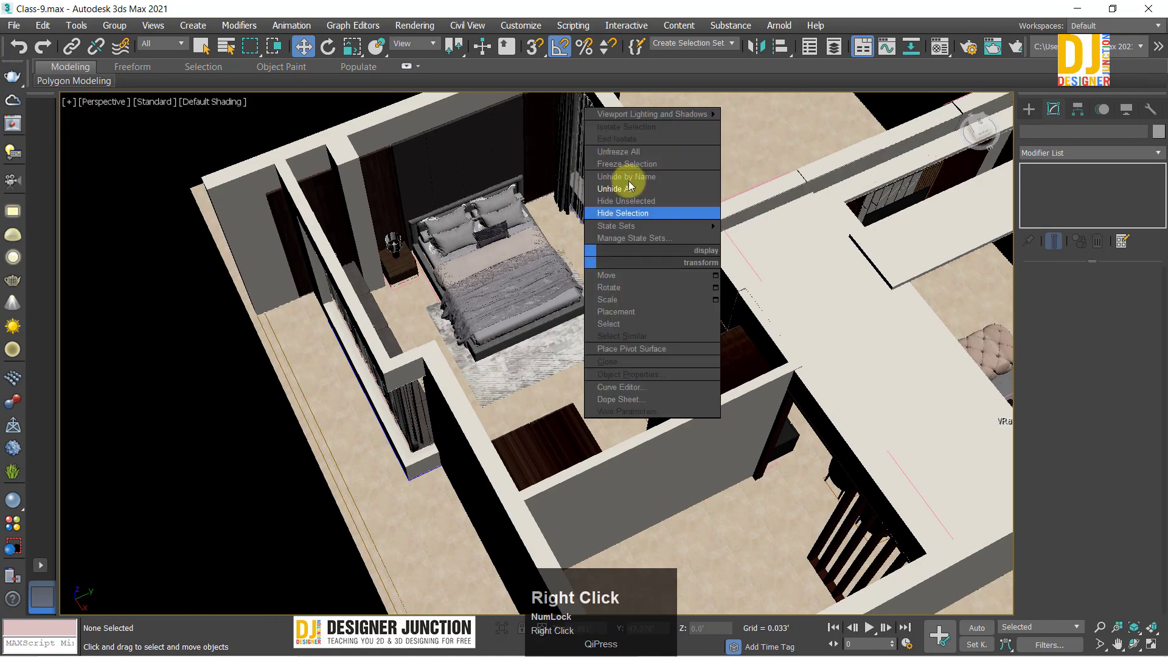
{"action": "left_click", "coordinate": [406, 7]}
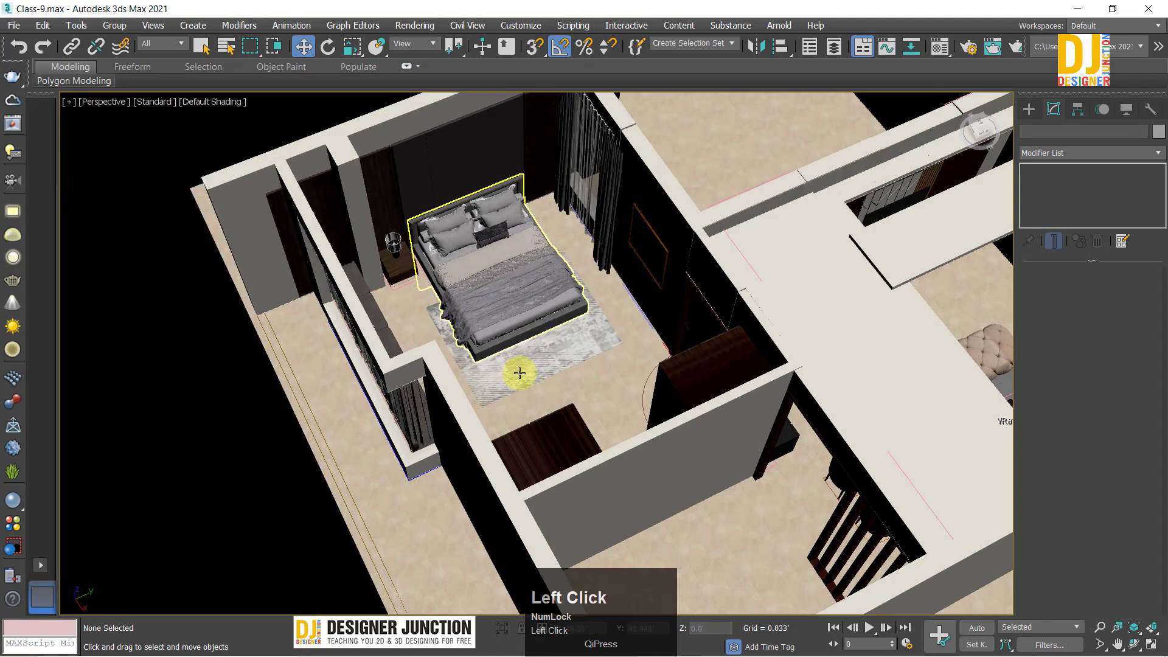
Step: Inspect the bedroom's headboard wall with its dark panels, wood cladding, bedside table and curtains
{"action": "middle_click_drag", "start_coordinate": [510, 263], "coordinate": [749, 326]}
{"action": "scroll", "coordinate": [626, 331], "scroll_direction": "up", "scroll_amount": 3}
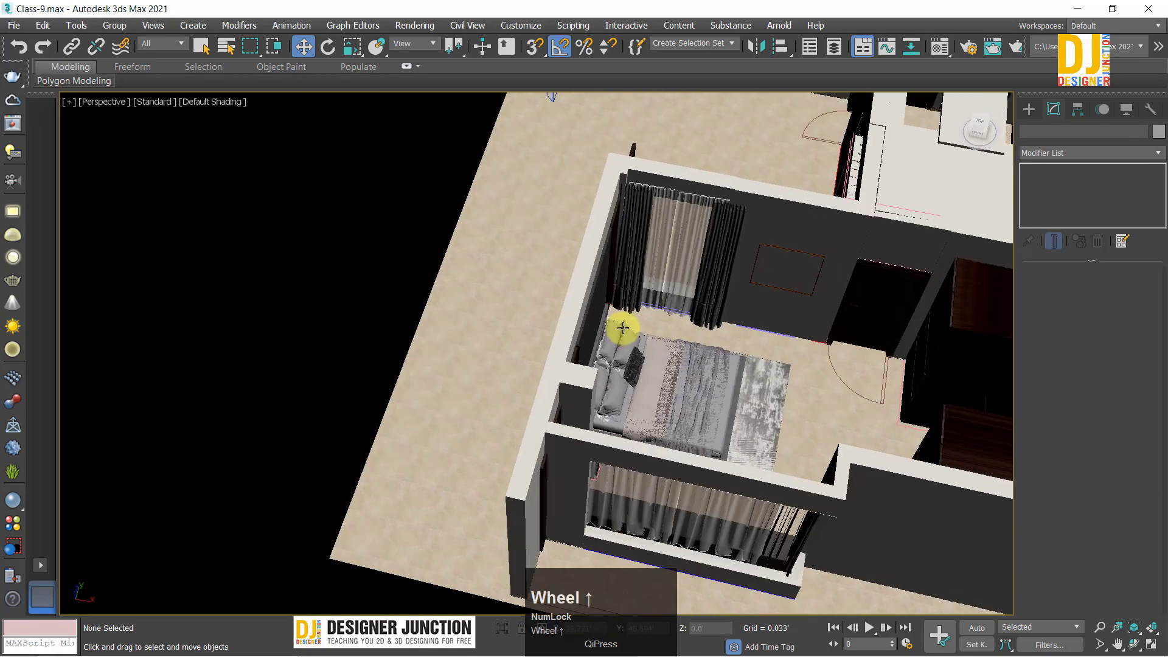
{"action": "middle_click_drag", "start_coordinate": [626, 331], "coordinate": [758, 282], "text": "alt"}
{"action": "scroll", "coordinate": [703, 295], "scroll_direction": "up", "scroll_amount": 3}
{"action": "middle_click_drag", "start_coordinate": [521, 377], "coordinate": [525, 365], "text": "alt"}
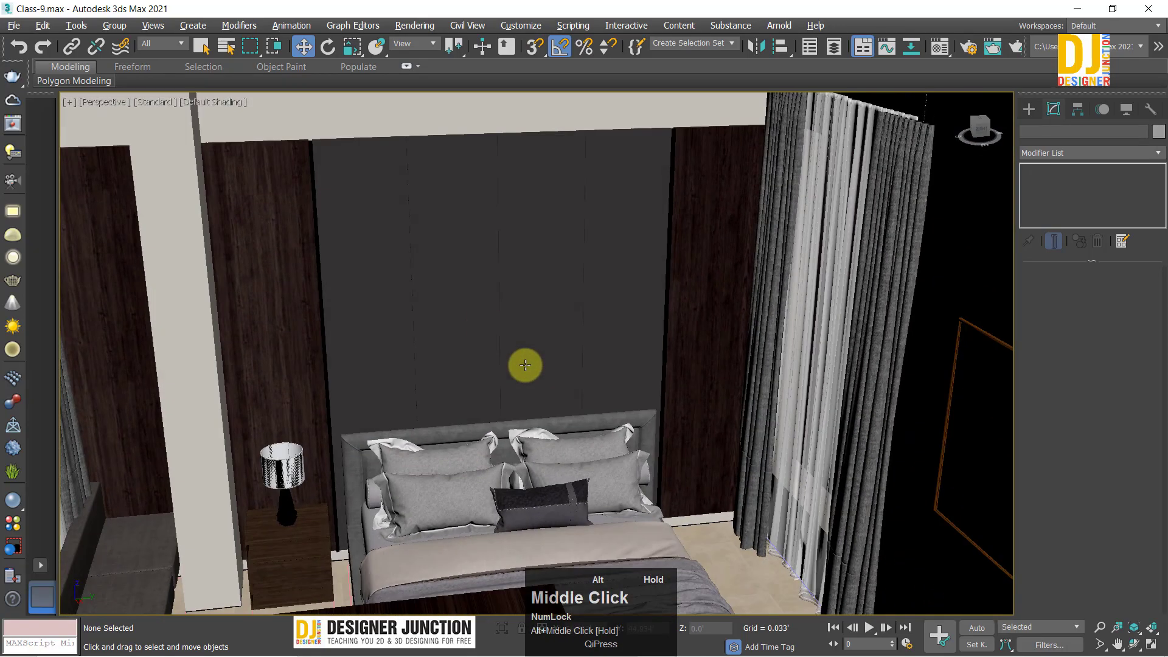
{"action": "scroll", "coordinate": [511, 233], "scroll_direction": "up", "scroll_amount": 3}
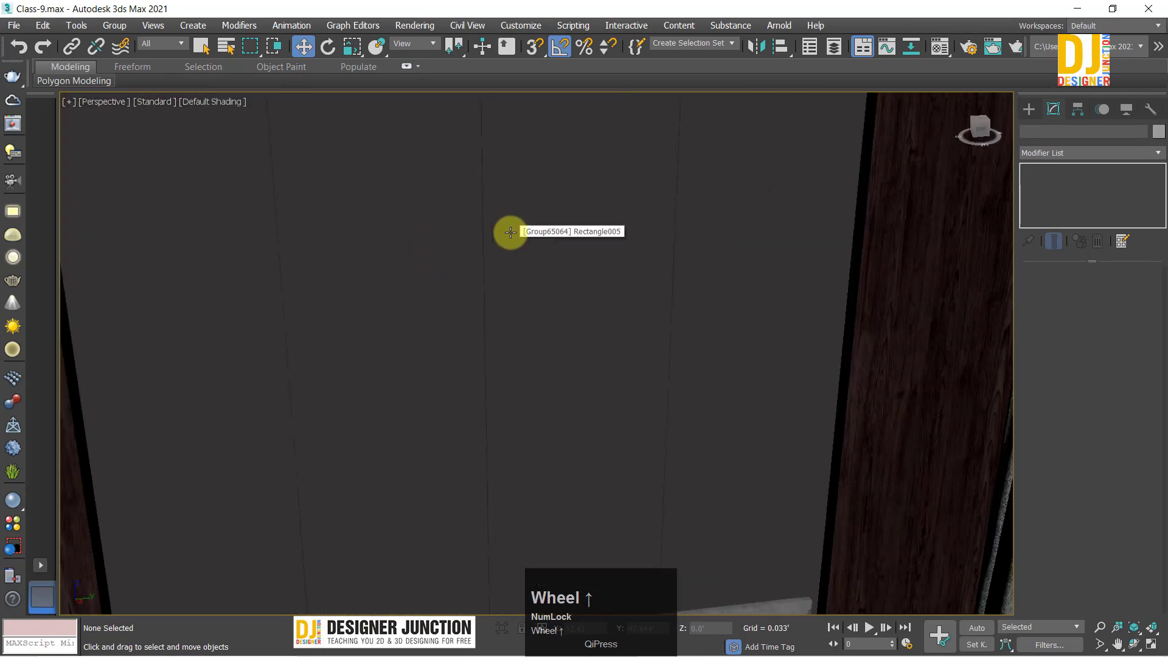
{"action": "scroll", "coordinate": [509, 230], "scroll_direction": "down", "scroll_amount": 2}
{"action": "middle_click_drag", "start_coordinate": [509, 229], "coordinate": [452, 282], "text": "alt"}
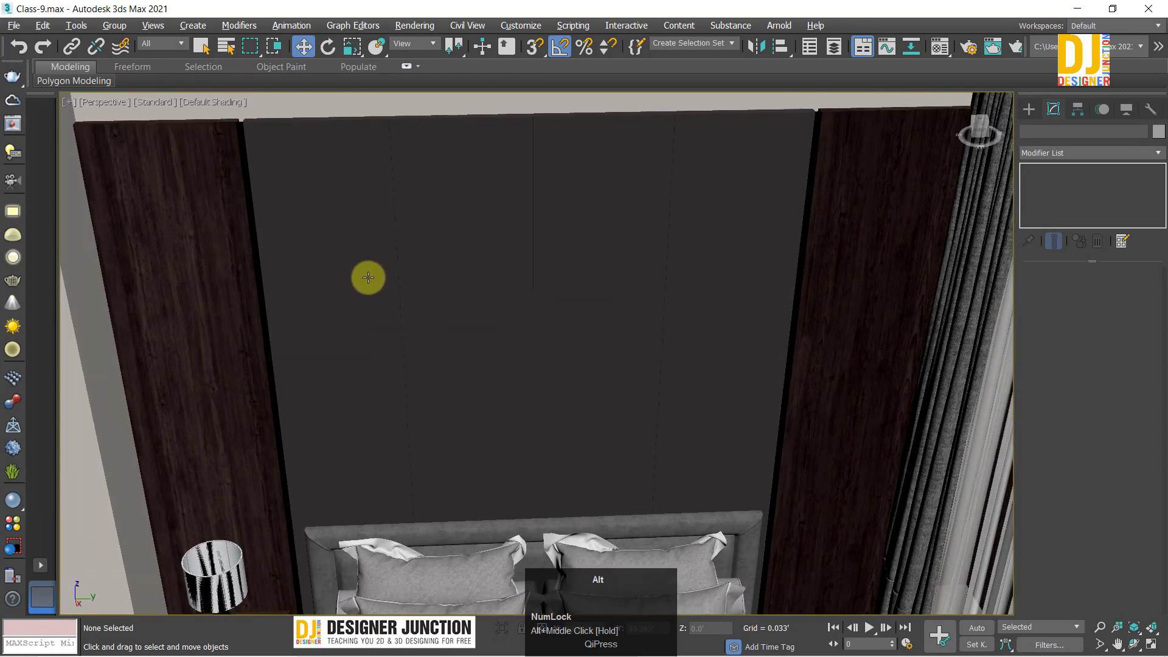
{"action": "middle_click_drag", "start_coordinate": [368, 277], "coordinate": [649, 204]}
{"action": "scroll", "coordinate": [571, 233], "scroll_direction": "down", "scroll_amount": 2}
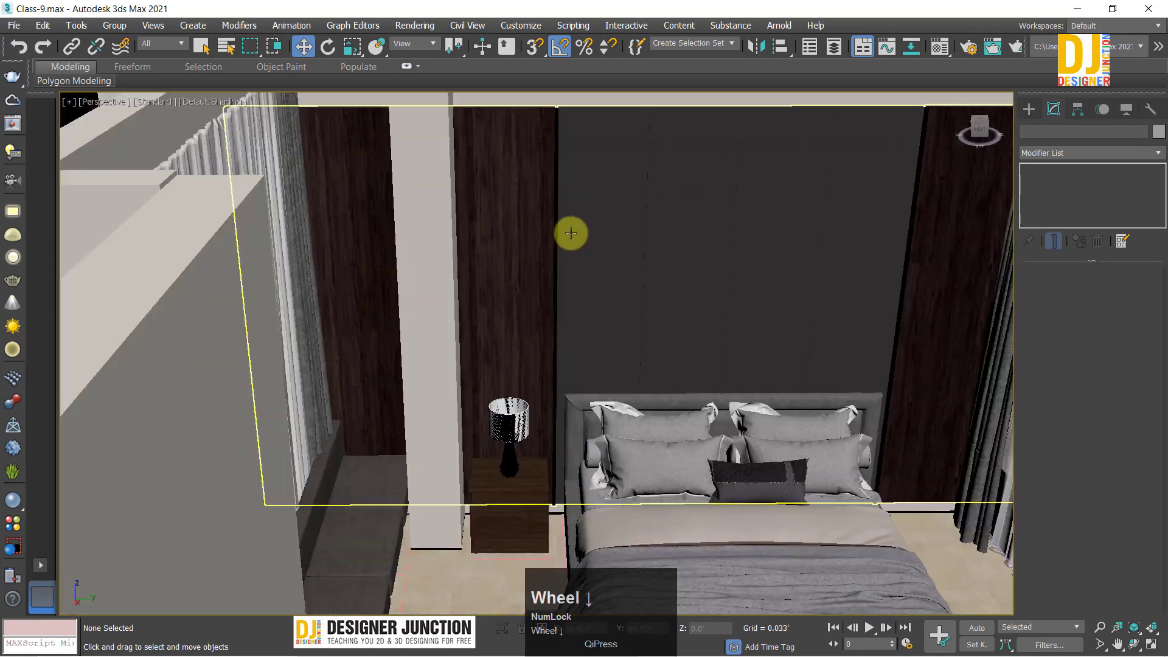
Step: Apply the Wall material to the base beneath the window seat cushions
{"action": "middle_click_drag", "start_coordinate": [571, 233], "coordinate": [599, 359], "text": "alt"}
{"action": "scroll", "coordinate": [636, 376], "scroll_direction": "down", "scroll_amount": 2}
{"action": "scroll", "coordinate": [372, 453], "scroll_direction": "up", "scroll_amount": 4}
{"action": "middle_click_drag", "start_coordinate": [371, 453], "coordinate": [690, 299], "text": "alt"}
{"action": "scroll", "coordinate": [575, 383], "scroll_direction": "up", "scroll_amount": 4}
{"action": "middle_click_drag", "start_coordinate": [549, 402], "coordinate": [310, 419], "text": "alt"}
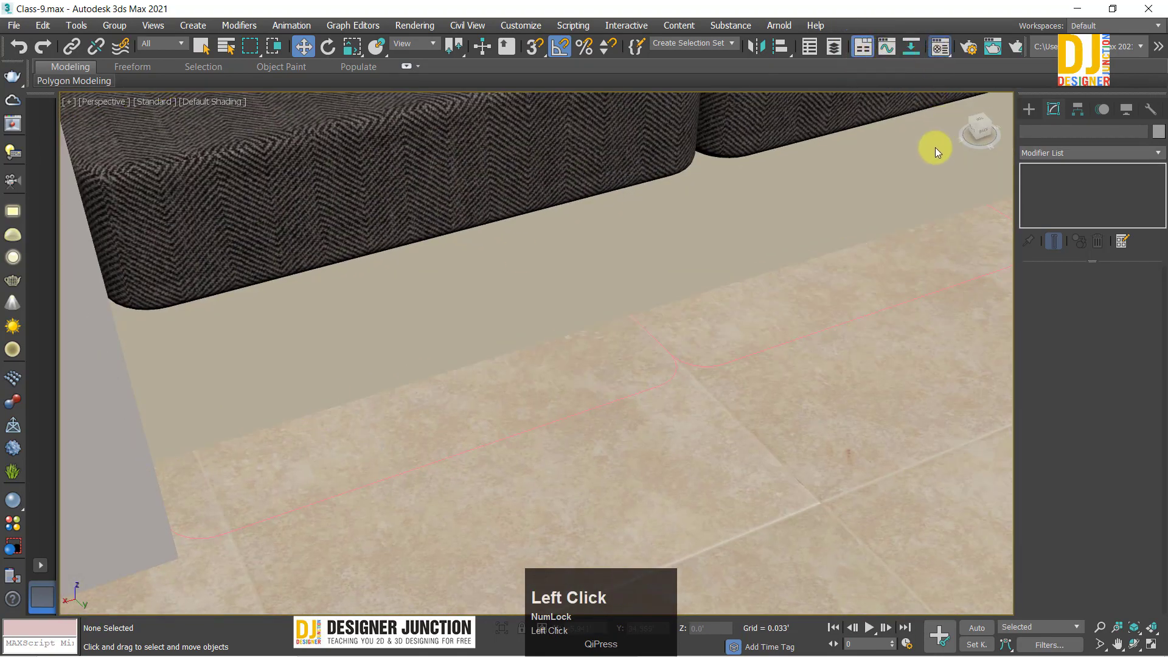
{"action": "key", "text": "m"}
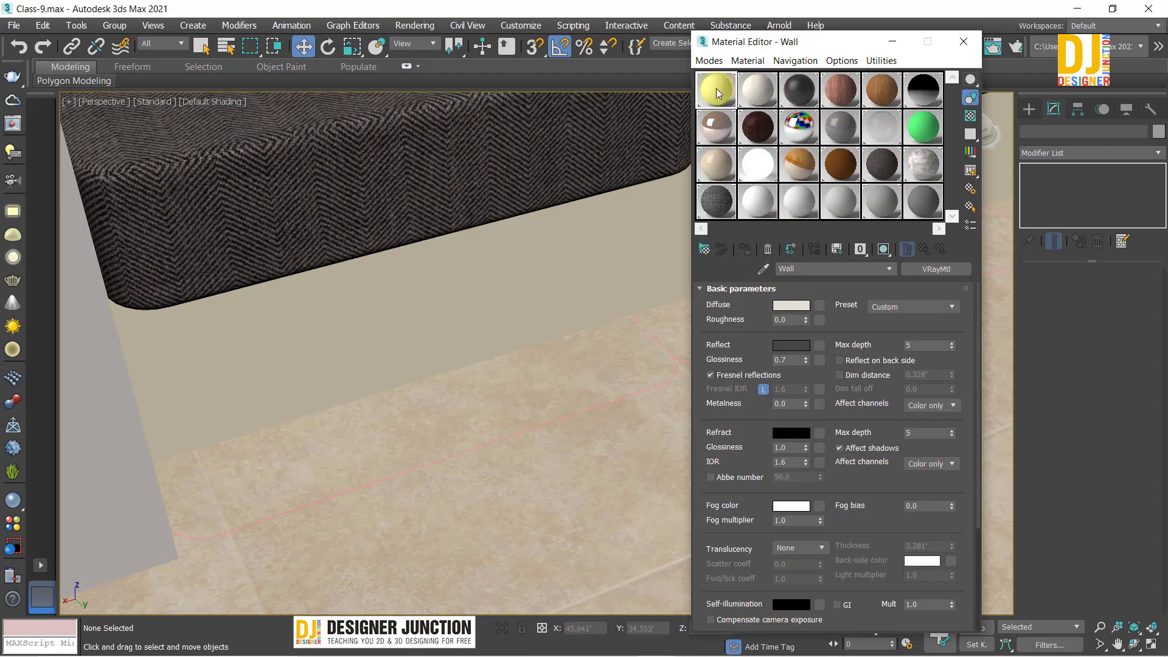
{"action": "left_click_drag", "start_coordinate": [508, 284], "coordinate": [507, 286]}
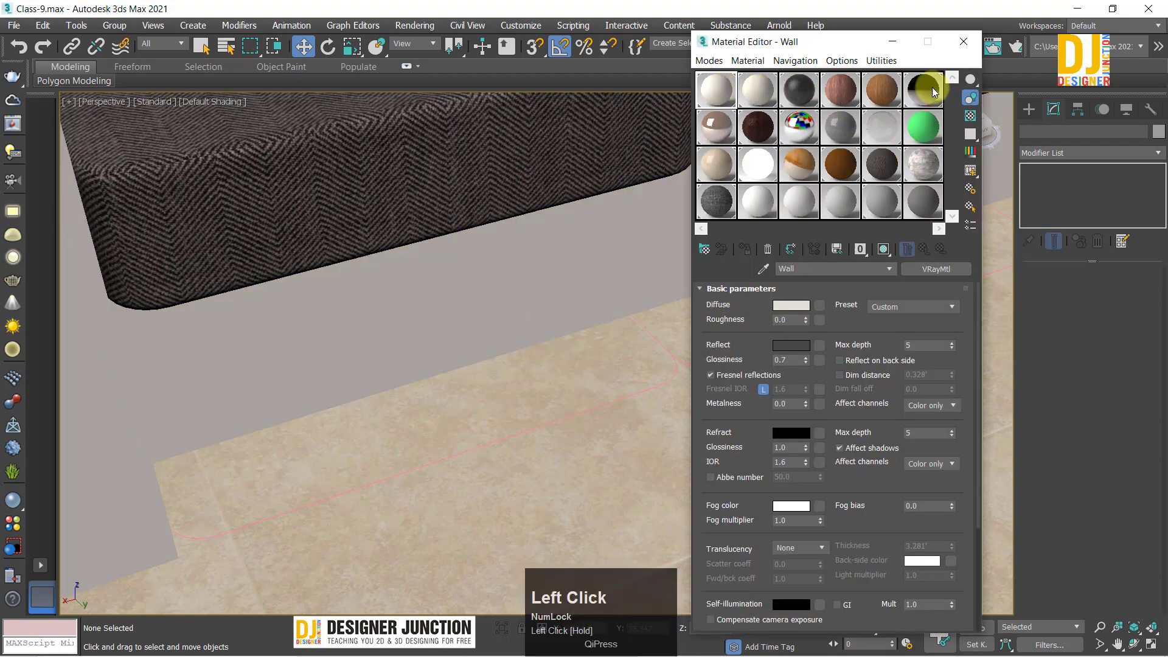
{"action": "left_click", "coordinate": [712, 89]}
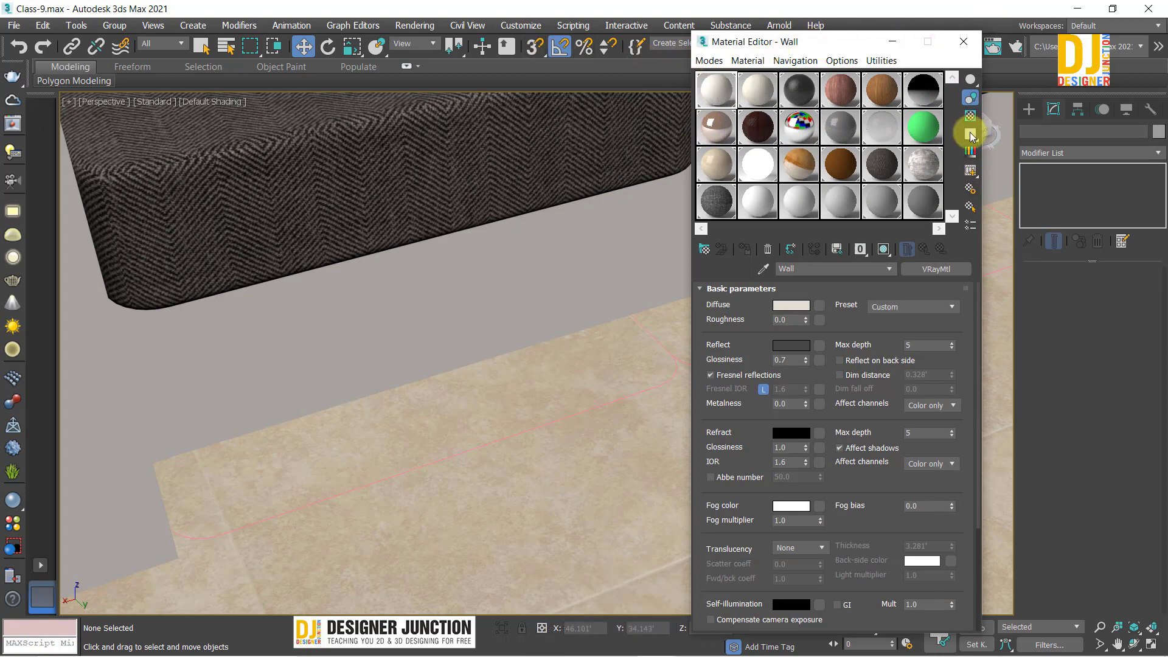
{"action": "left_click", "coordinate": [963, 42]}
Step: Inspect the two wardrobes and the TV niche between them
{"action": "scroll", "coordinate": [540, 347], "scroll_direction": "down", "scroll_amount": 5}
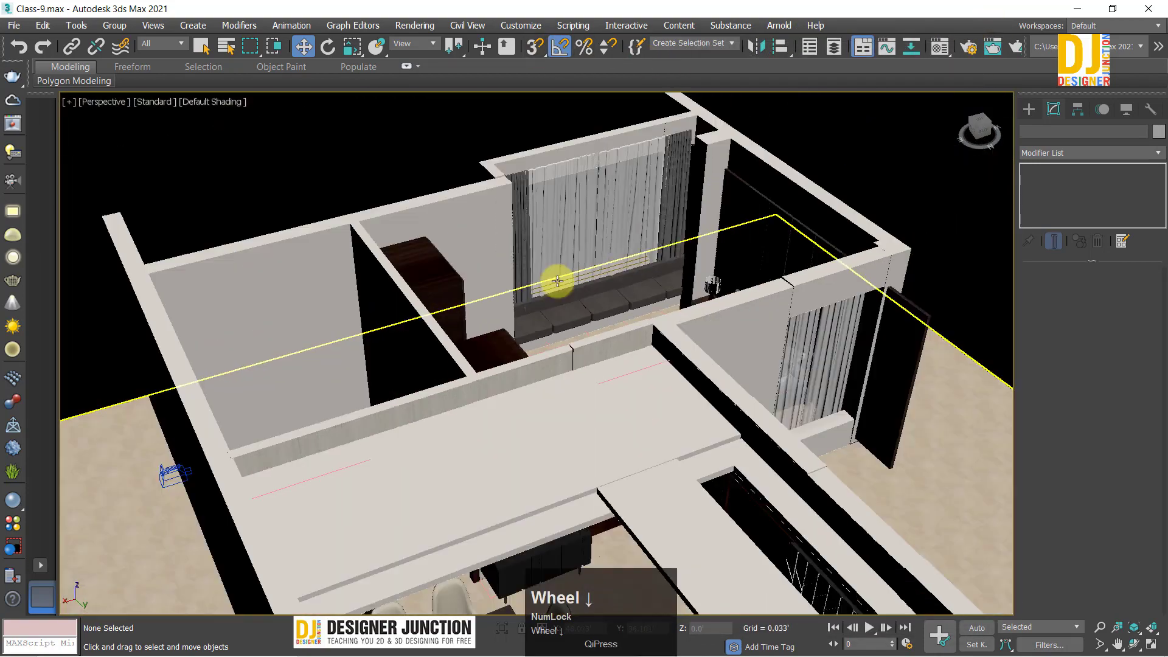
{"action": "middle_click_drag", "start_coordinate": [555, 279], "coordinate": [874, 135], "text": "alt"}
{"action": "scroll", "coordinate": [345, 290], "scroll_direction": "up", "scroll_amount": 5}
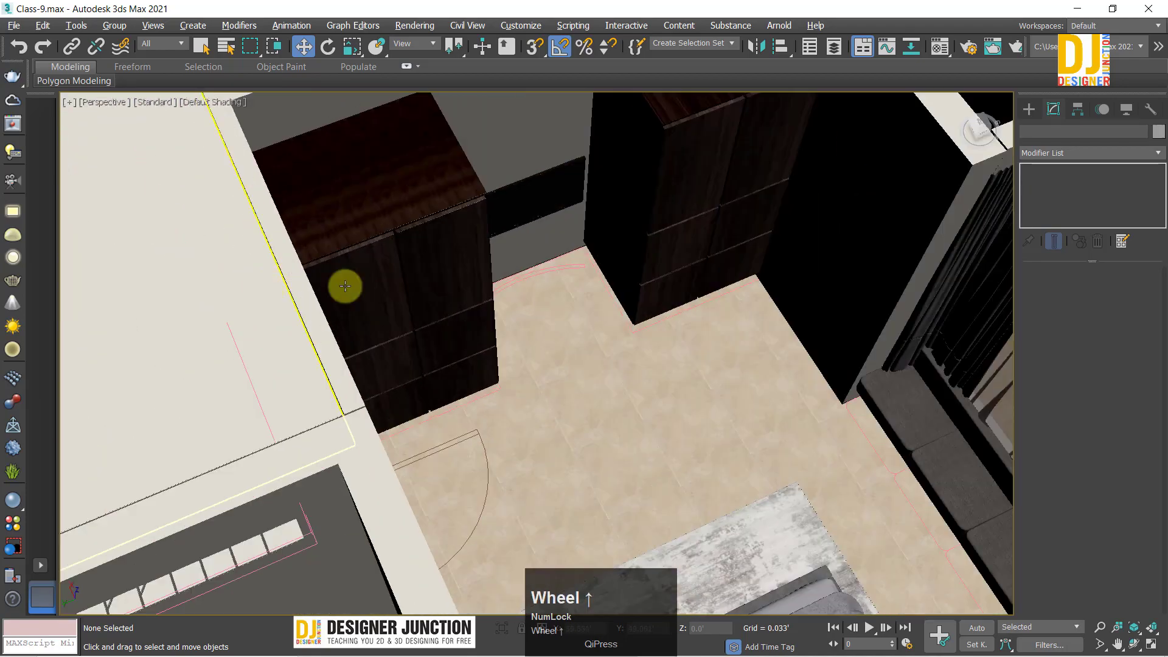
{"action": "middle_click_drag", "start_coordinate": [345, 290], "coordinate": [556, 311], "text": "alt"}
{"action": "scroll", "coordinate": [422, 329], "scroll_direction": "up", "scroll_amount": 3}
{"action": "scroll", "coordinate": [522, 319], "scroll_direction": "up", "scroll_amount": 2, "text": "alt"}
{"action": "middle_click_drag", "start_coordinate": [557, 311], "coordinate": [412, 339]}
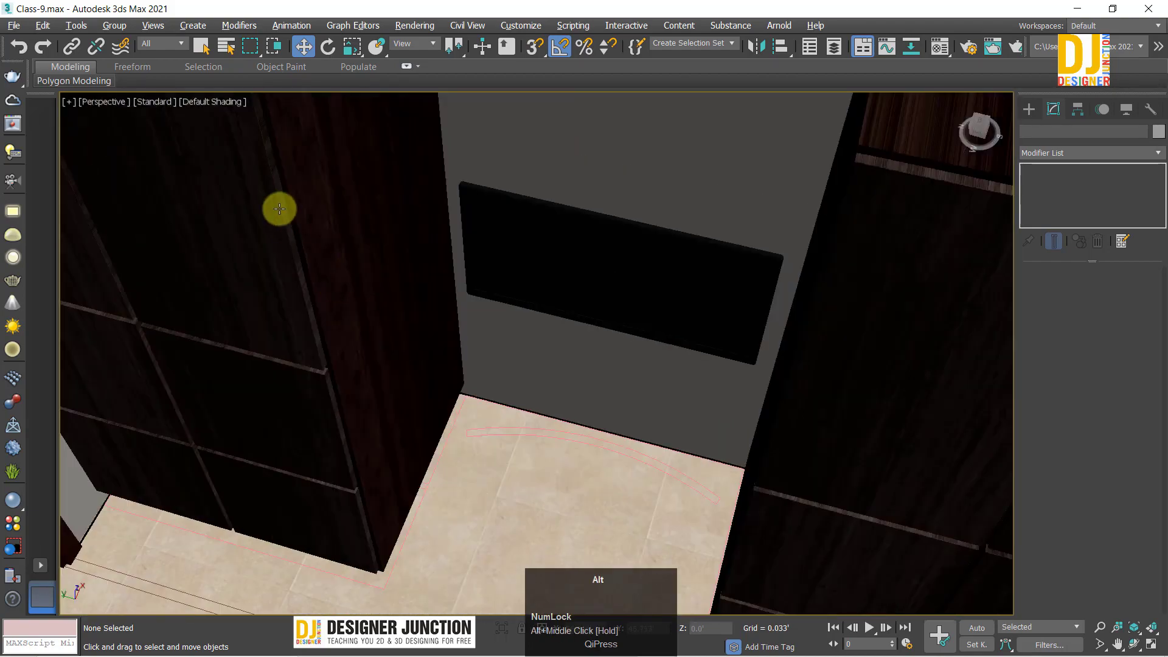
Step: In the Top view, create a box filling the niche between the wardrobes, about 3.9' long, 2.55' wide and 3.07' high
{"action": "key", "text": "alt+w"}
{"action": "key", "text": "alt+w"}
{"action": "scroll", "coordinate": [309, 232], "scroll_direction": "down", "scroll_amount": 5}
{"action": "scroll", "coordinate": [309, 233], "scroll_direction": "down", "scroll_amount": 3}
{"action": "middle_click_drag", "start_coordinate": [319, 237], "coordinate": [428, 517]}
{"action": "scroll", "coordinate": [427, 516], "scroll_direction": "up", "scroll_amount": 5}
{"action": "scroll", "coordinate": [629, 396], "scroll_direction": "up", "scroll_amount": 3}
{"action": "middle_click_drag", "start_coordinate": [783, 234], "coordinate": [957, 174]}
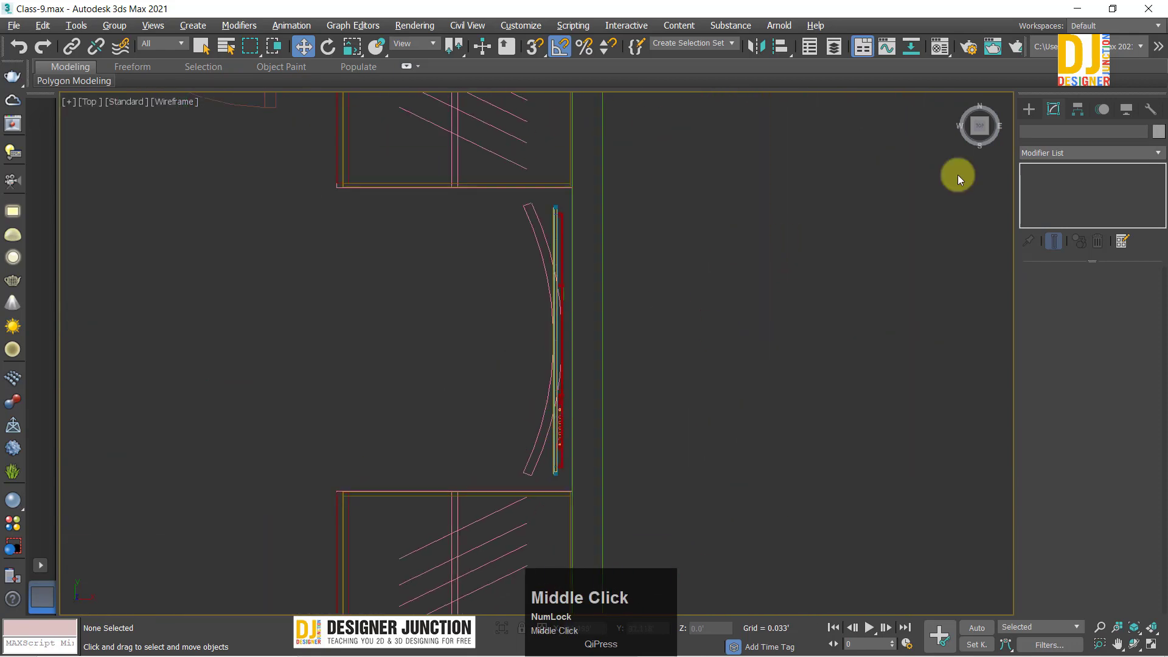
{"action": "left_click", "coordinate": [1029, 109]}
{"action": "left_click", "coordinate": [1028, 130]}
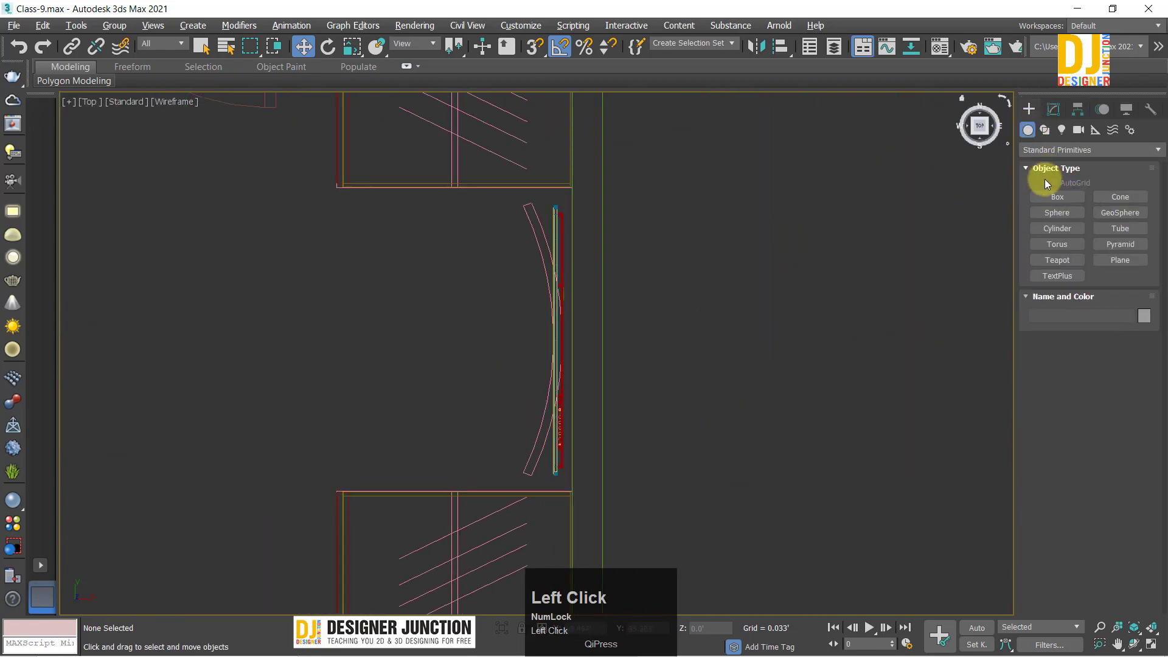
{"action": "left_click", "coordinate": [1056, 196]}
{"action": "middle_click_drag", "start_coordinate": [407, 213], "coordinate": [526, 171]}
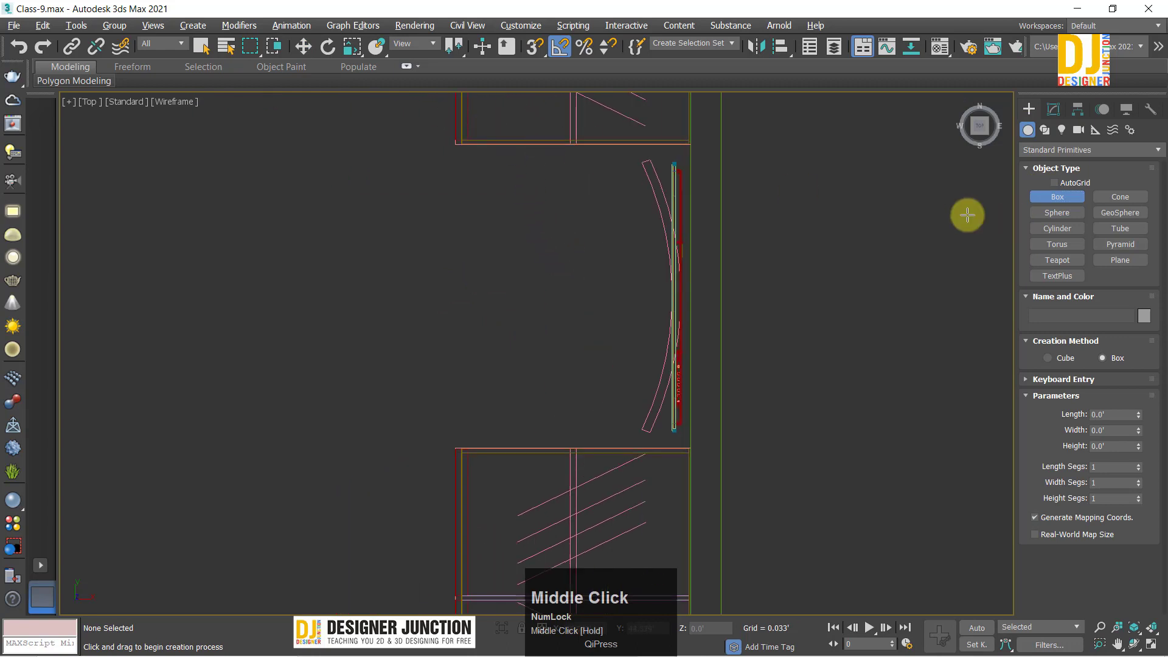
{"action": "left_click_drag", "start_coordinate": [489, 144], "coordinate": [668, 437]}
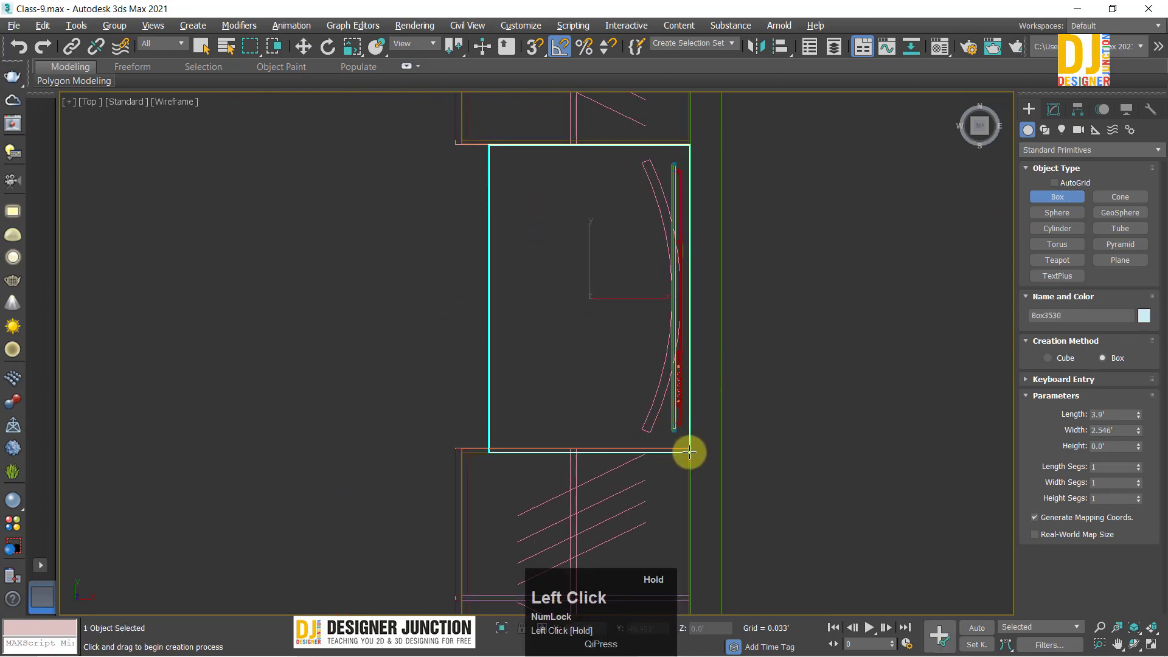
{"action": "right_click", "coordinate": [610, 213]}
{"action": "key", "text": "alt+w"}
{"action": "key", "text": "alt+w"}
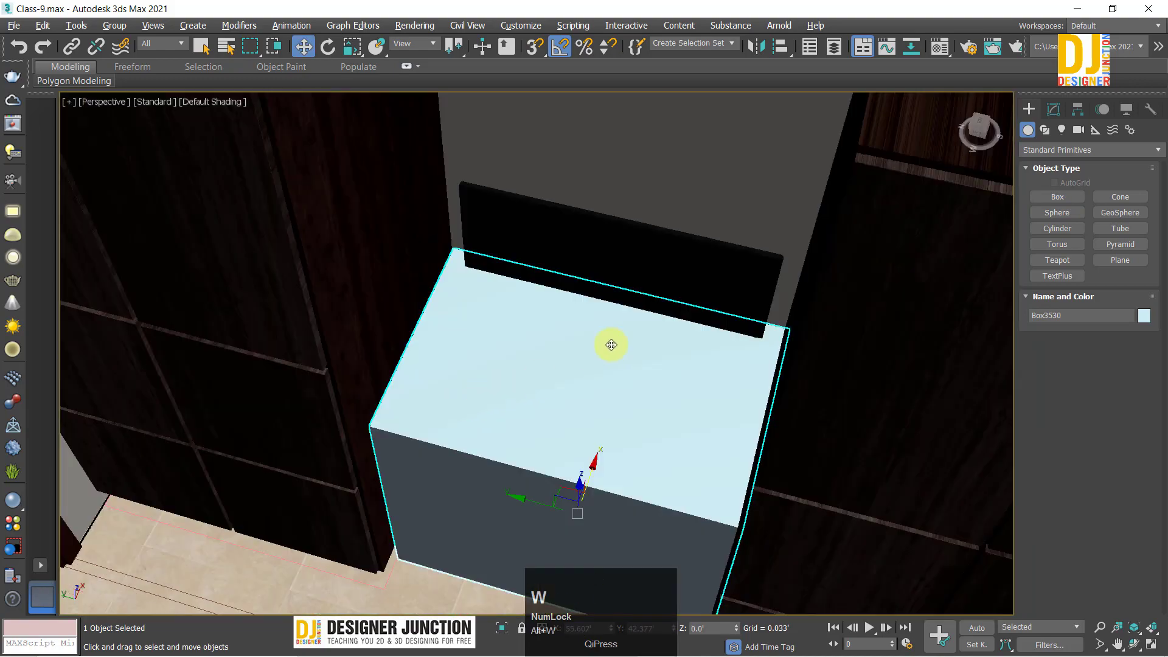
Step: Raise the box's height to about 8.42', close to the tops of the wardrobes
{"action": "middle_click_drag", "start_coordinate": [611, 345], "coordinate": [474, 339], "text": "alt"}
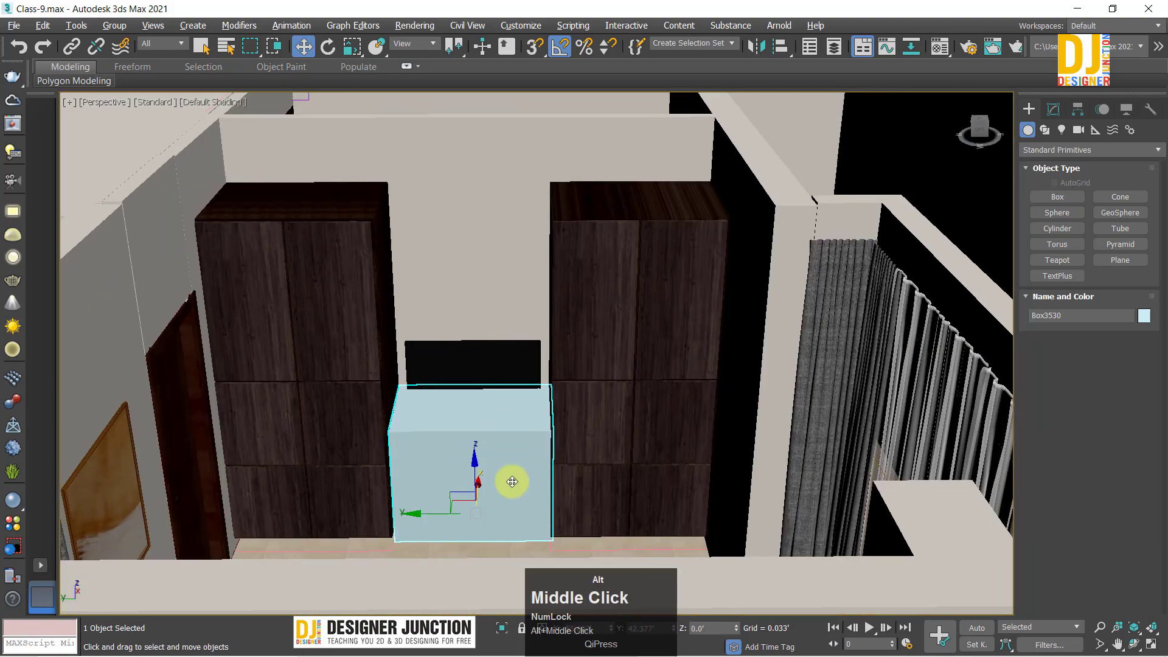
{"action": "middle_click_drag", "start_coordinate": [512, 481], "coordinate": [467, 472], "text": "alt"}
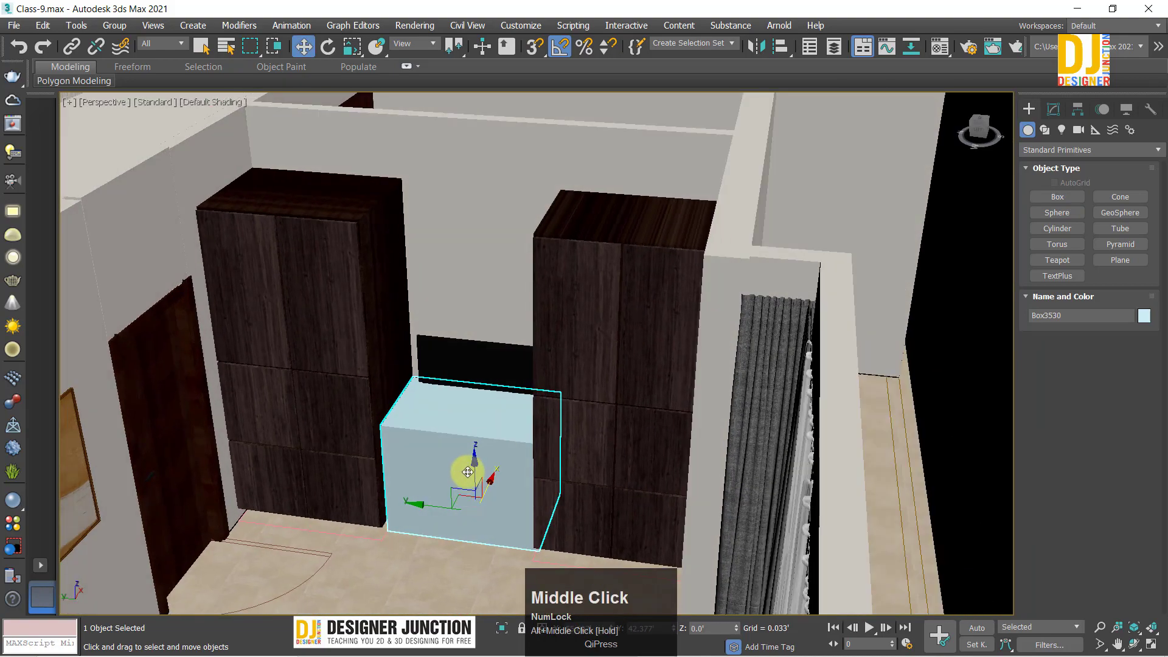
{"action": "left_click", "coordinate": [1054, 115]}
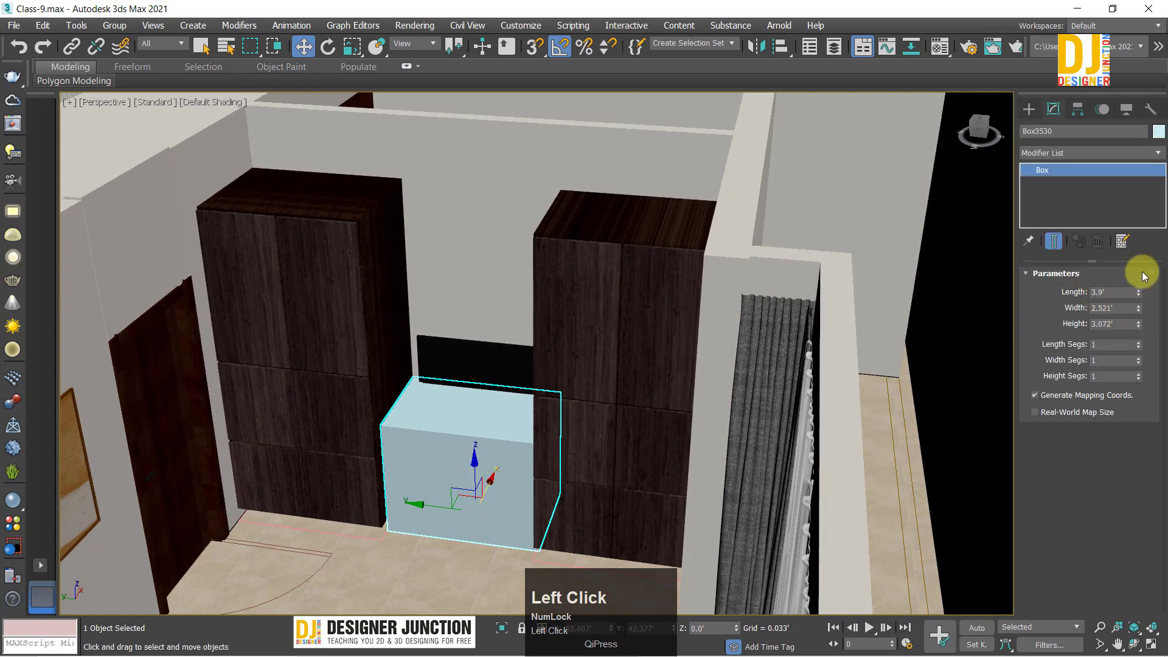
{"action": "left_click_drag", "start_coordinate": [1138, 308], "coordinate": [1099, 127]}
{"action": "key", "text": "ctrl+z"}
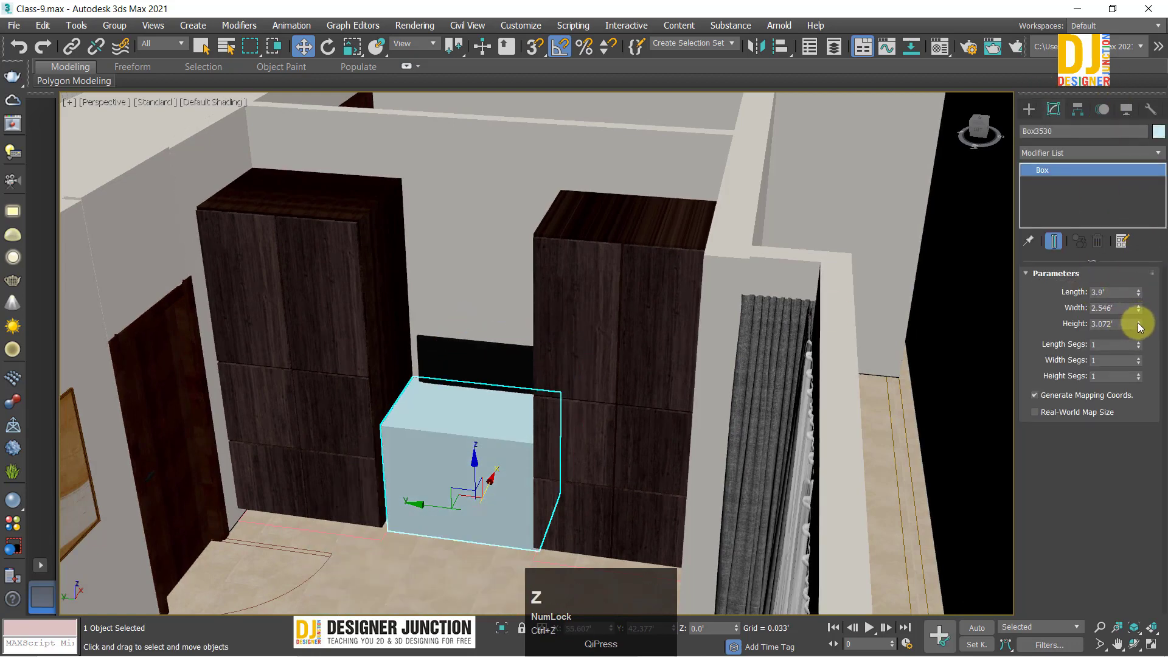
{"action": "left_click_drag", "start_coordinate": [1139, 324], "coordinate": [1120, 211]}
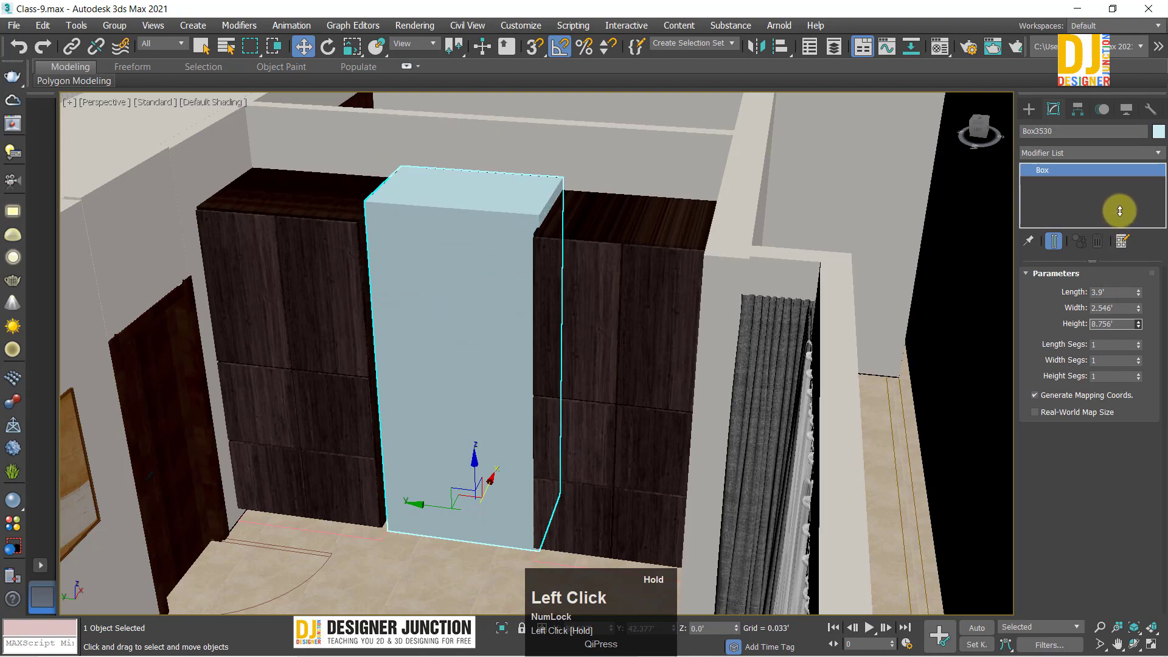
Step: Compare the box with the wardrobe tops in the Left view, and set its width to 2.597' and height to 8.502'
{"action": "key", "text": "alt+w"}
{"action": "key", "text": "alt+w"}
{"action": "key", "text": "z"}
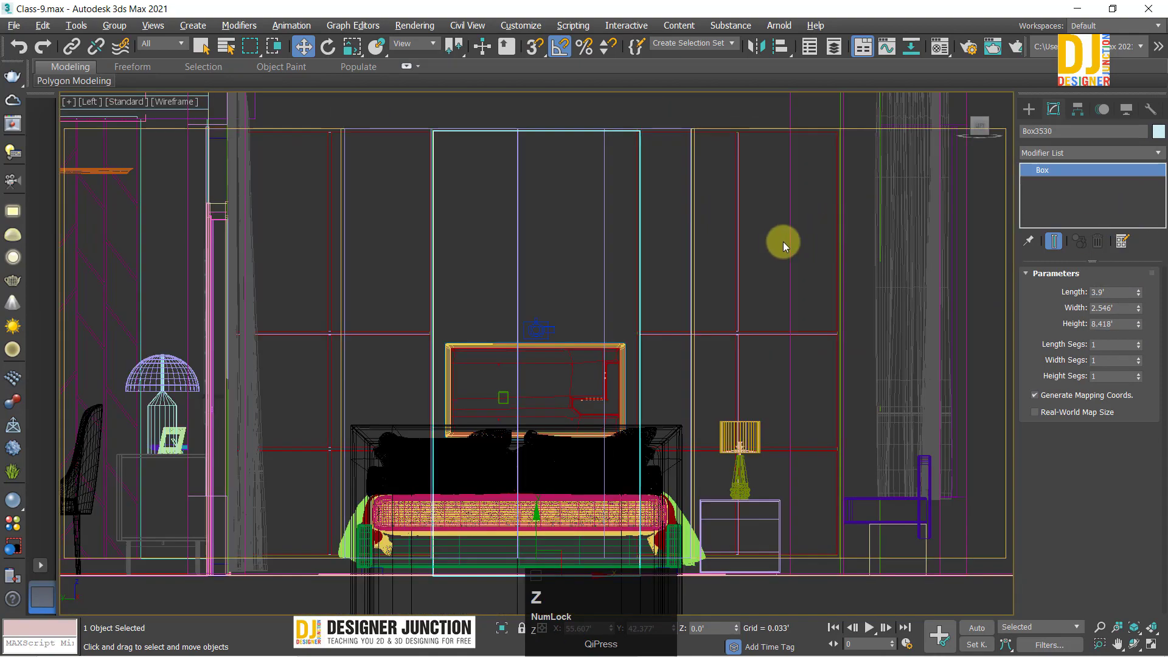
{"action": "scroll", "coordinate": [484, 130], "scroll_direction": "up", "scroll_amount": 2}
{"action": "scroll", "coordinate": [579, 122], "scroll_direction": "up", "scroll_amount": 1}
{"action": "middle_click_drag", "start_coordinate": [577, 123], "coordinate": [547, 184]}
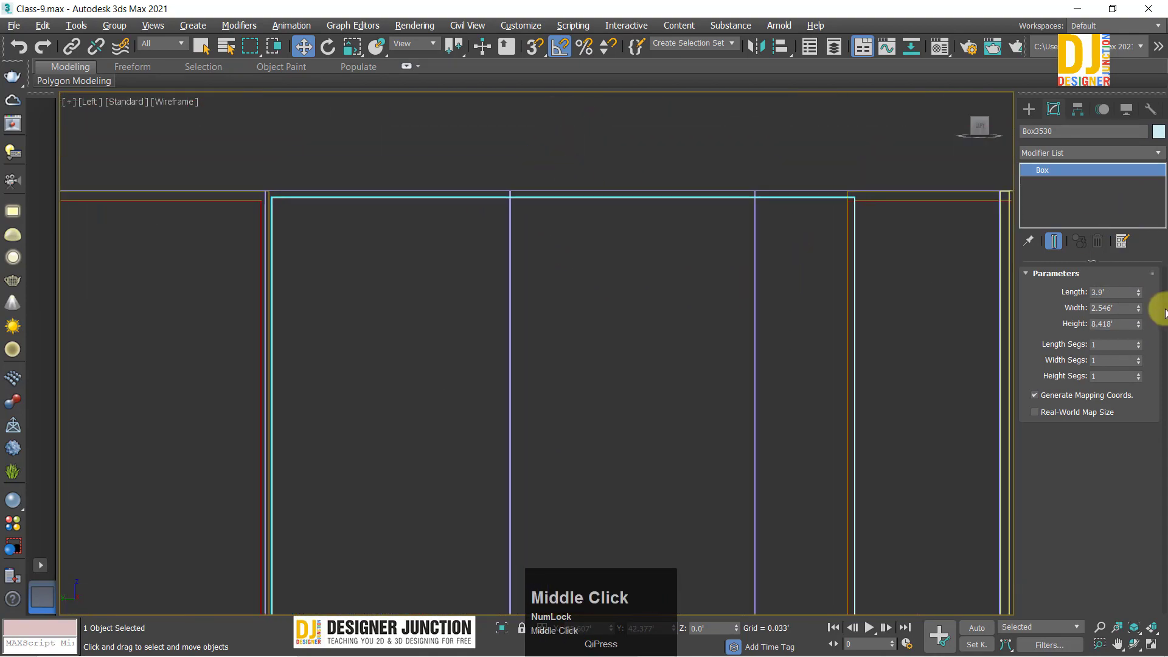
{"action": "mouse_move", "coordinate": [1138, 296]}
{"action": "left_mouse_down"}
{"action": "mouse_move", "coordinate": [1141, 281]}
{"action": "mouse_move", "coordinate": [1142, 298]}
{"action": "left_mouse_up"}
{"action": "key", "text": "ctrl+z"}
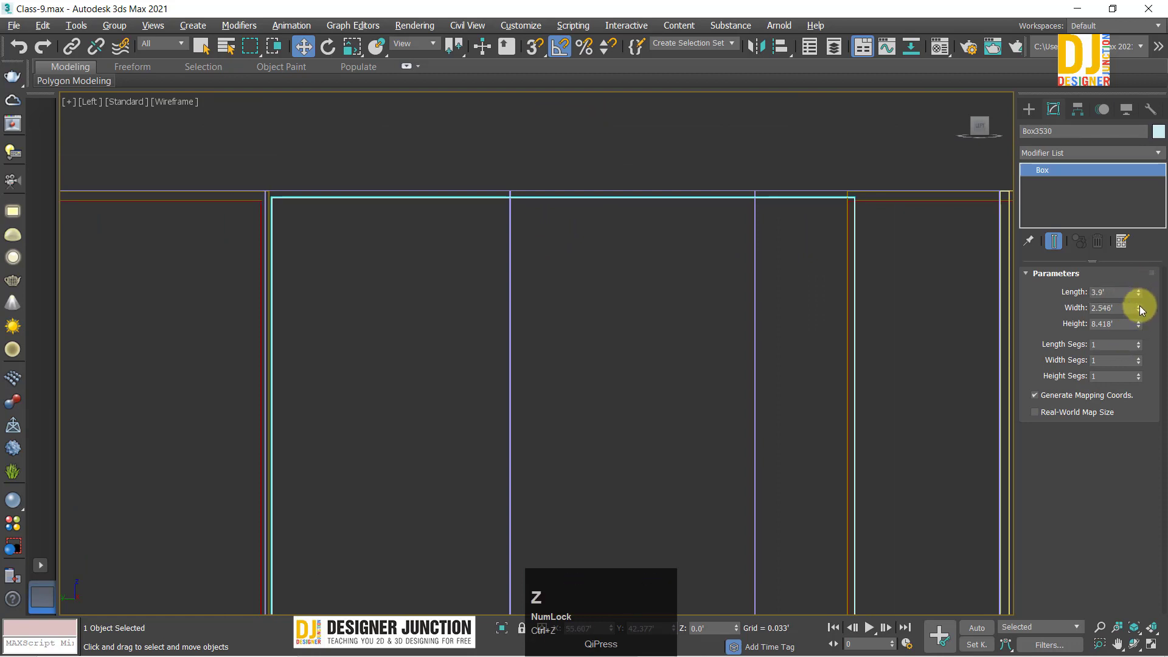
{"action": "left_click", "coordinate": [1140, 306]}
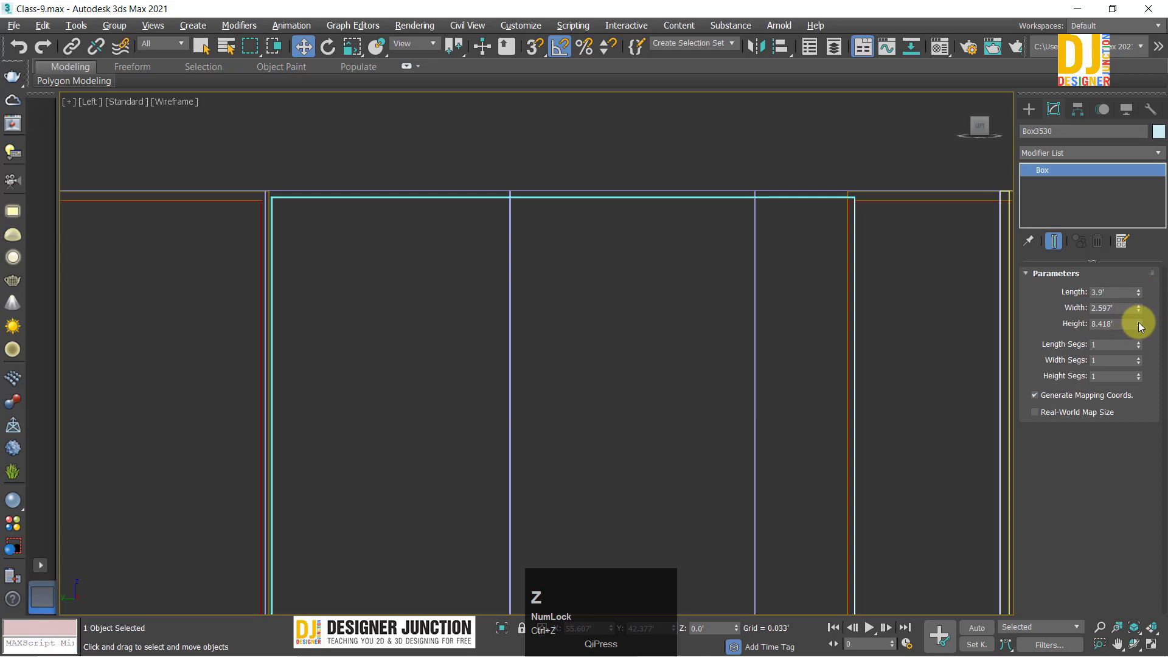
Step: In the Top view, set the niche box's width to 2.0' and move it back against the rear wall of the niche
{"action": "key", "text": "alt+w"}
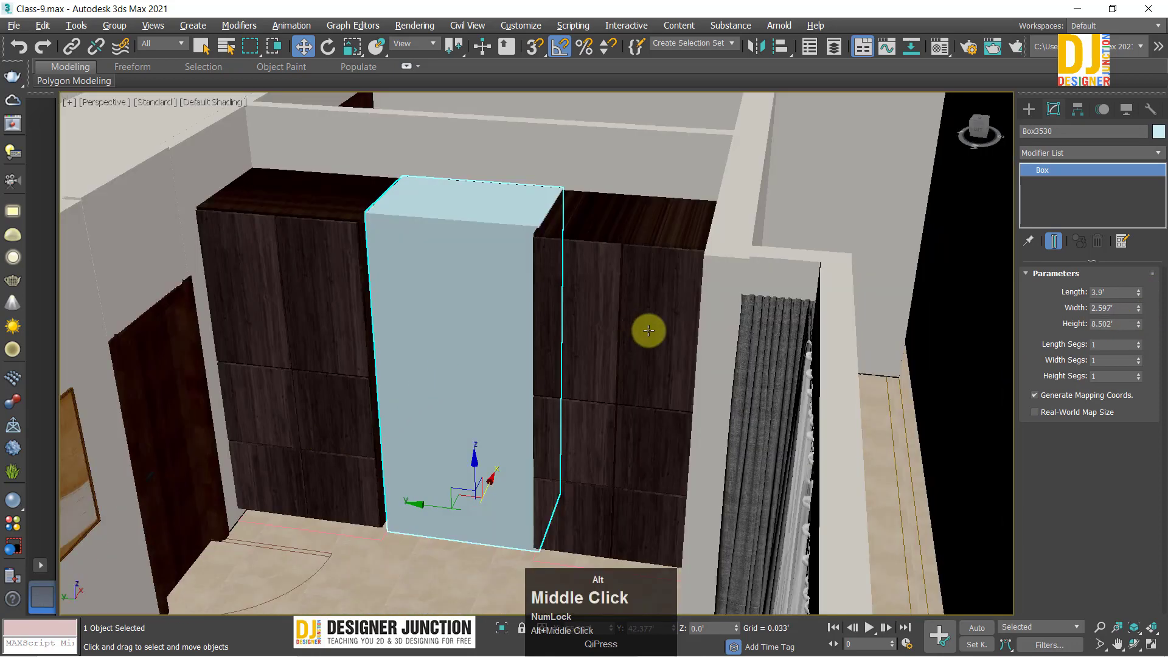
{"action": "key", "text": "alt+w"}
{"action": "key", "text": "alt+w"}
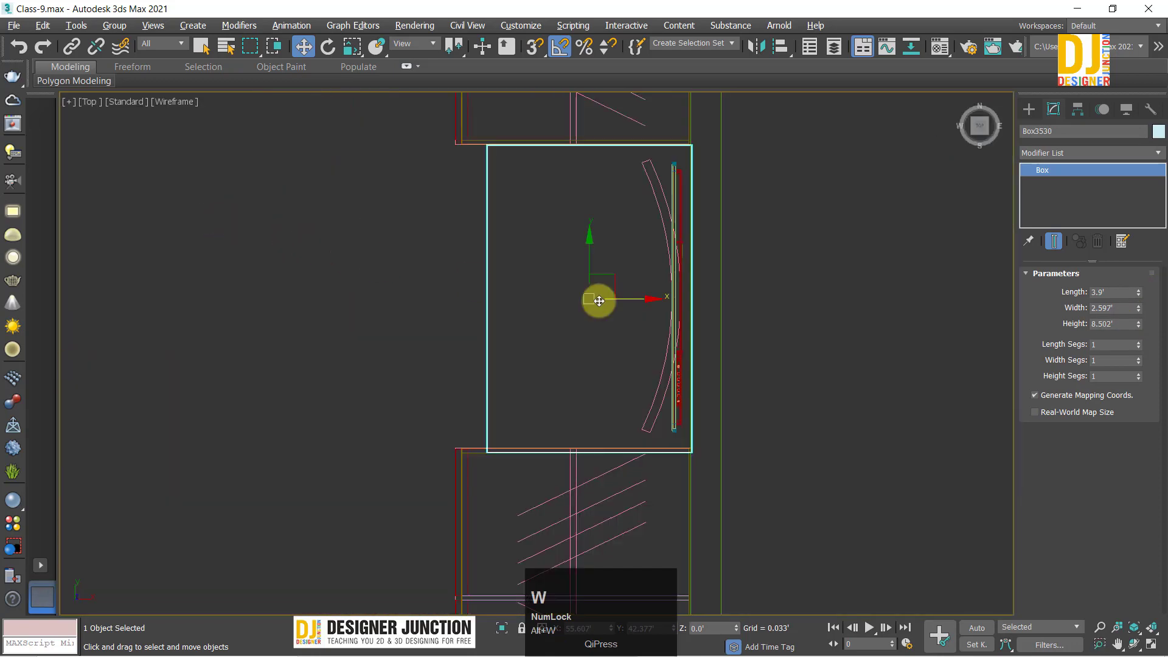
{"action": "left_click", "coordinate": [1139, 290]}
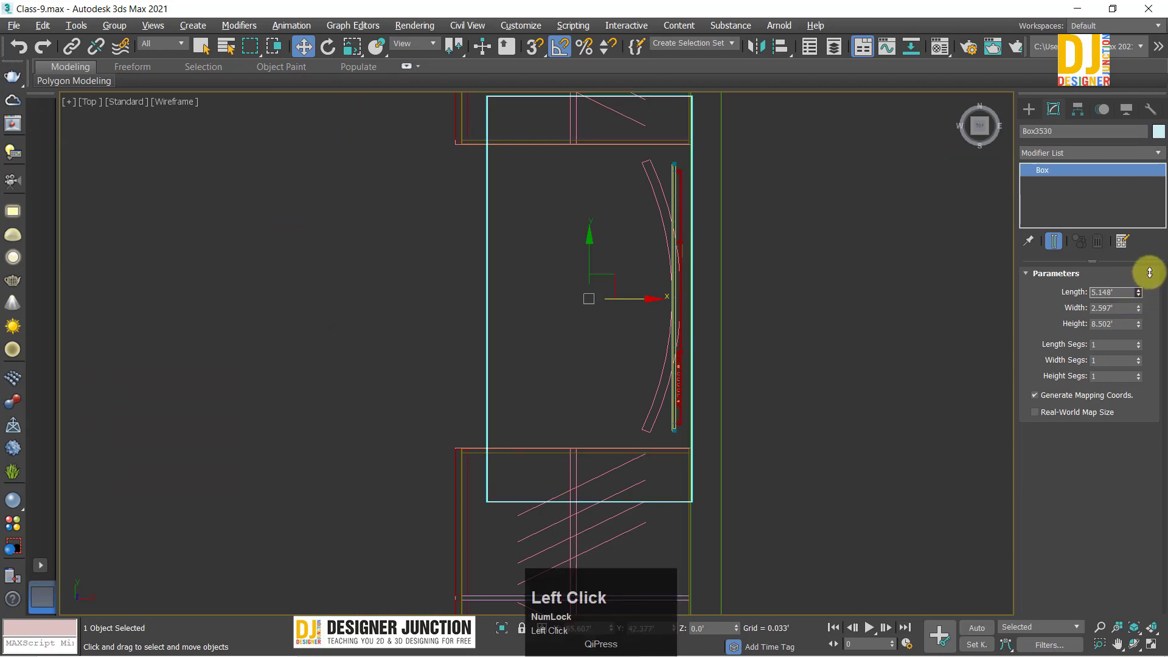
{"action": "key", "text": "ctrl+z"}
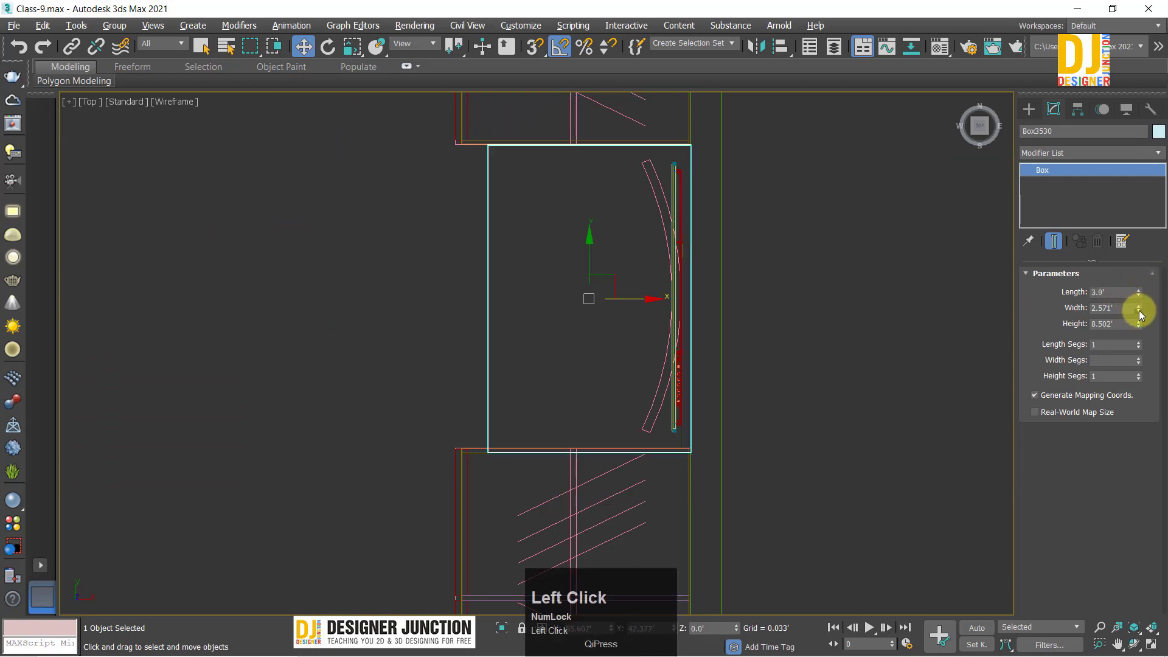
{"action": "left_click_drag", "start_coordinate": [1140, 314], "coordinate": [1095, 313]}
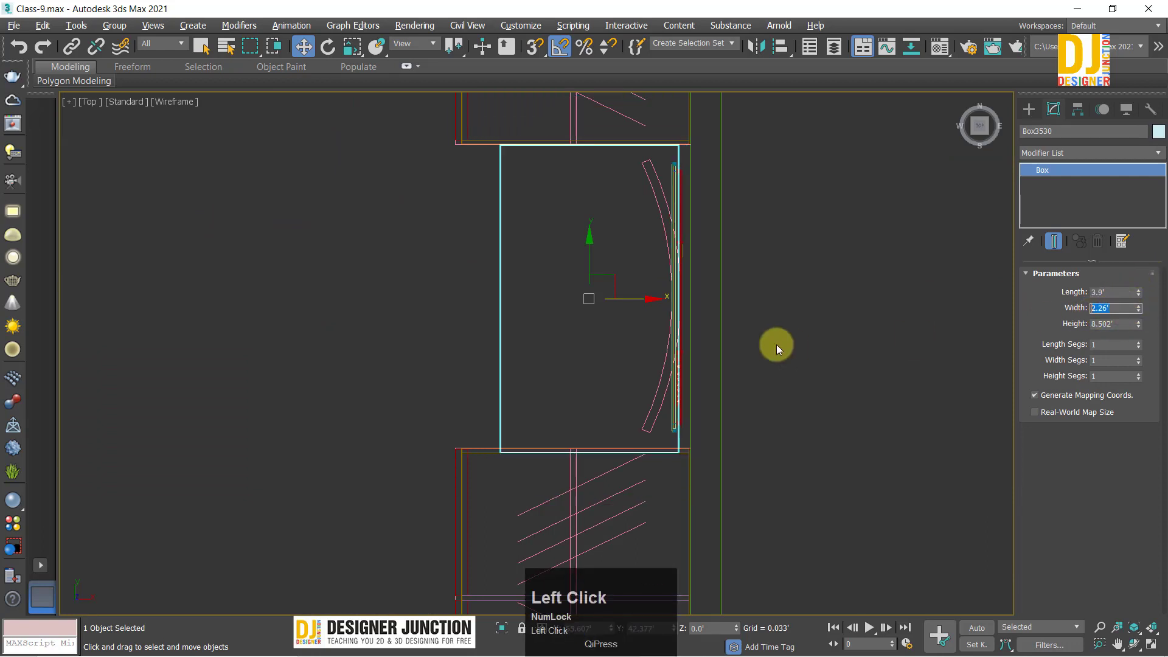
{"action": "key", "text": "Return"}
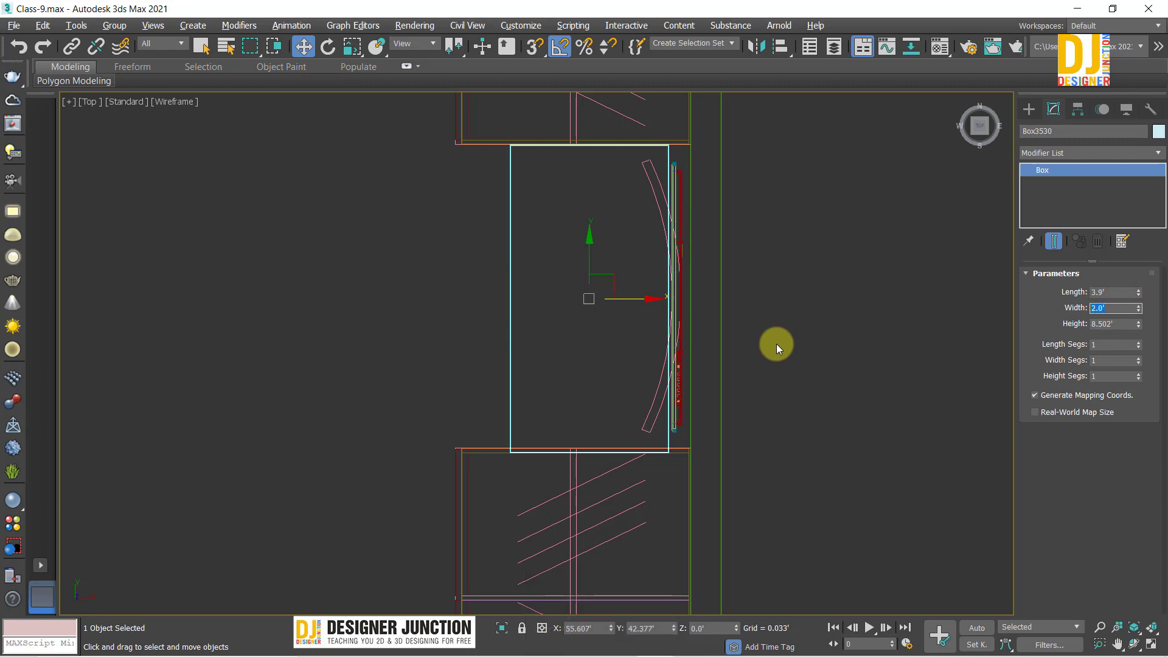
{"action": "left_click_drag", "start_coordinate": [652, 301], "coordinate": [665, 307]}
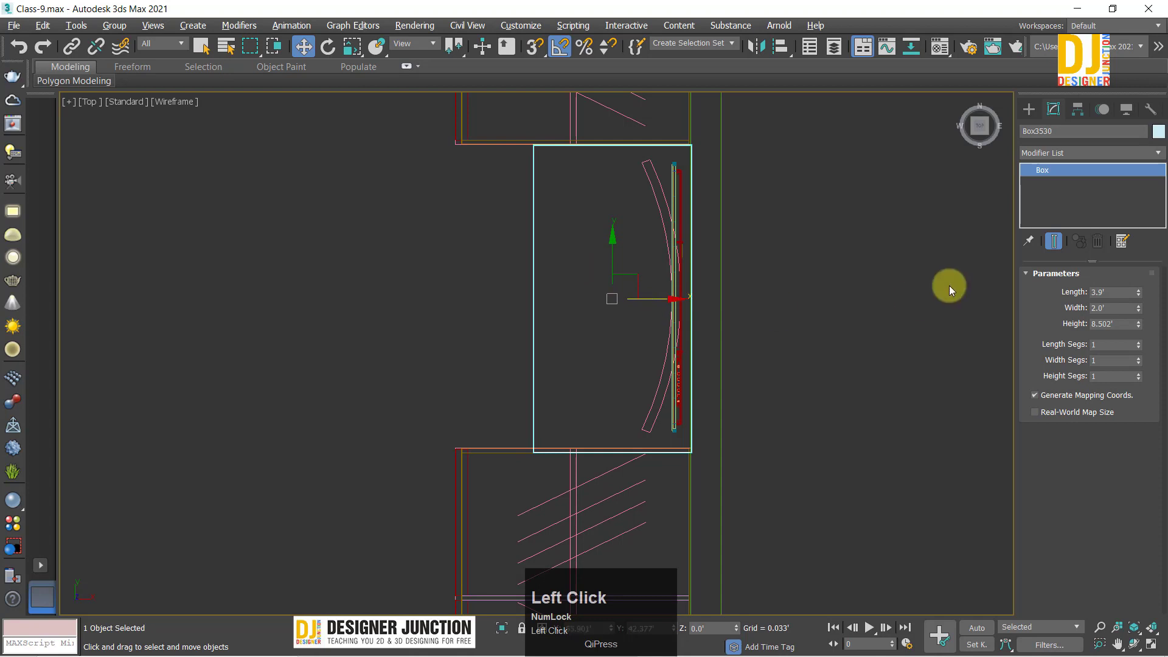
Step: Move the TV group out of the niche so it sits on the front face of the box, and check it in perspective
{"action": "left_click", "coordinate": [684, 202]}
{"action": "left_click_drag", "start_coordinate": [720, 303], "coordinate": [577, 335]}
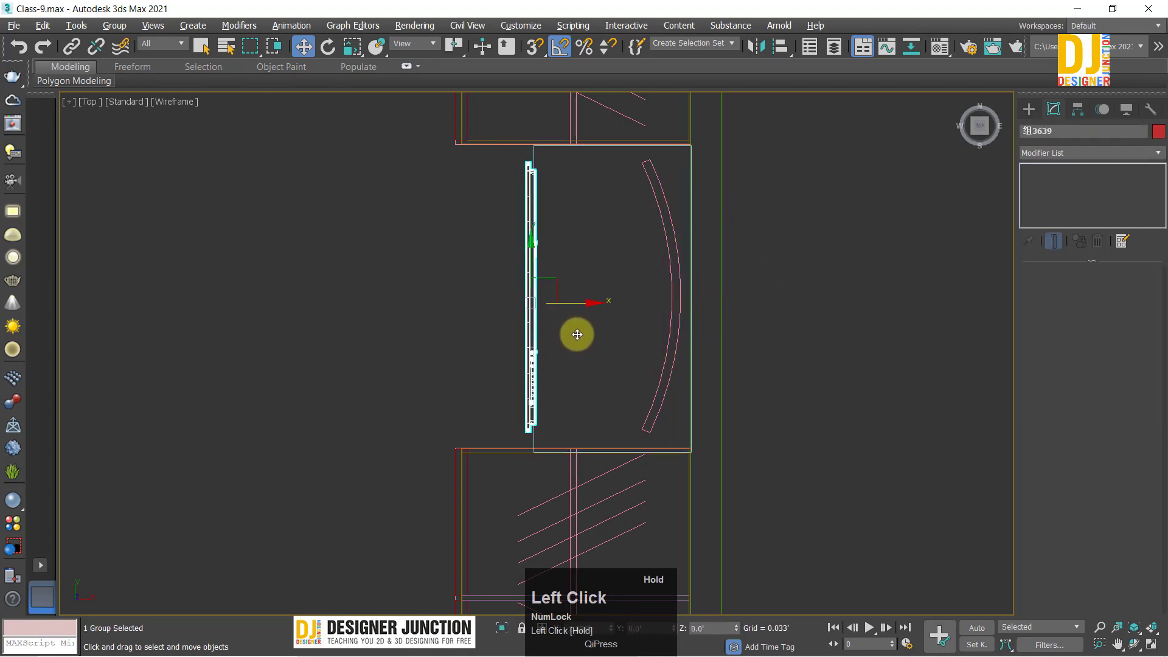
{"action": "left_click", "coordinate": [473, 320]}
{"action": "key", "text": "alt+w"}
{"action": "key", "text": "alt+w"}
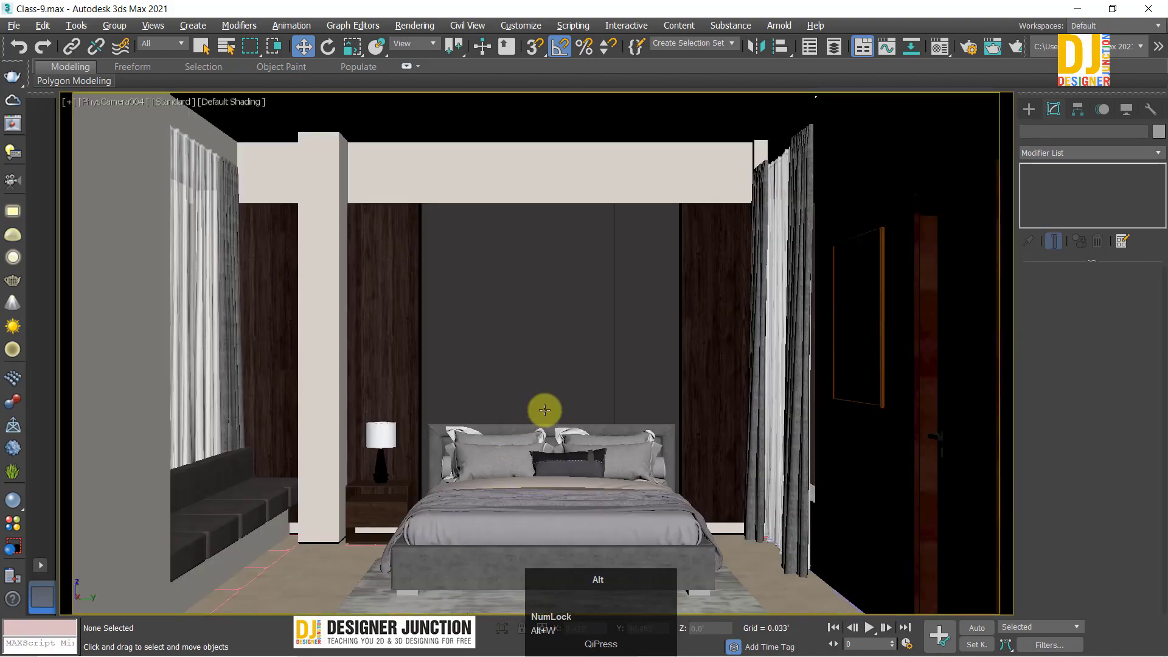
{"action": "middle_click_drag", "start_coordinate": [542, 409], "coordinate": [521, 396], "text": "alt"}
{"action": "key", "text": "alt+w"}
{"action": "key", "text": "alt+w"}
{"action": "scroll", "coordinate": [485, 398], "scroll_direction": "up", "scroll_amount": 3}
{"action": "scroll", "coordinate": [535, 292], "scroll_direction": "up", "scroll_amount": 2}
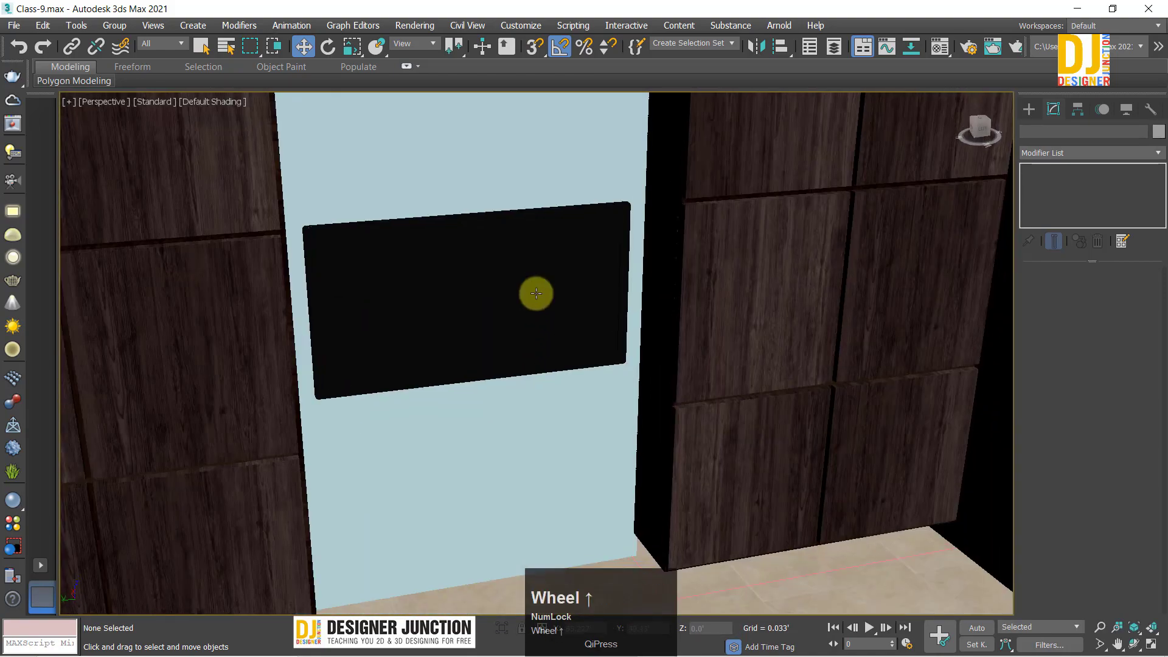
{"action": "middle_click_drag", "start_coordinate": [535, 292], "coordinate": [279, 320], "text": "alt"}
{"action": "scroll", "coordinate": [510, 309], "scroll_direction": "down", "scroll_amount": 3}
Step: Select both wardrobes and move them down about 0.35' in the Left view so their bases meet the floor line
{"action": "left_click", "coordinate": [288, 327]}
{"action": "scroll", "coordinate": [289, 328], "scroll_direction": "down", "scroll_amount": 3}
{"action": "middle_click_drag", "start_coordinate": [435, 337], "coordinate": [422, 457], "text": "alt"}
{"action": "scroll", "coordinate": [422, 456], "scroll_direction": "down", "scroll_amount": 5}
{"action": "left_click", "coordinate": [544, 418], "text": "ctrl"}
{"action": "key", "text": "alt+w"}
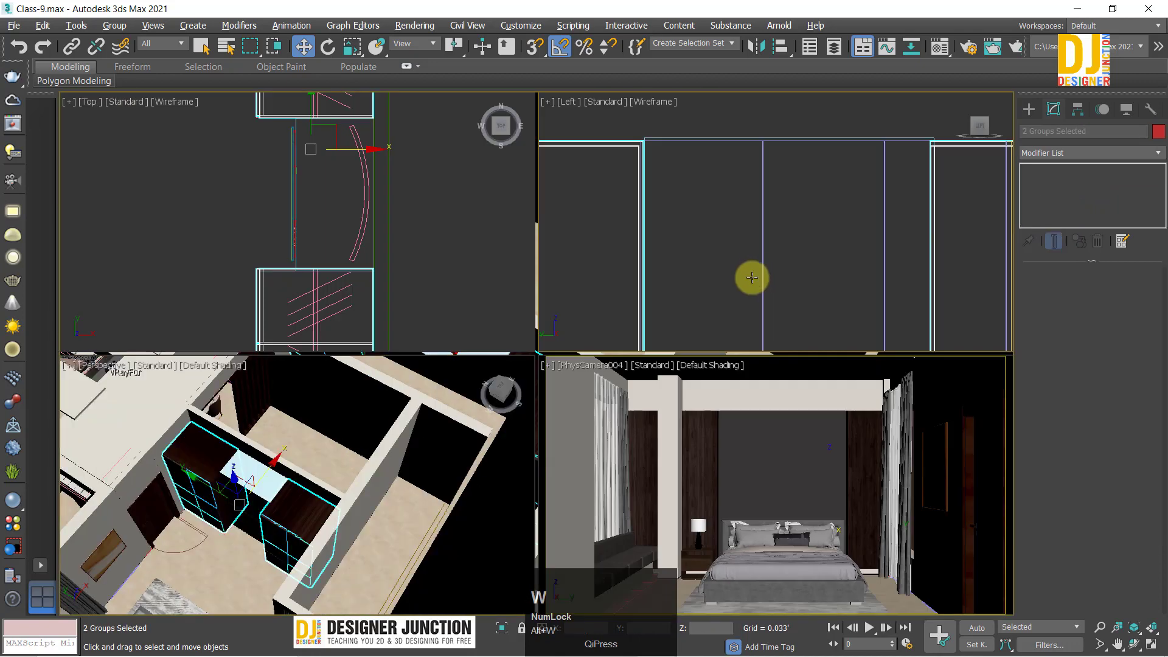
{"action": "key", "text": "alt+w"}
{"action": "key", "text": "z"}
{"action": "scroll", "coordinate": [602, 403], "scroll_direction": "down", "scroll_amount": 2}
{"action": "middle_click_drag", "start_coordinate": [602, 404], "coordinate": [556, 353]}
{"action": "scroll", "coordinate": [580, 277], "scroll_direction": "up", "scroll_amount": 2}
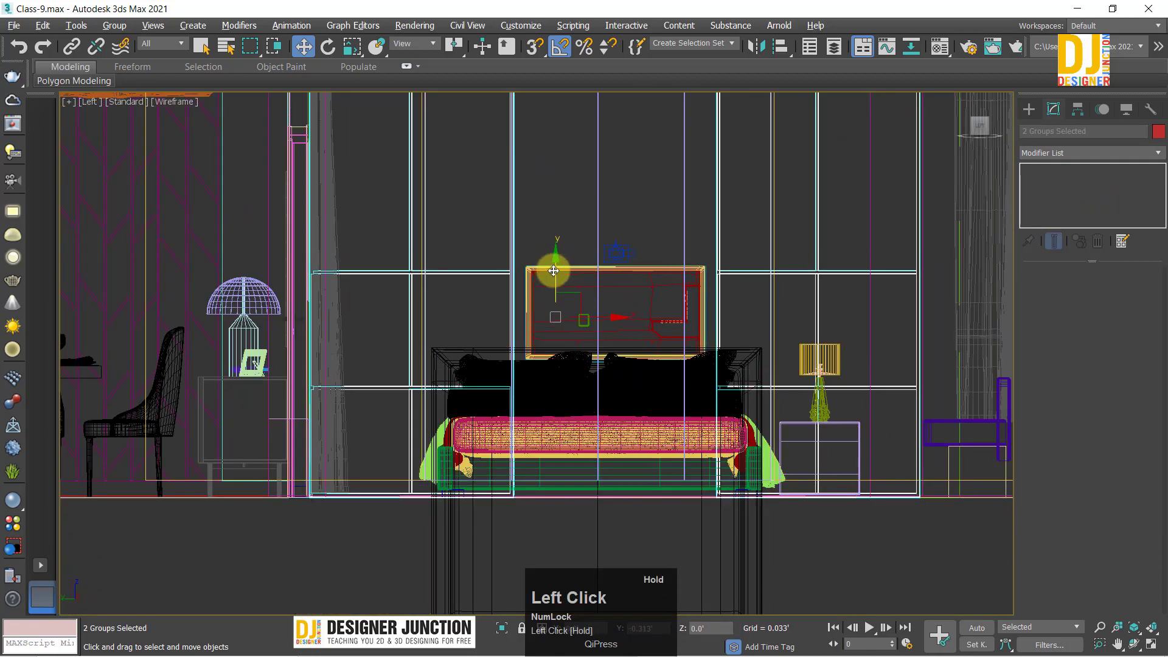
{"action": "left_click", "coordinate": [890, 543]}
Step: Raise the upper FFD 2x2x2 control points of the wardrobe beside the door to the height of the niche box
{"action": "key", "text": "alt+w"}
{"action": "key", "text": "alt+w"}
{"action": "middle_click_drag", "start_coordinate": [487, 422], "coordinate": [612, 328], "text": "alt"}
{"action": "left_click", "coordinate": [515, 295]}
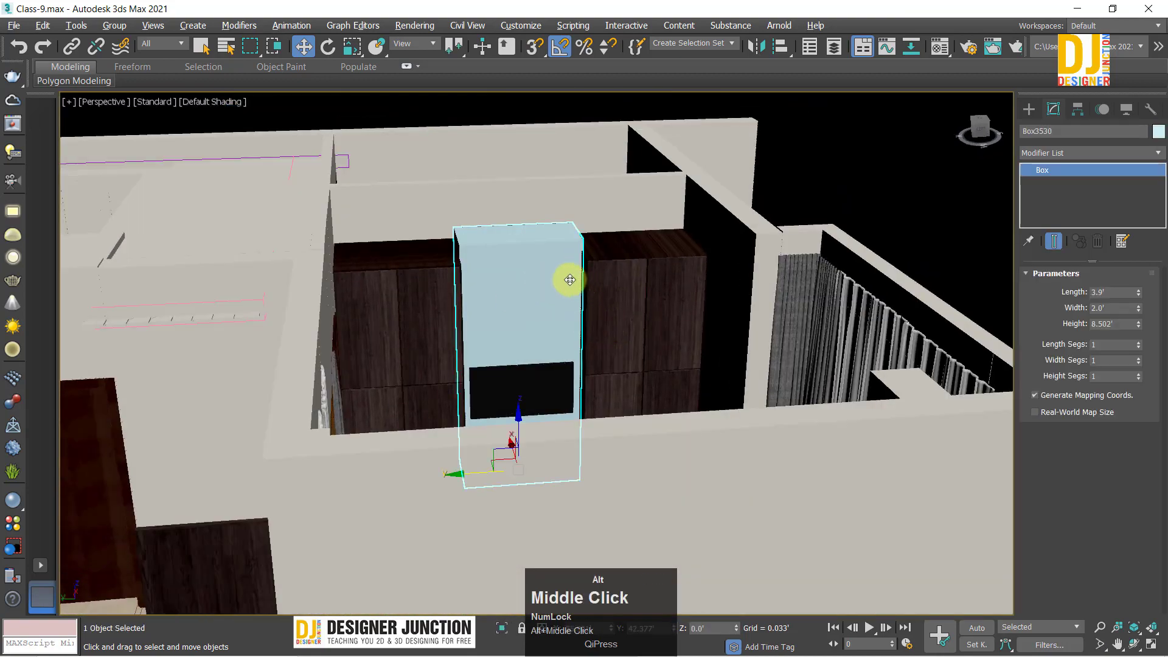
{"action": "middle_click_drag", "start_coordinate": [570, 280], "coordinate": [387, 256], "text": "alt"}
{"action": "middle_click_drag", "start_coordinate": [506, 290], "coordinate": [532, 302], "text": "alt"}
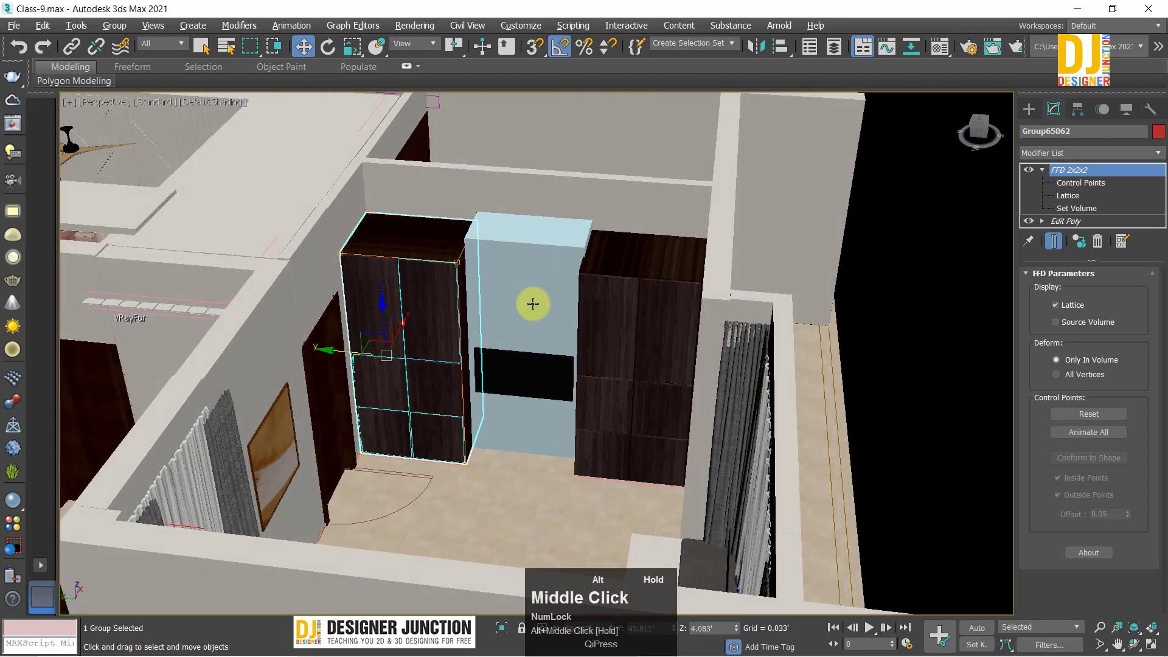
{"action": "left_click", "coordinate": [1081, 183]}
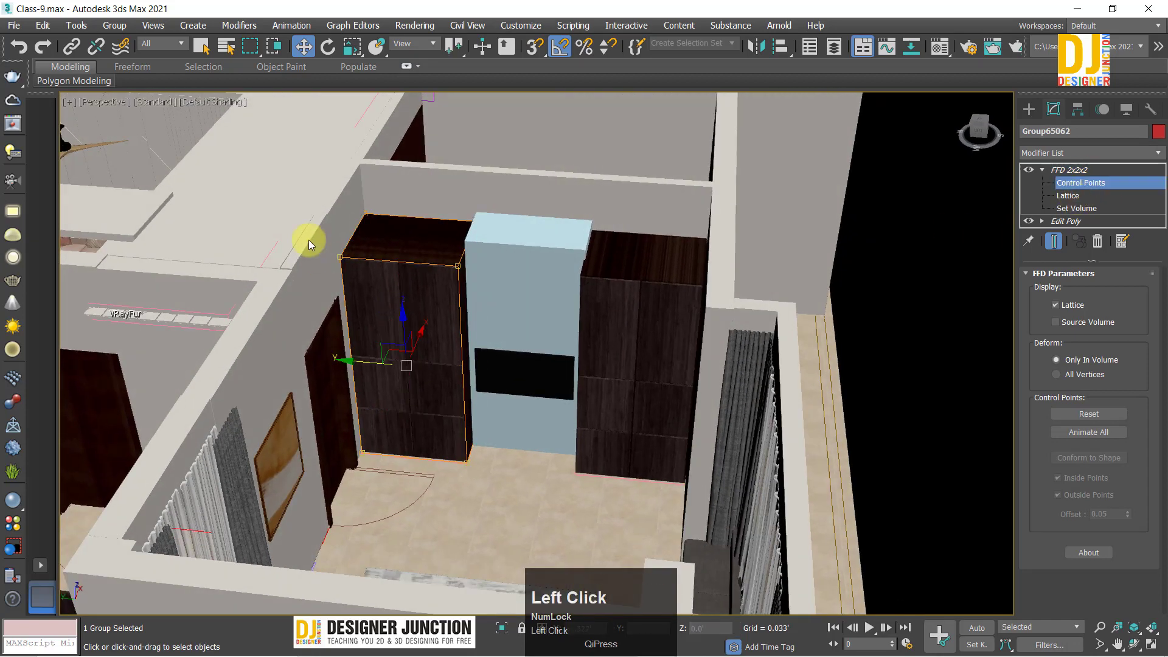
{"action": "left_click_drag", "start_coordinate": [584, 278], "coordinate": [591, 291]}
{"action": "scroll", "coordinate": [412, 276], "scroll_direction": "up", "scroll_amount": 5}
{"action": "middle_click_drag", "start_coordinate": [405, 261], "coordinate": [358, 228], "text": "alt"}
{"action": "left_click_drag", "start_coordinate": [390, 129], "coordinate": [410, 114]}
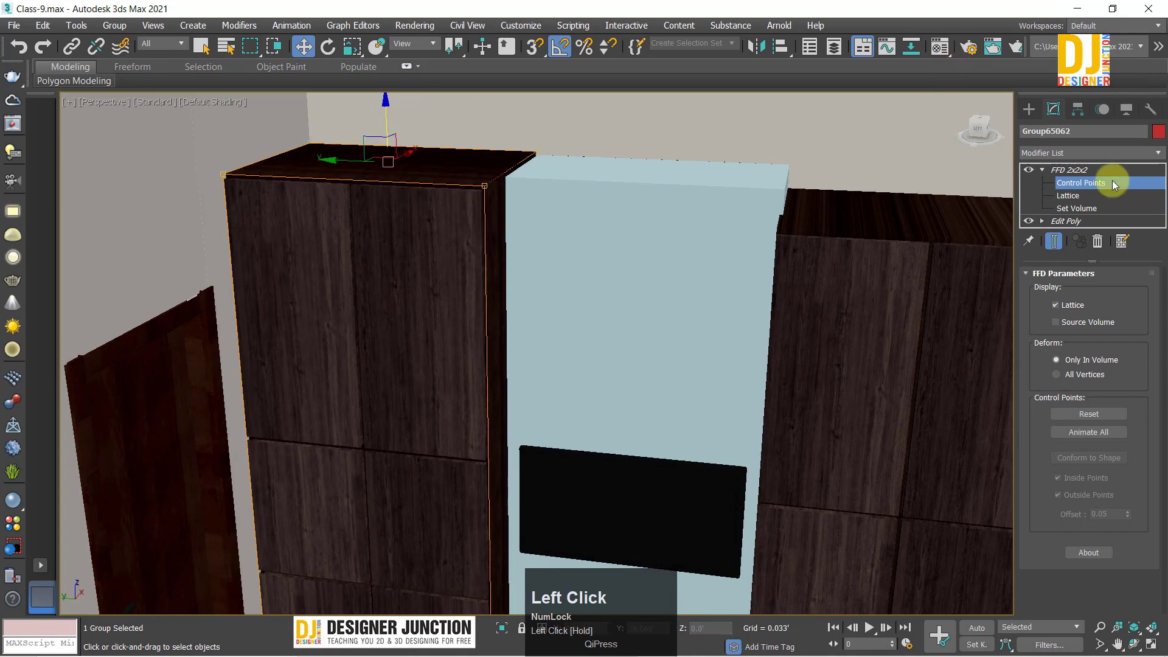
{"action": "left_click", "coordinate": [1069, 170]}
Step: Raise the upper FFD 2x2x2 control points of the wardrobe beside the curtains to match the niche box's height
{"action": "left_click", "coordinate": [918, 281]}
{"action": "middle_click_drag", "start_coordinate": [839, 270], "coordinate": [693, 279]}
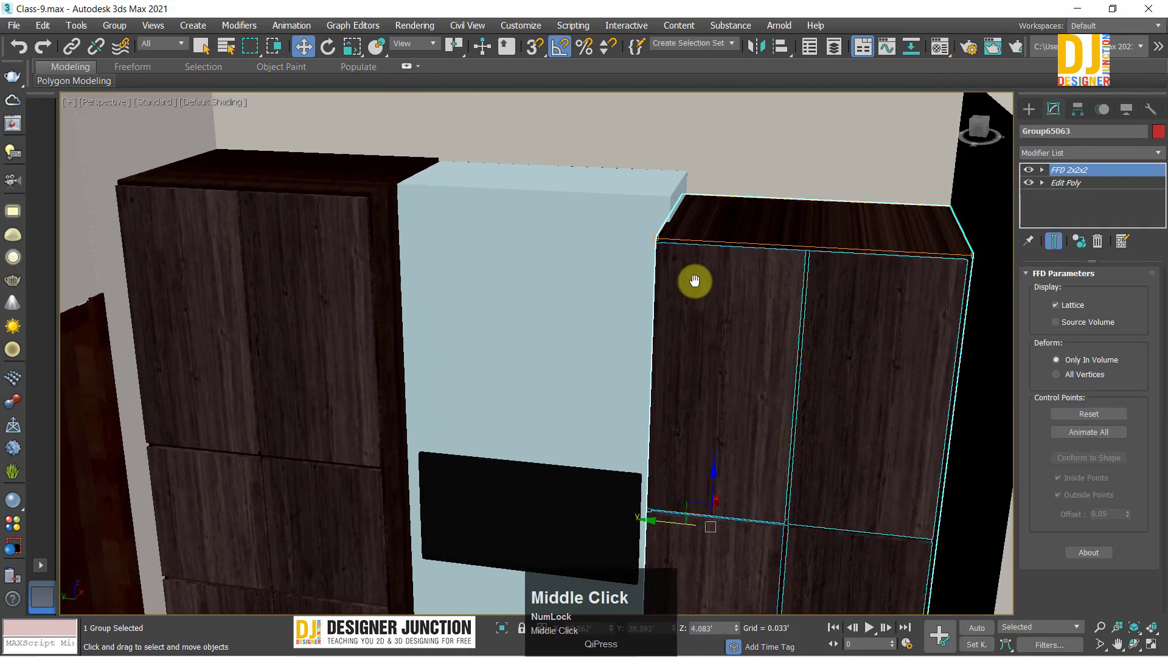
{"action": "left_click", "coordinate": [1042, 169]}
{"action": "left_click", "coordinate": [1080, 183]}
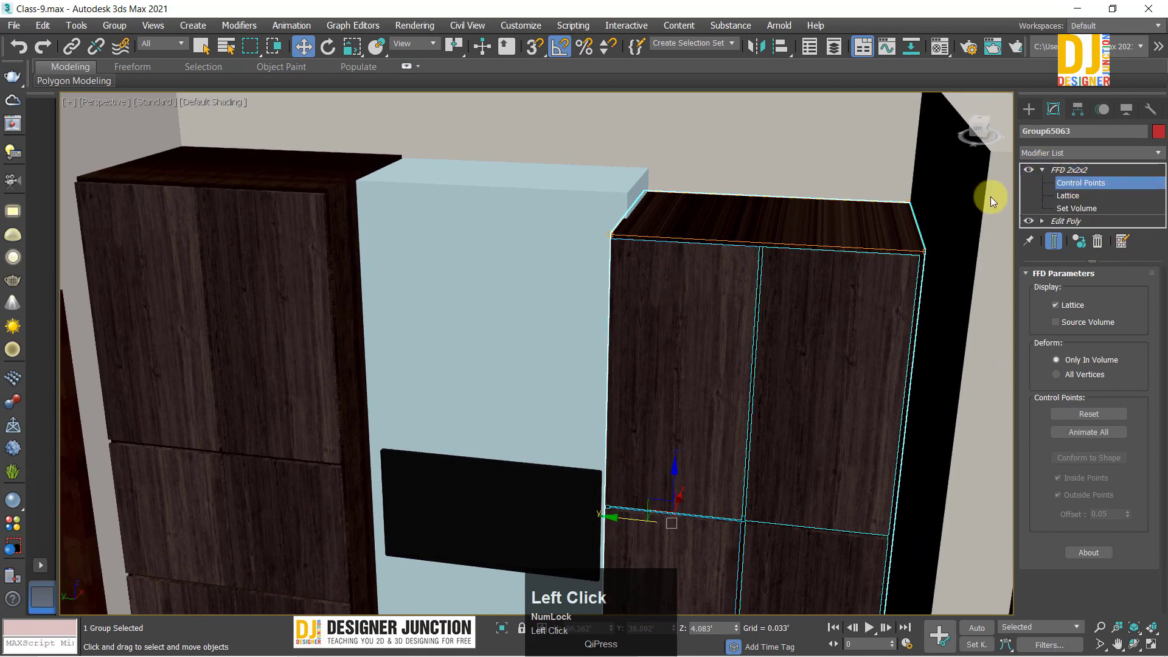
{"action": "left_click_drag", "start_coordinate": [536, 146], "coordinate": [1028, 287]}
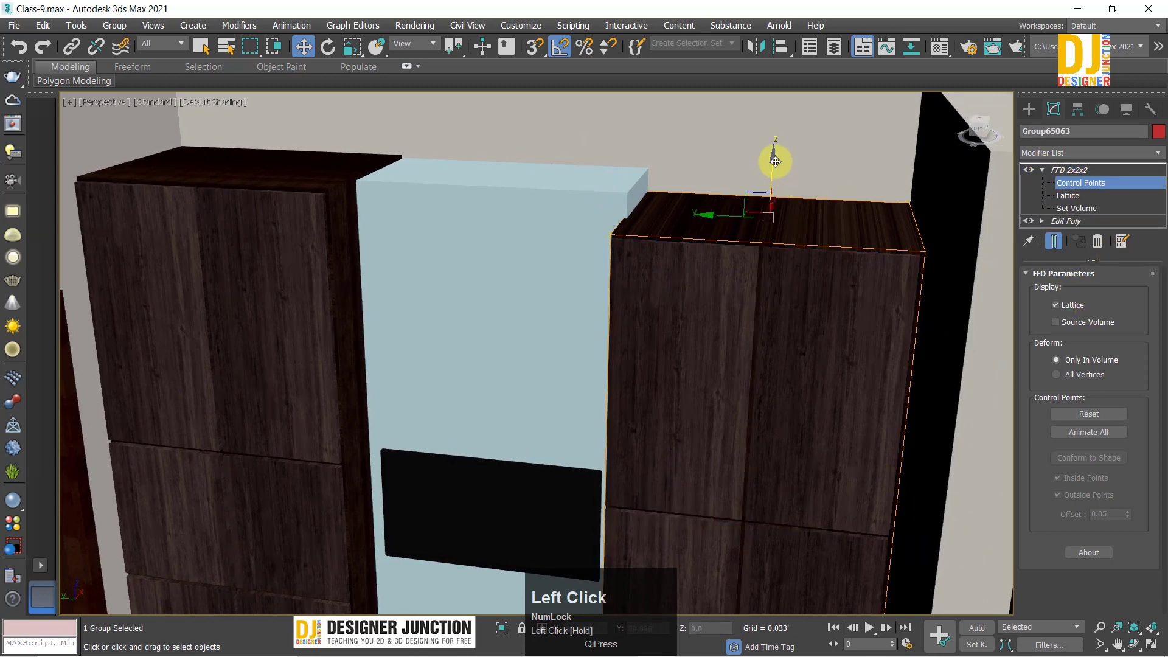
{"action": "left_click_drag", "start_coordinate": [775, 161], "coordinate": [775, 127]}
{"action": "left_click", "coordinate": [1062, 170]}
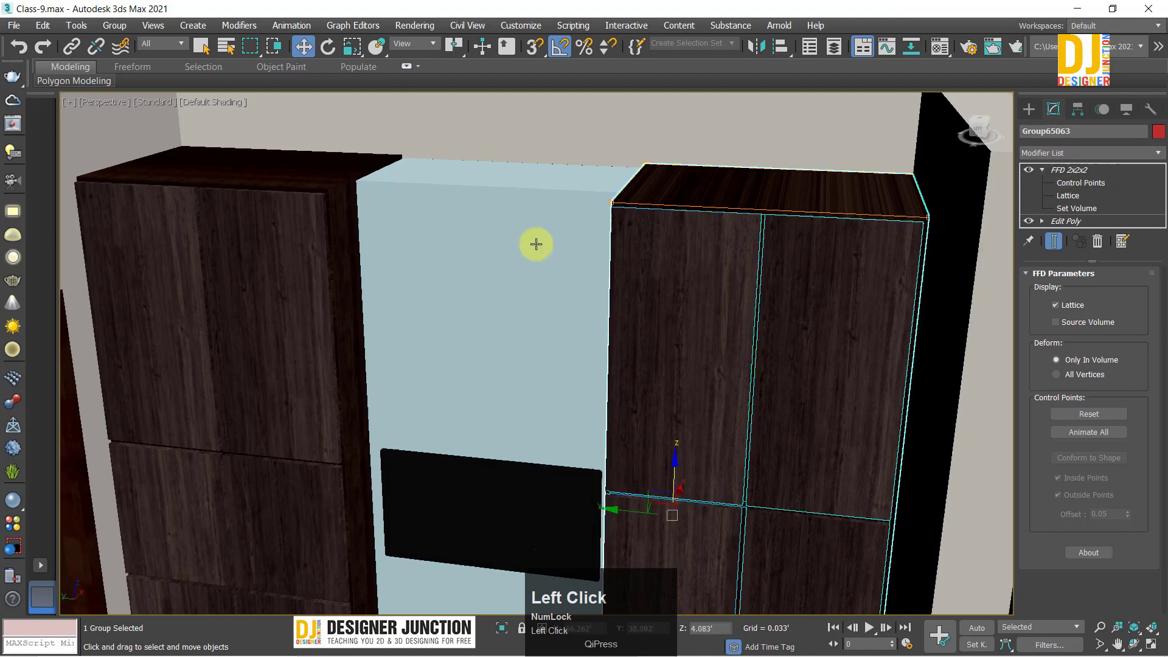
{"action": "scroll", "coordinate": [536, 244], "scroll_direction": "down", "scroll_amount": 5}
{"action": "middle_click_drag", "start_coordinate": [521, 232], "coordinate": [615, 260], "text": "alt"}
{"action": "left_click", "coordinate": [861, 250]}
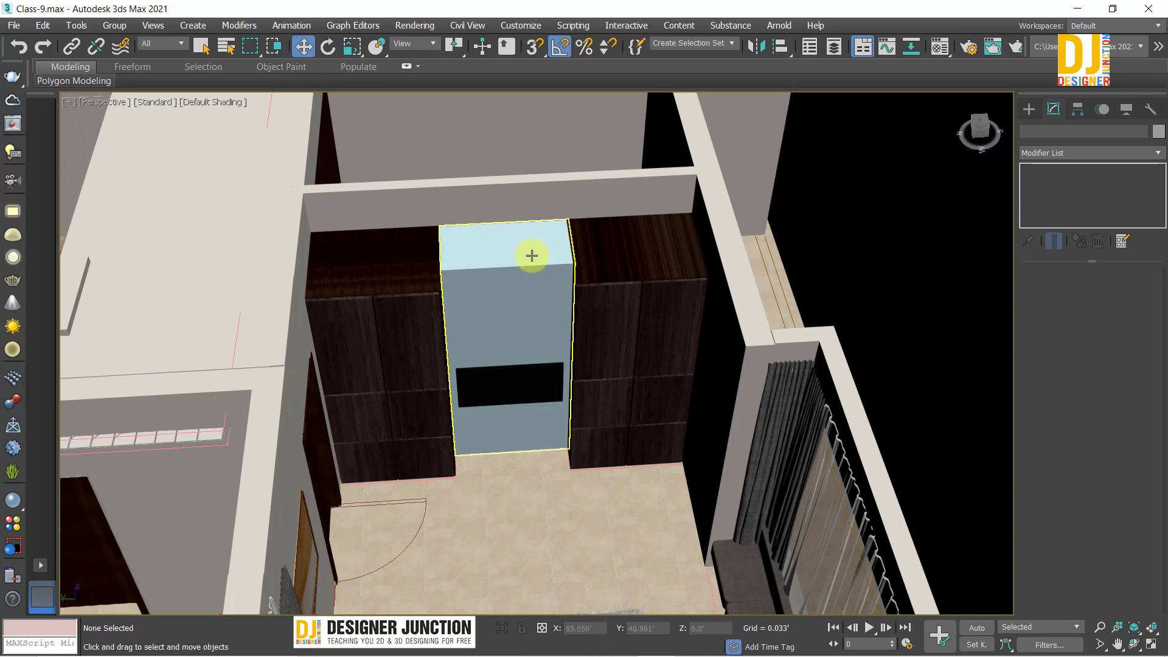
Step: Isolate the TV group together with the niche box and frame them in the Left view
{"action": "middle_click_drag", "start_coordinate": [530, 253], "coordinate": [496, 328], "text": "alt"}
{"action": "left_click", "coordinate": [555, 330]}
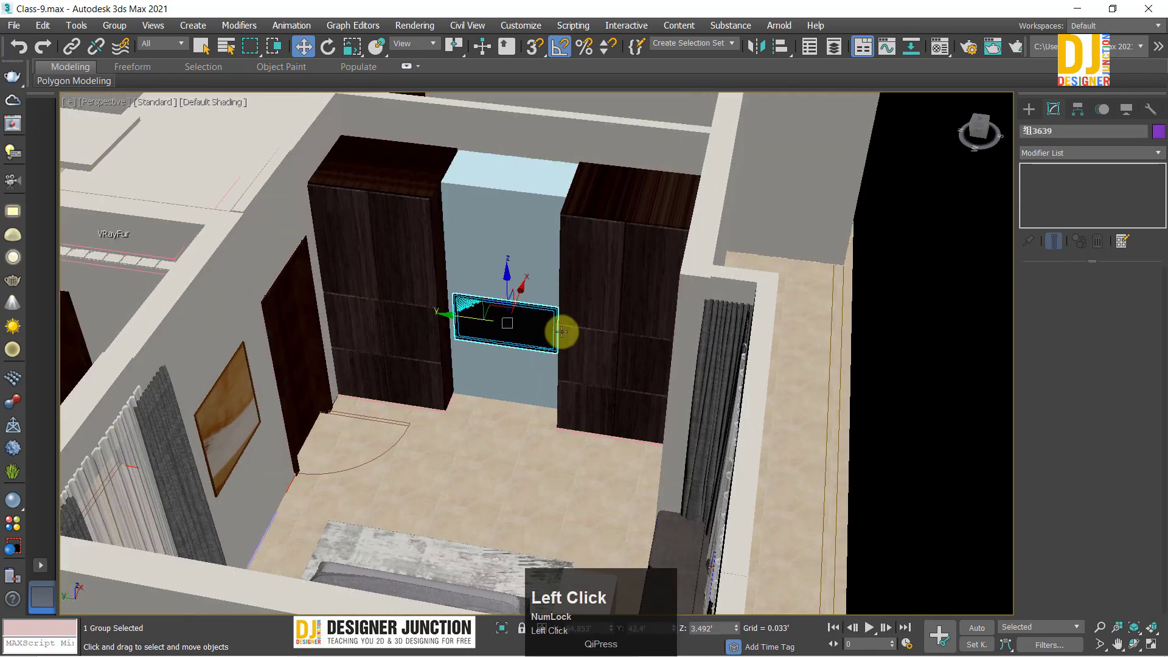
{"action": "key", "text": "z"}
{"action": "scroll", "coordinate": [530, 318], "scroll_direction": "down", "scroll_amount": 10}
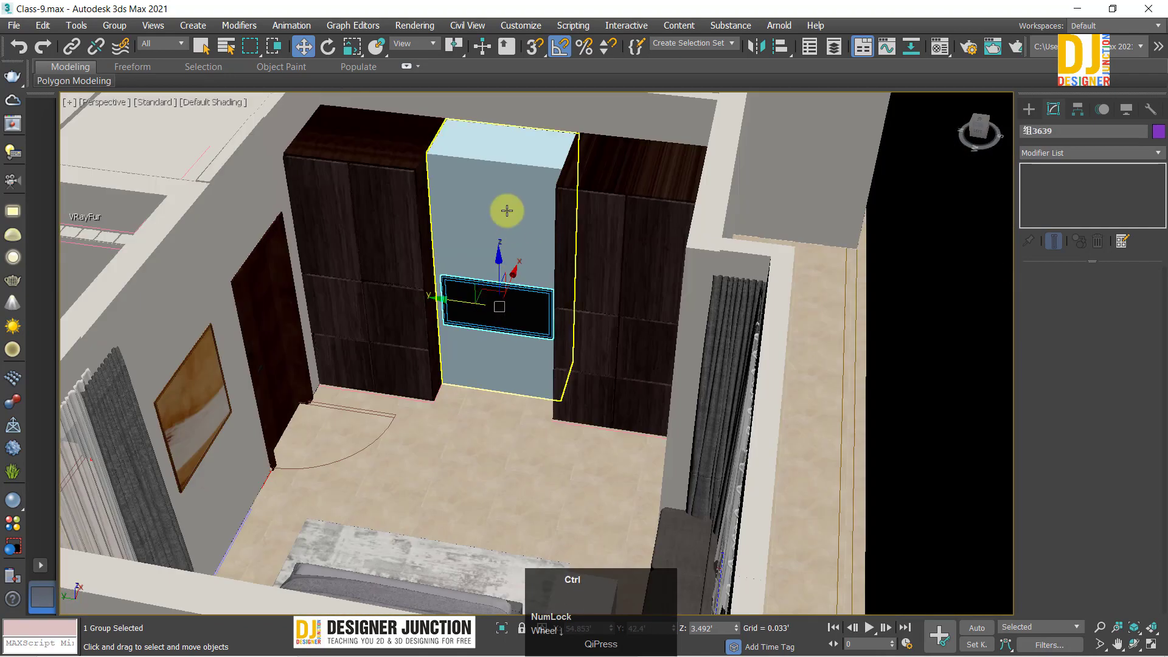
{"action": "left_click", "coordinate": [506, 208], "text": "ctrl"}
{"action": "key", "text": "alt+q"}
{"action": "key", "text": "alt+w"}
{"action": "middle_click", "coordinate": [837, 198]}
{"action": "key", "text": "alt+w"}
{"action": "key", "text": "z"}
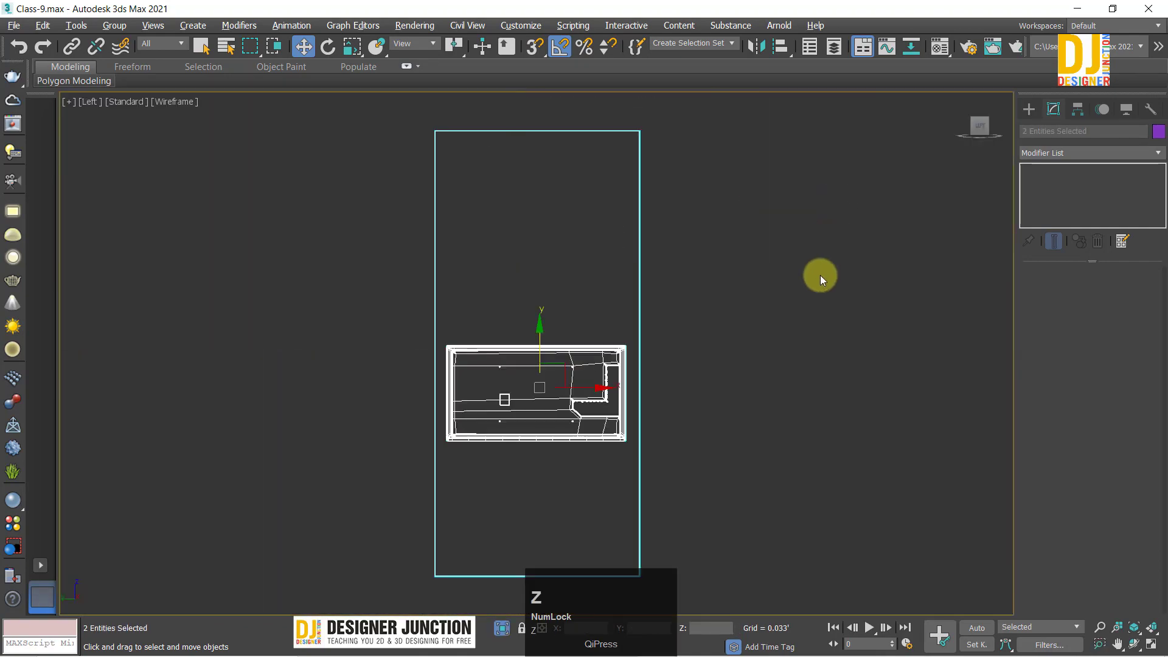
{"action": "left_click", "coordinate": [820, 276]}
{"action": "middle_click_drag", "start_coordinate": [590, 391], "coordinate": [618, 272]}
Step: Draw a reference rectangle about 4.8' high and 8.14' wide across the TV and the lower part of the box
{"action": "left_click", "coordinate": [1030, 110]}
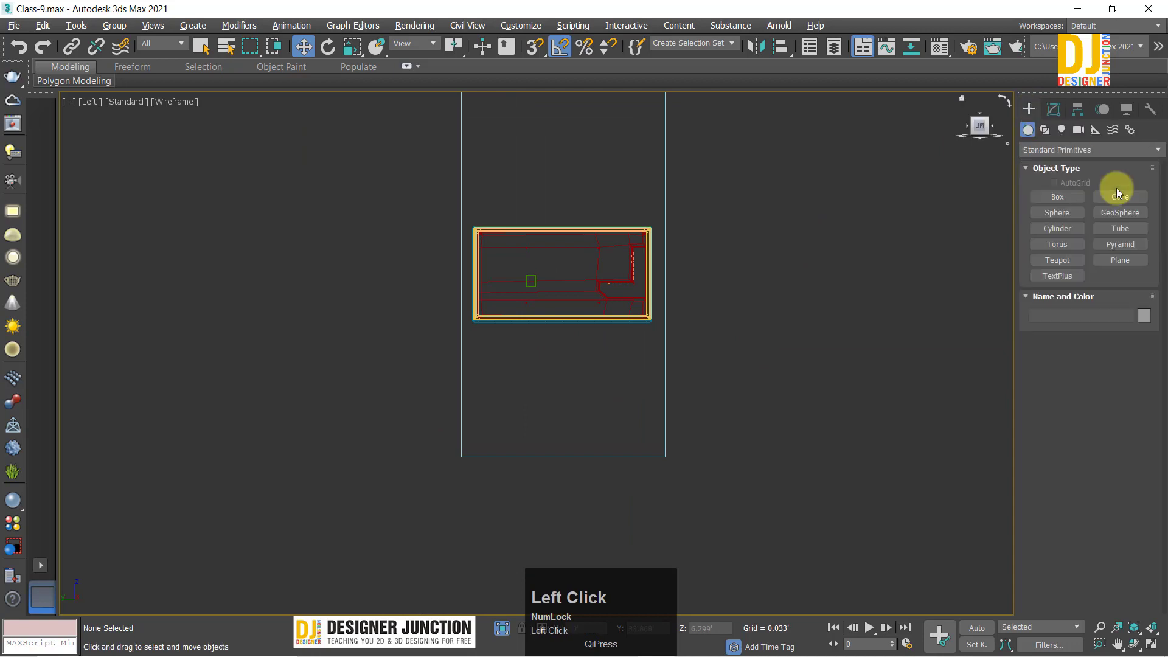
{"action": "left_click", "coordinate": [1045, 131]}
{"action": "left_click", "coordinate": [1122, 209]}
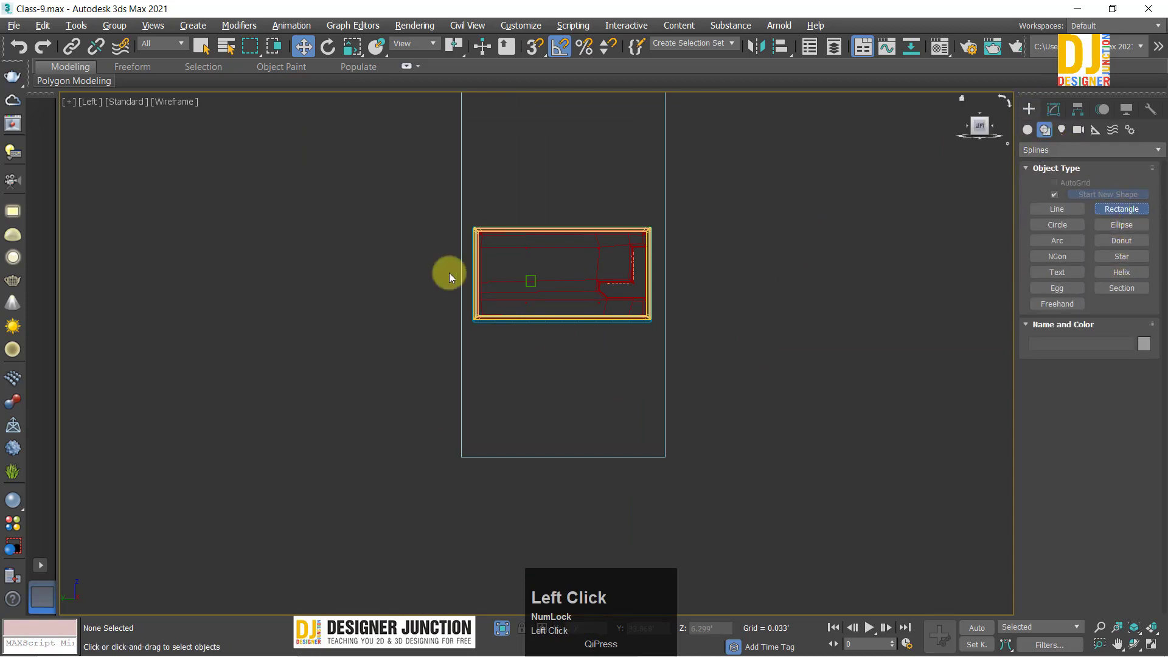
{"action": "left_click_drag", "start_coordinate": [361, 206], "coordinate": [787, 457]}
{"action": "right_click", "coordinate": [788, 457]}
Step: Set the reference rectangle's length to 6' and move its lower edge to the base of the box
{"action": "left_click", "coordinate": [1054, 109]}
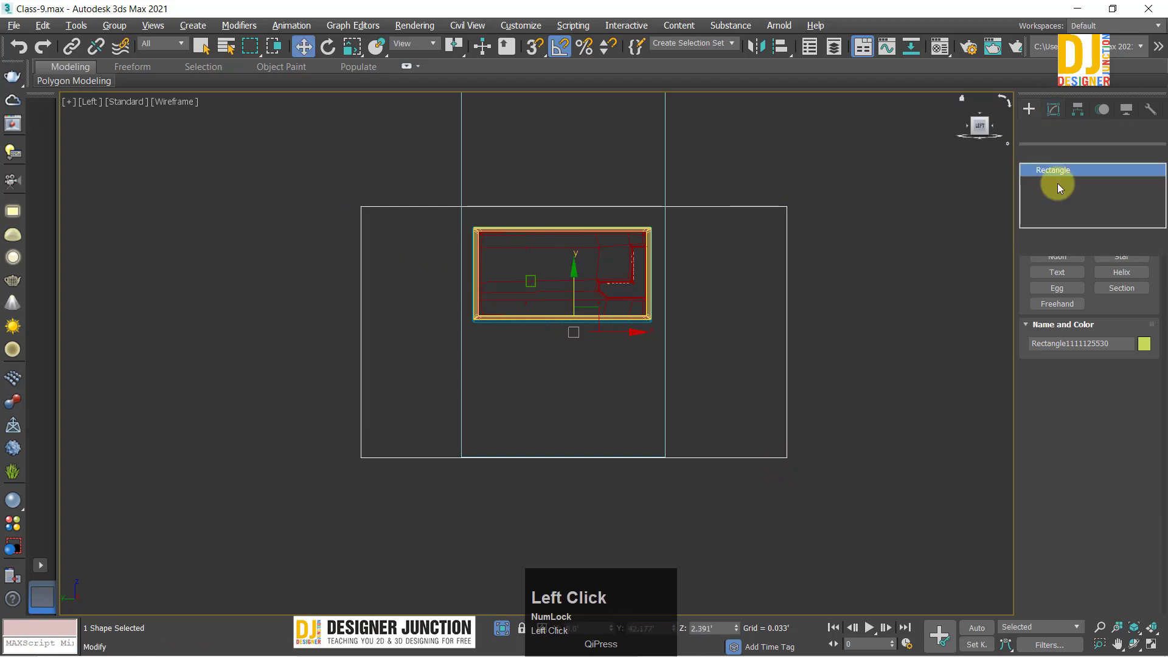
{"action": "left_click_drag", "start_coordinate": [1139, 324], "coordinate": [1150, 301]}
{"action": "key", "text": "ctrl+z"}
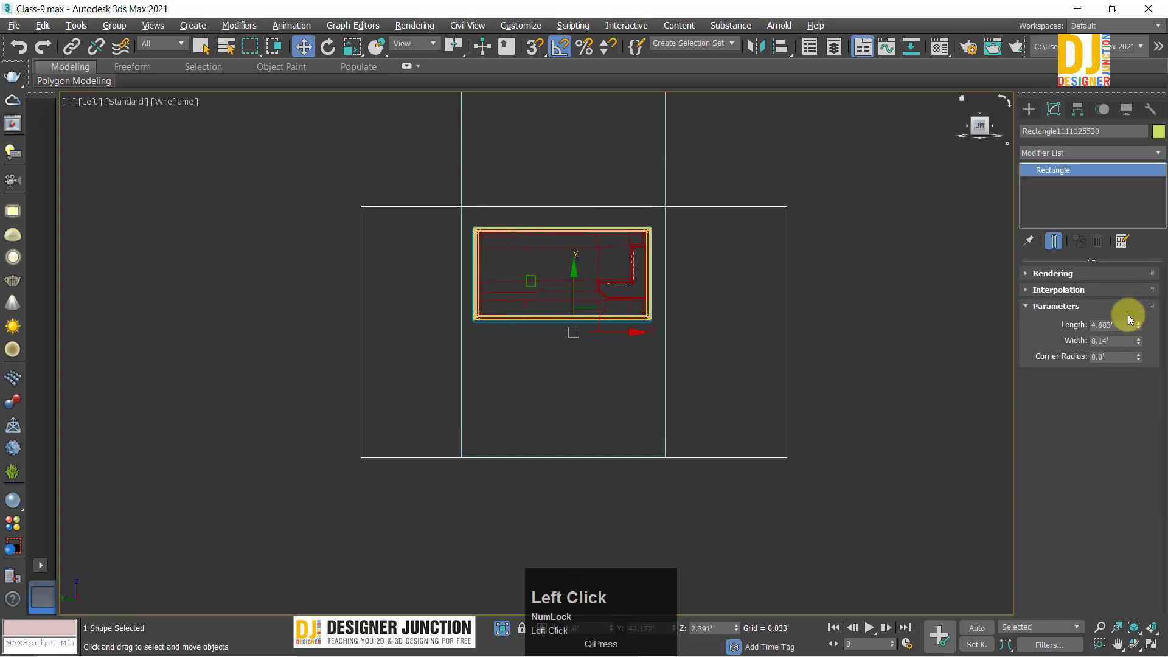
{"action": "left_click", "coordinate": [1118, 325]}
{"action": "type", "text": "6"}
{"action": "key", "text": "Return"}
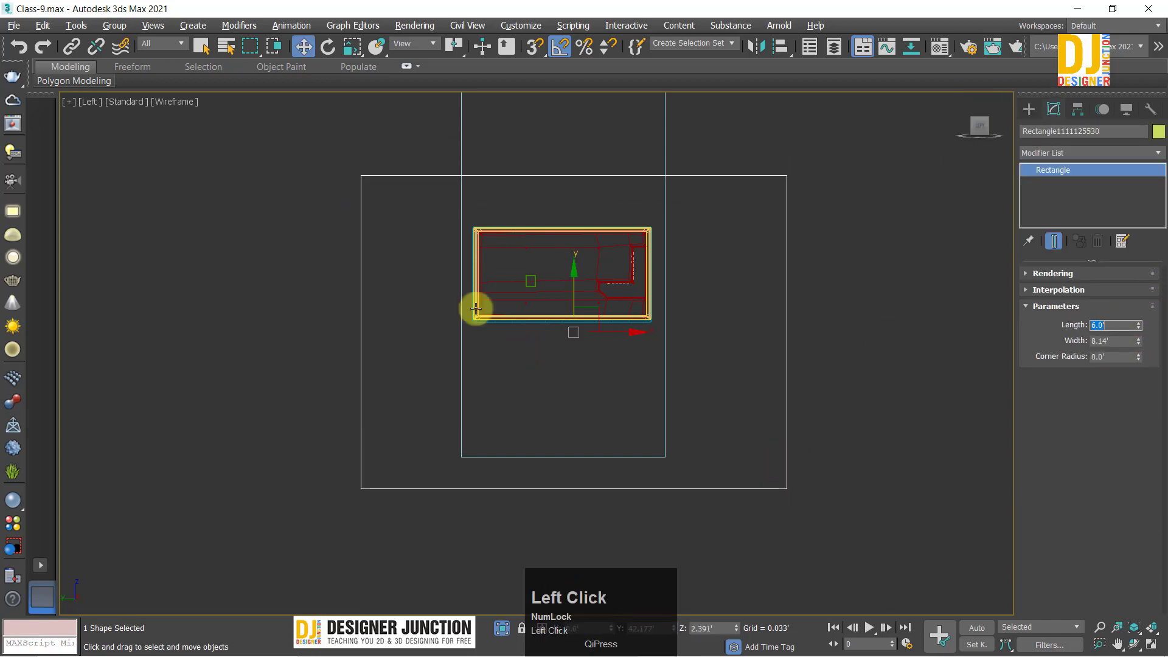
{"action": "left_click_drag", "start_coordinate": [598, 309], "coordinate": [621, 278]}
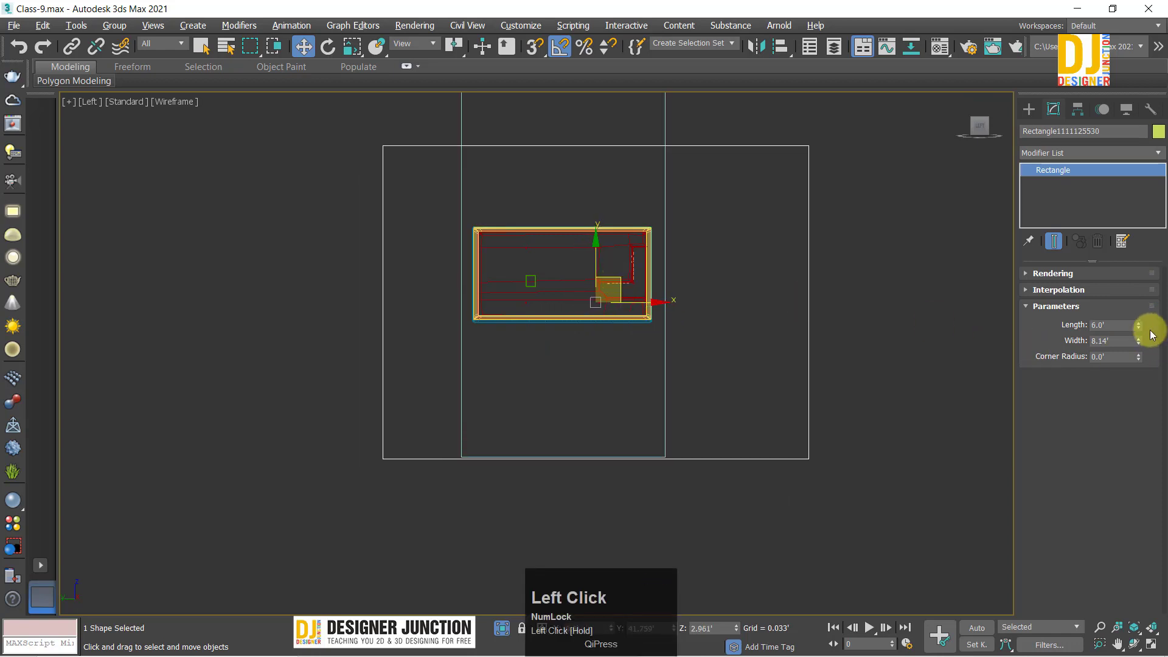
Step: Set the reference rectangle's length to 5.5' and realign its lower edge with the base of the box
{"action": "type", "text": "5"}
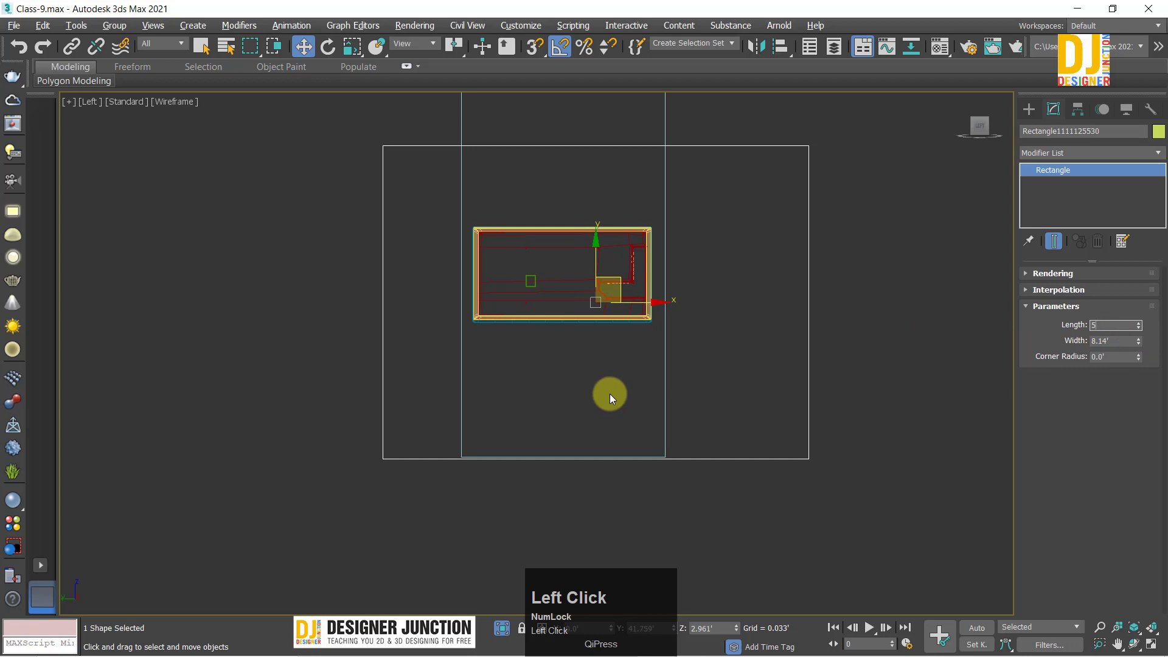
{"action": "type", "text": ".5"}
{"action": "key", "text": "Return"}
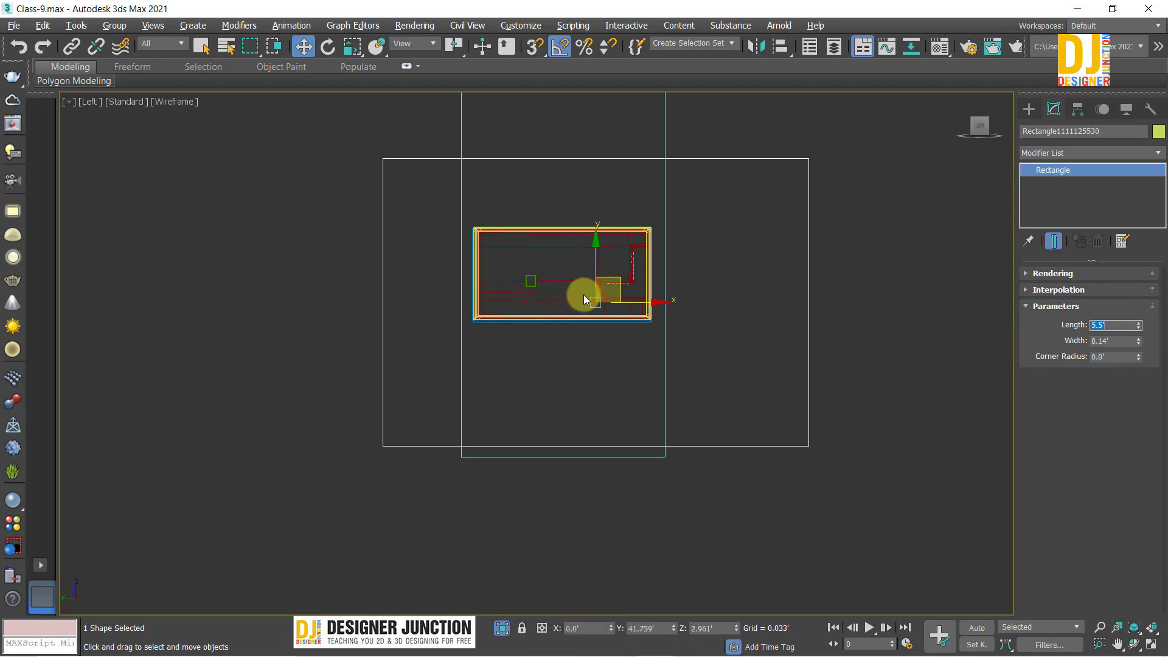
{"action": "left_click_drag", "start_coordinate": [617, 275], "coordinate": [599, 282]}
Step: Raise the TV to just below the reference rectangle's upper edge, and delete the rectangle
{"action": "left_click", "coordinate": [549, 226]}
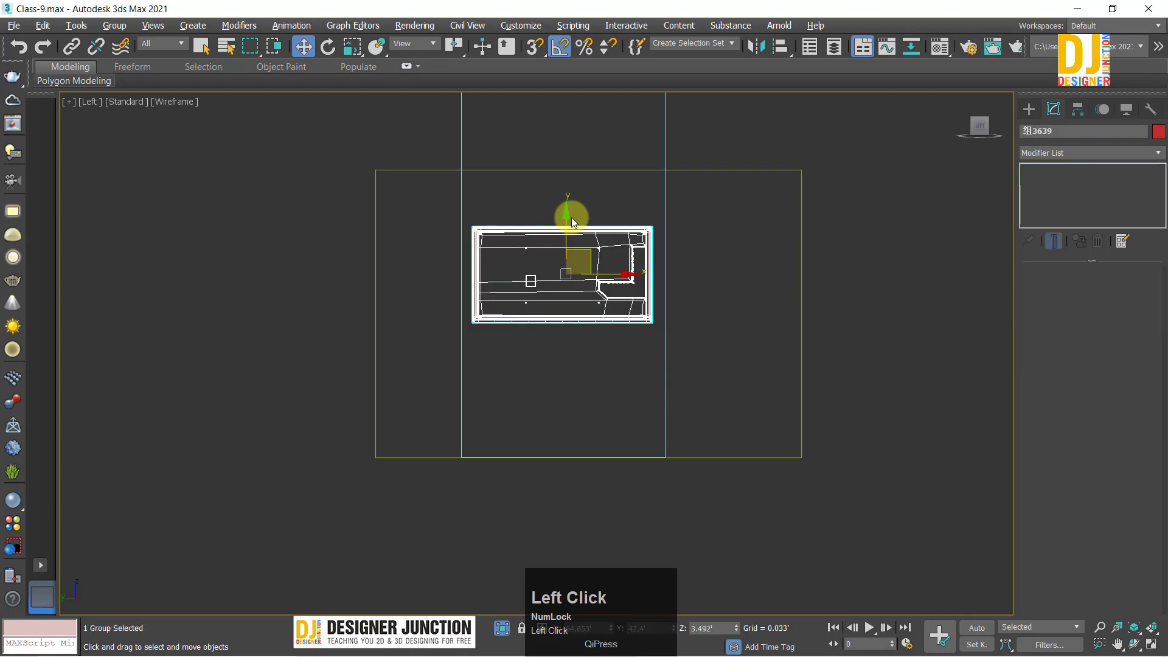
{"action": "left_click_drag", "start_coordinate": [571, 217], "coordinate": [586, 171]}
{"action": "left_click_drag", "start_coordinate": [868, 487], "coordinate": [824, 462]}
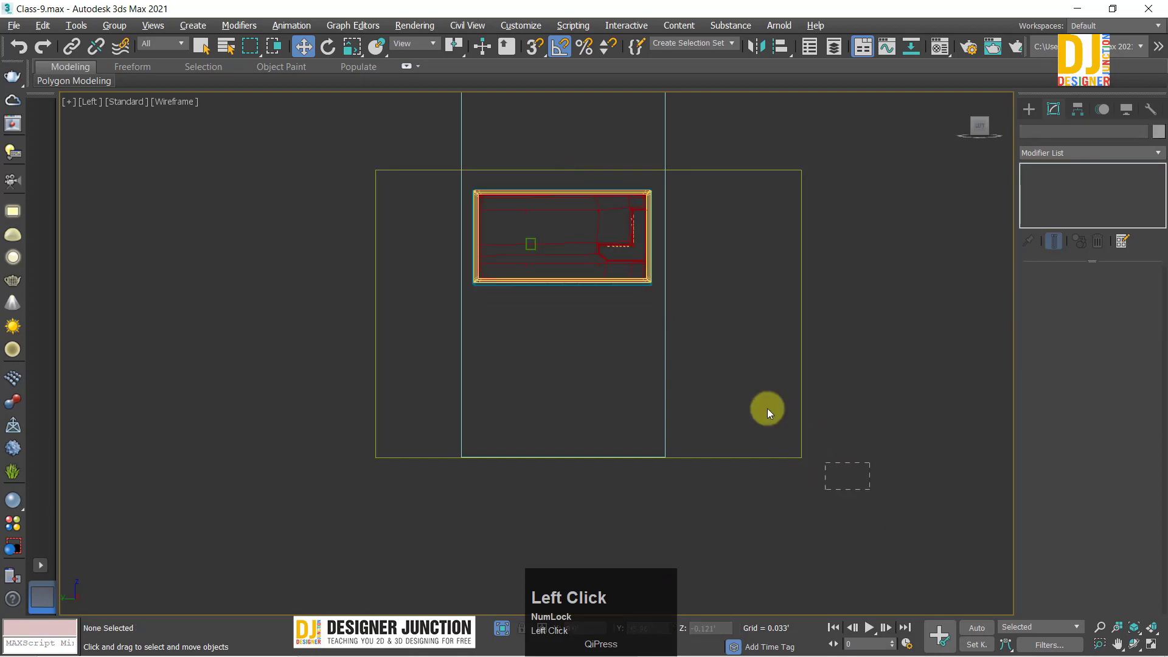
{"action": "left_click", "coordinate": [802, 406]}
{"action": "key", "text": "Delete"}
{"action": "key", "text": "alt+w"}
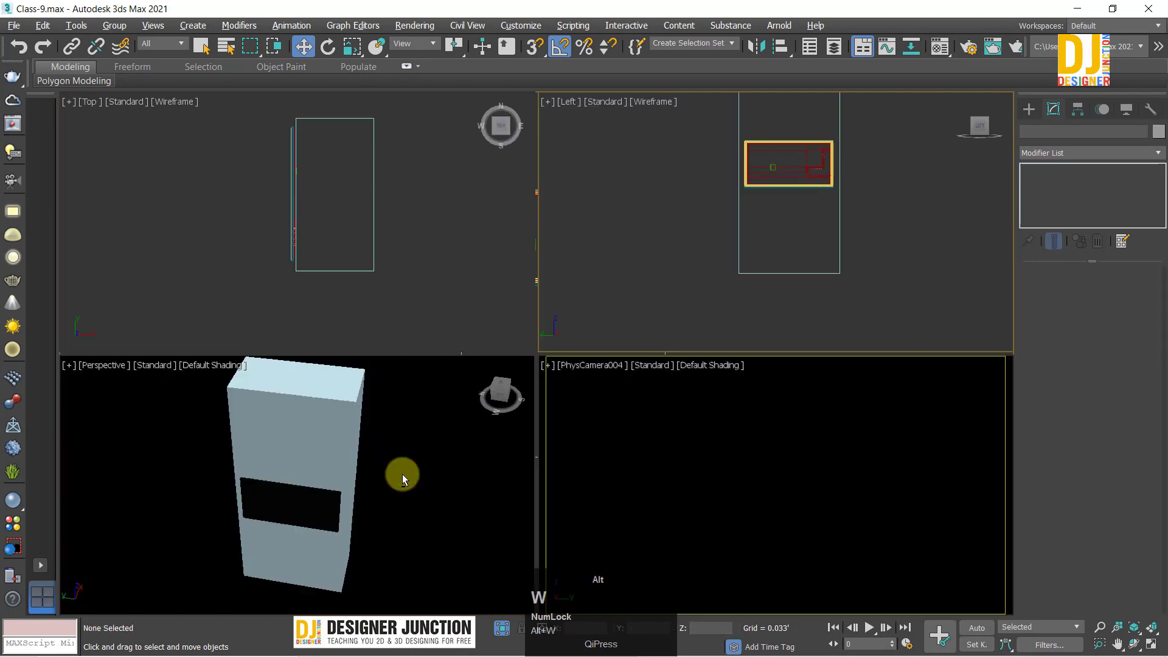
Step: Duplicate the tall cabinet box as one independent copy placed in front of the TV side
{"action": "key", "text": "alt+w"}
{"action": "middle_click_drag", "start_coordinate": [490, 410], "coordinate": [553, 334], "text": "alt"}
{"action": "left_click", "coordinate": [541, 249]}
{"action": "middle_click_drag", "start_coordinate": [541, 249], "coordinate": [511, 298], "text": "alt"}
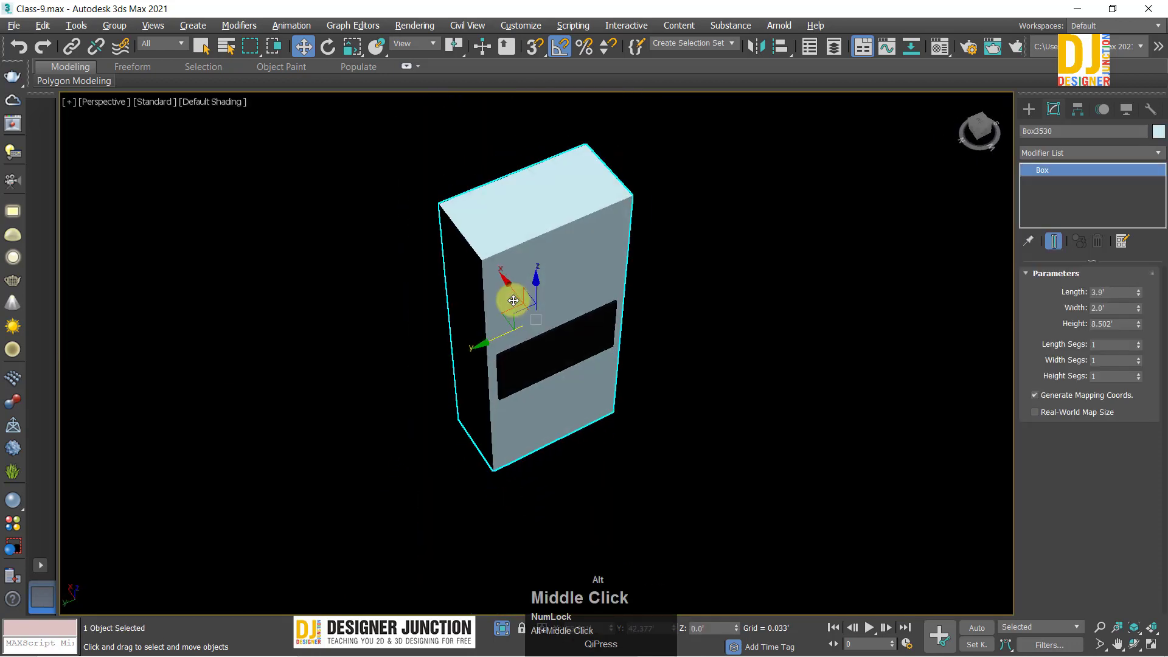
{"action": "left_click_drag", "start_coordinate": [511, 286], "coordinate": [563, 378], "text": "shift"}
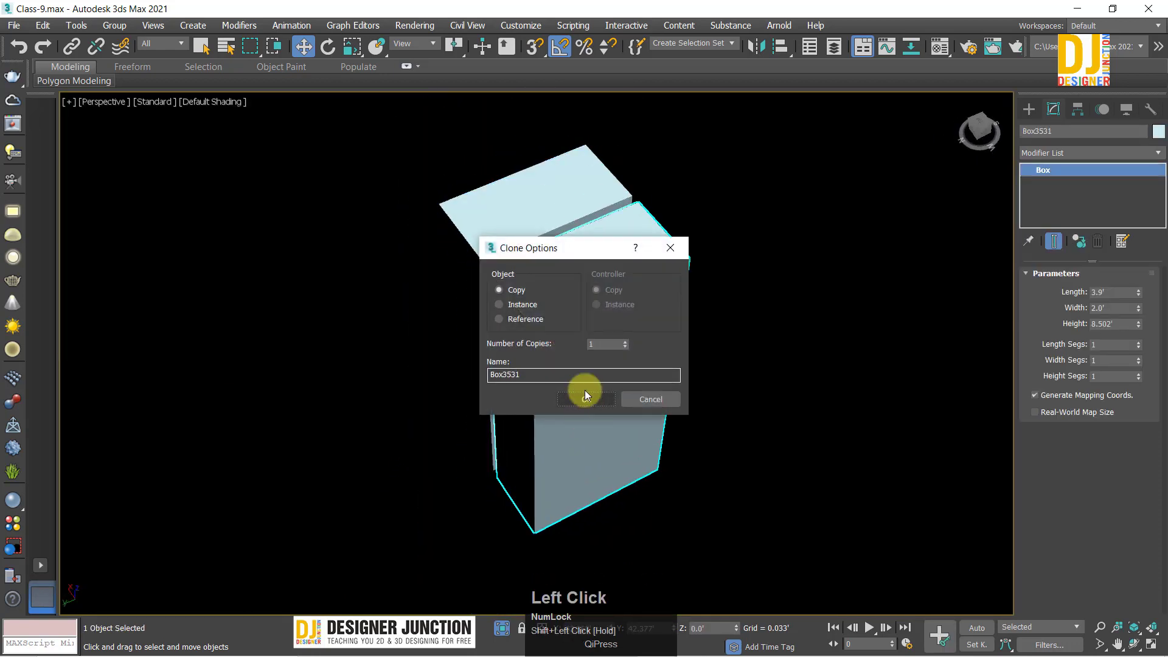
{"action": "left_click", "coordinate": [579, 401]}
{"action": "mouse_move", "coordinate": [579, 402]}
{"action": "middle_mouse_down", "text": "alt"}
{"action": "mouse_move", "coordinate": [584, 391]}
{"action": "mouse_move", "coordinate": [537, 331]}
{"action": "middle_mouse_up", "text": "alt"}
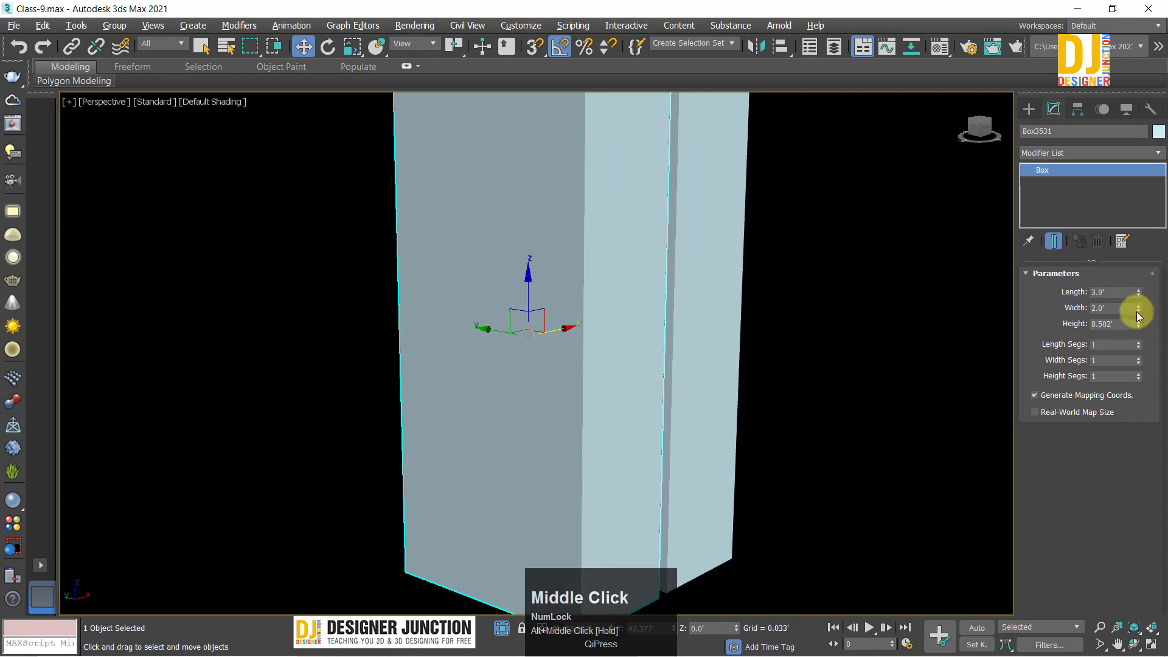
Step: Thin the copied box to a 0.04' wide panel and move it up close in front of the TV
{"action": "key", "text": "alt+w"}
{"action": "key", "text": "alt+w"}
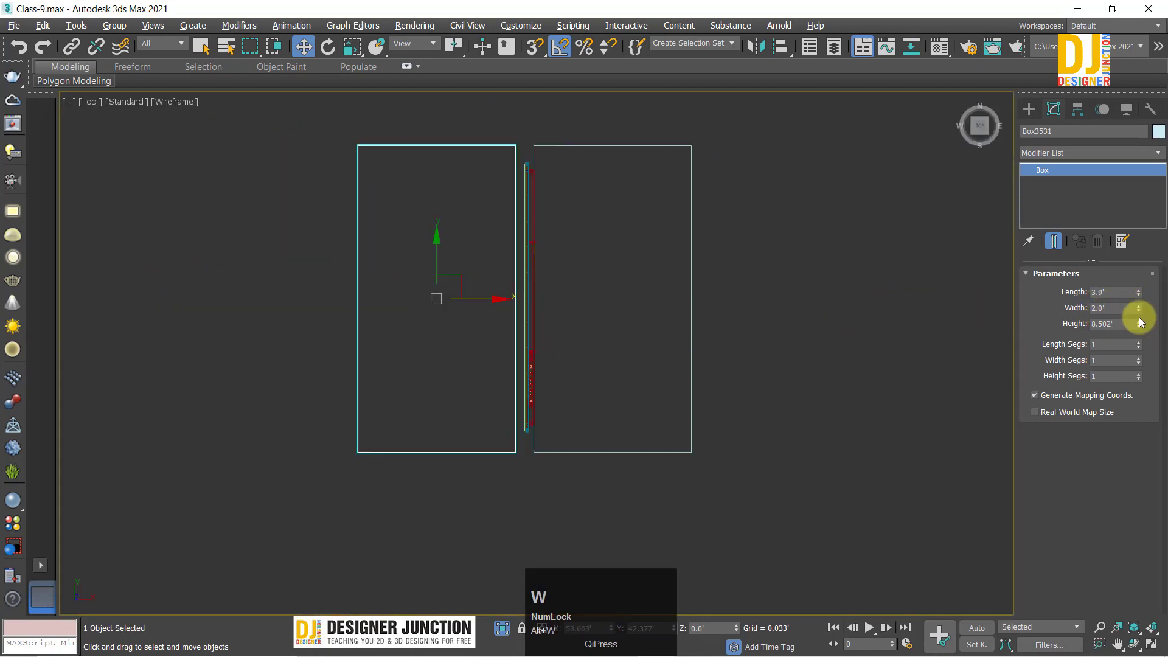
{"action": "left_click_drag", "start_coordinate": [1139, 294], "coordinate": [1126, 367]}
{"action": "key", "text": "ctrl+z"}
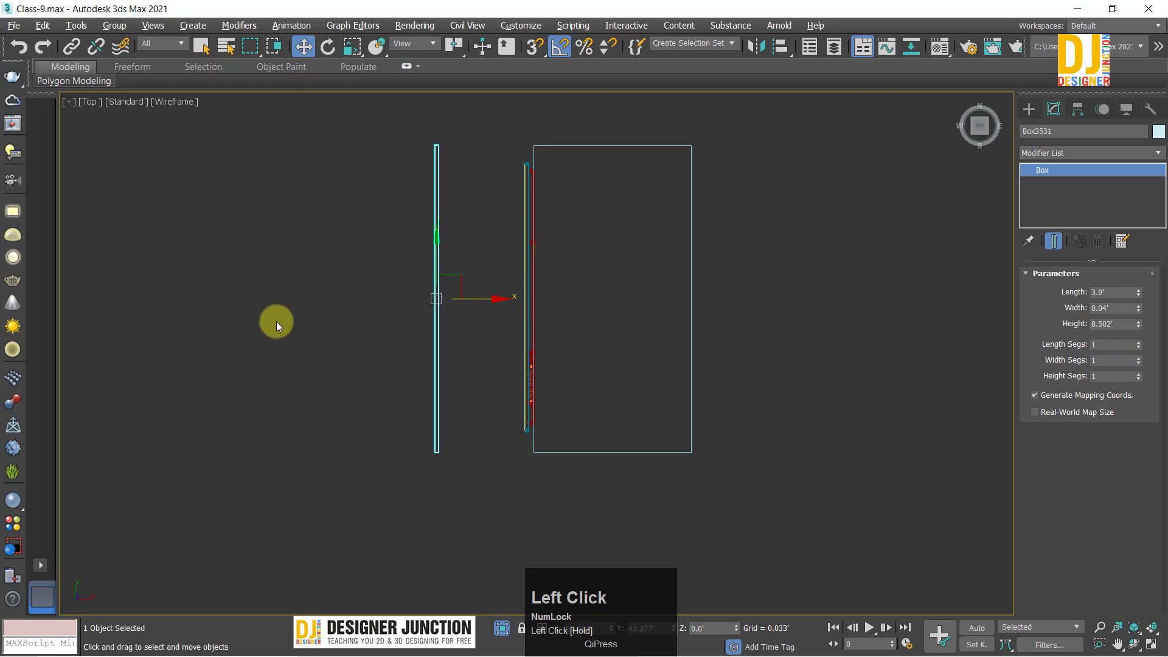
{"action": "left_click_drag", "start_coordinate": [482, 298], "coordinate": [569, 309]}
{"action": "key", "text": "alt+w"}
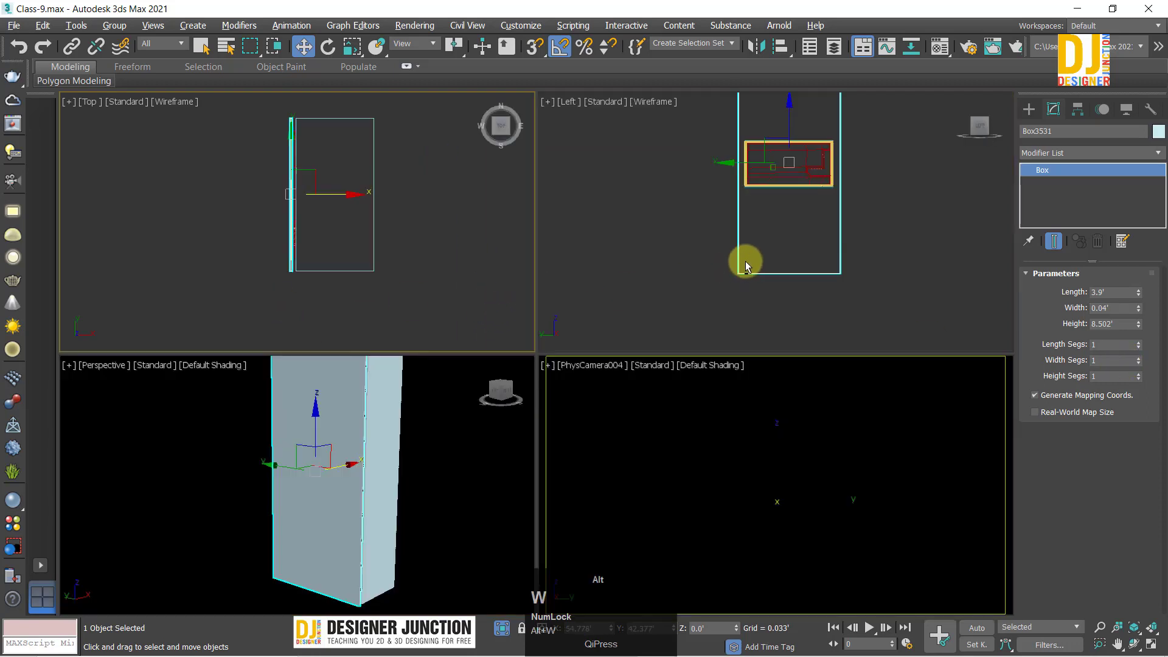
Step: Resize the thin panel to 1.56' long and 3.207' high, placed in the lower corner of the box's front beneath the TV
{"action": "key", "text": "alt+w"}
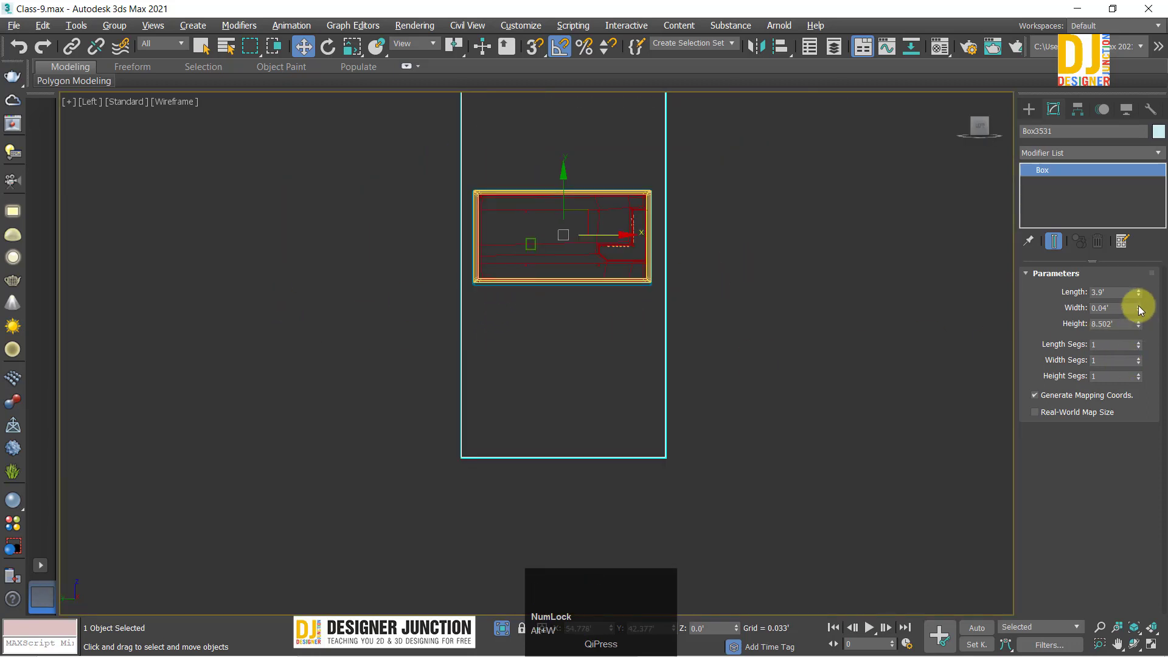
{"action": "left_click_drag", "start_coordinate": [1139, 292], "coordinate": [1143, 373]}
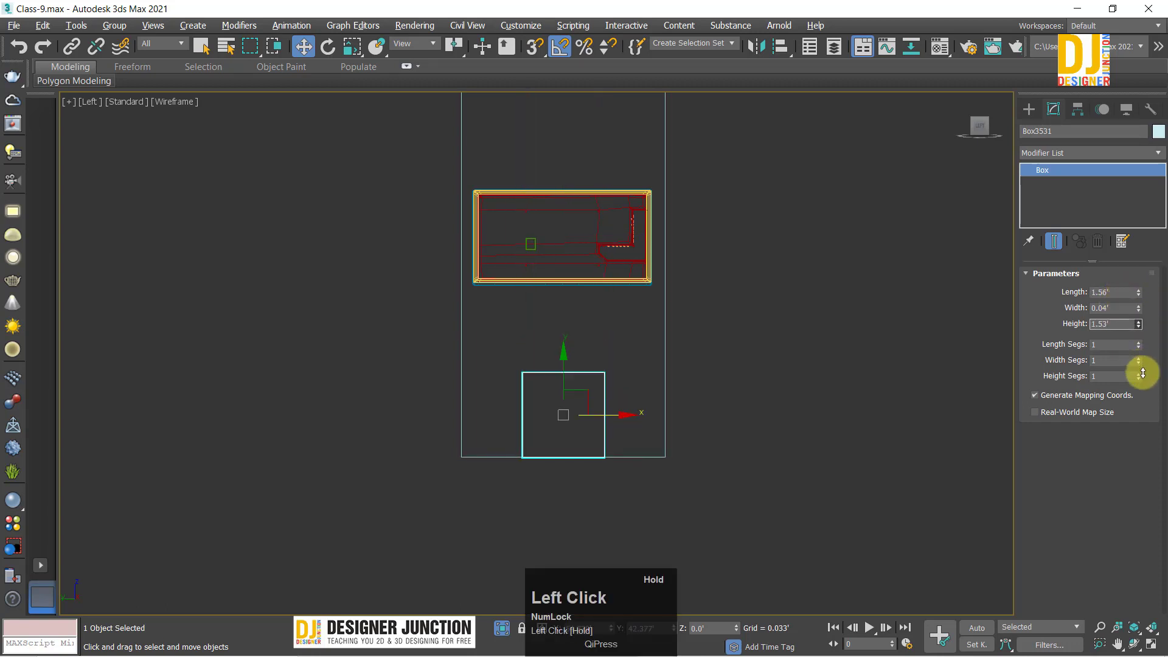
{"action": "scroll", "coordinate": [443, 379], "scroll_direction": "up", "scroll_amount": 2}
{"action": "scroll", "coordinate": [533, 400], "scroll_direction": "up", "scroll_amount": 3}
{"action": "middle_click_drag", "start_coordinate": [692, 424], "coordinate": [575, 331]}
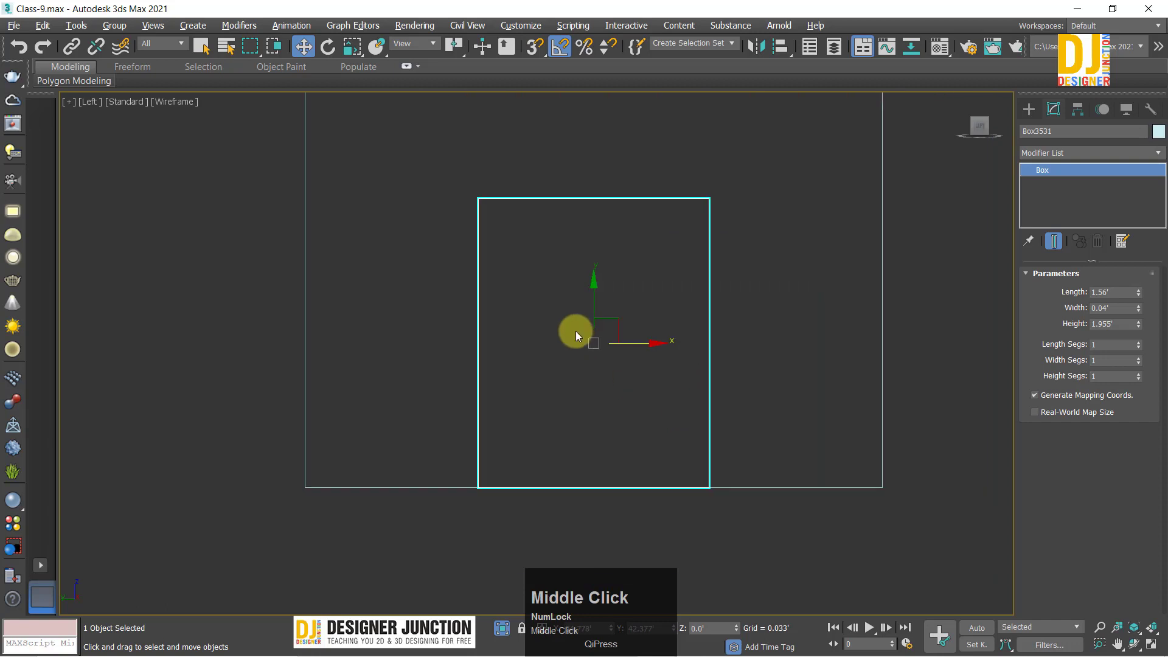
{"action": "scroll", "coordinate": [562, 355], "scroll_direction": "down", "scroll_amount": 2}
{"action": "middle_click_drag", "start_coordinate": [685, 367], "coordinate": [767, 437]}
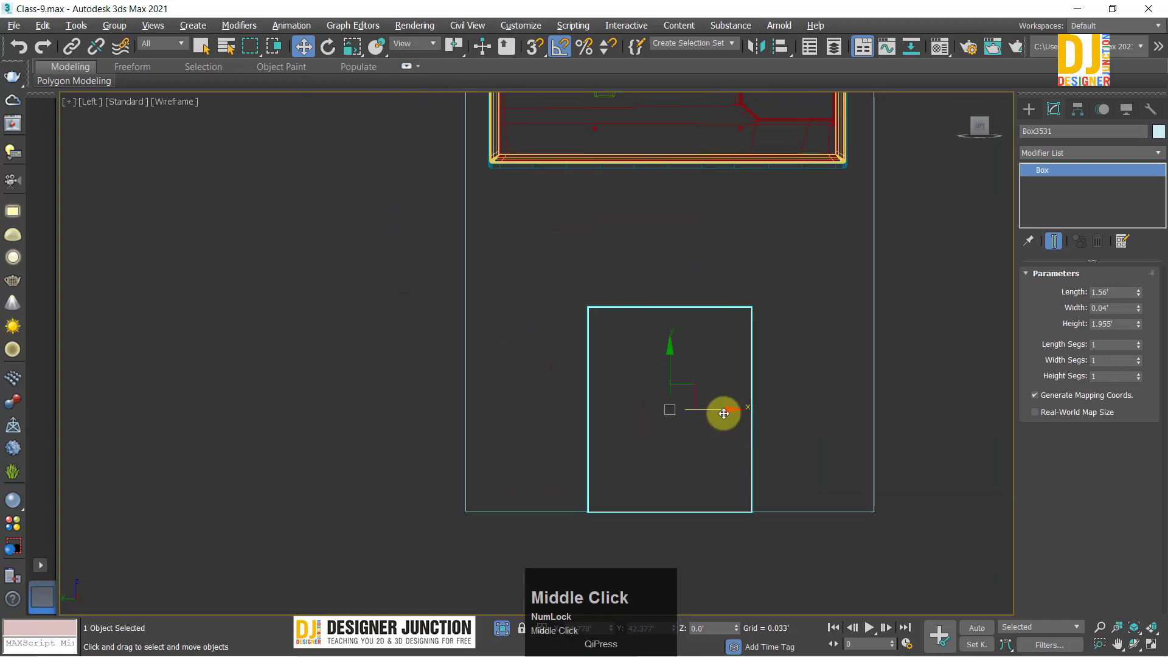
{"action": "left_click_drag", "start_coordinate": [723, 413], "coordinate": [599, 427]}
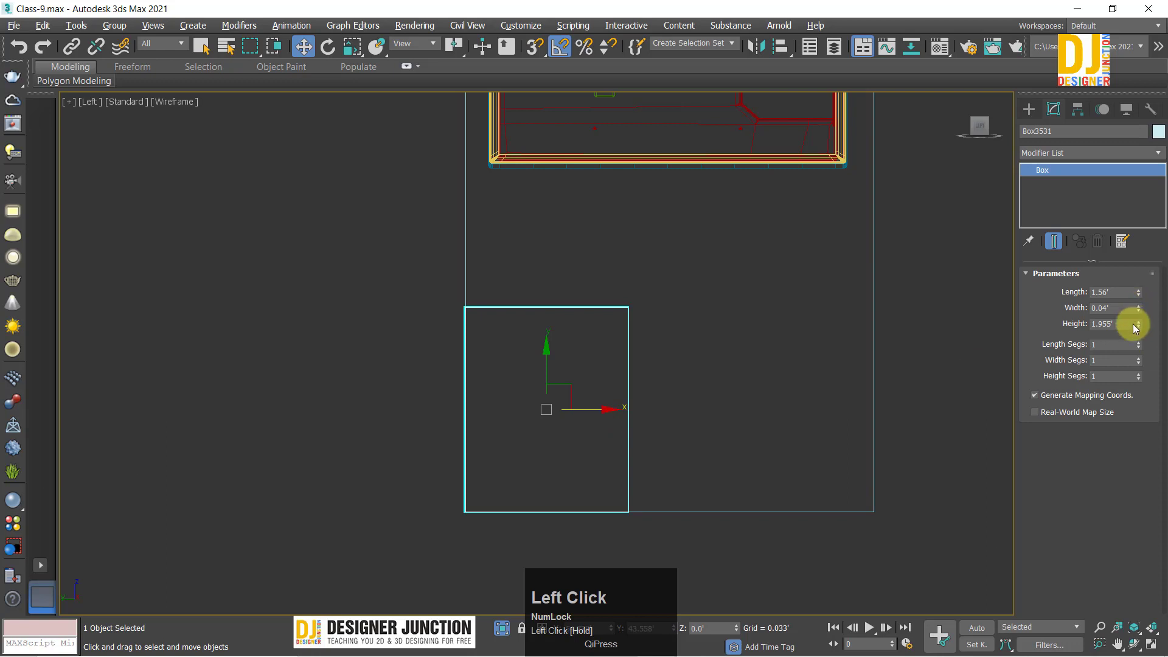
{"action": "left_click_drag", "start_coordinate": [1138, 293], "coordinate": [1152, 264]}
{"action": "key", "text": "ctrl+z"}
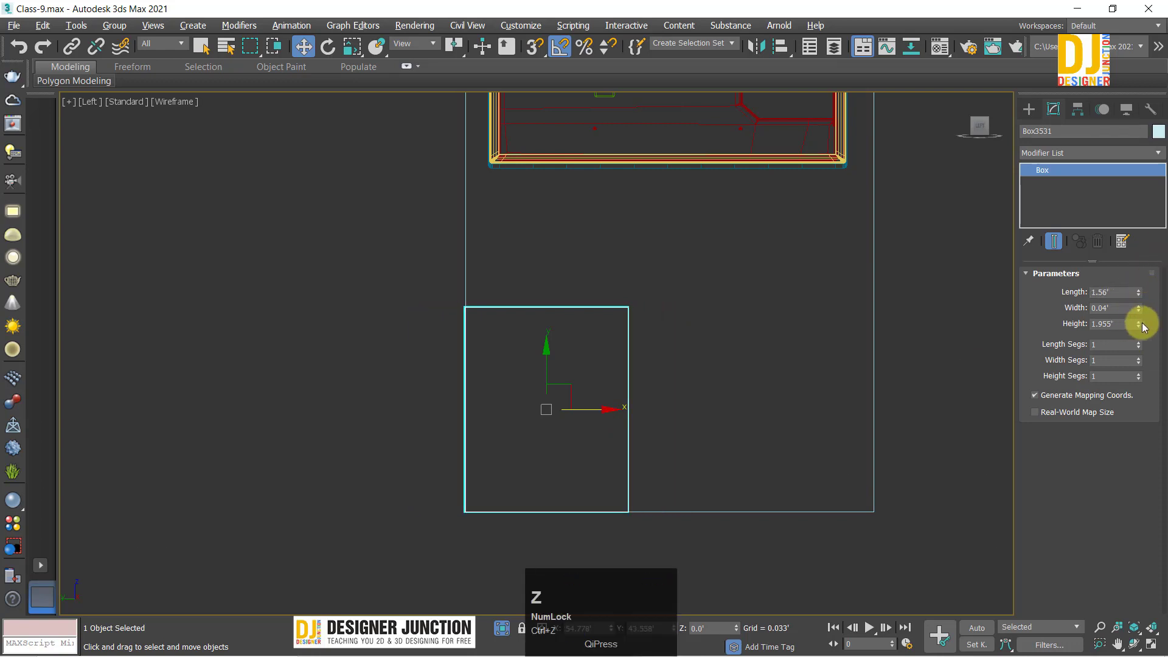
{"action": "left_click_drag", "start_coordinate": [1139, 324], "coordinate": [1144, 285]}
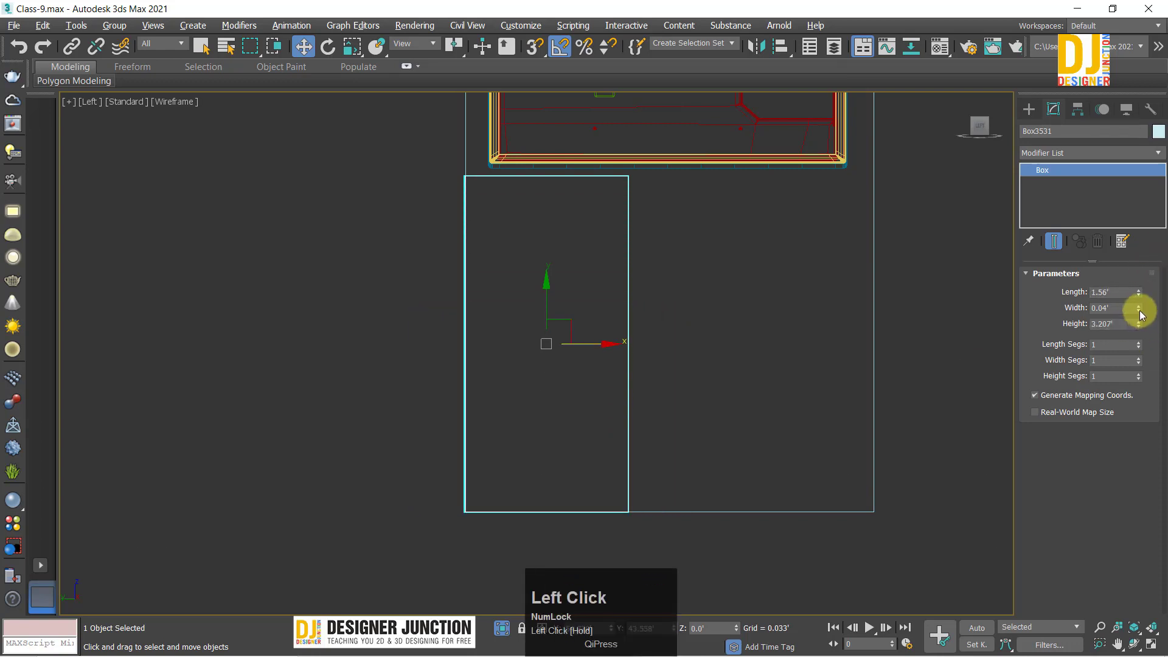
{"action": "middle_click_drag", "start_coordinate": [529, 360], "coordinate": [546, 356]}
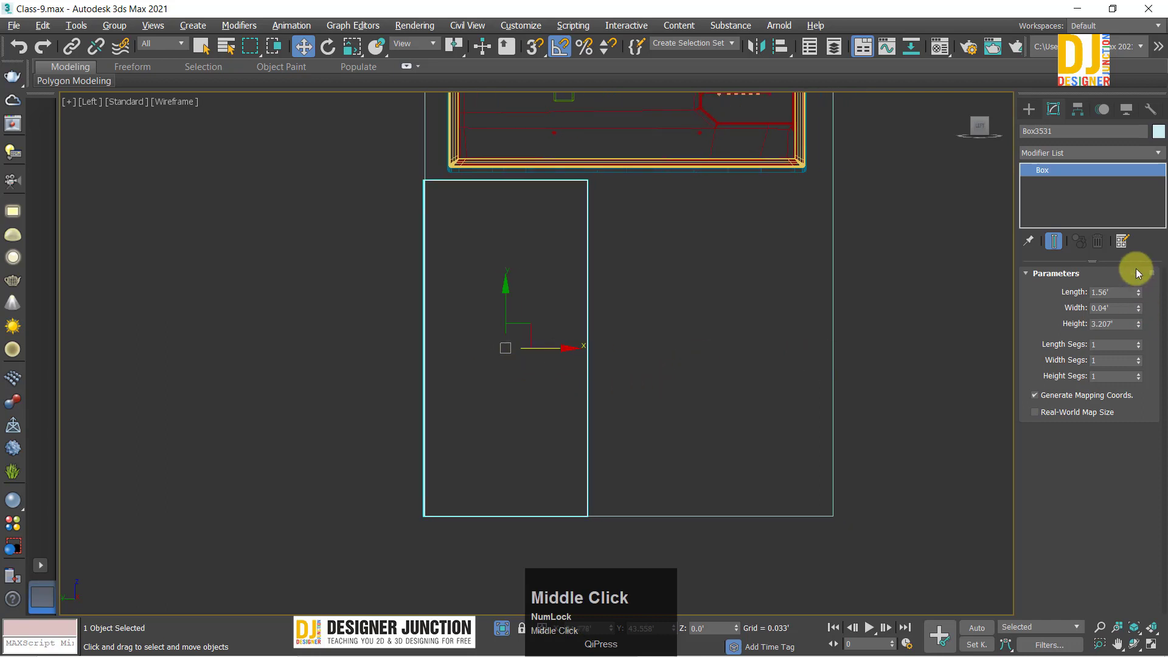
Step: Try a panel length of 1.6' aligned with the box's side edge, and then a length of 2'
{"action": "left_click", "coordinate": [1126, 296]}
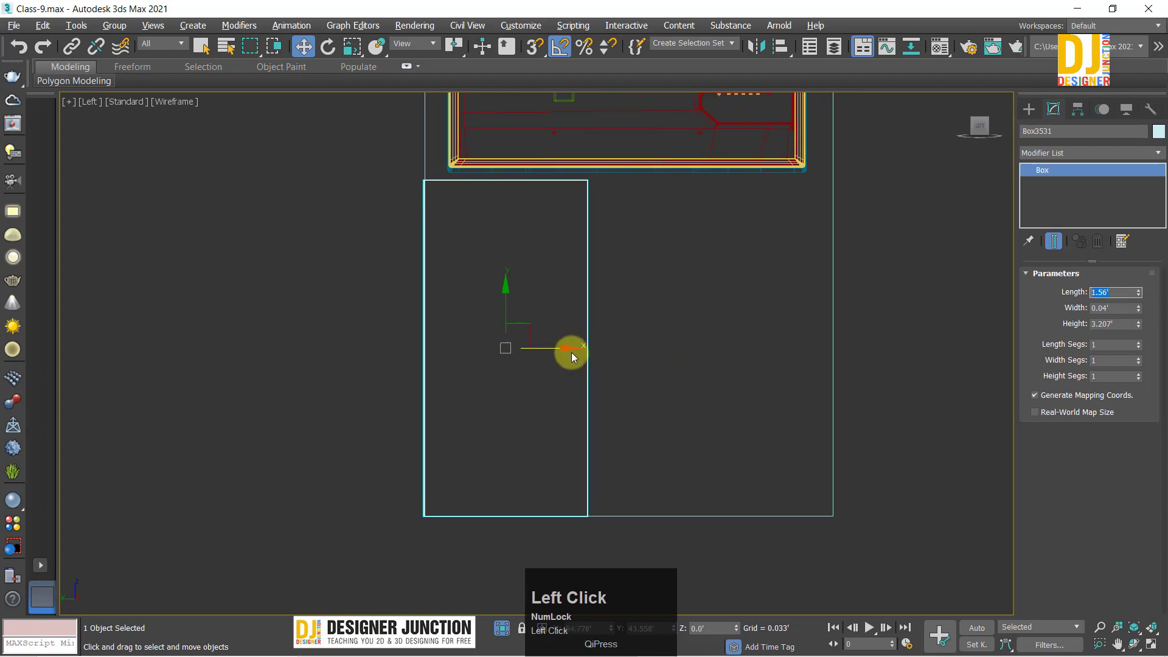
{"action": "type", "text": "1.6"}
{"action": "key", "text": "Return"}
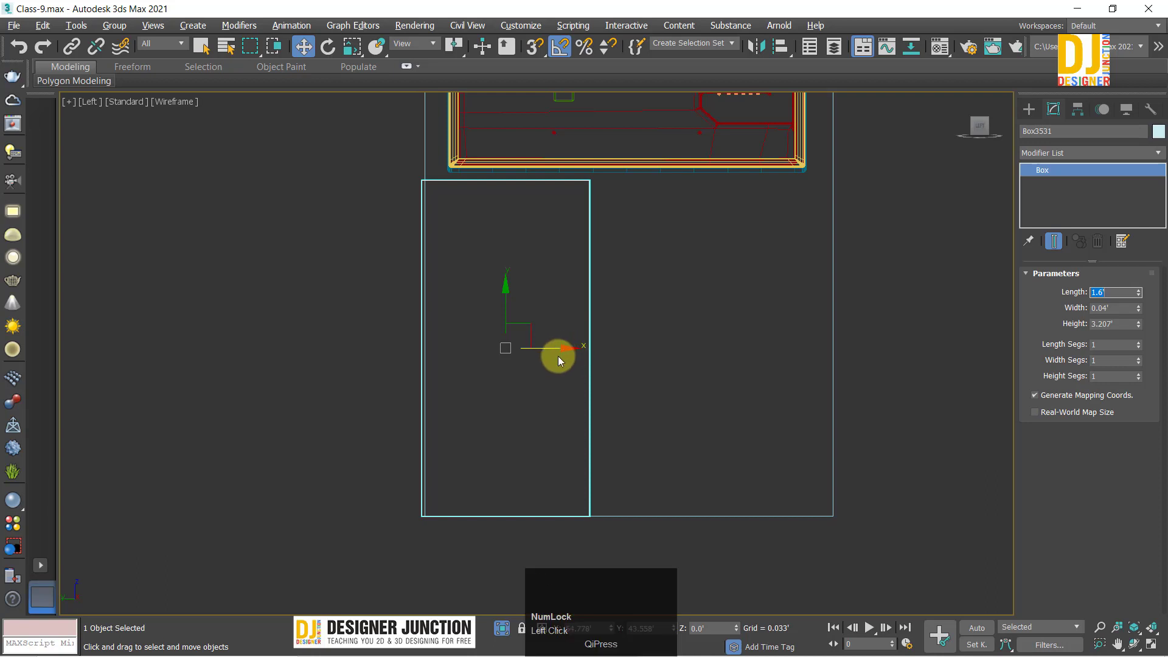
{"action": "mouse_move", "coordinate": [555, 348]}
{"action": "left_mouse_down"}
{"action": "mouse_move", "coordinate": [822, 351]}
{"action": "mouse_move", "coordinate": [763, 349]}
{"action": "left_mouse_up"}
{"action": "left_click", "coordinate": [667, 251]}
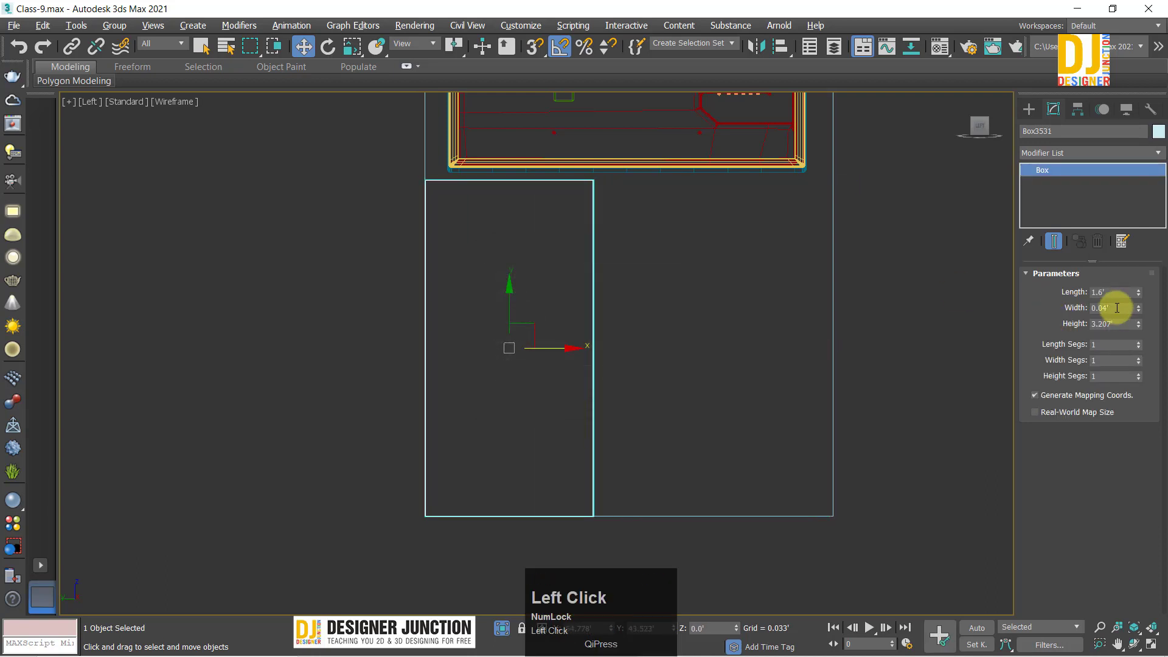
{"action": "left_click", "coordinate": [1130, 290]}
{"action": "type", "text": "2"}
{"action": "key", "text": "Return"}
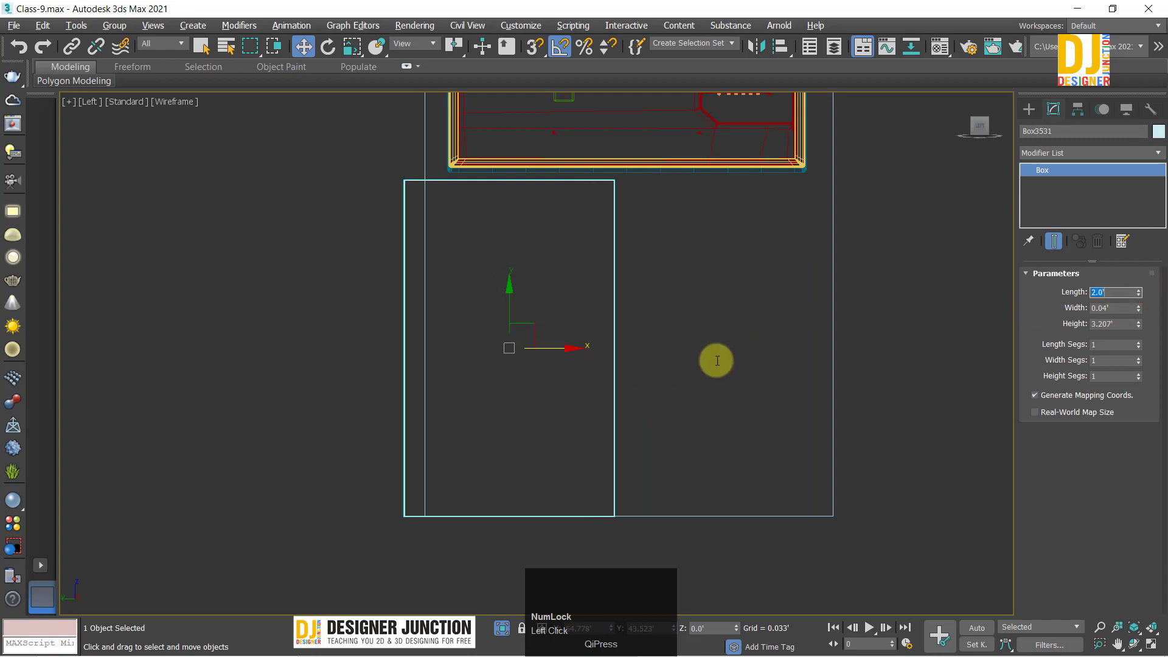
Step: Set the panel's length to 1.9' and align its outer edge with the side of the box
{"action": "type", "text": "1"}
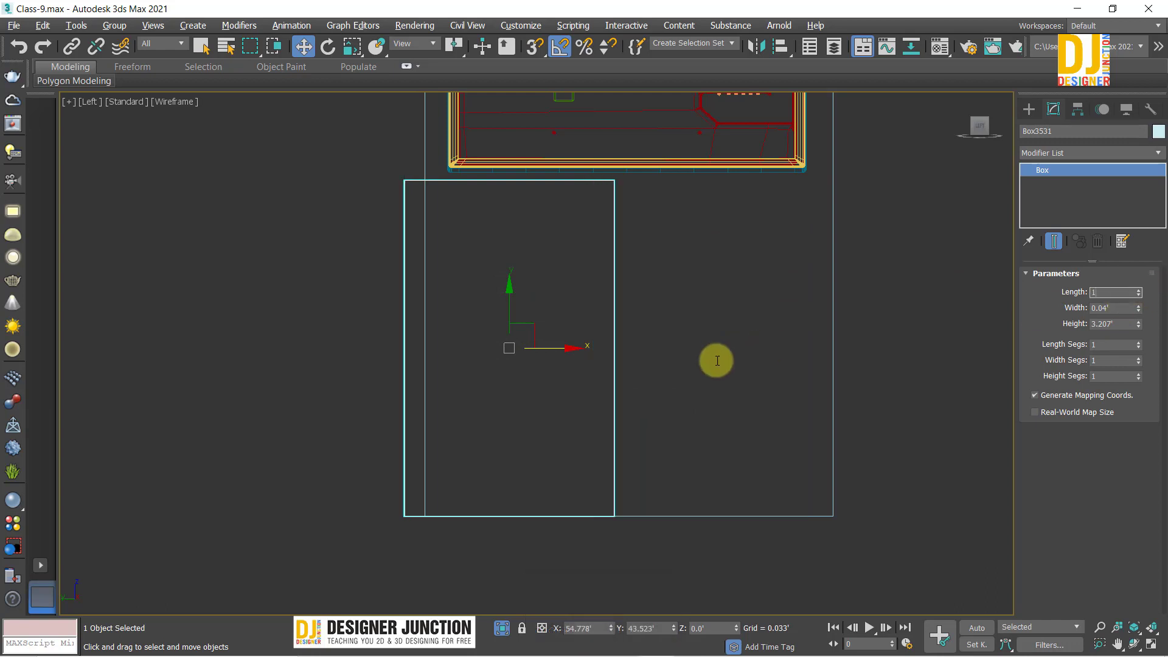
{"action": "type", "text": ".9"}
{"action": "key", "text": "Return"}
{"action": "left_click", "coordinate": [570, 351]}
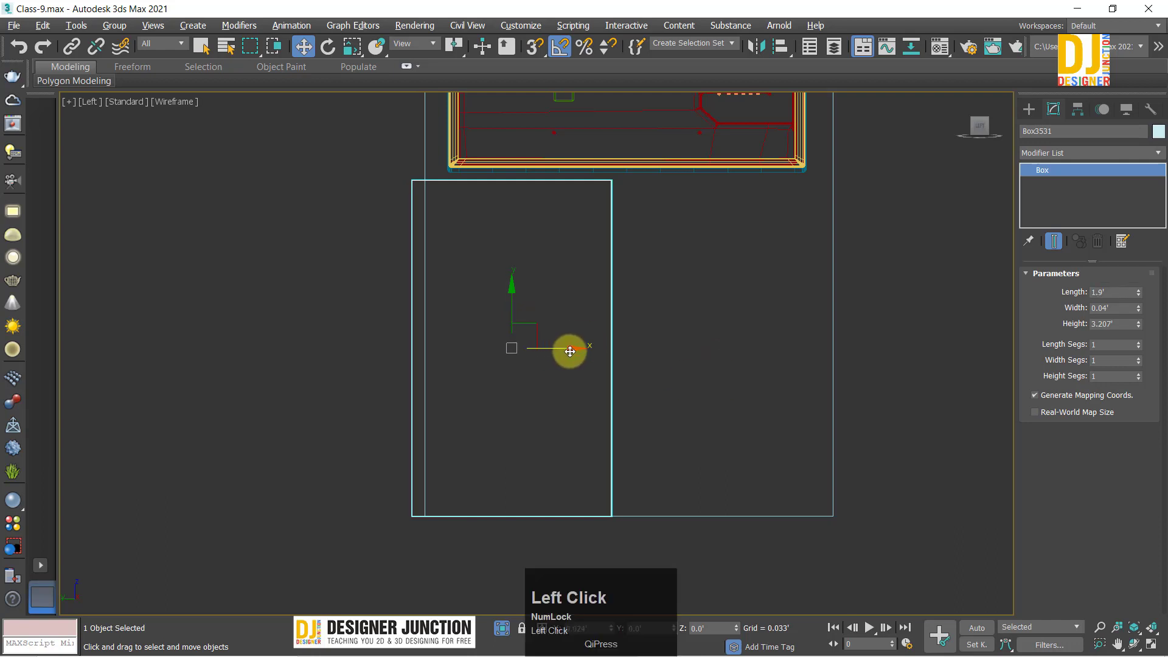
Step: Copy the door panel to the other half of the box and shift the copy to leave a narrow gap between the two
{"action": "mouse_move", "coordinate": [569, 349]}
{"action": "left_mouse_down", "text": "shift"}
{"action": "mouse_move", "coordinate": [867, 369]}
{"action": "mouse_move", "coordinate": [754, 373]}
{"action": "mouse_move", "coordinate": [774, 380]}
{"action": "left_mouse_up", "text": "shift"}
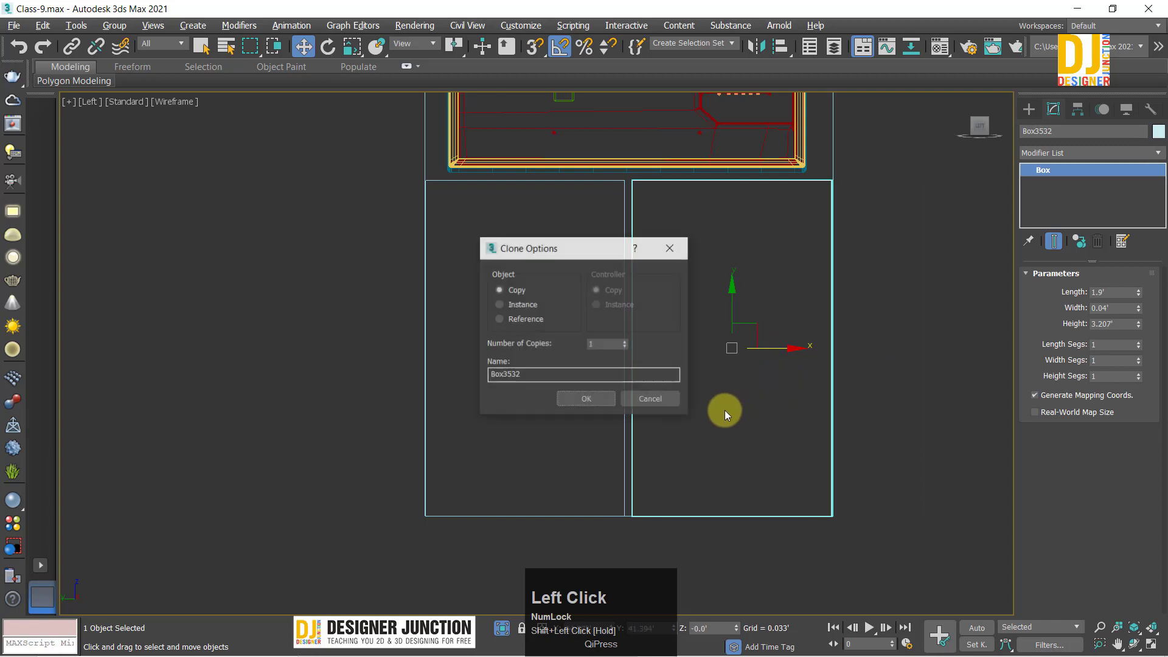
{"action": "left_click", "coordinate": [567, 403]}
{"action": "key", "text": "z"}
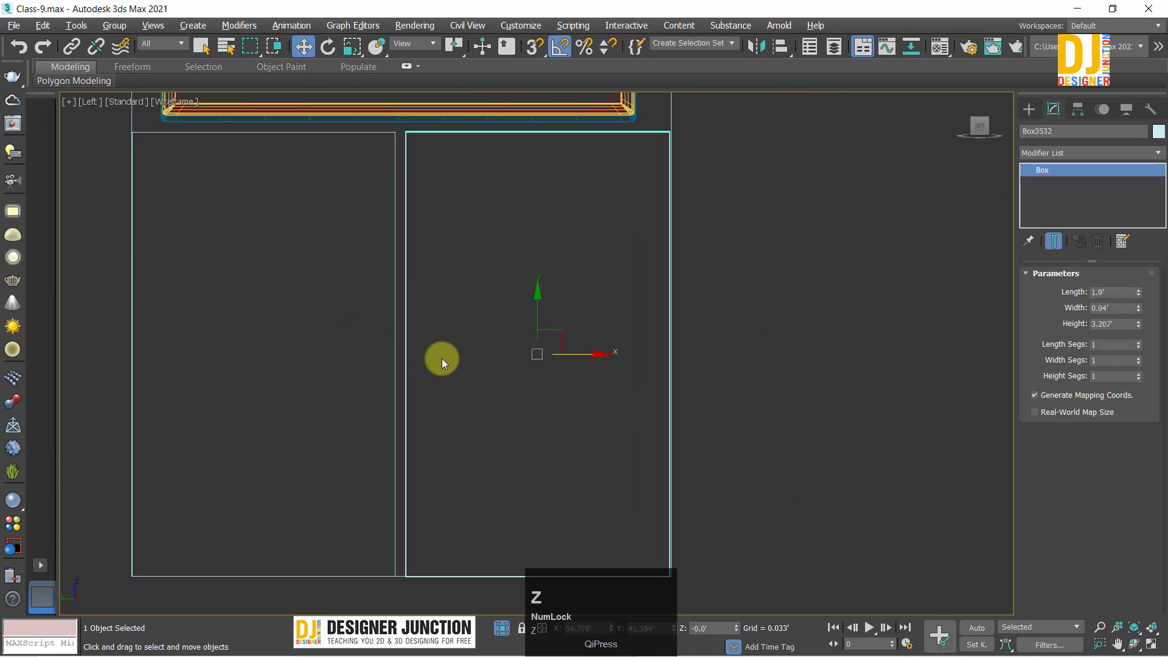
{"action": "left_click_drag", "start_coordinate": [597, 358], "coordinate": [593, 359]}
{"action": "middle_click_drag", "start_coordinate": [377, 308], "coordinate": [456, 235]}
{"action": "scroll", "coordinate": [701, 341], "scroll_direction": "up", "scroll_amount": 4}
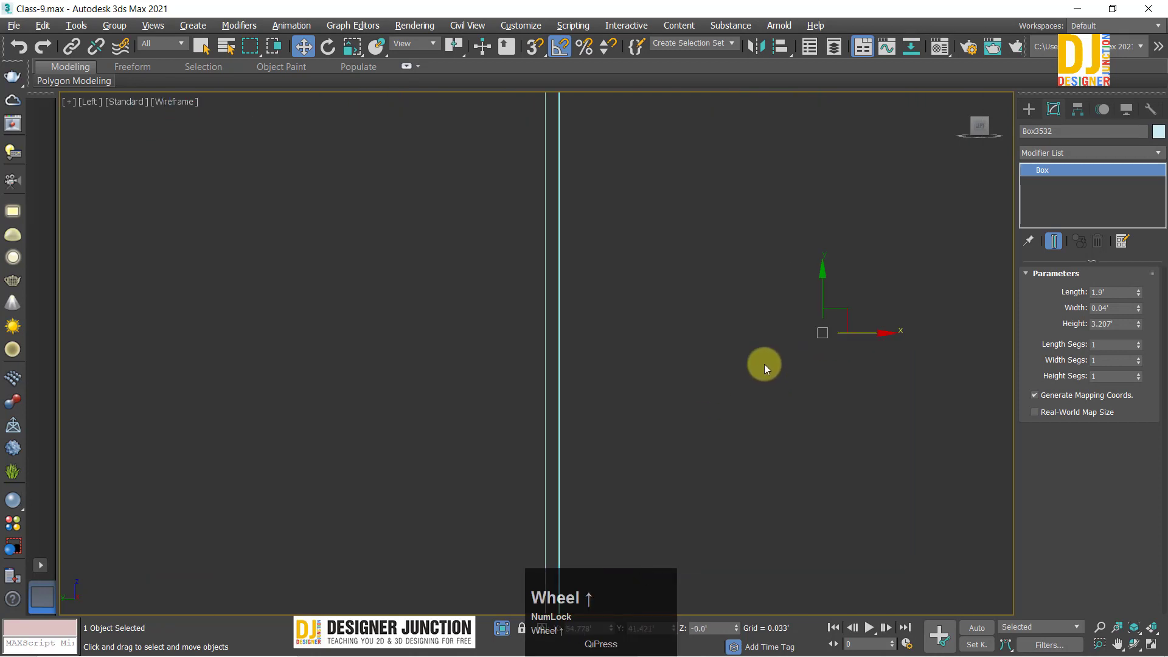
{"action": "left_click_drag", "start_coordinate": [877, 332], "coordinate": [874, 336]}
Step: Select both door panels and centre them together across the width of the box
{"action": "left_click_drag", "start_coordinate": [502, 307], "coordinate": [700, 379]}
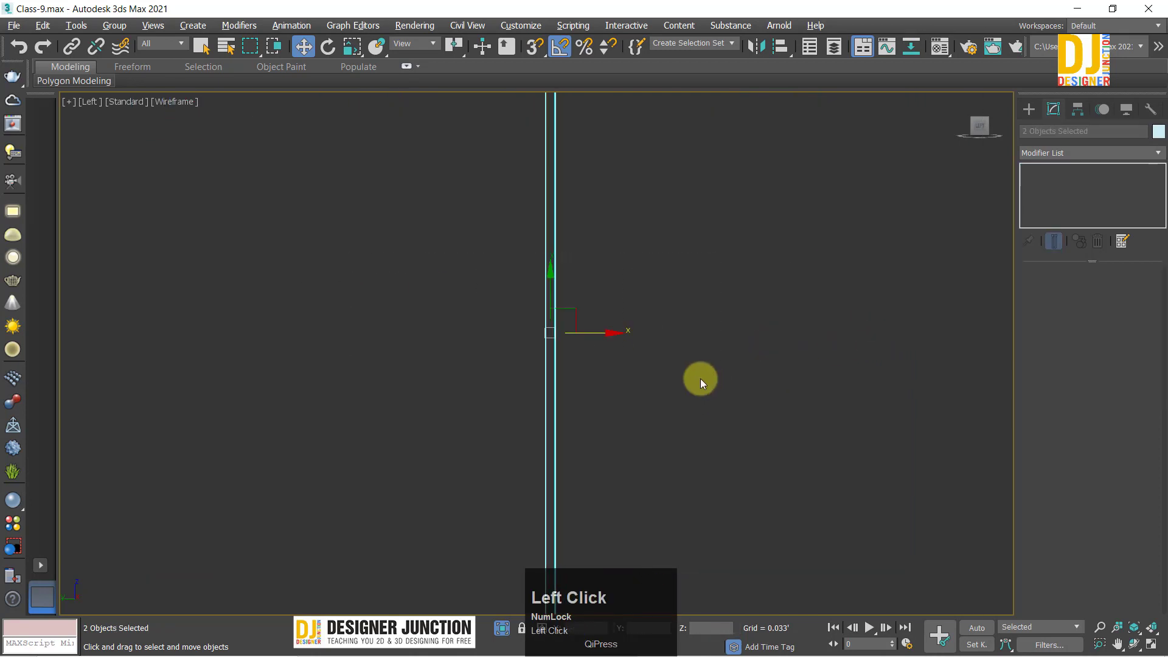
{"action": "key", "text": "z"}
{"action": "left_click_drag", "start_coordinate": [581, 349], "coordinate": [581, 351]}
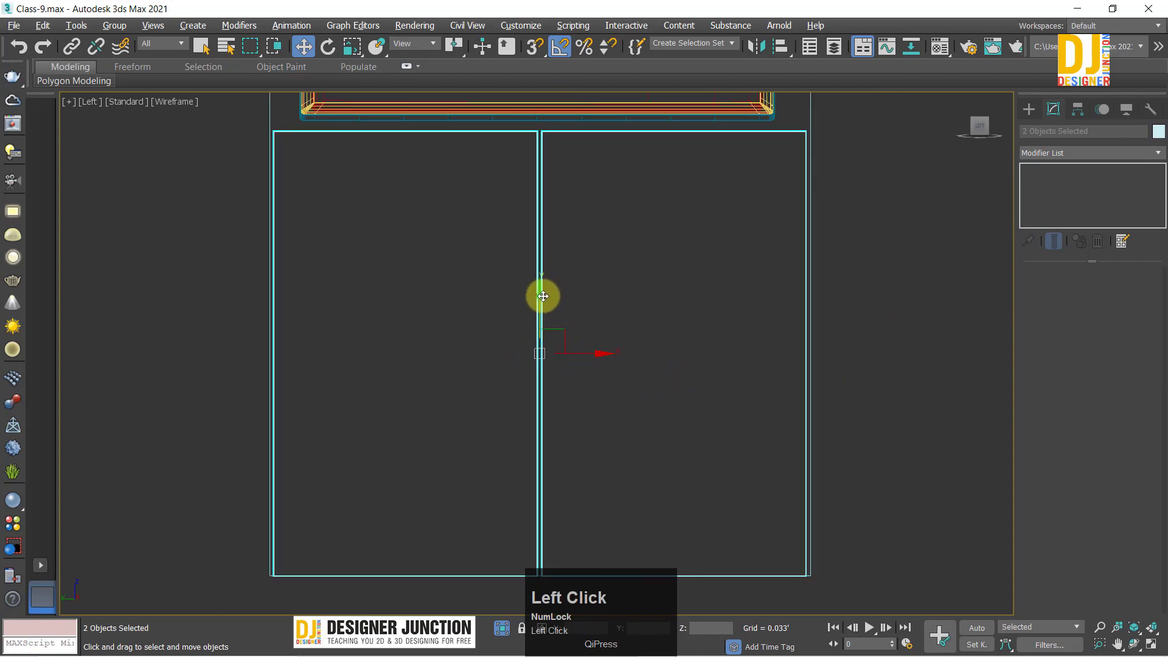
{"action": "left_click_drag", "start_coordinate": [543, 297], "coordinate": [560, 293]}
{"action": "left_click", "coordinate": [838, 354]}
{"action": "key", "text": "alt+w"}
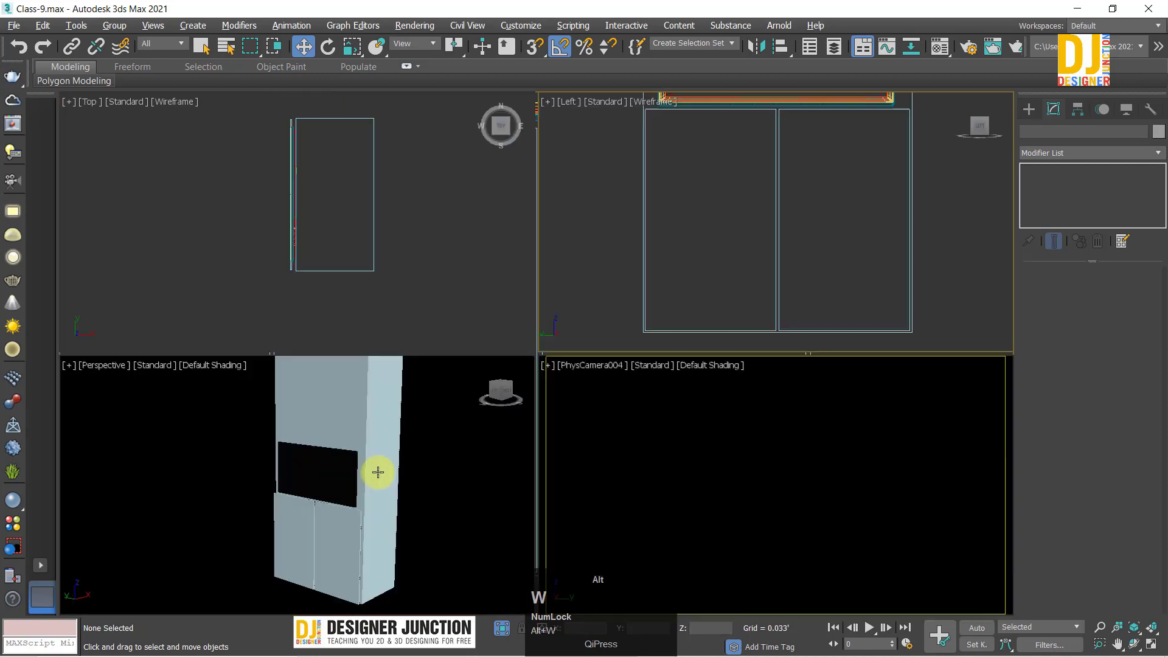
{"action": "key", "text": "alt+w"}
{"action": "middle_click_drag", "start_coordinate": [502, 453], "coordinate": [638, 472], "text": "alt"}
Step: Move both door panels back against the front face of the box in the front view
{"action": "key", "text": "alt+w"}
{"action": "key", "text": "alt+w"}
{"action": "key", "text": "alt+w"}
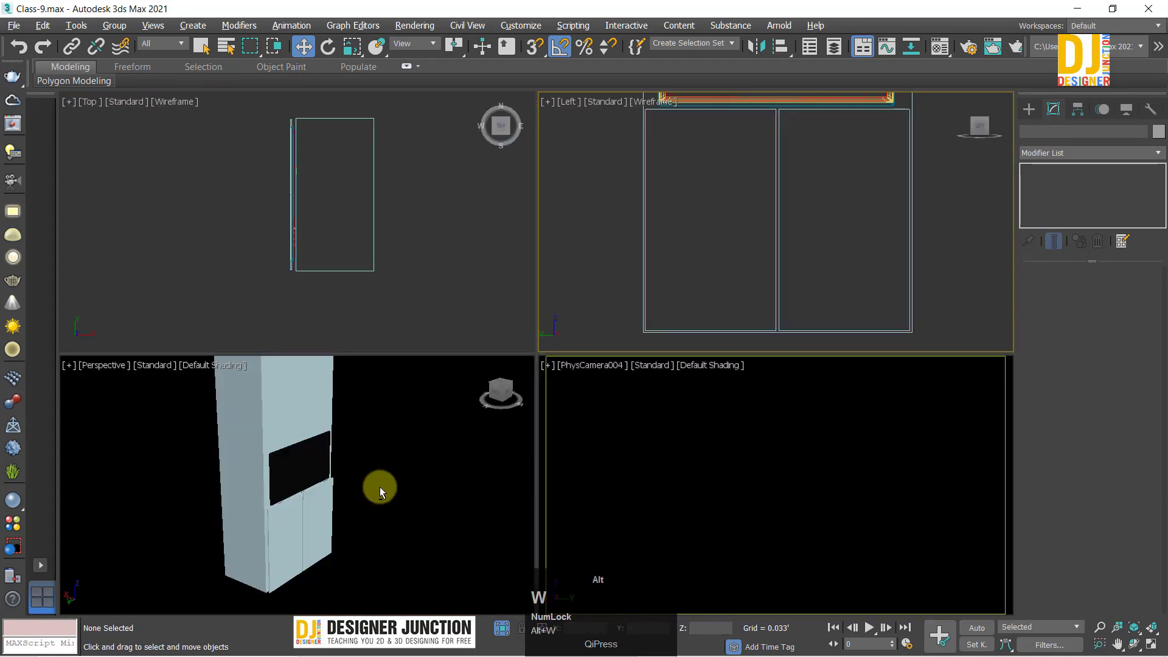
{"action": "key", "text": "f"}
{"action": "key", "text": "z"}
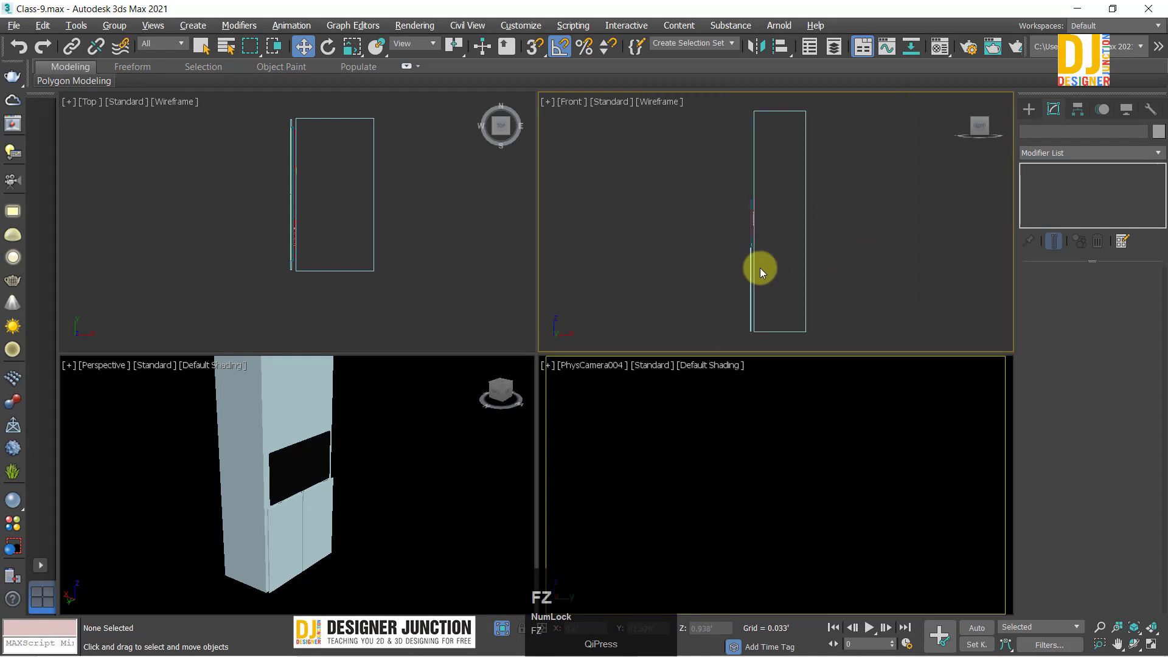
{"action": "key", "text": "alt+w"}
{"action": "scroll", "coordinate": [609, 430], "scroll_direction": "up", "scroll_amount": 5}
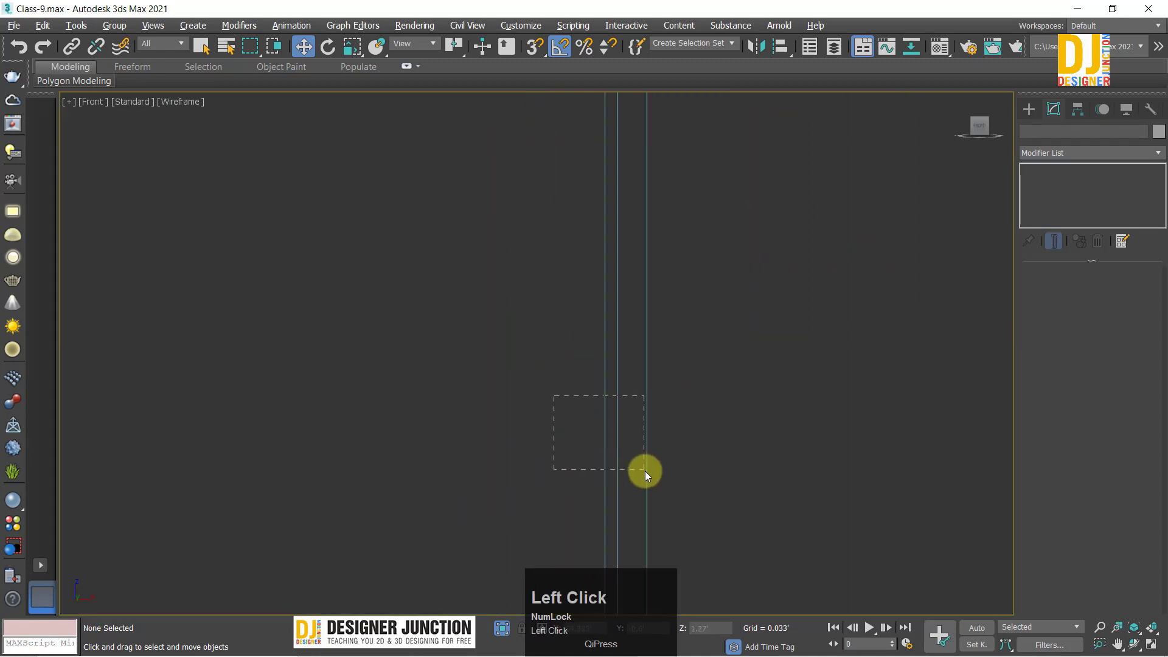
{"action": "left_click_drag", "start_coordinate": [645, 471], "coordinate": [646, 470]}
{"action": "middle_click_drag", "start_coordinate": [652, 362], "coordinate": [605, 256]}
{"action": "left_click_drag", "start_coordinate": [615, 243], "coordinate": [649, 247]}
{"action": "key", "text": "r"}
{"action": "key", "text": "w"}
Step: Examine the door panels' fit against the box and below the TV from several angles
{"action": "key", "text": "alt+w"}
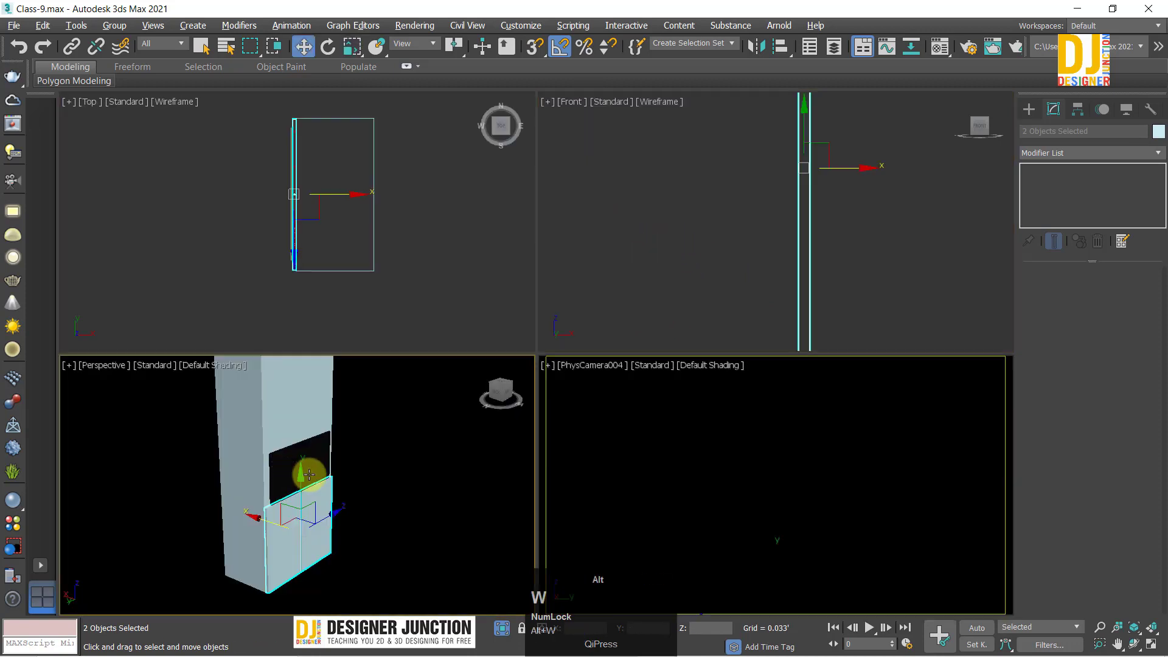
{"action": "key", "text": "alt+w"}
{"action": "left_click", "coordinate": [878, 417]}
{"action": "middle_click_drag", "start_coordinate": [879, 417], "coordinate": [556, 456], "text": "alt"}
{"action": "key", "text": "alt+w"}
{"action": "key", "text": "alt+w"}
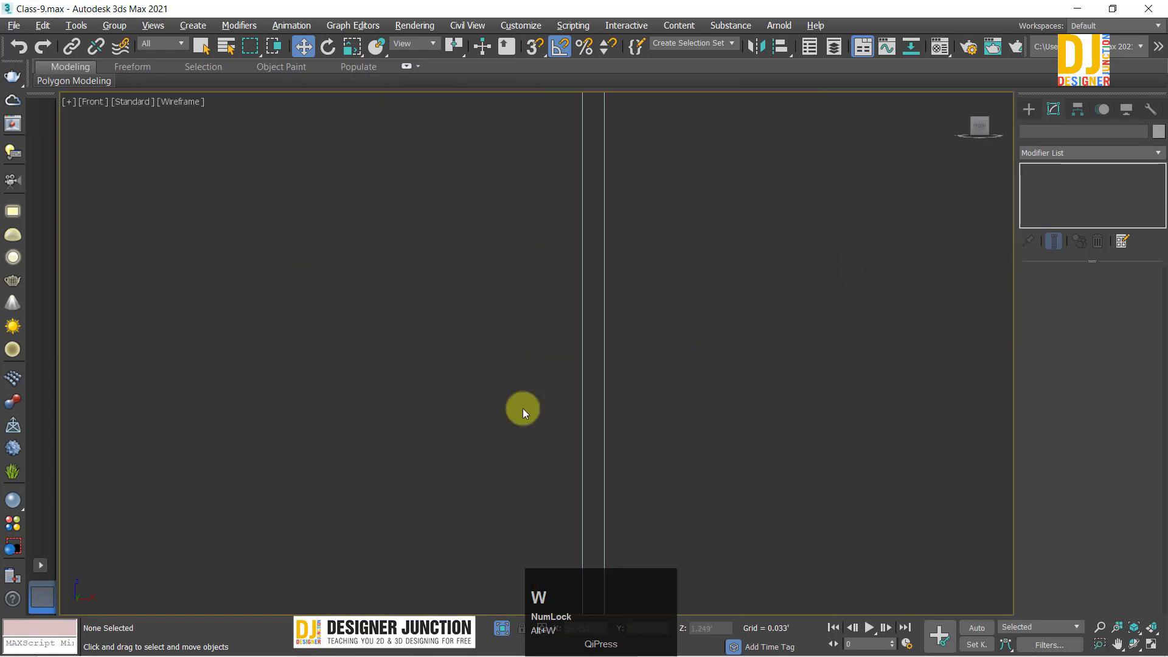
{"action": "key", "text": "alt+w"}
{"action": "key", "text": "alt+w"}
{"action": "key", "text": "alt+w"}
{"action": "left_click", "coordinate": [414, 537]}
{"action": "key", "text": "alt+w"}
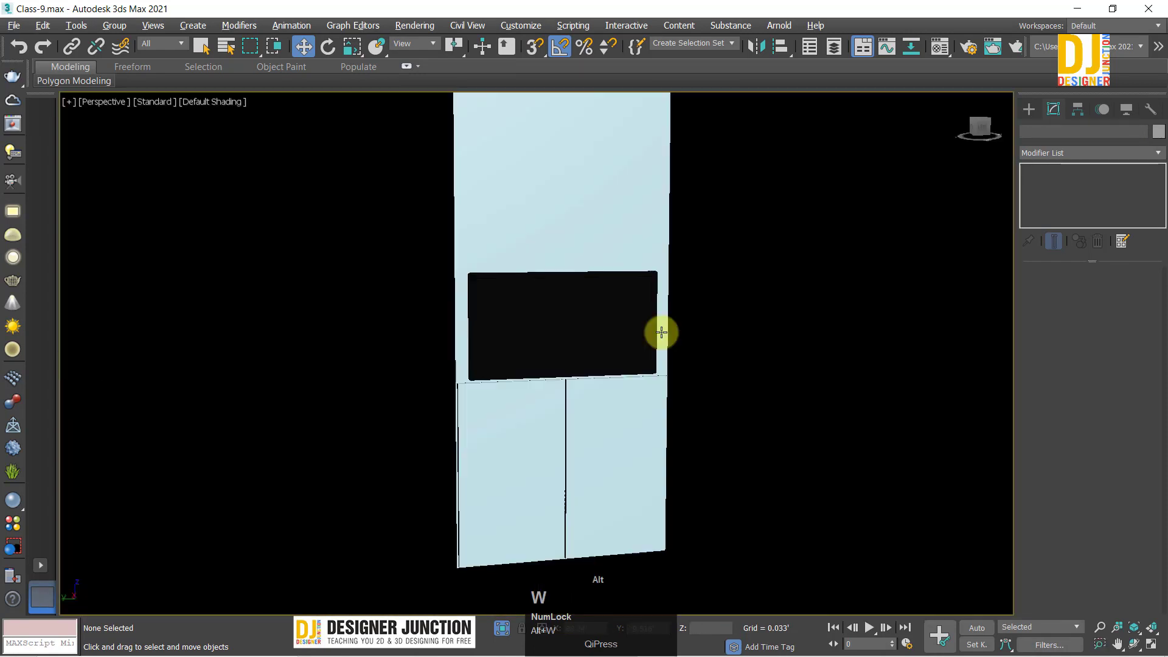
{"action": "key", "text": "alt+w"}
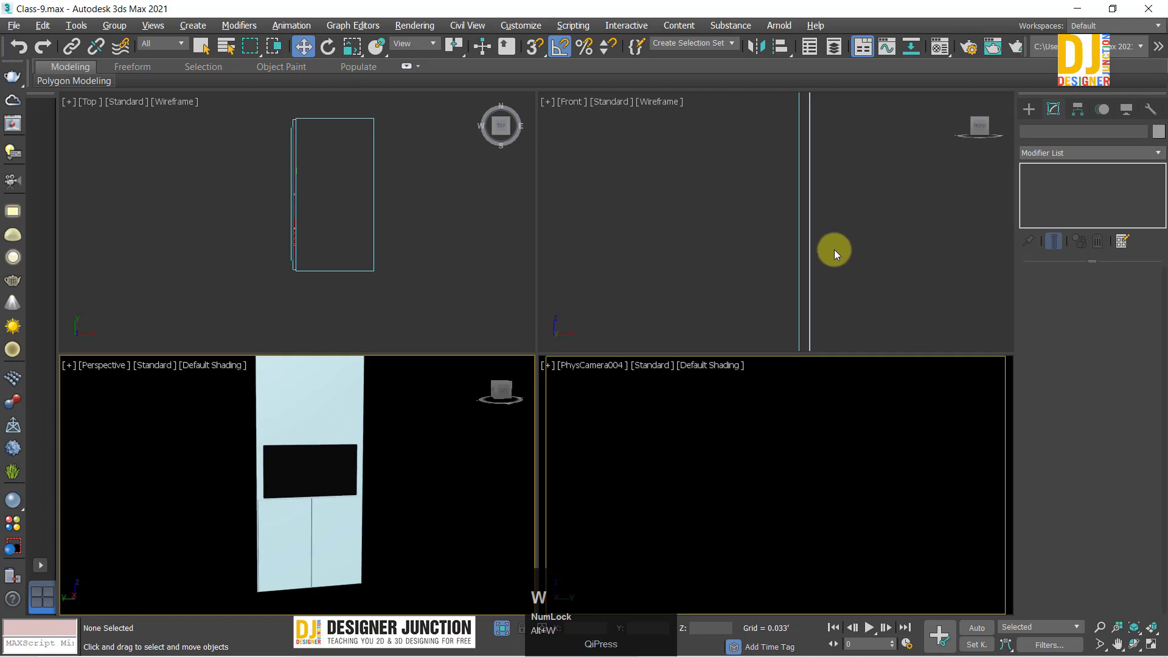
Step: Try to scale both door panels below the TV down in height in the left view, and undo it
{"action": "middle_click", "coordinate": [833, 250]}
{"action": "key", "text": "l"}
{"action": "key", "text": "z"}
{"action": "key", "text": "alt+w"}
{"action": "middle_click_drag", "start_coordinate": [706, 335], "coordinate": [706, 136]}
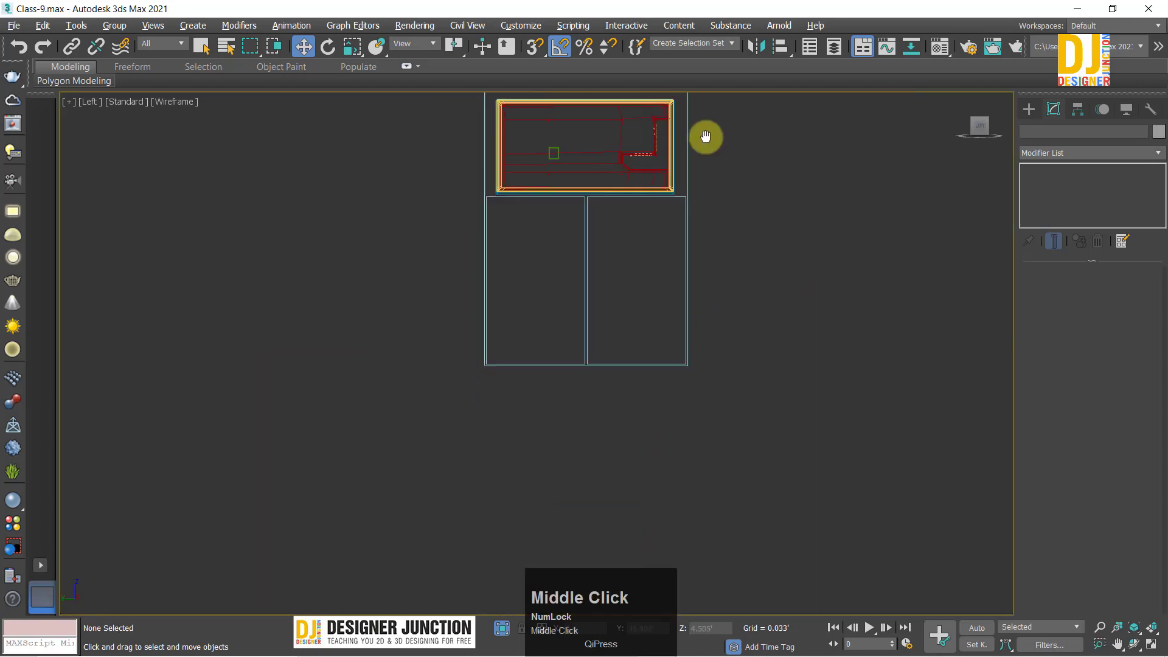
{"action": "scroll", "coordinate": [558, 243], "scroll_direction": "up", "scroll_amount": 4}
{"action": "left_click_drag", "start_coordinate": [558, 242], "coordinate": [613, 333]}
{"action": "scroll", "coordinate": [641, 319], "scroll_direction": "down", "scroll_amount": 3}
{"action": "key", "text": "r"}
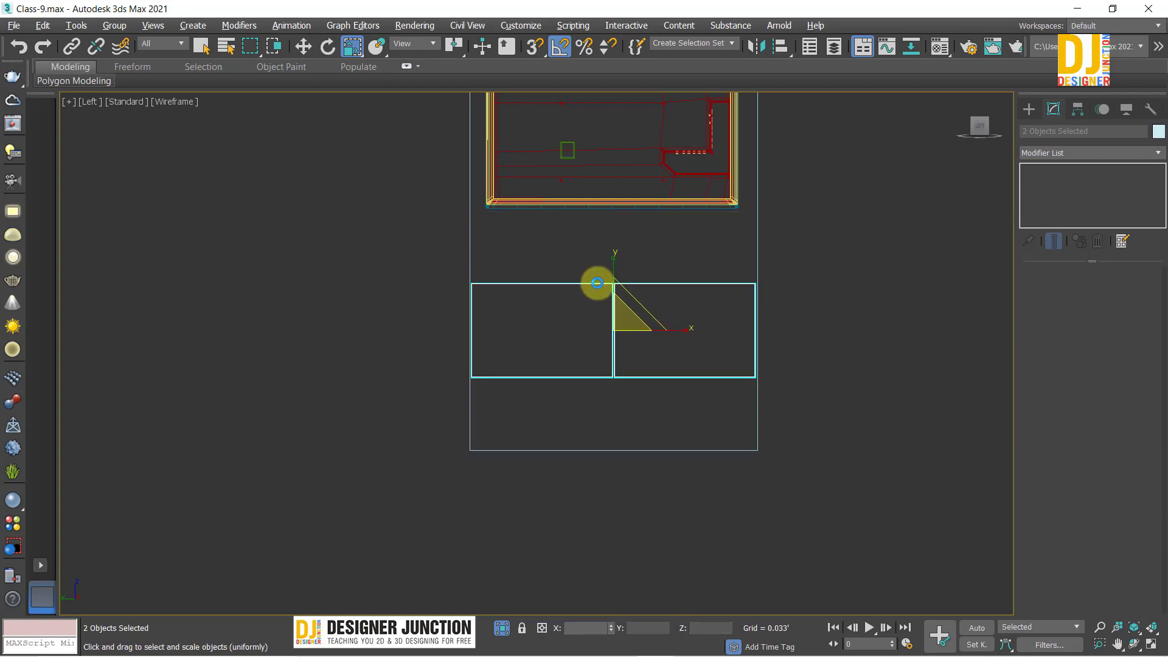
{"action": "scroll", "coordinate": [699, 407], "scroll_direction": "up", "scroll_amount": 2}
{"action": "key", "text": "ctrl+z"}
{"action": "key", "text": "w"}
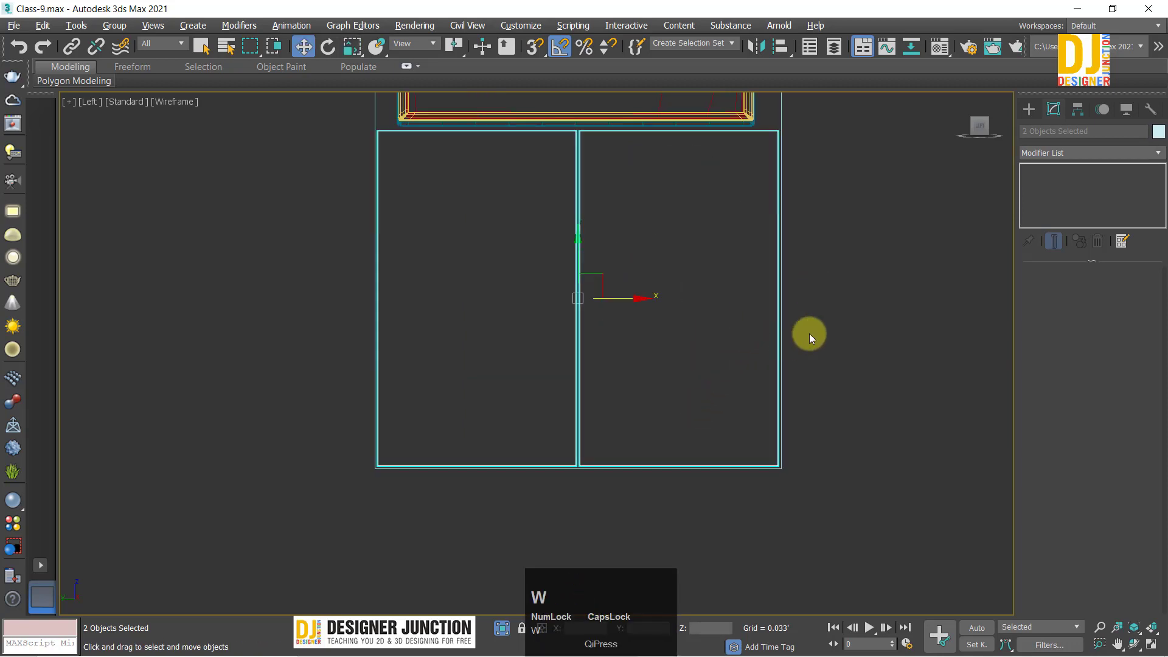
Step: Select both door panels below the TV and copy them vertically to the box area above the TV
{"action": "left_click", "coordinate": [953, 331]}
{"action": "left_click", "coordinate": [383, 132]}
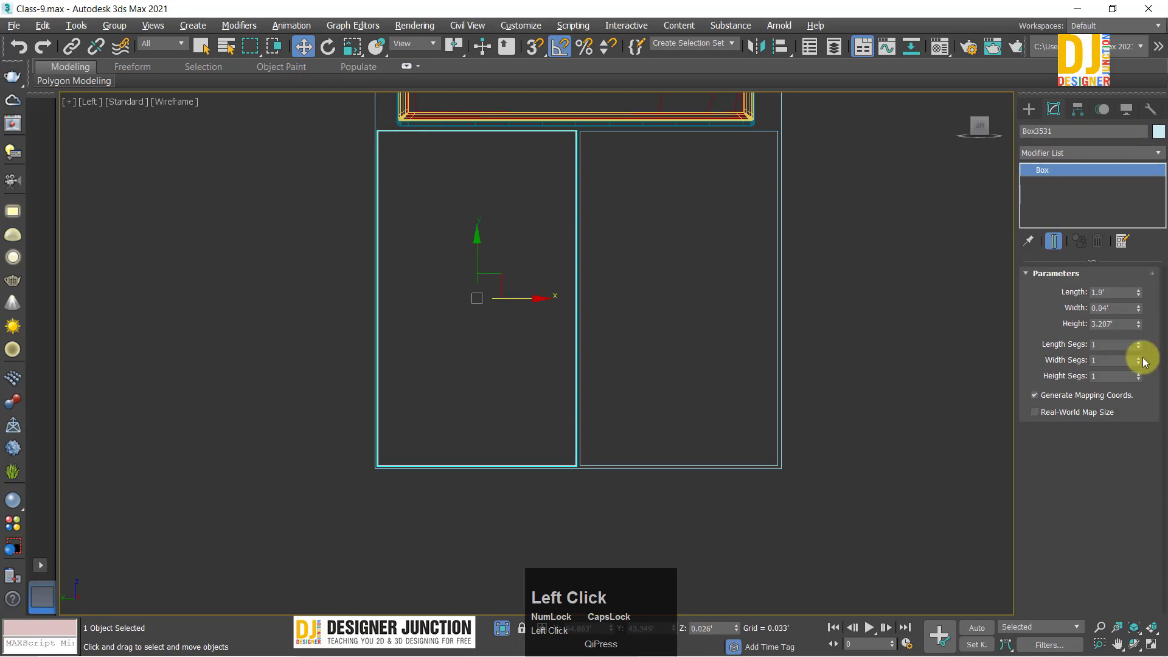
{"action": "scroll", "coordinate": [557, 268], "scroll_direction": "down", "scroll_amount": 3}
{"action": "middle_click_drag", "start_coordinate": [557, 268], "coordinate": [505, 385]}
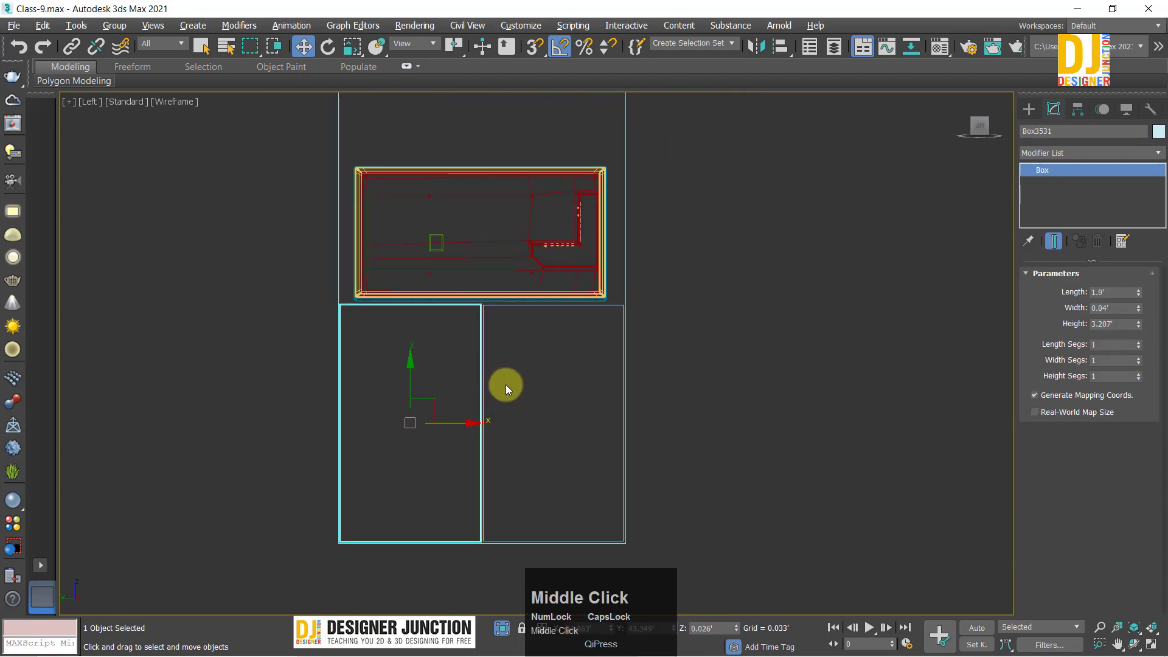
{"action": "left_click", "coordinate": [486, 404]}
{"action": "left_click_drag", "start_coordinate": [479, 400], "coordinate": [506, 409]}
{"action": "scroll", "coordinate": [505, 406], "scroll_direction": "down", "scroll_amount": 3}
{"action": "middle_click_drag", "start_coordinate": [489, 379], "coordinate": [547, 452]}
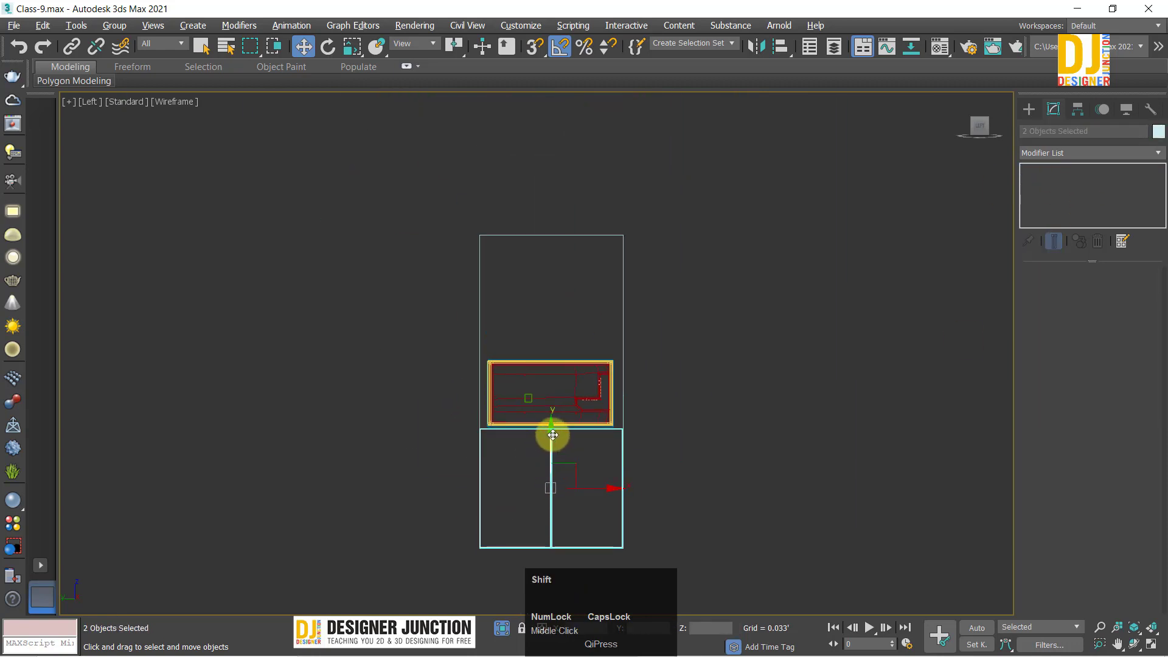
{"action": "left_click_drag", "start_coordinate": [553, 435], "coordinate": [555, 243], "text": "shift"}
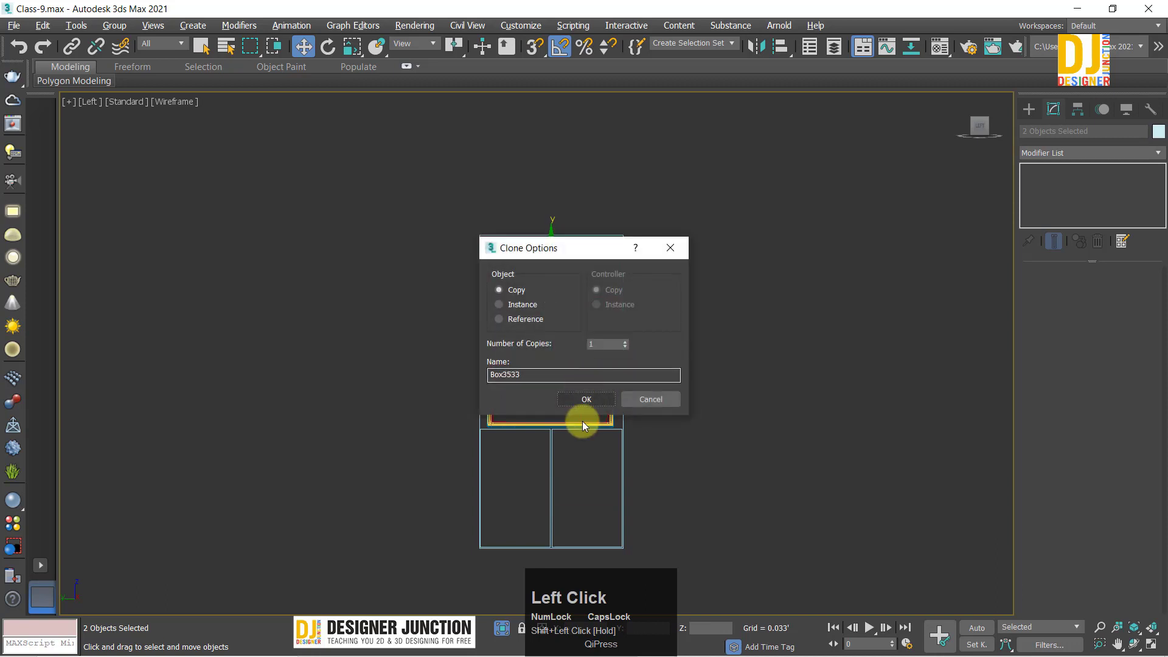
{"action": "left_click", "coordinate": [575, 400]}
Step: Scale the copied door pair in height to fill the space between the TV and the box's top edge
{"action": "scroll", "coordinate": [543, 220], "scroll_direction": "up", "scroll_amount": 3}
{"action": "scroll", "coordinate": [509, 378], "scroll_direction": "up", "scroll_amount": 3}
{"action": "middle_click", "coordinate": [535, 282]}
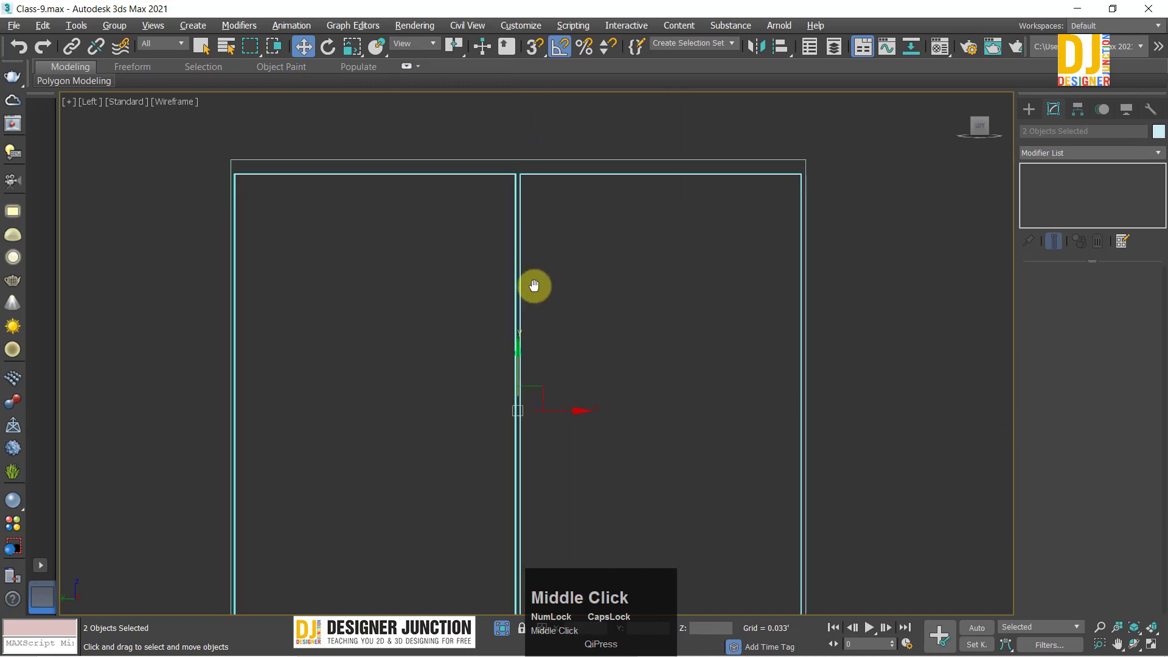
{"action": "scroll", "coordinate": [527, 257], "scroll_direction": "down", "scroll_amount": 2}
{"action": "left_click_drag", "start_coordinate": [524, 265], "coordinate": [529, 257]}
{"action": "key", "text": "r"}
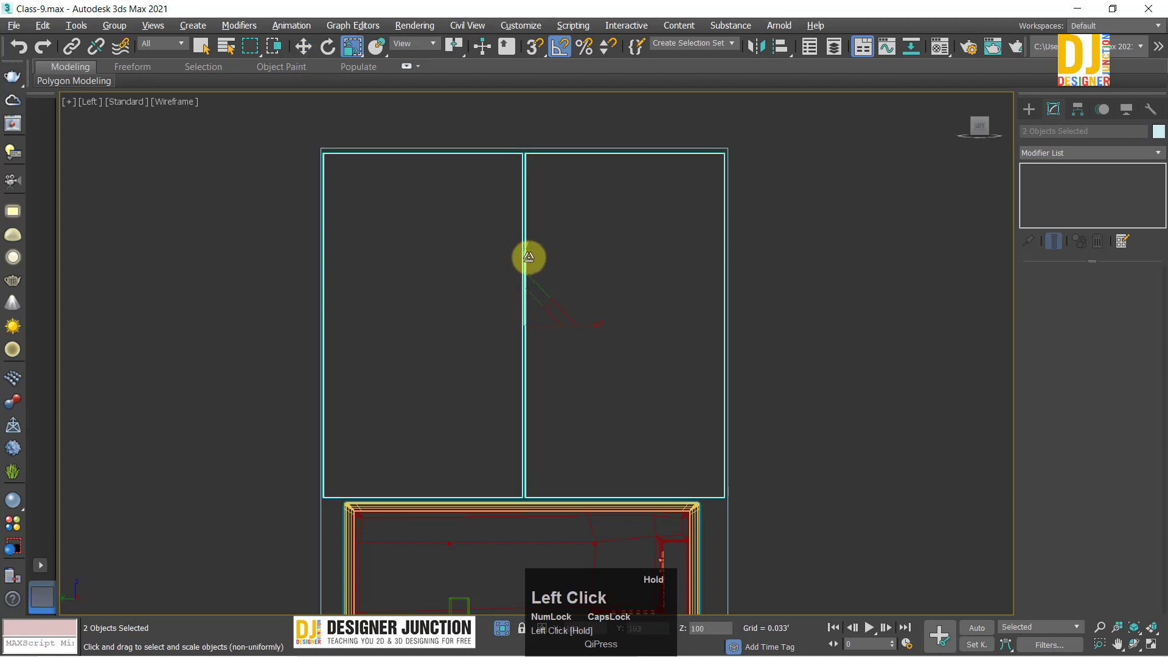
{"action": "key", "text": "w"}
{"action": "left_click", "coordinate": [796, 360]}
Step: Set the height of the left-hand door panel below the TV to 1.6'
{"action": "scroll", "coordinate": [603, 444], "scroll_direction": "down", "scroll_amount": 6}
{"action": "middle_click_drag", "start_coordinate": [598, 443], "coordinate": [528, 188]}
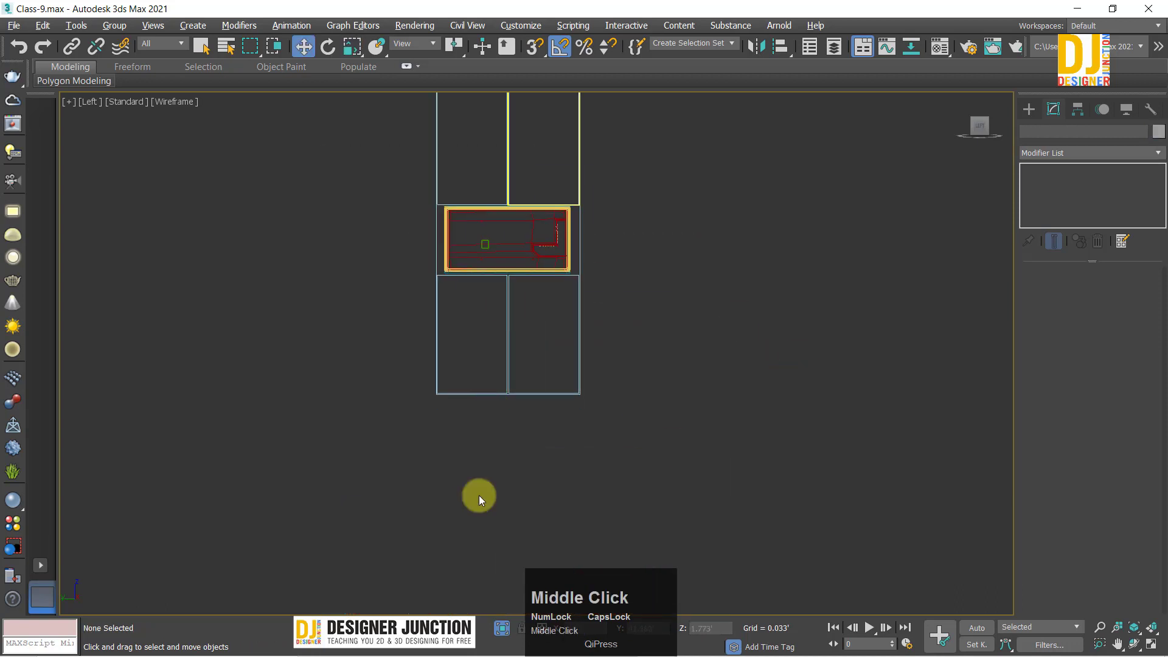
{"action": "scroll", "coordinate": [487, 402], "scroll_direction": "up", "scroll_amount": 6}
{"action": "middle_click_drag", "start_coordinate": [469, 278], "coordinate": [447, 283]}
{"action": "left_click", "coordinate": [363, 261]}
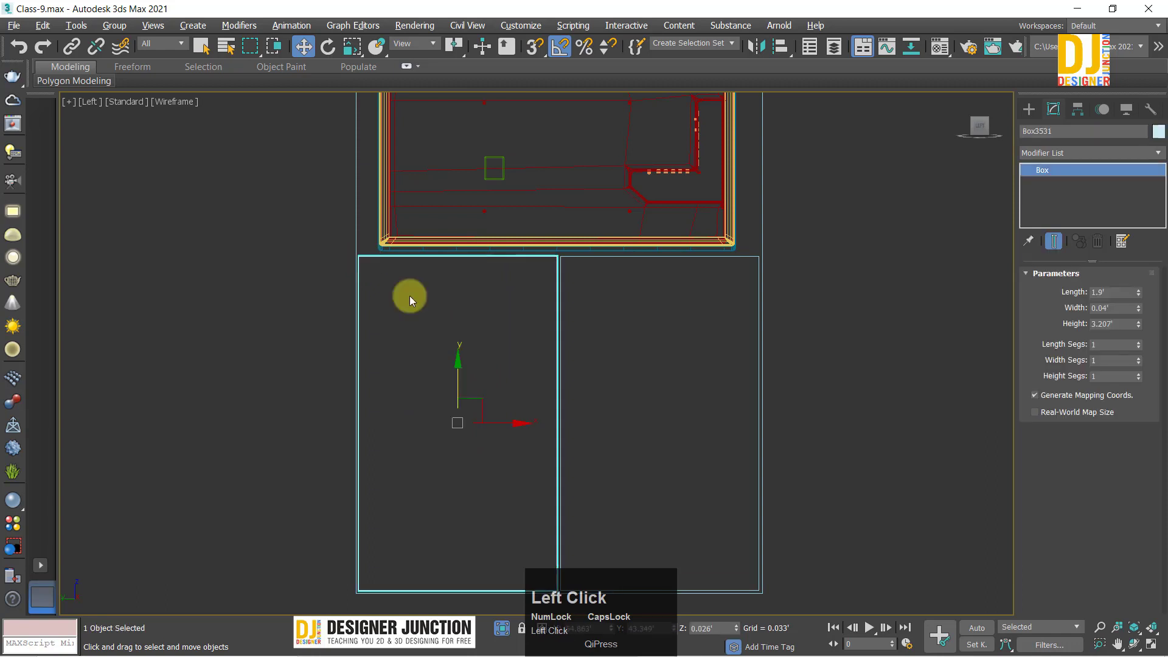
{"action": "left_click_drag", "start_coordinate": [460, 367], "coordinate": [458, 356], "text": "shift"}
{"action": "left_click", "coordinate": [670, 243]}
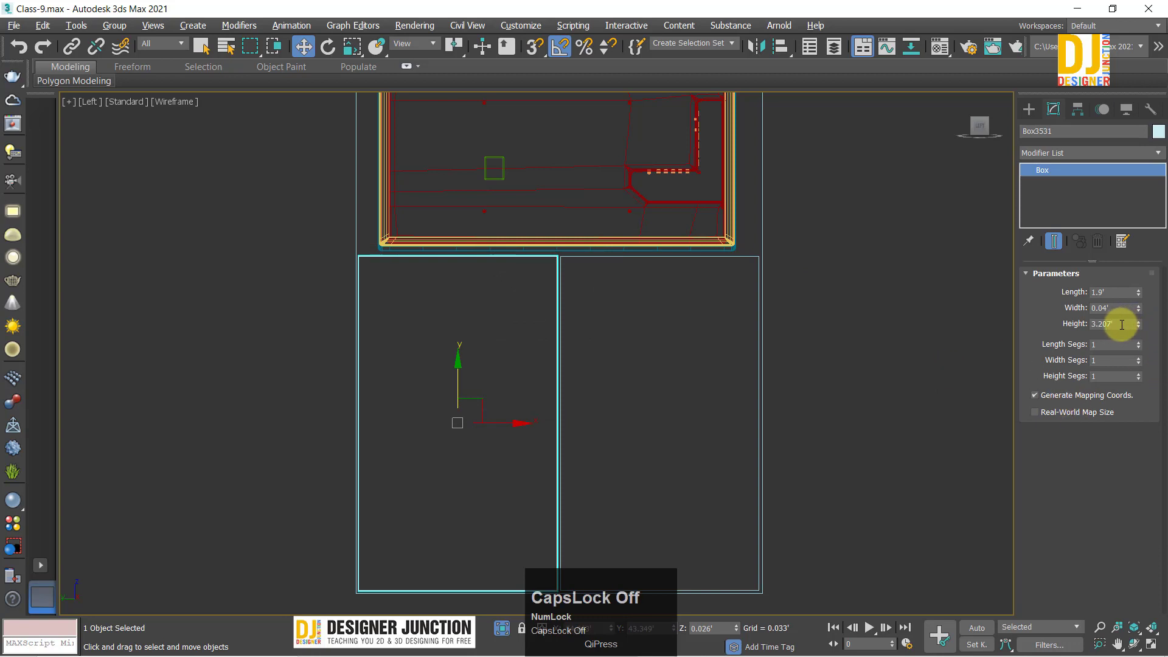
{"action": "left_click_drag", "start_coordinate": [1138, 326], "coordinate": [394, 472]}
{"action": "key", "text": "ctrl+z"}
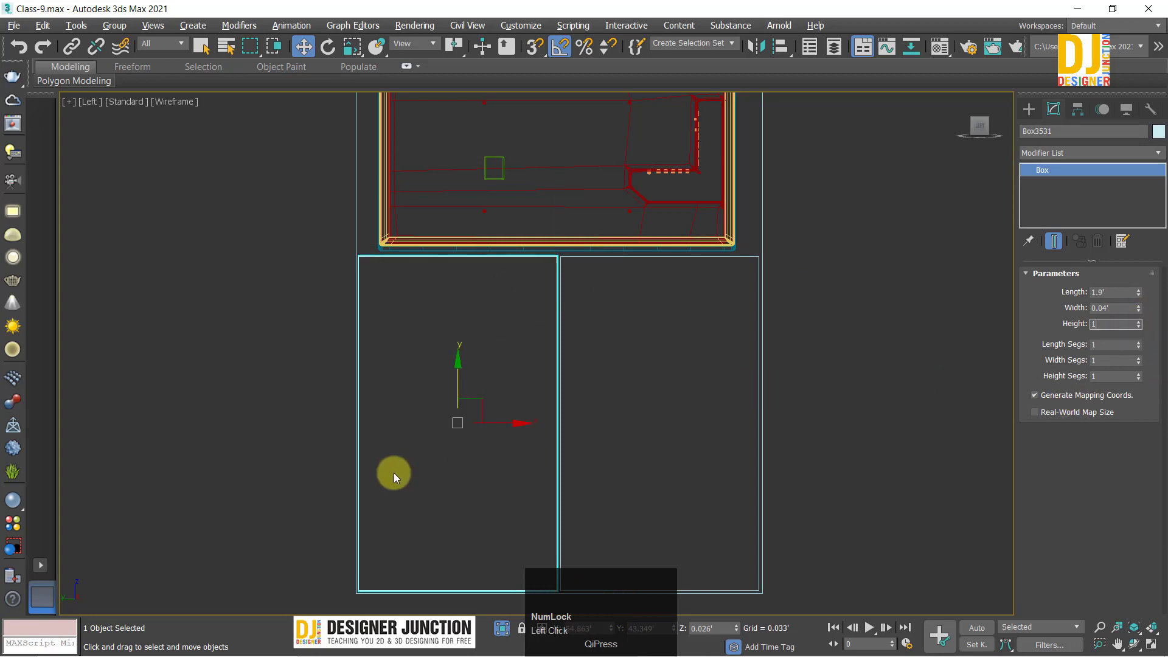
{"action": "type", "text": "1.6"}
{"action": "key", "text": "Return"}
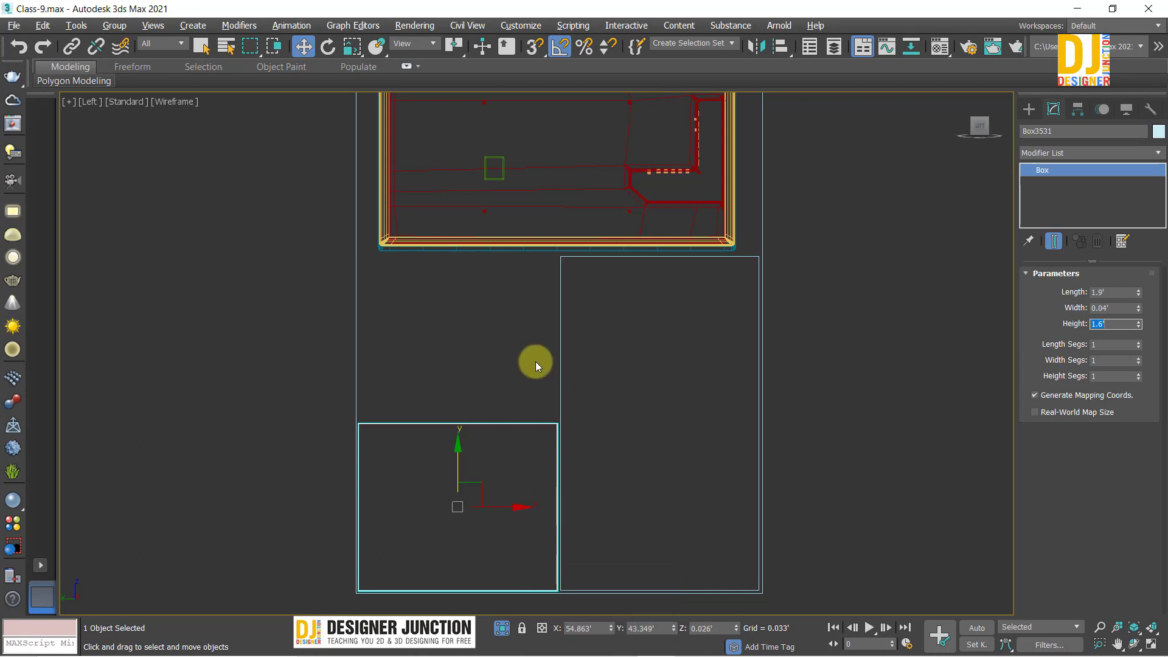
Step: Set the height of the right-hand door panel below the TV to 1.6' as well
{"action": "left_click", "coordinate": [567, 335]}
{"action": "left_click", "coordinate": [1127, 323]}
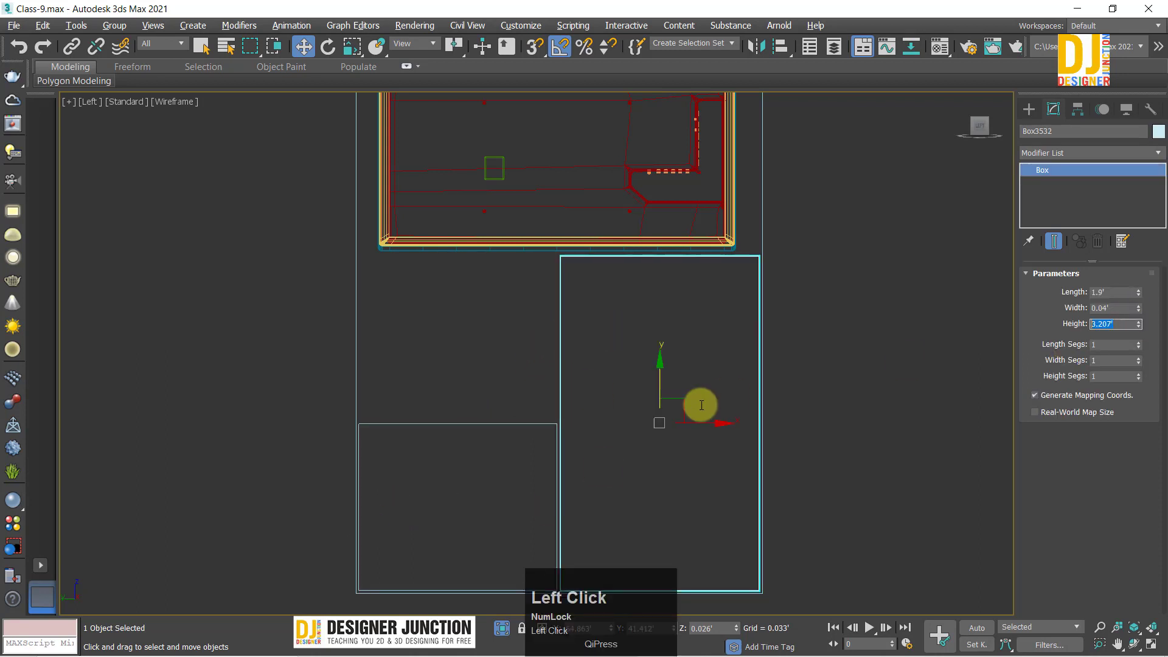
{"action": "type", "text": "1.6"}
{"action": "key", "text": "Return"}
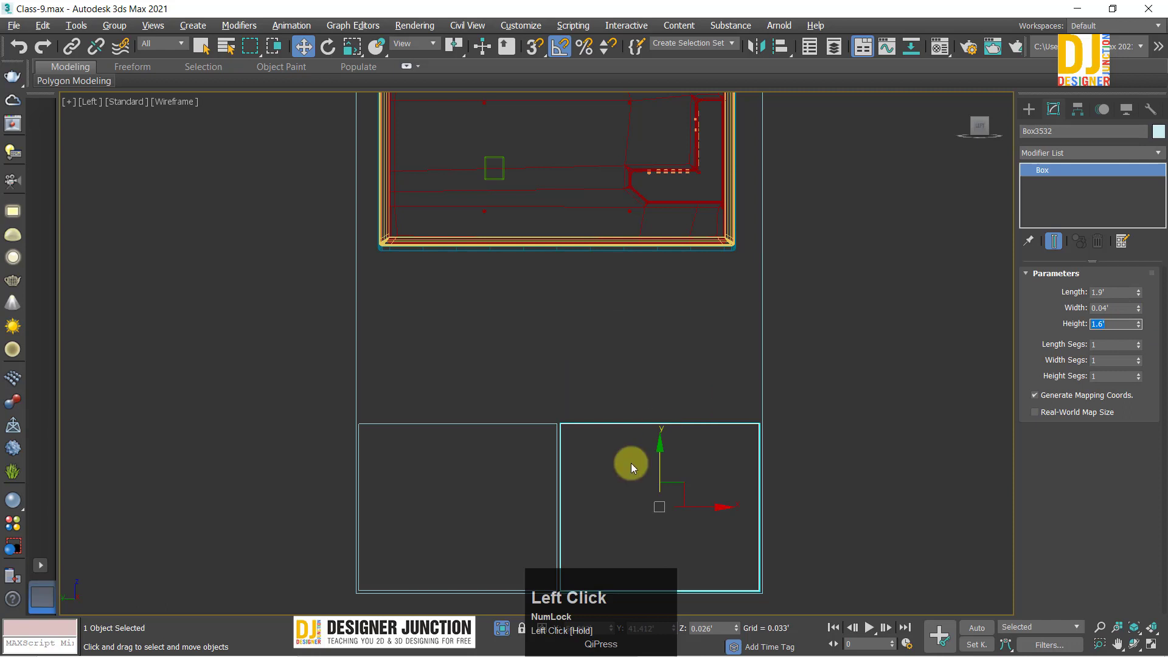
Step: Copy both shortened door panels upward as a second row, leaving a narrow horizontal gap between the rows
{"action": "left_click_drag", "start_coordinate": [496, 352], "coordinate": [656, 487]}
{"action": "mouse_move", "coordinate": [560, 458]}
{"action": "left_mouse_down", "text": "shift"}
{"action": "mouse_move", "coordinate": [566, 342]}
{"action": "mouse_move", "coordinate": [584, 289]}
{"action": "left_mouse_up", "text": "shift"}
{"action": "left_click", "coordinate": [578, 400]}
{"action": "key", "text": "z"}
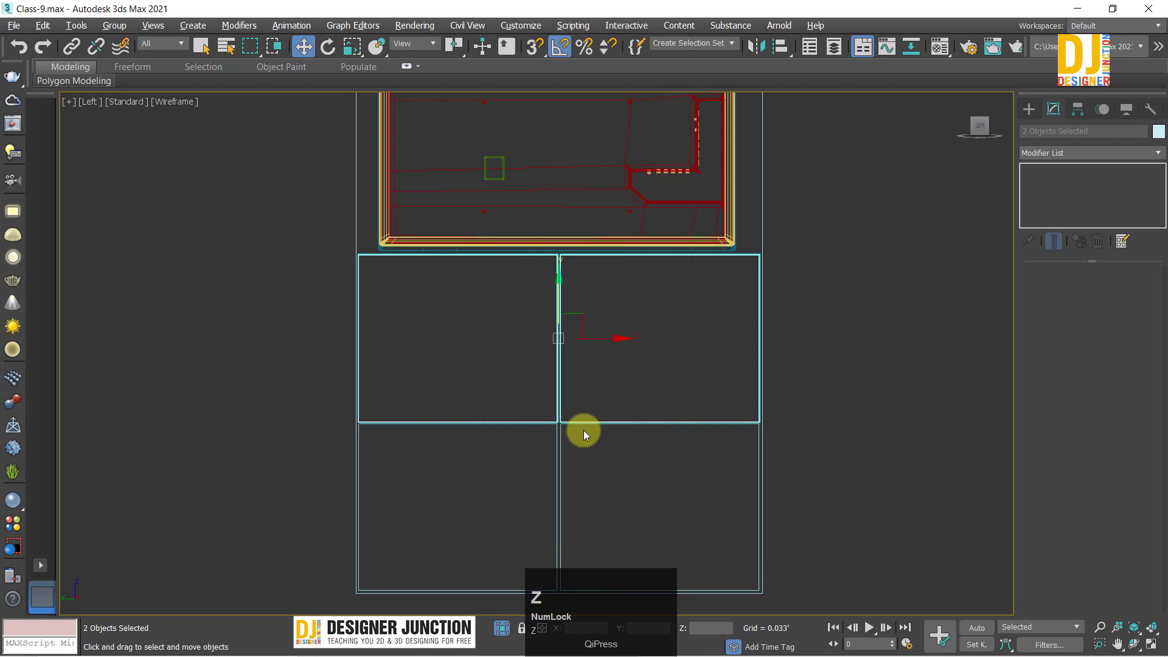
{"action": "scroll", "coordinate": [511, 488], "scroll_direction": "up", "scroll_amount": 5}
{"action": "middle_click_drag", "start_coordinate": [511, 488], "coordinate": [514, 462]}
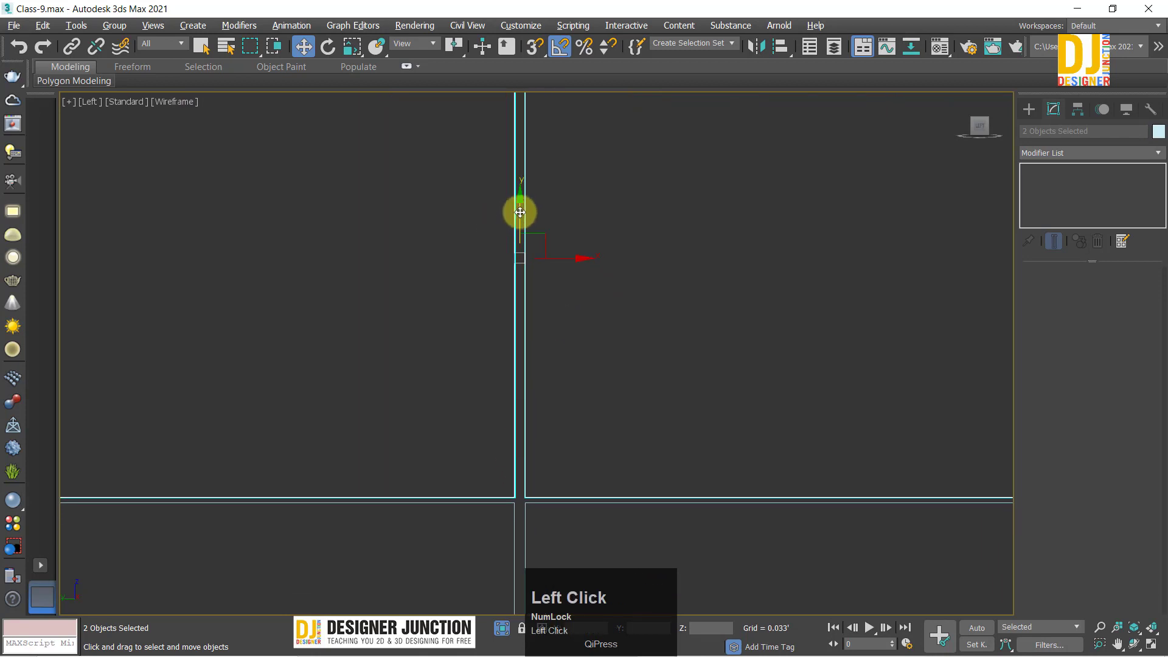
{"action": "left_click_drag", "start_coordinate": [531, 209], "coordinate": [530, 205]}
{"action": "scroll", "coordinate": [774, 339], "scroll_direction": "down", "scroll_amount": 6}
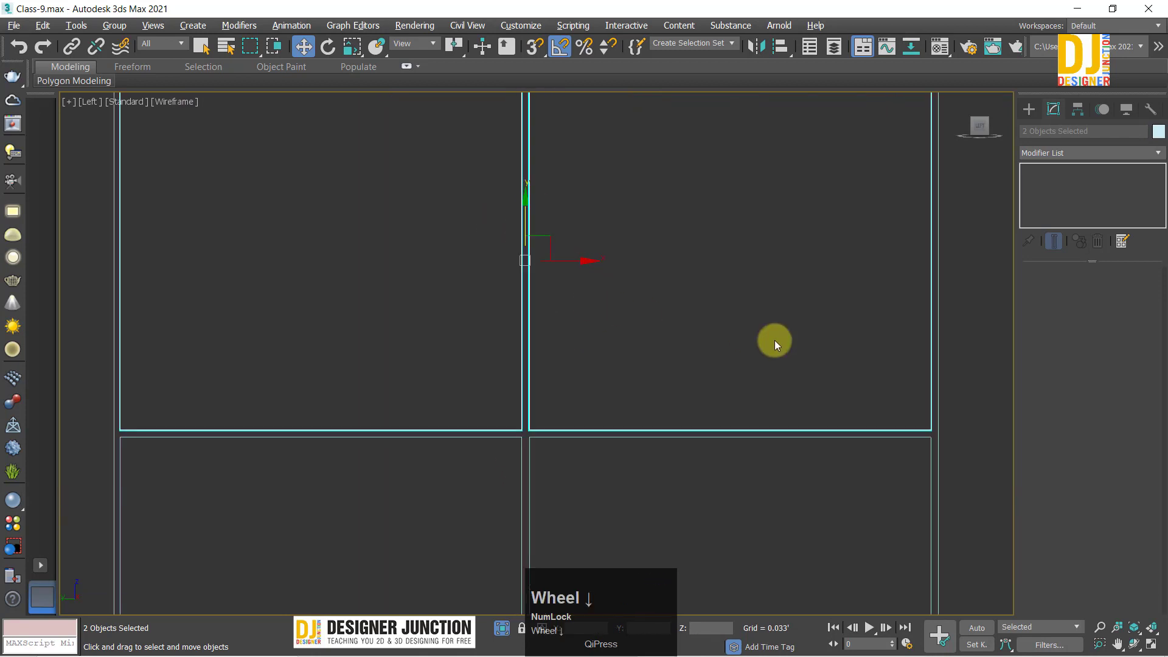
{"action": "left_click", "coordinate": [911, 353]}
Step: Examine the four door panels below the TV in the perspective view
{"action": "middle_click_drag", "start_coordinate": [670, 363], "coordinate": [390, 495]}
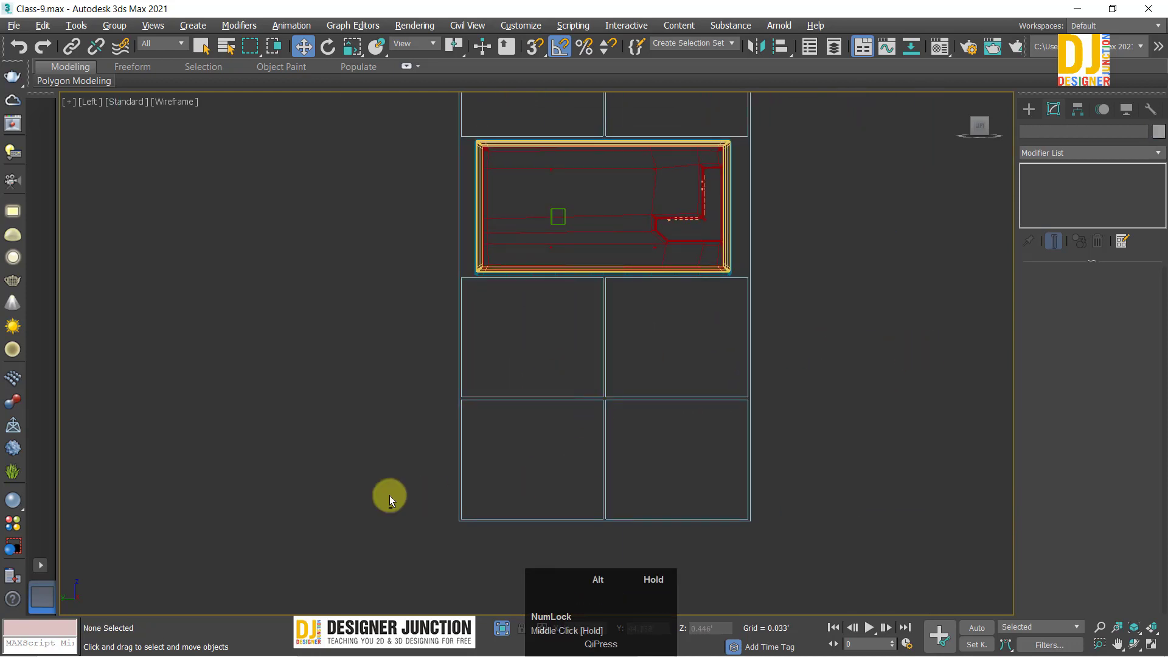
{"action": "key", "text": "alt+w"}
{"action": "left_click", "coordinate": [550, 464]}
{"action": "key", "text": "alt+w"}
{"action": "mouse_move", "coordinate": [550, 464]}
{"action": "middle_mouse_down", "text": "alt"}
{"action": "mouse_move", "coordinate": [601, 410]}
{"action": "mouse_move", "coordinate": [574, 392]}
{"action": "mouse_move", "coordinate": [644, 343]}
{"action": "mouse_move", "coordinate": [725, 369]}
{"action": "middle_mouse_up", "text": "alt"}
{"action": "key", "text": "alt+w"}
{"action": "left_click", "coordinate": [747, 243]}
{"action": "key", "text": "alt+w"}
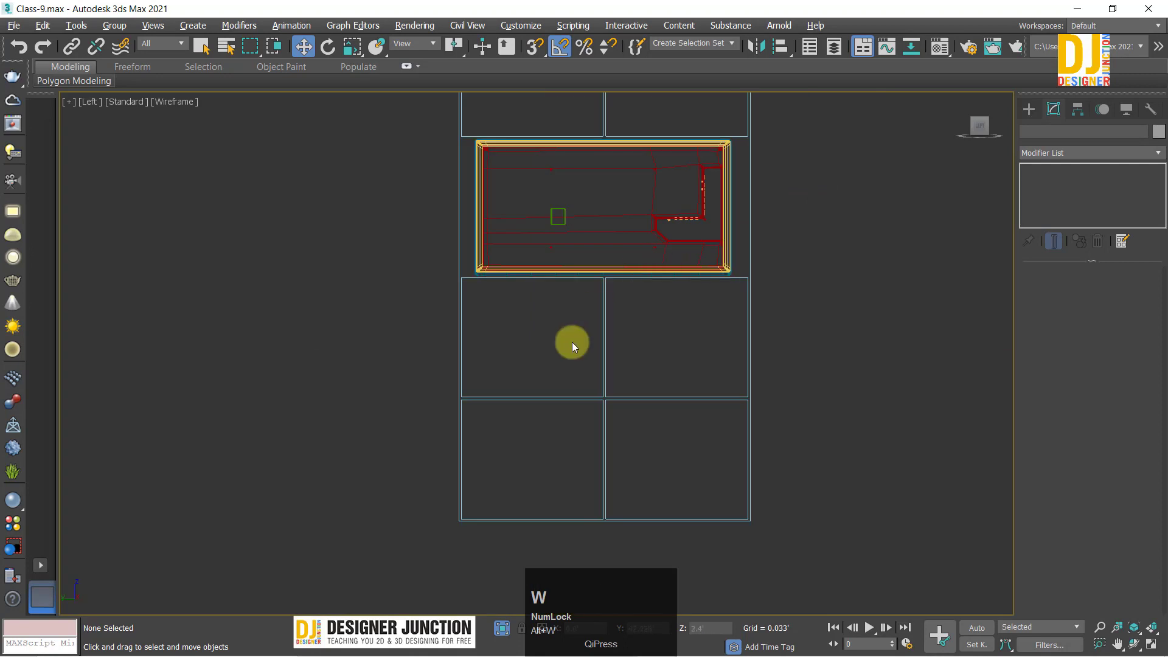
Step: Scale the four lower door panels down in height together and shift them to leave margins below the TV and at the base
{"action": "left_click_drag", "start_coordinate": [695, 481], "coordinate": [695, 481]}
{"action": "scroll", "coordinate": [605, 404], "scroll_direction": "up", "scroll_amount": 5}
{"action": "middle_click_drag", "start_coordinate": [618, 396], "coordinate": [530, 394]}
{"action": "scroll", "coordinate": [528, 391], "scroll_direction": "down", "scroll_amount": 2}
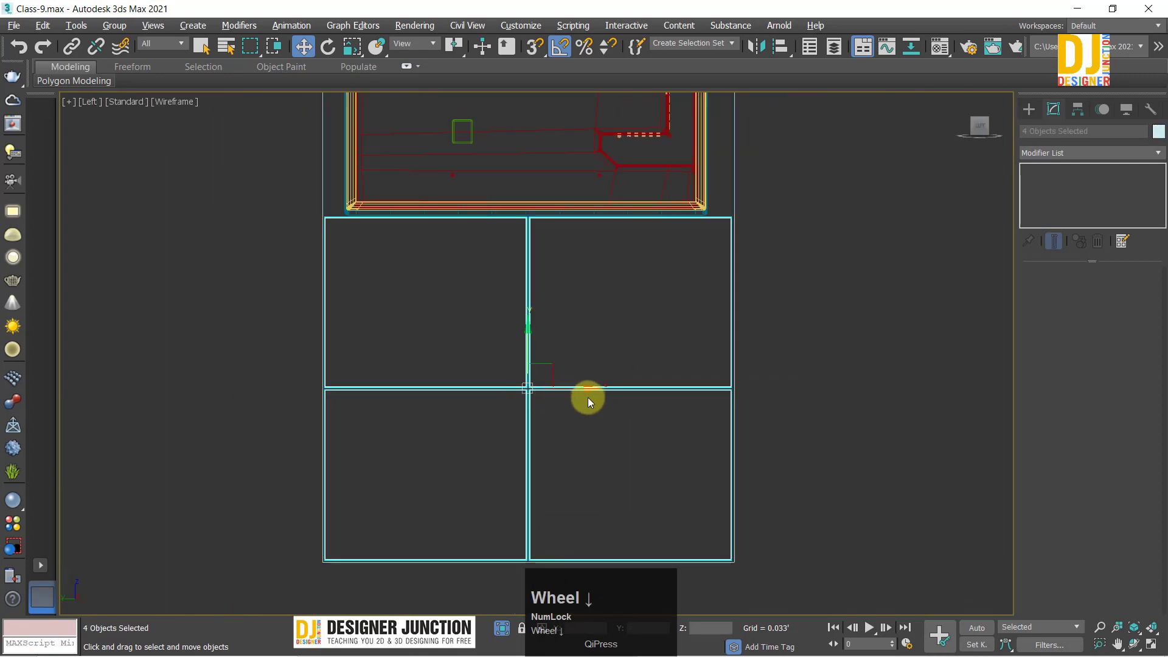
{"action": "left_click_drag", "start_coordinate": [528, 313], "coordinate": [534, 336]}
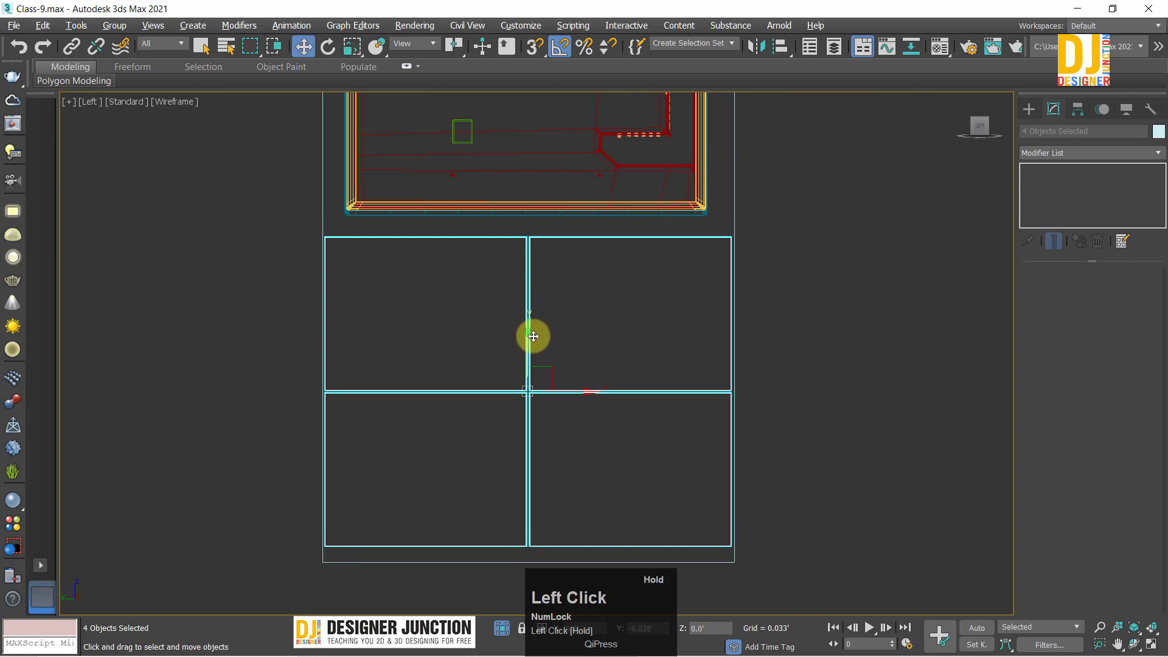
{"action": "left_click", "coordinate": [505, 559]}
{"action": "left_click", "coordinate": [688, 469]}
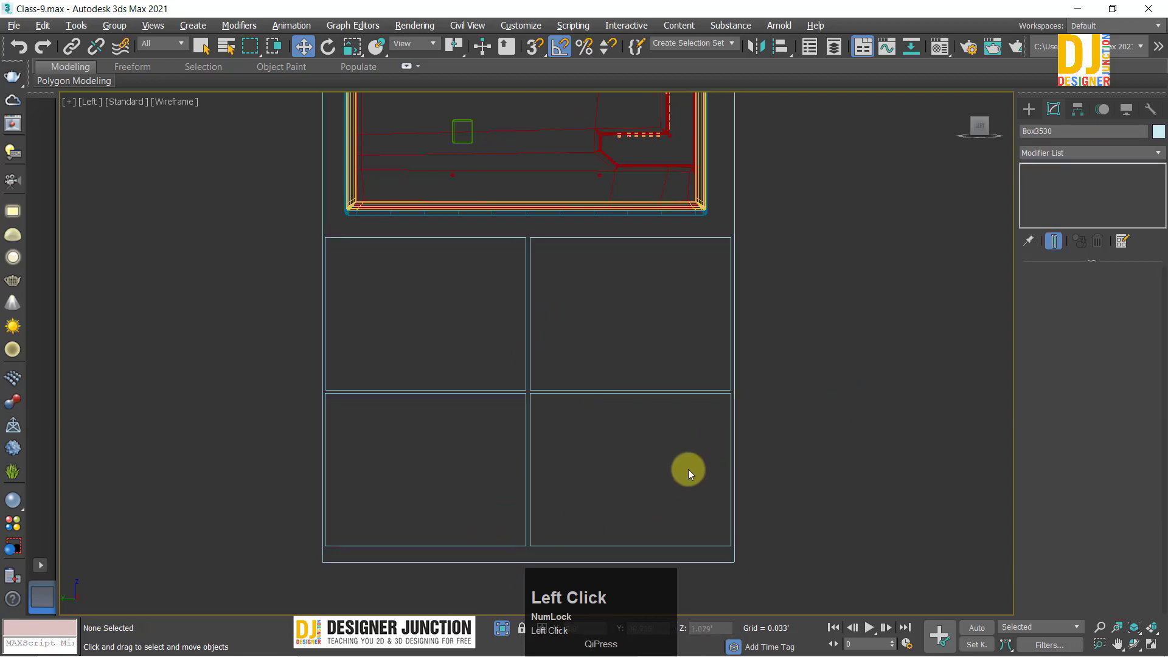
Step: Select the two door panels above the TV and reduce their height to leave margins at the box top and above the TV
{"action": "scroll", "coordinate": [568, 347], "scroll_direction": "down", "scroll_amount": 6}
{"action": "middle_click_drag", "start_coordinate": [544, 154], "coordinate": [496, 333]}
{"action": "left_click", "coordinate": [517, 356]}
{"action": "scroll", "coordinate": [420, 289], "scroll_direction": "up", "scroll_amount": 3}
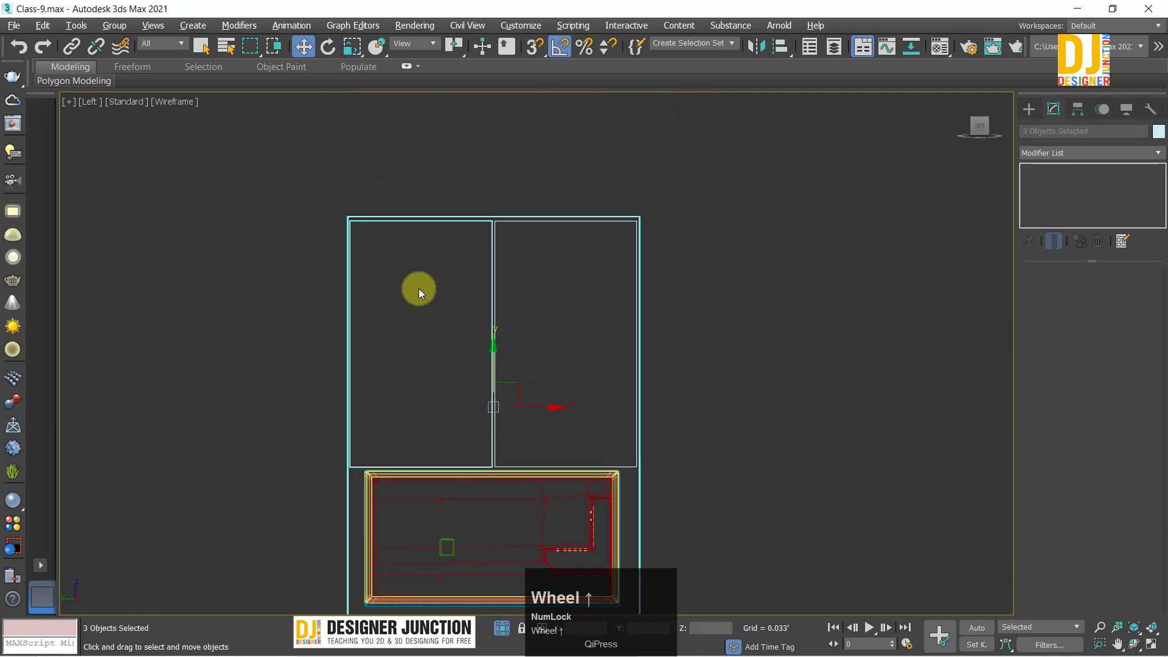
{"action": "left_click", "coordinate": [542, 377]}
{"action": "left_click", "coordinate": [604, 382]}
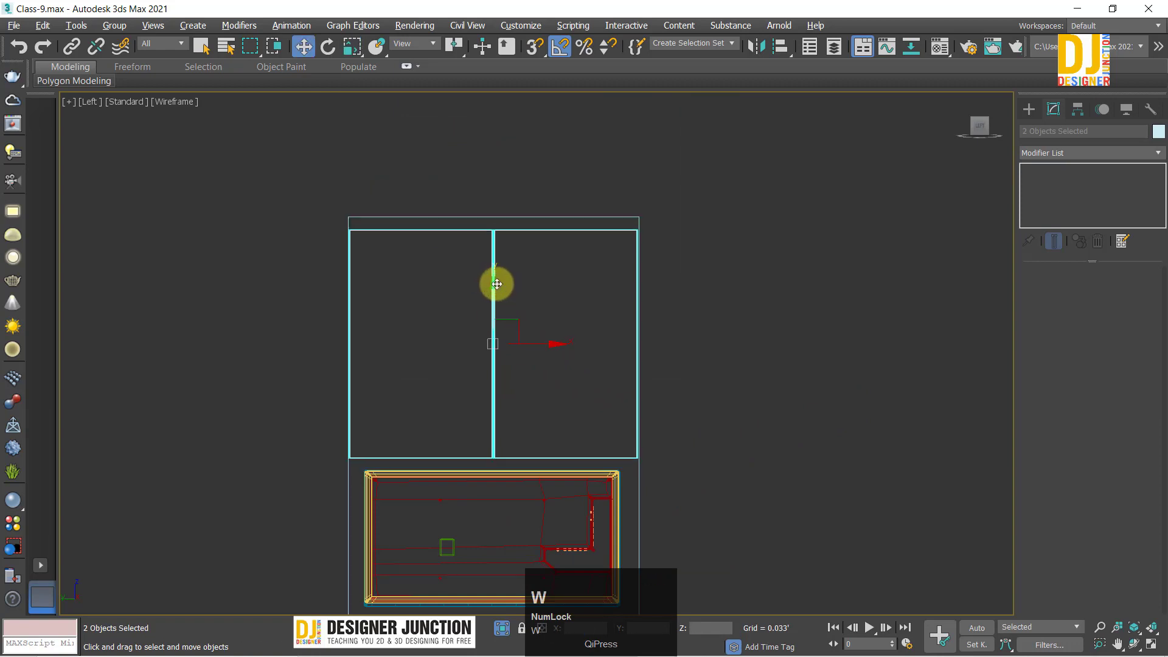
{"action": "scroll", "coordinate": [588, 313], "scroll_direction": "down", "scroll_amount": 2}
{"action": "middle_click_drag", "start_coordinate": [590, 315], "coordinate": [621, 188]}
{"action": "left_click", "coordinate": [766, 356]}
Step: Move the TV slightly to balance its position between the upper and lower door panels
{"action": "scroll", "coordinate": [558, 406], "scroll_direction": "up", "scroll_amount": 4}
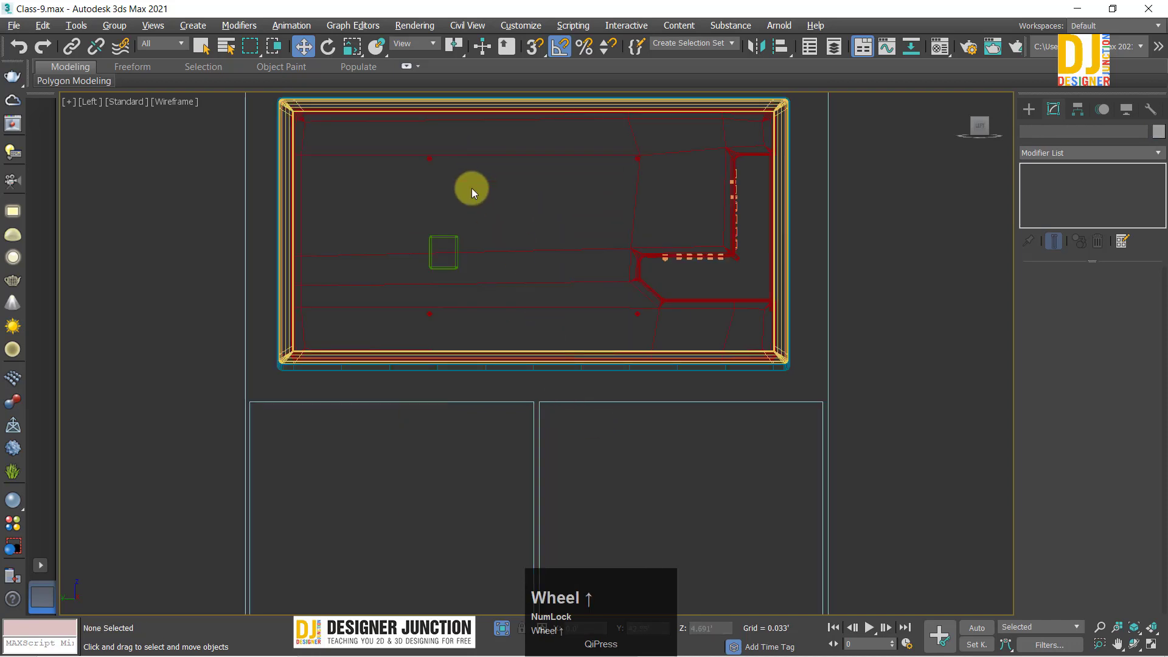
{"action": "middle_click_drag", "start_coordinate": [456, 102], "coordinate": [352, 190]}
{"action": "left_click", "coordinate": [419, 240]}
{"action": "left_click_drag", "start_coordinate": [438, 266], "coordinate": [452, 272]}
{"action": "left_click", "coordinate": [89, 240]}
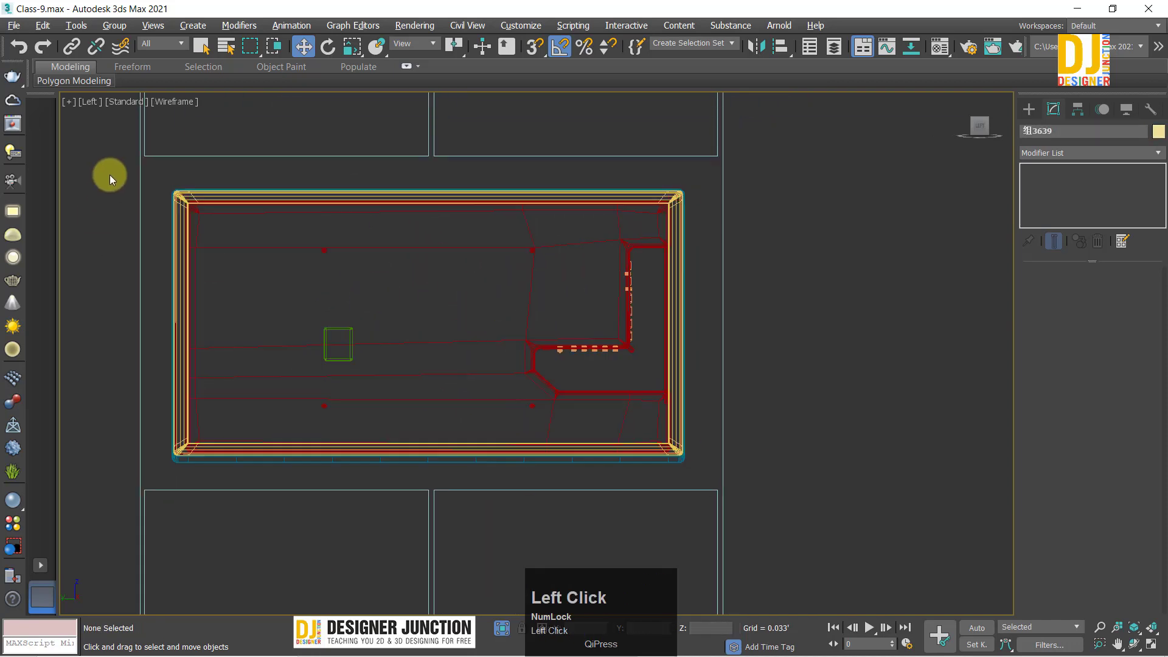
Step: Examine the door panels and TV against the box in the top and perspective views
{"action": "key", "text": "alt+w"}
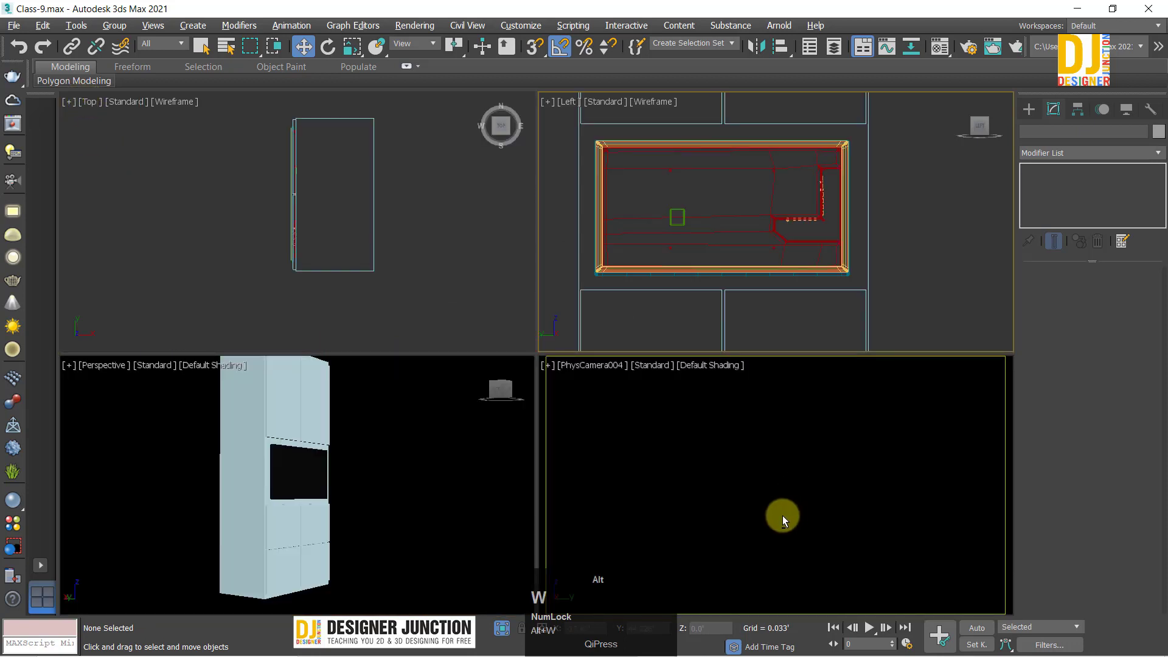
{"action": "left_click", "coordinate": [339, 458]}
{"action": "key", "text": "alt+w"}
{"action": "key", "text": "alt+w"}
{"action": "left_click", "coordinate": [409, 236]}
{"action": "key", "text": "alt+w"}
{"action": "key", "text": "z"}
{"action": "scroll", "coordinate": [435, 351], "scroll_direction": "up", "scroll_amount": 5}
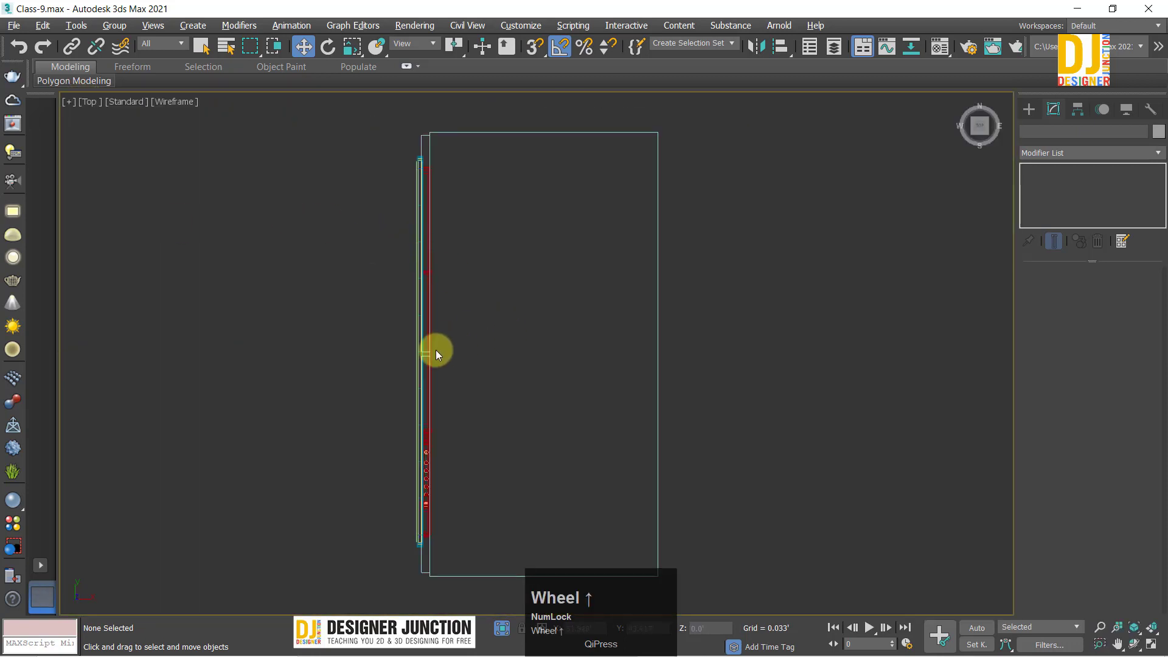
{"action": "key", "text": "alt+w"}
{"action": "left_click", "coordinate": [501, 497]}
{"action": "key", "text": "alt+w"}
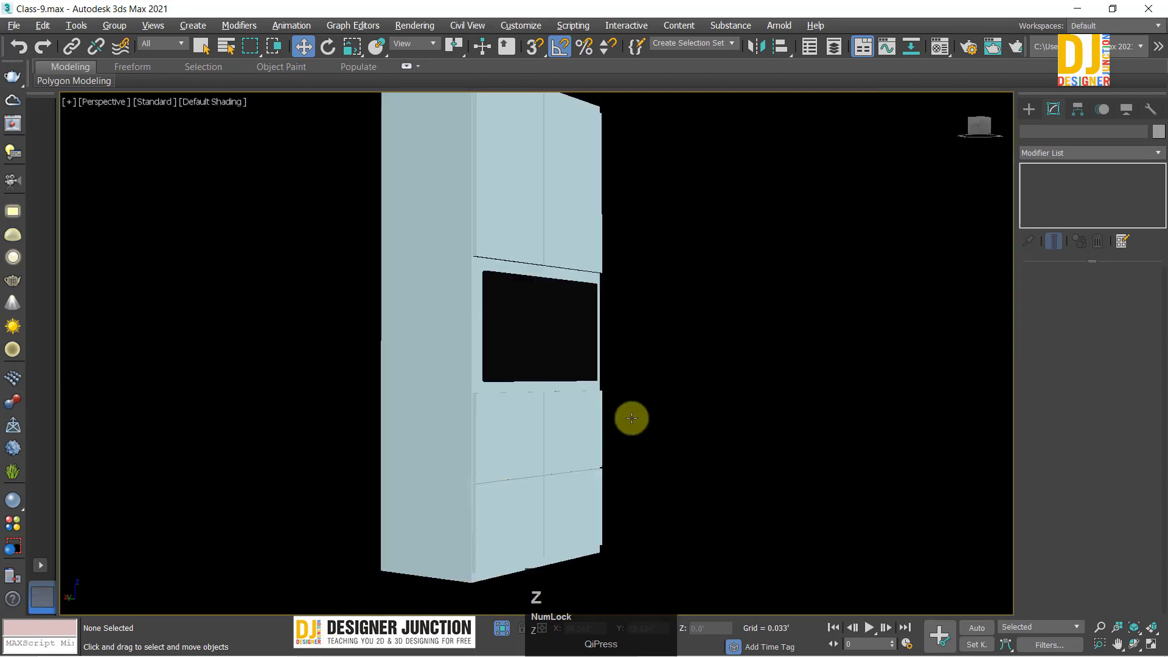
{"action": "middle_click_drag", "start_coordinate": [632, 417], "coordinate": [546, 376], "text": "alt"}
{"action": "scroll", "coordinate": [561, 391], "scroll_direction": "down", "scroll_amount": 3}
Step: Select the TV unit's box and all six door panels, leaving out the TV
{"action": "left_click_drag", "start_coordinate": [314, 163], "coordinate": [816, 493]}
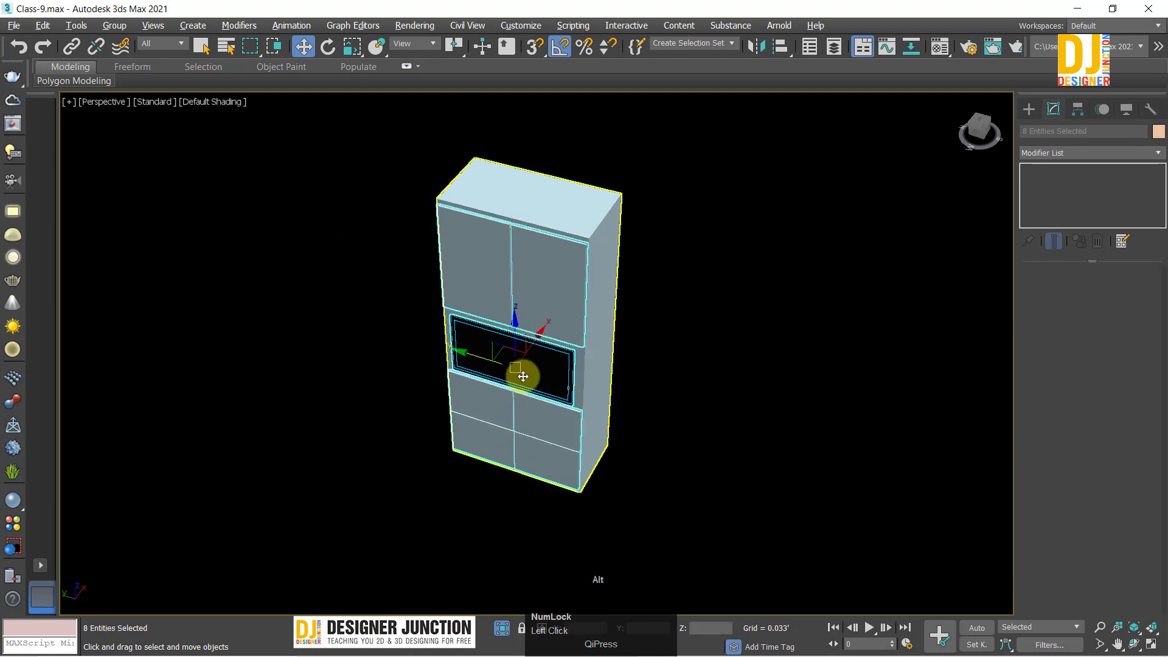
{"action": "left_click", "coordinate": [563, 469]}
{"action": "middle_click_drag", "start_coordinate": [564, 469], "coordinate": [677, 374], "text": "alt"}
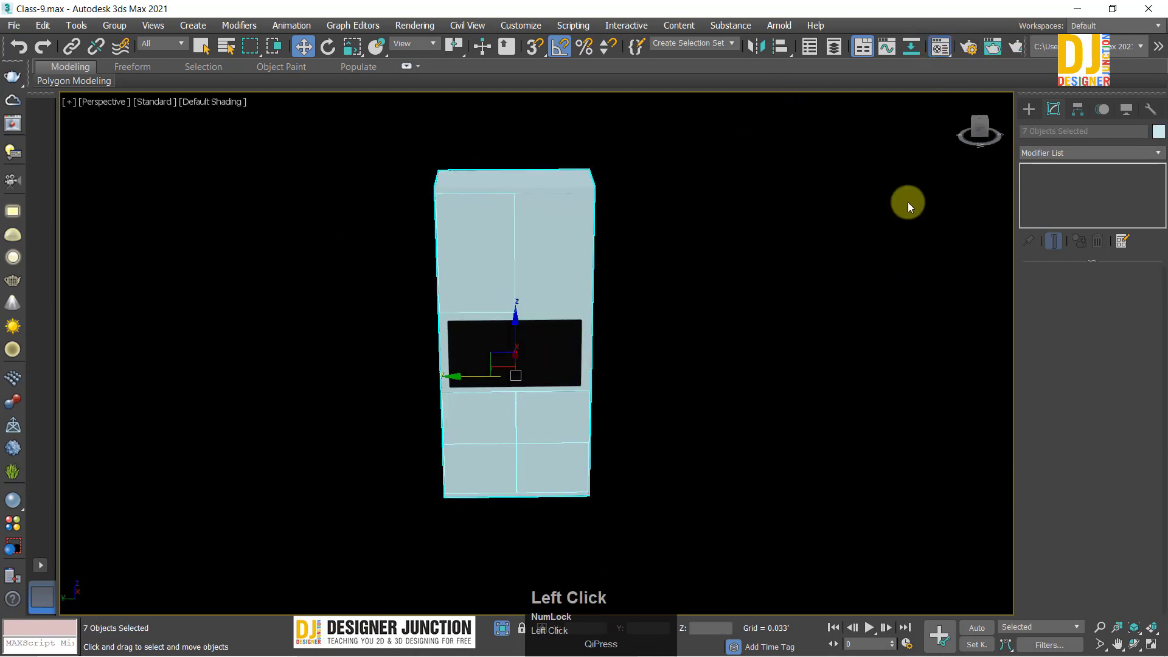
Step: Assign the reddish lawrence_sofa_b wood material to the selected box and door panels and show its texture in the view
{"action": "key", "text": "m"}
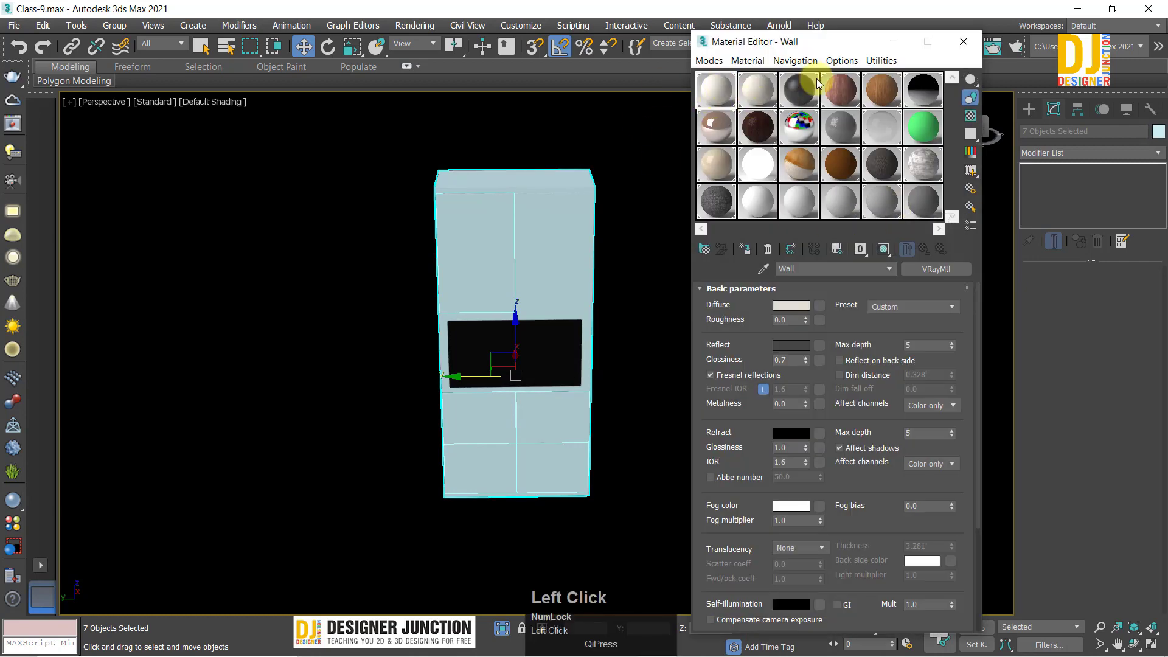
{"action": "left_click", "coordinate": [846, 93]}
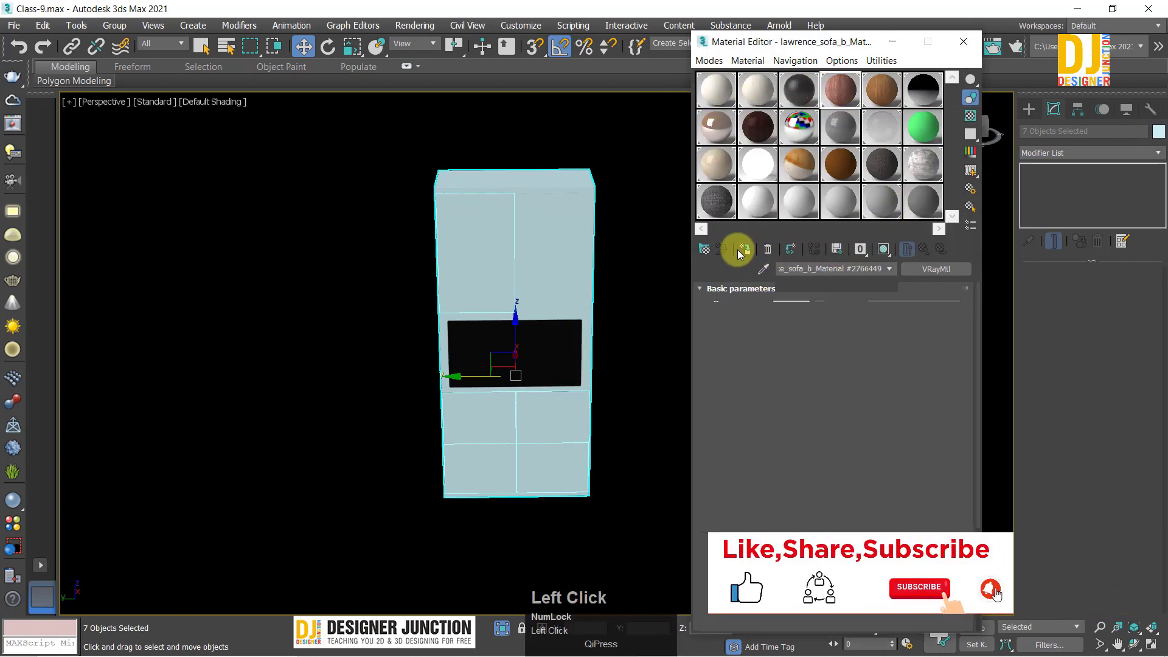
{"action": "left_click", "coordinate": [745, 249]}
{"action": "left_click", "coordinate": [223, 278]}
{"action": "middle_click_drag", "start_coordinate": [535, 286], "coordinate": [507, 328], "text": "alt"}
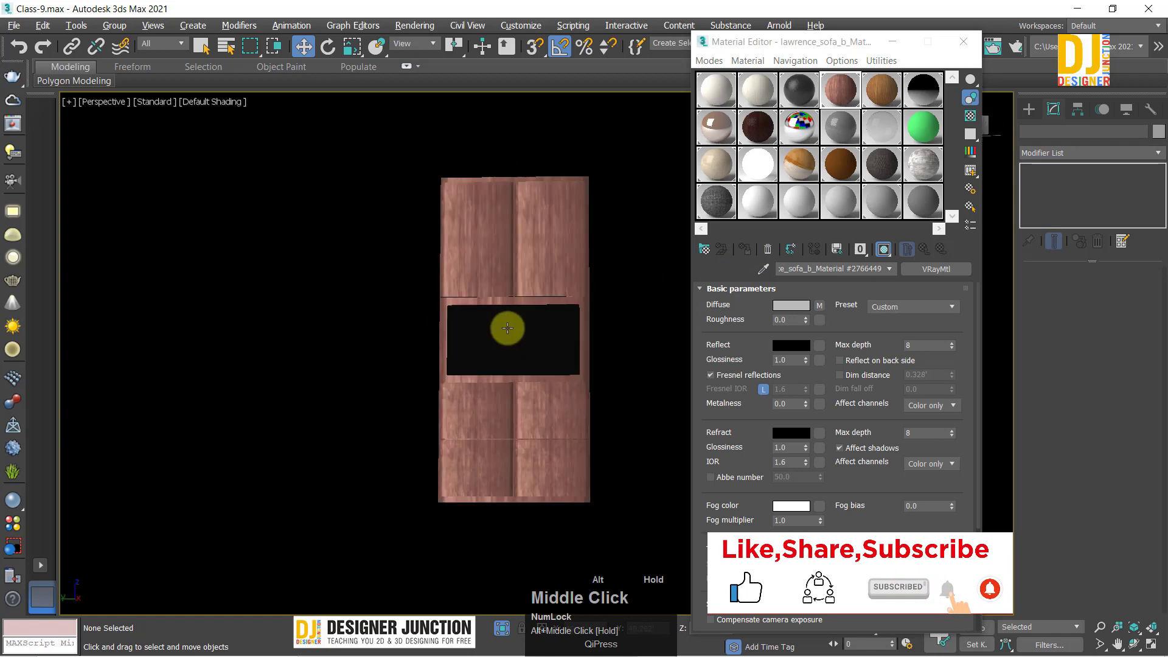
{"action": "left_click", "coordinate": [876, 249]}
Step: Assign the plain grey Material #23 to the box and door panels in place of the wood
{"action": "left_click", "coordinate": [886, 196]}
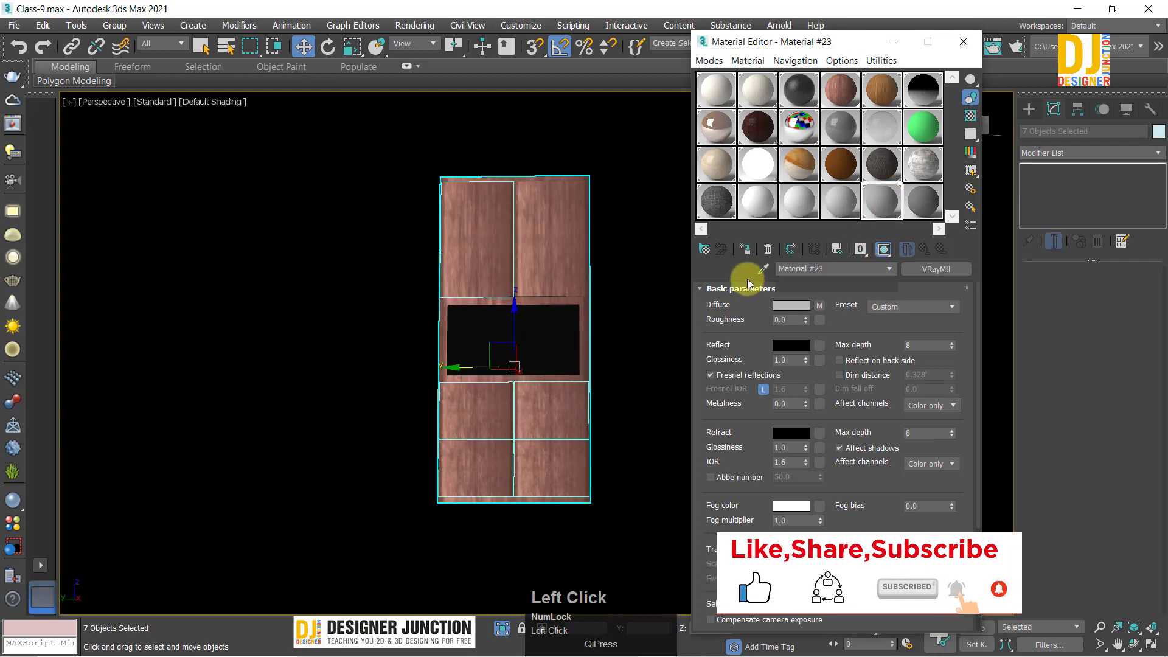
{"action": "left_click", "coordinate": [741, 248]}
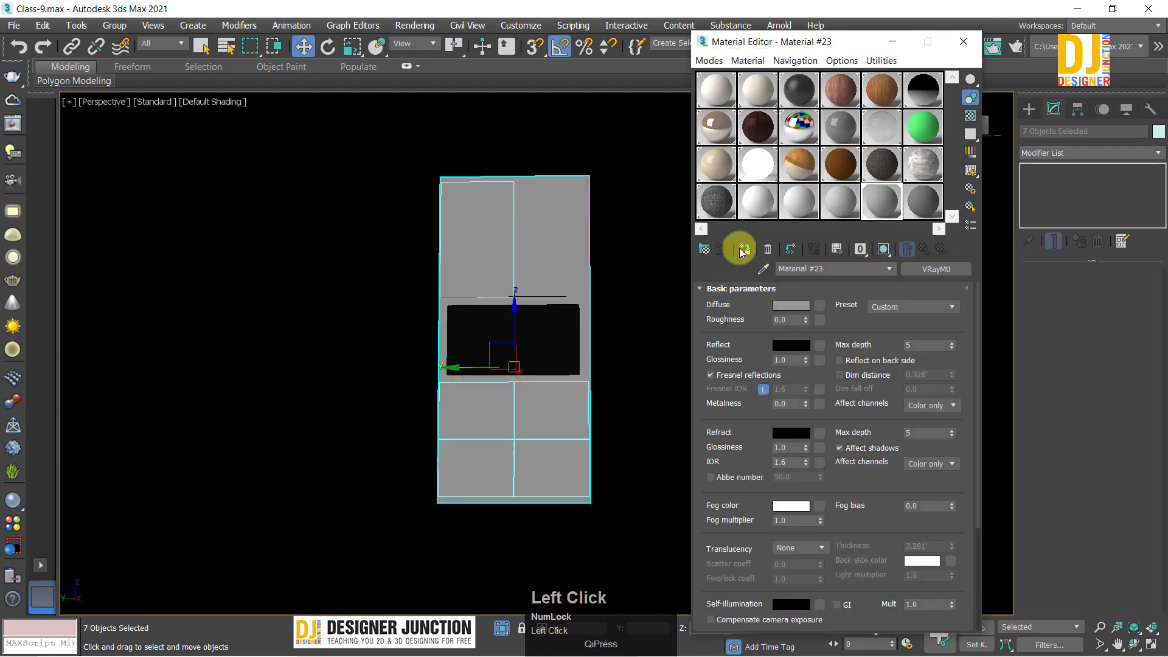
{"action": "left_click", "coordinate": [508, 365]}
{"action": "mouse_move", "coordinate": [509, 365]}
{"action": "middle_mouse_down", "text": "alt"}
{"action": "mouse_move", "coordinate": [425, 410]}
{"action": "mouse_move", "coordinate": [509, 383]}
{"action": "middle_mouse_up", "text": "alt"}
{"action": "scroll", "coordinate": [623, 366], "scroll_direction": "down", "scroll_amount": 3}
Step: Group the selected box and door panels under the default name Group65083
{"action": "key", "text": "ctrl+a"}
{"action": "key", "text": "z"}
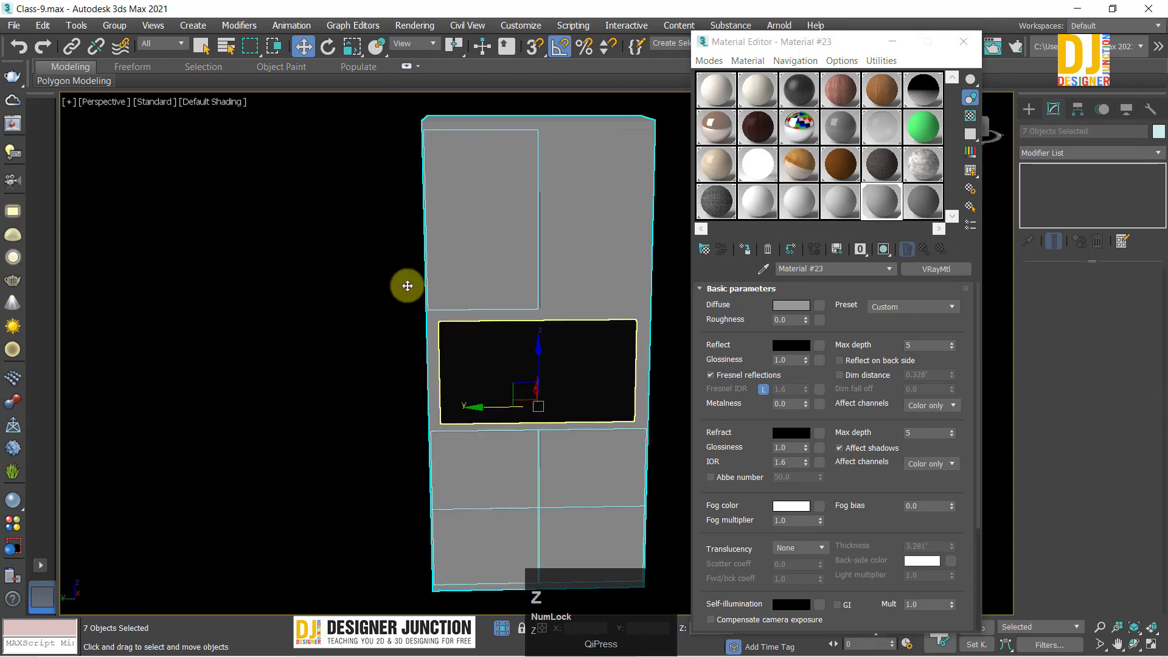
{"action": "left_click", "coordinate": [115, 25]}
{"action": "left_click", "coordinate": [125, 48]}
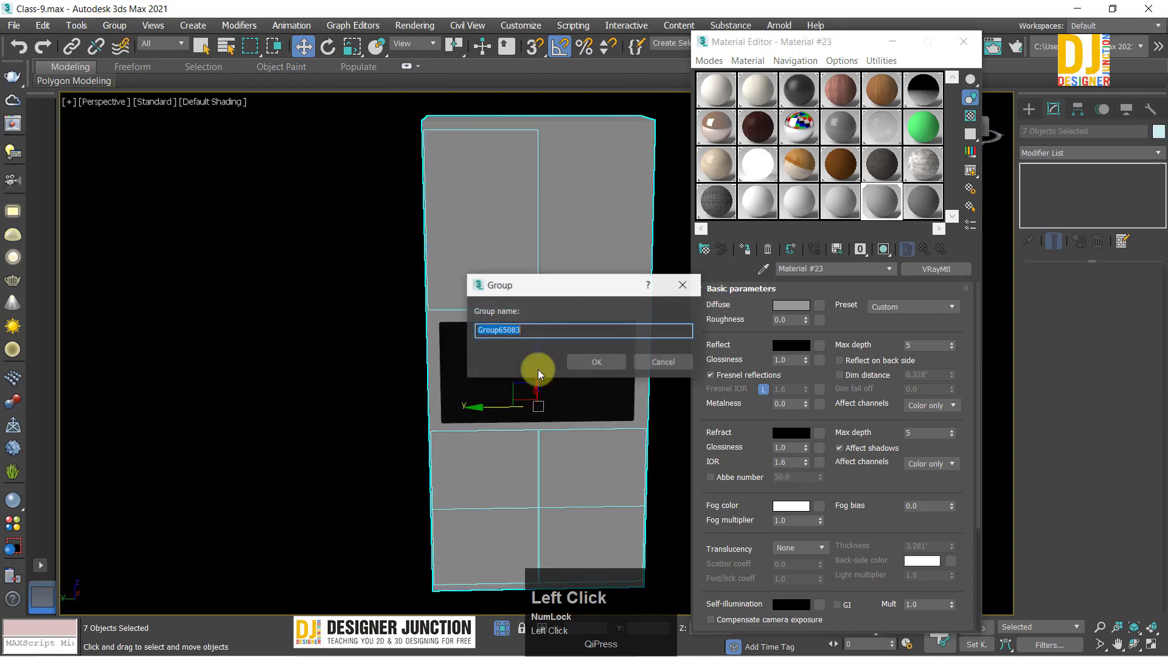
{"action": "left_click", "coordinate": [590, 357]}
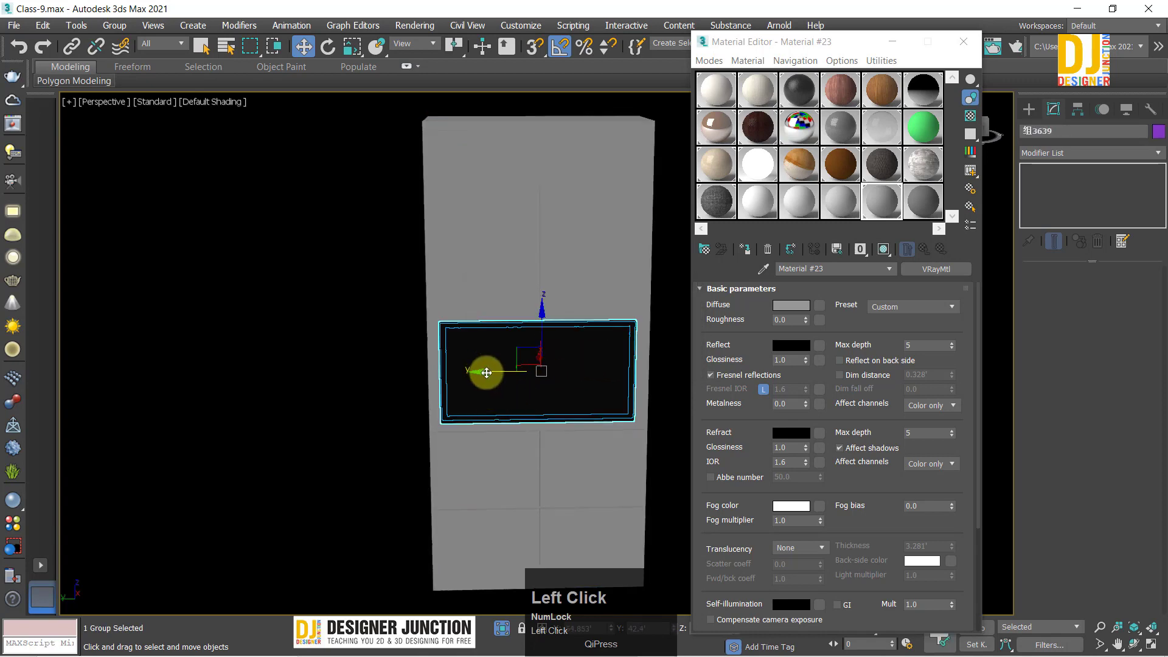
Step: Select the new unit group and exit isolation to show the whole apartment model again
{"action": "left_click_drag", "start_coordinate": [486, 372], "coordinate": [172, 393]}
{"action": "right_click", "coordinate": [177, 399]}
{"action": "left_click", "coordinate": [286, 489]}
{"action": "left_click", "coordinate": [495, 256]}
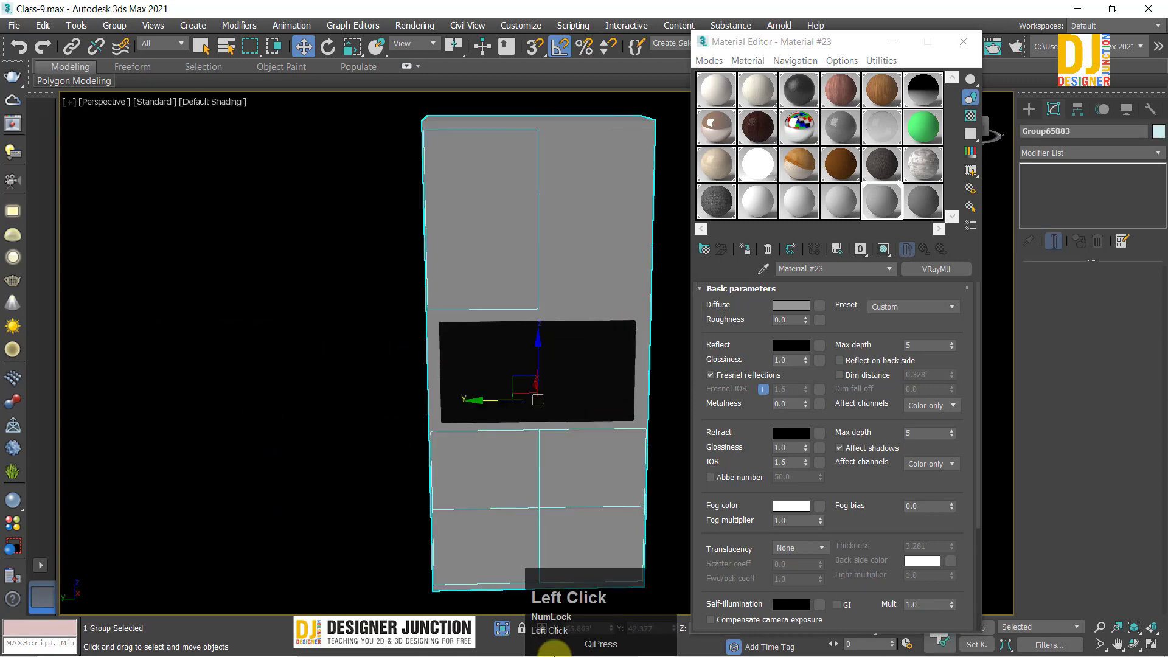
{"action": "middle_click_drag", "start_coordinate": [544, 334], "coordinate": [292, 313], "text": "alt"}
{"action": "middle_click_drag", "start_coordinate": [292, 313], "coordinate": [229, 337]}
{"action": "scroll", "coordinate": [230, 336], "scroll_direction": "down", "scroll_amount": 4}
{"action": "scroll", "coordinate": [445, 320], "scroll_direction": "down", "scroll_amount": 3}
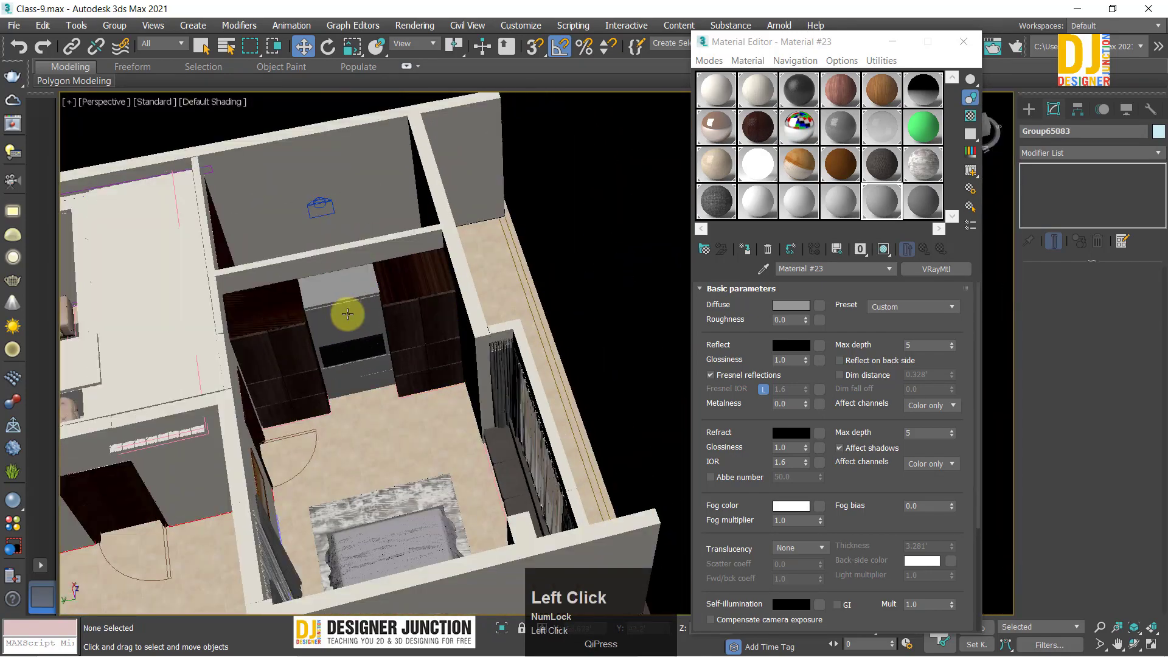
Step: Examine the TV unit between the two wardrobes against the bedroom's furniture and finishes from several angles
{"action": "scroll", "coordinate": [347, 314], "scroll_direction": "up", "scroll_amount": 5}
{"action": "middle_click_drag", "start_coordinate": [334, 318], "coordinate": [365, 284], "text": "alt"}
{"action": "middle_click_drag", "start_coordinate": [365, 285], "coordinate": [410, 357]}
{"action": "scroll", "coordinate": [394, 264], "scroll_direction": "down", "scroll_amount": 4}
{"action": "scroll", "coordinate": [378, 326], "scroll_direction": "up", "scroll_amount": 5}
{"action": "scroll", "coordinate": [378, 326], "scroll_direction": "down", "scroll_amount": 2}
{"action": "scroll", "coordinate": [410, 350], "scroll_direction": "down", "scroll_amount": 3}
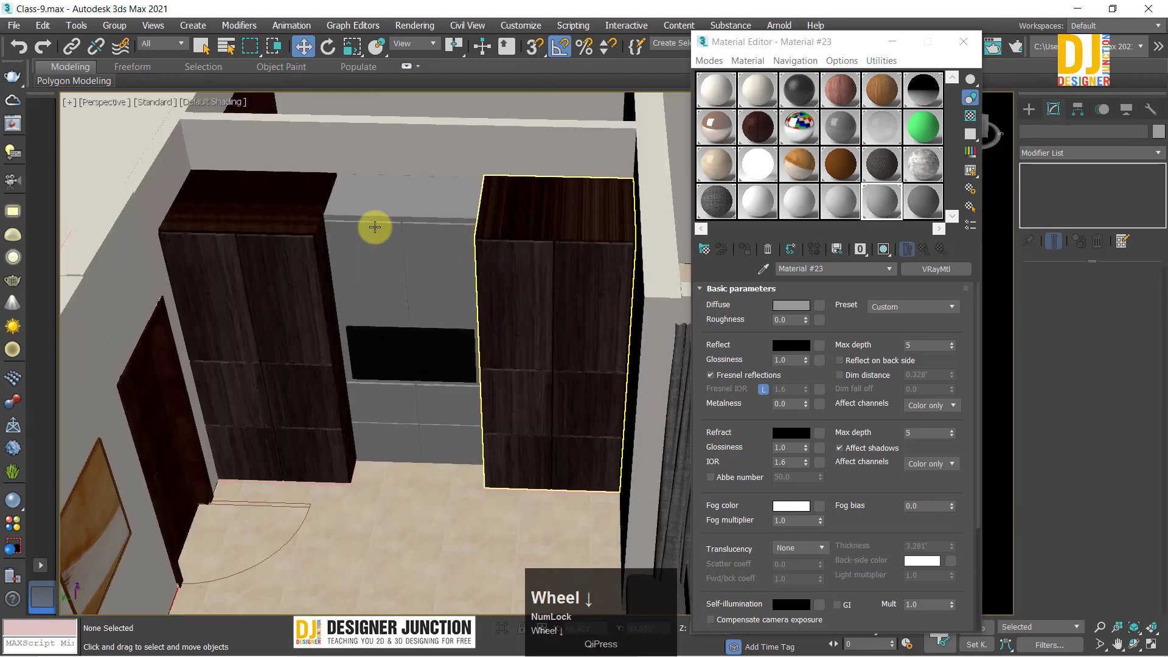
{"action": "middle_click_drag", "start_coordinate": [488, 337], "coordinate": [355, 320], "text": "alt"}
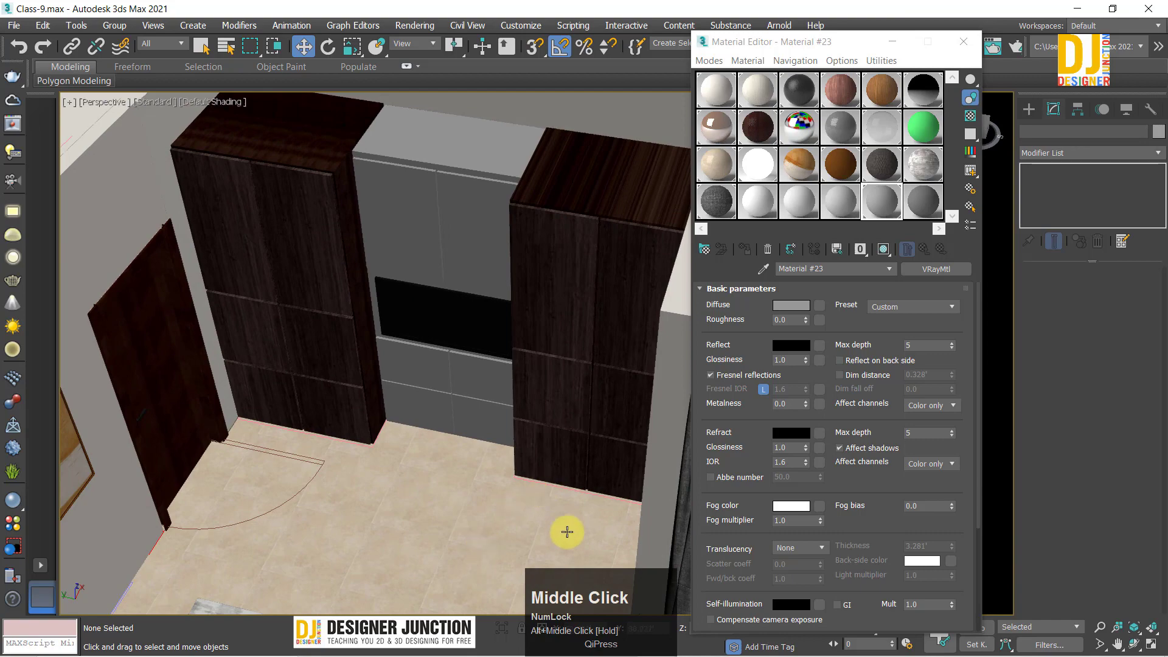
{"action": "middle_click_drag", "start_coordinate": [417, 470], "coordinate": [449, 495], "text": "alt"}
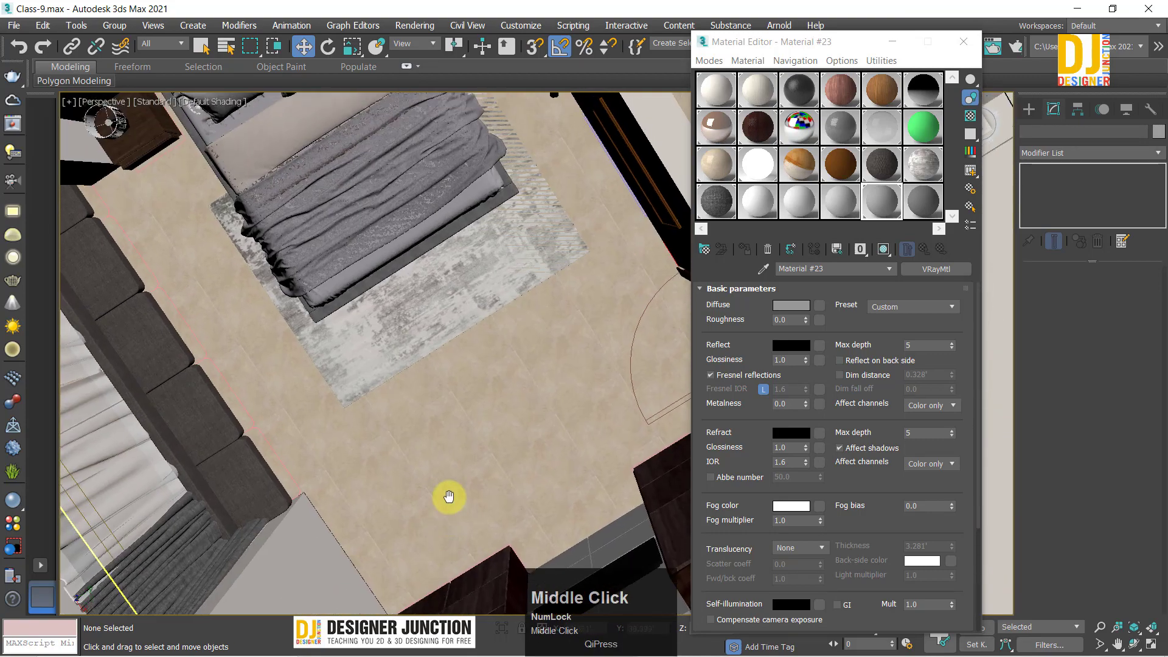
{"action": "scroll", "coordinate": [440, 382], "scroll_direction": "down", "scroll_amount": 5, "text": "alt"}
{"action": "middle_click_drag", "start_coordinate": [398, 243], "coordinate": [463, 270], "text": "alt"}
{"action": "scroll", "coordinate": [534, 305], "scroll_direction": "up", "scroll_amount": 3}
{"action": "scroll", "coordinate": [489, 292], "scroll_direction": "down", "scroll_amount": 3}
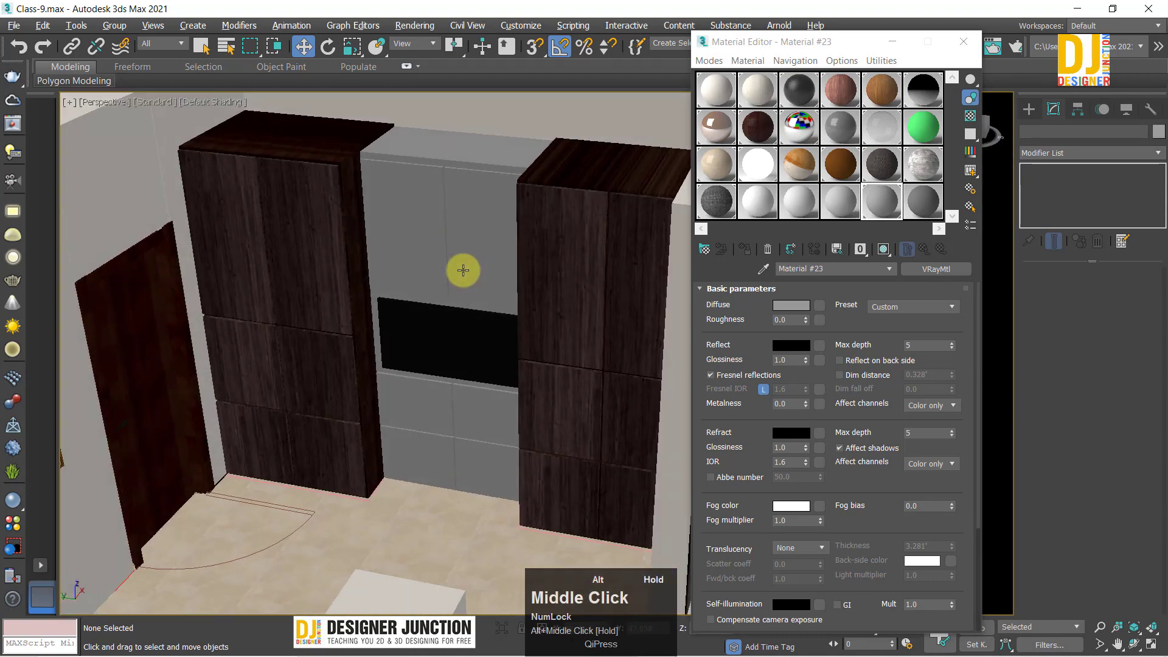
{"action": "scroll", "coordinate": [460, 274], "scroll_direction": "up", "scroll_amount": 2}
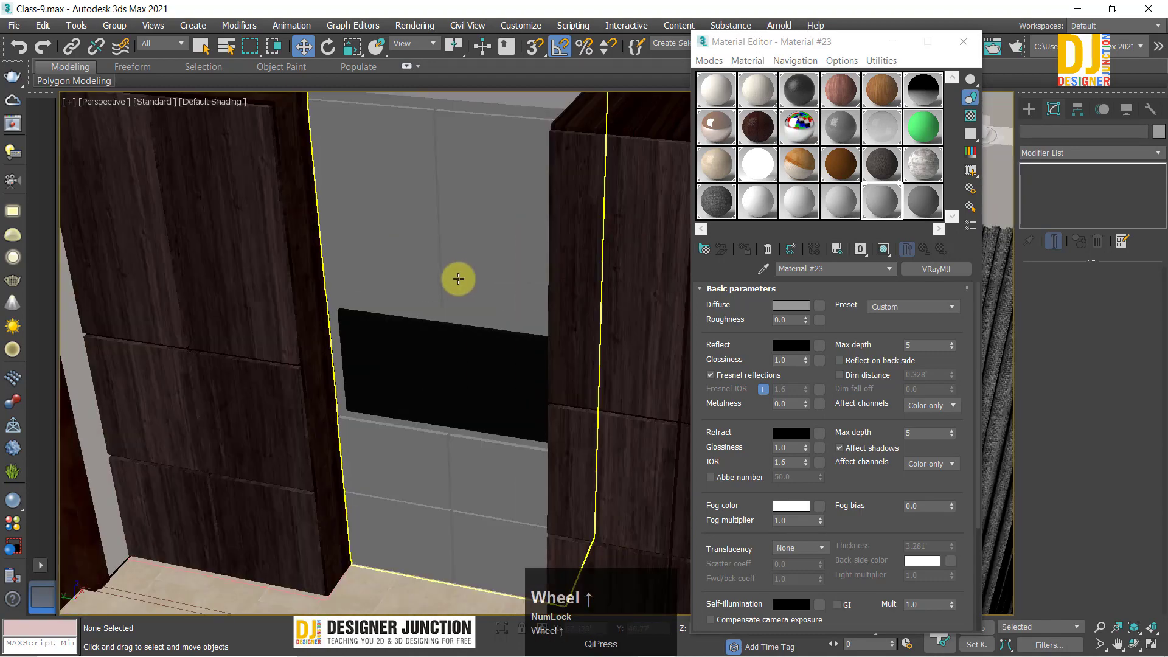
{"action": "left_click_drag", "start_coordinate": [890, 217], "coordinate": [640, 256]}
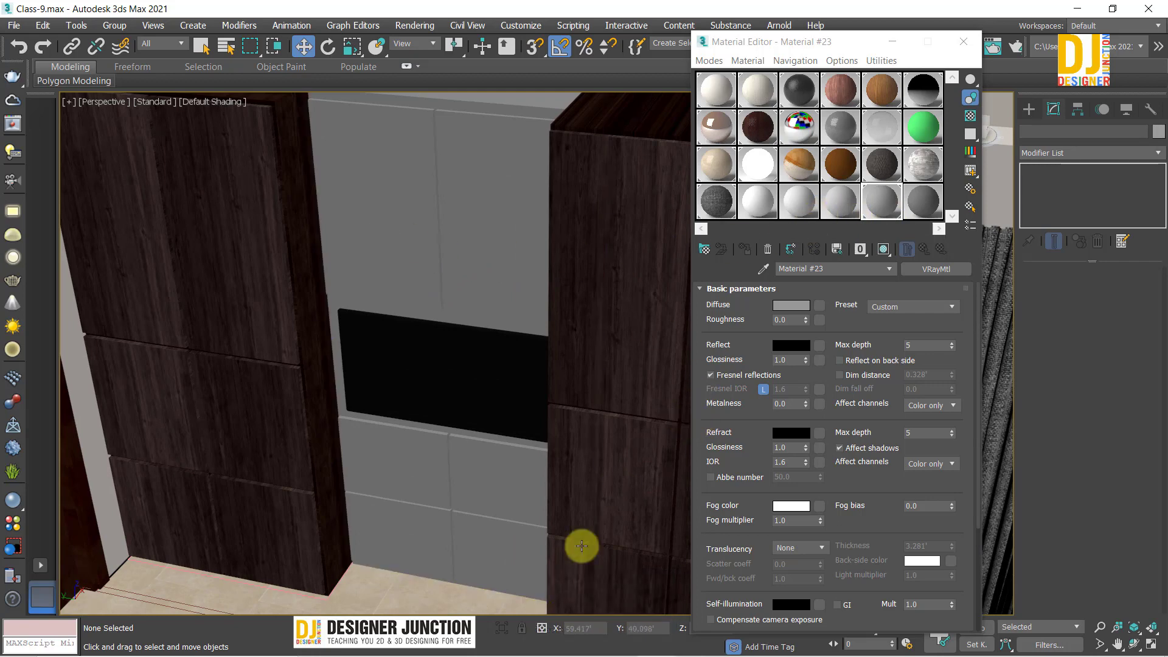
Step: Switch to File Explorer's Texture folder and preview the Wooden Texture-1 and dark red istockphoto wood images
{"action": "left_click", "coordinate": [509, 646]}
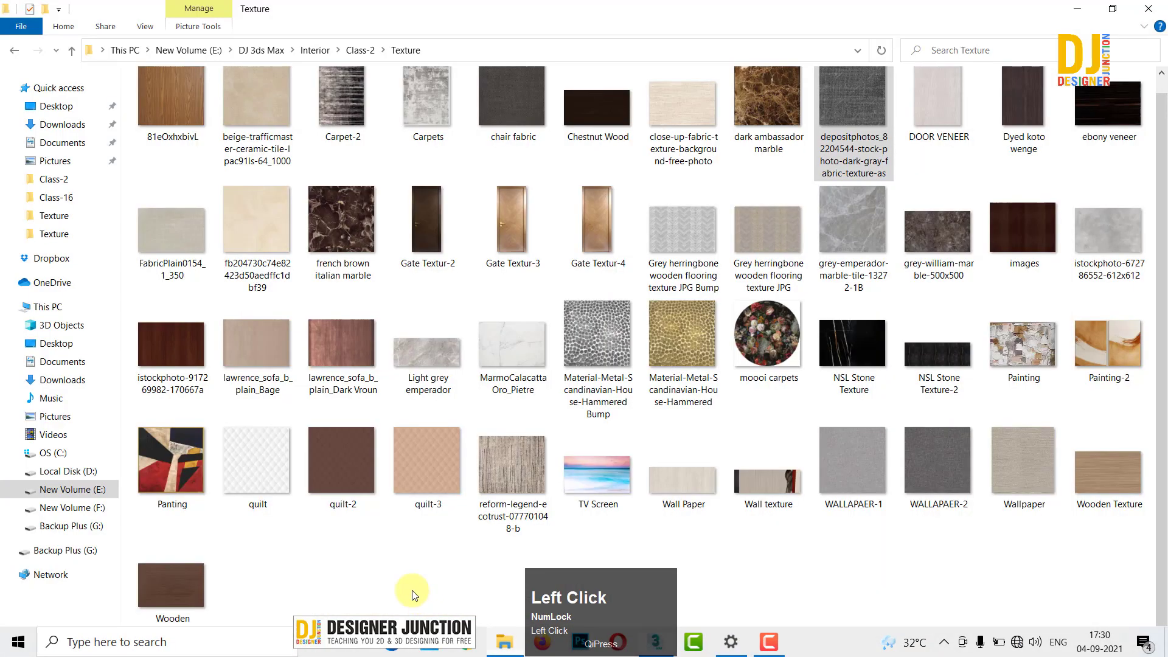
{"action": "left_click", "coordinate": [707, 559]}
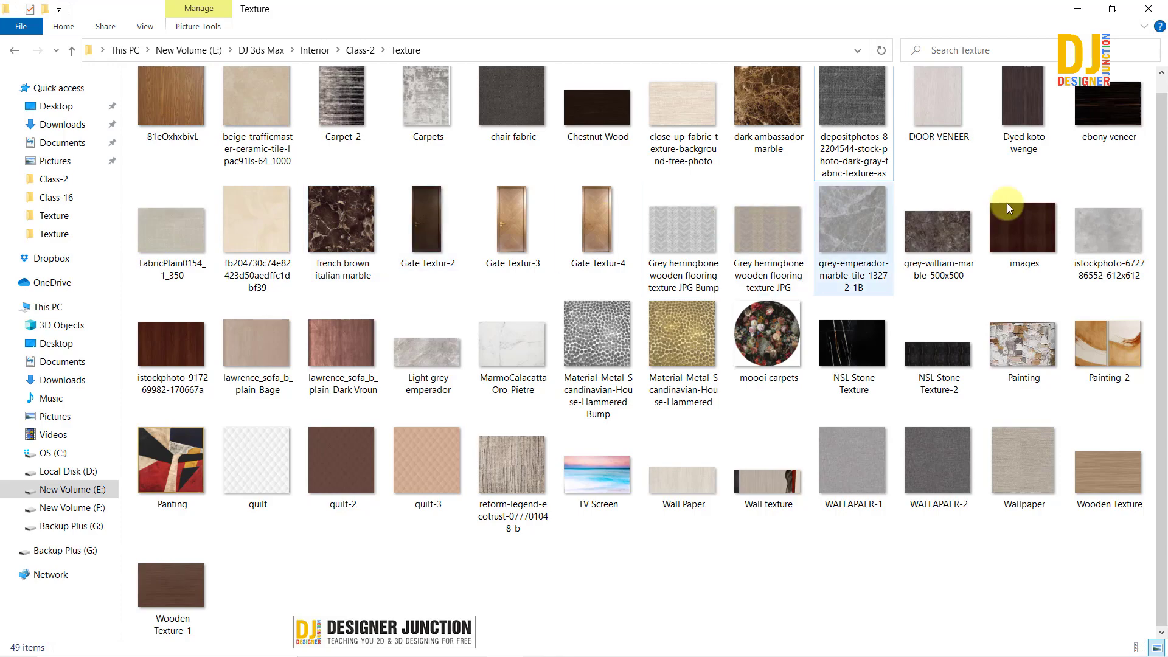
{"action": "double_click", "coordinate": [148, 576]}
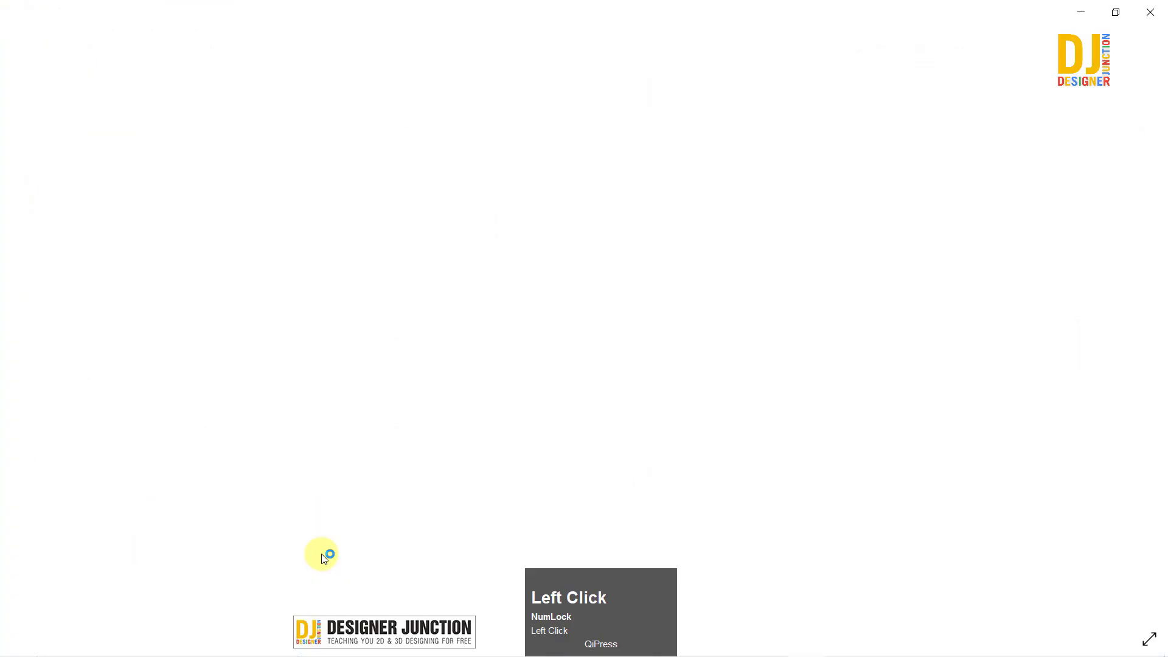
{"action": "left_click", "coordinate": [1150, 13]}
{"action": "left_click", "coordinate": [148, 107]}
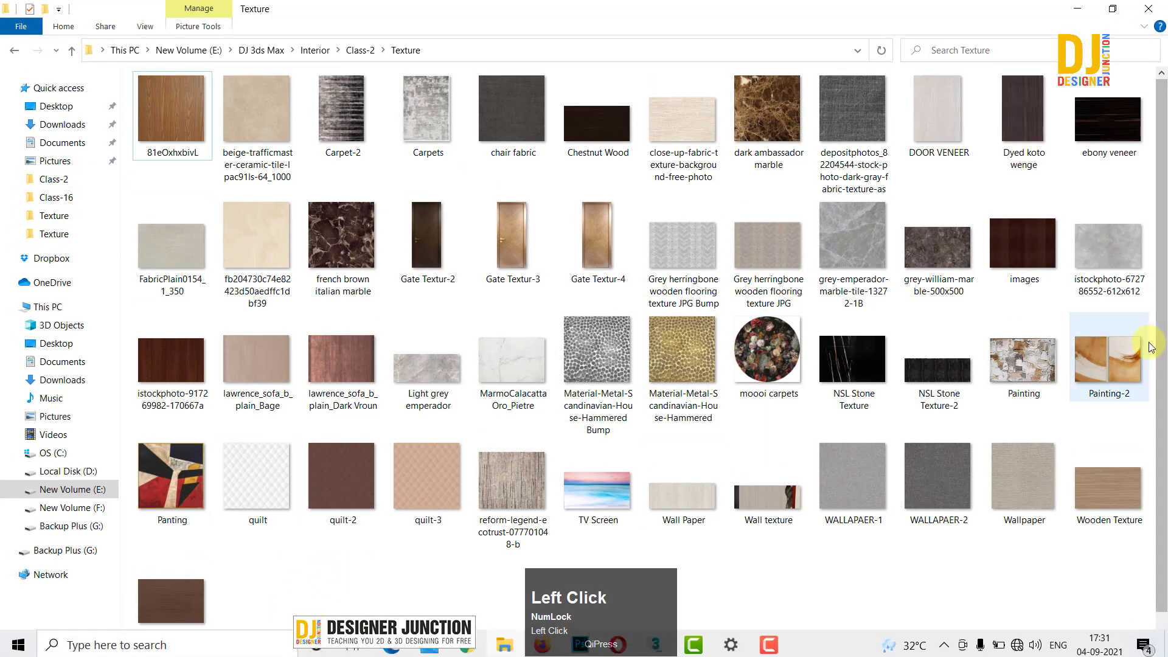
{"action": "left_click", "coordinate": [1124, 493]}
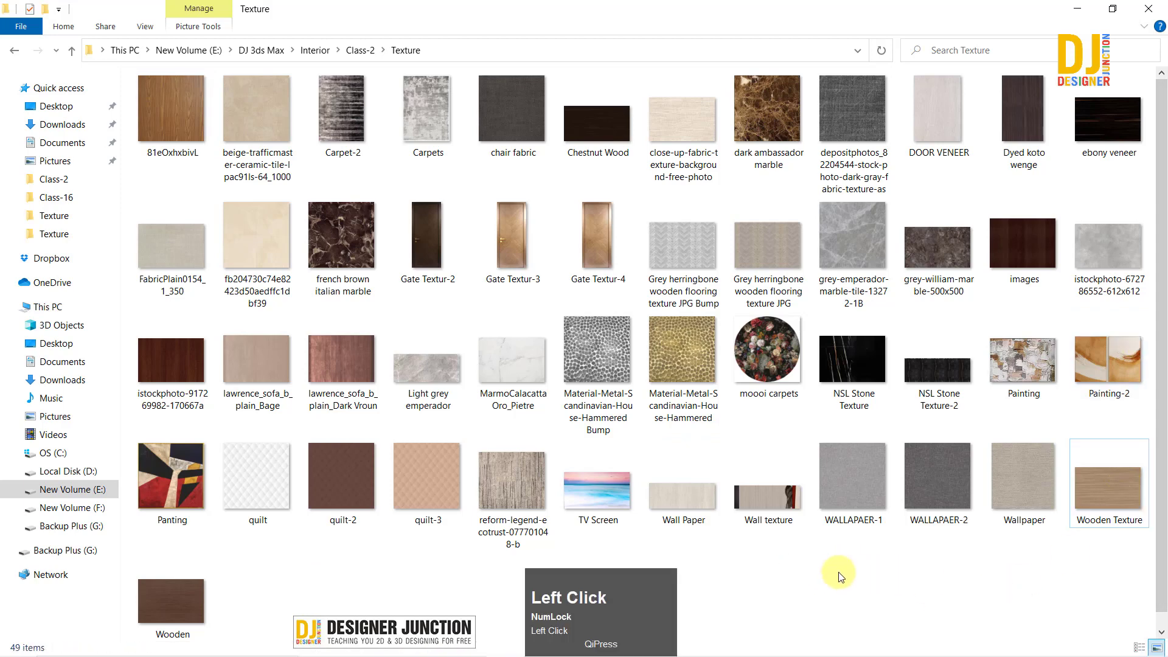
{"action": "double_click", "coordinate": [161, 367]}
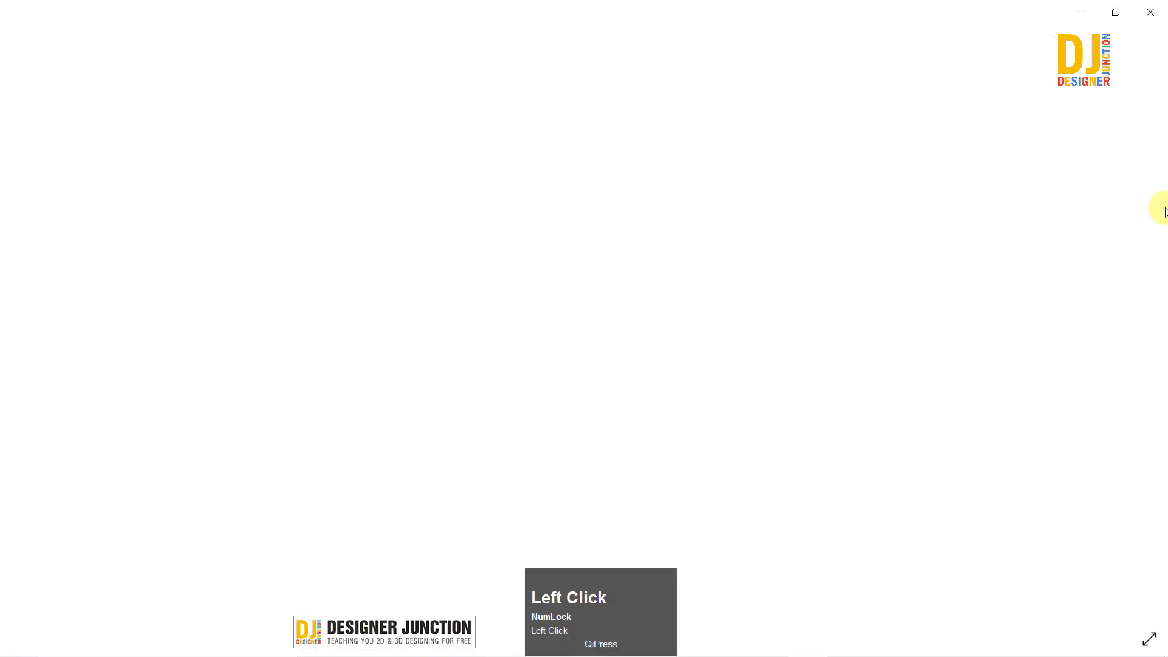
{"action": "left_click", "coordinate": [1165, 12]}
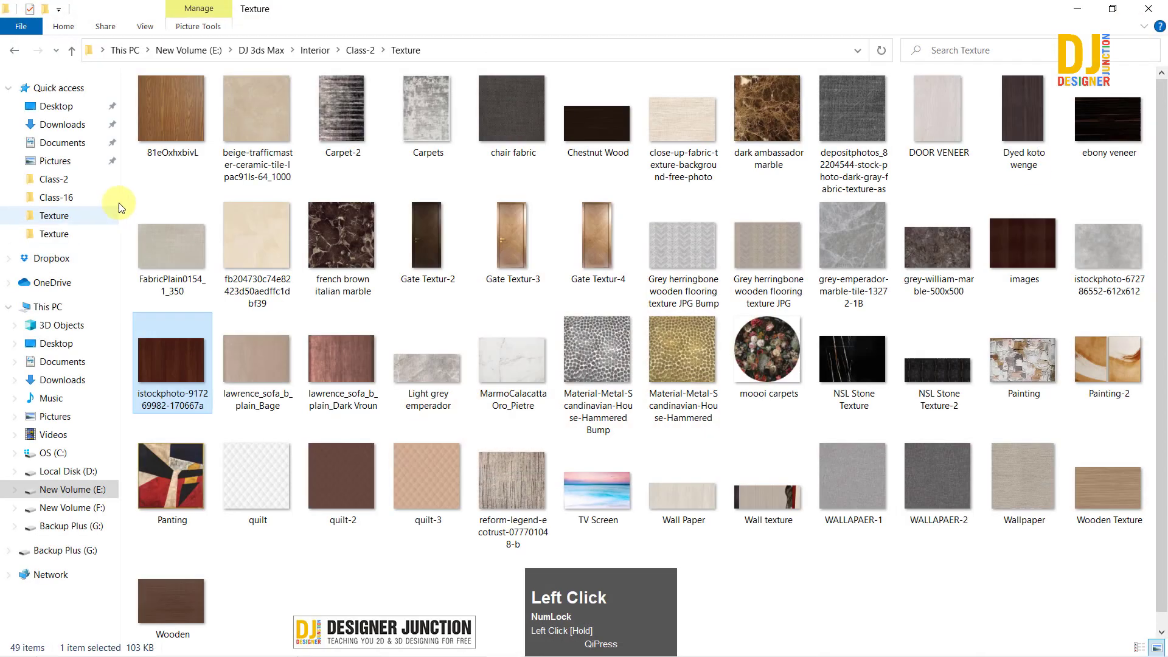
Step: Preview the images and Dyed koto wenge wood textures as candidates for the TV unit
{"action": "left_click", "coordinate": [1053, 284]}
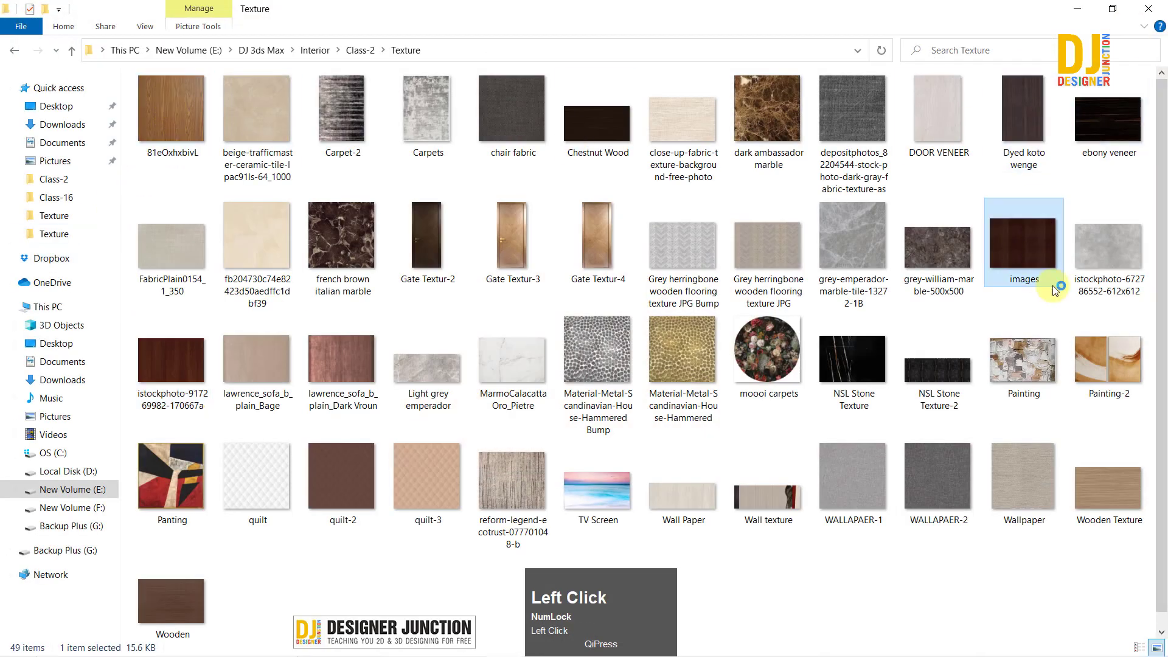
{"action": "double_click", "coordinate": [1065, 291]}
{"action": "left_click", "coordinate": [1159, 11]}
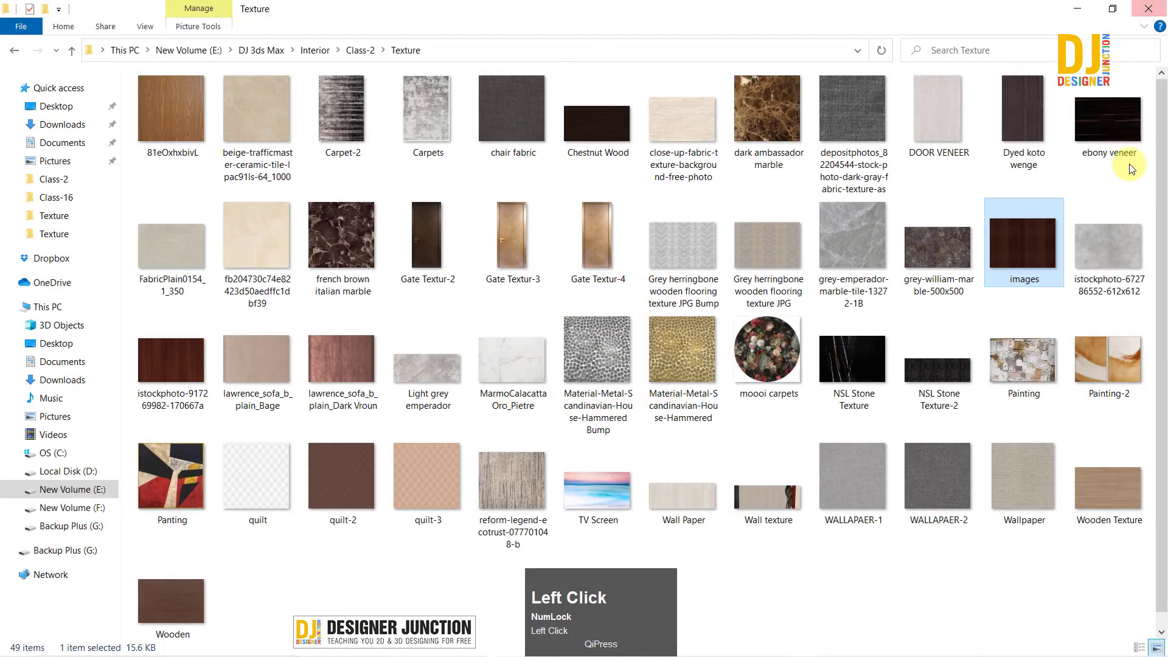
{"action": "left_click", "coordinate": [1103, 167]}
{"action": "left_click", "coordinate": [1007, 96]}
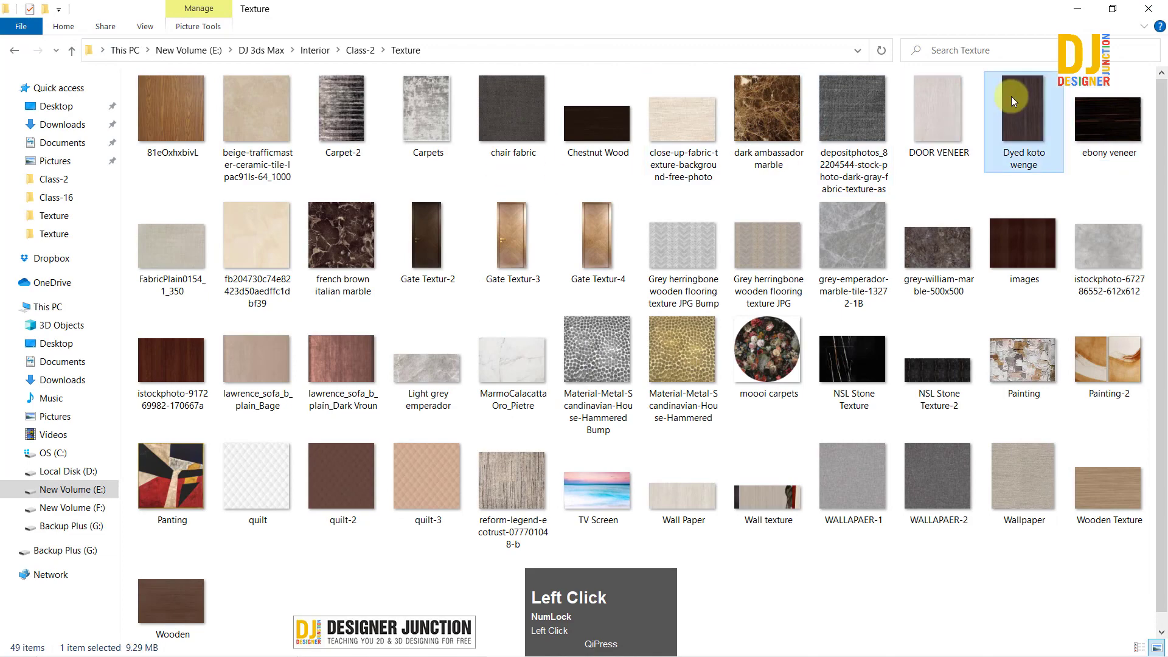
{"action": "double_click", "coordinate": [1031, 130]}
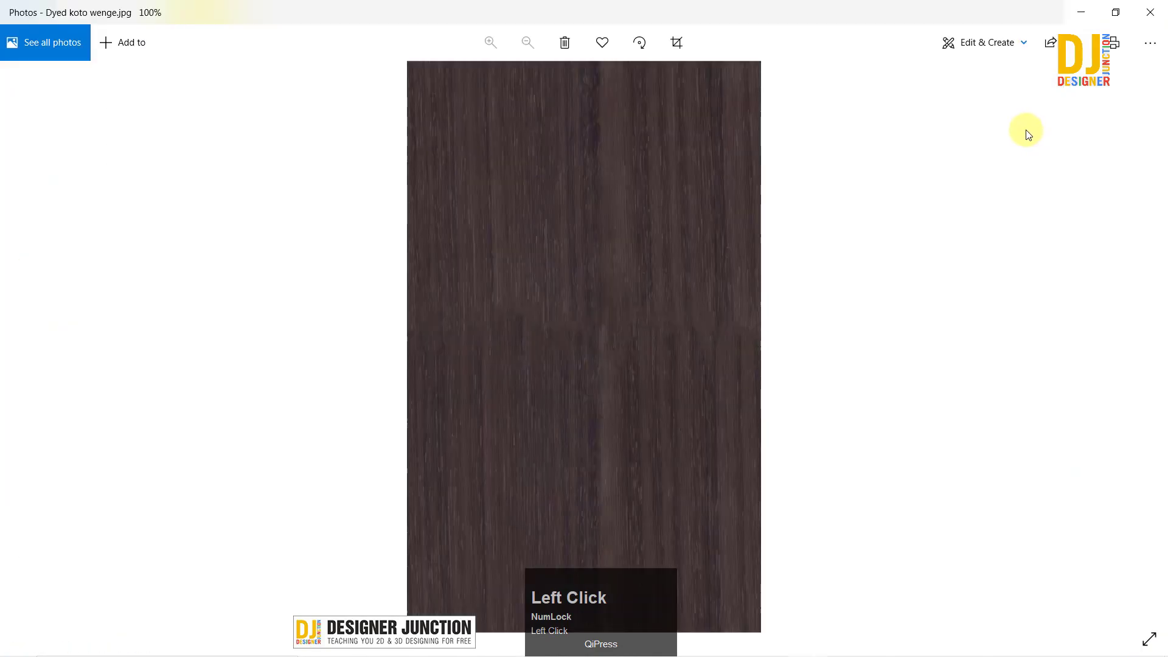
{"action": "left_click", "coordinate": [1154, 9]}
Step: Apply the Dyed koto wenge texture from the folder to the left door panel above the TV in 3ds Max
{"action": "left_click", "coordinate": [190, 115]}
{"action": "left_click_drag", "start_coordinate": [1027, 117], "coordinate": [408, 228]}
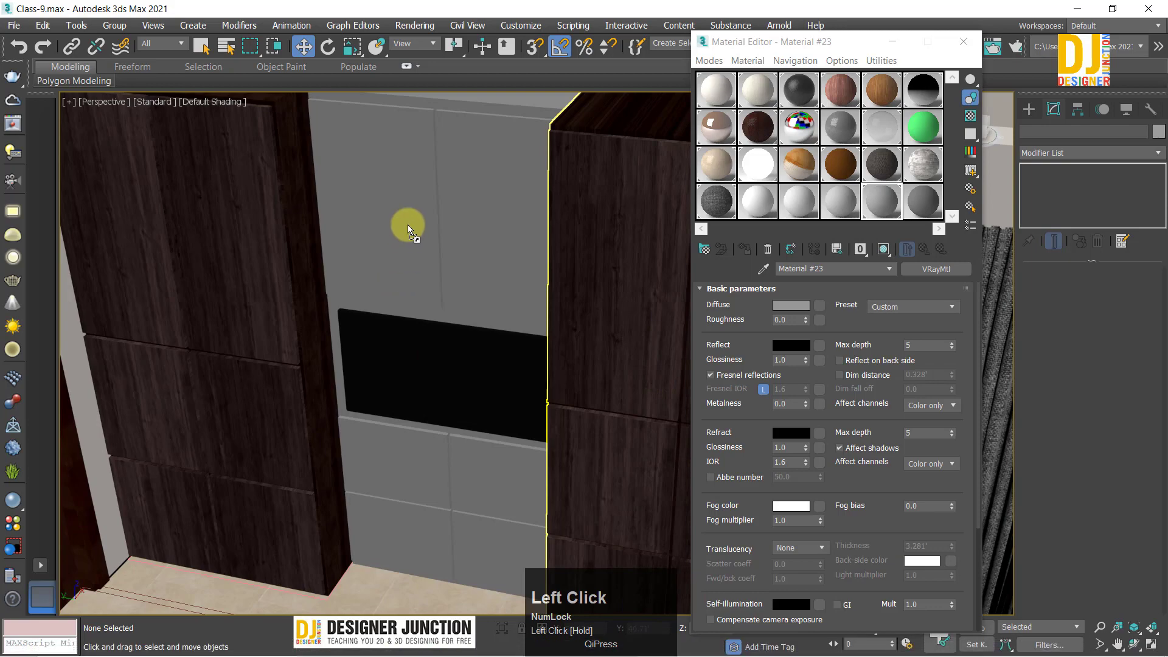
{"action": "middle_click_drag", "start_coordinate": [487, 265], "coordinate": [323, 276], "text": "alt"}
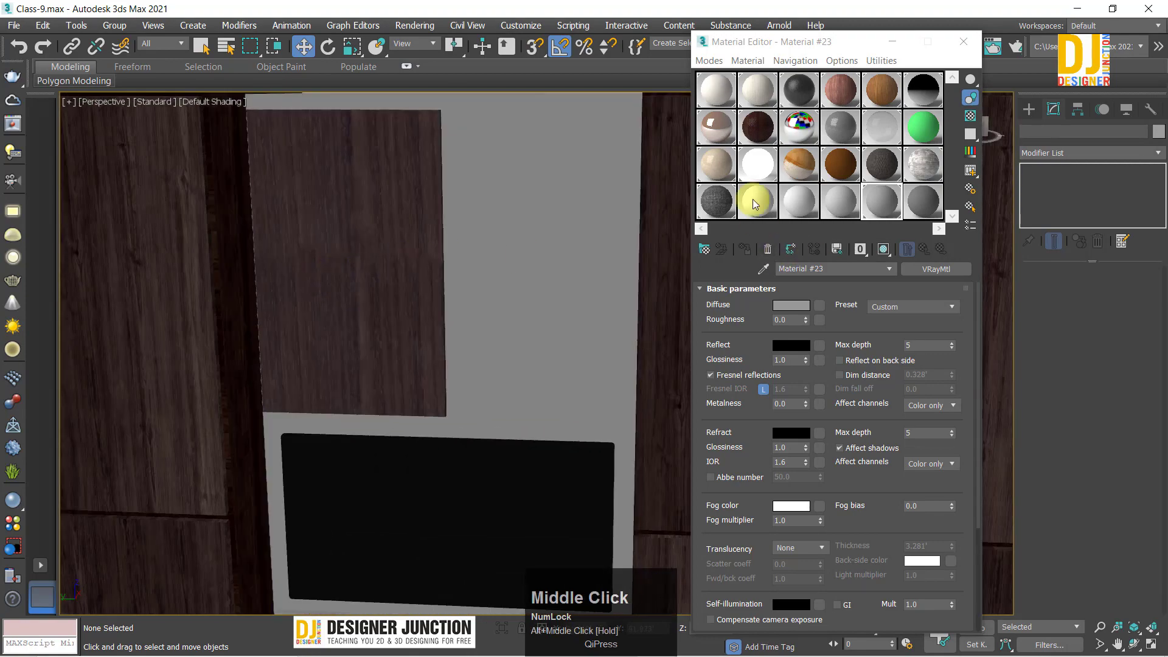
{"action": "mouse_move", "coordinate": [449, 280]}
{"action": "middle_mouse_down", "text": "alt"}
{"action": "mouse_move", "coordinate": [456, 305]}
{"action": "mouse_move", "coordinate": [668, 244]}
{"action": "middle_mouse_up", "text": "alt"}
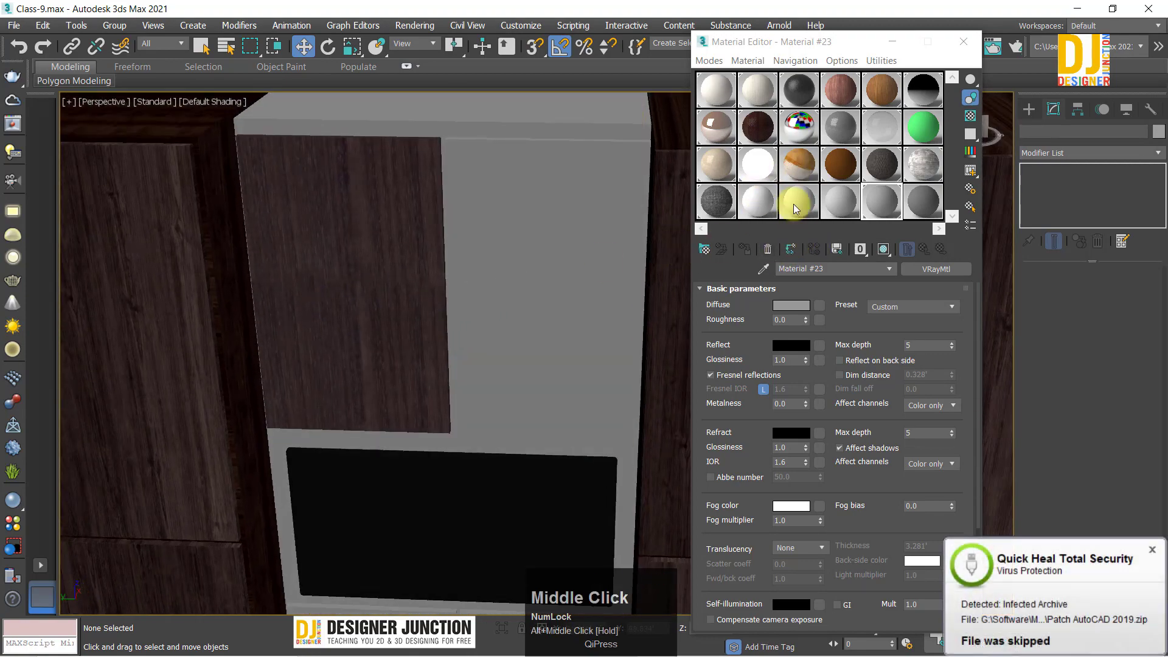
Step: Sample the wenge material from the textured door panel into the Material #20 sample slot
{"action": "left_click", "coordinate": [742, 206]}
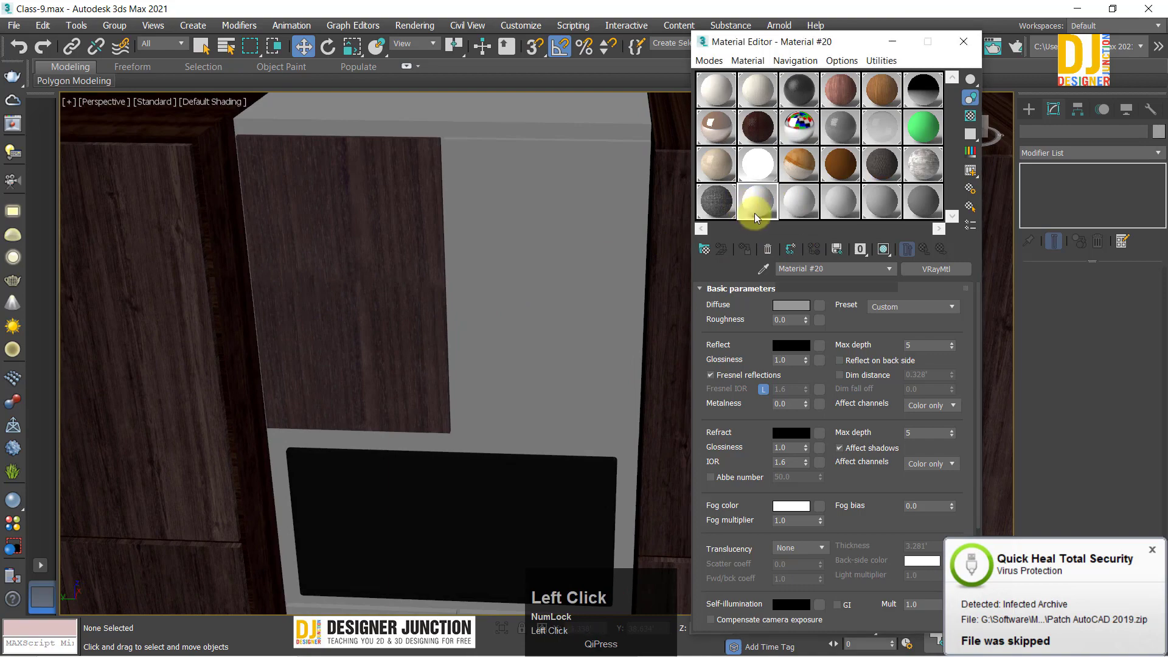
{"action": "left_click", "coordinate": [763, 268]}
{"action": "left_click", "coordinate": [460, 267]}
{"action": "scroll", "coordinate": [451, 268], "scroll_direction": "down", "scroll_amount": 2}
{"action": "middle_click_drag", "start_coordinate": [451, 268], "coordinate": [750, 237], "text": "alt"}
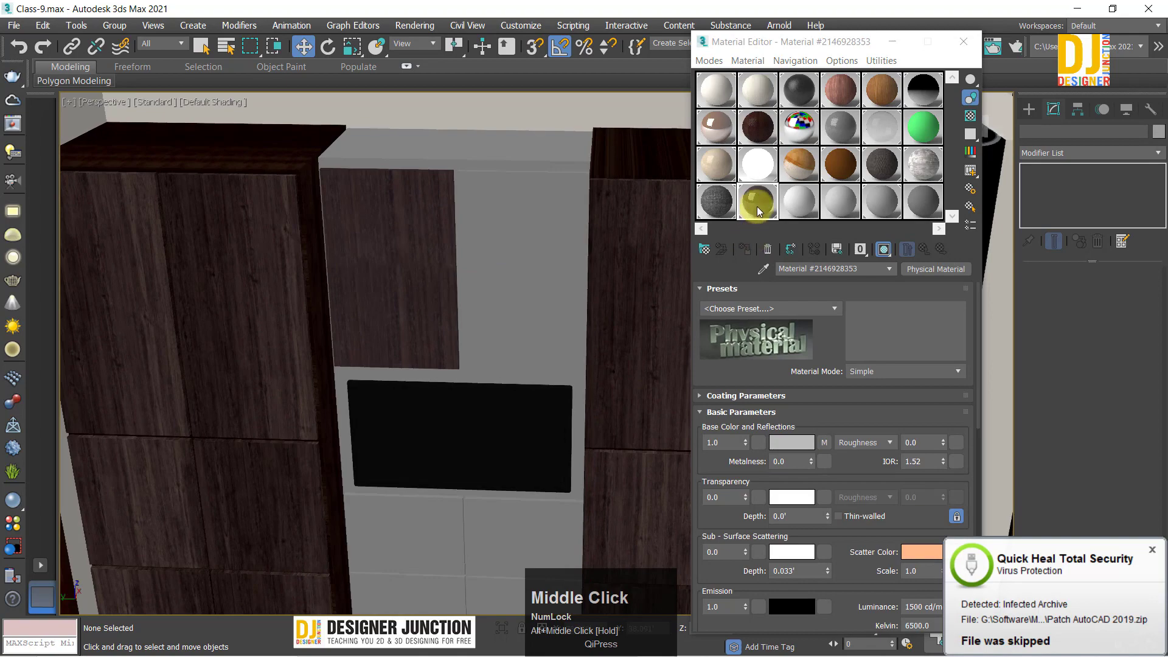
Step: Apply the wenge material to the remaining door above the TV and the four drawer panels below it
{"action": "left_click_drag", "start_coordinate": [752, 200], "coordinate": [541, 262]}
{"action": "middle_click_drag", "start_coordinate": [556, 289], "coordinate": [553, 254]}
{"action": "middle_click_drag", "start_coordinate": [454, 318], "coordinate": [555, 302], "text": "alt"}
{"action": "left_click_drag", "start_coordinate": [756, 201], "coordinate": [398, 492]}
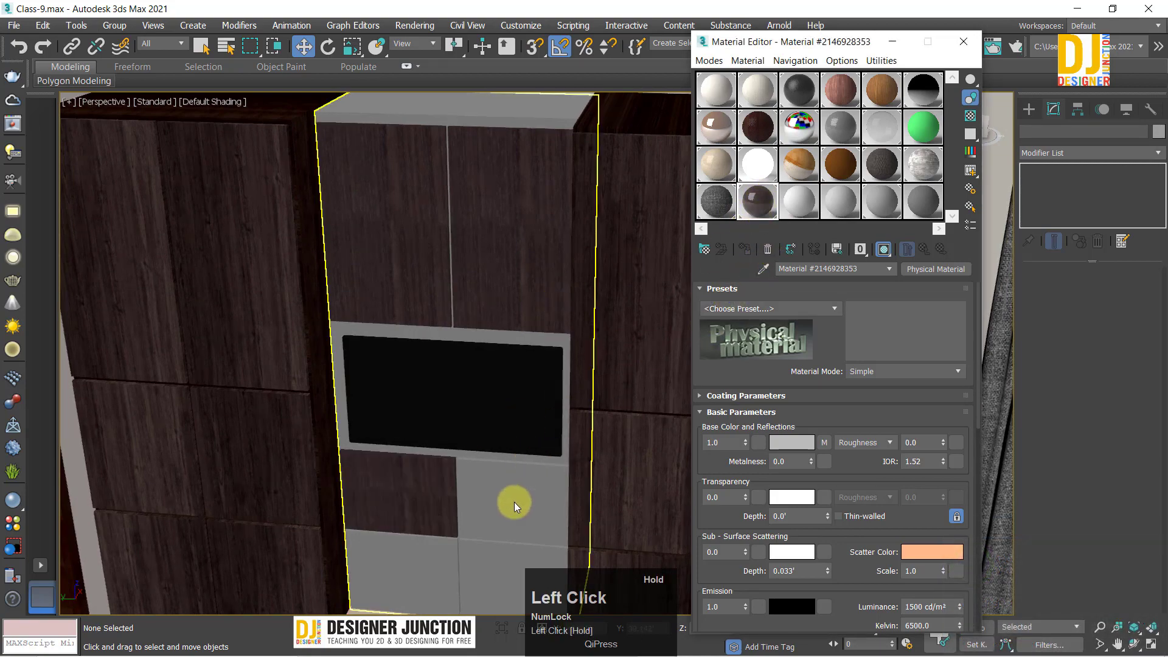
{"action": "left_click_drag", "start_coordinate": [514, 502], "coordinate": [514, 502]}
{"action": "middle_click_drag", "start_coordinate": [425, 563], "coordinate": [550, 307], "text": "alt"}
{"action": "middle_click_drag", "start_coordinate": [498, 381], "coordinate": [496, 392], "text": "alt"}
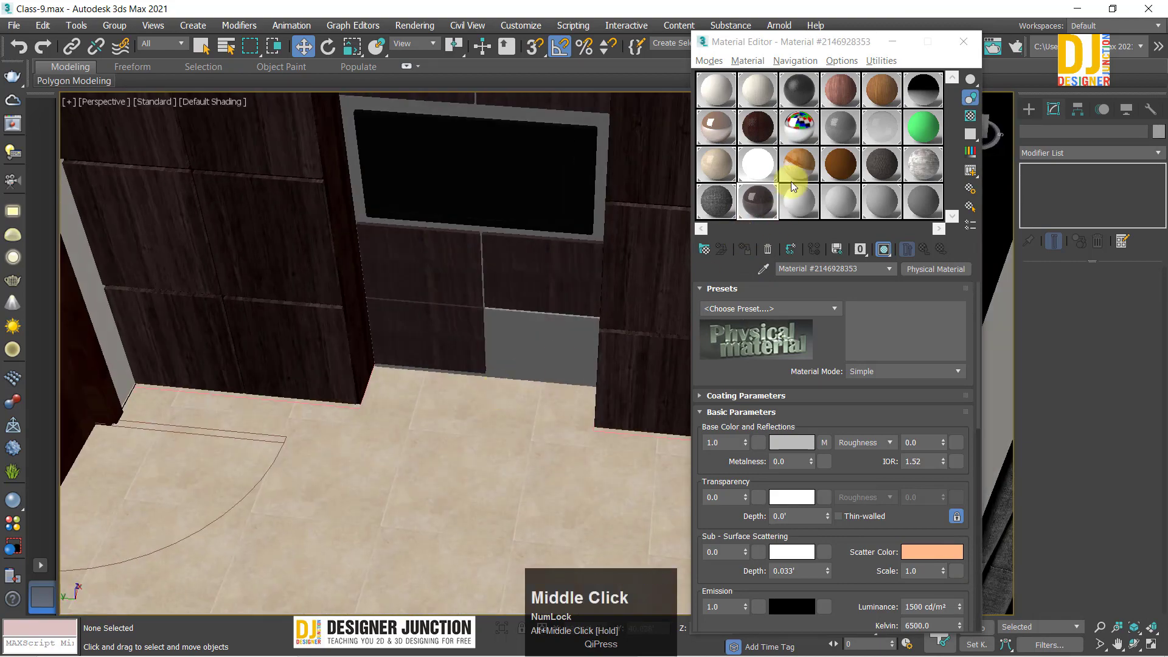
{"action": "left_click", "coordinate": [758, 204]}
Step: Try the light brown wood and the reddish wood materials on the TV unit's cabinet body
{"action": "middle_click_drag", "start_coordinate": [565, 177], "coordinate": [477, 381], "text": "alt"}
{"action": "scroll", "coordinate": [468, 385], "scroll_direction": "down", "scroll_amount": 2}
{"action": "scroll", "coordinate": [373, 420], "scroll_direction": "up", "scroll_amount": 3}
{"action": "middle_click_drag", "start_coordinate": [373, 419], "coordinate": [402, 439], "text": "alt"}
{"action": "left_click", "coordinate": [763, 207]}
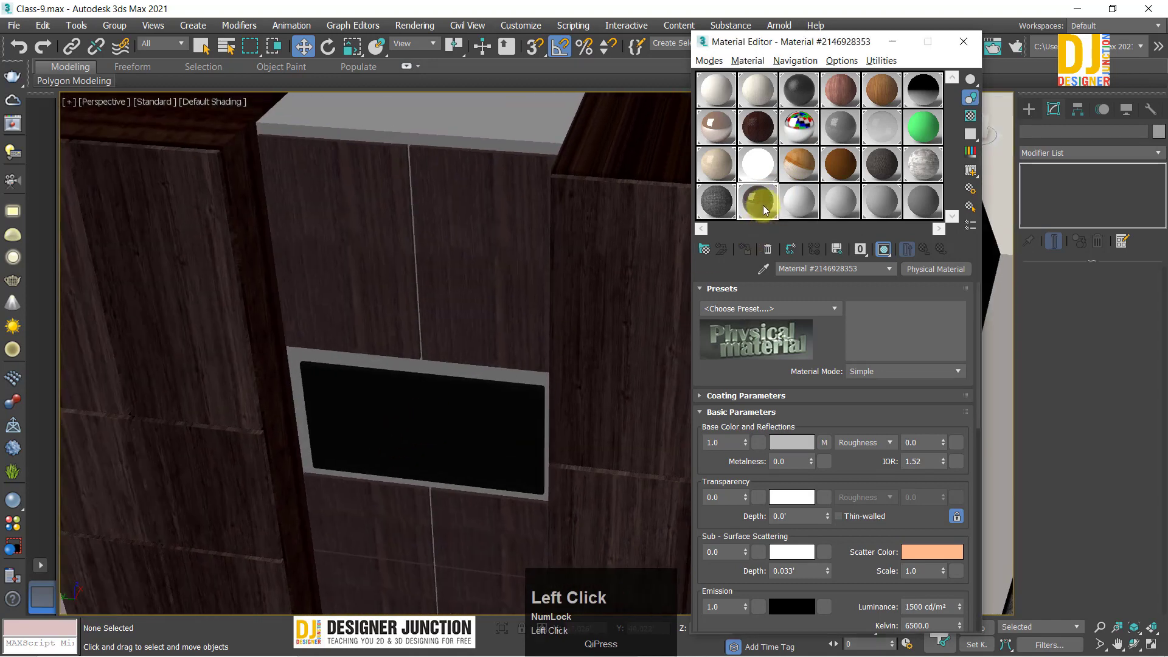
{"action": "left_click_drag", "start_coordinate": [797, 284], "coordinate": [867, 105]}
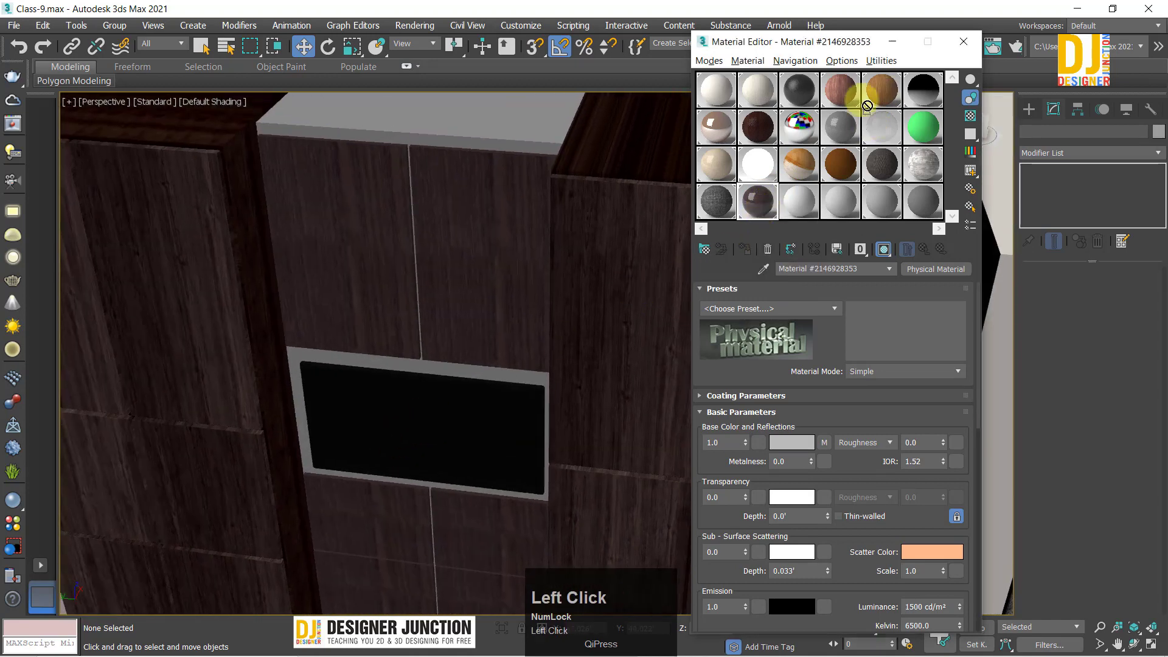
{"action": "left_click_drag", "start_coordinate": [521, 138], "coordinate": [523, 140]}
{"action": "middle_click_drag", "start_coordinate": [566, 230], "coordinate": [514, 239], "text": "alt"}
{"action": "middle_click_drag", "start_coordinate": [549, 170], "coordinate": [535, 188], "text": "alt"}
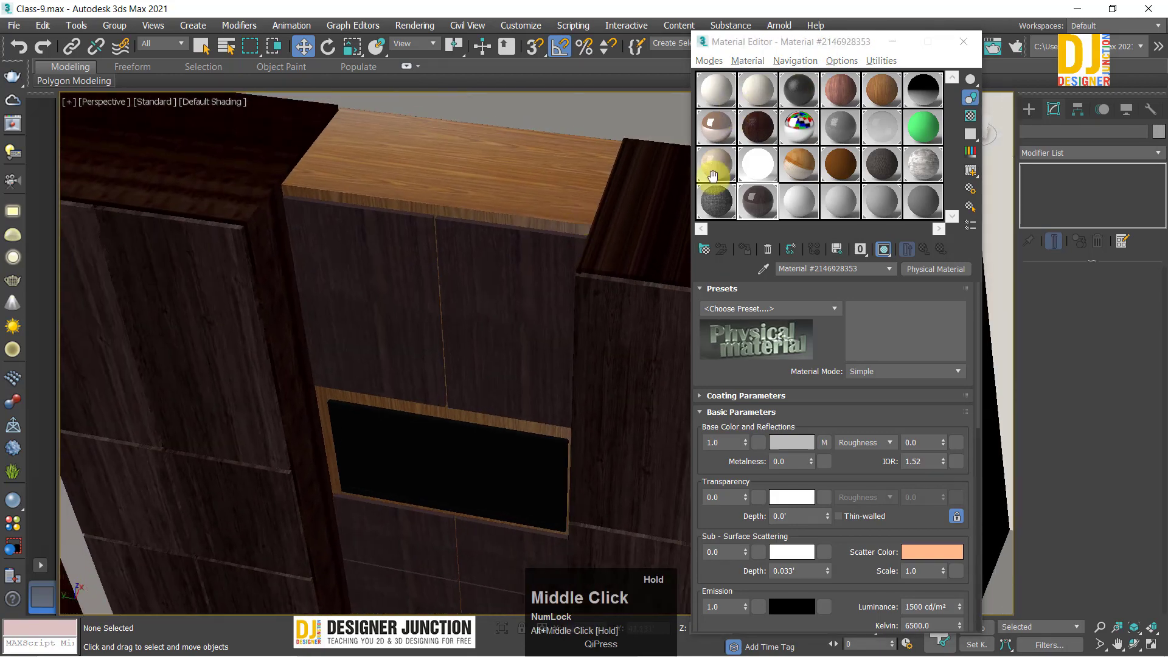
{"action": "left_click_drag", "start_coordinate": [835, 98], "coordinate": [510, 178]}
{"action": "middle_click_drag", "start_coordinate": [605, 230], "coordinate": [522, 271], "text": "alt"}
{"action": "middle_click_drag", "start_coordinate": [570, 263], "coordinate": [648, 263]}
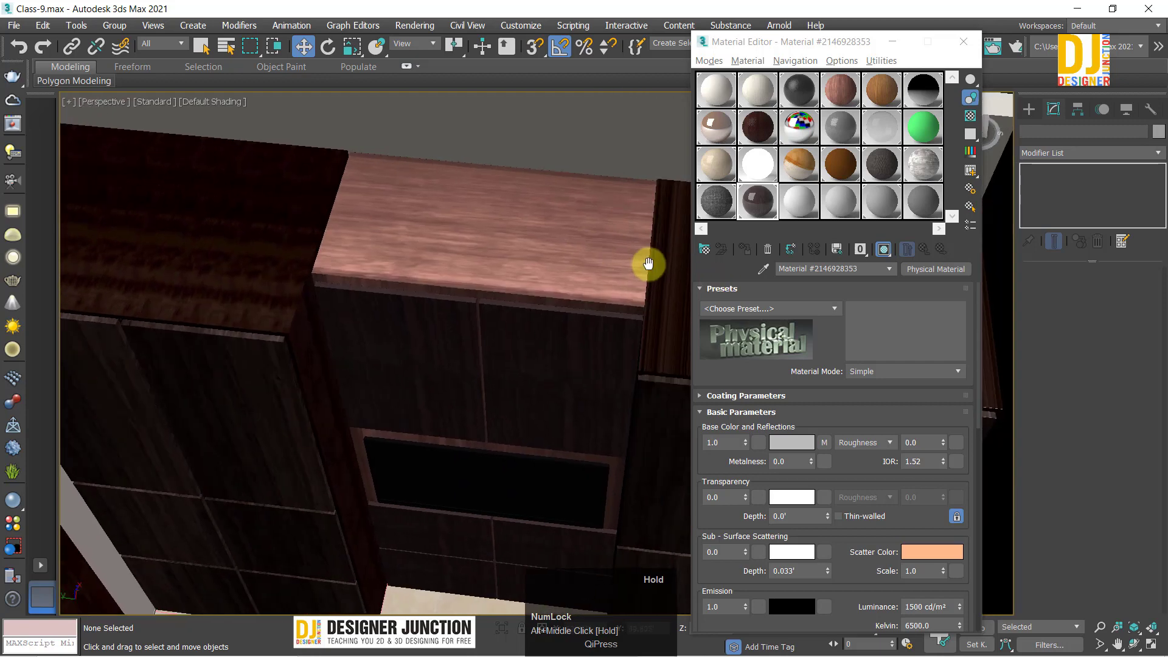
Step: Sample the wardrobe's dark wood material 01 into the sample slot and apply it to the TV unit's cabinet body
{"action": "left_click", "coordinate": [763, 269]}
{"action": "left_click", "coordinate": [577, 265]}
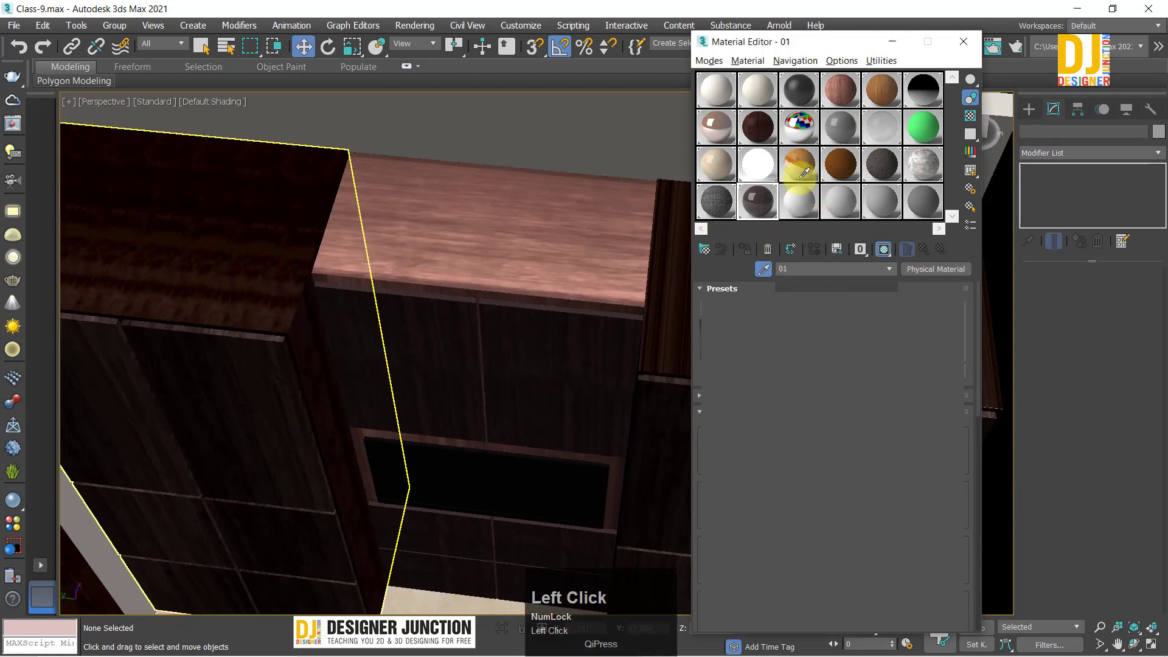
{"action": "left_click_drag", "start_coordinate": [755, 203], "coordinate": [548, 268]}
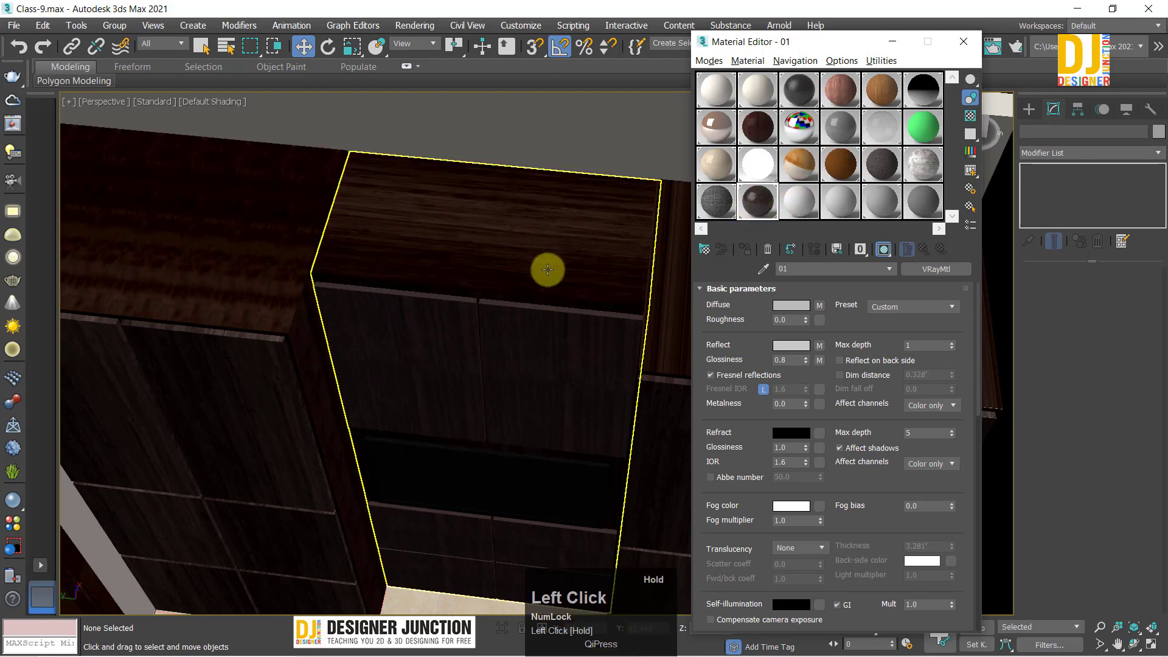
{"action": "middle_click_drag", "start_coordinate": [548, 268], "coordinate": [469, 263], "text": "alt"}
{"action": "scroll", "coordinate": [485, 201], "scroll_direction": "down", "scroll_amount": 3}
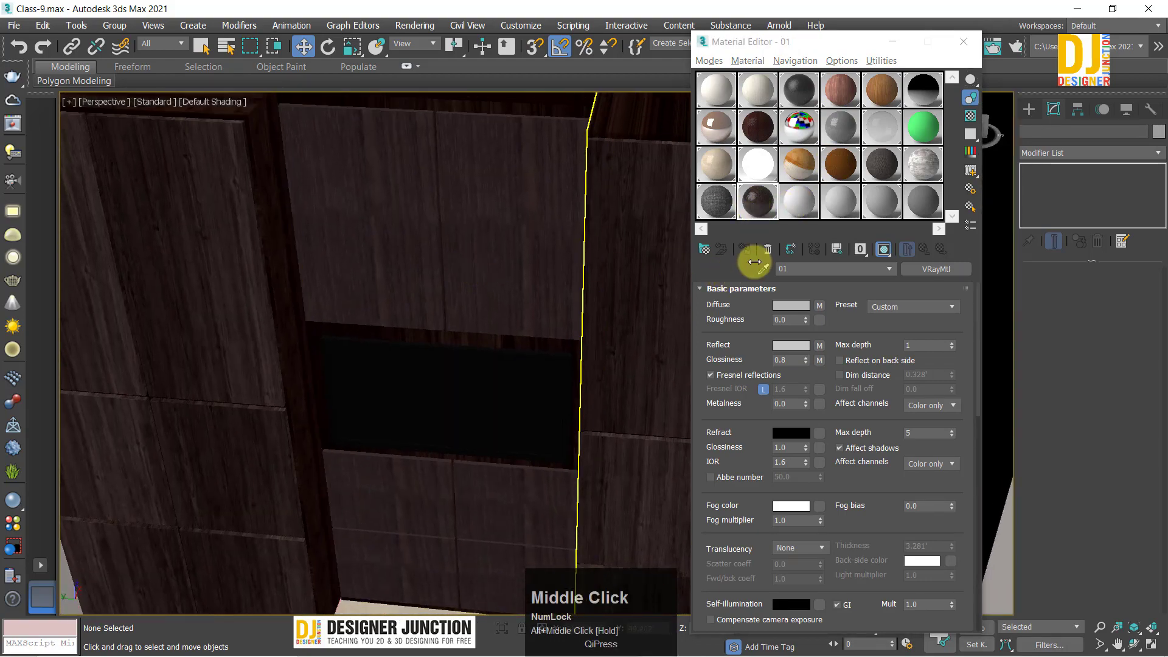
Step: Sample the TV unit's door material, change it to VRayMtl with a copy of its base colour map as Diffuse, and close the Material Editor
{"action": "left_click", "coordinate": [763, 268]}
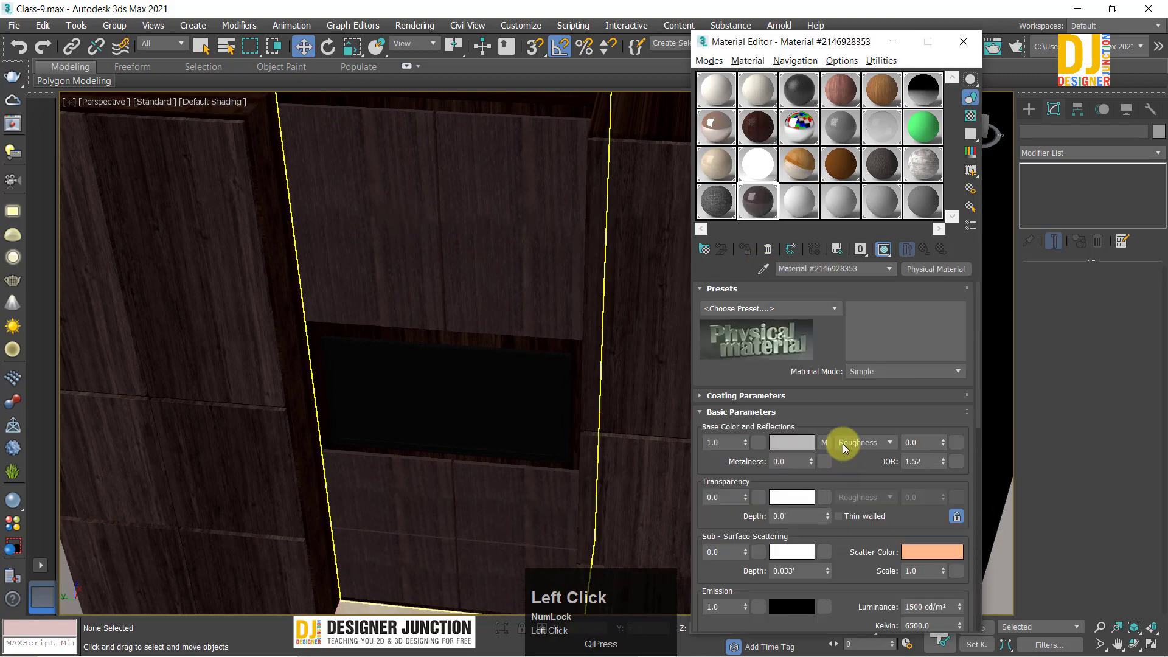
{"action": "right_click", "coordinate": [827, 444]}
{"action": "left_click", "coordinate": [848, 457]}
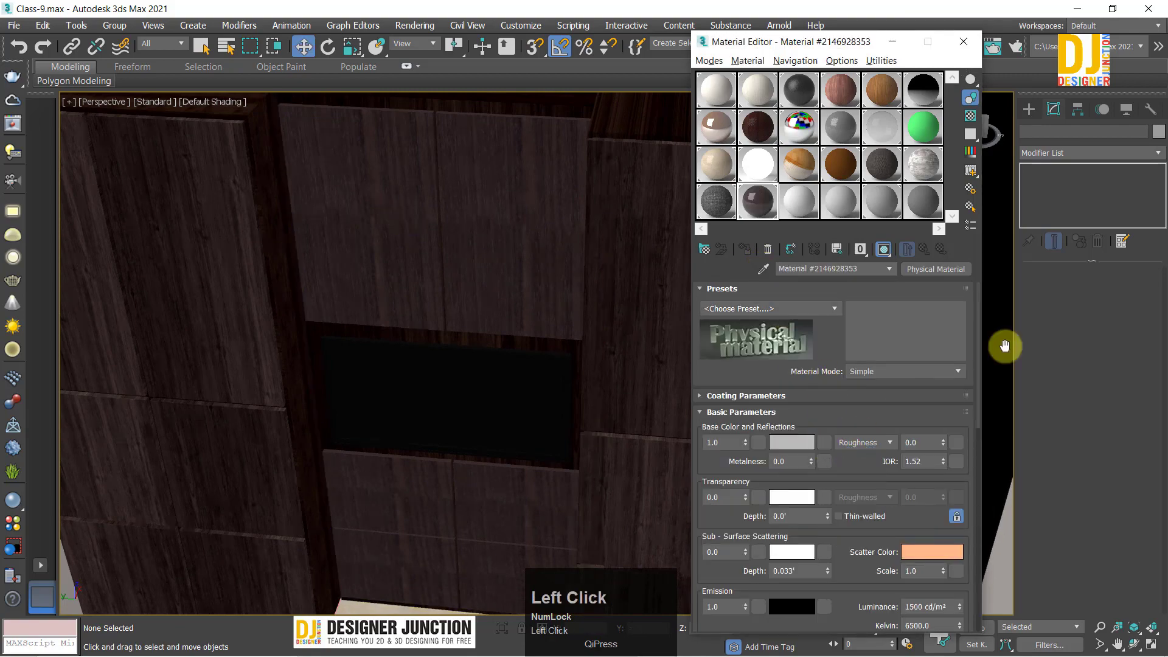
{"action": "left_click", "coordinate": [920, 269]}
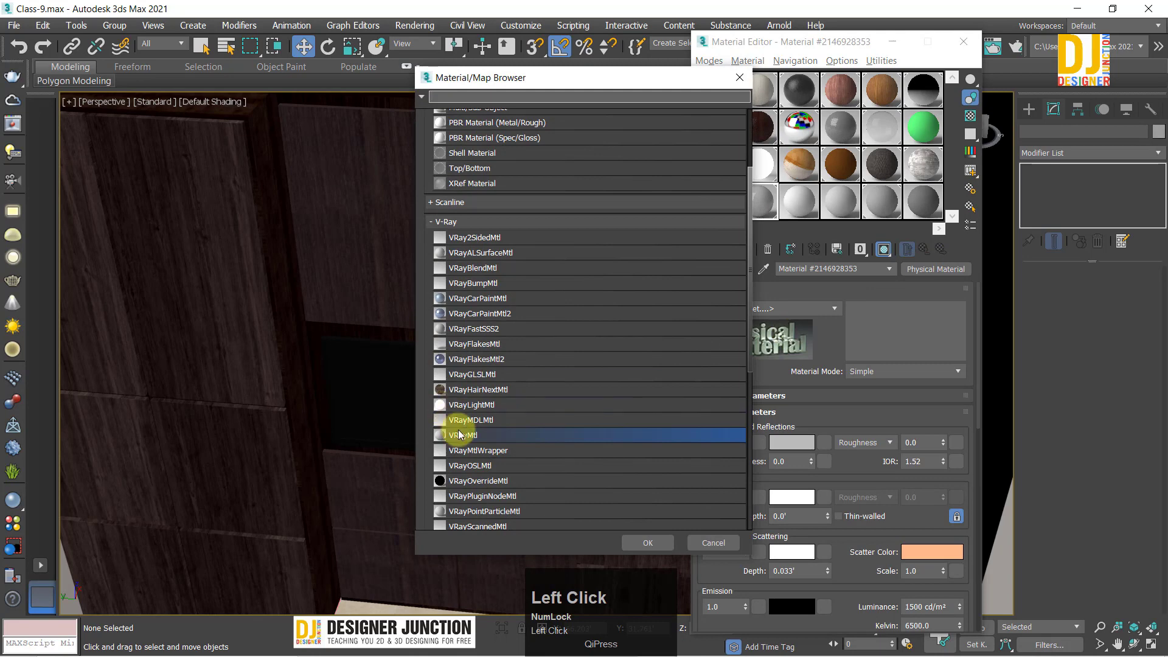
{"action": "double_click", "coordinate": [459, 437]}
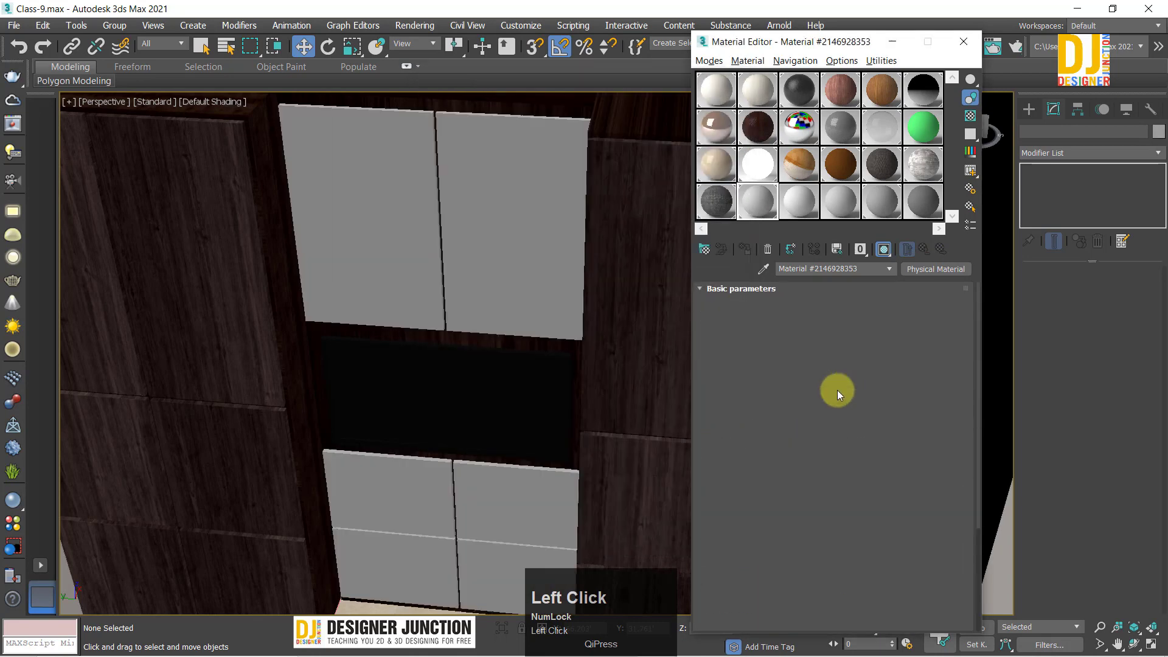
{"action": "right_click", "coordinate": [816, 304]}
{"action": "left_click", "coordinate": [848, 325]}
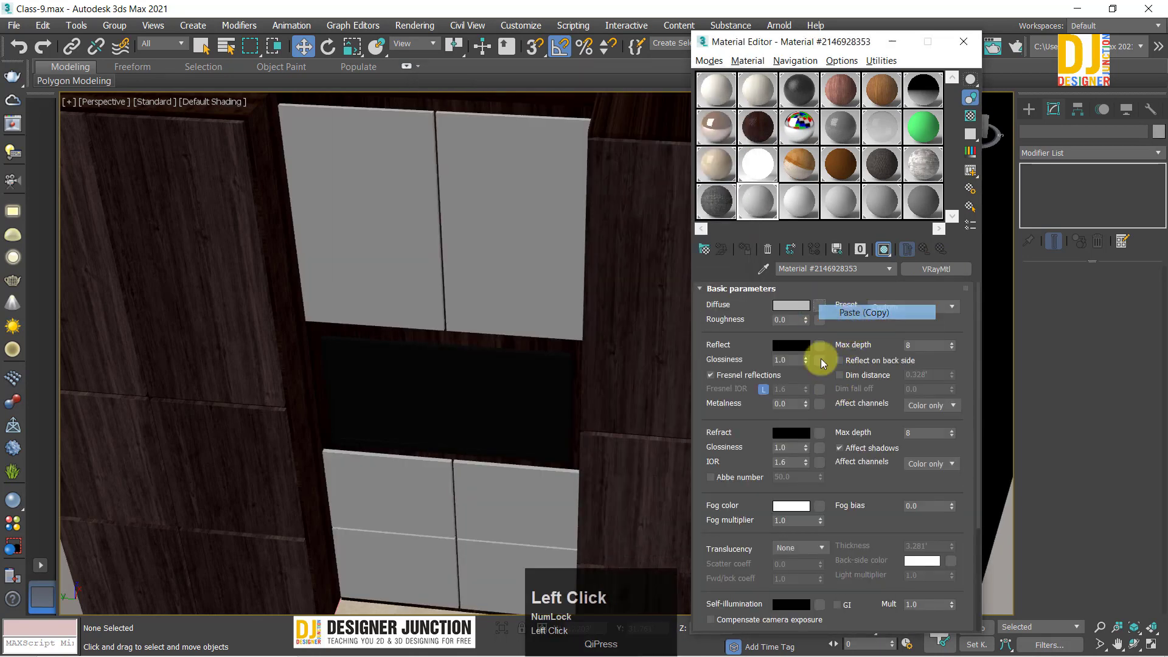
{"action": "middle_click_drag", "start_coordinate": [517, 310], "coordinate": [404, 434], "text": "alt"}
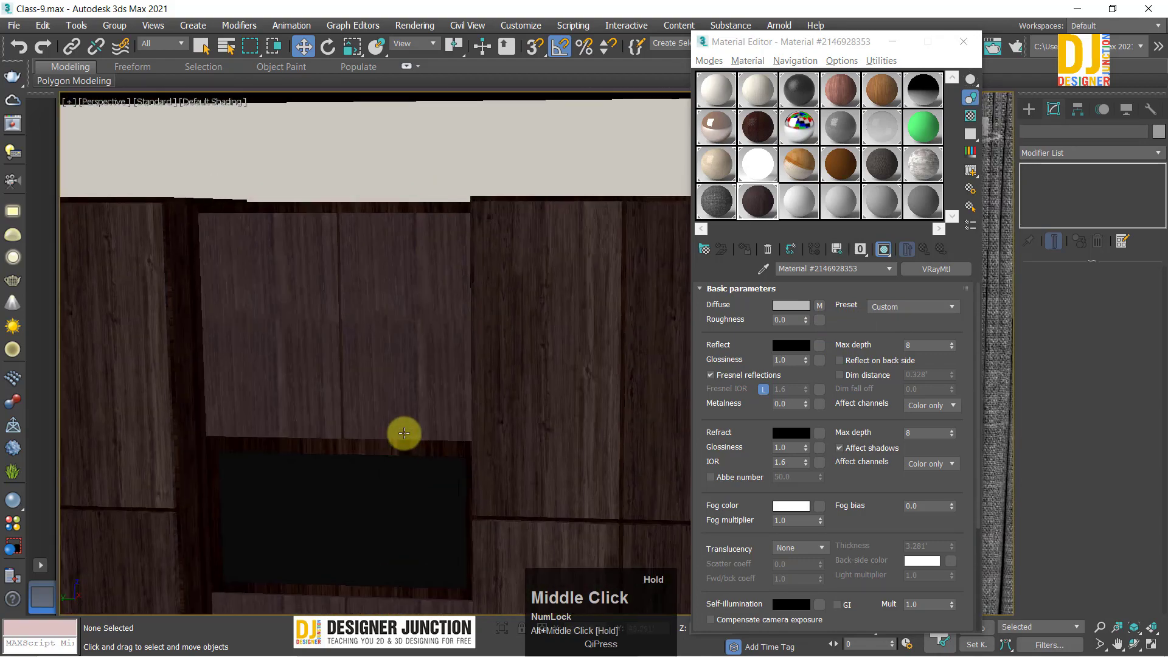
{"action": "scroll", "coordinate": [402, 373], "scroll_direction": "down", "scroll_amount": 3}
{"action": "middle_click_drag", "start_coordinate": [402, 372], "coordinate": [431, 347], "text": "alt"}
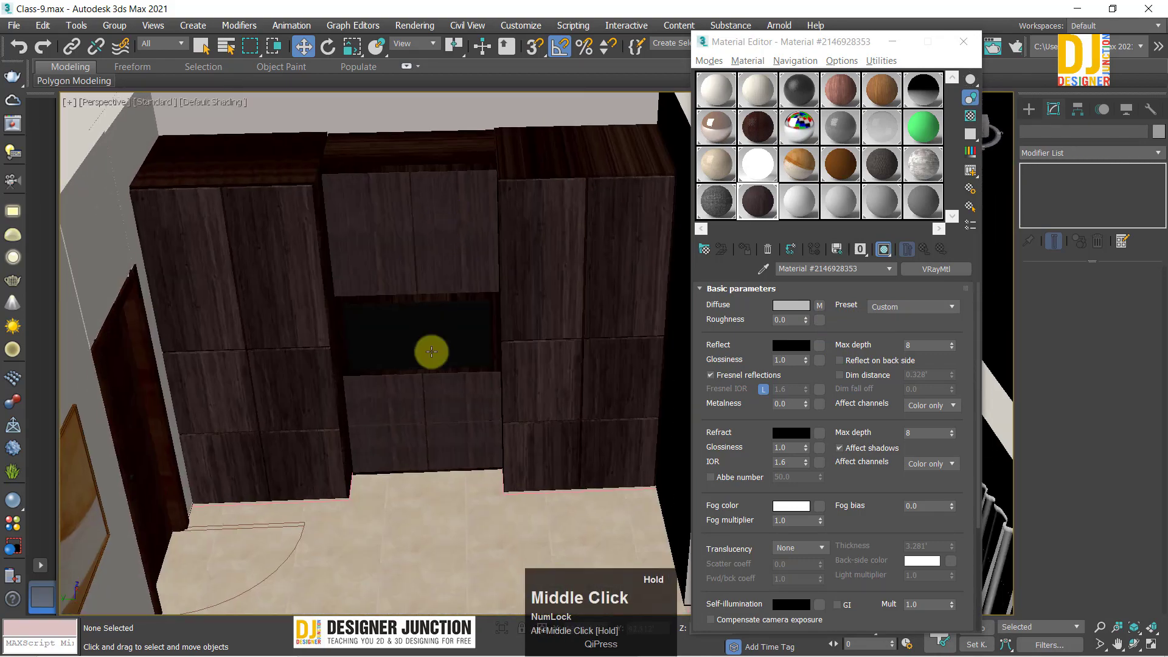
{"action": "left_click", "coordinate": [729, 91]}
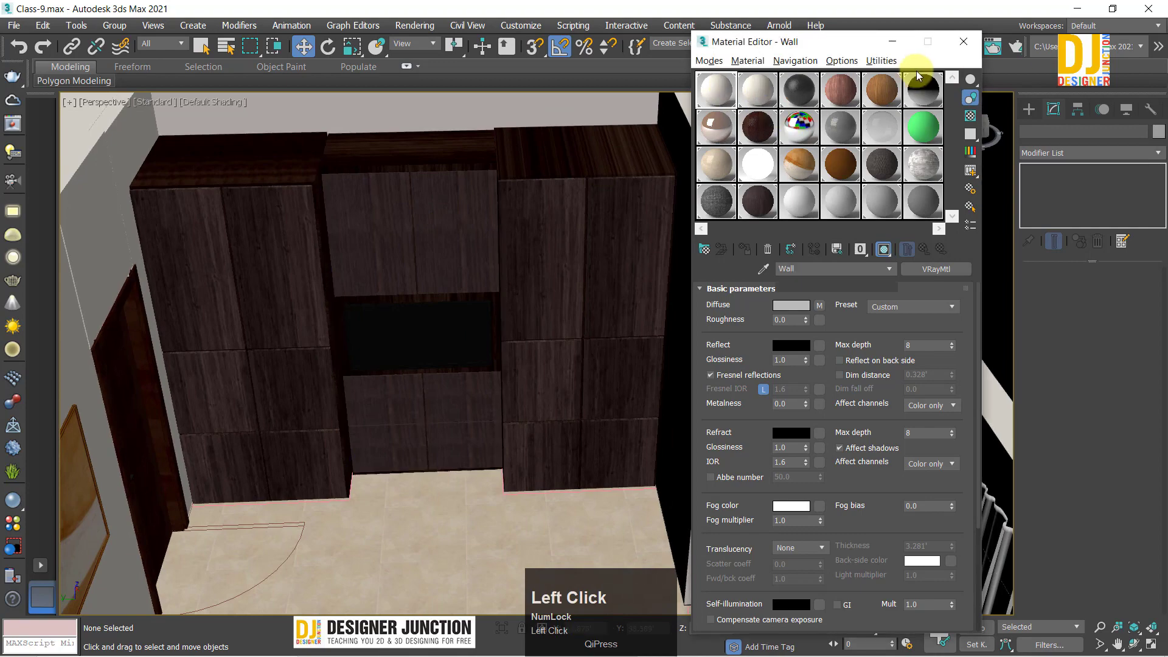
{"action": "left_click", "coordinate": [963, 39]}
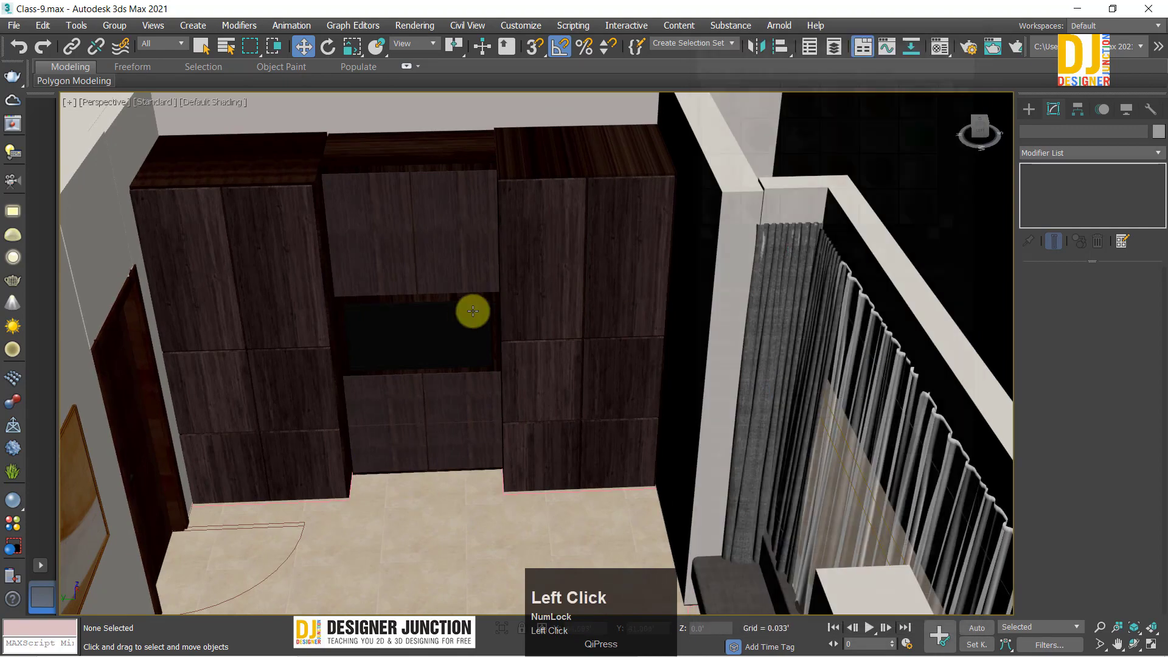
Step: Inspect the wardrobe and TV unit wall from several angles to check its textures
{"action": "mouse_move", "coordinate": [456, 326]}
{"action": "middle_mouse_down", "text": "alt"}
{"action": "mouse_move", "coordinate": [475, 332]}
{"action": "mouse_move", "coordinate": [457, 334]}
{"action": "middle_mouse_up", "text": "alt"}
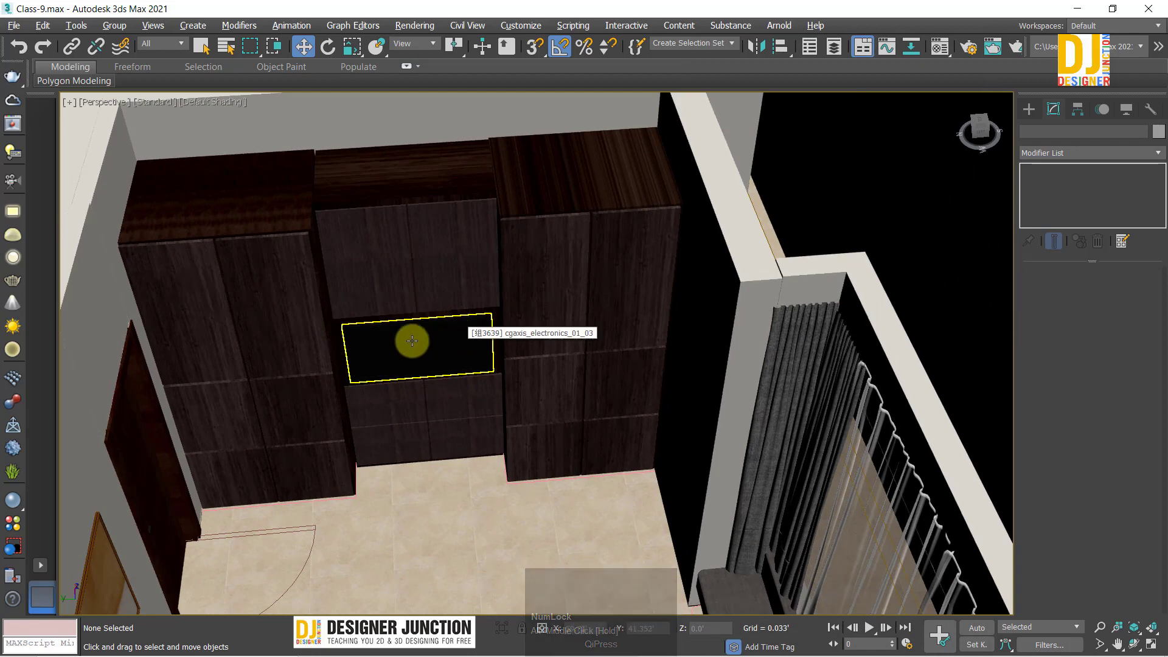
{"action": "left_click", "coordinate": [842, 185]}
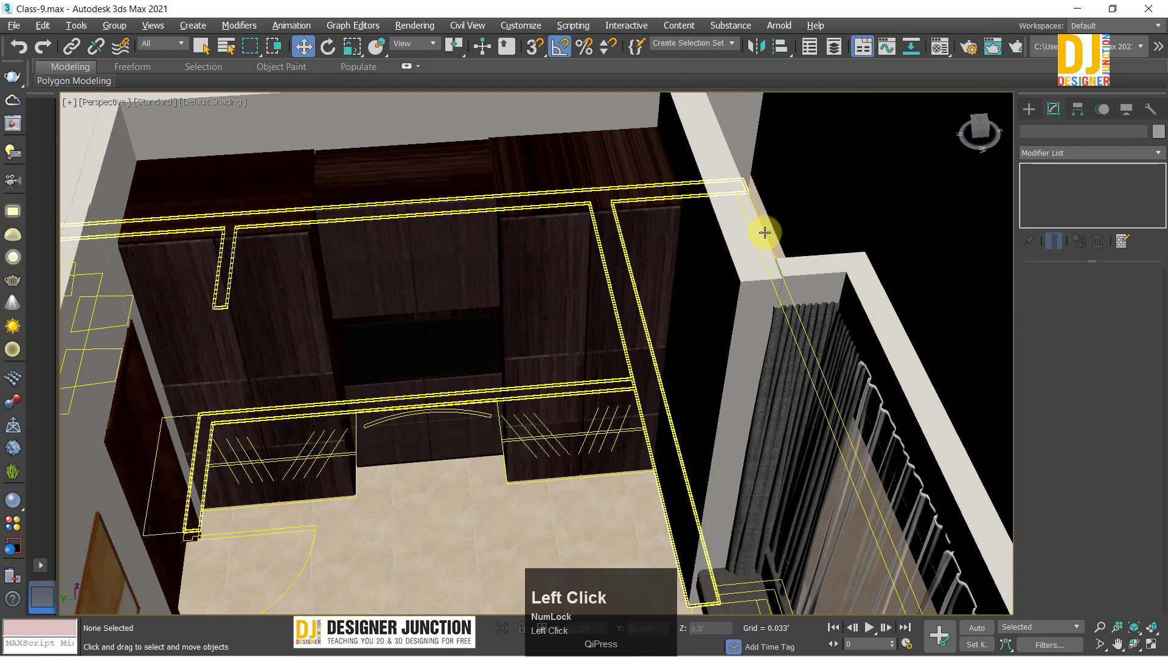
{"action": "middle_click_drag", "start_coordinate": [404, 248], "coordinate": [366, 256], "text": "alt"}
{"action": "middle_click_drag", "start_coordinate": [365, 255], "coordinate": [785, 301]}
{"action": "scroll", "coordinate": [706, 323], "scroll_direction": "up", "scroll_amount": 4}
{"action": "scroll", "coordinate": [581, 169], "scroll_direction": "down", "scroll_amount": 4}
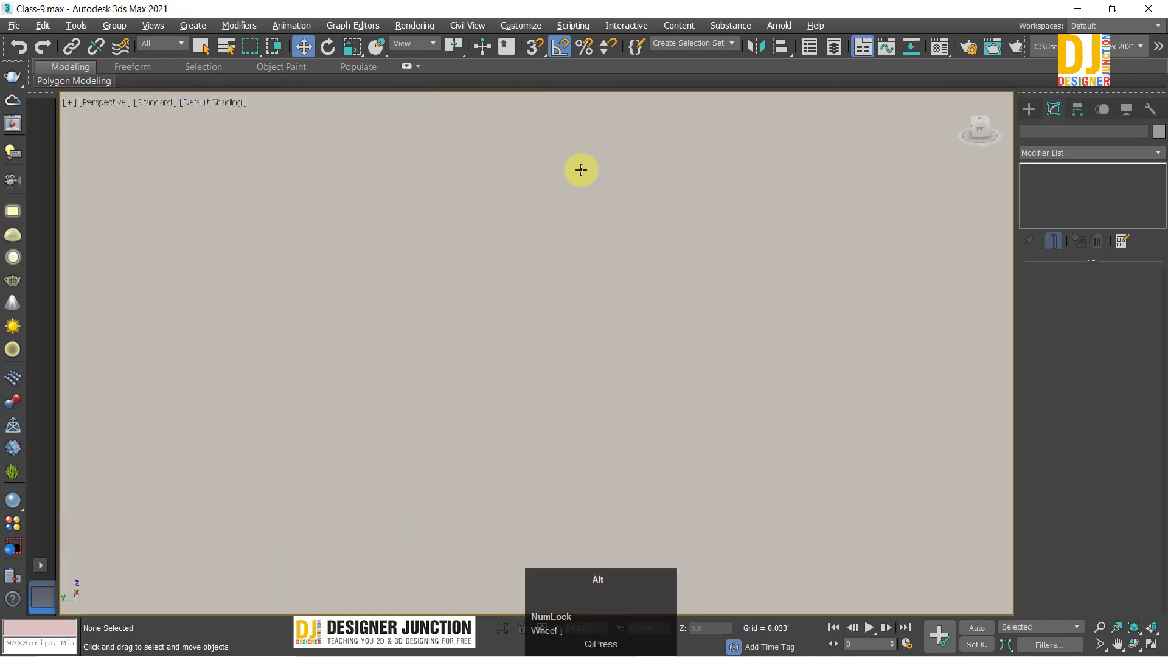
{"action": "middle_click_drag", "start_coordinate": [581, 170], "coordinate": [547, 264], "text": "alt"}
{"action": "middle_click_drag", "start_coordinate": [548, 264], "coordinate": [533, 331]}
Step: Try deleting the TV unit group together with the wardrobe beside the door, and undo the deletion
{"action": "left_click", "coordinate": [554, 255]}
{"action": "scroll", "coordinate": [535, 265], "scroll_direction": "down", "scroll_amount": 3}
{"action": "middle_click_drag", "start_coordinate": [536, 265], "coordinate": [571, 221], "text": "alt"}
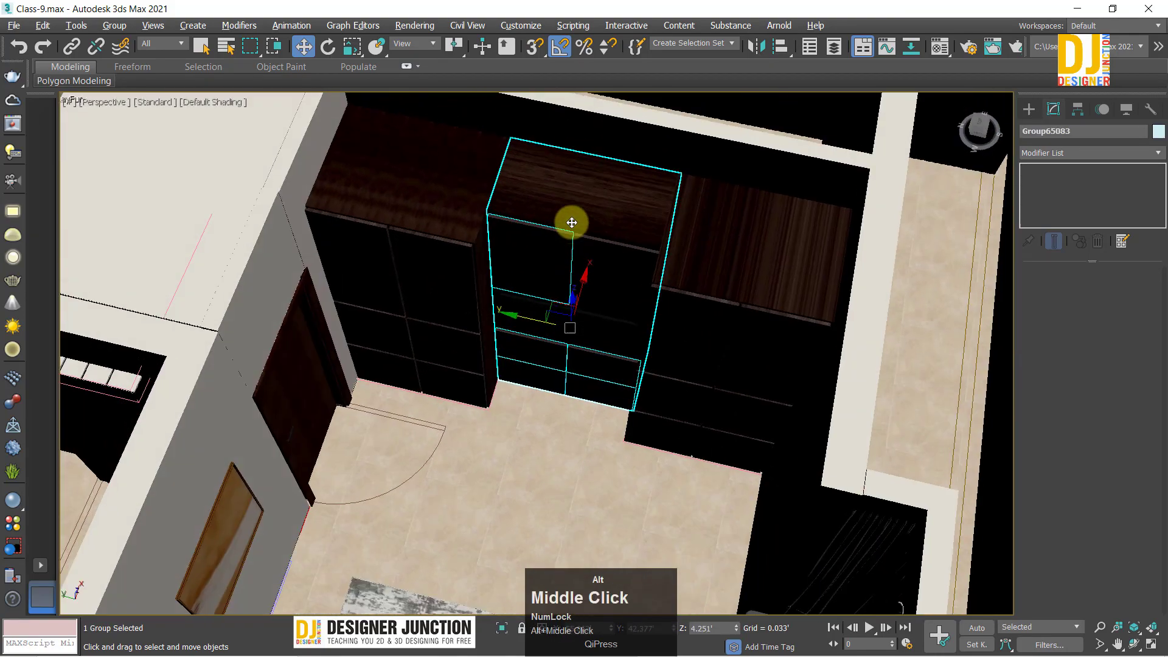
{"action": "left_click", "coordinate": [377, 281], "text": "ctrl"}
{"action": "key", "text": "Delete"}
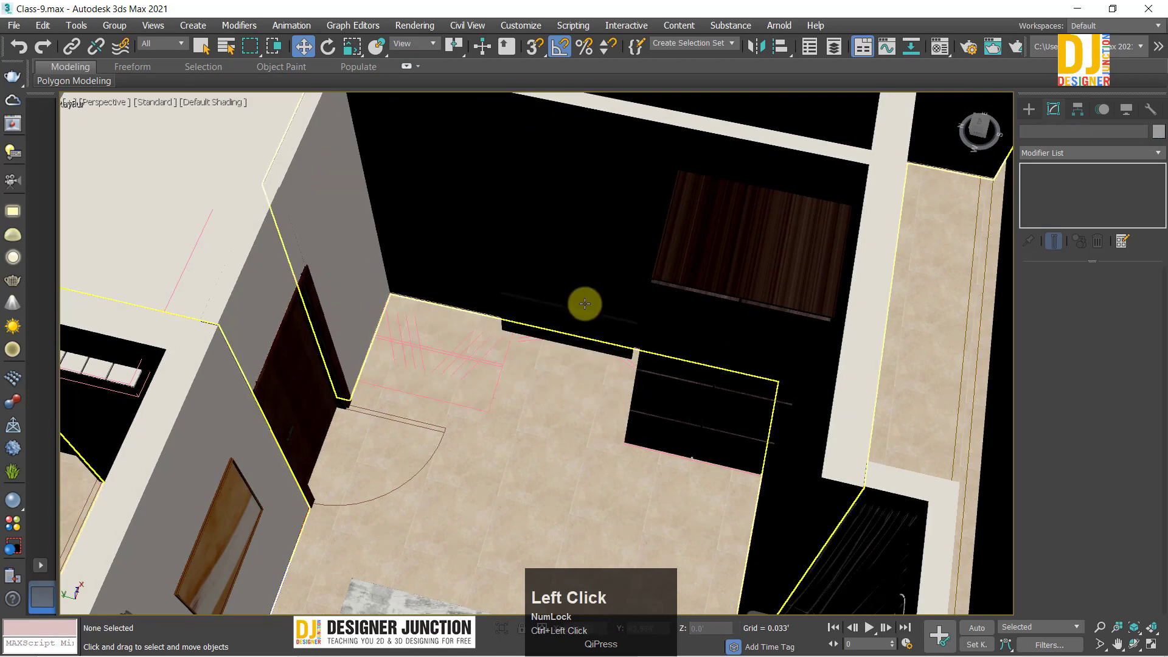
{"action": "middle_click_drag", "start_coordinate": [584, 302], "coordinate": [631, 201], "text": "alt"}
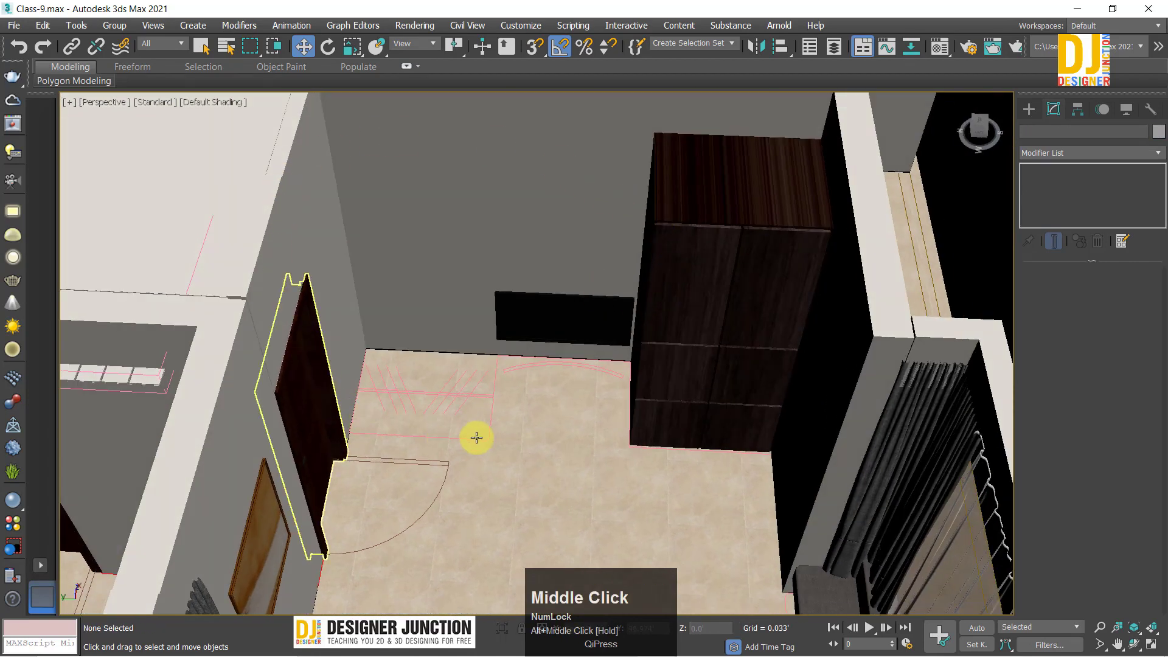
{"action": "scroll", "coordinate": [534, 305], "scroll_direction": "down", "scroll_amount": 5}
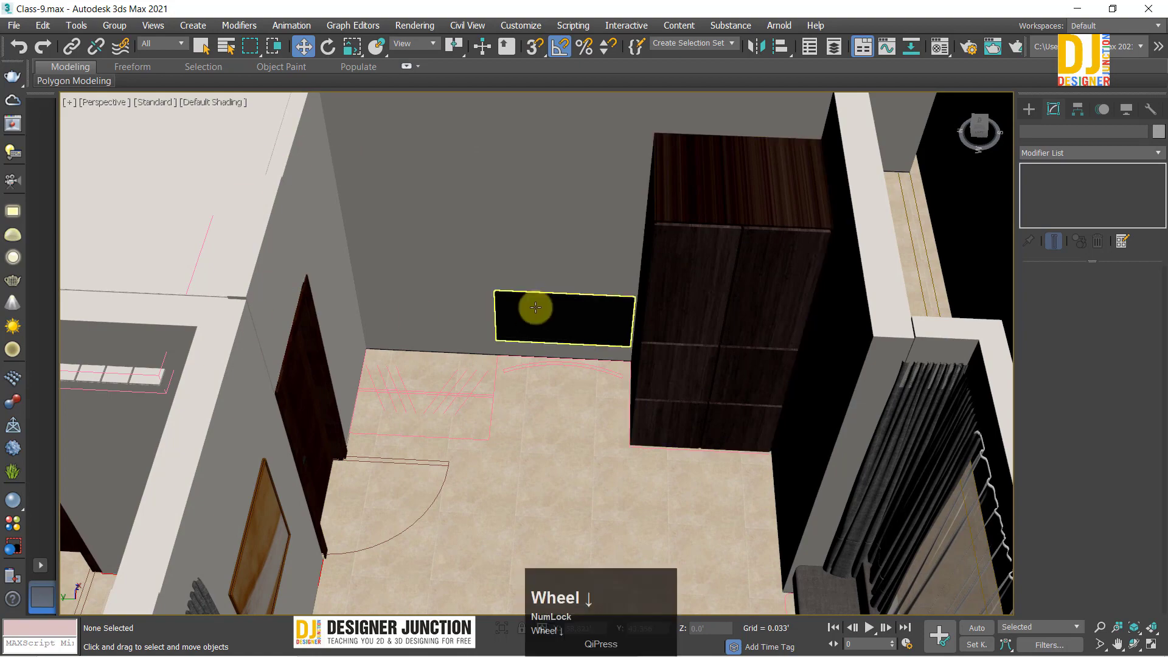
{"action": "key", "text": "ctrl+z"}
Step: Examine the plan of the two unfurnished bedrooms in the maximized Top view
{"action": "left_click", "coordinate": [657, 335]}
{"action": "middle_click_drag", "start_coordinate": [657, 335], "coordinate": [196, 390], "text": "alt"}
{"action": "key", "text": "alt+w"}
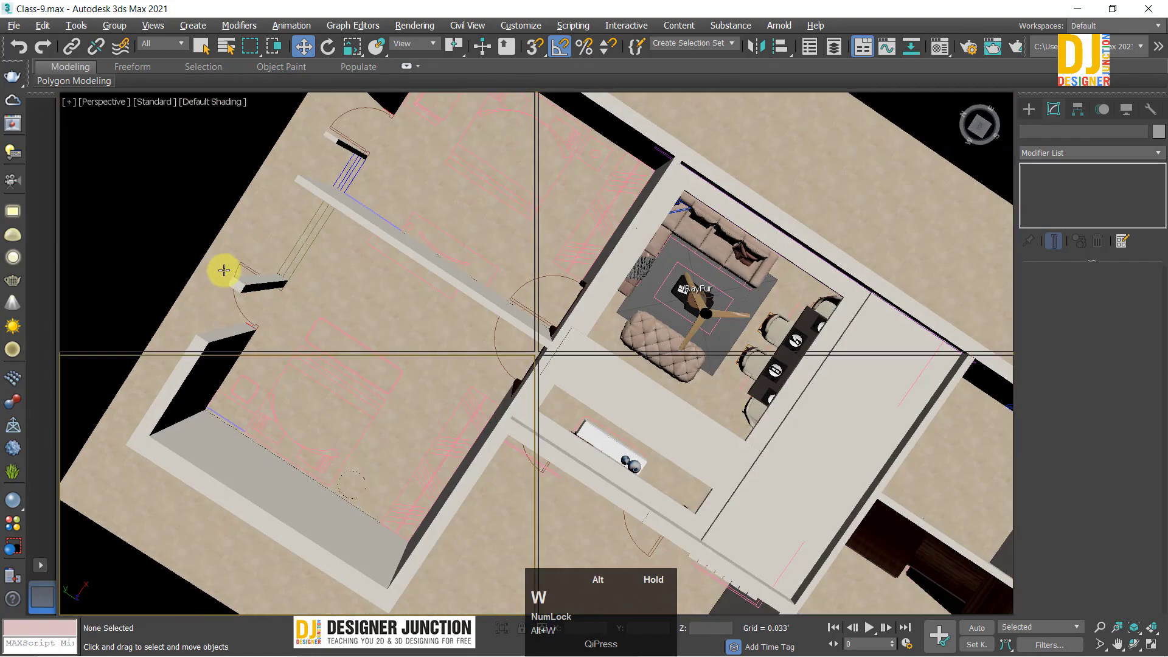
{"action": "key", "text": "alt+w"}
{"action": "key", "text": "z"}
{"action": "scroll", "coordinate": [453, 216], "scroll_direction": "up", "scroll_amount": 6}
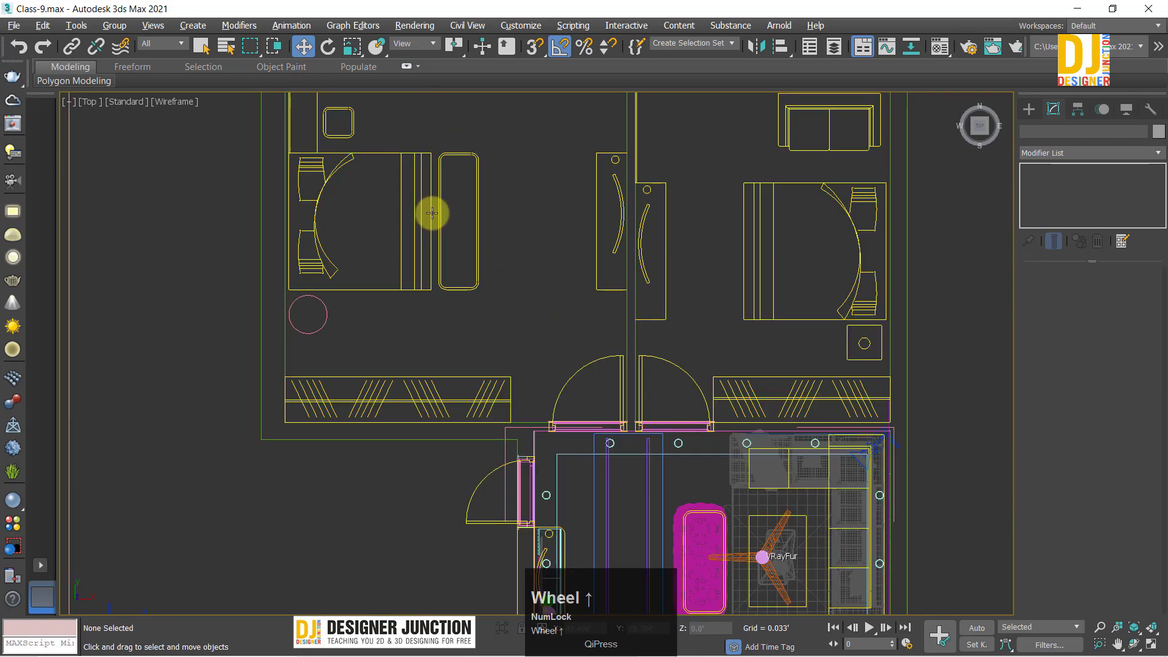
{"action": "middle_click_drag", "start_coordinate": [386, 266], "coordinate": [522, 322]}
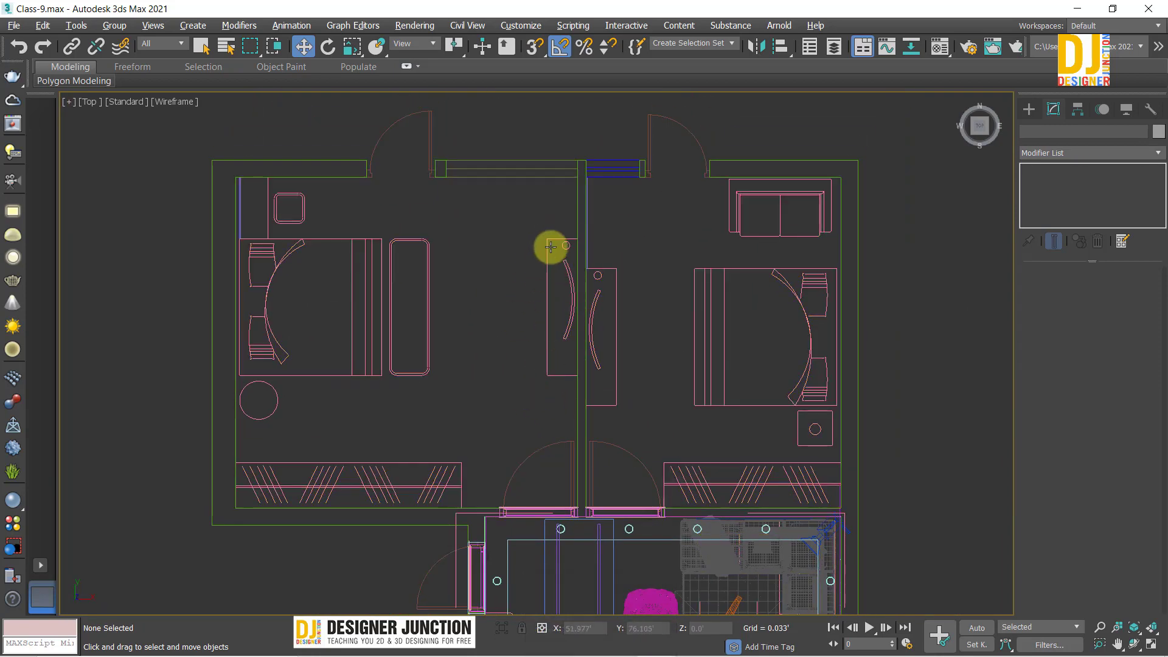
Step: Return to the Perspective view and review the furnished bedroom's bed, curtains, wardrobes and TV unit from all sides
{"action": "key", "text": "alt+w"}
{"action": "key", "text": "alt+w"}
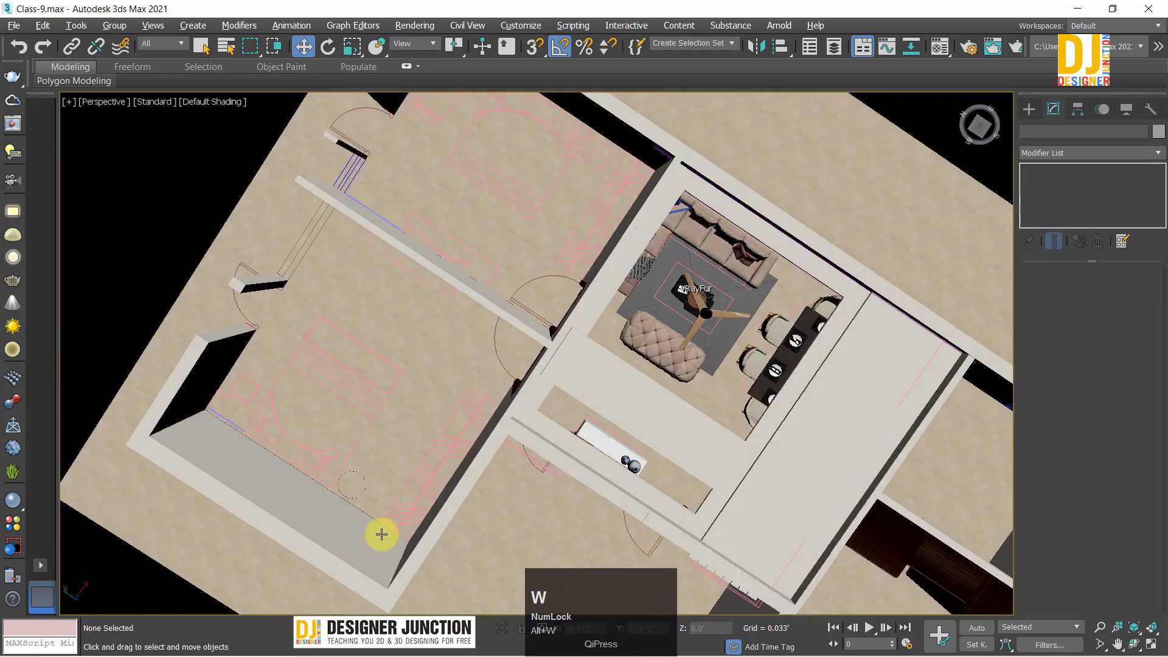
{"action": "scroll", "coordinate": [667, 373], "scroll_direction": "down", "scroll_amount": 3}
{"action": "middle_click_drag", "start_coordinate": [792, 363], "coordinate": [822, 321], "text": "alt"}
{"action": "key", "text": "z"}
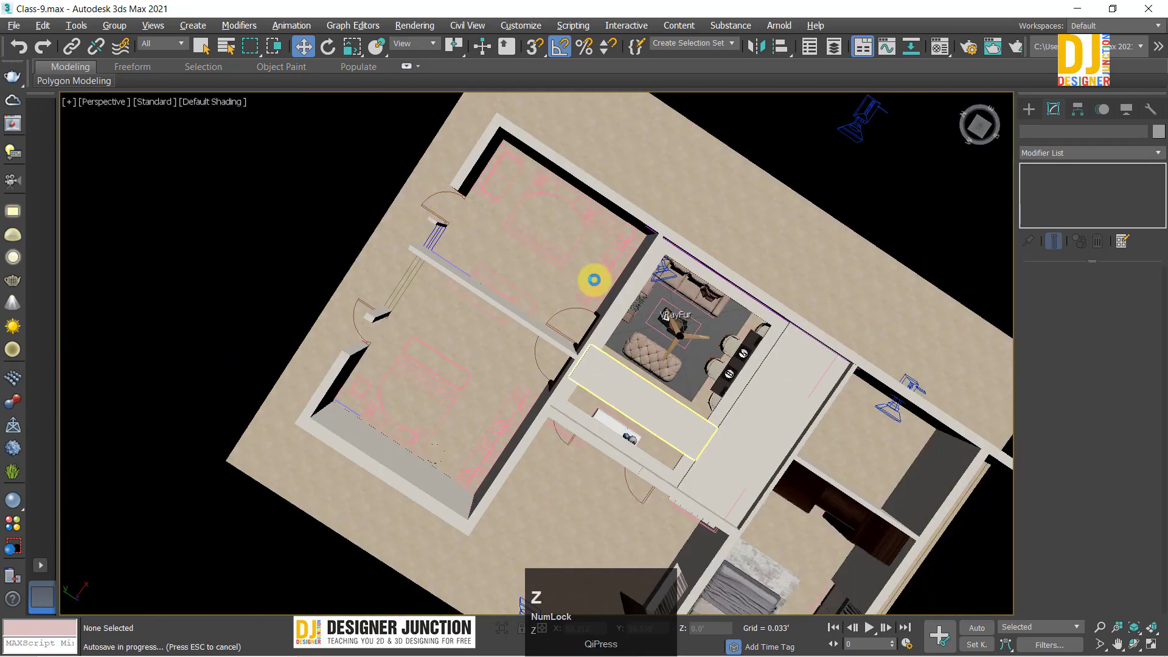
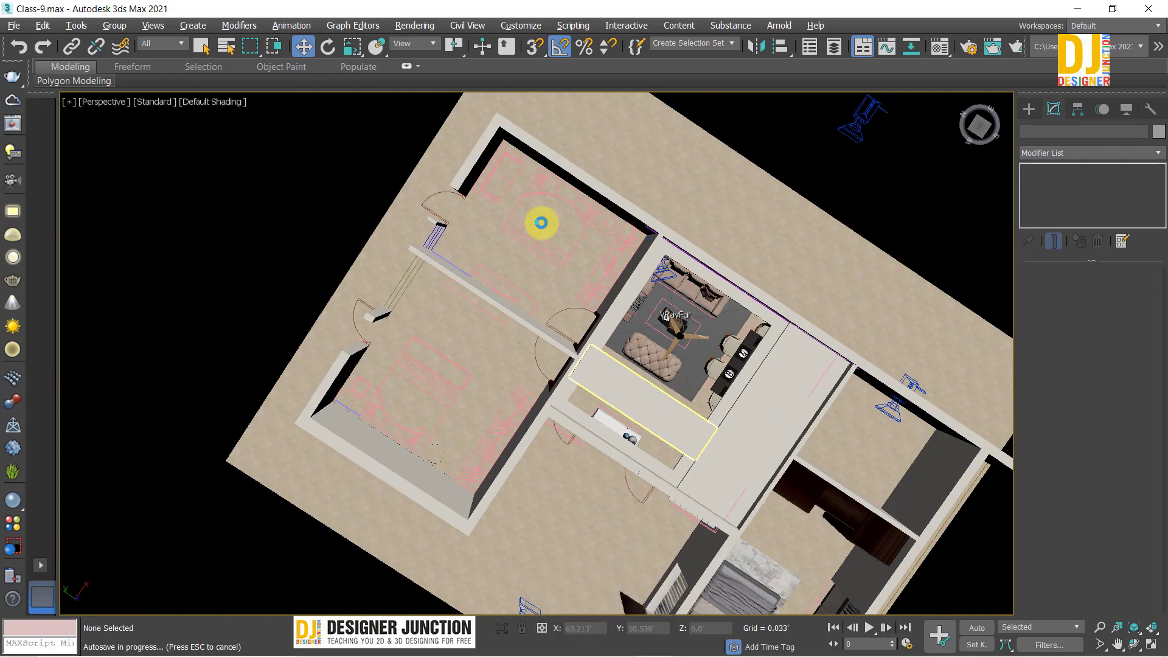
{"action": "key", "text": "z"}
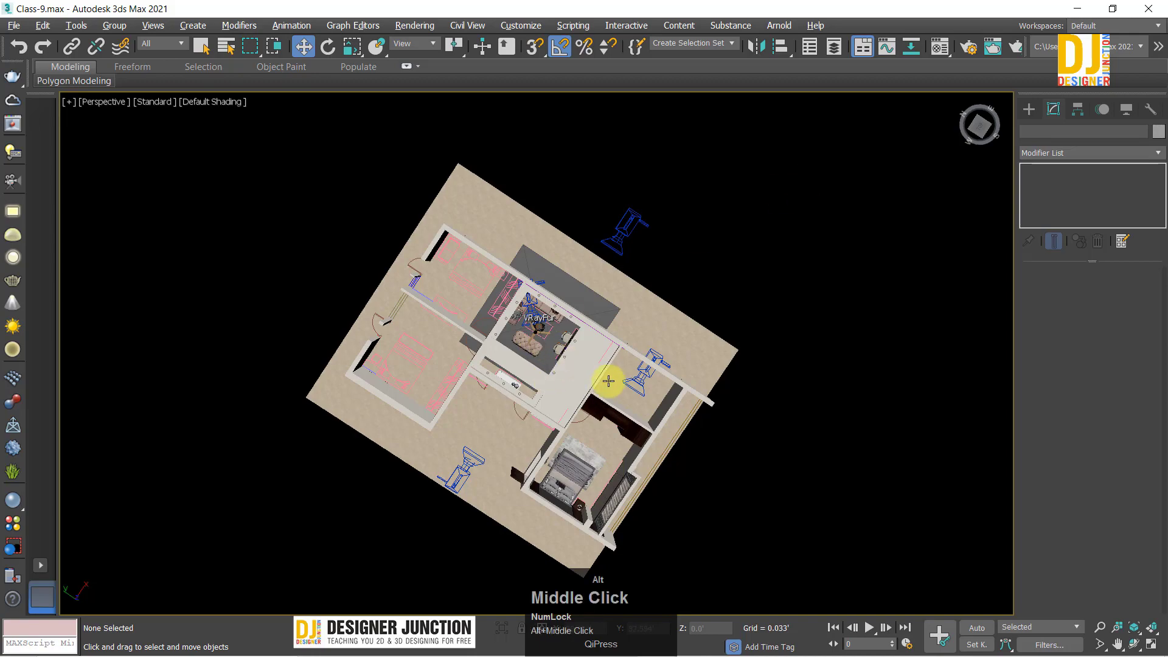
{"action": "middle_click_drag", "start_coordinate": [609, 380], "coordinate": [660, 500], "text": "alt"}
{"action": "key", "text": "z"}
{"action": "scroll", "coordinate": [709, 376], "scroll_direction": "up", "scroll_amount": 5}
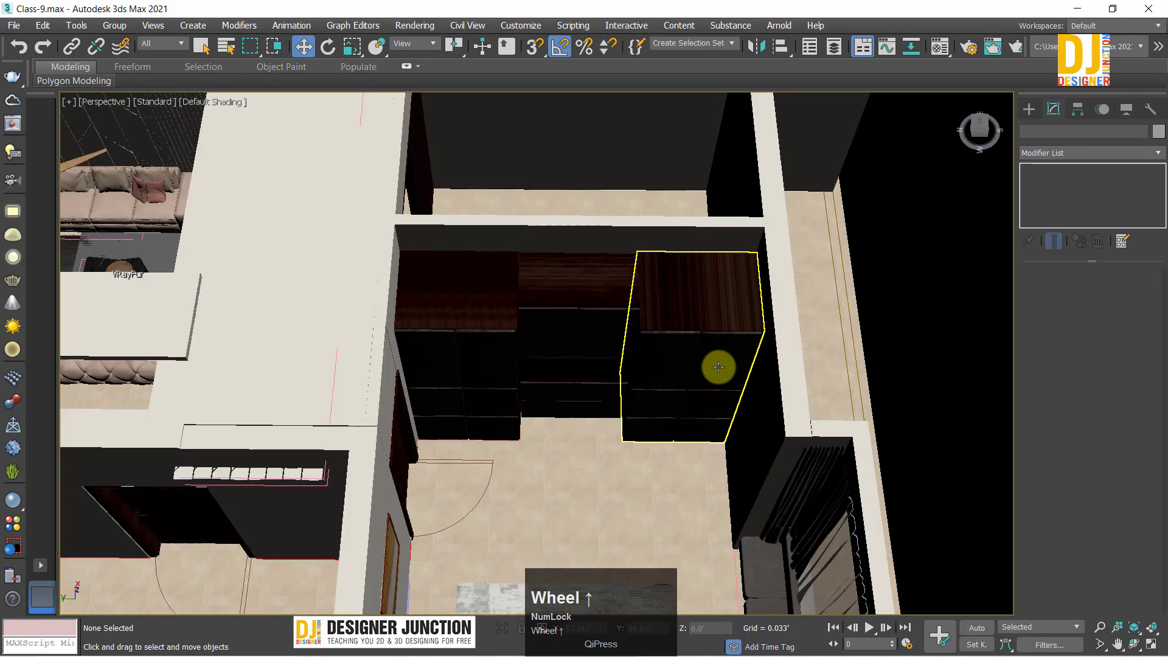
{"action": "middle_click_drag", "start_coordinate": [718, 367], "coordinate": [584, 268], "text": "alt"}
{"action": "scroll", "coordinate": [788, 243], "scroll_direction": "up", "scroll_amount": 4}
{"action": "scroll", "coordinate": [668, 287], "scroll_direction": "down", "scroll_amount": 2}
{"action": "middle_click_drag", "start_coordinate": [667, 287], "coordinate": [727, 248], "text": "alt"}
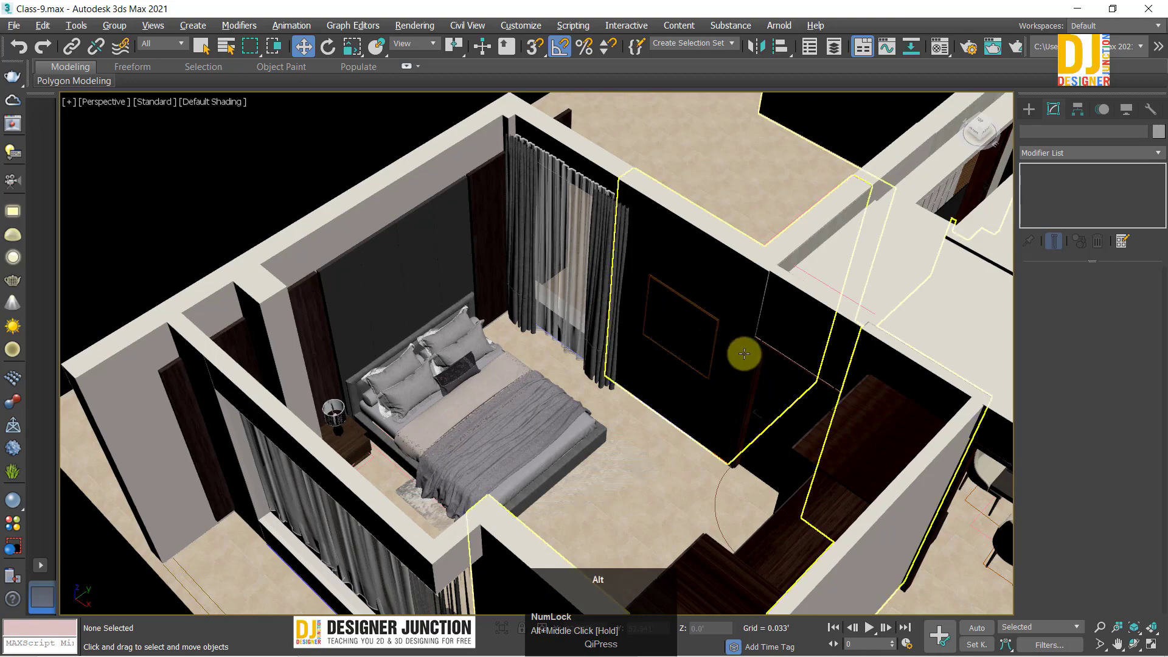
{"action": "middle_click_drag", "start_coordinate": [744, 353], "coordinate": [630, 233], "text": "alt"}
Step: Switch back to the maximized Top view showing the two unfurnished bedrooms
{"action": "right_click", "coordinate": [618, 334]}
{"action": "left_click", "coordinate": [663, 265]}
{"action": "key", "text": "alt+w"}
{"action": "left_click", "coordinate": [243, 218]}
{"action": "key", "text": "alt+w"}
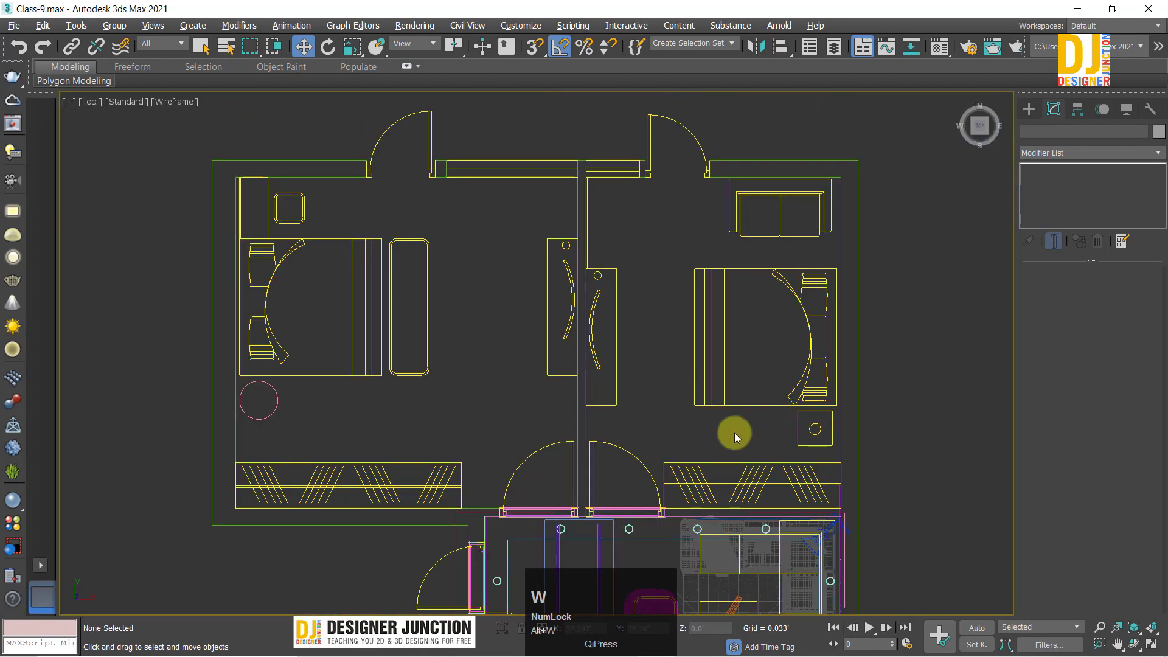
Step: Hide the stray objects scattered far below the floor plan
{"action": "key", "text": "z"}
{"action": "scroll", "coordinate": [550, 359], "scroll_direction": "up", "scroll_amount": 1}
{"action": "middle_click_drag", "start_coordinate": [620, 146], "coordinate": [624, 127]}
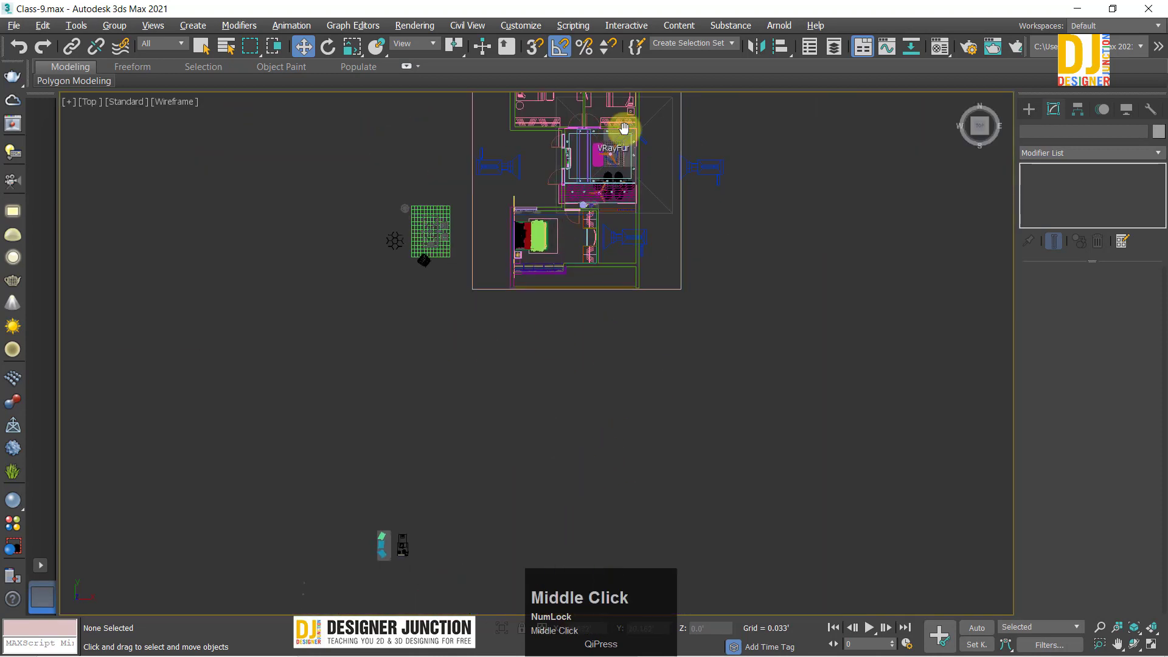
{"action": "key", "text": "z"}
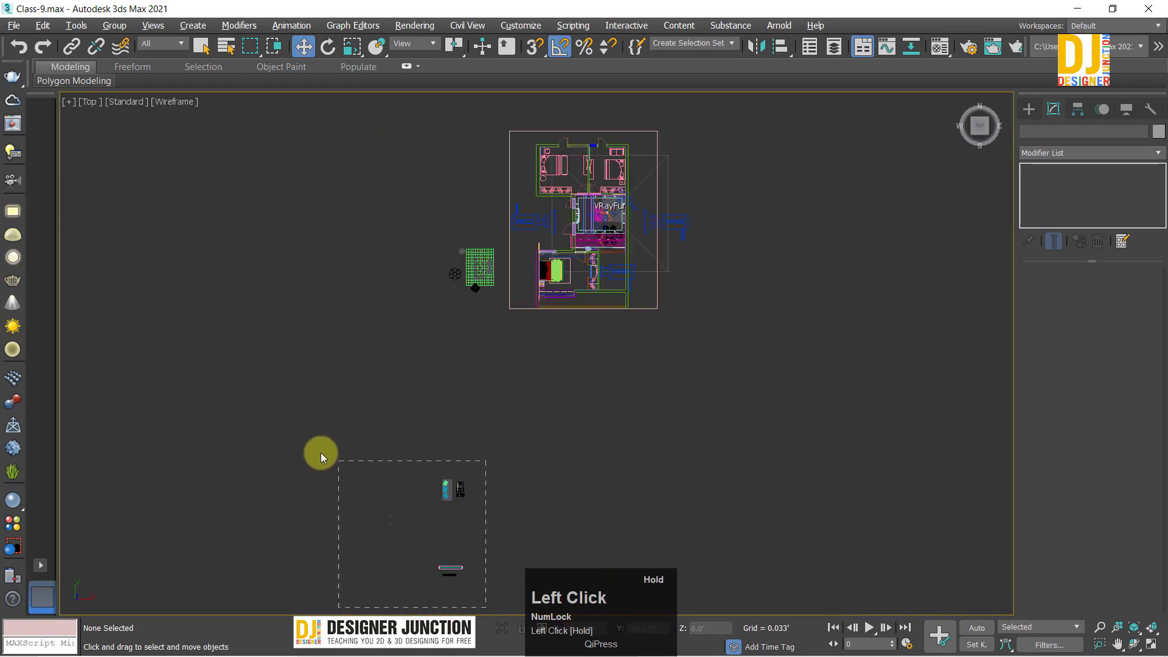
{"action": "right_click", "coordinate": [473, 484]}
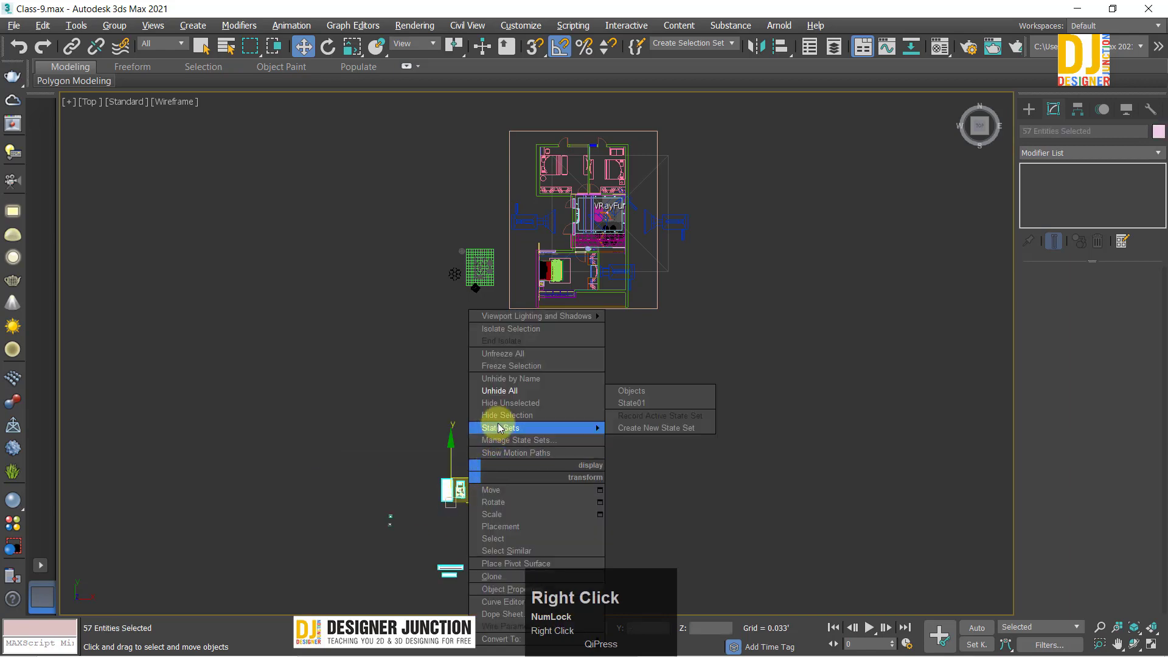
{"action": "left_click", "coordinate": [467, 219]}
Step: Hide the loose furniture and light objects lying outside the floor plan, beside the furnished bedroom
{"action": "scroll", "coordinate": [468, 220], "scroll_direction": "up", "scroll_amount": 5}
{"action": "left_click_drag", "start_coordinate": [590, 535], "coordinate": [308, 329]}
{"action": "right_click", "coordinate": [511, 395]}
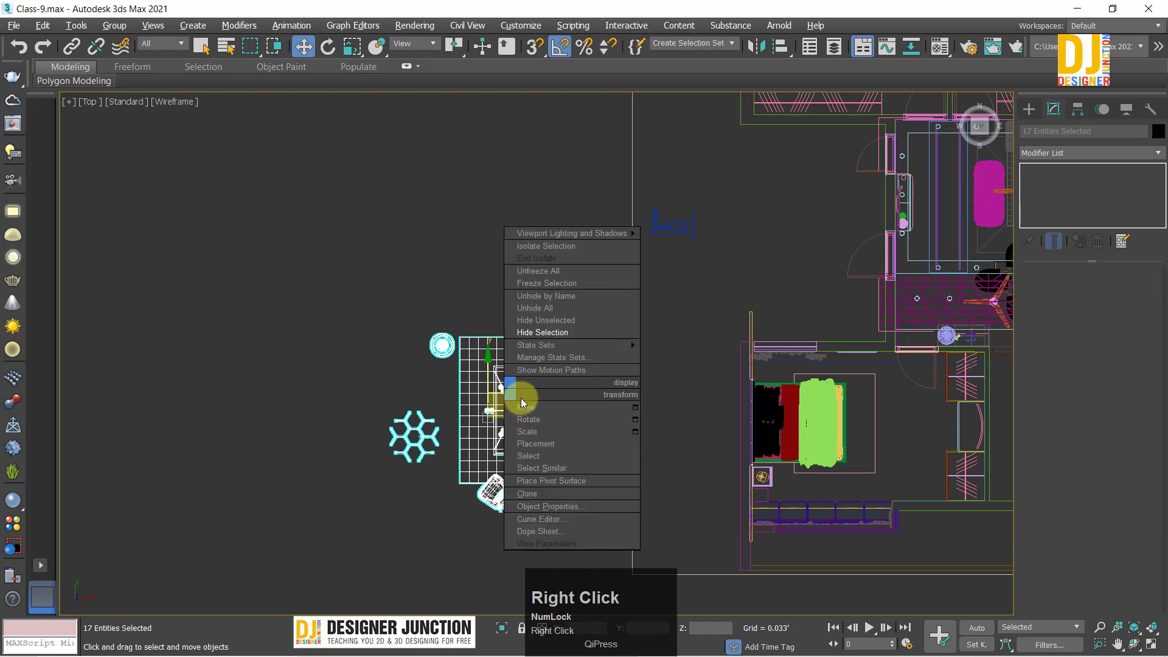
{"action": "left_click", "coordinate": [530, 332]}
{"action": "key", "text": "z"}
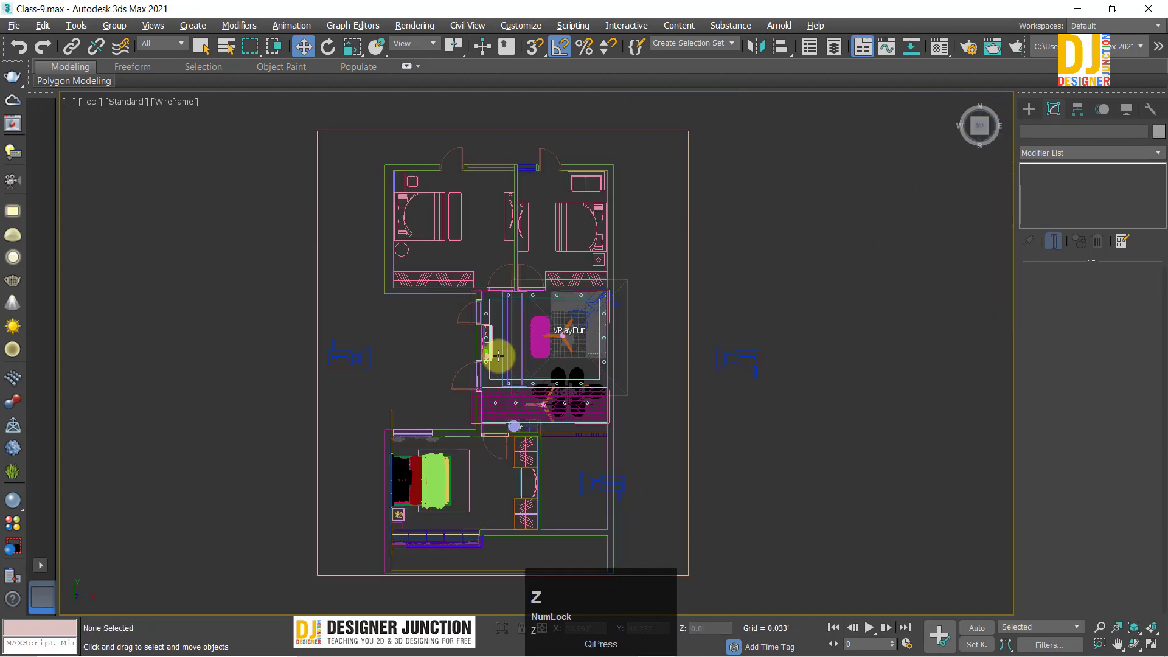
Step: Hide the imported 2D furniture and door linework group so only the modelled objects remain in the plan
{"action": "scroll", "coordinate": [480, 467], "scroll_direction": "up", "scroll_amount": 5}
{"action": "middle_click_drag", "start_coordinate": [477, 470], "coordinate": [571, 294]}
{"action": "scroll", "coordinate": [663, 260], "scroll_direction": "down", "scroll_amount": 2}
{"action": "scroll", "coordinate": [712, 318], "scroll_direction": "up", "scroll_amount": 4}
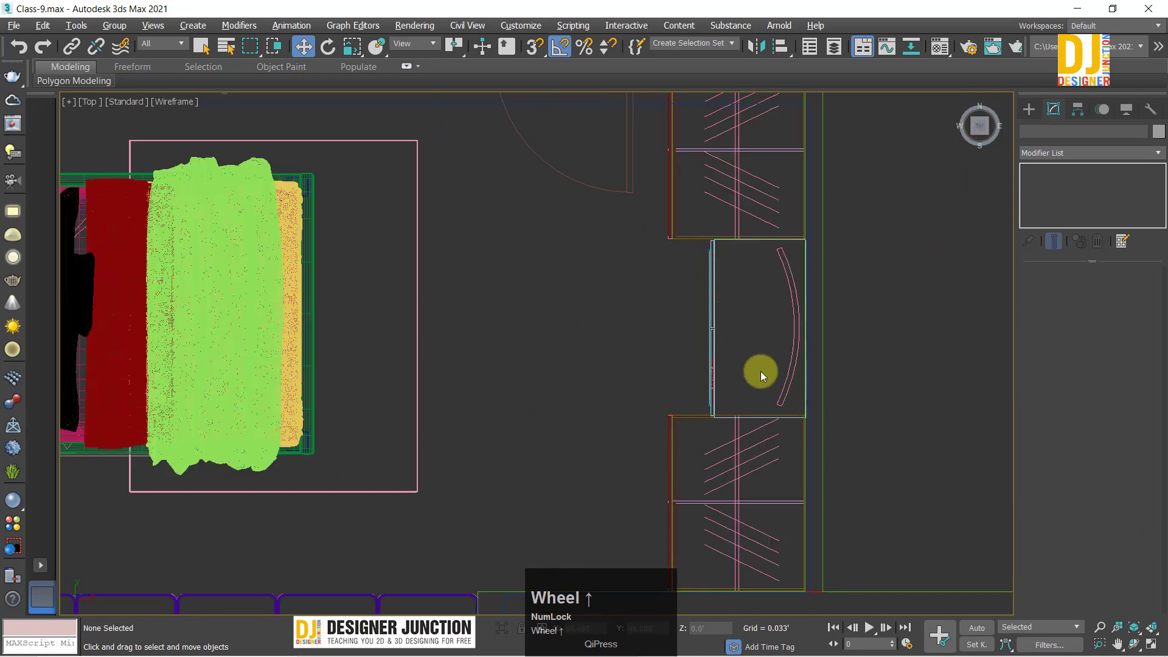
{"action": "scroll", "coordinate": [517, 392], "scroll_direction": "down", "scroll_amount": 2}
{"action": "left_click", "coordinate": [678, 490]}
{"action": "right_click", "coordinate": [679, 485]}
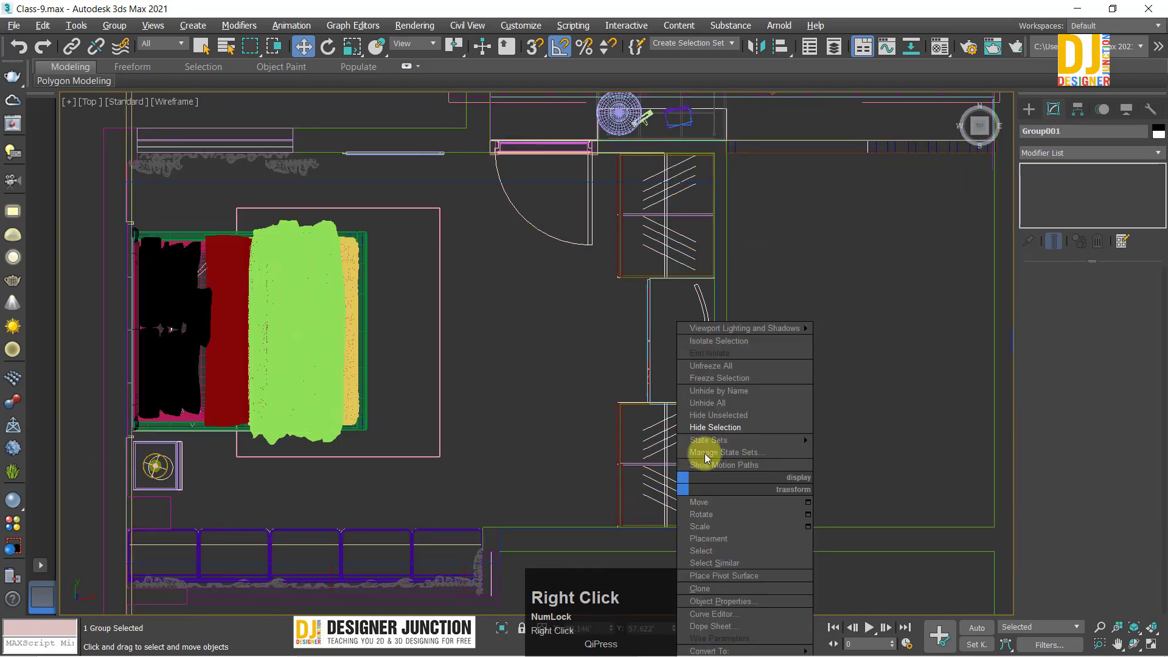
{"action": "left_click", "coordinate": [716, 426]}
{"action": "key", "text": "z"}
{"action": "key", "text": "z"}
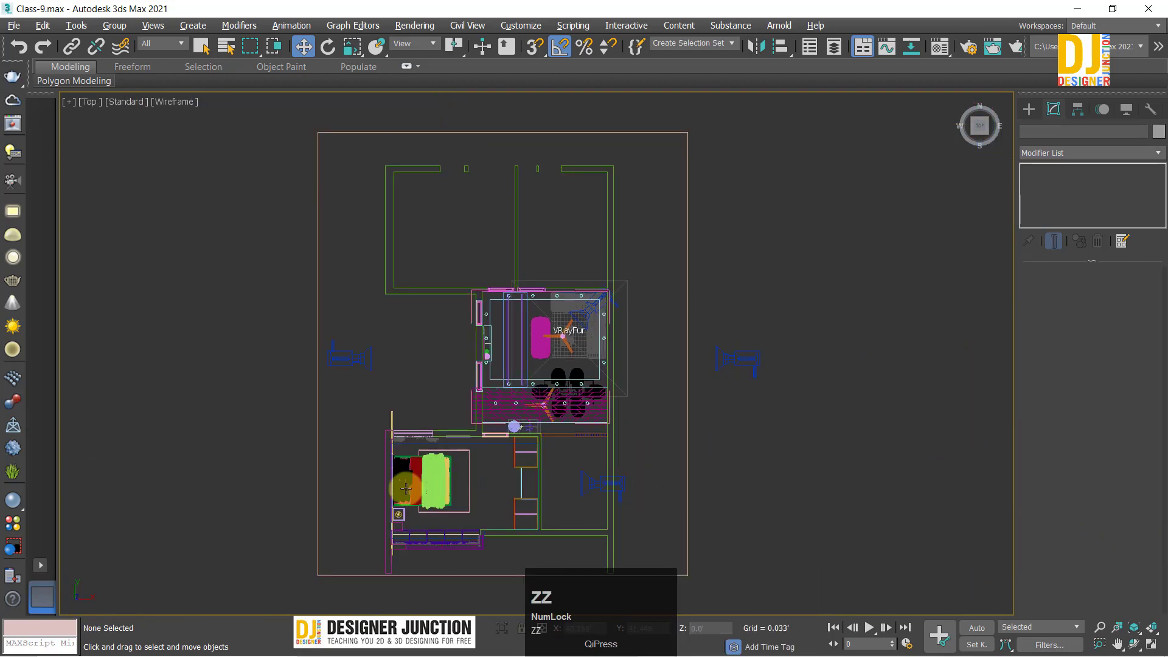
Step: Examine the furnished bedroom's layout in plan, from the bed and window seat to the wardrobes and TV unit
{"action": "scroll", "coordinate": [406, 488], "scroll_direction": "up", "scroll_amount": 6}
{"action": "middle_click_drag", "start_coordinate": [550, 435], "coordinate": [510, 404]}
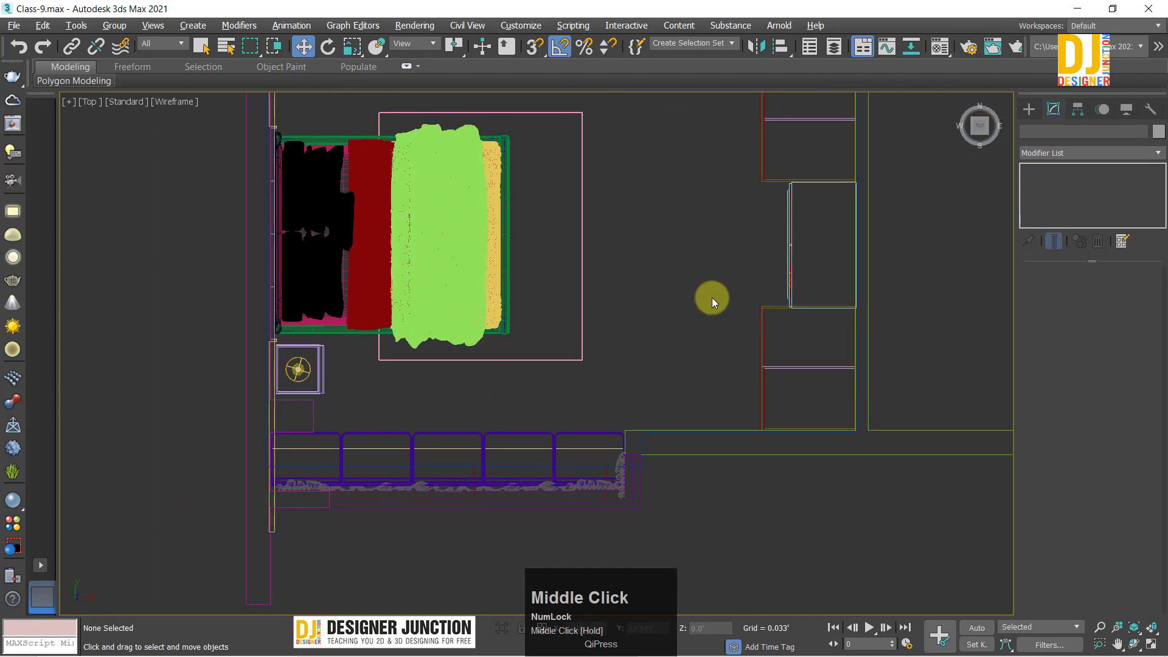
{"action": "scroll", "coordinate": [384, 438], "scroll_direction": "up", "scroll_amount": 2}
{"action": "scroll", "coordinate": [381, 350], "scroll_direction": "down", "scroll_amount": 4}
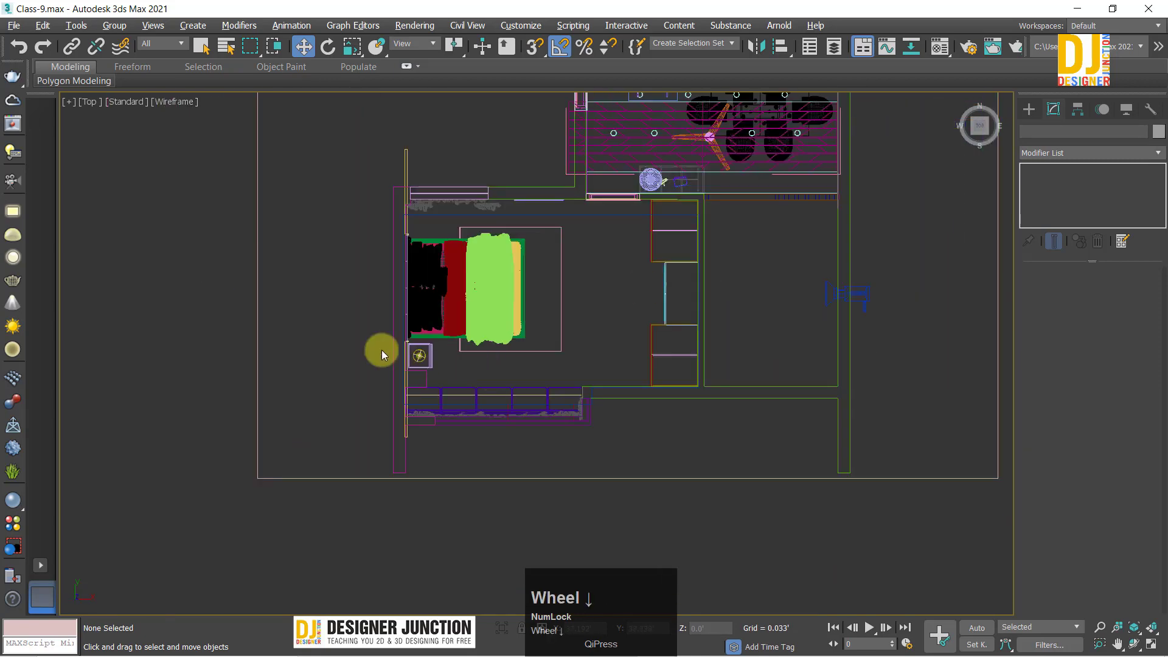
{"action": "scroll", "coordinate": [622, 302], "scroll_direction": "up", "scroll_amount": 2}
{"action": "middle_click_drag", "start_coordinate": [633, 284], "coordinate": [395, 378]}
{"action": "scroll", "coordinate": [302, 312], "scroll_direction": "up", "scroll_amount": 2}
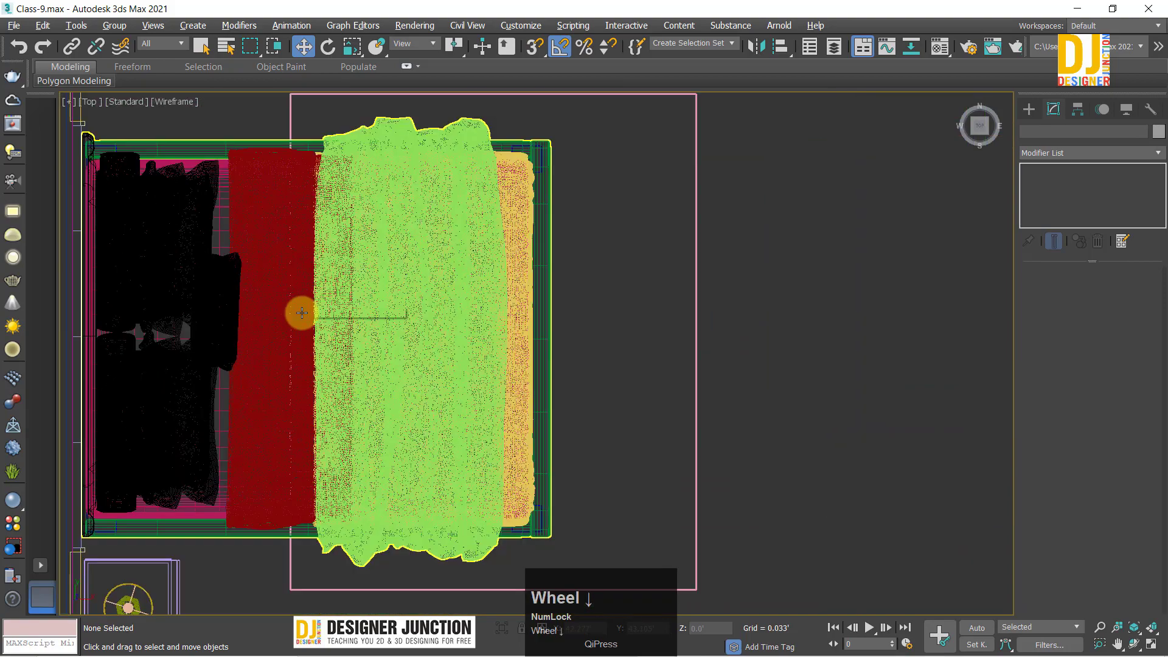
{"action": "scroll", "coordinate": [302, 313], "scroll_direction": "down", "scroll_amount": 3}
{"action": "middle_click_drag", "start_coordinate": [302, 313], "coordinate": [511, 386]}
Step: Unhide the Lights category, check the bedroom through the camera view, and return to the maximized Top view
{"action": "key", "text": "alt+w"}
{"action": "key", "text": "alt+w"}
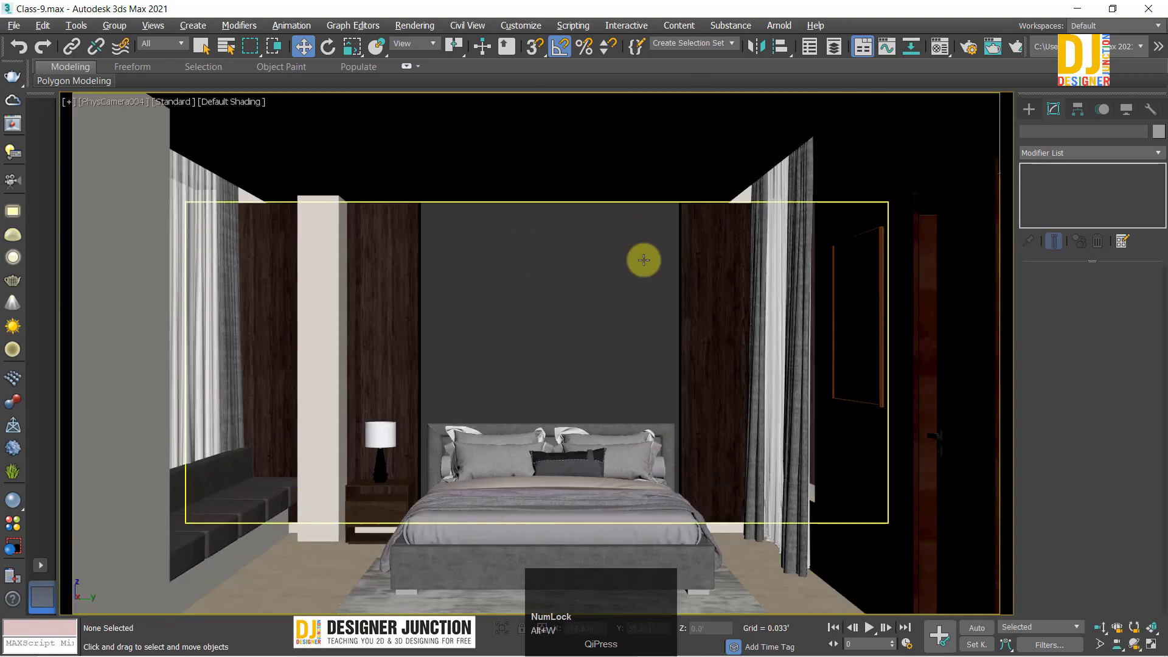
{"action": "left_click", "coordinate": [1123, 110]}
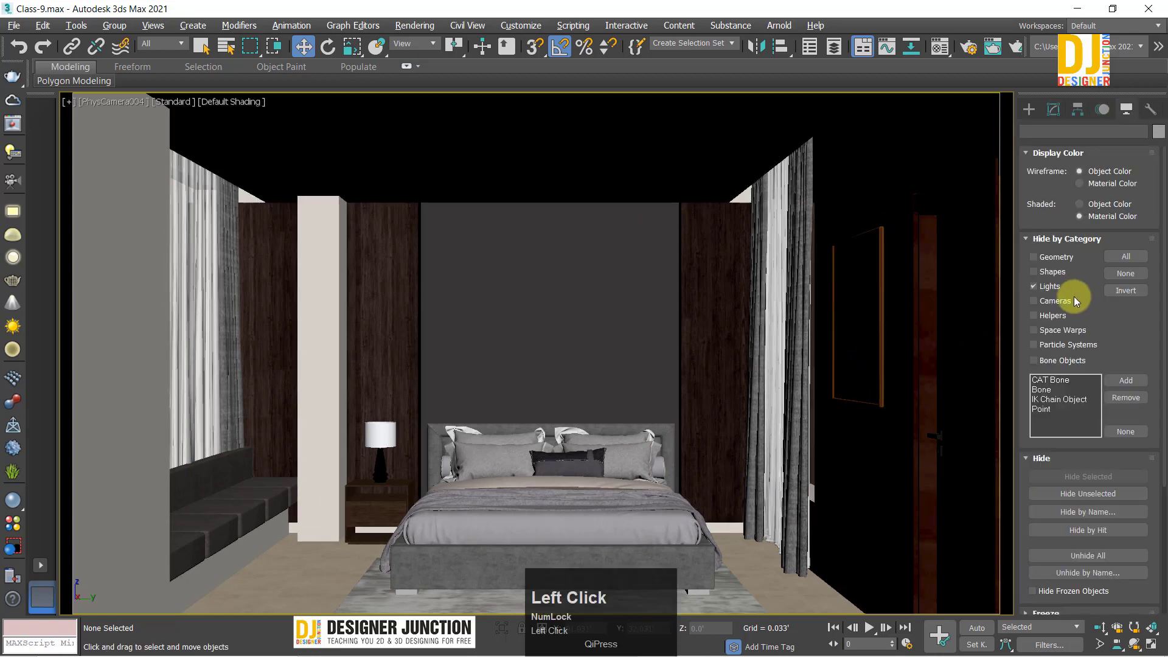
{"action": "left_click", "coordinate": [1033, 286]}
{"action": "left_click", "coordinate": [1053, 109]}
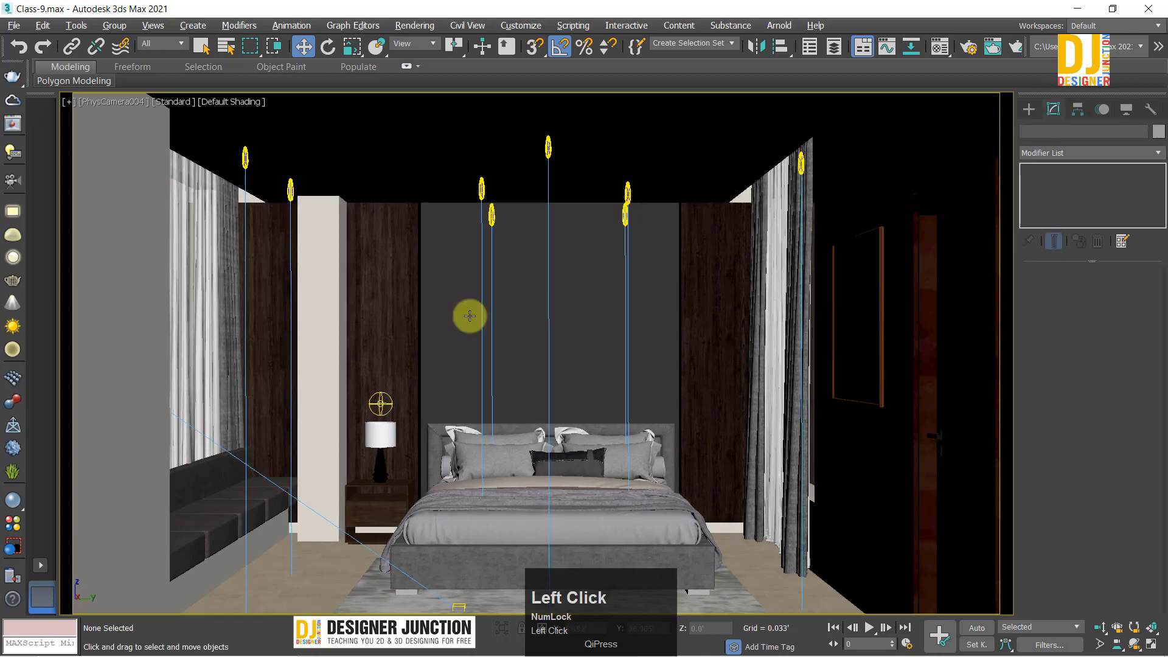
{"action": "key", "text": "alt+w"}
{"action": "key", "text": "alt+w"}
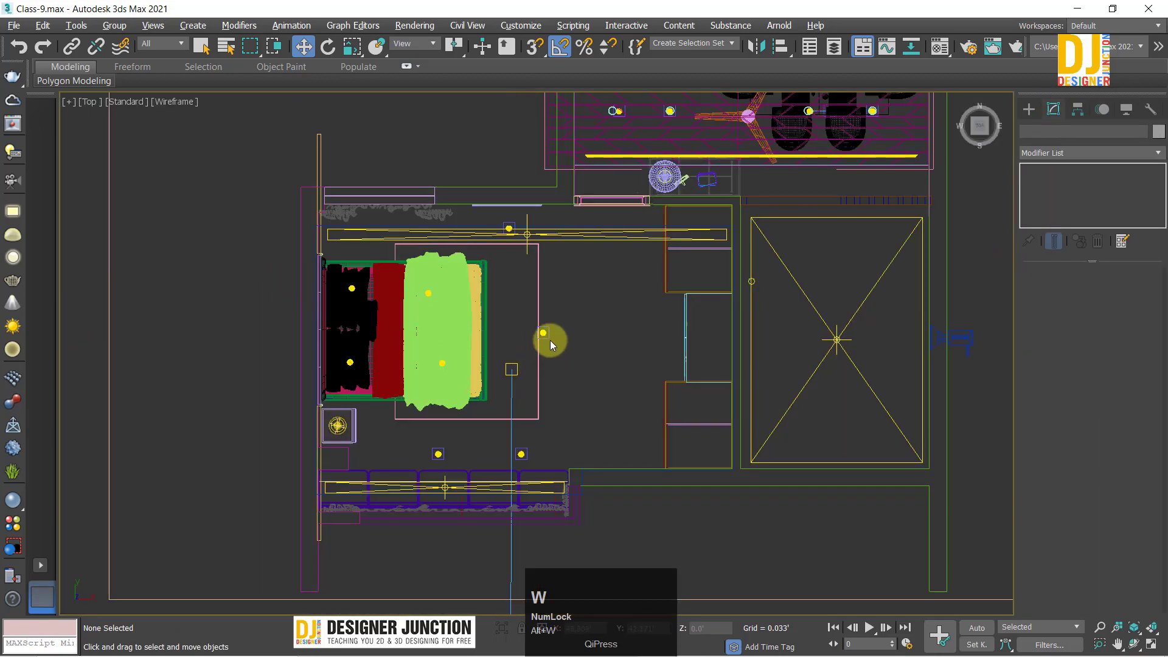
Step: Open the downlight group beyond the foot of the bed and select the target light inside it
{"action": "scroll", "coordinate": [550, 345], "scroll_direction": "up", "scroll_amount": 5}
{"action": "left_click", "coordinate": [549, 317]}
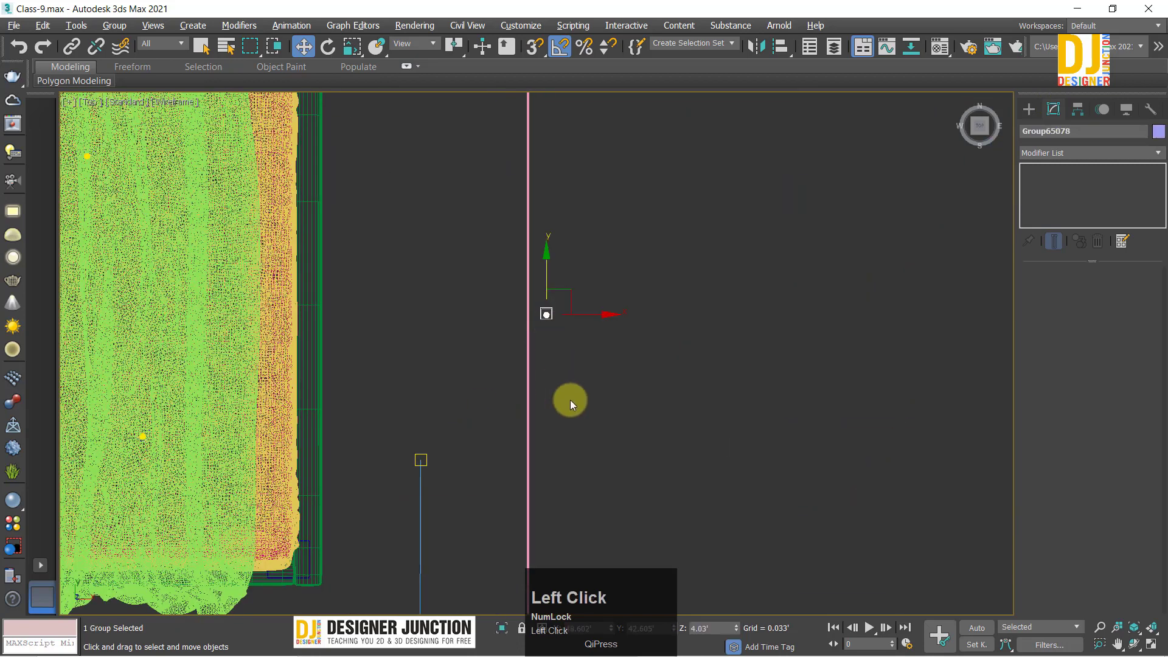
{"action": "left_click", "coordinate": [115, 25]}
{"action": "left_click", "coordinate": [141, 96]}
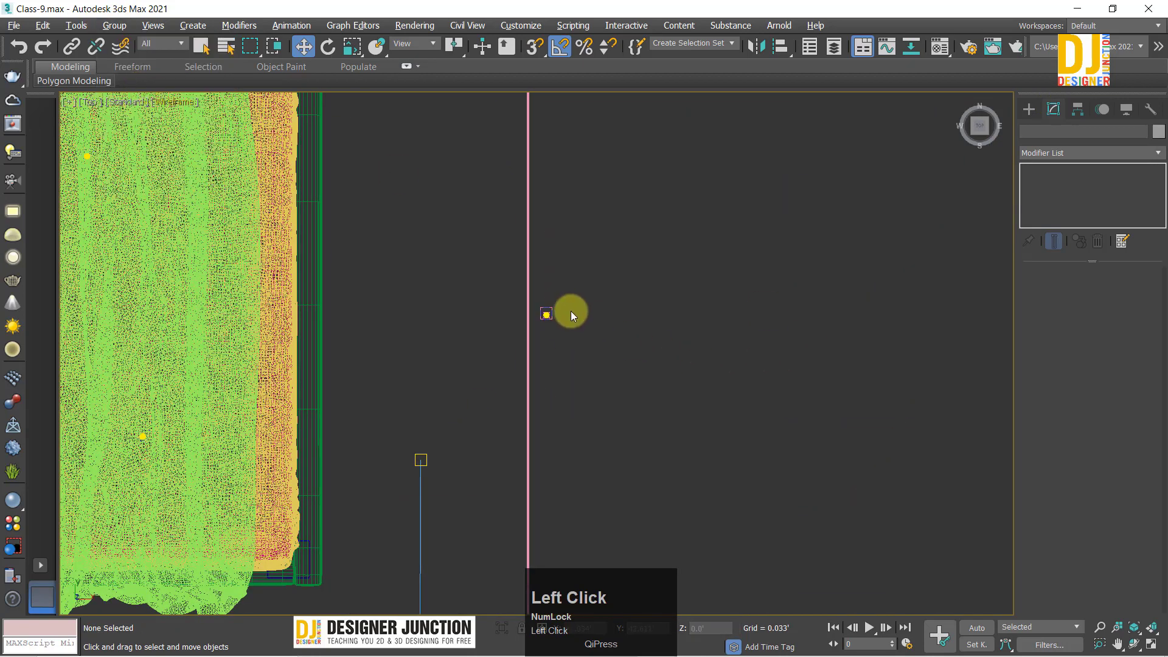
{"action": "left_click", "coordinate": [546, 314]}
{"action": "scroll", "coordinate": [710, 380], "scroll_direction": "down", "scroll_amount": 4}
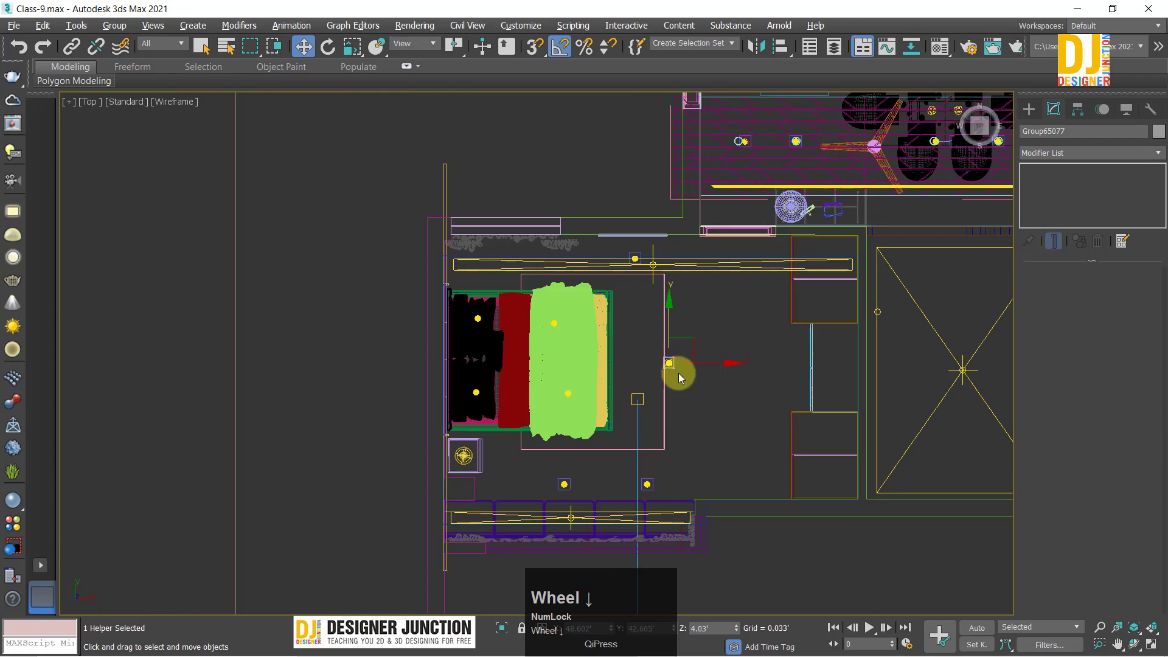
{"action": "scroll", "coordinate": [703, 383], "scroll_direction": "up", "scroll_amount": 2}
{"action": "scroll", "coordinate": [703, 383], "scroll_direction": "up", "scroll_amount": 3}
{"action": "middle_click_drag", "start_coordinate": [586, 347], "coordinate": [569, 341]}
{"action": "left_click", "coordinate": [498, 307]}
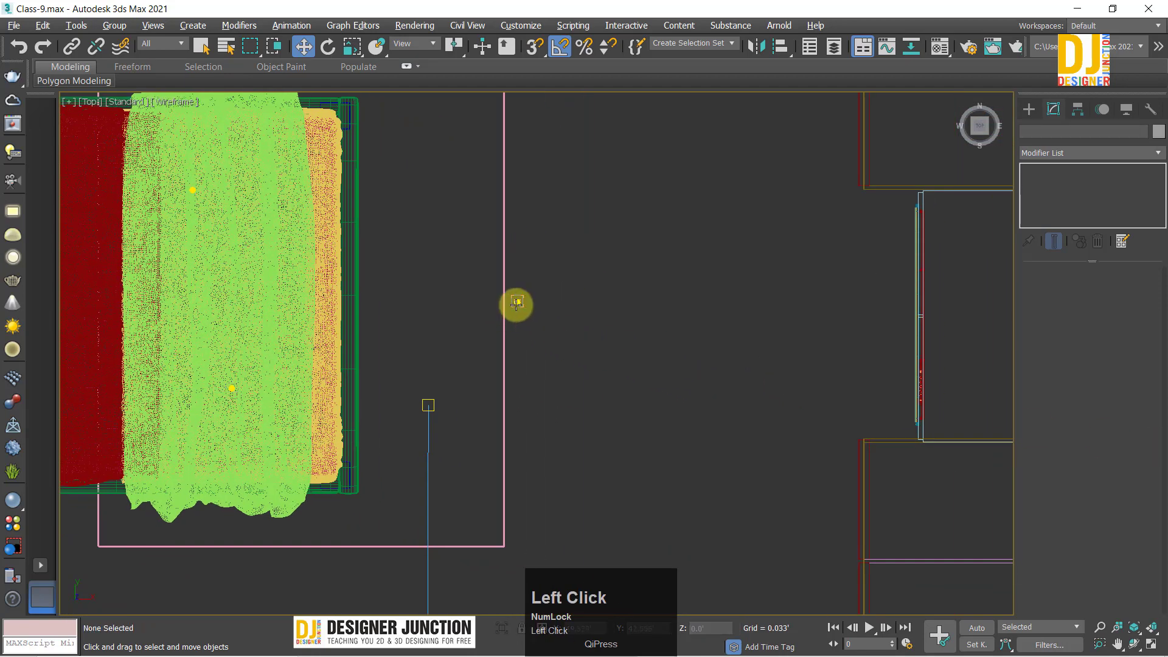
{"action": "left_click", "coordinate": [517, 303]}
{"action": "left_click", "coordinate": [516, 303]}
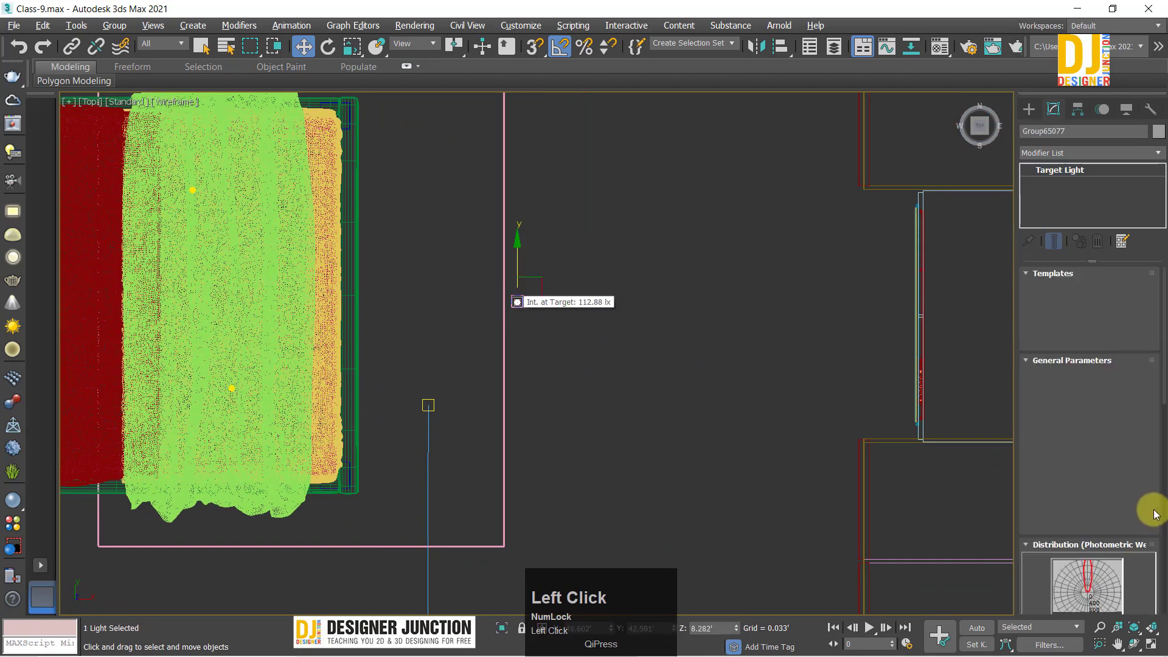
Step: Inspect the target light's Kelvin colour, intensity and dimming settings, and close its group
{"action": "left_click_drag", "start_coordinate": [1074, 448], "coordinate": [1074, 114]}
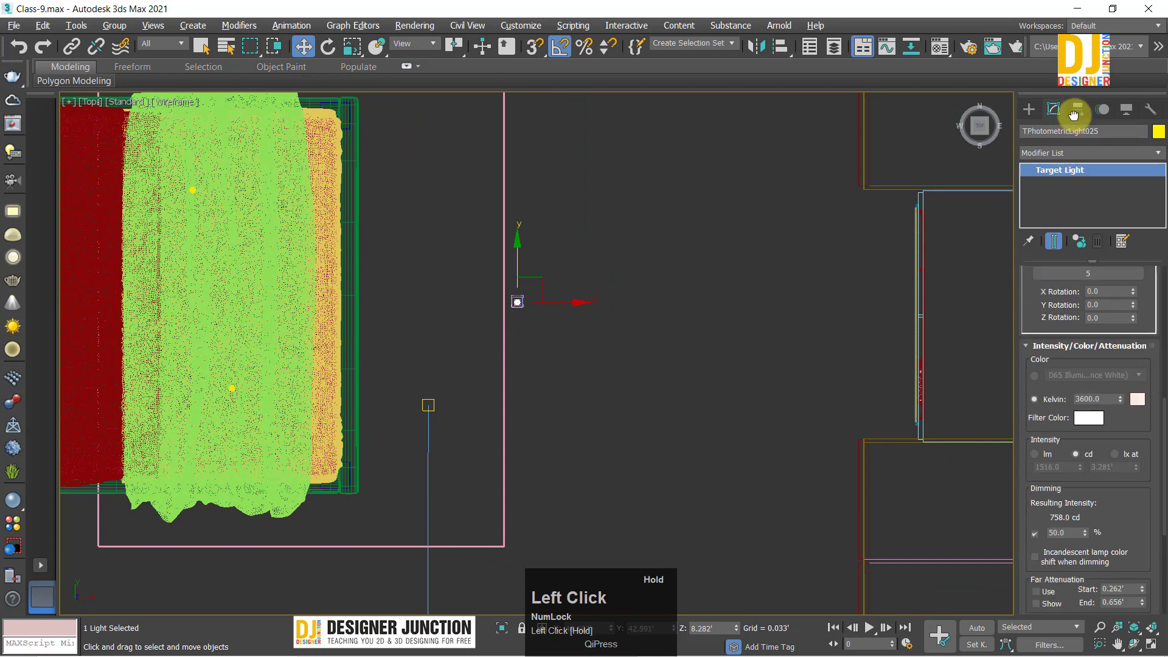
{"action": "left_click_drag", "start_coordinate": [1123, 412], "coordinate": [1118, 387]}
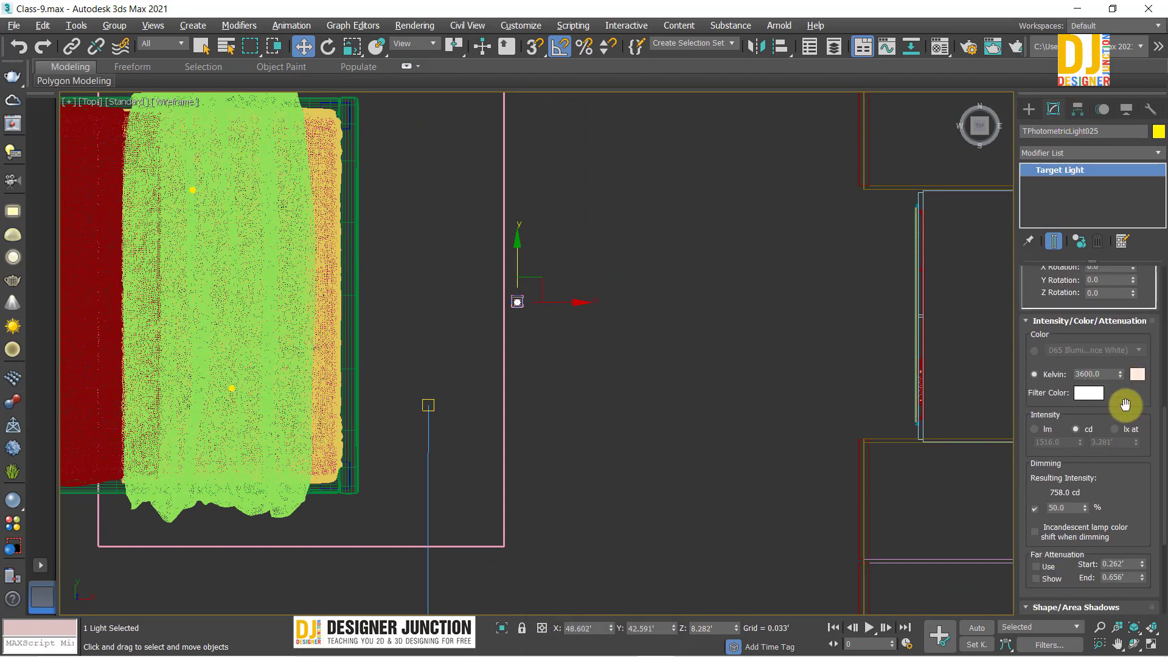
{"action": "left_click_drag", "start_coordinate": [1125, 405], "coordinate": [1117, 303]}
{"action": "left_click", "coordinate": [1070, 405]}
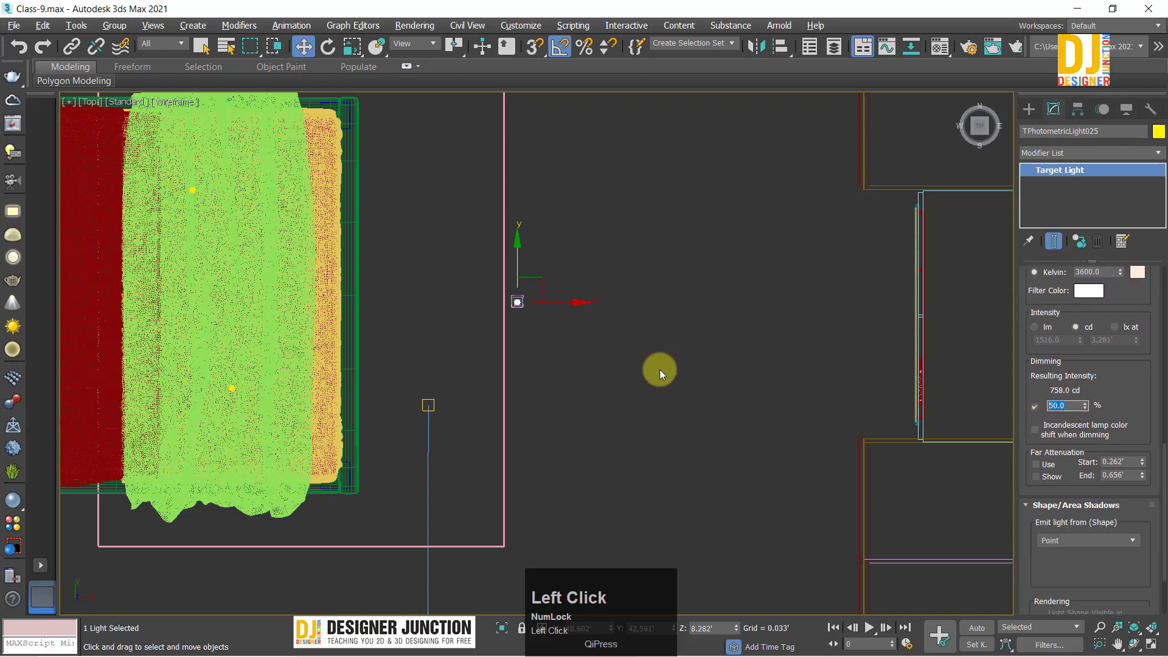
{"action": "left_click", "coordinate": [111, 32]}
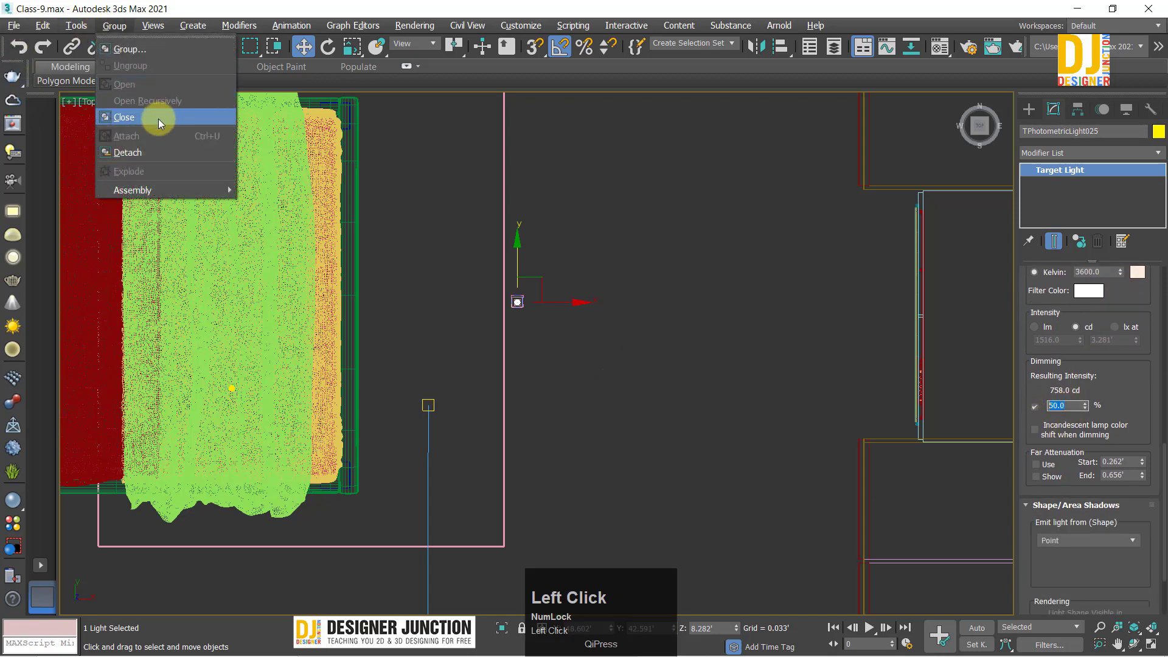
{"action": "left_click", "coordinate": [158, 118]}
Step: Delete the downlight beyond the foot of the bed
{"action": "scroll", "coordinate": [759, 345], "scroll_direction": "down", "scroll_amount": 3}
{"action": "middle_click_drag", "start_coordinate": [751, 343], "coordinate": [634, 334]}
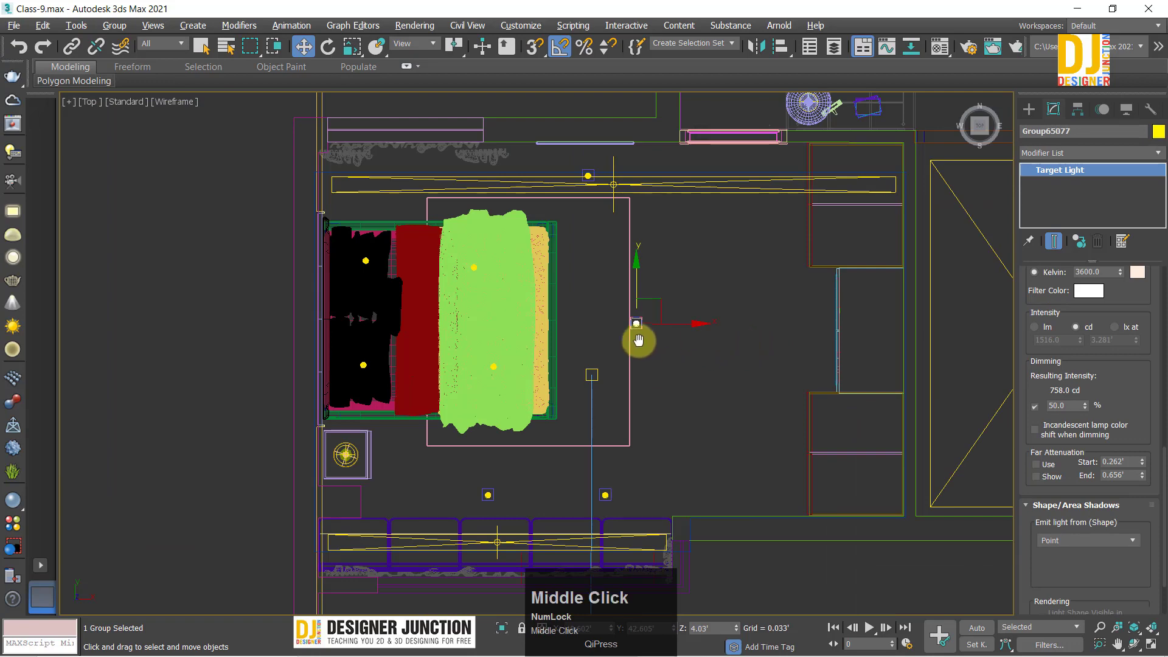
{"action": "left_click", "coordinate": [636, 349]}
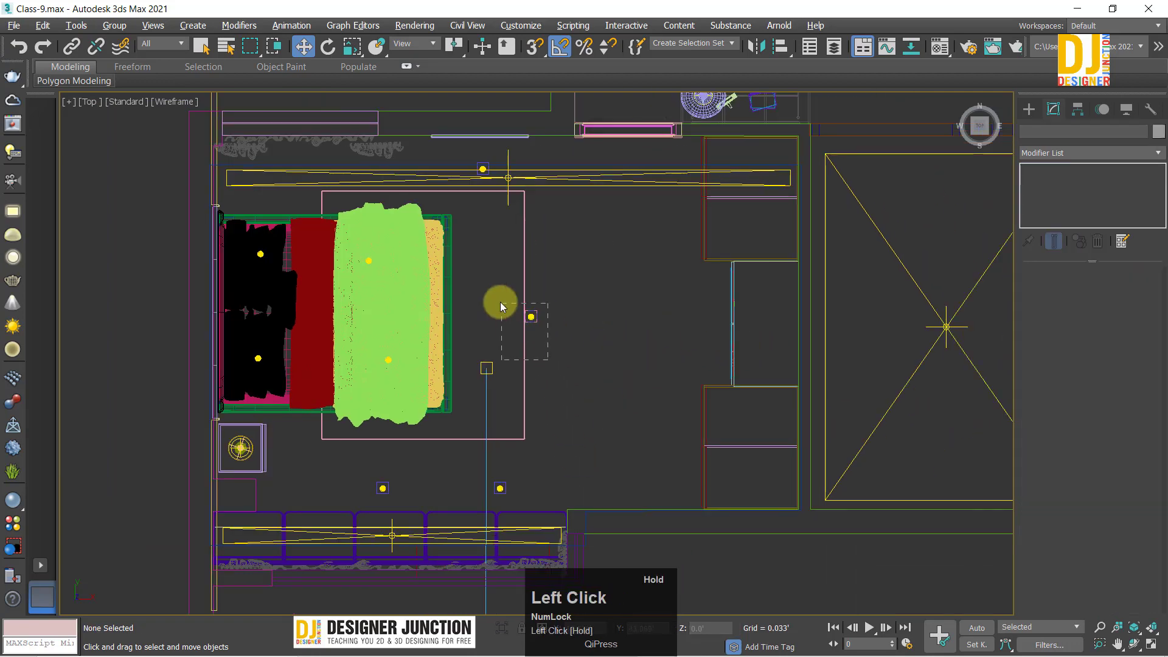
{"action": "left_click_drag", "start_coordinate": [500, 302], "coordinate": [501, 303]}
{"action": "left_click_drag", "start_coordinate": [520, 435], "coordinate": [521, 438], "text": "alt"}
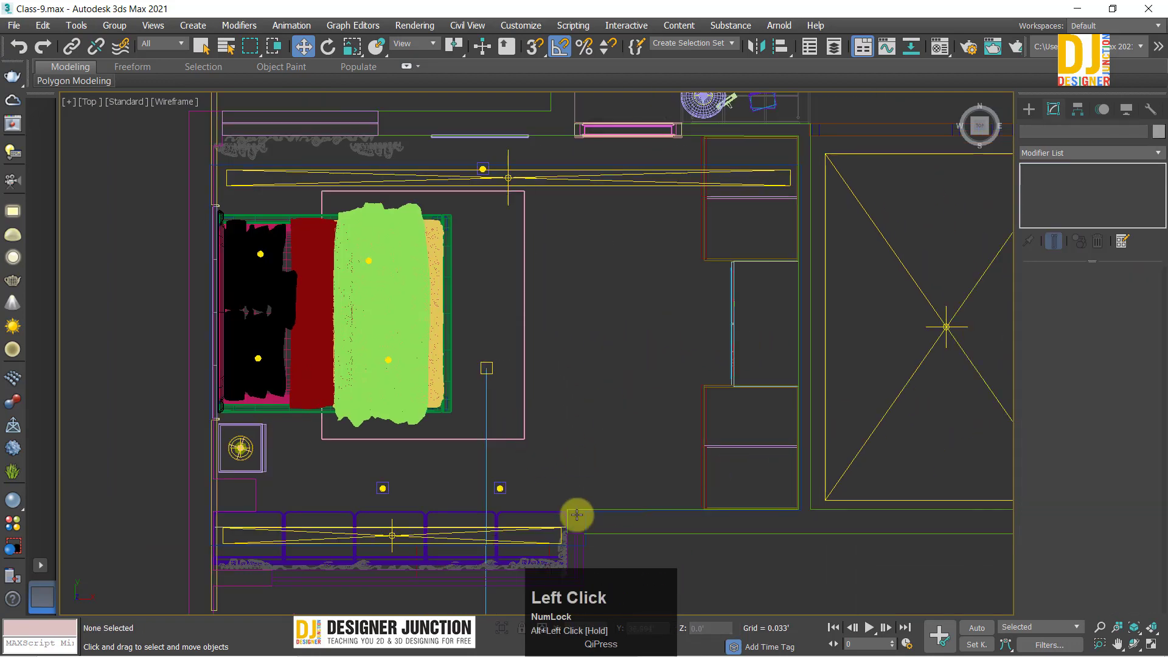
Step: Open the downlight group near the wardrobe end of the window seat and inspect its colour and intensity parameters
{"action": "scroll", "coordinate": [548, 514], "scroll_direction": "up", "scroll_amount": 4}
{"action": "left_click", "coordinate": [420, 437]}
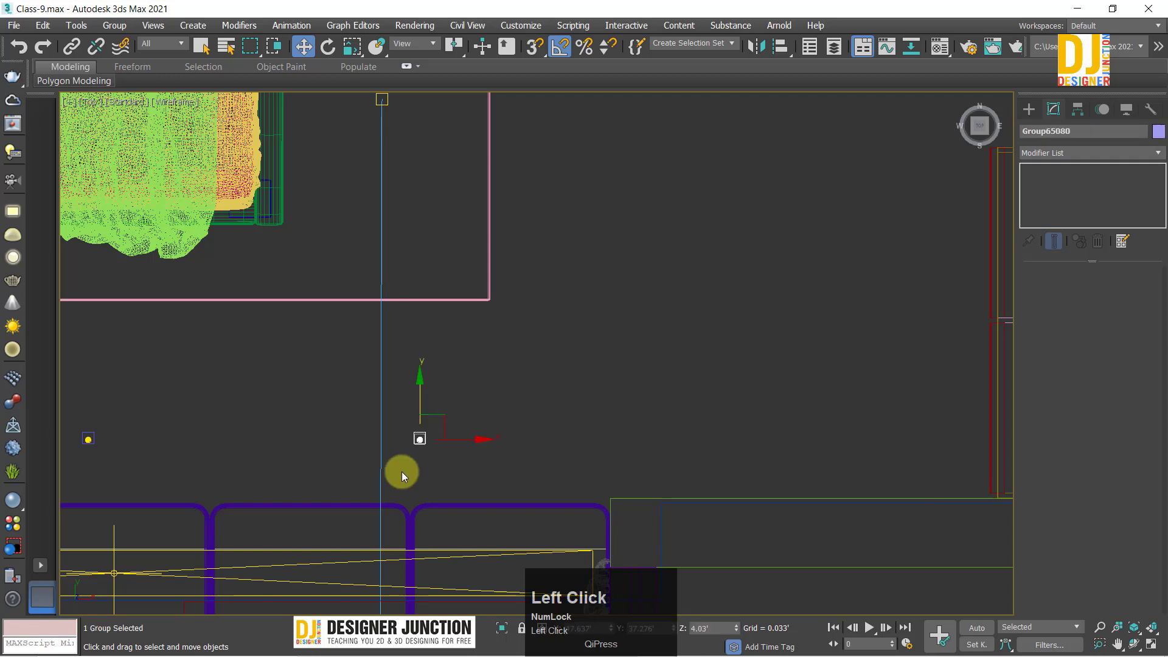
{"action": "left_click", "coordinate": [115, 28]}
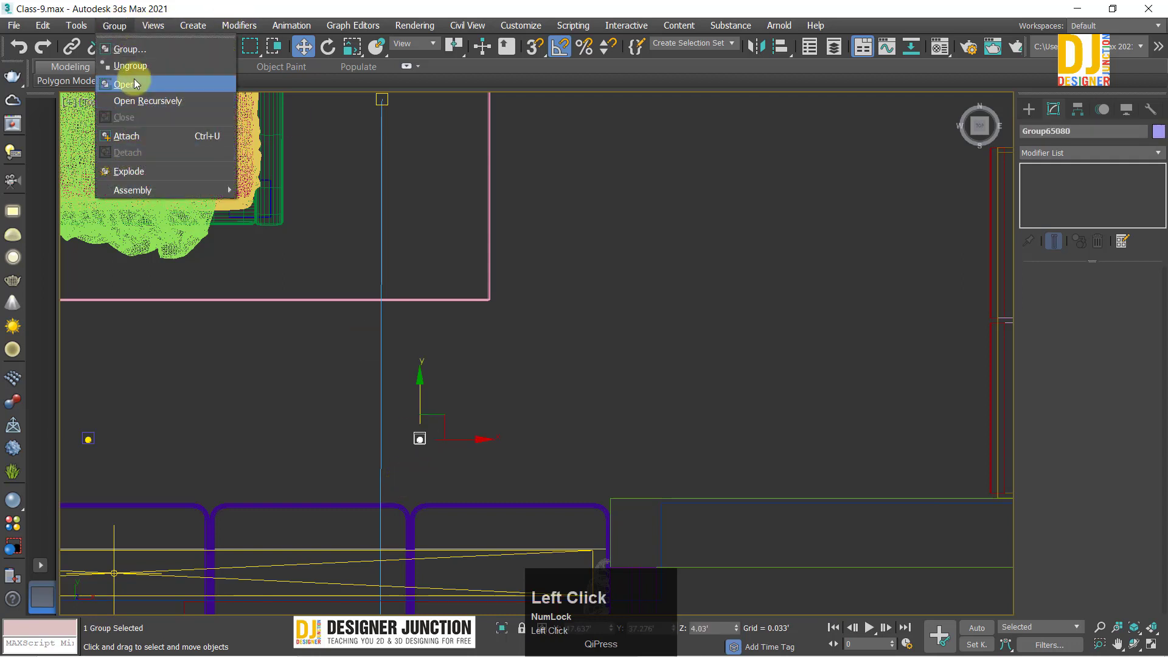
{"action": "left_click", "coordinate": [136, 83]}
{"action": "left_click", "coordinate": [420, 439]}
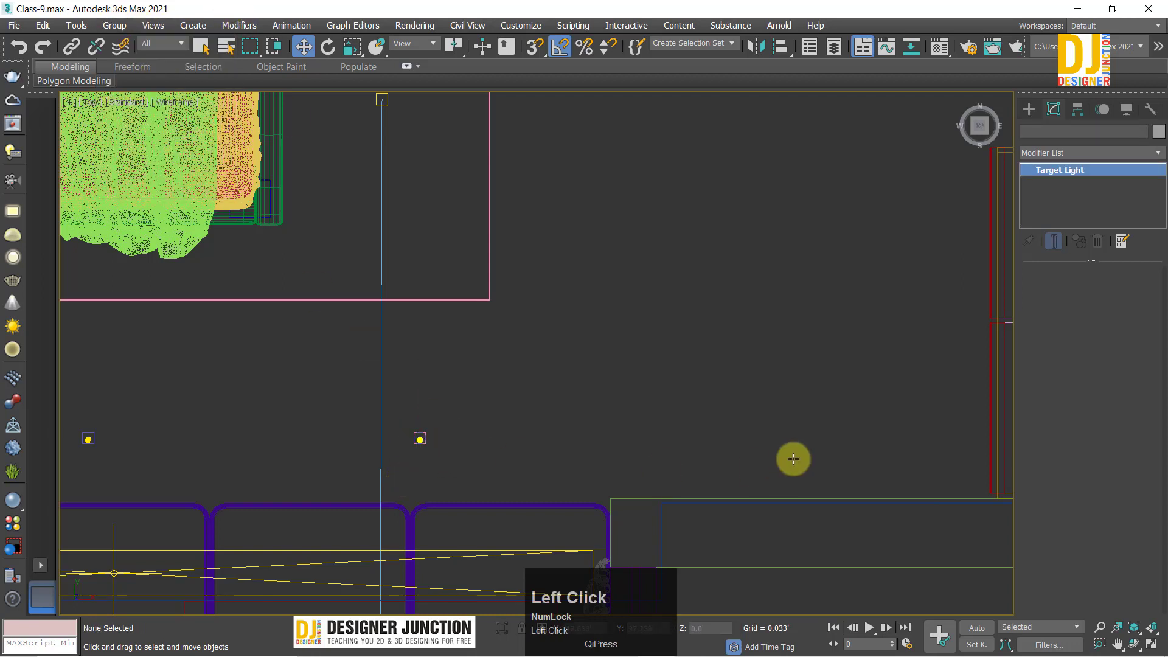
{"action": "left_click_drag", "start_coordinate": [1095, 487], "coordinate": [1055, 201]}
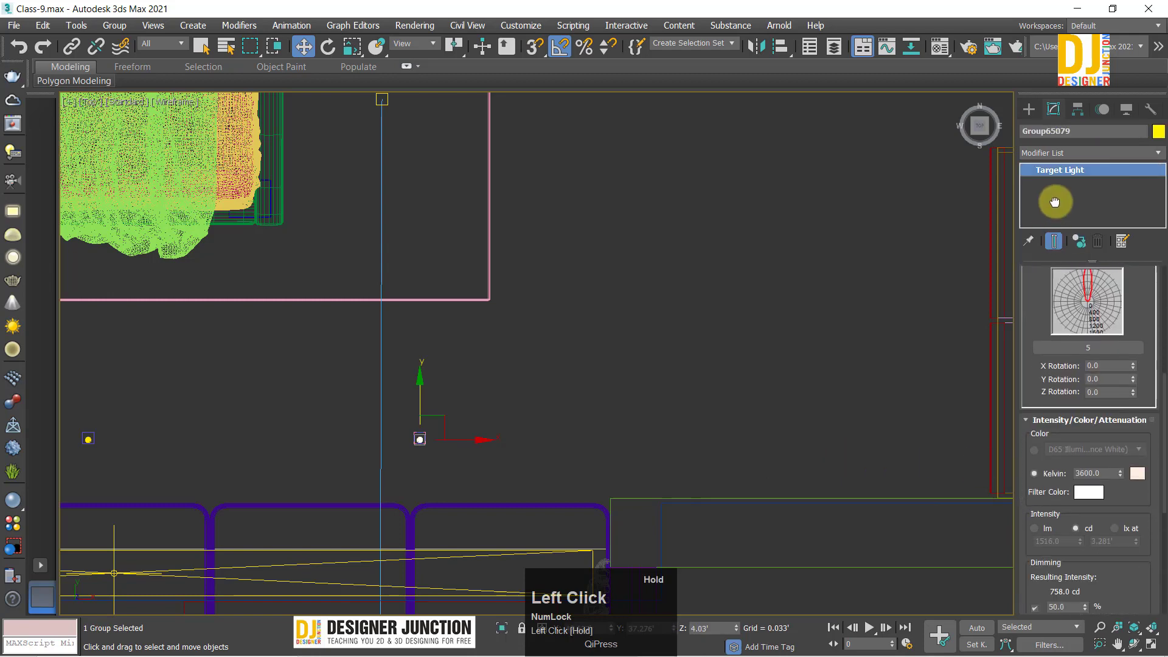
{"action": "left_click_drag", "start_coordinate": [1115, 565], "coordinate": [1103, 521]}
Step: Delete the downlight near the wardrobe end of the window seat
{"action": "scroll", "coordinate": [589, 407], "scroll_direction": "down", "scroll_amount": 3}
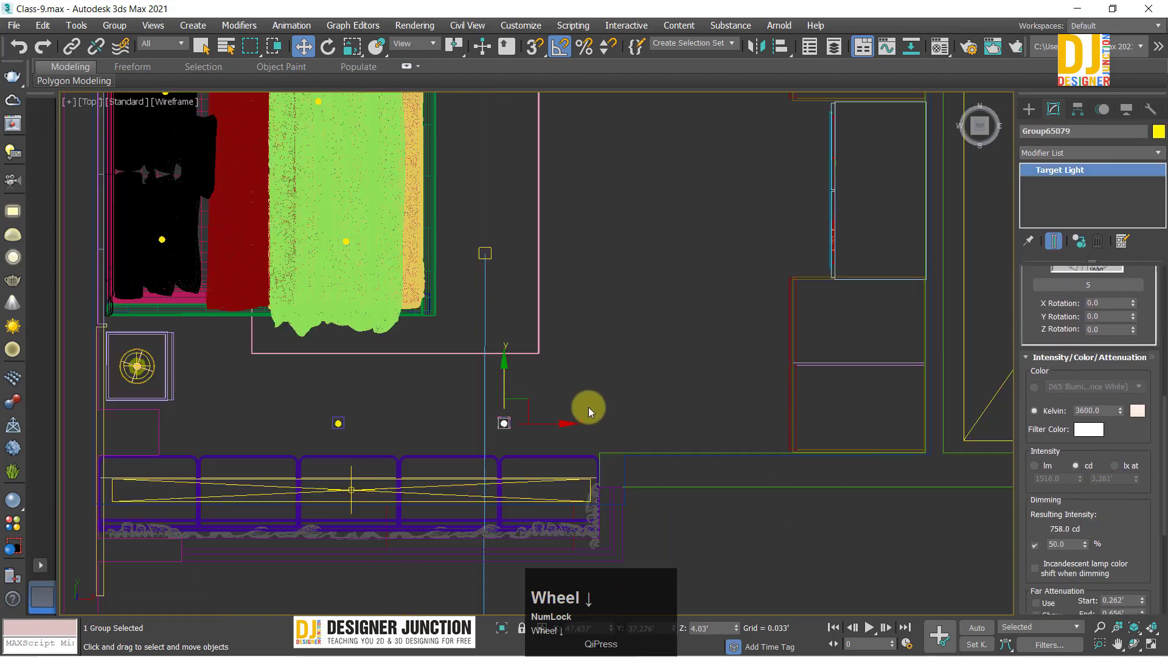
{"action": "middle_click_drag", "start_coordinate": [589, 407], "coordinate": [599, 432]}
{"action": "left_click", "coordinate": [524, 465]}
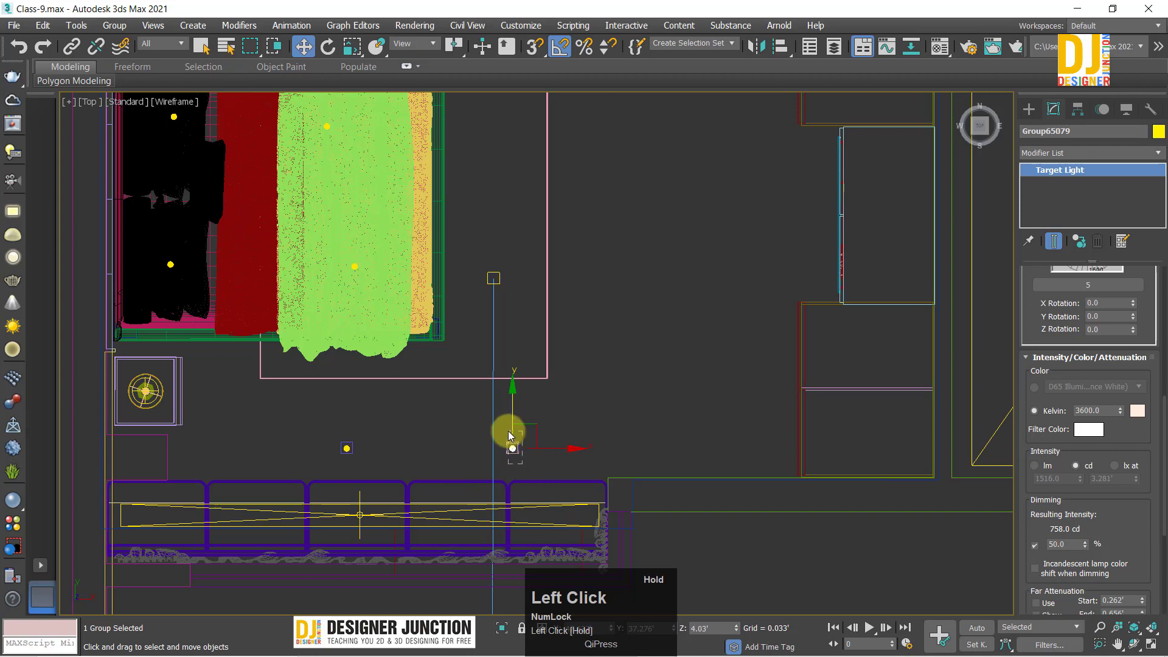
{"action": "left_click", "coordinate": [468, 459]}
Step: Move the remaining downlight from beside the window seat to the open floor area in front of the wardrobe
{"action": "left_click", "coordinate": [367, 444]}
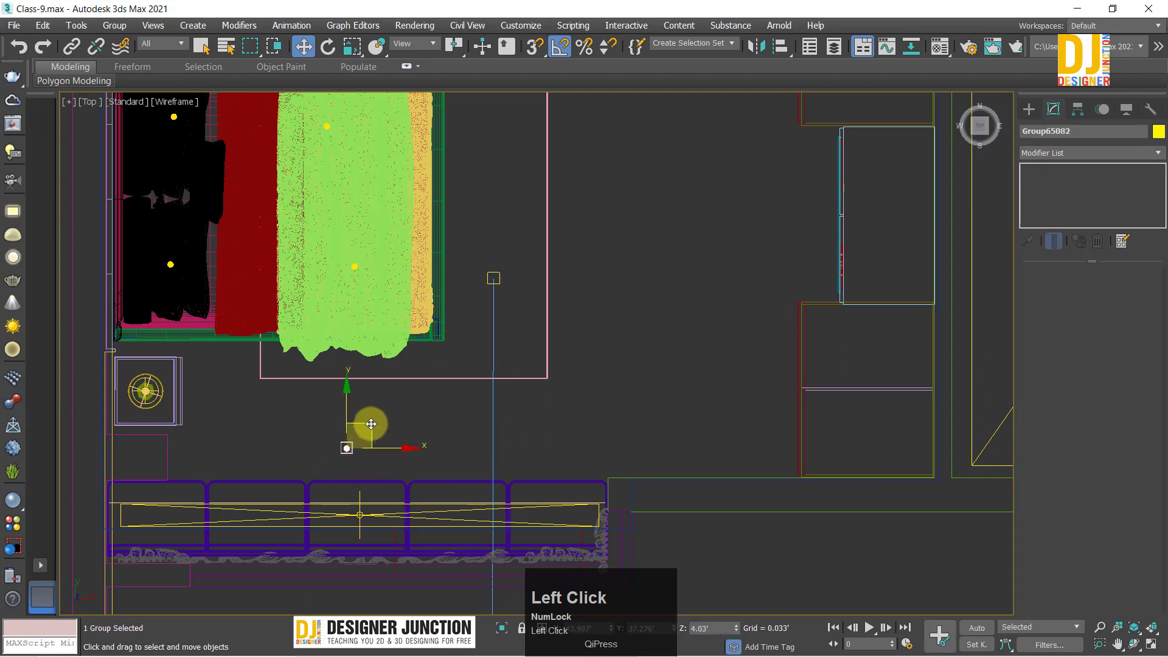
{"action": "left_click_drag", "start_coordinate": [371, 424], "coordinate": [694, 351]}
{"action": "middle_click_drag", "start_coordinate": [661, 293], "coordinate": [666, 379]}
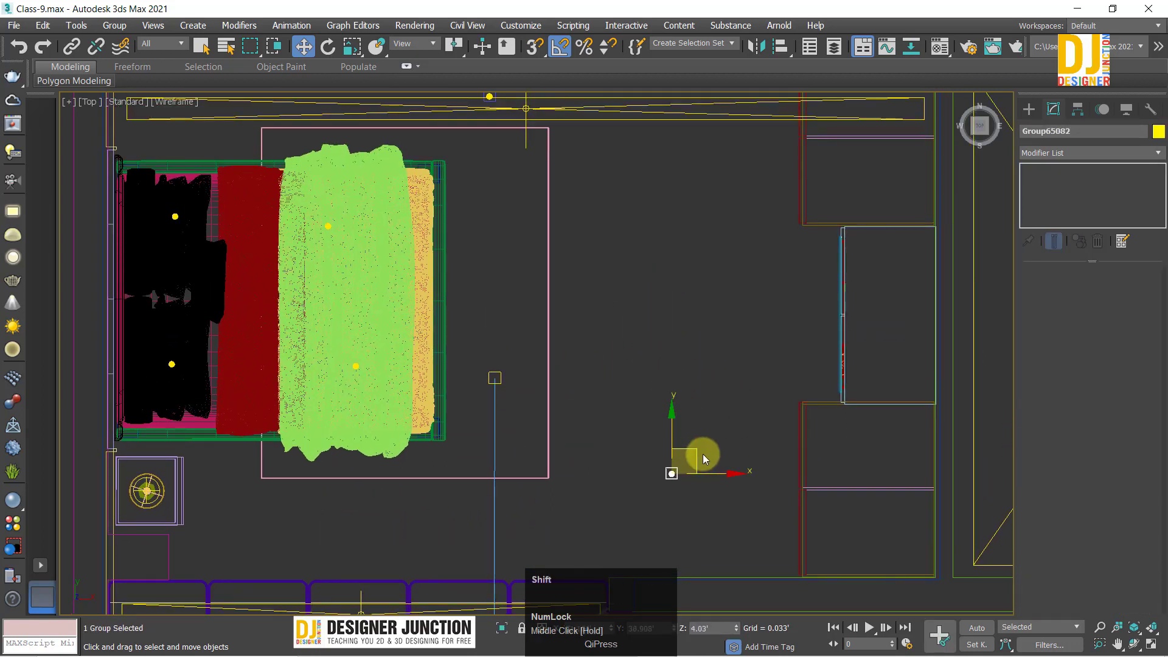
Step: Clone the downlight in front of the wardrobe as an independent copy midway beyond the bed's foot, and delete the original
{"action": "left_click", "coordinate": [699, 510]}
{"action": "key", "text": "ctrl+z"}
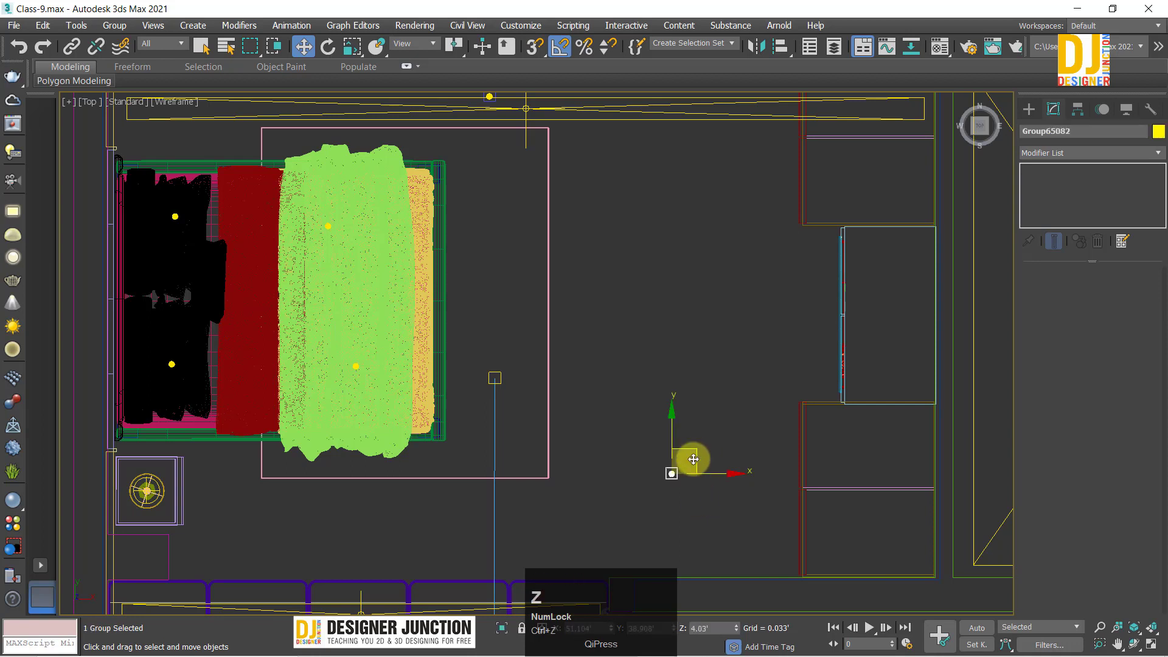
{"action": "mouse_move", "coordinate": [691, 457]}
{"action": "left_mouse_down", "text": "shift"}
{"action": "mouse_move", "coordinate": [658, 355]}
{"action": "mouse_move", "coordinate": [748, 353]}
{"action": "left_mouse_up", "text": "shift"}
{"action": "left_click", "coordinate": [500, 290]}
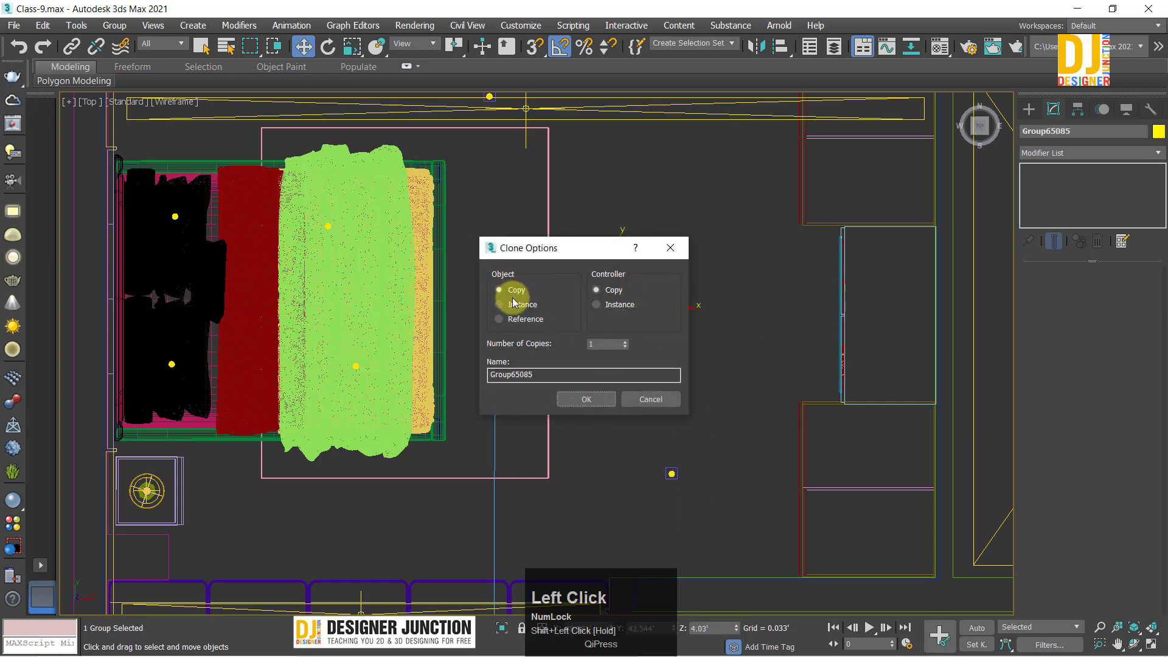
{"action": "left_click", "coordinate": [576, 400]}
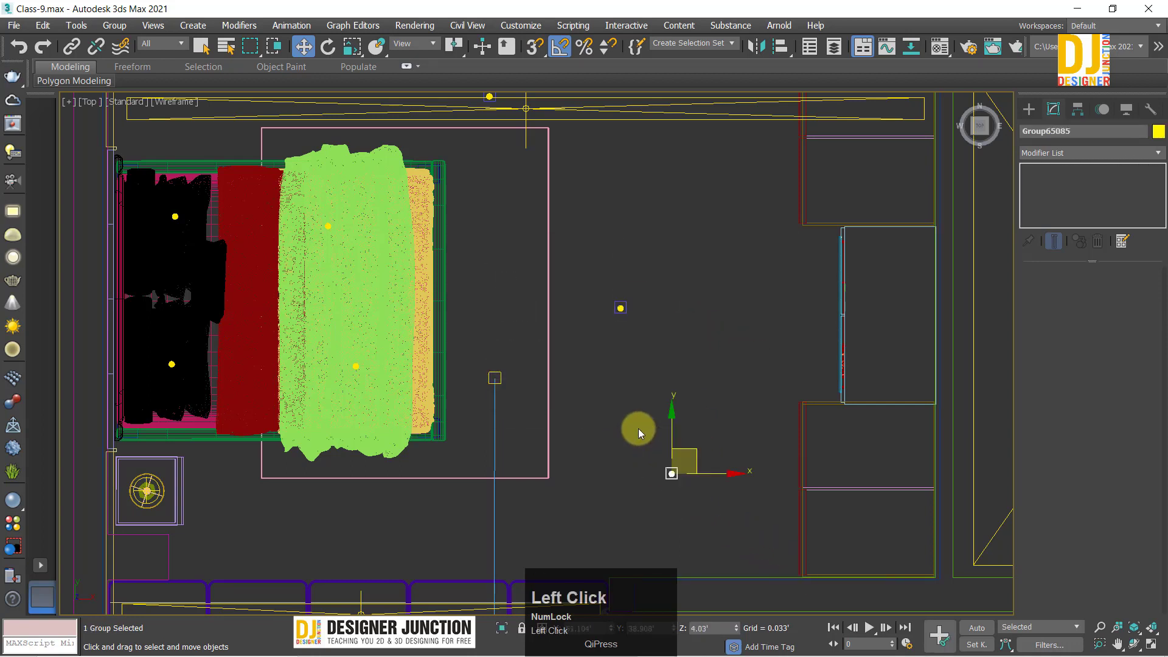
{"action": "left_click", "coordinate": [682, 418]}
Step: Open the copied downlight's group and try a colour temperature of 6500 K on its target light
{"action": "left_click", "coordinate": [620, 307]}
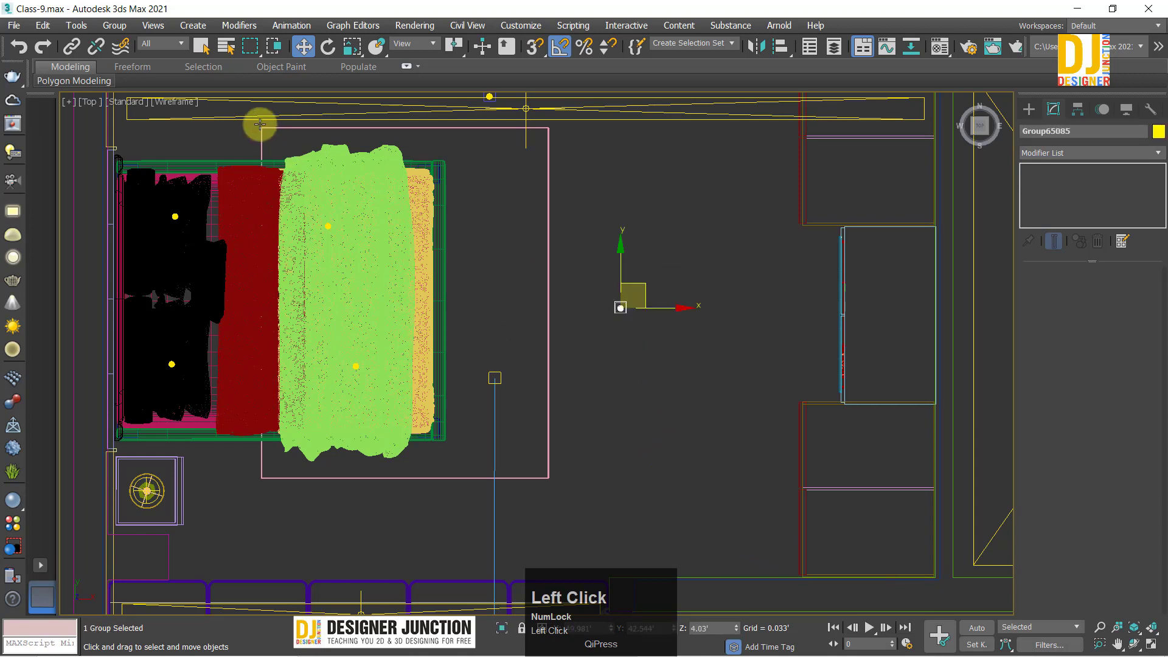
{"action": "left_click", "coordinate": [111, 25]}
{"action": "left_click", "coordinate": [648, 318]}
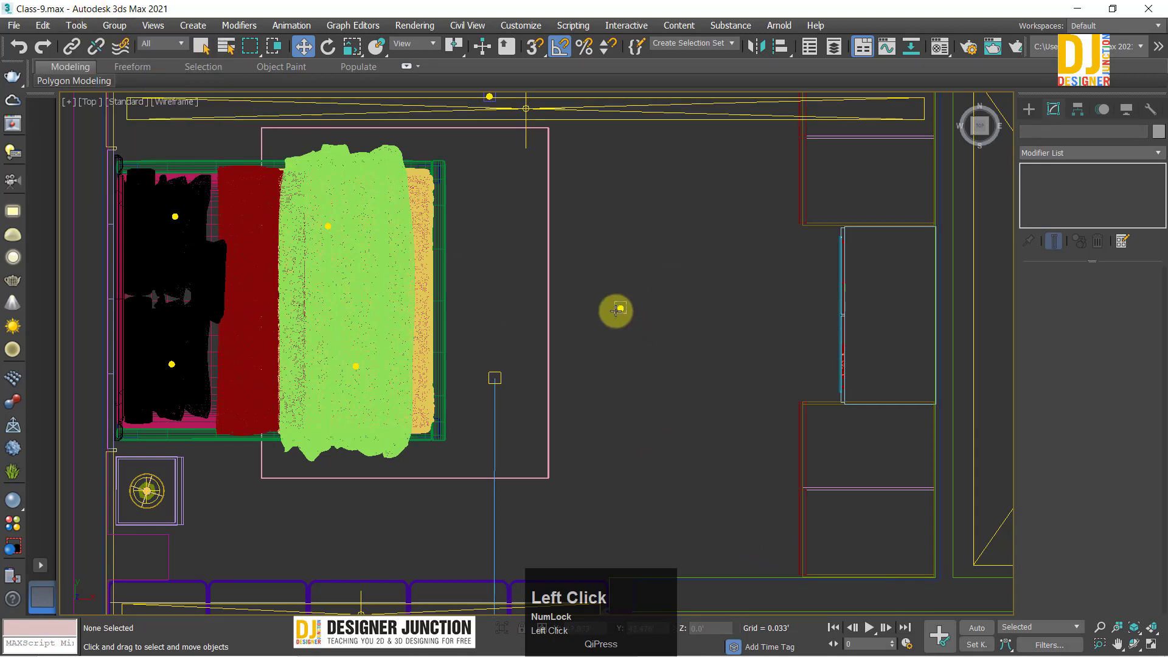
{"action": "left_click", "coordinate": [620, 308]}
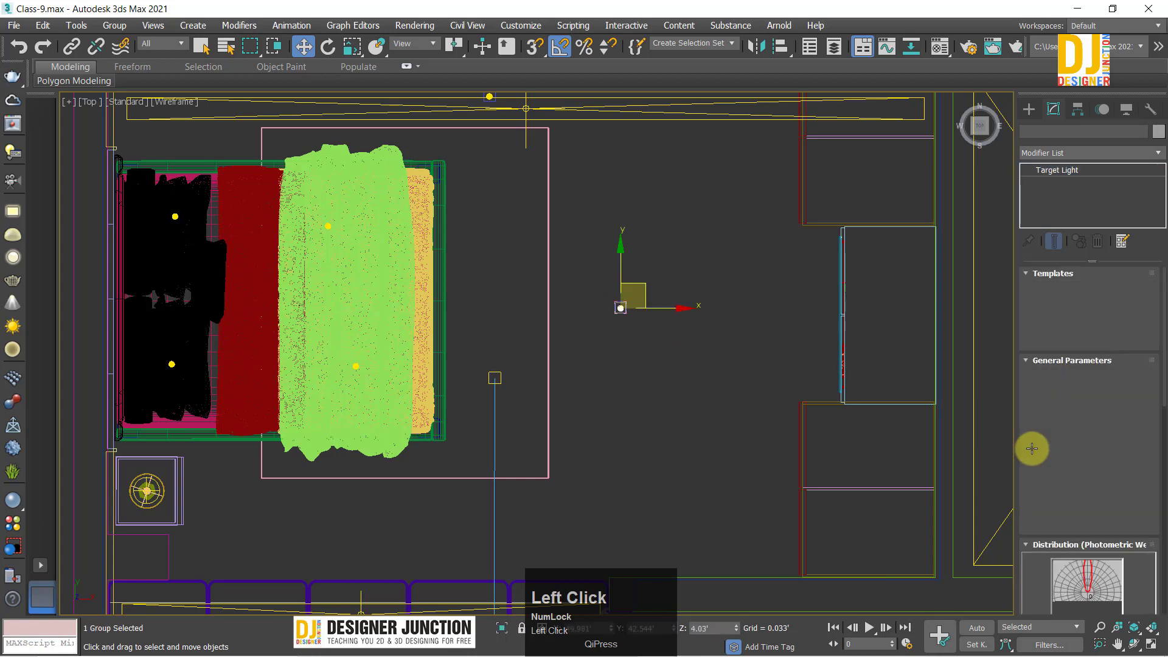
{"action": "left_click_drag", "start_coordinate": [1086, 403], "coordinate": [1093, 107]}
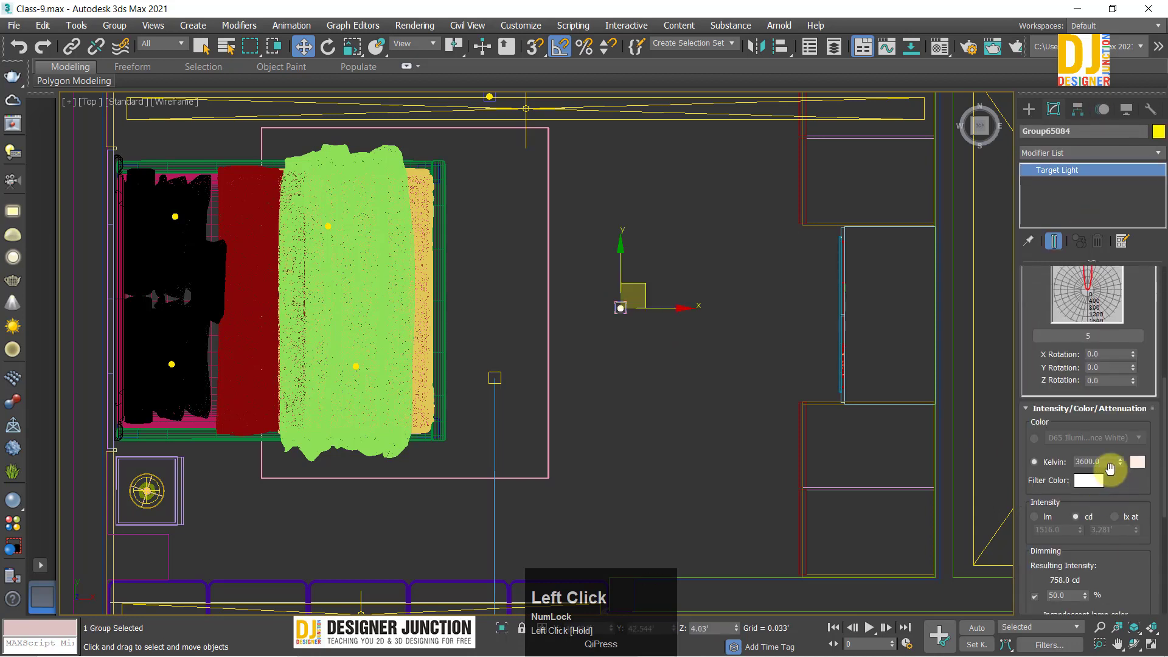
{"action": "left_click", "coordinate": [1109, 463]}
{"action": "type", "text": "6500"}
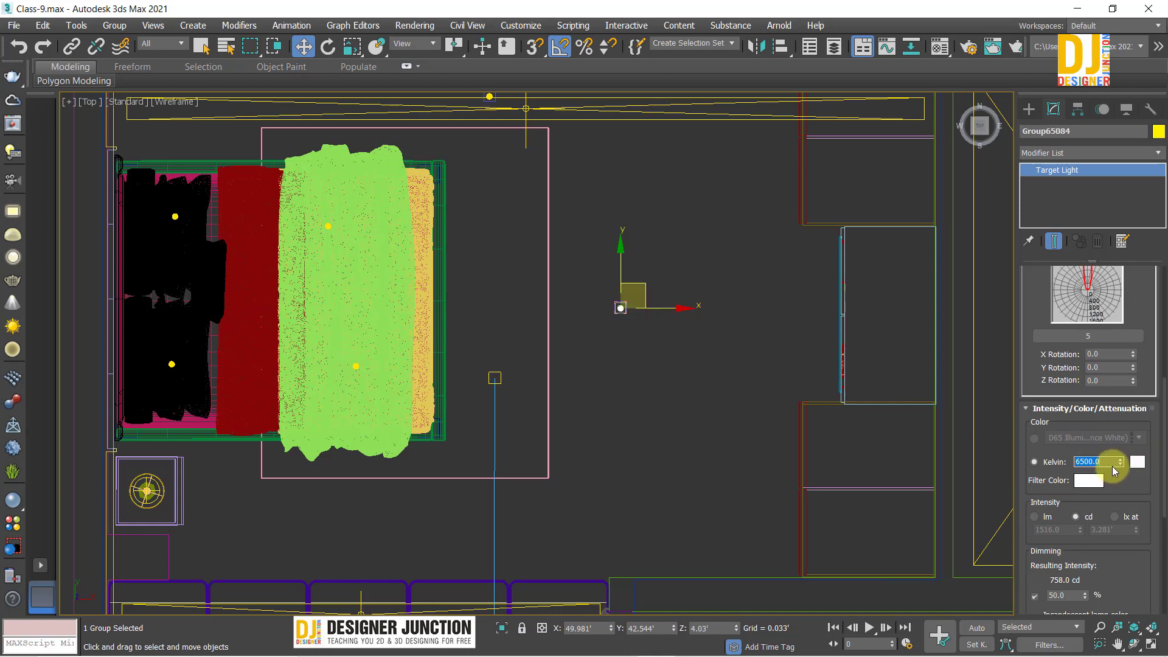
{"action": "key", "text": "Return"}
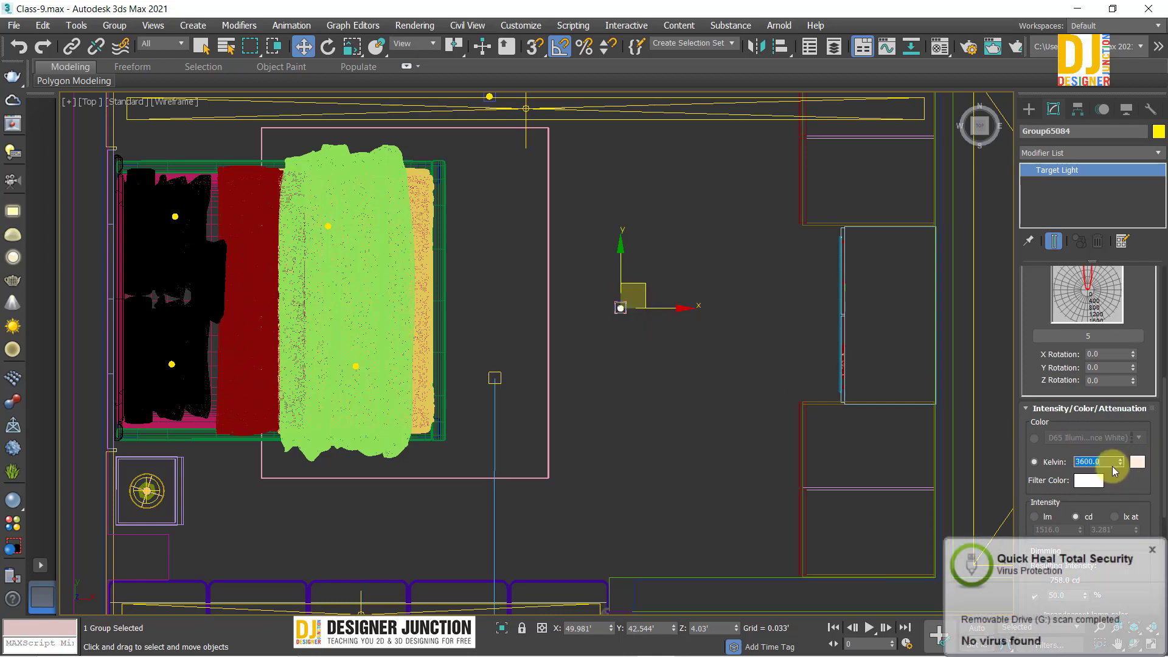
Step: Try a colour temperature of 2000 K on the target light, and return it to 3600 K
{"action": "left_click", "coordinate": [1153, 551]}
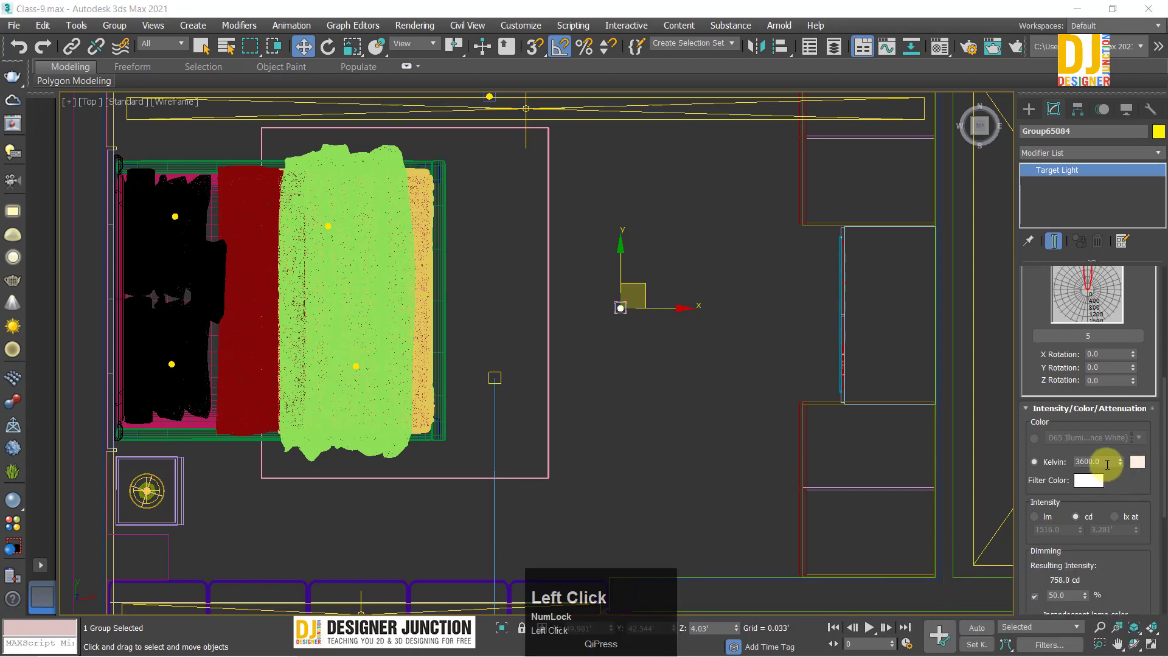
{"action": "left_click", "coordinate": [1106, 464]}
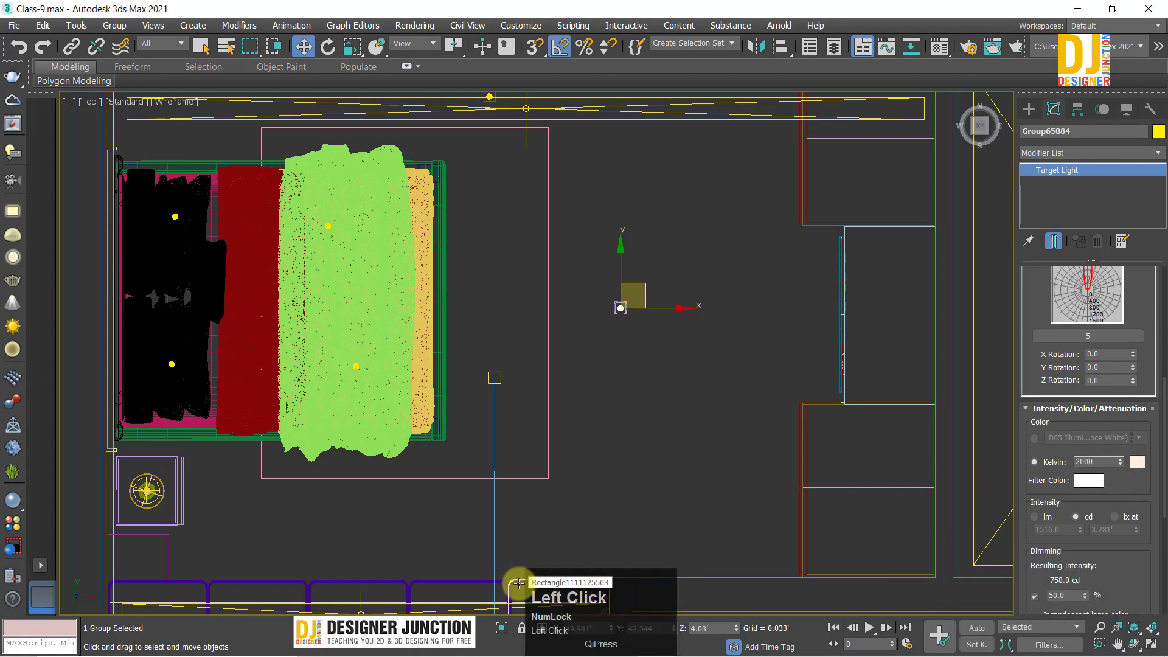
{"action": "type", "text": "2000"}
{"action": "key", "text": "Return"}
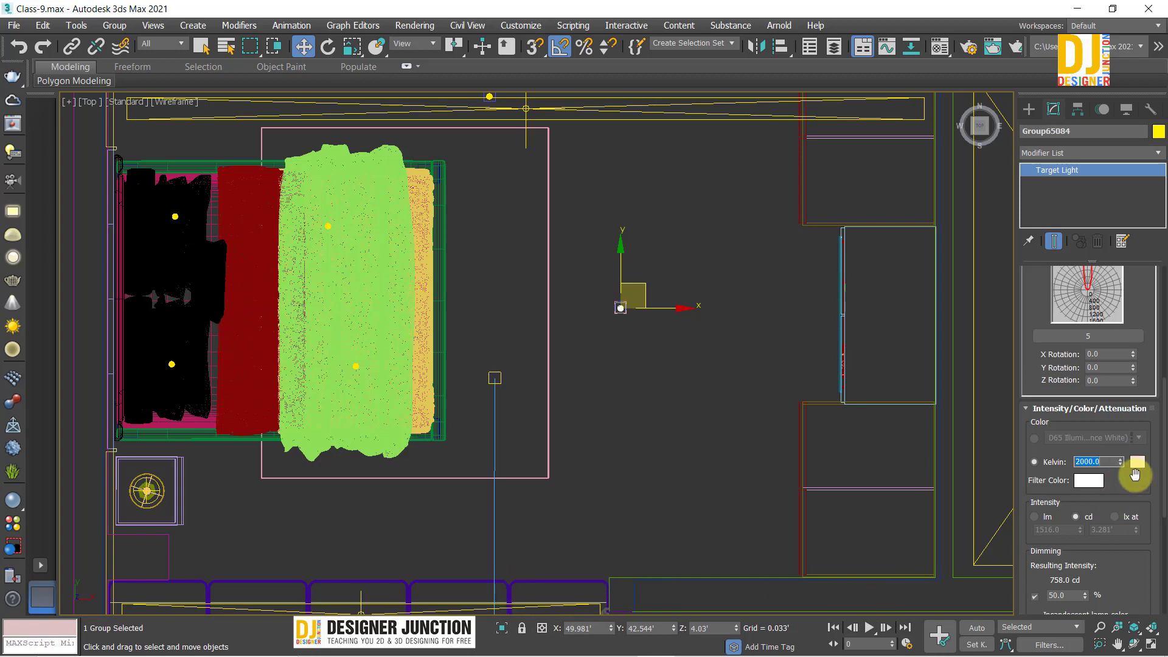
{"action": "left_click", "coordinate": [905, 493]}
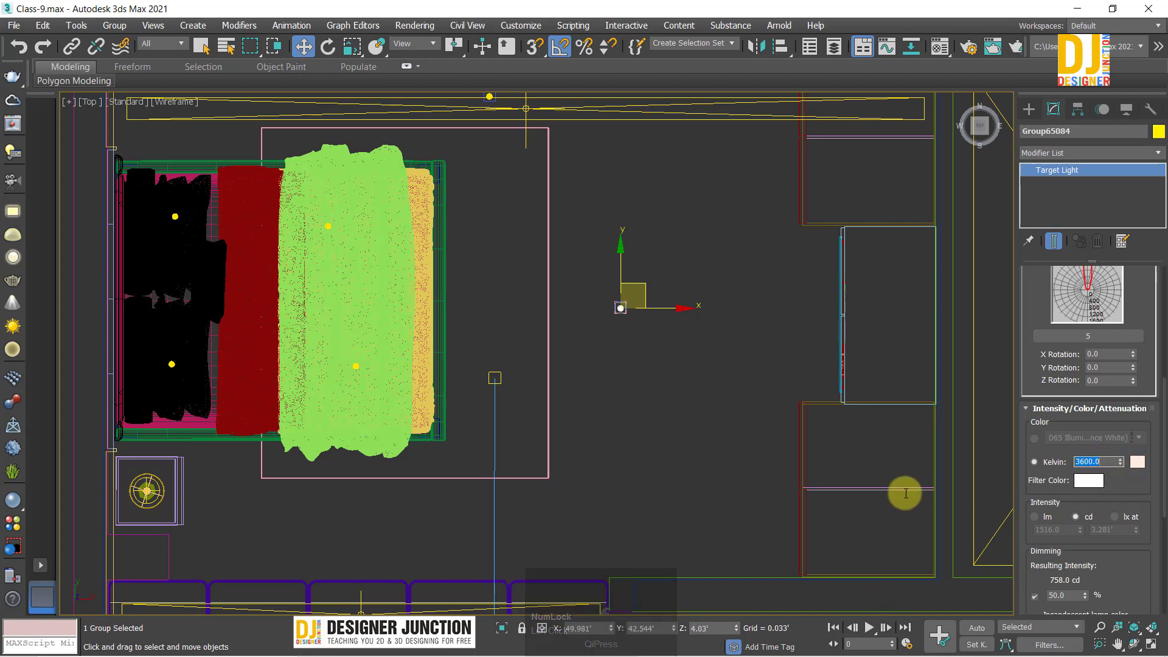
Step: Inspect the target light's dimming percentage and close the downlight group
{"action": "left_click_drag", "start_coordinate": [1086, 497], "coordinate": [1090, 445]}
{"action": "double_click", "coordinate": [1069, 544]}
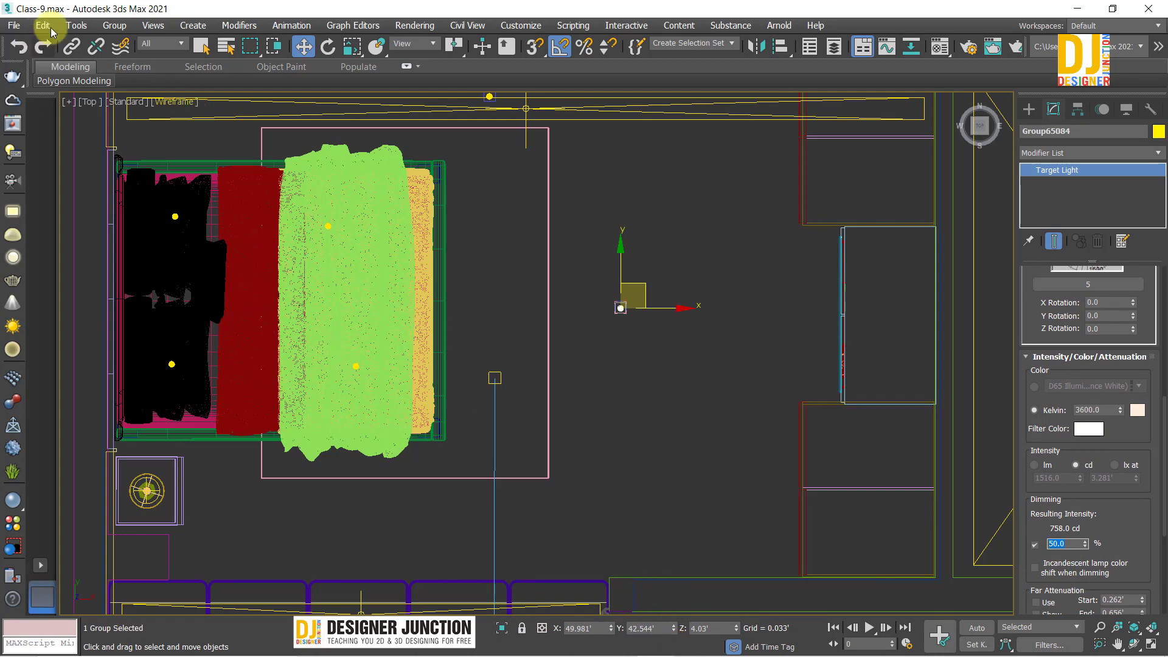
{"action": "left_click", "coordinate": [115, 24]}
{"action": "left_click", "coordinate": [157, 151]}
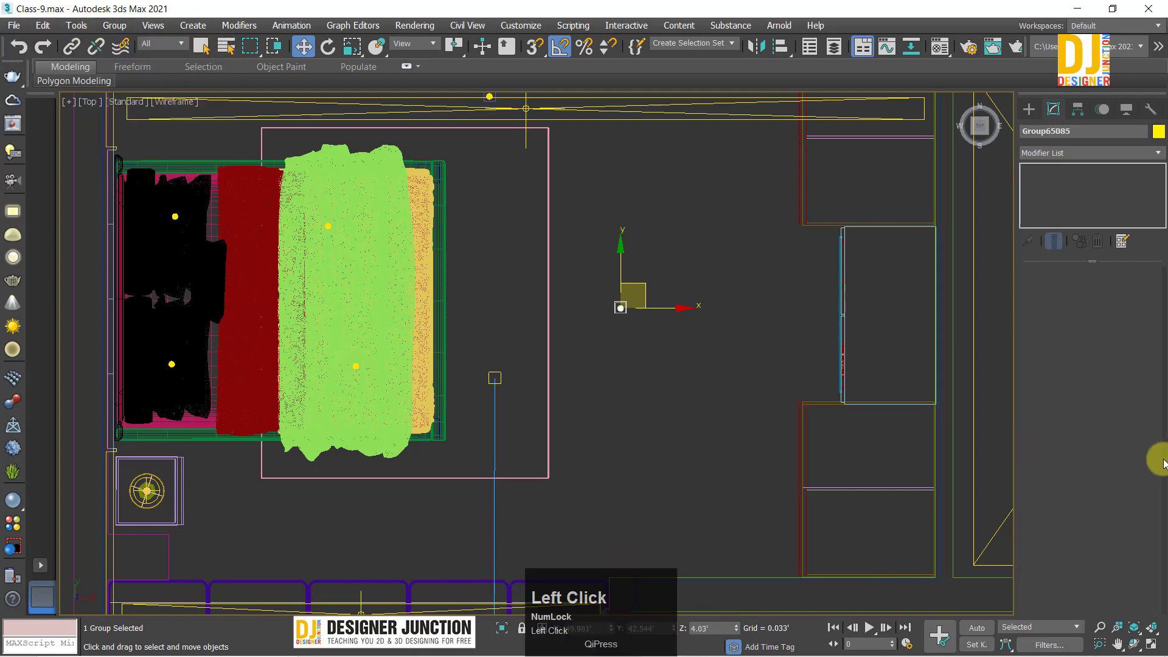
Step: Open the copied downlight's group, set its target light to 6500 K, and close the group
{"action": "left_click", "coordinate": [112, 26]}
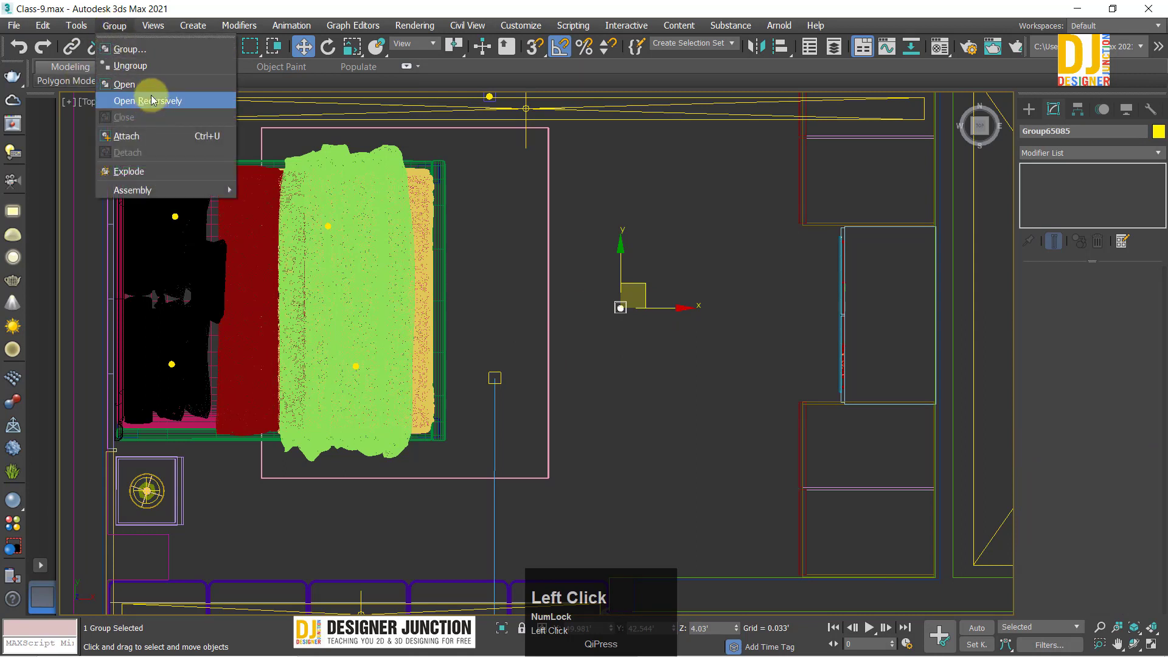
{"action": "left_click", "coordinate": [149, 84]}
{"action": "left_click", "coordinate": [622, 308]}
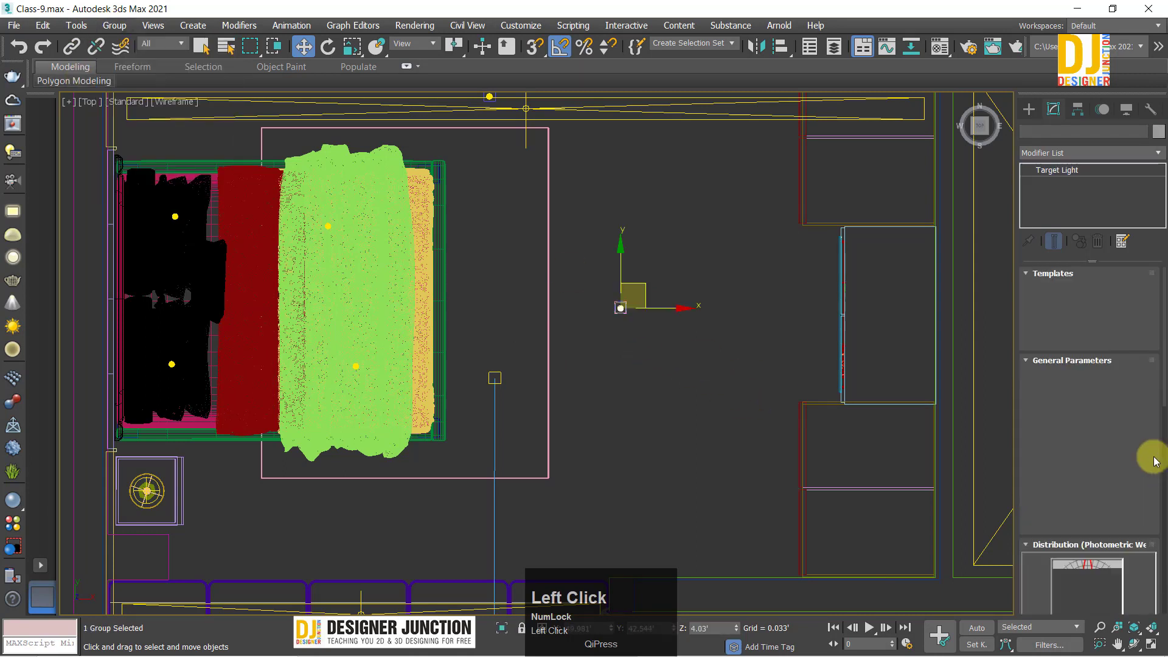
{"action": "scroll", "coordinate": [1097, 469], "scroll_direction": "down", "scroll_amount": 4}
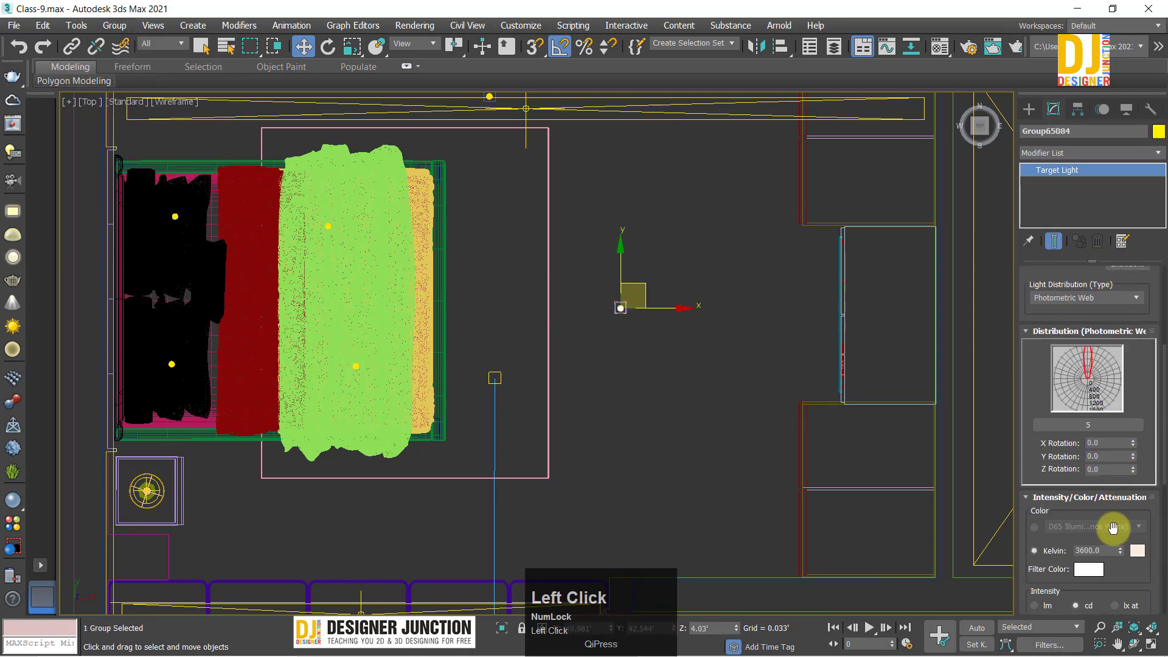
{"action": "left_click", "coordinate": [1112, 555]}
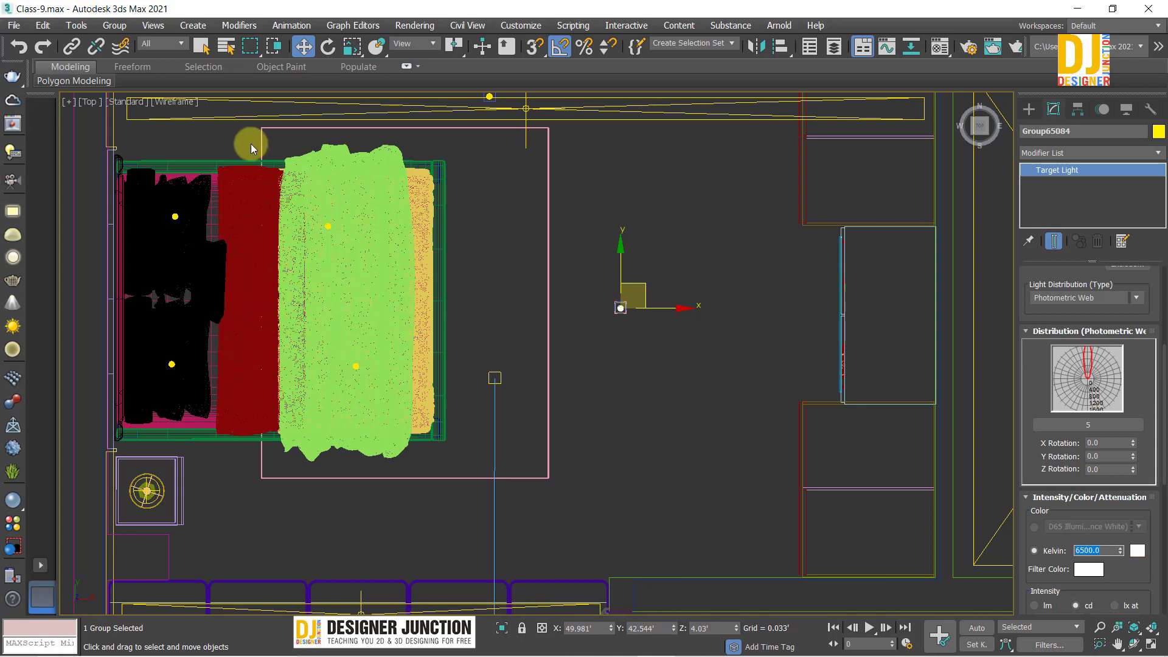
{"action": "left_click", "coordinate": [114, 25]}
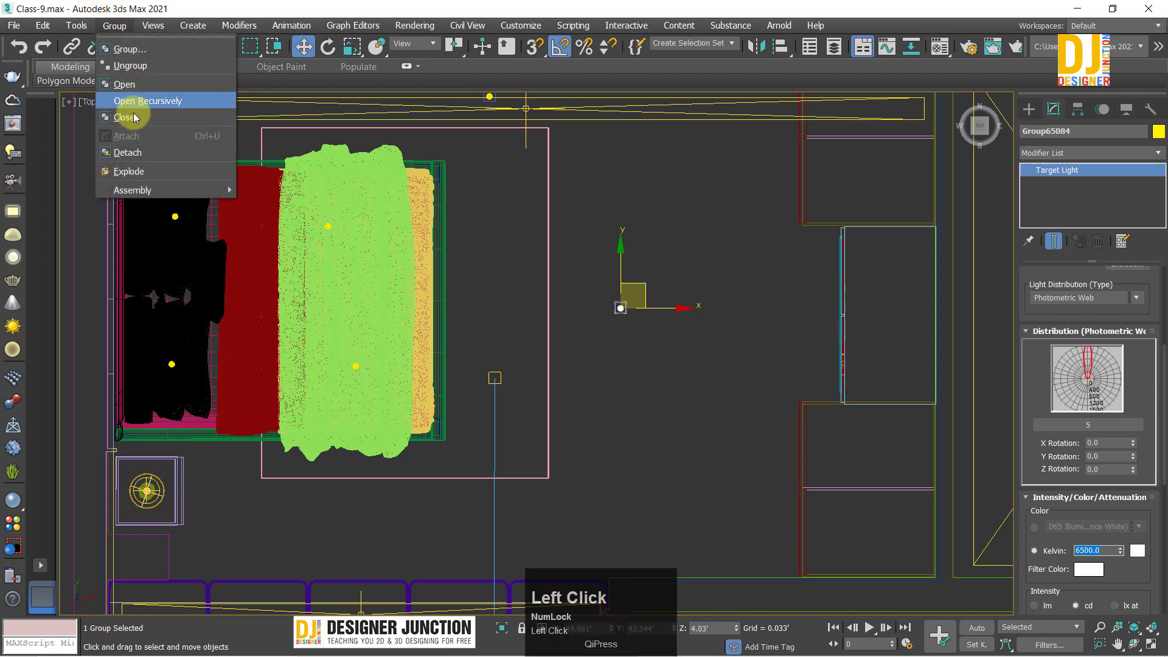
{"action": "left_click", "coordinate": [135, 118]}
Step: Delete the downlight at the edge of the long strip light on the curtain side of the bed
{"action": "left_click", "coordinate": [314, 220]}
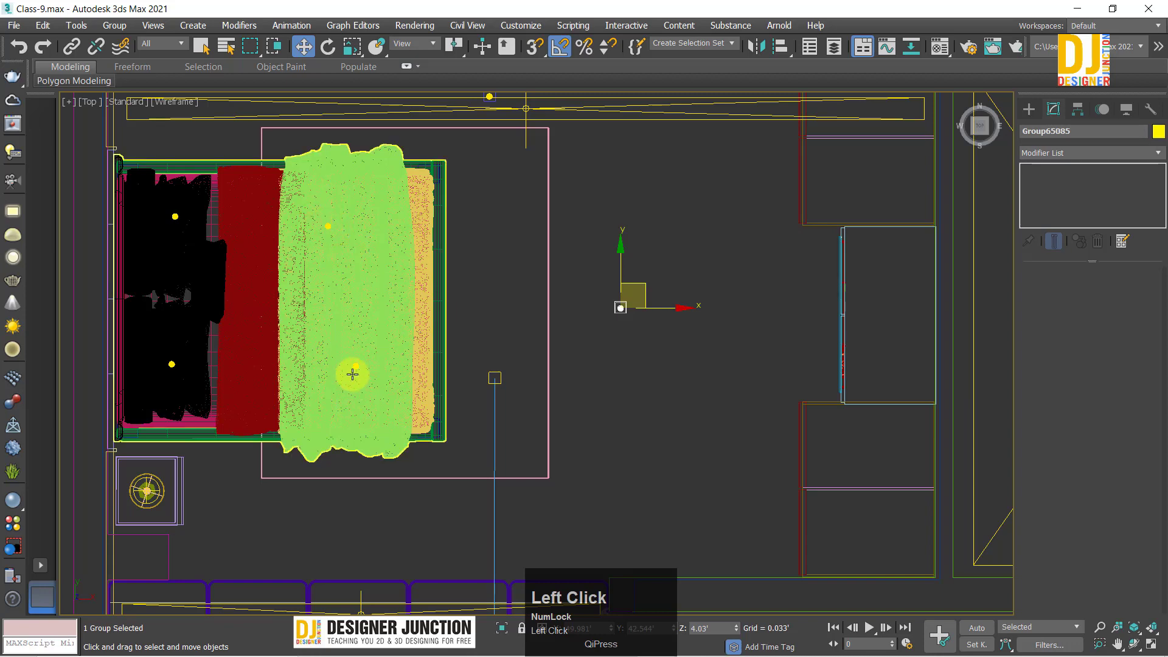
{"action": "middle_click_drag", "start_coordinate": [522, 227], "coordinate": [624, 283]}
{"action": "left_click", "coordinate": [624, 283]}
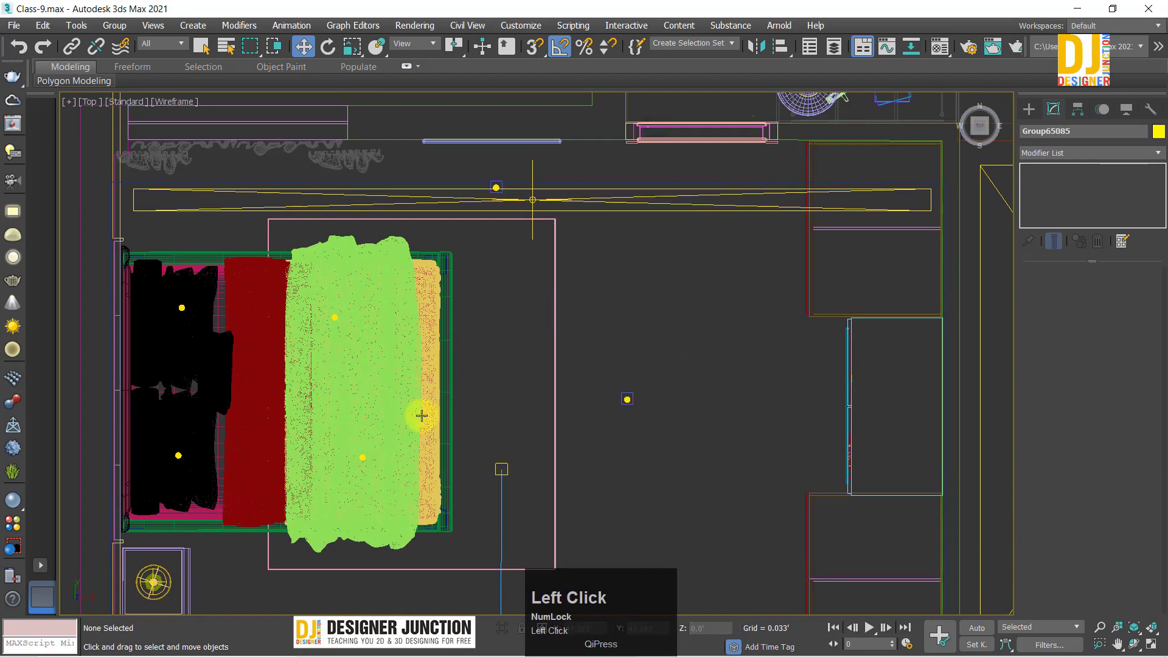
{"action": "left_click", "coordinate": [497, 188]}
{"action": "left_click", "coordinate": [429, 159]}
{"action": "scroll", "coordinate": [430, 159], "scroll_direction": "up", "scroll_amount": 5}
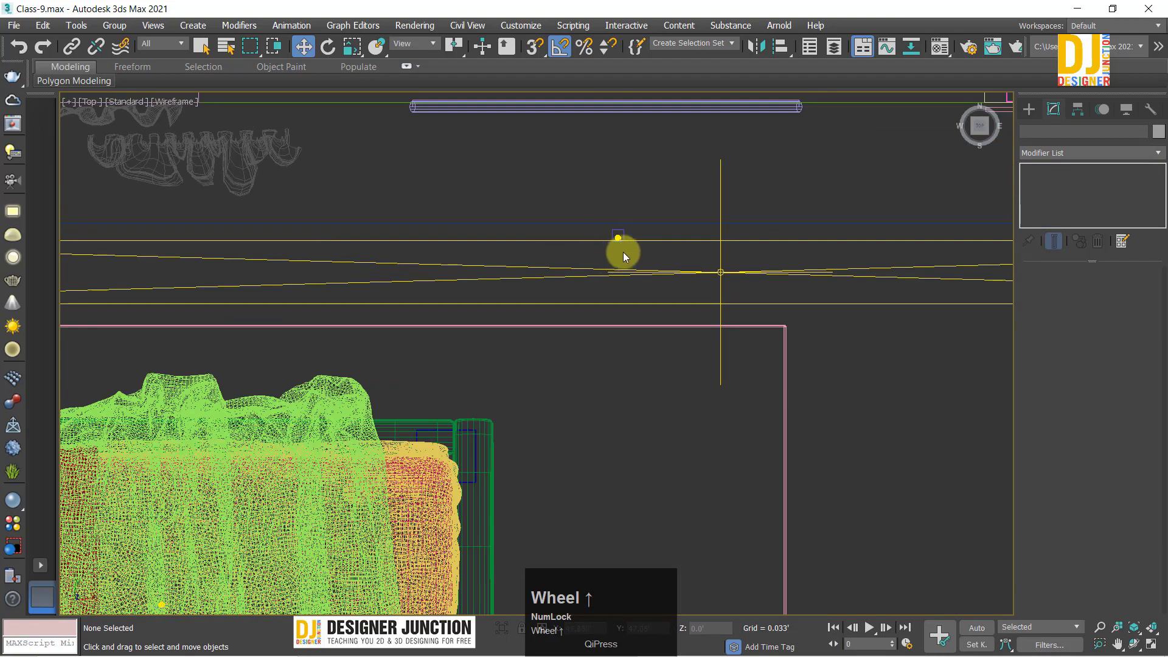
{"action": "left_click", "coordinate": [616, 234]}
{"action": "left_click", "coordinate": [768, 278]}
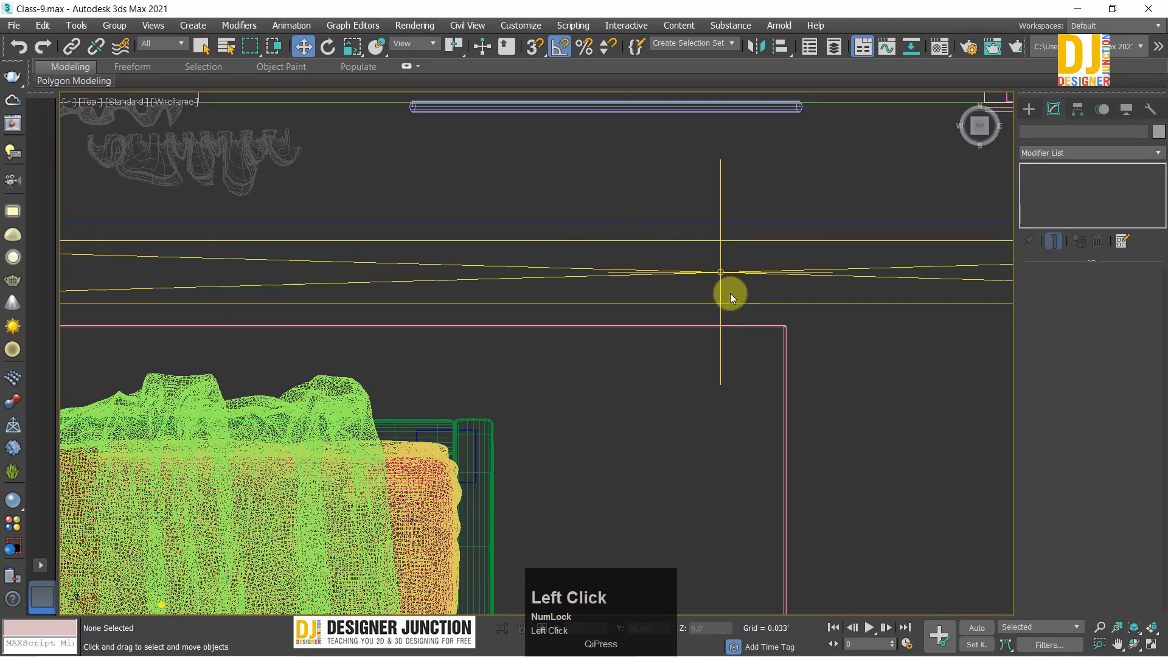
Step: Move the copied 6500 K downlight to the open floor just outside the rug's wardrobe-side edge
{"action": "scroll", "coordinate": [724, 294], "scroll_direction": "down", "scroll_amount": 6}
{"action": "middle_click_drag", "start_coordinate": [729, 284], "coordinate": [625, 236]}
{"action": "mouse_move", "coordinate": [634, 286]}
{"action": "left_mouse_down"}
{"action": "mouse_move", "coordinate": [646, 230]}
{"action": "mouse_move", "coordinate": [608, 191]}
{"action": "mouse_move", "coordinate": [586, 114]}
{"action": "mouse_move", "coordinate": [601, 279]}
{"action": "mouse_move", "coordinate": [610, 252]}
{"action": "mouse_move", "coordinate": [592, 224]}
{"action": "mouse_move", "coordinate": [597, 207]}
{"action": "left_mouse_up"}
Step: Try cloning the downlight toward the window seat, and undo the clone
{"action": "left_click", "coordinate": [585, 396]}
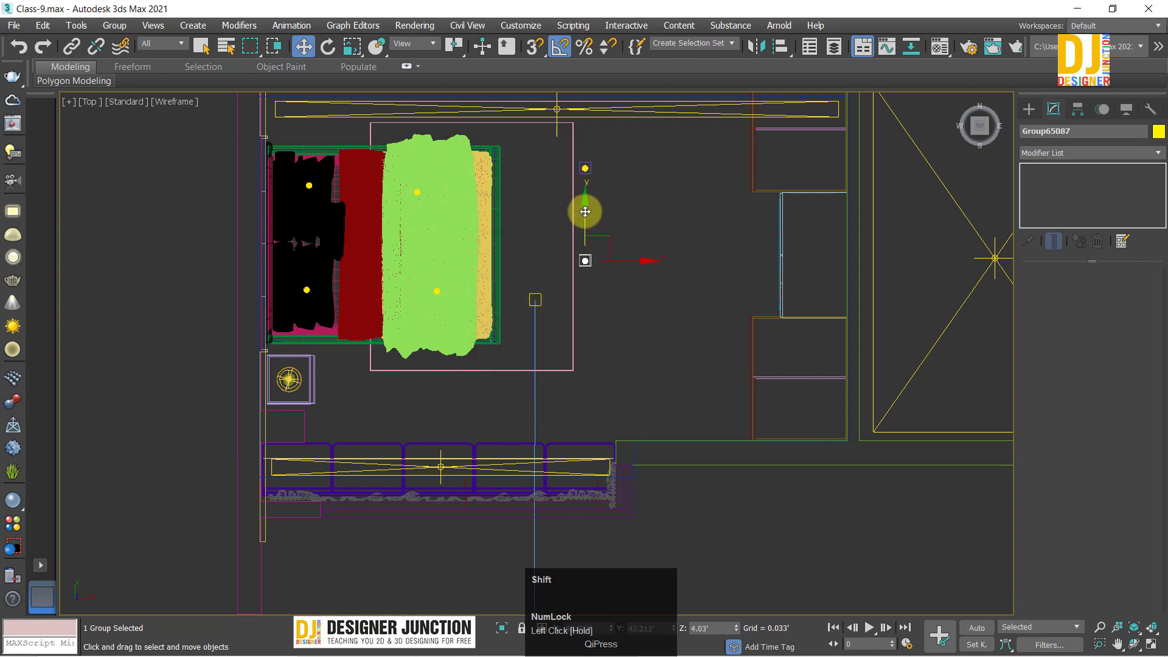
{"action": "key", "text": "ctrl+z"}
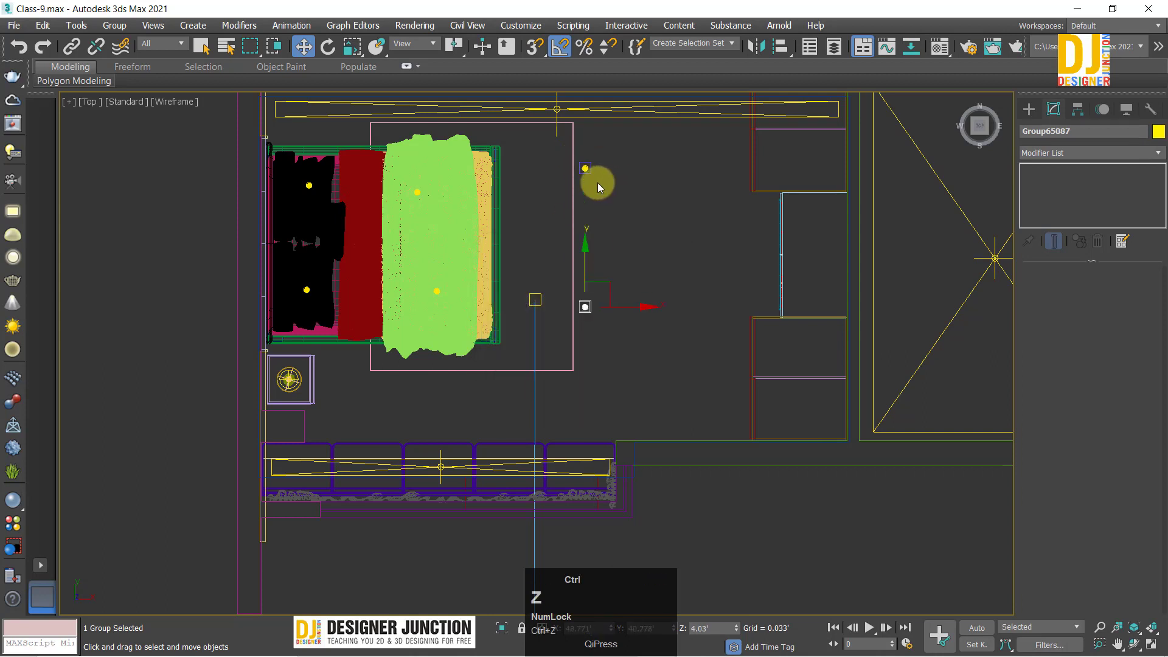
{"action": "key", "text": "ctrl+z"}
Step: Move the downlight closer to the long strip light, level with the rug's near corner
{"action": "left_click", "coordinate": [586, 137]}
{"action": "left_click_drag", "start_coordinate": [585, 136], "coordinate": [587, 99]}
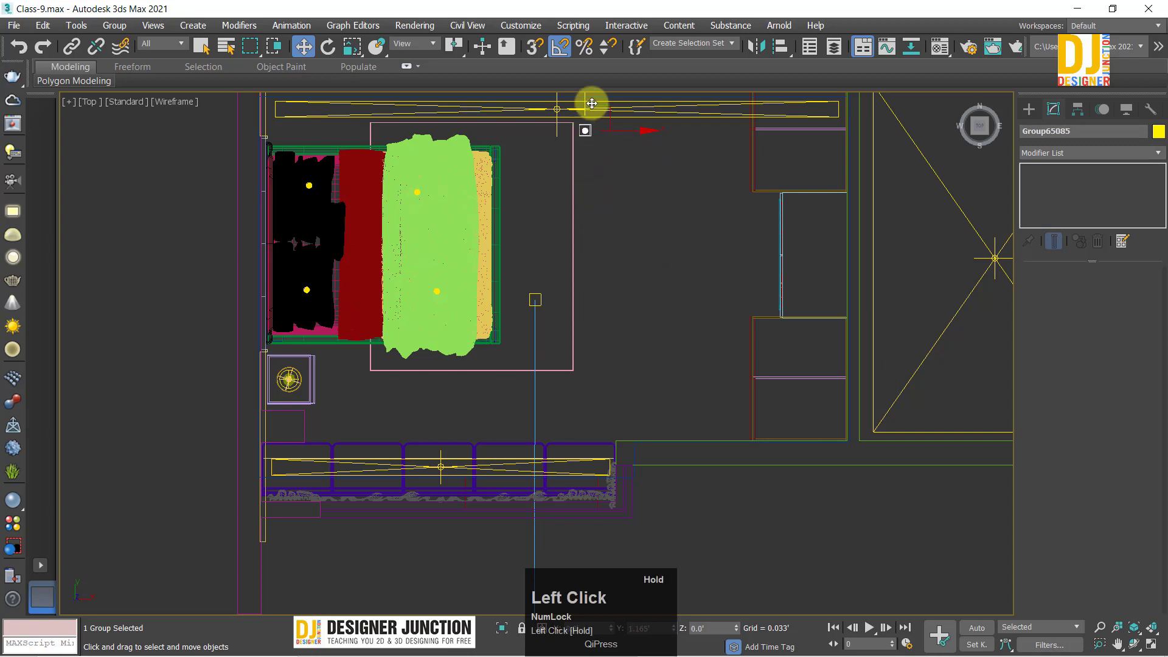
{"action": "middle_click_drag", "start_coordinate": [590, 159], "coordinate": [588, 225]}
Step: Try a row of two instance clones of the downlight toward the window seat, and undo them
{"action": "mouse_move", "coordinate": [584, 155]}
{"action": "left_mouse_down", "text": "shift"}
{"action": "mouse_move", "coordinate": [585, 278]}
{"action": "mouse_move", "coordinate": [587, 236]}
{"action": "left_mouse_up", "text": "shift"}
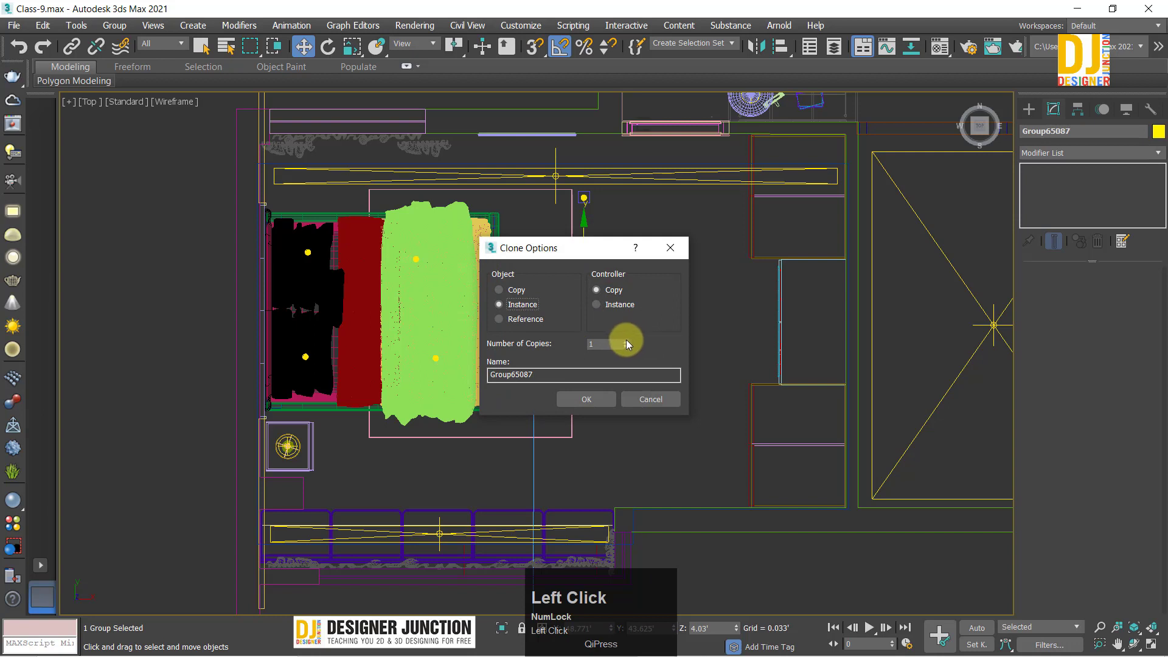
{"action": "left_click", "coordinate": [623, 341]}
{"action": "left_click", "coordinate": [588, 397]}
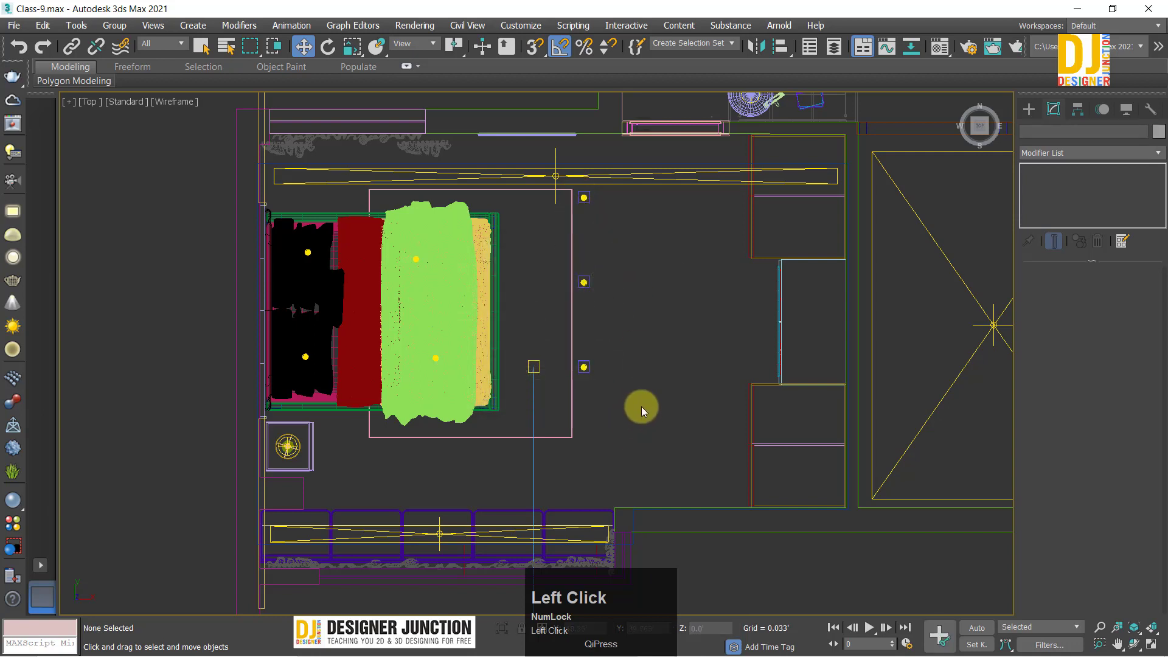
{"action": "key", "text": "ctrl+z"}
Step: Clone the downlight as two instances in a wider-spaced row running toward the window seat
{"action": "mouse_move", "coordinate": [585, 152]}
{"action": "left_mouse_down", "text": "shift"}
{"action": "mouse_move", "coordinate": [589, 264]}
{"action": "mouse_move", "coordinate": [594, 251]}
{"action": "left_mouse_up", "text": "shift"}
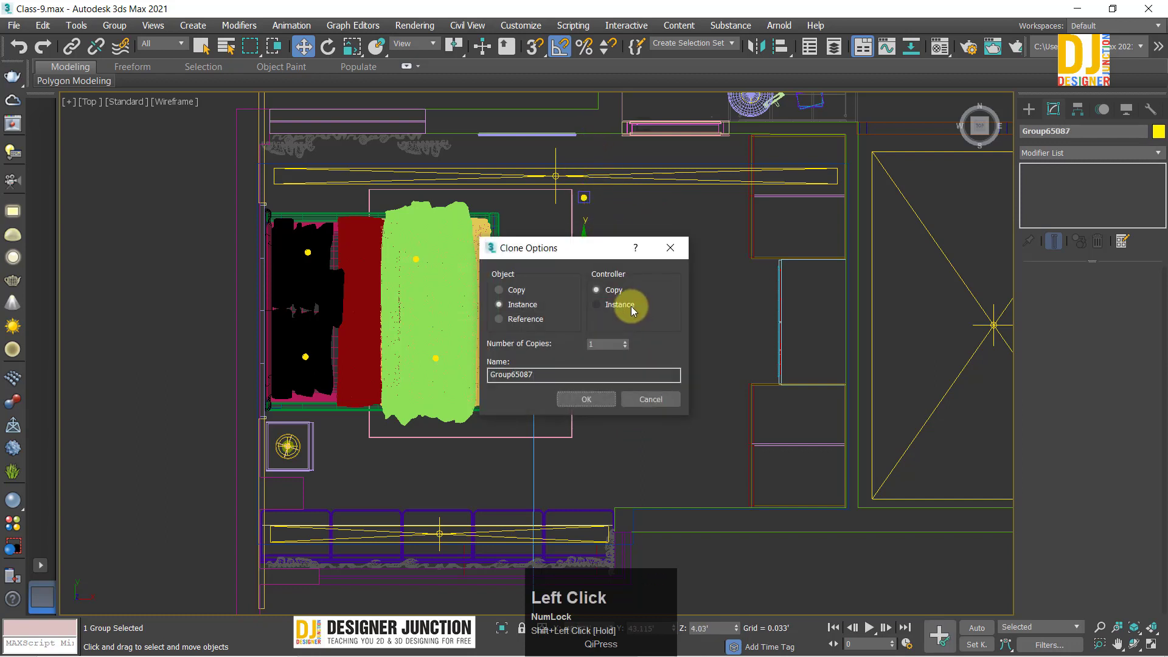
{"action": "left_click", "coordinate": [626, 341]}
{"action": "left_click", "coordinate": [586, 399]}
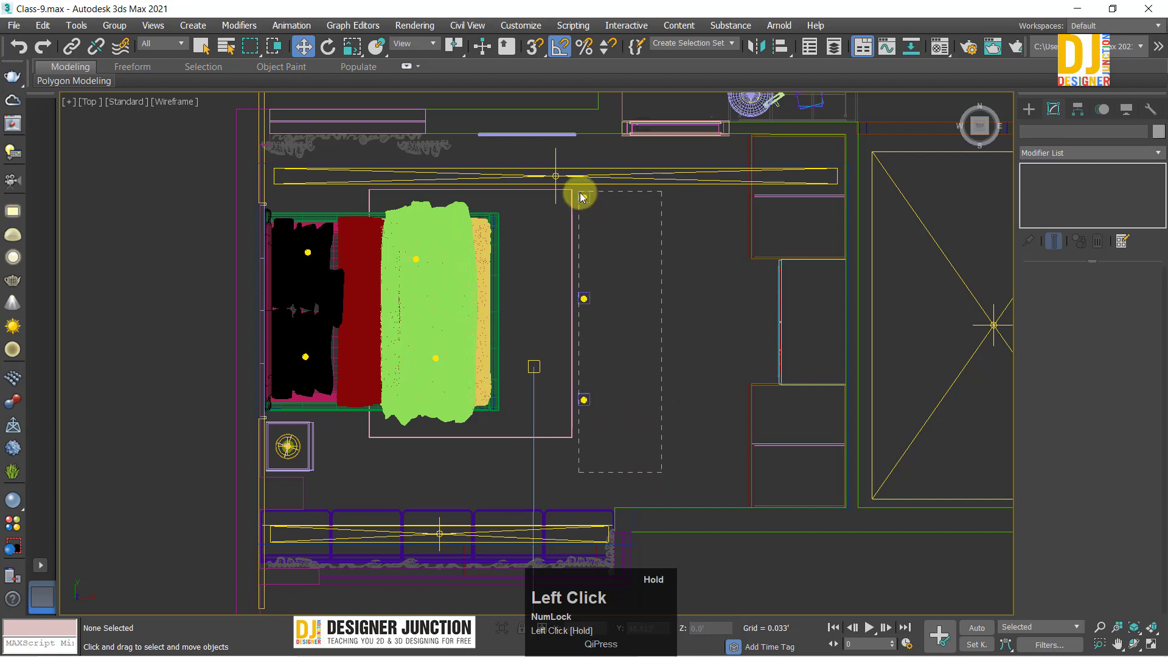
Step: Shift the row of three downlights toward the bed and clone it as instances on the wardrobe side
{"action": "left_click_drag", "start_coordinate": [582, 196], "coordinate": [582, 196]}
{"action": "mouse_move", "coordinate": [602, 277]}
{"action": "left_mouse_down"}
{"action": "mouse_move", "coordinate": [569, 293]}
{"action": "mouse_move", "coordinate": [743, 352]}
{"action": "mouse_move", "coordinate": [695, 354]}
{"action": "mouse_move", "coordinate": [803, 331]}
{"action": "mouse_move", "coordinate": [778, 343]}
{"action": "left_mouse_up"}
{"action": "left_click", "coordinate": [596, 402]}
Step: Clone the middle downlight of the second row as an instance closer to the wardrobe wall
{"action": "left_click", "coordinate": [669, 320]}
{"action": "left_click", "coordinate": [661, 316]}
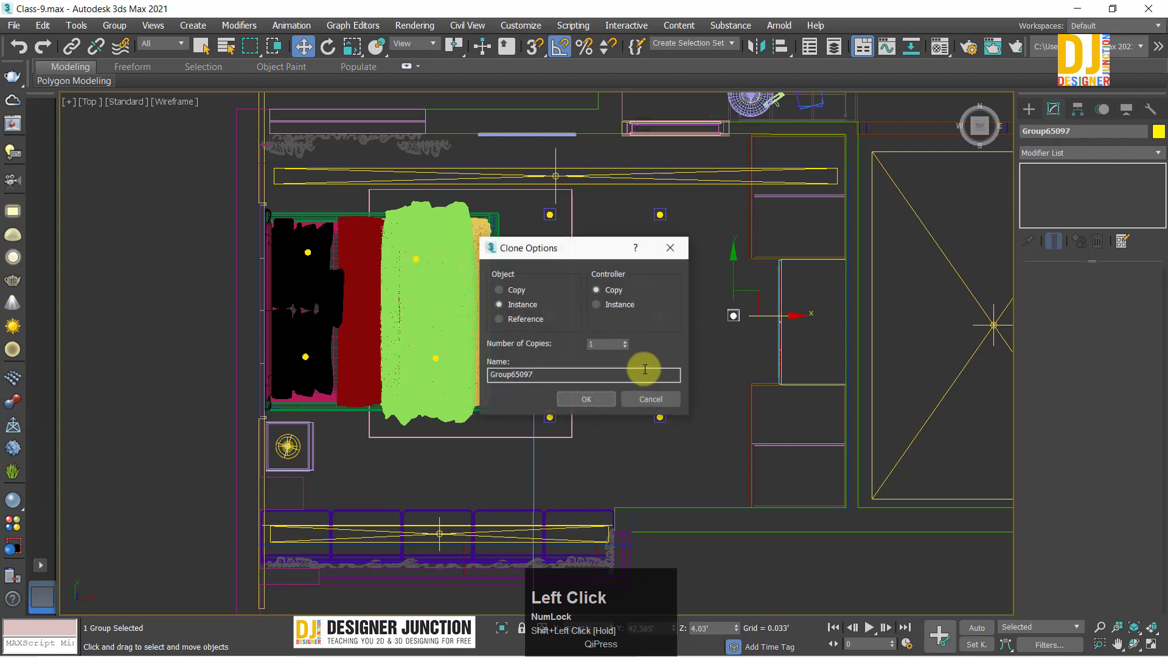
{"action": "left_click", "coordinate": [579, 395]}
{"action": "left_click", "coordinate": [553, 292]}
Step: Clone the rug-corner downlight nearest the strip light as an instance onto the strip near the bed's head end
{"action": "scroll", "coordinate": [334, 164], "scroll_direction": "up", "scroll_amount": 2}
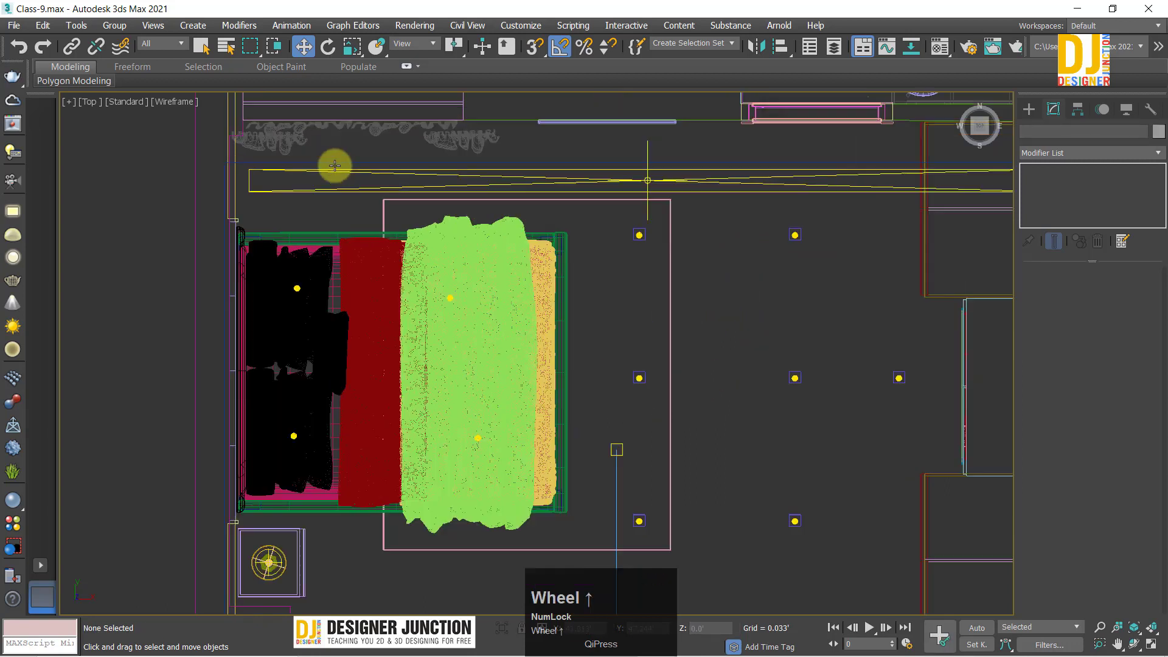
{"action": "middle_click_drag", "start_coordinate": [584, 211], "coordinate": [652, 313]}
{"action": "left_click", "coordinate": [656, 312]}
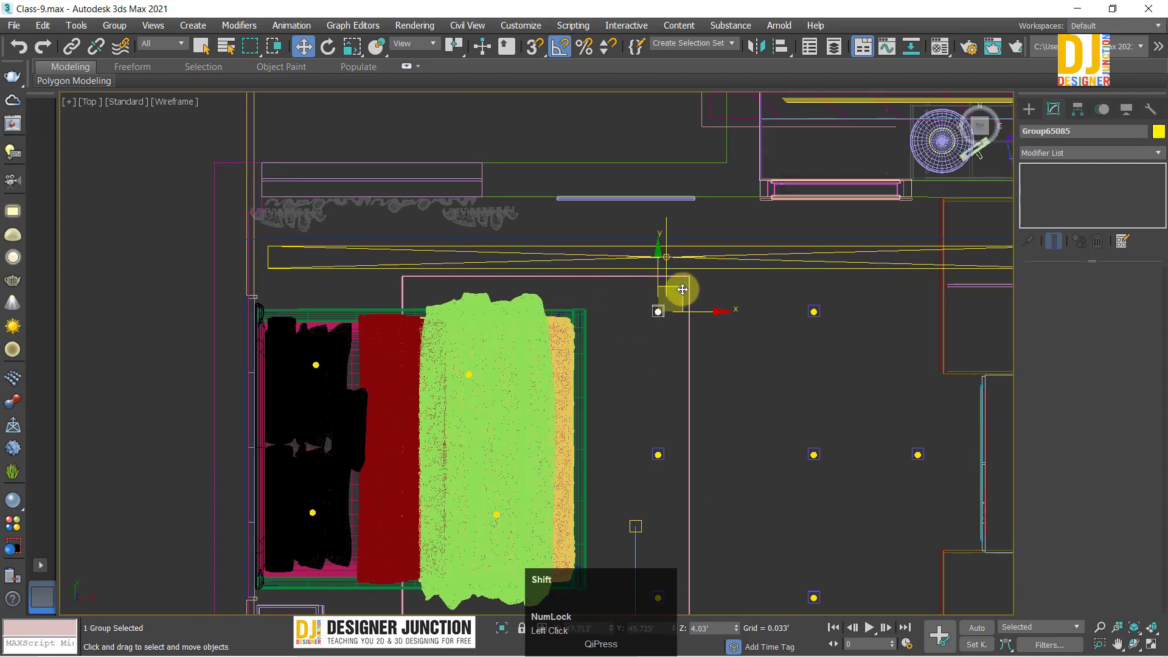
{"action": "mouse_move", "coordinate": [681, 290]}
{"action": "left_mouse_down", "text": "shift"}
{"action": "mouse_move", "coordinate": [546, 227]}
{"action": "mouse_move", "coordinate": [548, 247]}
{"action": "mouse_move", "coordinate": [389, 231]}
{"action": "left_mouse_up", "text": "shift"}
{"action": "left_click", "coordinate": [580, 396]}
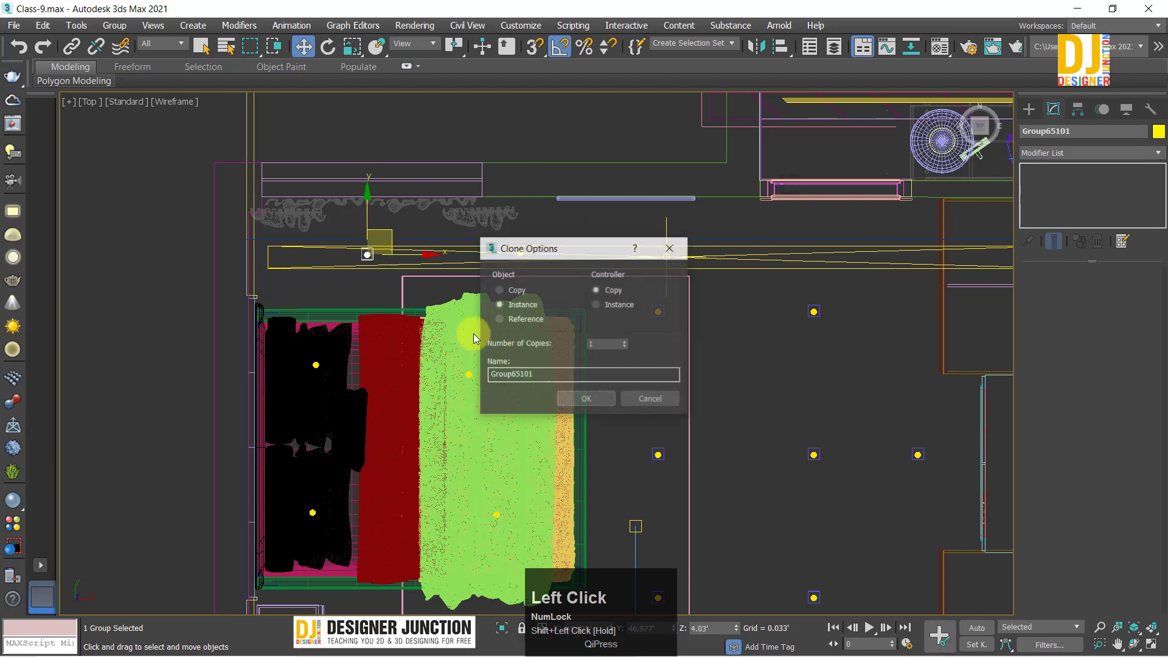
Step: Confirm the strip downlight's instance clone, and clone it on as a row of two instances between the bed and the window seat
{"action": "left_click", "coordinate": [587, 400]}
{"action": "mouse_move", "coordinate": [589, 409]}
{"action": "middle_mouse_down"}
{"action": "mouse_move", "coordinate": [543, 240]}
{"action": "mouse_move", "coordinate": [527, 240]}
{"action": "middle_mouse_up"}
{"action": "scroll", "coordinate": [383, 136], "scroll_direction": "down", "scroll_amount": 2}
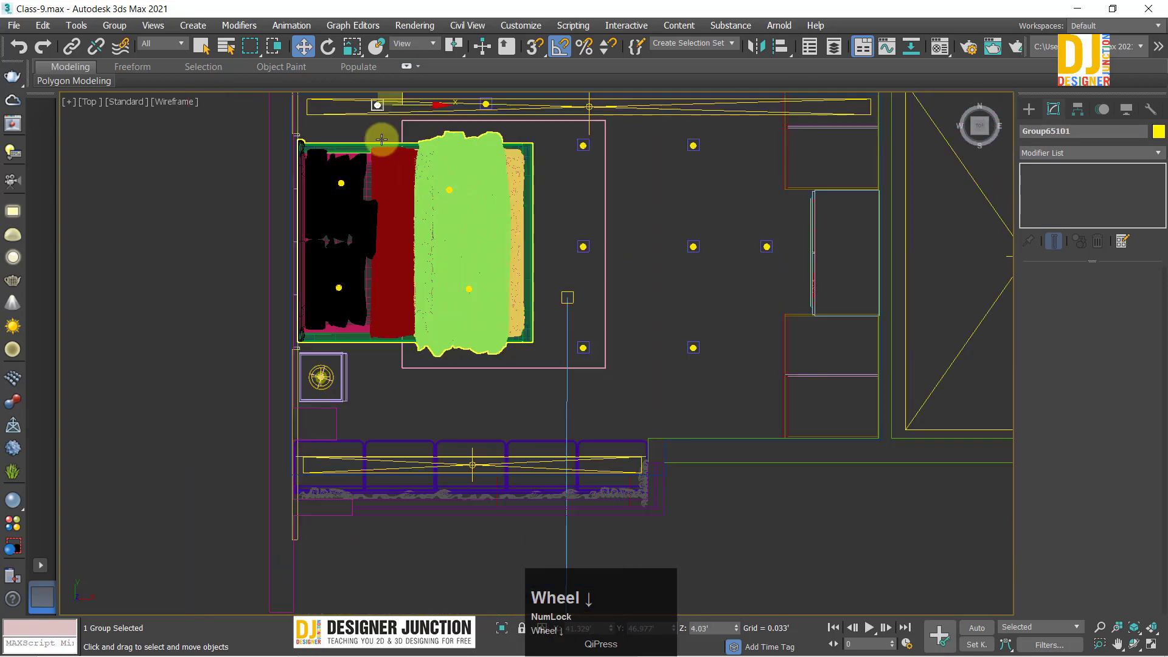
{"action": "middle_click_drag", "start_coordinate": [414, 95], "coordinate": [407, 143]}
{"action": "mouse_move", "coordinate": [384, 143]}
{"action": "left_mouse_down", "text": "shift"}
{"action": "mouse_move", "coordinate": [438, 282]}
{"action": "mouse_move", "coordinate": [424, 440]}
{"action": "mouse_move", "coordinate": [631, 485]}
{"action": "mouse_move", "coordinate": [560, 501]}
{"action": "left_mouse_up", "text": "shift"}
{"action": "left_click", "coordinate": [596, 401]}
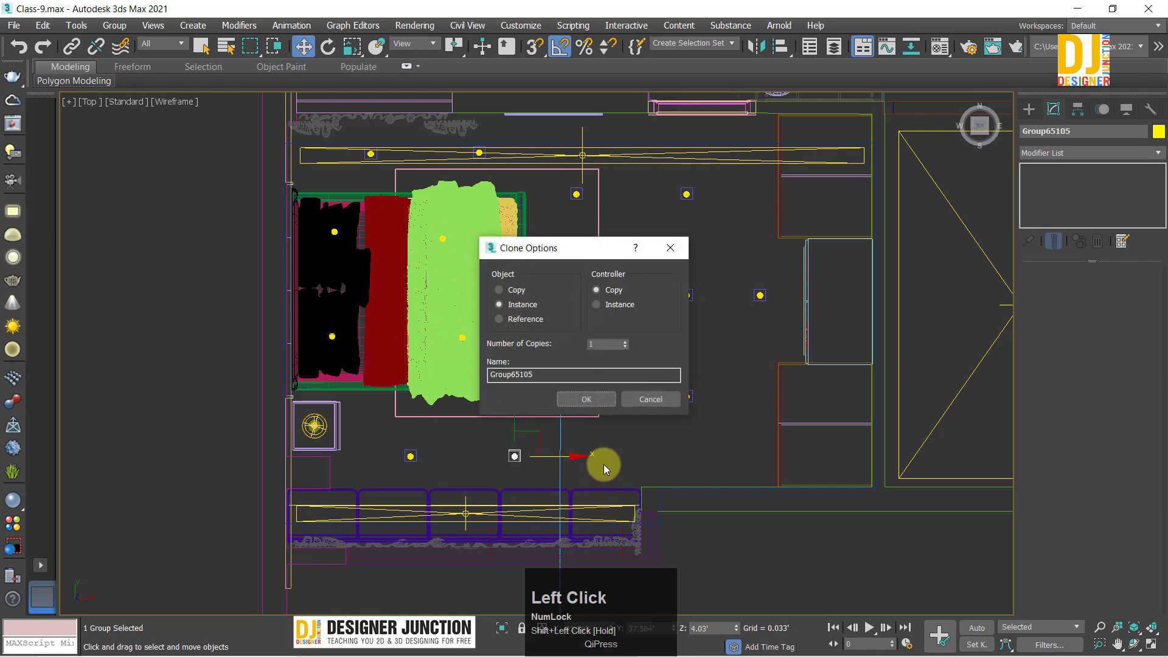
{"action": "left_click", "coordinate": [587, 399]}
Step: Check the spacing of the two downlights beside the window seat against the neighbouring downlights and strip light
{"action": "left_click", "coordinate": [644, 452]}
{"action": "scroll", "coordinate": [590, 421], "scroll_direction": "up", "scroll_amount": 3}
{"action": "left_click", "coordinate": [681, 455]}
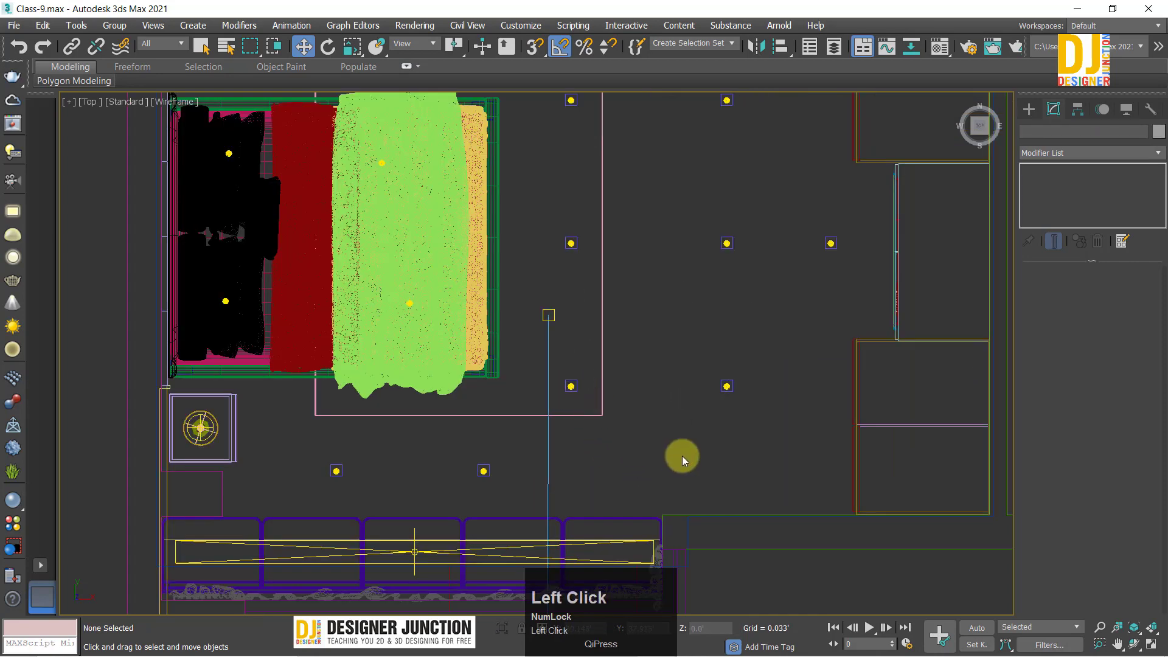
{"action": "scroll", "coordinate": [675, 447], "scroll_direction": "down", "scroll_amount": 2}
{"action": "middle_click_drag", "start_coordinate": [613, 437], "coordinate": [589, 424]}
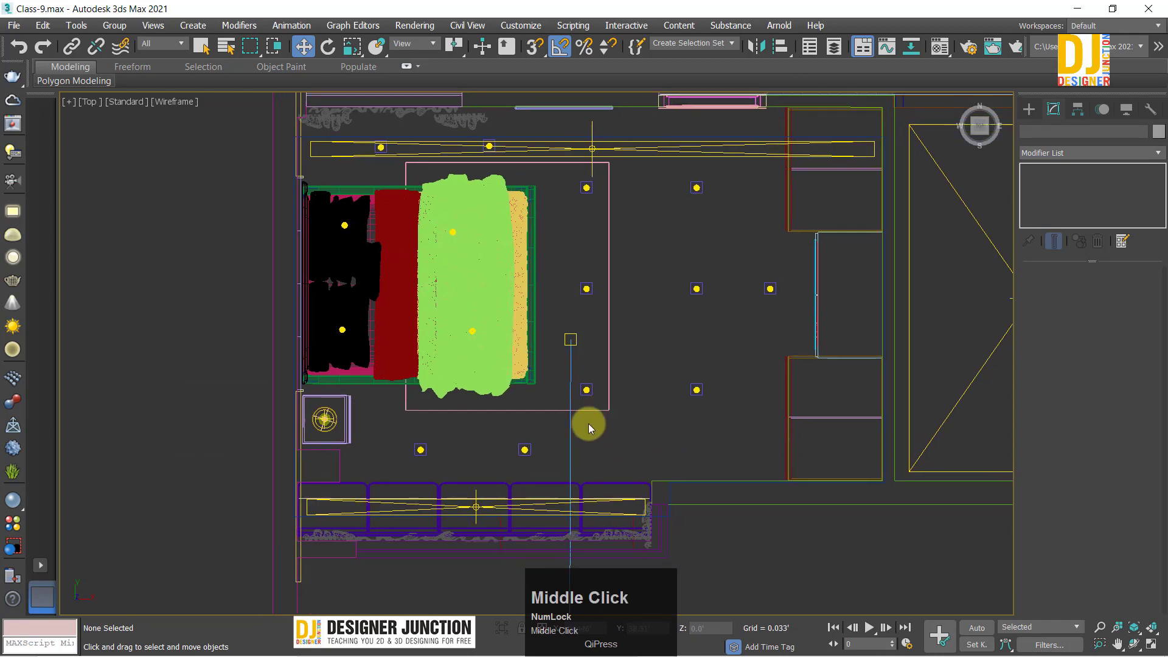
{"action": "left_click_drag", "start_coordinate": [385, 434], "coordinate": [536, 455]}
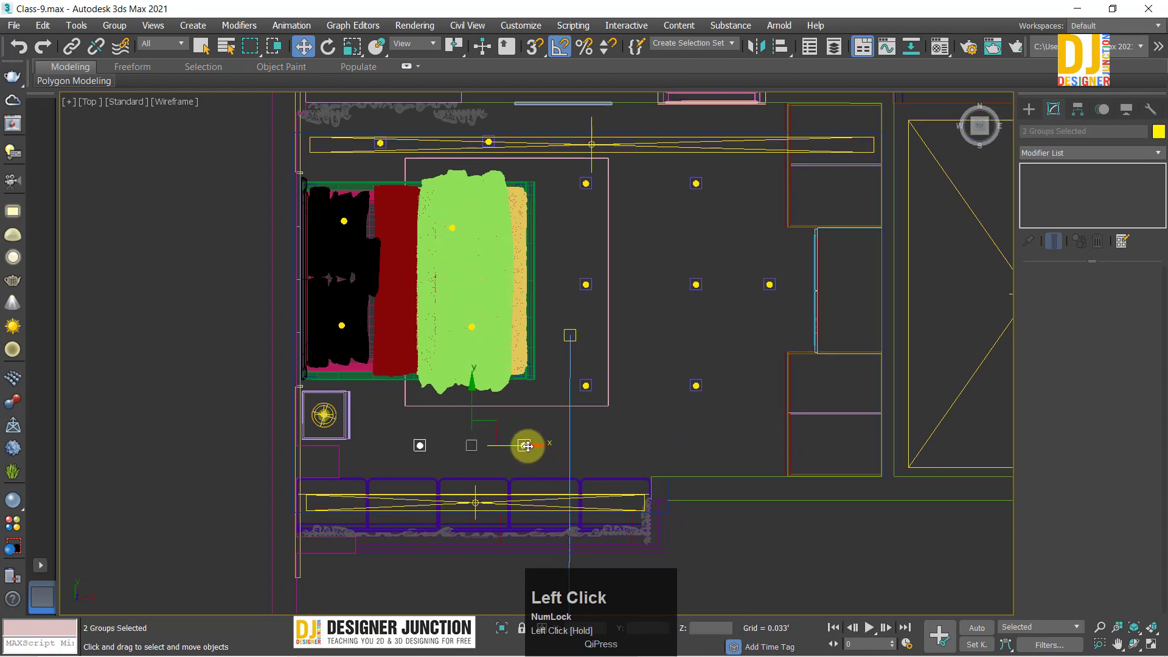
{"action": "left_click", "coordinate": [623, 430]}
{"action": "scroll", "coordinate": [462, 491], "scroll_direction": "up", "scroll_amount": 3}
{"action": "middle_click_drag", "start_coordinate": [462, 491], "coordinate": [494, 421]}
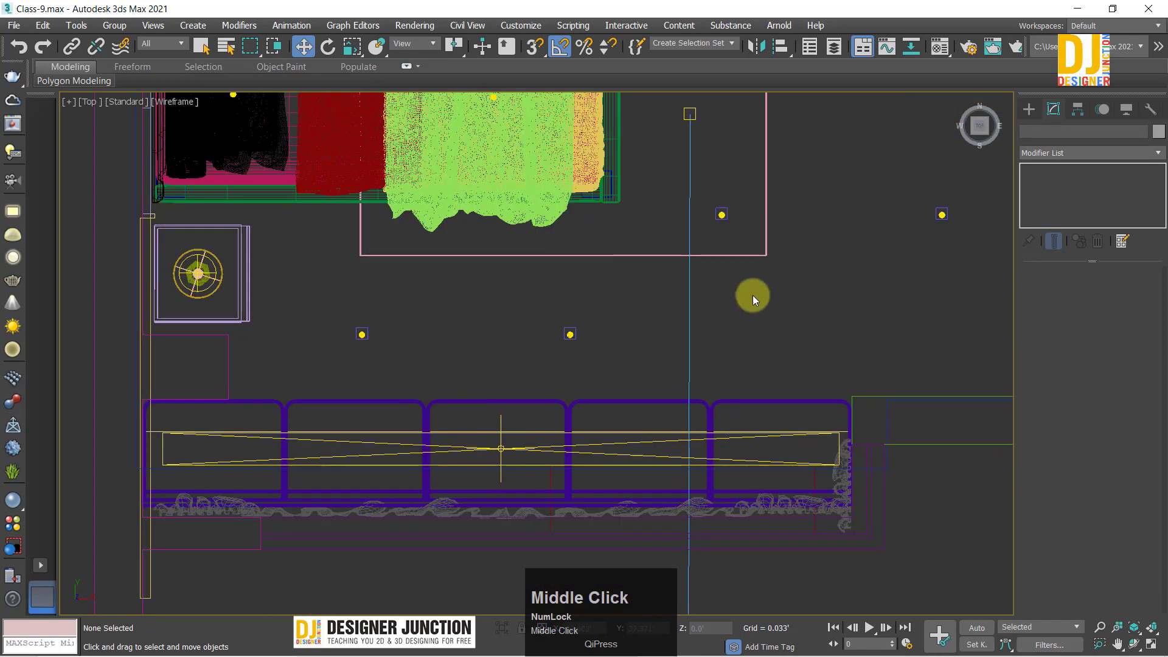
{"action": "left_click", "coordinate": [719, 213]}
{"action": "scroll", "coordinate": [775, 268], "scroll_direction": "down", "scroll_amount": 2}
{"action": "middle_click_drag", "start_coordinate": [777, 270], "coordinate": [723, 360]}
{"action": "left_click", "coordinate": [633, 334]}
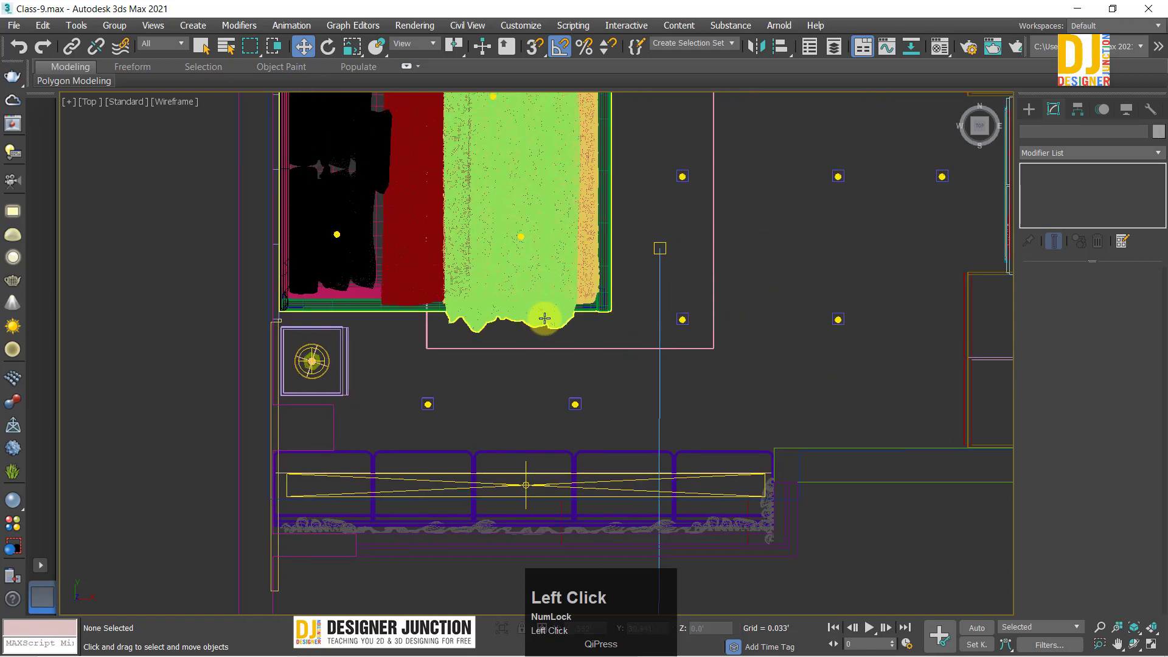
Step: Clone the bedspread downlight nearest the window seat as an instance onto the window seat's strip light, and shift it toward the headboard wall
{"action": "left_click", "coordinate": [522, 239]}
{"action": "scroll", "coordinate": [530, 243], "scroll_direction": "down", "scroll_amount": 2}
{"action": "middle_click_drag", "start_coordinate": [529, 243], "coordinate": [514, 271]}
{"action": "left_click", "coordinate": [487, 261], "text": "shift"}
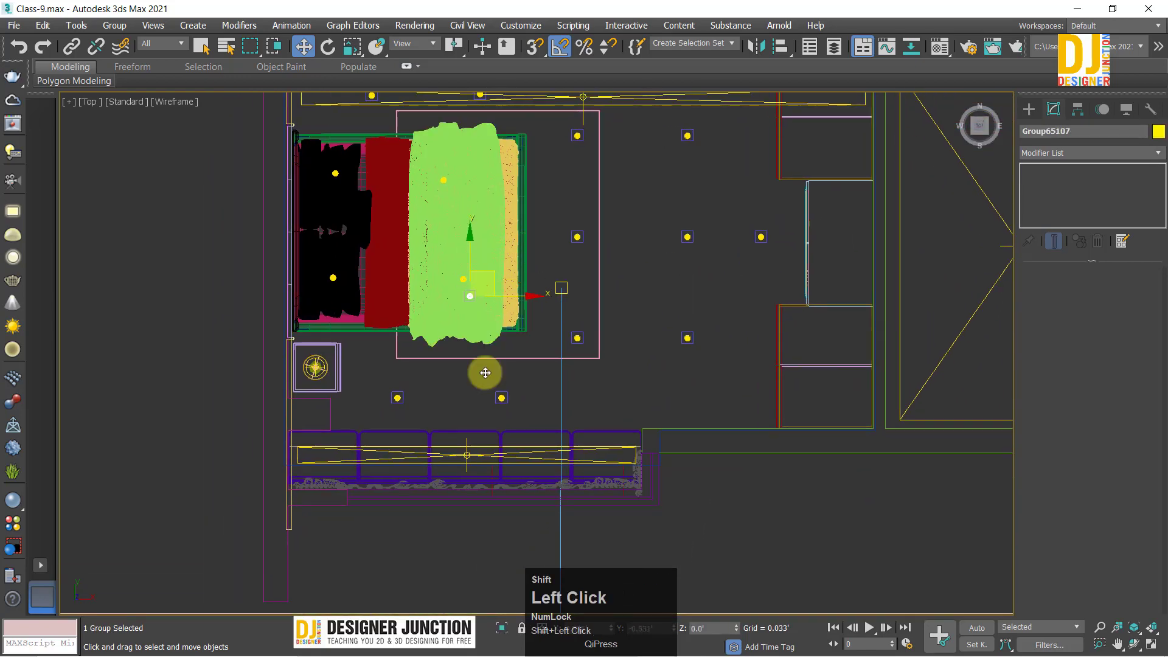
{"action": "mouse_move", "coordinate": [485, 373]}
{"action": "left_mouse_down", "text": "shift"}
{"action": "mouse_move", "coordinate": [404, 434]}
{"action": "mouse_move", "coordinate": [431, 454]}
{"action": "left_mouse_up", "text": "shift"}
{"action": "left_click", "coordinate": [586, 396]}
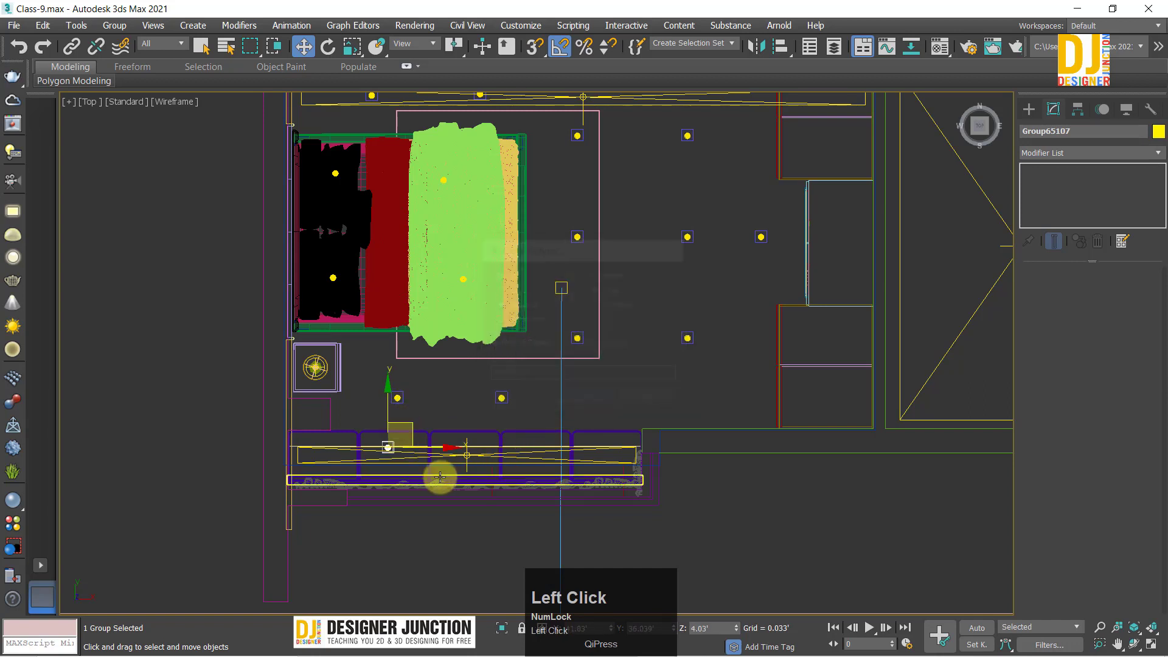
{"action": "scroll", "coordinate": [440, 477], "scroll_direction": "up", "scroll_amount": 2}
{"action": "left_click_drag", "start_coordinate": [388, 408], "coordinate": [371, 408]}
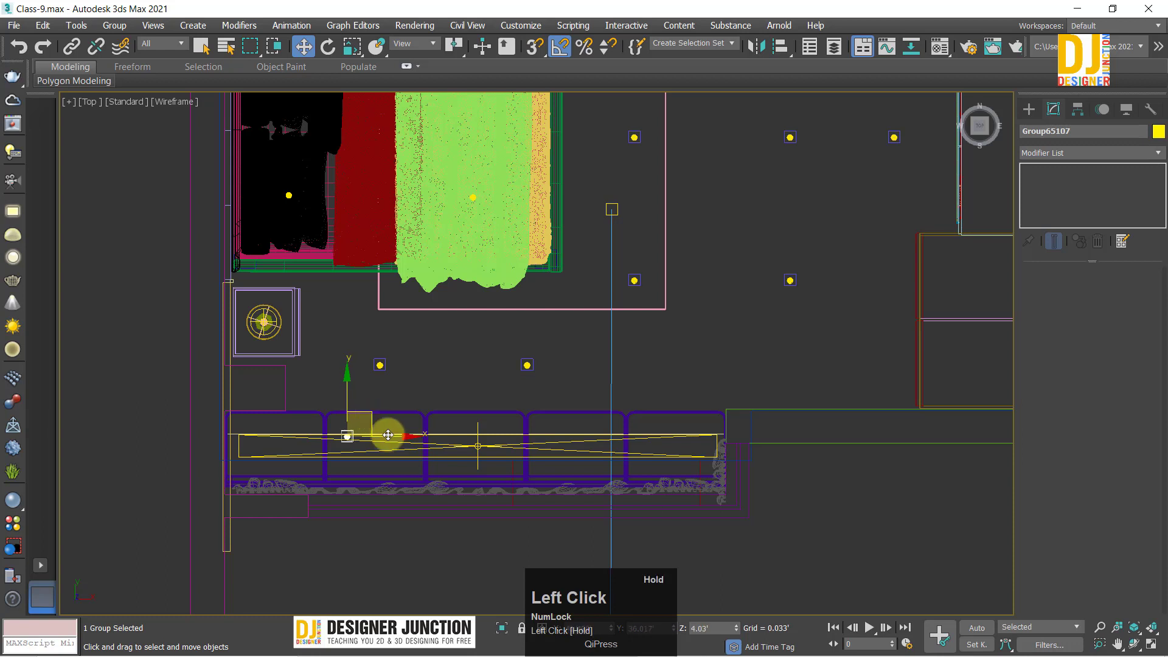
Step: Clone the window-seat downlight as two instances along the strip light, and shift the last one toward the strip's far end
{"action": "mouse_move", "coordinate": [386, 436]}
{"action": "left_mouse_down", "text": "shift"}
{"action": "mouse_move", "coordinate": [600, 469]}
{"action": "mouse_move", "coordinate": [509, 487]}
{"action": "left_mouse_up", "text": "shift"}
{"action": "left_click", "coordinate": [623, 341]}
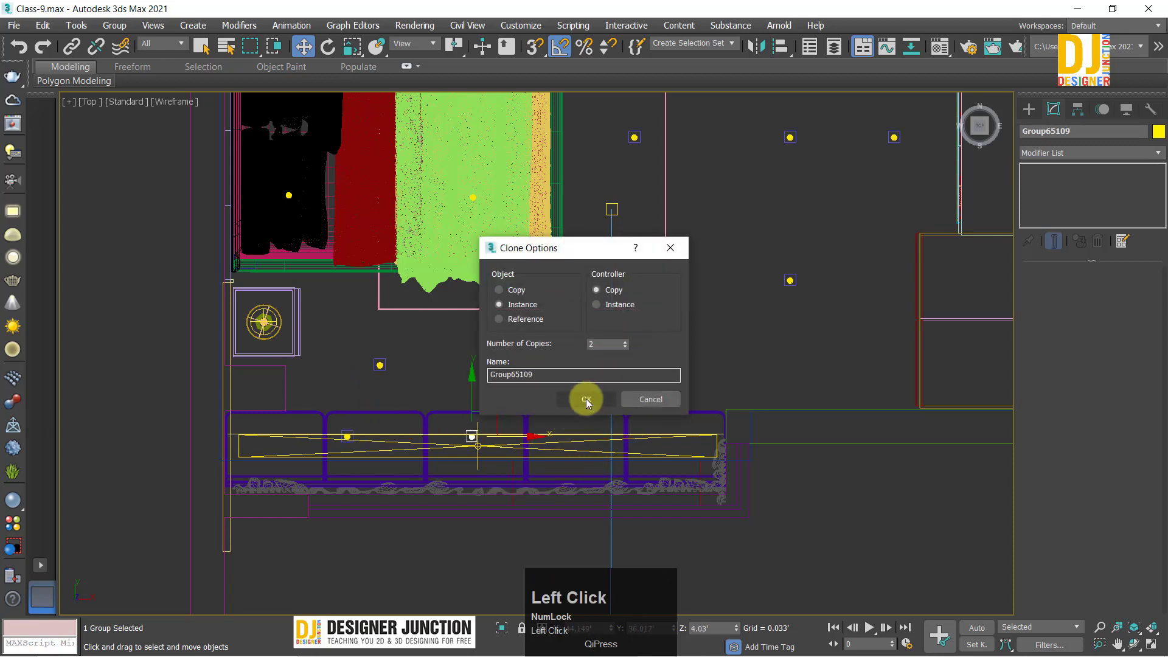
{"action": "left_click", "coordinate": [586, 399]}
{"action": "left_click_drag", "start_coordinate": [637, 436], "coordinate": [392, 450]}
Step: Move the window-seat downlight nearest the headboard wall closer to the centre line of the strip light
{"action": "left_click", "coordinate": [343, 435]}
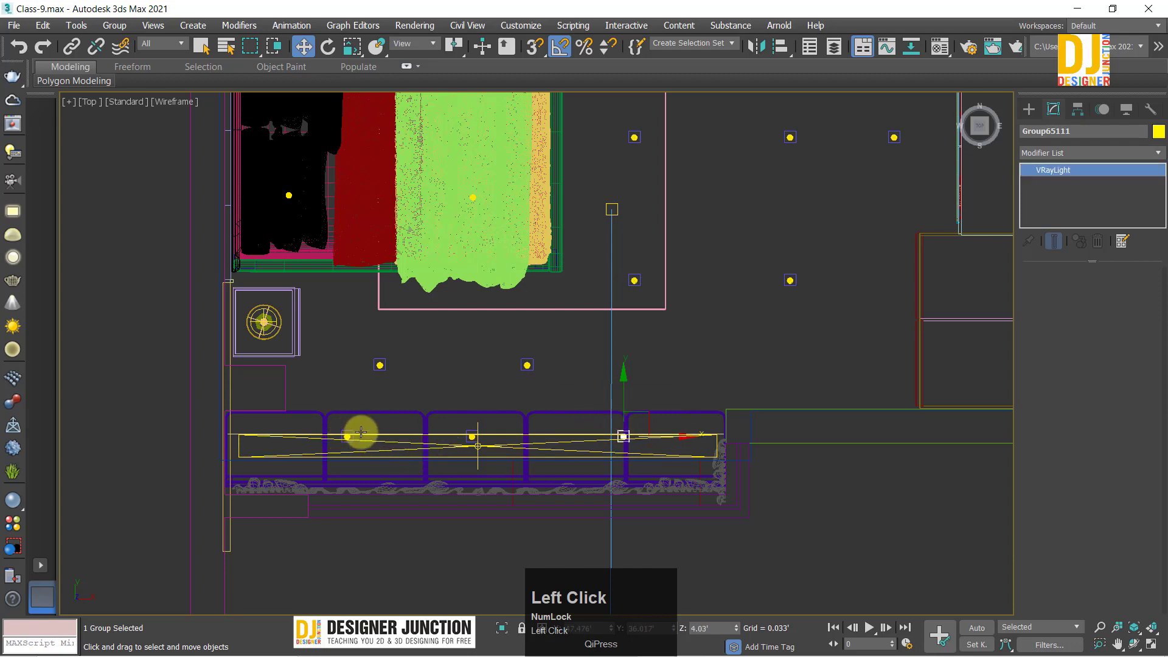
{"action": "scroll", "coordinate": [337, 453], "scroll_direction": "up", "scroll_amount": 3}
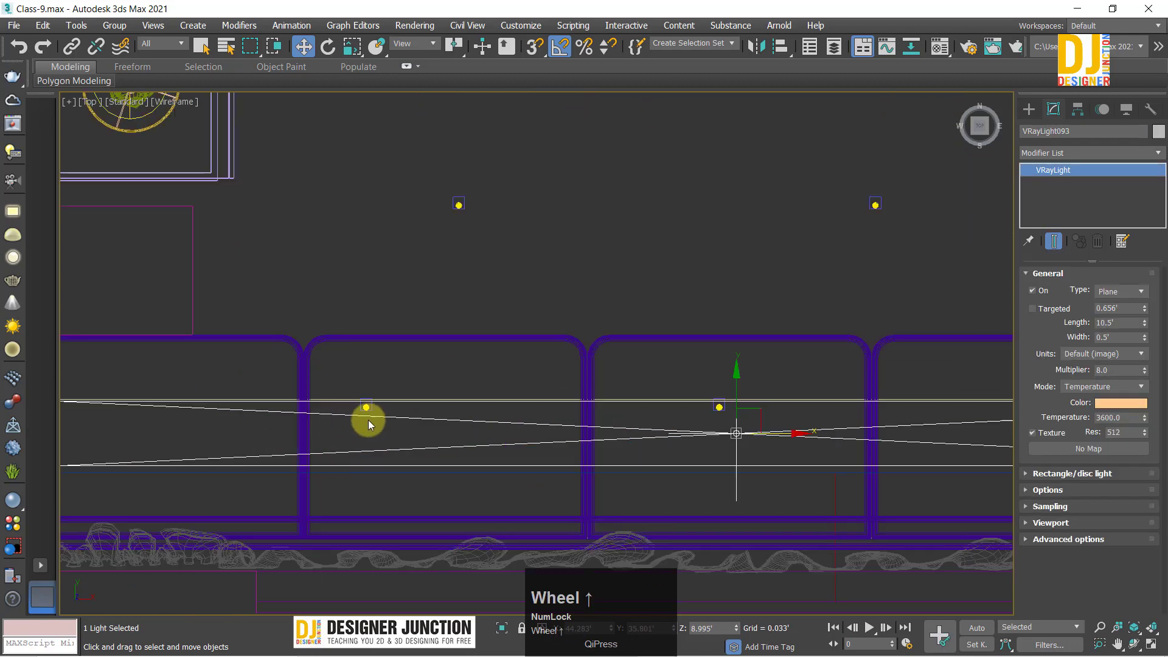
{"action": "left_click", "coordinate": [367, 407]}
{"action": "scroll", "coordinate": [368, 408], "scroll_direction": "down", "scroll_amount": 2}
{"action": "left_click", "coordinate": [370, 407]}
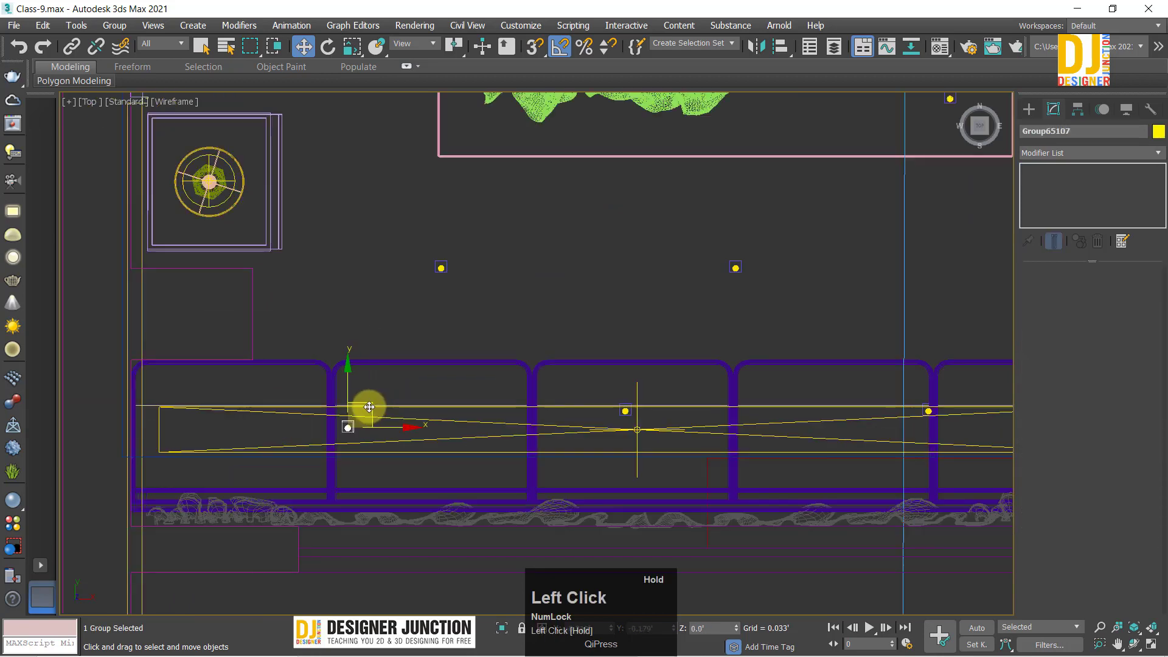
{"action": "left_click", "coordinate": [360, 318]}
Step: Shift the two downlights between the bed and the window seat slightly toward the foot end of the bed
{"action": "scroll", "coordinate": [360, 319], "scroll_direction": "down", "scroll_amount": 3}
{"action": "left_click_drag", "start_coordinate": [398, 294], "coordinate": [424, 290]}
{"action": "left_click_drag", "start_coordinate": [543, 291], "coordinate": [570, 286]}
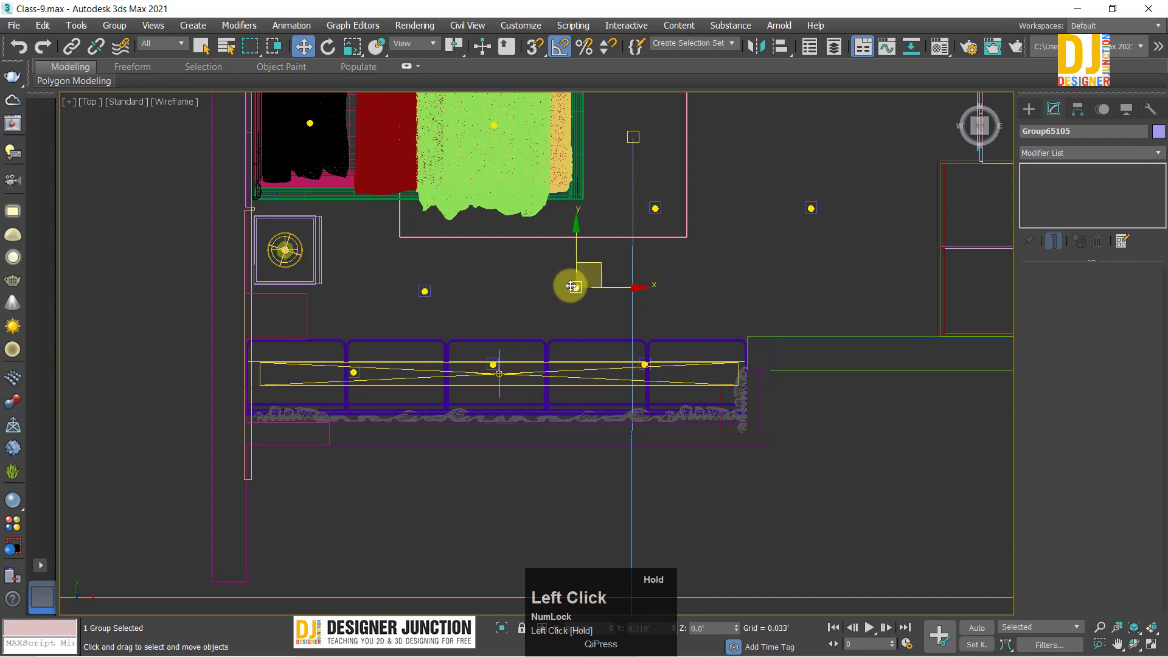
{"action": "left_click", "coordinate": [706, 272]}
Step: Review the bedroom's downlight layout in plan and compare it with the lights in the adjoining living area
{"action": "middle_click_drag", "start_coordinate": [693, 234], "coordinate": [599, 366]}
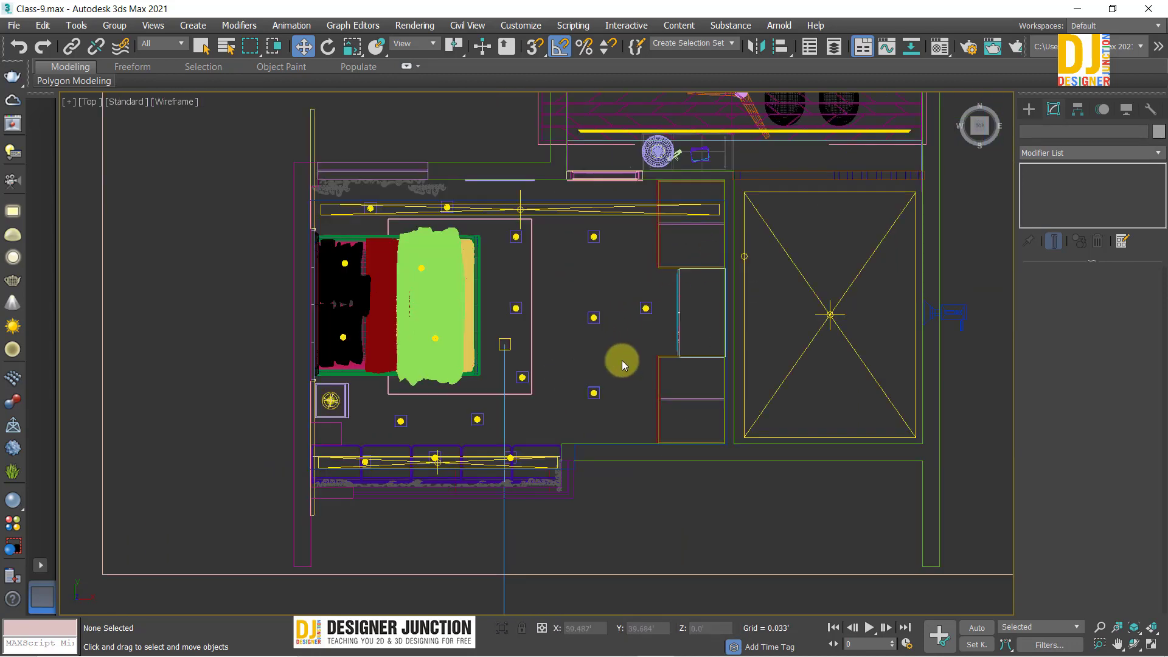
{"action": "scroll", "coordinate": [590, 398], "scroll_direction": "up", "scroll_amount": 2}
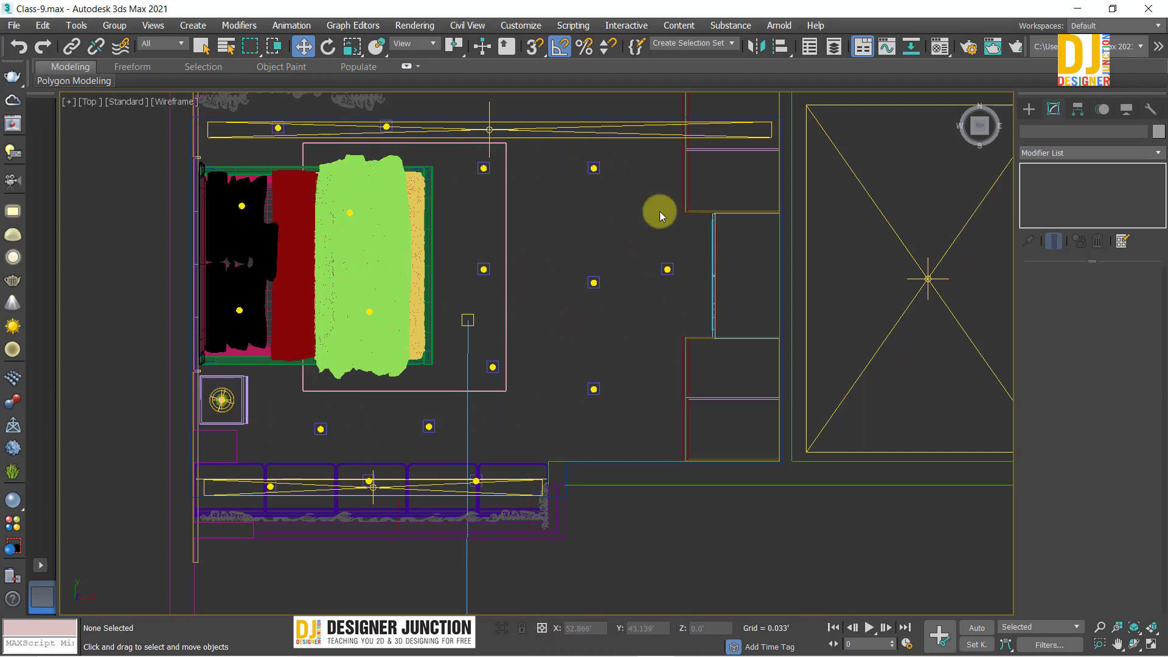
{"action": "scroll", "coordinate": [617, 324], "scroll_direction": "down", "scroll_amount": 2}
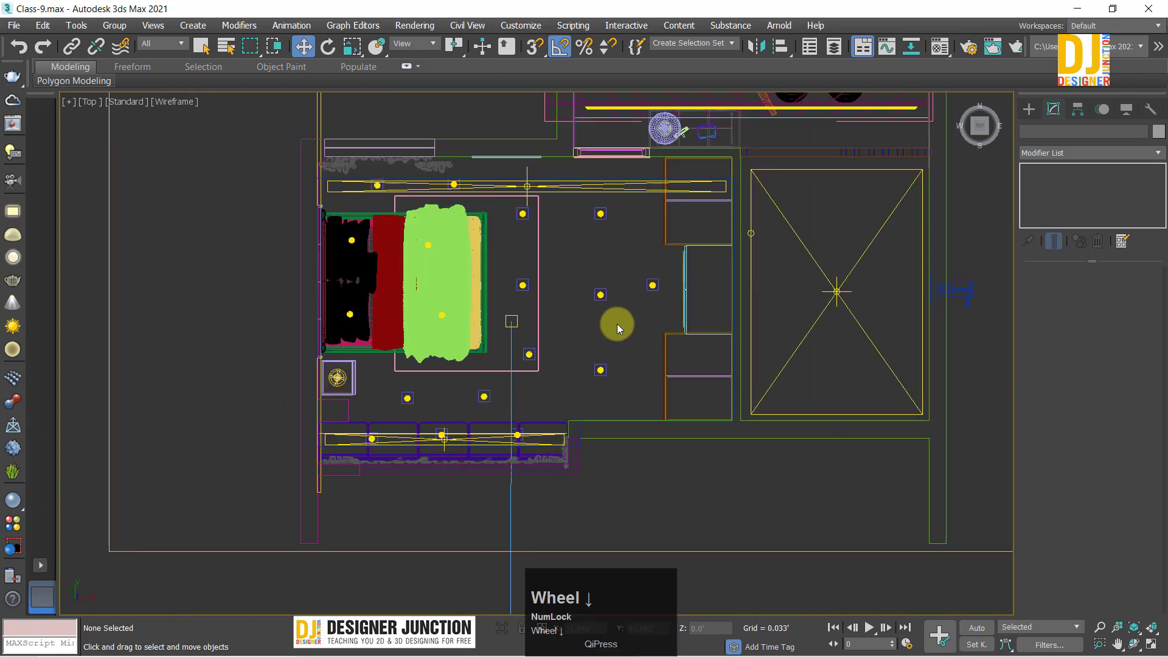
{"action": "middle_click_drag", "start_coordinate": [617, 324], "coordinate": [604, 503]}
{"action": "scroll", "coordinate": [534, 451], "scroll_direction": "up", "scroll_amount": 1}
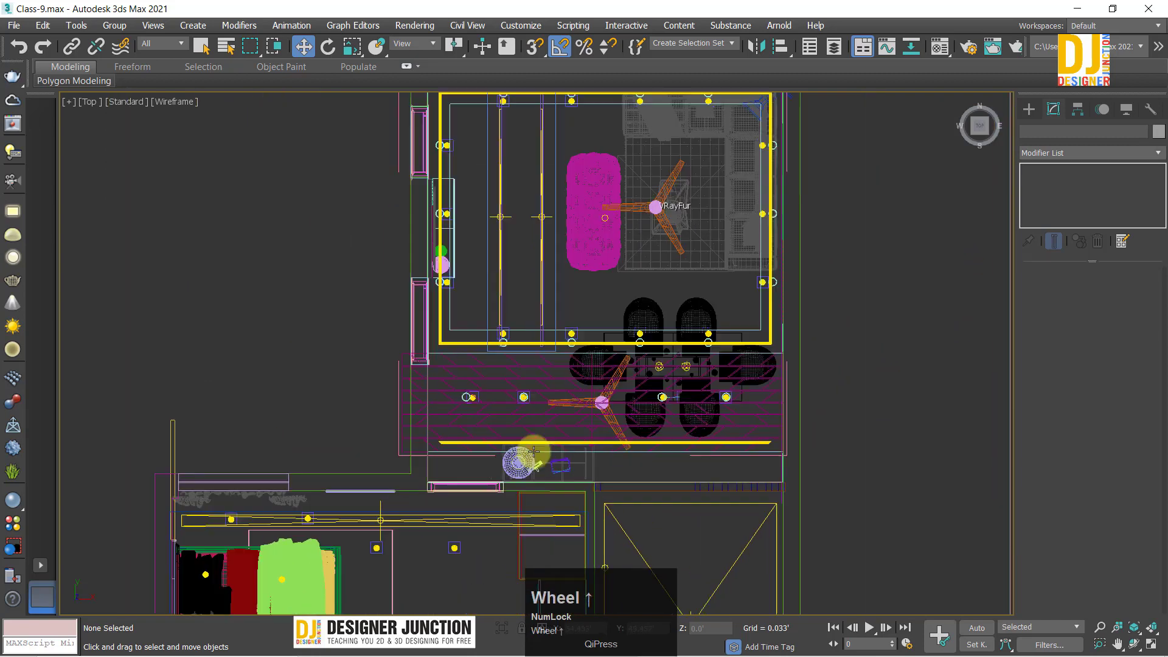
{"action": "middle_click_drag", "start_coordinate": [485, 480], "coordinate": [633, 137]}
{"action": "scroll", "coordinate": [519, 294], "scroll_direction": "up", "scroll_amount": 2}
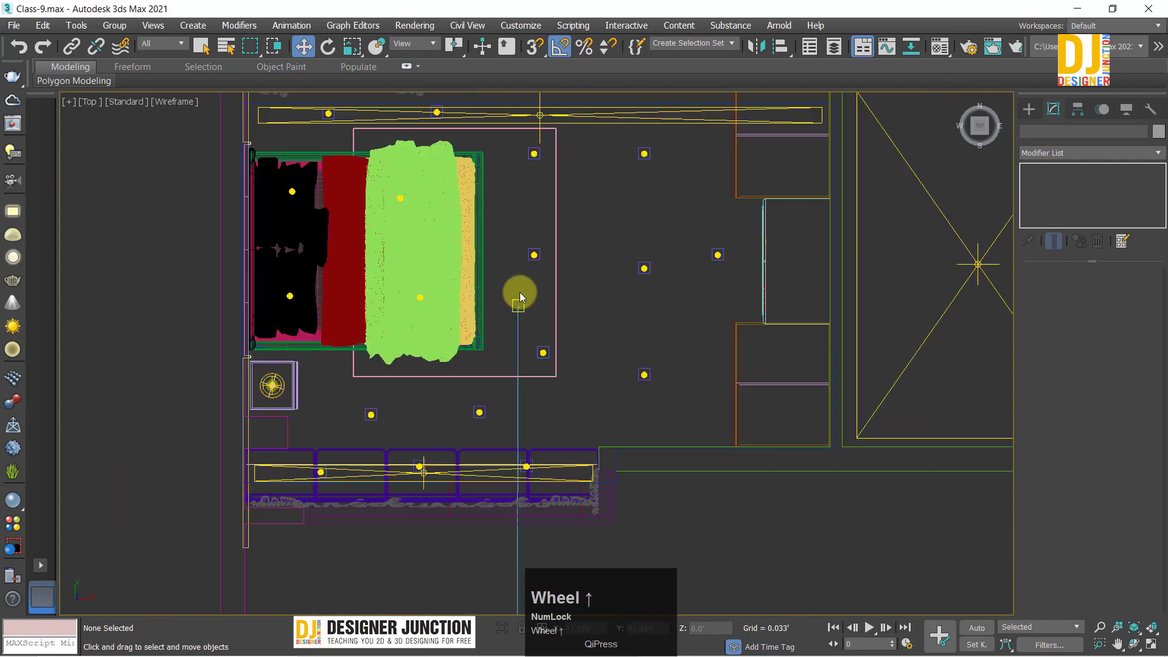
{"action": "middle_click_drag", "start_coordinate": [524, 352], "coordinate": [754, 430]}
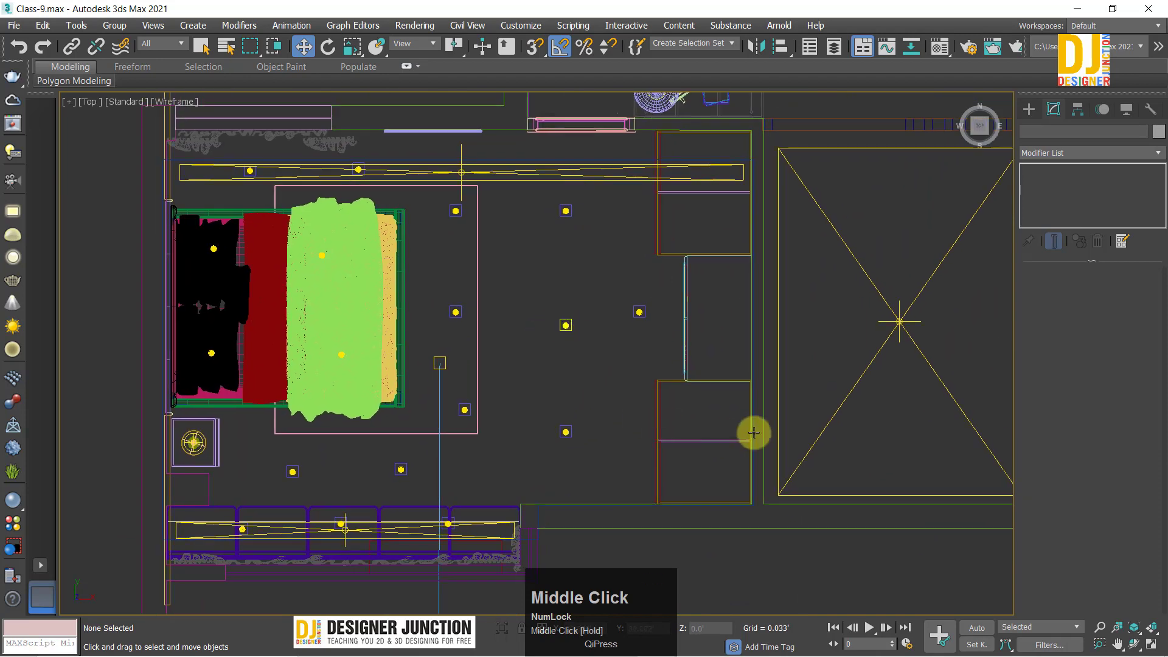
{"action": "scroll", "coordinate": [361, 576], "scroll_direction": "up", "scroll_amount": 2}
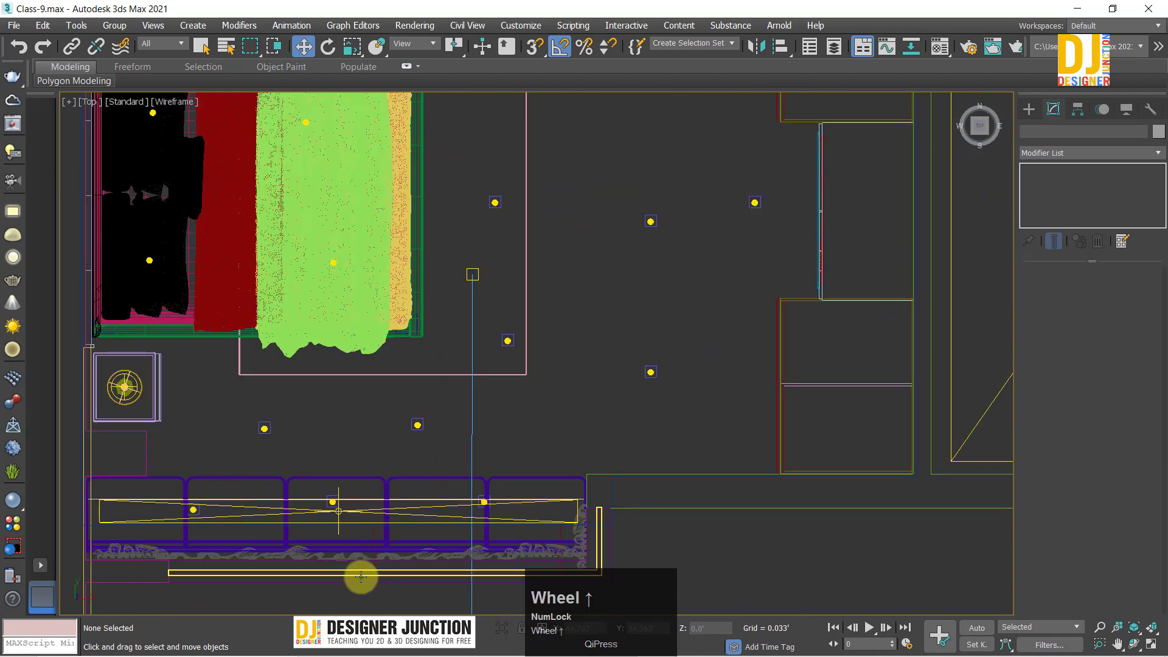
Step: Clone the strip light above the window seat straight down to floor level as one instance
{"action": "left_click", "coordinate": [312, 515]}
{"action": "middle_click_drag", "start_coordinate": [326, 508], "coordinate": [724, 458]}
{"action": "key", "text": "alt+w"}
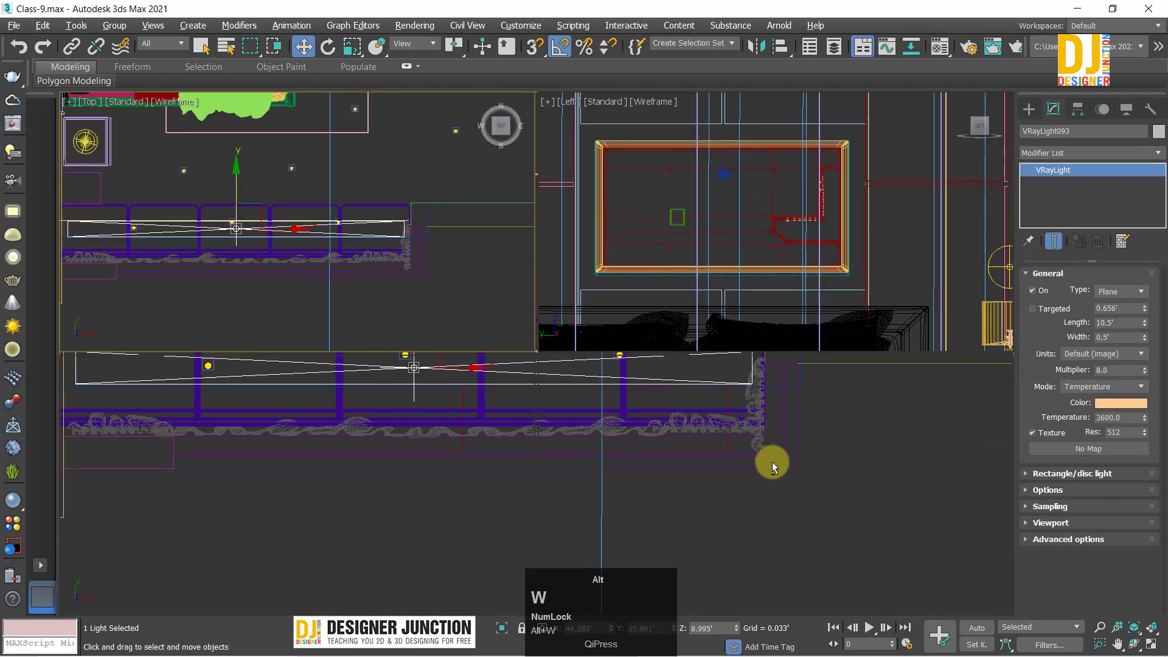
{"action": "key", "text": "alt+w"}
{"action": "key", "text": "alt+w"}
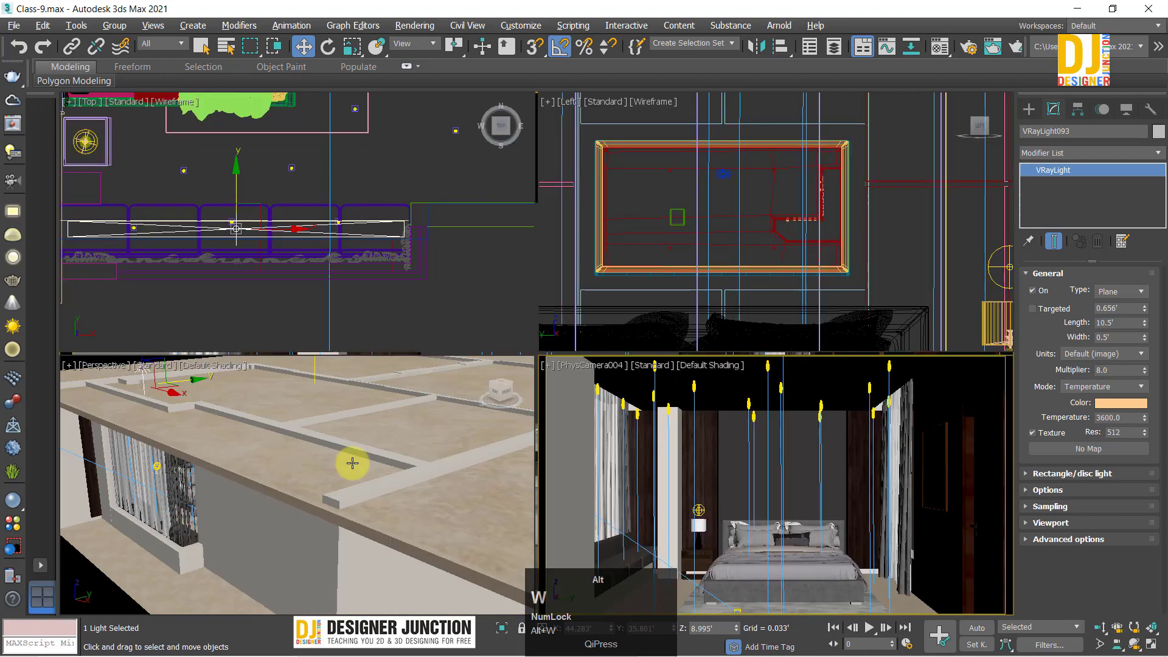
{"action": "middle_click", "coordinate": [352, 463]}
{"action": "key", "text": "alt+w"}
{"action": "key", "text": "z"}
{"action": "middle_click_drag", "start_coordinate": [428, 316], "coordinate": [420, 277], "text": "alt"}
{"action": "middle_click_drag", "start_coordinate": [419, 277], "coordinate": [371, 115]}
{"action": "scroll", "coordinate": [372, 118], "scroll_direction": "down", "scroll_amount": 2}
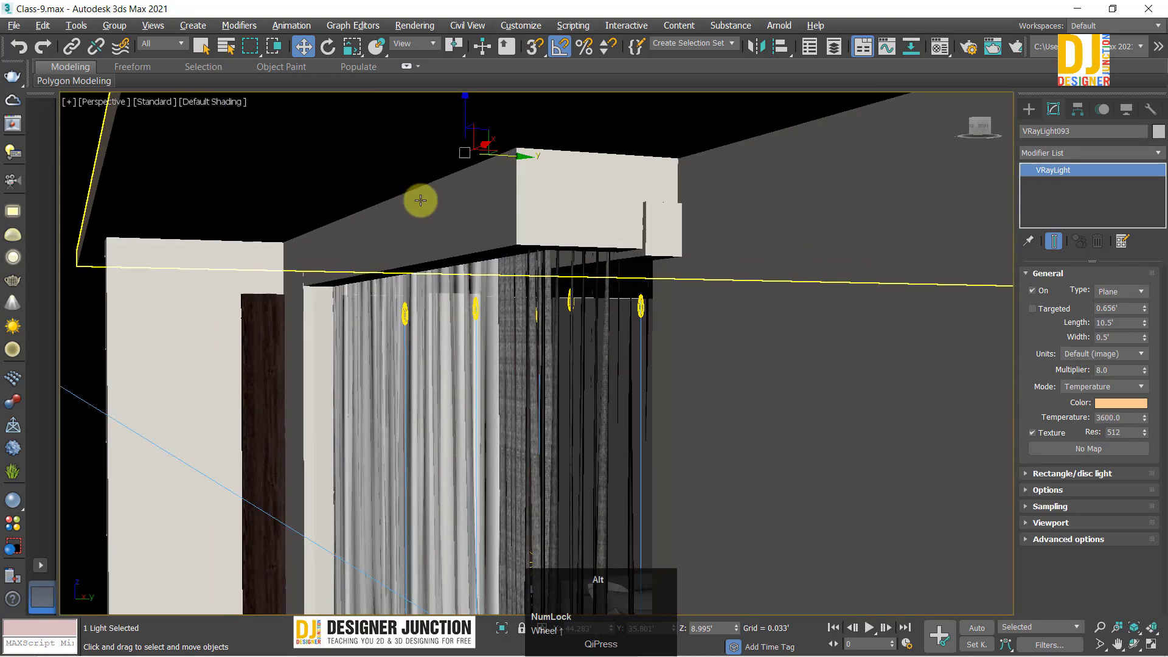
{"action": "middle_click_drag", "start_coordinate": [420, 200], "coordinate": [415, 131], "text": "alt"}
{"action": "scroll", "coordinate": [414, 130], "scroll_direction": "down", "scroll_amount": 4}
{"action": "middle_click_drag", "start_coordinate": [412, 186], "coordinate": [410, 192]}
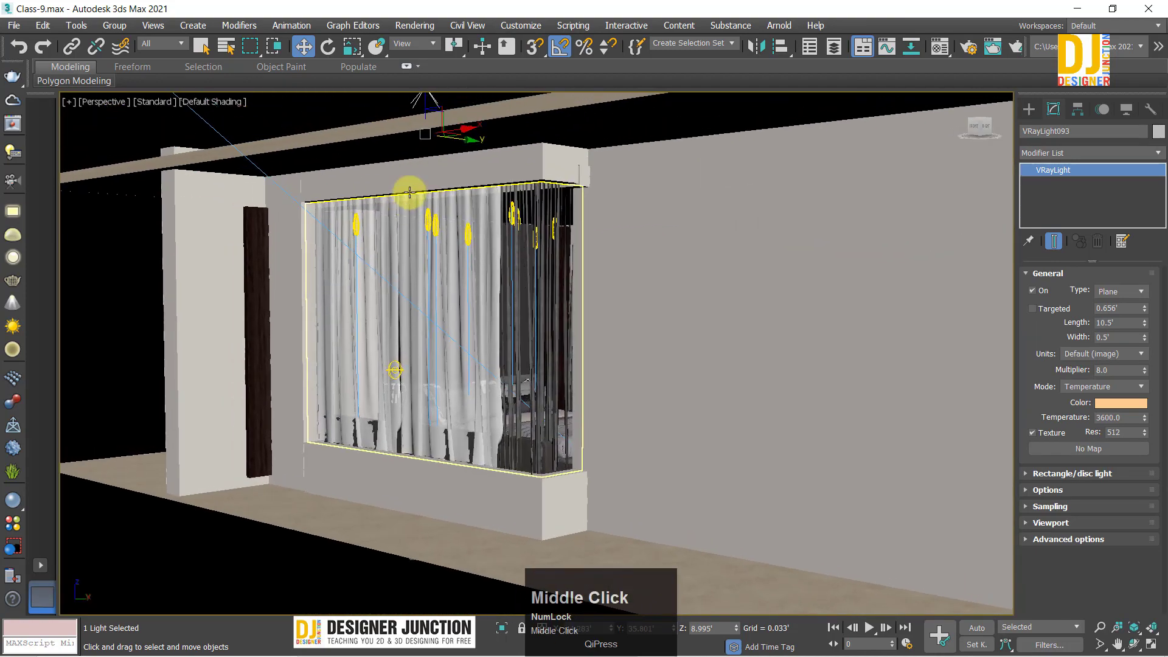
{"action": "middle_click_drag", "start_coordinate": [418, 135], "coordinate": [394, 187]}
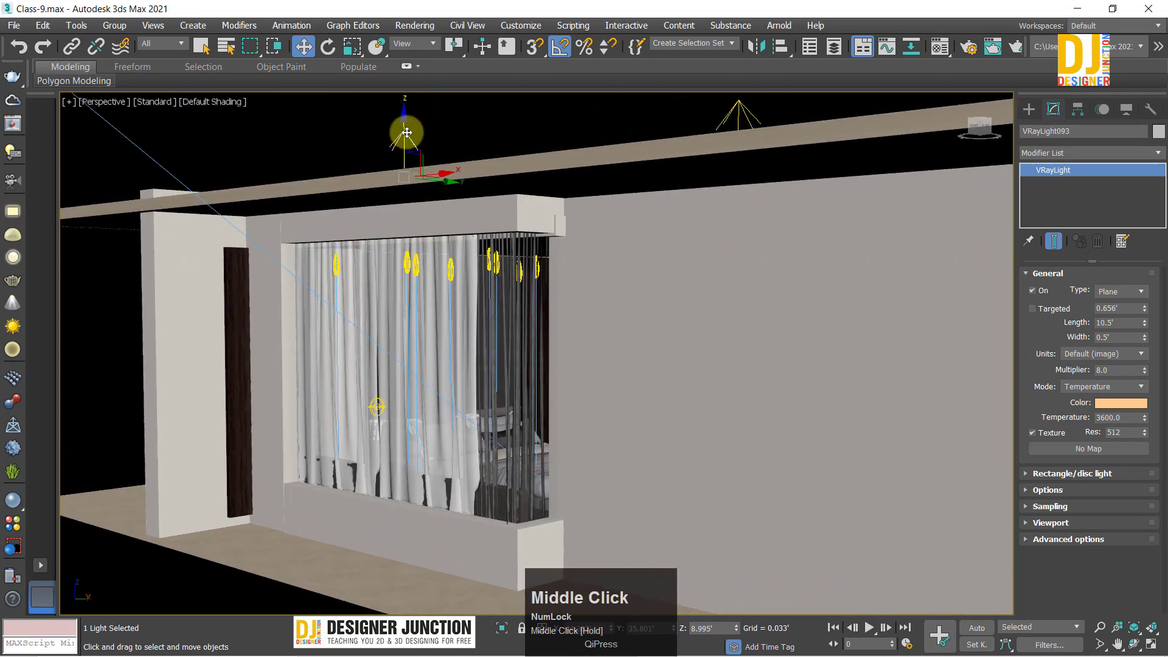
{"action": "mouse_move", "coordinate": [406, 132]}
{"action": "left_mouse_down", "text": "shift"}
{"action": "mouse_move", "coordinate": [417, 459]}
{"action": "mouse_move", "coordinate": [444, 429]}
{"action": "mouse_move", "coordinate": [557, 461]}
{"action": "left_mouse_up", "text": "shift"}
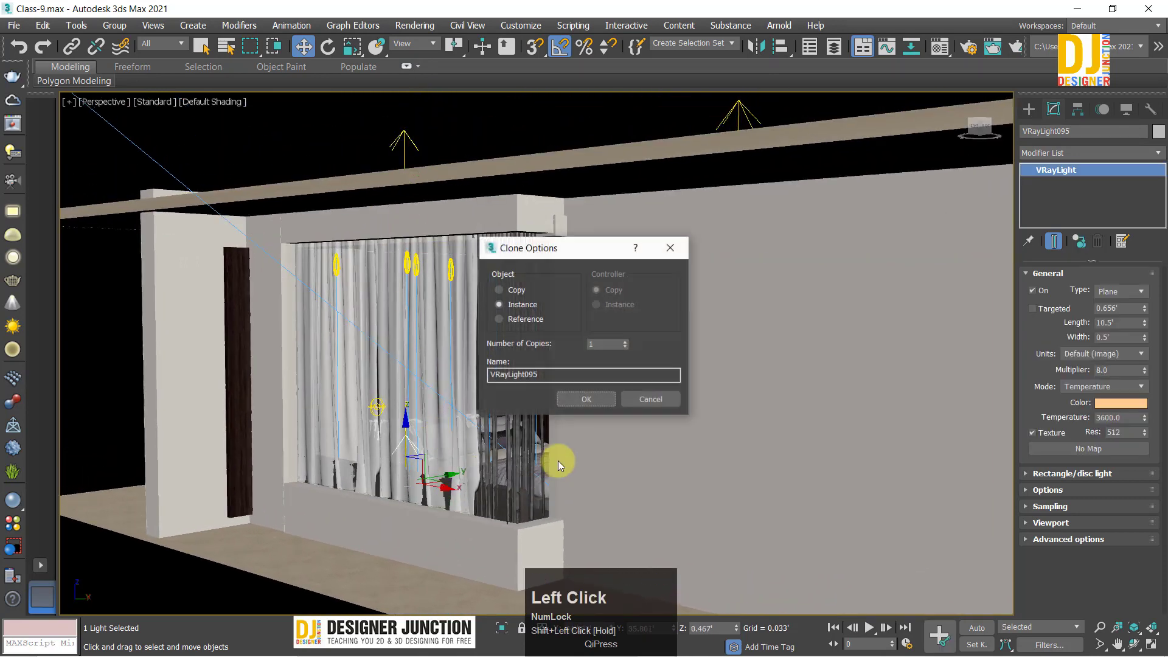
{"action": "left_click", "coordinate": [581, 399]}
Step: Rotate the cloned strip light in the Left view so that it faces the floor
{"action": "key", "text": "alt+w"}
{"action": "key", "text": "z"}
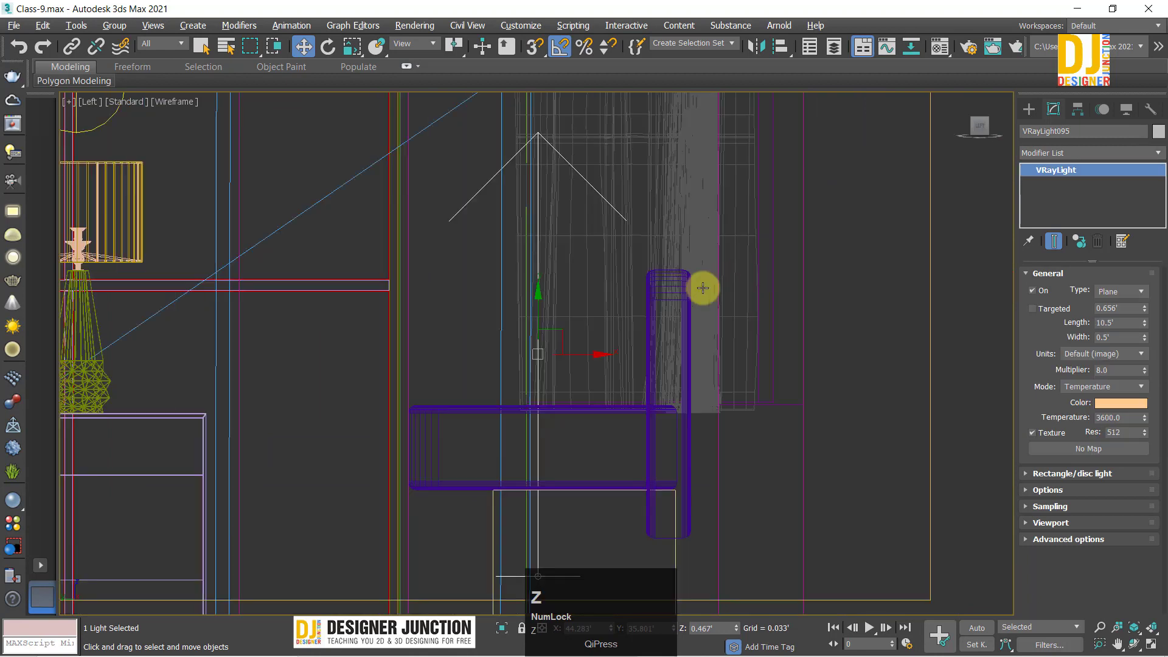
{"action": "scroll", "coordinate": [682, 397], "scroll_direction": "down", "scroll_amount": 2}
{"action": "key", "text": "e"}
{"action": "left_click_drag", "start_coordinate": [684, 403], "coordinate": [683, 379]}
{"action": "key", "text": "w"}
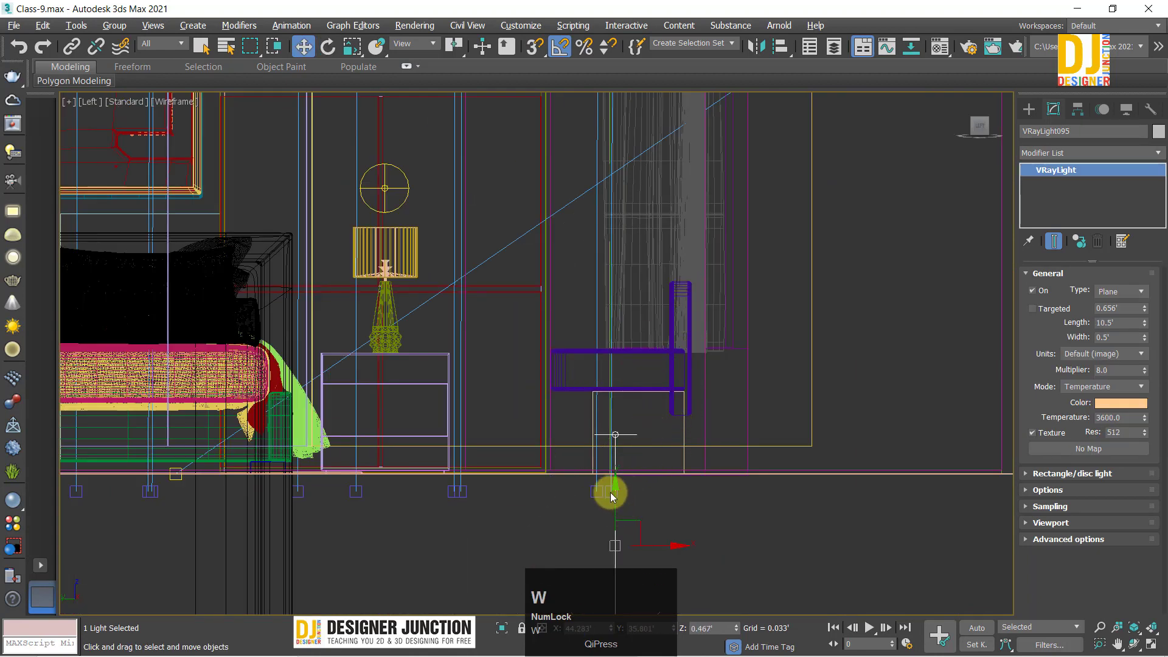
Step: Raise the cloned strip light to just beneath the window seat without duplicating it, and adjust its depth under the seat
{"action": "left_click_drag", "start_coordinate": [618, 491], "coordinate": [619, 469], "text": "shift"}
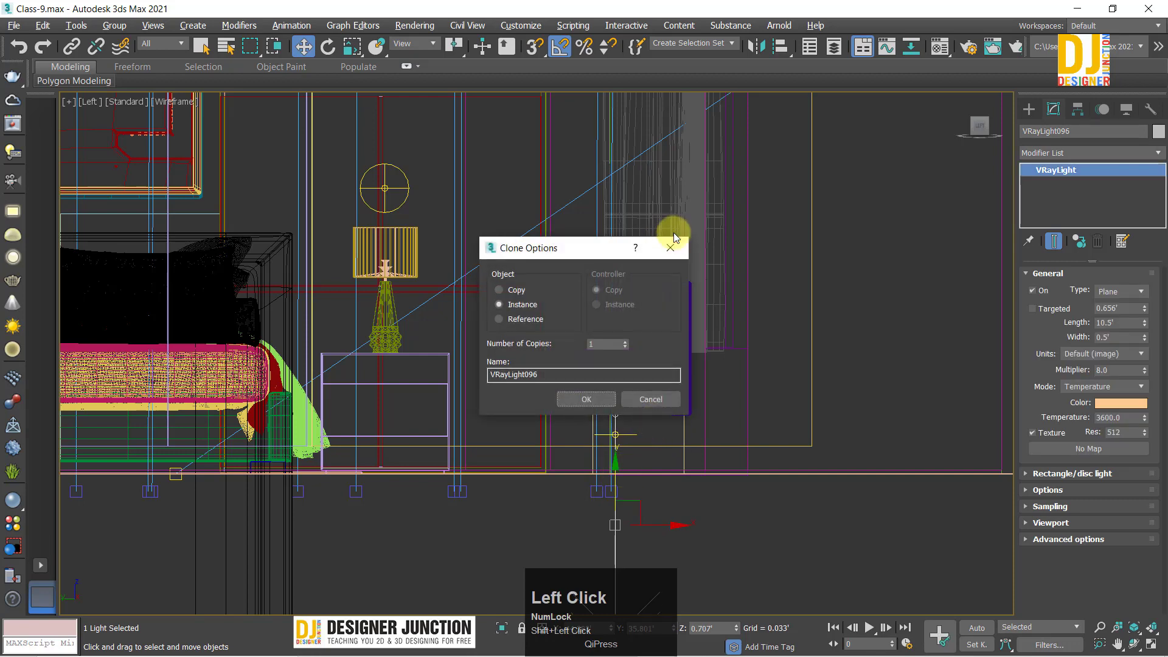
{"action": "left_click", "coordinate": [650, 399]}
{"action": "left_click_drag", "start_coordinate": [615, 487], "coordinate": [624, 460]}
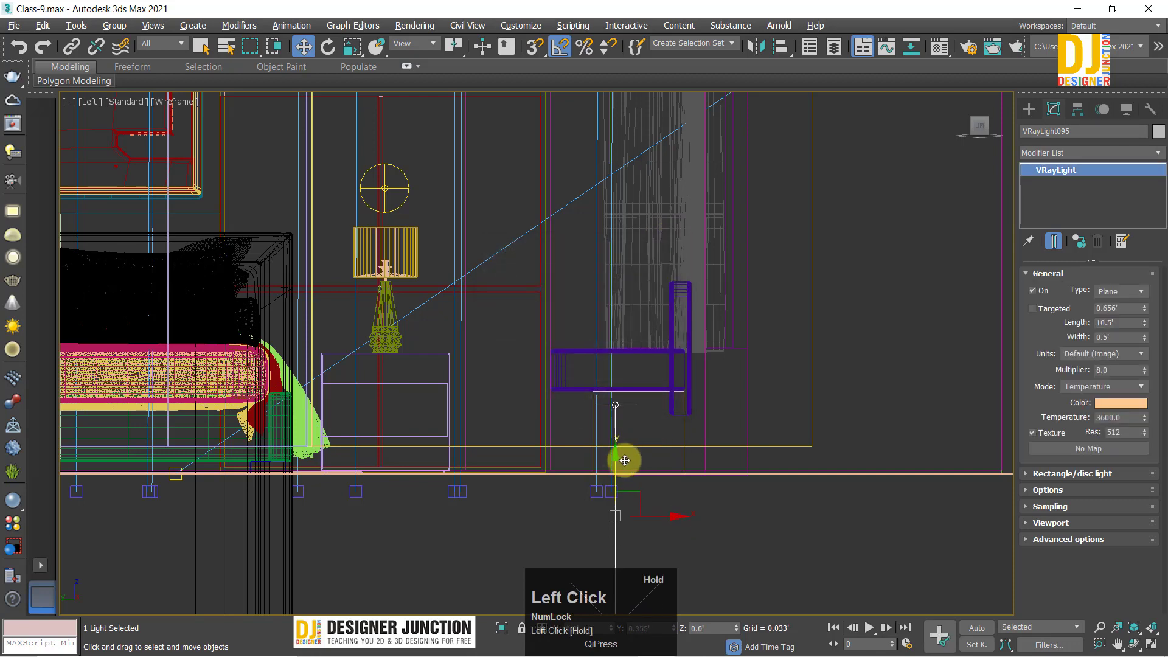
{"action": "middle_click_drag", "start_coordinate": [629, 469], "coordinate": [579, 445]}
{"action": "scroll", "coordinate": [586, 353], "scroll_direction": "up", "scroll_amount": 4}
{"action": "left_click_drag", "start_coordinate": [591, 419], "coordinate": [641, 415]}
{"action": "left_click", "coordinate": [735, 444]}
Step: Reselect the under-seat strip light and shift it in the camera view away from the window toward the bed
{"action": "key", "text": "alt+w"}
{"action": "key", "text": "alt+w"}
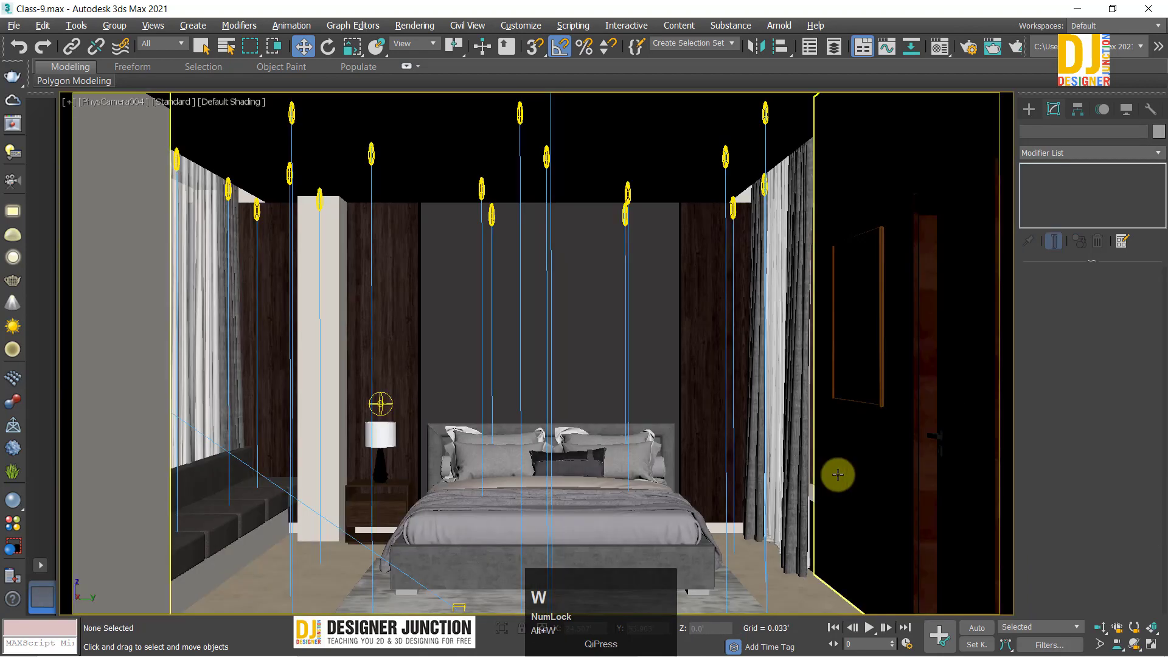
{"action": "key", "text": "ctrl+z"}
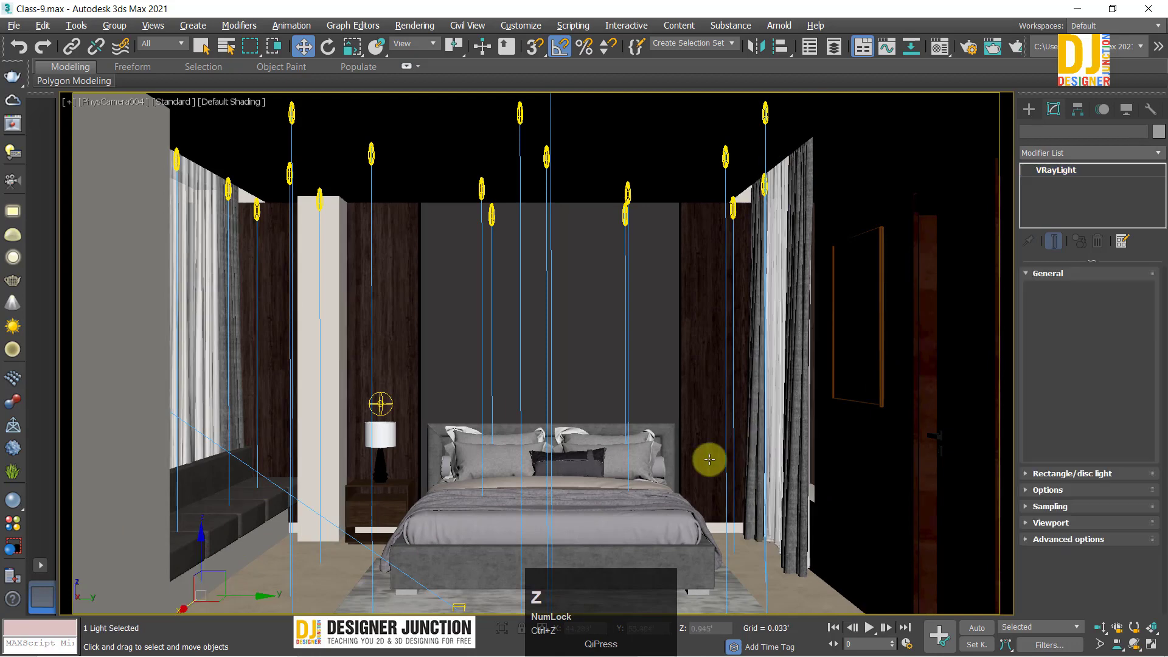
{"action": "left_click_drag", "start_coordinate": [250, 596], "coordinate": [295, 599]}
{"action": "key", "text": "alt+w"}
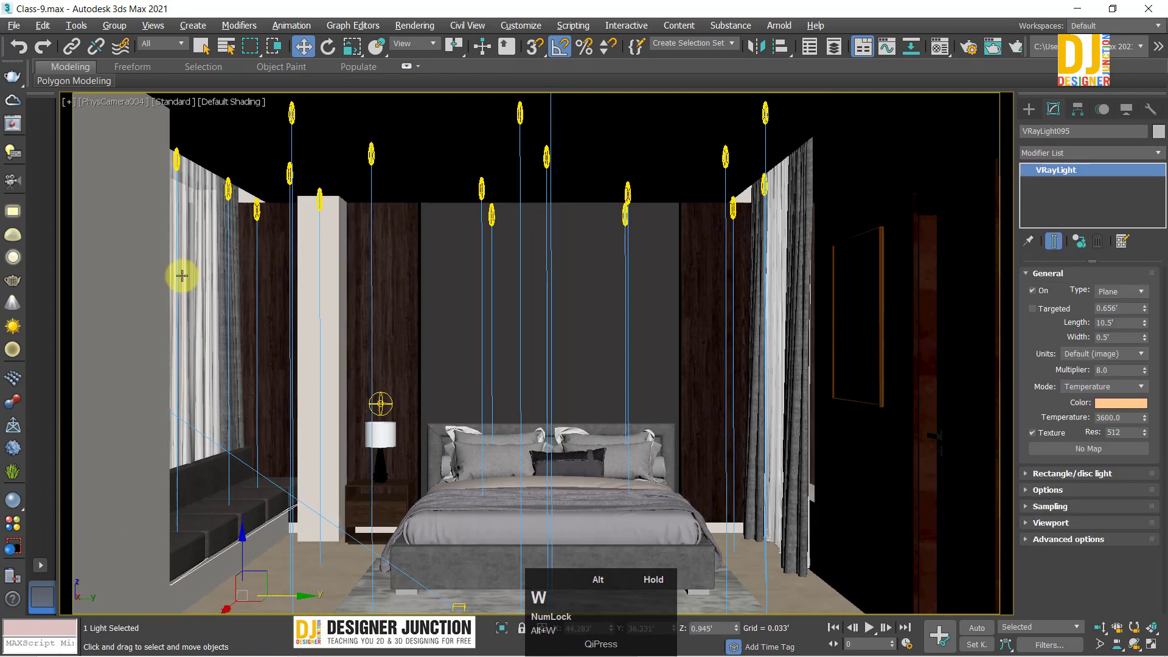
Step: Try to shift the under-seat strip light back toward the window in the Top view, and undo the move after checking the camera view
{"action": "key", "text": "z"}
{"action": "left_click_drag", "start_coordinate": [535, 310], "coordinate": [514, 338]}
{"action": "key", "text": "alt+w"}
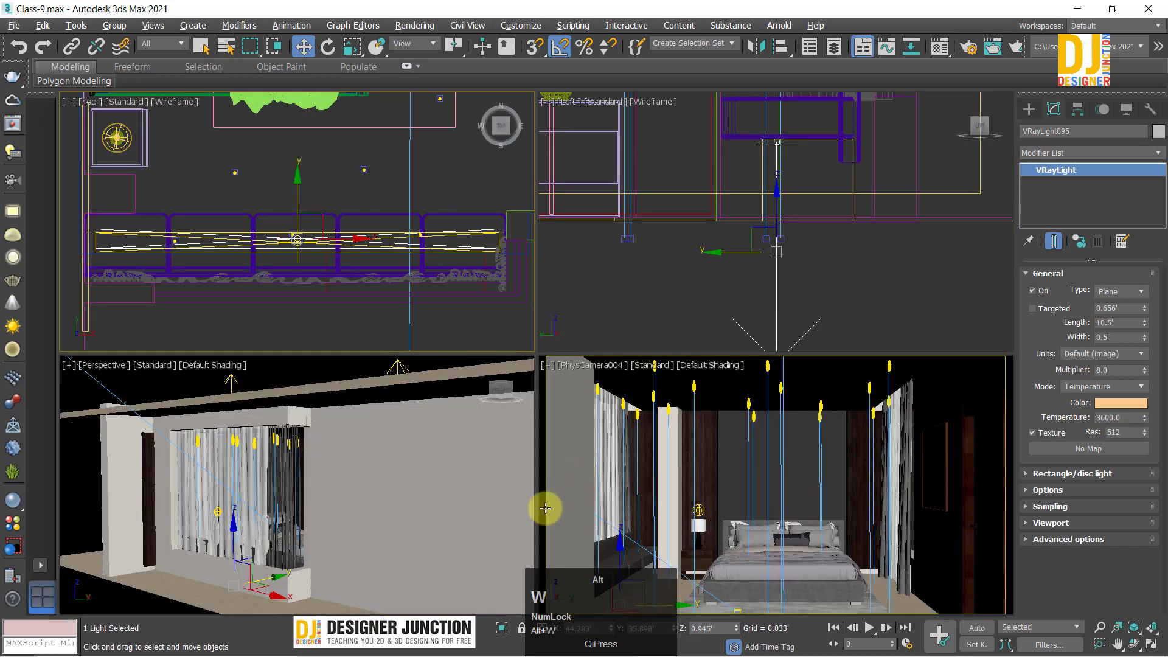
{"action": "right_click", "coordinate": [639, 547]}
{"action": "key", "text": "alt+w"}
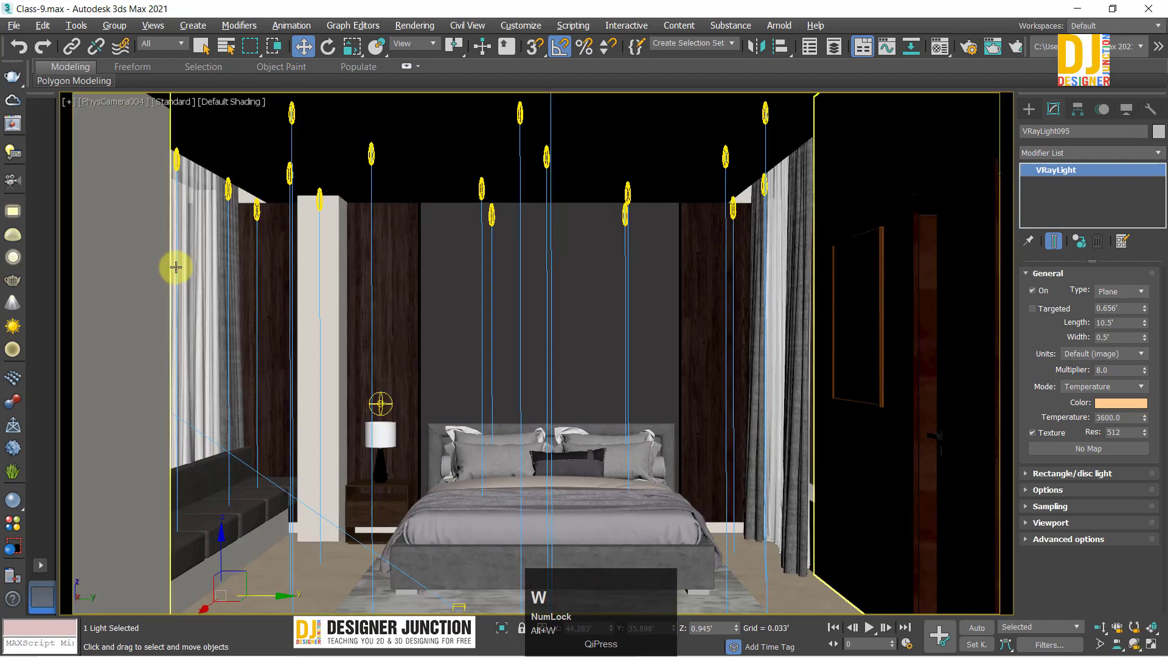
{"action": "key", "text": "ctrl+z"}
Step: Check the under-seat strip light's position against the window seat in the Top view, and deselect it before returning to the camera view
{"action": "key", "text": "alt+w"}
{"action": "right_click", "coordinate": [199, 280]}
{"action": "key", "text": "alt+w"}
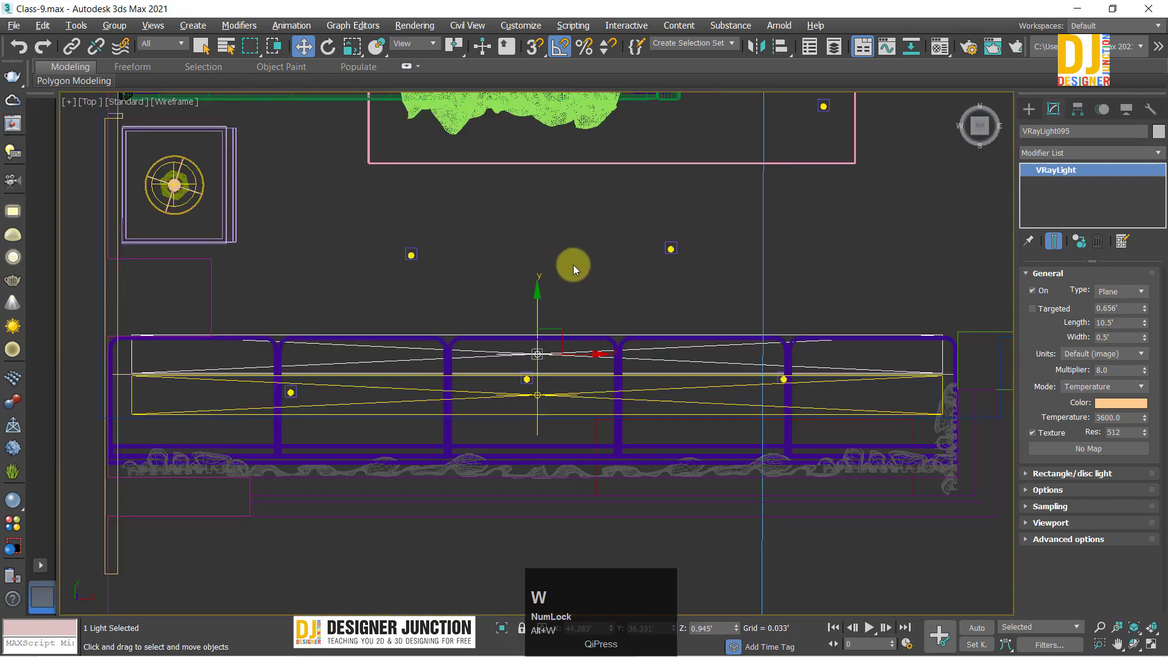
{"action": "left_click", "coordinate": [535, 324]}
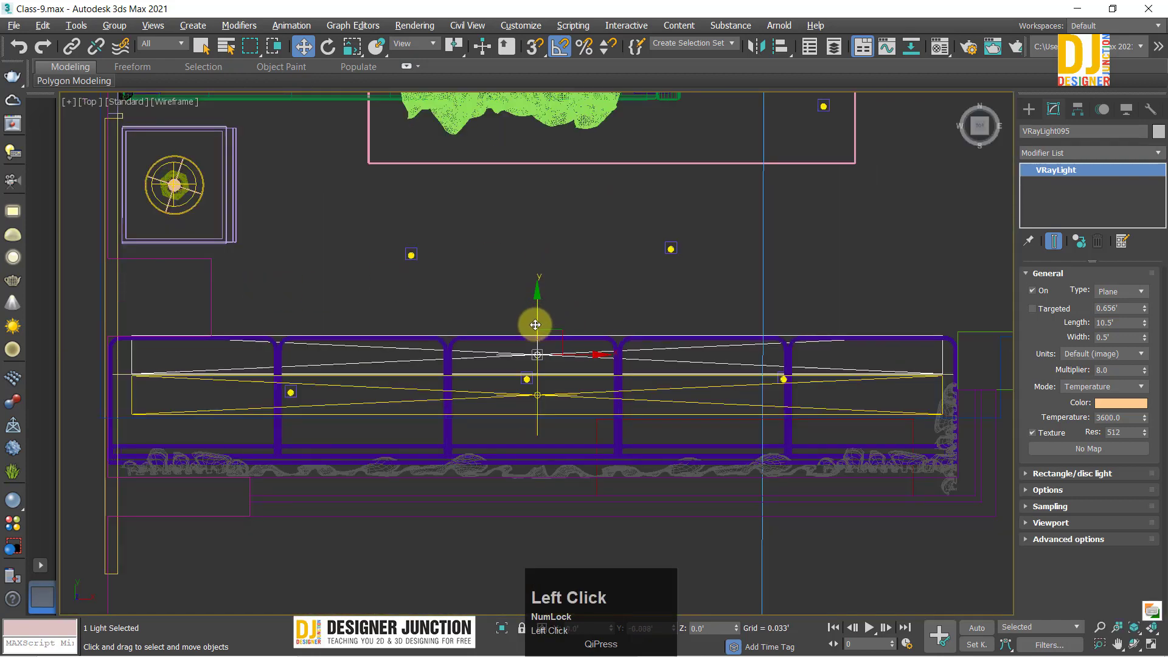
{"action": "left_click", "coordinate": [406, 304]}
{"action": "key", "text": "alt+w"}
{"action": "key", "text": "alt+w"}
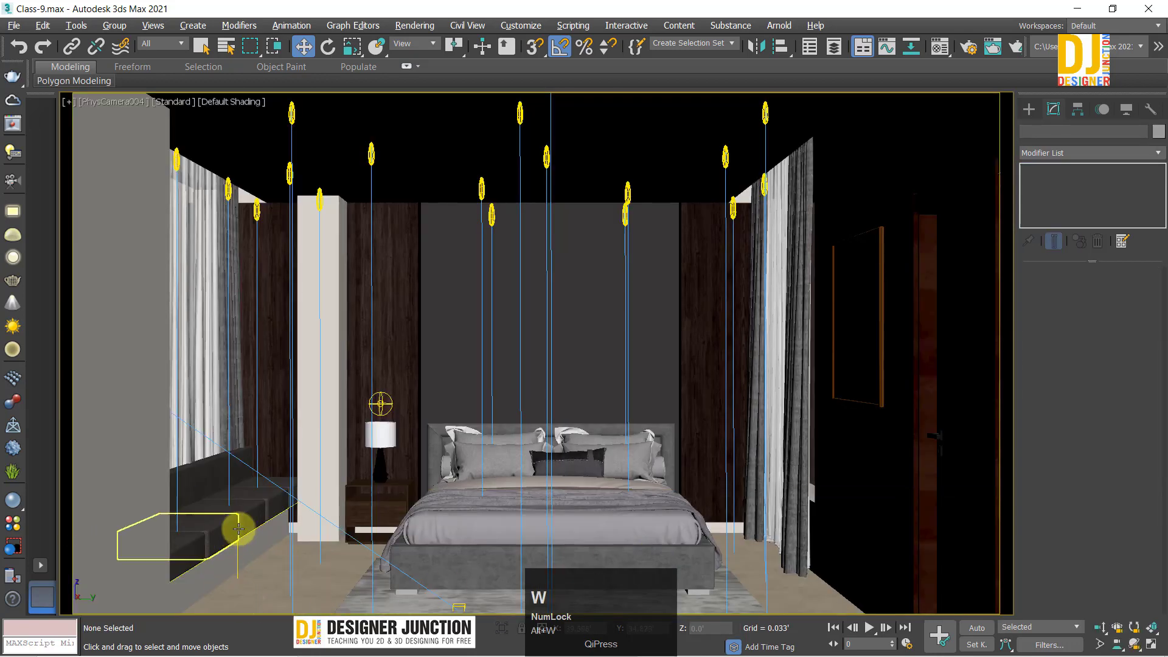
Step: Test-render the PhysCamera004 view and examine the strip light's effect beneath the window seat in the maximized frame buffer
{"action": "key", "text": "shift+q"}
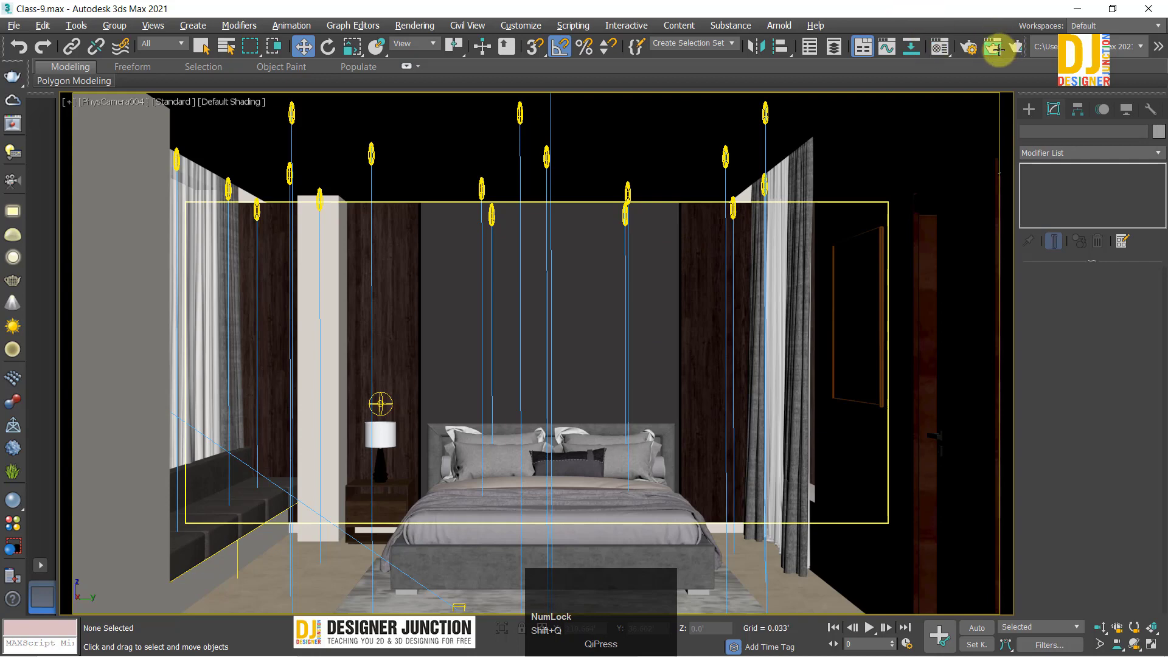
{"action": "right_click", "coordinate": [485, 323]}
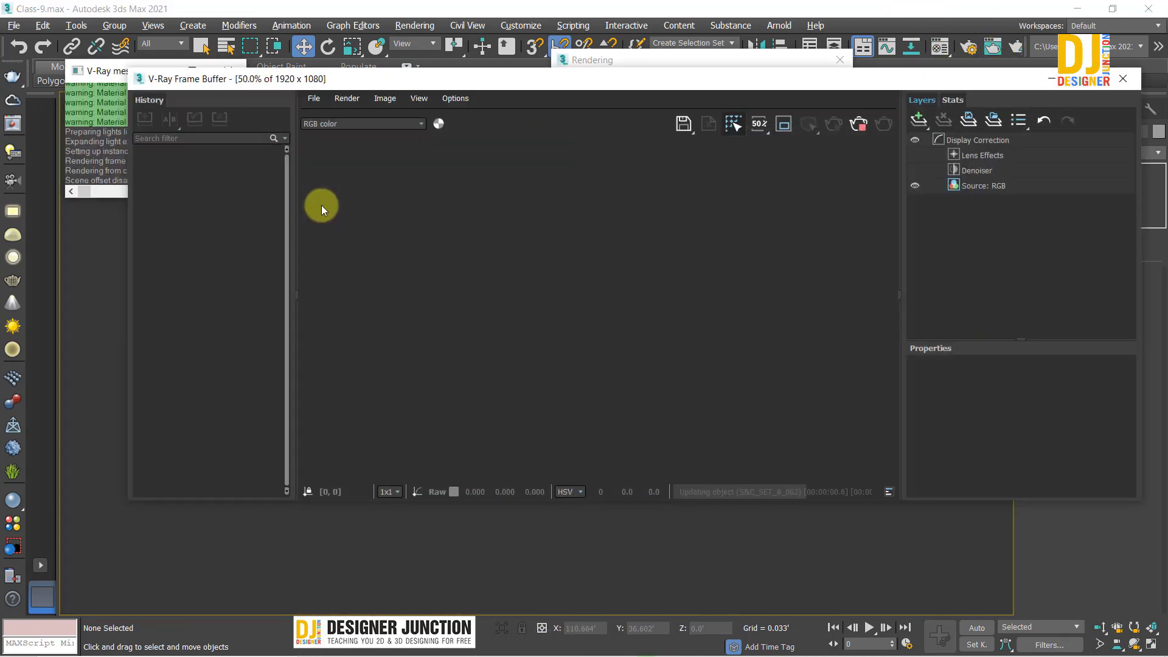
{"action": "double_click", "coordinate": [152, 79]}
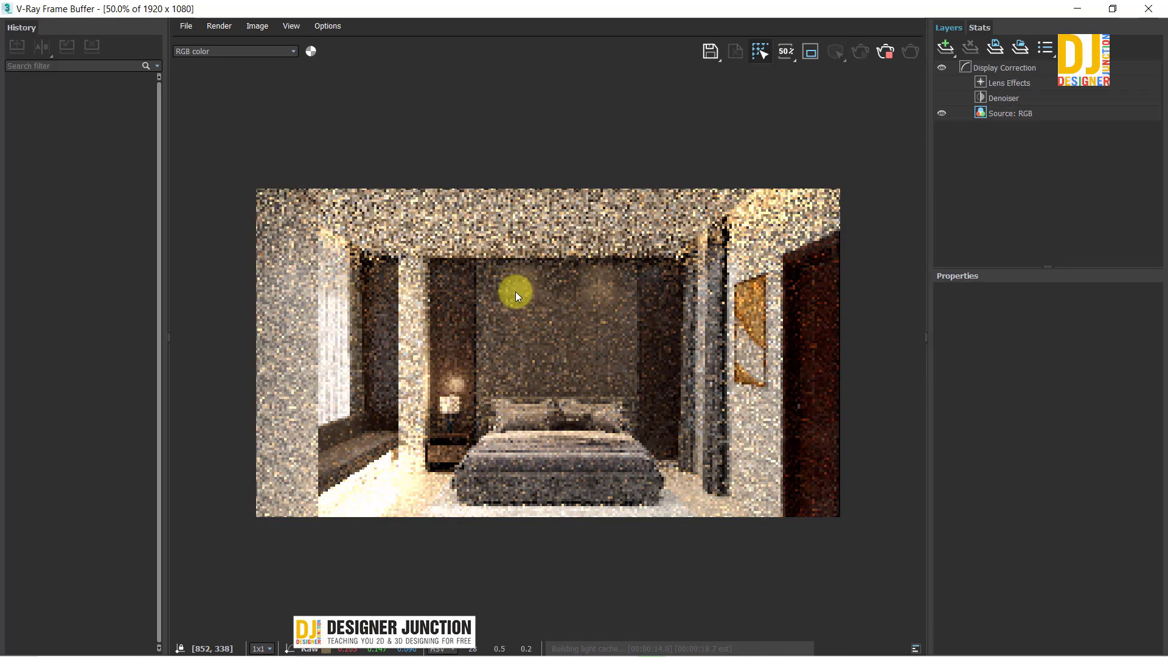
{"action": "left_click", "coordinate": [546, 458]}
{"action": "scroll", "coordinate": [537, 481], "scroll_direction": "up", "scroll_amount": 2}
{"action": "scroll", "coordinate": [522, 467], "scroll_direction": "down", "scroll_amount": 1}
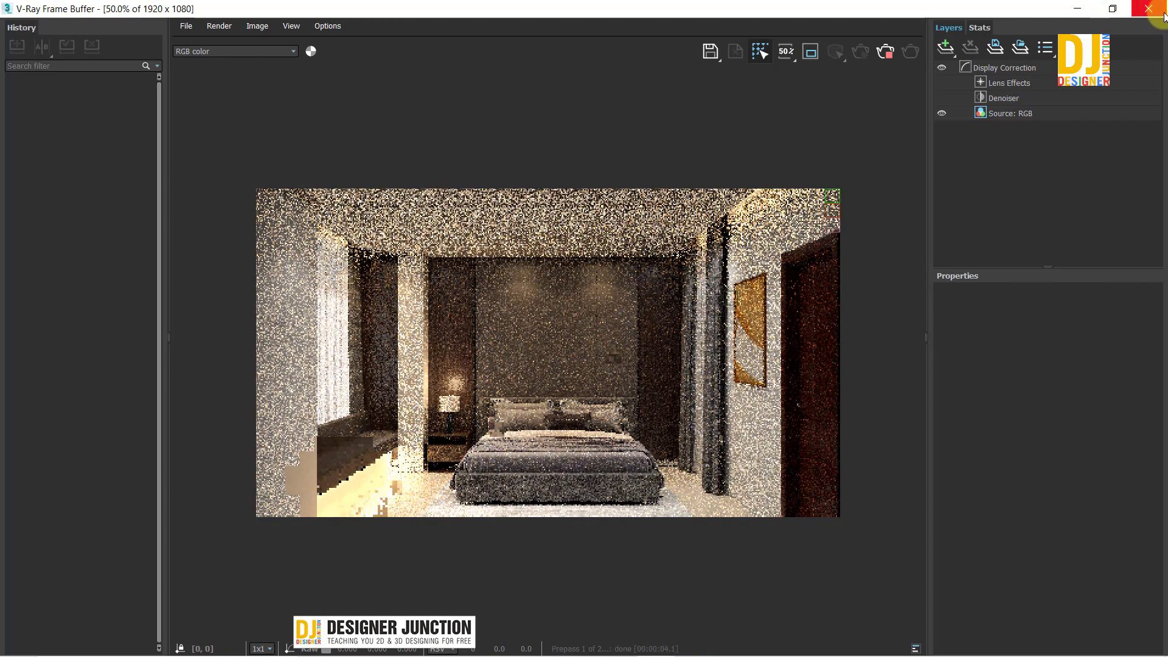
{"action": "left_click", "coordinate": [1150, 28]}
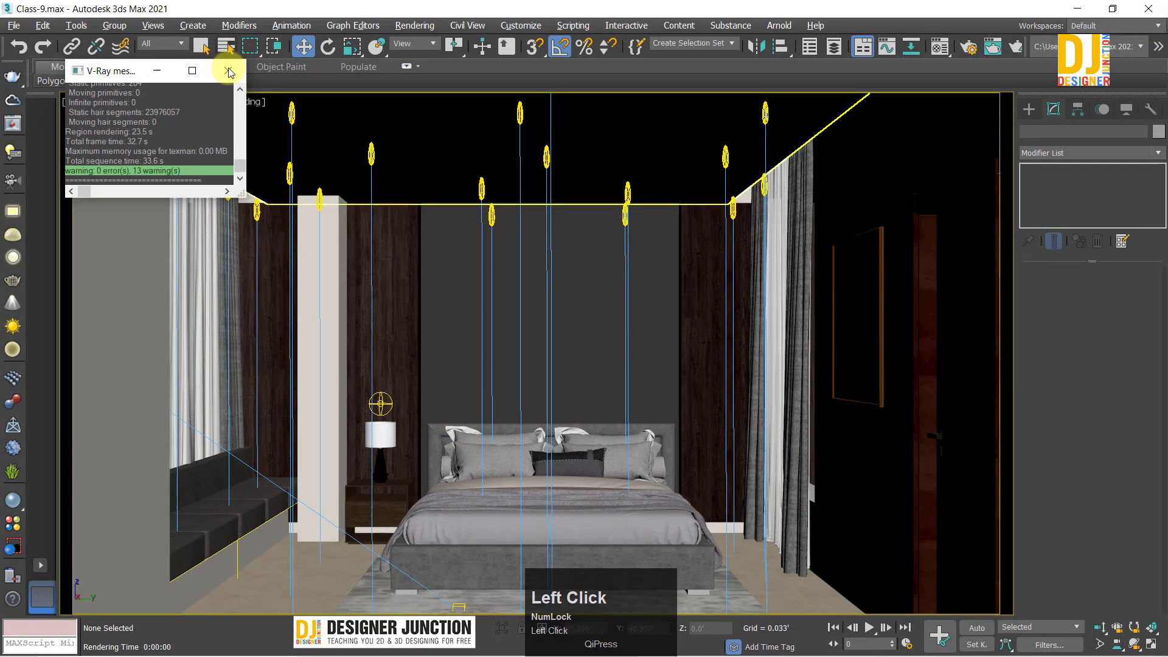
Step: Close the V-Ray messages window and show the Left view at full size
{"action": "left_click", "coordinate": [228, 67]}
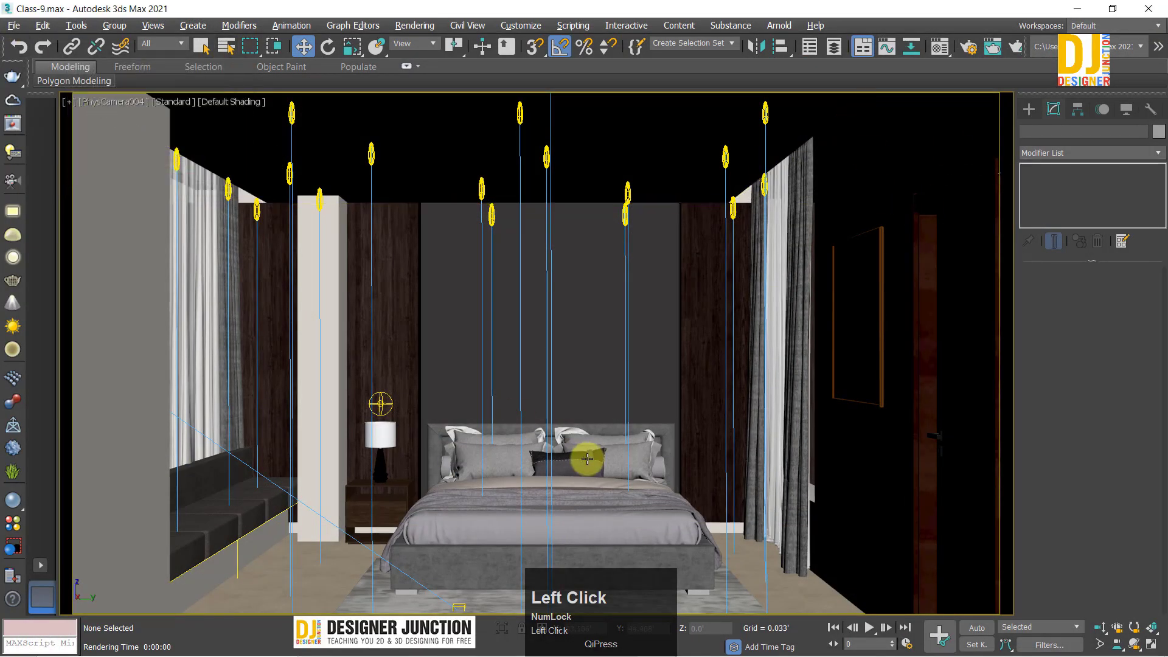
{"action": "key", "text": "alt+w"}
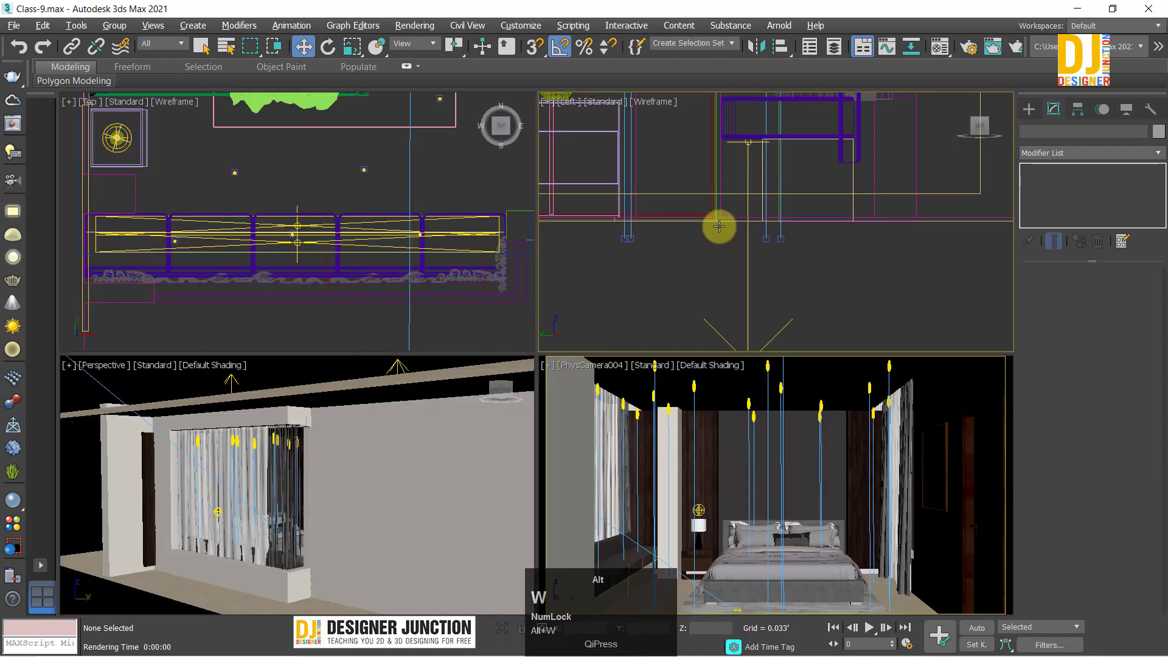
{"action": "key", "text": "alt+w"}
Step: Try to duplicate the plane light beneath the window seat as one independent copy placed lower down
{"action": "left_click", "coordinate": [483, 235]}
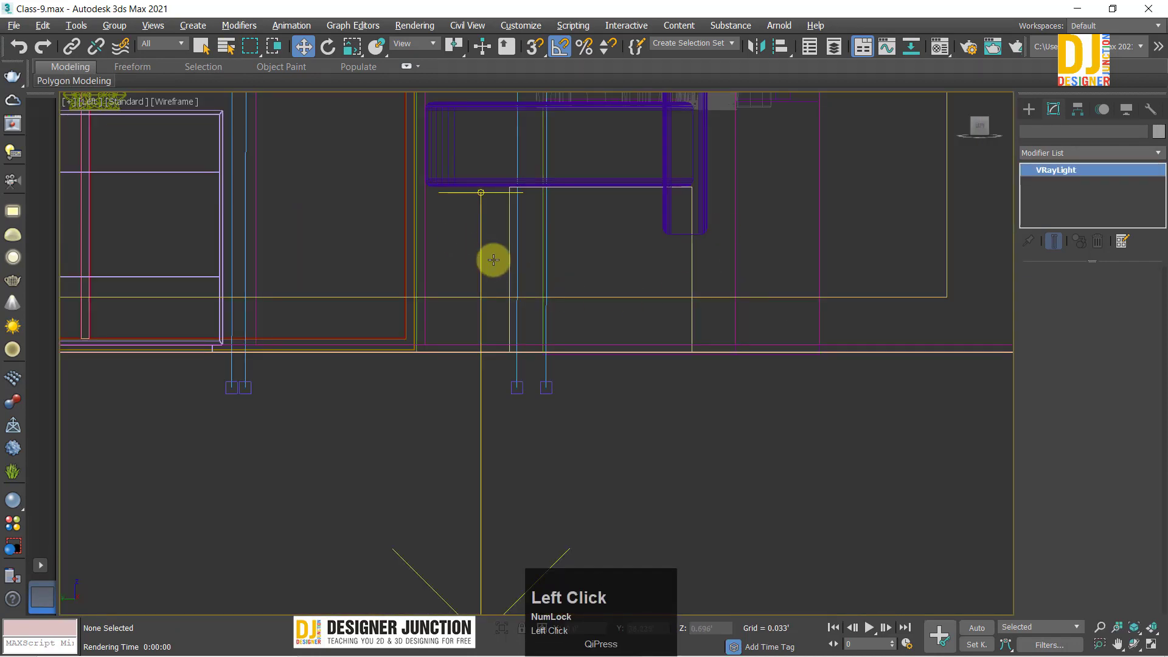
{"action": "mouse_move", "coordinate": [477, 365]}
{"action": "left_mouse_down"}
{"action": "mouse_move", "coordinate": [481, 422]}
{"action": "mouse_move", "coordinate": [490, 358]}
{"action": "left_mouse_up"}
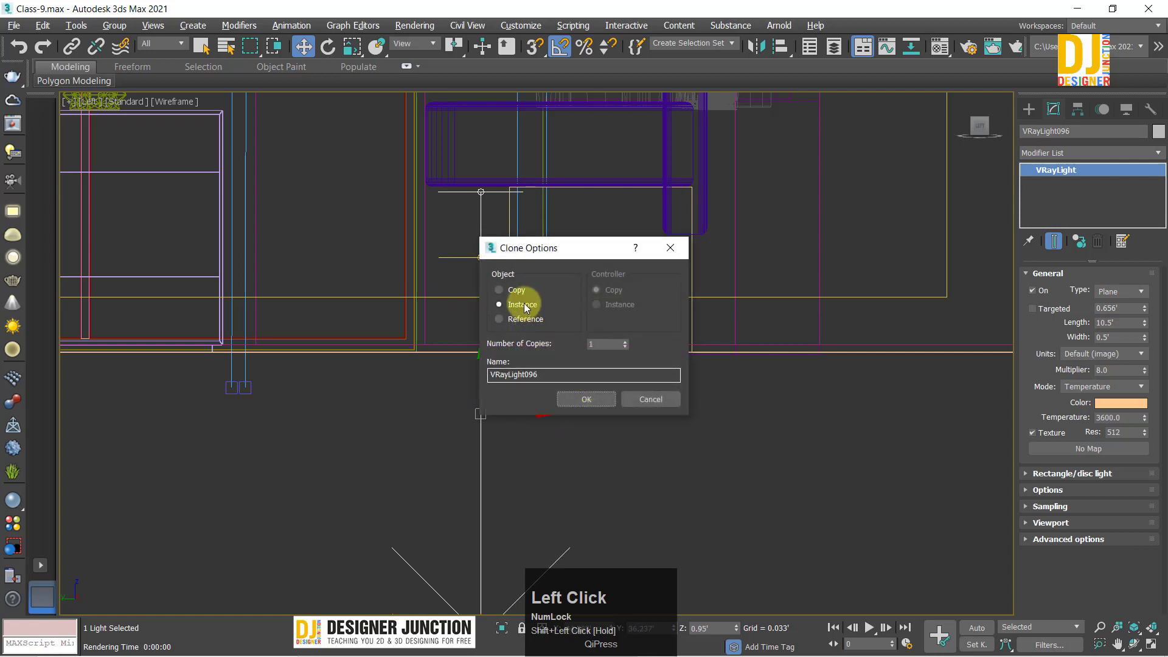
{"action": "left_click", "coordinate": [499, 289]}
{"action": "left_click", "coordinate": [586, 401]}
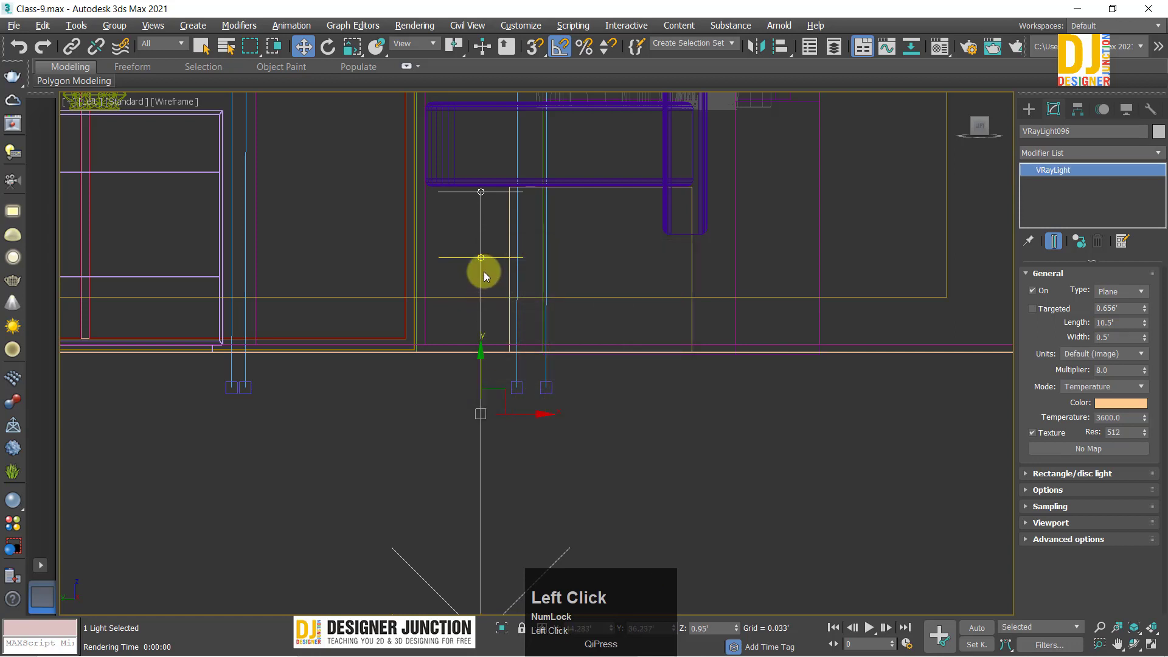
{"action": "key", "text": "ctrl+z"}
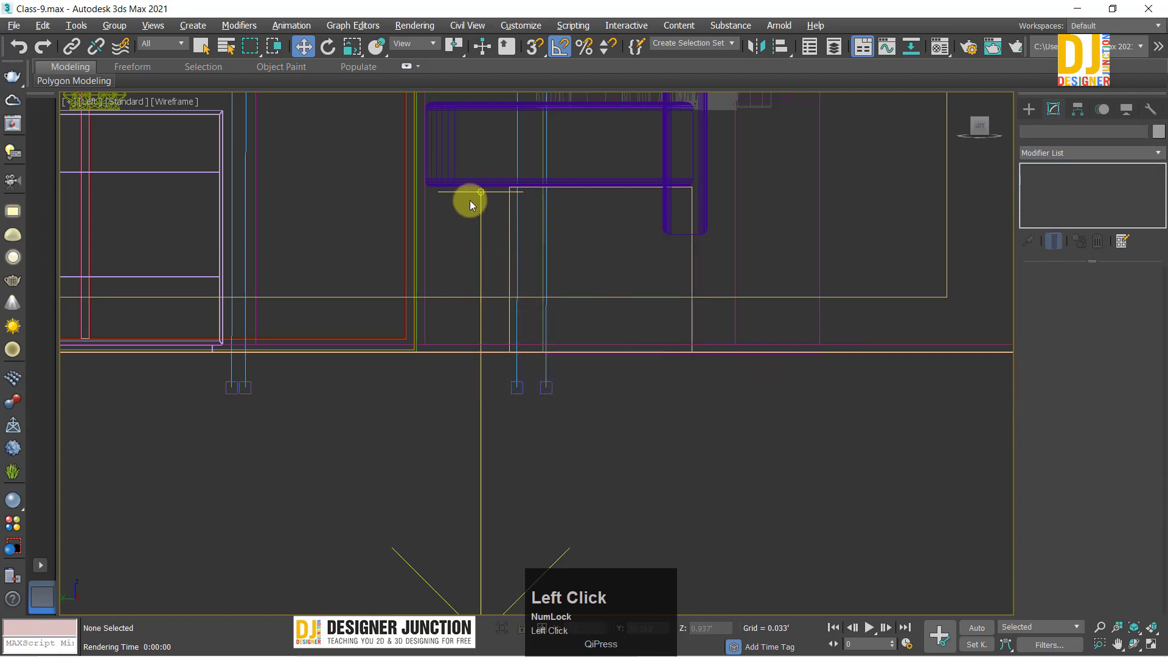
Step: Raise the plane light slightly toward the underside of the window seat and set its multiplier to 2.0
{"action": "scroll", "coordinate": [483, 176], "scroll_direction": "up", "scroll_amount": 3}
{"action": "scroll", "coordinate": [517, 332], "scroll_direction": "down", "scroll_amount": 2}
{"action": "middle_click_drag", "start_coordinate": [514, 314], "coordinate": [496, 204]}
{"action": "left_click_drag", "start_coordinate": [480, 423], "coordinate": [488, 417]}
{"action": "double_click", "coordinate": [1119, 371]}
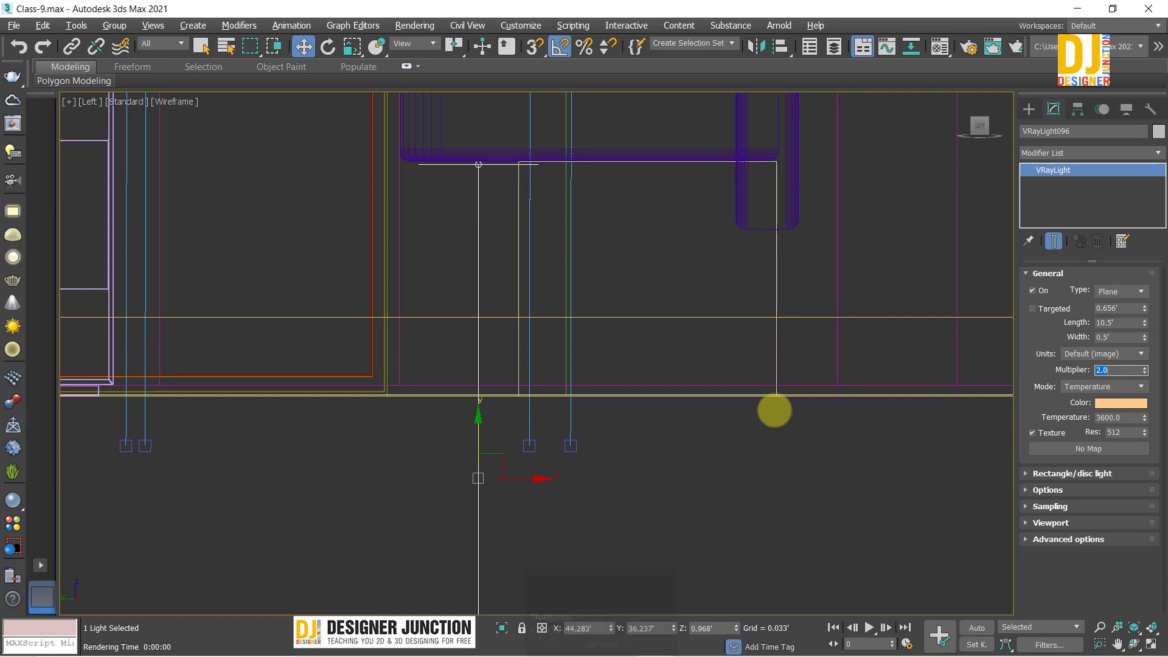
{"action": "left_click", "coordinate": [290, 155]}
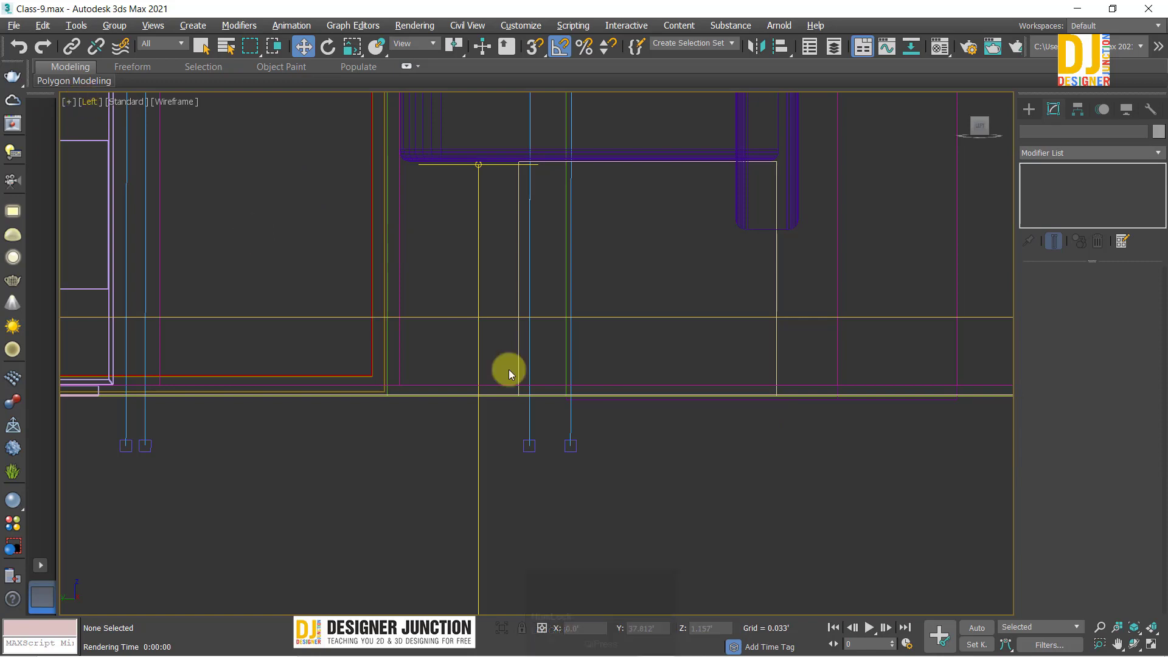
Step: Test-render the PhysCamera004 view, examine the glow on the floor below the window seat, and close the frame buffer
{"action": "key", "text": "alt+w"}
{"action": "left_click", "coordinate": [852, 472]}
{"action": "key", "text": "alt+w"}
{"action": "key", "text": "shift+q"}
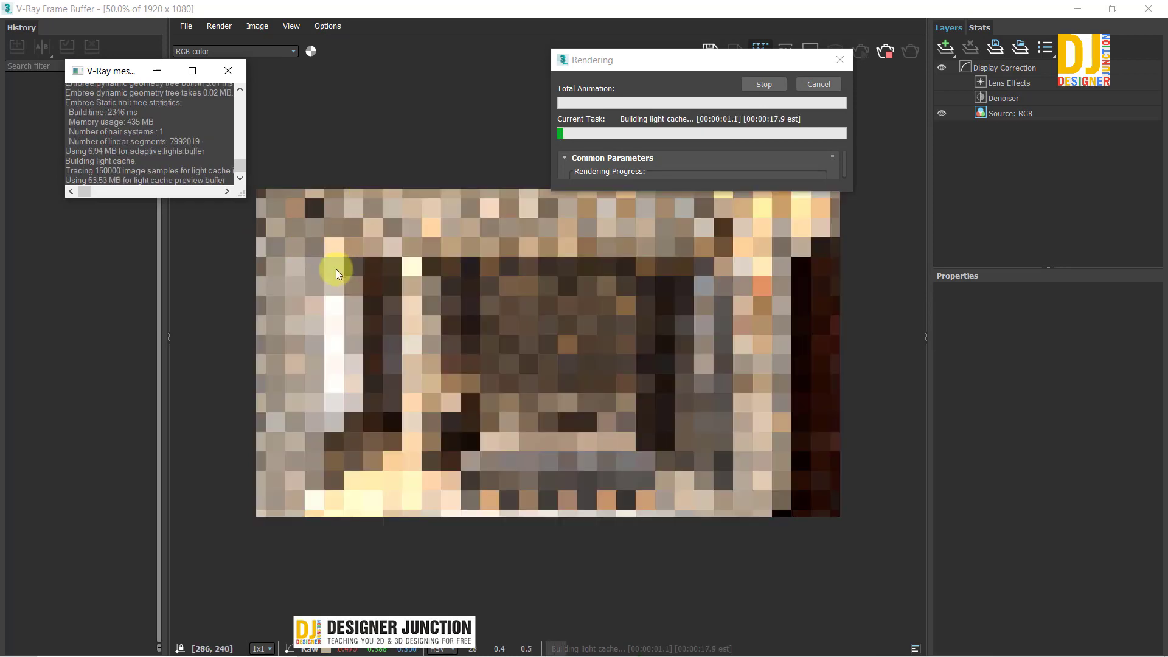
{"action": "left_click", "coordinate": [158, 70]}
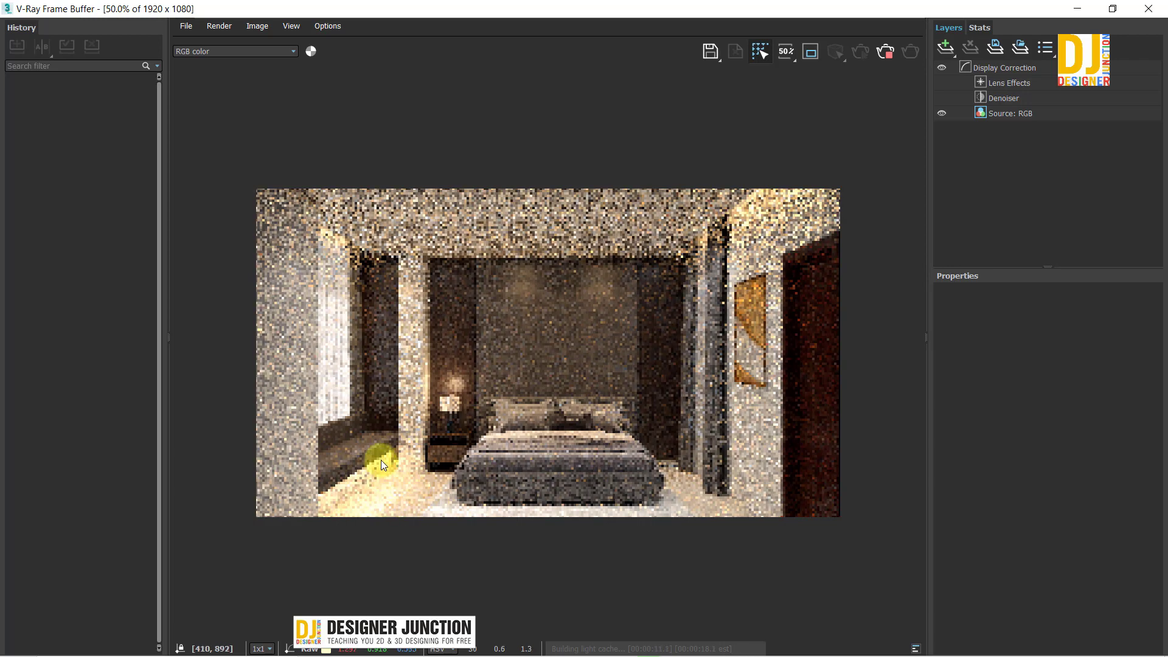
{"action": "scroll", "coordinate": [372, 469], "scroll_direction": "up", "scroll_amount": 1}
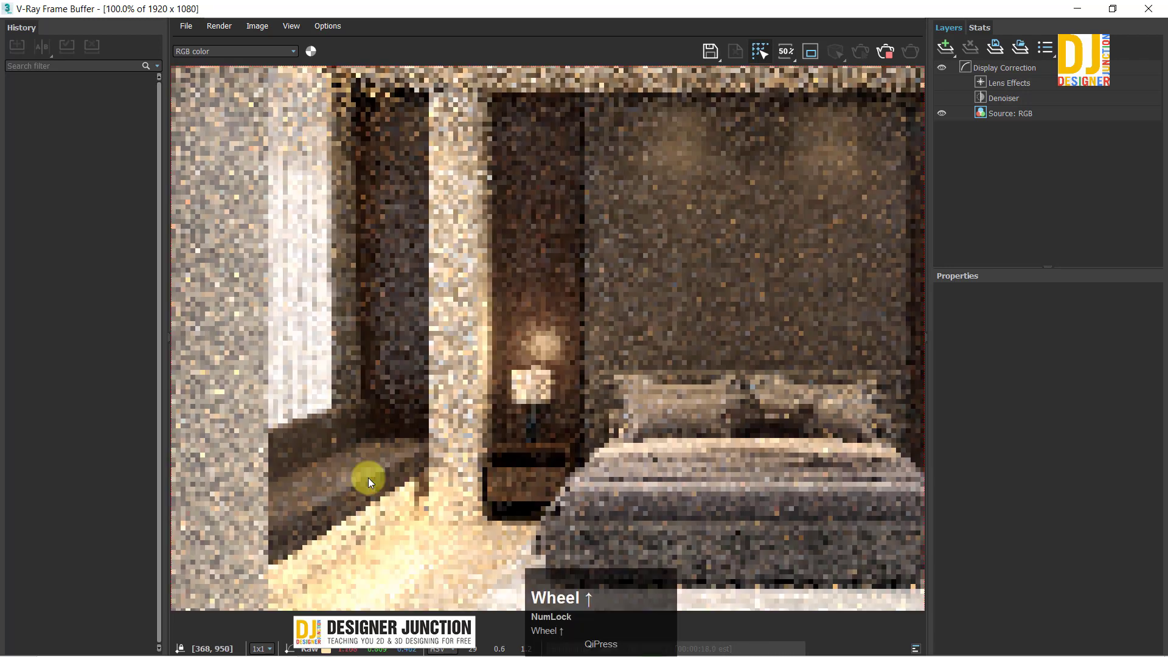
{"action": "scroll", "coordinate": [375, 533], "scroll_direction": "down", "scroll_amount": 1}
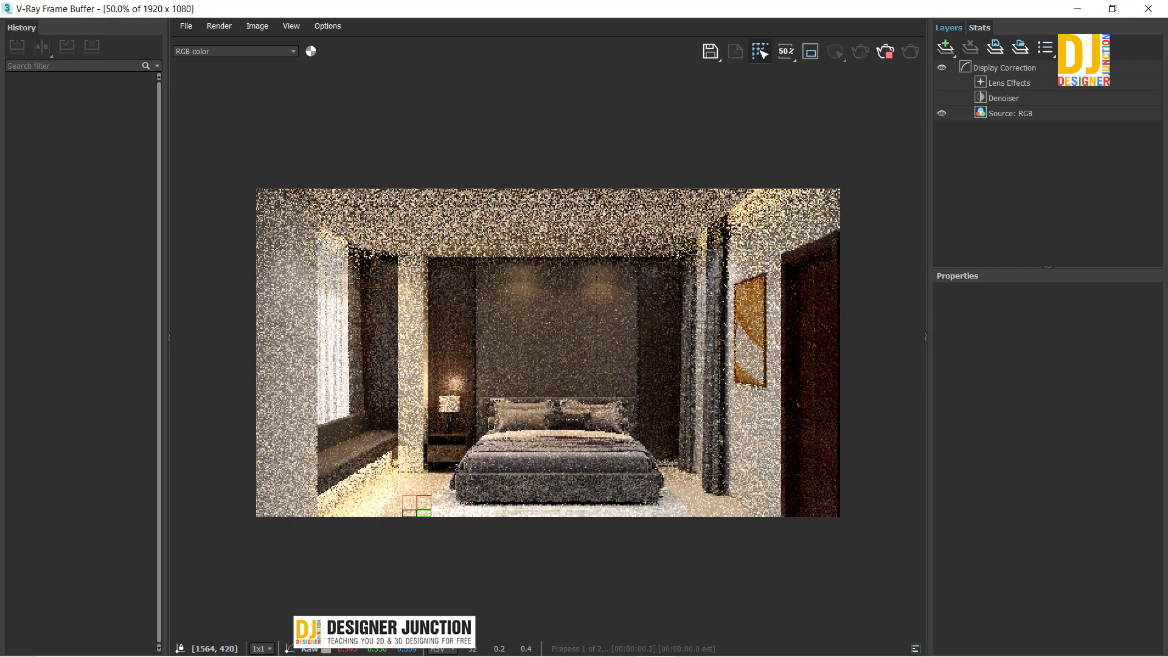
{"action": "left_click", "coordinate": [1149, 9]}
Step: Set the multiplier of the plane light under the window seat to 1.0
{"action": "key", "text": "alt+w"}
{"action": "key", "text": "alt+w"}
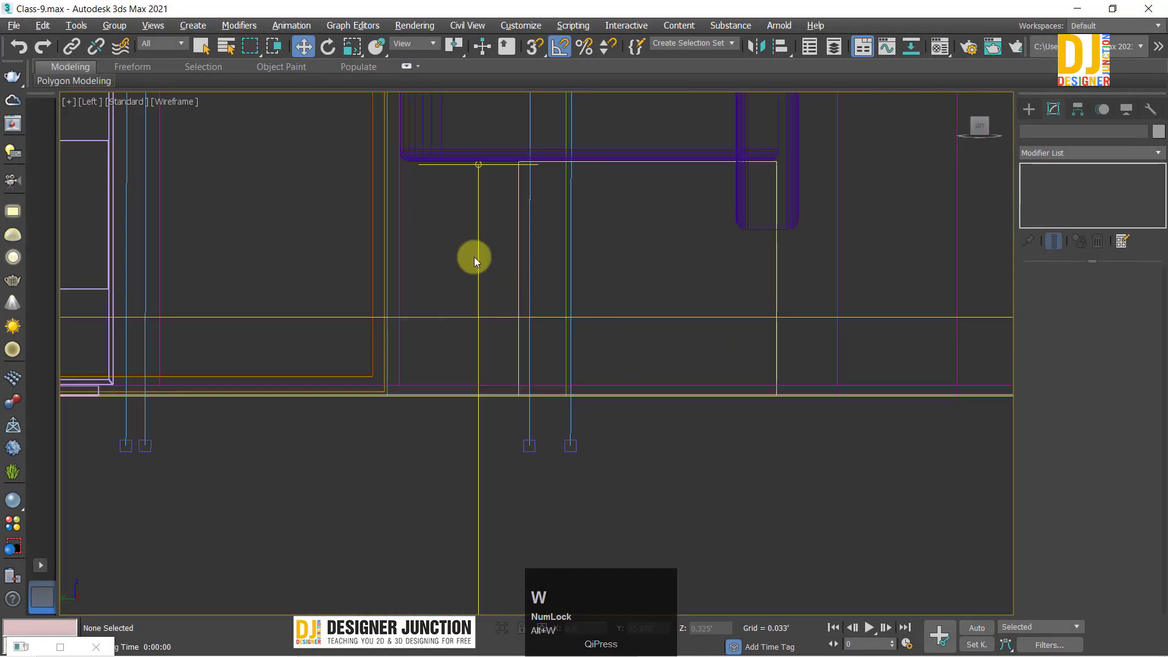
{"action": "left_click", "coordinate": [479, 232]}
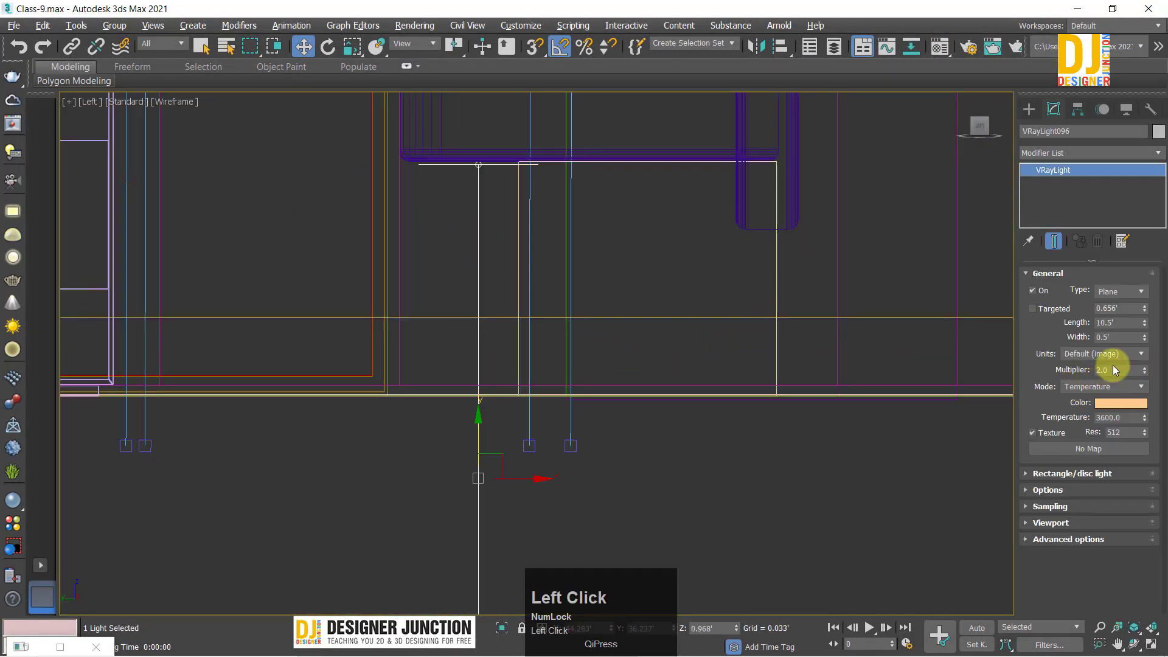
{"action": "left_click", "coordinate": [1120, 371]}
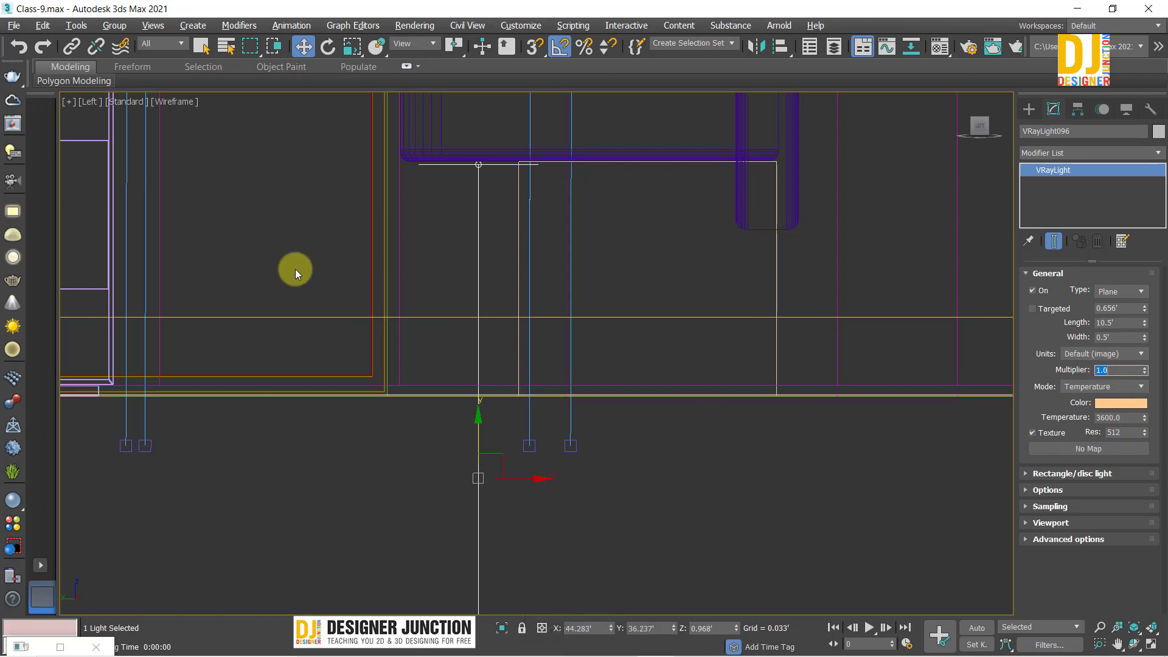
{"action": "left_click", "coordinate": [256, 175]}
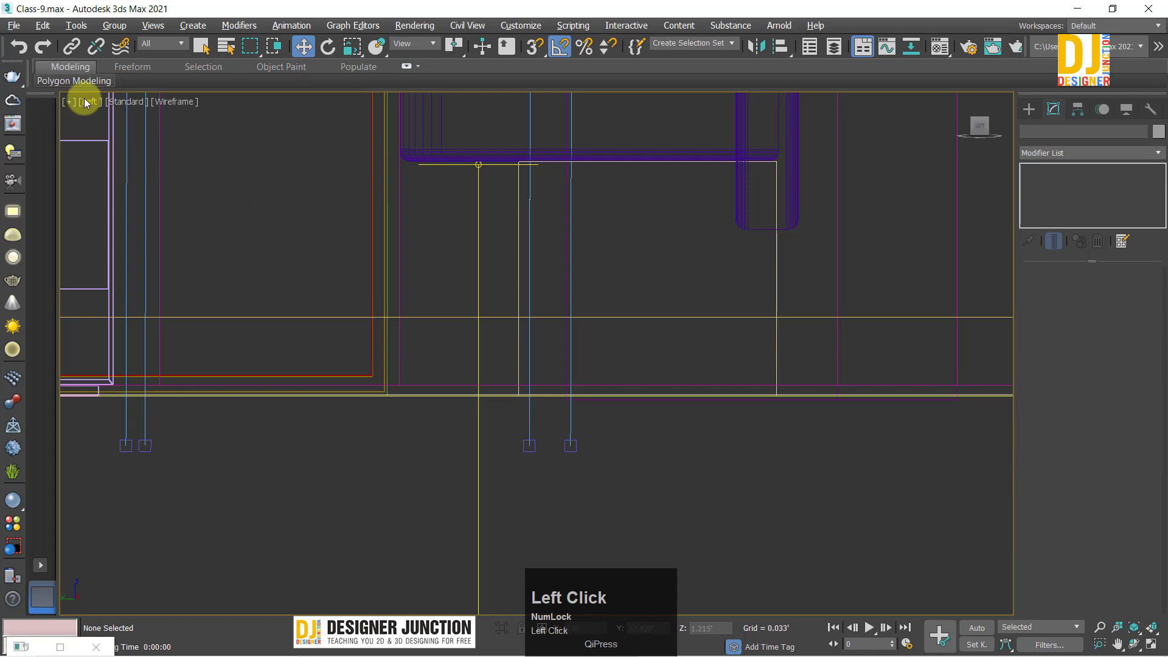
Step: Render the PhysCamera004 view again with the dimmed seat light
{"action": "key", "text": "alt+w"}
{"action": "key", "text": "alt+w"}
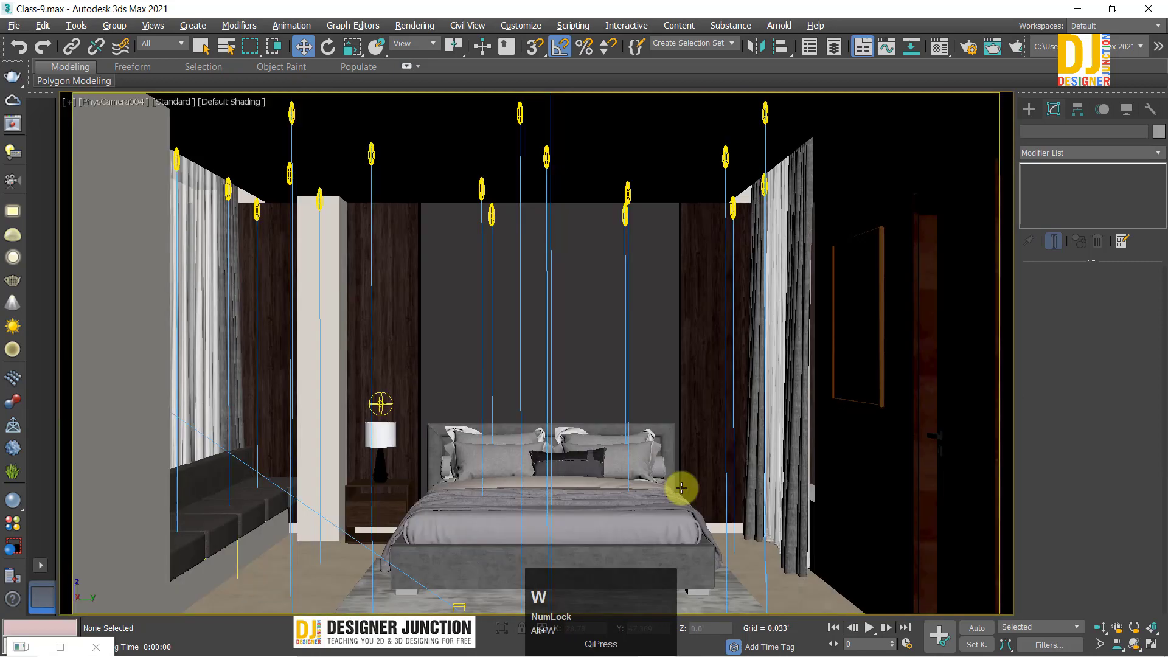
{"action": "key", "text": "shift+q"}
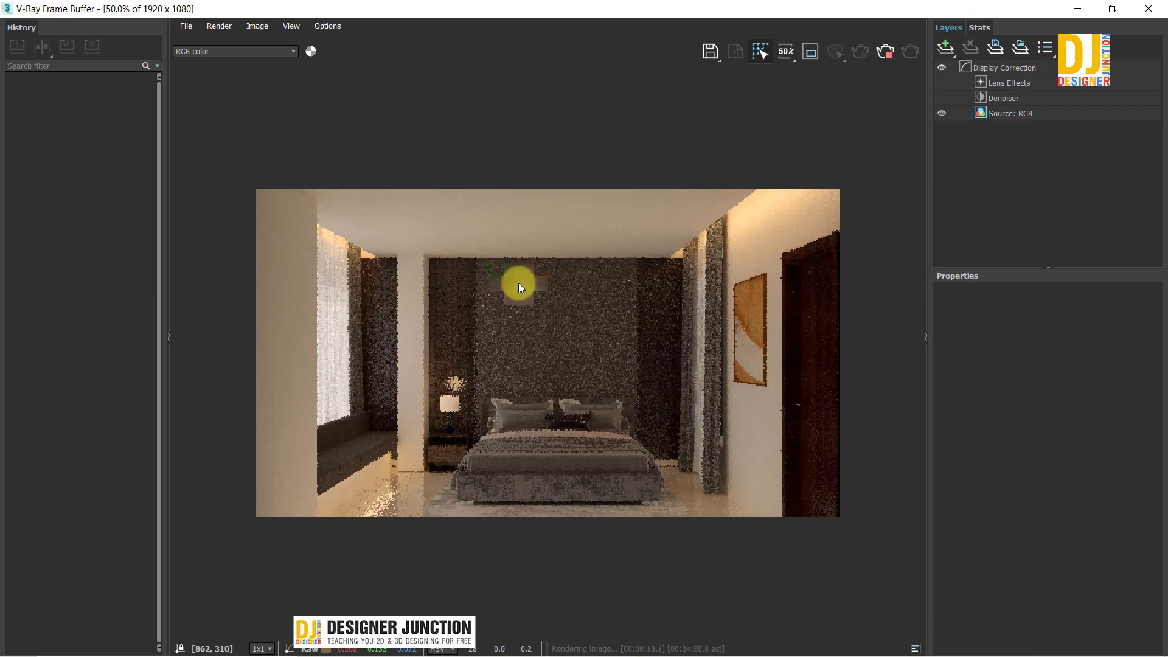
Step: Examine the ceiling, curtain, column and back wall panels up close in the render in progress
{"action": "scroll", "coordinate": [518, 283], "scroll_direction": "up", "scroll_amount": 1}
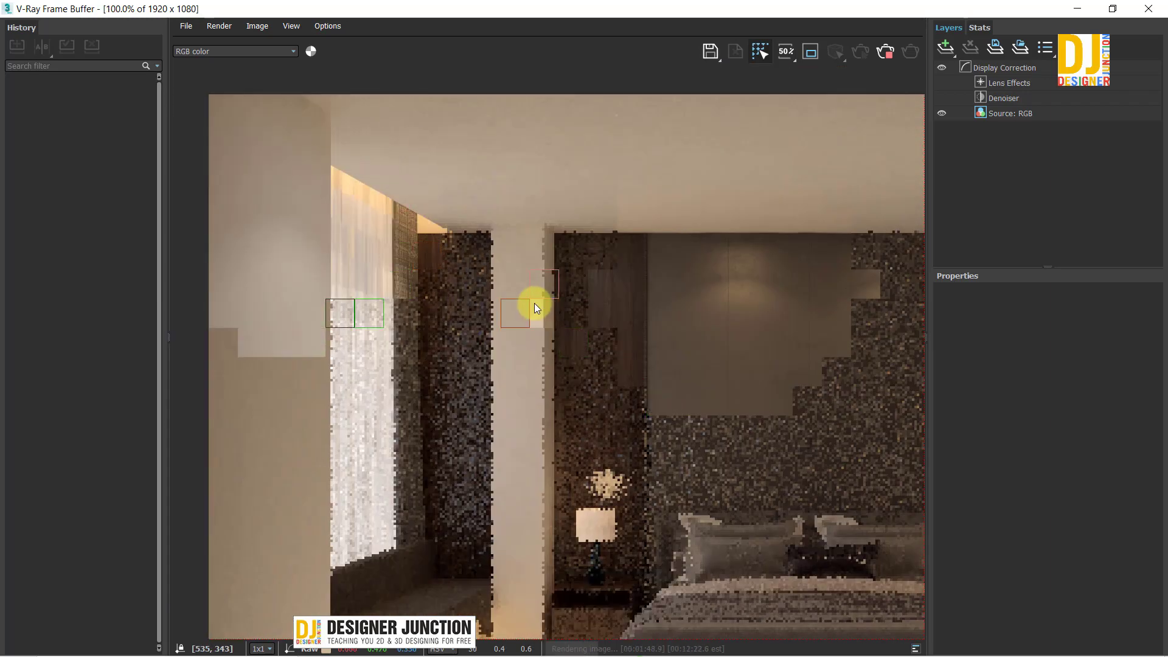
{"action": "scroll", "coordinate": [534, 303], "scroll_direction": "up", "scroll_amount": 2}
{"action": "scroll", "coordinate": [560, 447], "scroll_direction": "down", "scroll_amount": 3}
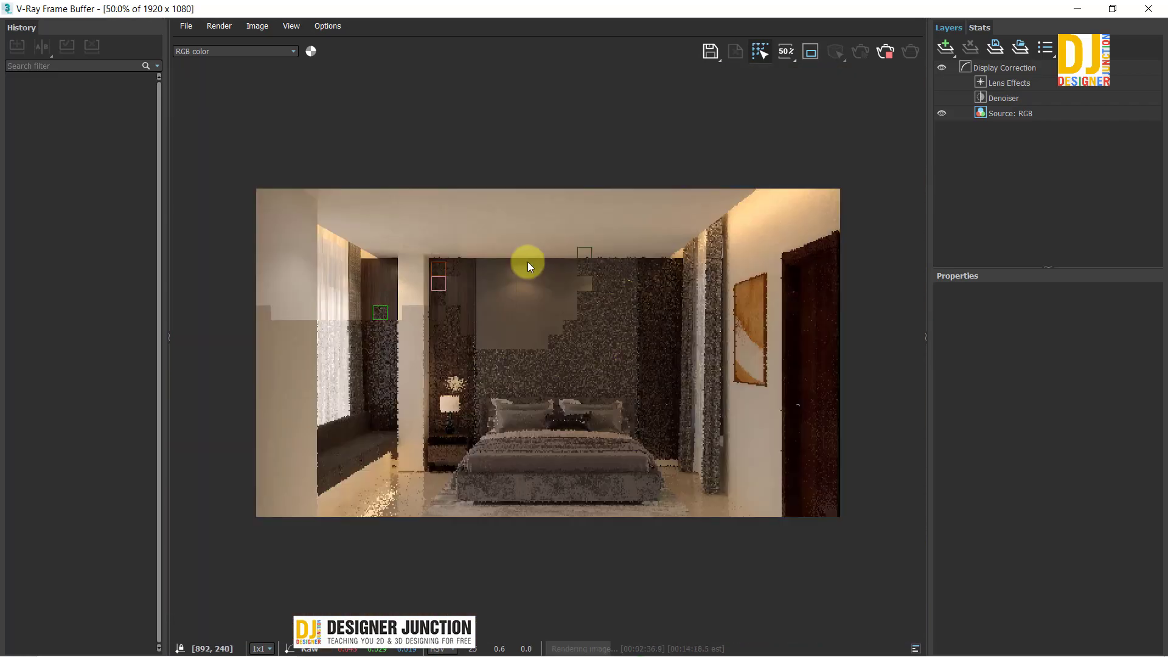
{"action": "scroll", "coordinate": [528, 262], "scroll_direction": "up", "scroll_amount": 1}
{"action": "middle_click_drag", "start_coordinate": [516, 361], "coordinate": [634, 308]}
{"action": "scroll", "coordinate": [300, 557], "scroll_direction": "up", "scroll_amount": 1}
{"action": "scroll", "coordinate": [300, 558], "scroll_direction": "down", "scroll_amount": 1}
{"action": "middle_click_drag", "start_coordinate": [462, 229], "coordinate": [562, 341]}
{"action": "scroll", "coordinate": [622, 278], "scroll_direction": "up", "scroll_amount": 2}
{"action": "scroll", "coordinate": [346, 307], "scroll_direction": "down", "scroll_amount": 3}
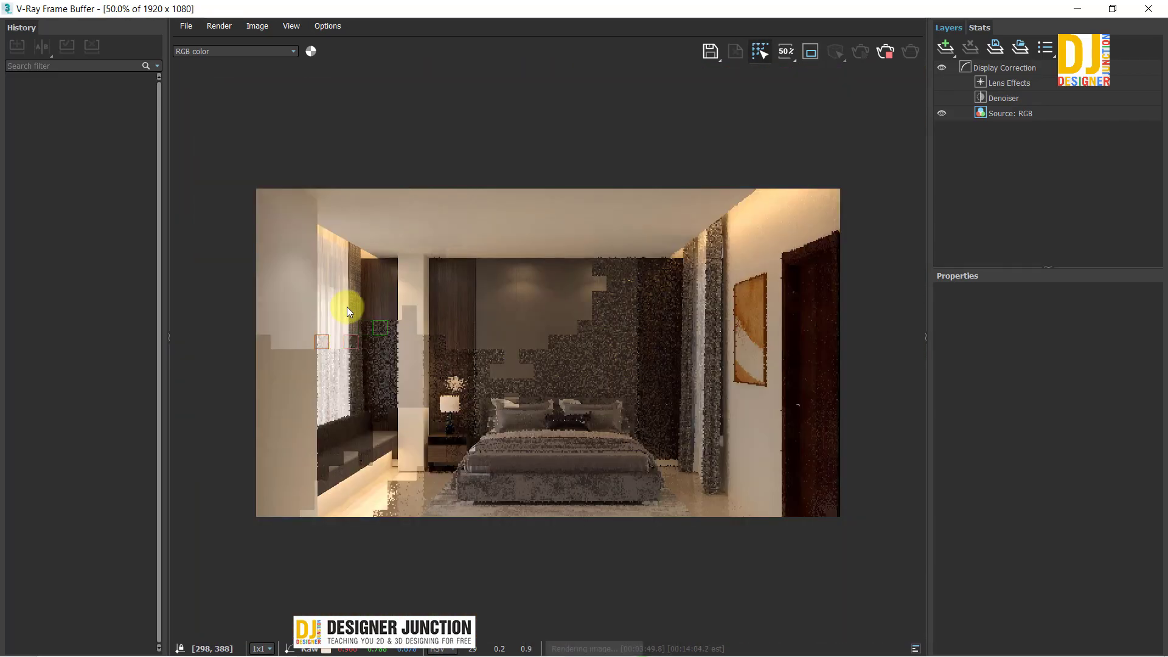
{"action": "scroll", "coordinate": [347, 307], "scroll_direction": "up", "scroll_amount": 1}
{"action": "middle_click_drag", "start_coordinate": [347, 306], "coordinate": [533, 261]}
{"action": "scroll", "coordinate": [523, 261], "scroll_direction": "down", "scroll_amount": 1}
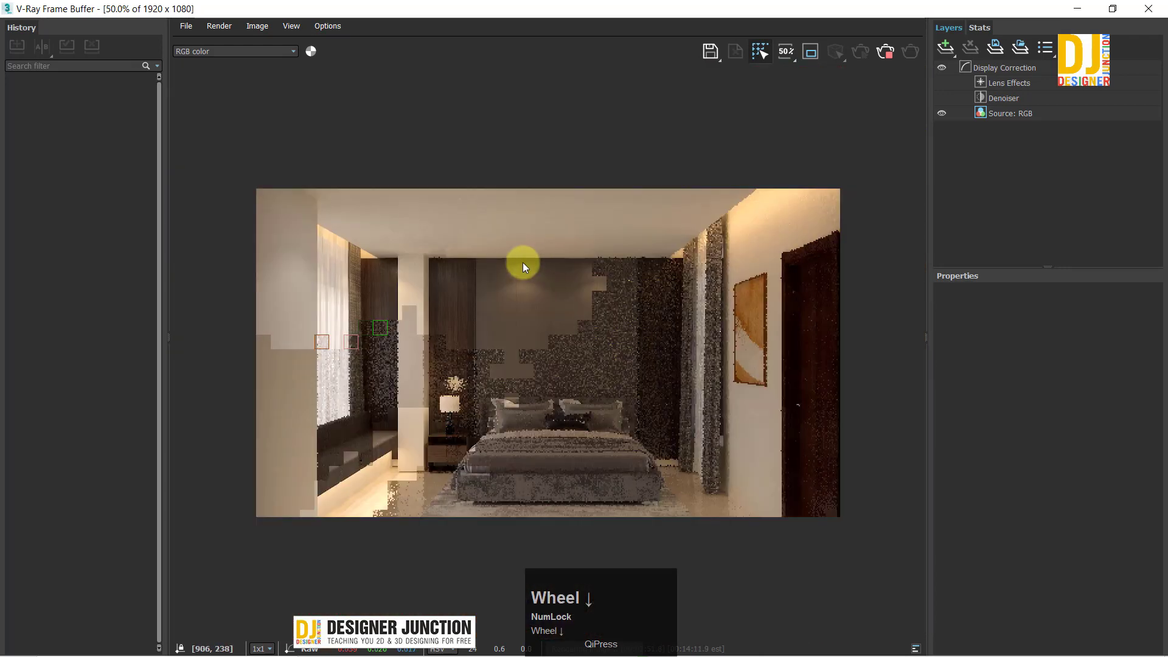
{"action": "scroll", "coordinate": [304, 309], "scroll_direction": "up", "scroll_amount": 1}
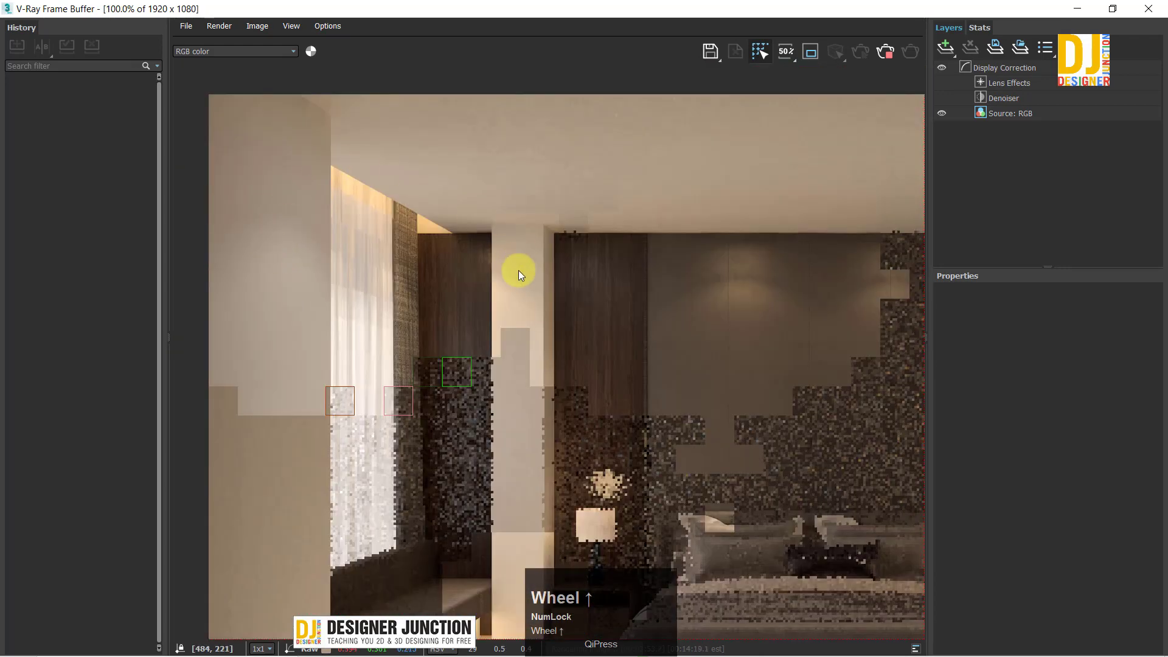
{"action": "scroll", "coordinate": [571, 312], "scroll_direction": "down", "scroll_amount": 1}
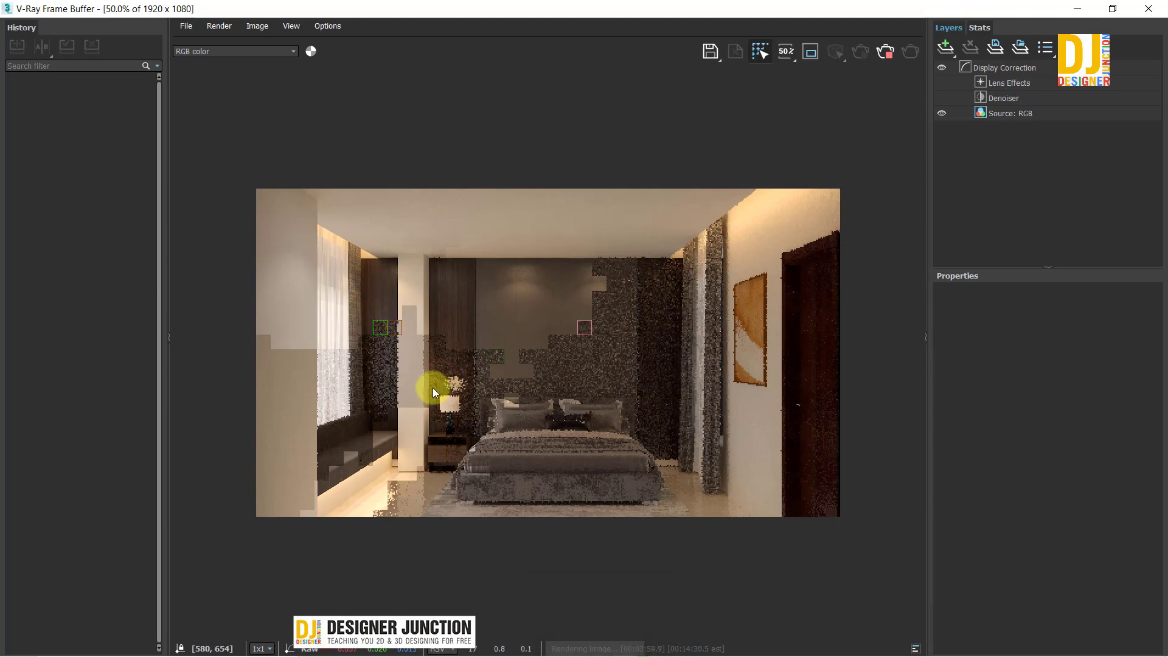
Step: Examine the bedside lamp, the window seat and the plain wall beside the curtain in the render
{"action": "scroll", "coordinate": [455, 486], "scroll_direction": "up", "scroll_amount": 1}
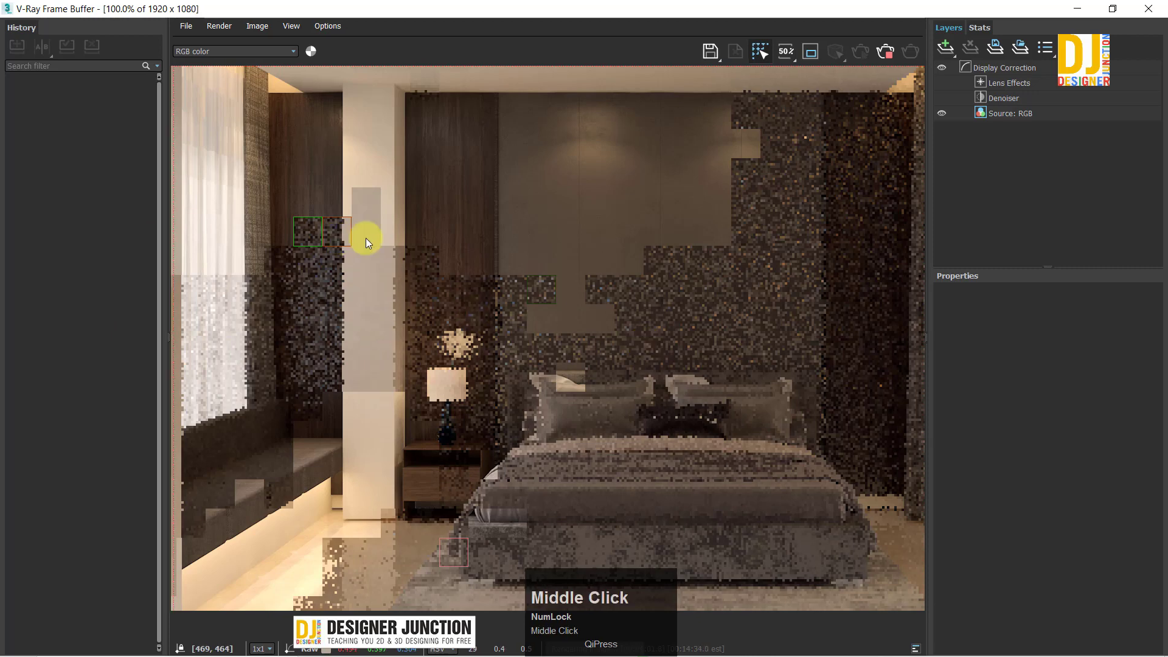
{"action": "middle_click_drag", "start_coordinate": [365, 235], "coordinate": [334, 250]}
{"action": "scroll", "coordinate": [443, 240], "scroll_direction": "down", "scroll_amount": 1}
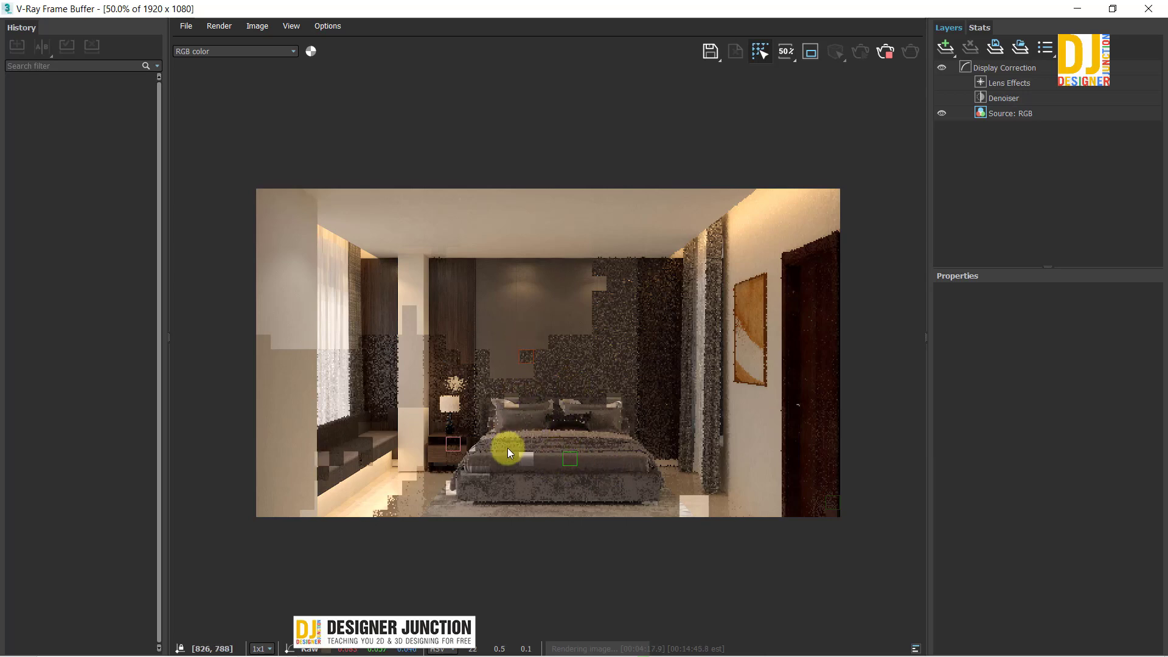
{"action": "scroll", "coordinate": [517, 439], "scroll_direction": "up", "scroll_amount": 1}
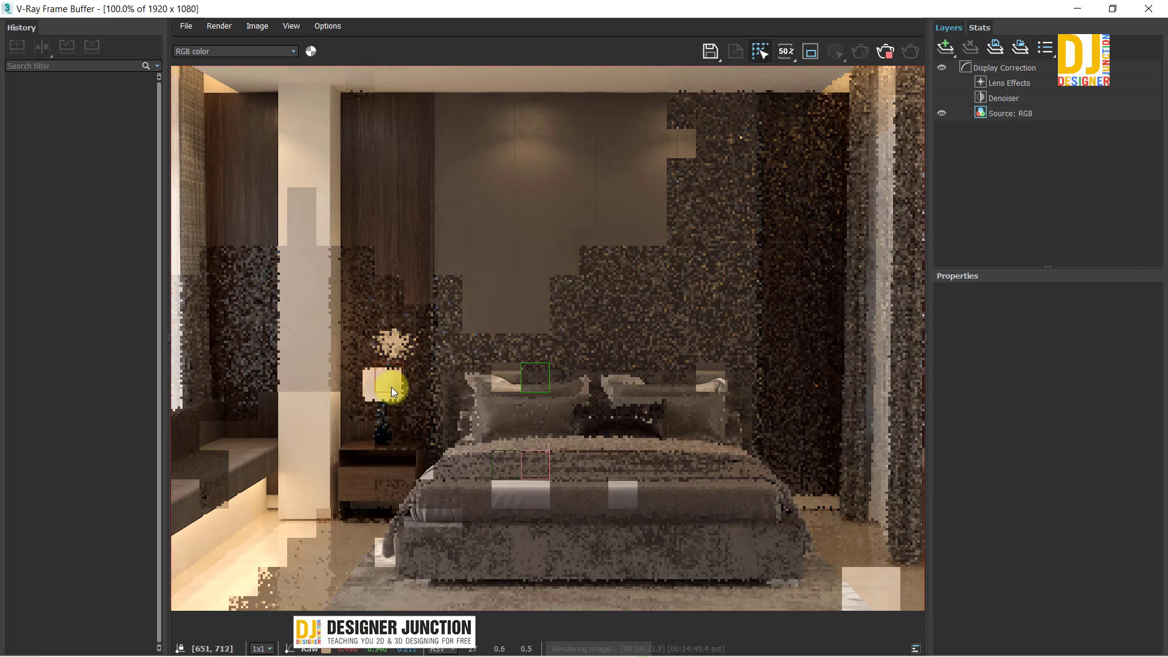
{"action": "scroll", "coordinate": [392, 387], "scroll_direction": "down", "scroll_amount": 1}
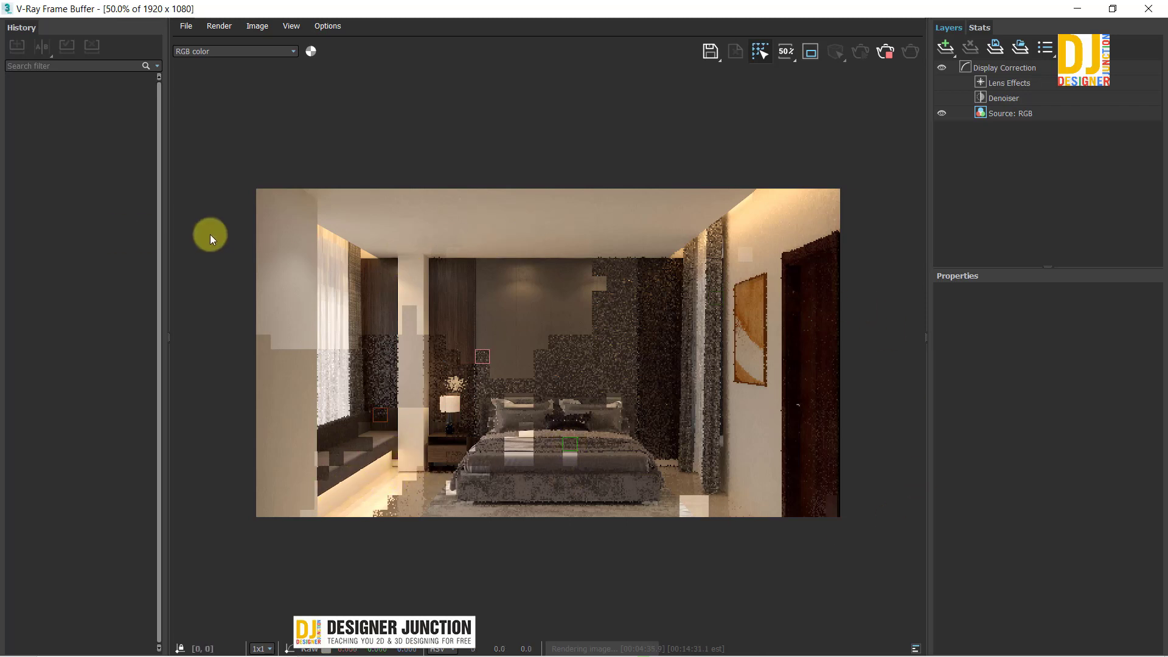
{"action": "scroll", "coordinate": [276, 309], "scroll_direction": "up", "scroll_amount": 1}
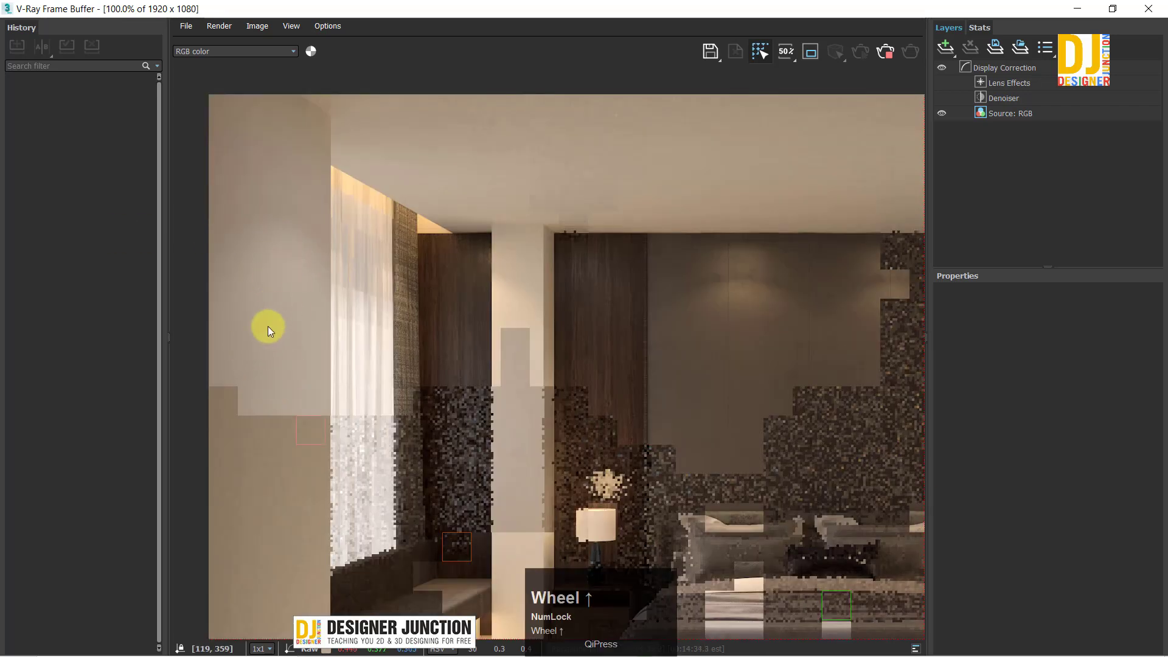
{"action": "middle_click", "coordinate": [291, 330]}
{"action": "scroll", "coordinate": [285, 267], "scroll_direction": "down", "scroll_amount": 1}
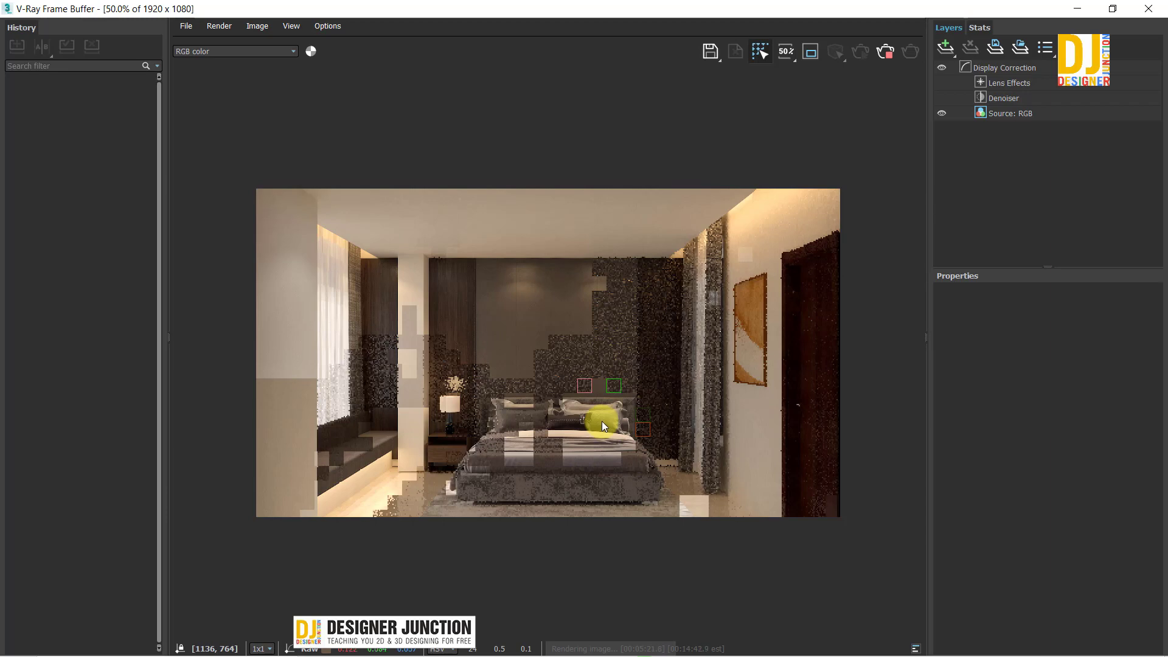
Step: Inspect the bed pillows and blanket, and the lit window seat area, at high magnification in the render
{"action": "scroll", "coordinate": [498, 419], "scroll_direction": "up", "scroll_amount": 1}
{"action": "scroll", "coordinate": [497, 418], "scroll_direction": "up", "scroll_amount": 1}
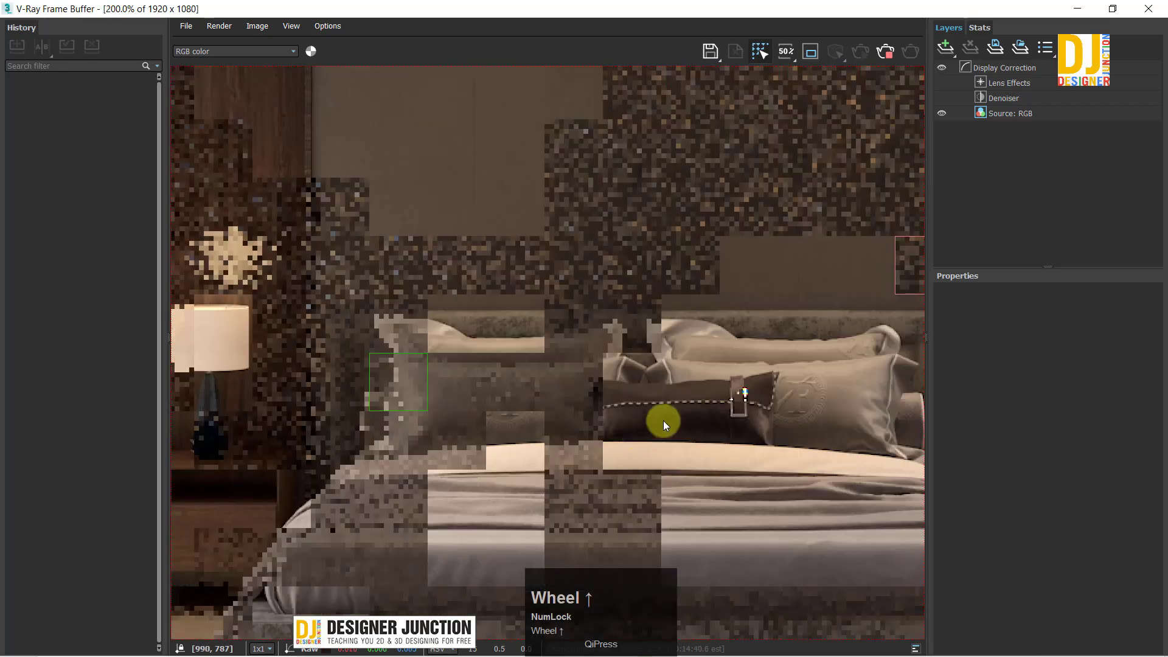
{"action": "middle_click_drag", "start_coordinate": [727, 360], "coordinate": [569, 318]}
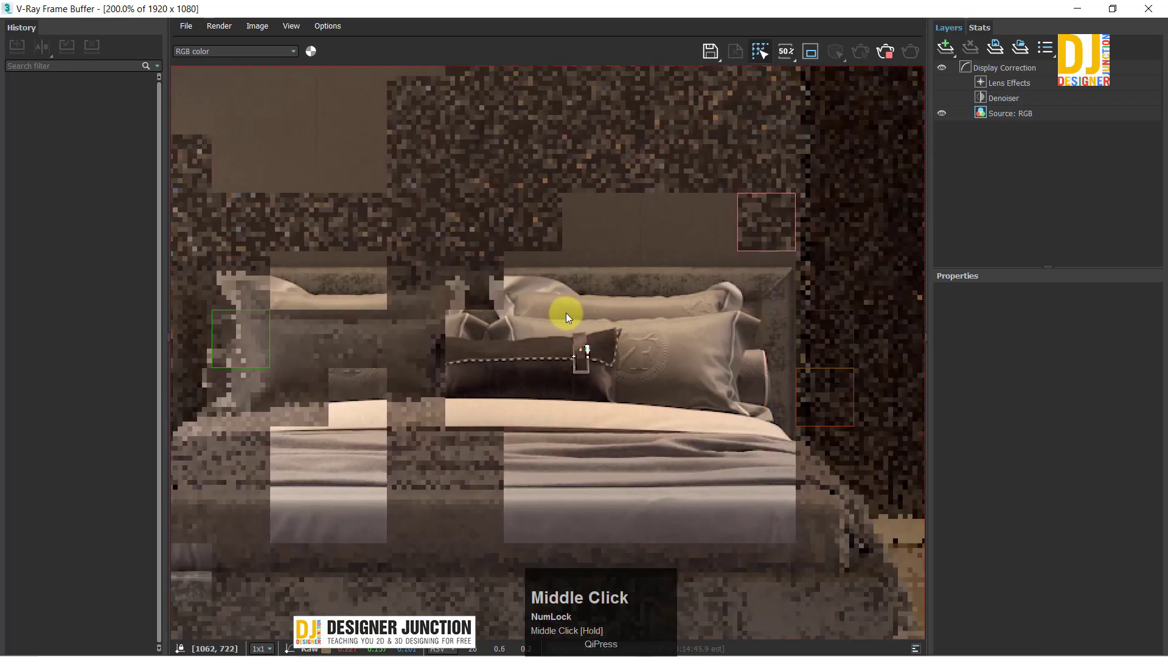
{"action": "middle_click_drag", "start_coordinate": [371, 321], "coordinate": [381, 335]}
{"action": "scroll", "coordinate": [461, 337], "scroll_direction": "up", "scroll_amount": 1}
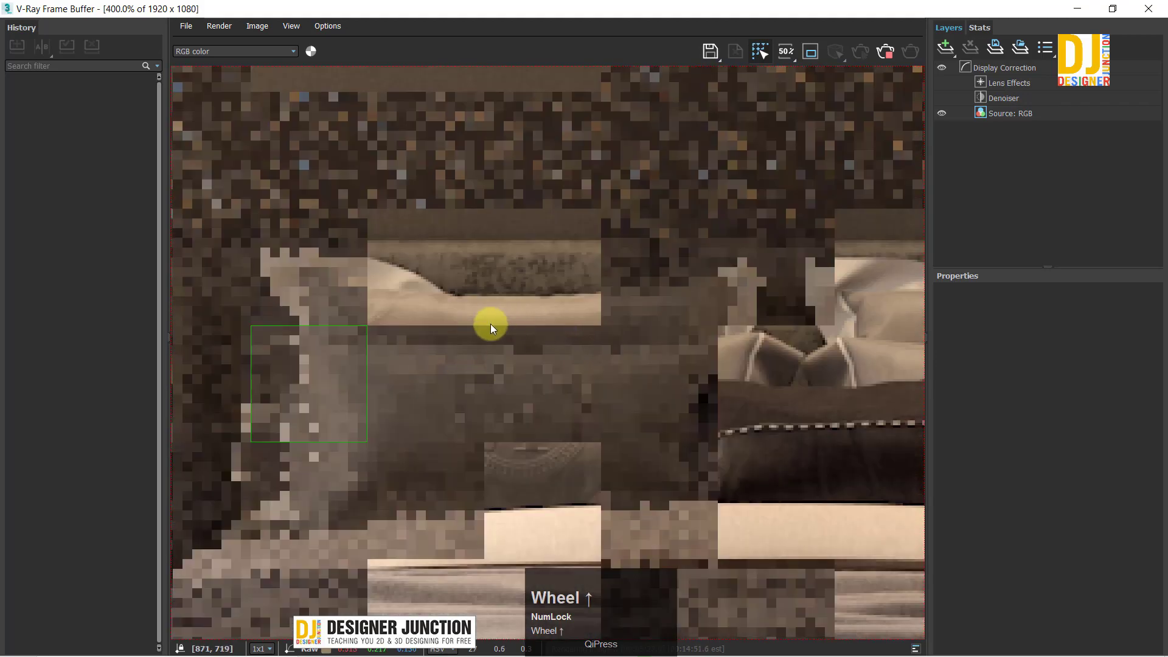
{"action": "scroll", "coordinate": [495, 326], "scroll_direction": "down", "scroll_amount": 1}
{"action": "middle_click_drag", "start_coordinate": [782, 348], "coordinate": [597, 305]}
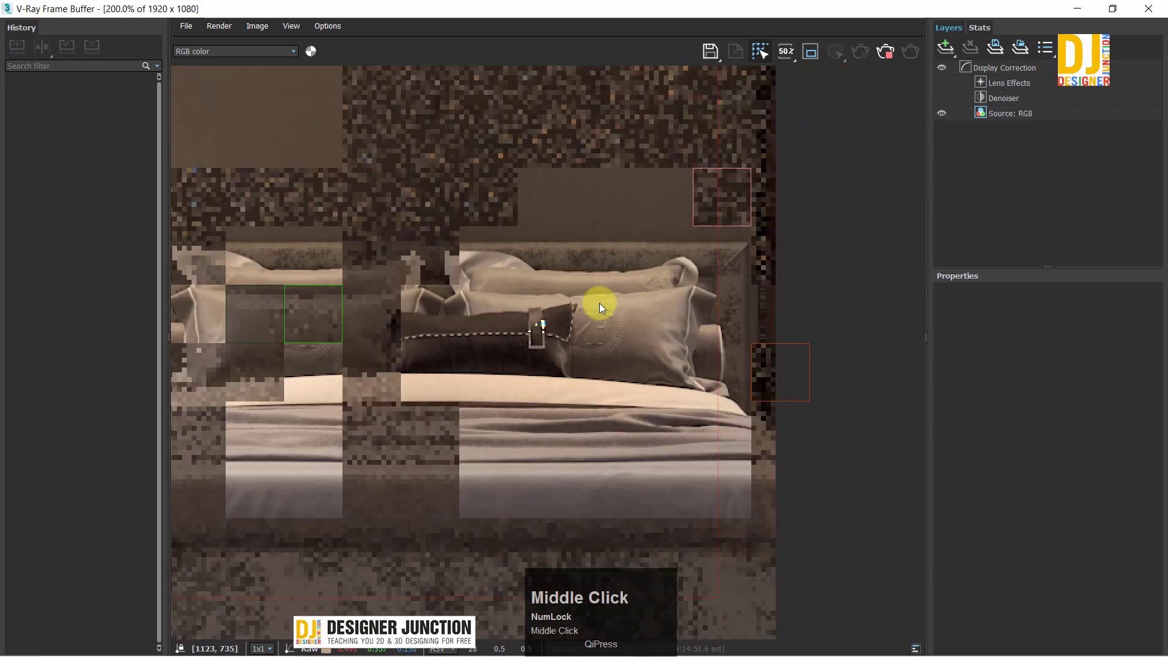
{"action": "middle_click_drag", "start_coordinate": [347, 373], "coordinate": [701, 329]}
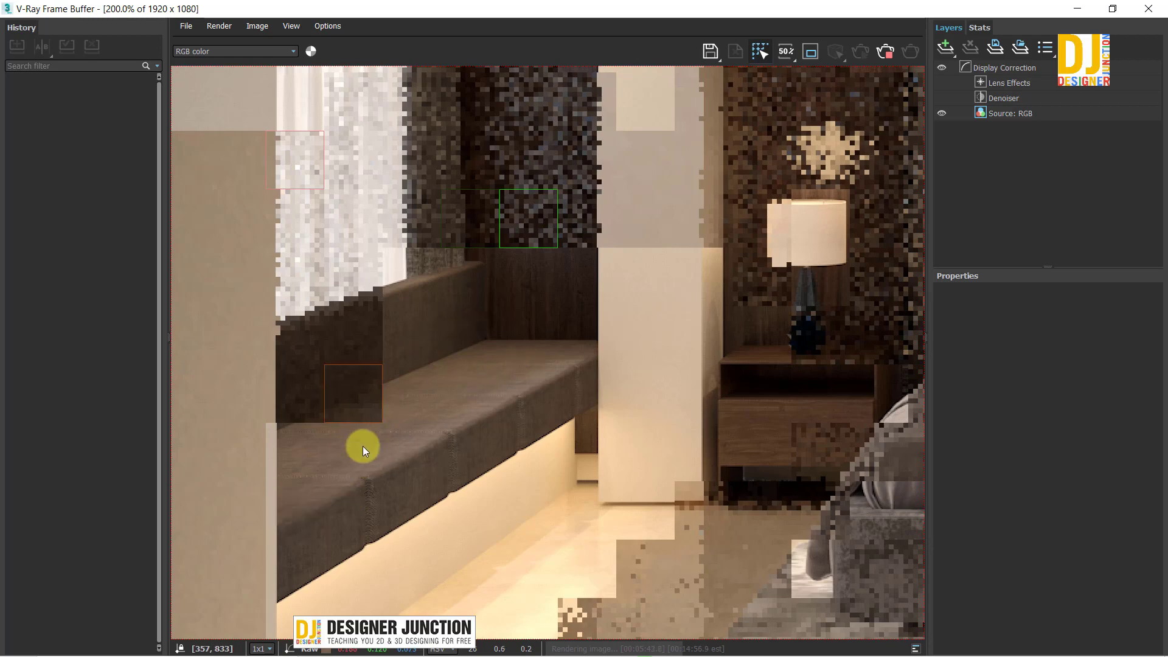
Step: Examine the bedside lamp, nightstand and bed pillows up close in the render in progress
{"action": "scroll", "coordinate": [450, 323], "scroll_direction": "up", "scroll_amount": 3}
{"action": "middle_click_drag", "start_coordinate": [861, 470], "coordinate": [432, 296]}
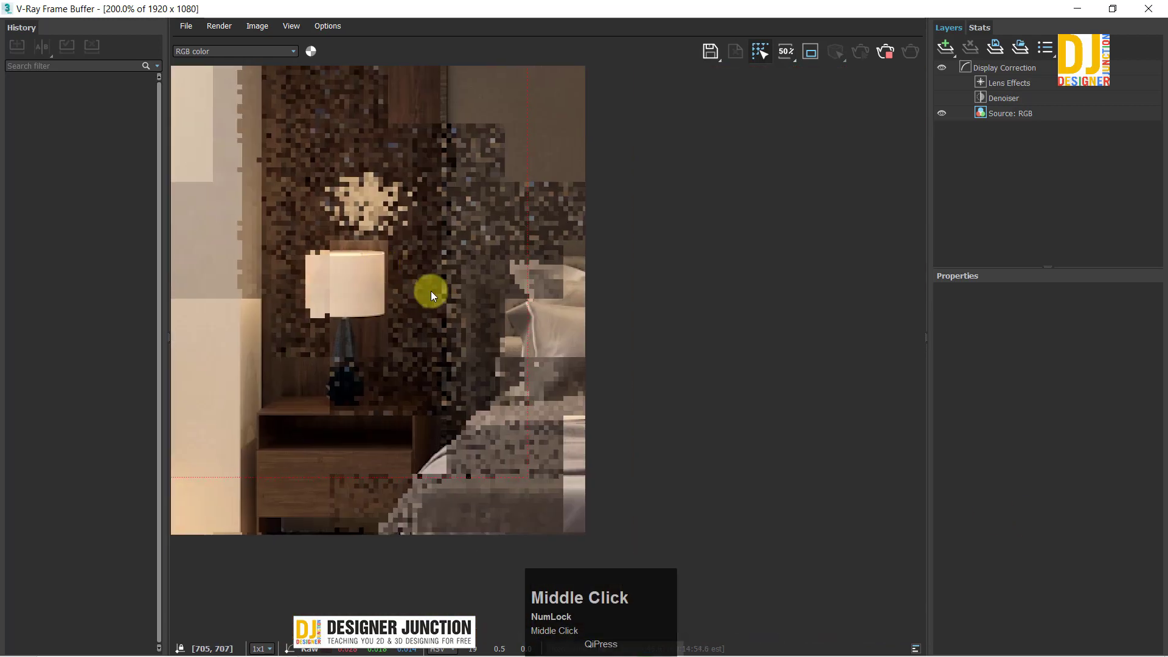
{"action": "middle_click_drag", "start_coordinate": [611, 402], "coordinate": [325, 351]}
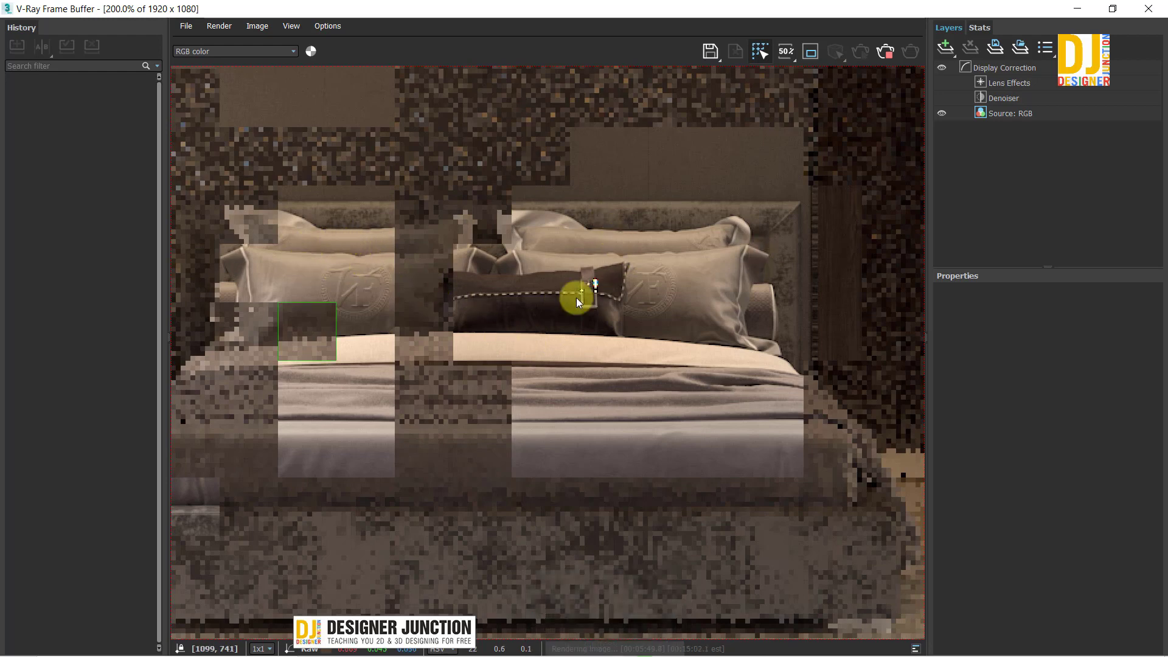
{"action": "scroll", "coordinate": [611, 261], "scroll_direction": "down", "scroll_amount": 2}
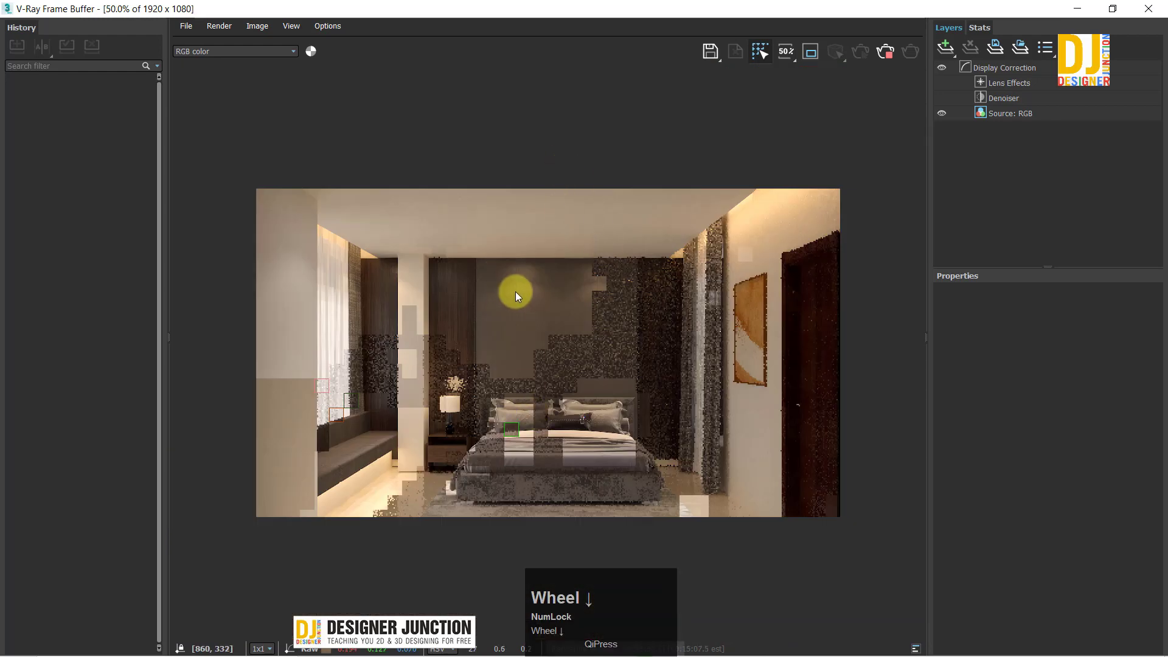
{"action": "scroll", "coordinate": [532, 283], "scroll_direction": "up", "scroll_amount": 2}
{"action": "scroll", "coordinate": [801, 294], "scroll_direction": "down", "scroll_amount": 2}
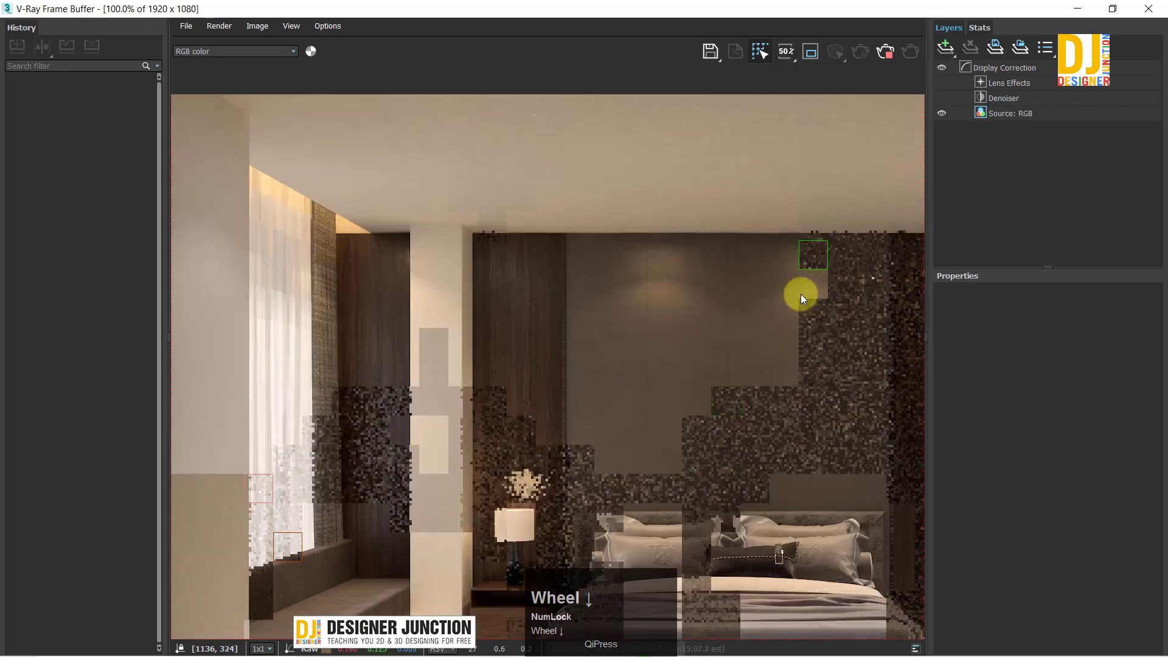
{"action": "middle_click", "coordinate": [531, 444]}
{"action": "scroll", "coordinate": [530, 443], "scroll_direction": "up", "scroll_amount": 2}
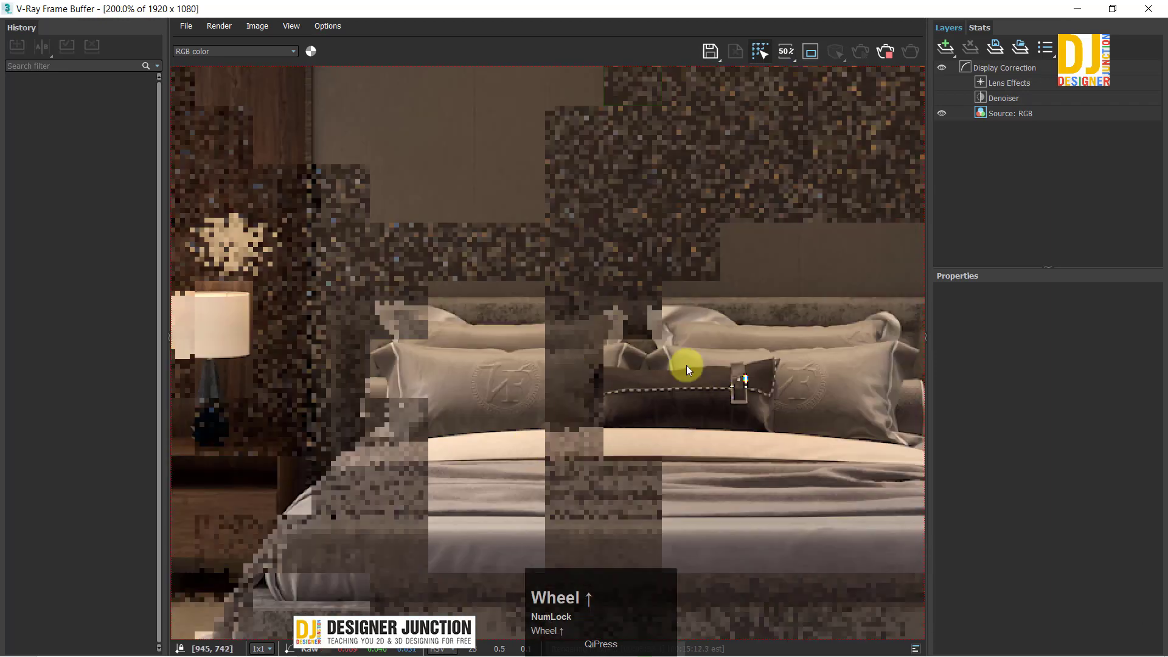
Step: Compare the overall lighting balance of the full render with its window curtain and back wall areas
{"action": "scroll", "coordinate": [621, 420], "scroll_direction": "down", "scroll_amount": 2}
{"action": "scroll", "coordinate": [609, 447], "scroll_direction": "down", "scroll_amount": 1}
{"action": "scroll", "coordinate": [575, 440], "scroll_direction": "up", "scroll_amount": 2}
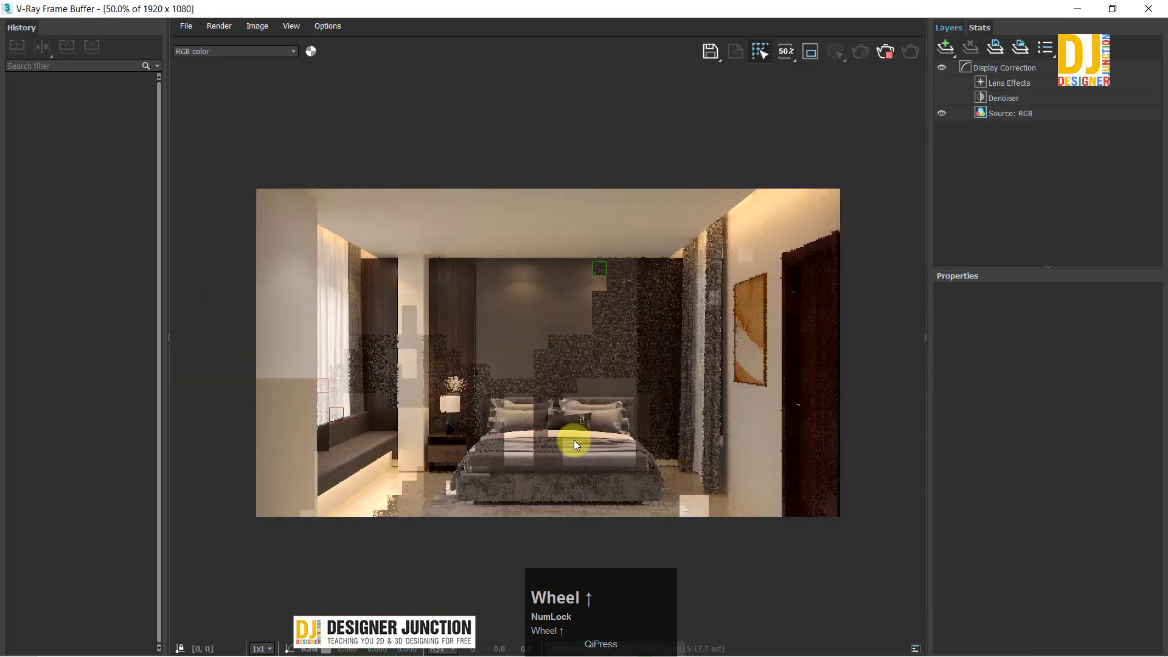
{"action": "scroll", "coordinate": [574, 440], "scroll_direction": "down", "scroll_amount": 1}
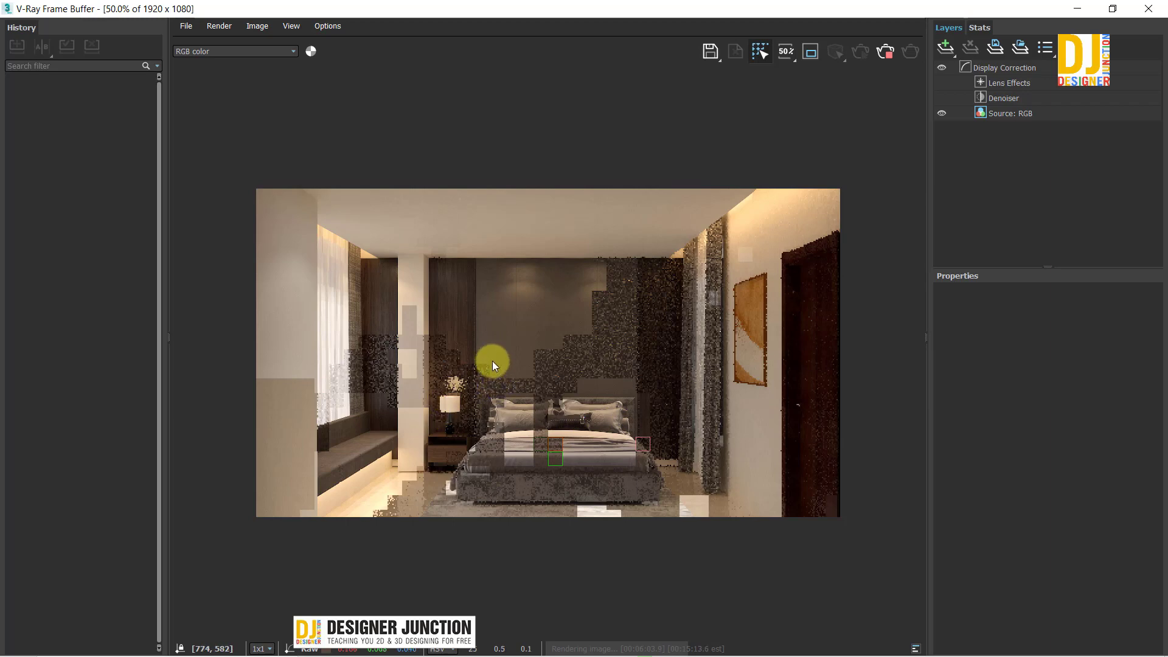
{"action": "scroll", "coordinate": [578, 490], "scroll_direction": "up", "scroll_amount": 3}
{"action": "scroll", "coordinate": [521, 395], "scroll_direction": "down", "scroll_amount": 3}
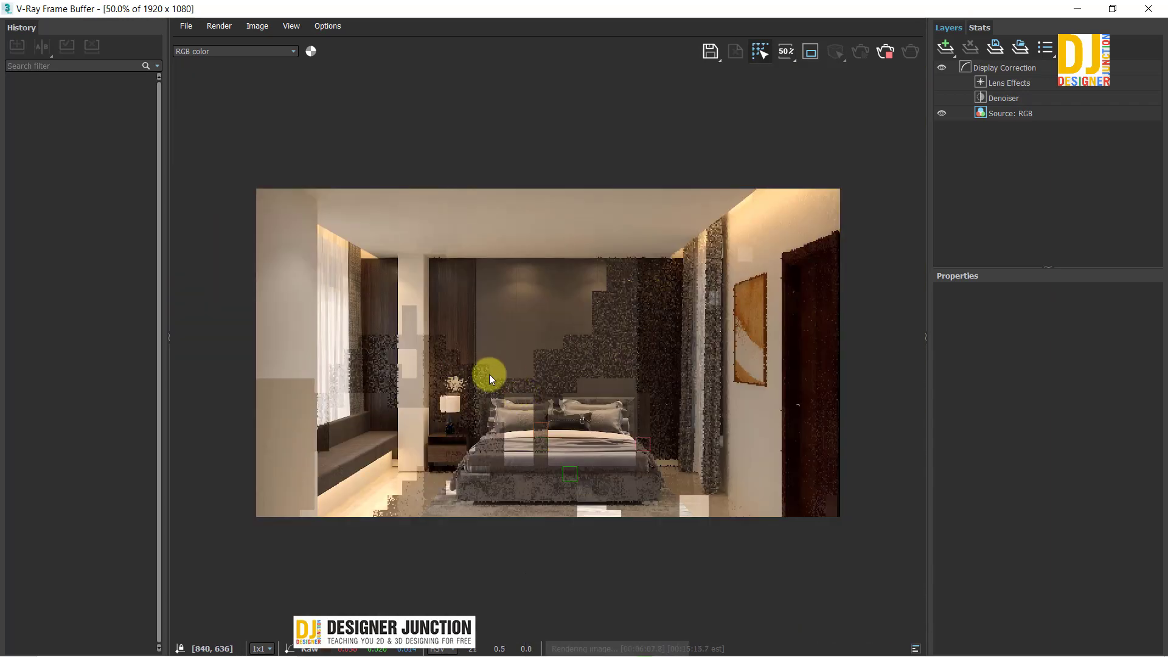
{"action": "scroll", "coordinate": [497, 365], "scroll_direction": "up", "scroll_amount": 1}
{"action": "middle_click_drag", "start_coordinate": [498, 365], "coordinate": [327, 305]}
{"action": "scroll", "coordinate": [327, 304], "scroll_direction": "down", "scroll_amount": 1}
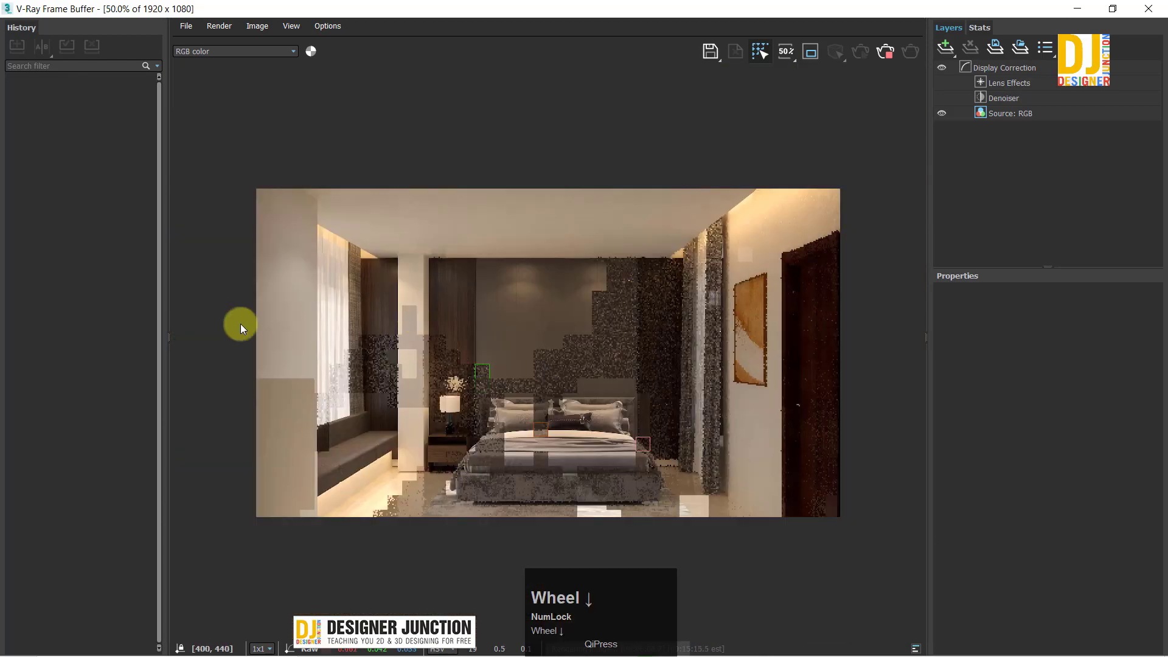
{"action": "scroll", "coordinate": [308, 342], "scroll_direction": "up", "scroll_amount": 1}
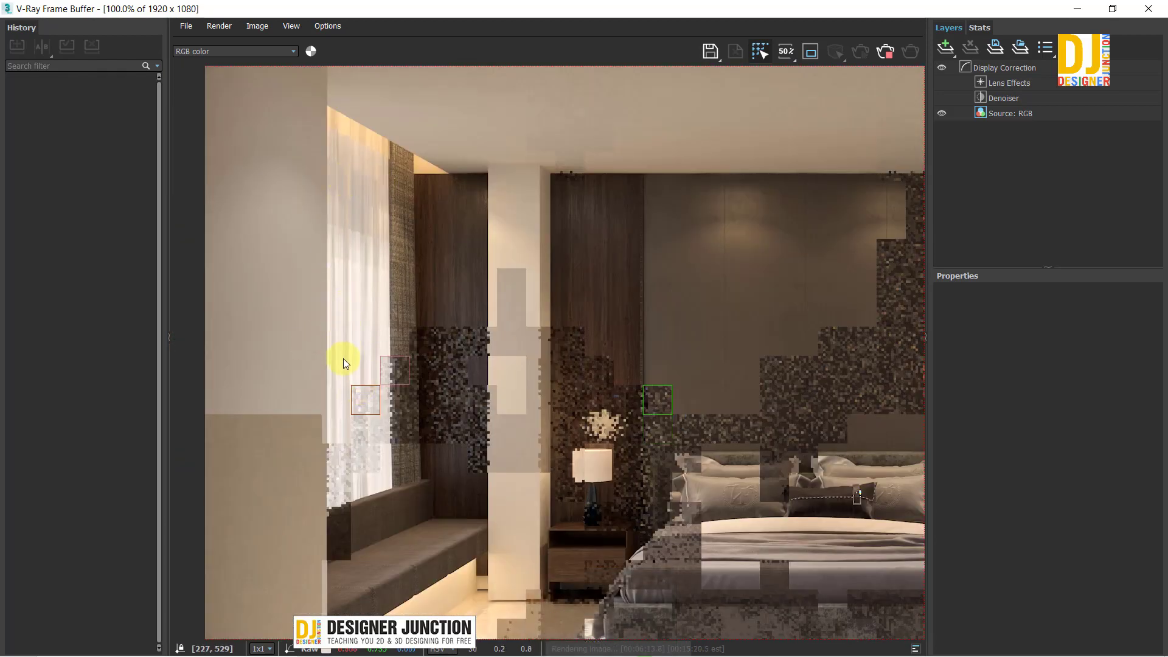
{"action": "scroll", "coordinate": [343, 359], "scroll_direction": "down", "scroll_amount": 1}
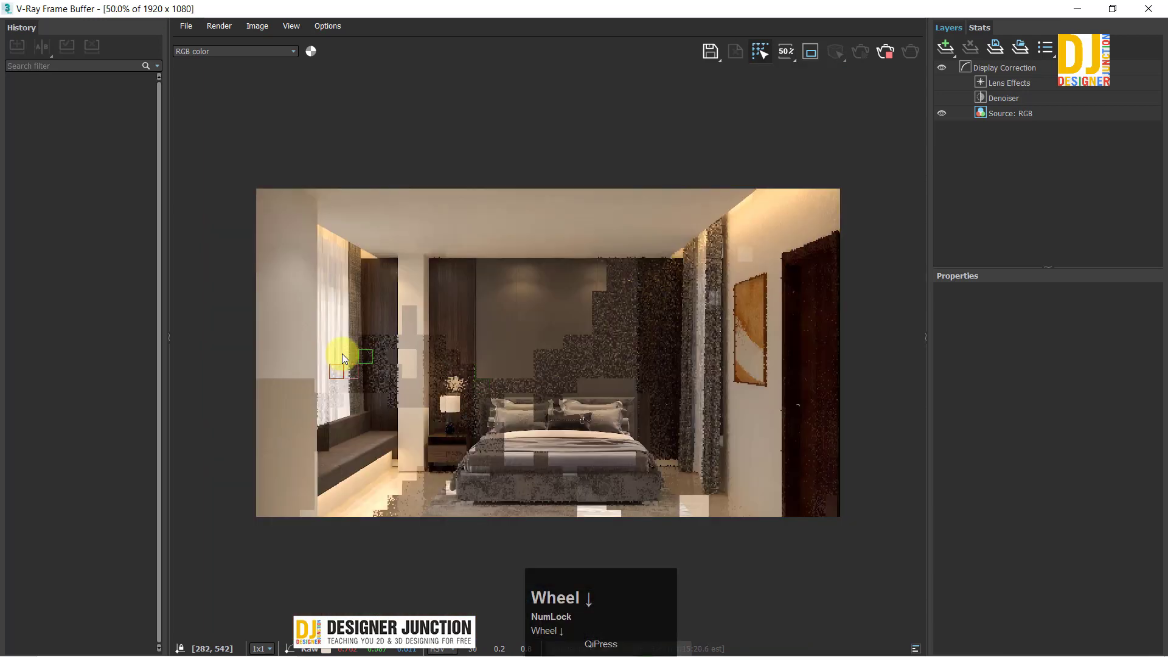
{"action": "scroll", "coordinate": [342, 353], "scroll_direction": "up", "scroll_amount": 1}
{"action": "scroll", "coordinate": [338, 353], "scroll_direction": "down", "scroll_amount": 1}
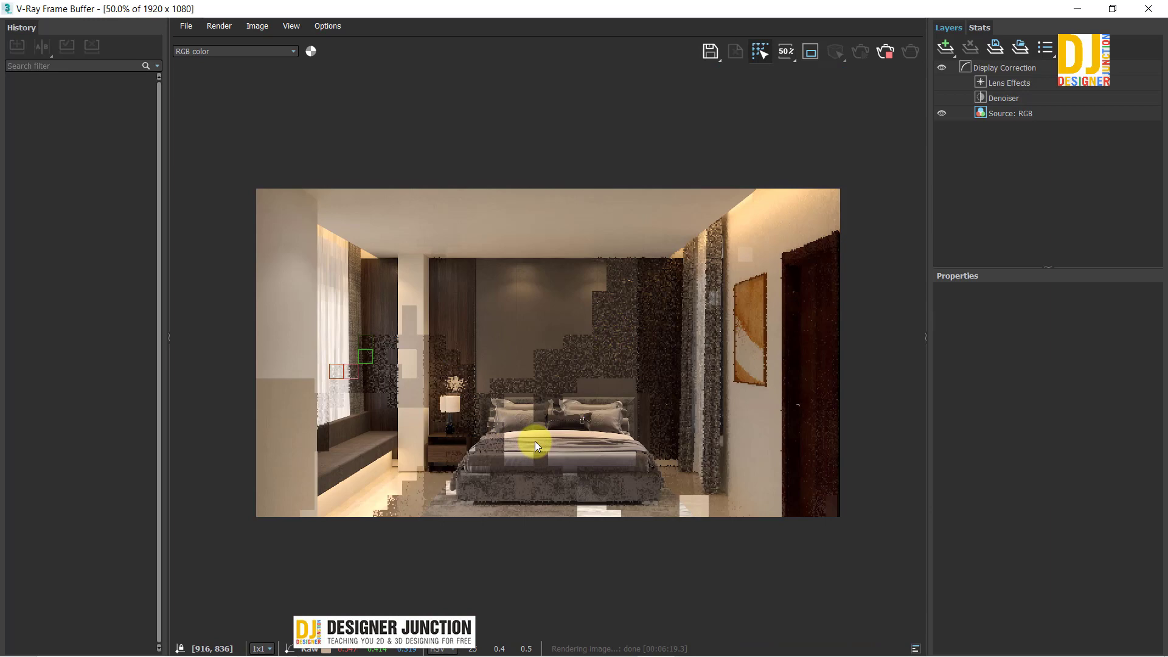
Step: Close the render window and show the whole scene in a maximized Top viewport
{"action": "left_click", "coordinate": [972, 308]}
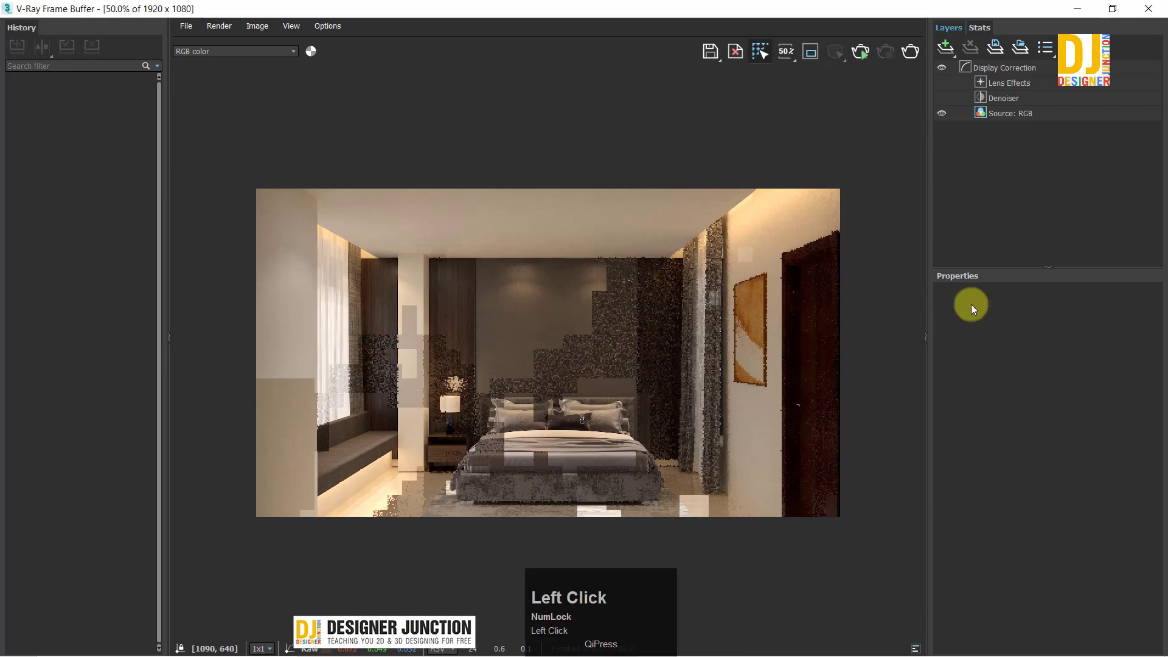
{"action": "left_click", "coordinate": [1148, 9]}
{"action": "key", "text": "alt+w"}
{"action": "key", "text": "alt+w"}
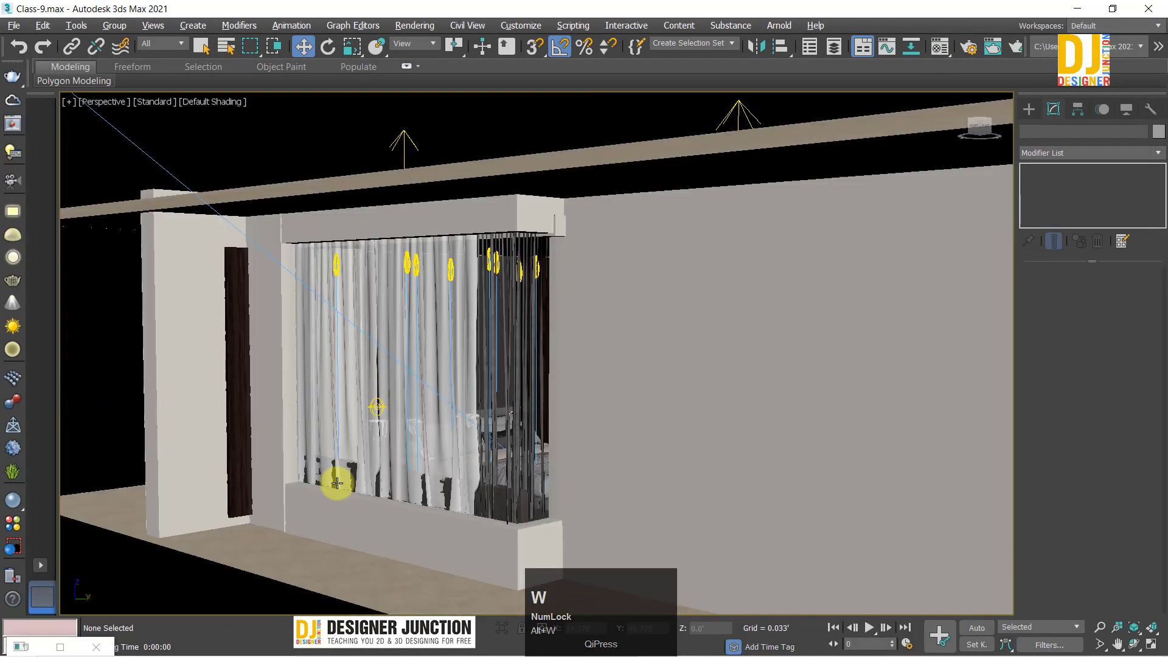
{"action": "key", "text": "z"}
{"action": "left_click", "coordinate": [662, 255]}
{"action": "scroll", "coordinate": [313, 432], "scroll_direction": "up", "scroll_amount": 2}
{"action": "key", "text": "alt+w"}
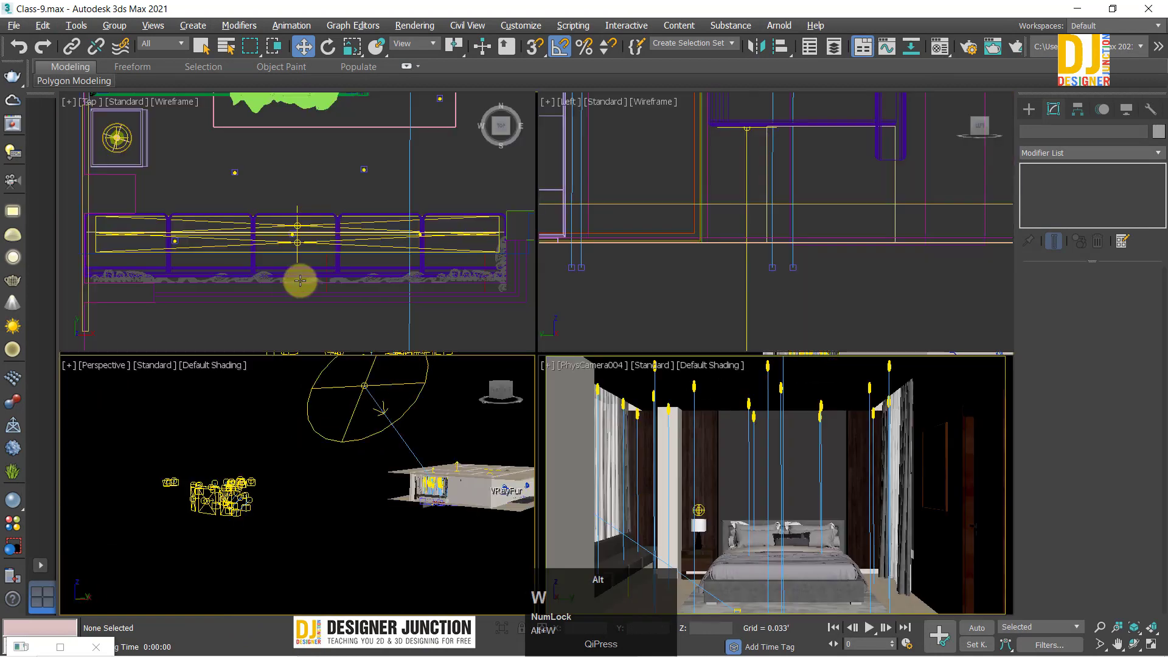
{"action": "left_click", "coordinate": [308, 275]}
{"action": "key", "text": "alt+w"}
{"action": "key", "text": "z"}
{"action": "key", "text": "z"}
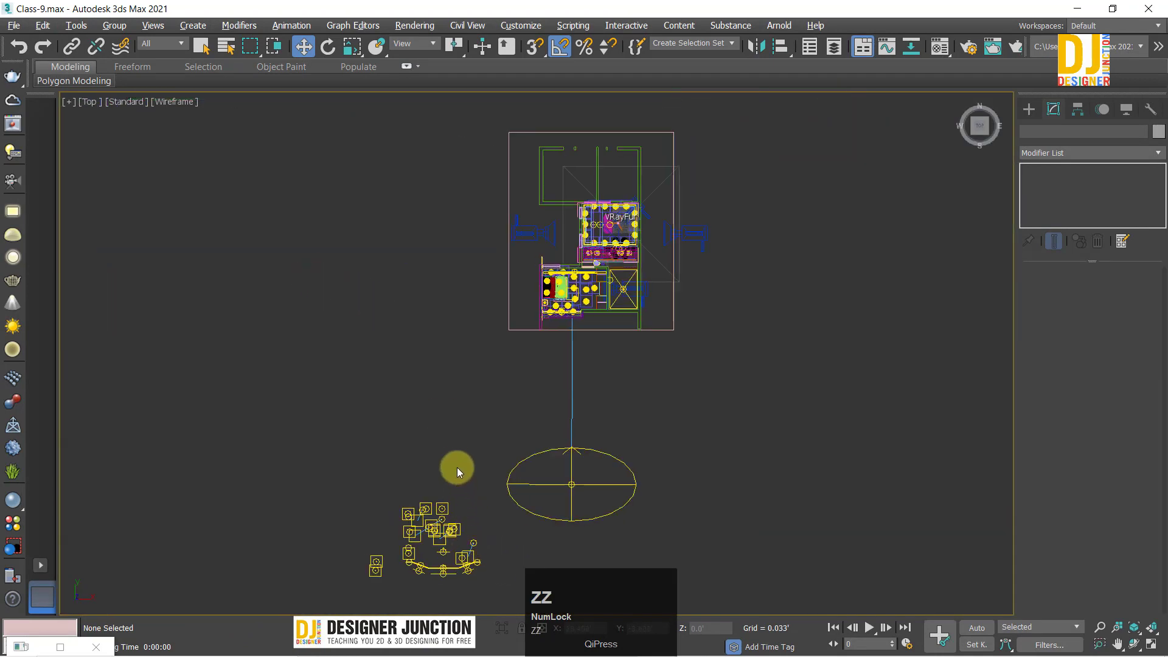
Step: Select the cluster of lights lying outside the building plan and hide the selection
{"action": "left_click_drag", "start_coordinate": [498, 589], "coordinate": [443, 519]}
{"action": "right_click", "coordinate": [443, 518]}
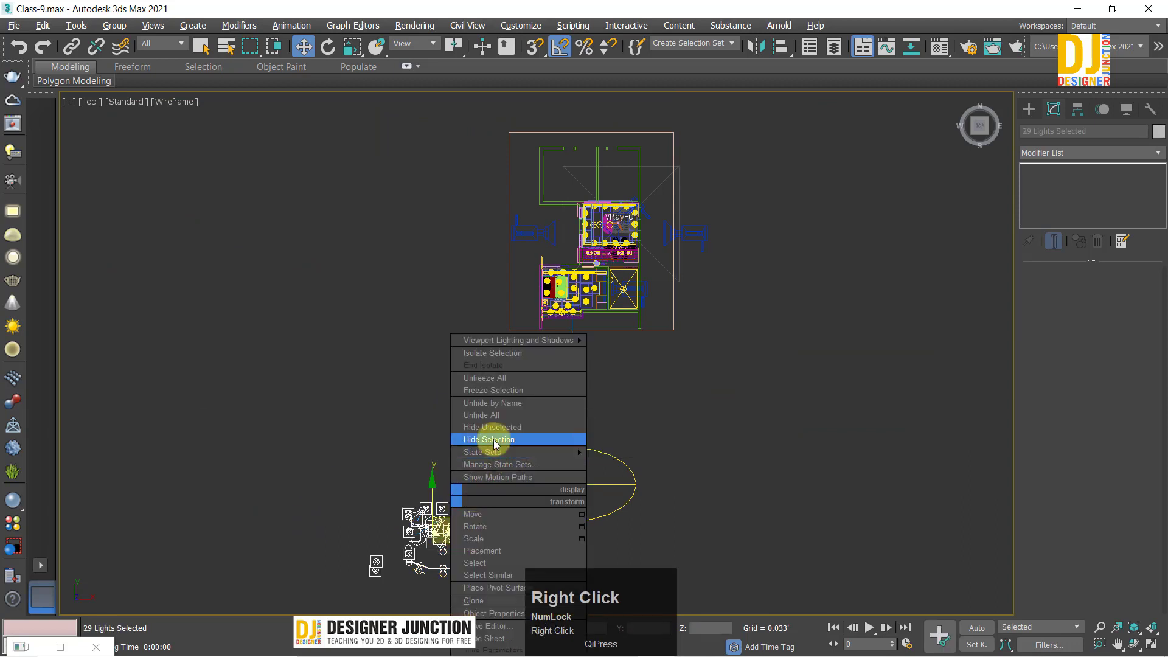
{"action": "left_click", "coordinate": [495, 433]}
{"action": "key", "text": "ctrl+z"}
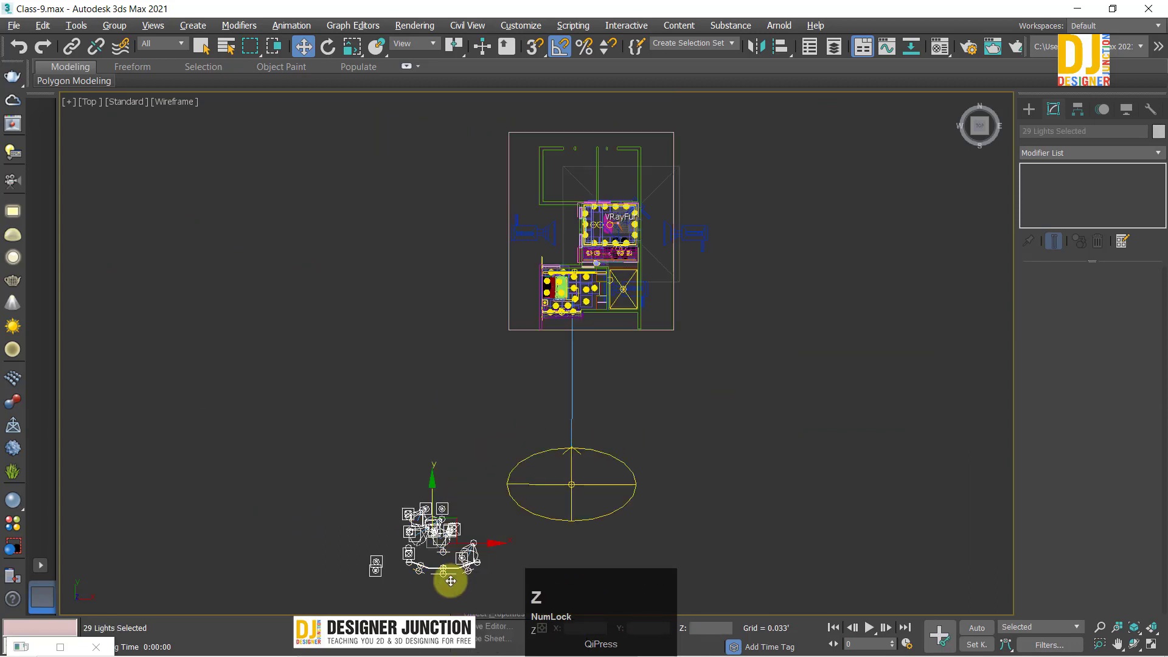
{"action": "right_click", "coordinate": [451, 530]}
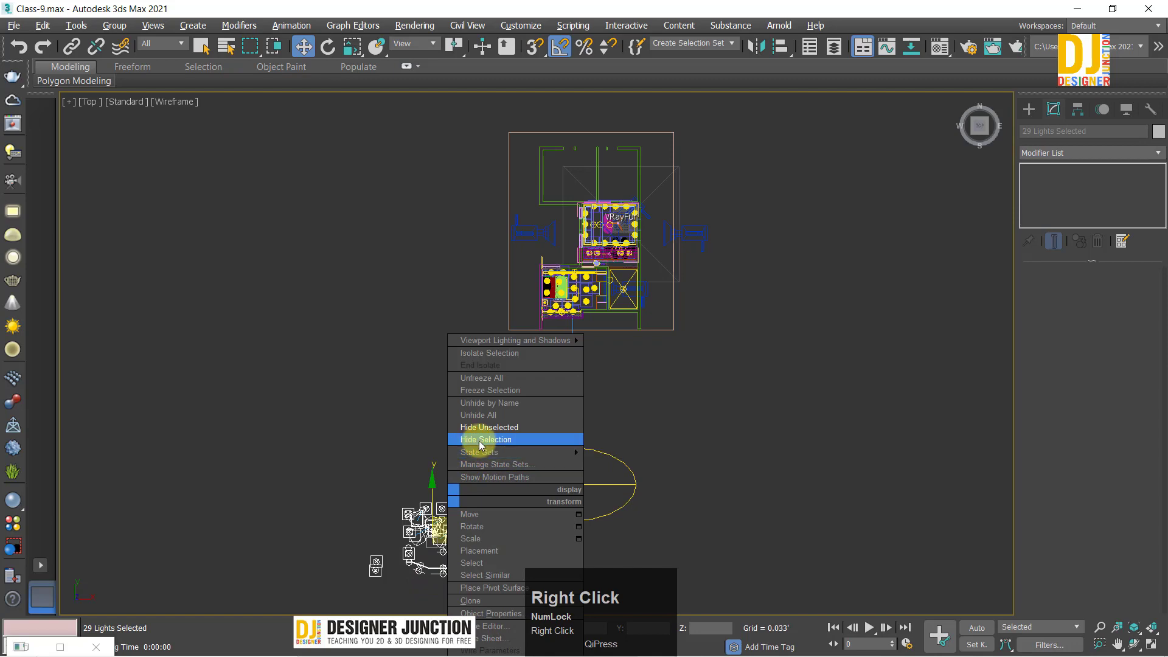
{"action": "left_click", "coordinate": [493, 457]}
Step: Frame the building and the distant light in the Perspective view and open the Environment and Effects settings
{"action": "scroll", "coordinate": [641, 243], "scroll_direction": "up", "scroll_amount": 4}
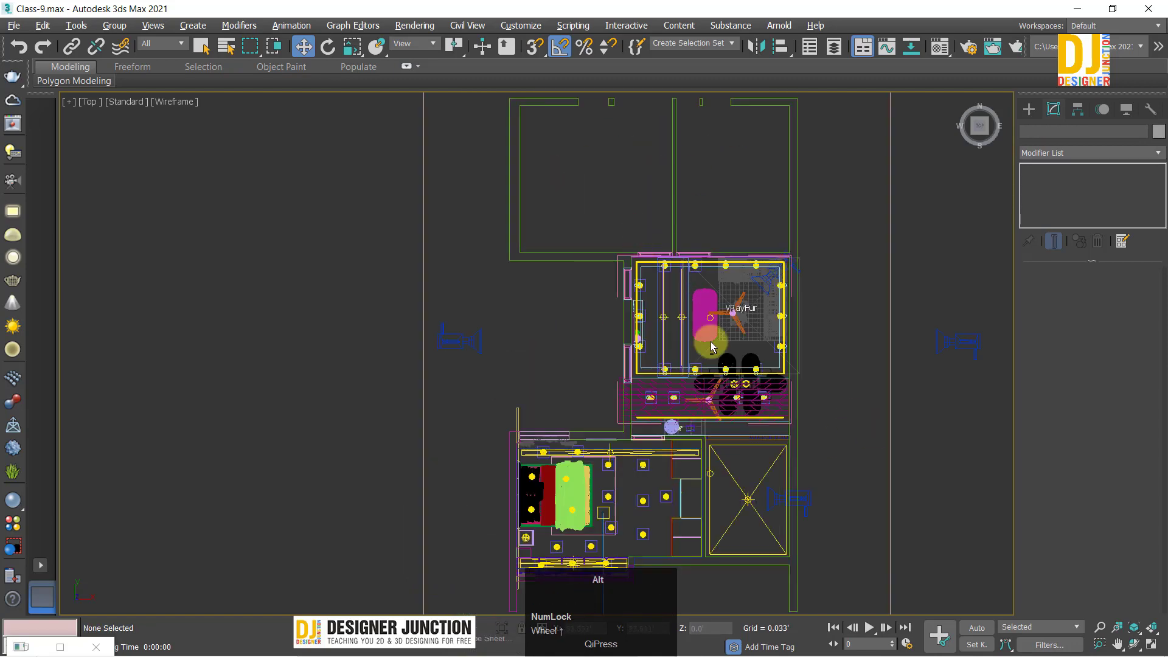
{"action": "key", "text": "alt+w"}
{"action": "key", "text": "alt+w"}
{"action": "middle_click_drag", "start_coordinate": [521, 436], "coordinate": [394, 292], "text": "alt"}
{"action": "left_click", "coordinate": [631, 188]}
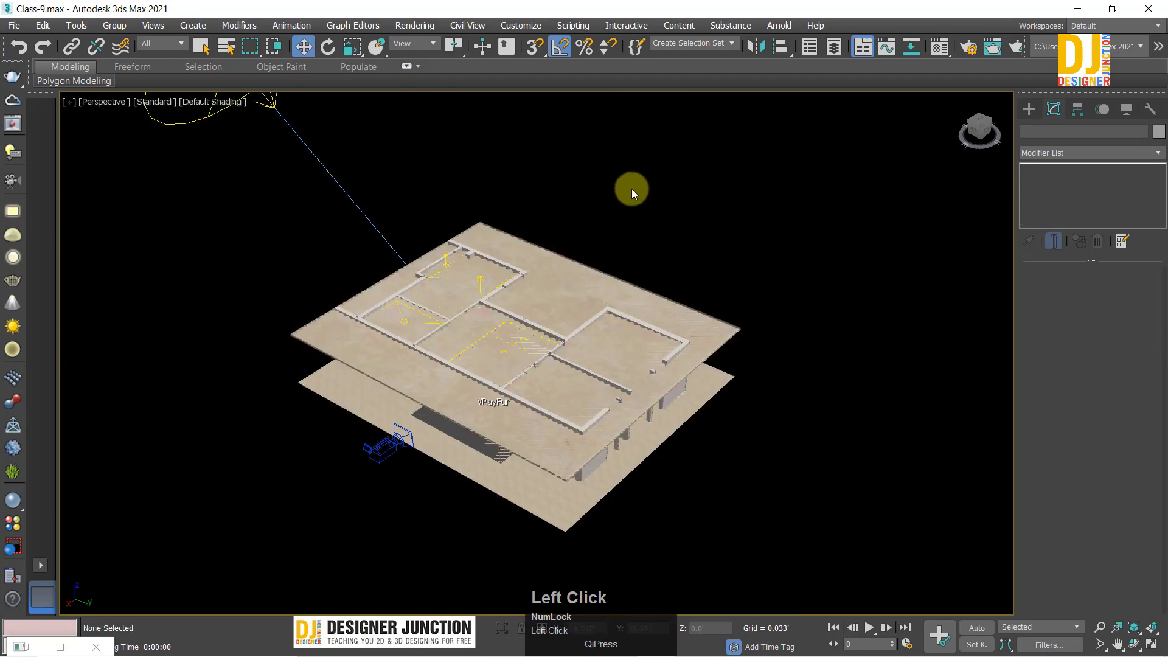
{"action": "middle_click_drag", "start_coordinate": [648, 177], "coordinate": [621, 152], "text": "alt"}
{"action": "left_click", "coordinate": [403, 26]}
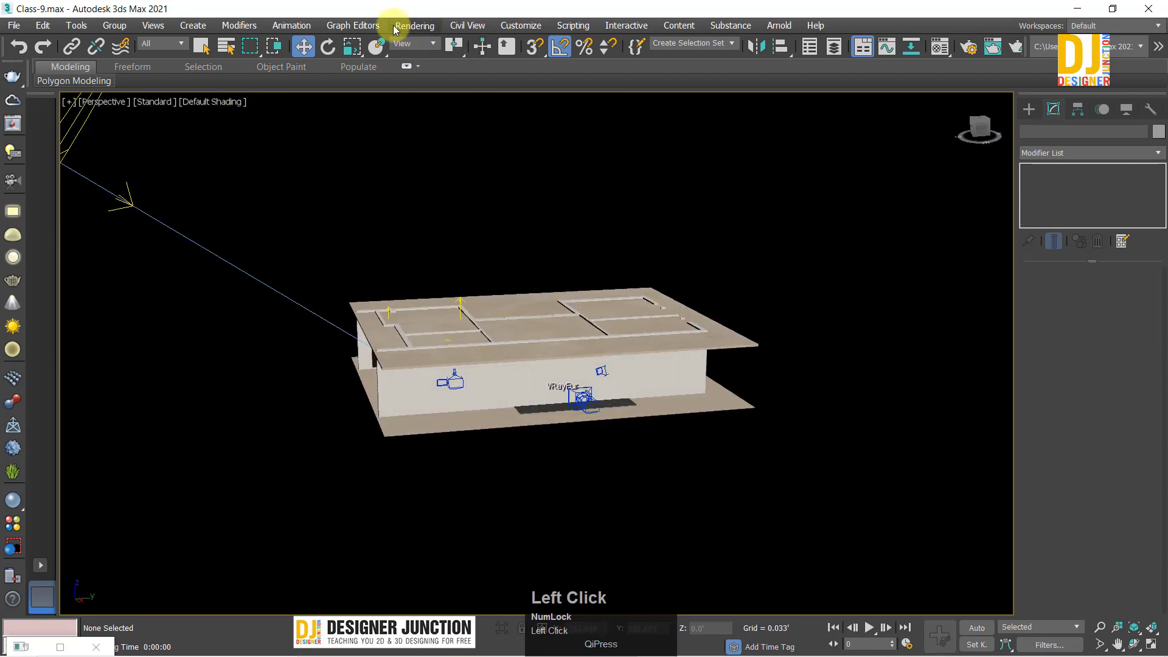
{"action": "left_click", "coordinate": [430, 207]}
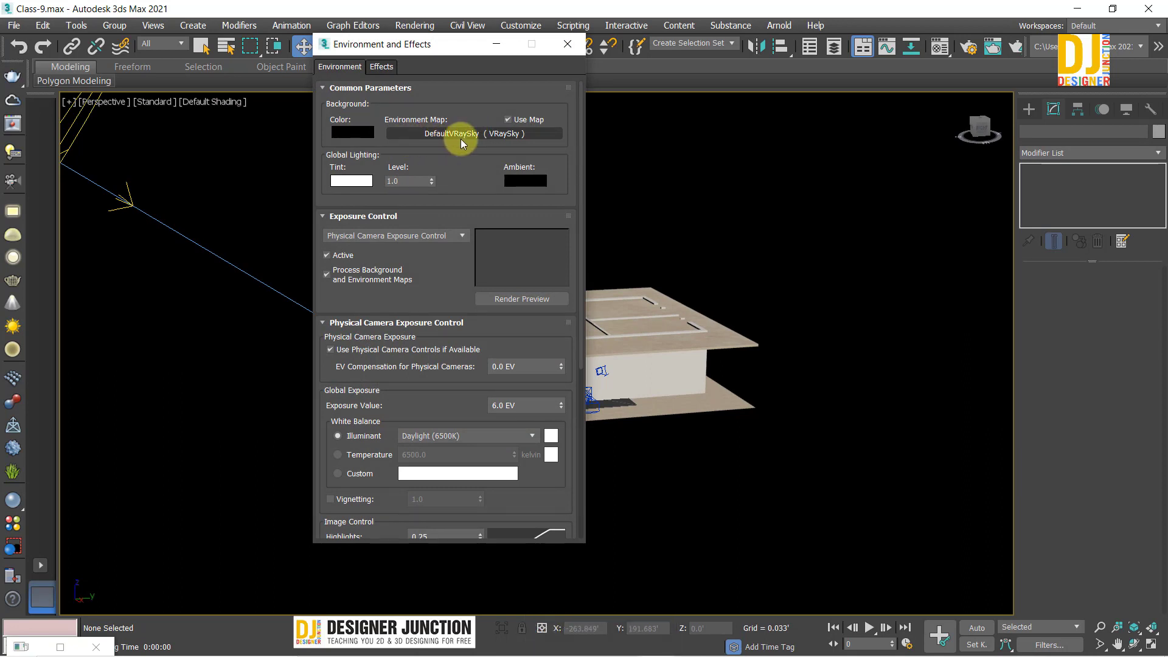
{"action": "left_click_drag", "start_coordinate": [417, 44], "coordinate": [440, 45]}
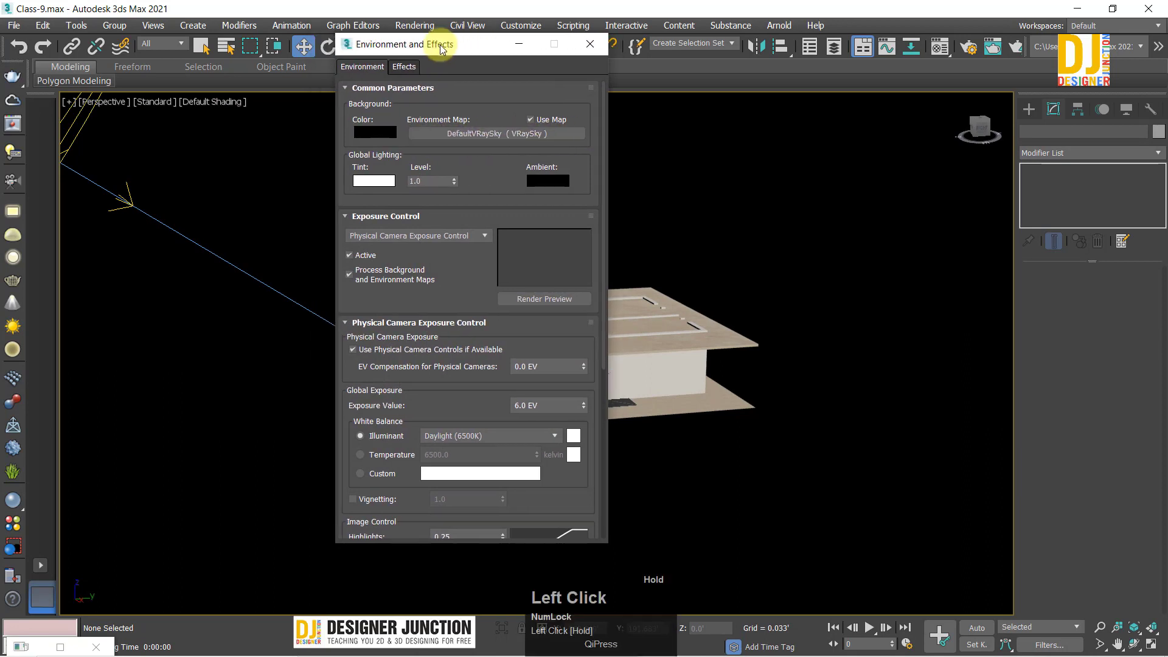
{"action": "middle_click_drag", "start_coordinate": [119, 141], "coordinate": [153, 221]}
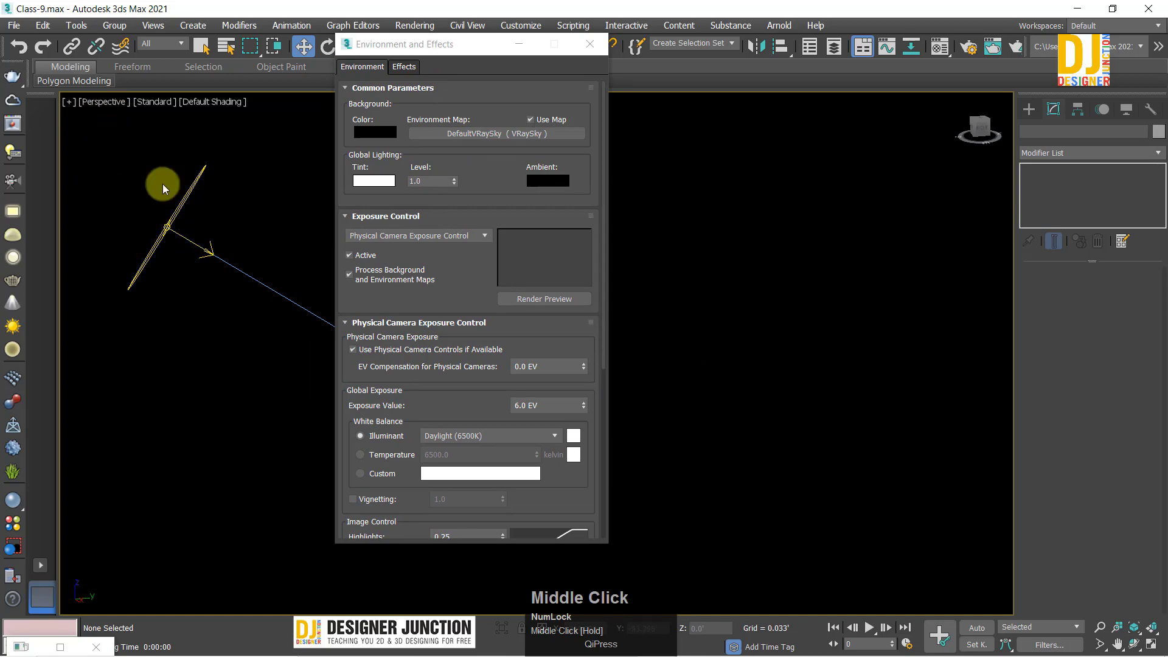
Step: Open the Material Editor alongside and clear the DefaultVRaySky map from the environment background
{"action": "left_click", "coordinate": [940, 46]}
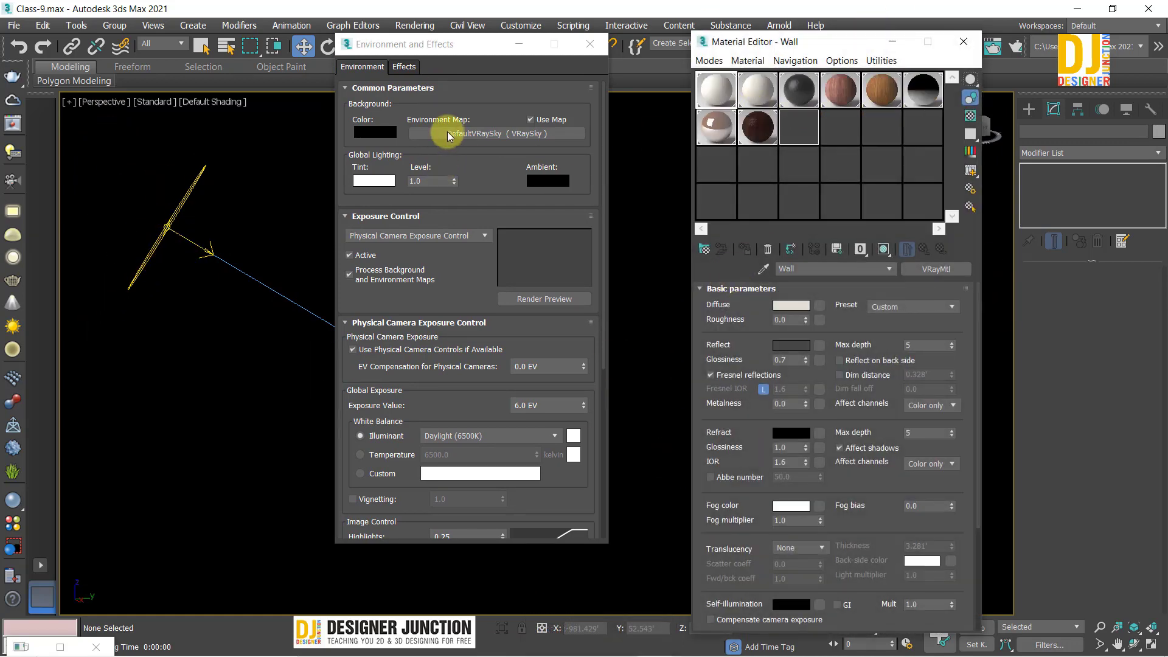
{"action": "right_click", "coordinate": [474, 134]}
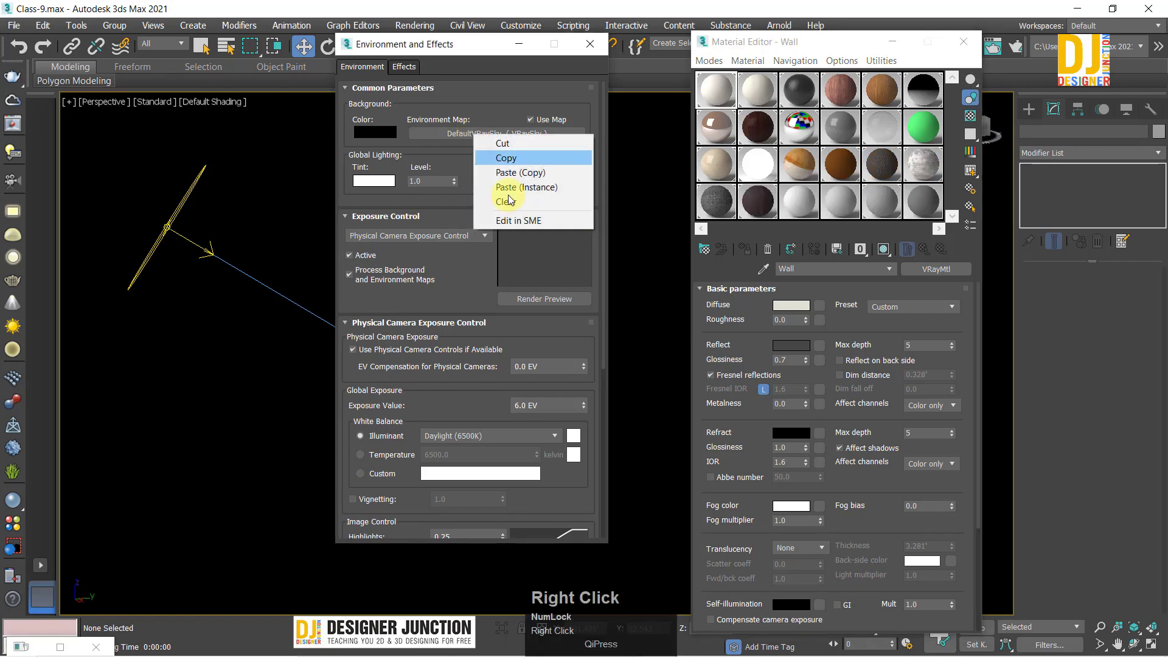
{"action": "left_click", "coordinate": [510, 201]}
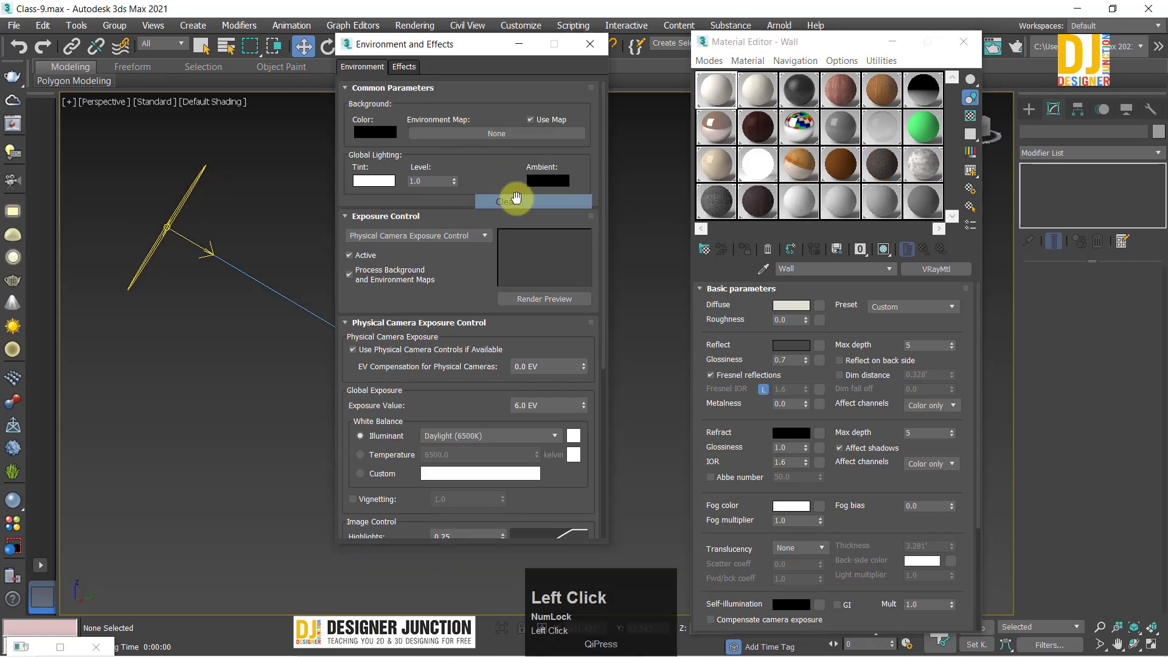
{"action": "left_click", "coordinate": [476, 134]}
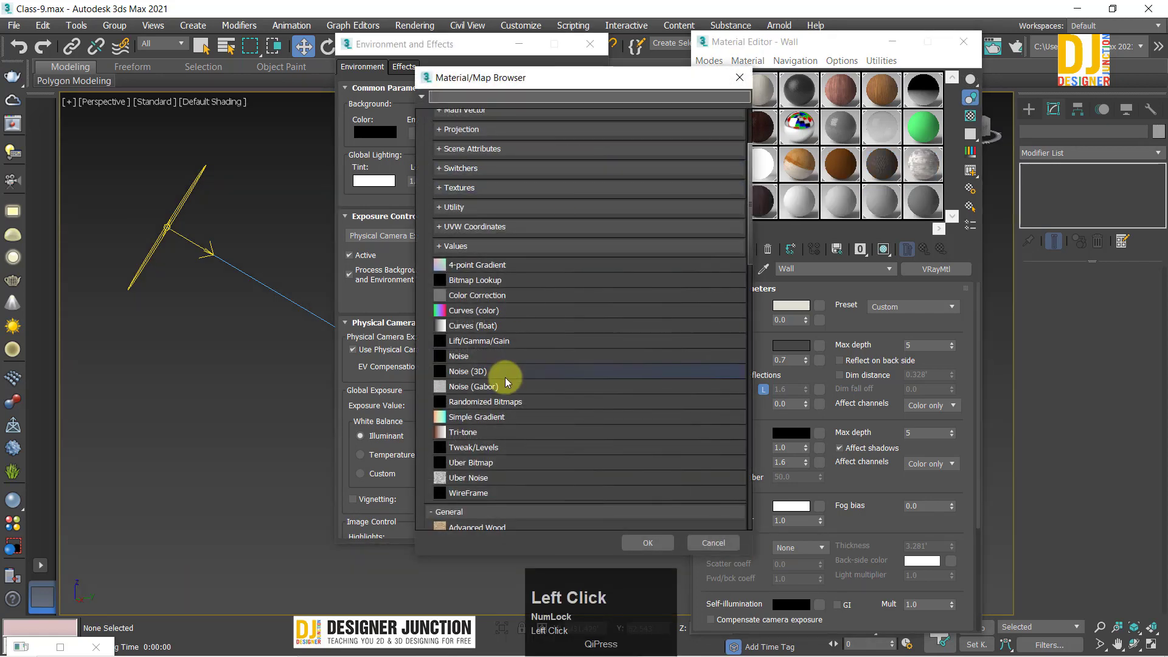
{"action": "scroll", "coordinate": [478, 291], "scroll_direction": "up", "scroll_amount": 3}
{"action": "scroll", "coordinate": [498, 272], "scroll_direction": "down", "scroll_amount": 5}
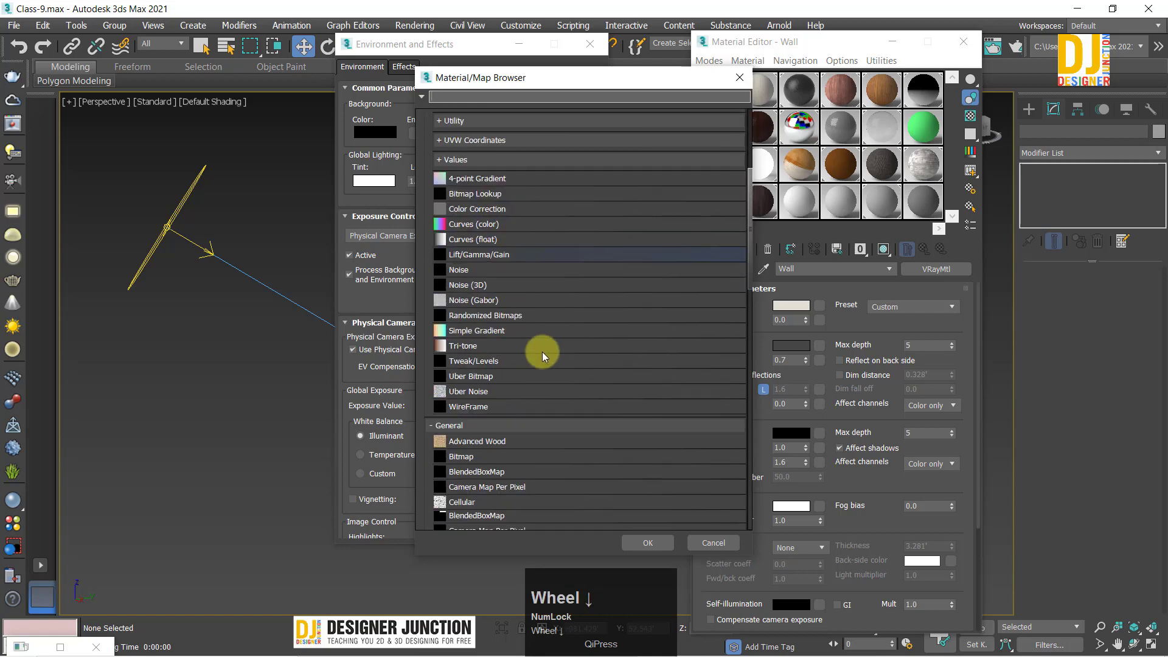
{"action": "scroll", "coordinate": [498, 332], "scroll_direction": "up", "scroll_amount": 6}
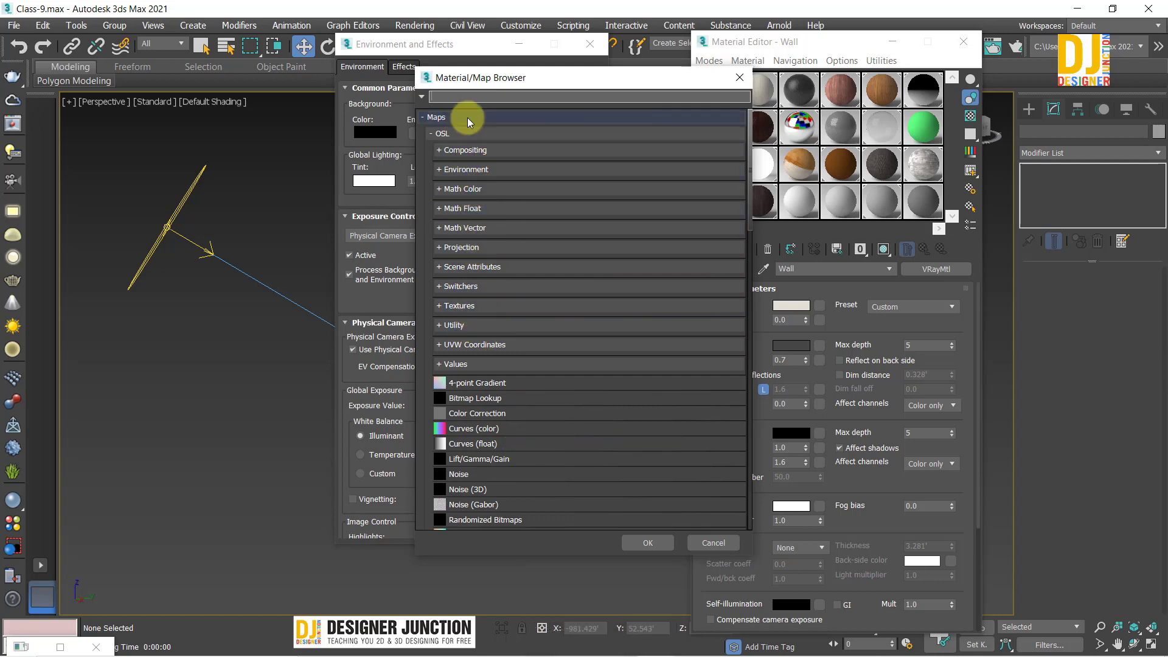
{"action": "left_click", "coordinate": [470, 170]}
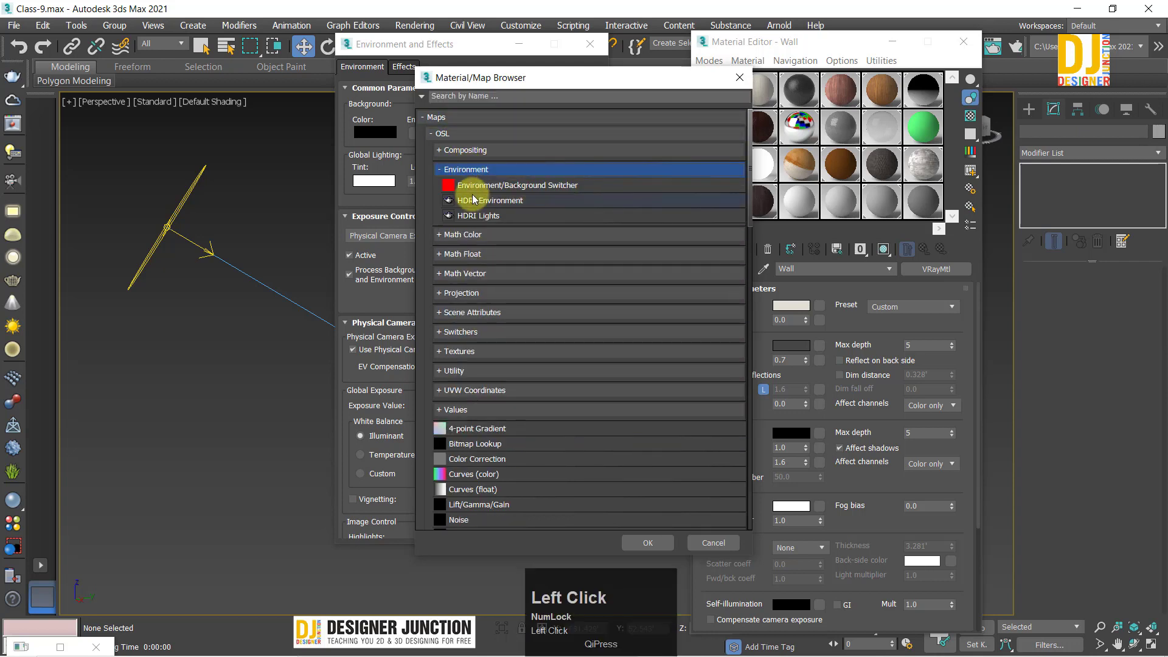
{"action": "left_click", "coordinate": [461, 171]}
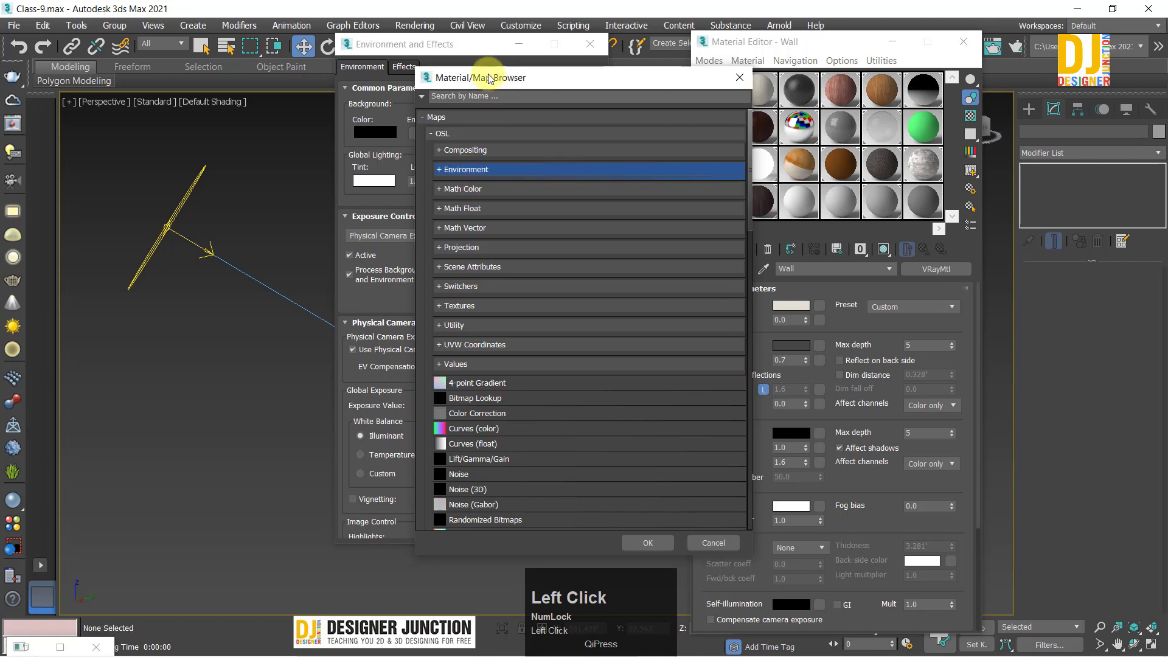
{"action": "left_click_drag", "start_coordinate": [497, 77], "coordinate": [235, 78]}
{"action": "scroll", "coordinate": [288, 299], "scroll_direction": "down", "scroll_amount": 5}
{"action": "scroll", "coordinate": [287, 319], "scroll_direction": "down", "scroll_amount": 2}
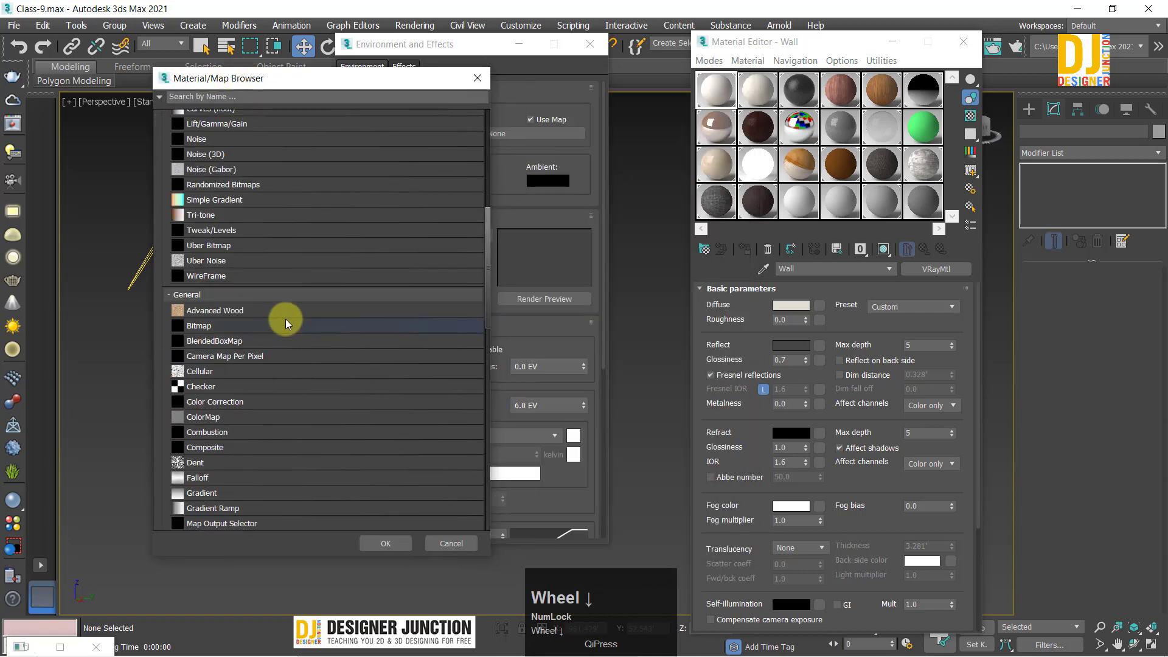
{"action": "scroll", "coordinate": [283, 317], "scroll_direction": "up", "scroll_amount": 6}
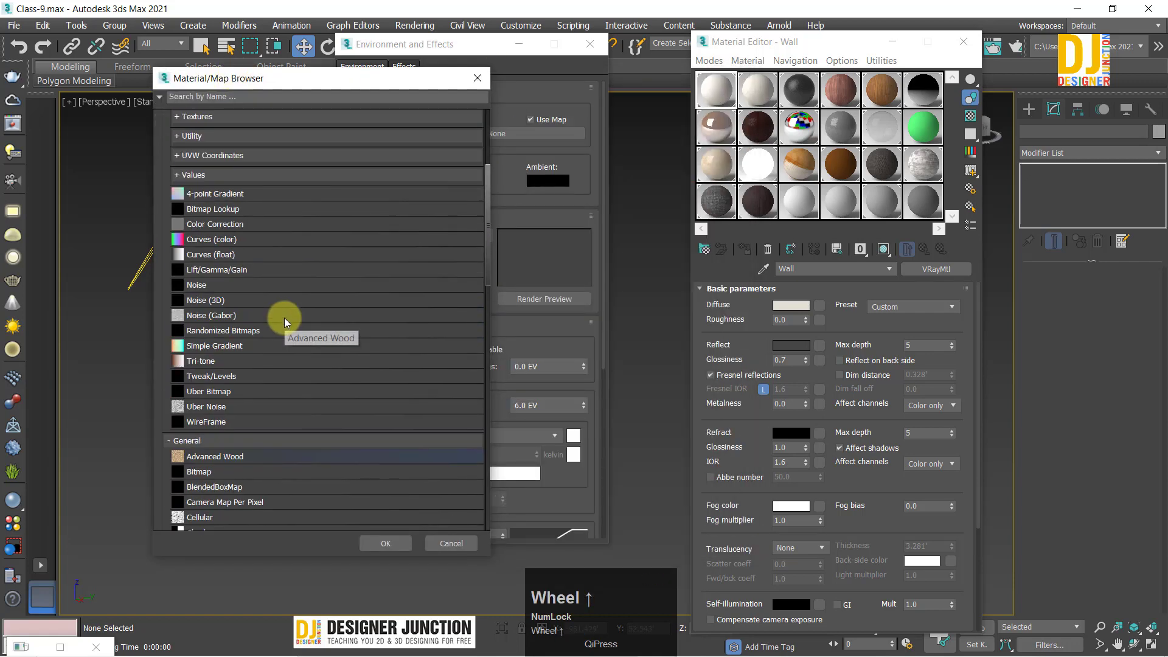
{"action": "left_click", "coordinate": [473, 80]}
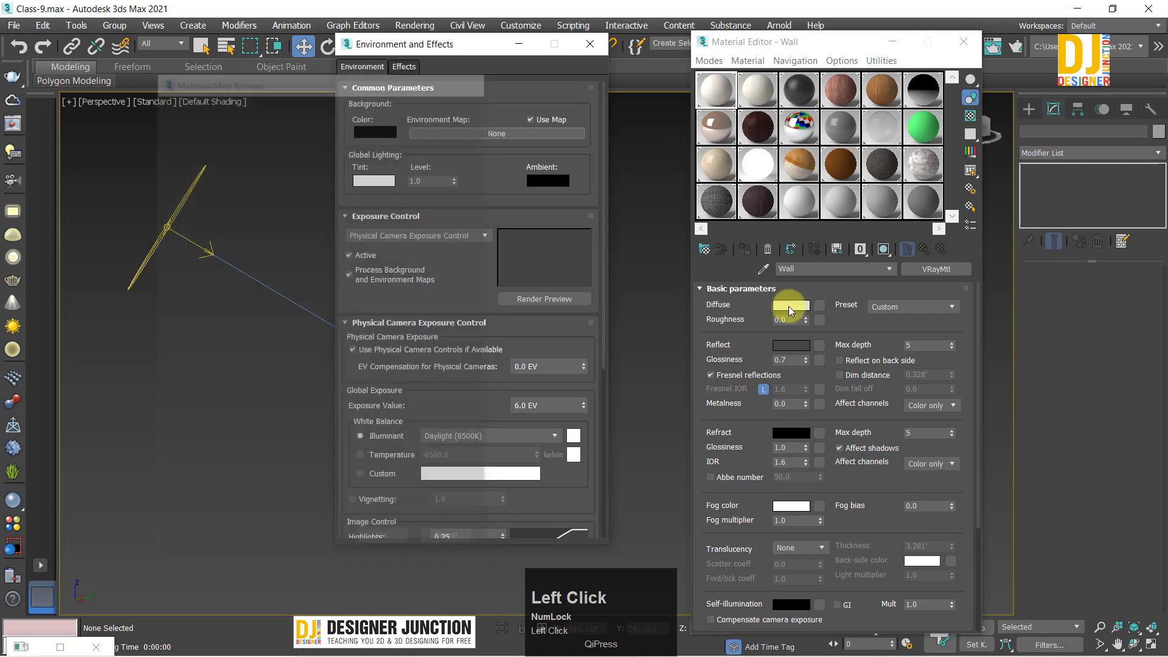
Step: Select the unused Material #21 sample slot in the Material Editor
{"action": "left_click", "coordinate": [729, 104]}
{"action": "left_click", "coordinate": [805, 202]}
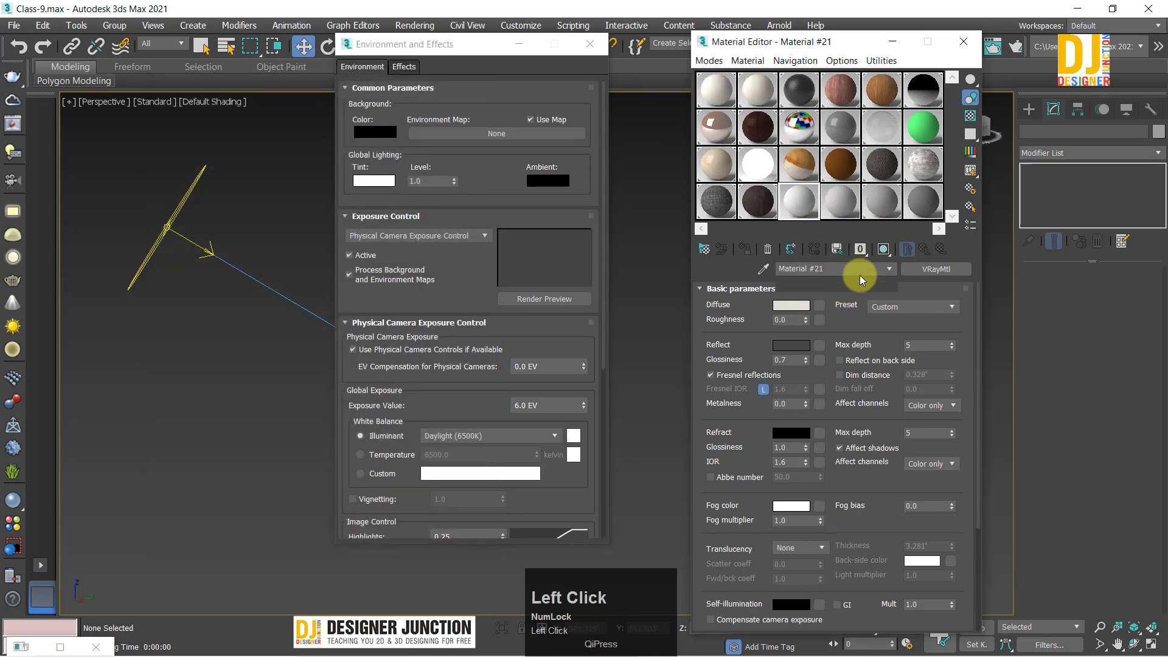
{"action": "left_click", "coordinate": [819, 305]}
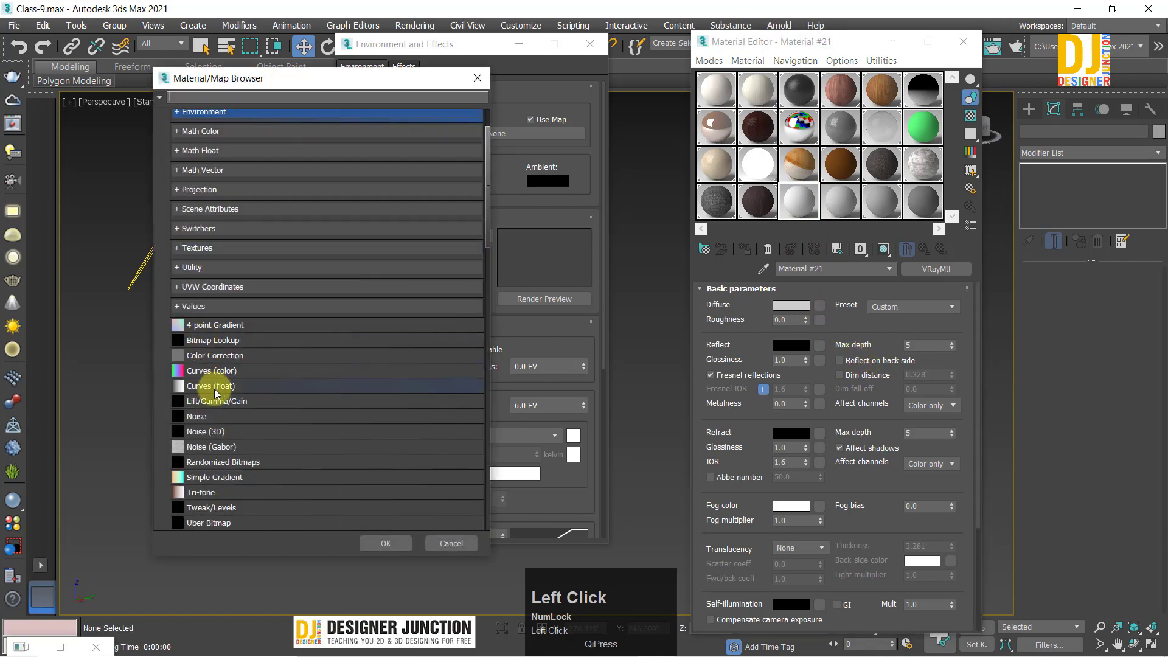
{"action": "scroll", "coordinate": [315, 116], "scroll_direction": "up", "scroll_amount": 3}
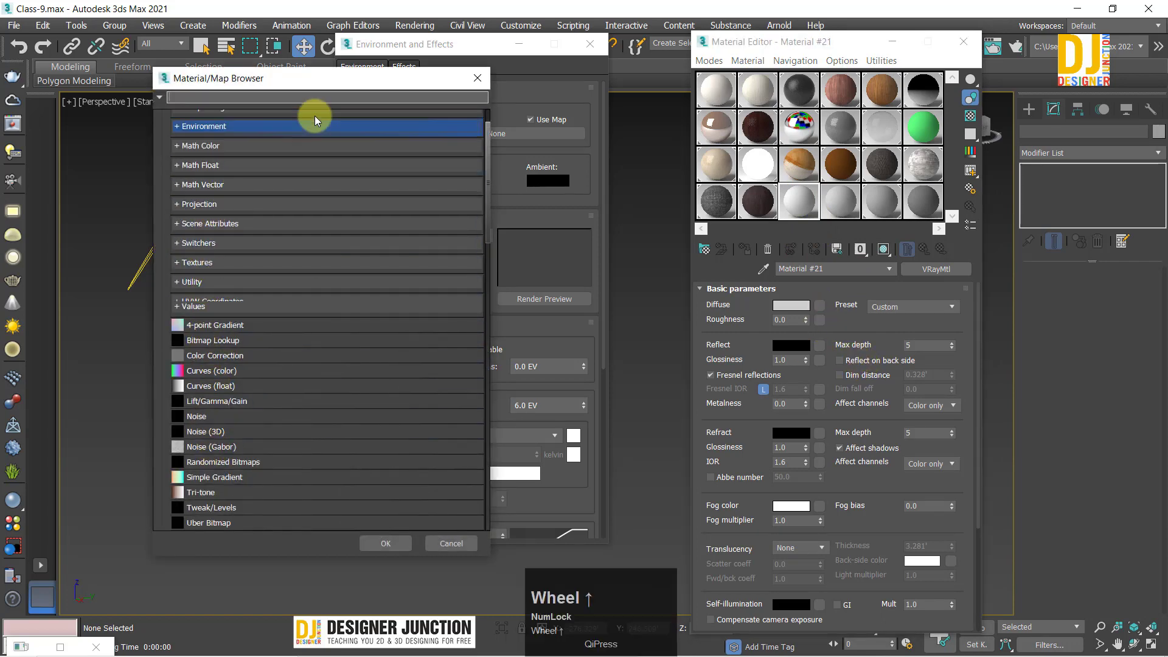
{"action": "scroll", "coordinate": [355, 268], "scroll_direction": "down", "scroll_amount": 6}
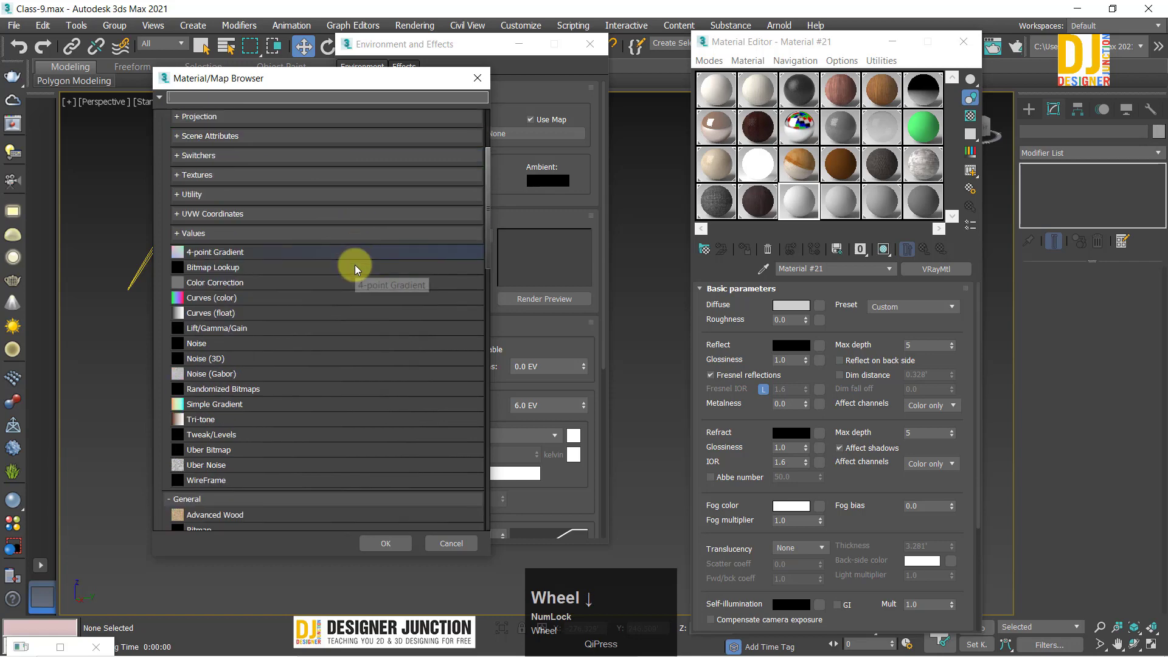
{"action": "scroll", "coordinate": [356, 265], "scroll_direction": "down", "scroll_amount": 5}
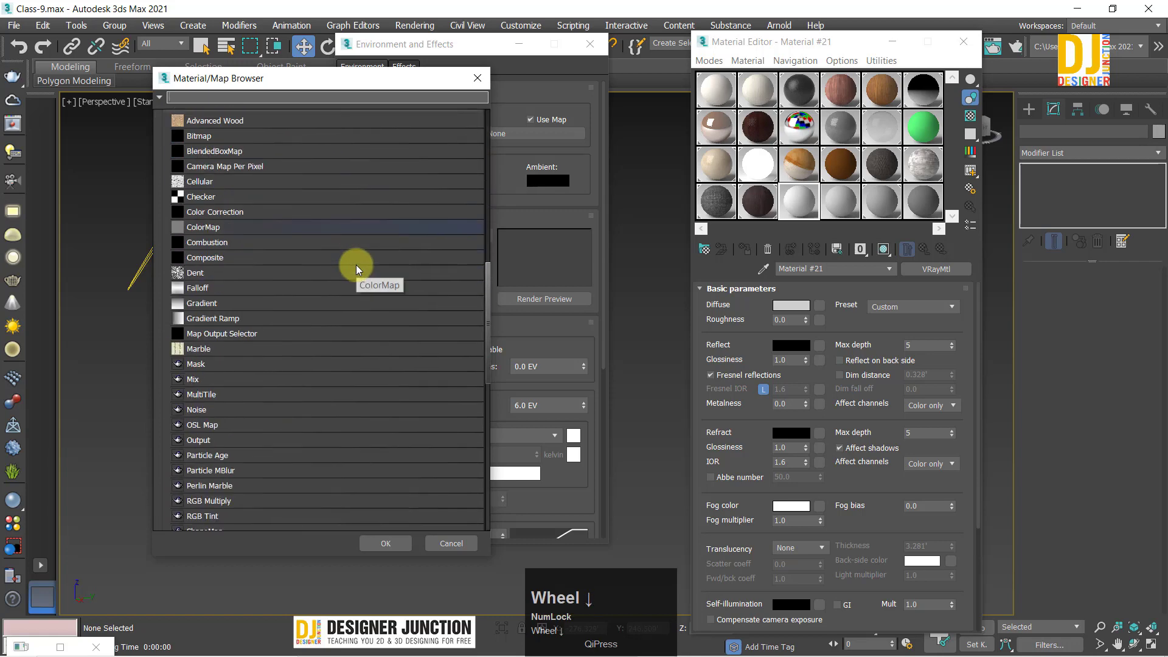
{"action": "left_click", "coordinate": [478, 78]}
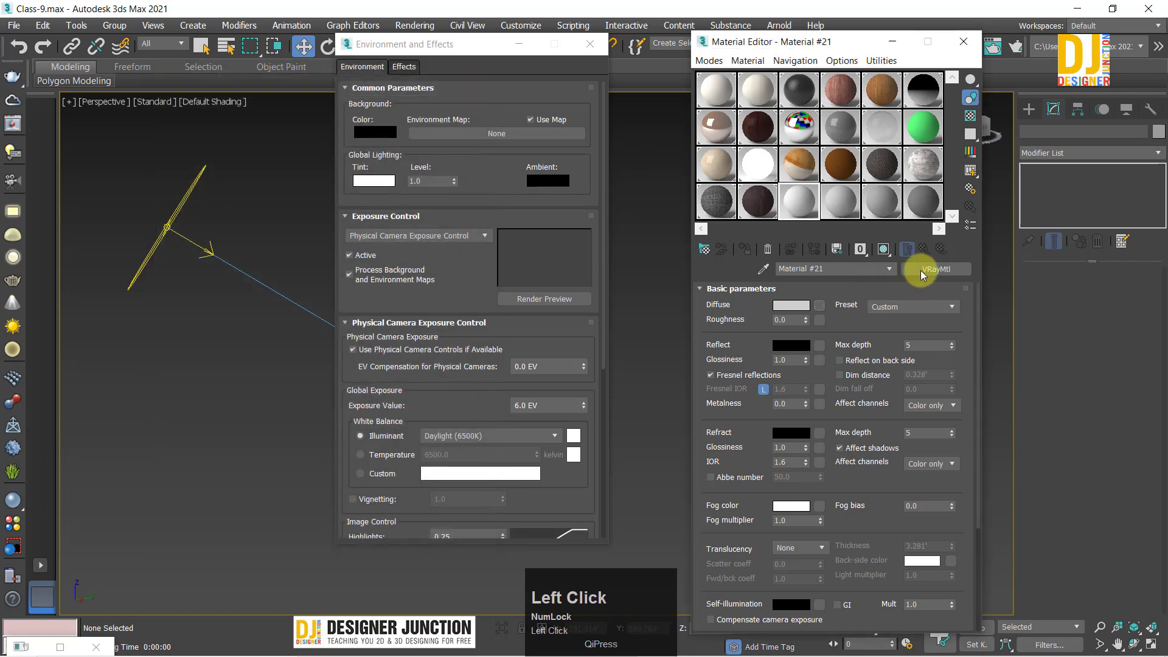
{"action": "scroll", "coordinate": [224, 209], "scroll_direction": "up", "scroll_amount": 8}
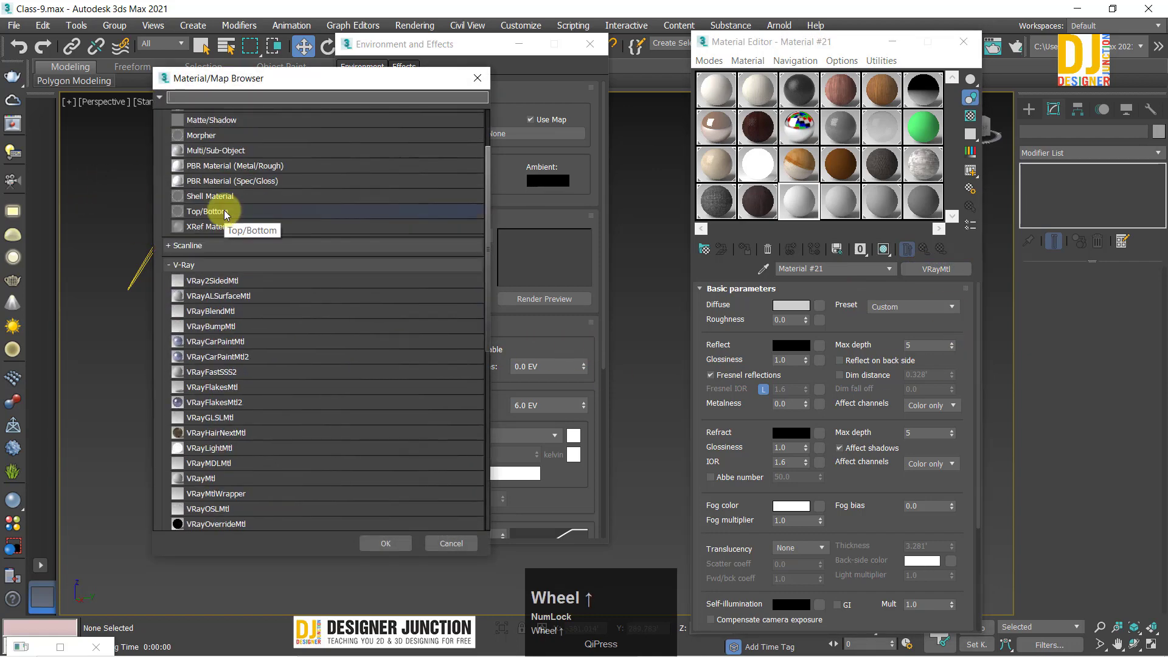
{"action": "scroll", "coordinate": [224, 209], "scroll_direction": "up", "scroll_amount": 3}
{"action": "scroll", "coordinate": [301, 301], "scroll_direction": "down", "scroll_amount": 4}
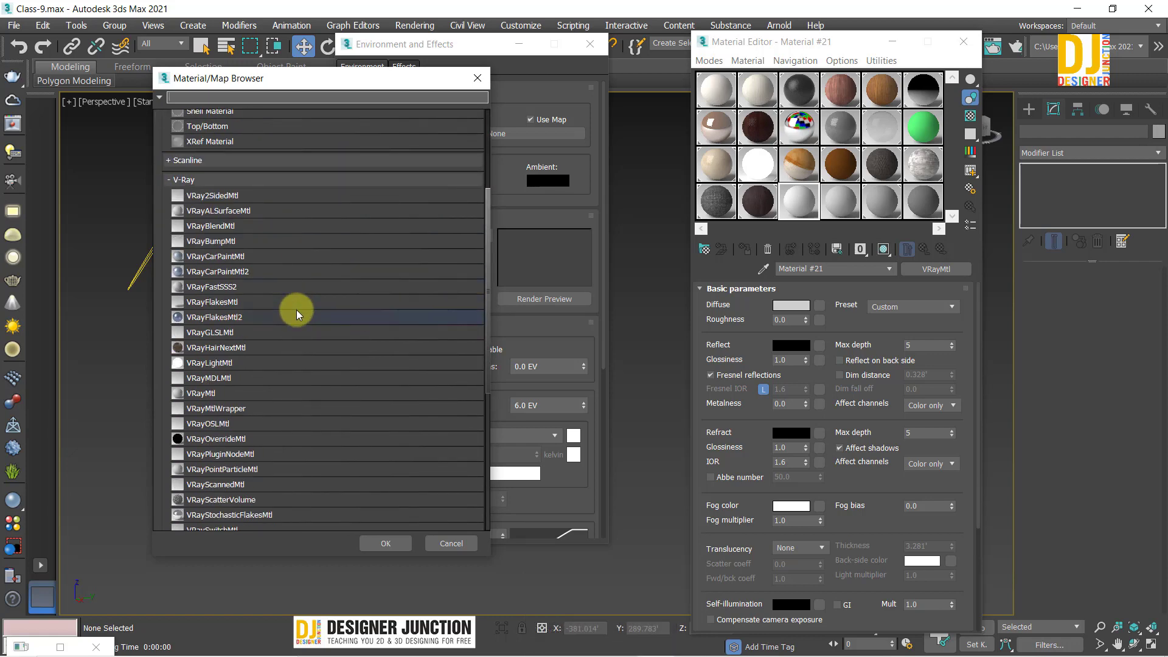
{"action": "scroll", "coordinate": [297, 309], "scroll_direction": "down", "scroll_amount": 5}
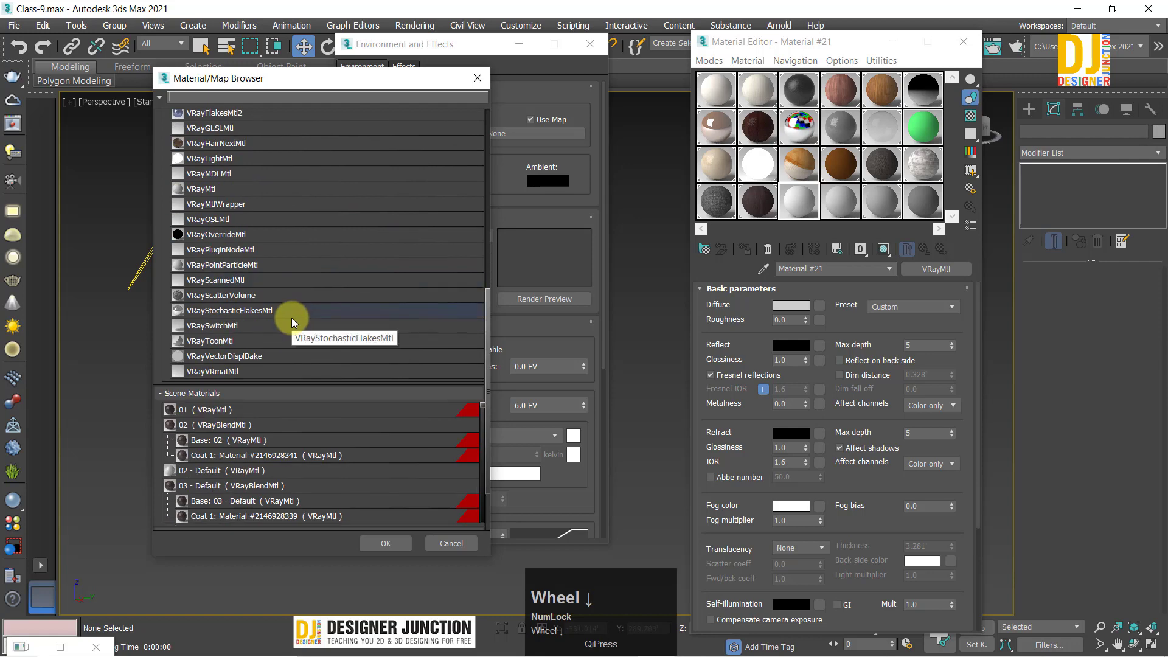
{"action": "scroll", "coordinate": [291, 317], "scroll_direction": "down", "scroll_amount": 6}
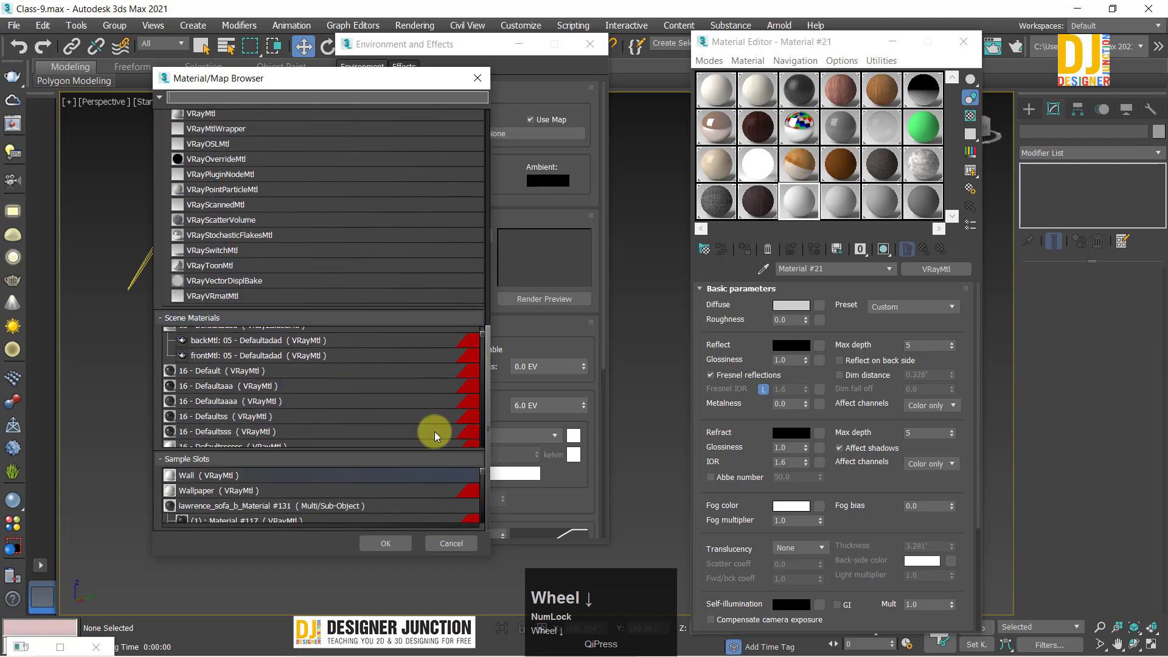
{"action": "scroll", "coordinate": [323, 218], "scroll_direction": "up", "scroll_amount": 3}
{"action": "scroll", "coordinate": [323, 218], "scroll_direction": "up", "scroll_amount": 10}
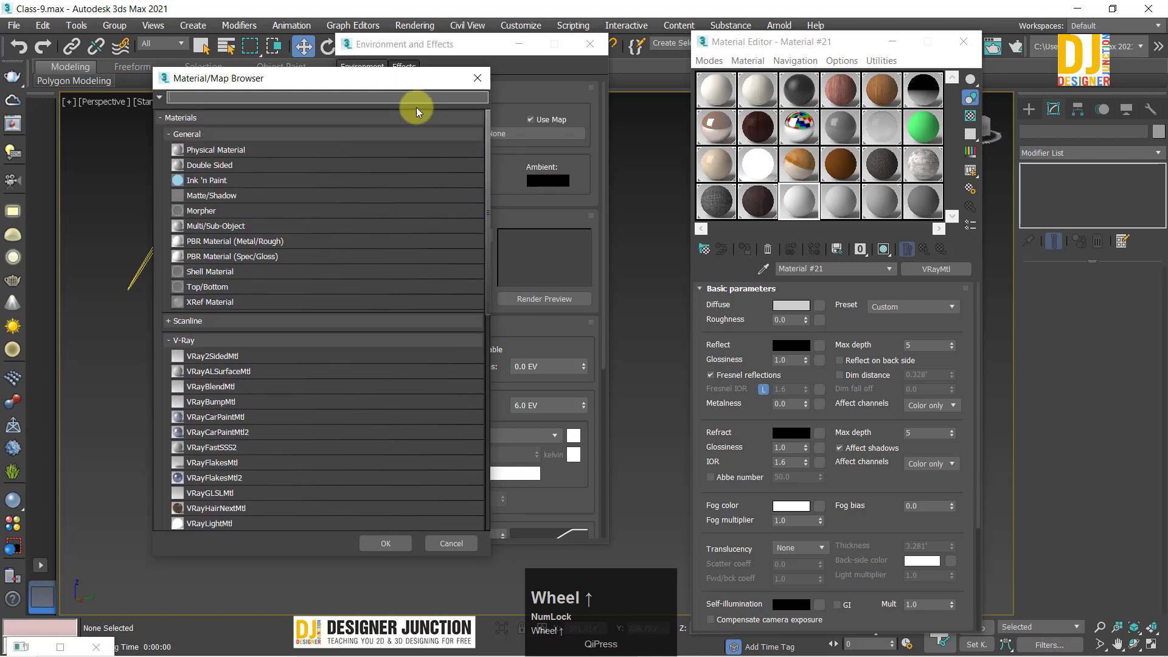
{"action": "left_click", "coordinate": [477, 80]}
Step: Assign a VRayBitmap from the V-Ray maps as the diffuse map of Material #21
{"action": "left_click", "coordinate": [820, 306]}
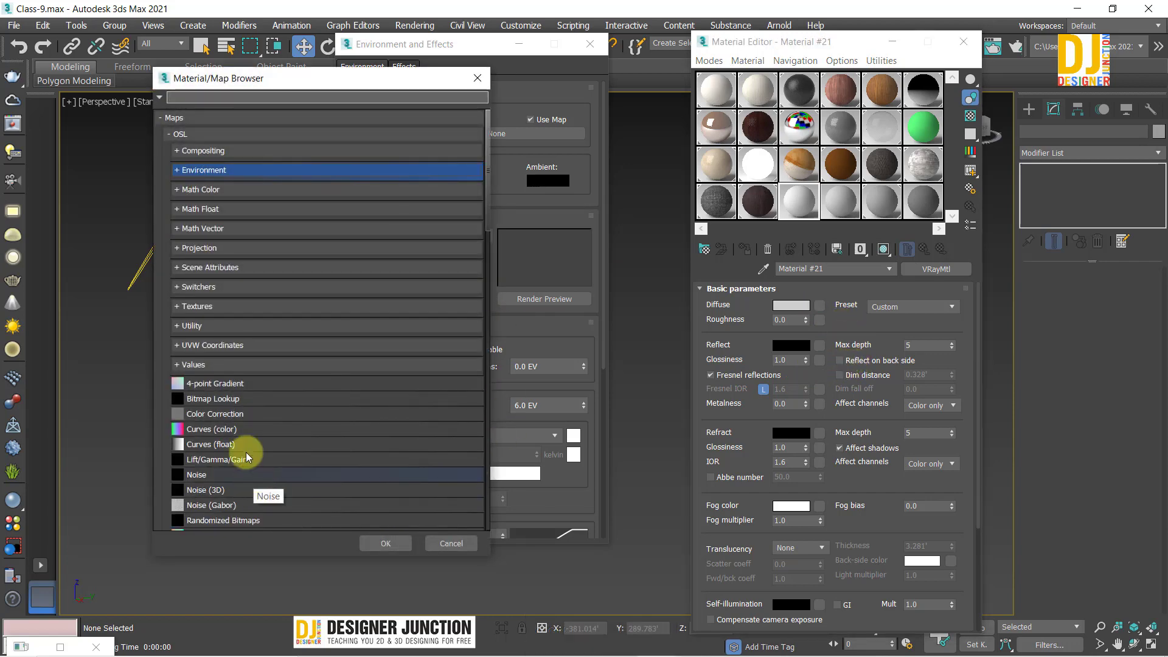
{"action": "scroll", "coordinate": [268, 389], "scroll_direction": "down", "scroll_amount": 2}
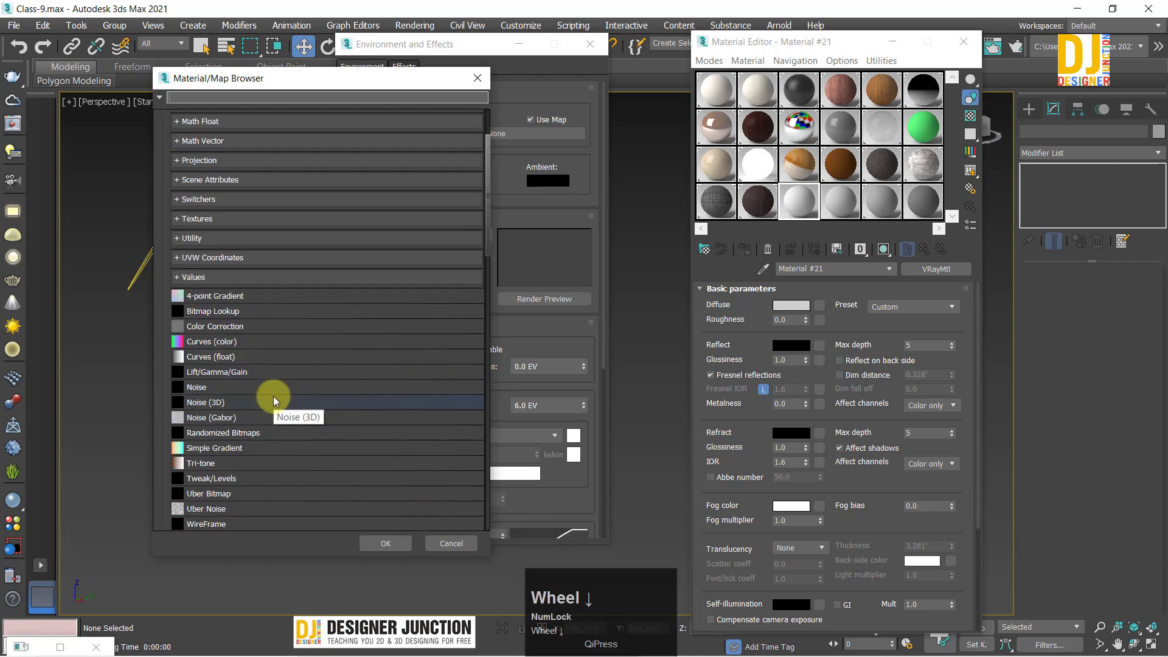
{"action": "scroll", "coordinate": [273, 396], "scroll_direction": "down", "scroll_amount": 5}
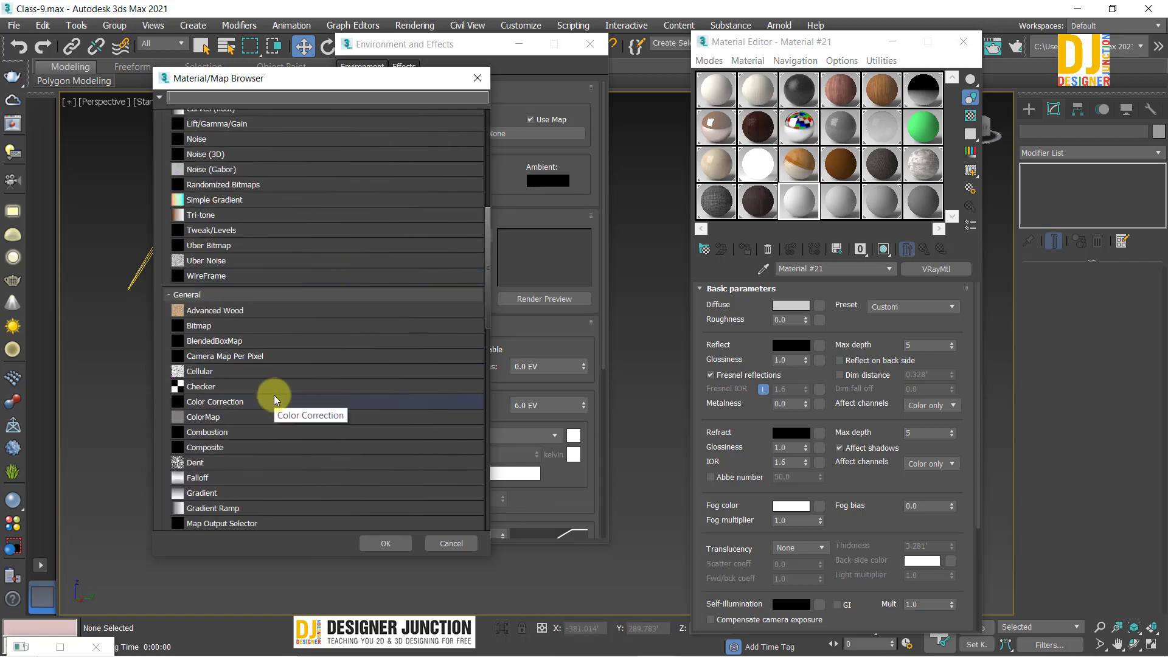
{"action": "scroll", "coordinate": [274, 396], "scroll_direction": "down", "scroll_amount": 5}
{"action": "scroll", "coordinate": [274, 395], "scroll_direction": "down", "scroll_amount": 6}
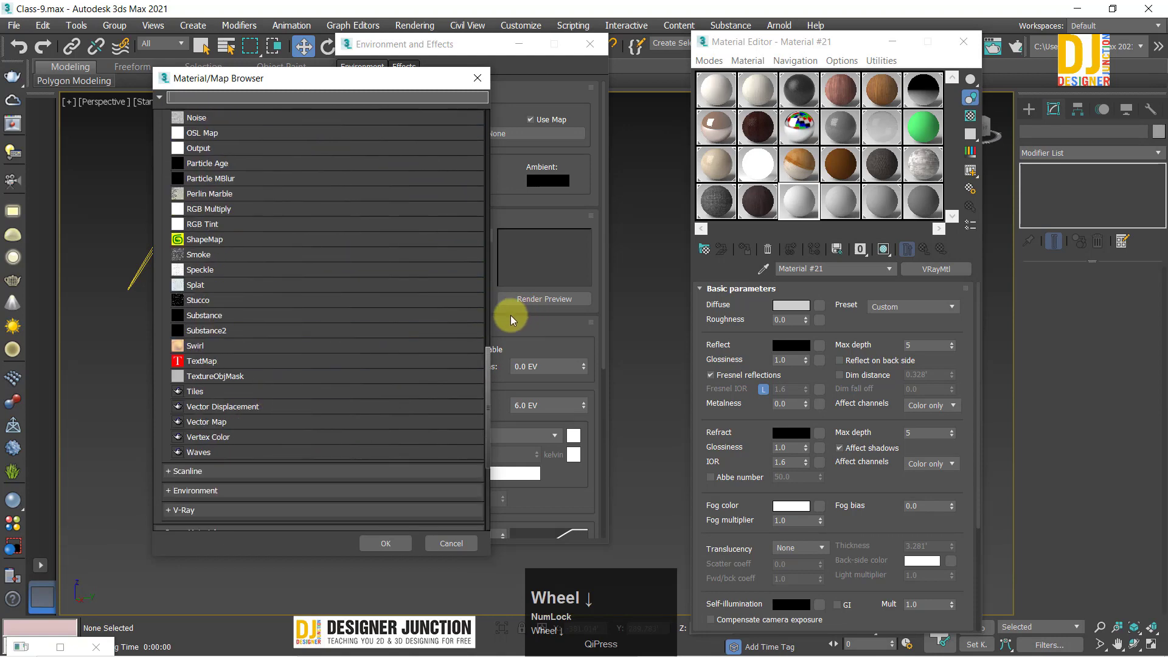
{"action": "scroll", "coordinate": [475, 326], "scroll_direction": "down", "scroll_amount": 3}
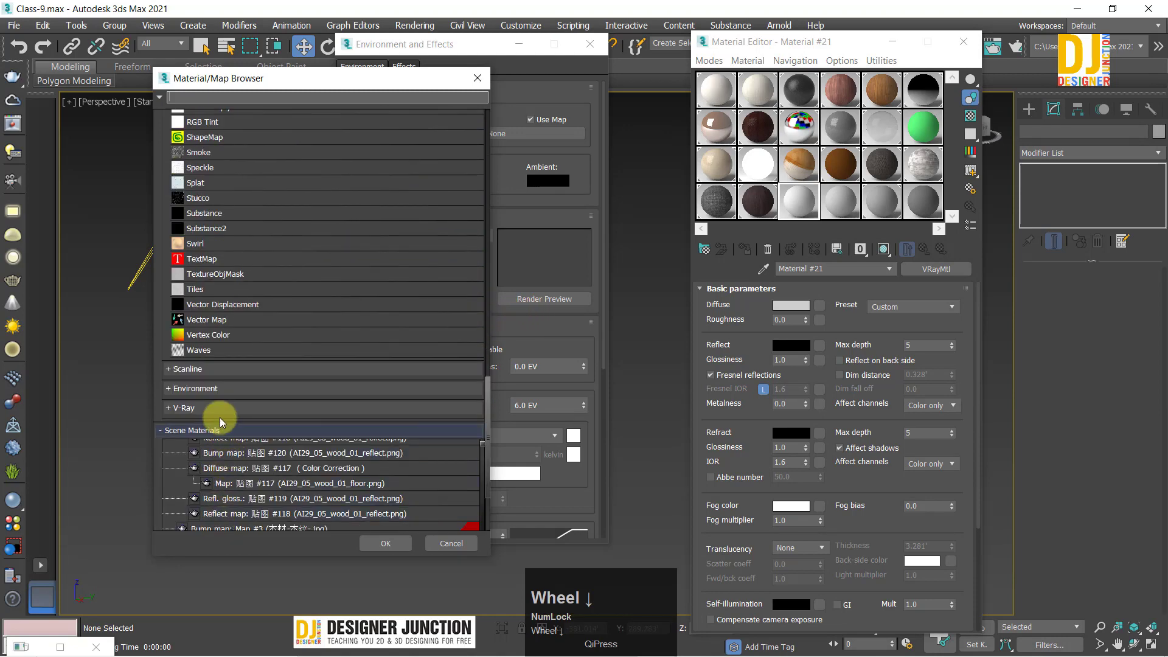
{"action": "left_click", "coordinate": [333, 415]}
{"action": "scroll", "coordinate": [244, 460], "scroll_direction": "down", "scroll_amount": 2}
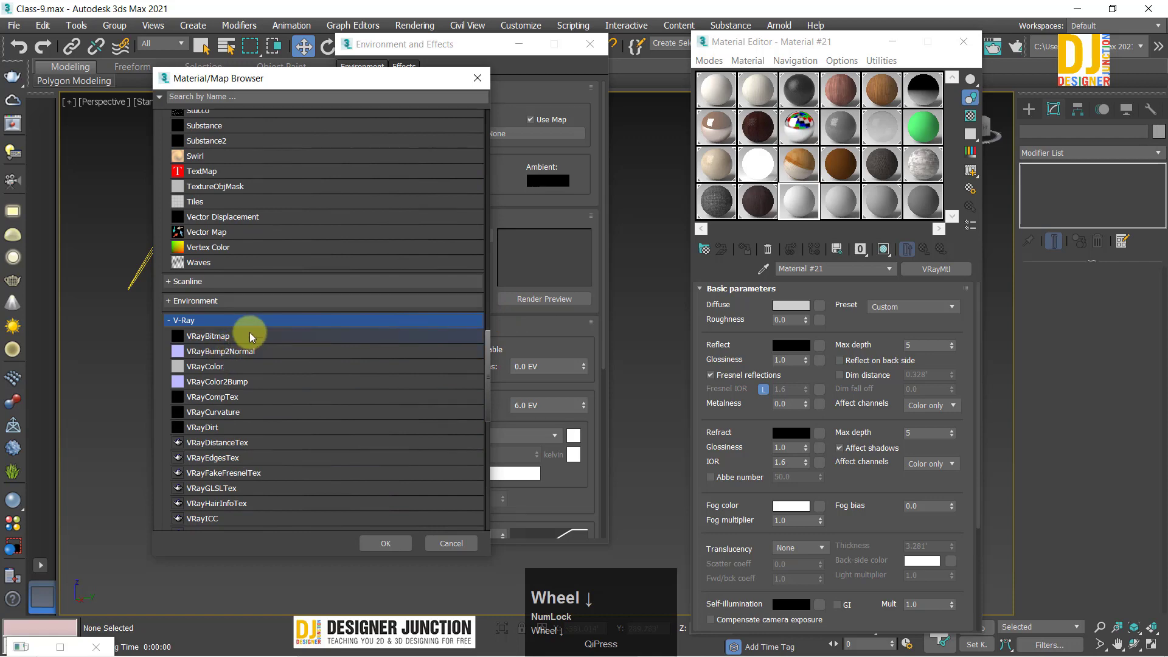
{"action": "double_click", "coordinate": [250, 336]}
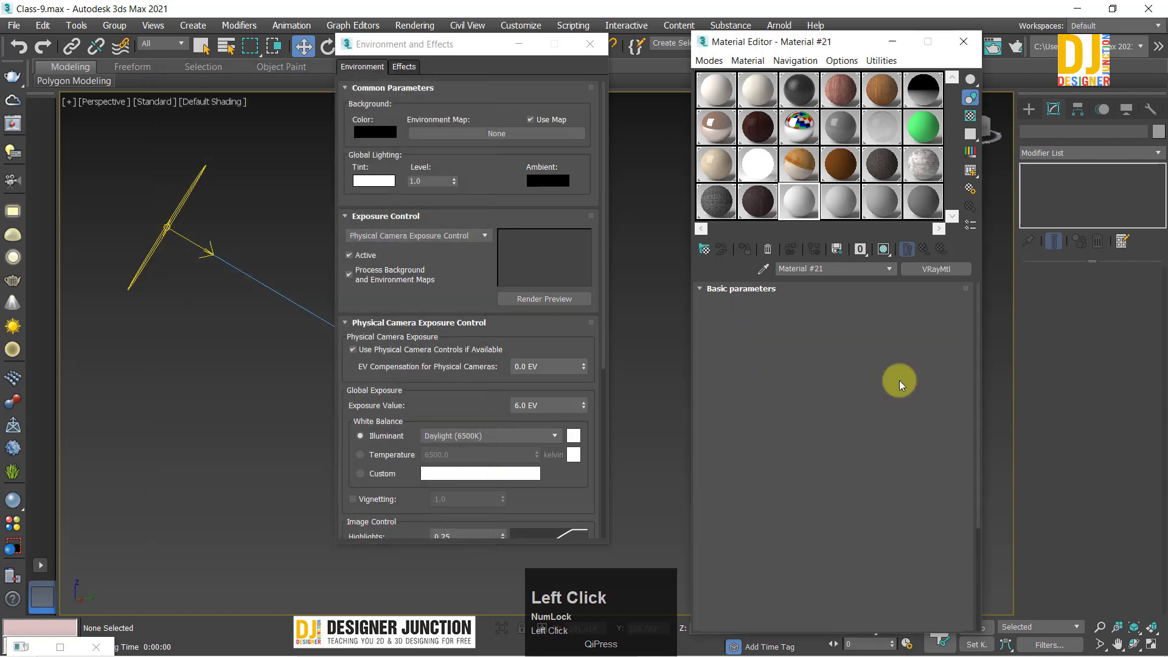
Step: Open the image file chooser for the VRayBitmap and browse the Texture folder for an HDR image
{"action": "left_click", "coordinate": [951, 311]}
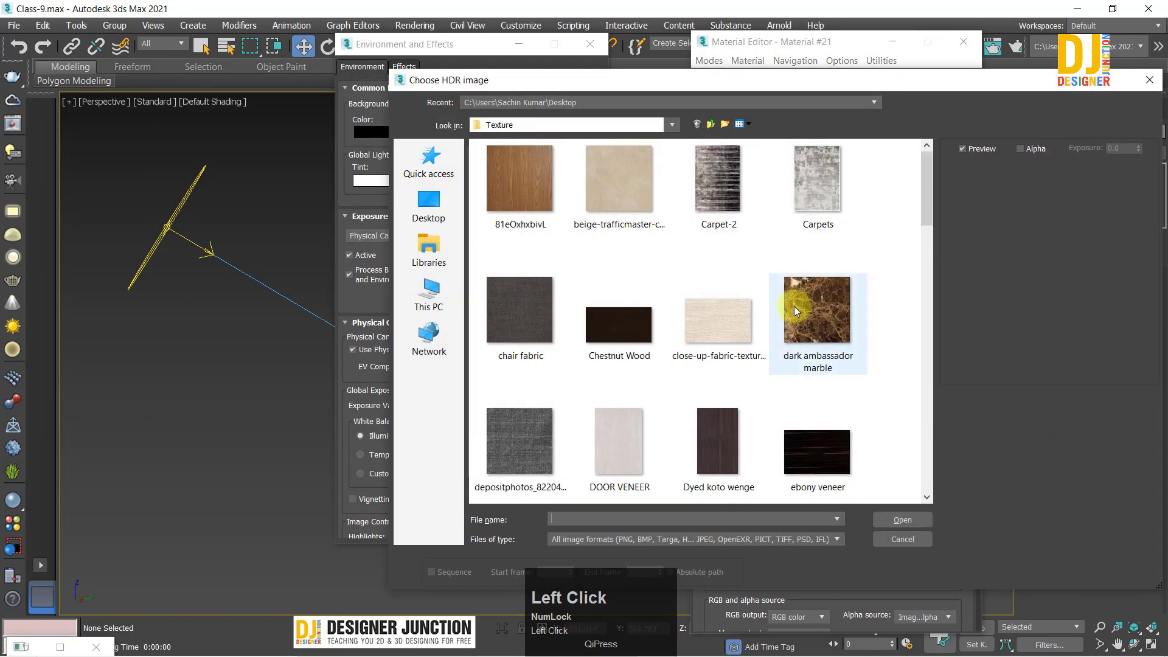
{"action": "left_click_drag", "start_coordinate": [622, 79], "coordinate": [364, 64]}
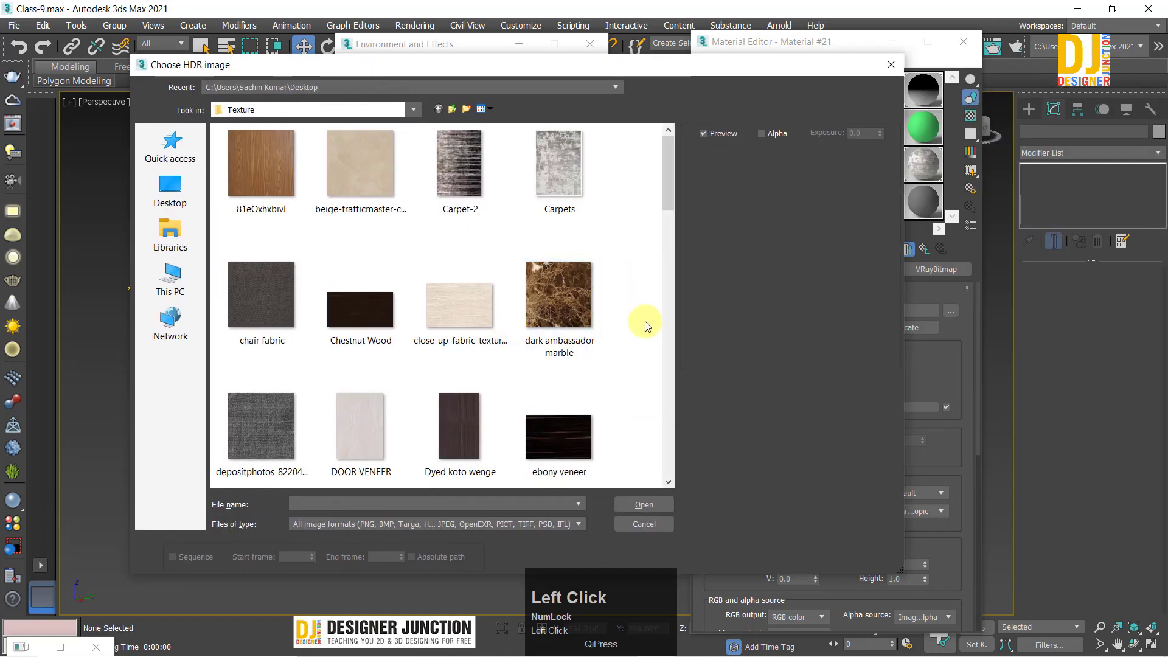
{"action": "scroll", "coordinate": [615, 328], "scroll_direction": "down", "scroll_amount": 10}
{"action": "left_click_drag", "start_coordinate": [667, 470], "coordinate": [484, 127]}
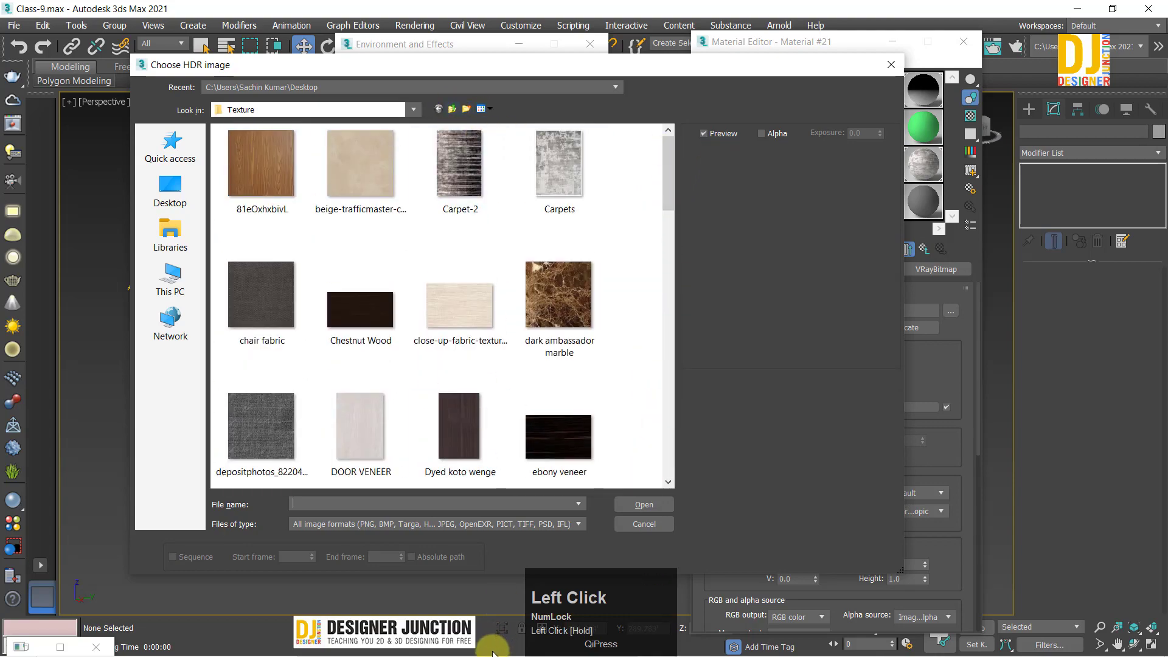
Step: Switch to File Explorer, look through the Interior and Class-2 folders for an HDR image, and return to 3ds Max
{"action": "mouse_move", "coordinate": [499, 648]}
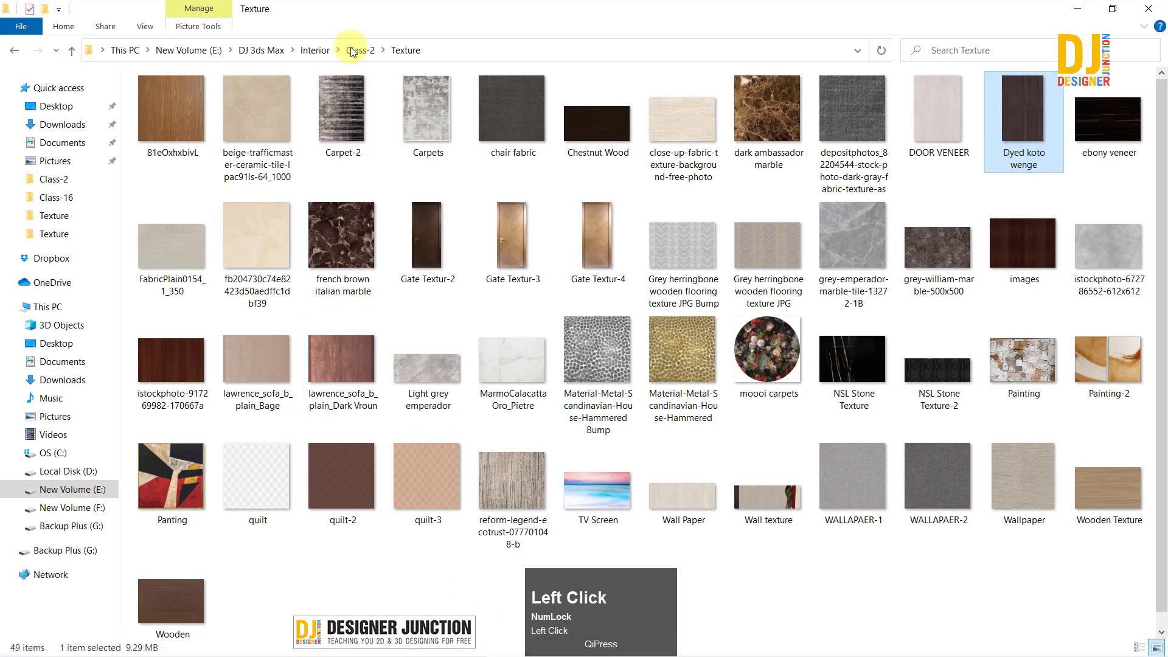
{"action": "left_click", "coordinate": [360, 50]}
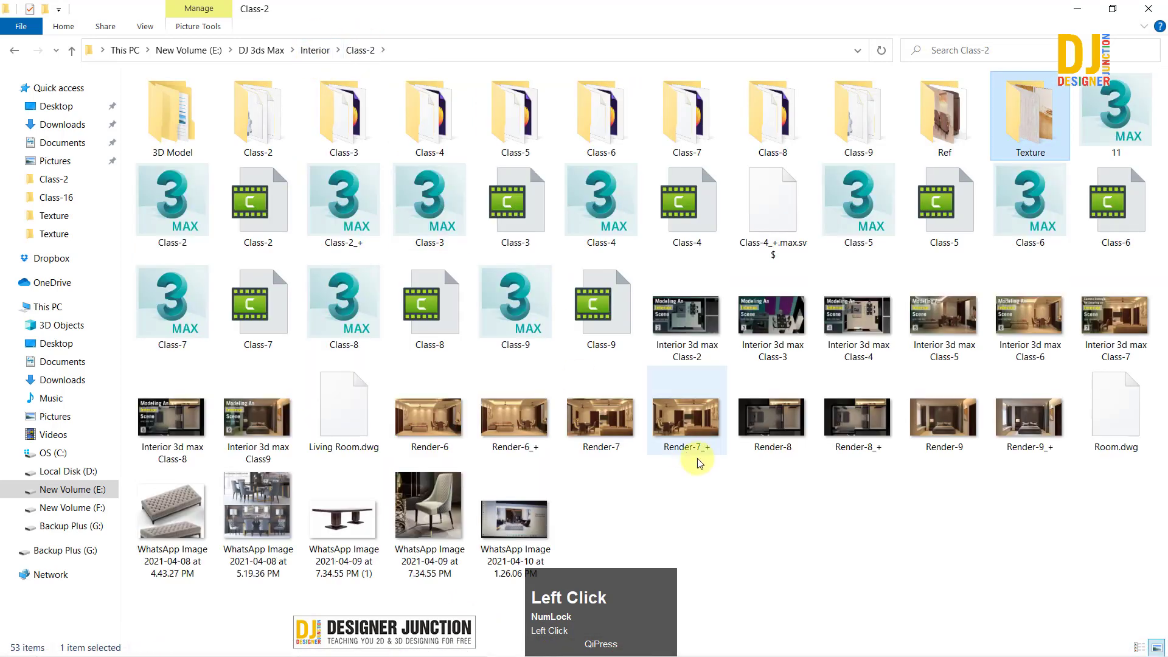
{"action": "left_click", "coordinate": [315, 50]}
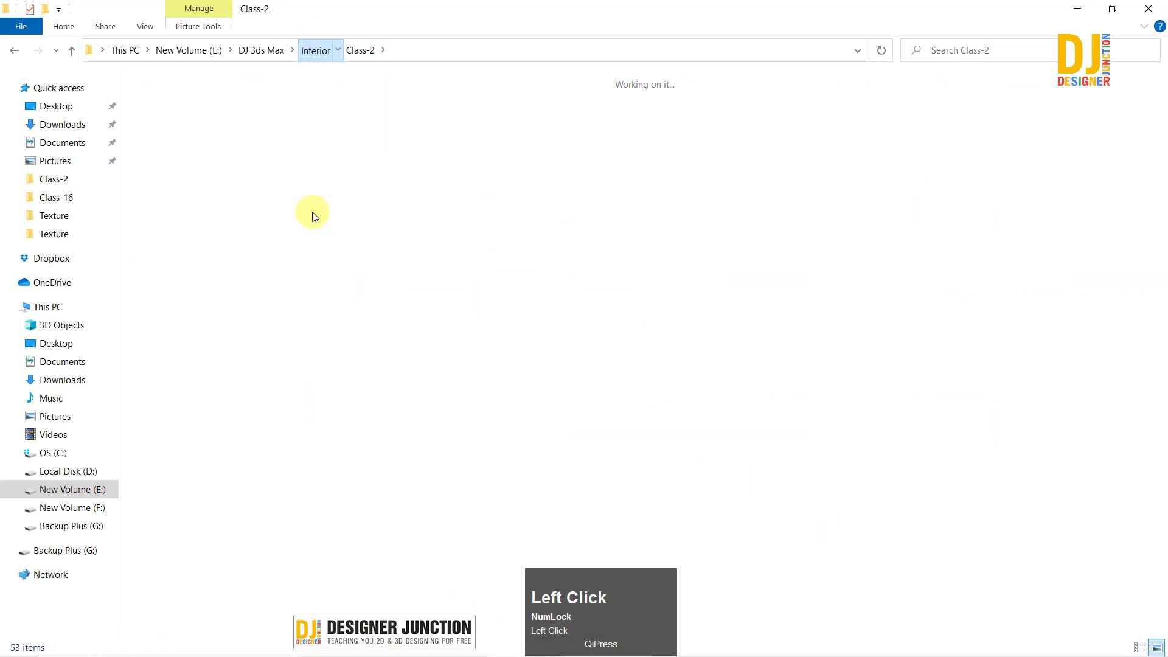
{"action": "left_click", "coordinate": [147, 104]}
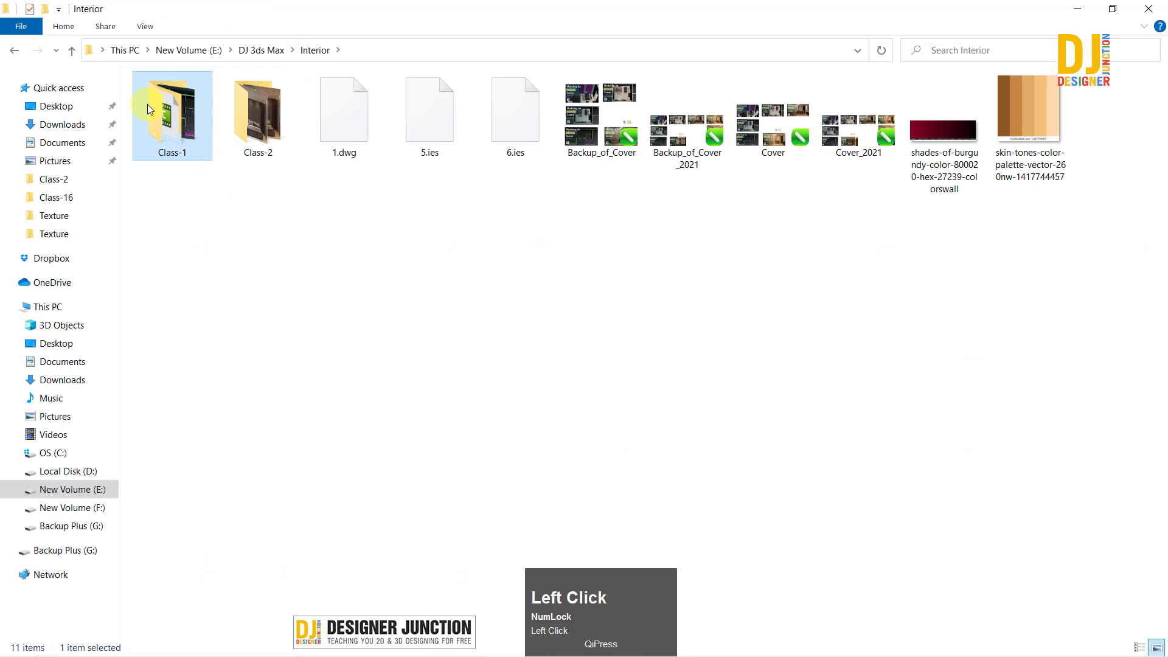
{"action": "double_click", "coordinate": [275, 101]}
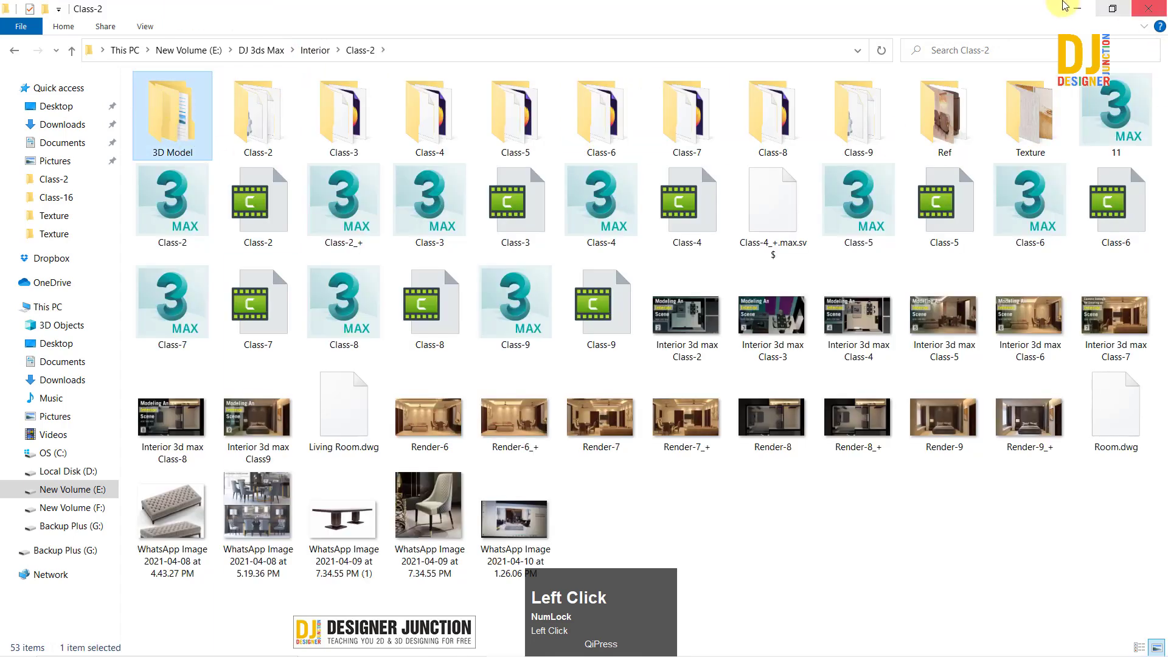
{"action": "left_click", "coordinate": [1077, 13]}
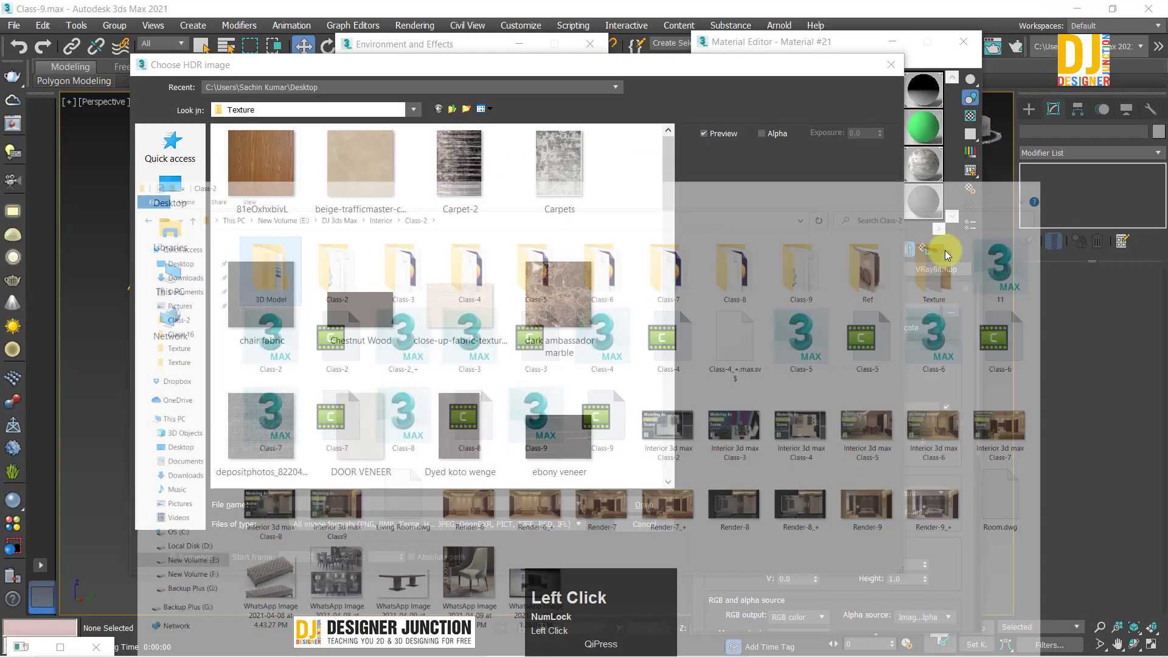
Step: Look through the Texture folder for an HDR image, cancel the file choice and clear the VRayBitmap from Material #21's diffuse slot
{"action": "left_click_drag", "start_coordinate": [852, 70], "coordinate": [530, 317]}
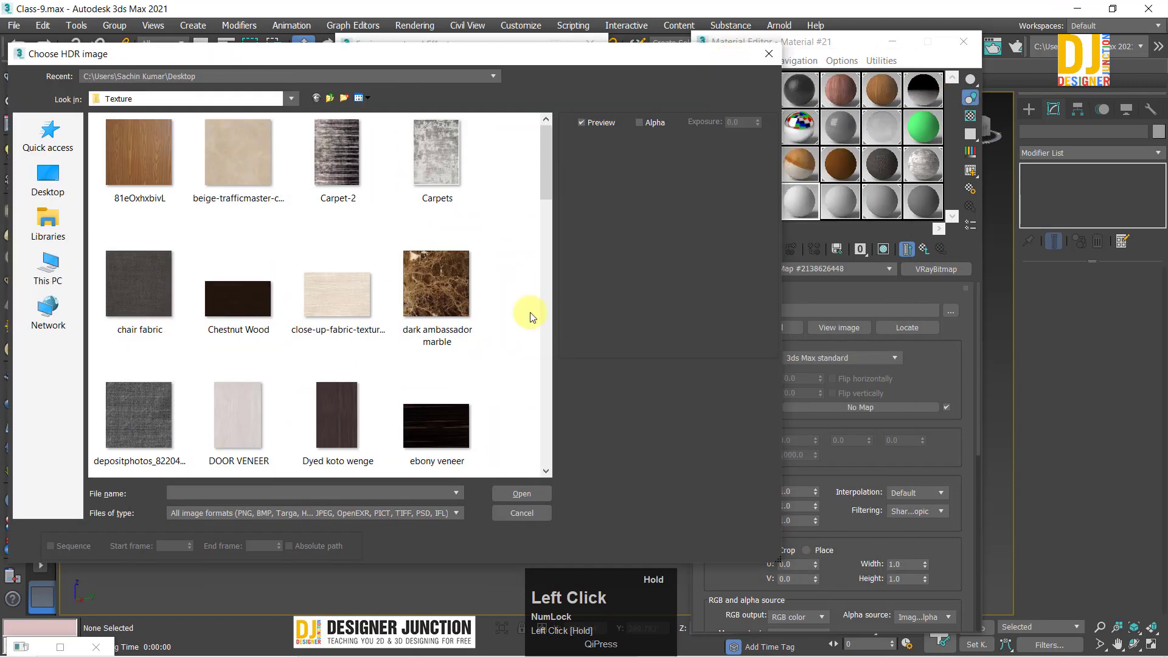
{"action": "left_click_drag", "start_coordinate": [538, 159], "coordinate": [531, 461]}
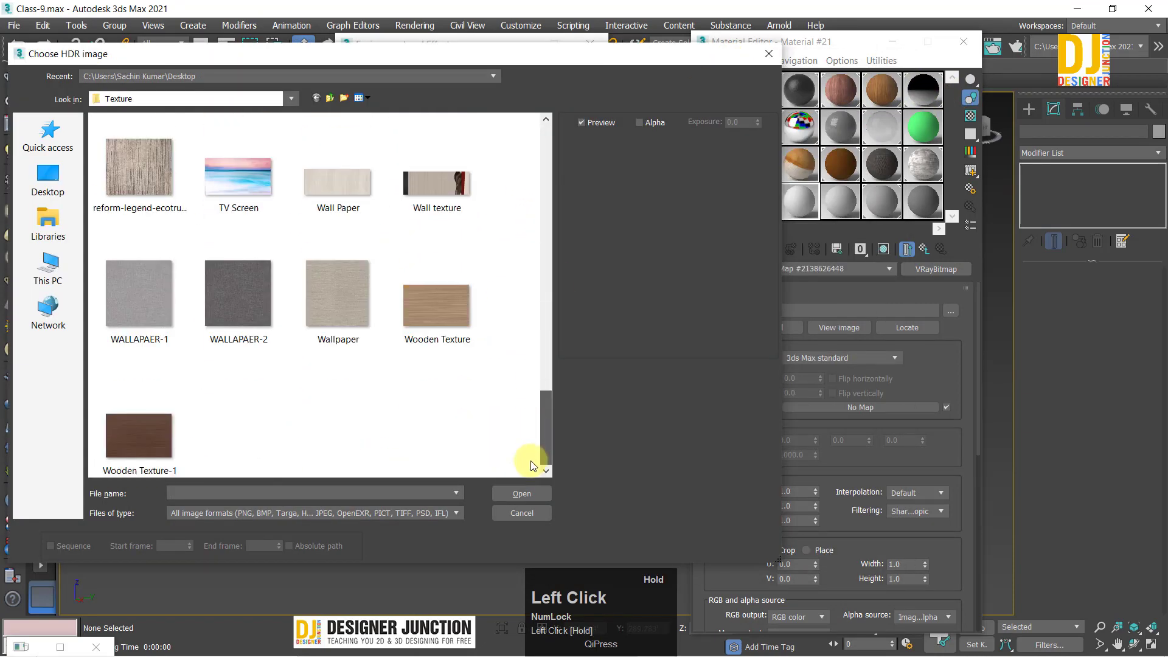
{"action": "left_click", "coordinate": [770, 55]}
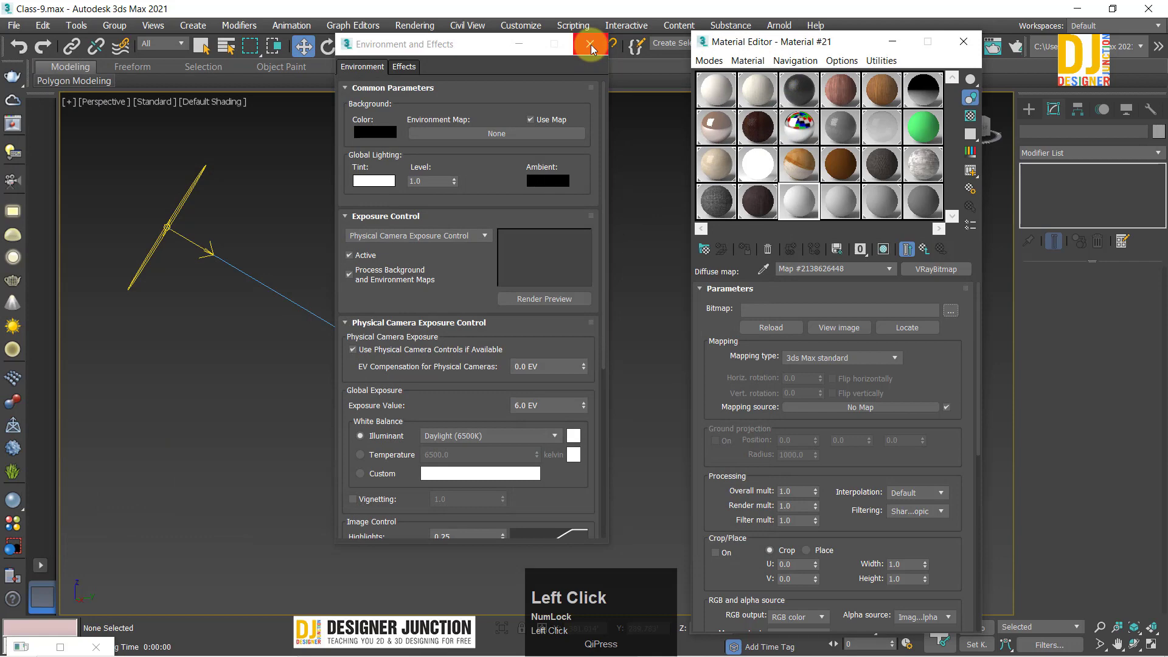
{"action": "left_click", "coordinate": [812, 246]}
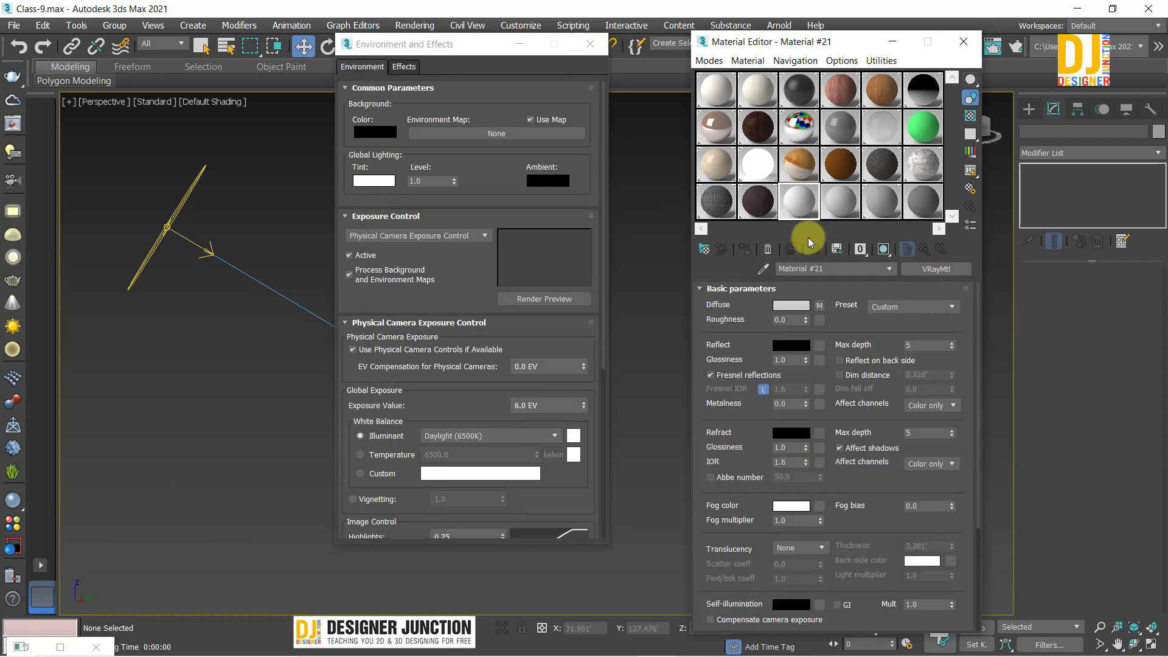
{"action": "right_click", "coordinate": [820, 309]}
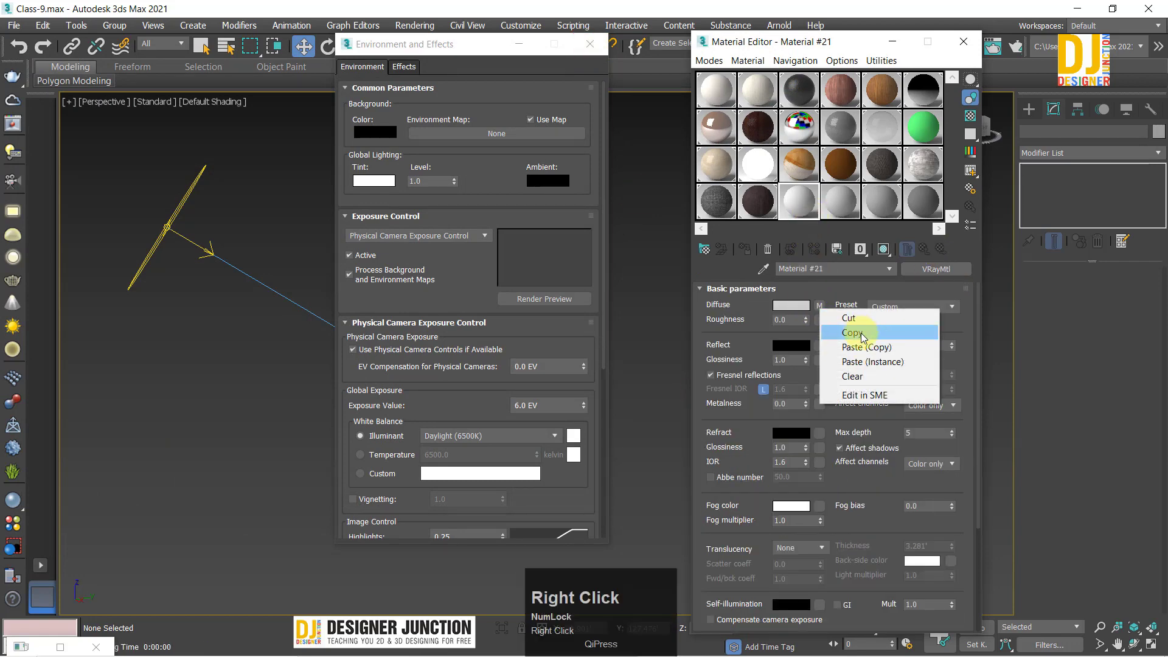
{"action": "left_click", "coordinate": [857, 376]}
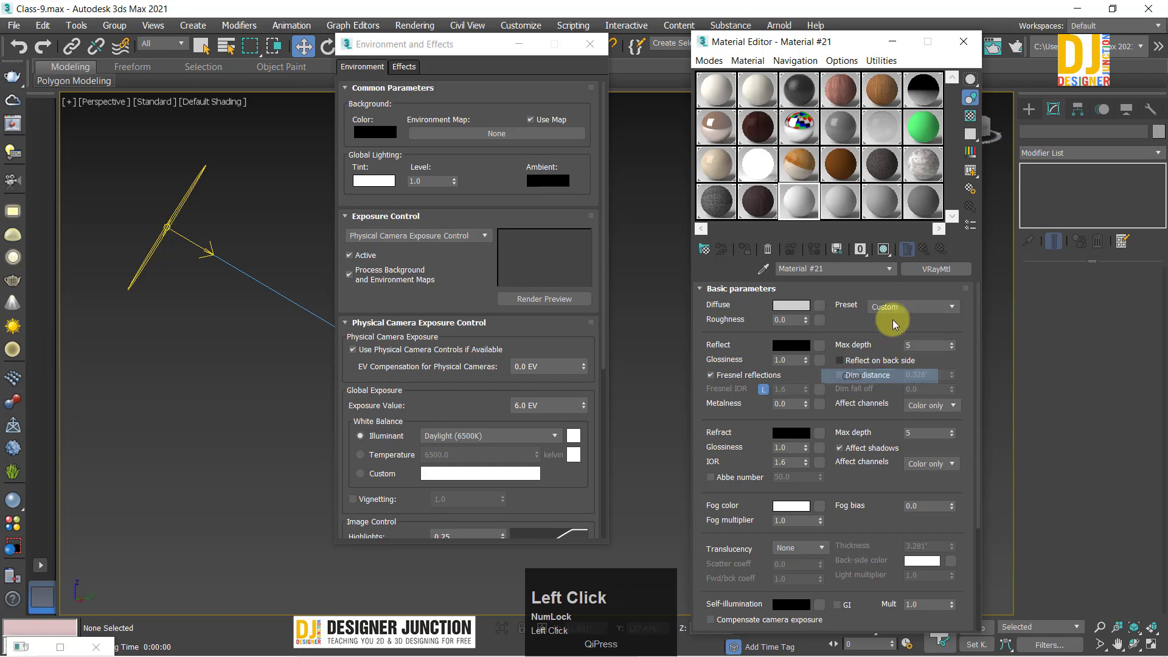
{"action": "left_click", "coordinate": [926, 266]}
{"action": "scroll", "coordinate": [294, 346], "scroll_direction": "up", "scroll_amount": 3}
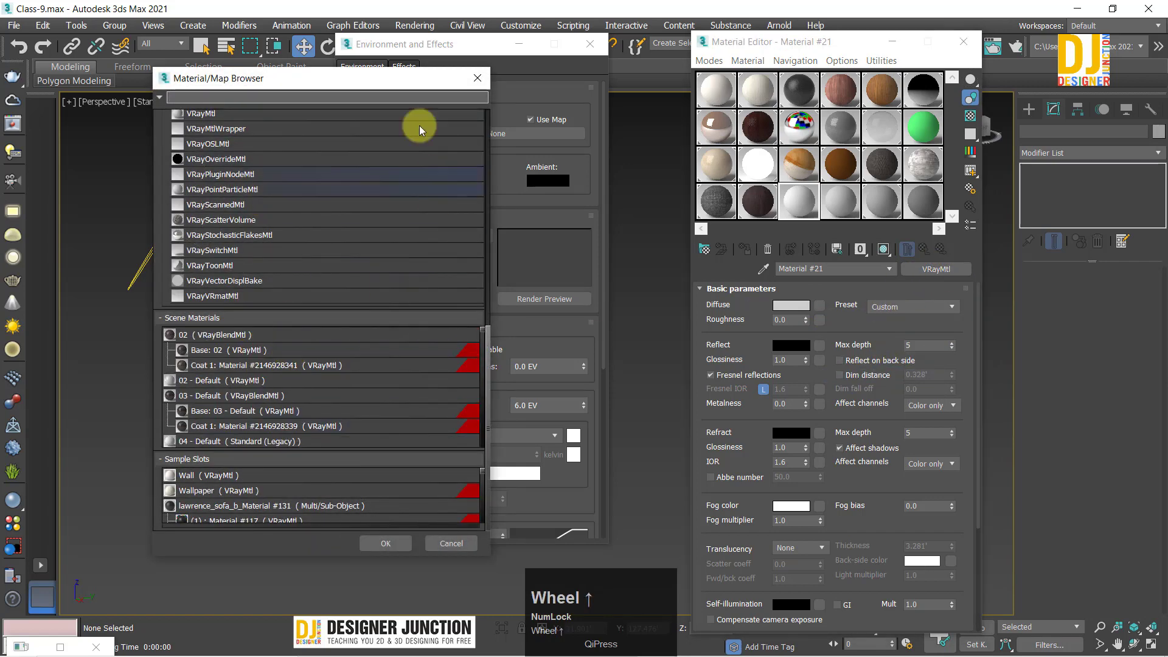
{"action": "scroll", "coordinate": [401, 196], "scroll_direction": "up", "scroll_amount": 10}
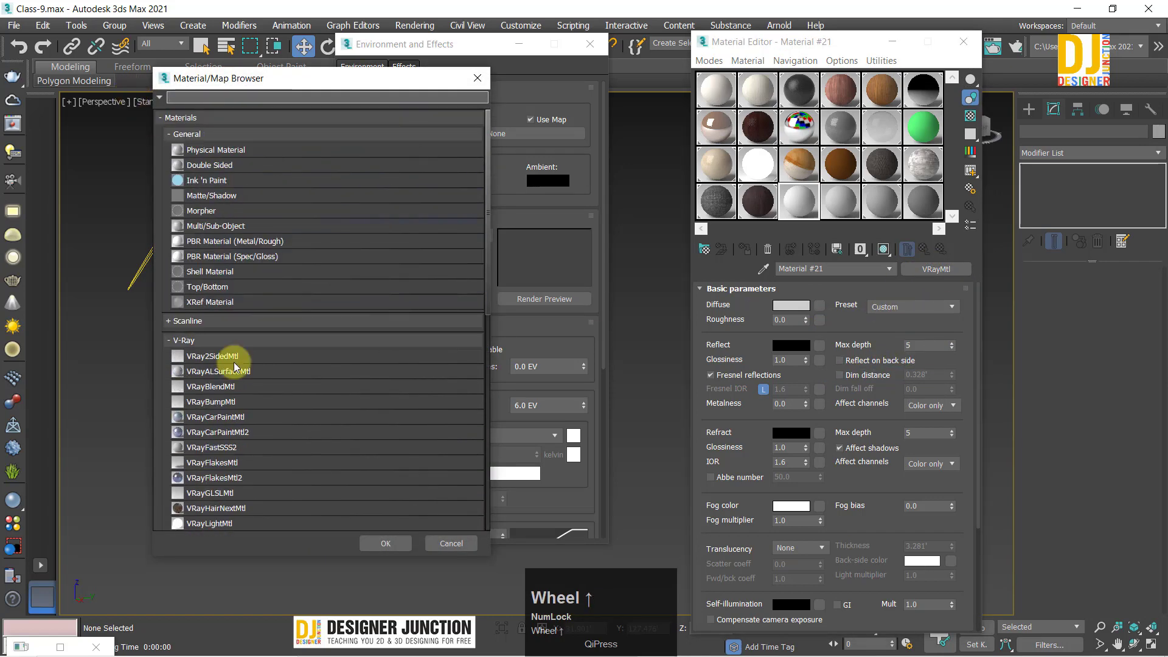
{"action": "left_click", "coordinate": [218, 150]}
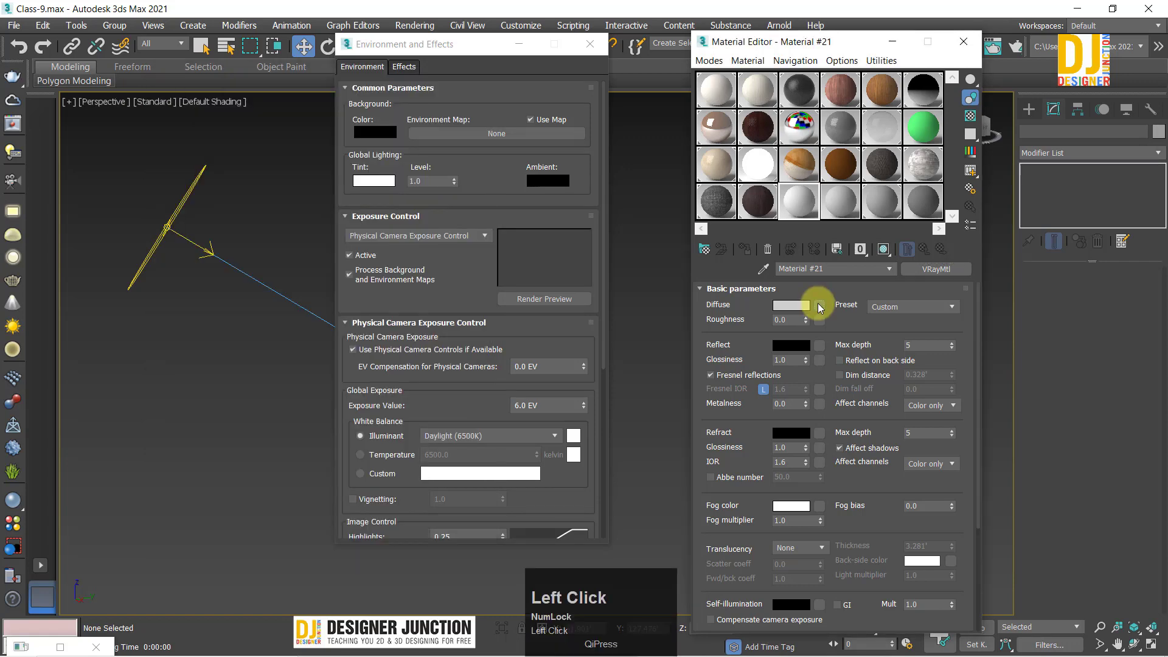
Step: Assign an OSL HDRI Environment map to Material #21's diffuse slot, using palermo_square_2k from the HDRI folder
{"action": "left_click", "coordinate": [819, 305]}
{"action": "scroll", "coordinate": [266, 241], "scroll_direction": "up", "scroll_amount": 2}
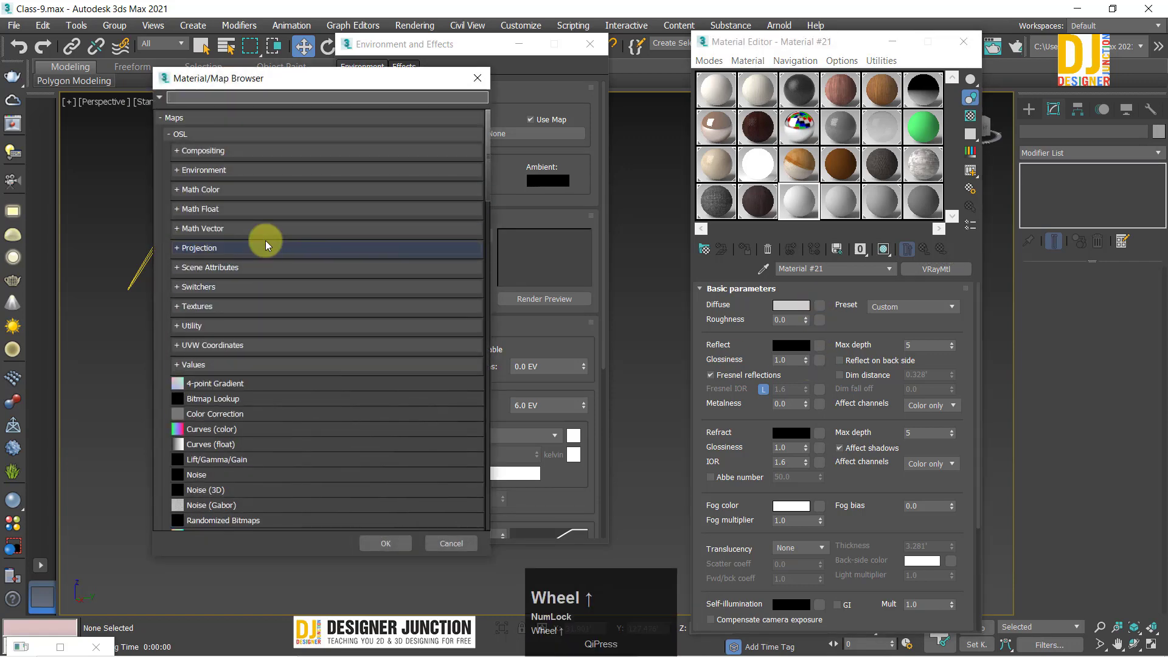
{"action": "left_click", "coordinate": [197, 170]}
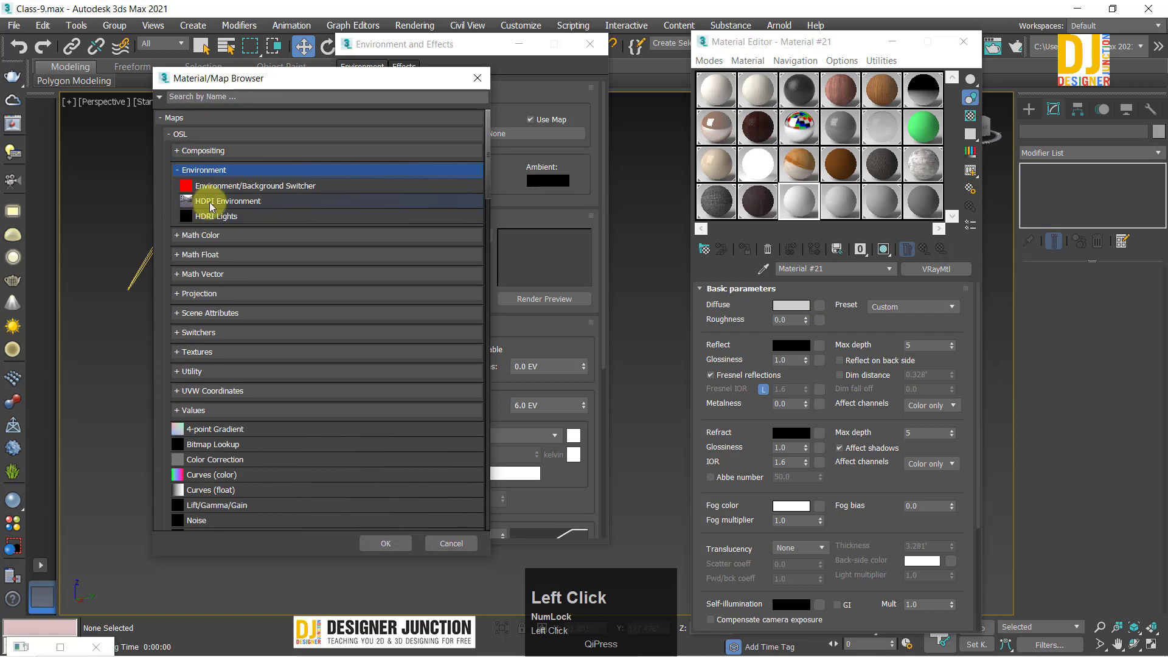
{"action": "double_click", "coordinate": [211, 207]}
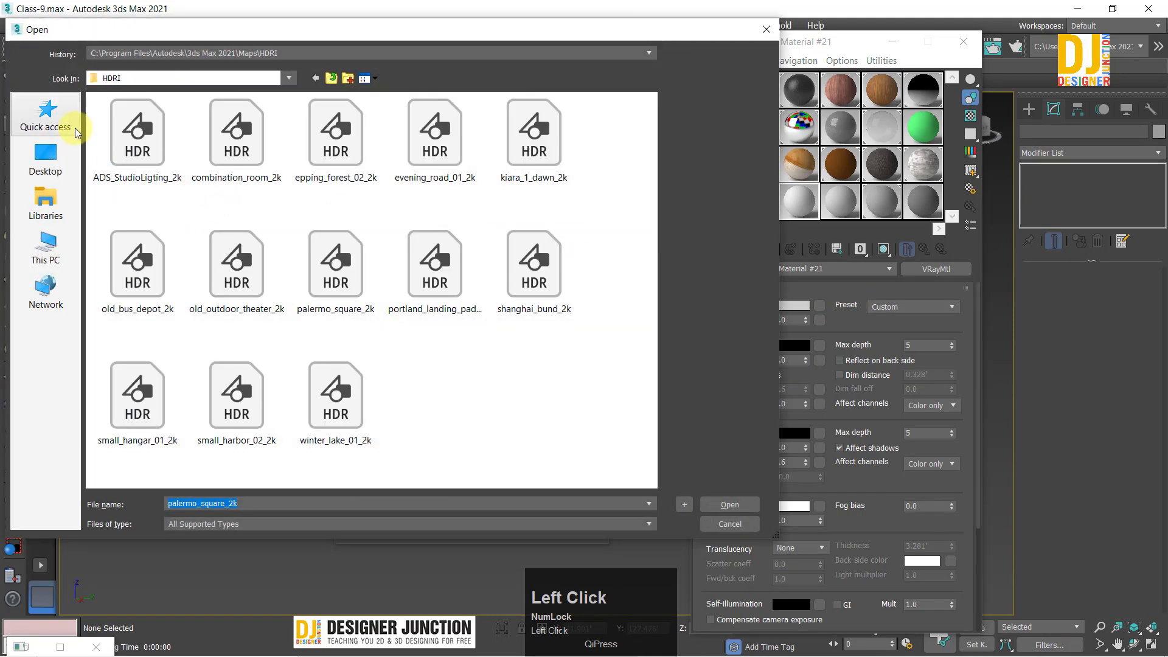
{"action": "left_click", "coordinate": [328, 414]}
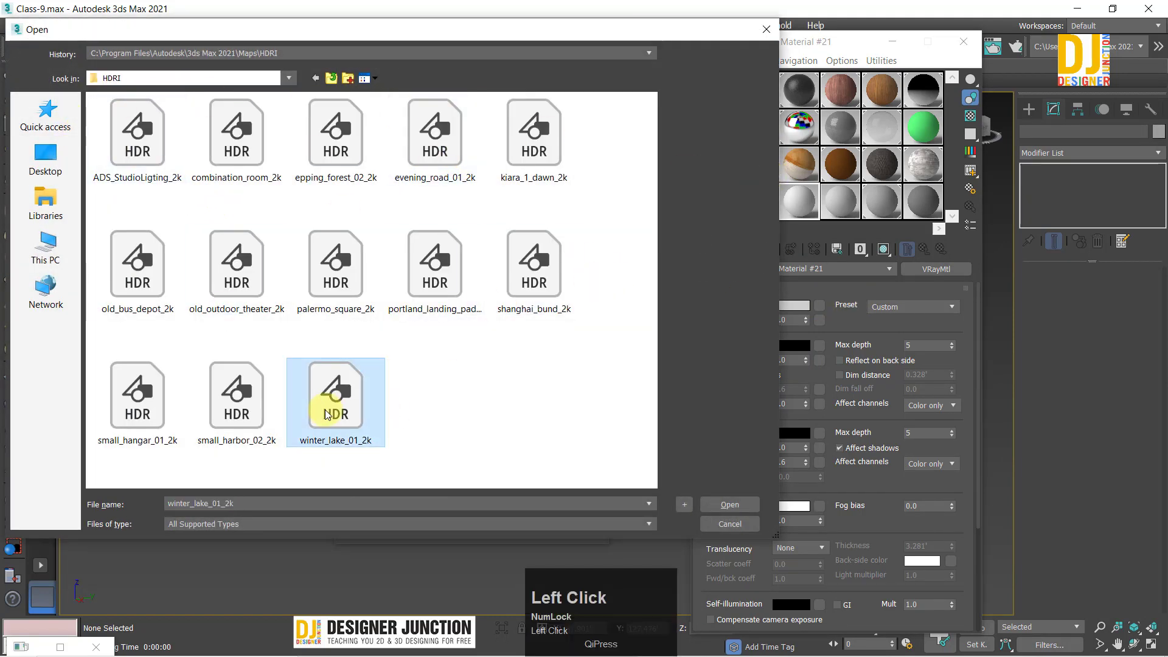
{"action": "left_click", "coordinate": [243, 402]}
{"action": "left_click", "coordinate": [176, 386]}
{"action": "left_click", "coordinate": [135, 259]}
{"action": "left_click", "coordinate": [237, 268]}
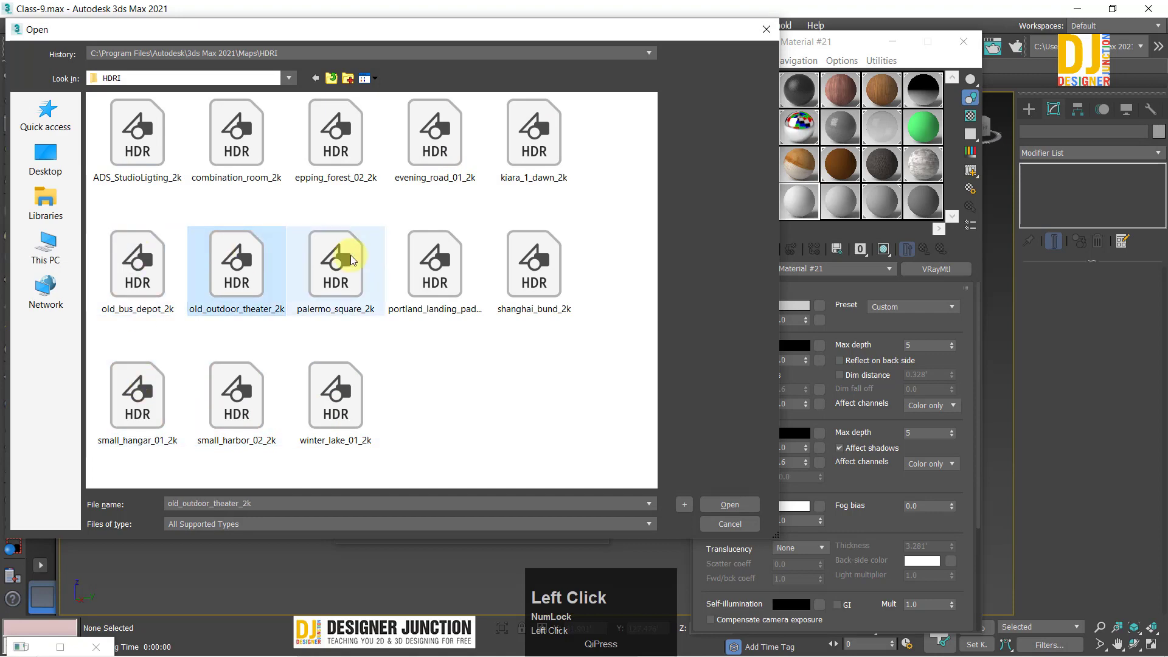
{"action": "double_click", "coordinate": [351, 250]}
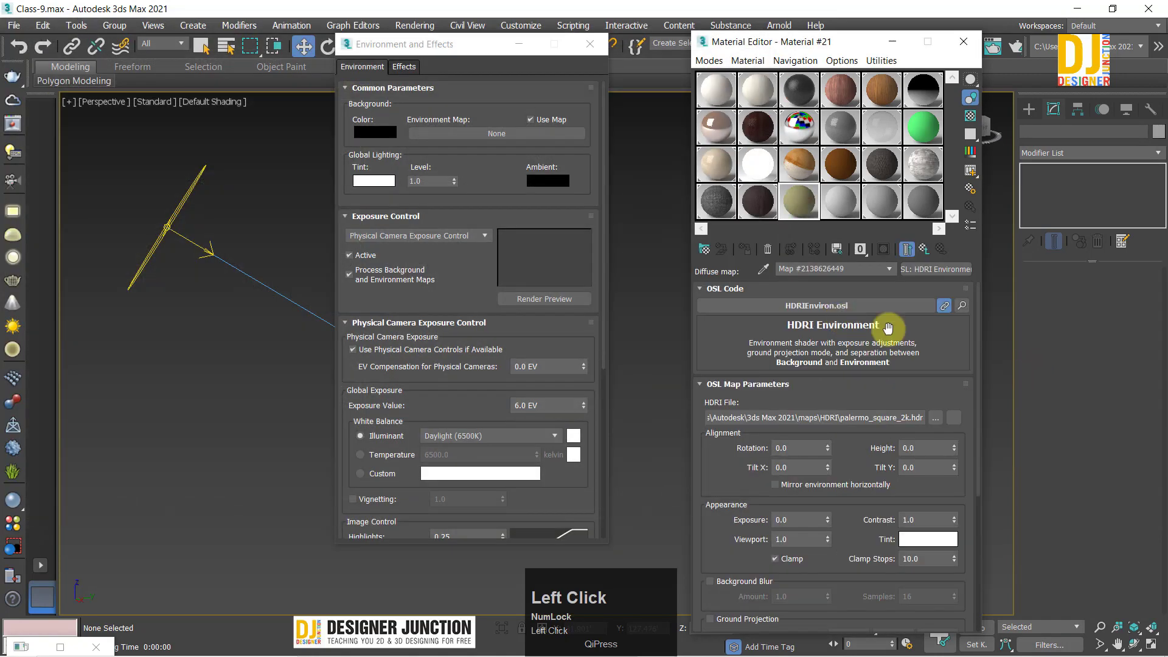
Step: Copy the HDRI Environment map as an instance into the scene's environment map slot, close the environment settings and inspect the background
{"action": "left_click_drag", "start_coordinate": [935, 272], "coordinate": [669, 254]}
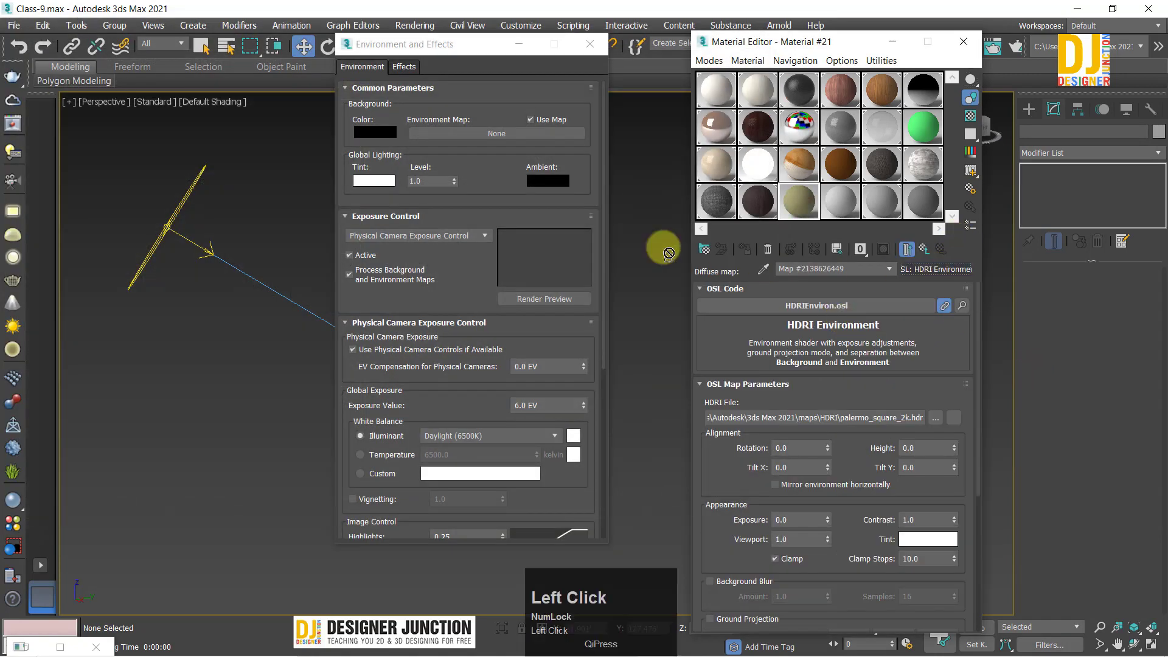
{"action": "left_click_drag", "start_coordinate": [471, 135], "coordinate": [472, 135]}
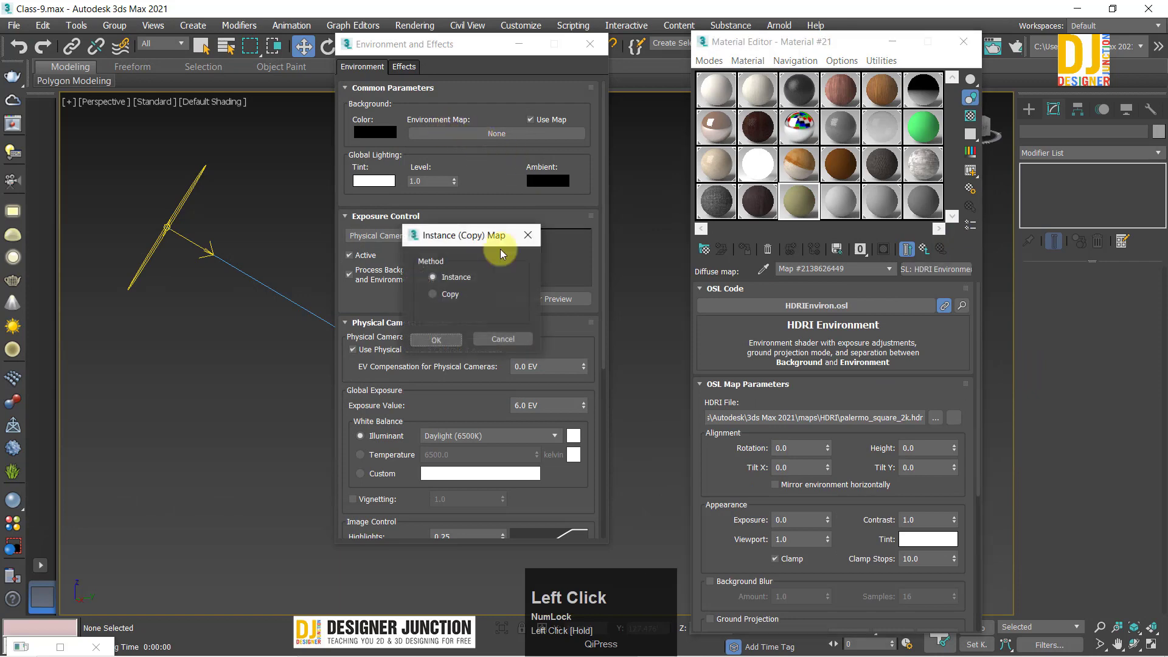
{"action": "left_click", "coordinate": [435, 341]}
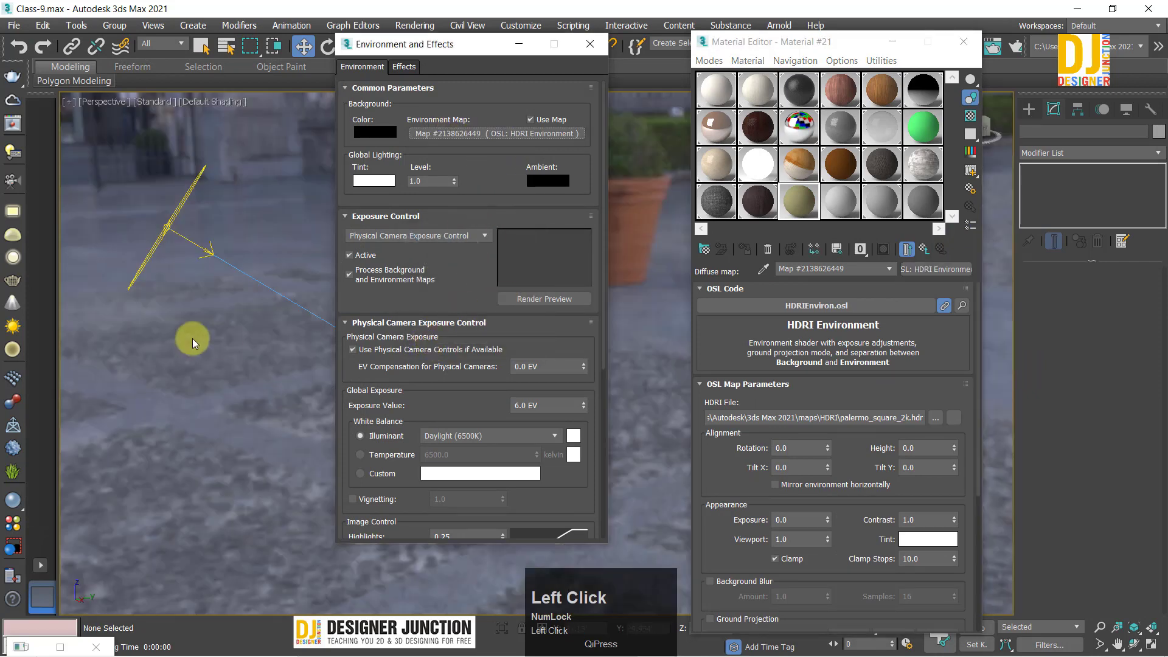
{"action": "scroll", "coordinate": [252, 276], "scroll_direction": "down", "scroll_amount": 3}
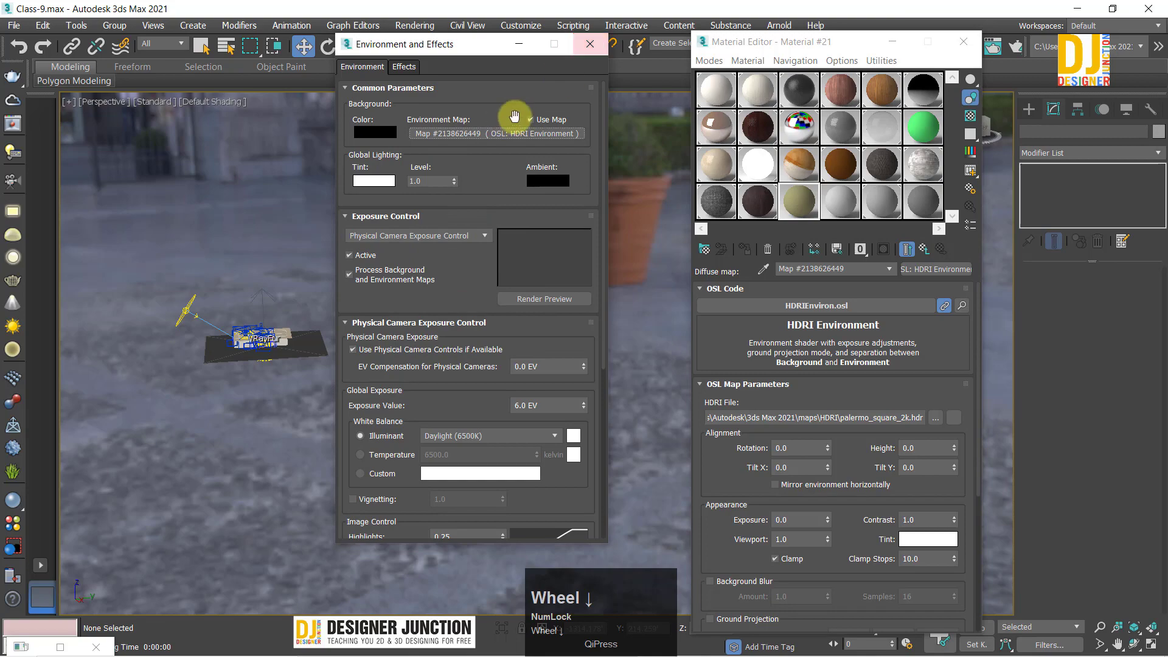
{"action": "left_click", "coordinate": [589, 45]}
{"action": "key", "text": "z"}
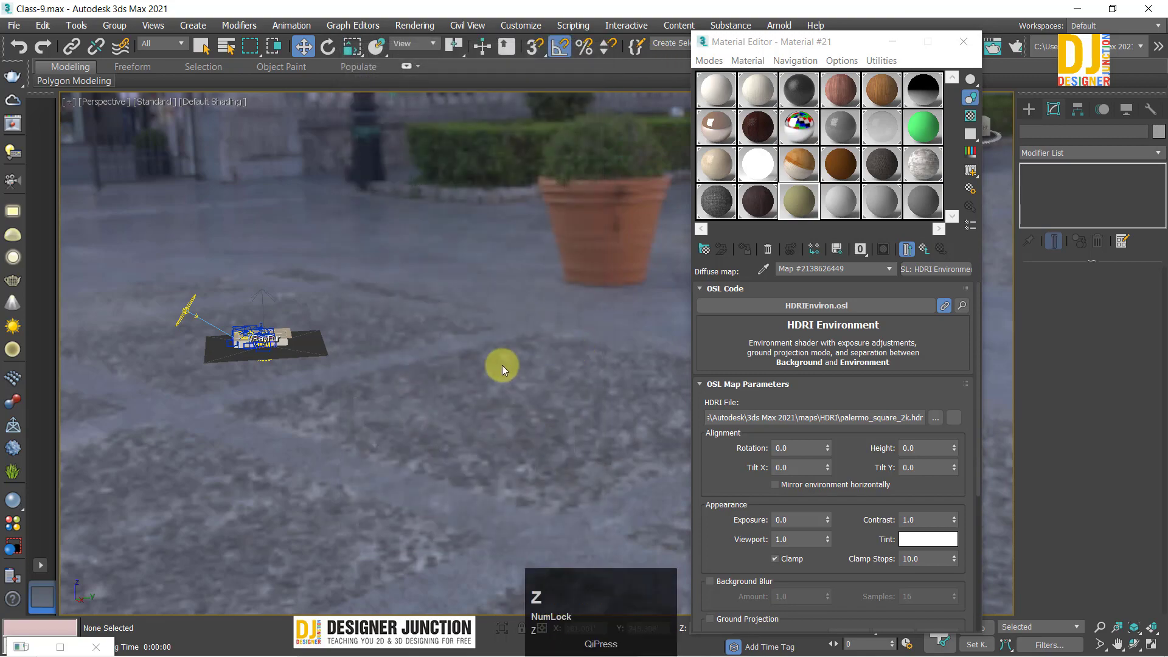
{"action": "scroll", "coordinate": [441, 369], "scroll_direction": "down", "scroll_amount": 2}
{"action": "middle_click_drag", "start_coordinate": [441, 368], "coordinate": [543, 335], "text": "alt"}
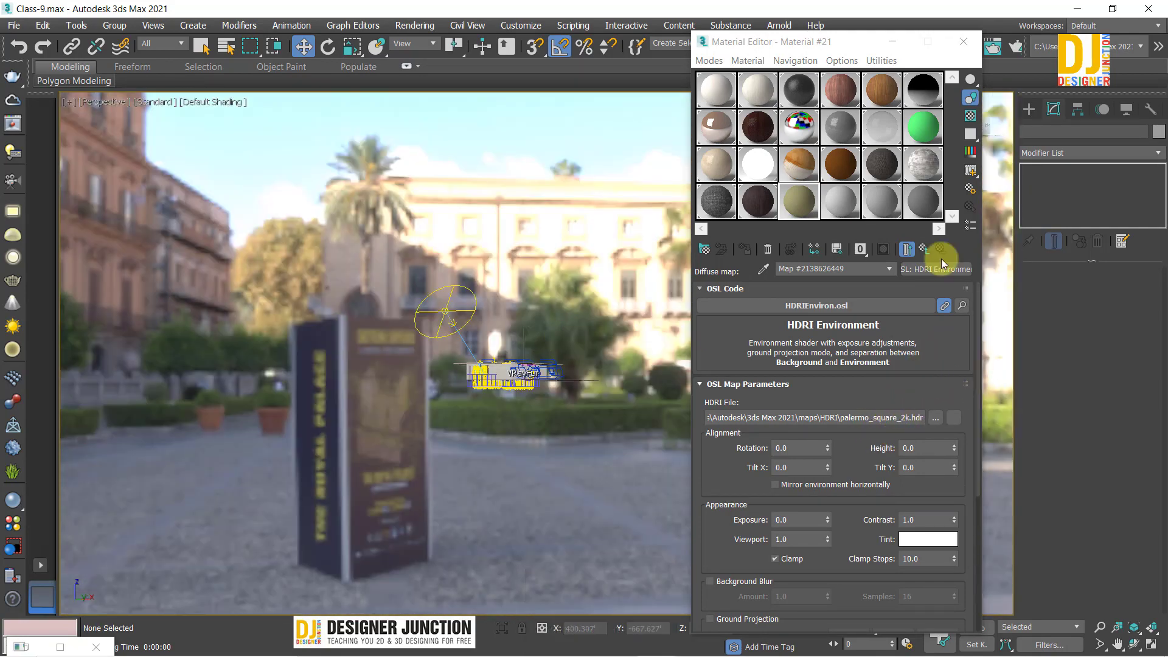
Step: Try ADS_StudioLigting_2k as the HDRI file of the environment map
{"action": "left_click", "coordinate": [935, 419]}
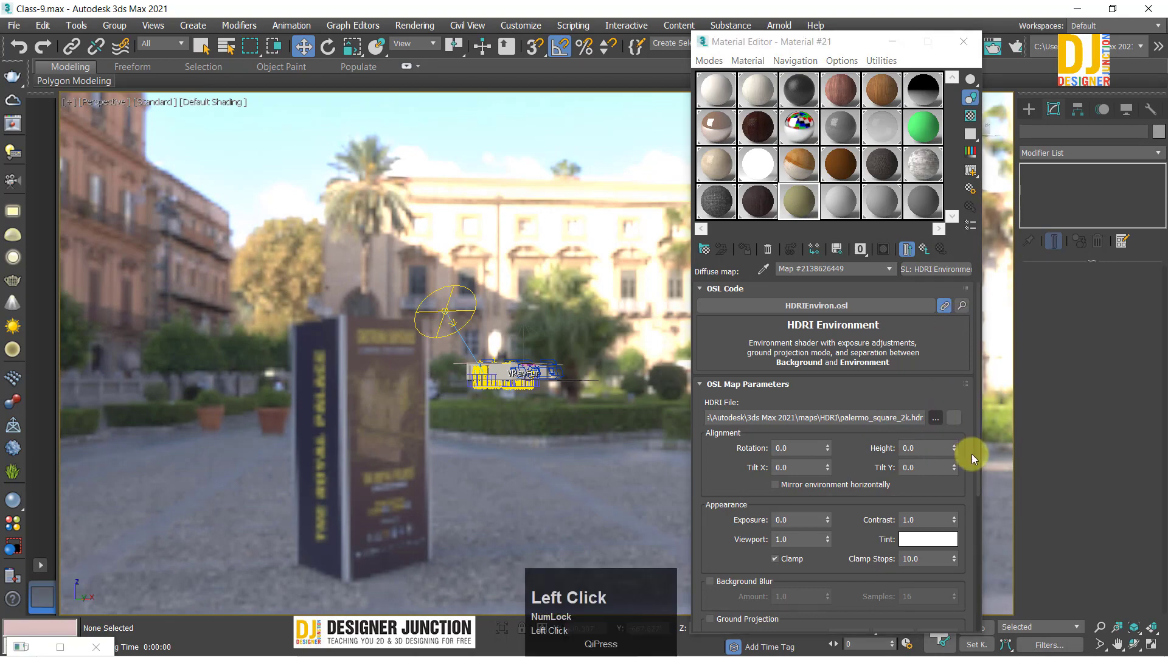
{"action": "double_click", "coordinate": [334, 126]}
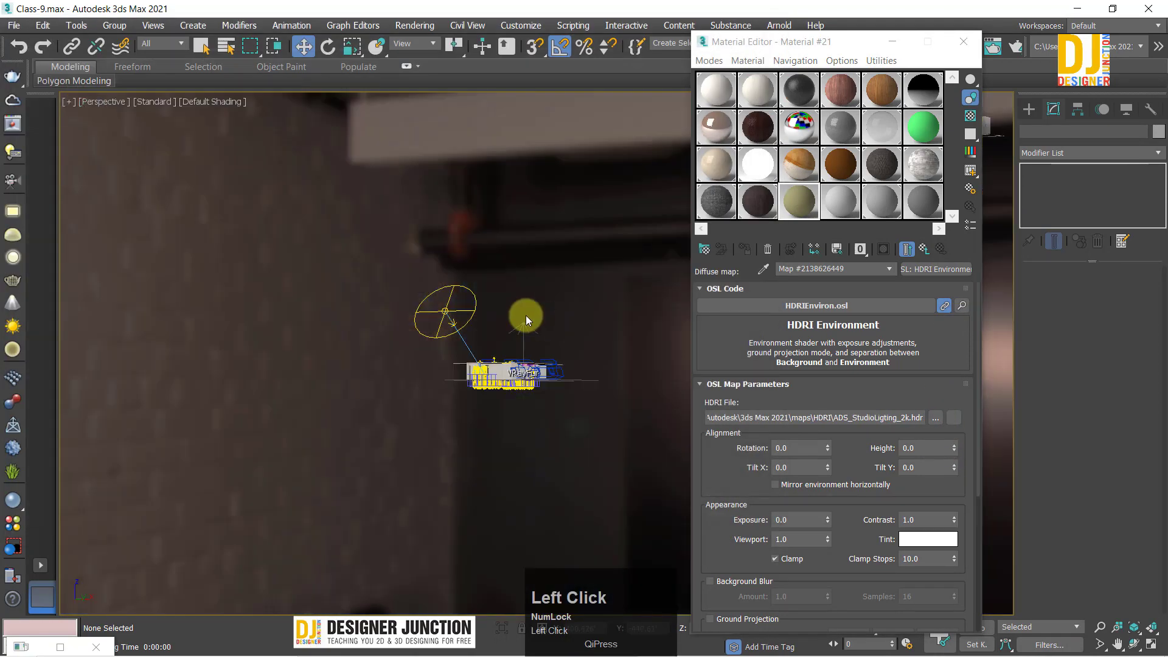
{"action": "scroll", "coordinate": [521, 315], "scroll_direction": "down", "scroll_amount": 1}
Step: Try epping_forest_02_2k as the HDRI file and inspect the house model against the background
{"action": "left_click", "coordinate": [934, 419]}
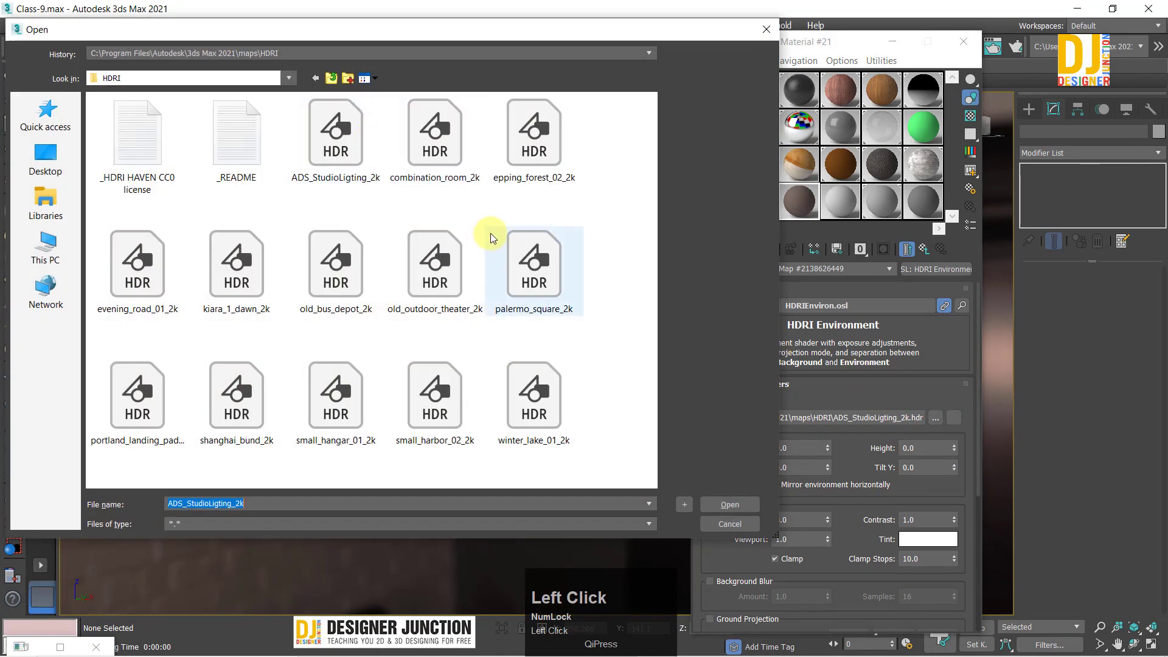
{"action": "left_click", "coordinate": [351, 133]}
{"action": "left_click", "coordinate": [435, 146]}
{"action": "double_click", "coordinate": [511, 159]}
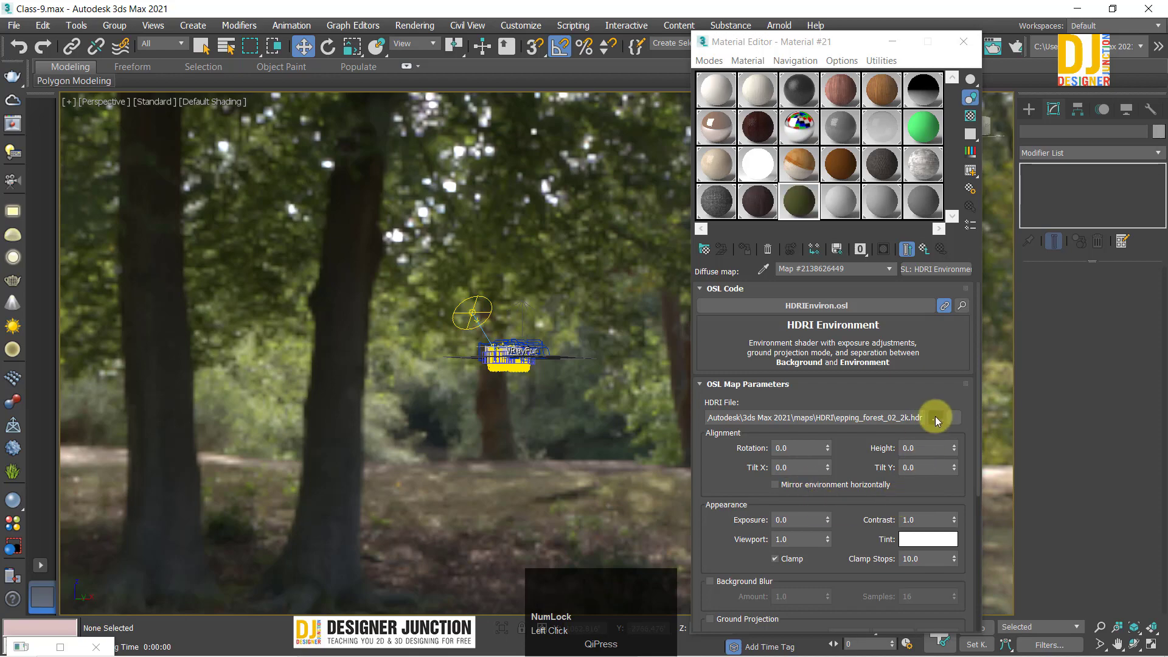
{"action": "scroll", "coordinate": [334, 272], "scroll_direction": "down", "scroll_amount": 2}
{"action": "middle_click_drag", "start_coordinate": [337, 272], "coordinate": [570, 275], "text": "alt"}
{"action": "scroll", "coordinate": [571, 275], "scroll_direction": "up", "scroll_amount": 4}
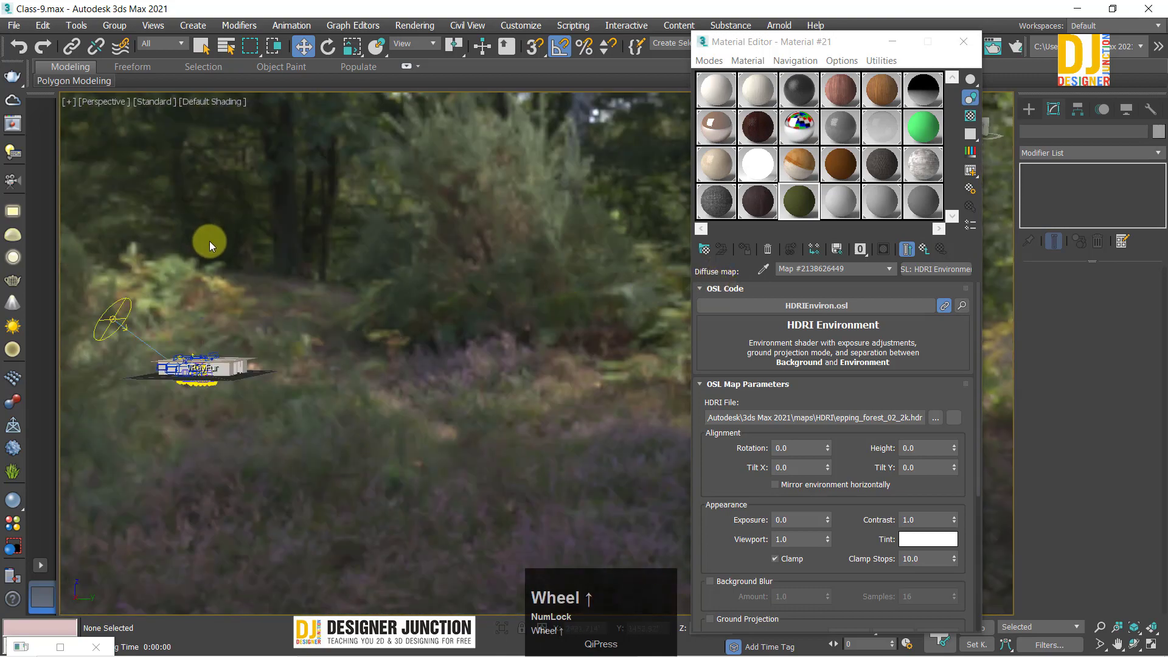
{"action": "scroll", "coordinate": [194, 261], "scroll_direction": "up", "scroll_amount": 2}
{"action": "key", "text": "alt+w"}
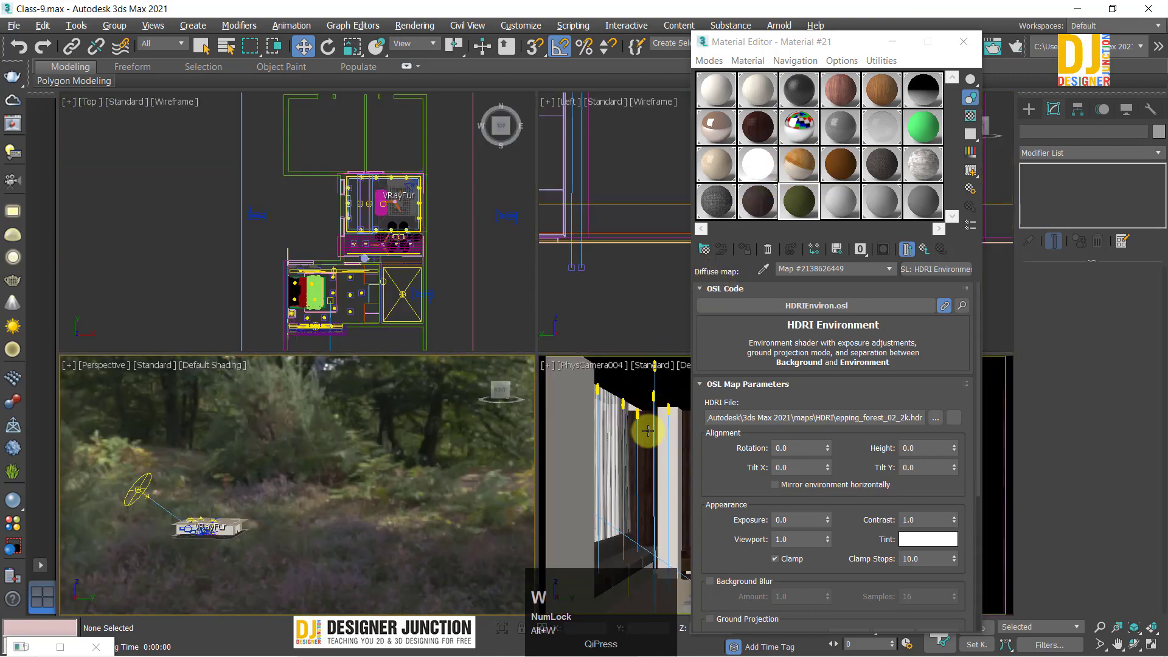
{"action": "key", "text": "alt+w"}
{"action": "scroll", "coordinate": [404, 438], "scroll_direction": "up", "scroll_amount": 3}
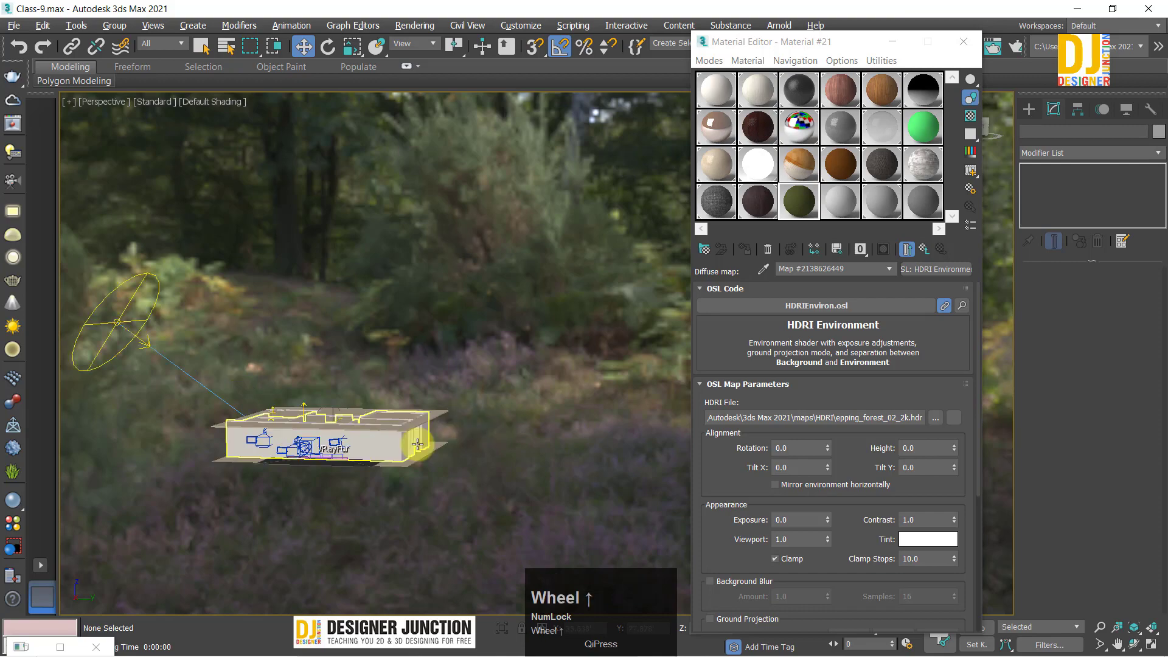
{"action": "middle_click_drag", "start_coordinate": [404, 438], "coordinate": [934, 427]}
Step: Try palermo_square_2k, old_outdoor_theater_2k and old_bus_depot_2k in turn as the environment's HDRI file
{"action": "left_click", "coordinate": [935, 419]}
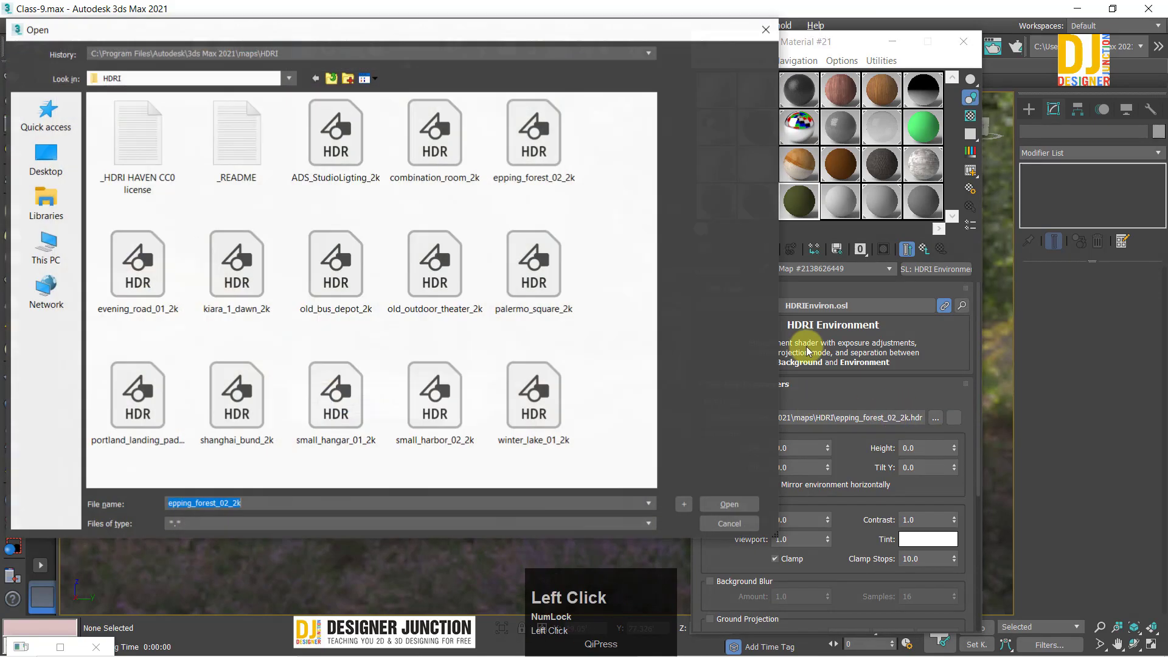
{"action": "double_click", "coordinate": [491, 267]}
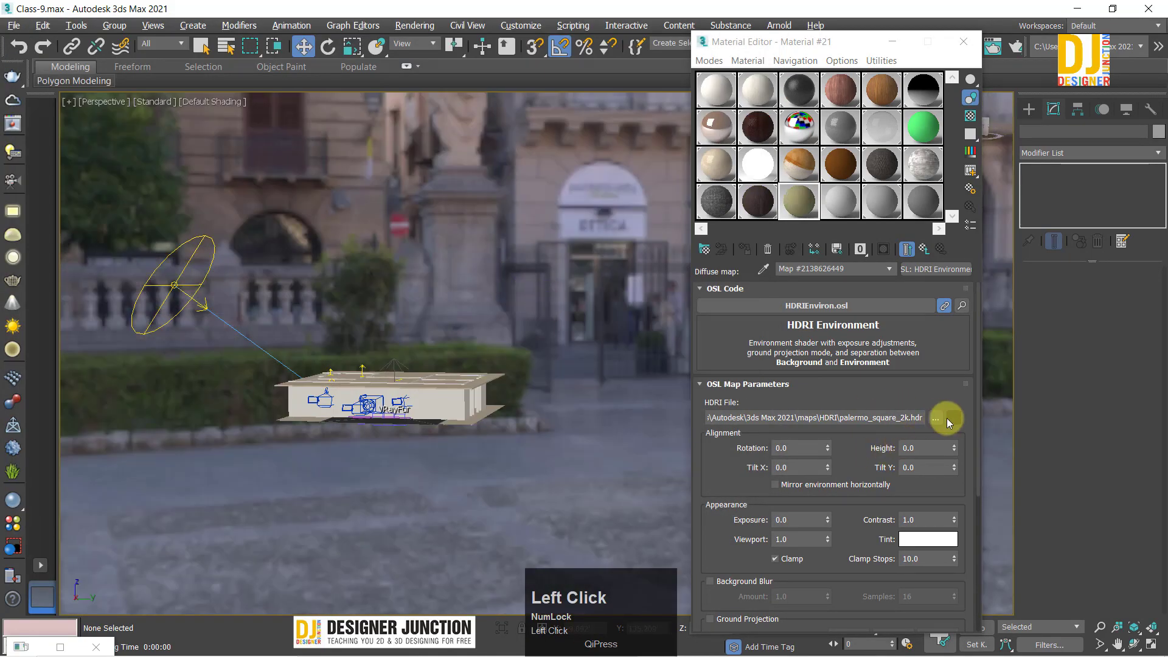
{"action": "left_click", "coordinate": [935, 417]}
{"action": "double_click", "coordinate": [404, 267]}
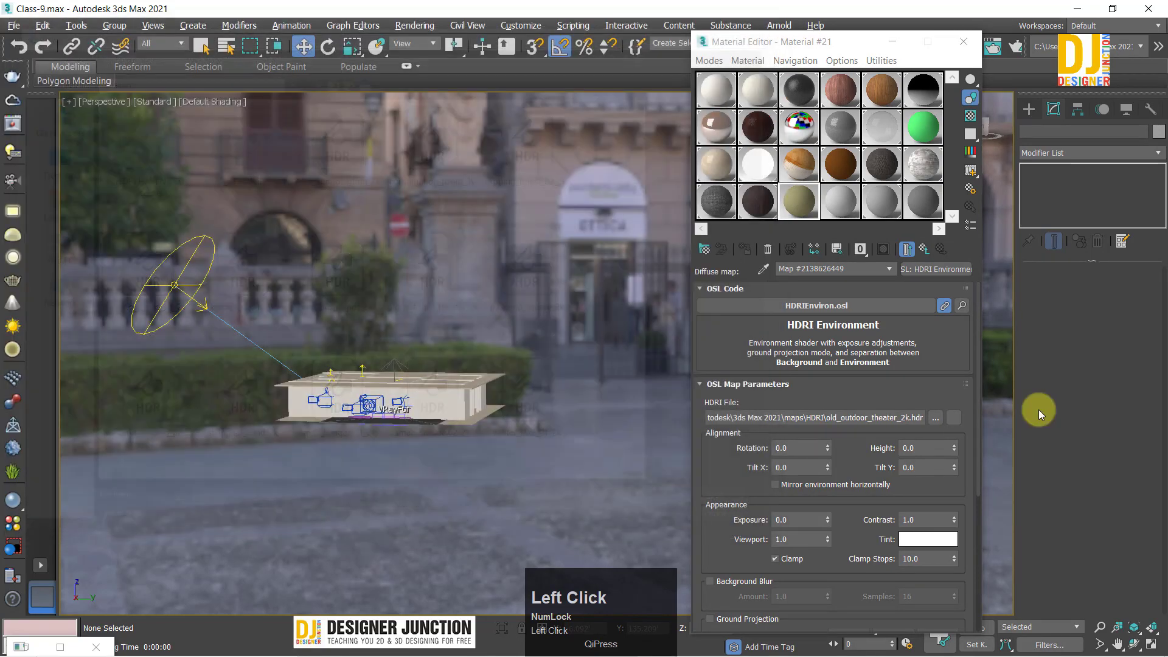
{"action": "left_click", "coordinate": [937, 417]}
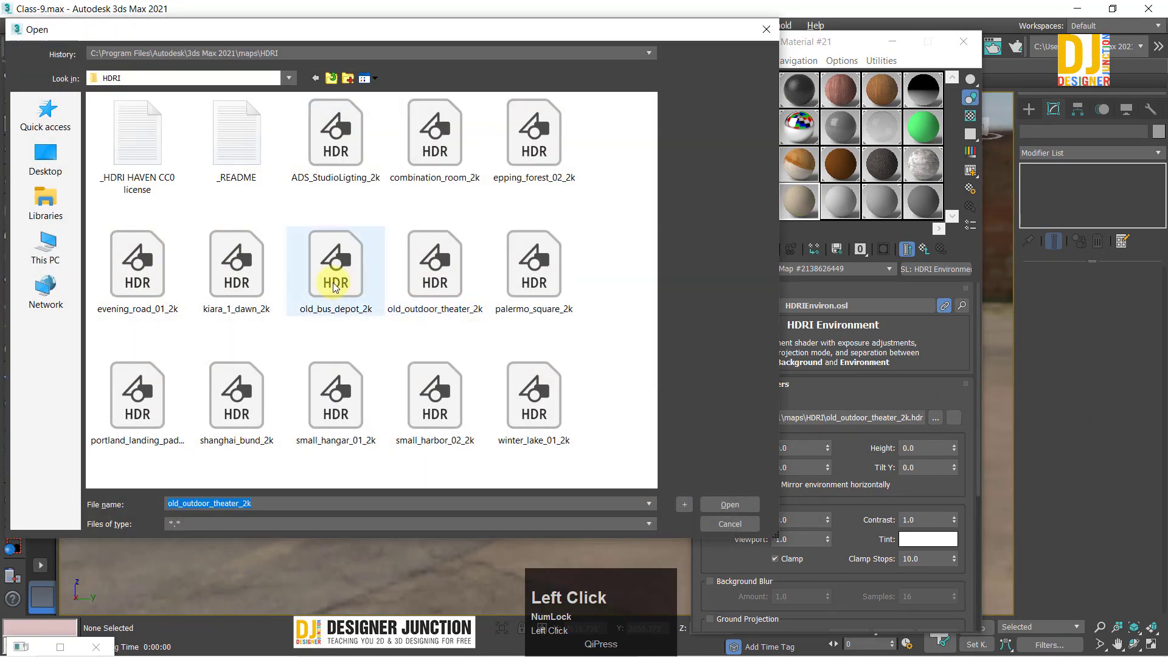
{"action": "double_click", "coordinate": [335, 262]}
Step: Set the environment's HDRI file to evening_road_01_2k and inspect the background around the house
{"action": "left_click", "coordinate": [935, 417]}
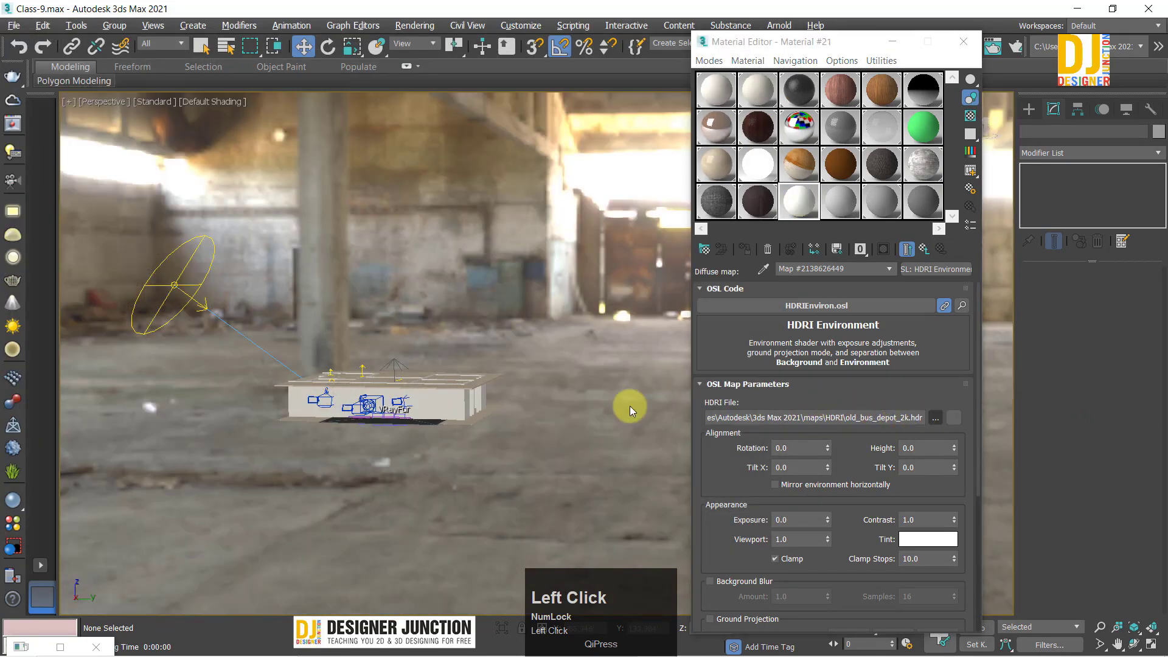
{"action": "double_click", "coordinate": [107, 266]}
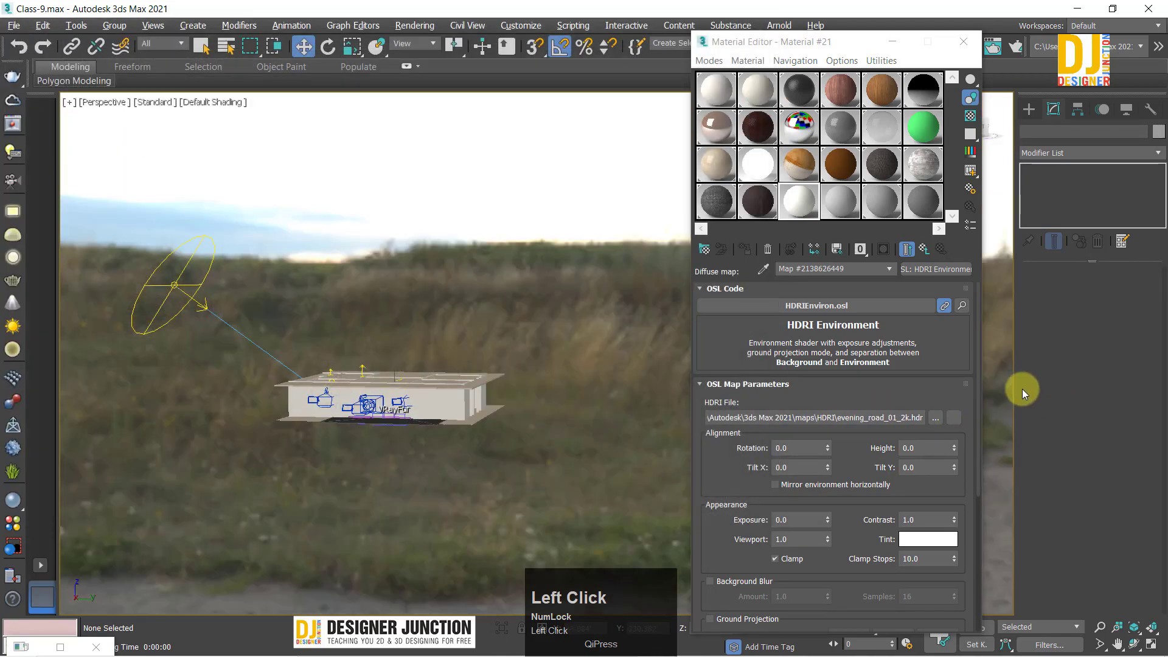
{"action": "scroll", "coordinate": [339, 359], "scroll_direction": "down", "scroll_amount": 3}
{"action": "middle_click_drag", "start_coordinate": [339, 360], "coordinate": [730, 365], "text": "alt"}
Step: Set the environment's HDRI file to epping_forest_02_2k, close the material editor and inspect the house against the new background
{"action": "left_click", "coordinate": [936, 419]}
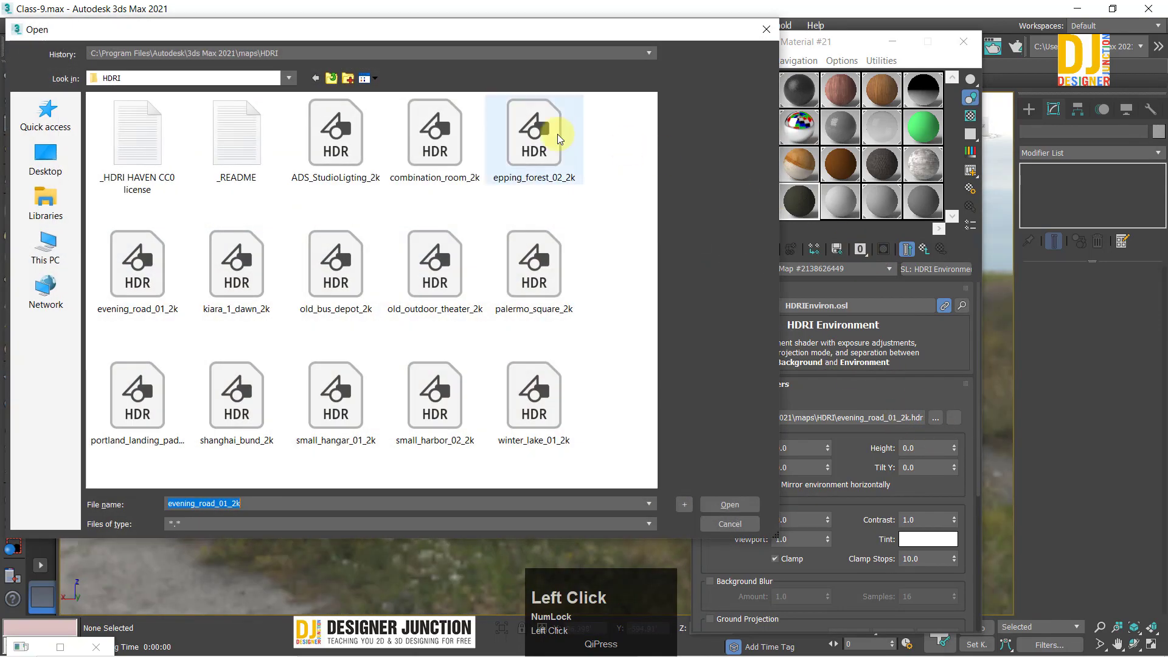
{"action": "double_click", "coordinate": [535, 133]}
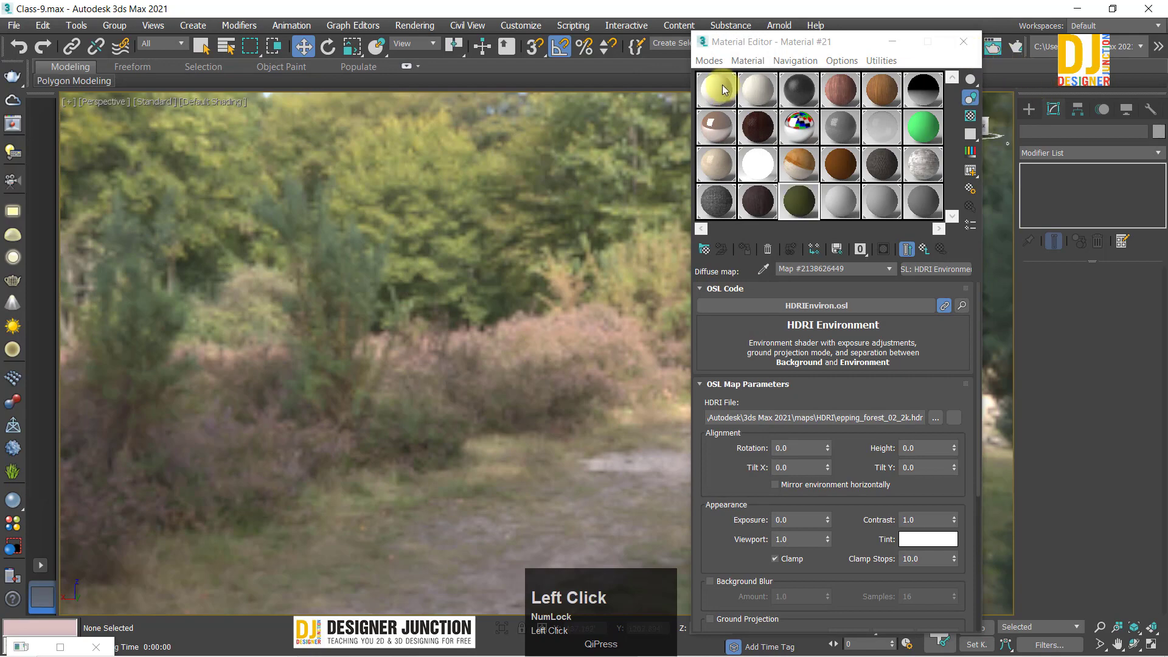
{"action": "left_click", "coordinate": [721, 85]}
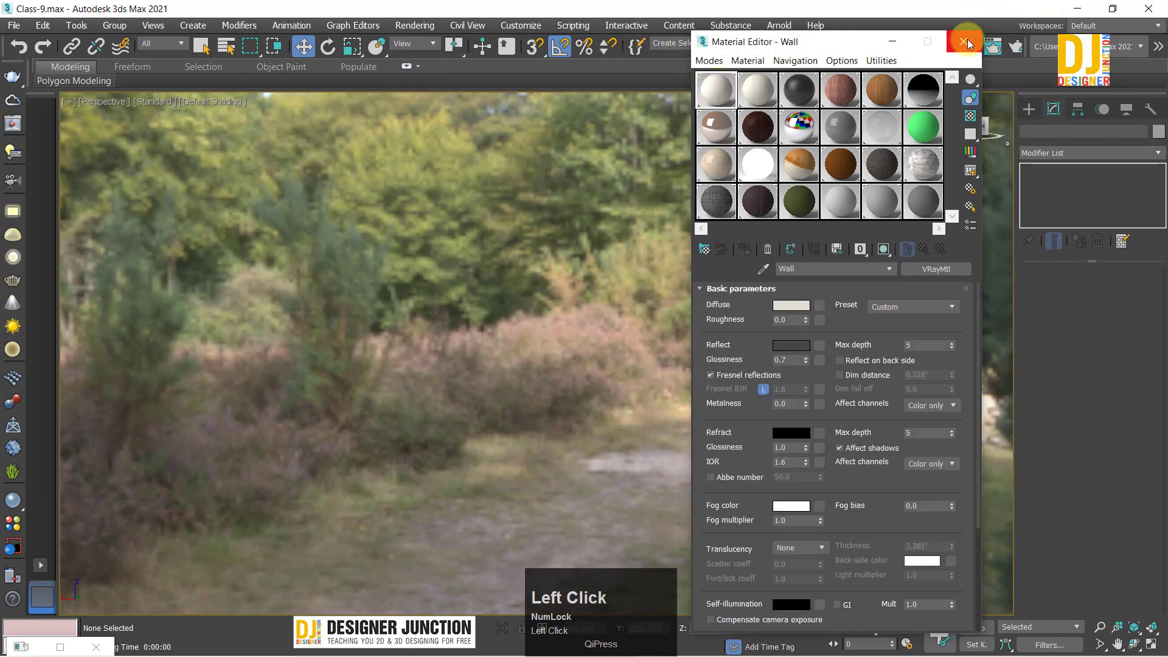
{"action": "left_click", "coordinate": [966, 41]}
{"action": "key", "text": "z"}
{"action": "middle_click_drag", "start_coordinate": [732, 253], "coordinate": [689, 287], "text": "alt"}
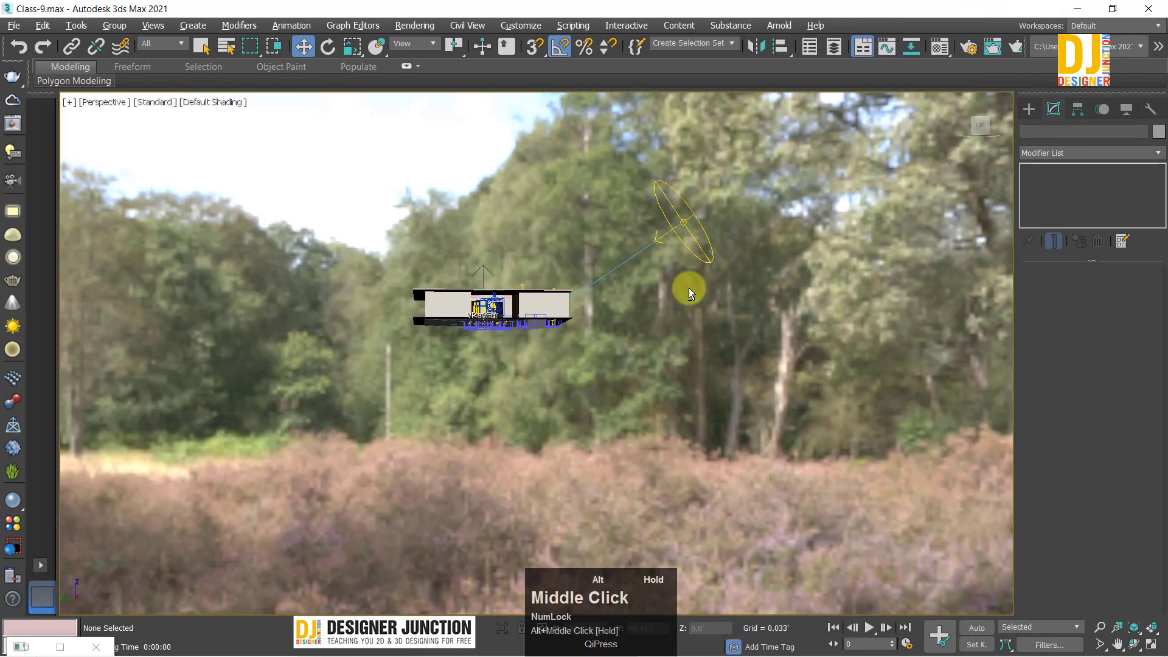
Step: Try deleting the curtain group at the seating-side window in the bedroom camera view, and undo the deletion
{"action": "key", "text": "alt+w"}
{"action": "right_click", "coordinate": [829, 456]}
{"action": "key", "text": "alt+w"}
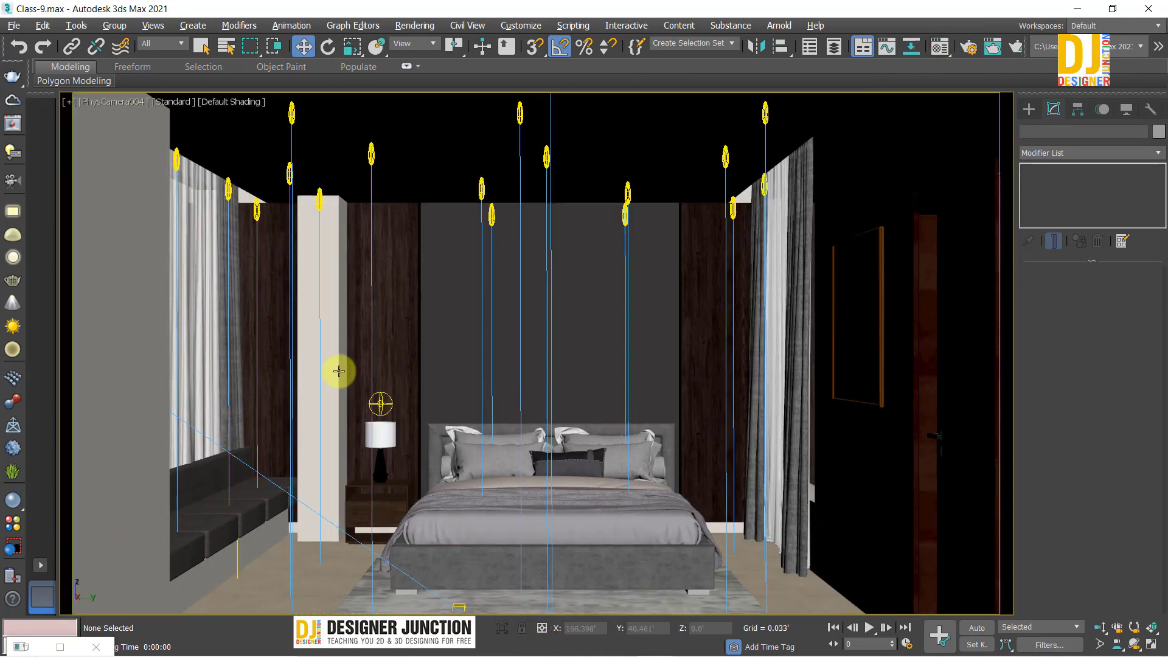
{"action": "left_click", "coordinate": [187, 313]}
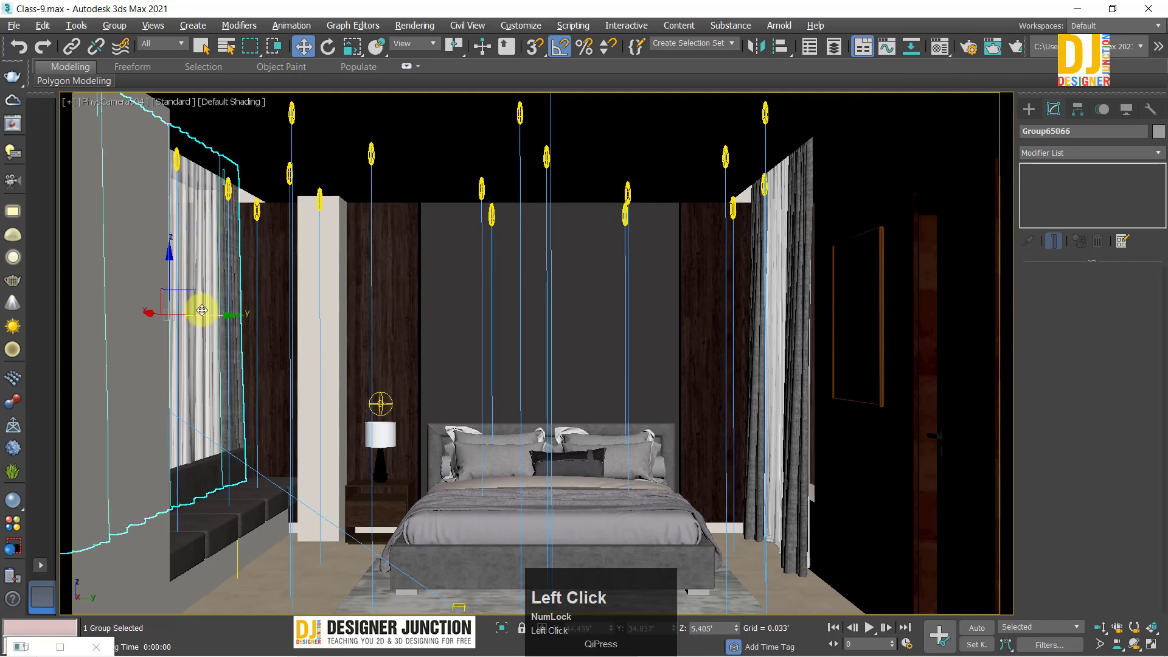
{"action": "key", "text": "Delete"}
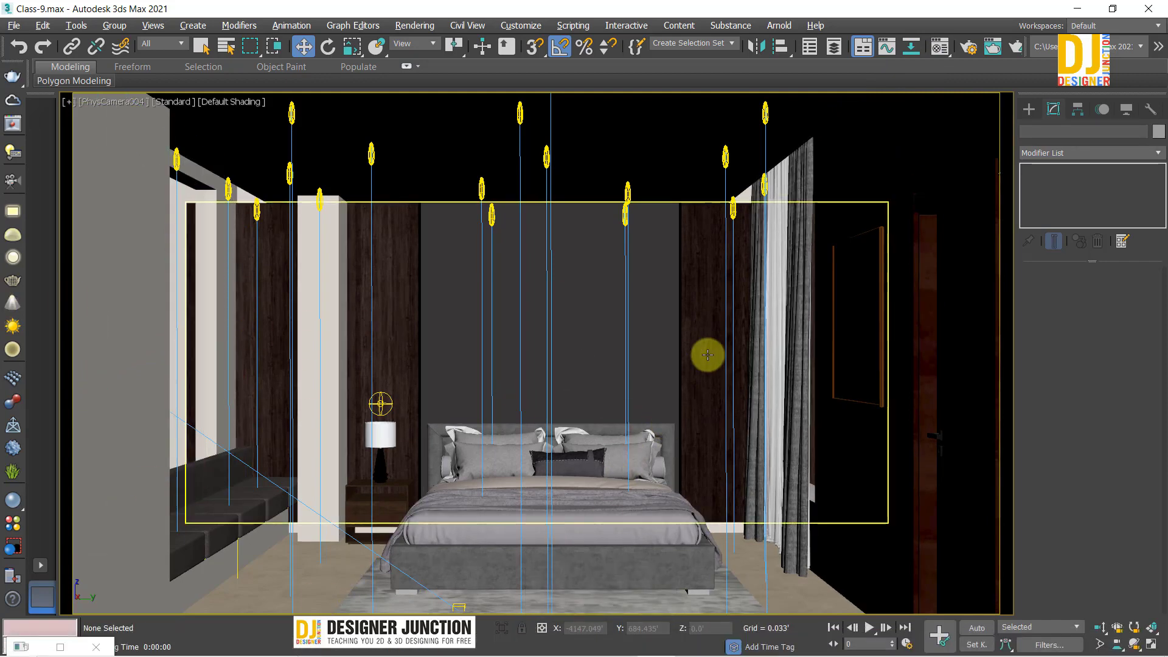
{"action": "key", "text": "ctrl+z"}
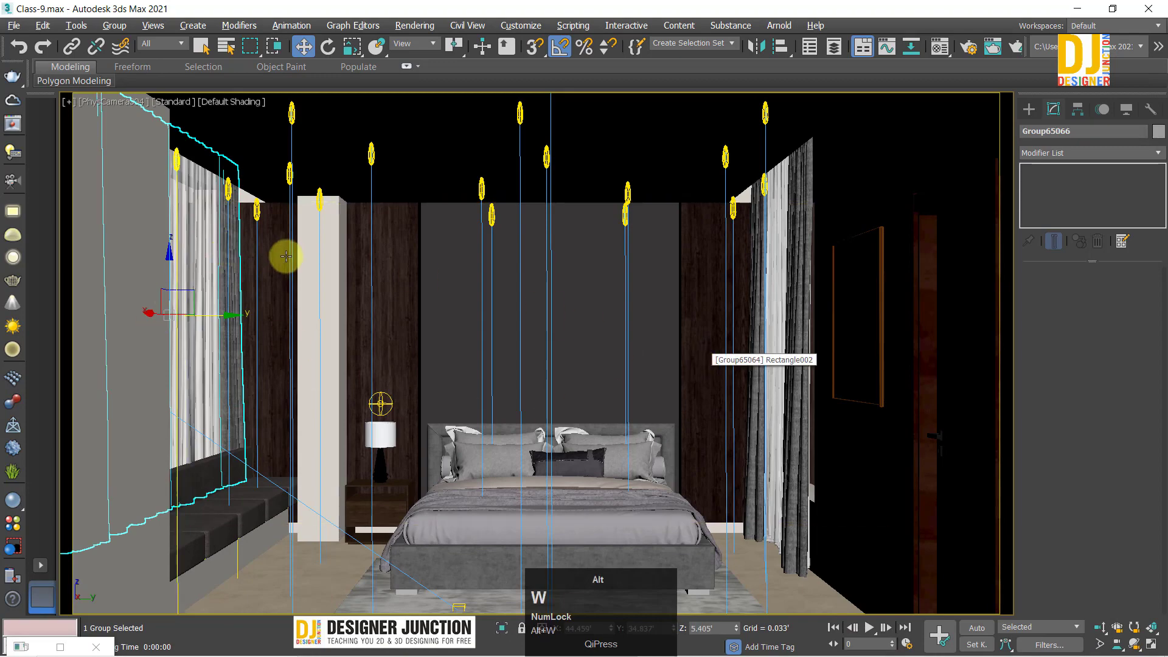
Step: Examine the bedroom layout and the coverage of its existing camera in the top view
{"action": "key", "text": "alt+w"}
{"action": "key", "text": "alt+w"}
{"action": "left_click", "coordinate": [193, 289]}
{"action": "scroll", "coordinate": [587, 477], "scroll_direction": "up", "scroll_amount": 2}
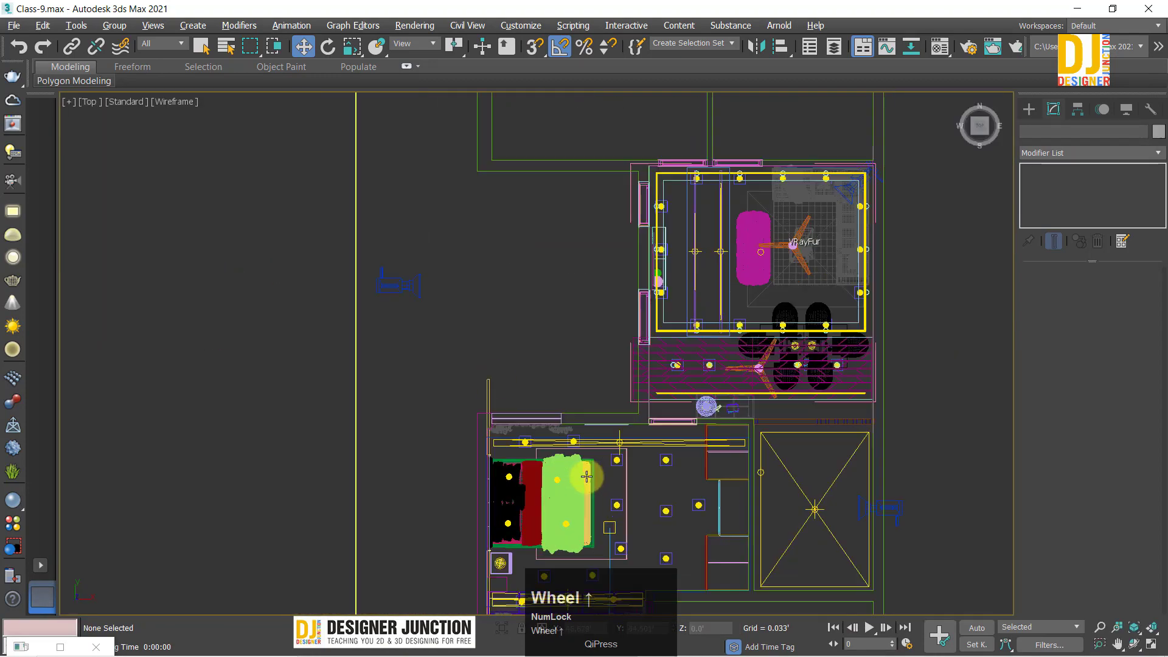
{"action": "middle_click_drag", "start_coordinate": [586, 476], "coordinate": [295, 178]}
{"action": "key", "text": "alt+w"}
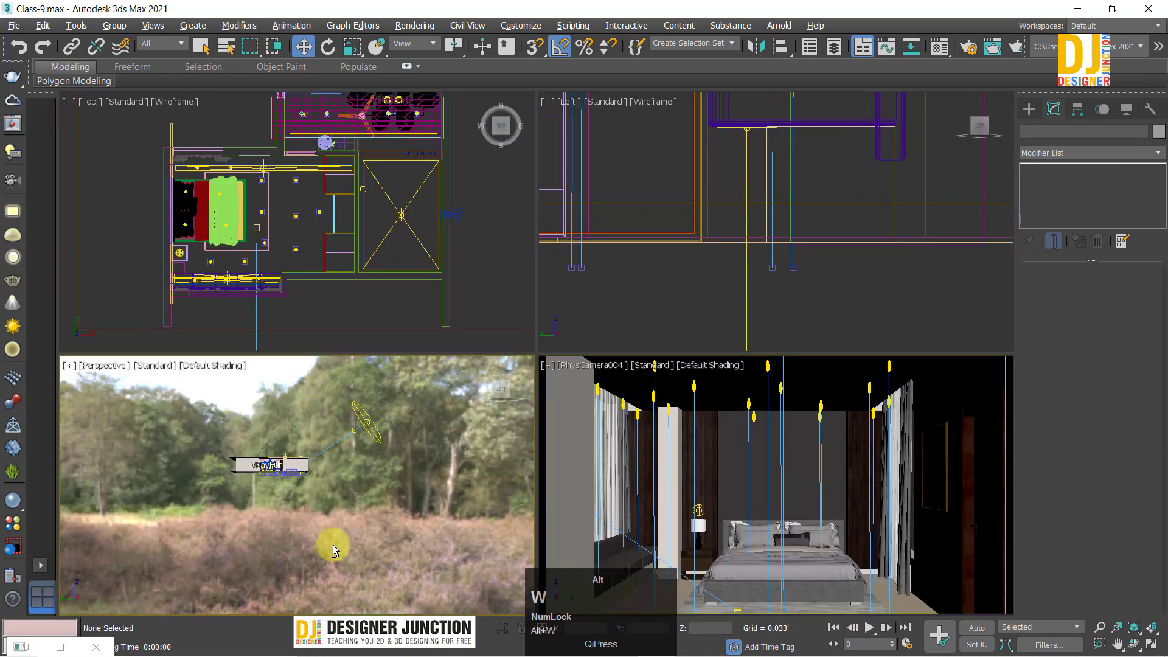
{"action": "key", "text": "alt+w"}
{"action": "key", "text": "alt+w"}
{"action": "left_click", "coordinate": [258, 312]}
{"action": "key", "text": "alt+w"}
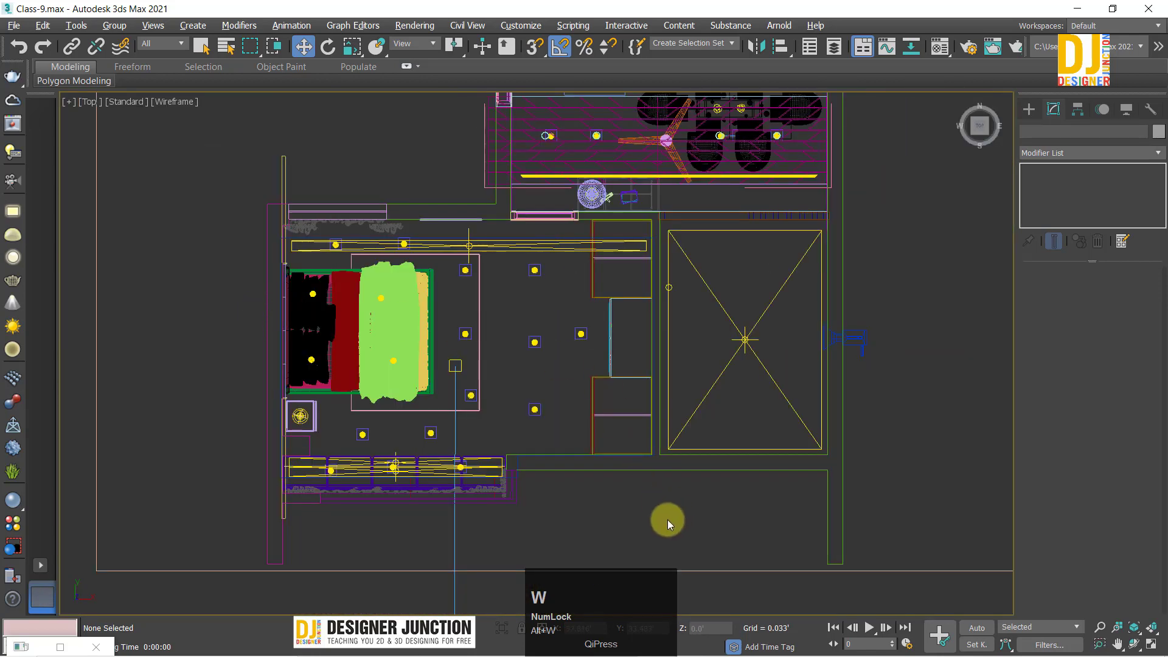
{"action": "left_click", "coordinate": [667, 523]}
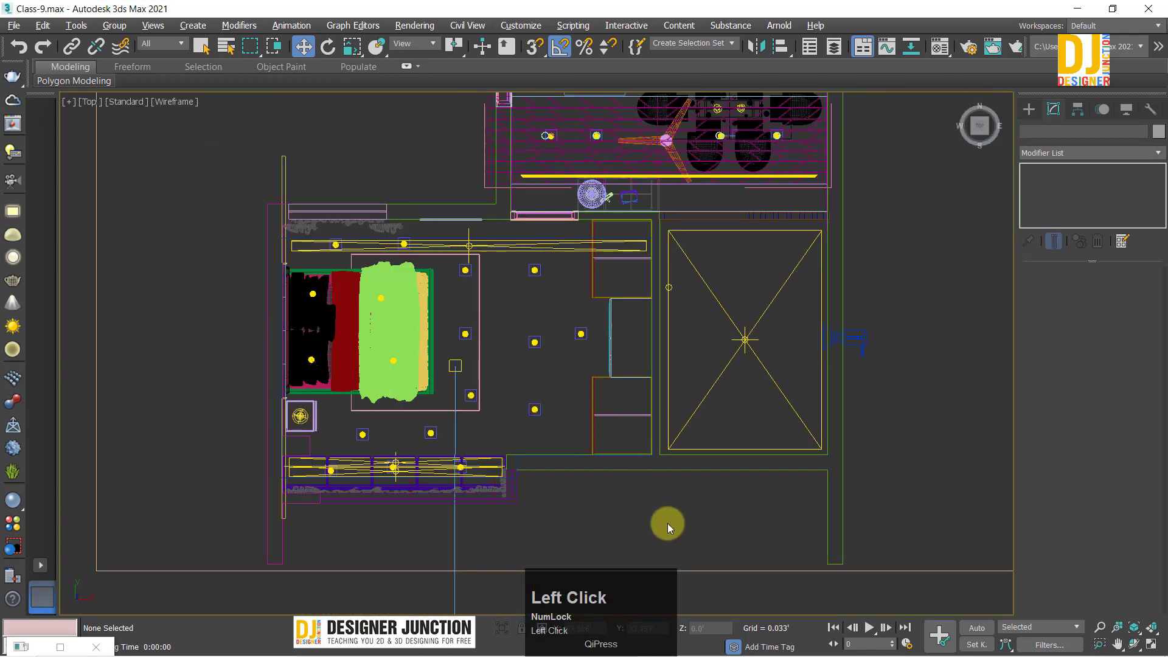
{"action": "left_click", "coordinate": [858, 338]}
{"action": "scroll", "coordinate": [663, 308], "scroll_direction": "down", "scroll_amount": 2}
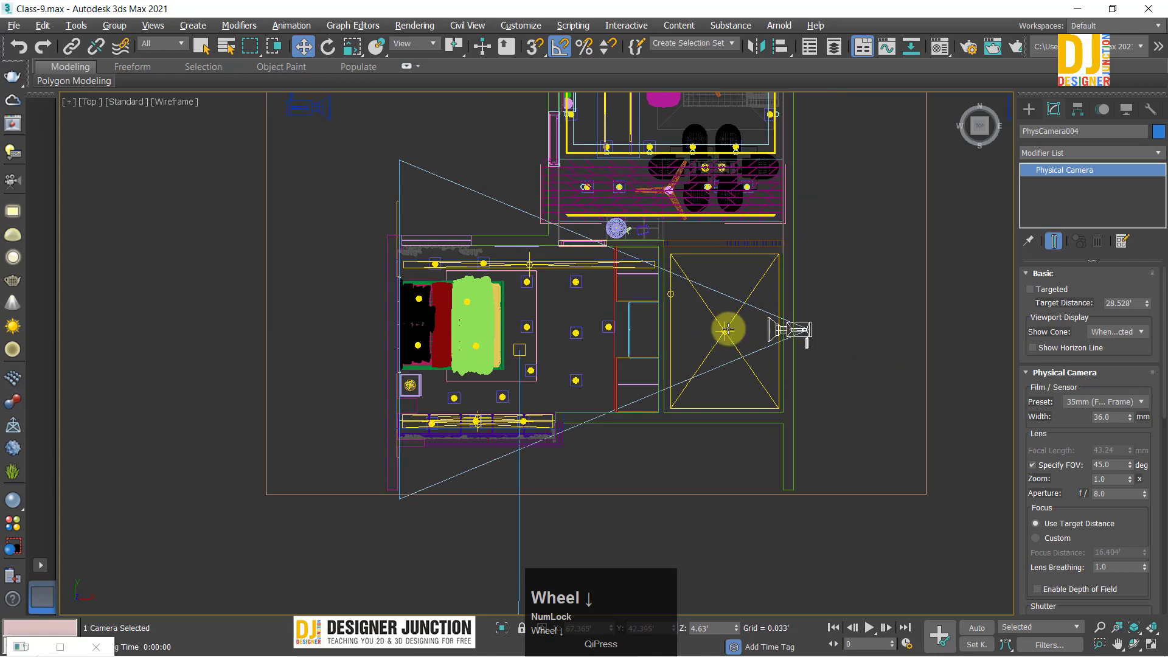
{"action": "key", "text": "w"}
{"action": "left_click", "coordinate": [871, 382]}
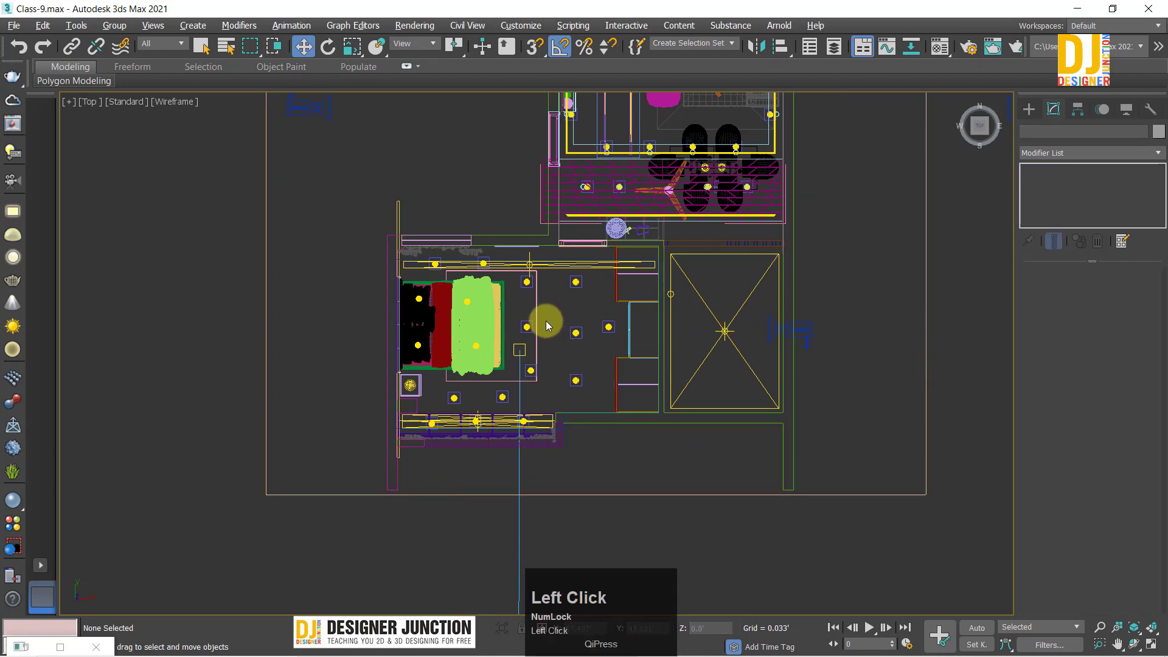
Step: Clone the camera PhysCamera002 from the living room's corner and place the copy beside the bedroom in plan
{"action": "scroll", "coordinate": [516, 313], "scroll_direction": "up", "scroll_amount": 2}
{"action": "scroll", "coordinate": [455, 316], "scroll_direction": "down", "scroll_amount": 4}
{"action": "middle_click_drag", "start_coordinate": [464, 250], "coordinate": [628, 264]}
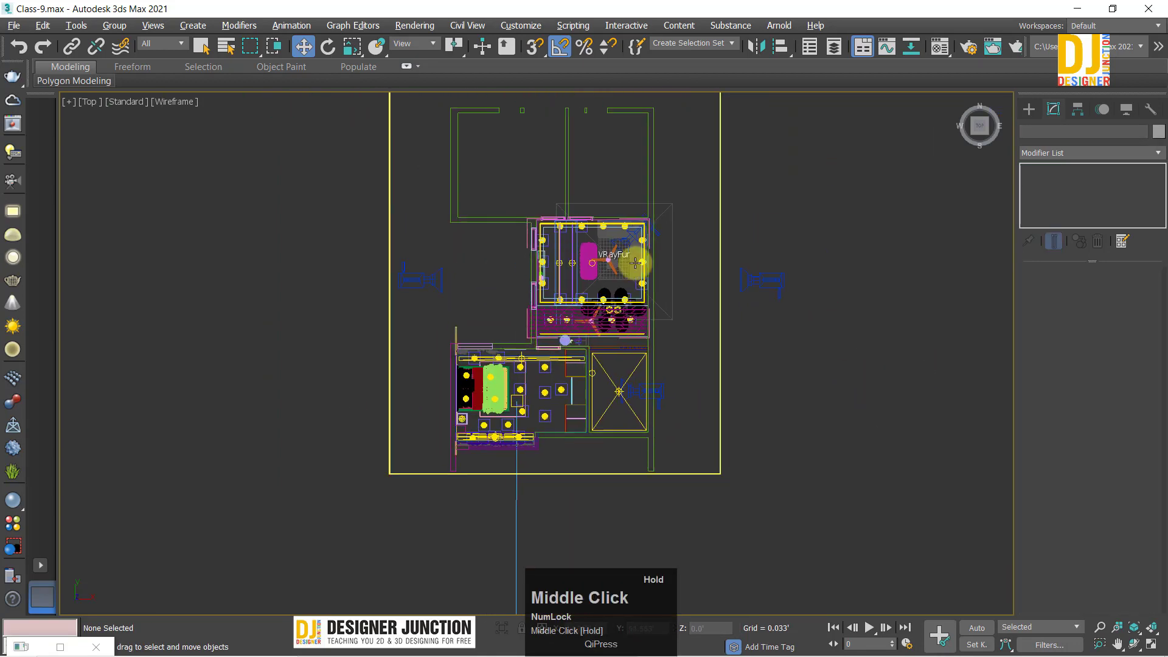
{"action": "scroll", "coordinate": [635, 258], "scroll_direction": "up", "scroll_amount": 3}
{"action": "scroll", "coordinate": [660, 195], "scroll_direction": "up", "scroll_amount": 4}
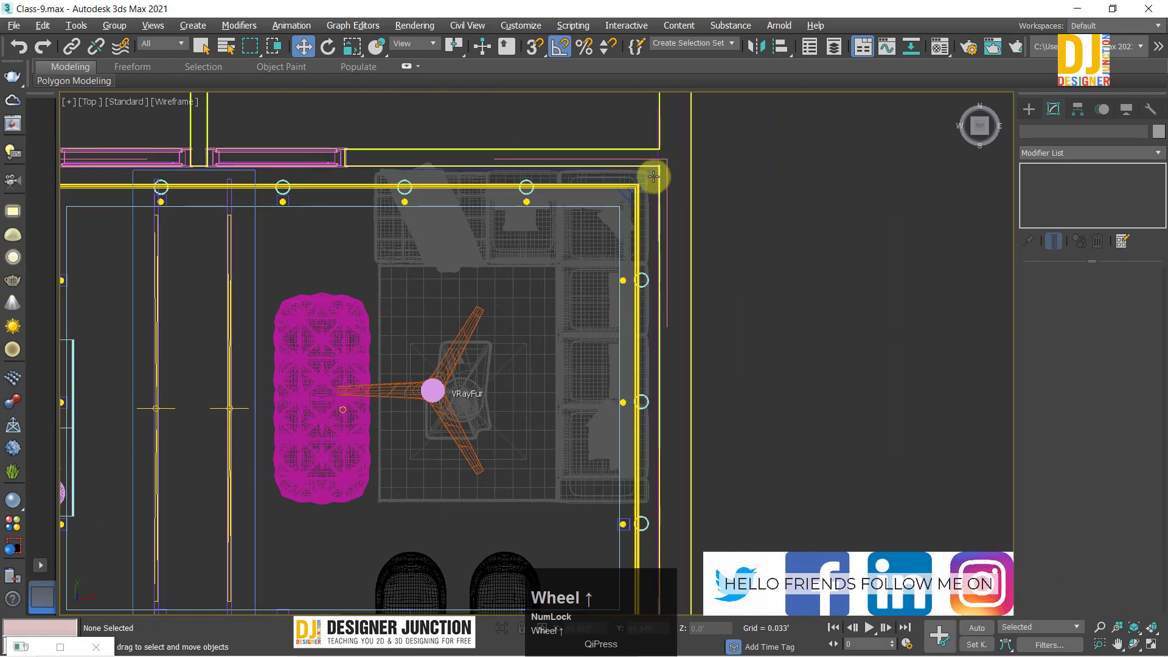
{"action": "left_click", "coordinate": [658, 200]}
{"action": "scroll", "coordinate": [634, 286], "scroll_direction": "down", "scroll_amount": 6}
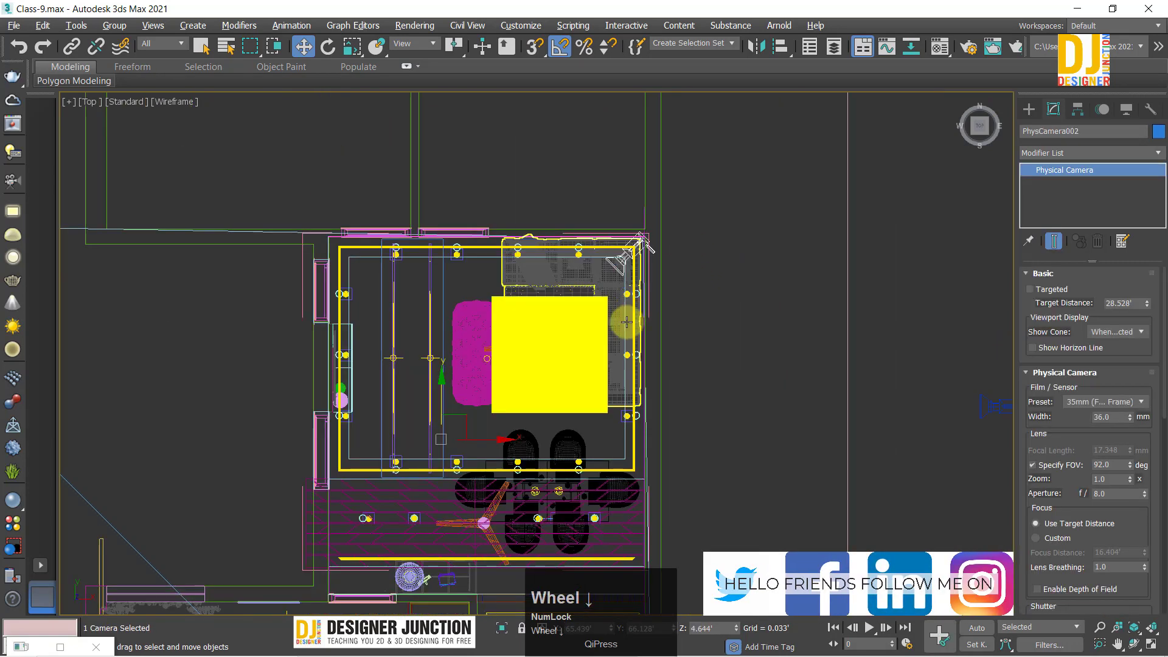
{"action": "middle_click_drag", "start_coordinate": [526, 395], "coordinate": [619, 268]}
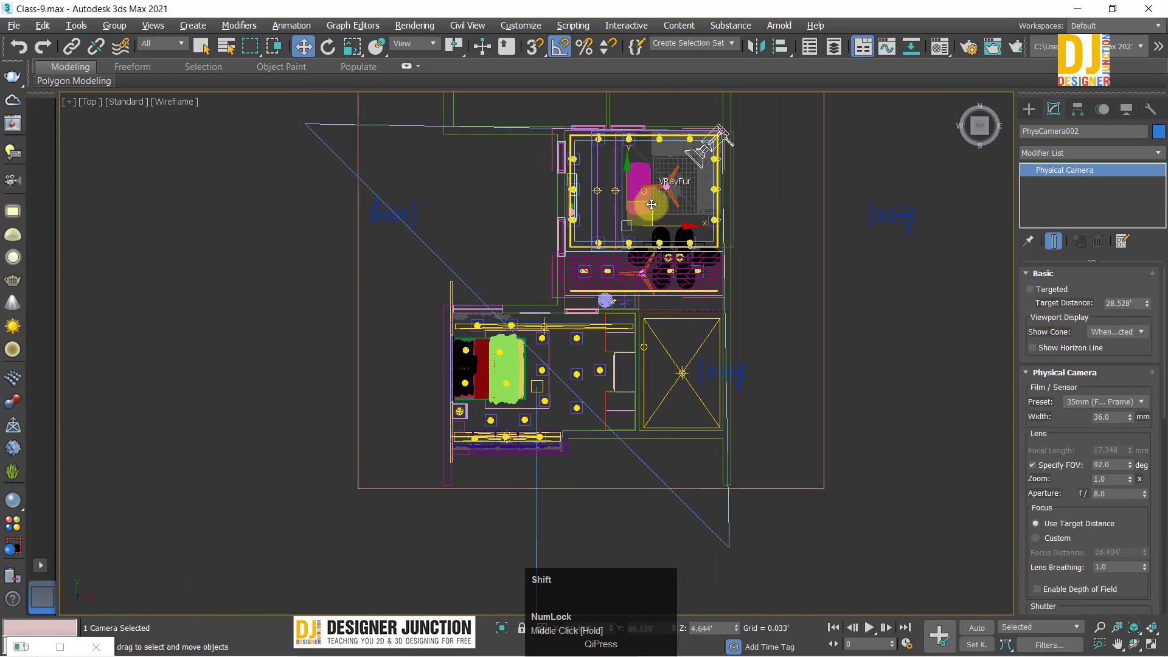
{"action": "left_click", "coordinate": [503, 324], "text": "shift"}
{"action": "left_click_drag", "start_coordinate": [481, 343], "coordinate": [464, 342], "text": "shift"}
{"action": "left_click", "coordinate": [573, 400]}
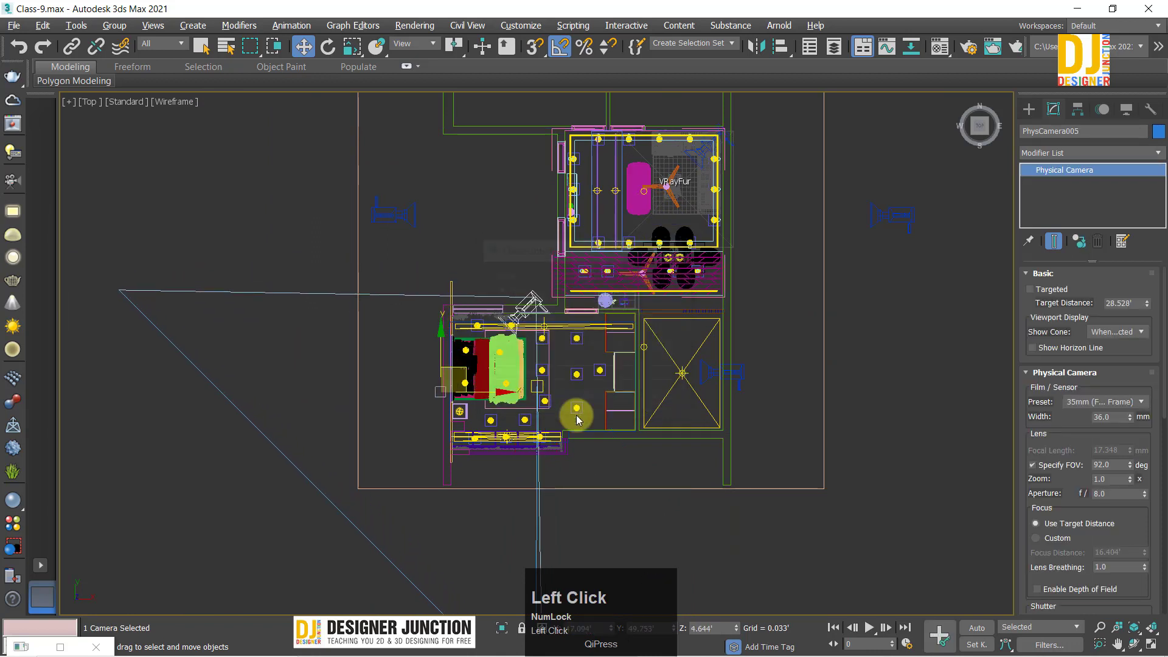
Step: Rotate the copied camera to look diagonally across the bedroom and move it into the room corner beside the bed
{"action": "key", "text": "e"}
{"action": "scroll", "coordinate": [457, 390], "scroll_direction": "up", "scroll_amount": 3}
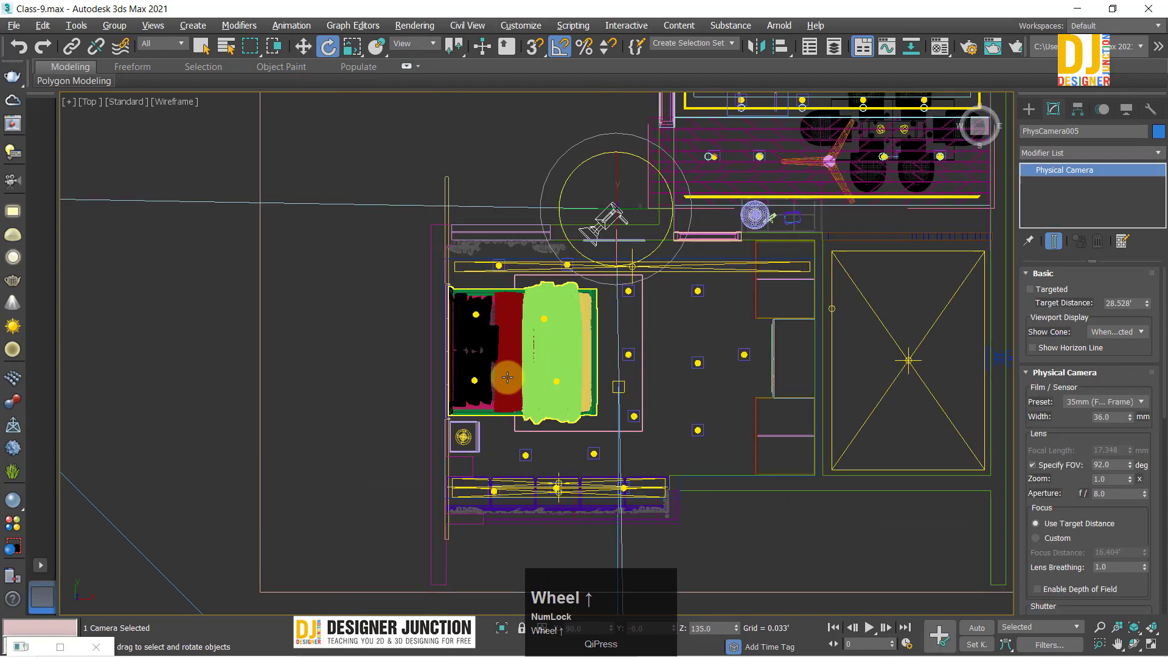
{"action": "mouse_move", "coordinate": [667, 267]}
{"action": "left_mouse_down"}
{"action": "mouse_move", "coordinate": [680, 257]}
{"action": "mouse_move", "coordinate": [660, 266]}
{"action": "left_mouse_up"}
{"action": "key", "text": "w"}
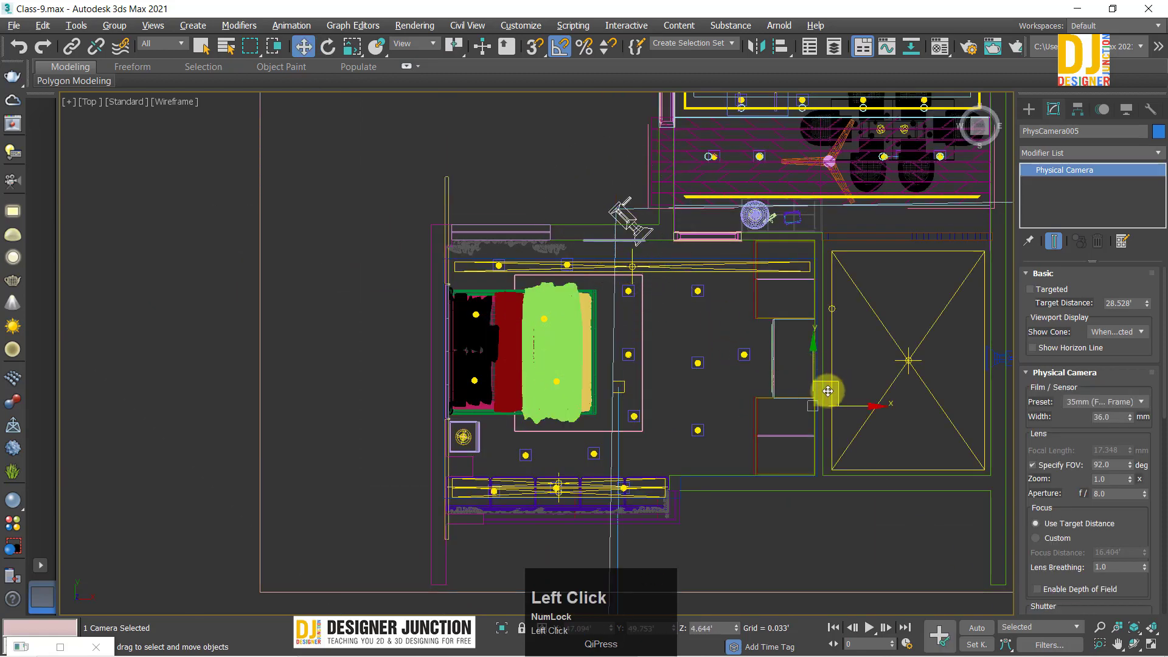
{"action": "left_click_drag", "start_coordinate": [828, 391], "coordinate": [667, 419]}
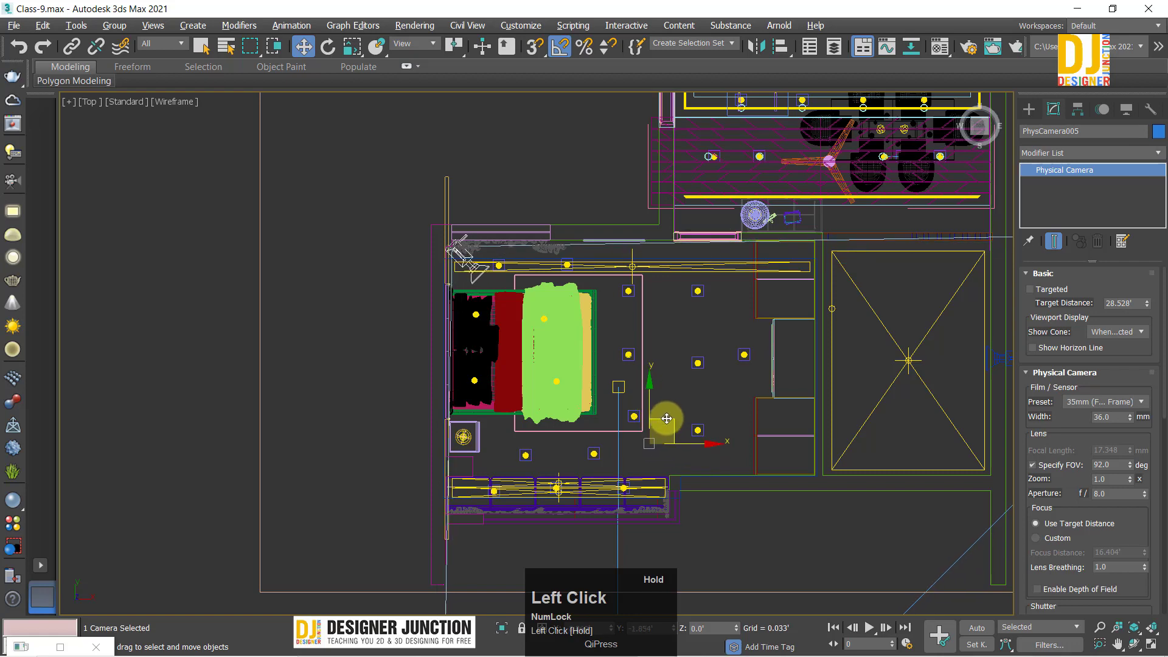
Step: Show the view through the copied camera and shift the camera slightly into the room, away from the curtain
{"action": "key", "text": "alt+w"}
{"action": "right_click", "coordinate": [785, 535]}
{"action": "key", "text": "alt+w"}
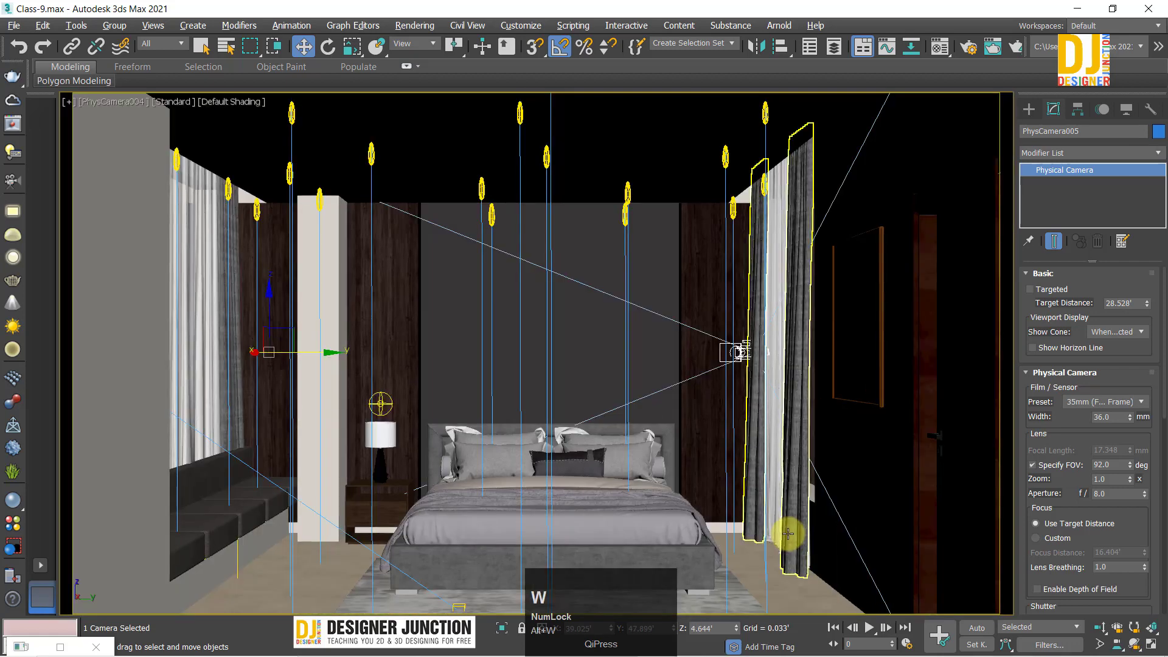
{"action": "key", "text": "c"}
{"action": "key", "text": "alt+w"}
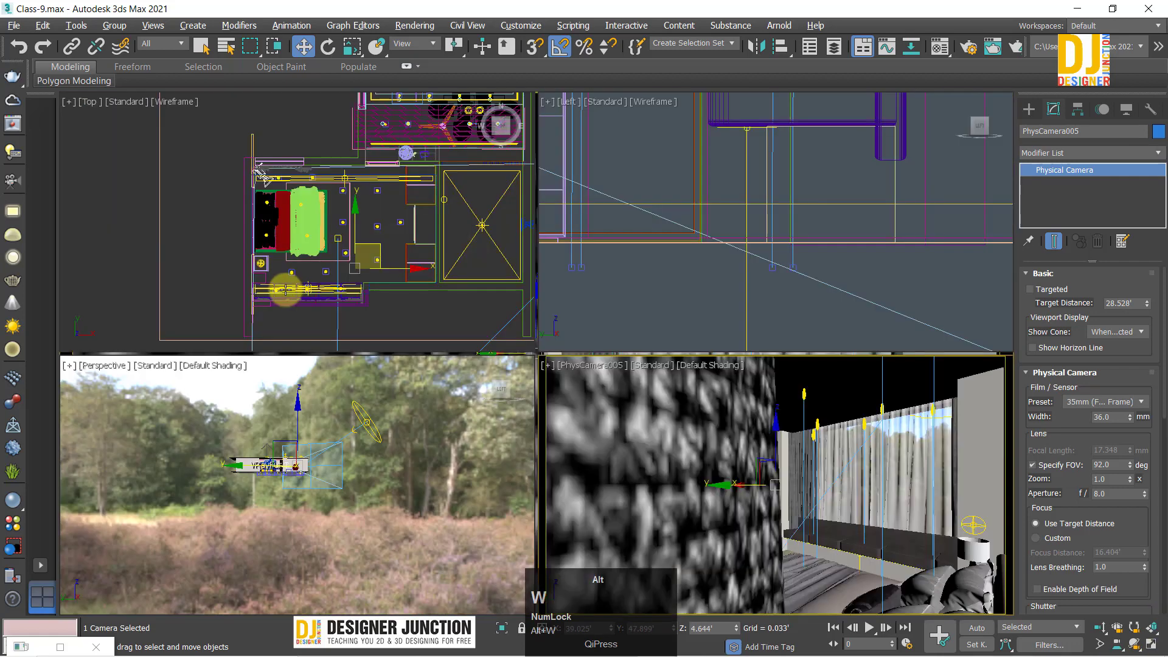
{"action": "scroll", "coordinate": [342, 251], "scroll_direction": "up", "scroll_amount": 3}
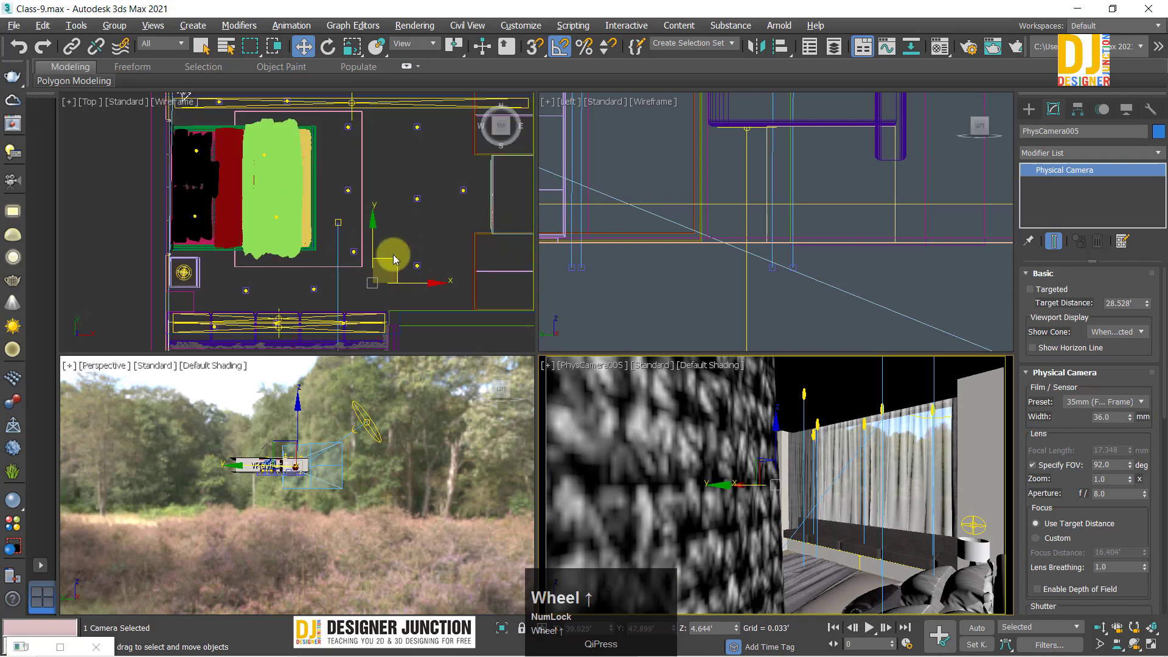
{"action": "middle_click_drag", "start_coordinate": [393, 254], "coordinate": [367, 295]}
{"action": "left_click_drag", "start_coordinate": [346, 274], "coordinate": [373, 307]}
Step: Hide the curtain group next to the copied camera in the top view
{"action": "key", "text": "alt+w"}
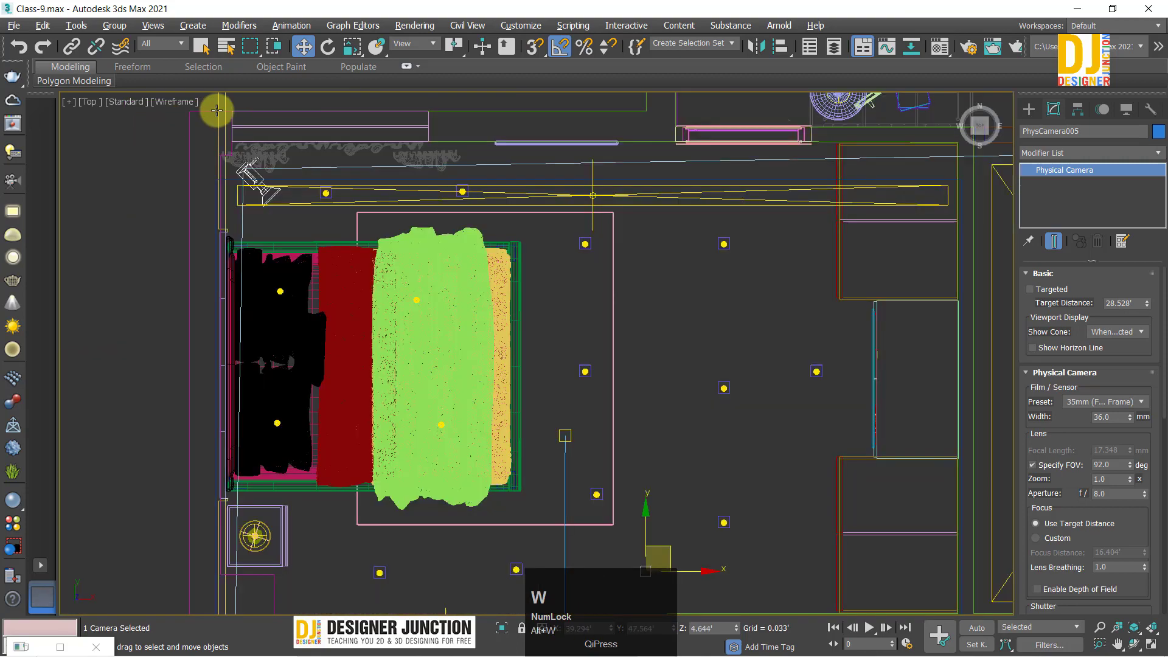
{"action": "scroll", "coordinate": [348, 128], "scroll_direction": "up", "scroll_amount": 5}
{"action": "key", "text": "z"}
{"action": "middle_click", "coordinate": [687, 326]}
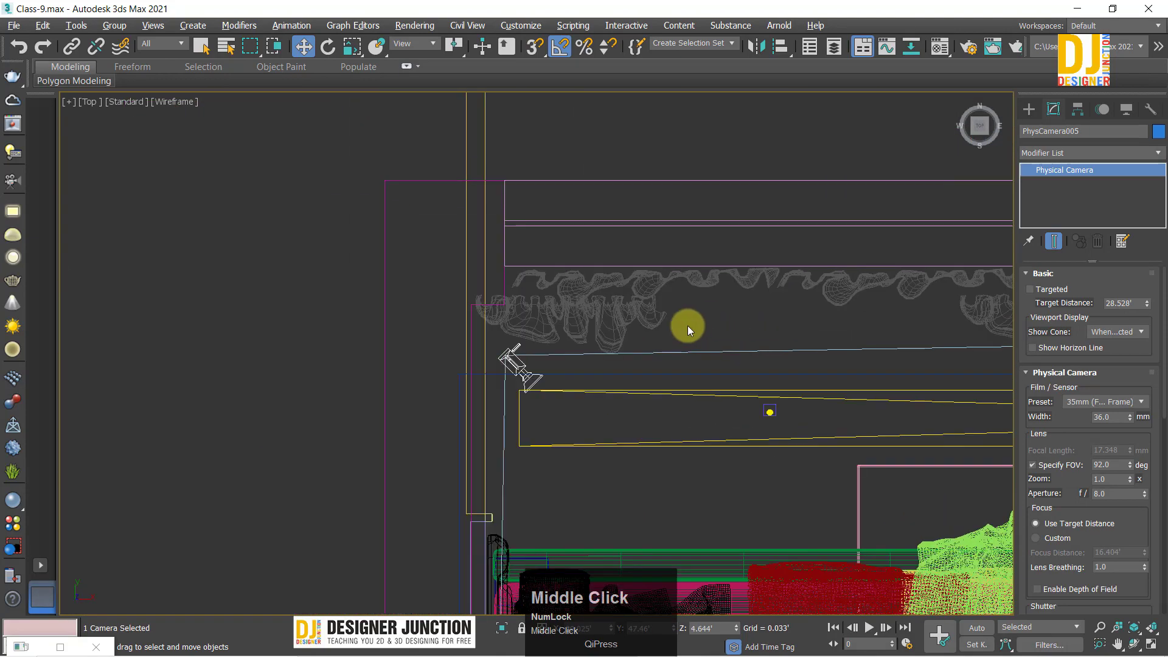
{"action": "left_click", "coordinate": [604, 319]}
{"action": "scroll", "coordinate": [746, 315], "scroll_direction": "down", "scroll_amount": 3}
{"action": "right_click", "coordinate": [846, 301]}
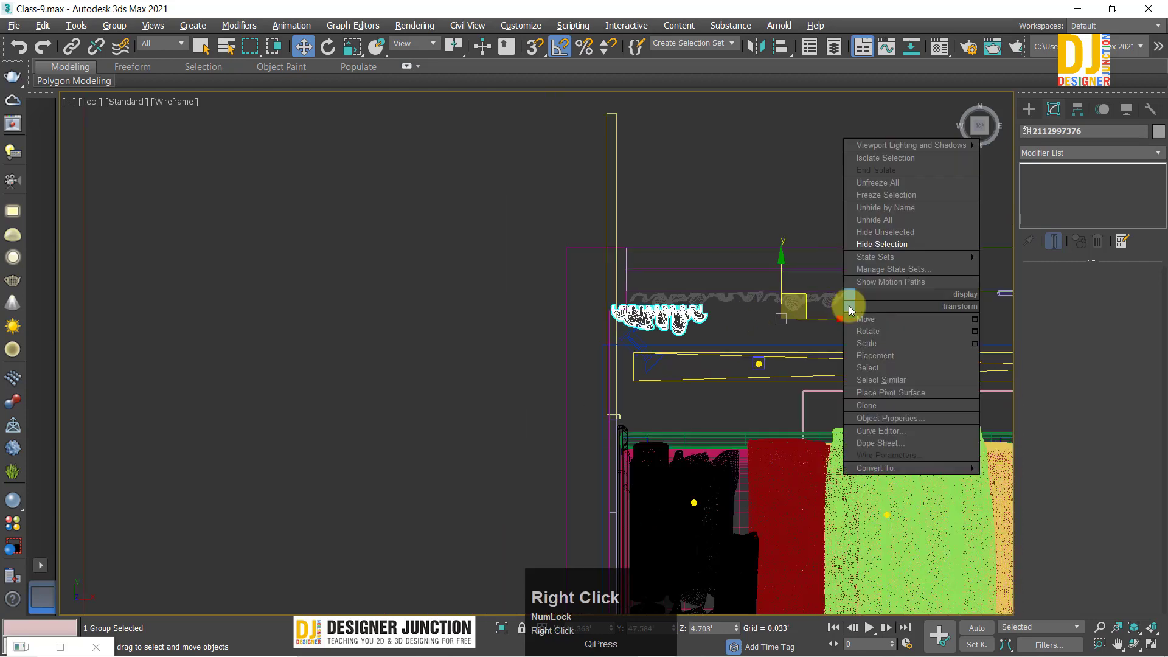
{"action": "left_click", "coordinate": [885, 244]}
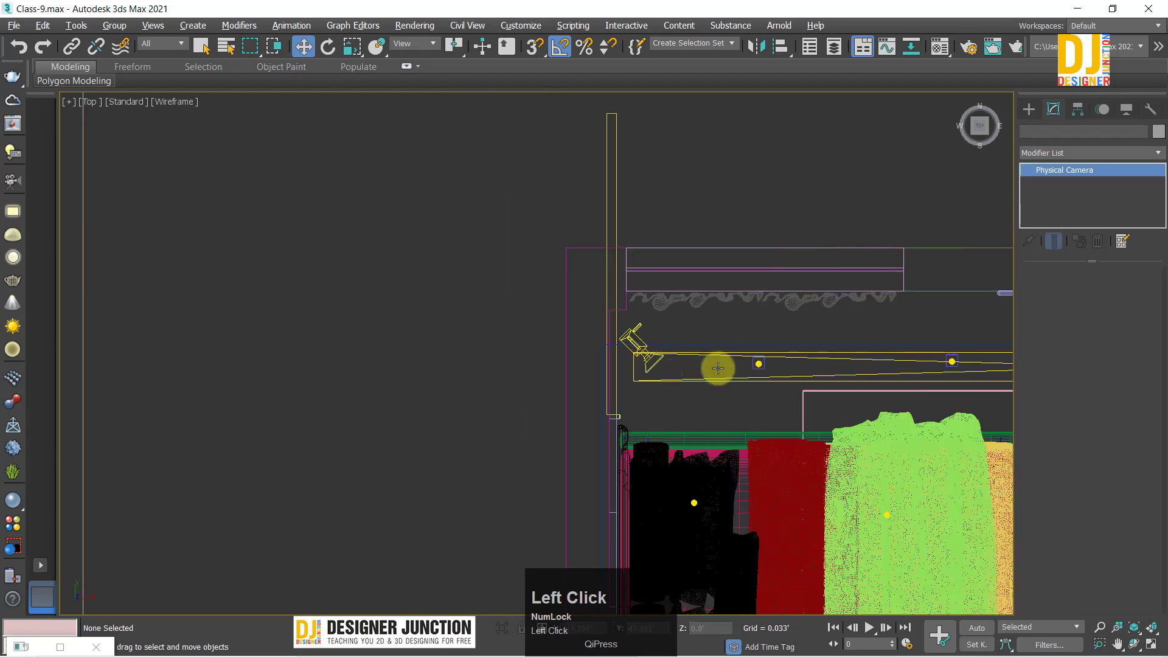
Step: Move the copied camera closer to the bedroom corner by the window wall and display its view full size
{"action": "left_click", "coordinate": [718, 368]}
{"action": "scroll", "coordinate": [764, 384], "scroll_direction": "down", "scroll_amount": 2}
{"action": "middle_click_drag", "start_coordinate": [321, 200], "coordinate": [472, 284]}
{"action": "scroll", "coordinate": [435, 253], "scroll_direction": "up", "scroll_amount": 4}
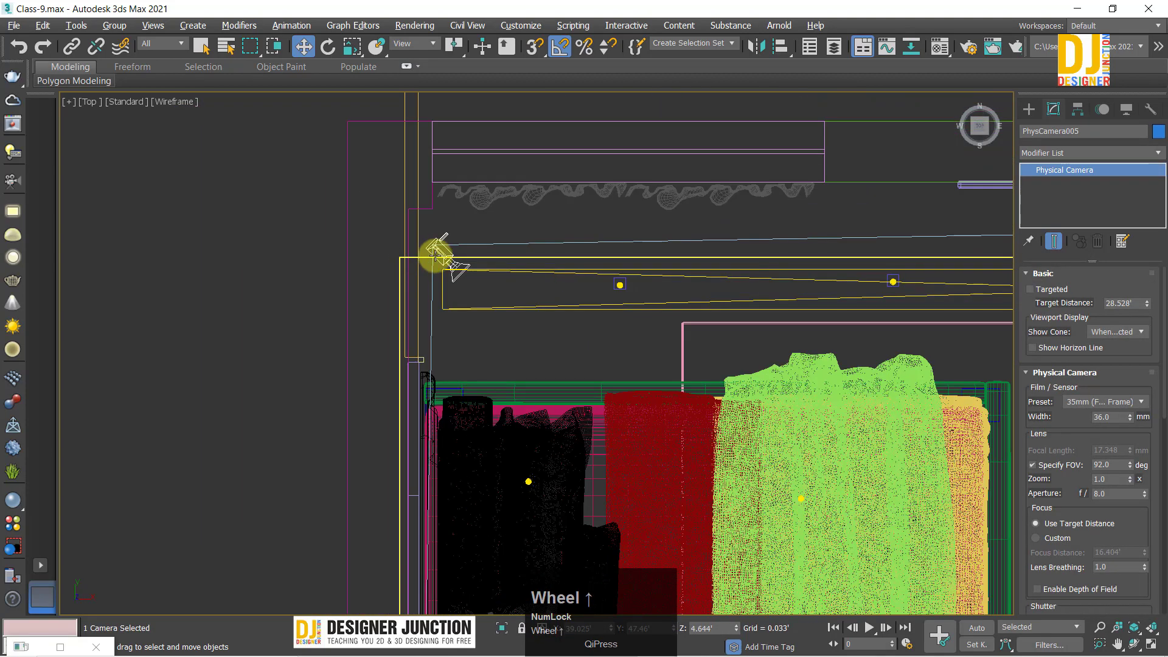
{"action": "left_click_drag", "start_coordinate": [435, 247], "coordinate": [451, 216]}
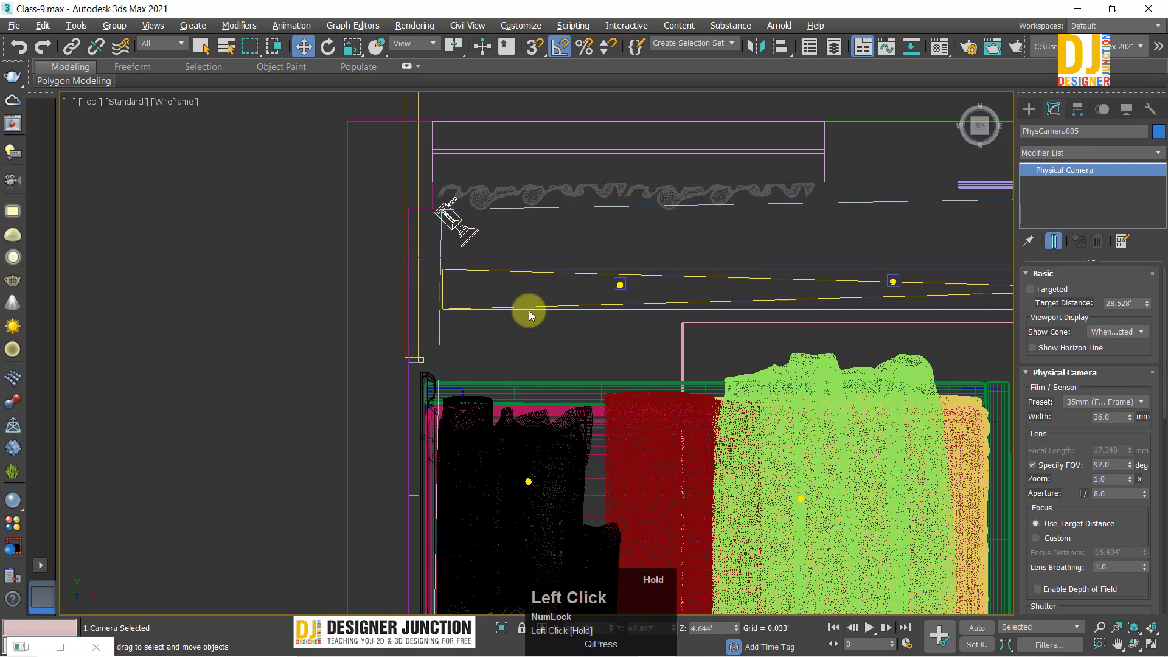
{"action": "key", "text": "alt+w"}
{"action": "key", "text": "alt+w"}
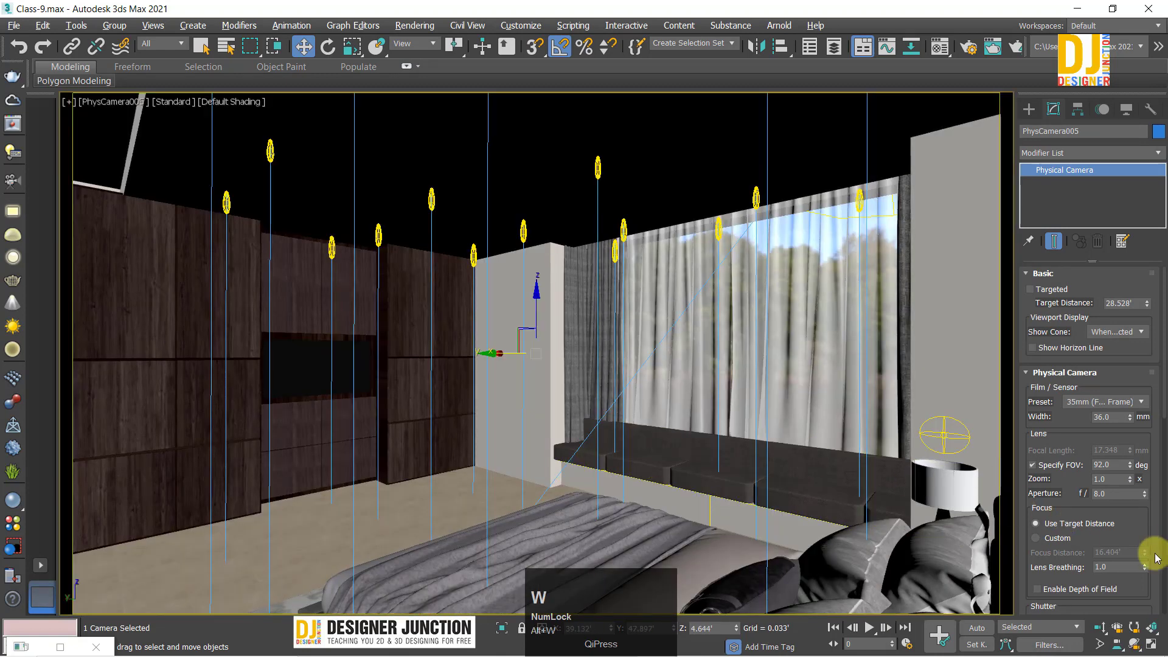
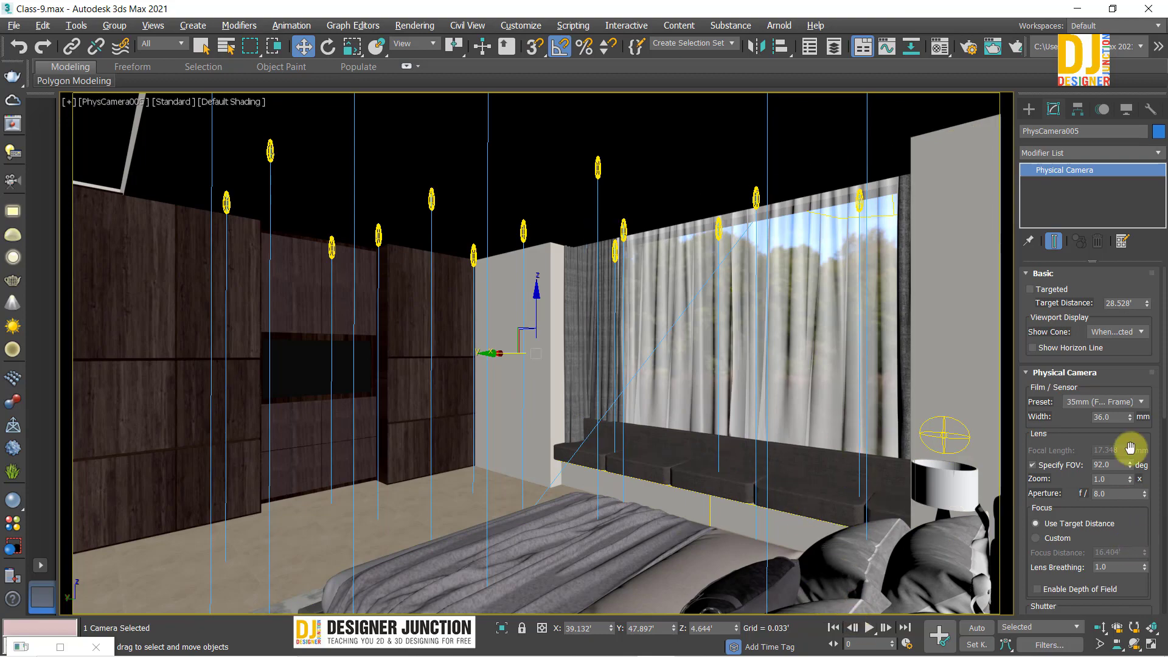
Step: Set the copied camera's field of view to 102 degrees
{"action": "left_click_drag", "start_coordinate": [1133, 466], "coordinate": [1135, 447]}
{"action": "key", "text": "ctrl+z"}
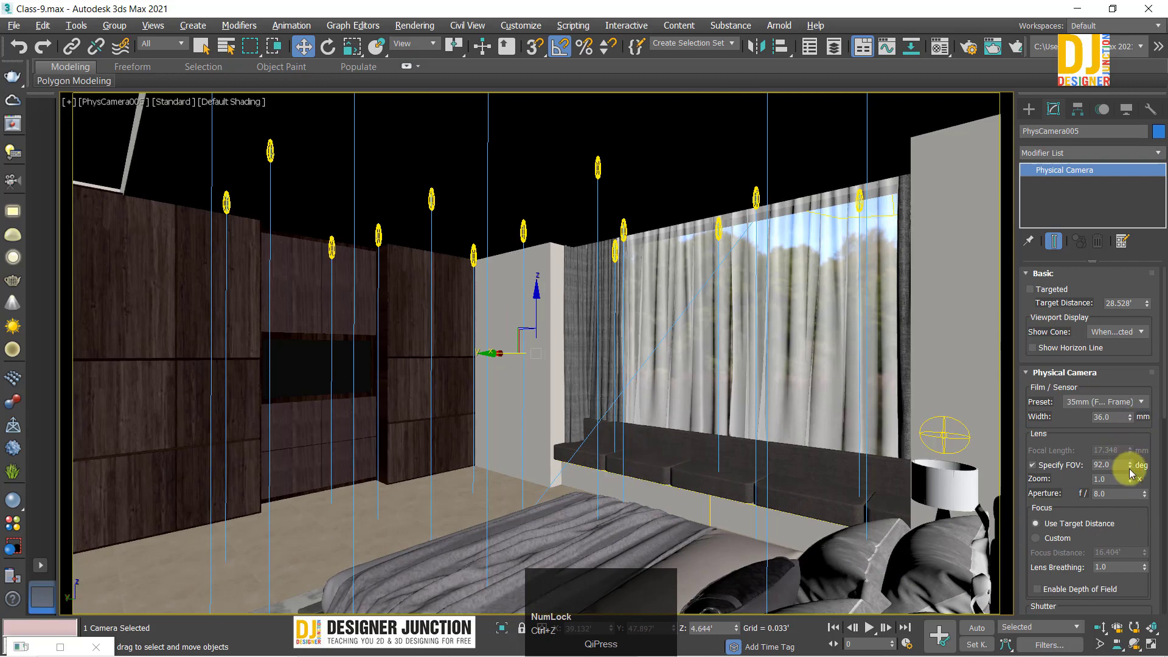
{"action": "left_click_drag", "start_coordinate": [1130, 466], "coordinate": [1131, 458]}
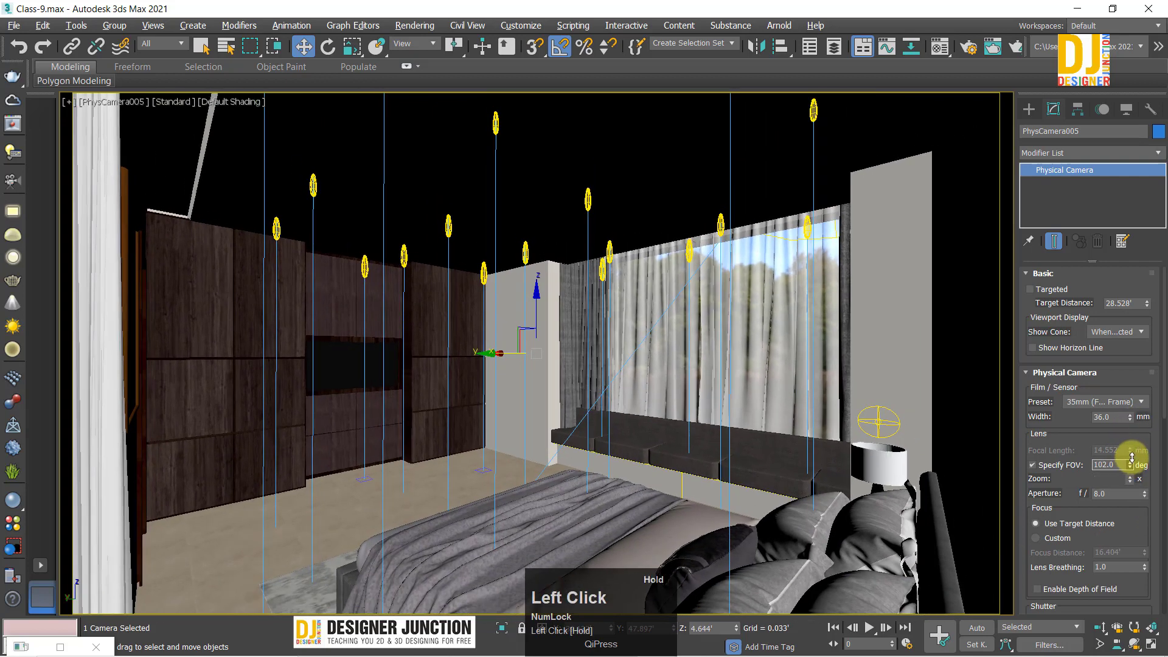
Step: Undo the copied camera's last field-of-view change and display the top view full size
{"action": "key", "text": "ctrl+z"}
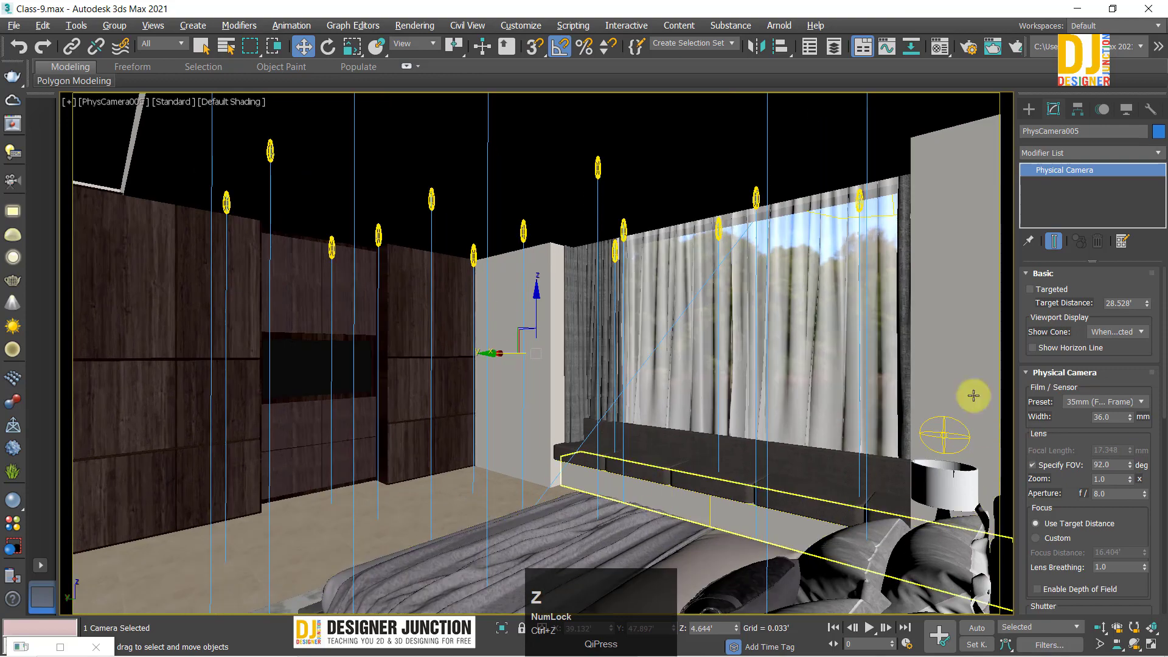
{"action": "key", "text": "alt+w"}
{"action": "middle_click", "coordinate": [352, 279]}
{"action": "key", "text": "alt+w"}
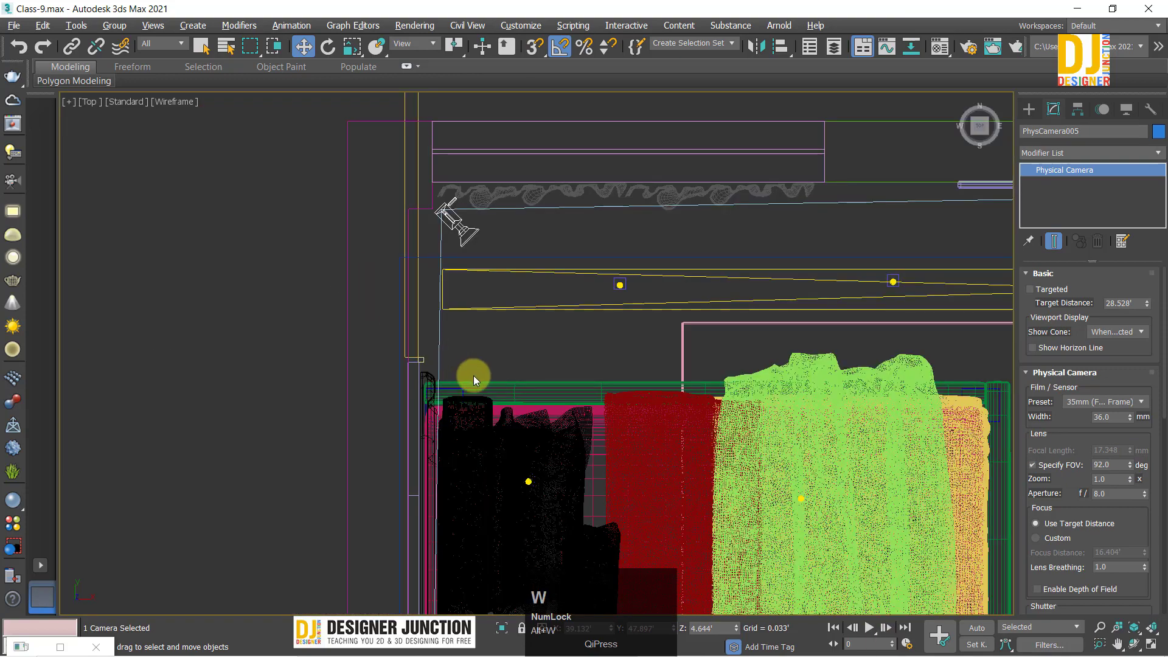
Step: Examine the copied camera's placement in the room in the top and left views
{"action": "scroll", "coordinate": [474, 375], "scroll_direction": "down", "scroll_amount": 2}
{"action": "middle_click_drag", "start_coordinate": [765, 446], "coordinate": [536, 332]}
{"action": "key", "text": "alt+w"}
{"action": "middle_click", "coordinate": [761, 219]}
{"action": "key", "text": "alt+w"}
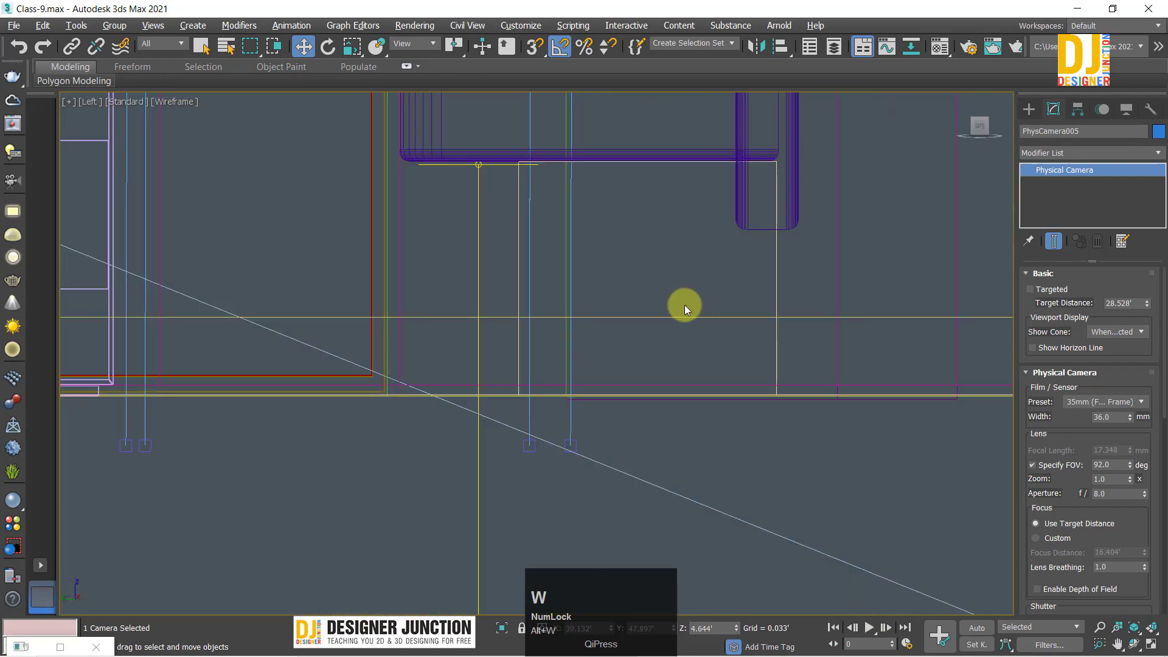
{"action": "key", "text": "z"}
{"action": "scroll", "coordinate": [322, 377], "scroll_direction": "up", "scroll_amount": 6}
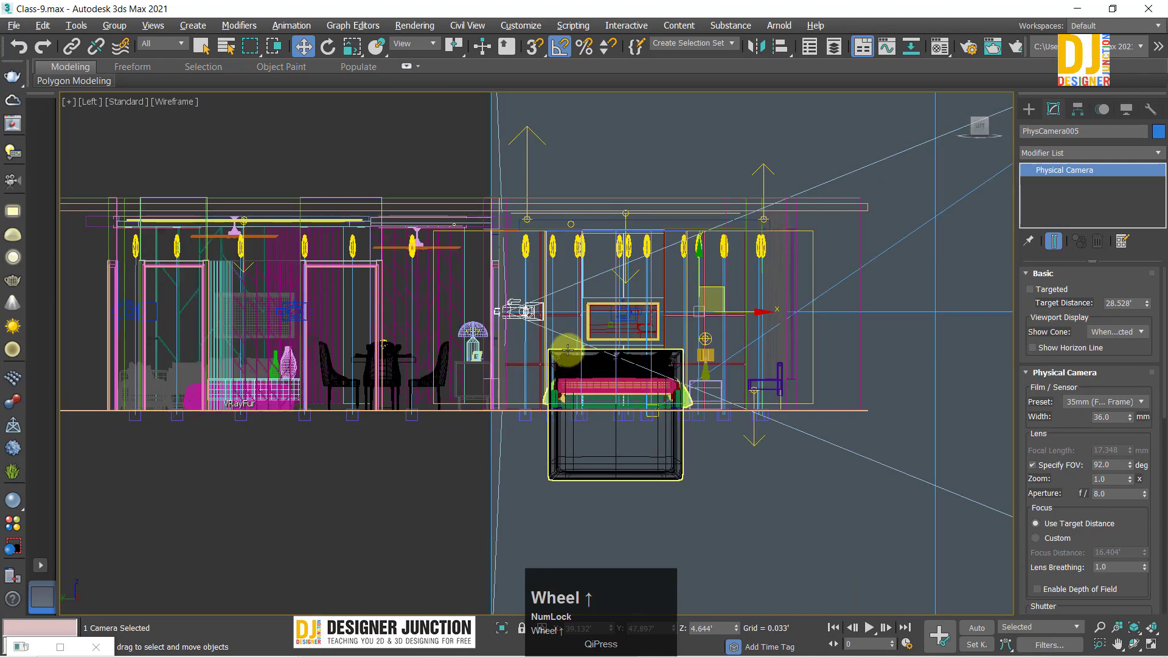
{"action": "scroll", "coordinate": [567, 351], "scroll_direction": "up", "scroll_amount": 4}
{"action": "middle_click_drag", "start_coordinate": [494, 363], "coordinate": [211, 382]}
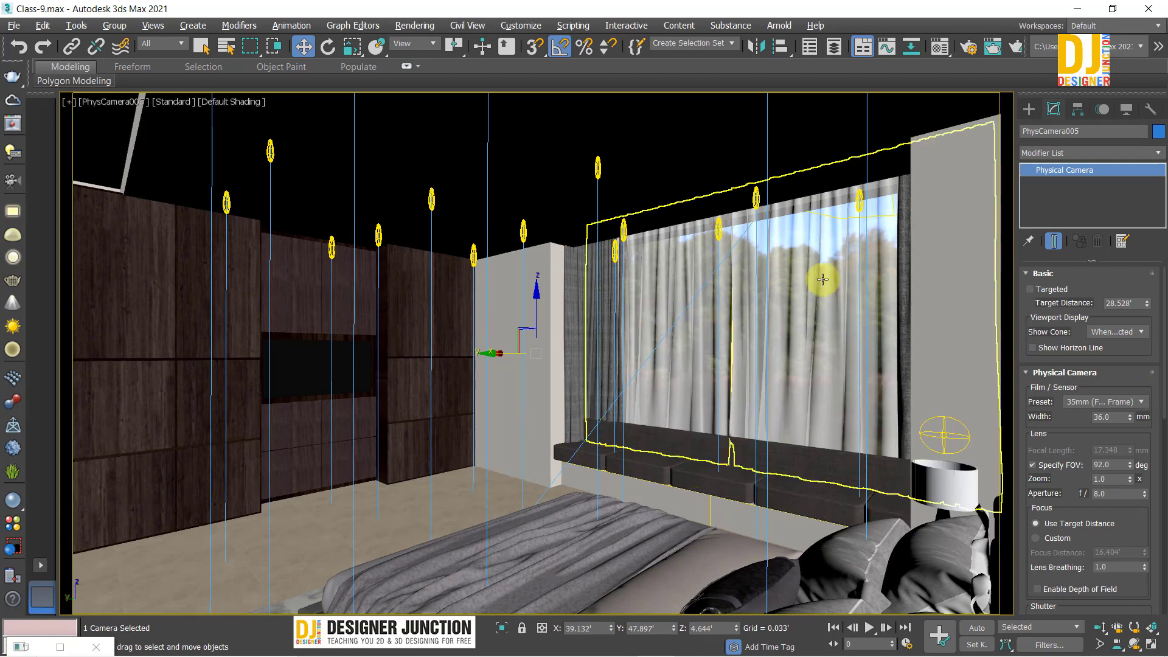
Step: Hide the sheer curtain group in front of the bedroom window in the camera view
{"action": "left_click", "coordinate": [824, 322]}
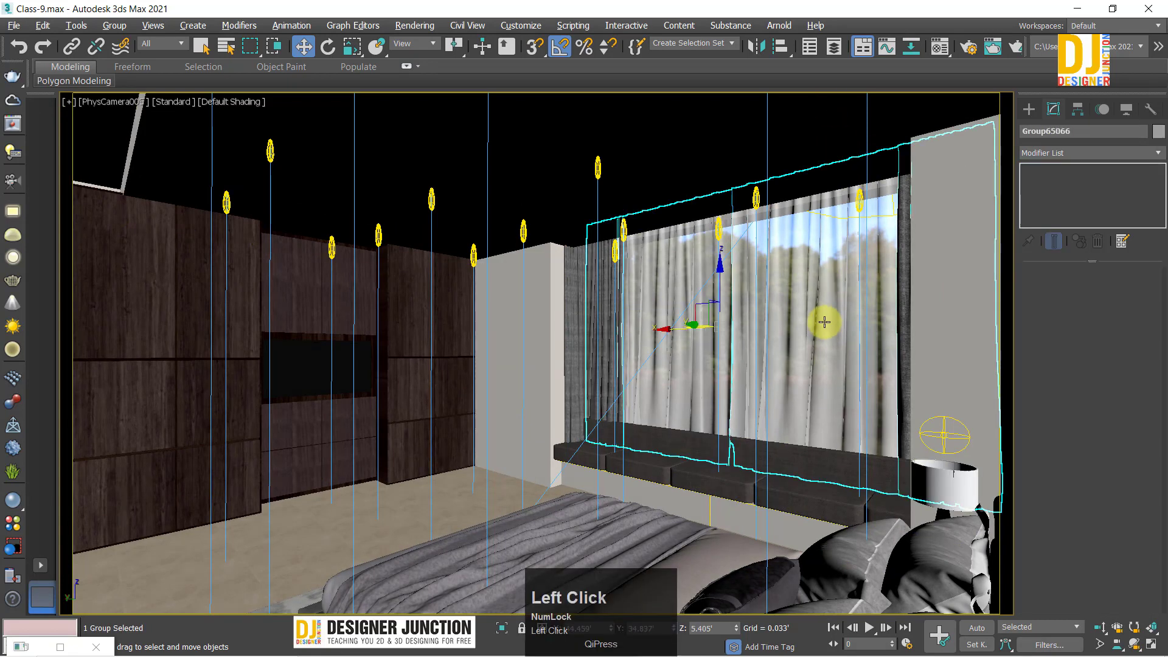
{"action": "key", "text": "Delete"}
{"action": "key", "text": "ctrl+z"}
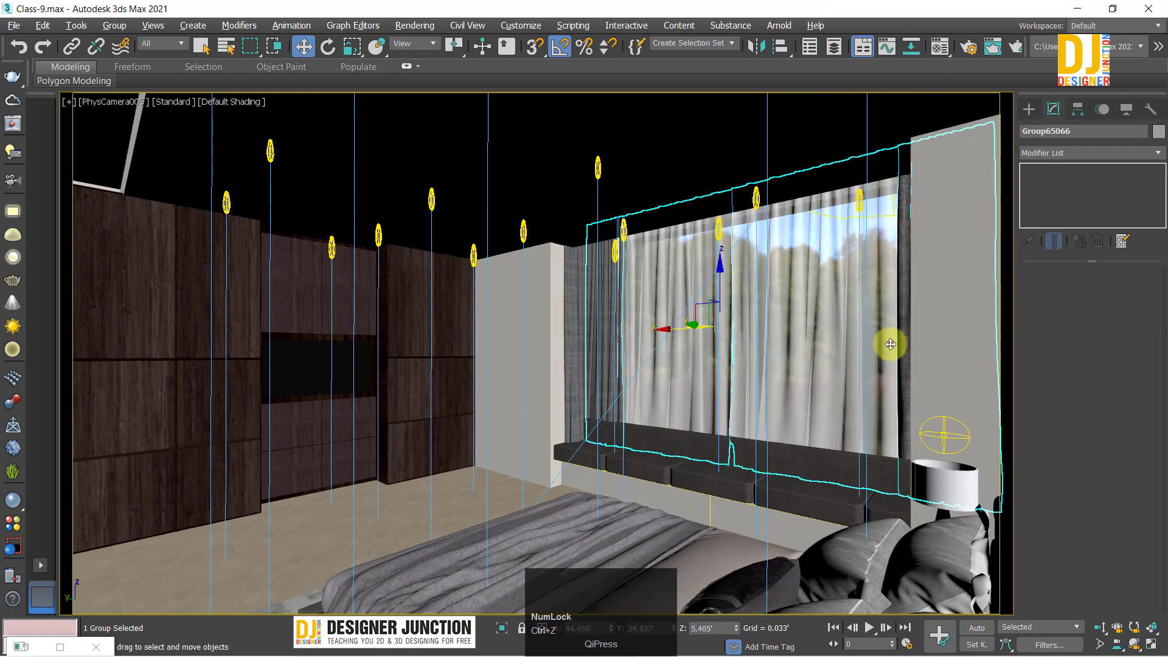
{"action": "right_click", "coordinate": [803, 319]}
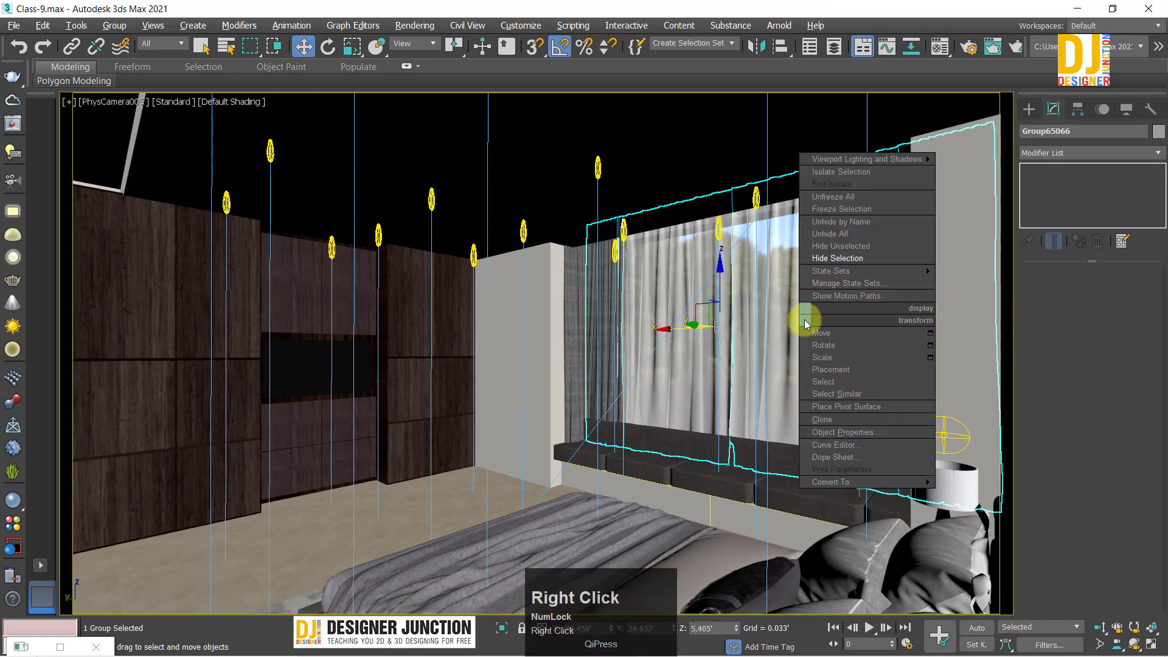
{"action": "left_click", "coordinate": [837, 258]}
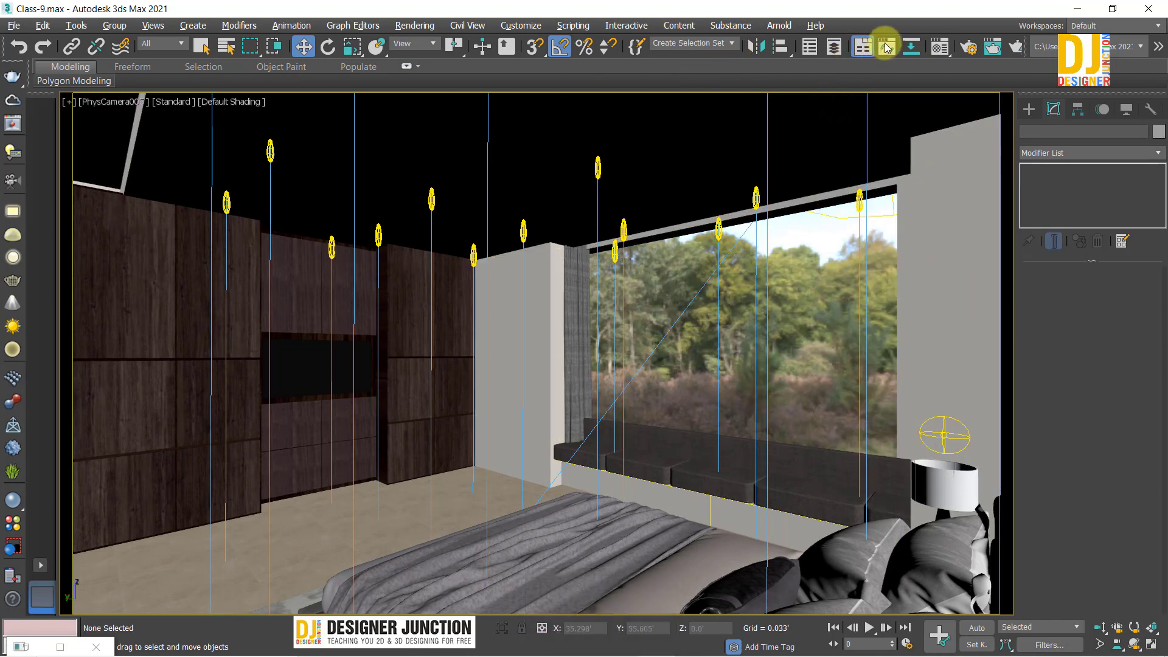
Step: Open the Material Editor and show the OSL HDRI Environment map settings of Material #21 beside the window view
{"action": "left_click", "coordinate": [936, 47]}
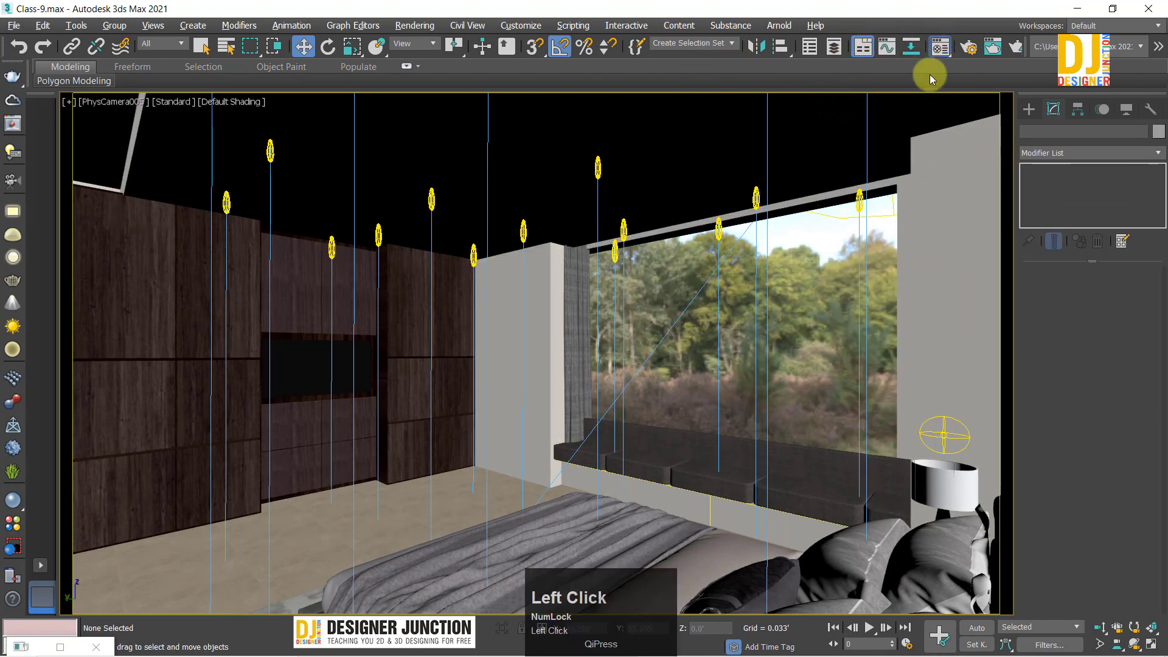
{"action": "left_click_drag", "start_coordinate": [721, 38], "coordinate": [87, 37]}
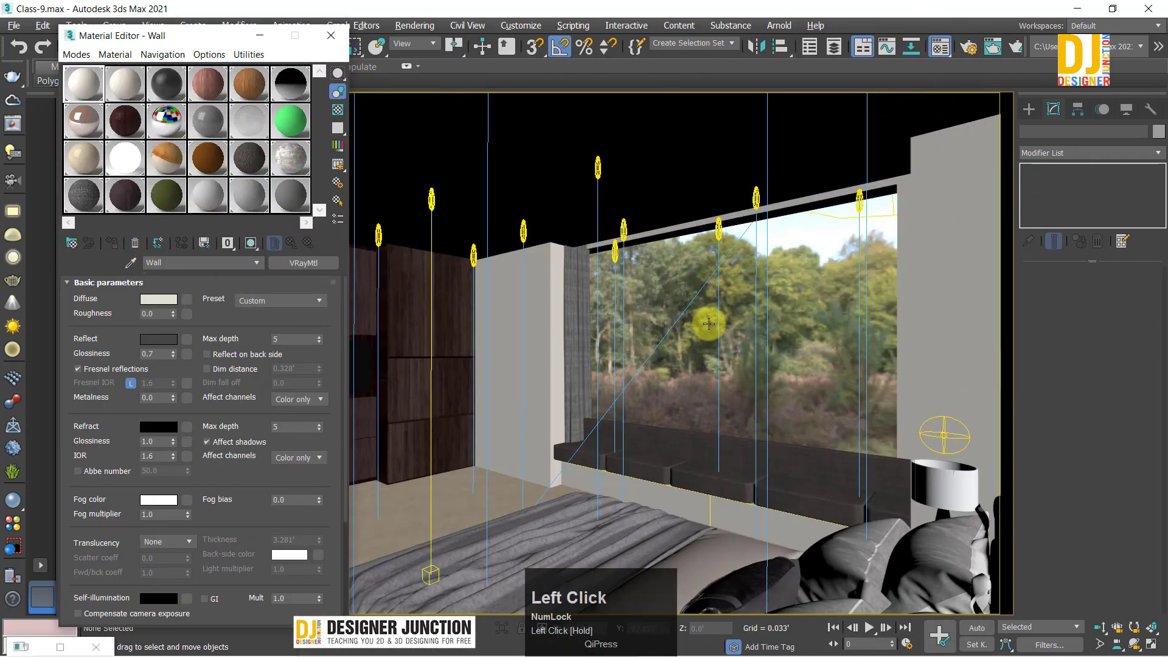
{"action": "left_click", "coordinate": [162, 199]}
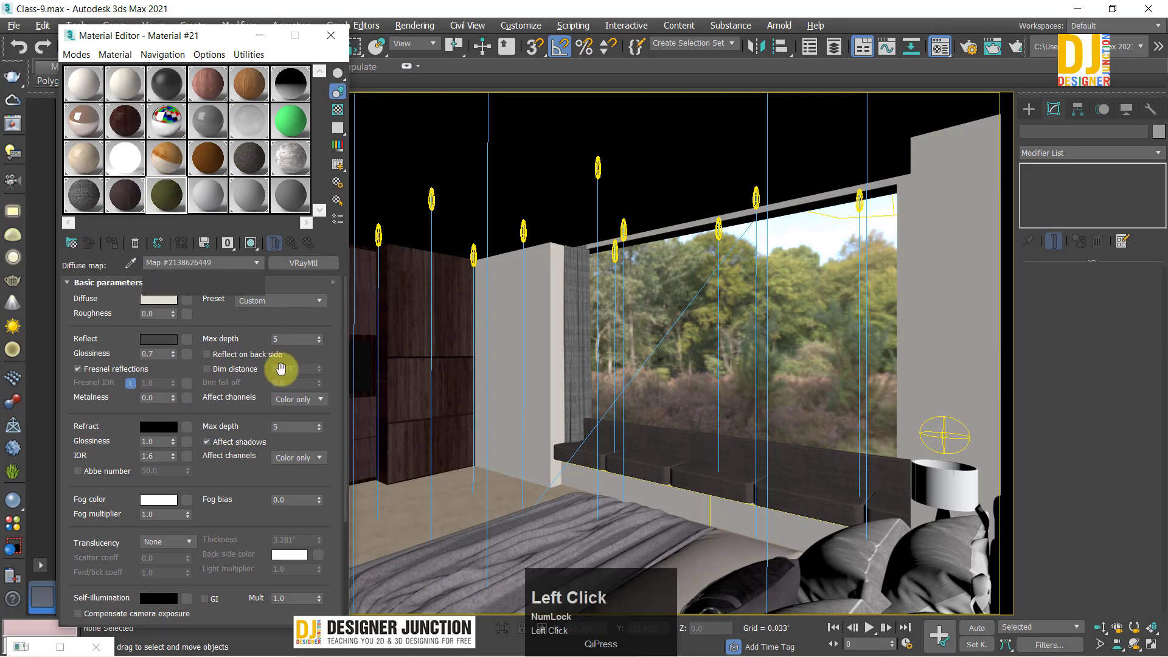
{"action": "left_click", "coordinate": [273, 243]}
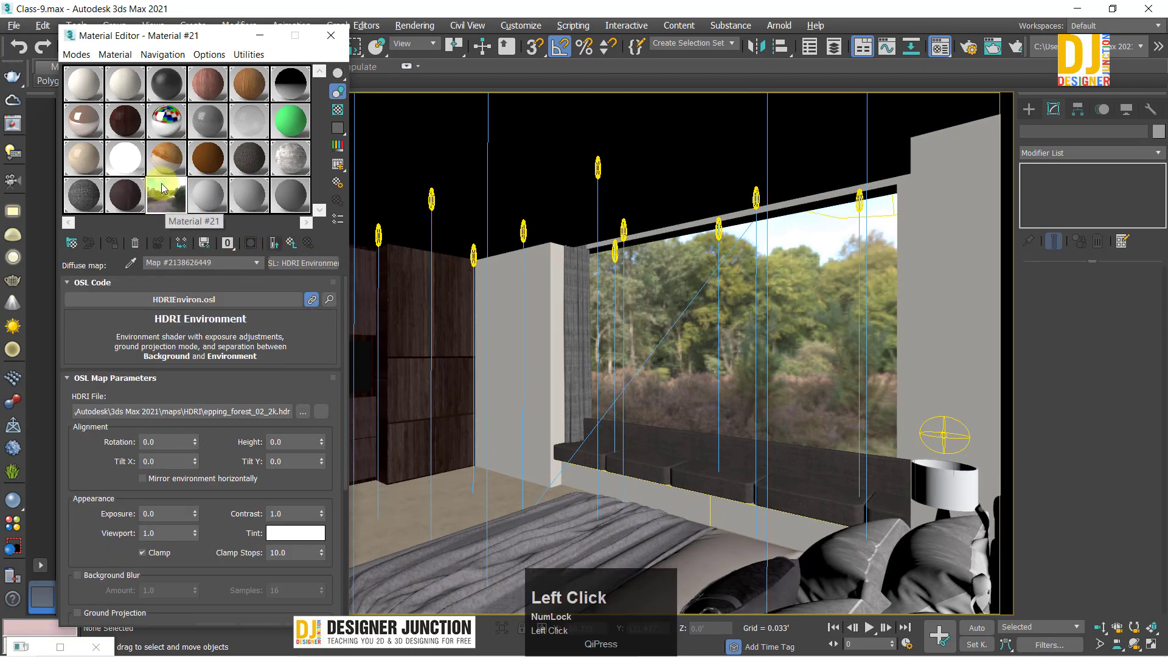
Step: Set the HDRI environment map's rotation to 238 so the open clearing and trees face the window
{"action": "left_click_drag", "start_coordinate": [196, 442], "coordinate": [219, 419]}
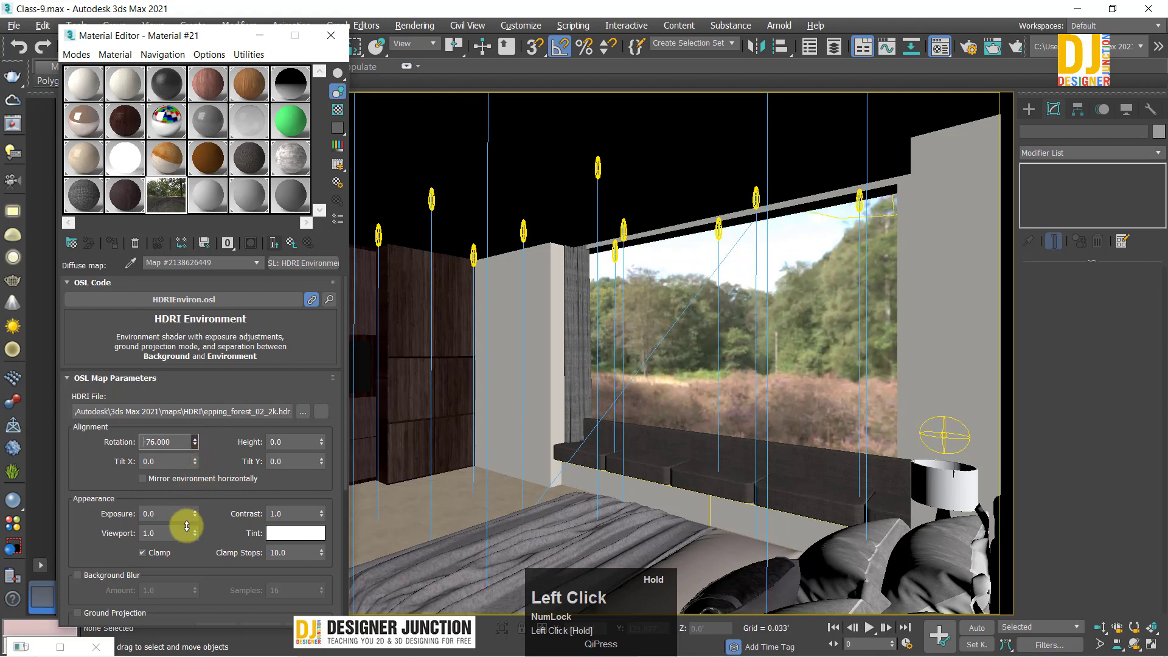
{"action": "left_click_drag", "start_coordinate": [177, 577], "coordinate": [170, 21]}
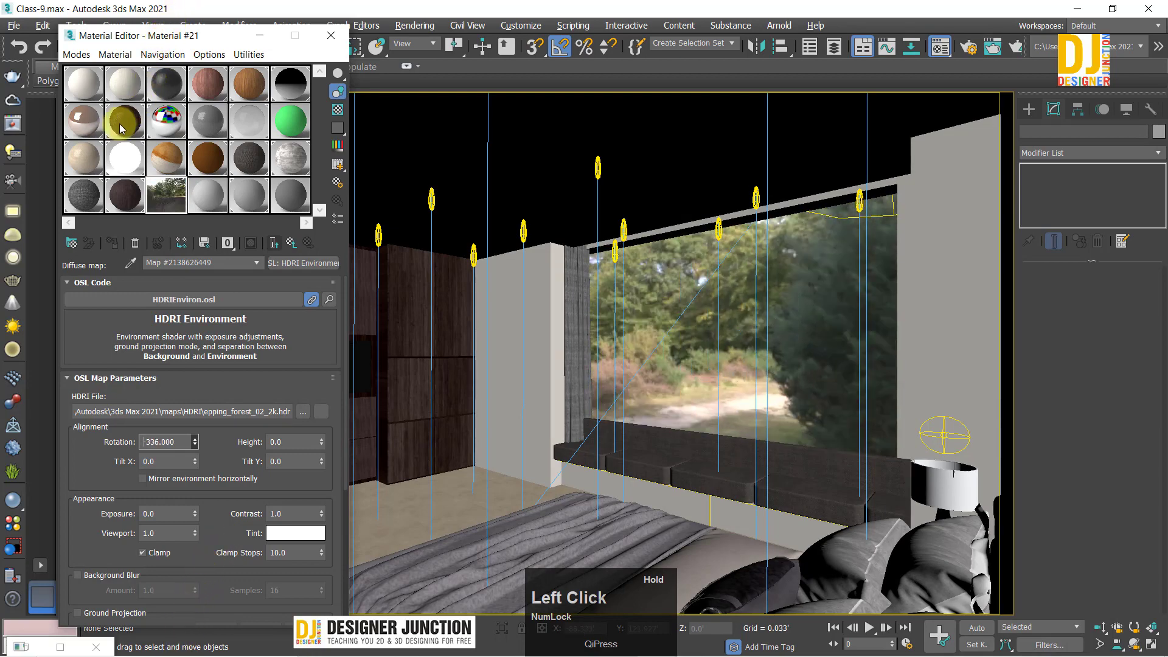
{"action": "left_click_drag", "start_coordinate": [196, 9], "coordinate": [221, 617]}
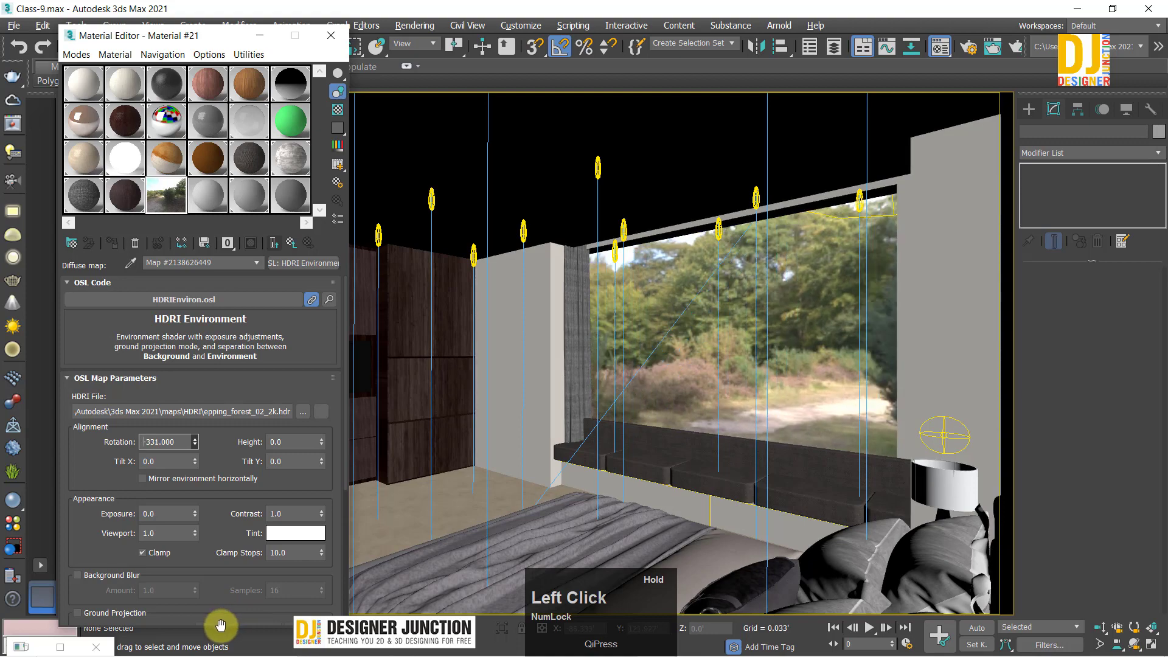
{"action": "left_click_drag", "start_coordinate": [218, 634], "coordinate": [244, 422]}
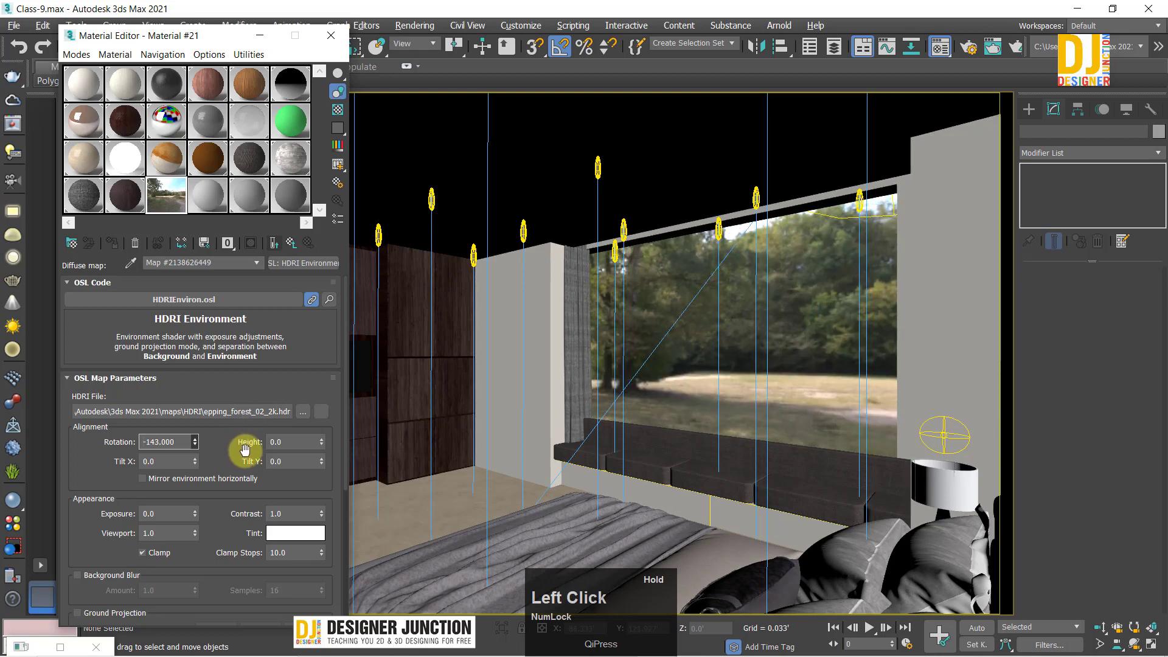
{"action": "left_click_drag", "start_coordinate": [248, 446], "coordinate": [253, 443]}
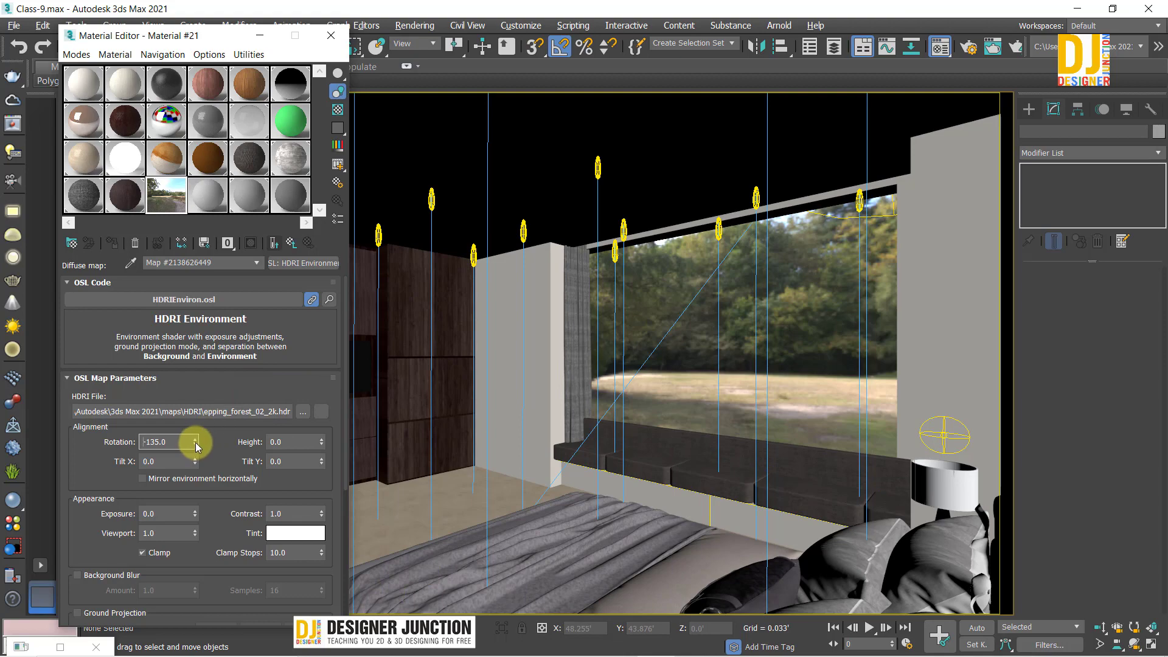
{"action": "left_click_drag", "start_coordinate": [196, 446], "coordinate": [268, 202]}
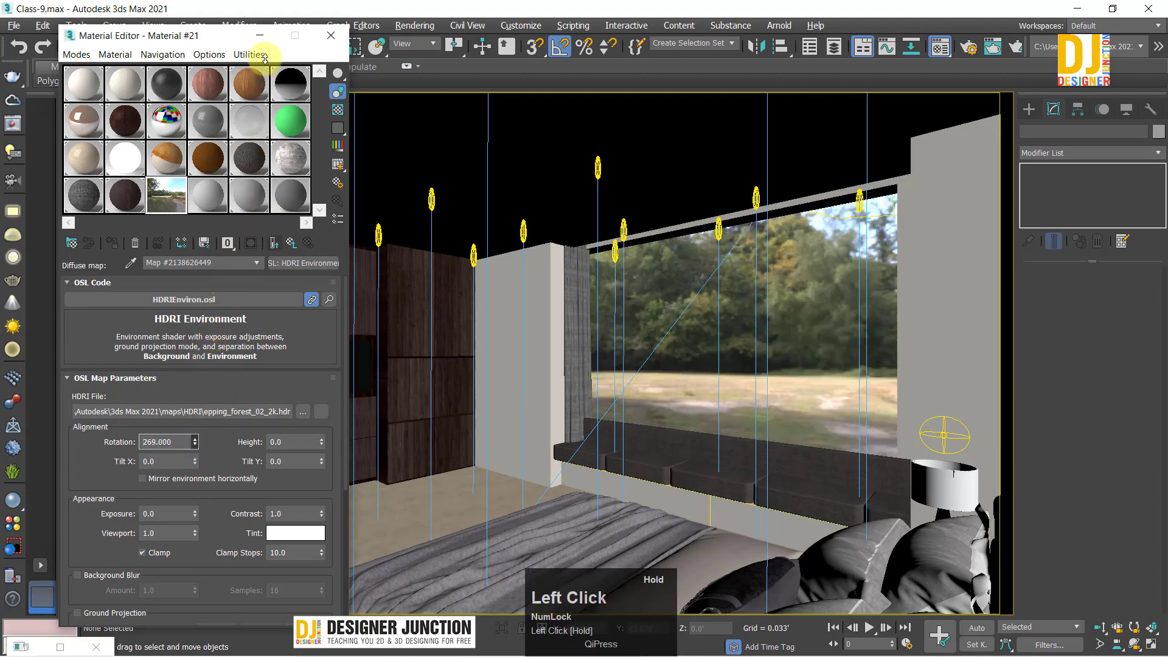
{"action": "left_click_drag", "start_coordinate": [265, 64], "coordinate": [292, 94]}
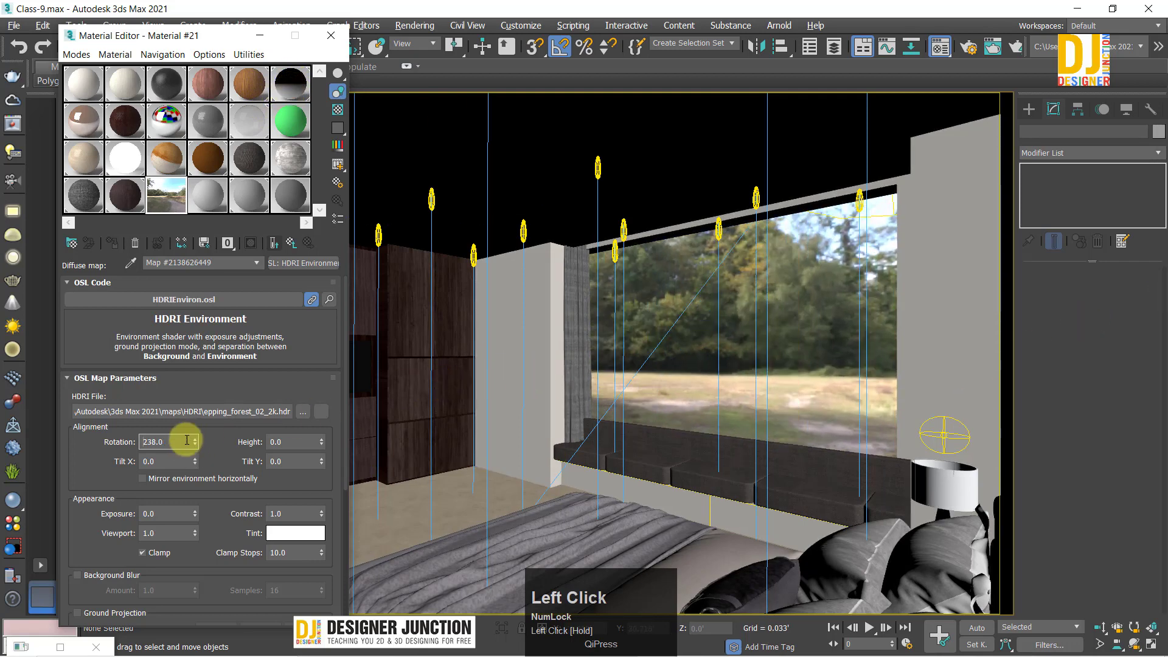
Step: Try a Tilt X of about -1.1 and an Exposure of about 3.77 on the HDRI map, and reset both to 0
{"action": "left_click_drag", "start_coordinate": [196, 460], "coordinate": [224, 462]}
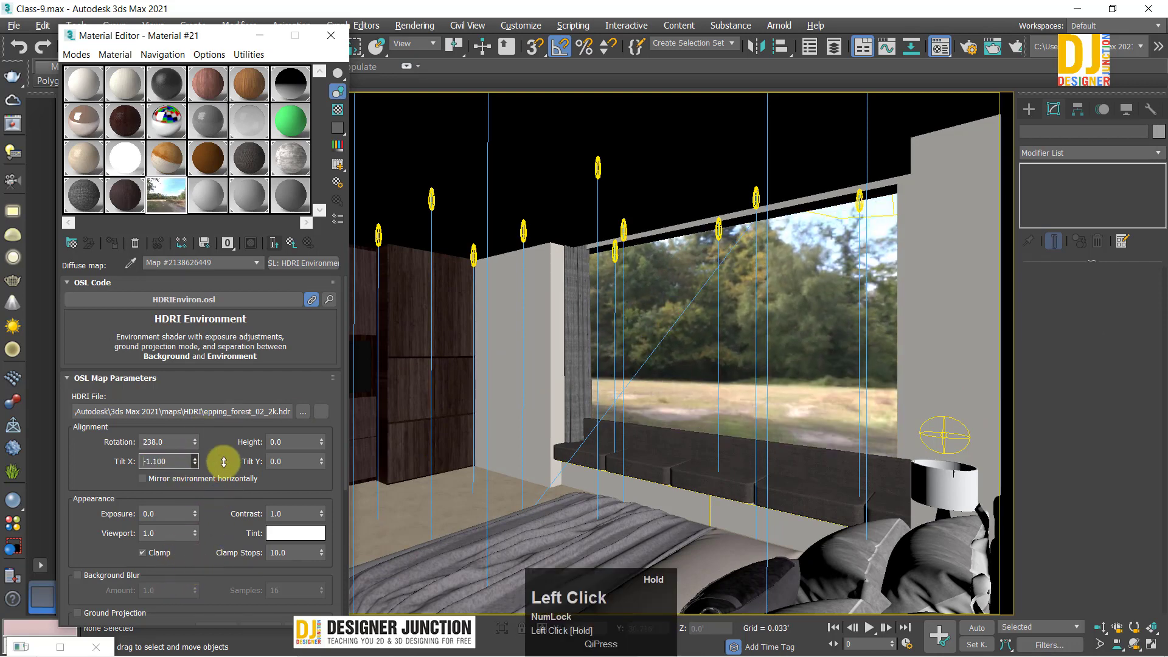
{"action": "key", "text": "ctrl+z"}
{"action": "right_click", "coordinate": [195, 461]}
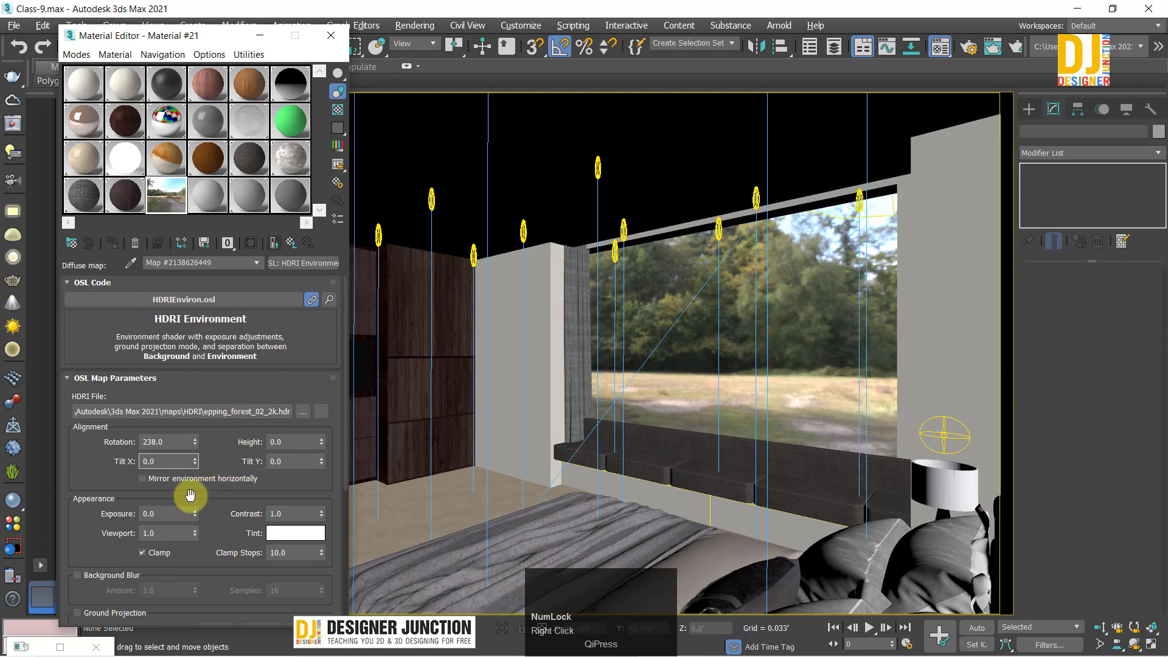
{"action": "left_click_drag", "start_coordinate": [195, 514], "coordinate": [238, 167]}
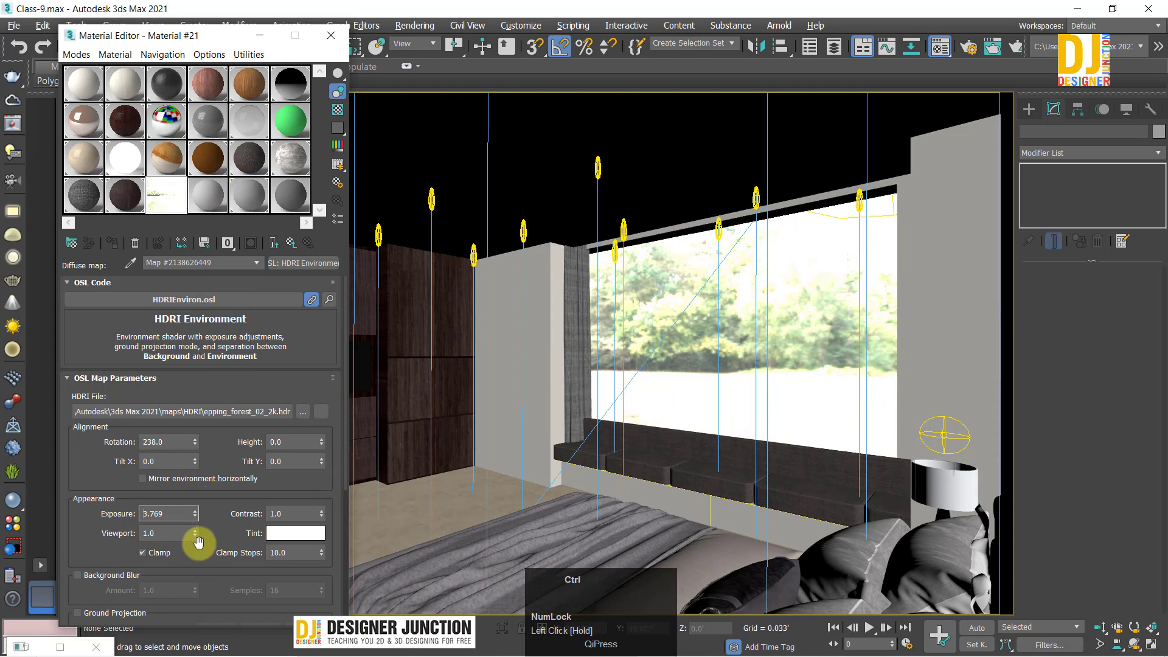
{"action": "right_click", "coordinate": [194, 516]}
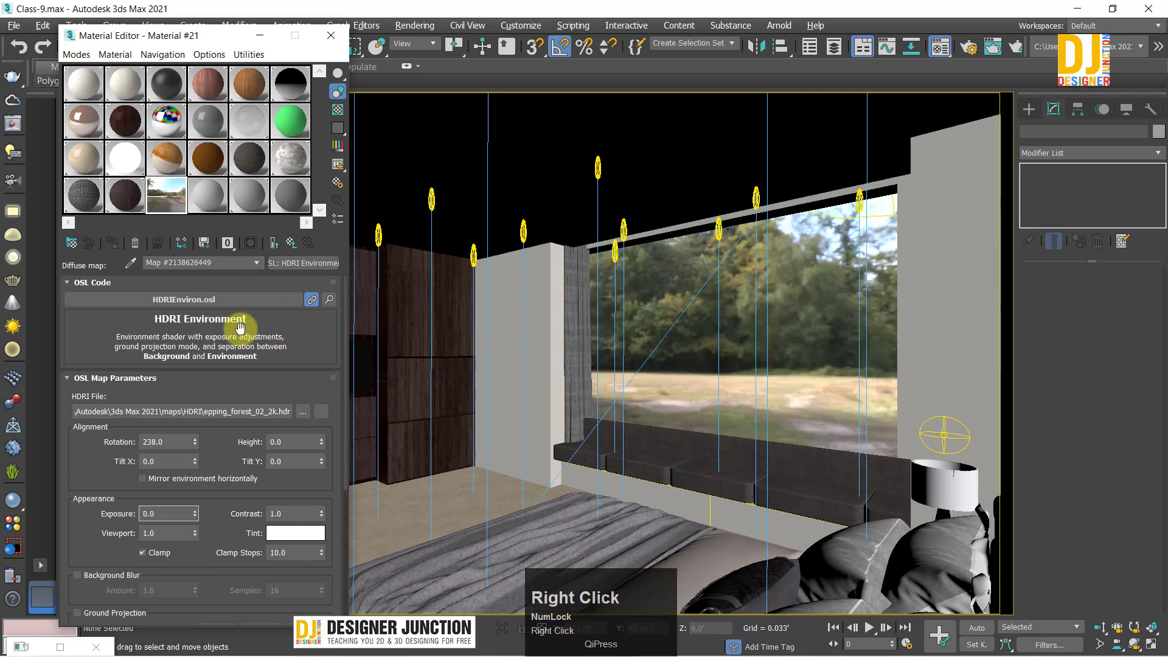
Step: Review the remaining HDRI map parameters and the Wall material, and close the Material Editor
{"action": "left_click_drag", "start_coordinate": [77, 39], "coordinate": [91, 29]}
{"action": "scroll", "coordinate": [237, 382], "scroll_direction": "down", "scroll_amount": 2}
{"action": "scroll", "coordinate": [237, 382], "scroll_direction": "down", "scroll_amount": 1}
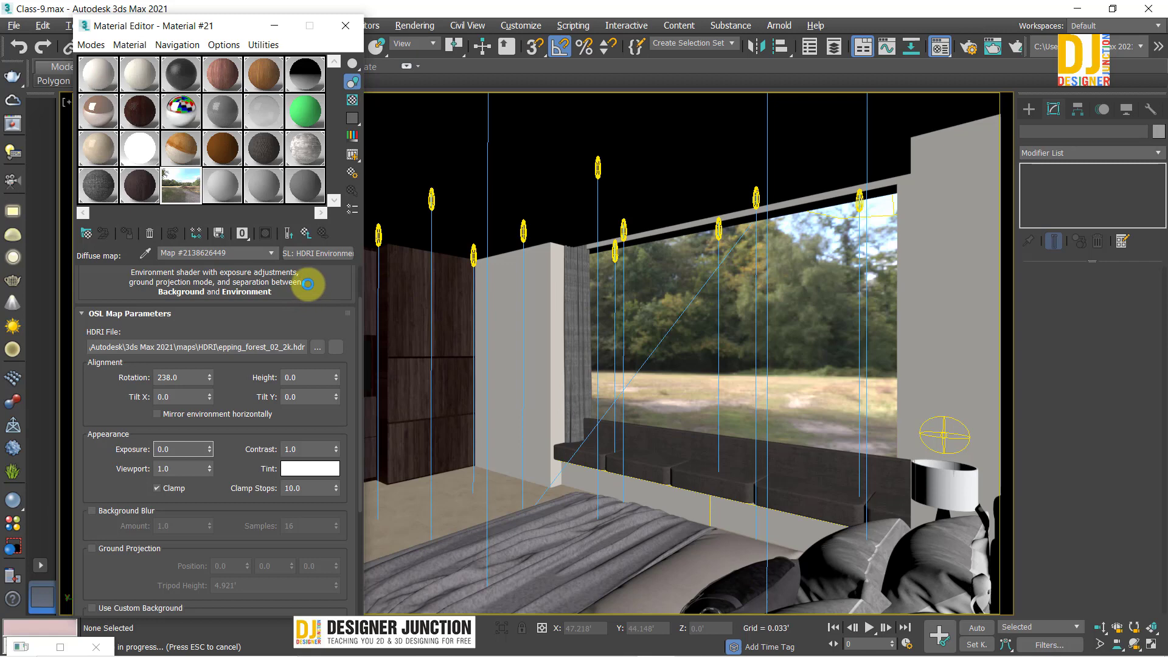
{"action": "scroll", "coordinate": [333, 374], "scroll_direction": "up", "scroll_amount": 2}
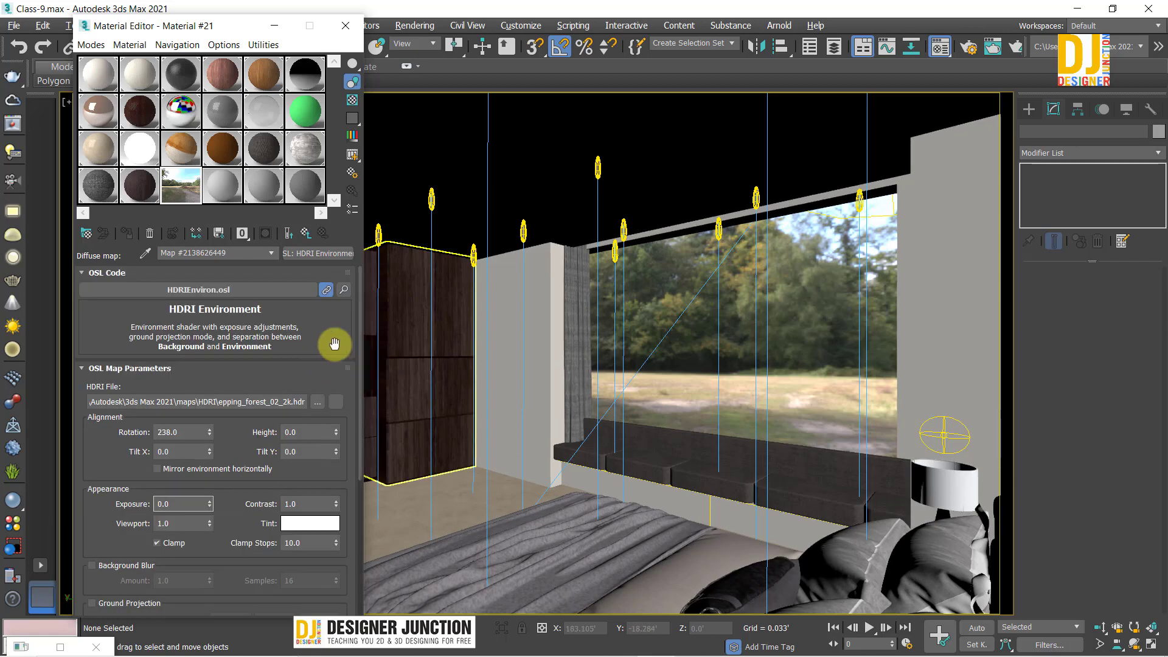
{"action": "left_click_drag", "start_coordinate": [121, 324], "coordinate": [169, 342]}
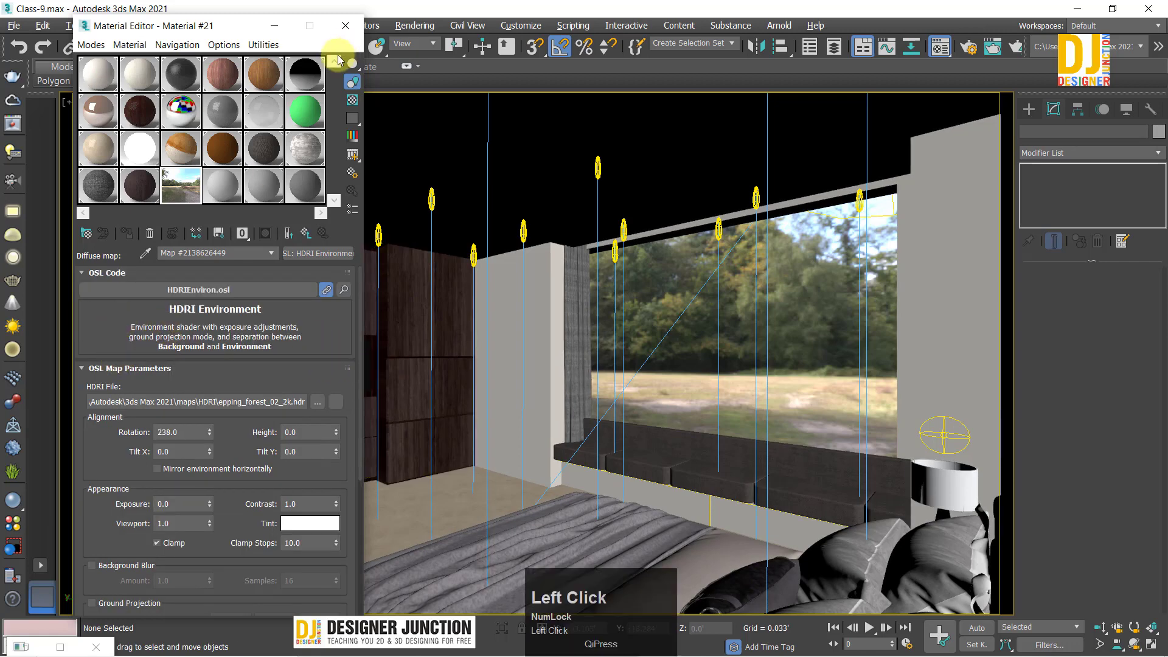
{"action": "left_click", "coordinate": [94, 80]}
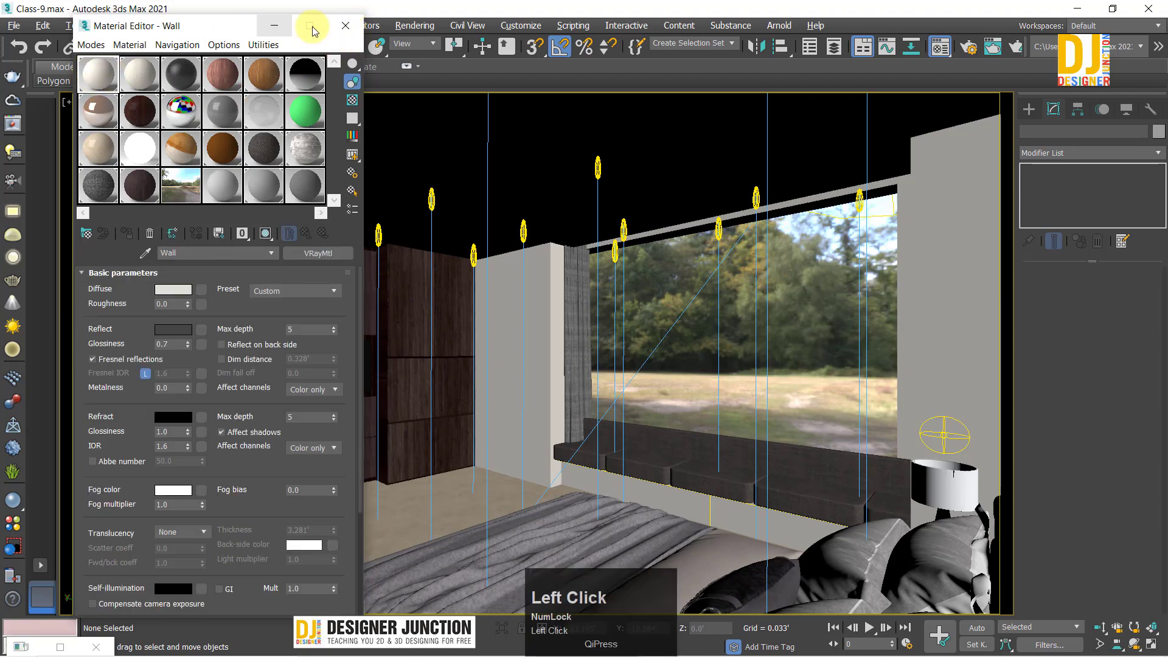
{"action": "left_click", "coordinate": [347, 27]}
Step: Compare the HDR background in the perspective view of the whole house with the bedroom camera view
{"action": "key", "text": "alt+w"}
{"action": "left_click", "coordinate": [359, 563]}
{"action": "key", "text": "alt+w"}
{"action": "key", "text": "z"}
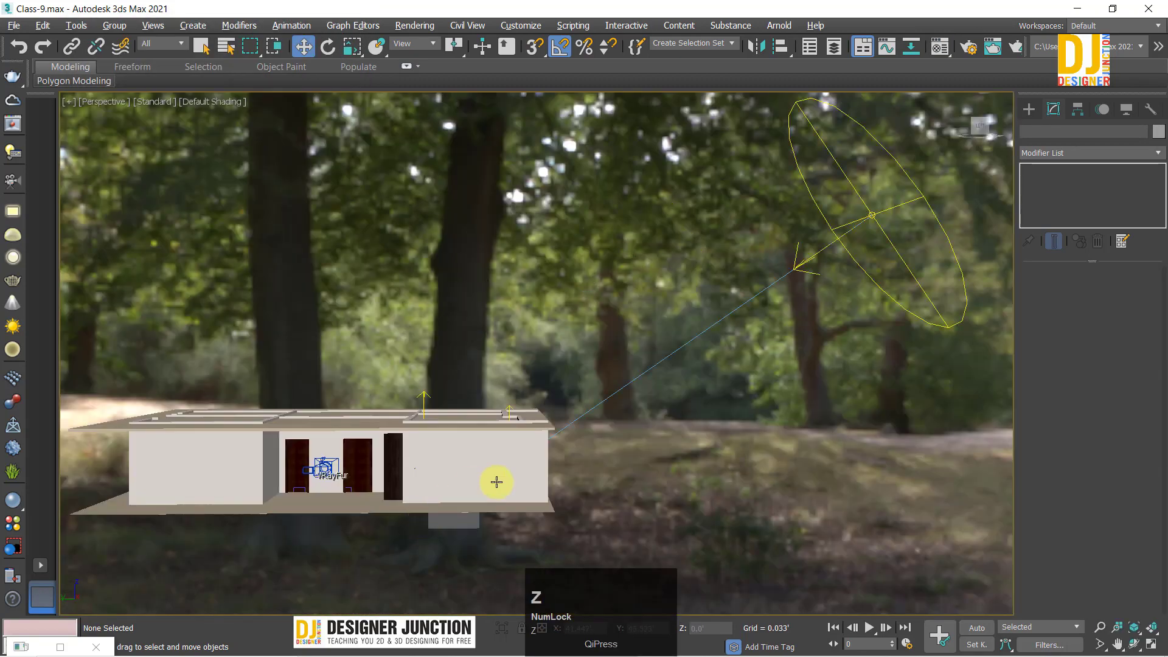
{"action": "key", "text": "alt+w"}
{"action": "left_click", "coordinate": [955, 509]}
{"action": "key", "text": "alt+w"}
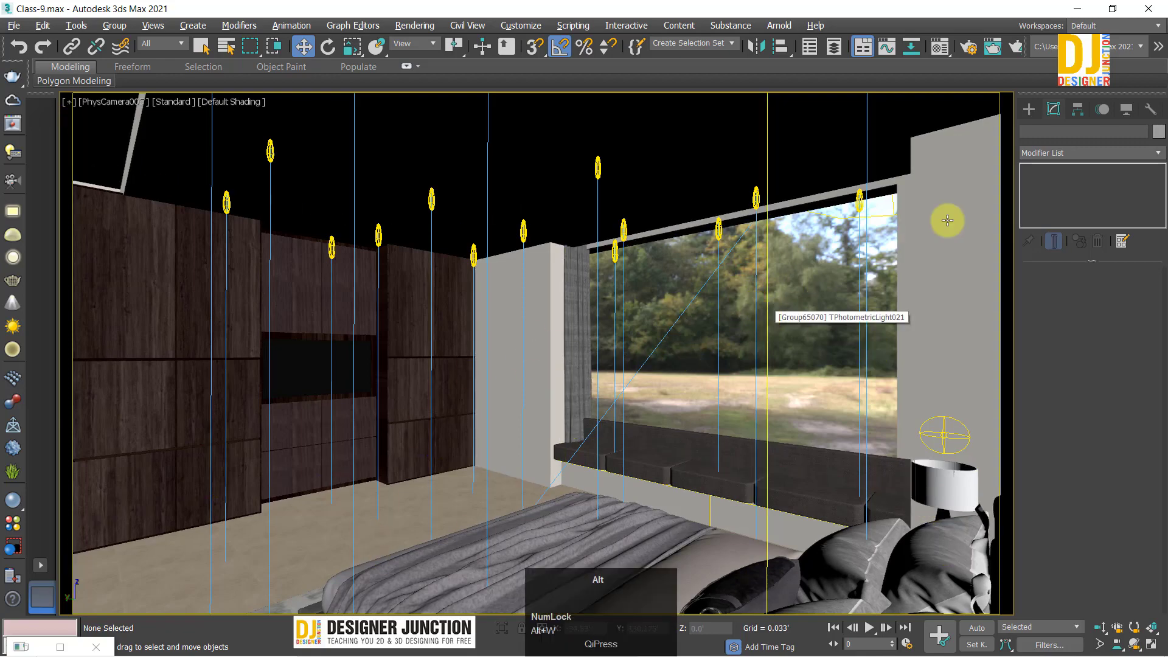
Step: Place a V-Ray dome light outside the house in the perspective view
{"action": "key", "text": "alt+w"}
{"action": "left_click", "coordinate": [302, 465]}
{"action": "key", "text": "alt+w"}
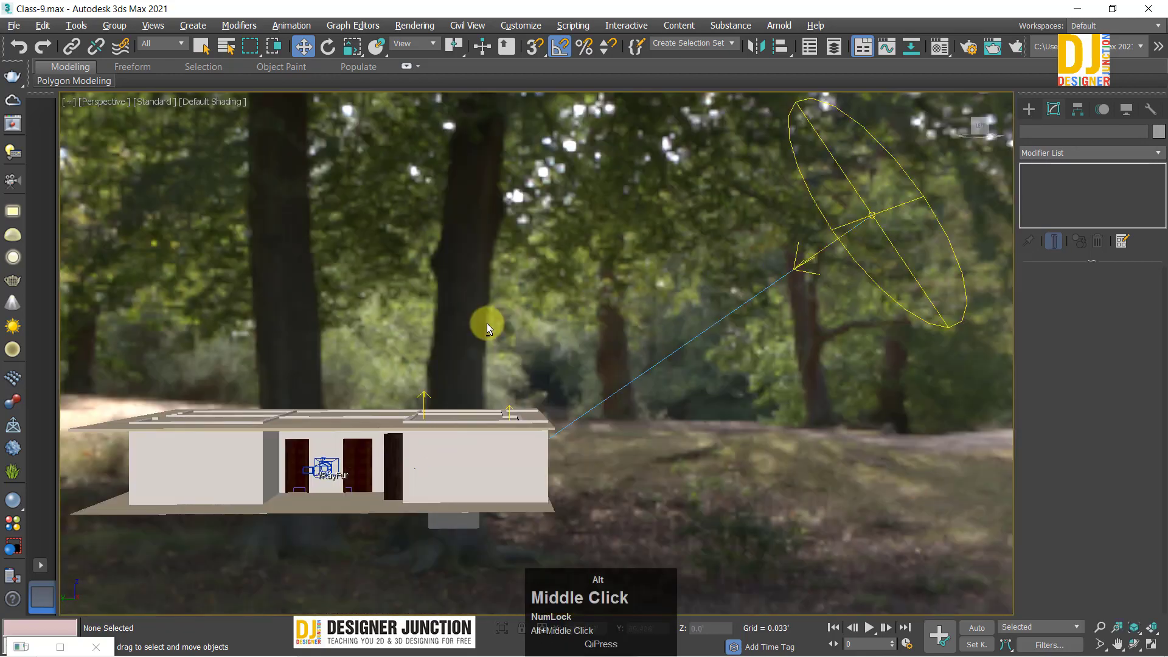
{"action": "middle_click_drag", "start_coordinate": [487, 328], "coordinate": [561, 274], "text": "alt"}
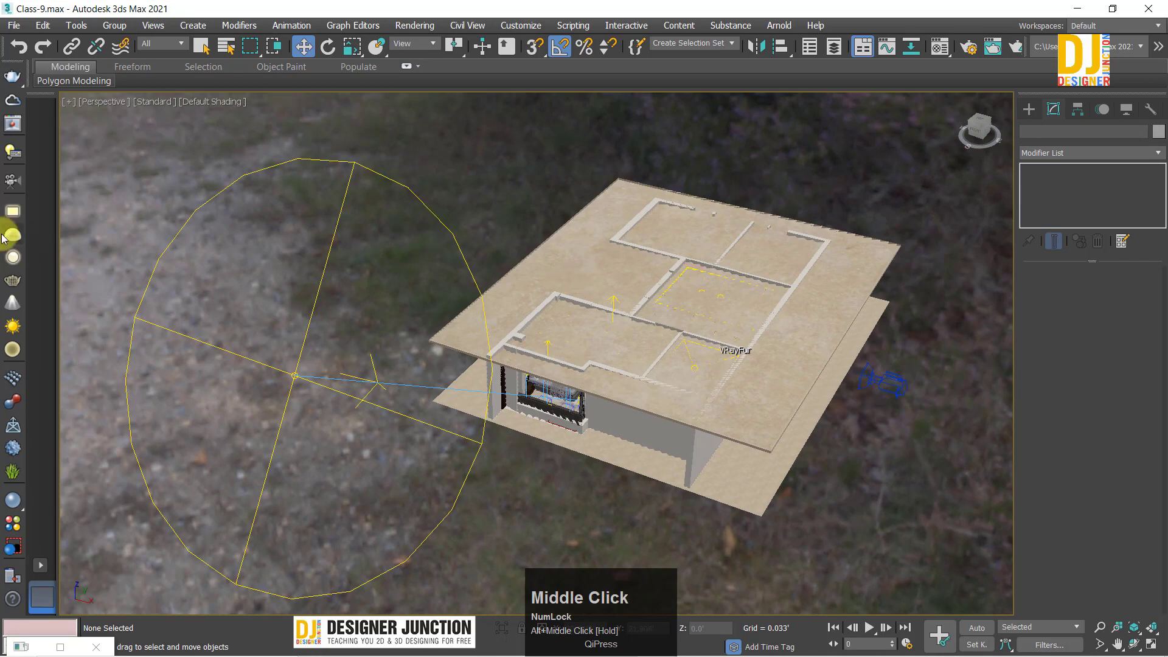
{"action": "left_click", "coordinate": [12, 238]}
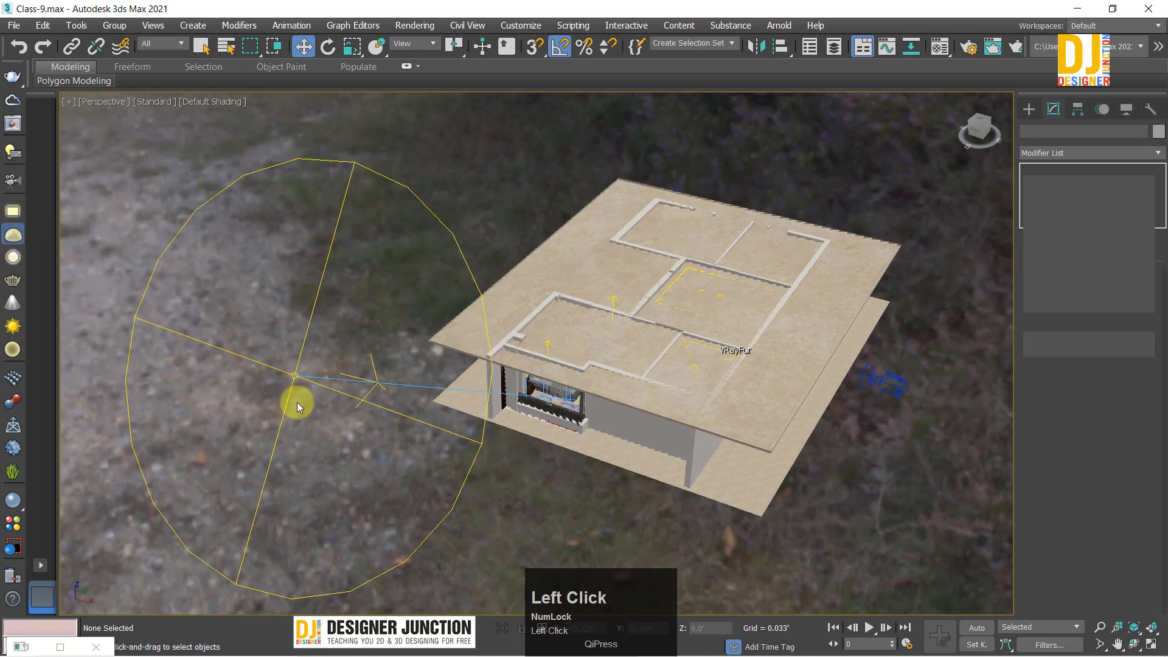
{"action": "left_click", "coordinate": [306, 444]}
{"action": "right_click", "coordinate": [385, 485]}
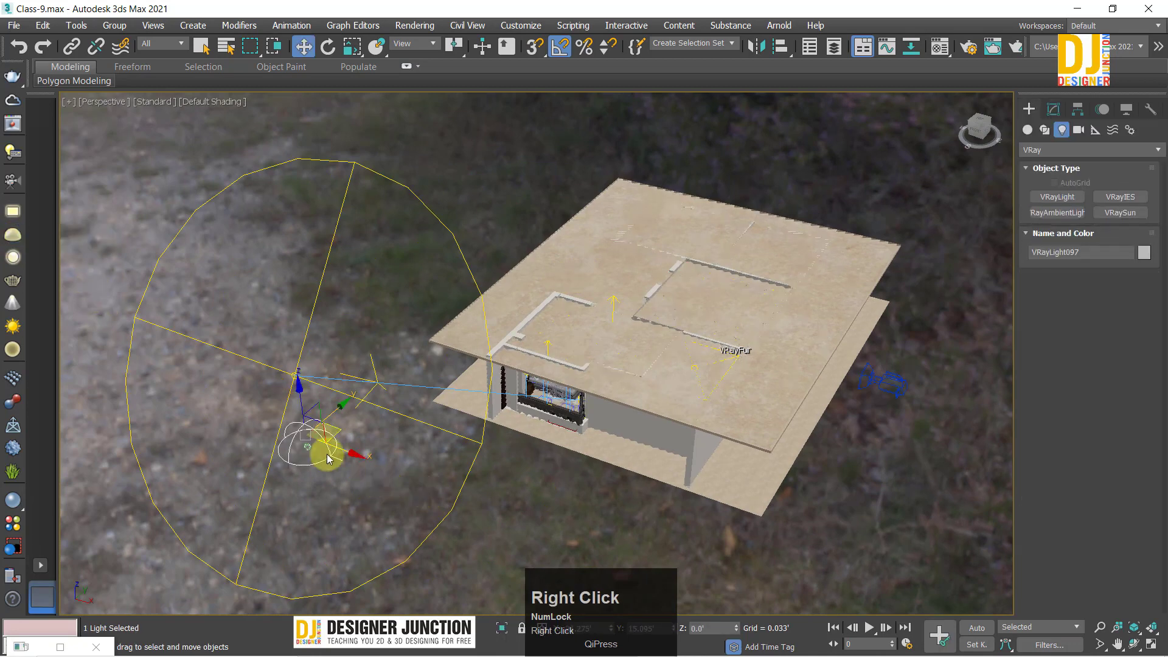
{"action": "middle_click_drag", "start_coordinate": [696, 311], "coordinate": [601, 169], "text": "alt"}
{"action": "scroll", "coordinate": [540, 247], "scroll_direction": "down", "scroll_amount": 3}
{"action": "middle_click_drag", "start_coordinate": [540, 245], "coordinate": [565, 318], "text": "alt"}
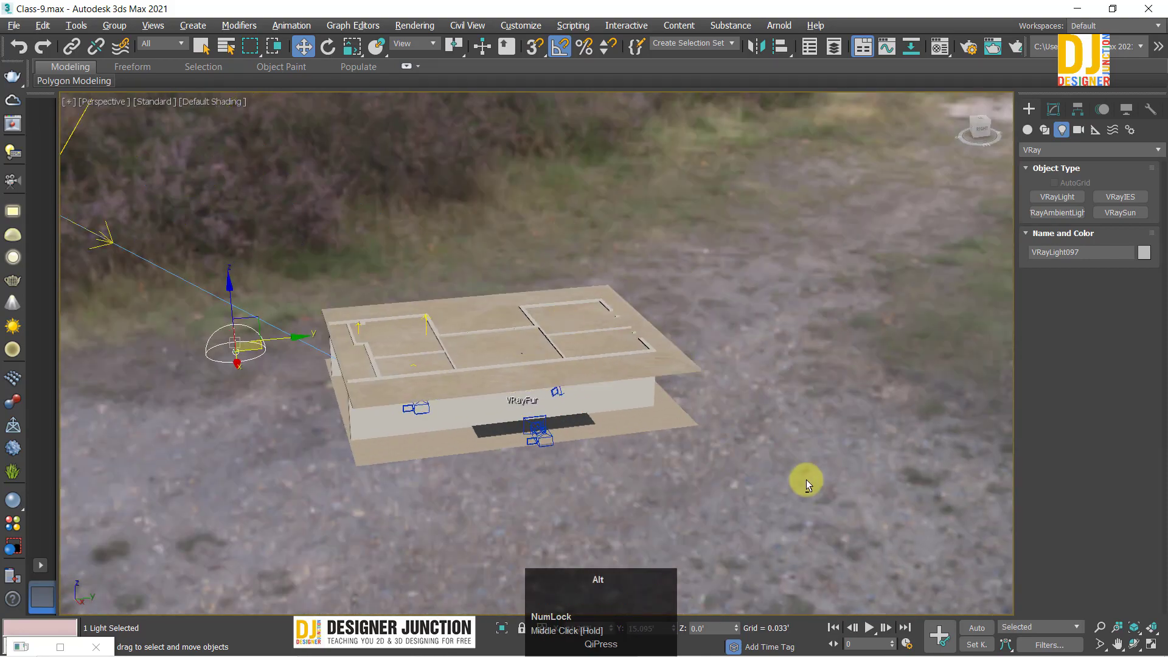
Step: Open the dome light's parameters for editing
{"action": "key", "text": "alt+w"}
{"action": "key", "text": "alt+w"}
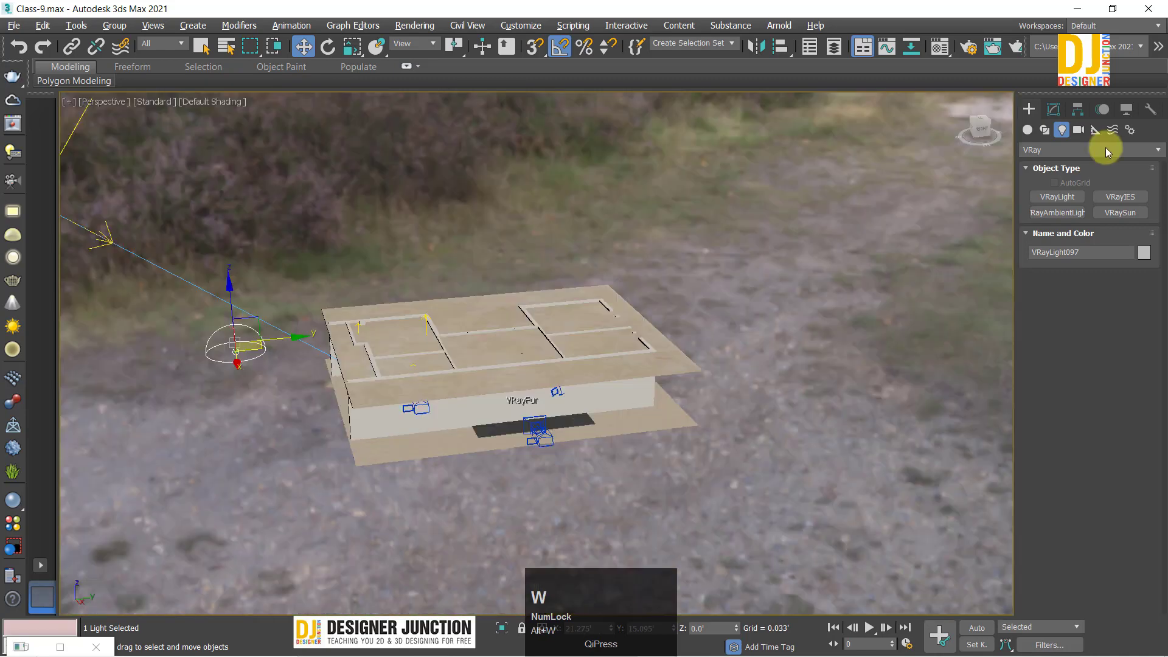
{"action": "left_click", "coordinate": [1053, 109]}
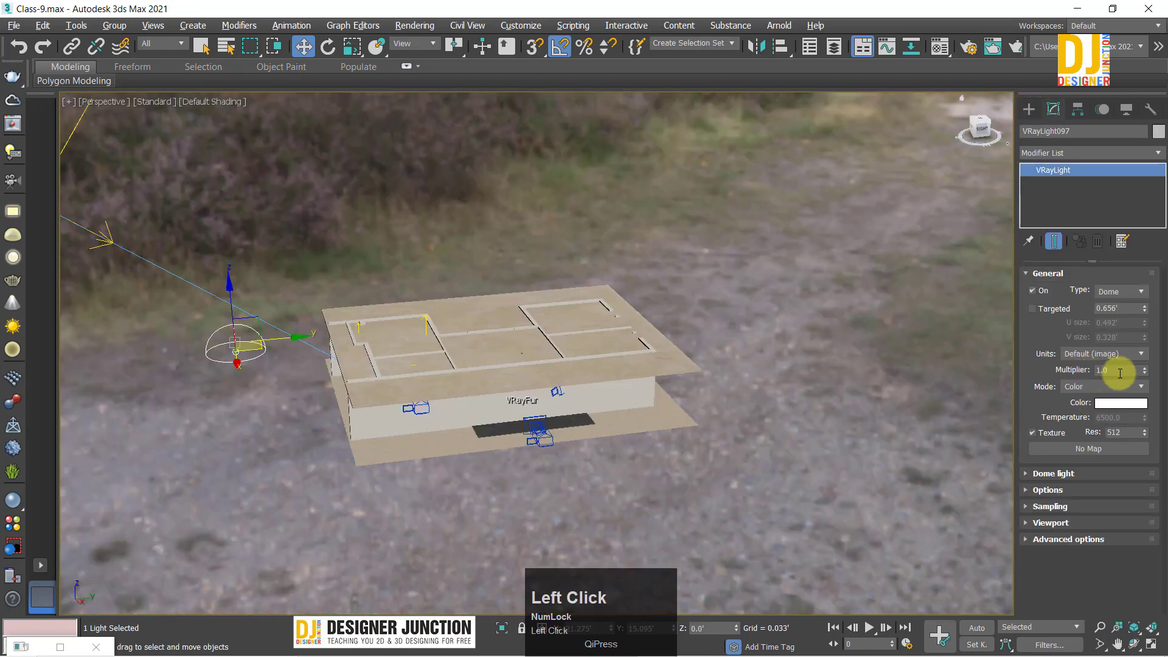
{"action": "left_click", "coordinate": [1120, 370]}
Step: Try a pale green tint with Red 114 and Blue 124 as the dome light's color
{"action": "left_click", "coordinate": [1122, 410]}
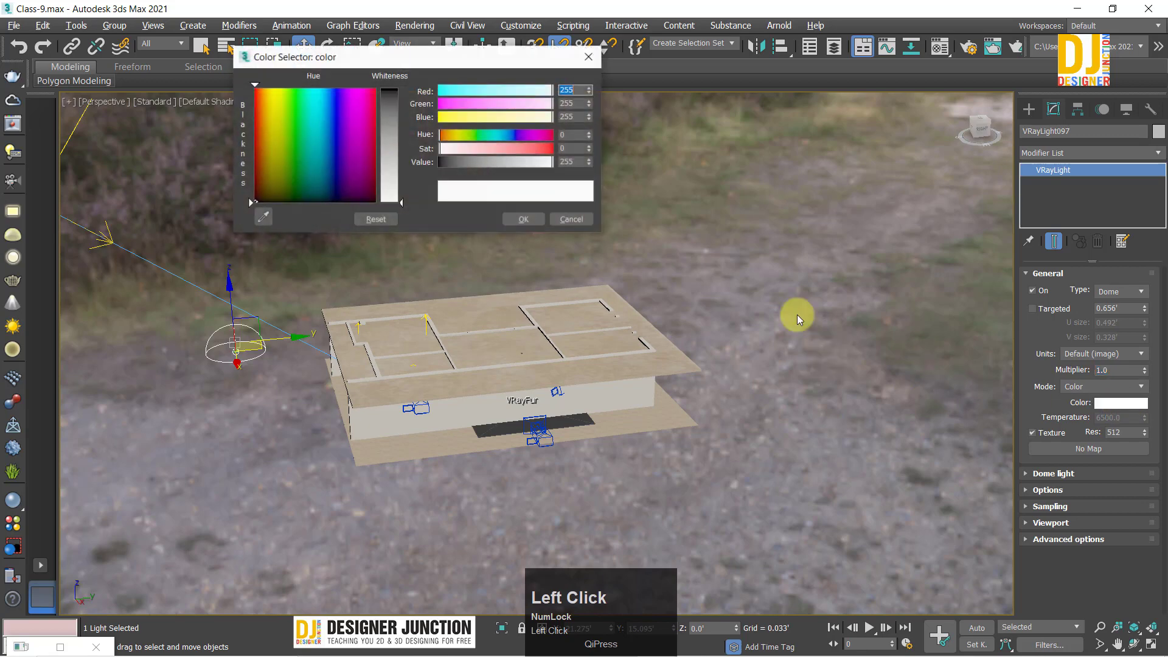
{"action": "left_click", "coordinate": [489, 90]}
{"action": "left_click", "coordinate": [509, 118]}
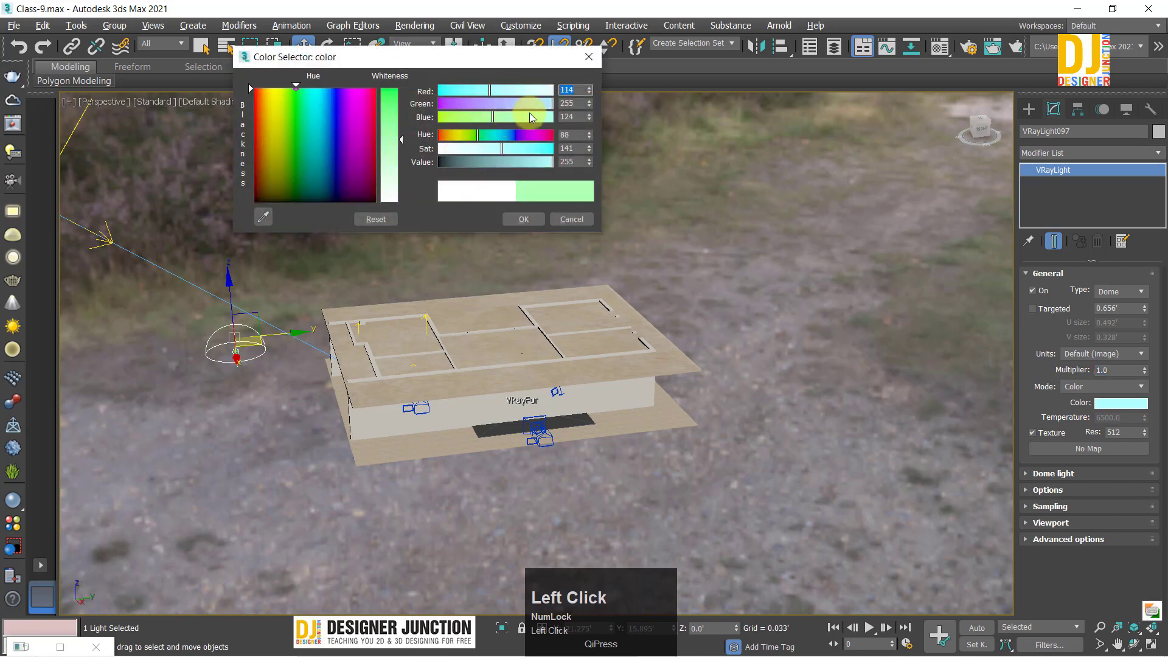
{"action": "left_click", "coordinate": [589, 57]}
Step: Assign the OSL HDRI Environment map to the dome light's texture as an Instance and close the Material Editor
{"action": "left_click", "coordinate": [1085, 449]}
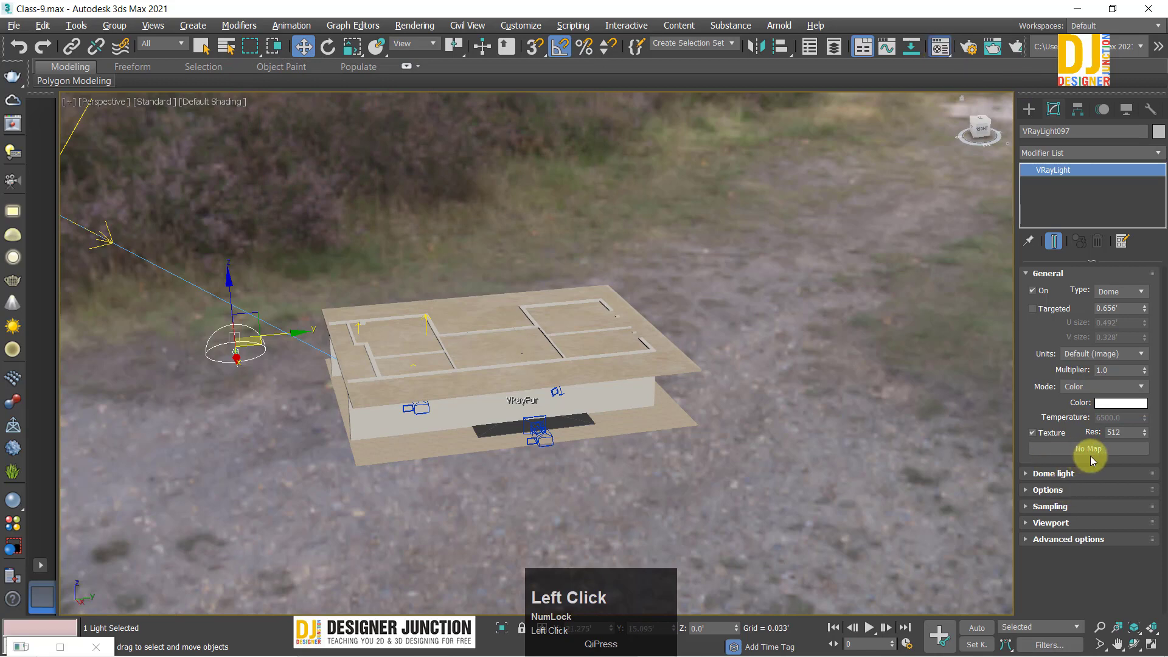
{"action": "key", "text": "m"}
{"action": "left_click_drag", "start_coordinate": [123, 28], "coordinate": [598, 119]}
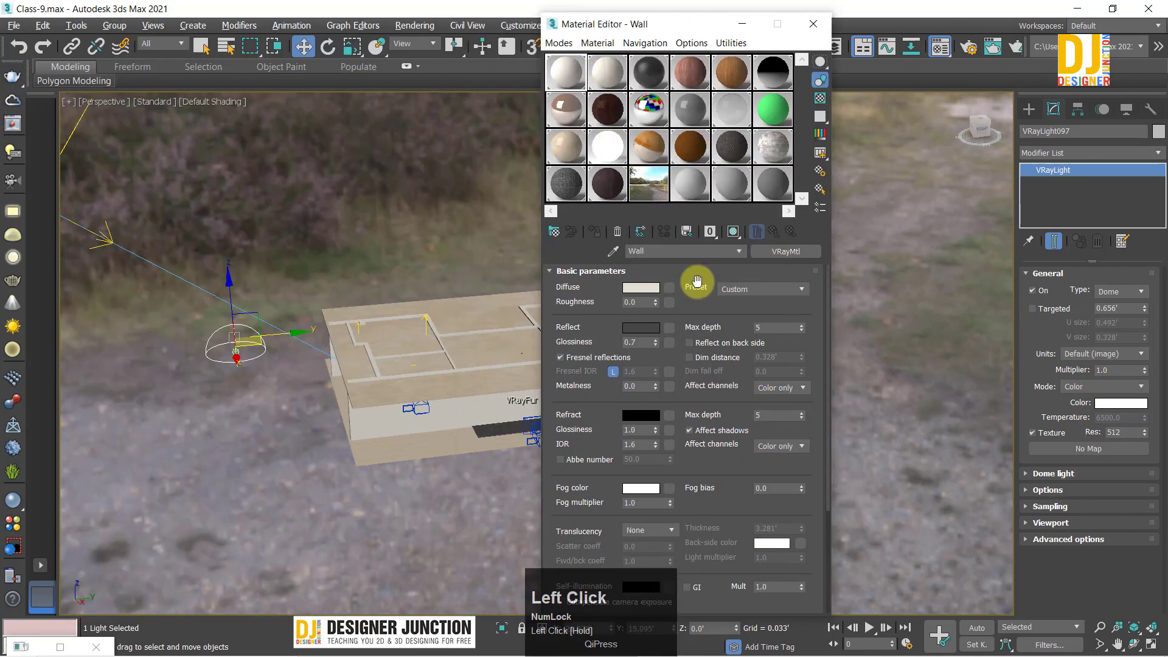
{"action": "left_click", "coordinate": [647, 183]}
{"action": "left_click_drag", "start_coordinate": [770, 252], "coordinate": [1080, 450]}
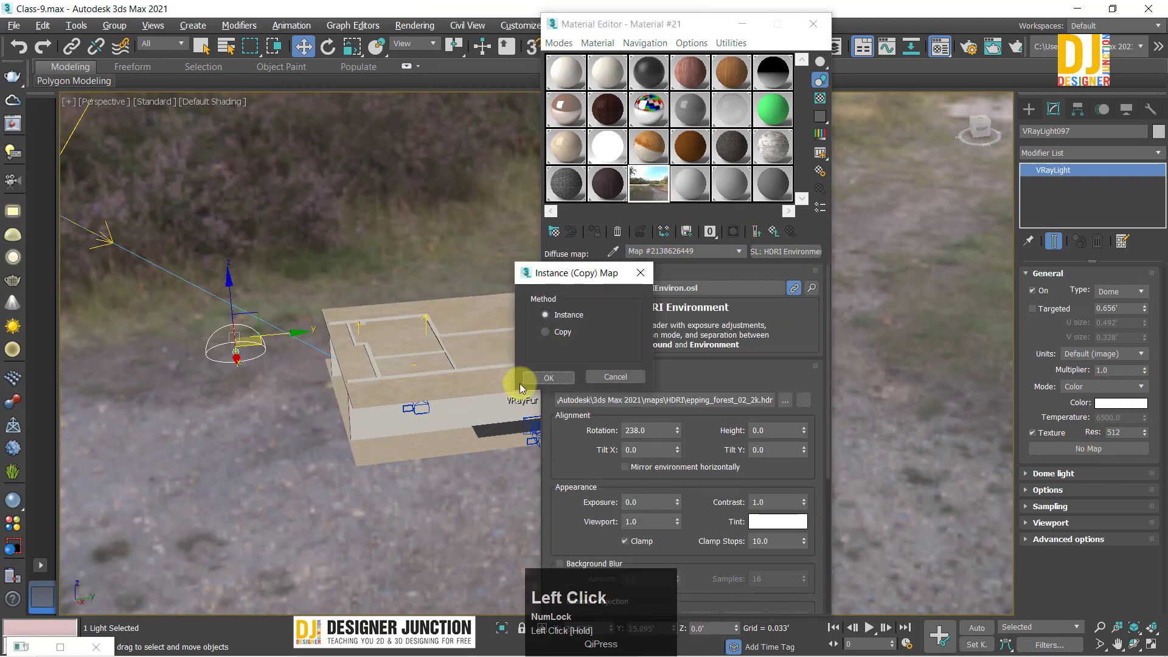
{"action": "left_click", "coordinate": [547, 377]}
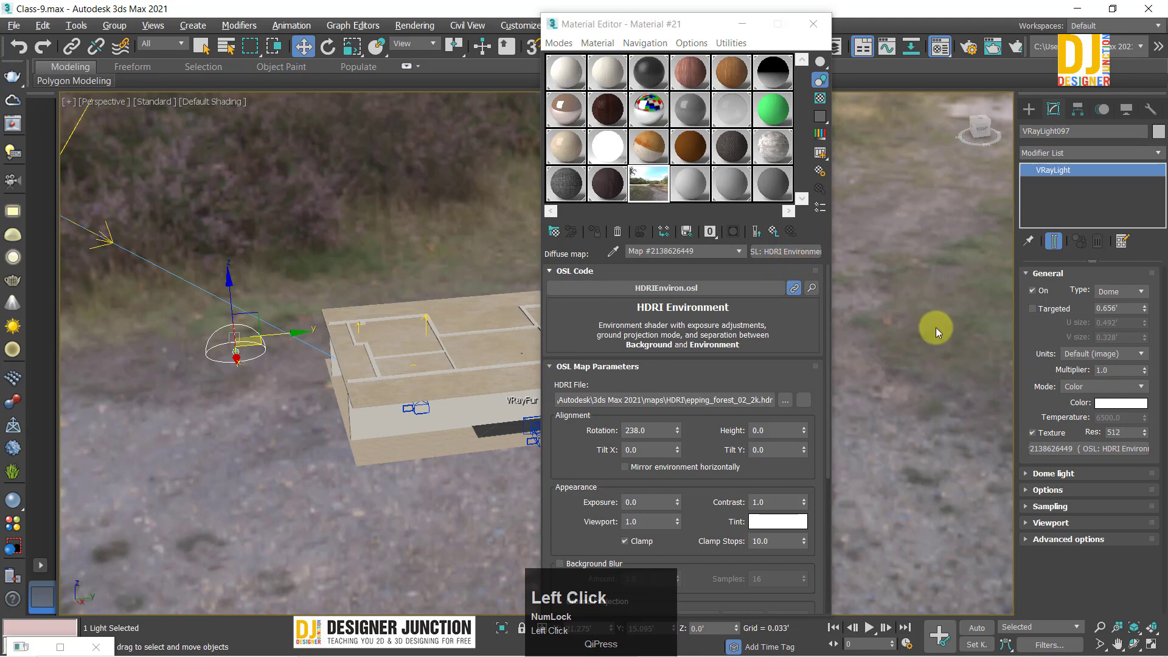
{"action": "left_click", "coordinate": [813, 24]}
Step: Inspect the HDR background around the whole house and through the bedroom window in the maximized camera view
{"action": "scroll", "coordinate": [742, 308], "scroll_direction": "down", "scroll_amount": 5}
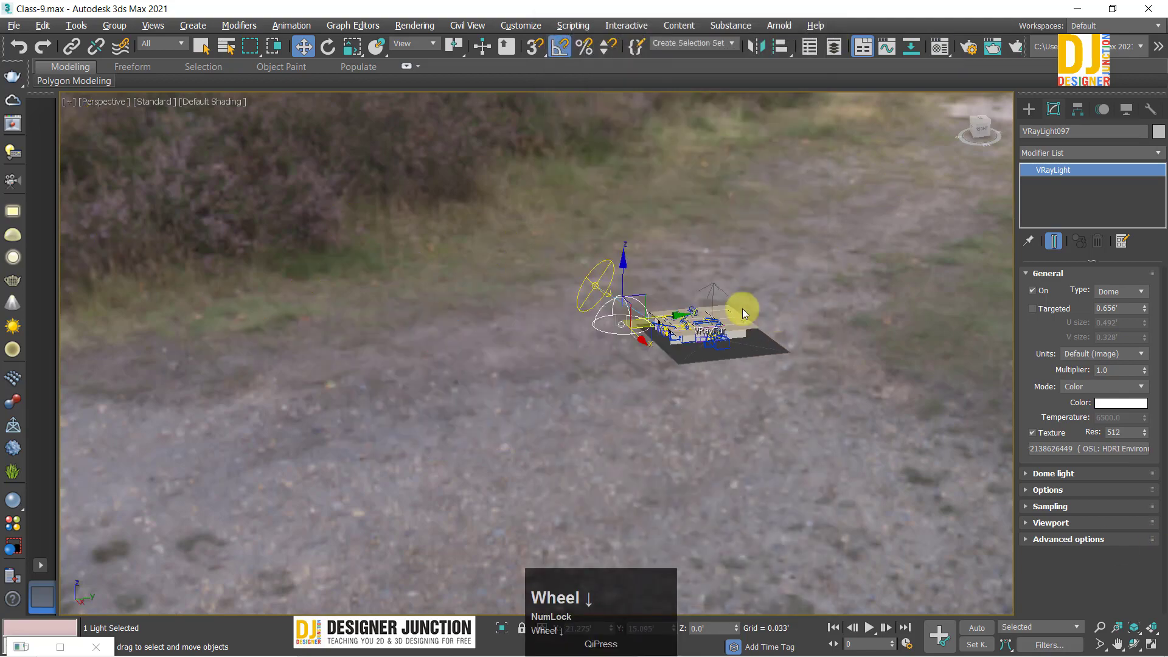
{"action": "middle_click_drag", "start_coordinate": [742, 308], "coordinate": [715, 310], "text": "alt"}
{"action": "key", "text": "alt+w"}
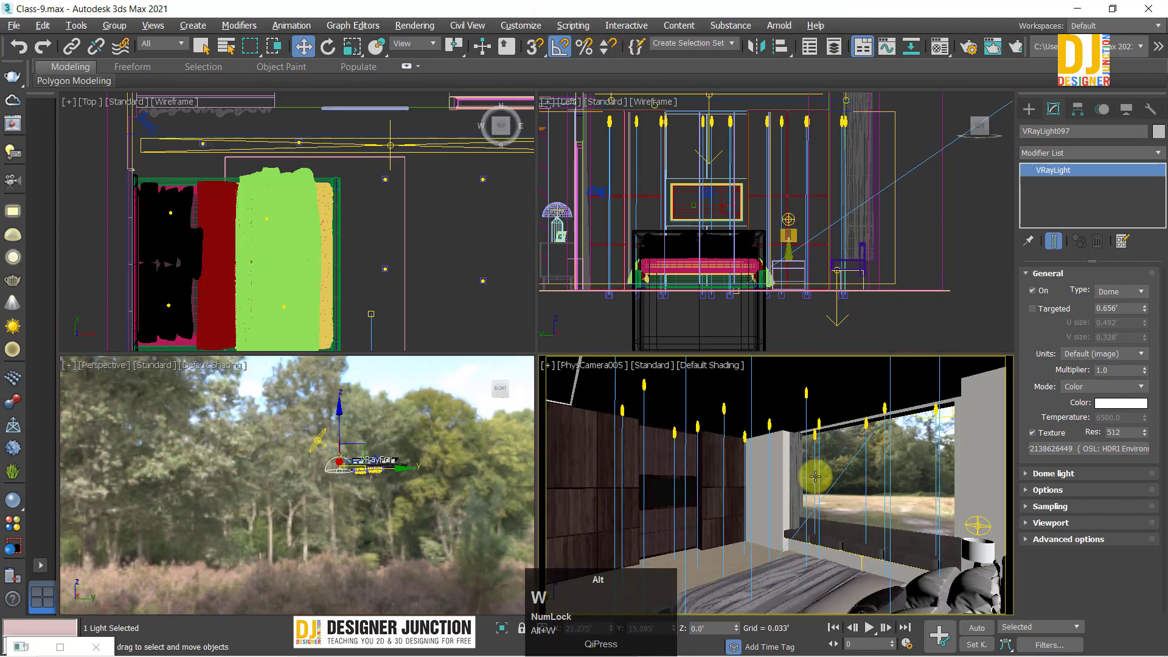
{"action": "key", "text": "alt+w"}
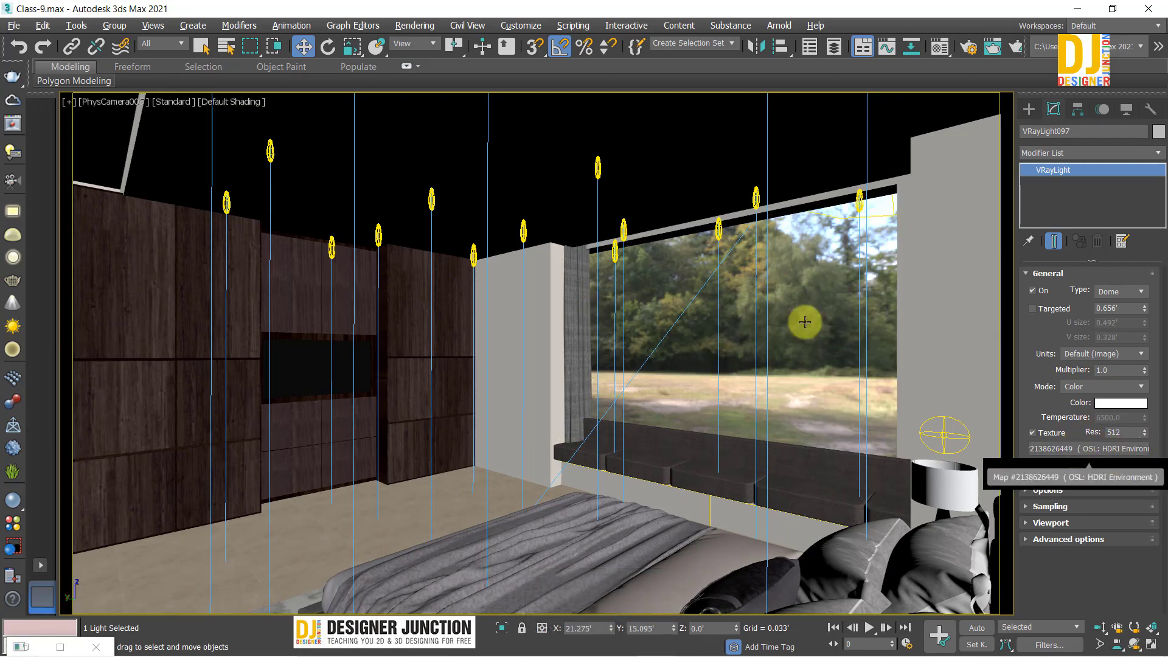
{"action": "key", "text": "alt+w"}
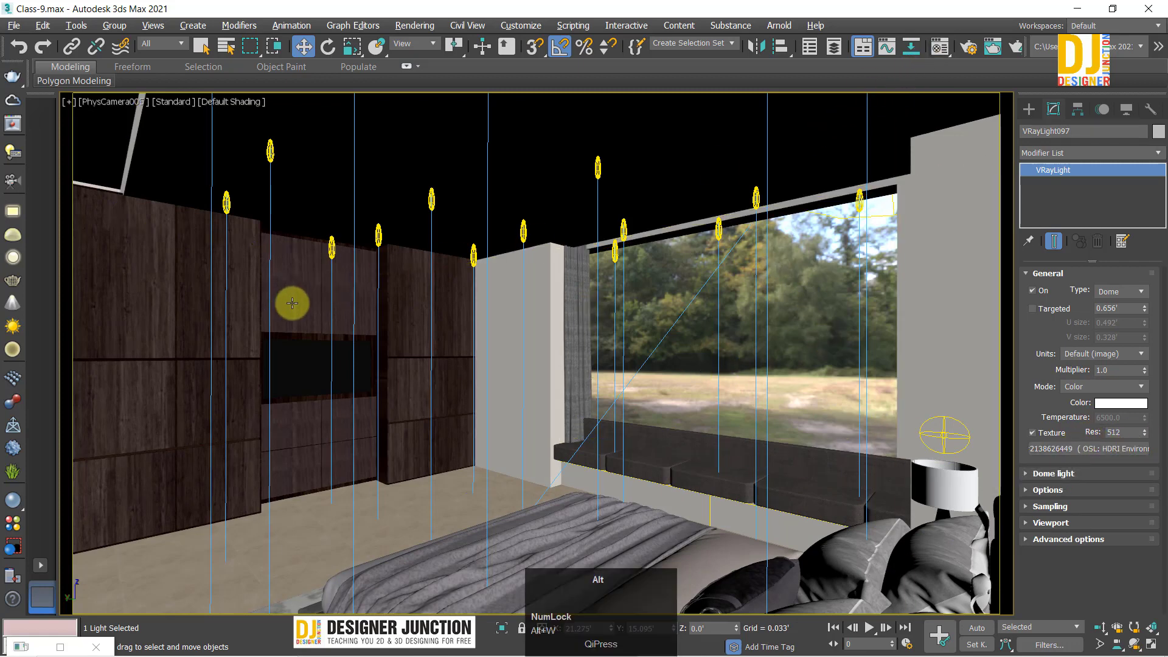
{"action": "key", "text": "alt+w"}
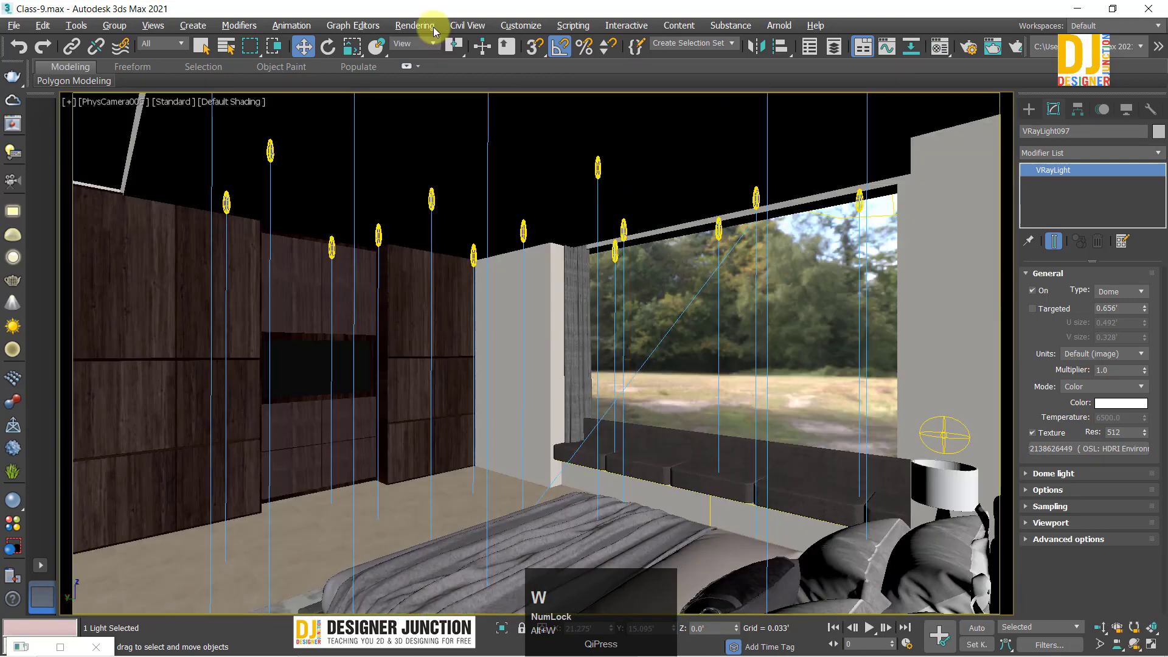
Step: Review the scene's environment map and exposure settings along with the dome light's multiplier
{"action": "left_click", "coordinate": [415, 25]}
{"action": "left_click", "coordinate": [434, 207]}
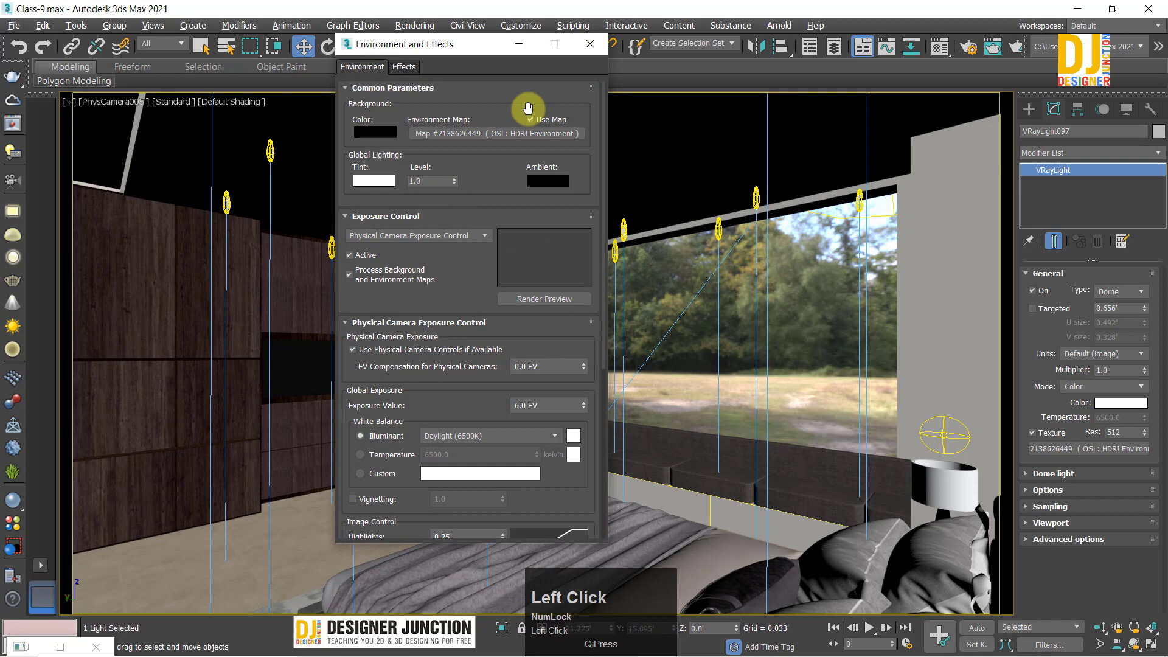
{"action": "left_click", "coordinate": [590, 44]}
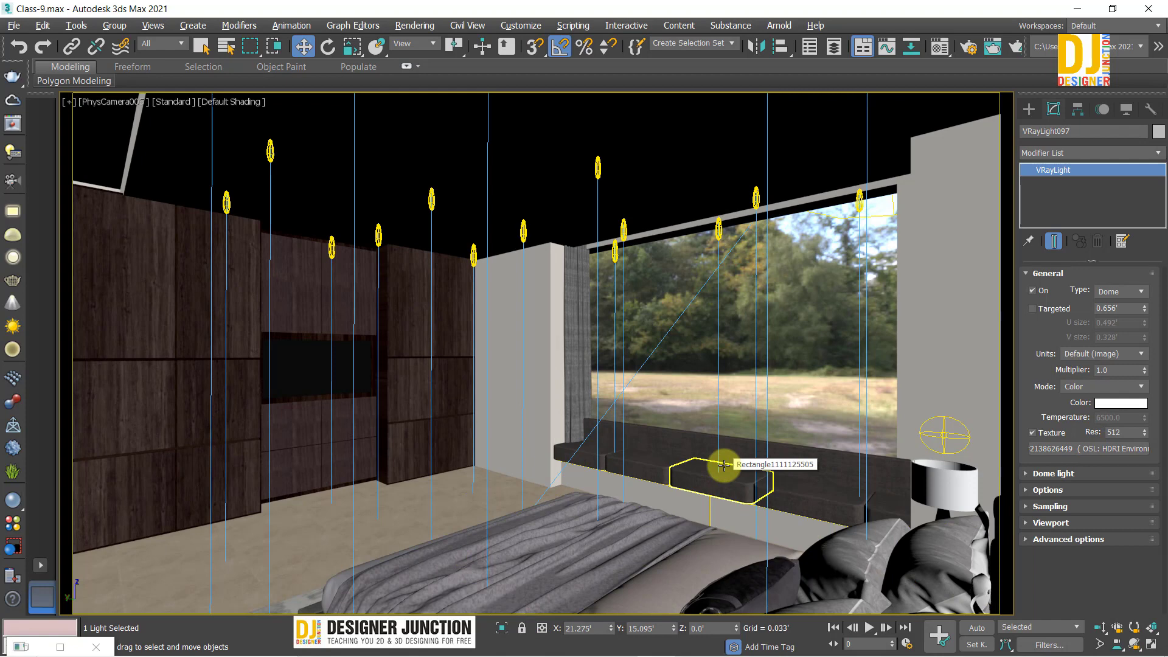
{"action": "left_click", "coordinate": [1117, 370]}
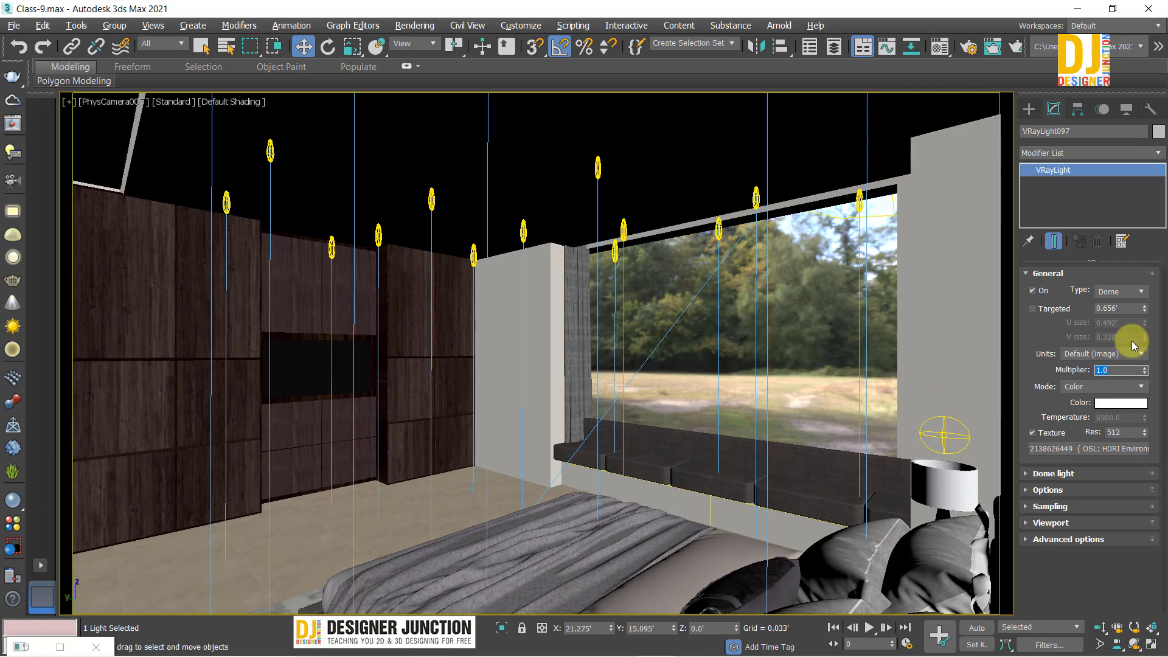
{"action": "left_click", "coordinate": [1121, 374]}
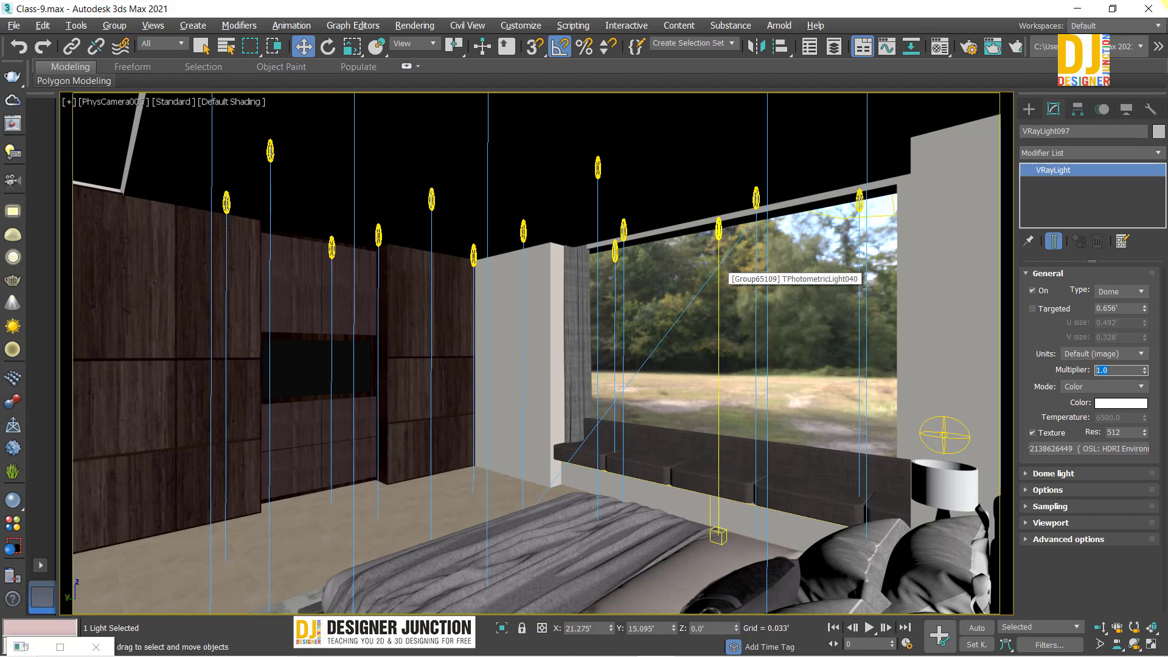
Step: Unhide the scene's hidden objects, including the window curtains
{"action": "right_click", "coordinate": [737, 269]}
{"action": "left_click", "coordinate": [494, 2]}
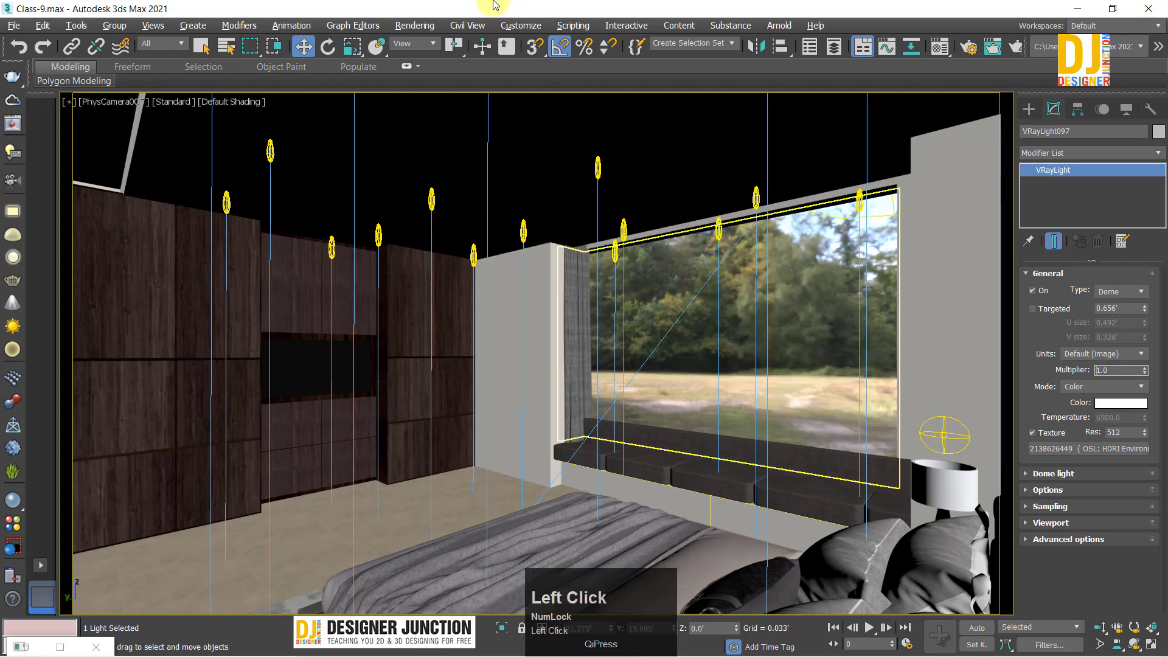
{"action": "right_click", "coordinate": [856, 305]}
{"action": "left_click", "coordinate": [894, 229]}
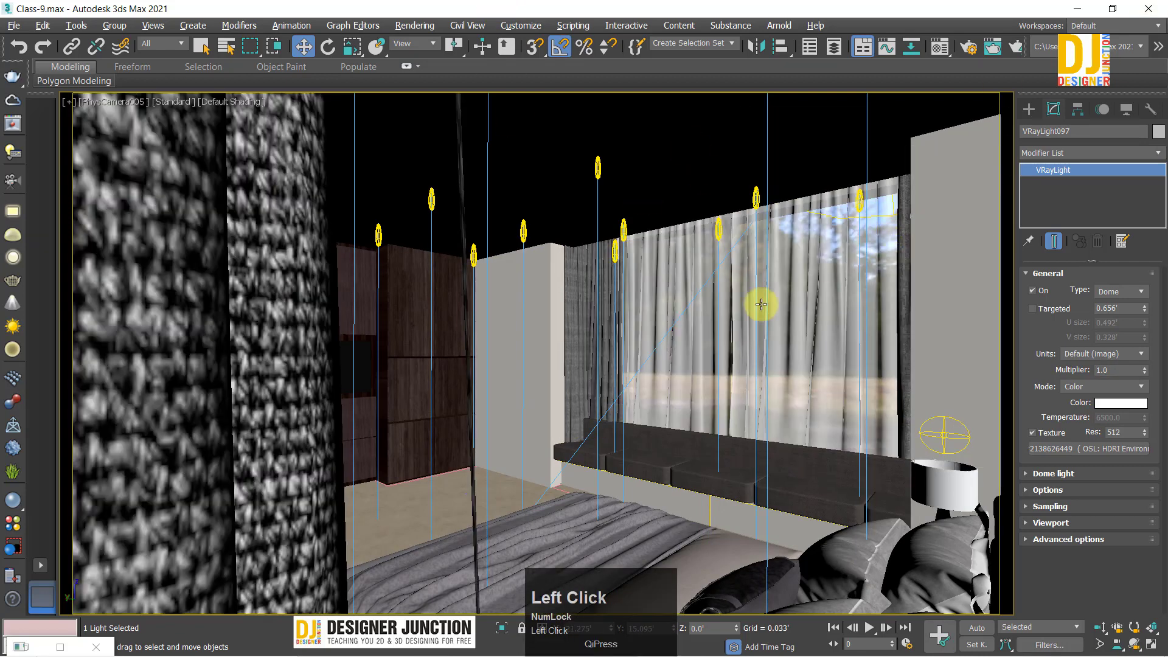
Step: Hide the curtain group that blocks the camera in the foreground
{"action": "left_click", "coordinate": [210, 339]}
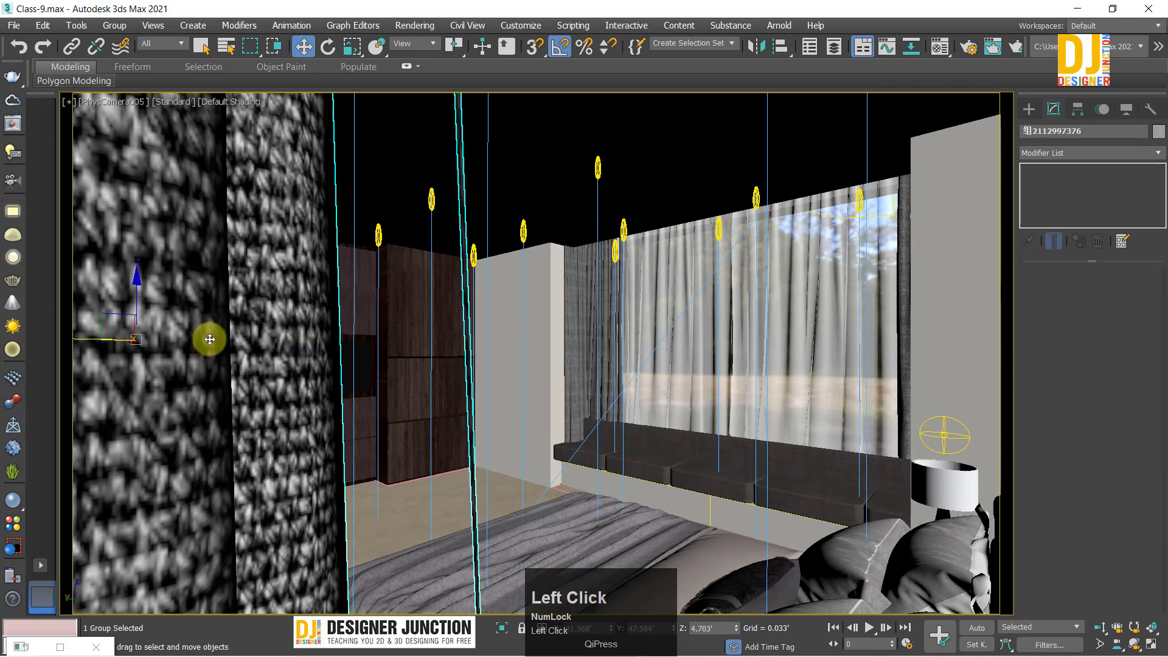
{"action": "right_click", "coordinate": [210, 338]}
{"action": "left_click", "coordinate": [230, 271]}
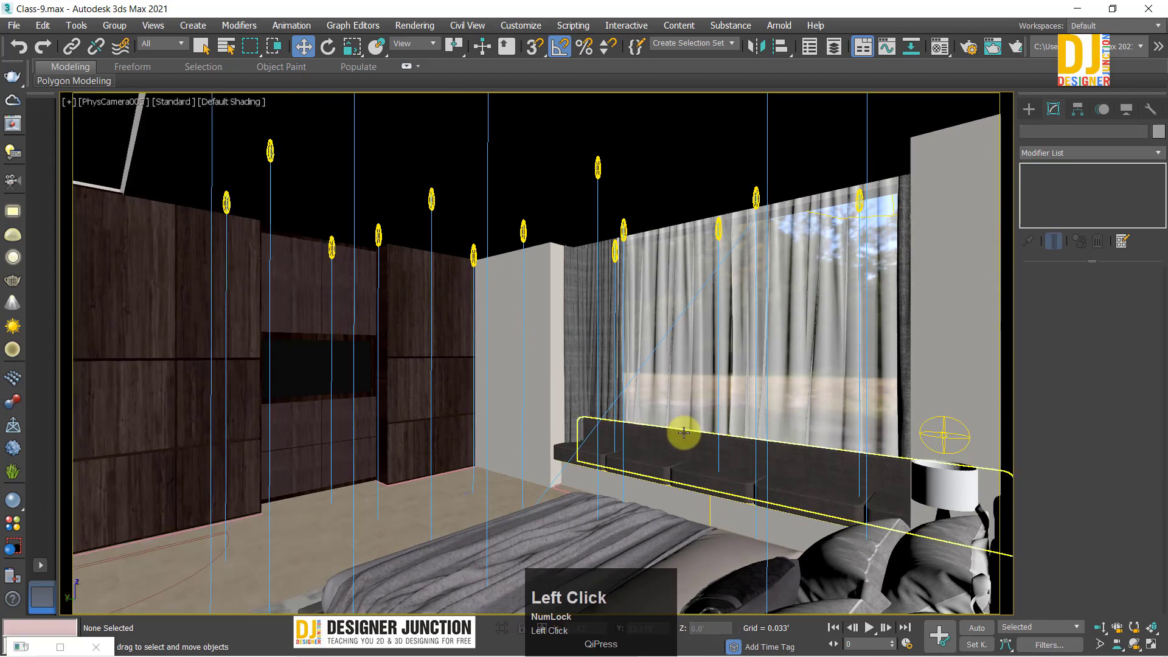
Step: Test-render the bedroom camera view, examine the window area up close, and close the frame buffer
{"action": "key", "text": "shift+q"}
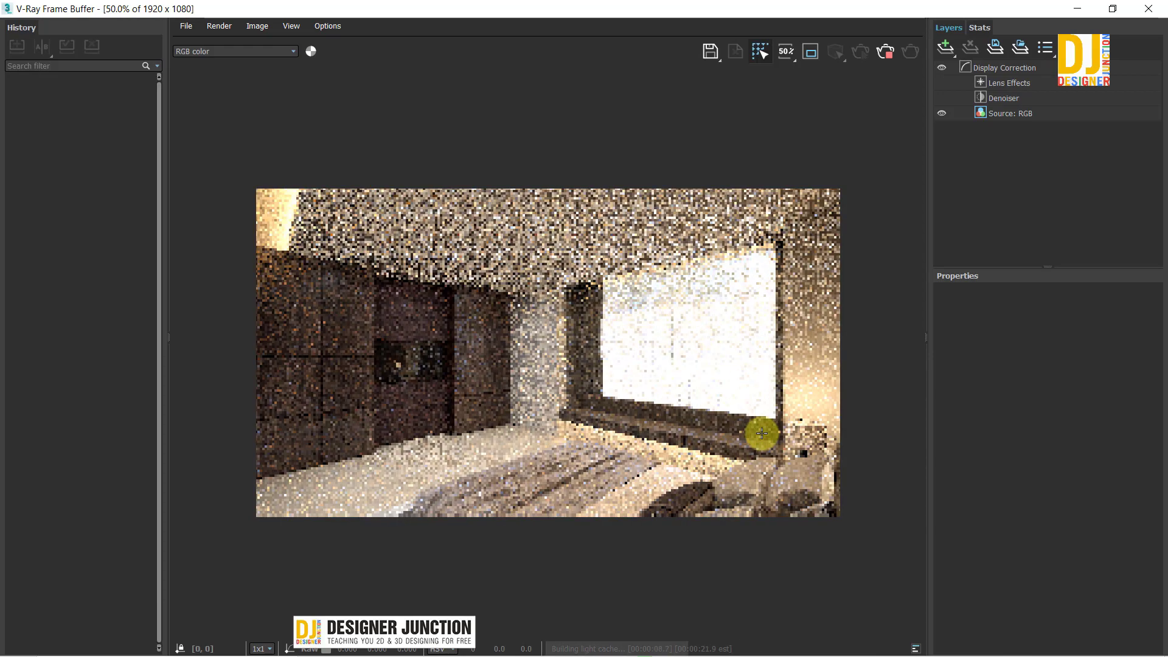
{"action": "scroll", "coordinate": [592, 357], "scroll_direction": "down", "scroll_amount": 1}
{"action": "scroll", "coordinate": [706, 301], "scroll_direction": "down", "scroll_amount": 1}
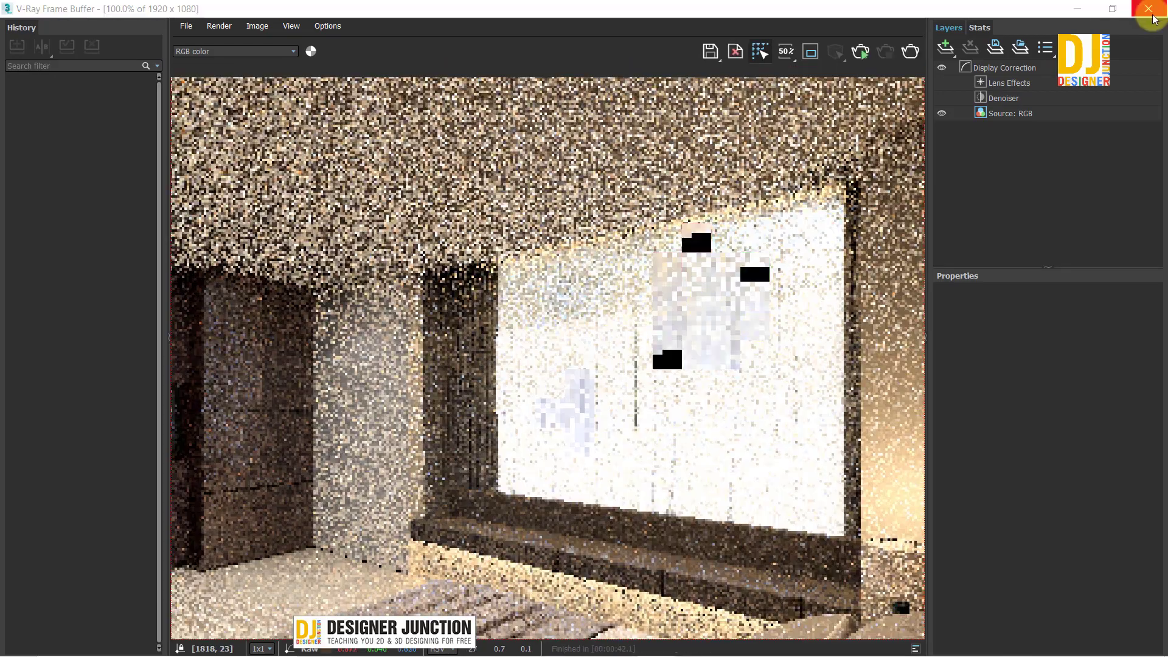
{"action": "left_click", "coordinate": [1149, 8]}
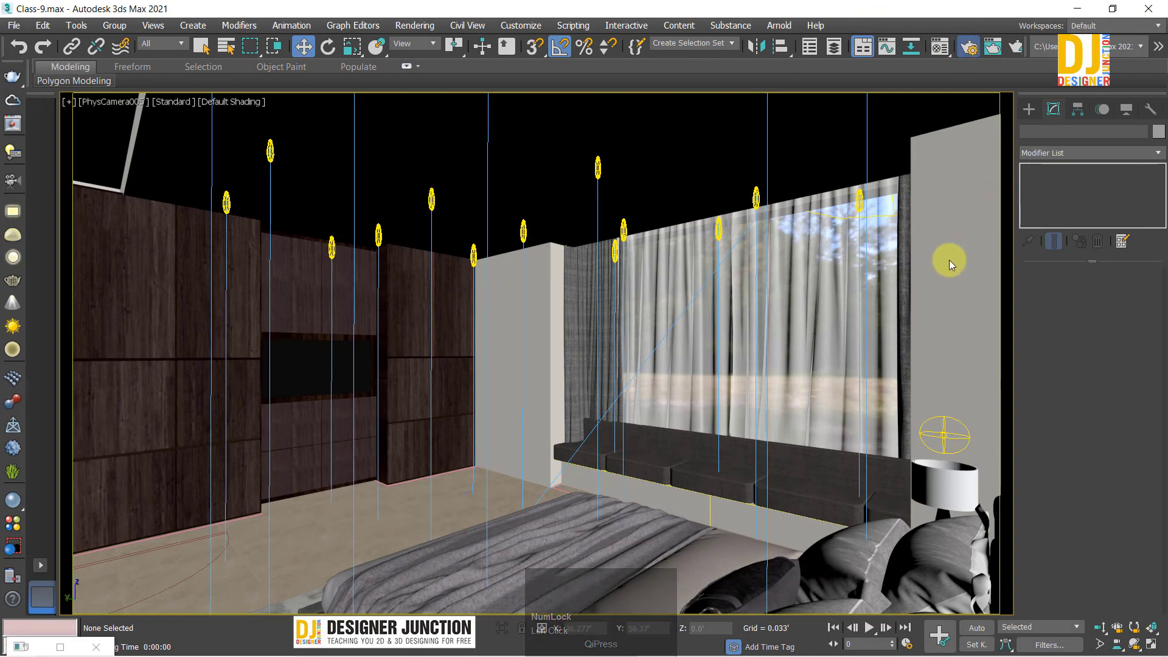
Step: Change the V-Ray image sampler type to Progressive in the render settings
{"action": "left_click", "coordinate": [971, 48]}
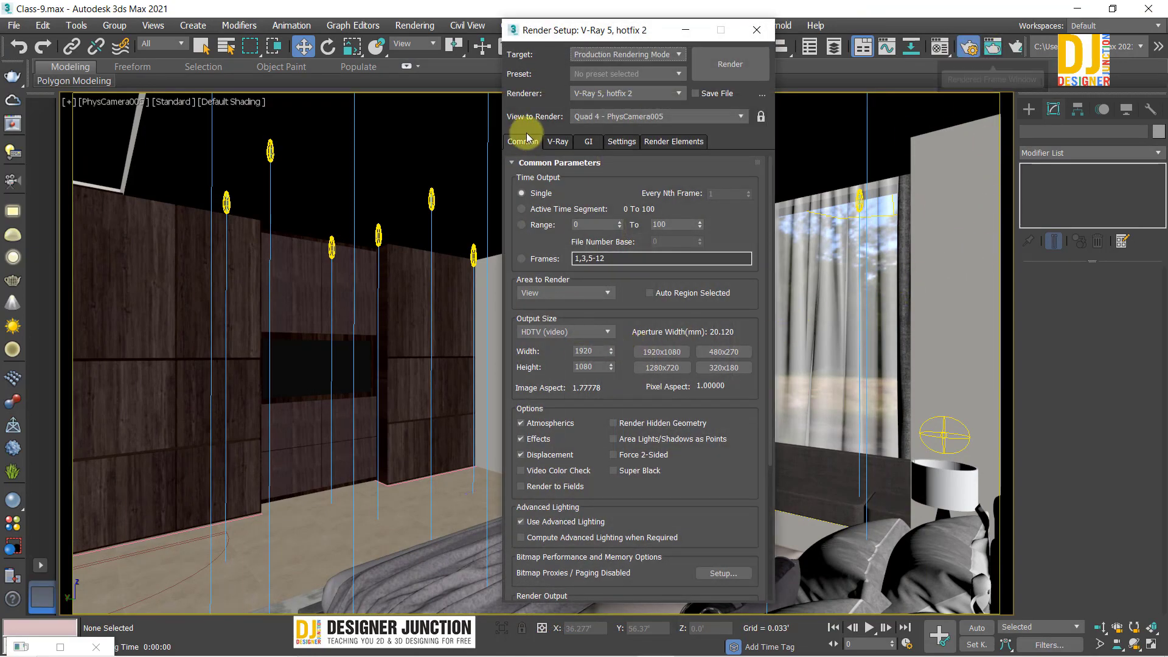
{"action": "left_click", "coordinate": [558, 141]}
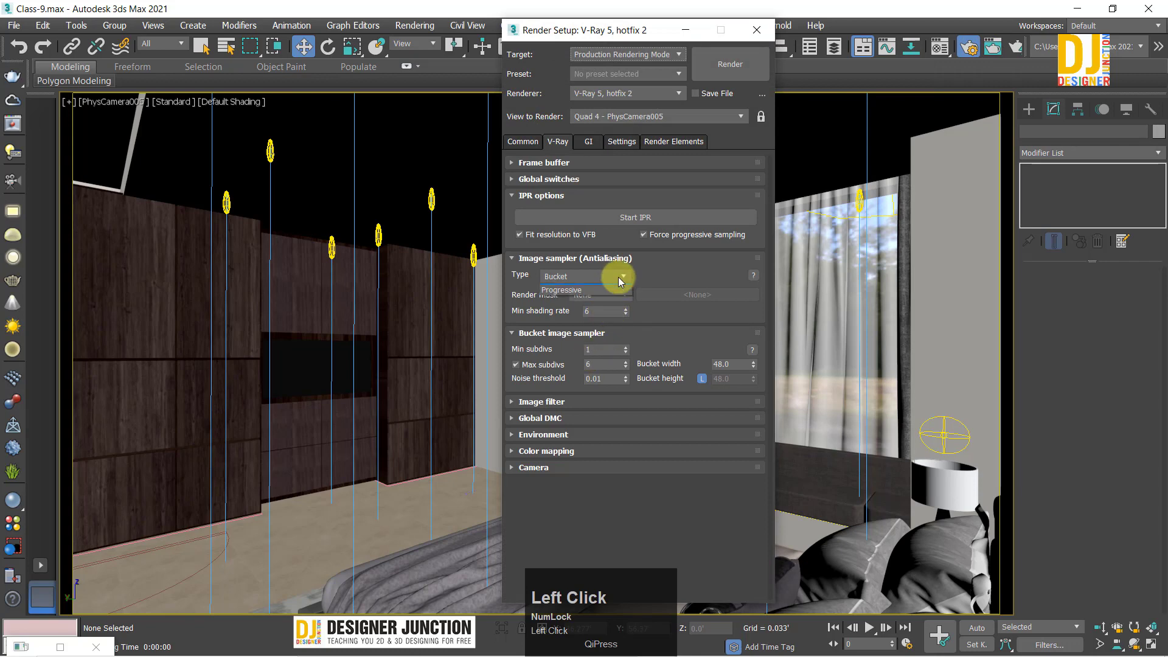
{"action": "left_click", "coordinate": [593, 279]}
{"action": "left_click", "coordinate": [569, 298]}
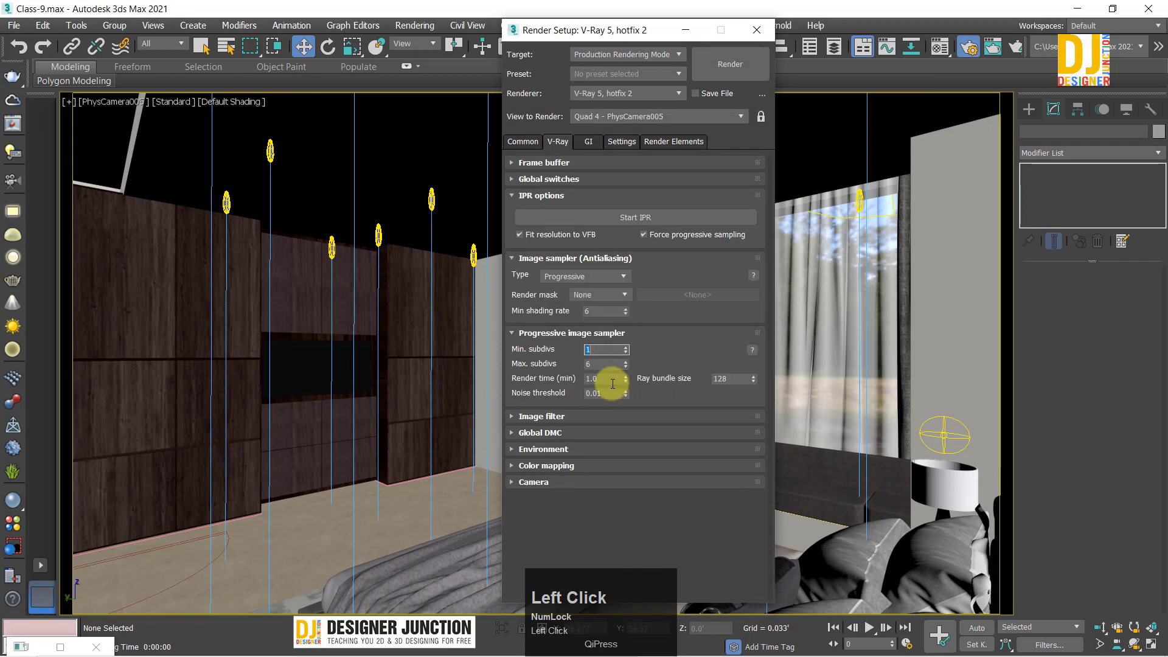
{"action": "left_click", "coordinate": [757, 28]}
Step: Test-render the camera view again with the progressive sampler and close the frame buffer
{"action": "left_click", "coordinate": [1015, 47]}
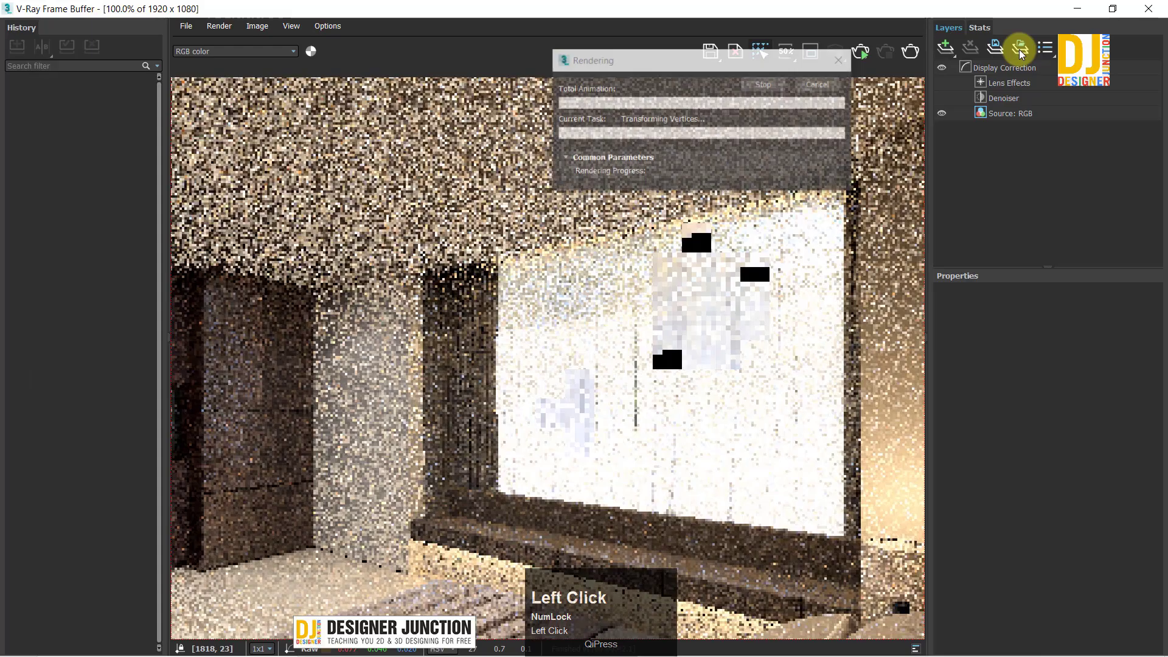
{"action": "scroll", "coordinate": [602, 359], "scroll_direction": "down", "scroll_amount": 1}
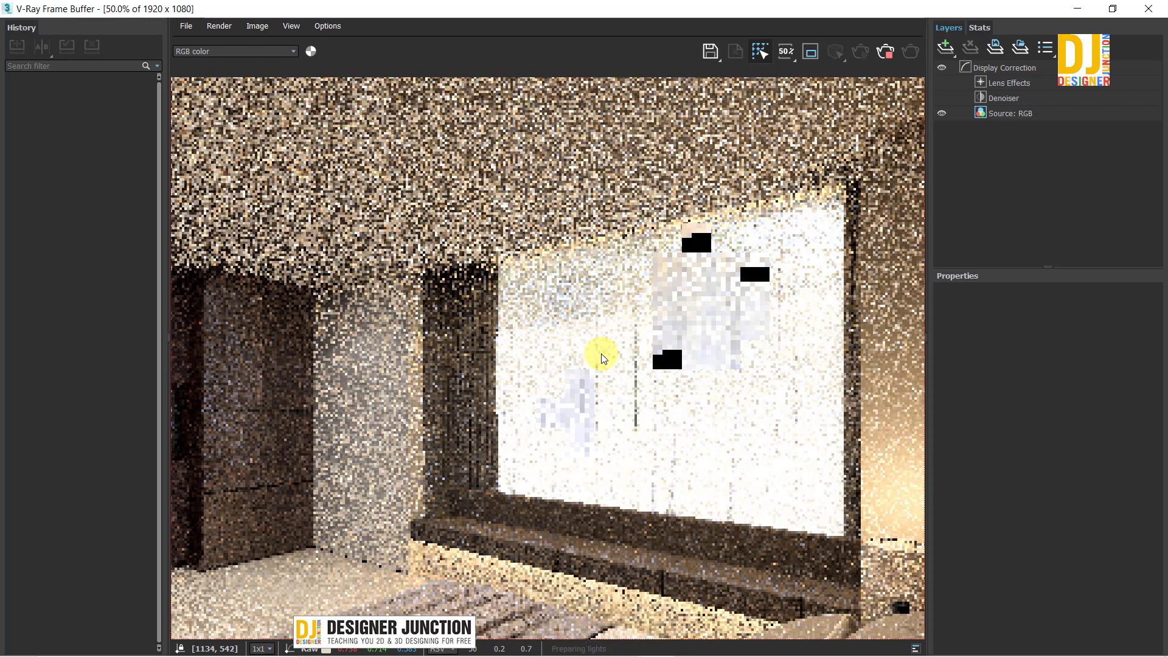
{"action": "left_click", "coordinate": [643, 318]}
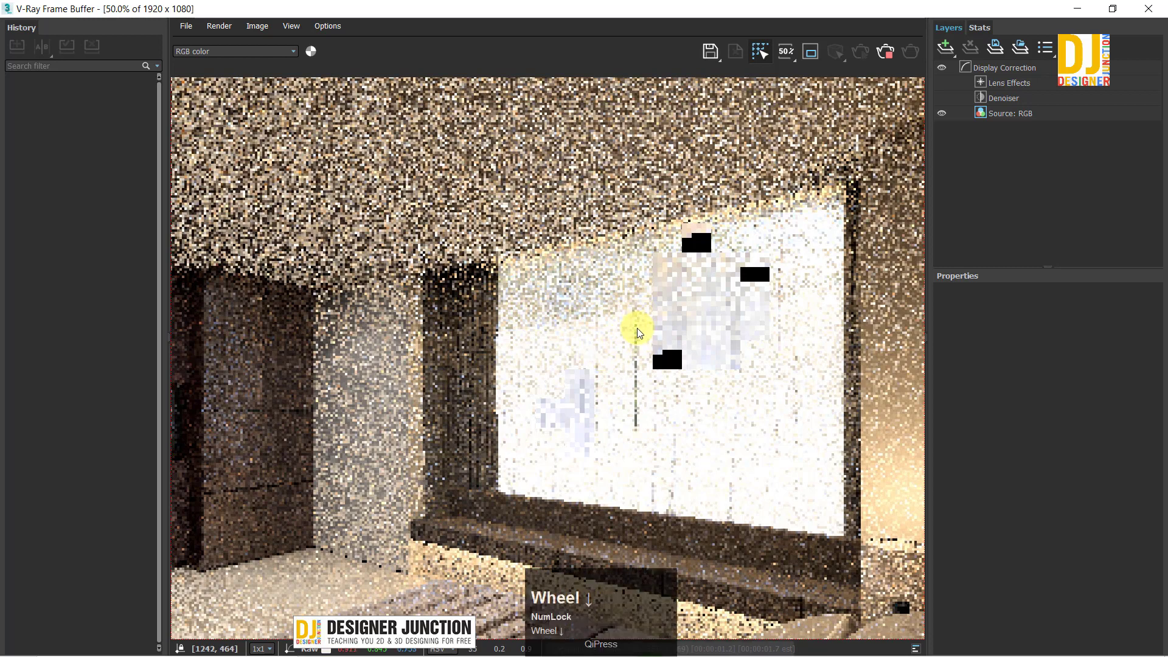
{"action": "left_click", "coordinate": [1148, 10]}
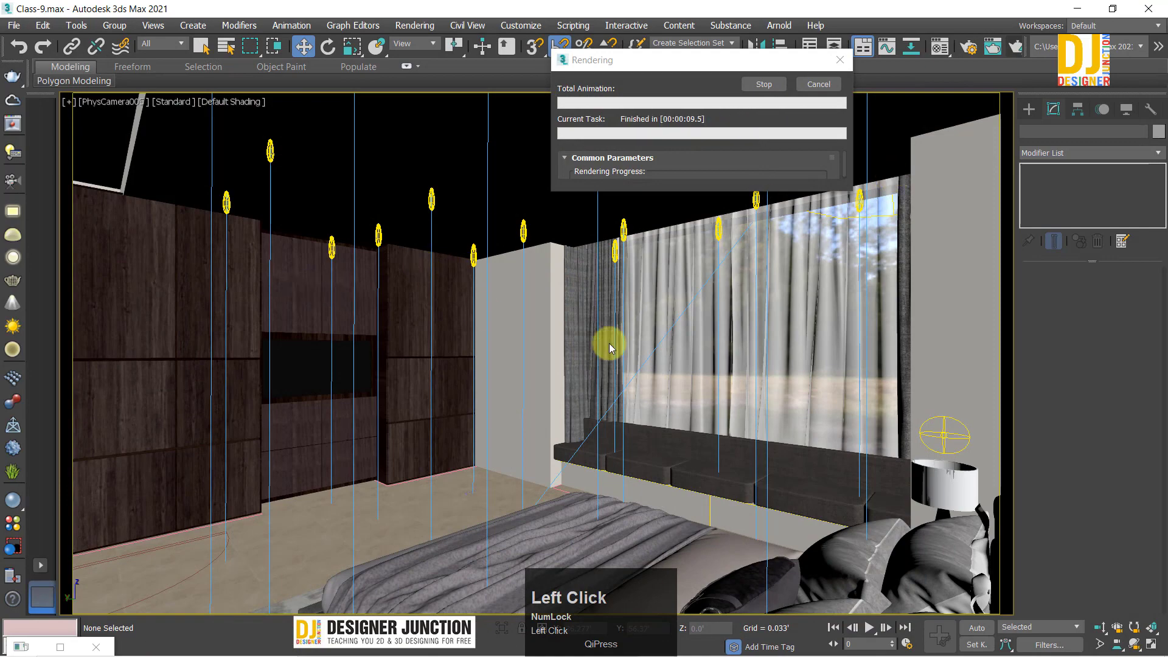
Step: Try to rotate the bedroom camera in the Top view to reframe the shot
{"action": "key", "text": "alt+w"}
{"action": "key", "text": "alt+w"}
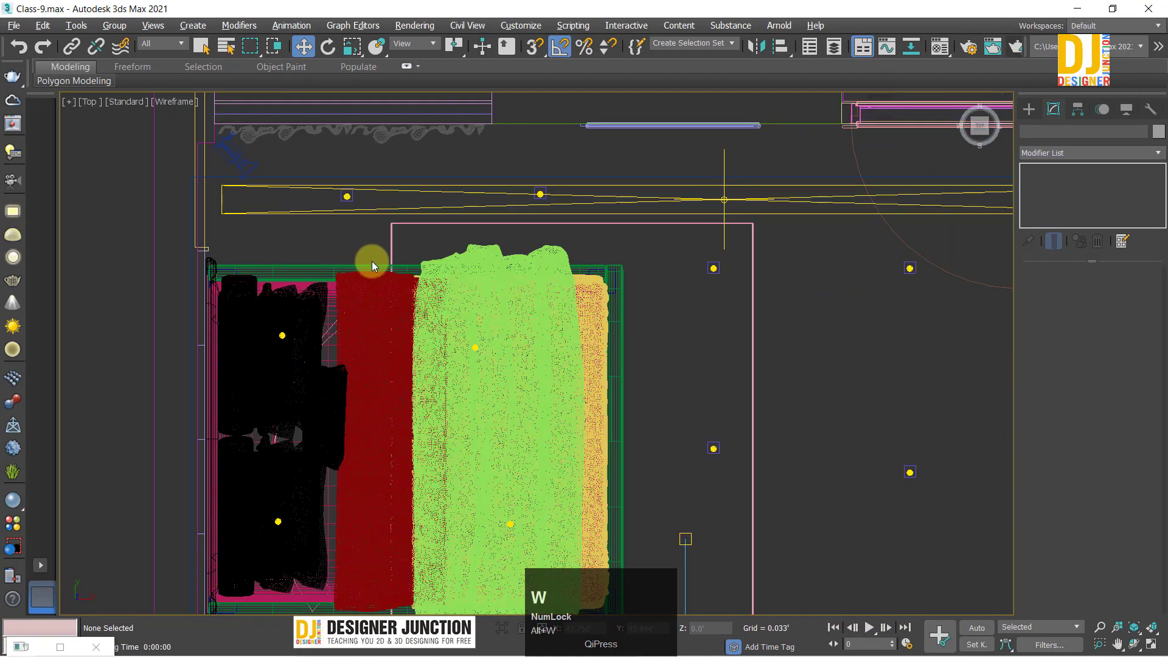
{"action": "left_click", "coordinate": [234, 157]}
{"action": "scroll", "coordinate": [347, 214], "scroll_direction": "down", "scroll_amount": 3}
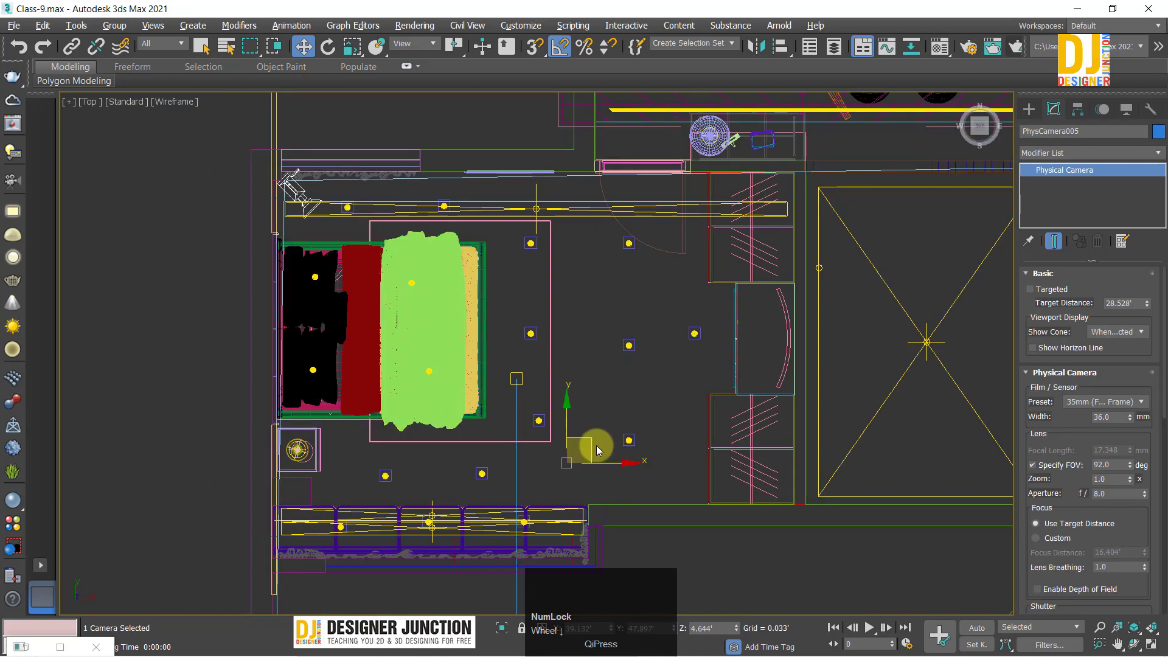
{"action": "key", "text": "e"}
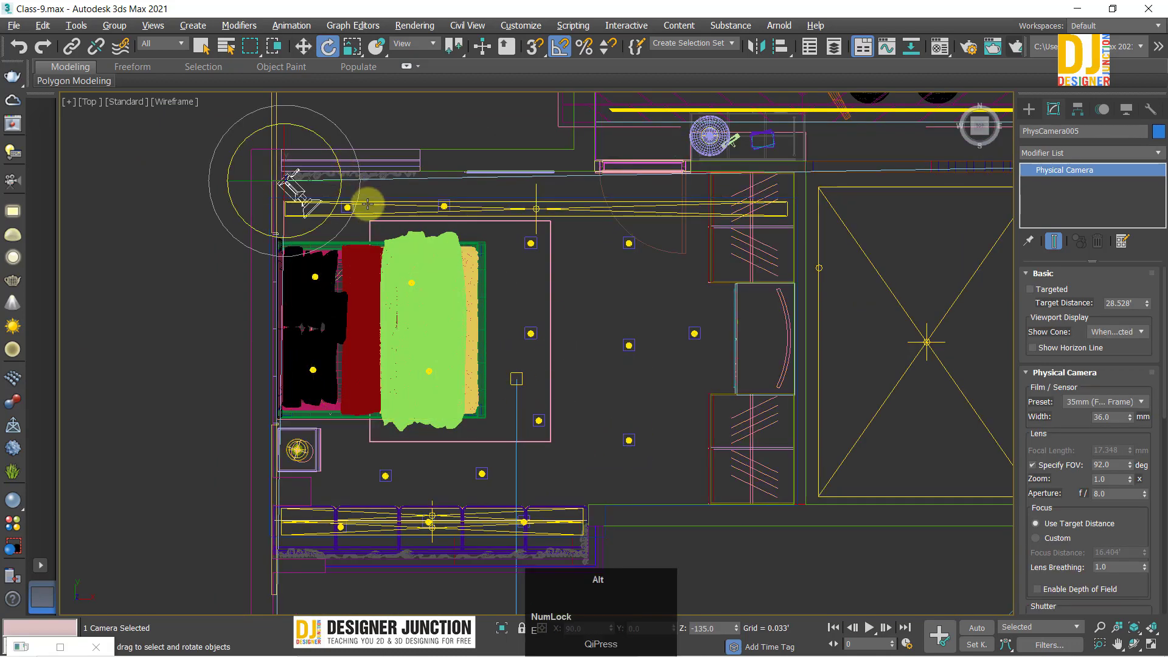
{"action": "key", "text": "alt+w"}
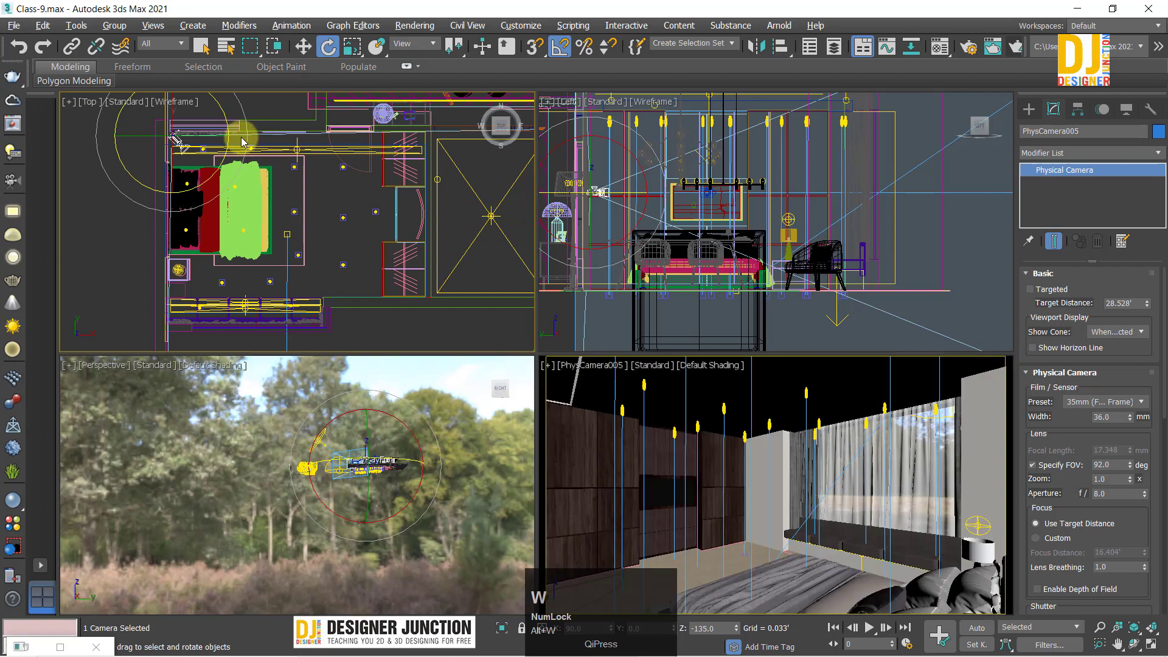
{"action": "middle_click_drag", "start_coordinate": [242, 135], "coordinate": [234, 167]}
{"action": "left_click_drag", "start_coordinate": [233, 168], "coordinate": [225, 143]}
{"action": "key", "text": "ctrl+z"}
{"action": "left_click", "coordinate": [560, 46]}
{"action": "key", "text": "a"}
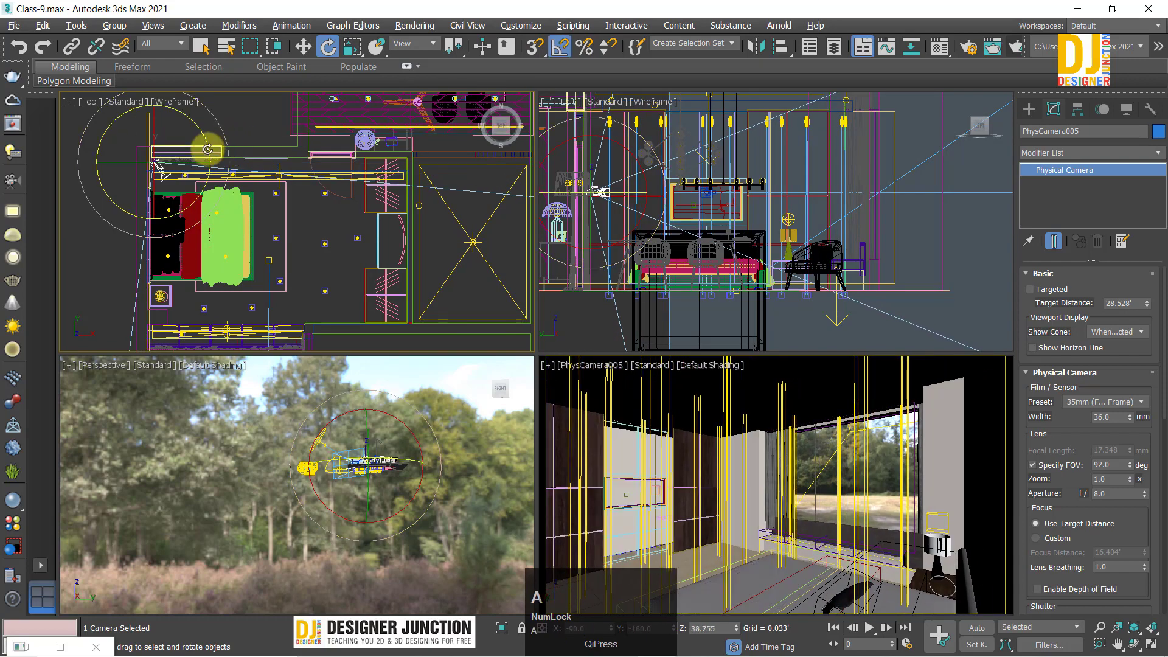
Step: Try moving the bedroom camera along X further into the room, check its view, and undo the move
{"action": "key", "text": "w"}
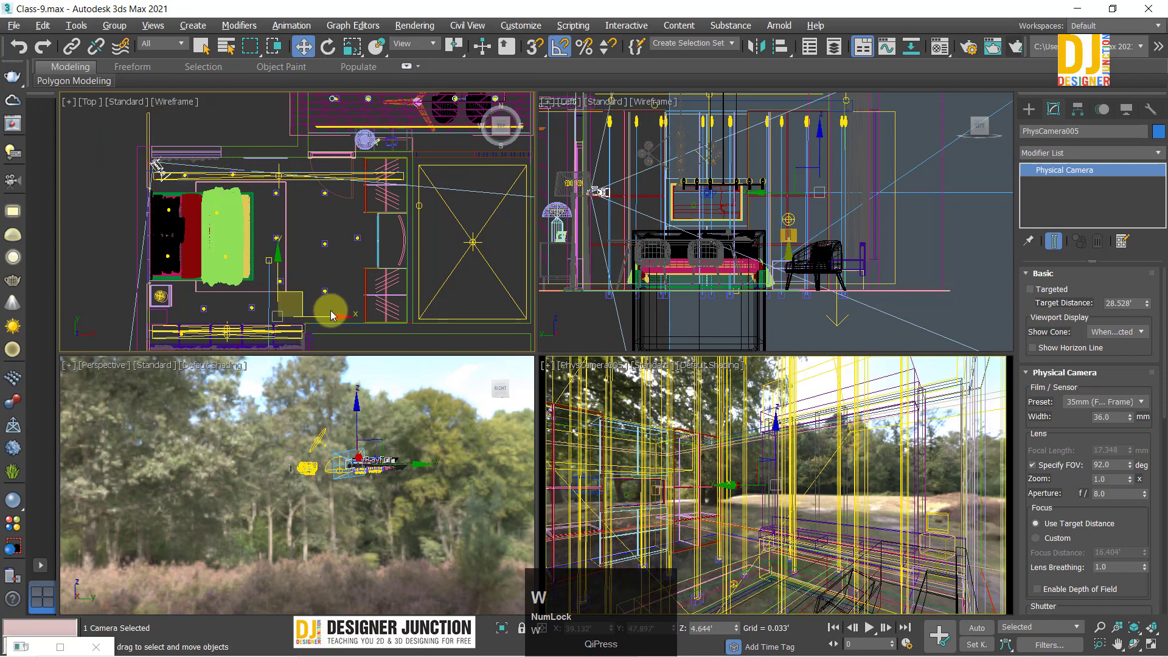
{"action": "left_click_drag", "start_coordinate": [335, 317], "coordinate": [352, 317]}
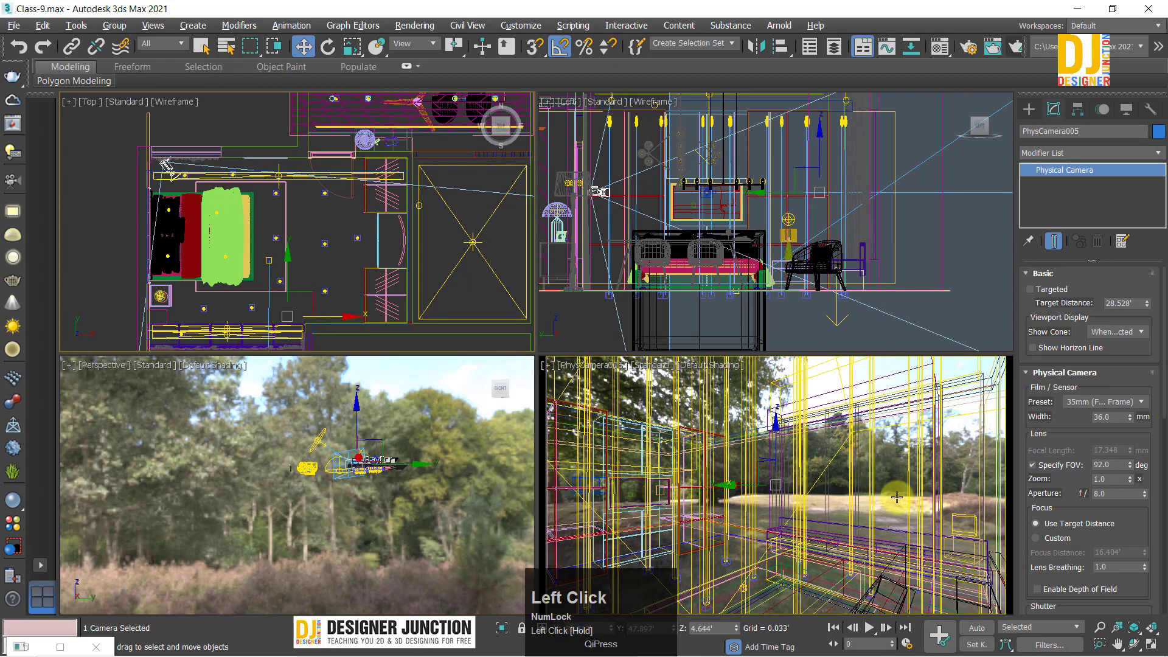
{"action": "right_click", "coordinate": [906, 494]}
{"action": "key", "text": "alt+w"}
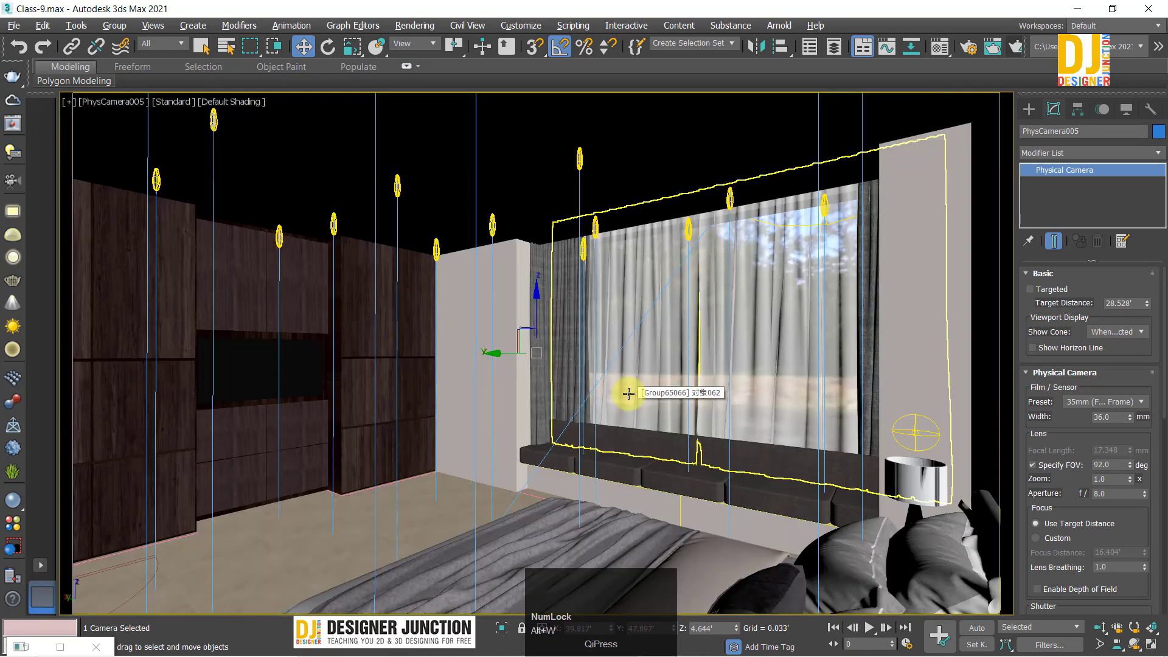
{"action": "key", "text": "alt+w"}
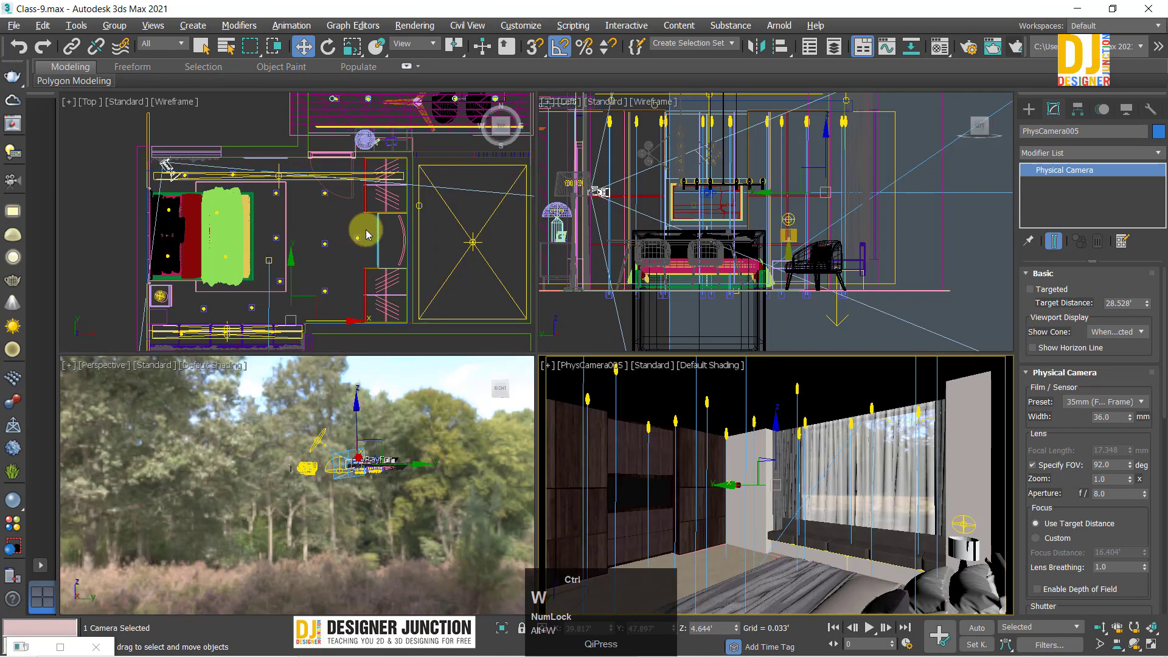
{"action": "key", "text": "ctrl+z"}
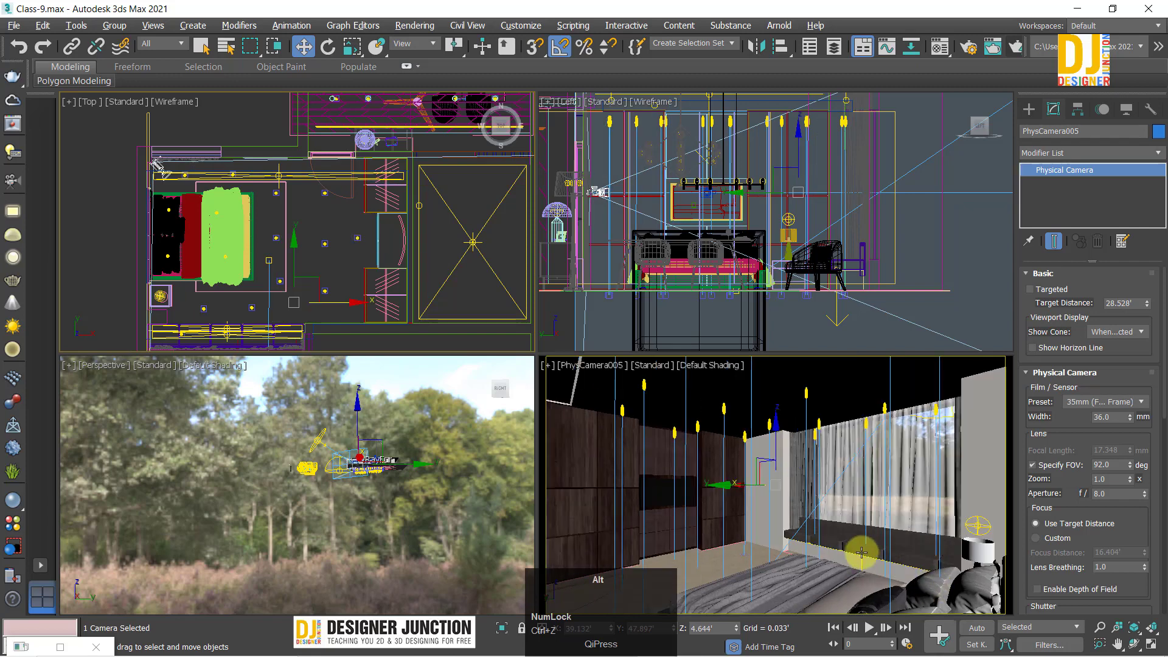
Step: Lower the spherical V-Ray light above the bedside lamp into its shade, at a Z position of 2.622'
{"action": "key", "text": "alt+w"}
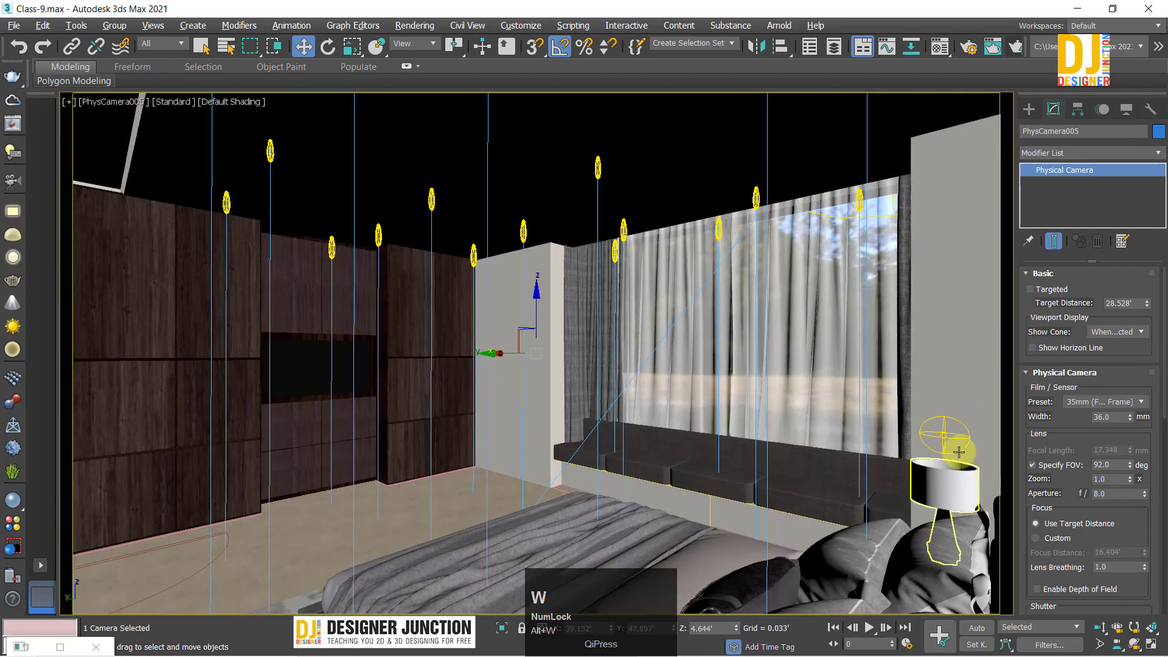
{"action": "left_click", "coordinate": [945, 437]}
{"action": "key", "text": "w"}
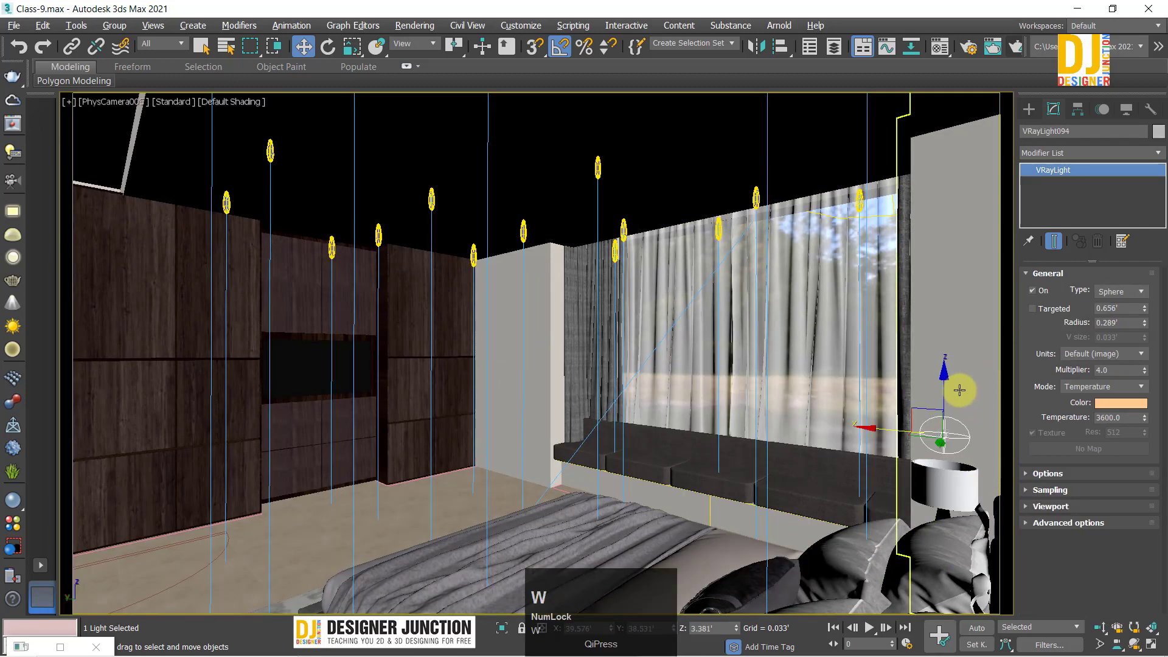
{"action": "left_click_drag", "start_coordinate": [945, 384], "coordinate": [933, 416]}
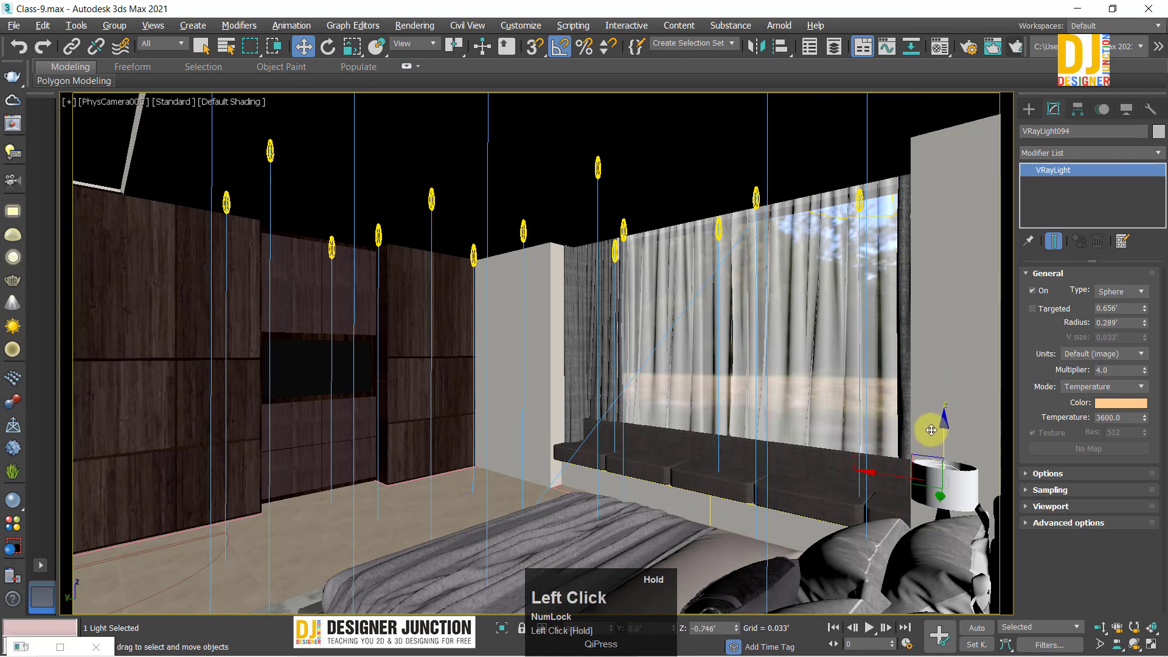
{"action": "key", "text": "alt+w"}
{"action": "key", "text": "alt+w"}
{"action": "key", "text": "z"}
{"action": "scroll", "coordinate": [595, 345], "scroll_direction": "down", "scroll_amount": 2}
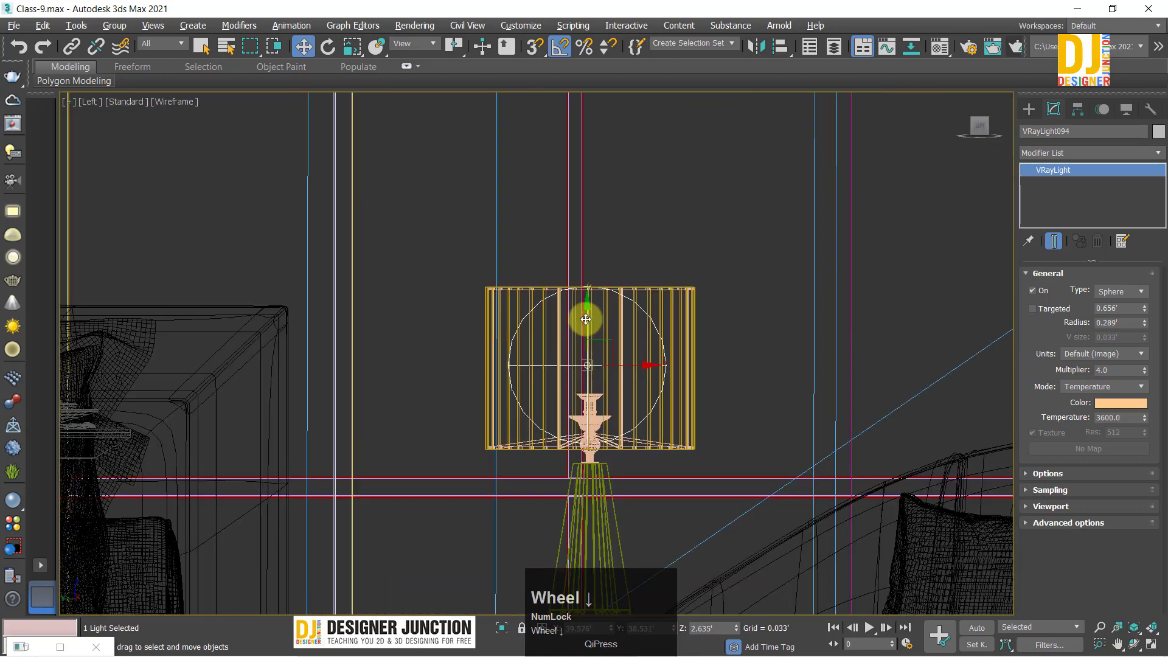
{"action": "left_click_drag", "start_coordinate": [584, 323], "coordinate": [585, 321]}
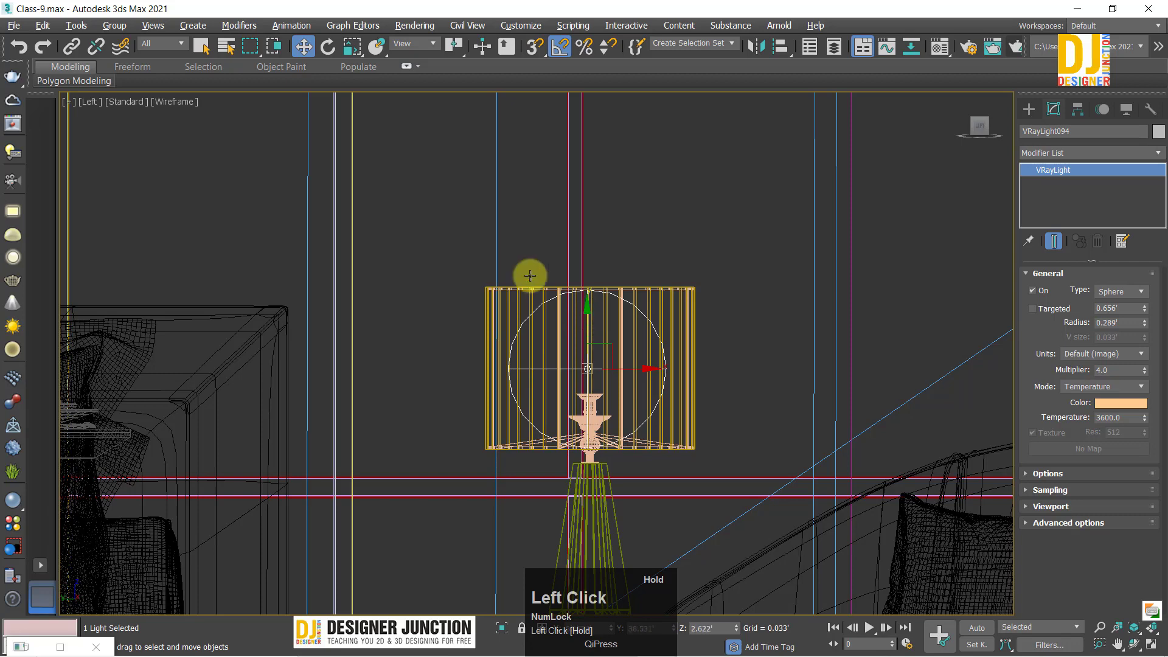
{"action": "left_click", "coordinate": [439, 220]}
{"action": "key", "text": "alt+w"}
{"action": "key", "text": "alt+w"}
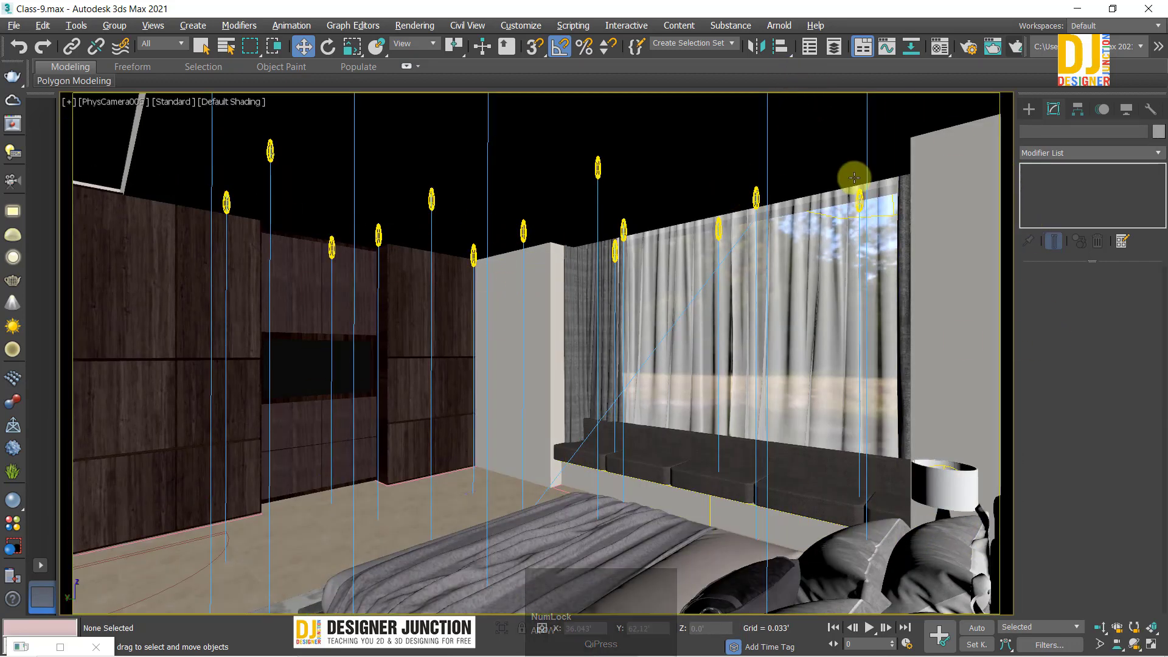
Step: Hide the spare furniture lying outside the building beside the floor plan in the Top view
{"action": "key", "text": "alt+w"}
{"action": "key", "text": "alt+w"}
{"action": "scroll", "coordinate": [317, 341], "scroll_direction": "down", "scroll_amount": 5}
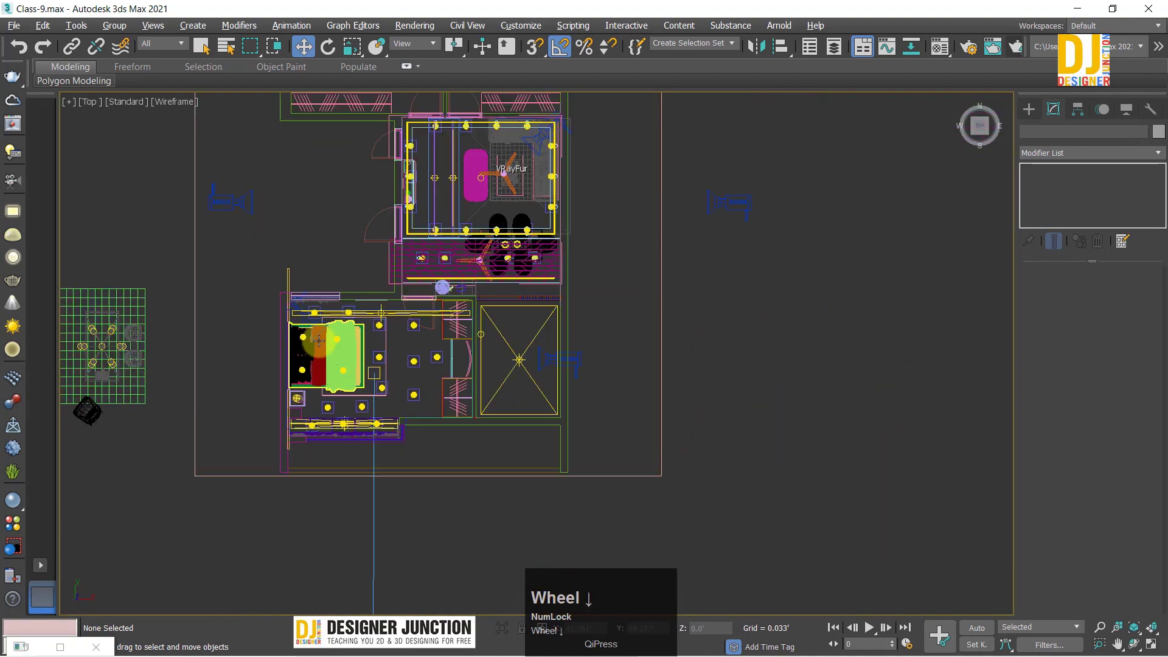
{"action": "scroll", "coordinate": [277, 347], "scroll_direction": "up", "scroll_amount": 2}
{"action": "scroll", "coordinate": [287, 347], "scroll_direction": "down", "scroll_amount": 2}
{"action": "middle_click_drag", "start_coordinate": [235, 338], "coordinate": [340, 264]}
{"action": "key", "text": "alt+w"}
{"action": "key", "text": "alt+w"}
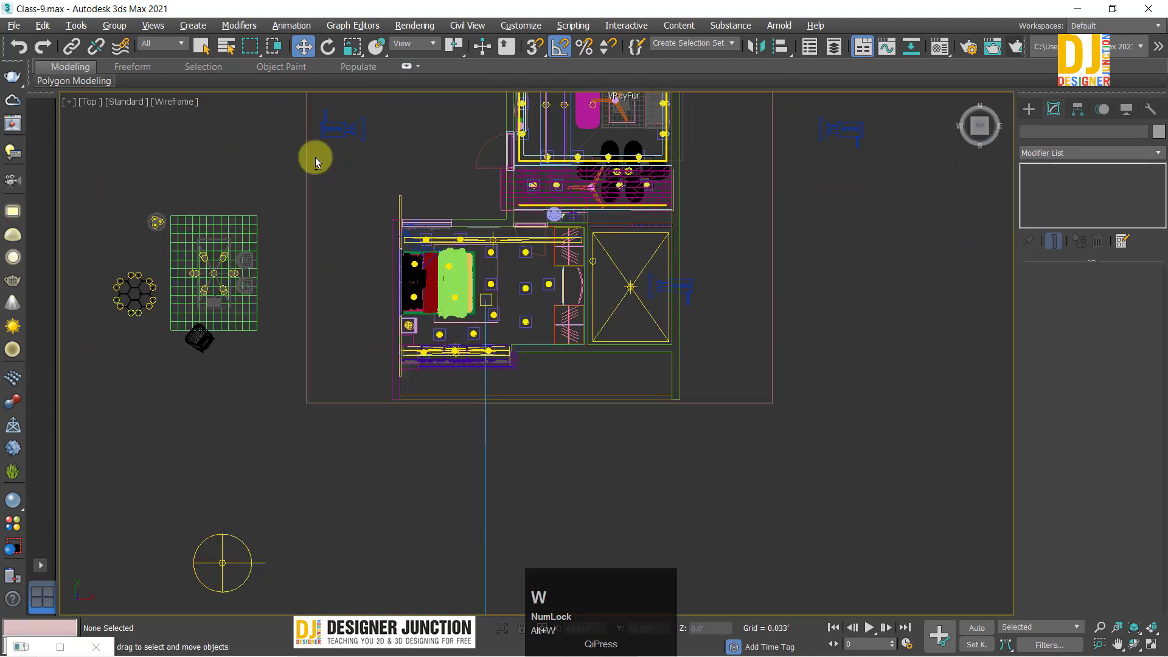
{"action": "scroll", "coordinate": [235, 386], "scroll_direction": "down", "scroll_amount": 3}
{"action": "left_click_drag", "start_coordinate": [253, 396], "coordinate": [140, 280]}
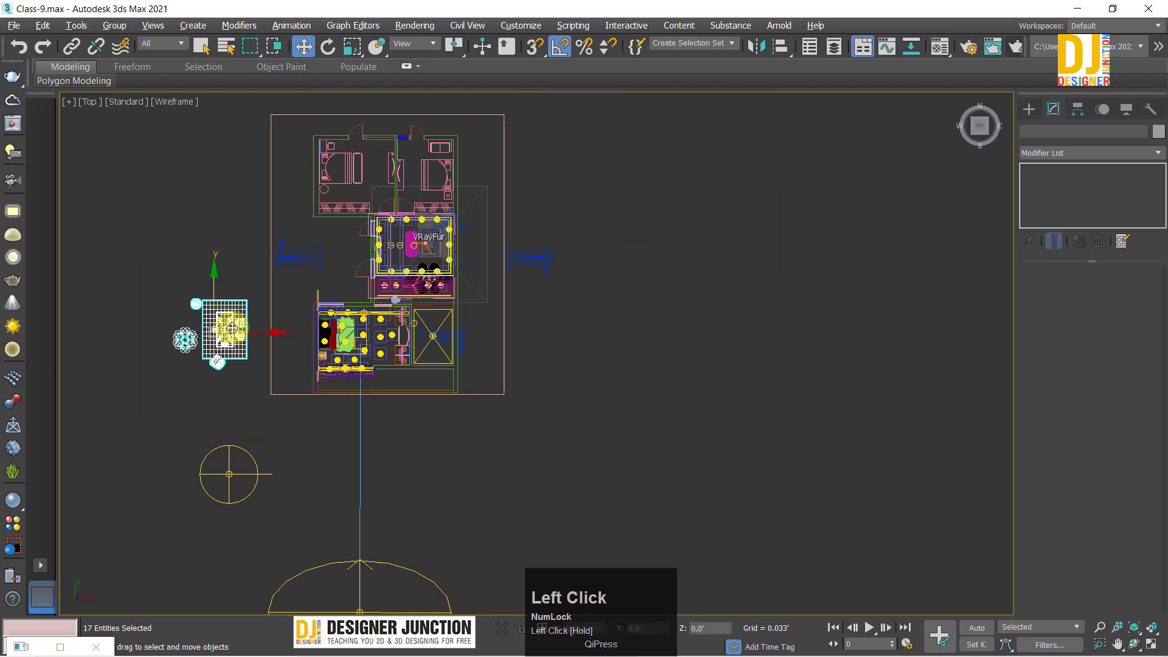
{"action": "right_click", "coordinate": [363, 321]}
{"action": "left_click", "coordinate": [265, 265]}
Step: Move the V-Ray dome light closer to the building in the Top view and deselect it
{"action": "left_click", "coordinate": [263, 464]}
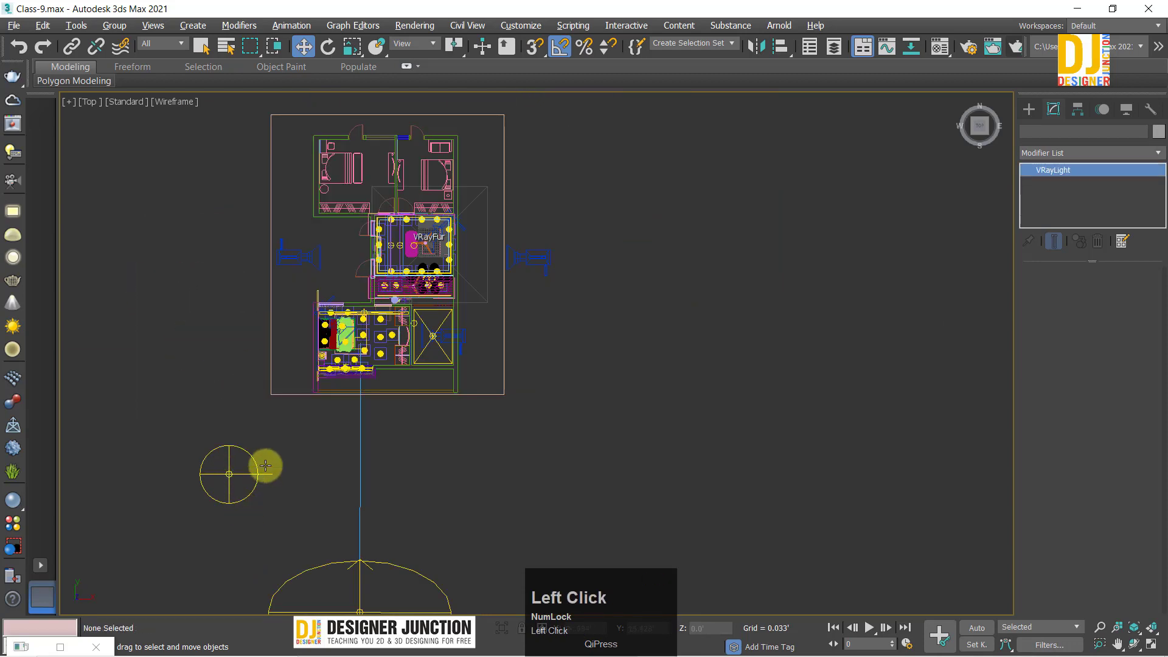
{"action": "left_click_drag", "start_coordinate": [255, 450], "coordinate": [292, 429]}
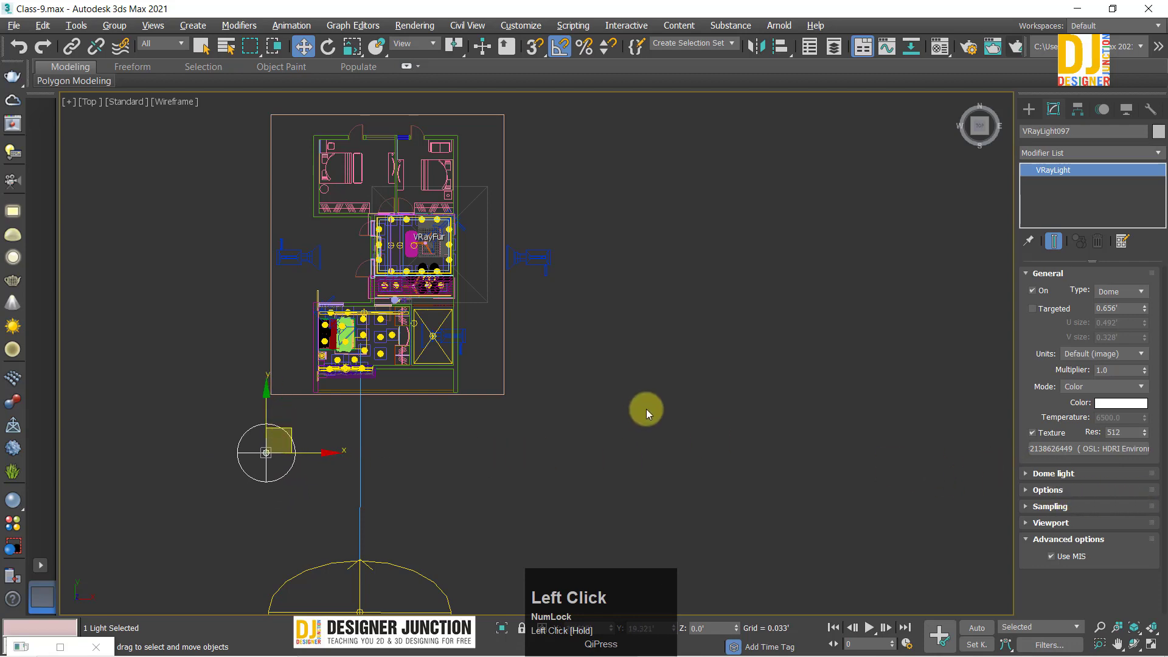
{"action": "left_click", "coordinate": [776, 498]}
Step: Return to the full-size bedroom camera view and test-render it
{"action": "key", "text": "alt+w"}
{"action": "key", "text": "alt+w"}
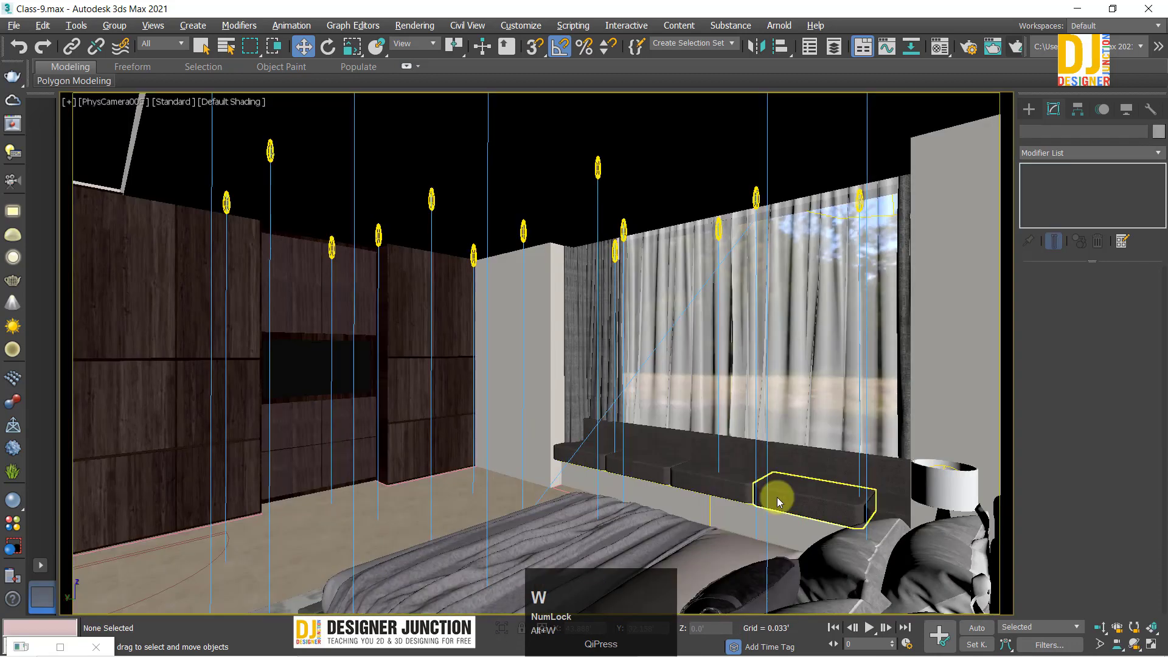
{"action": "key", "text": "shift+q"}
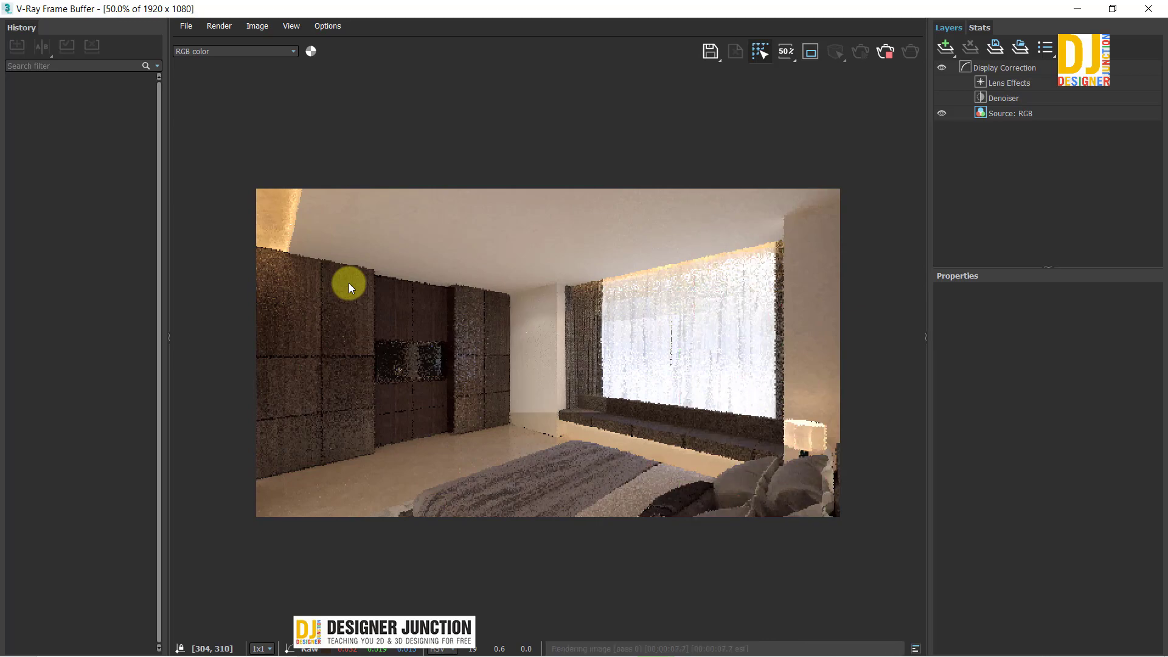
Step: Examine the rendered window up close, checking the sheer curtains, the dark drapes and the gap between them
{"action": "scroll", "coordinate": [660, 336], "scroll_direction": "up", "scroll_amount": 2}
{"action": "scroll", "coordinate": [661, 337], "scroll_direction": "down", "scroll_amount": 3}
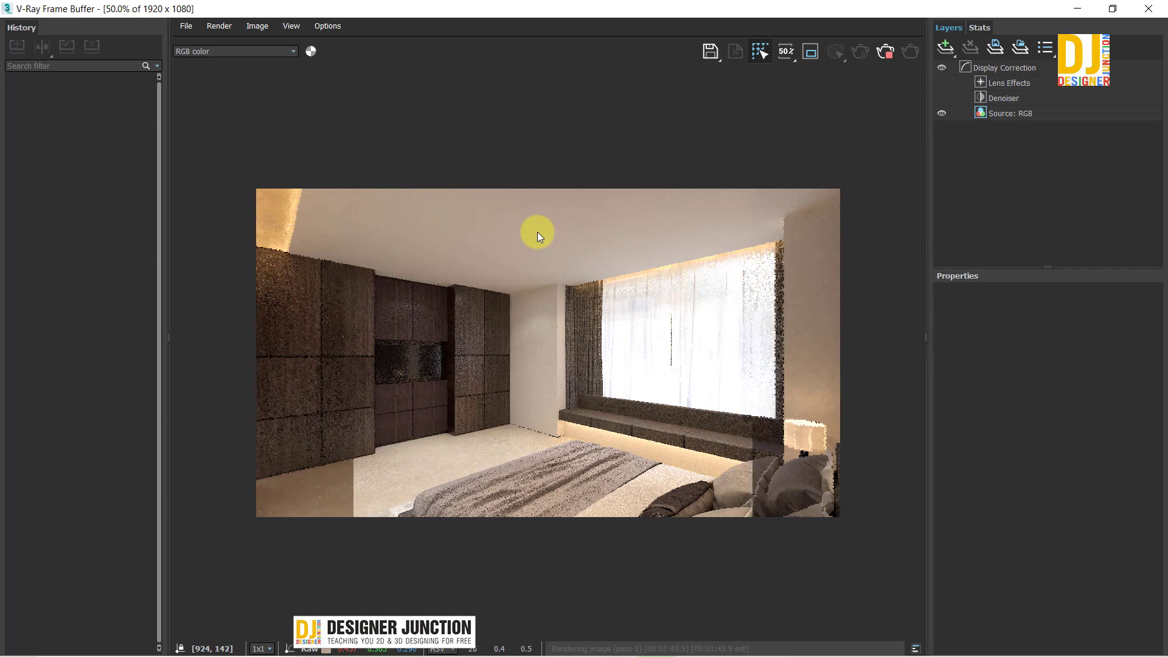
{"action": "scroll", "coordinate": [594, 342], "scroll_direction": "up", "scroll_amount": 2}
{"action": "middle_click_drag", "start_coordinate": [631, 331], "coordinate": [632, 290]}
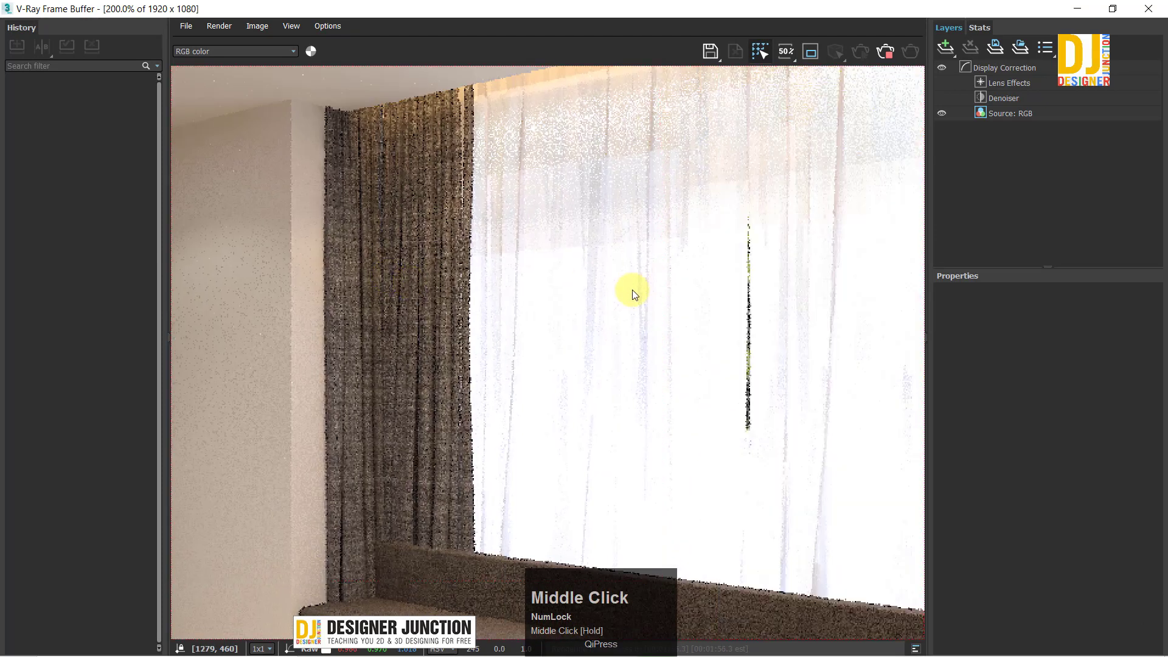
{"action": "scroll", "coordinate": [616, 280], "scroll_direction": "down", "scroll_amount": 2}
{"action": "scroll", "coordinate": [669, 287], "scroll_direction": "up", "scroll_amount": 1}
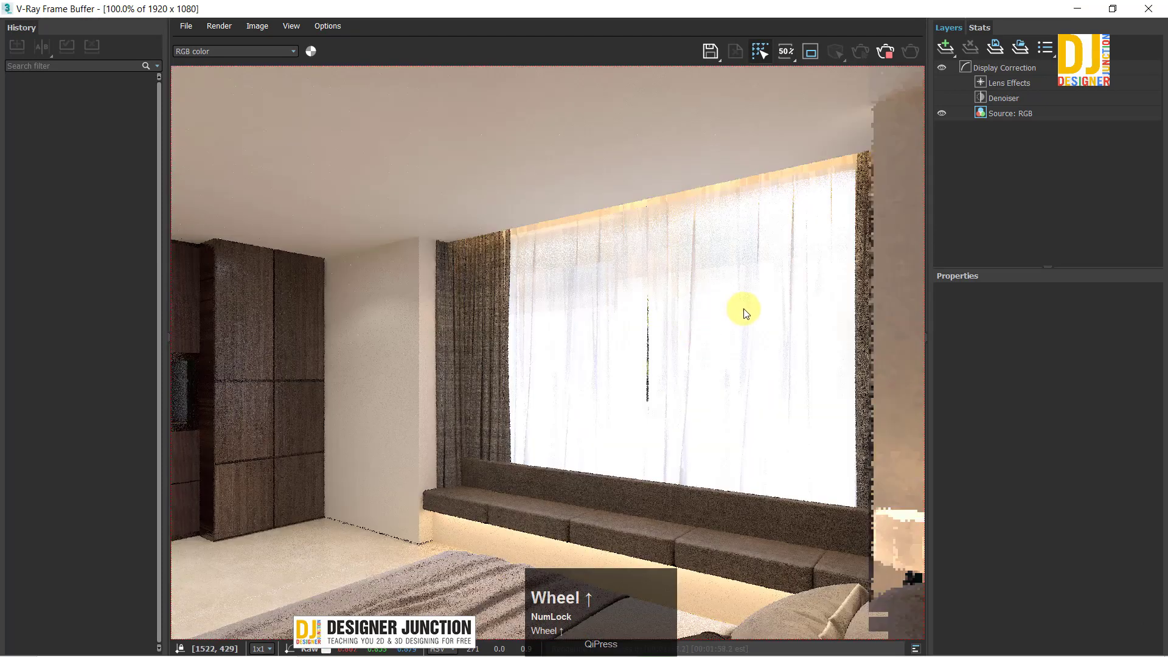
{"action": "scroll", "coordinate": [584, 315], "scroll_direction": "up", "scroll_amount": 3}
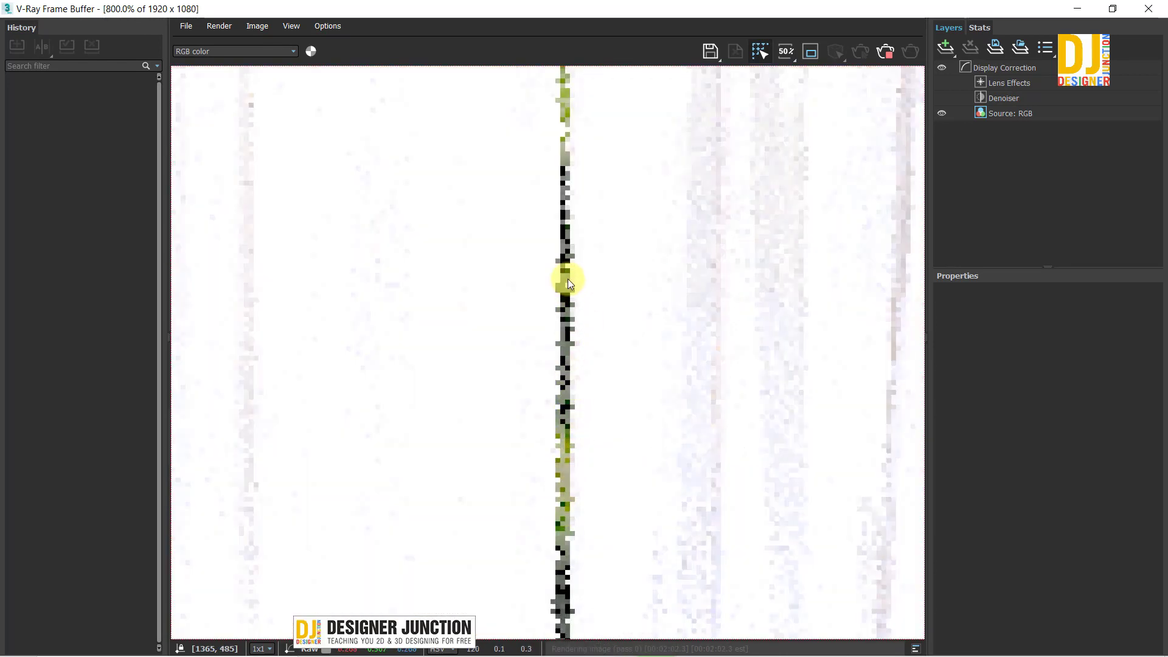
{"action": "scroll", "coordinate": [572, 317], "scroll_direction": "down", "scroll_amount": 2}
{"action": "middle_click_drag", "start_coordinate": [764, 316], "coordinate": [491, 347]}
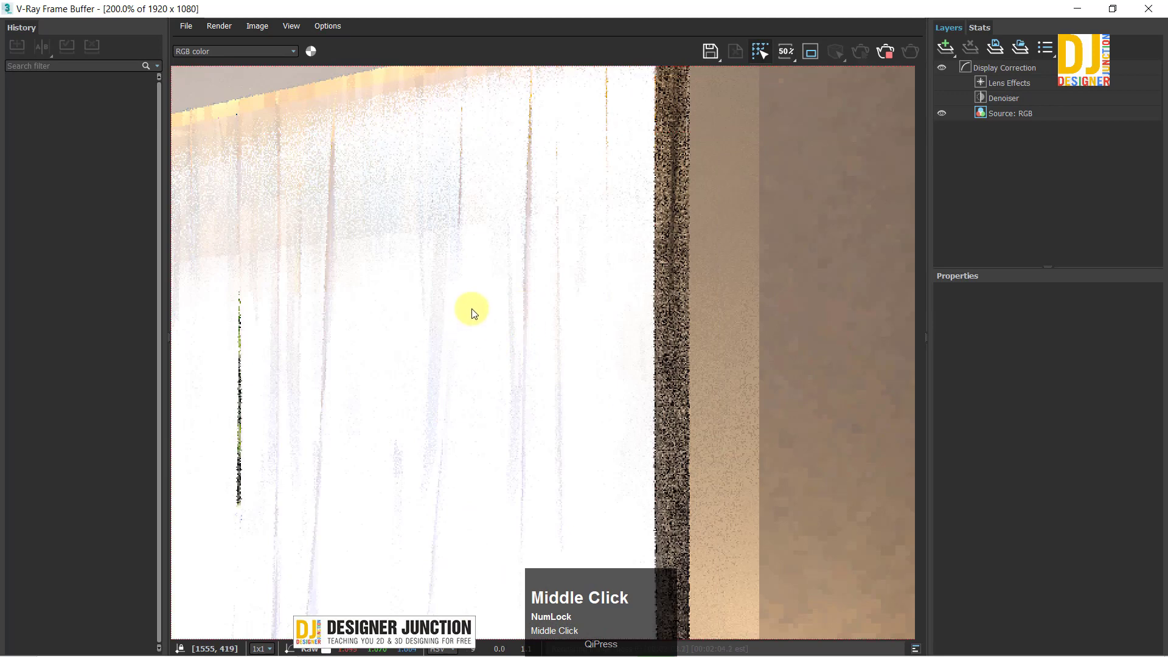
{"action": "scroll", "coordinate": [630, 322], "scroll_direction": "down", "scroll_amount": 1}
{"action": "scroll", "coordinate": [670, 310], "scroll_direction": "down", "scroll_amount": 1}
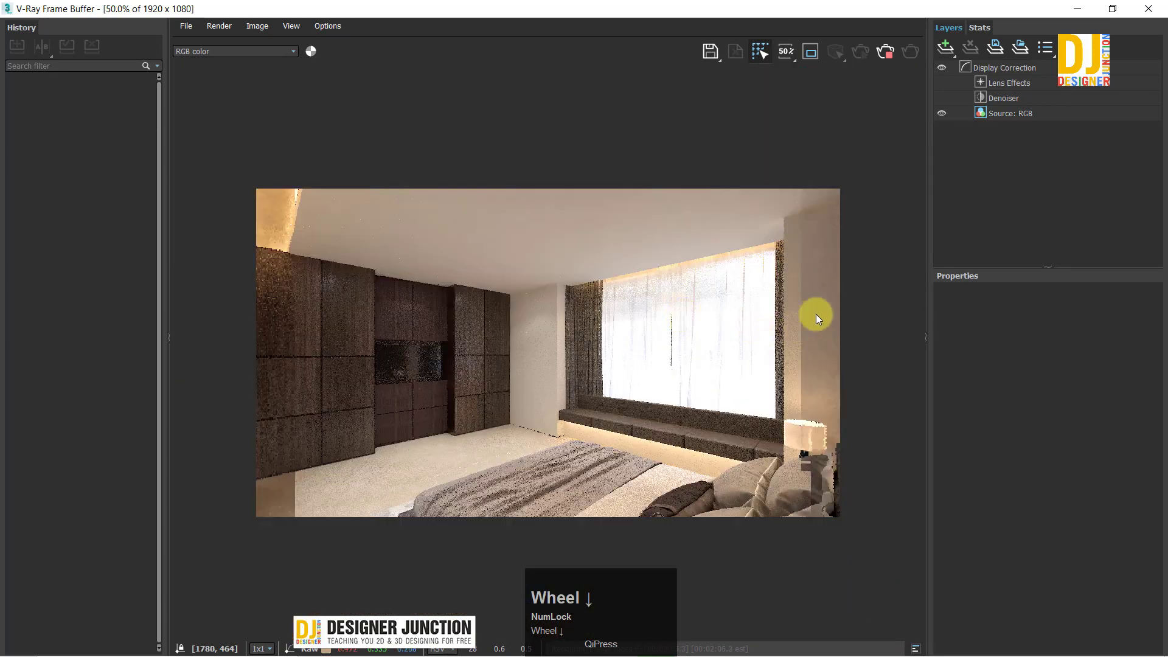
Step: Examine the rest of the render up close, including the bed, window seat, wardrobes and TV unit
{"action": "scroll", "coordinate": [816, 314], "scroll_direction": "up", "scroll_amount": 1}
{"action": "middle_click", "coordinate": [687, 310]}
{"action": "scroll", "coordinate": [710, 332], "scroll_direction": "down", "scroll_amount": 1}
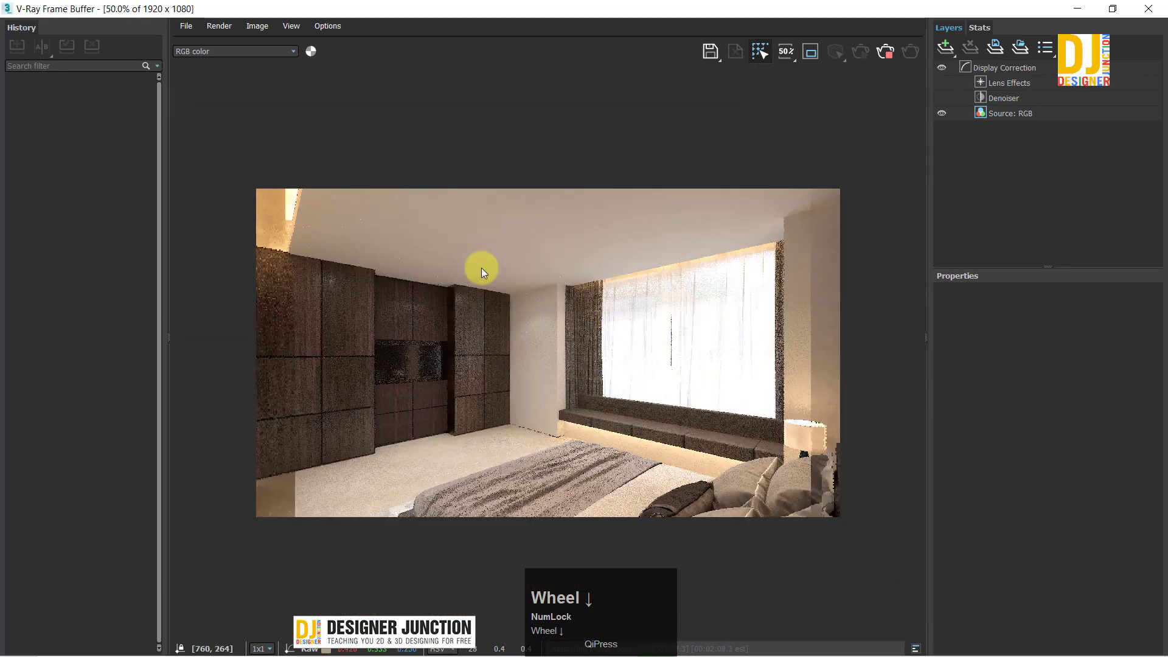
{"action": "scroll", "coordinate": [322, 374], "scroll_direction": "down", "scroll_amount": 1}
{"action": "scroll", "coordinate": [473, 475], "scroll_direction": "up", "scroll_amount": 1}
{"action": "middle_click", "coordinate": [639, 527]}
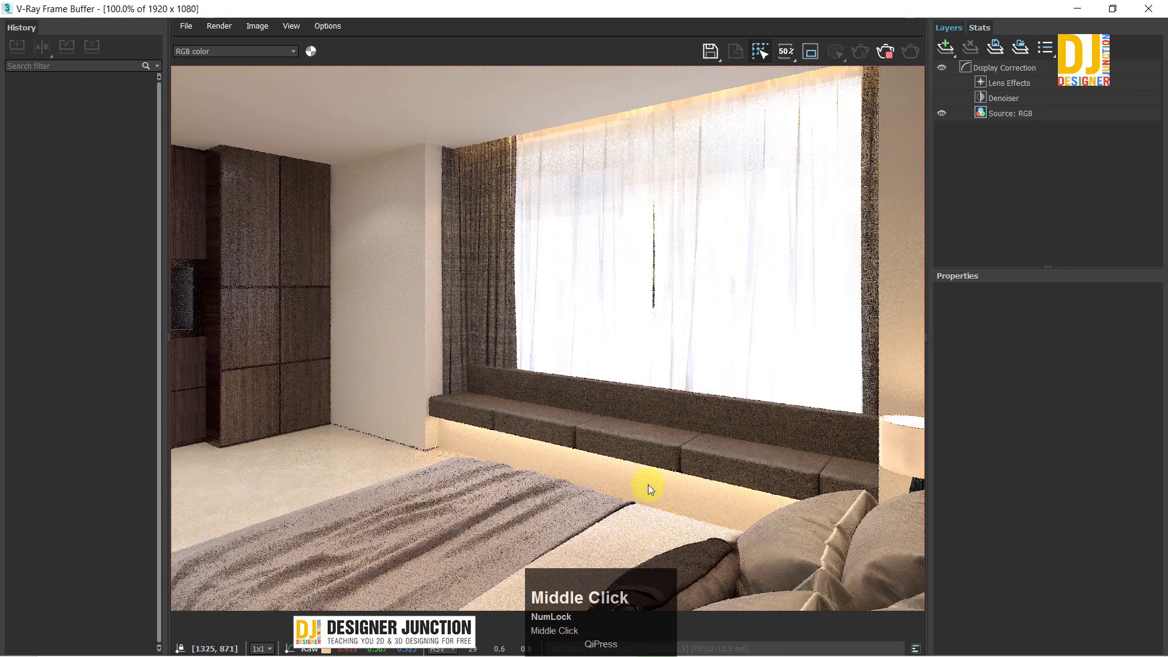
{"action": "scroll", "coordinate": [676, 482], "scroll_direction": "down", "scroll_amount": 1}
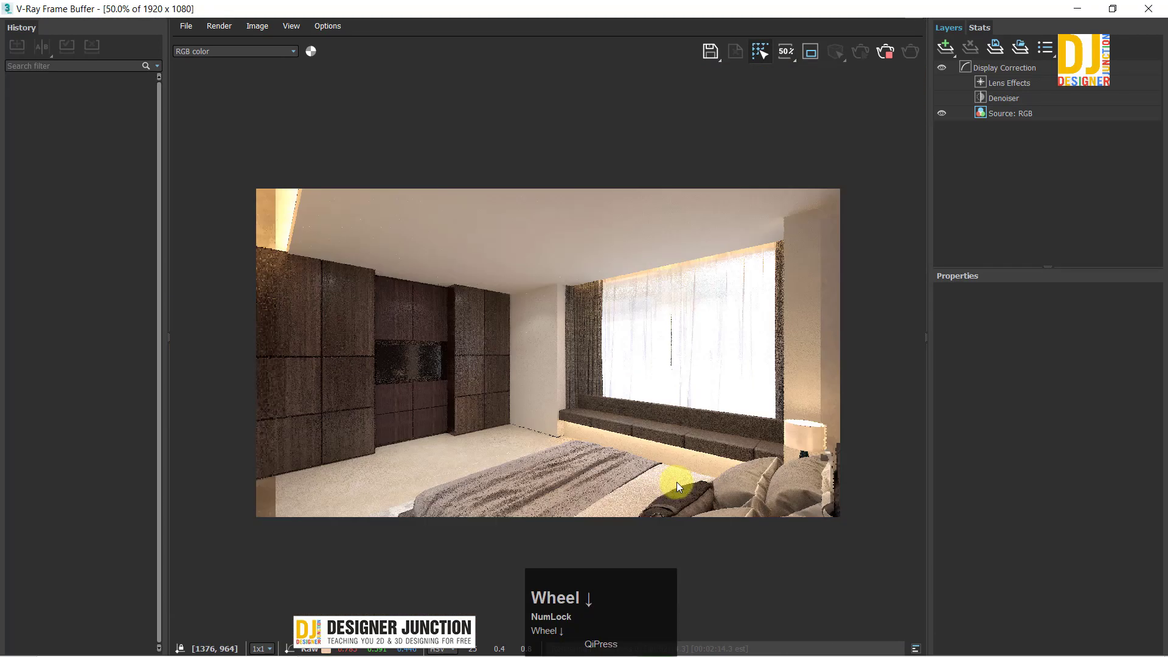
{"action": "scroll", "coordinate": [372, 262], "scroll_direction": "up", "scroll_amount": 1}
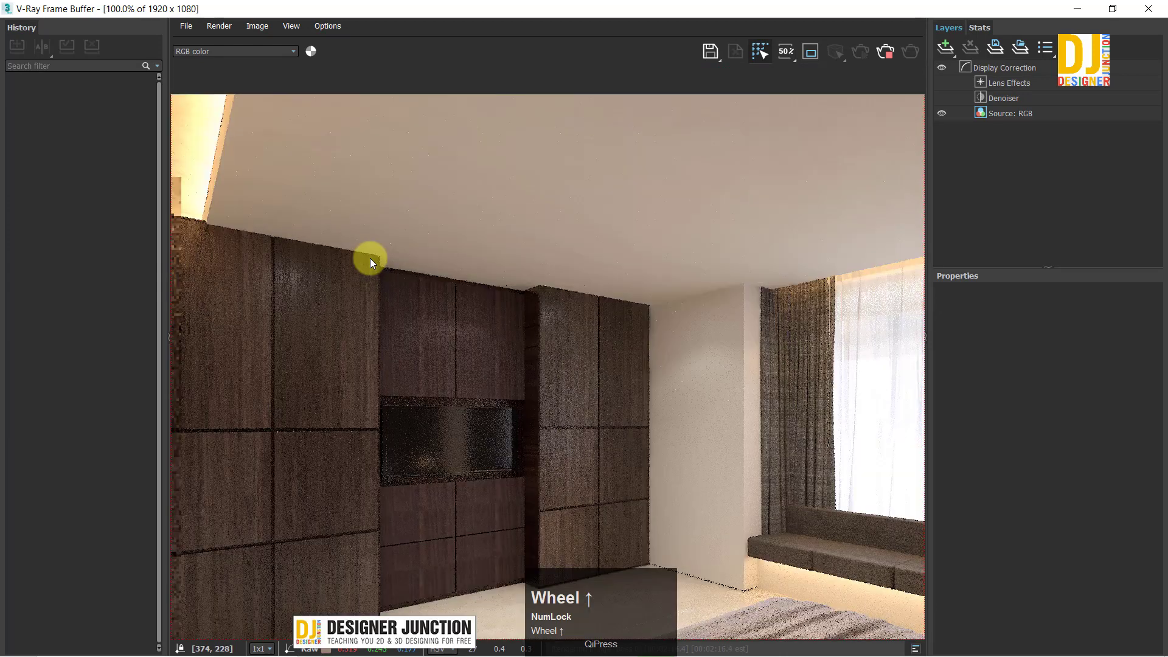
{"action": "scroll", "coordinate": [370, 263], "scroll_direction": "down", "scroll_amount": 1}
{"action": "scroll", "coordinate": [442, 386], "scroll_direction": "up", "scroll_amount": 1}
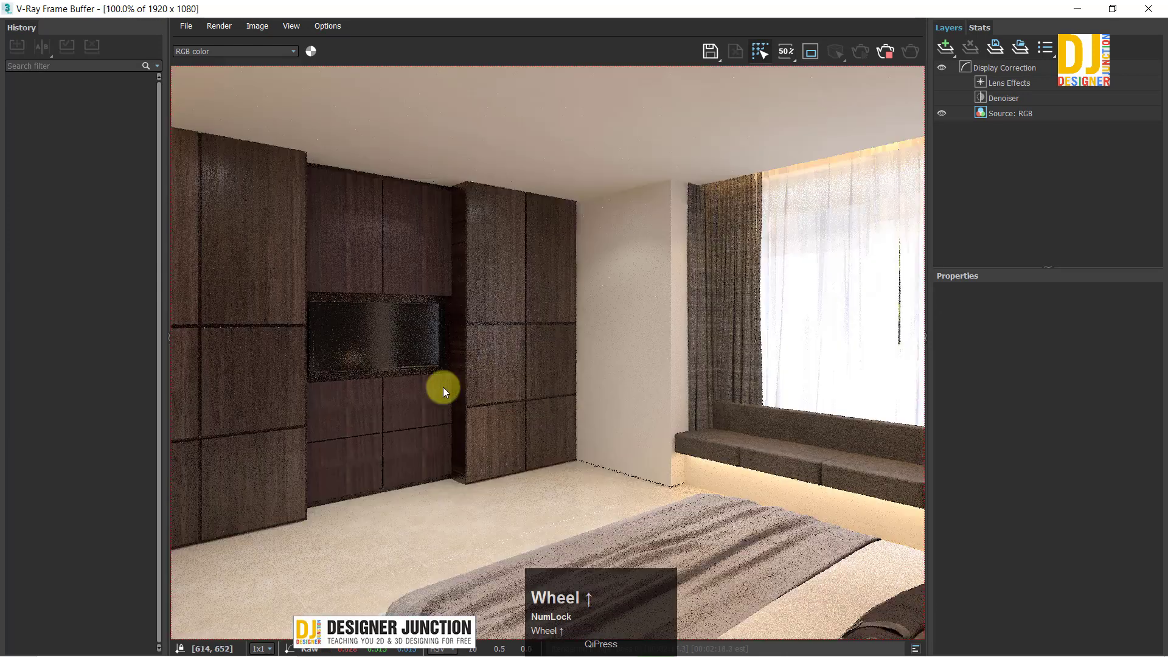
{"action": "middle_click_drag", "start_coordinate": [779, 350], "coordinate": [621, 365]}
{"action": "scroll", "coordinate": [327, 371], "scroll_direction": "up", "scroll_amount": 1}
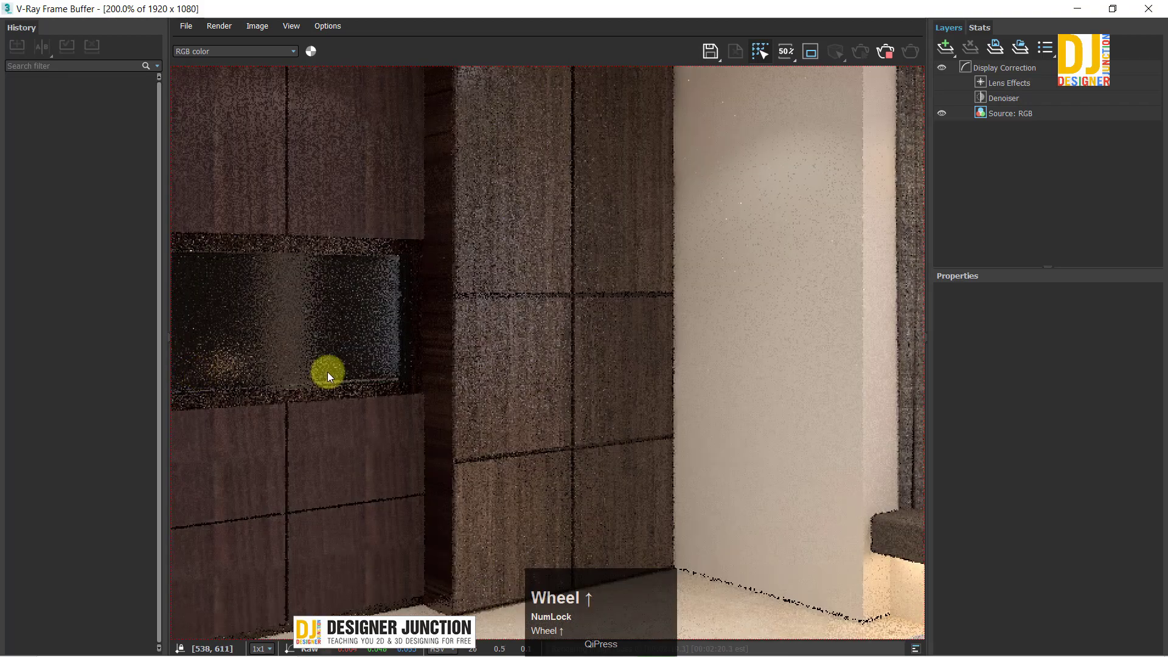
Step: Examine the bedroom render again, comparing the TV wall, wardrobes, window seat and bright sheer curtains, and close it
{"action": "middle_click_drag", "start_coordinate": [327, 372], "coordinate": [490, 385]}
{"action": "scroll", "coordinate": [491, 385], "scroll_direction": "down", "scroll_amount": 3}
{"action": "scroll", "coordinate": [632, 383], "scroll_direction": "up", "scroll_amount": 1}
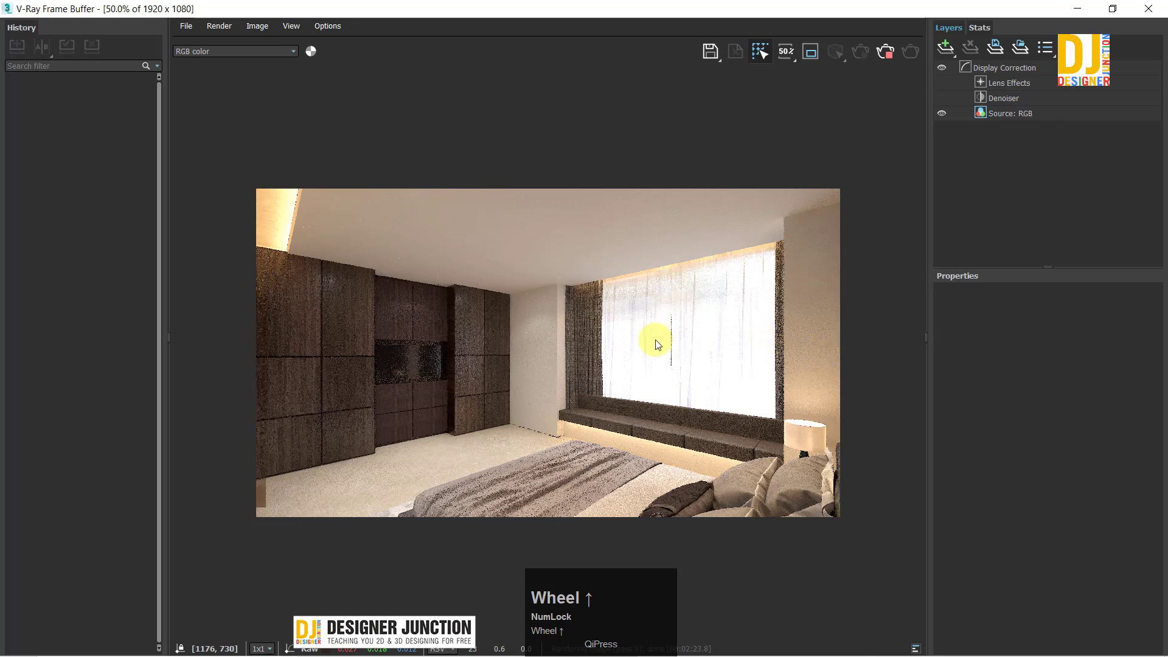
{"action": "scroll", "coordinate": [572, 366], "scroll_direction": "up", "scroll_amount": 1}
{"action": "middle_click", "coordinate": [600, 317]}
{"action": "scroll", "coordinate": [600, 317], "scroll_direction": "up", "scroll_amount": 1}
{"action": "scroll", "coordinate": [600, 316], "scroll_direction": "down", "scroll_amount": 1}
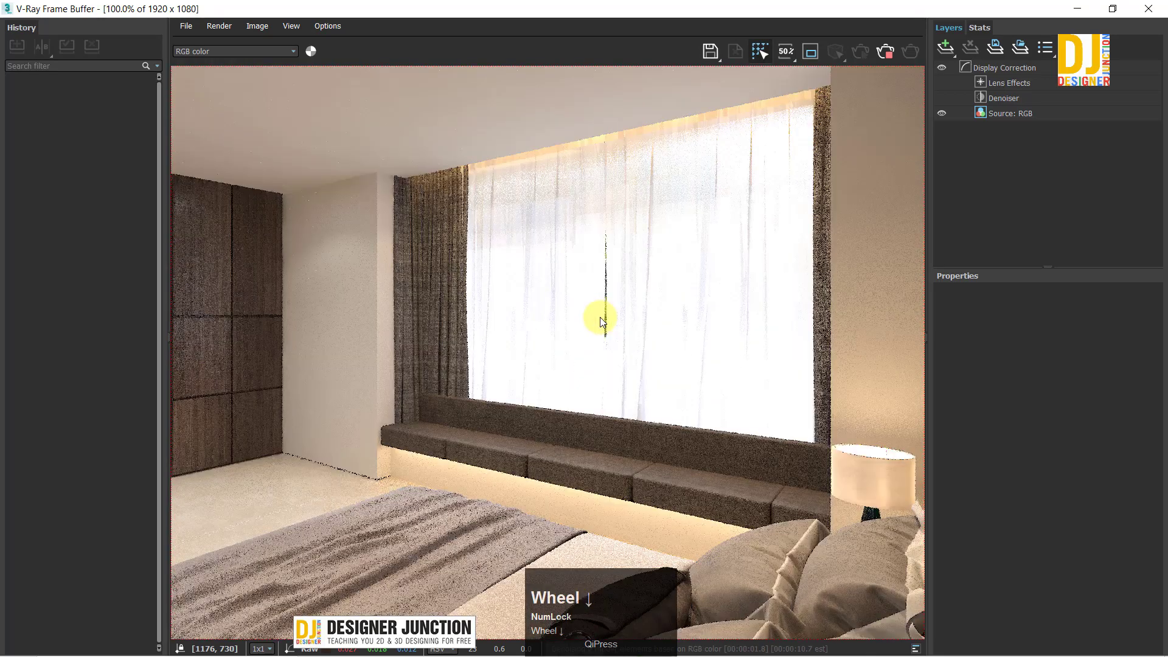
{"action": "scroll", "coordinate": [600, 317], "scroll_direction": "down", "scroll_amount": 1}
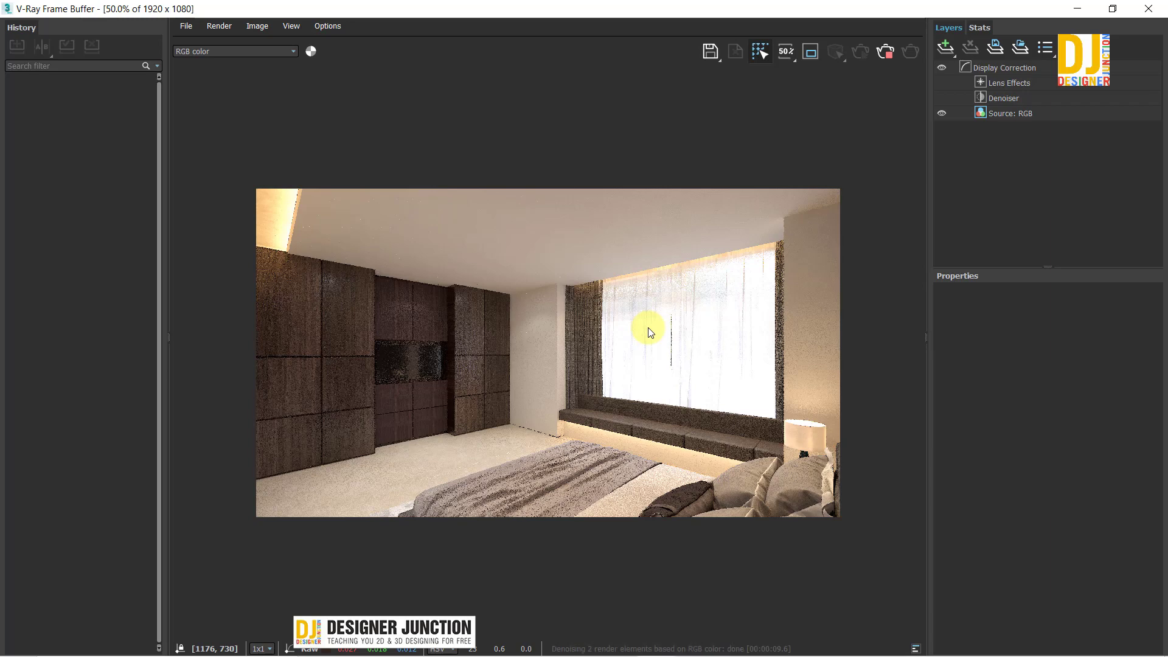
{"action": "scroll", "coordinate": [649, 332], "scroll_direction": "up", "scroll_amount": 1}
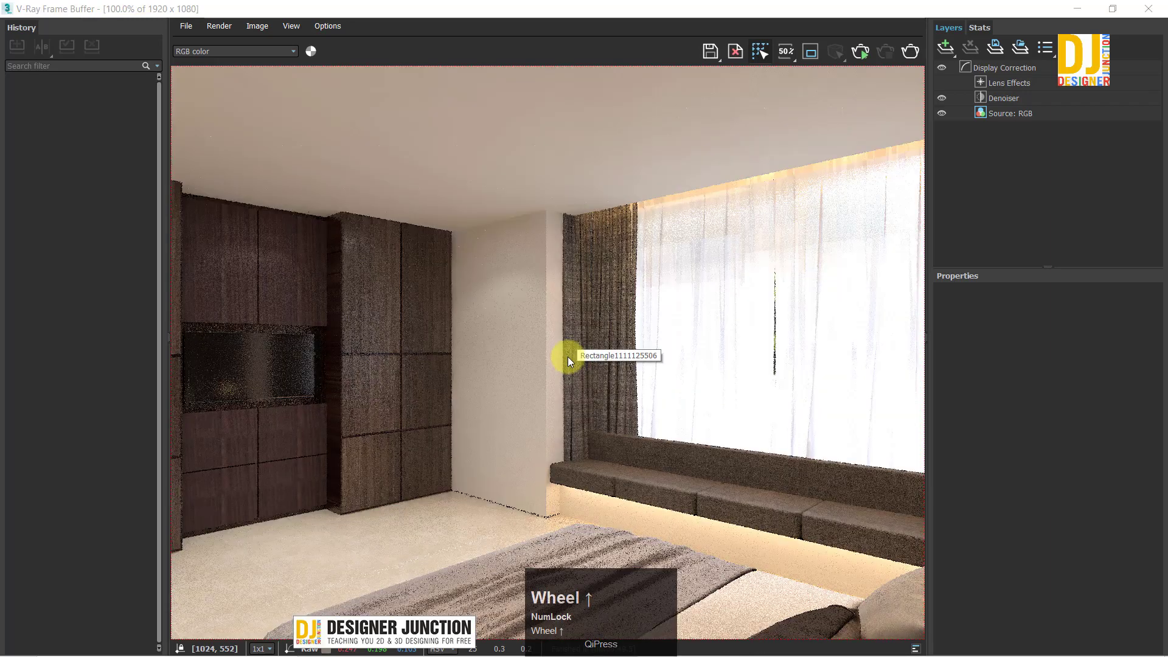
{"action": "middle_click_drag", "start_coordinate": [567, 357], "coordinate": [523, 329]}
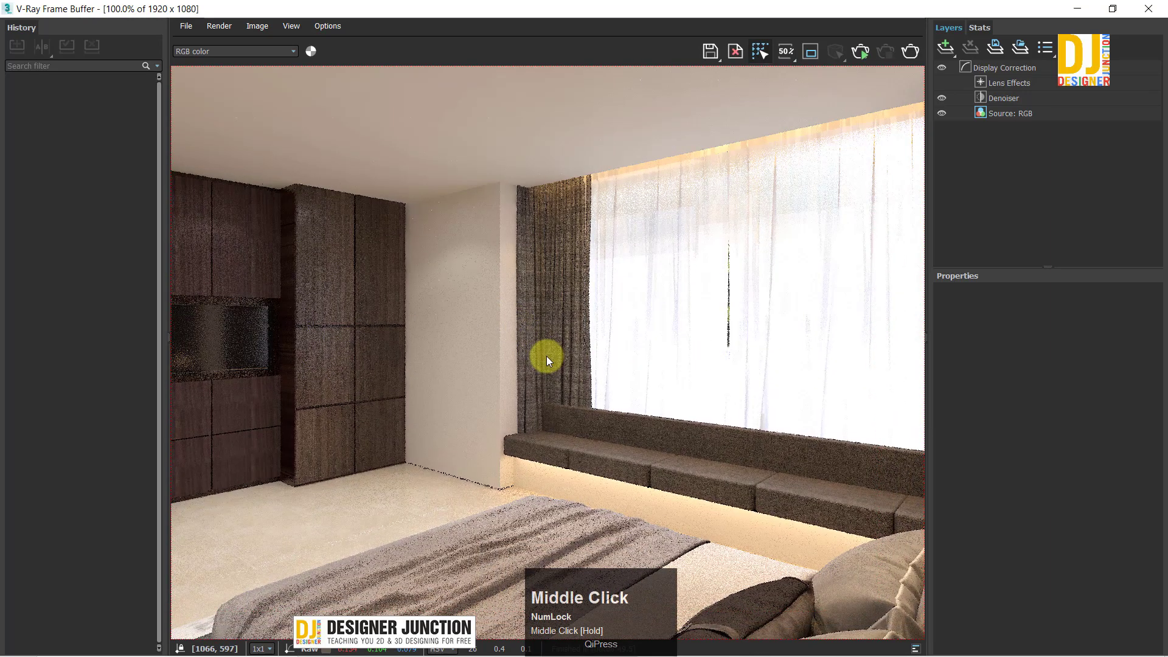
{"action": "scroll", "coordinate": [543, 356], "scroll_direction": "down", "scroll_amount": 1}
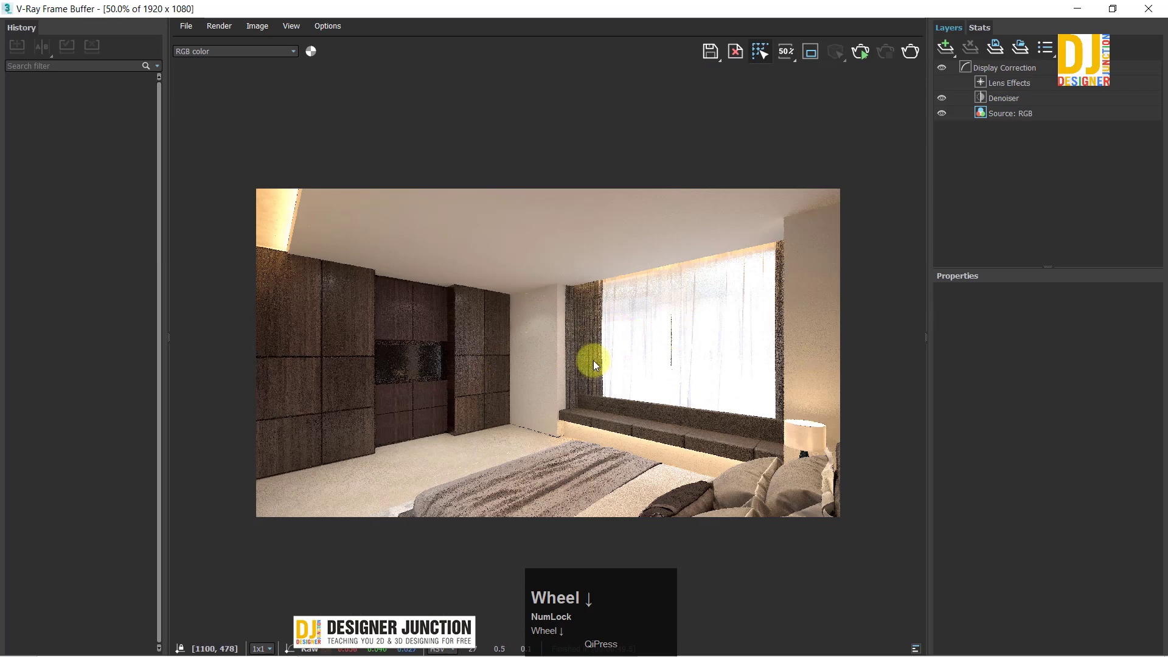
{"action": "left_click", "coordinate": [1149, 10]}
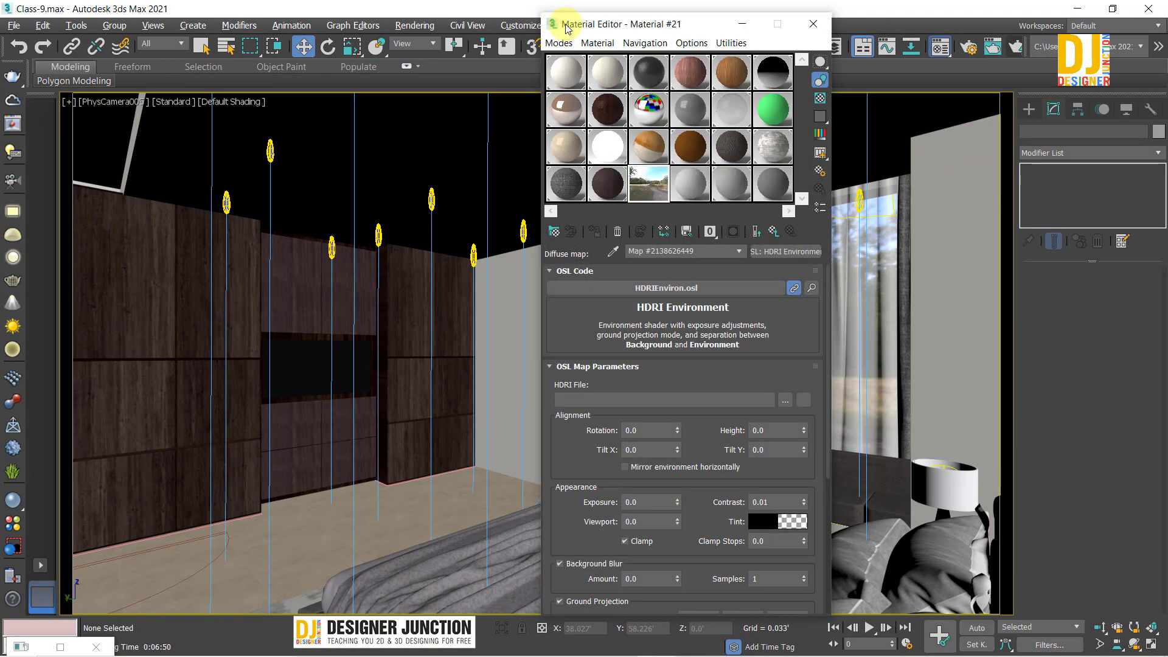
Step: Load the sheer curtain's two-sided material from the camera view into the slot beside the HDRI sample and open its front material
{"action": "left_click_drag", "start_coordinate": [565, 29], "coordinate": [285, 35]}
{"action": "left_click", "coordinate": [291, 72]}
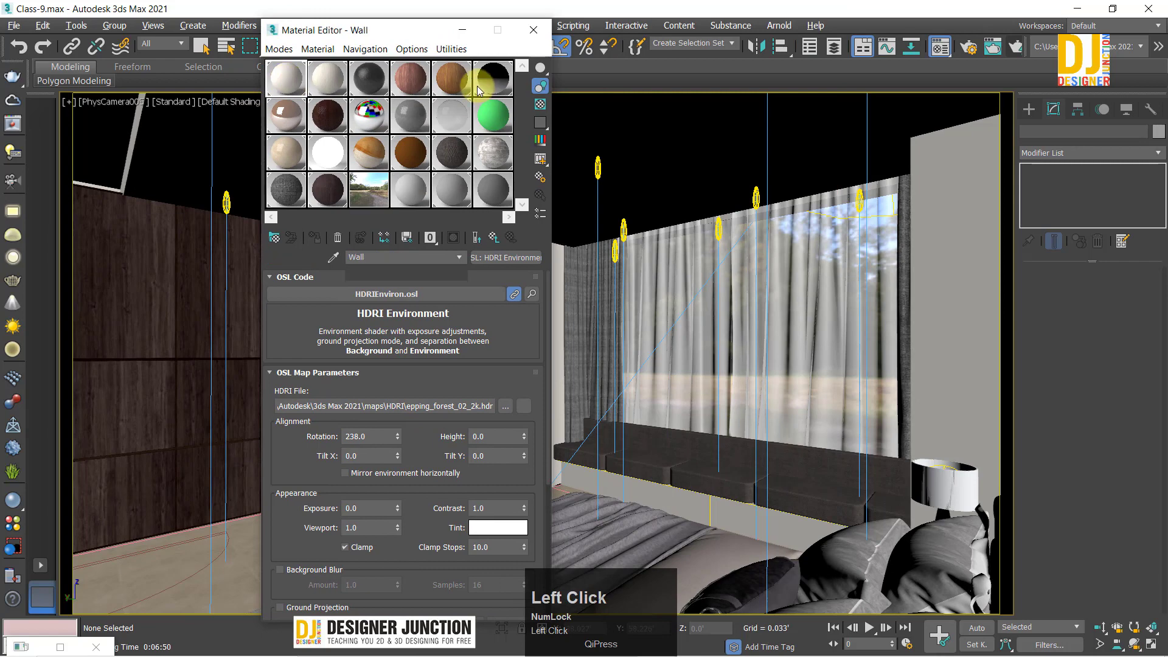
{"action": "left_click", "coordinate": [410, 190]}
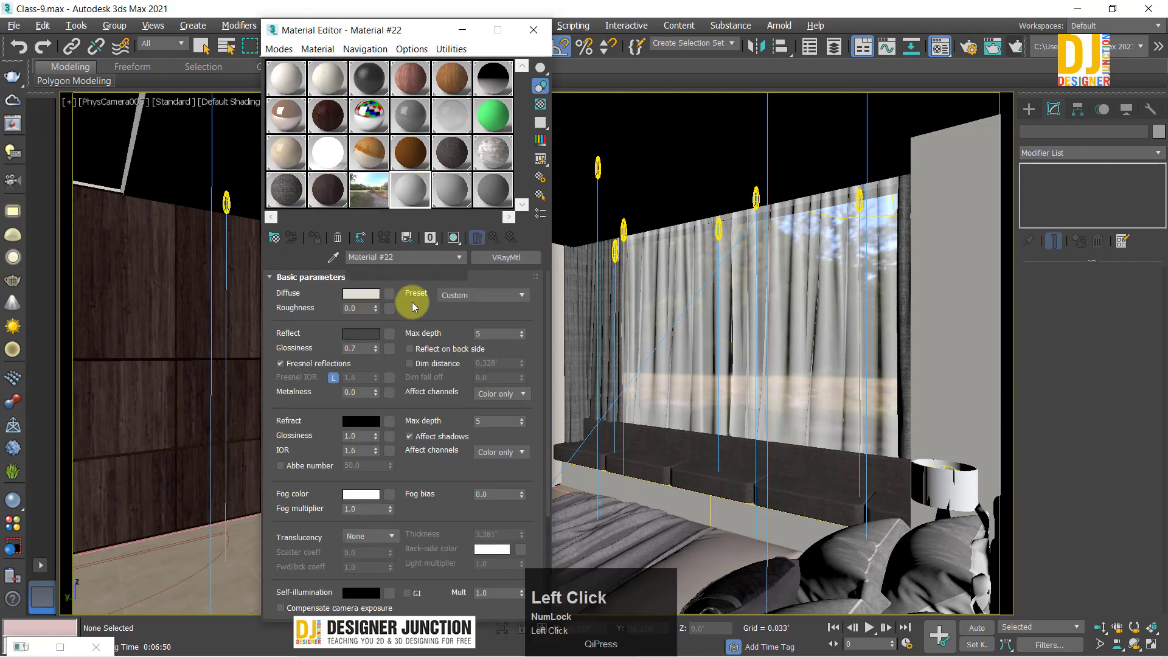
{"action": "left_click", "coordinate": [331, 258]}
{"action": "left_click", "coordinate": [757, 393]}
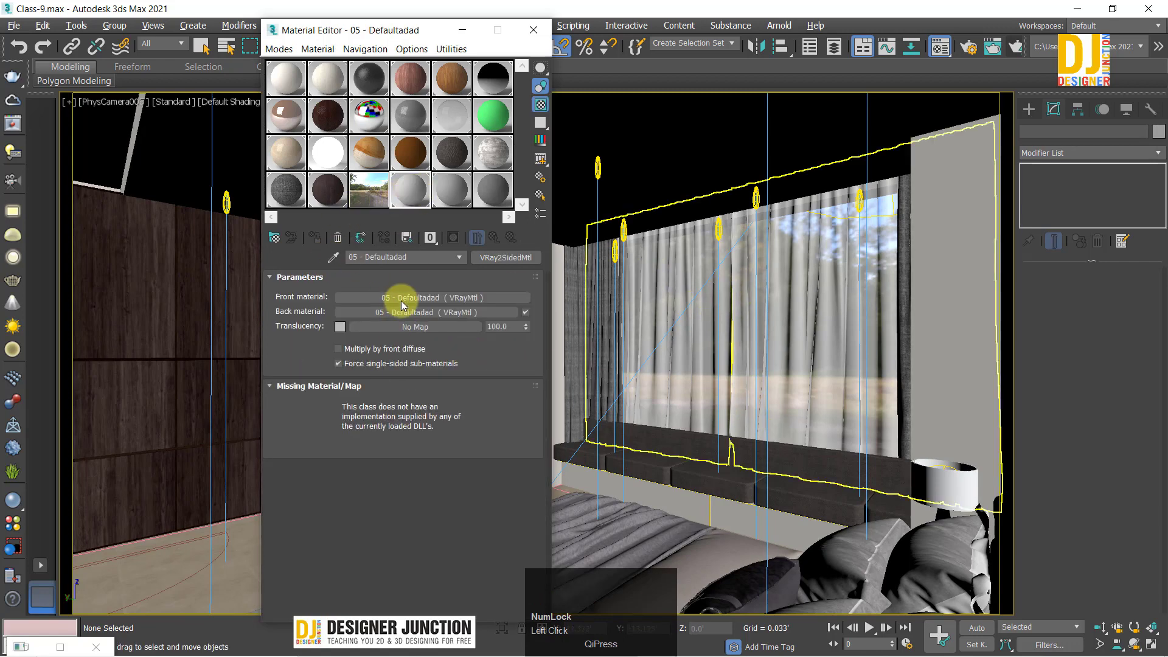
{"action": "left_click", "coordinate": [402, 298]}
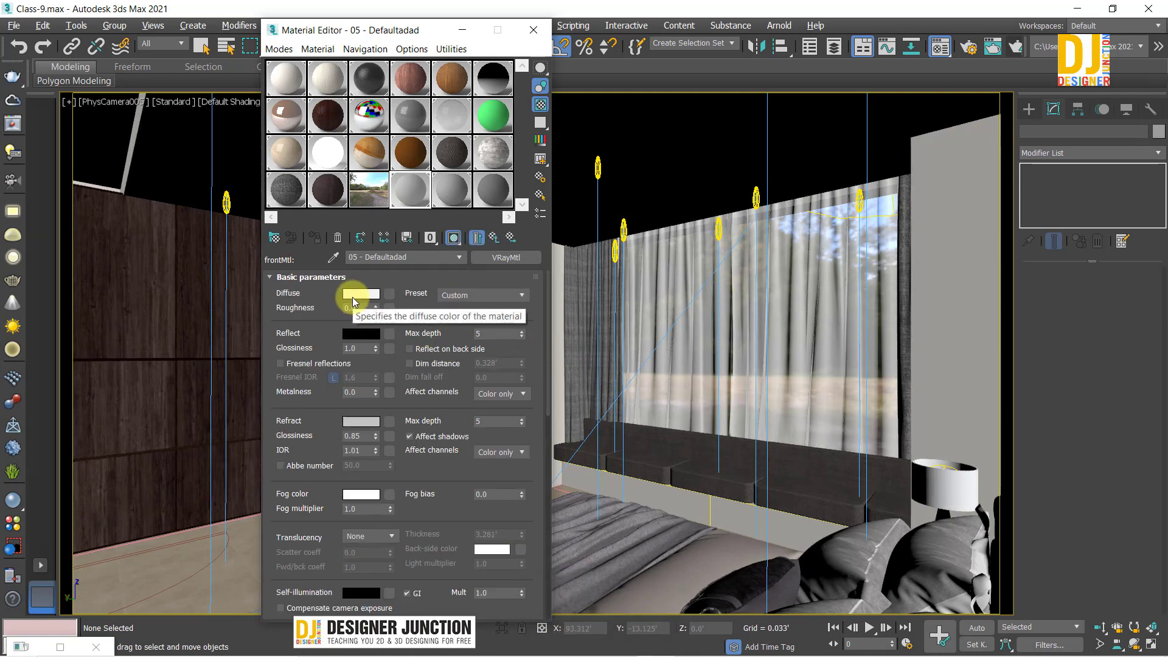
Step: Darken the front material's diffuse colour to a neutral grey with value 80
{"action": "left_click", "coordinate": [362, 295]}
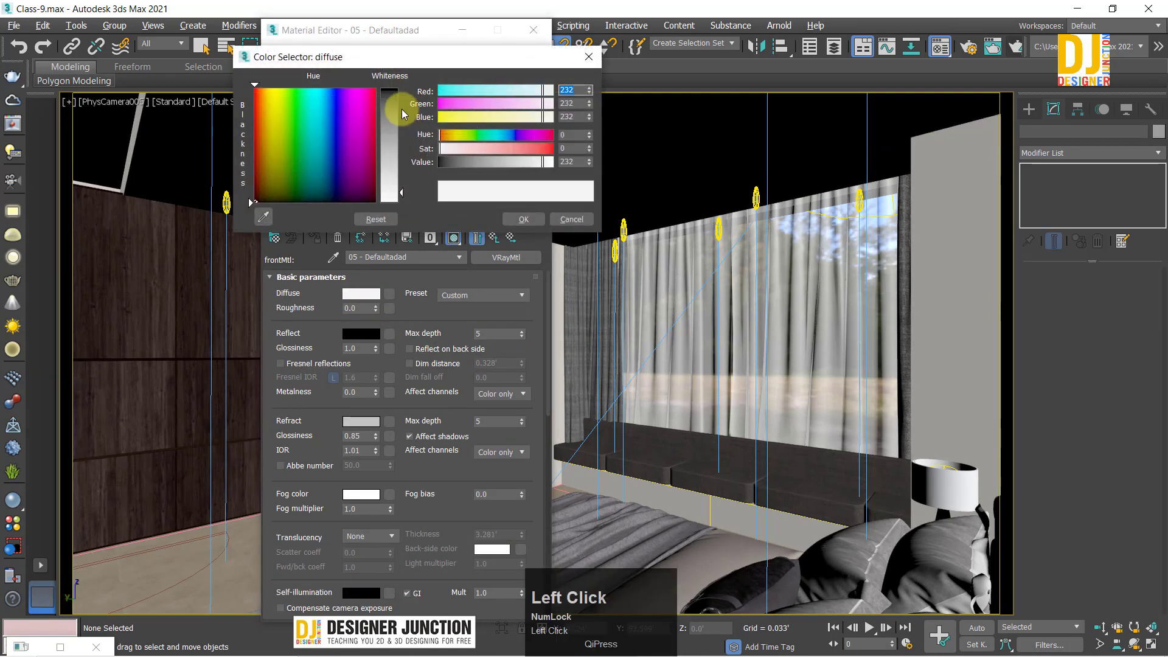
{"action": "left_click", "coordinate": [389, 121]}
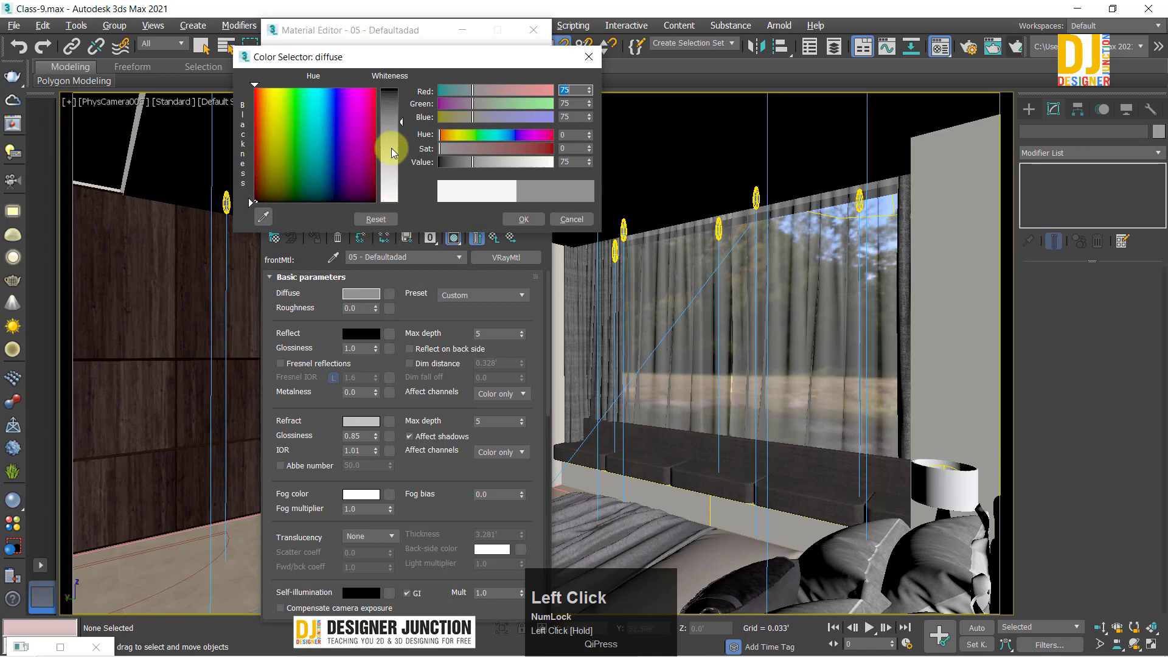
{"action": "left_click_drag", "start_coordinate": [393, 124], "coordinate": [393, 124]}
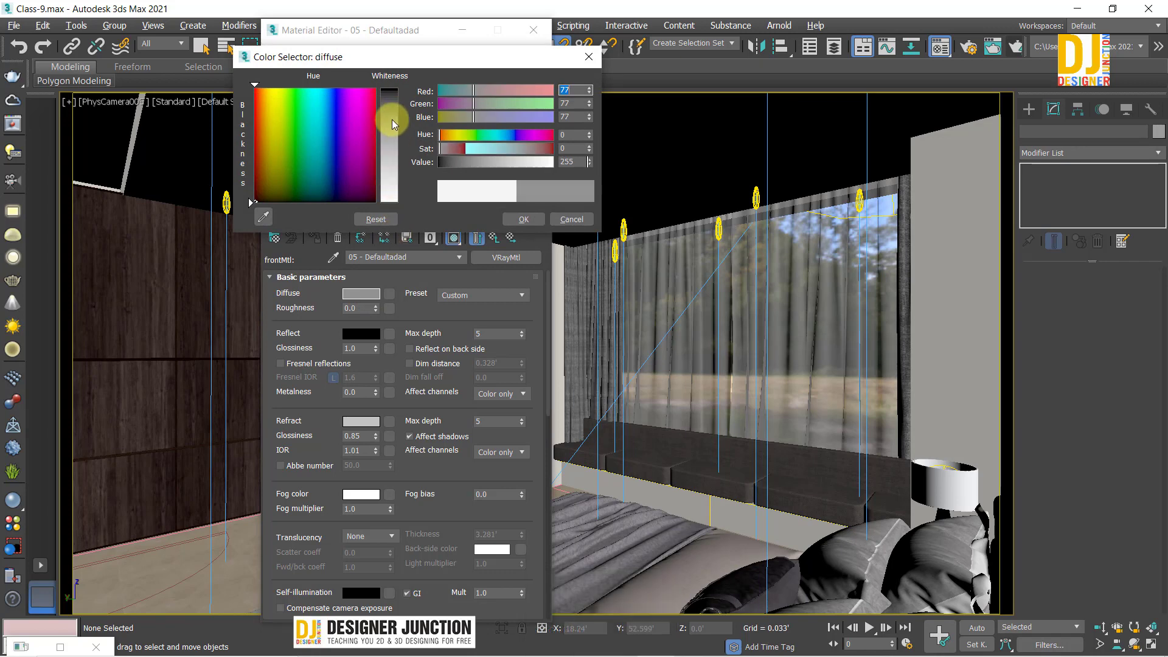
{"action": "left_click", "coordinate": [395, 121]}
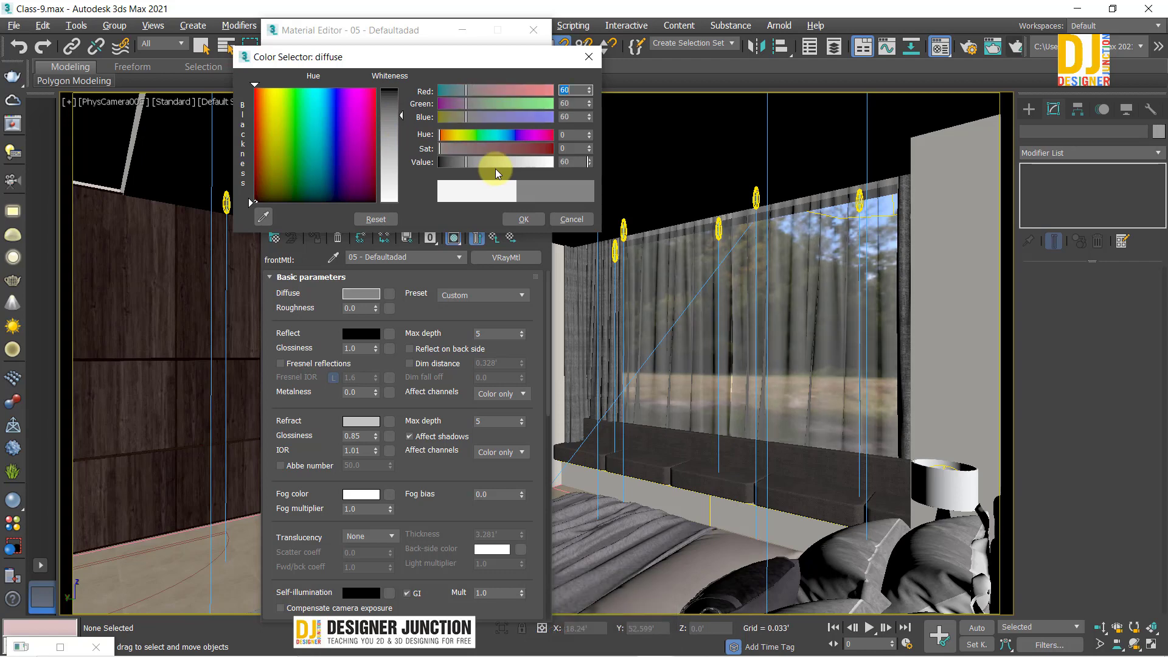
{"action": "left_click", "coordinate": [399, 198]}
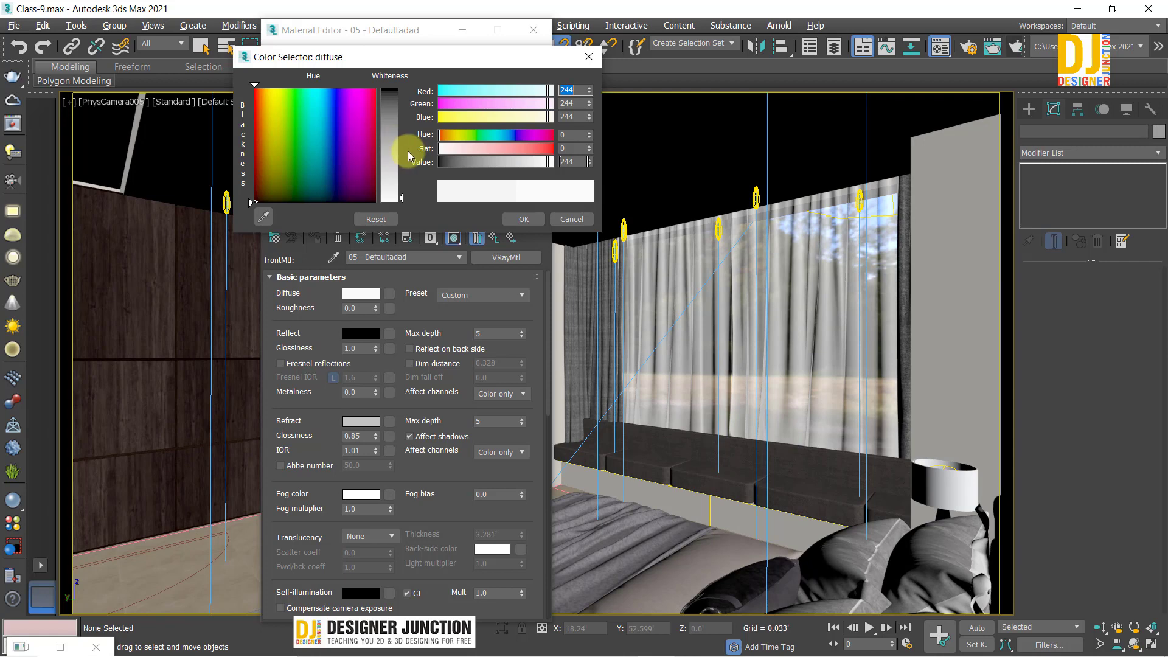
{"action": "left_click", "coordinate": [394, 135]}
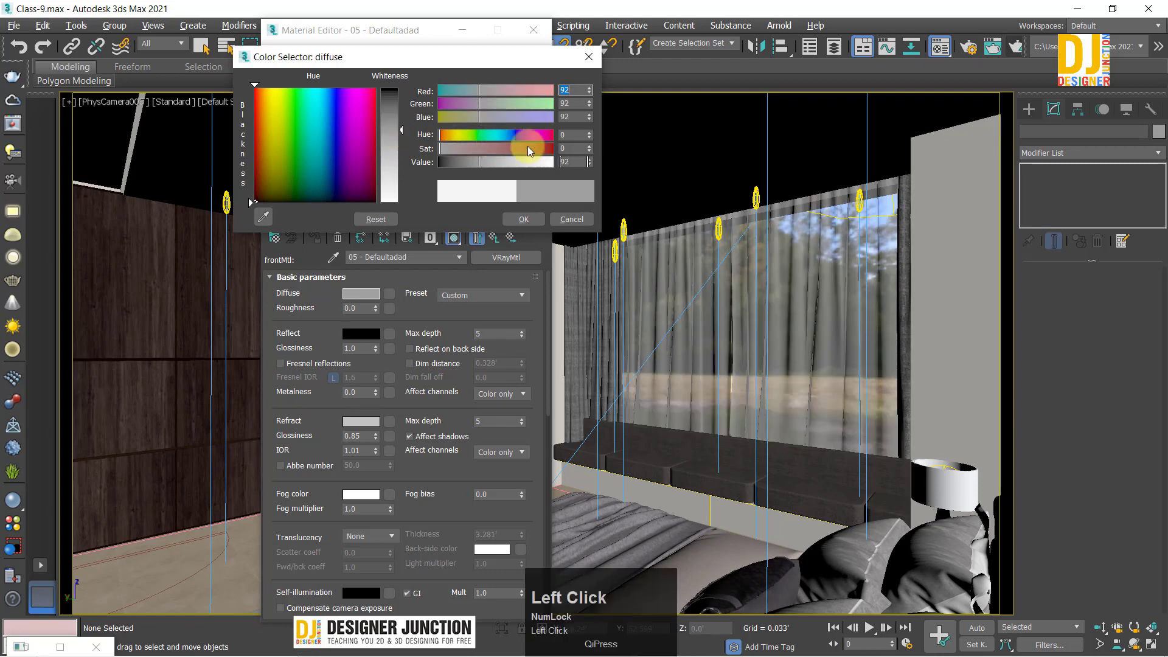
{"action": "left_click", "coordinate": [394, 128]}
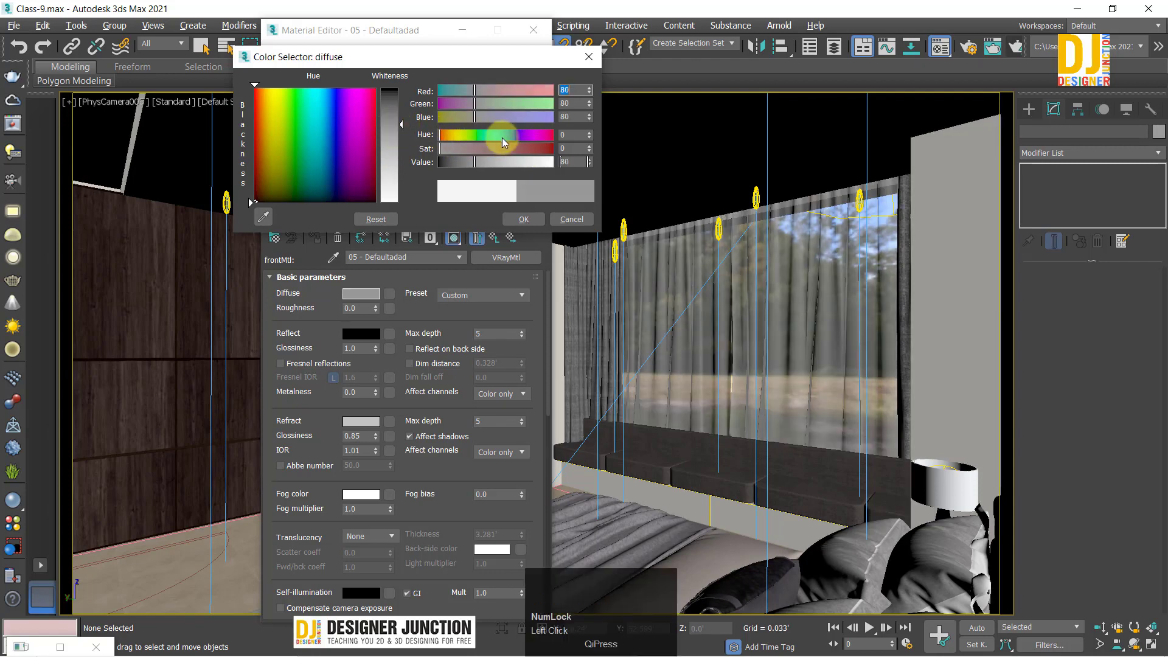
Step: Fine-tune the front material's diffuse colour to a value of 84 and accept it
{"action": "left_click", "coordinate": [571, 165]}
{"action": "double_click", "coordinate": [571, 166]}
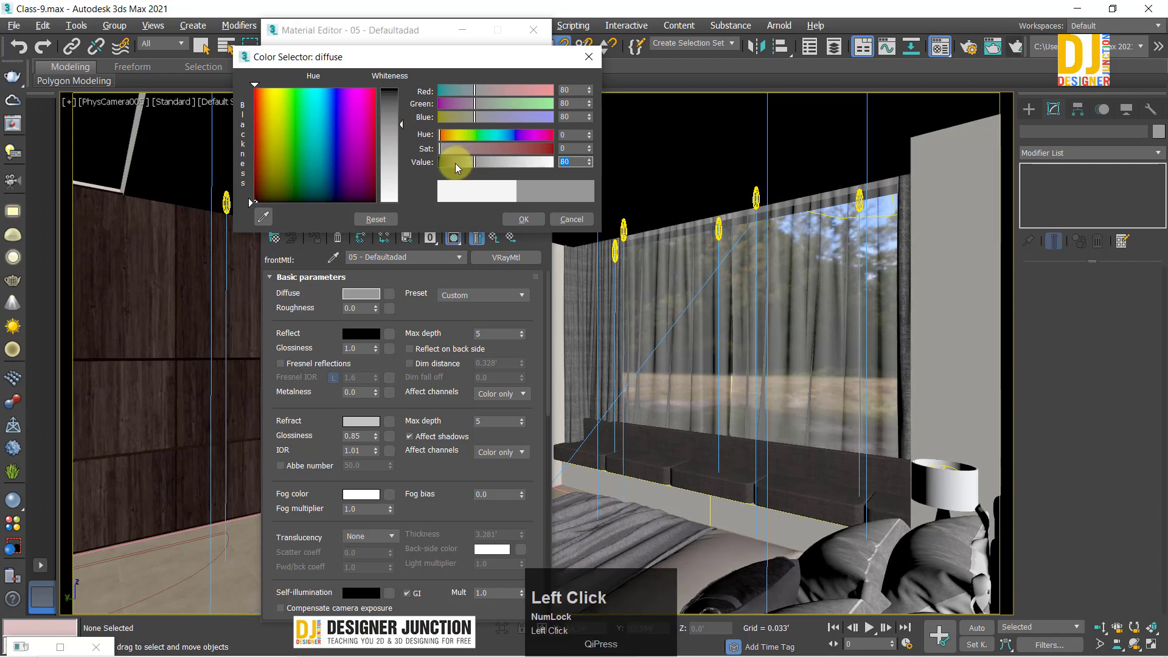
{"action": "key", "text": "Return"}
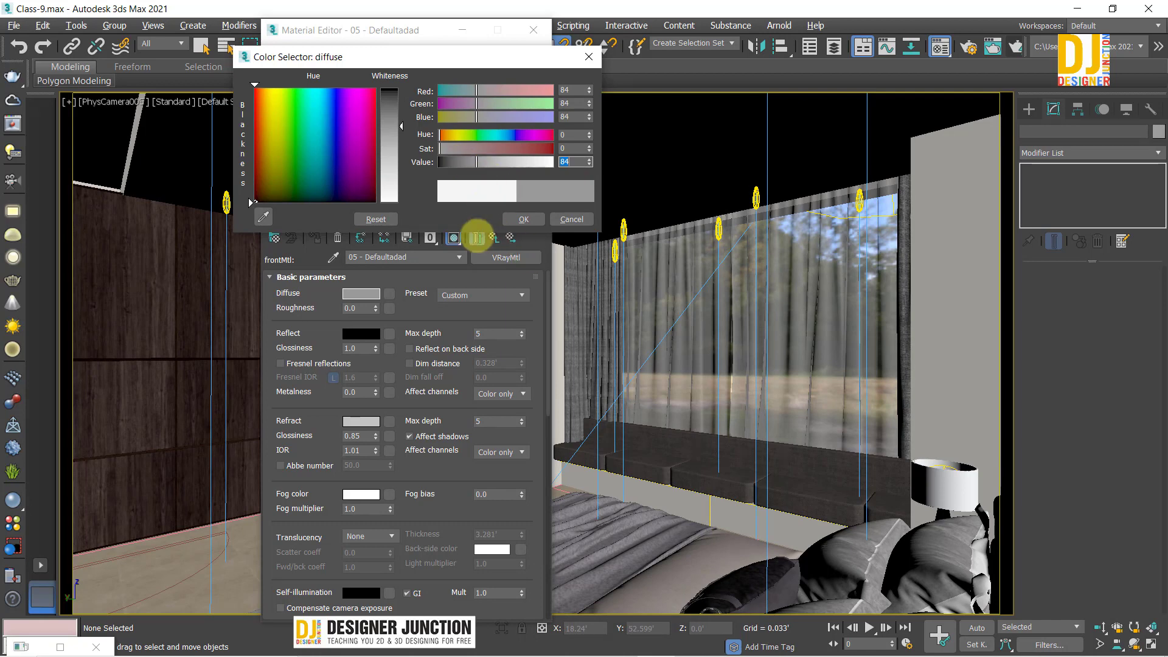
{"action": "right_click", "coordinate": [619, 221]}
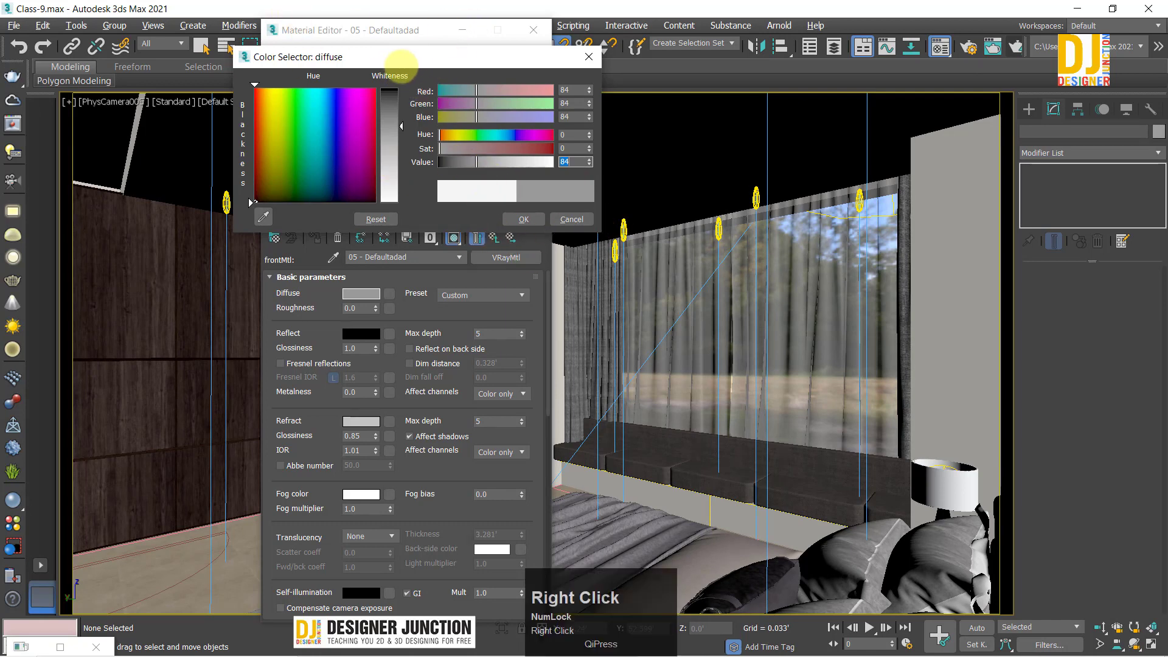
{"action": "right_click", "coordinate": [402, 159]}
{"action": "left_click", "coordinate": [539, 152]}
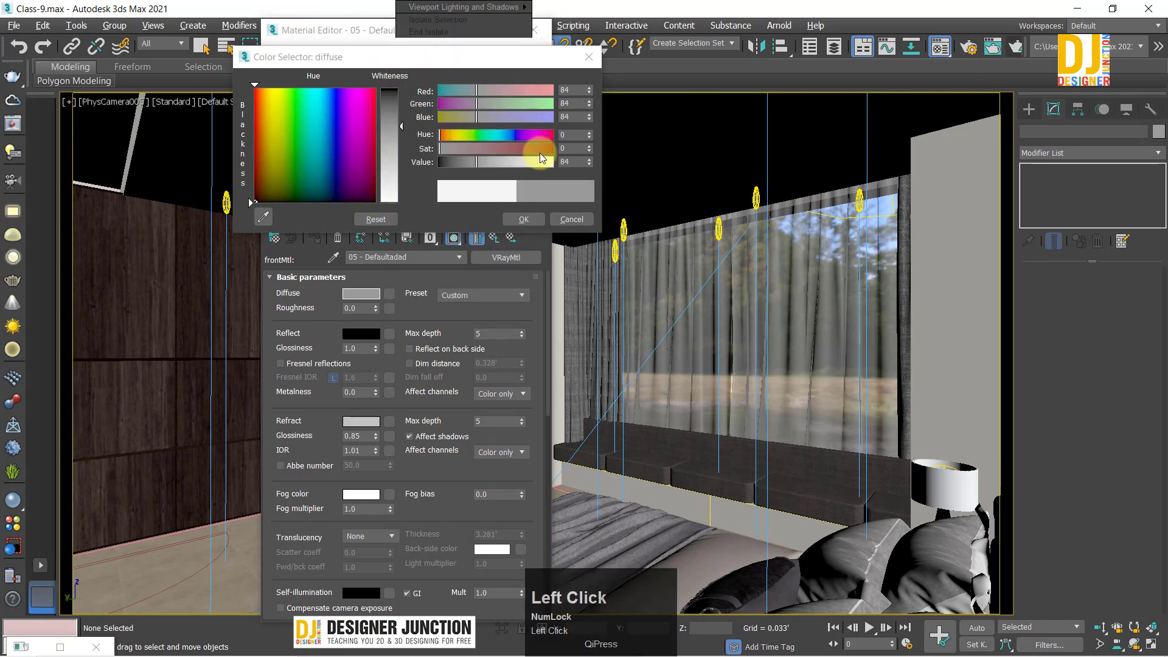
{"action": "left_click", "coordinate": [522, 221]}
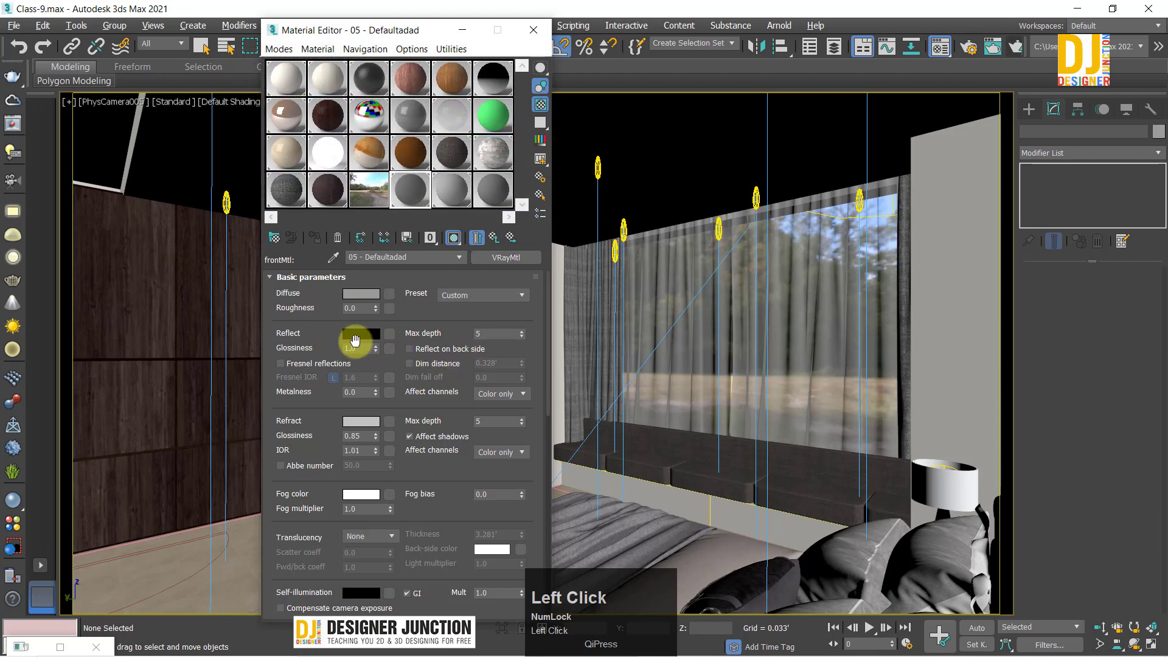
Step: Keep the fog colour white and lighten the front material's refraction colour to a grey with value 177
{"action": "left_click", "coordinate": [359, 494]}
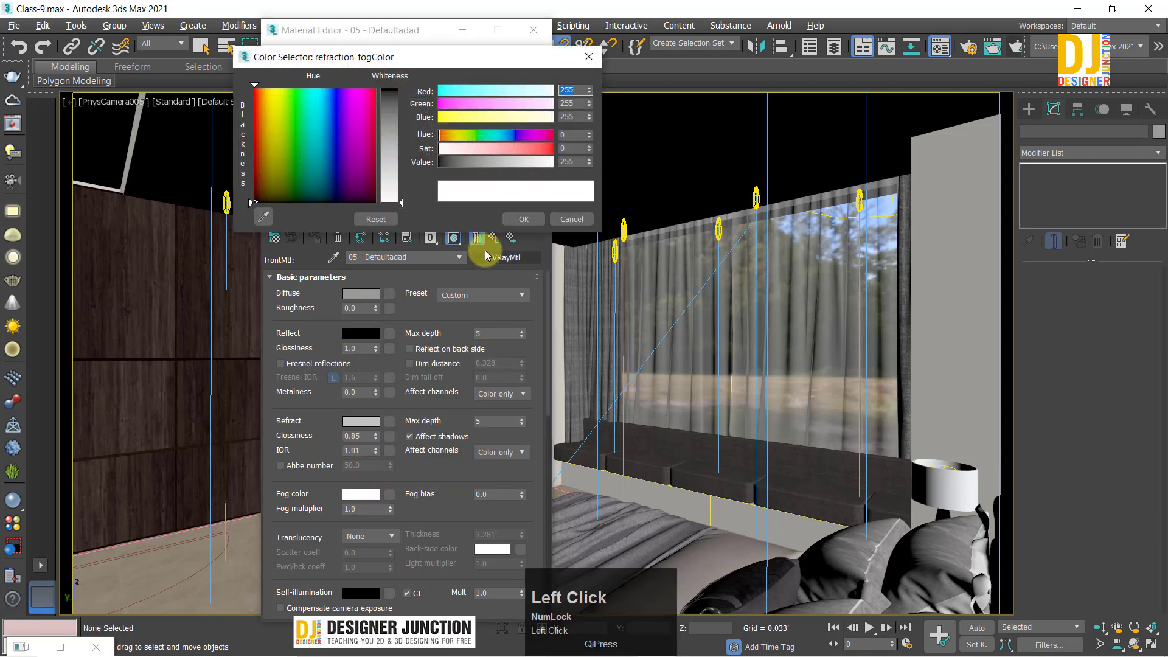
{"action": "left_click", "coordinate": [521, 223]}
{"action": "left_click", "coordinate": [361, 421]}
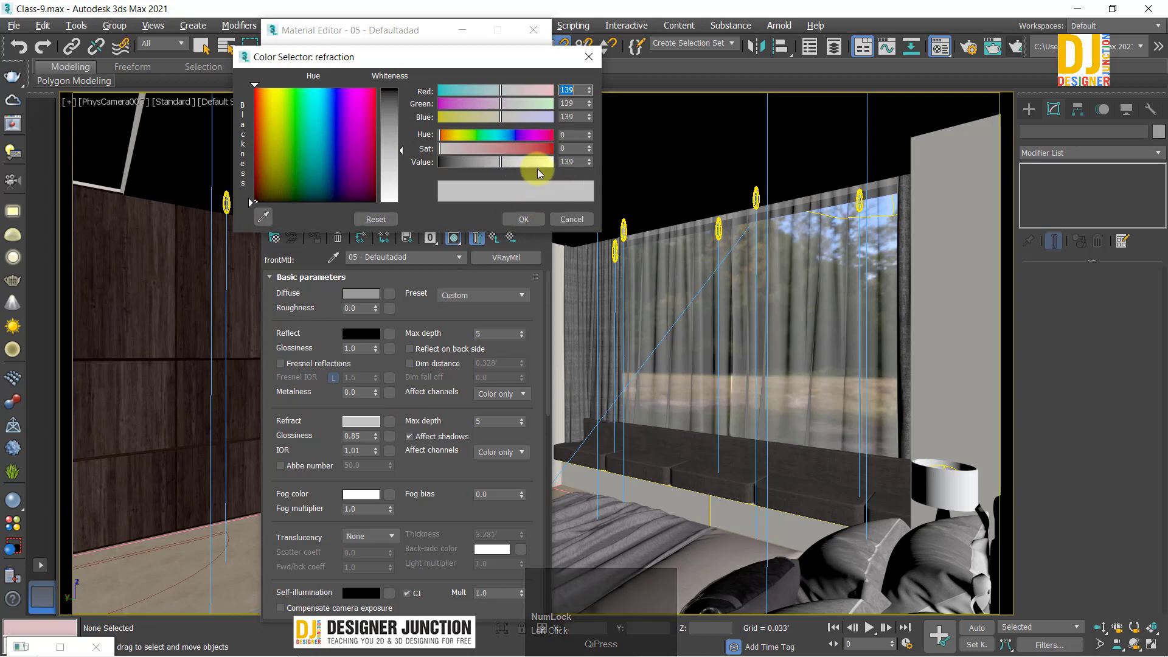
{"action": "left_click", "coordinate": [492, 165]}
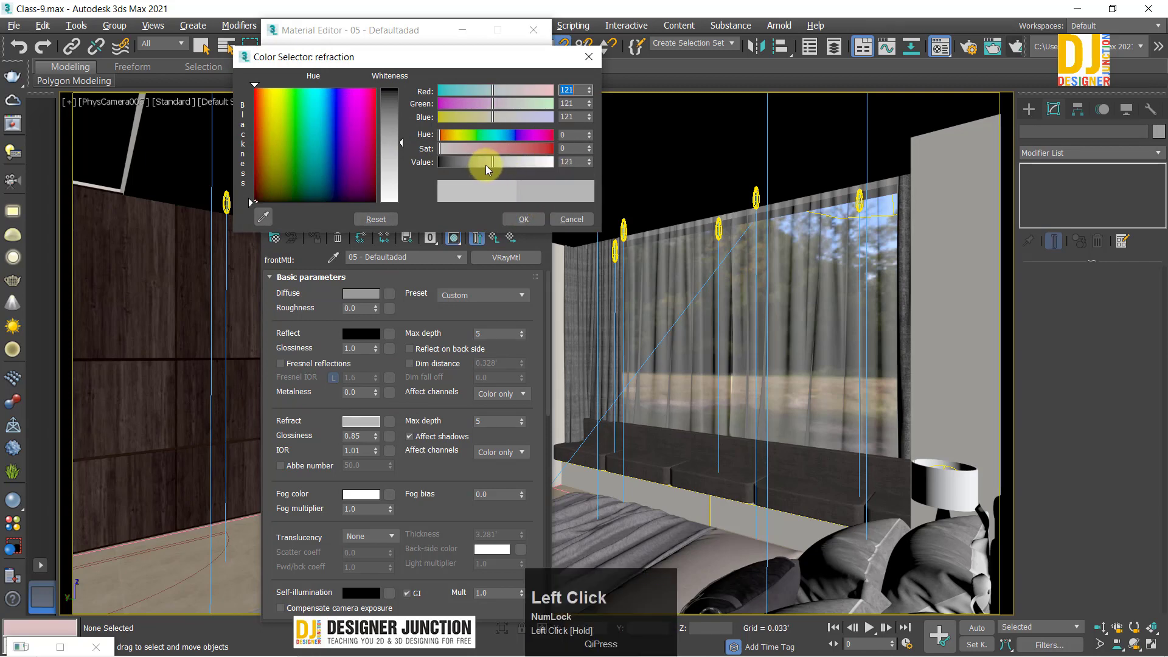
{"action": "left_click_drag", "start_coordinate": [486, 164], "coordinate": [483, 163]}
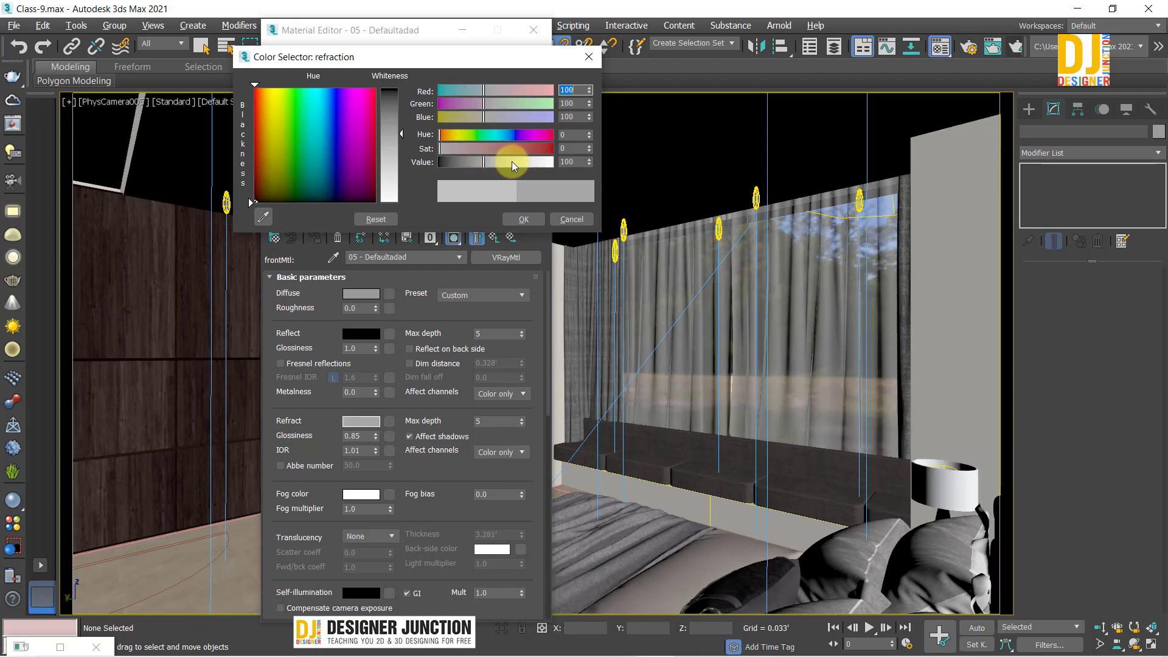
{"action": "left_click", "coordinate": [512, 162]}
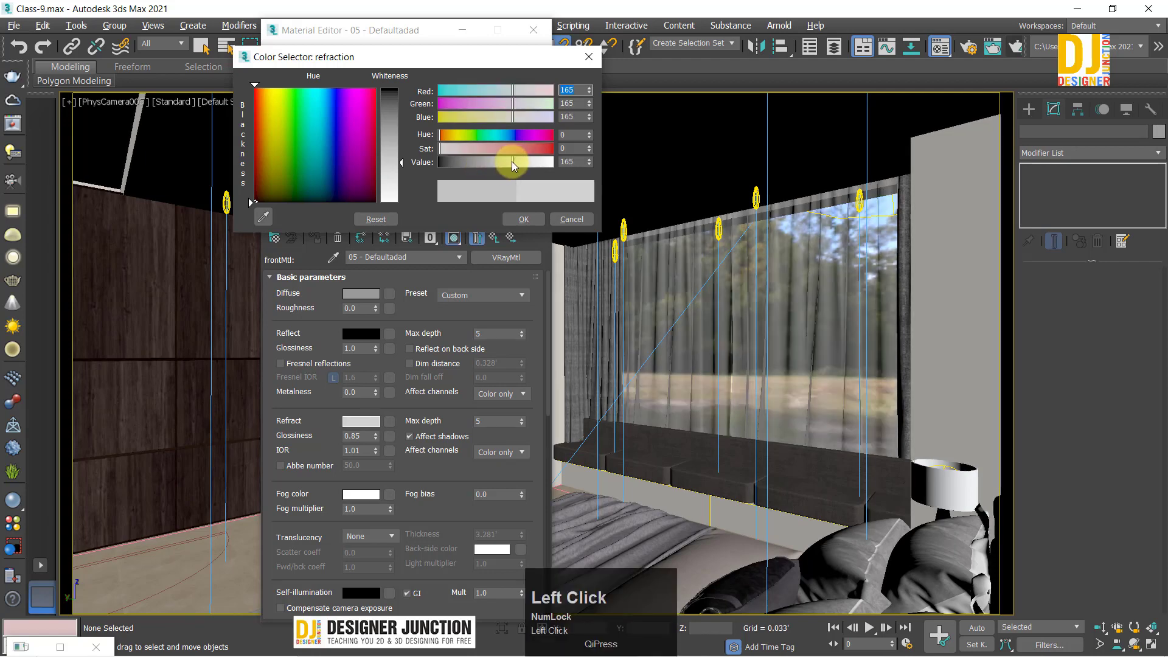
{"action": "left_click_drag", "start_coordinate": [517, 162], "coordinate": [517, 162]}
{"action": "left_click", "coordinate": [523, 165]}
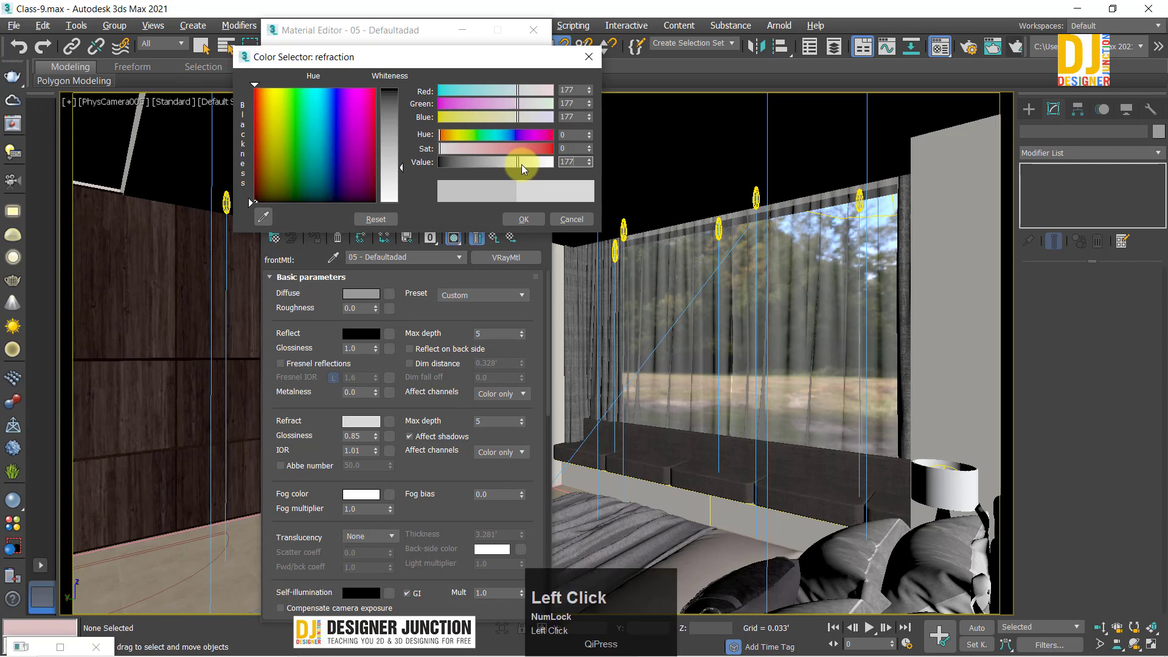
Step: Set the refraction colour's value to 185, accept it and return to the parent two-sided curtain material
{"action": "double_click", "coordinate": [578, 161]}
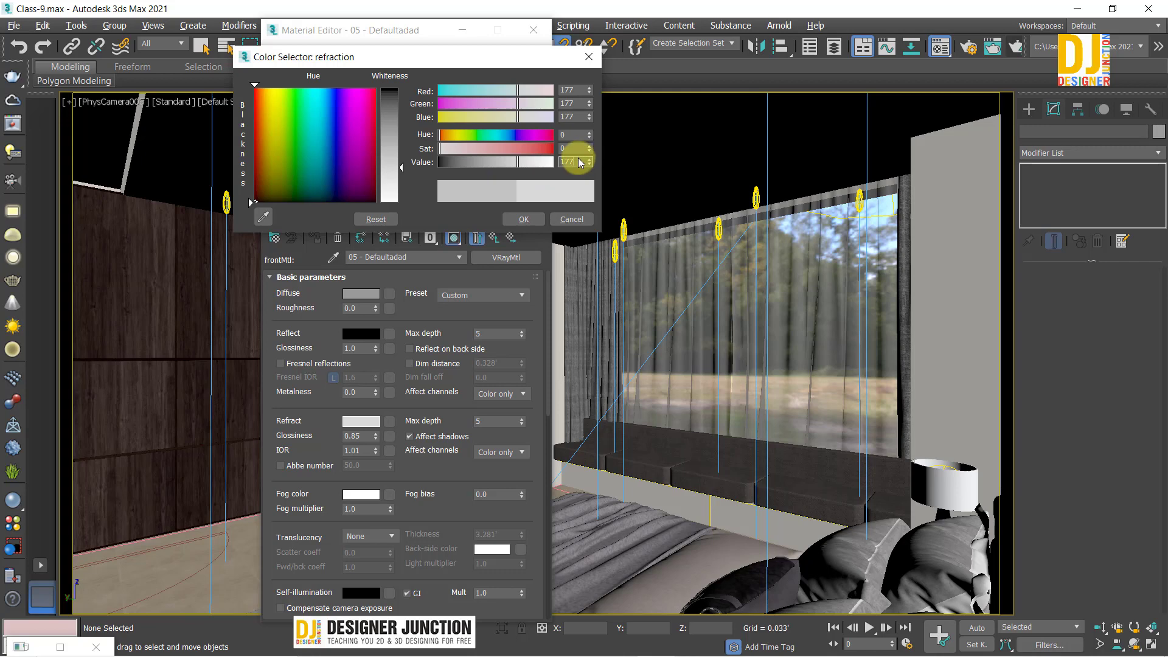
{"action": "type", "text": "190"}
{"action": "key", "text": "Return"}
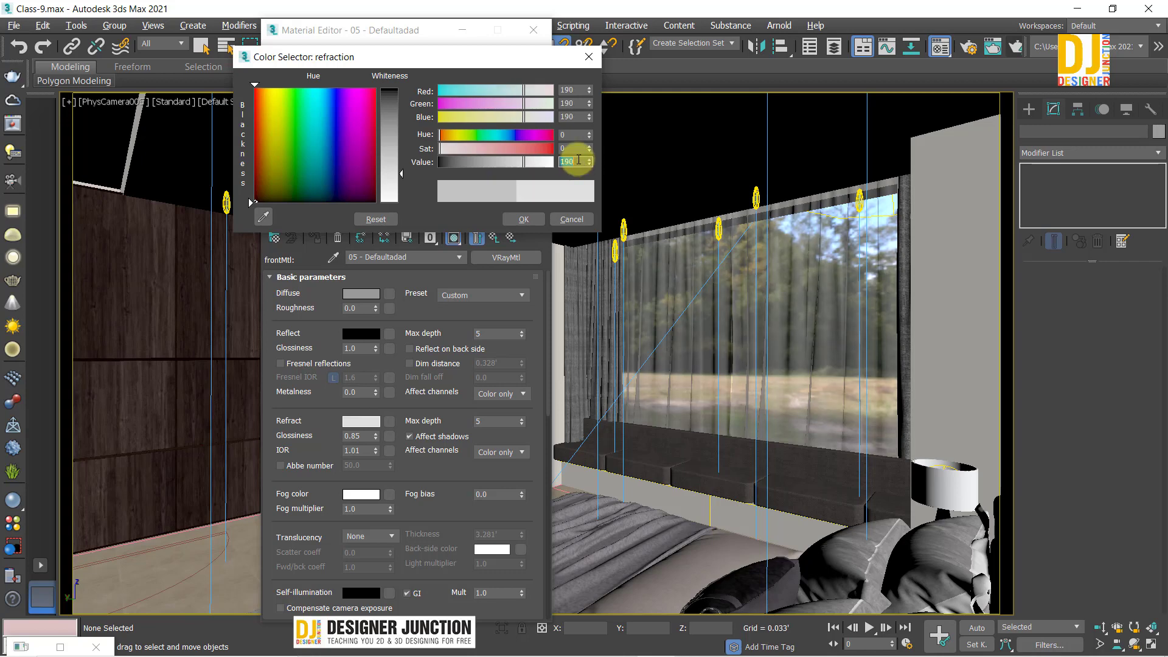
{"action": "type", "text": "185"}
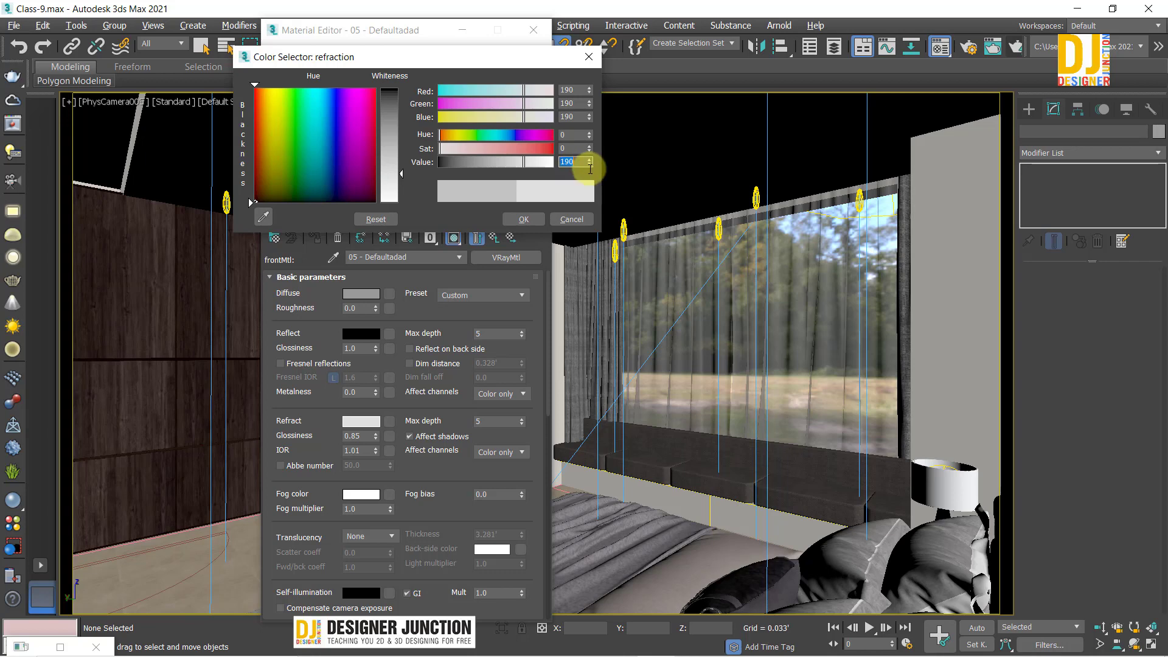
{"action": "key", "text": "Return"}
{"action": "left_click", "coordinate": [643, 275]}
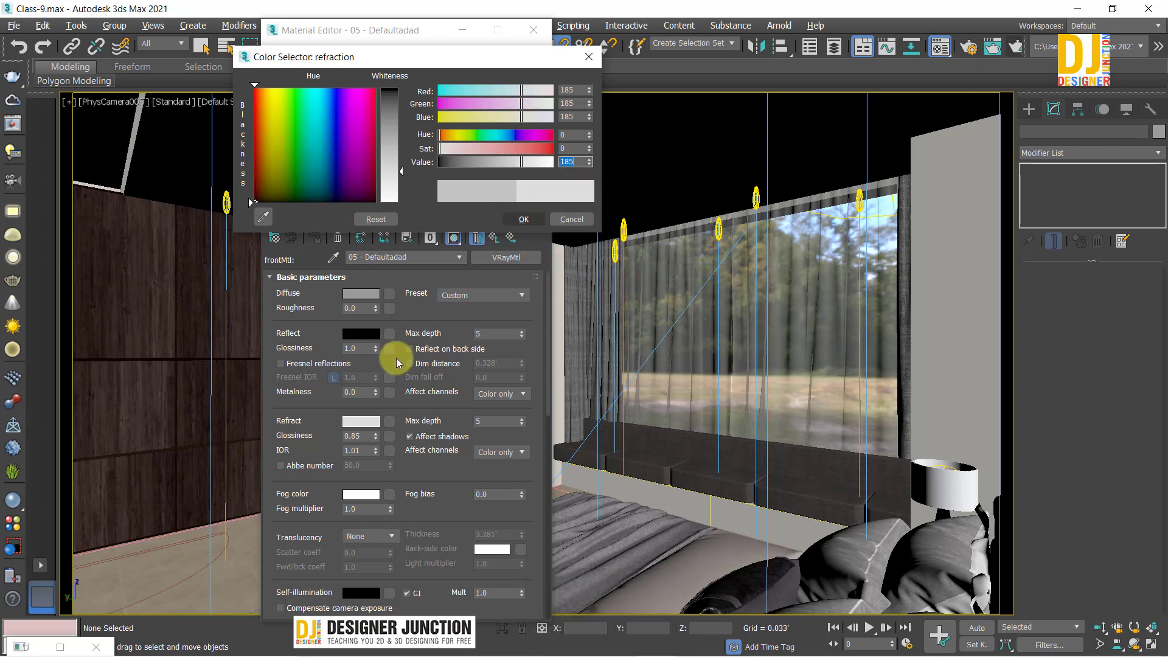
{"action": "left_click", "coordinate": [522, 218]}
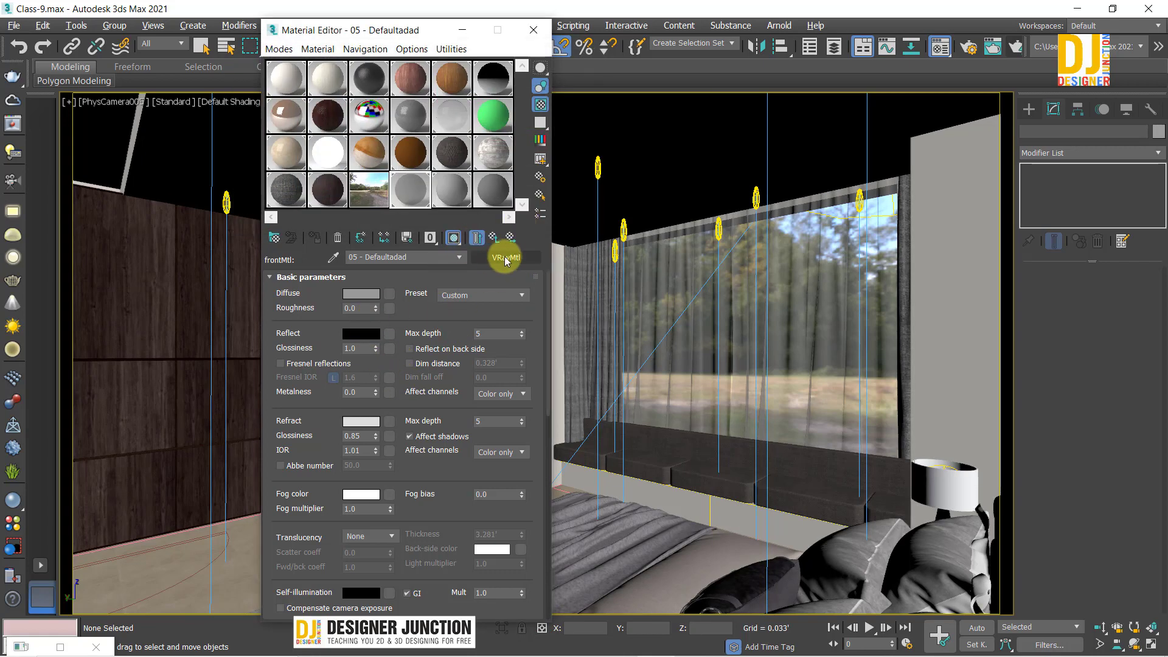
{"action": "left_click", "coordinate": [493, 238]}
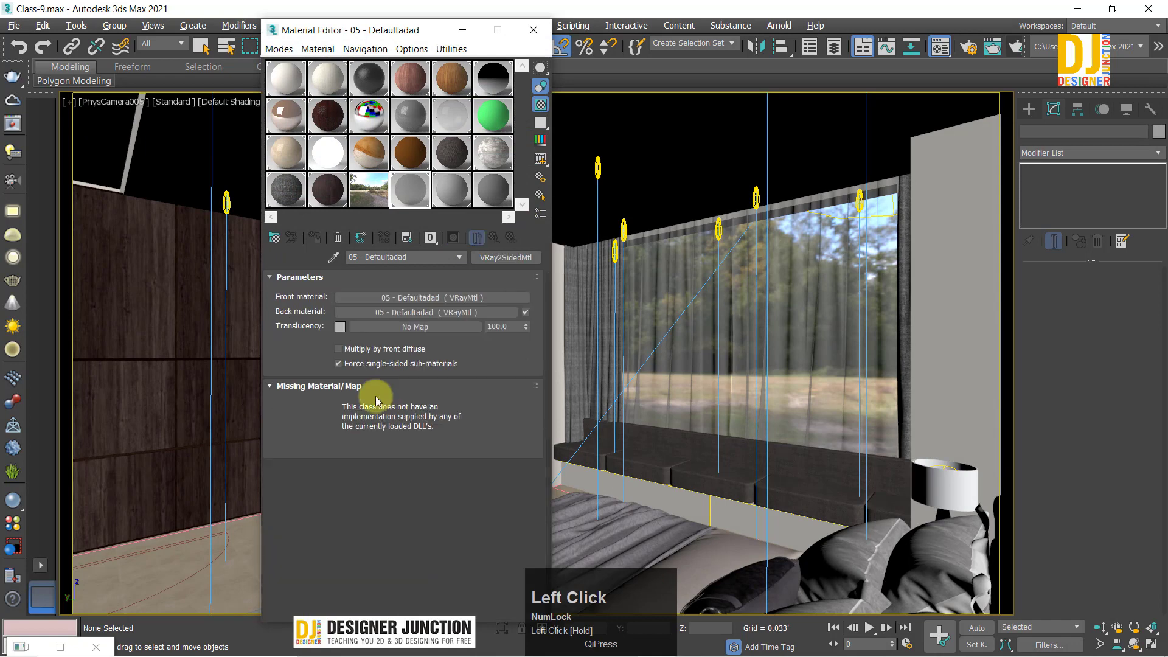
Step: Check the refraction colour of the curtain's back material, return to the parent material, view the Wall material and close the Material Editor
{"action": "left_click", "coordinate": [399, 313]}
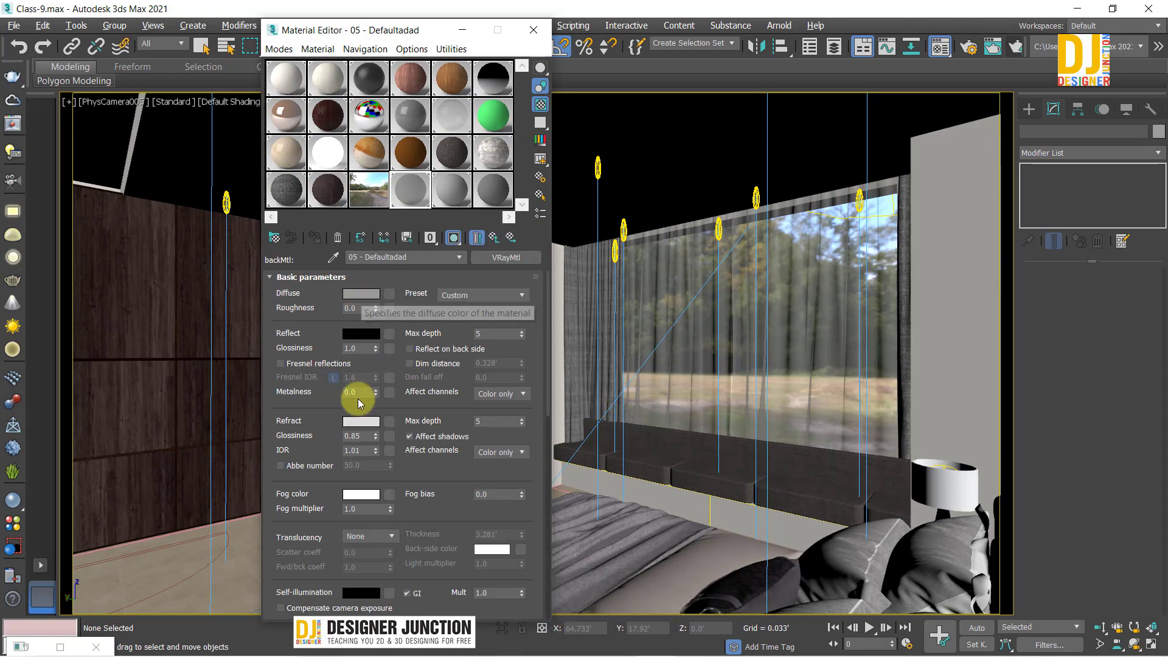
{"action": "left_click", "coordinate": [360, 423]}
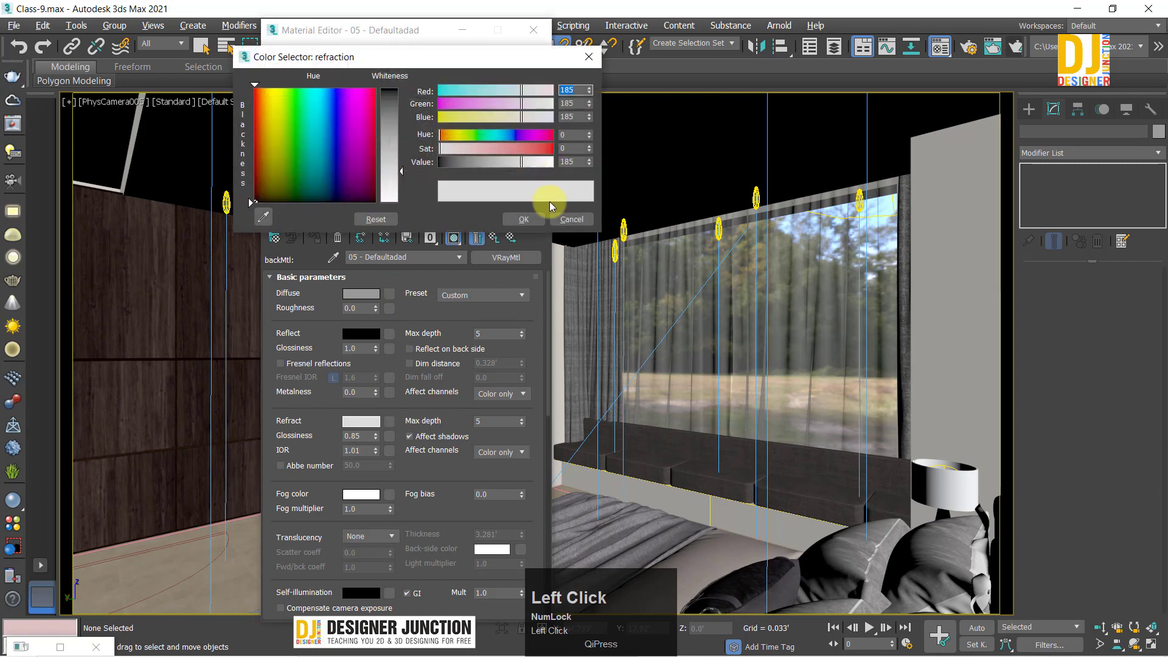
{"action": "left_click", "coordinate": [508, 224]}
{"action": "left_click", "coordinate": [494, 237]}
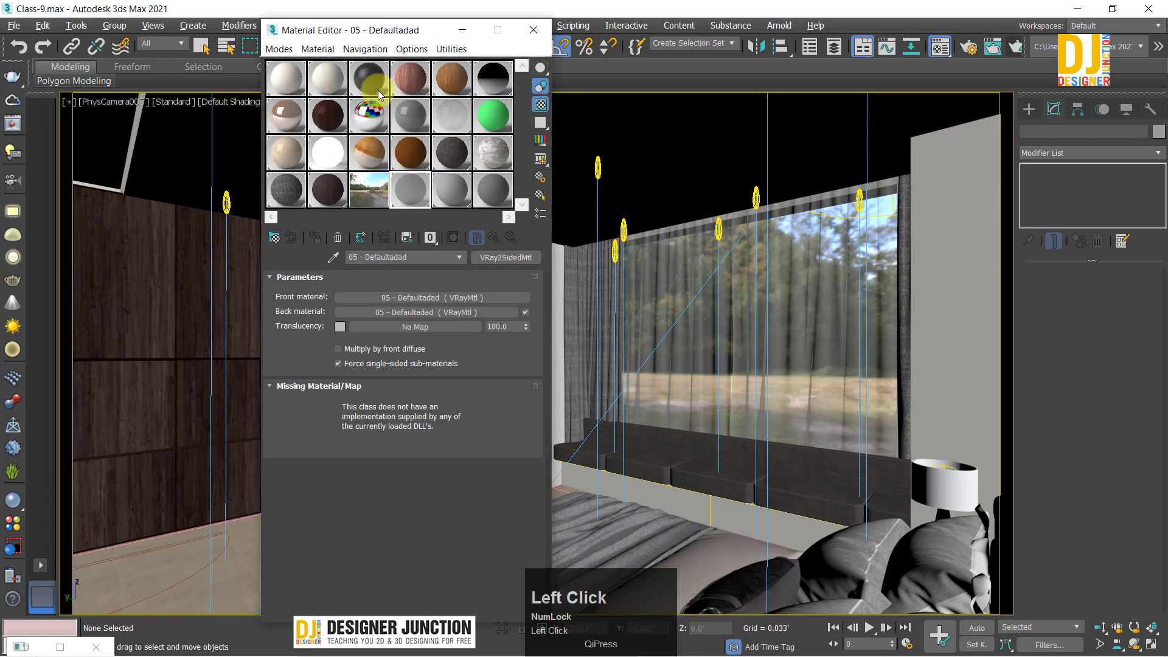
{"action": "left_click", "coordinate": [297, 92]}
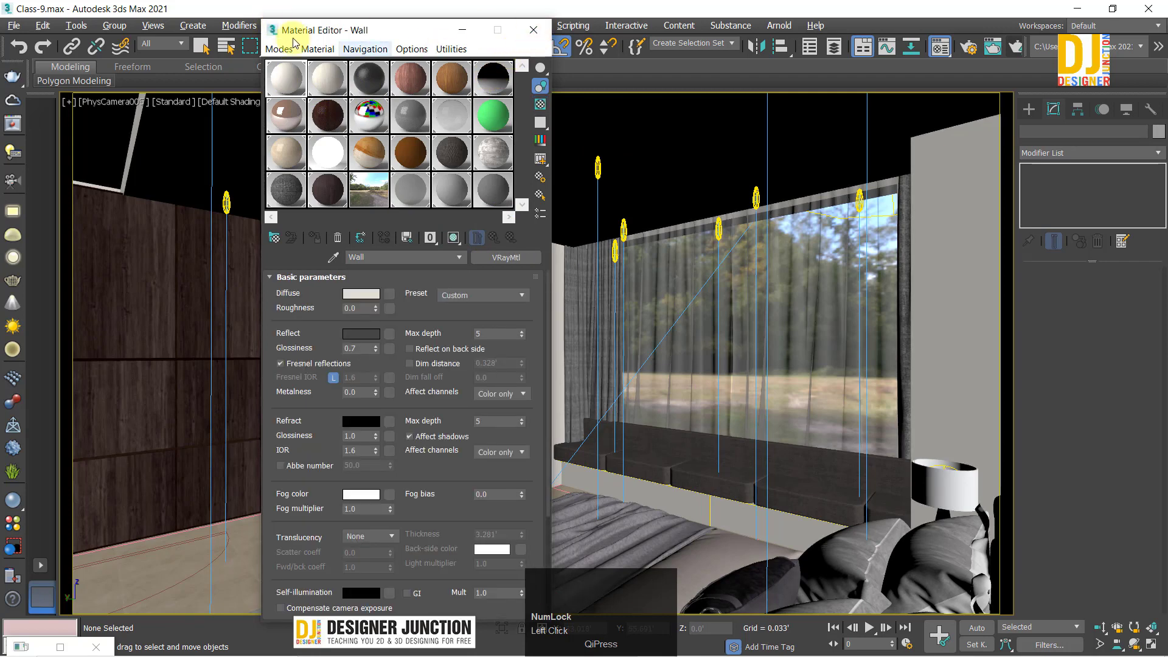
{"action": "left_click", "coordinate": [533, 30]}
Step: Change the V-Ray image sampler type from Progressive to Bucket, close the render settings and start a production render of the camera view
{"action": "left_click", "coordinate": [967, 48]}
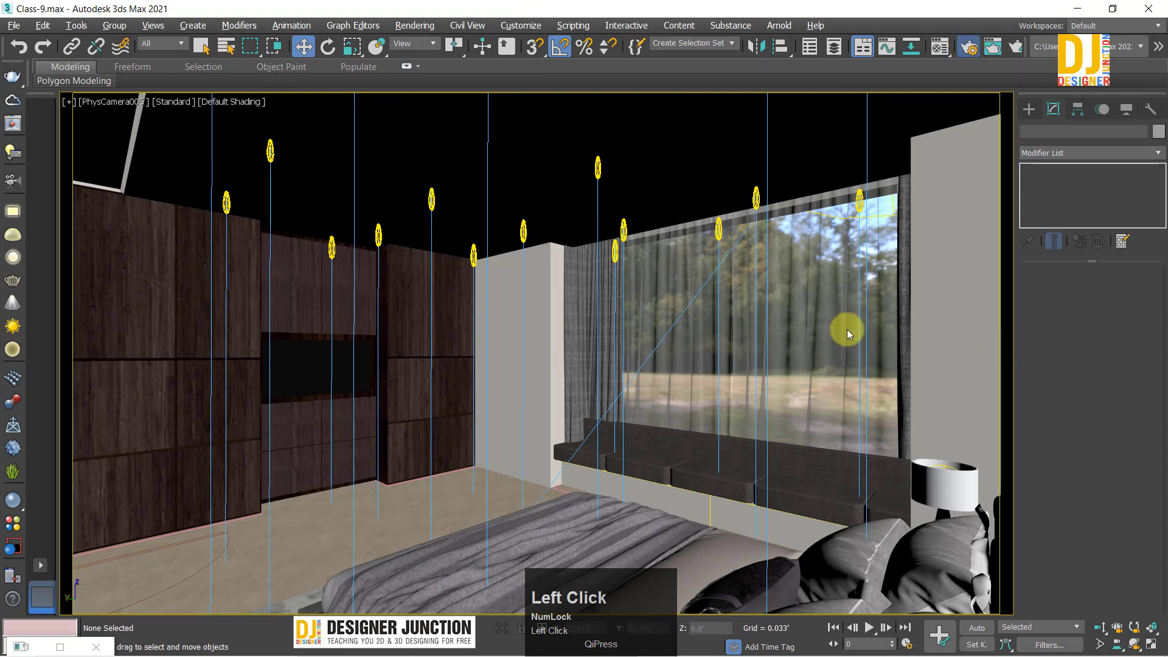
{"action": "left_click", "coordinate": [591, 276]}
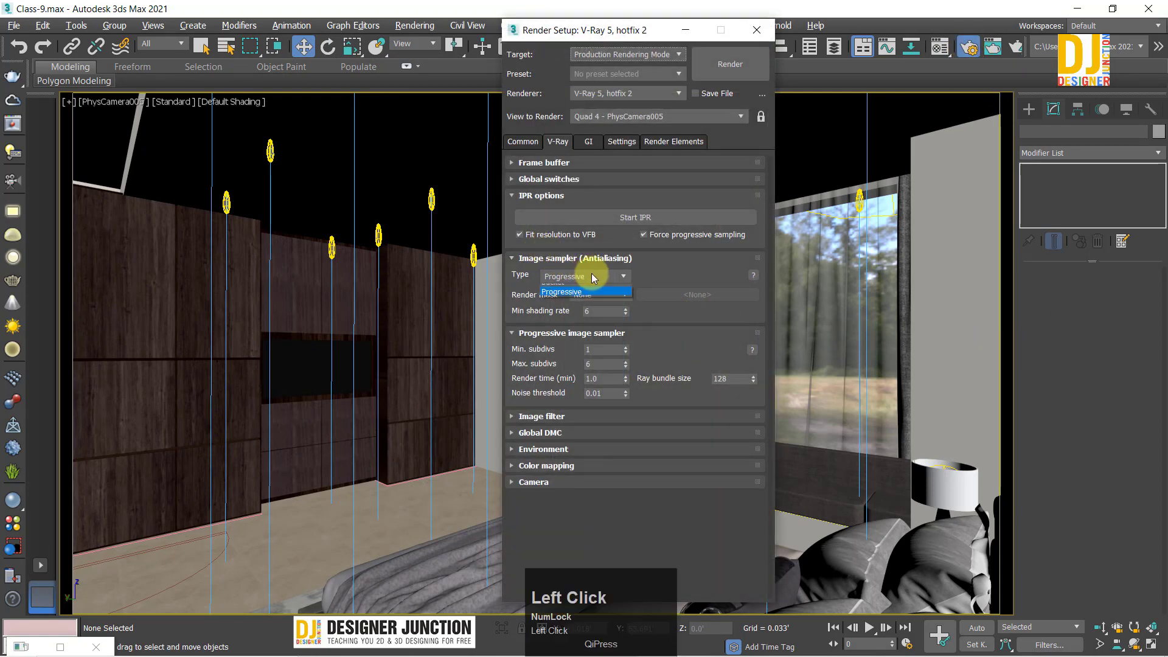
{"action": "left_click", "coordinate": [580, 277]}
{"action": "left_click", "coordinate": [575, 289]}
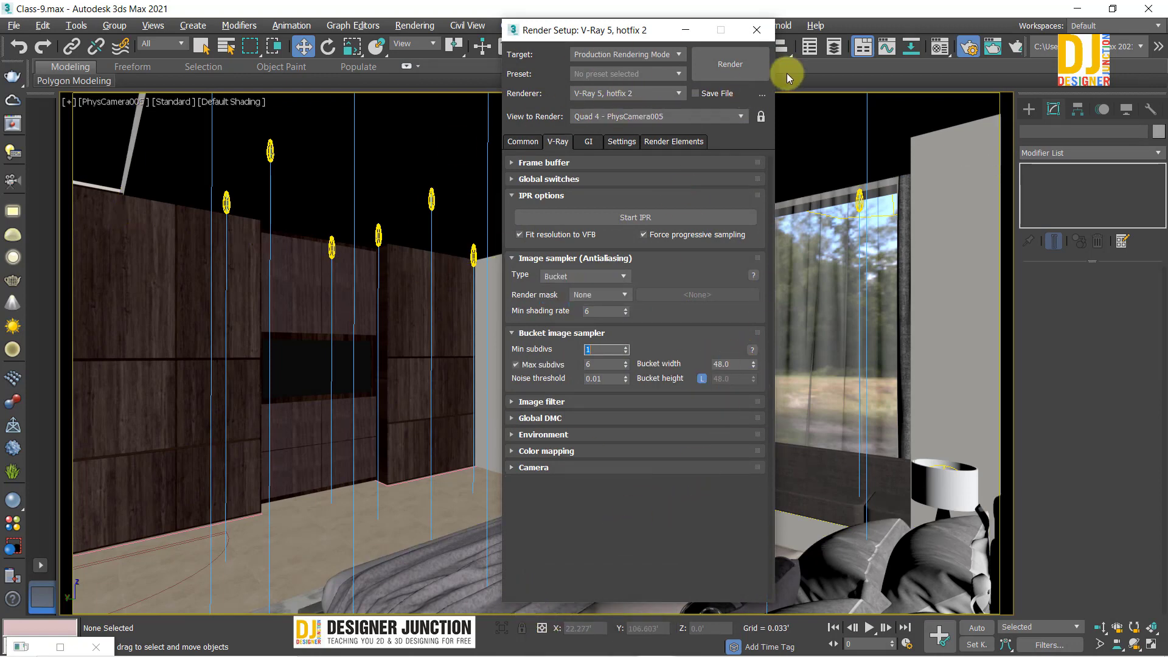
{"action": "left_click_drag", "start_coordinate": [537, 38], "coordinate": [479, 38]}
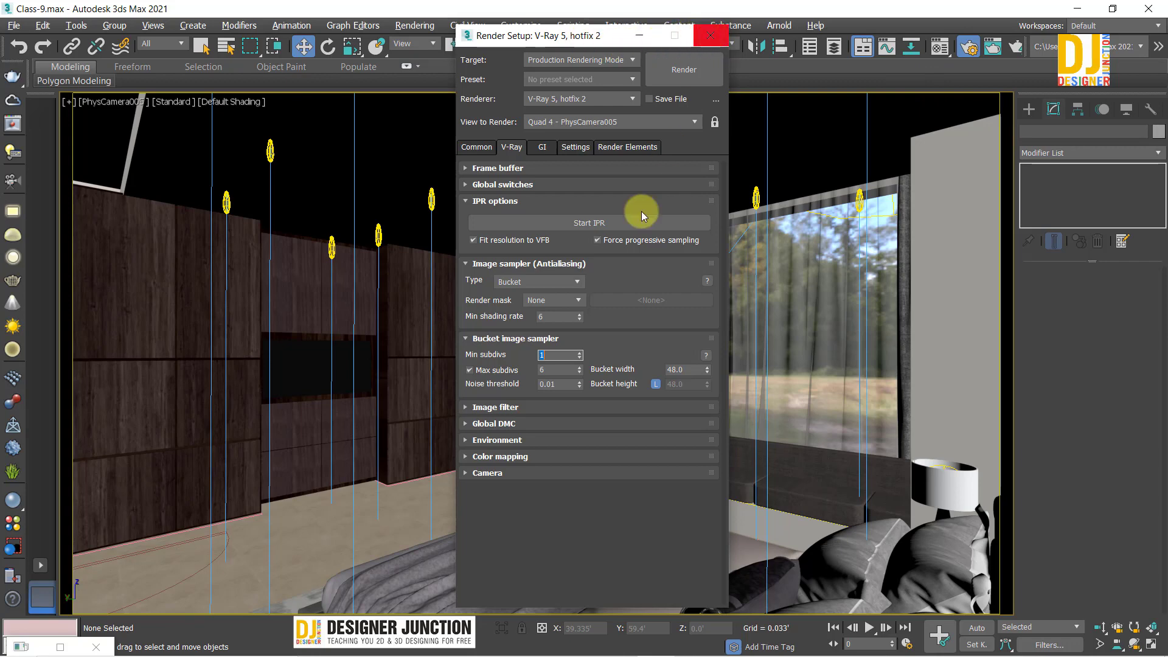
{"action": "left_click", "coordinate": [713, 36]}
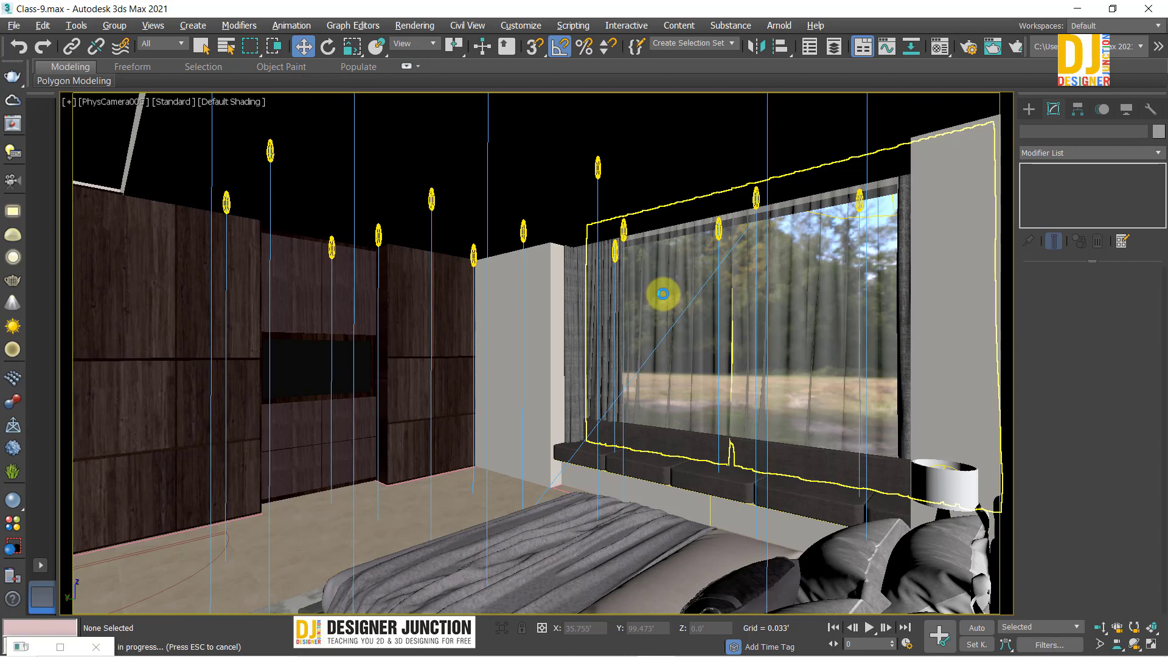
{"action": "left_click", "coordinate": [1015, 46]}
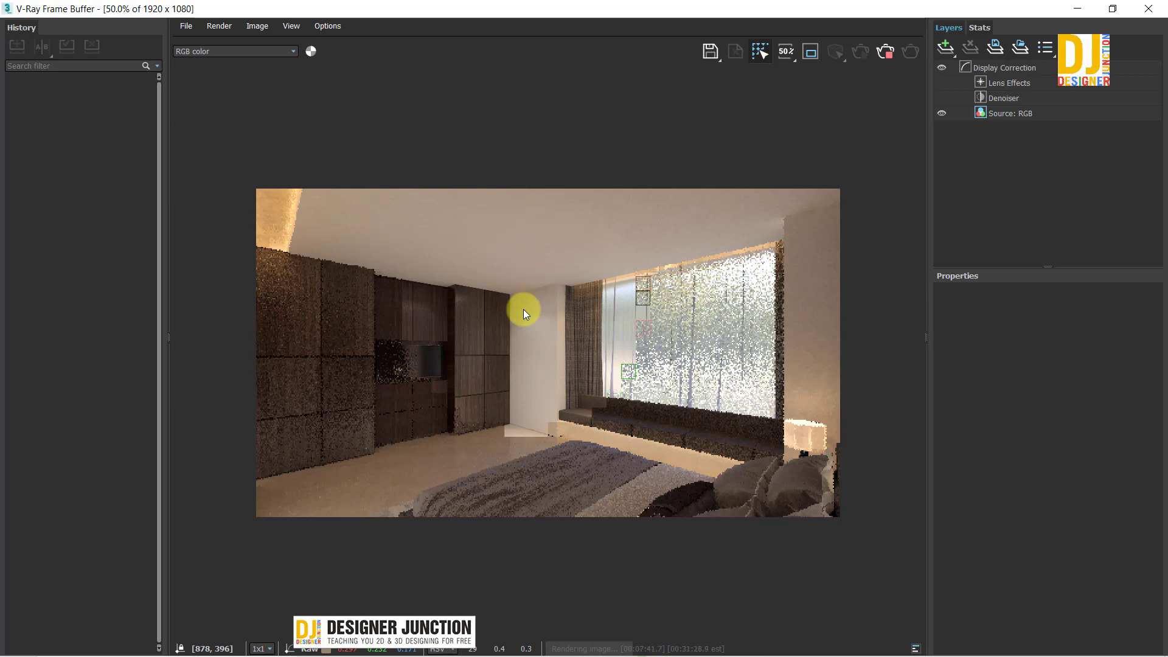
Step: Inspect the bedroom render in progress up close, checking the wardrobe panels and the ceiling cove light for quality
{"action": "scroll", "coordinate": [587, 320], "scroll_direction": "up", "scroll_amount": 2}
{"action": "scroll", "coordinate": [586, 320], "scroll_direction": "down", "scroll_amount": 2}
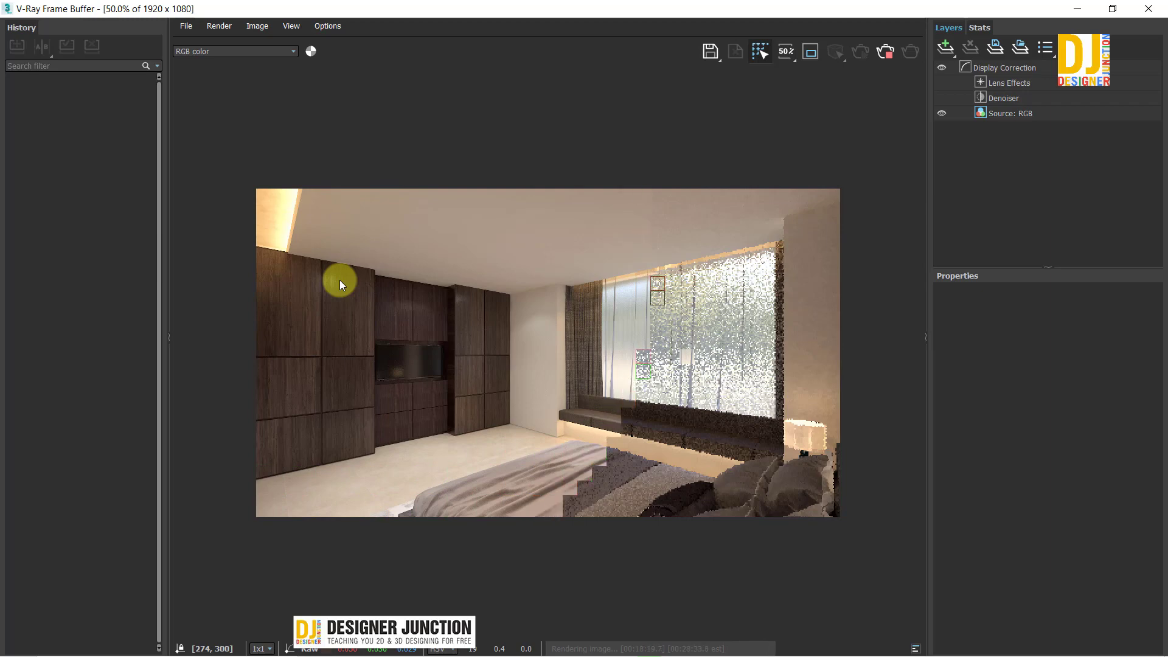
{"action": "left_click", "coordinate": [339, 280]}
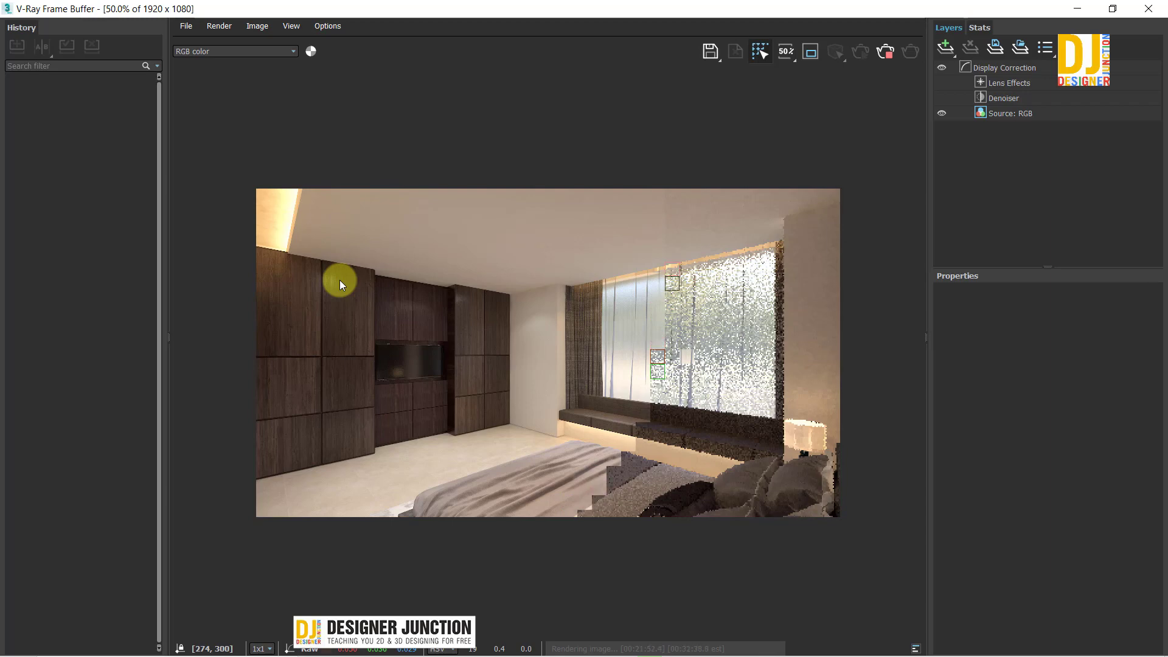
{"action": "scroll", "coordinate": [710, 225], "scroll_direction": "up", "scroll_amount": 3}
{"action": "scroll", "coordinate": [711, 226], "scroll_direction": "down", "scroll_amount": 3}
{"action": "scroll", "coordinate": [283, 369], "scroll_direction": "up", "scroll_amount": 1}
{"action": "left_click", "coordinate": [281, 188]}
{"action": "scroll", "coordinate": [296, 269], "scroll_direction": "down", "scroll_amount": 1}
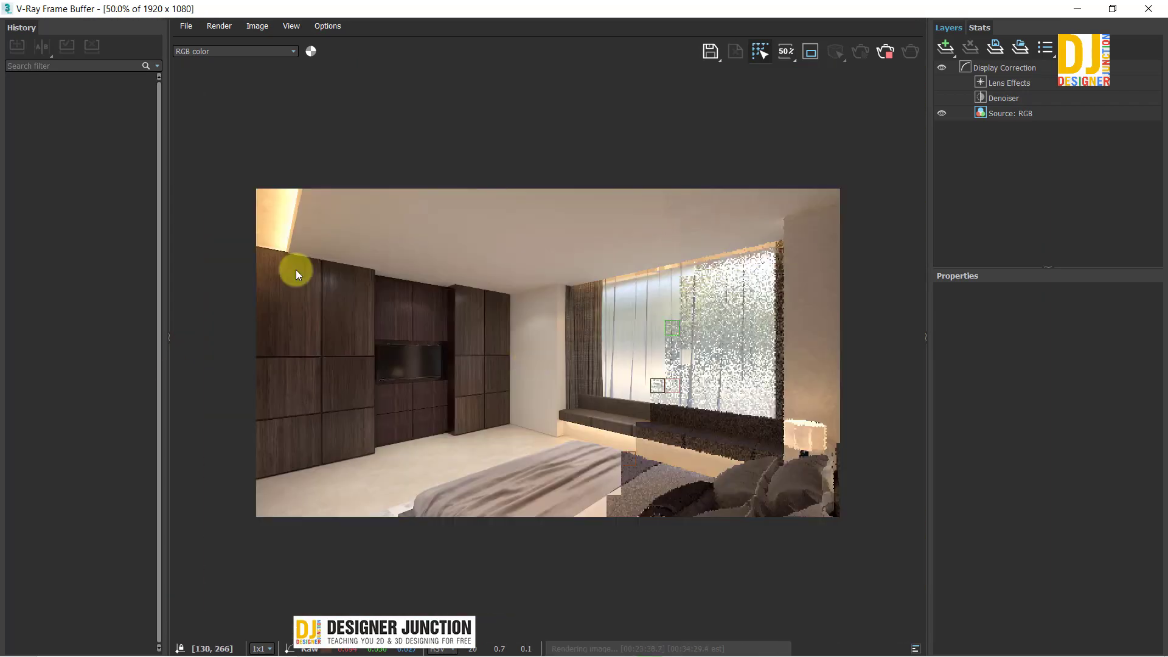